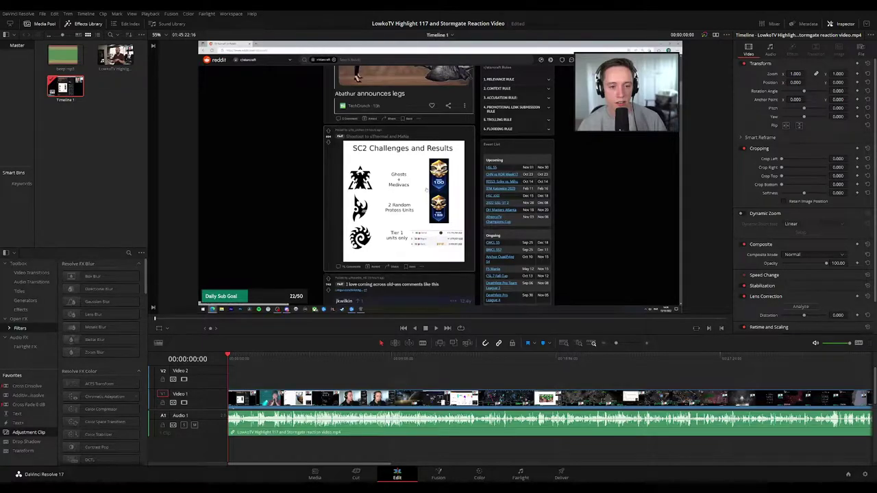
Play the timeline from its start and review the footage up to about 21 seconds
key(space)
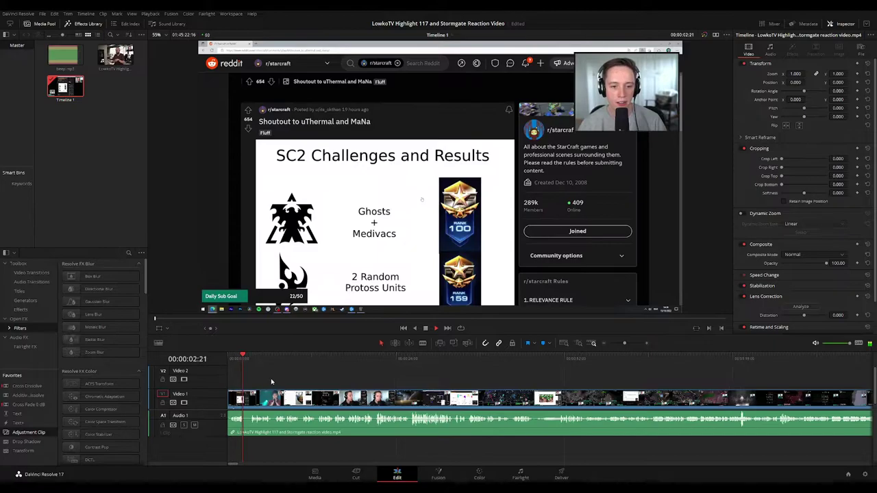
scroll(272, 379, up, 1)
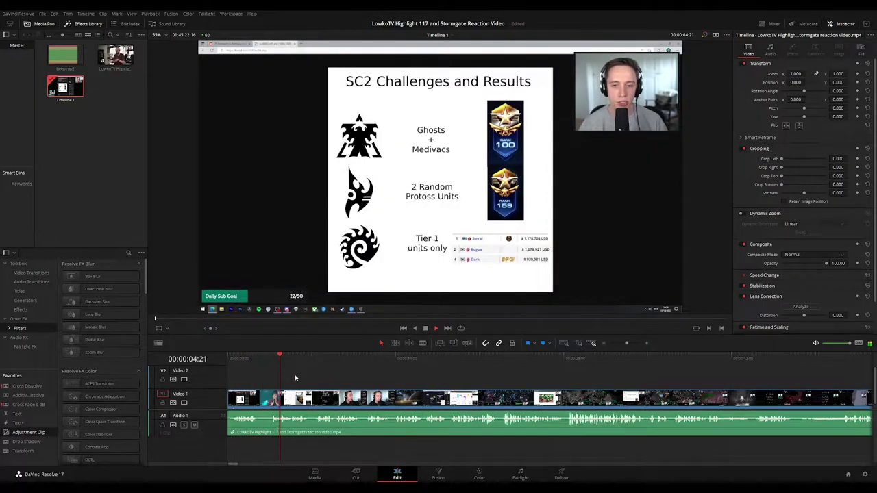
key(space)
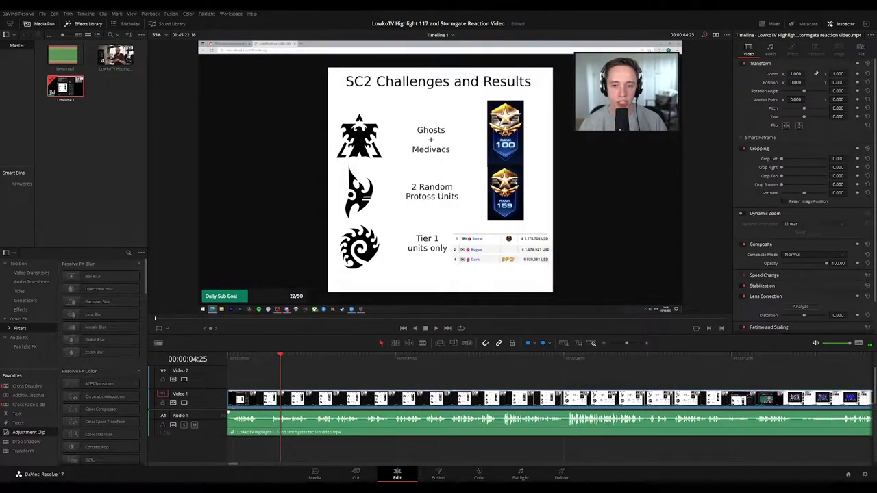
drag(237, 359, 223, 364)
key(space)
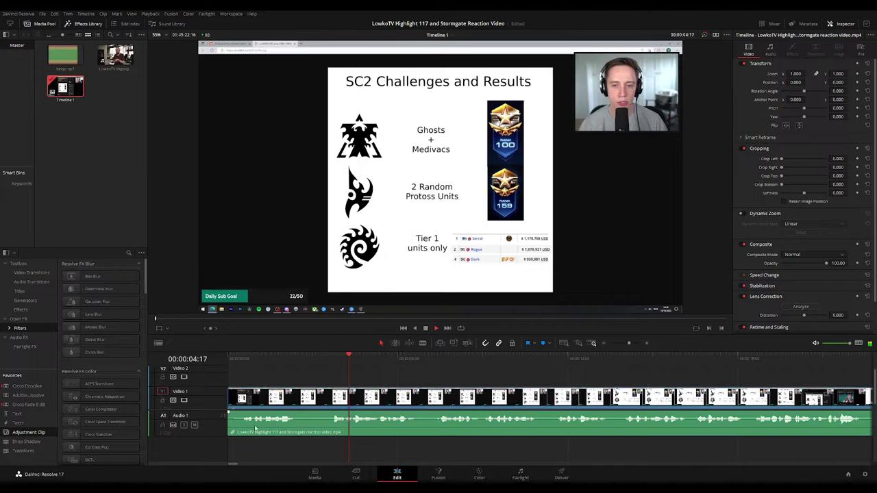
scroll(290, 363, down, 1)
scroll(405, 398, right, 1)
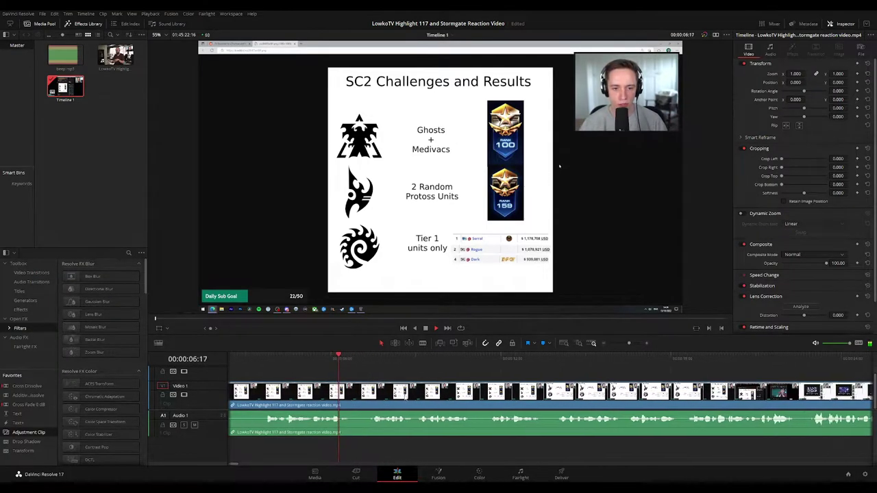
scroll(212, 401, up, 1)
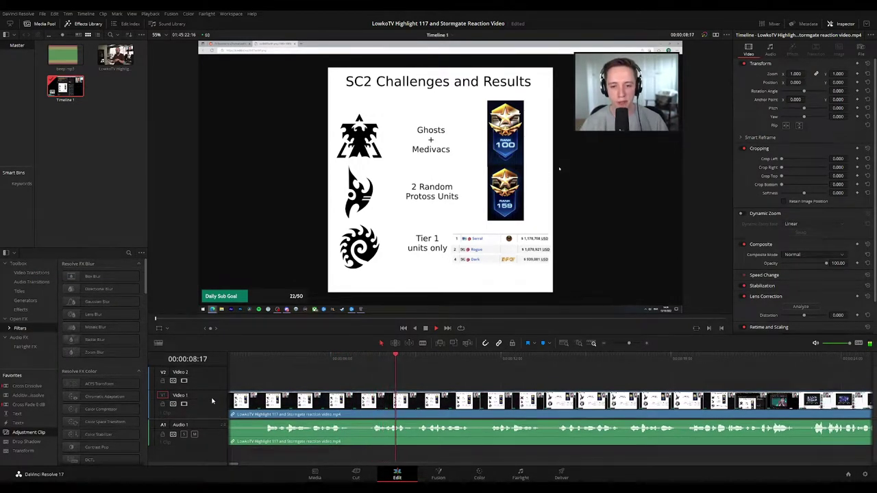
drag(211, 390, 212, 394)
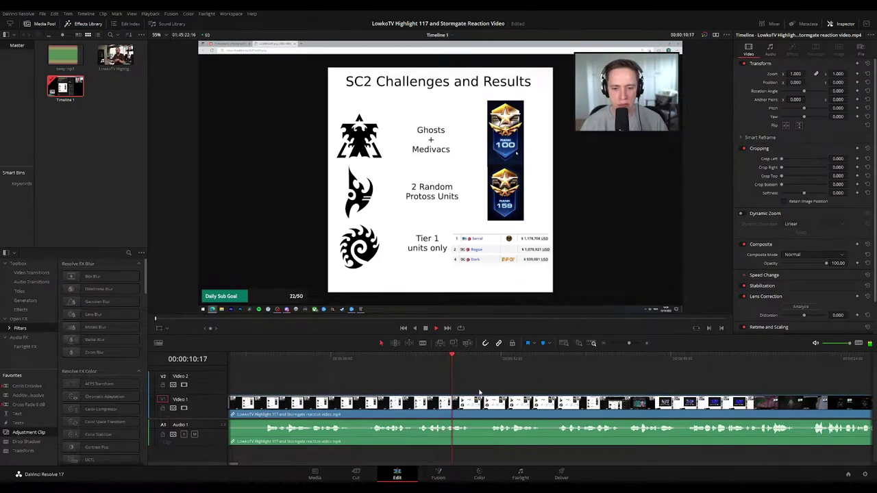
drag(439, 387, 344, 374)
drag(407, 379, 331, 376)
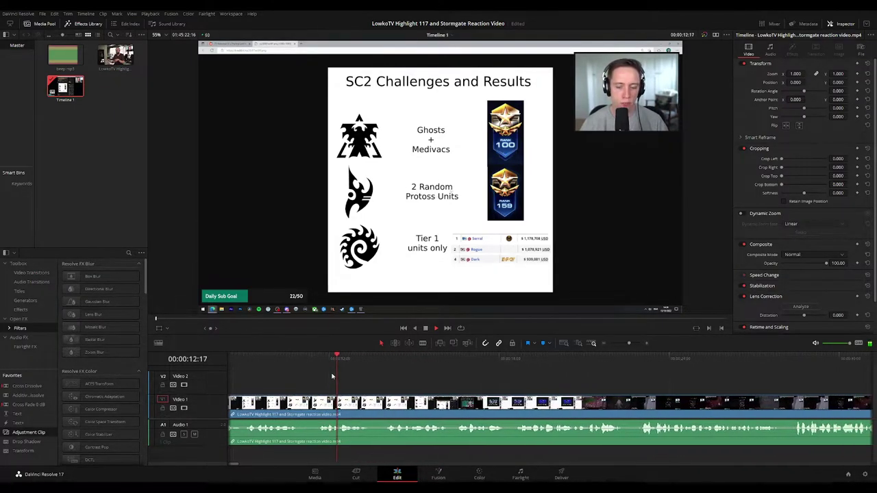
scroll(362, 382, right, 1)
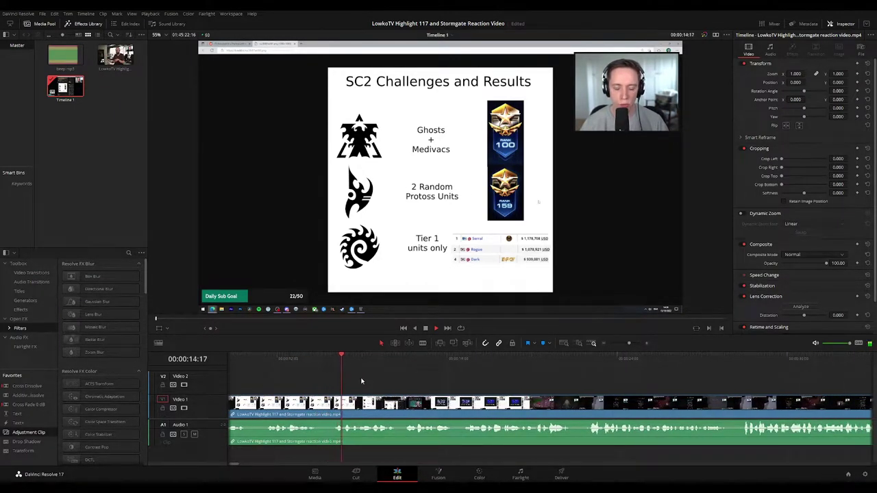
drag(432, 381, 379, 375)
drag(447, 379, 399, 373)
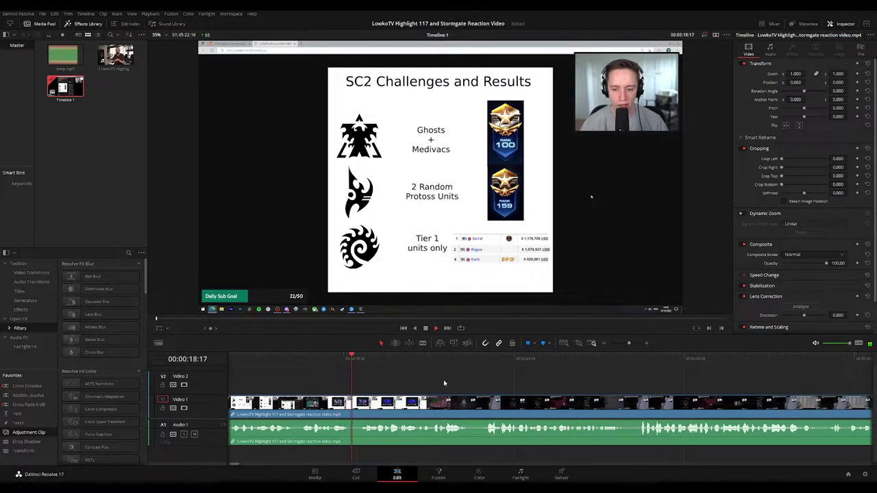
scroll(424, 380, right, 1)
scroll(368, 370, right, 2)
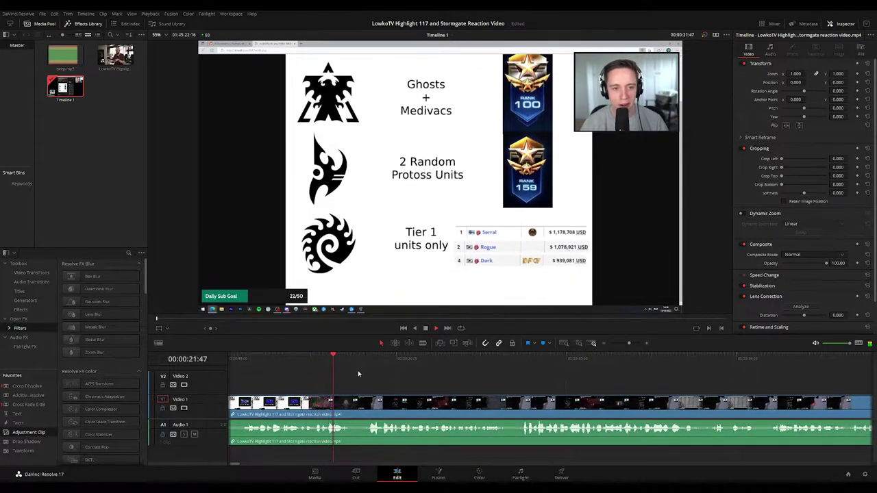
Split the video clip and its audio at 00:00:21:03
click(297, 360)
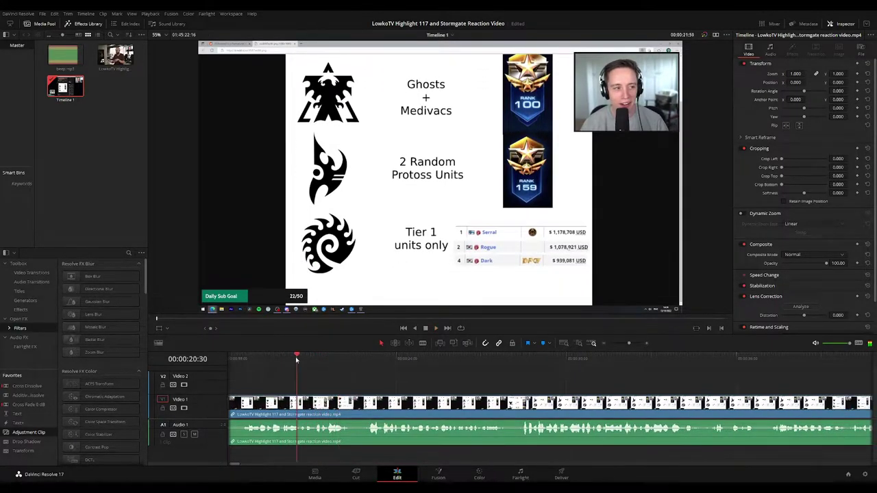
scroll(318, 379, up, 4)
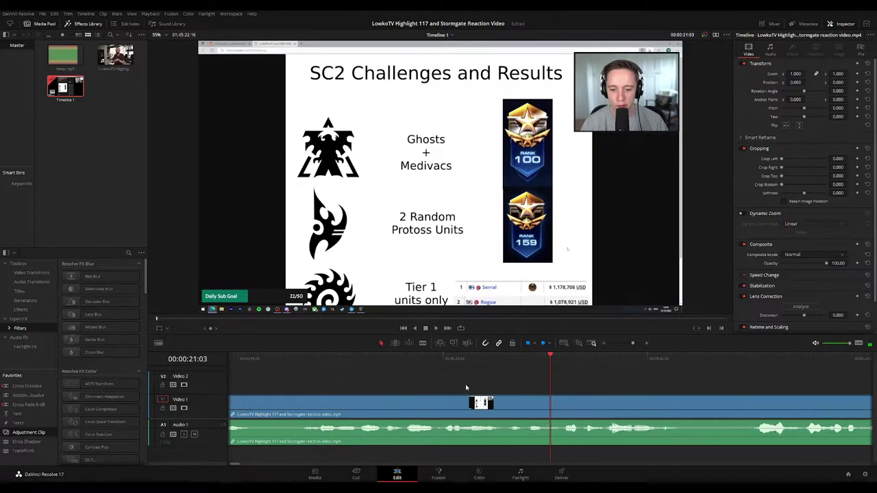
drag(548, 385, 402, 390)
key(b)
click(402, 400)
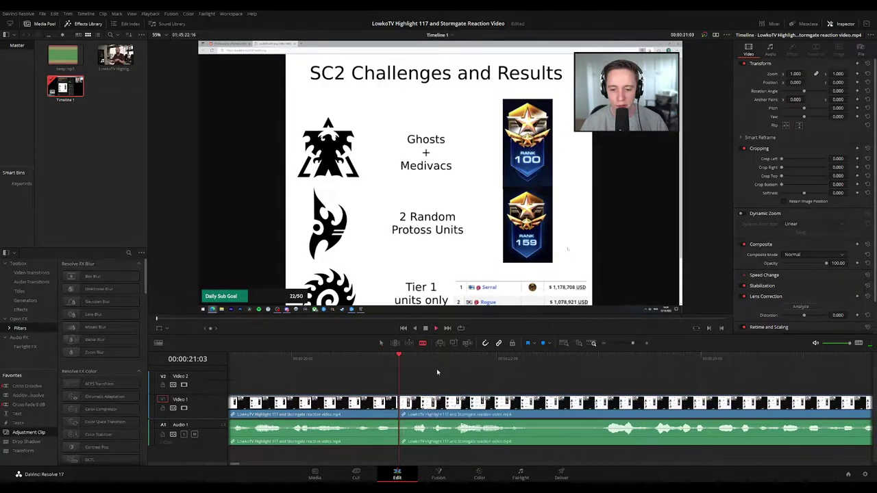
Split the clip again at 00:00:21:23 and lower the audio of the short segment between the cuts to silence
key(space)
click(433, 401)
key(a)
drag(417, 425, 416, 450)
Place beep.mp3 on a second audio track at 00:00:21:03 and trim its end to match the silenced segment
drag(65, 58, 399, 453)
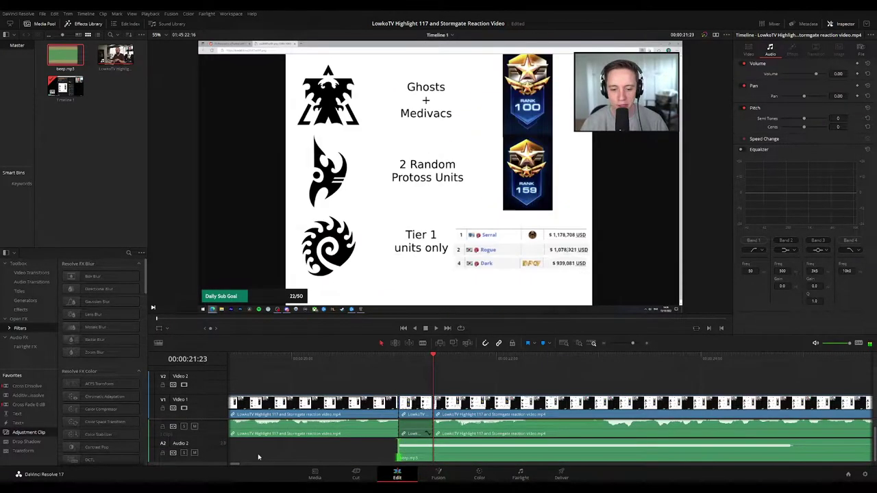
drag(220, 461, 220, 459)
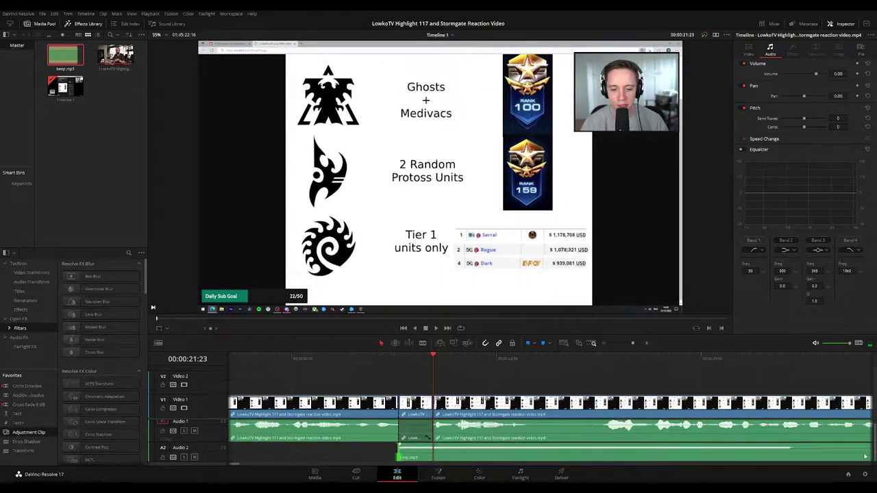
scroll(732, 445, right, 2)
drag(791, 455, 339, 459)
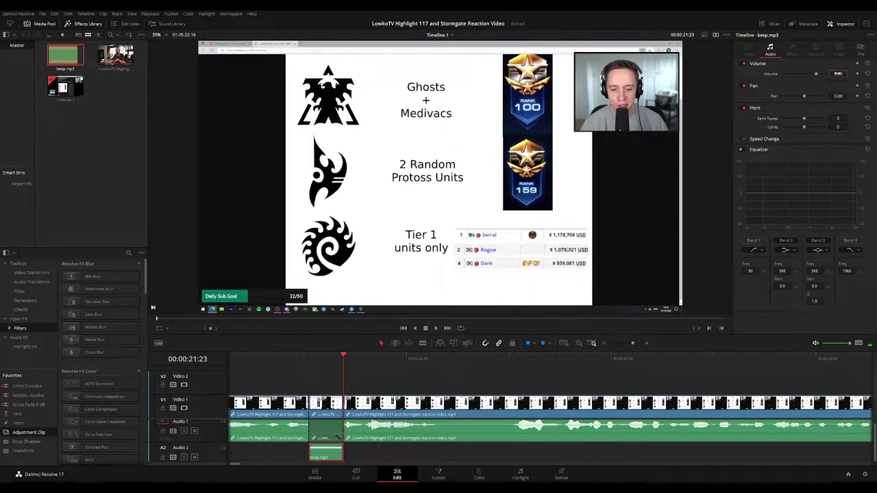
Set the volume of the beep.mp3 clip to -20
click(837, 73)
text(-20)
key(Return)
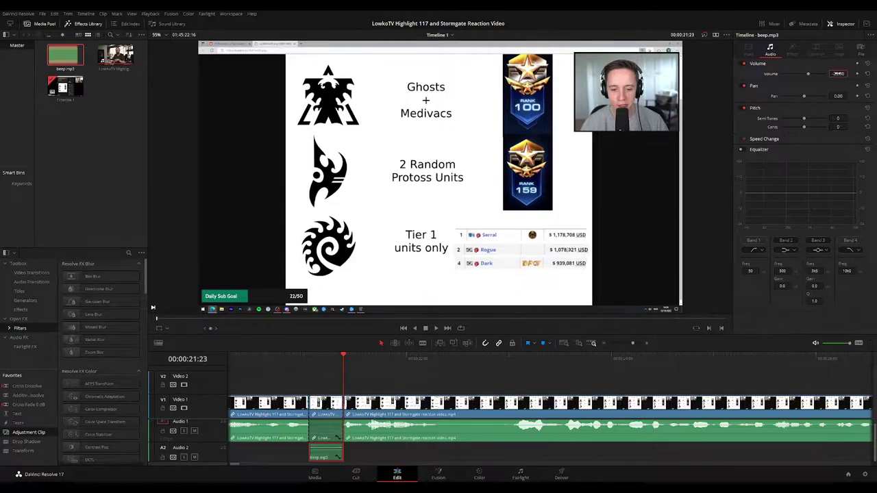
Colour the two video clips before the 00:00:21:23 cut green
drag(332, 391, 282, 409)
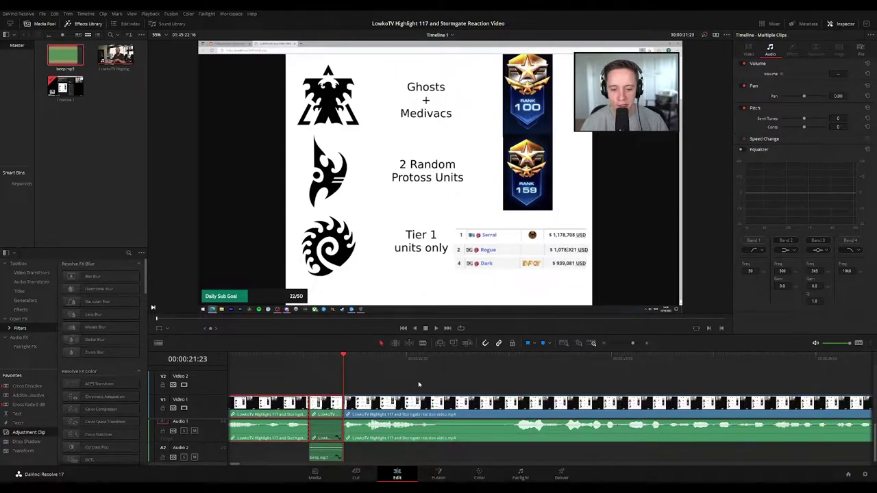
click(284, 364)
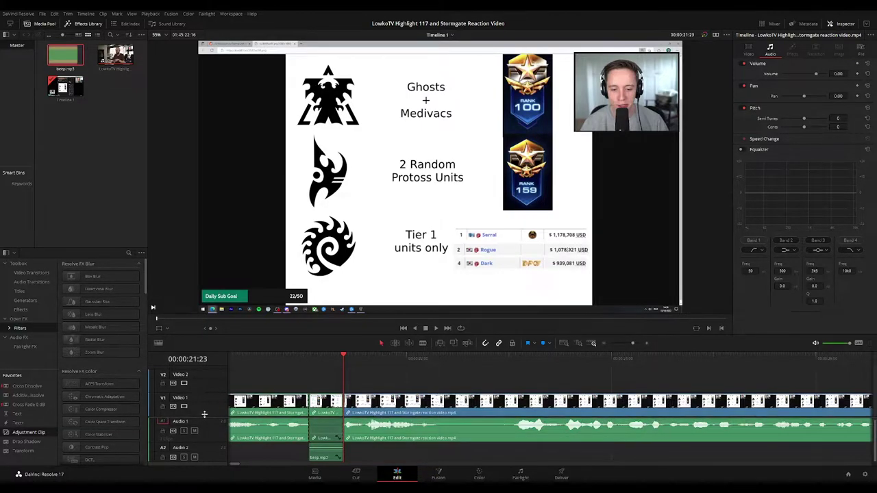
scroll(204, 408, down, 1)
Play back the beeped section and review the following footage up to about 43 seconds
key(space)
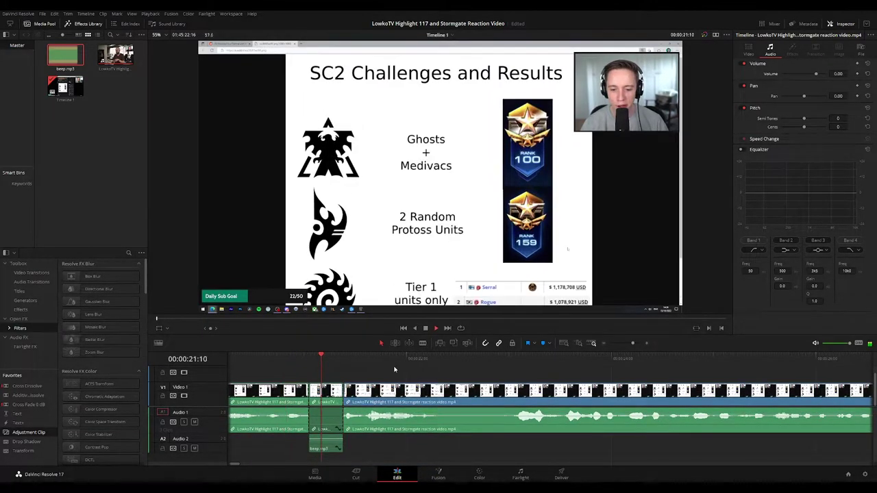
drag(632, 343, 625, 344)
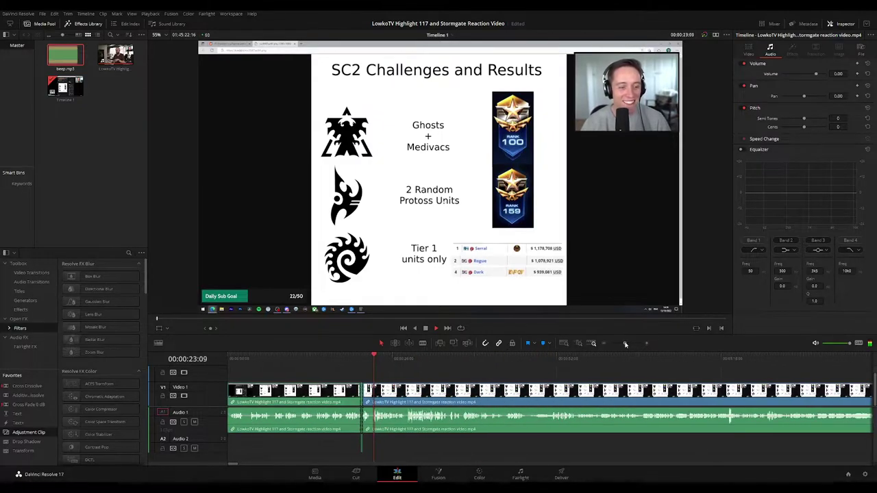
drag(422, 379, 384, 374)
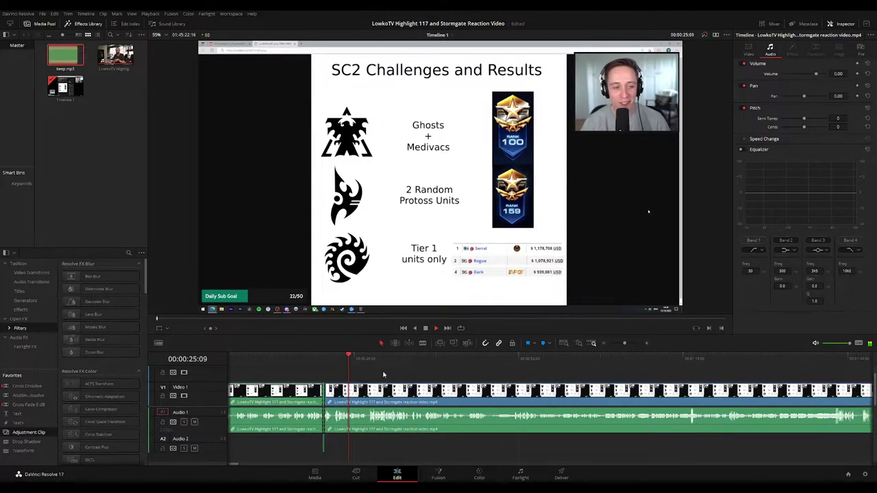
scroll(384, 374, right, 1)
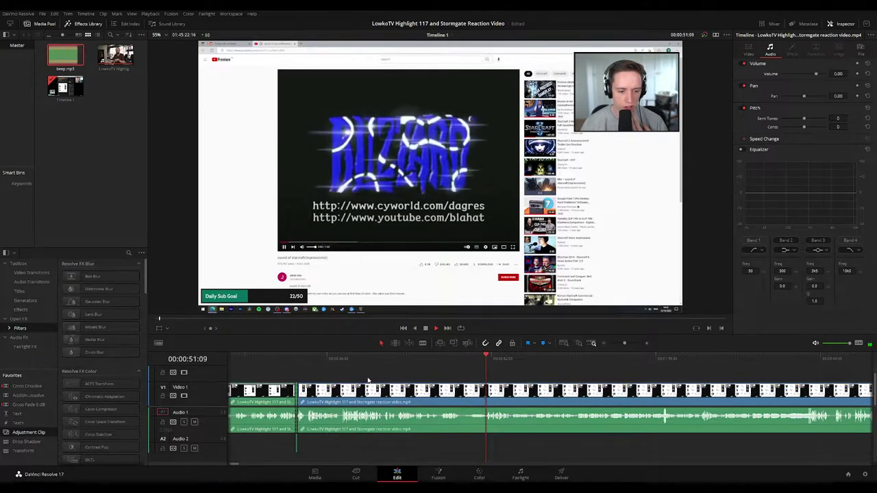
click(391, 359)
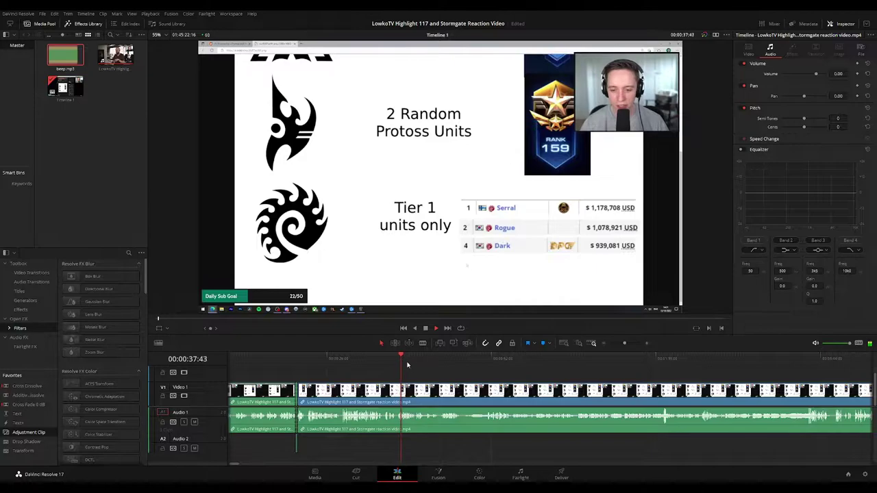
key(ctrl+equal)
key(ctrl+equal)
key(ctrl+equal)
scroll(354, 372, right, 3)
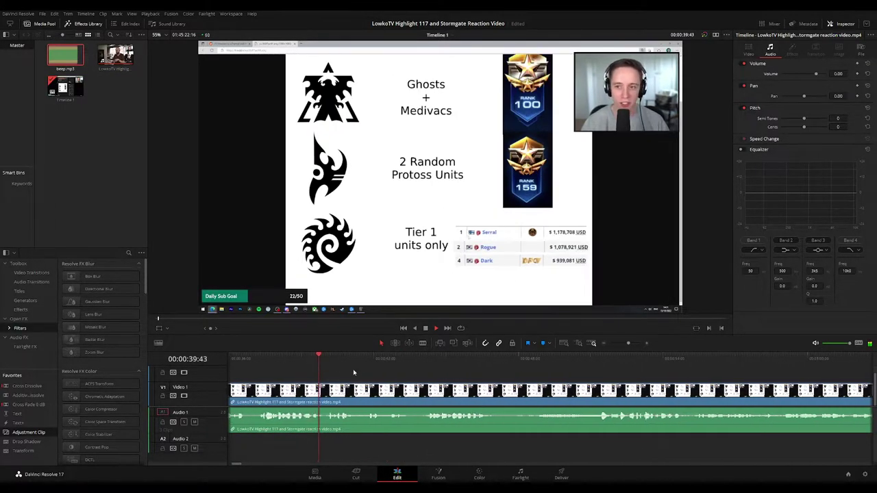
drag(385, 380, 330, 374)
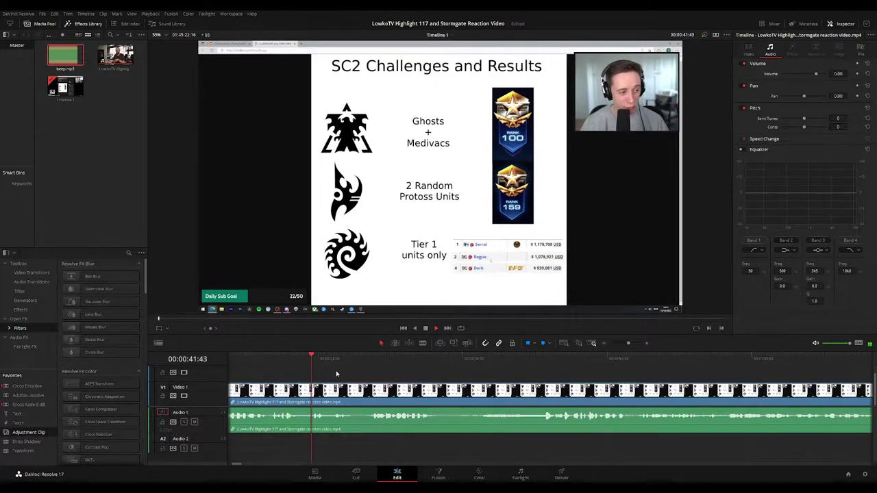
scroll(329, 372, right, 1)
Ripple delete the short piece starting at 00:00:43:39 and colour the clip before that cut green
key(space)
key(ctrl+b)
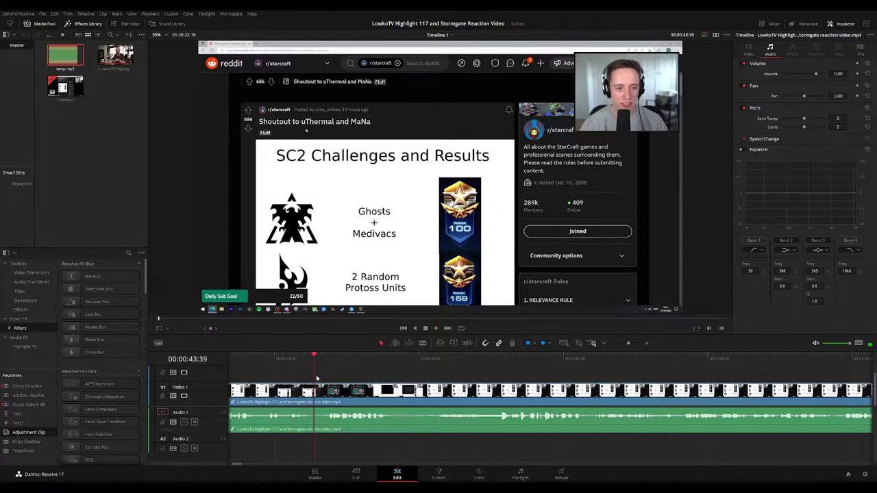
drag(316, 393, 319, 395)
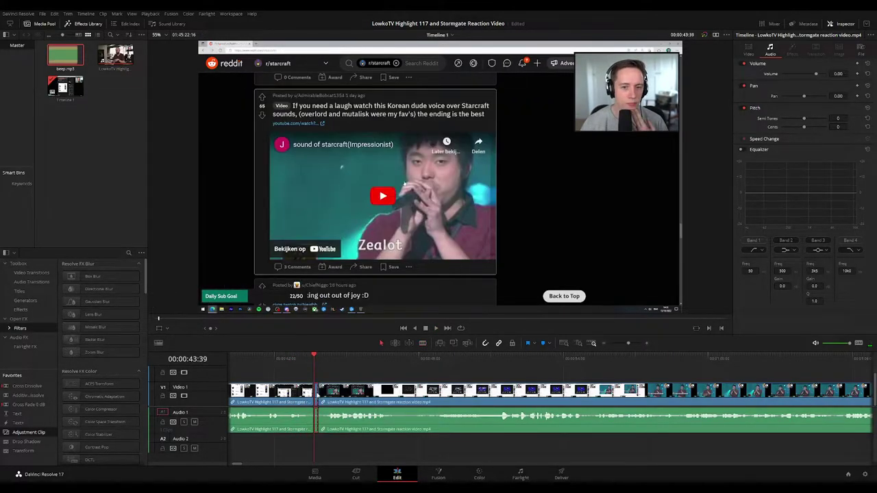
click(288, 392)
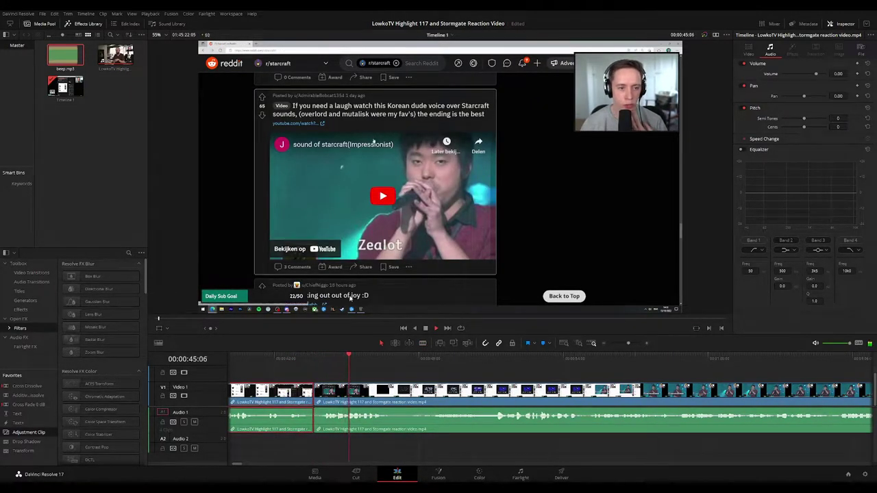
click(420, 377)
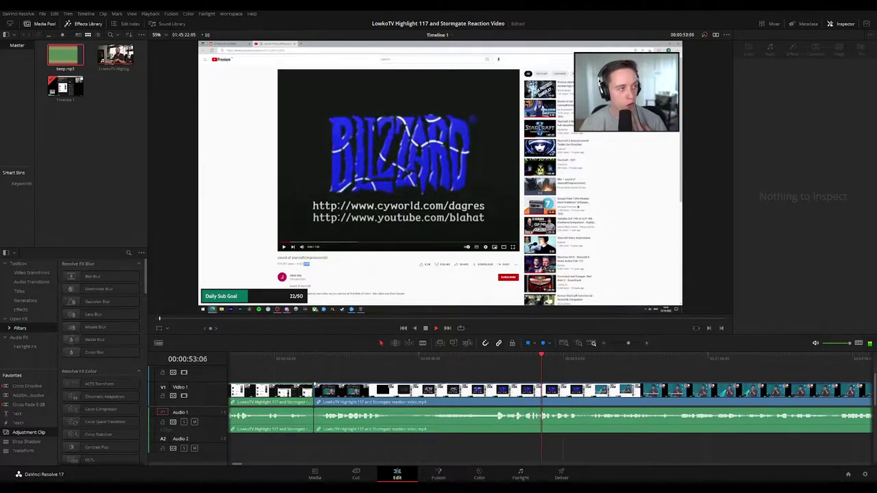
Add an Adjustment Clip on the track above the video, starting at 00:00:52:02 where the YouTube video page is shown
drag(628, 378, 521, 380)
click(350, 360)
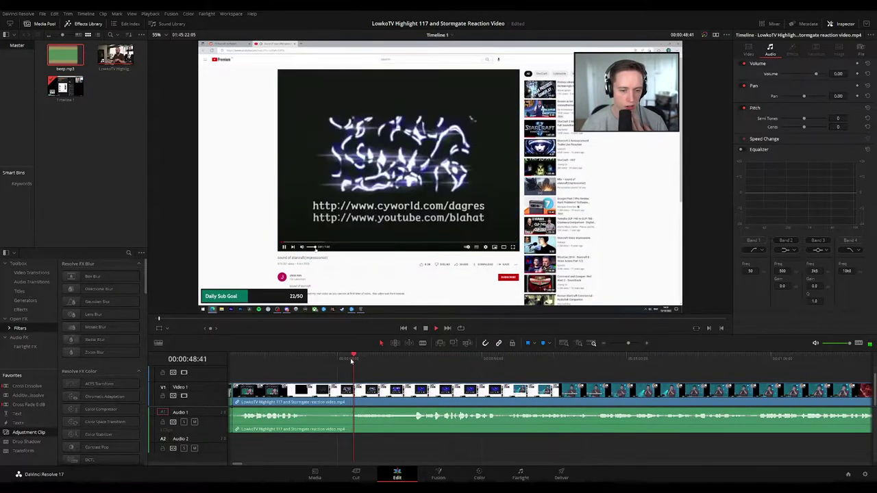
click(398, 356)
key(space)
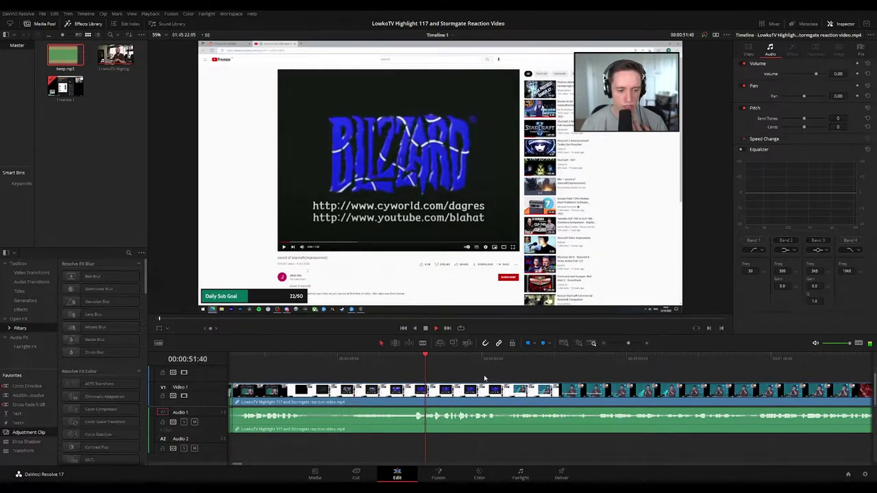
click(414, 359)
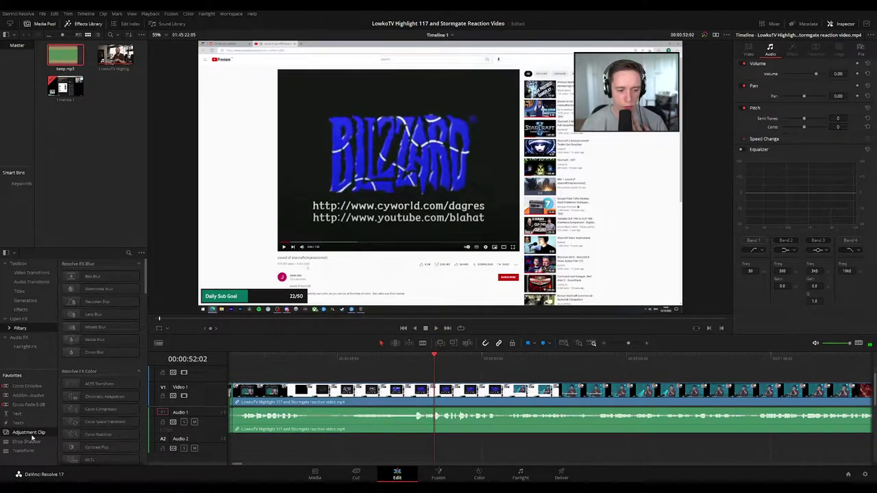
drag(33, 441, 478, 370)
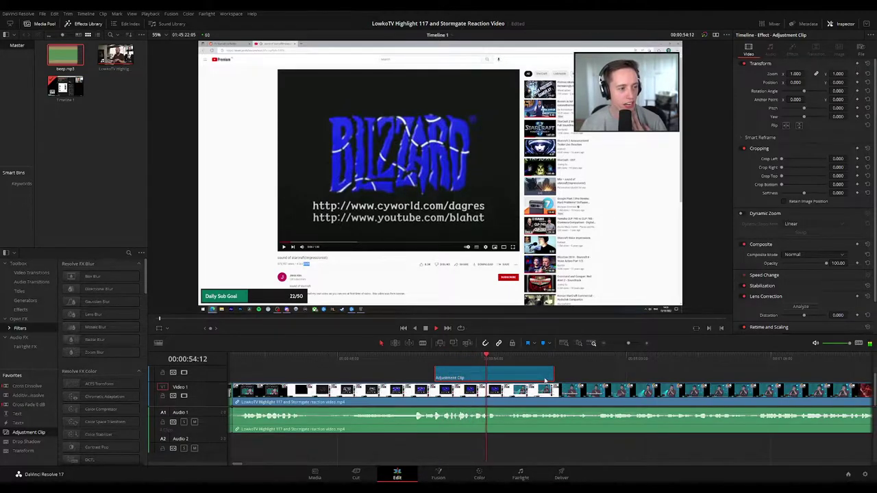
Trim the Adjustment Clip to end at 00:00:54:45 and set its zoom to 1.650 and its position to X 405, Y 106
drag(553, 374, 498, 376)
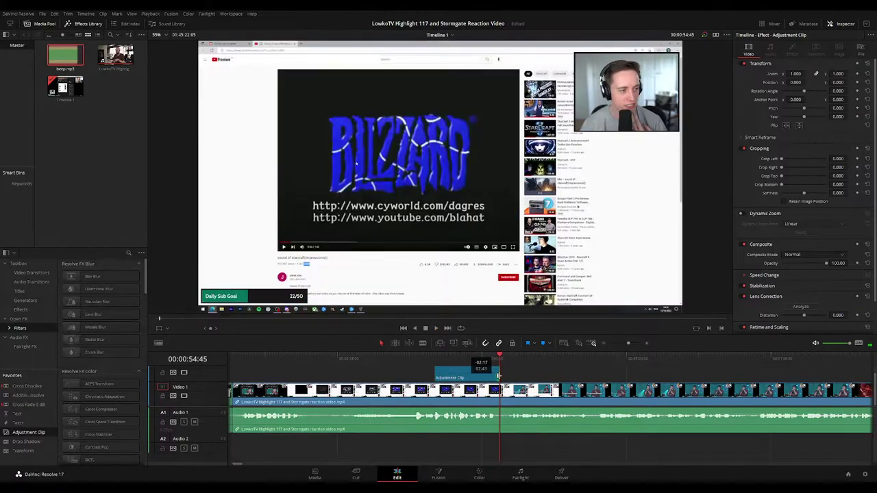
click(431, 359)
drag(793, 74, 832, 82)
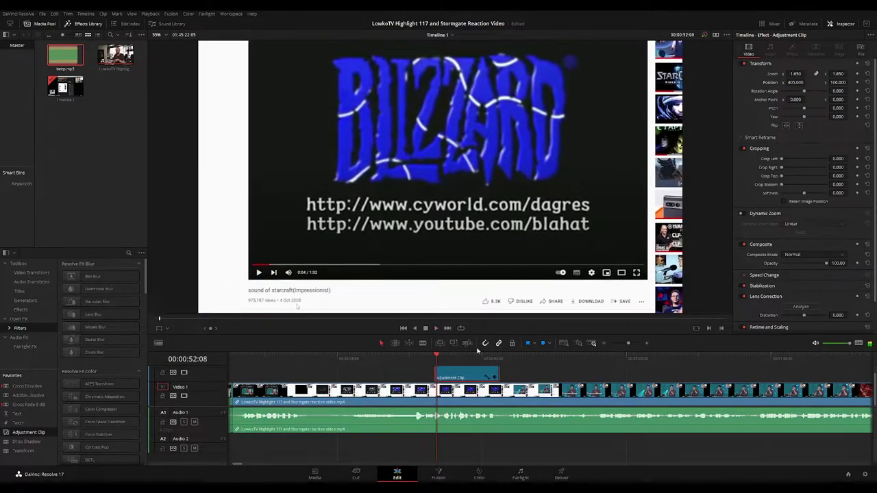
click(544, 378)
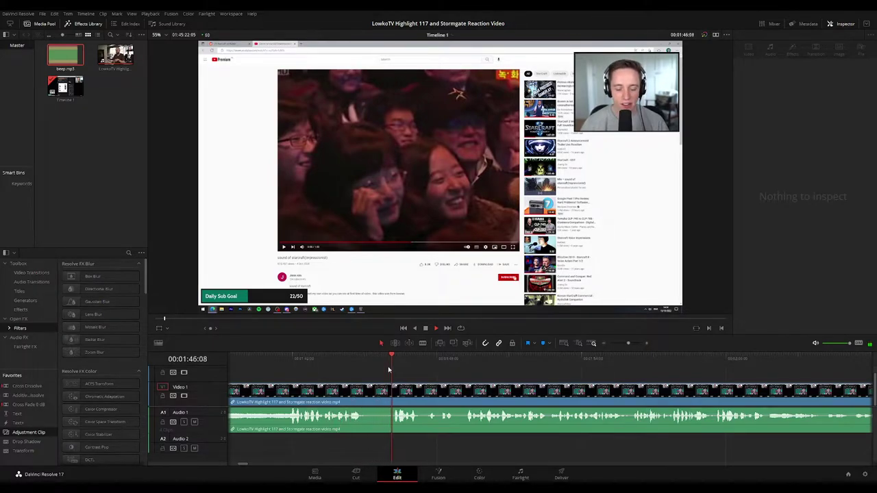
Cut out and ripple delete the silent piece starting at 00:01:44:54, and colour the clip before that cut green
click(351, 359)
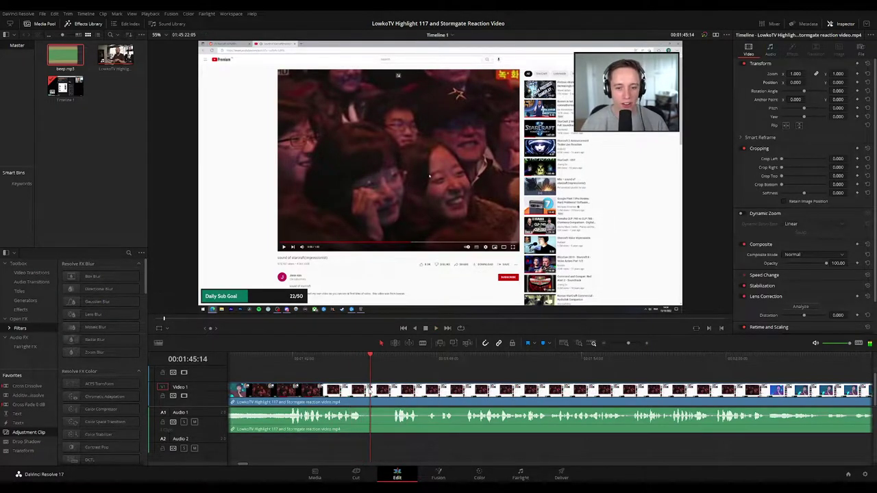
key(b)
click(363, 395)
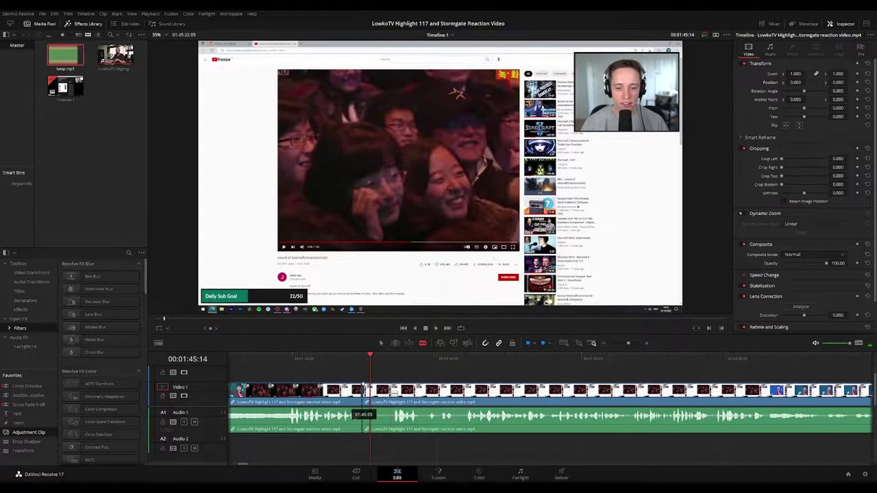
click(391, 392)
key(a)
key(Delete)
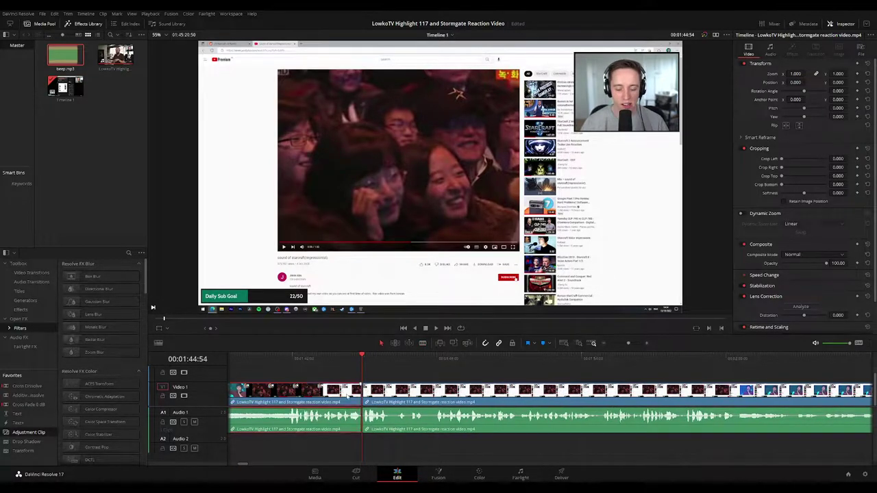
key(space)
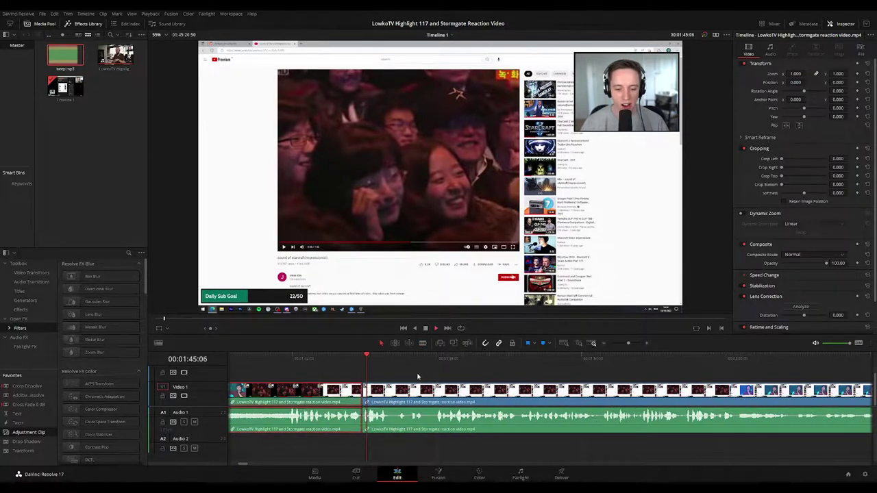
click(420, 374)
Review the footage from about 00:02:01 to 00:02:08 and narrow the Media Pool and Effects Library area slightly
drag(445, 371, 381, 364)
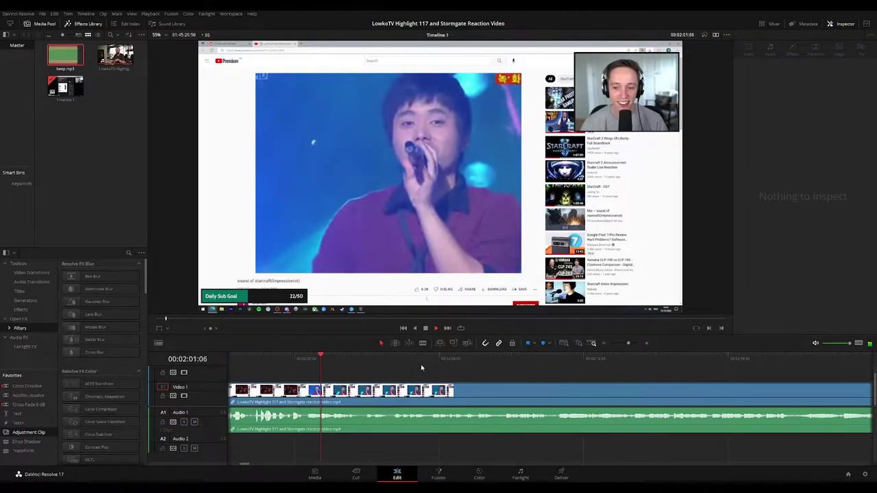
drag(495, 374, 441, 367)
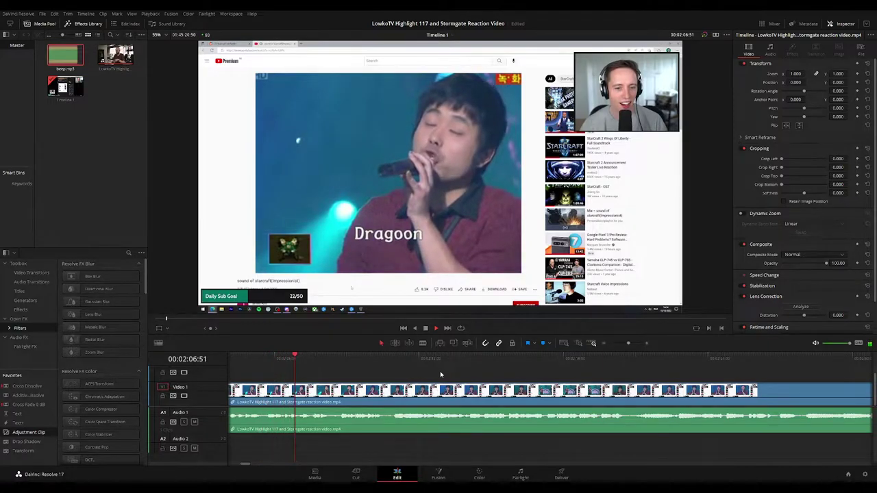
click(147, 220)
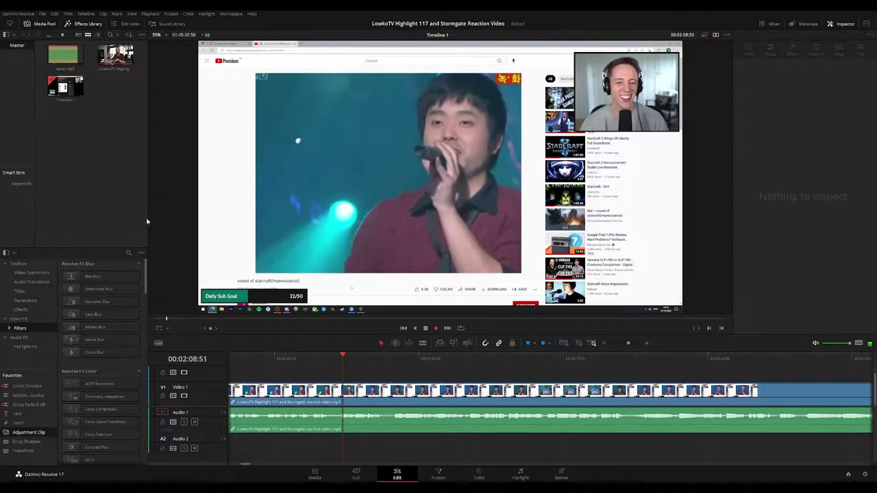
drag(146, 220, 136, 219)
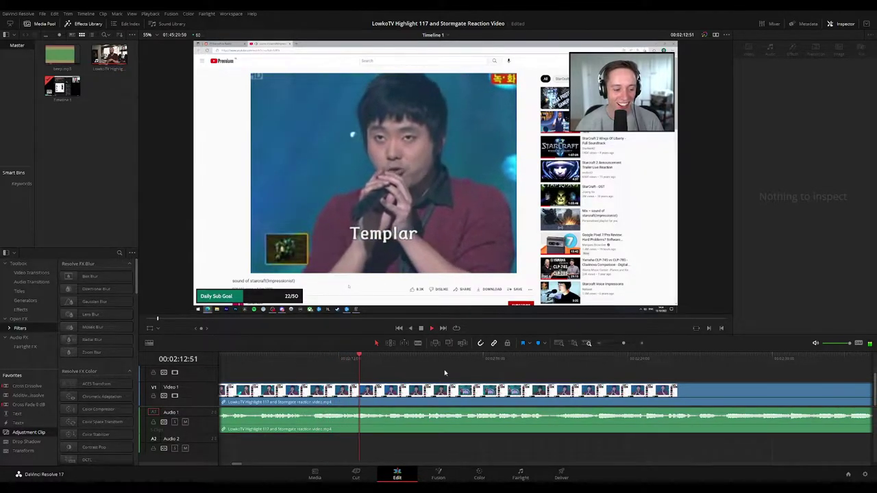
Play through the rest of the StarCraft impressionist reaction, up to the scene change at about 00:03:08
scroll(416, 372, down, 2)
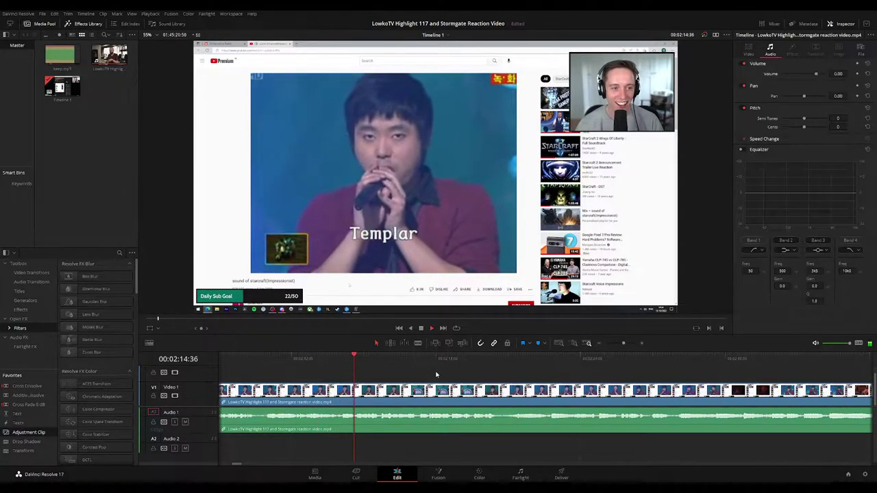
scroll(436, 376, down, 1)
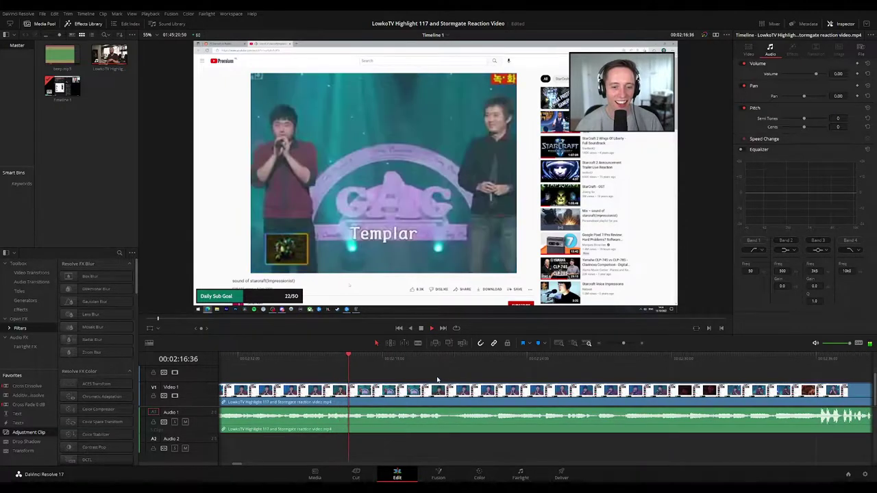
scroll(456, 380, right, 1)
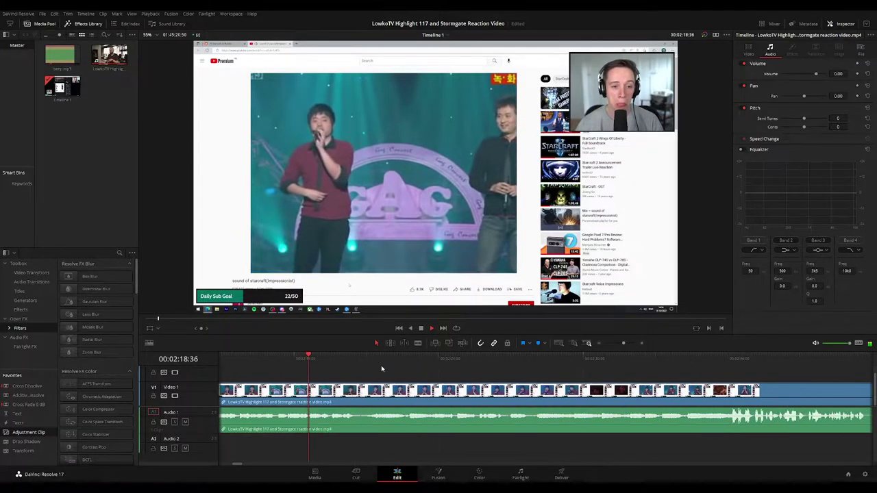
scroll(394, 374, right, 1)
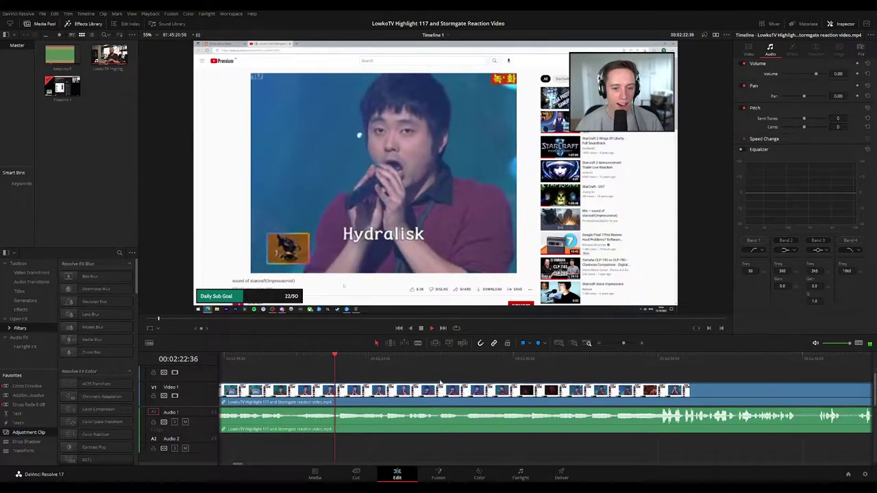
scroll(411, 372, right, 6)
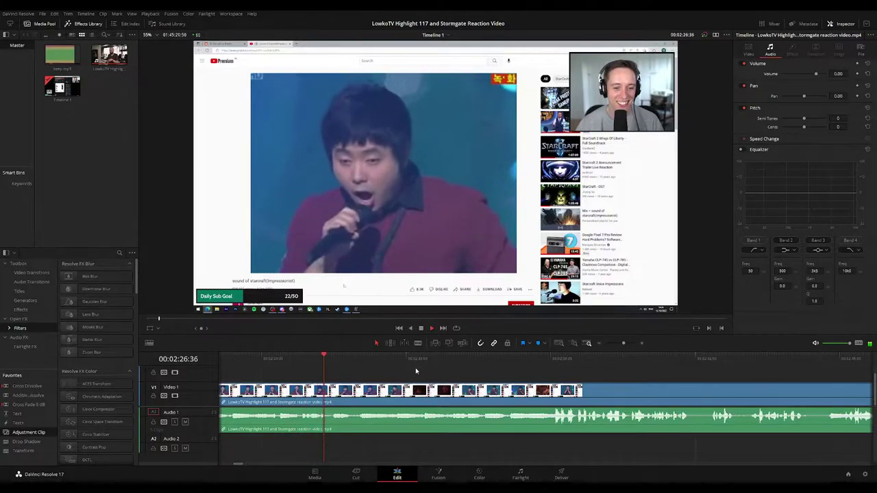
scroll(391, 368, right, 3)
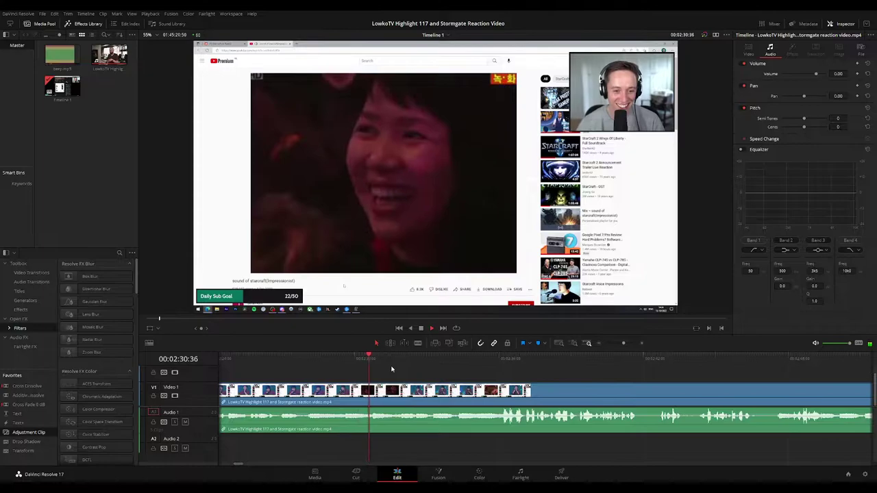
scroll(452, 371, right, 4)
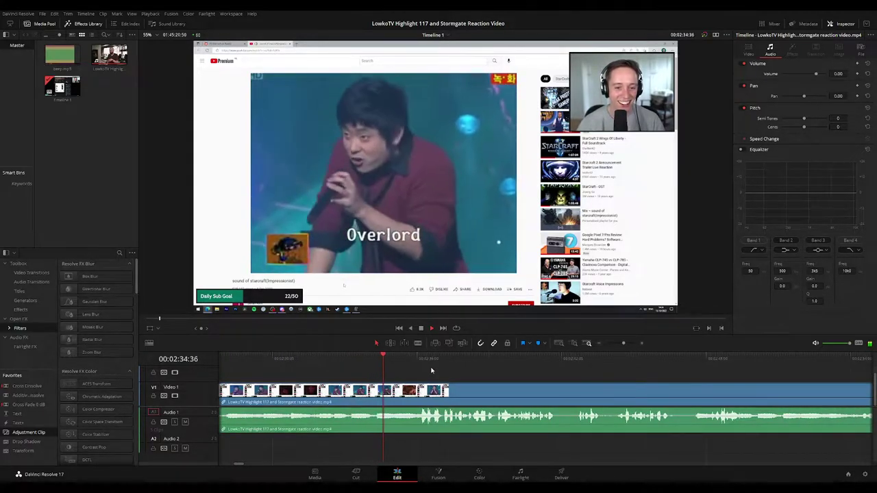
scroll(479, 374, right, 4)
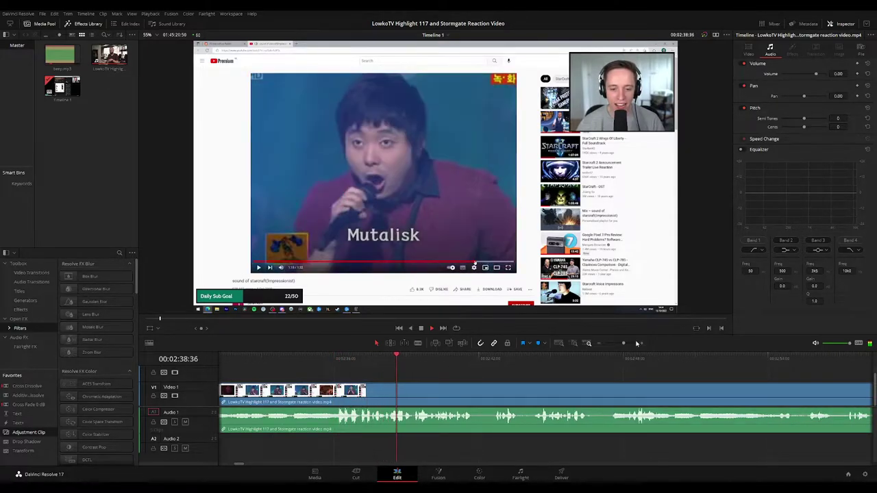
mouse_move(623, 343)
mouse_down()
mouse_move(612, 346)
mouse_move(625, 348)
mouse_up()
scroll(467, 365, right, 6)
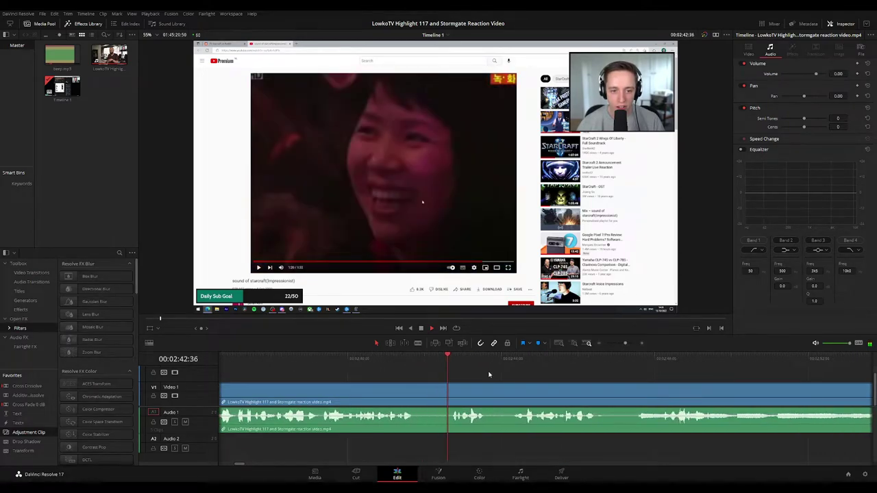
scroll(419, 362, right, 3)
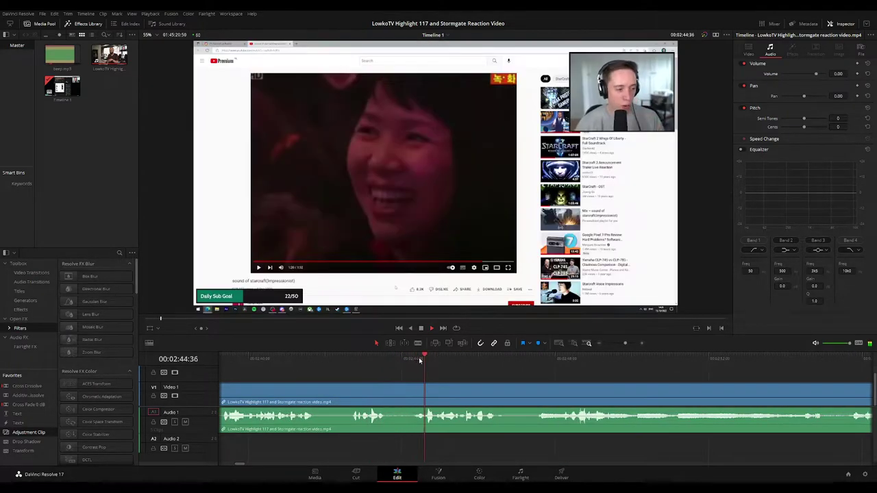
scroll(500, 365, right, 5)
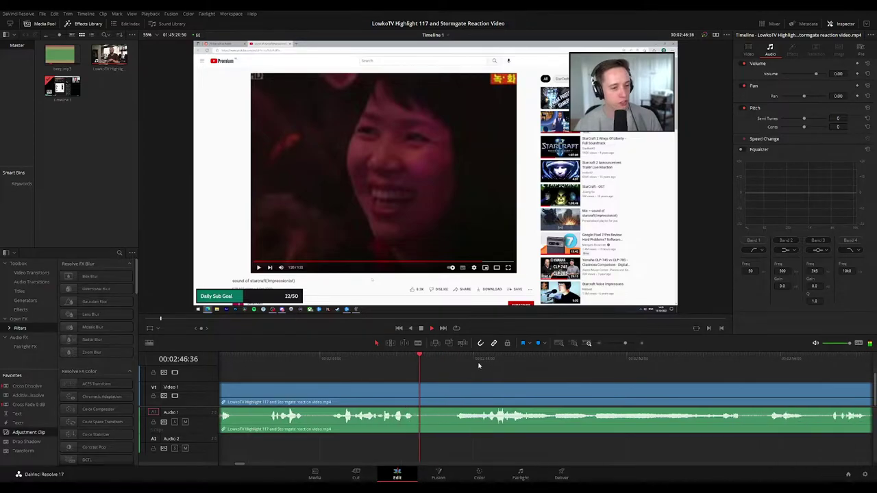
scroll(459, 369, right, 2)
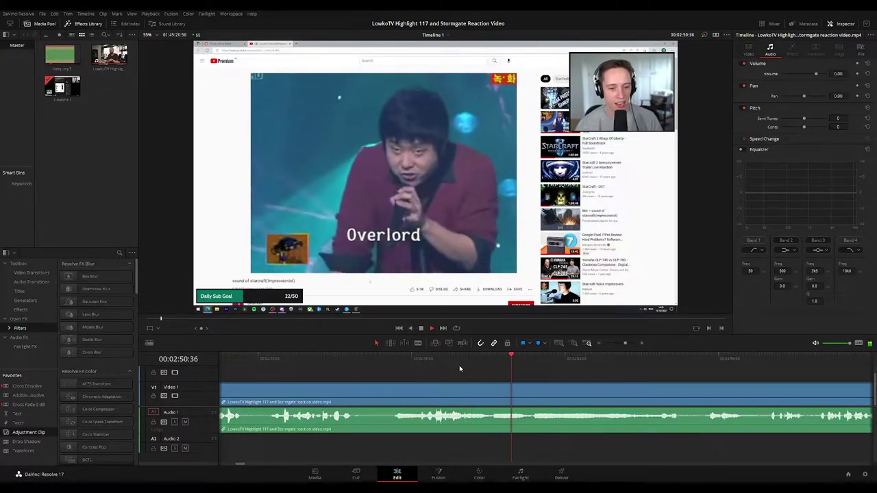
scroll(442, 357, right, 9)
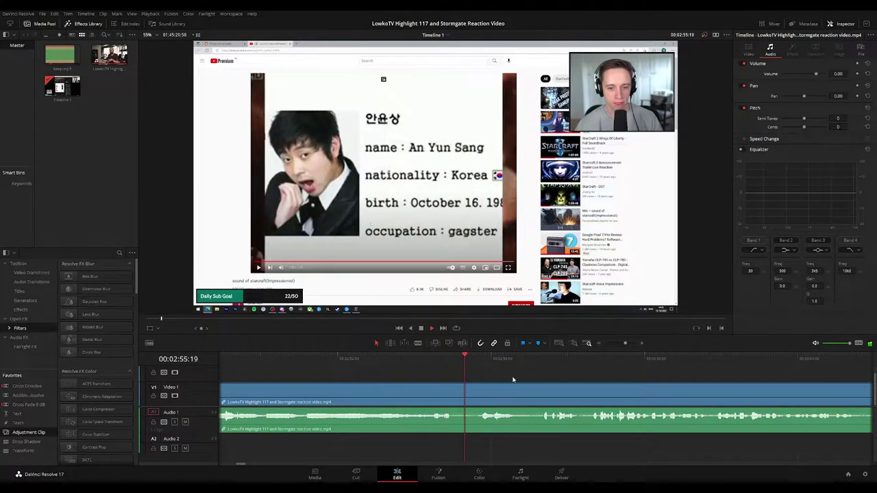
scroll(412, 361, right, 4)
scroll(416, 362, right, 3)
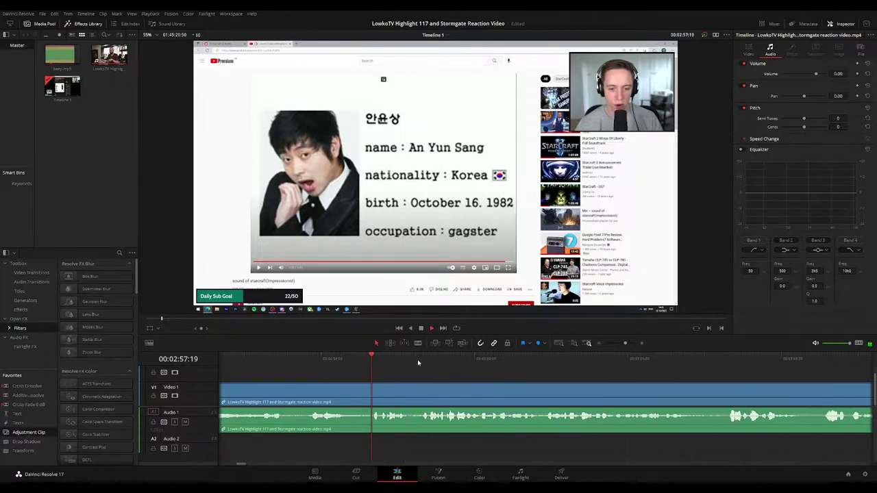
scroll(439, 367, right, 3)
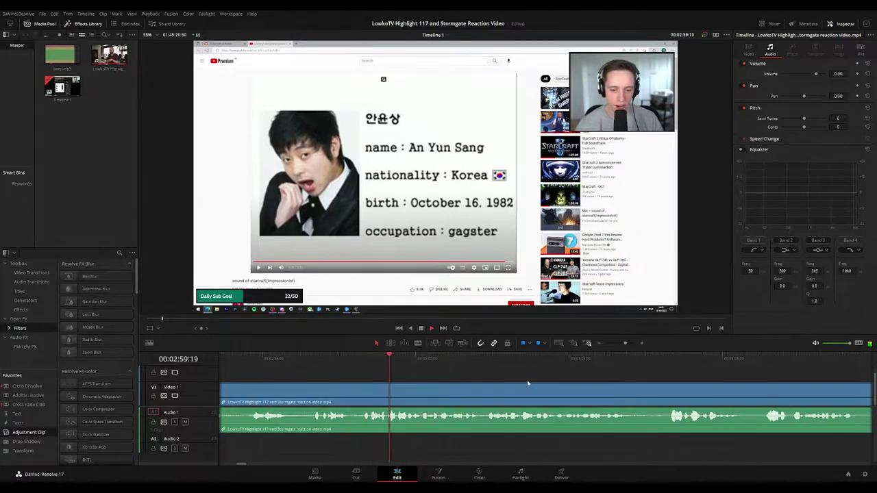
scroll(439, 370, right, 3)
scroll(417, 368, right, 3)
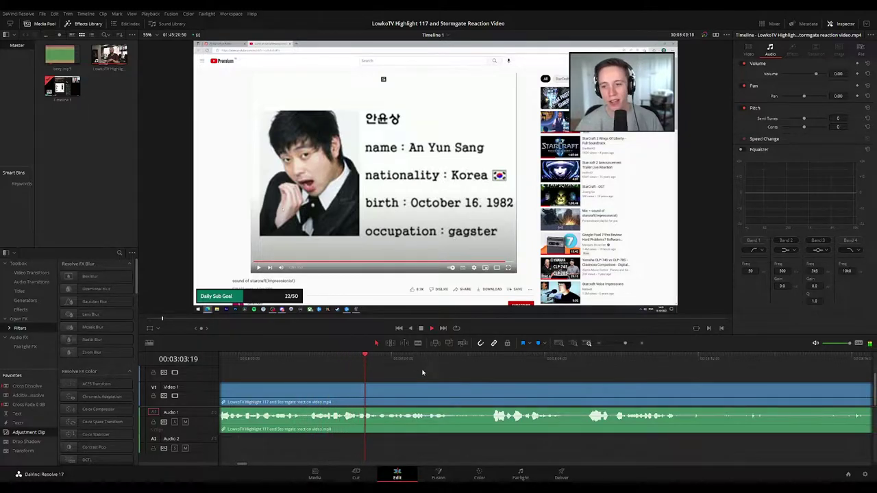
scroll(425, 370, right, 3)
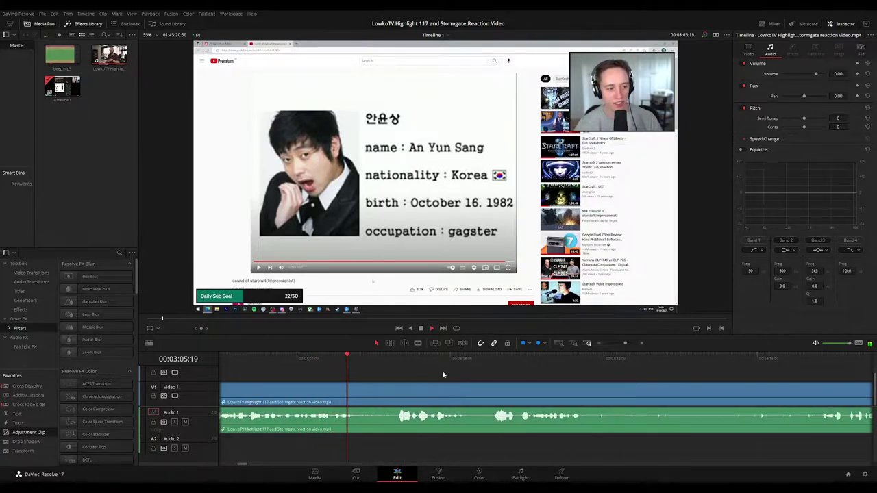
scroll(428, 371, right, 3)
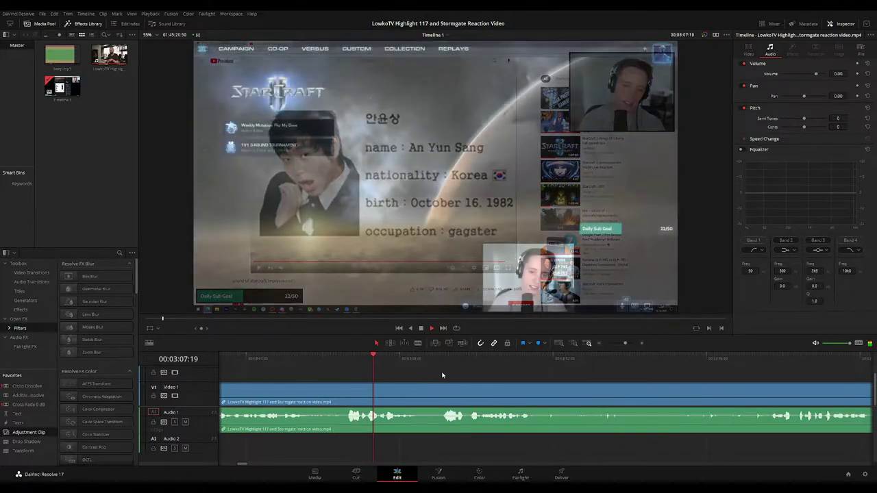
scroll(404, 375, right, 3)
Cut out the short StarCraft II menu piece starting at 00:03:08:37 and ripple delete it
key(space)
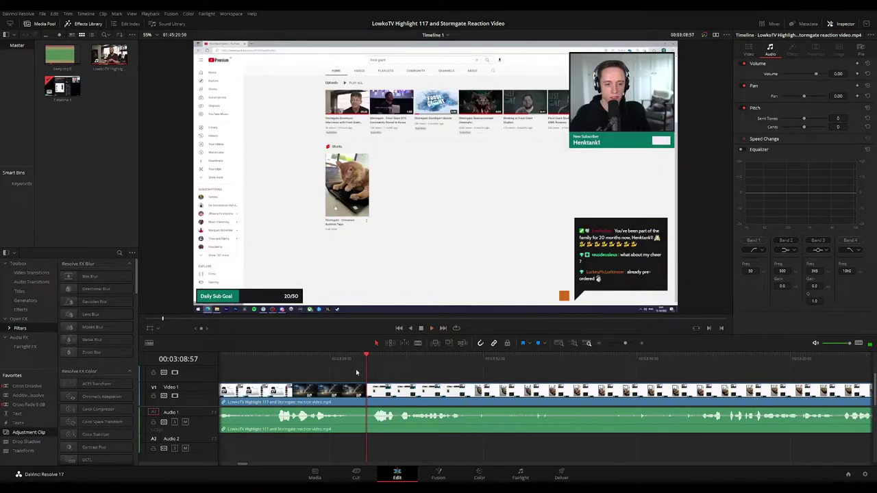
drag(343, 364, 333, 364)
key(space)
key(space)
key(b)
click(354, 397)
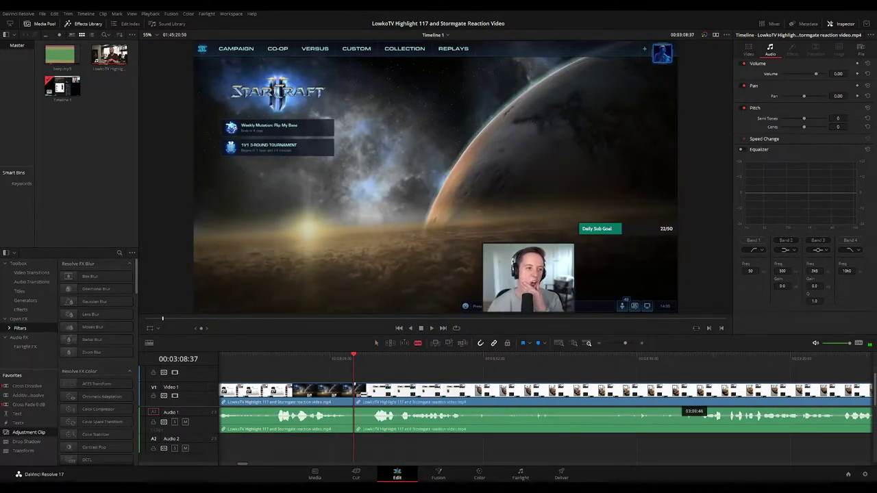
click(365, 397)
key(a)
click(359, 396)
key(Delete)
Colour the clip before the 00:03:08:37 cut green while playing on into the cat video
key(space)
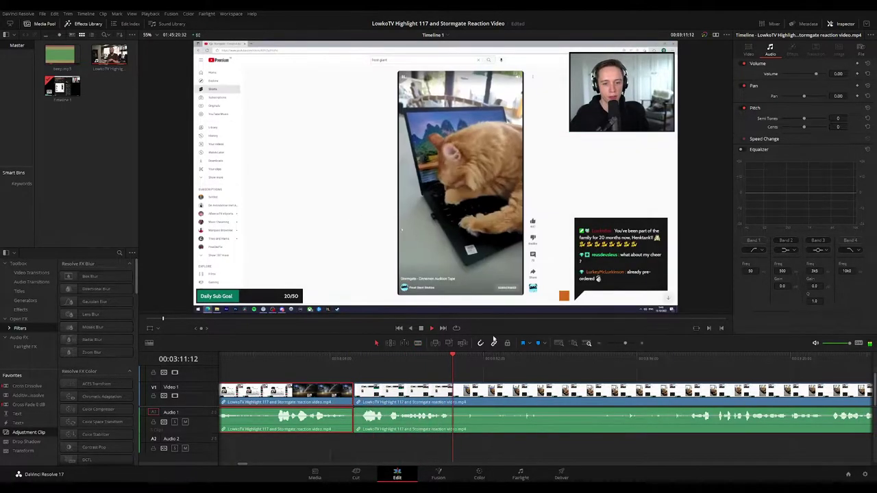
key(g)
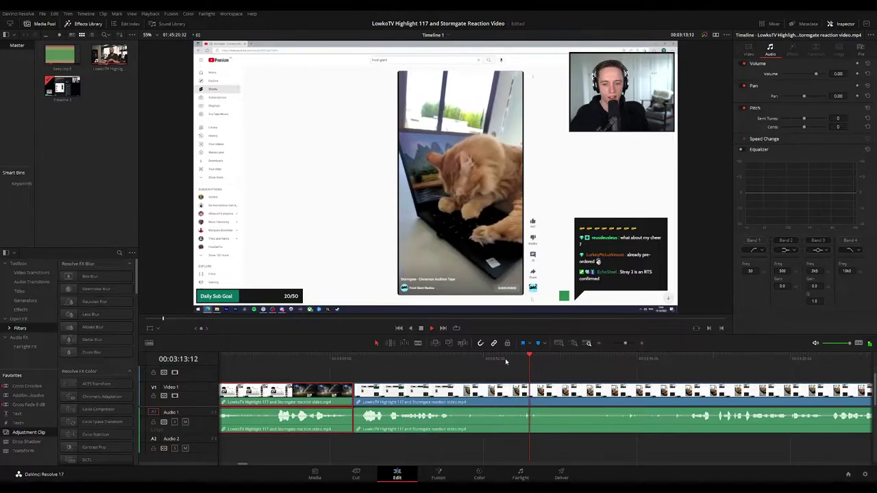
click(587, 380)
Skim through the cat video reaction from about 00:03:13 to find where it ends near 00:03:44
click(686, 361)
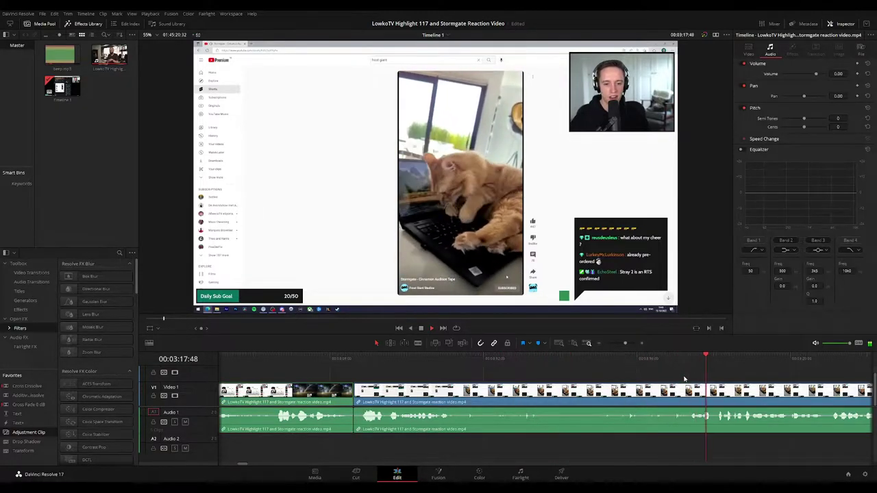
key(ctrl+minus)
key(ctrl+minus)
key(ctrl+minus)
drag(564, 364, 663, 364)
scroll(515, 360, right, 4)
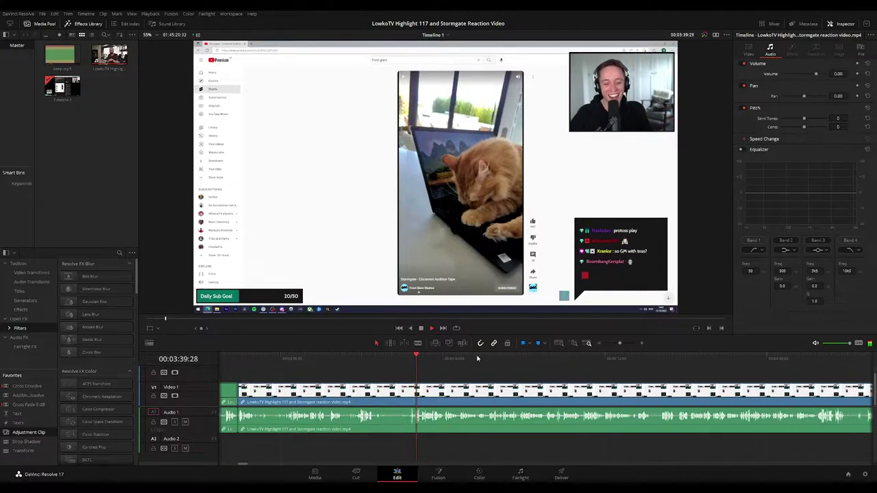
drag(425, 364, 541, 363)
click(438, 362)
Cut out the short piece at the end of the cat video near 00:03:44 with a ripple delete, and colour the preceding clip green
key(ctrl+=)
key(ctrl+=)
key(ctrl+=)
click(497, 365)
key(ctrl+b)
mouse_move(543, 390)
mouse_down()
mouse_move(553, 391)
mouse_move(542, 397)
mouse_up()
click(547, 397)
key(BackSpace)
key(space)
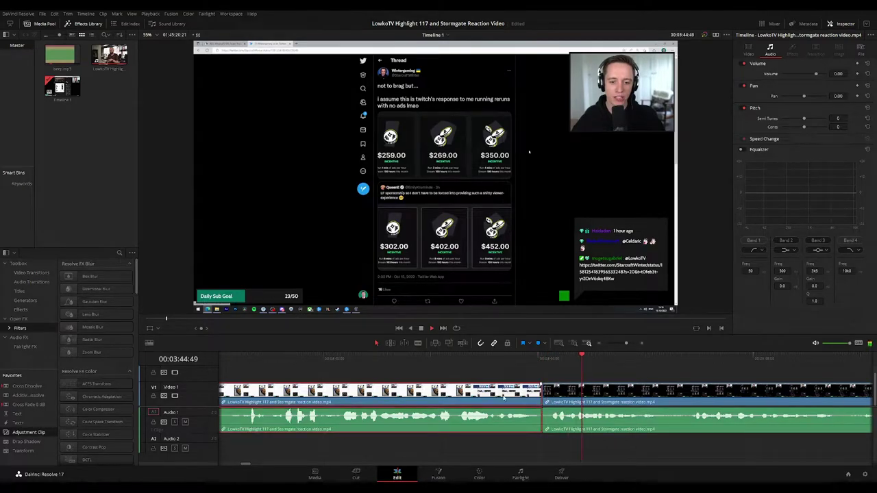
click(714, 374)
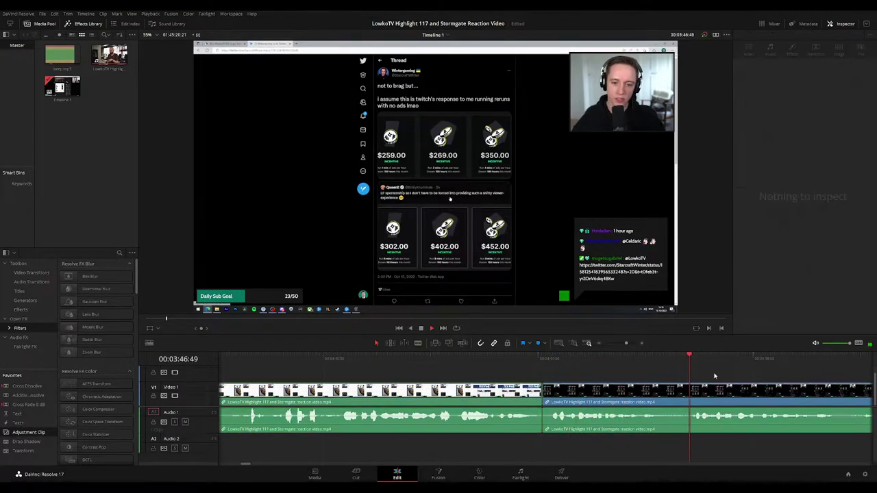
Play through the Twitch ad incentive tweets and the start of the Paint drawing, up to about 00:04:38
drag(626, 342, 620, 342)
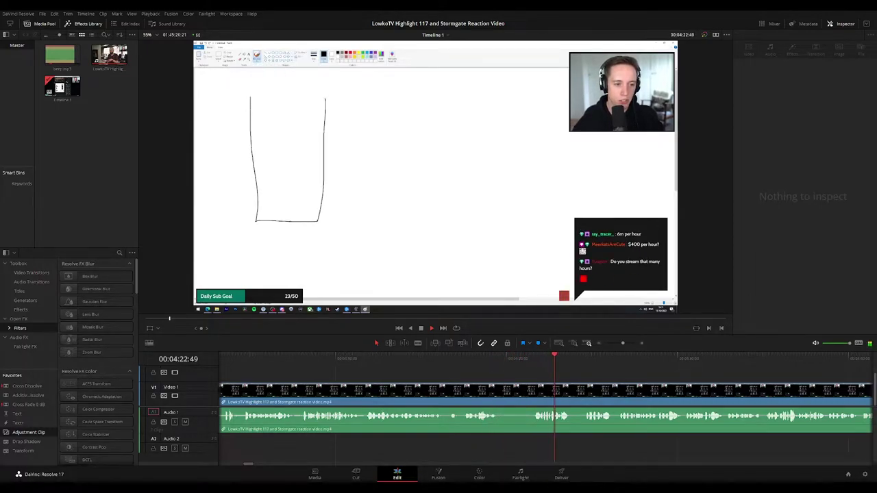
click(525, 359)
click(554, 361)
click(407, 356)
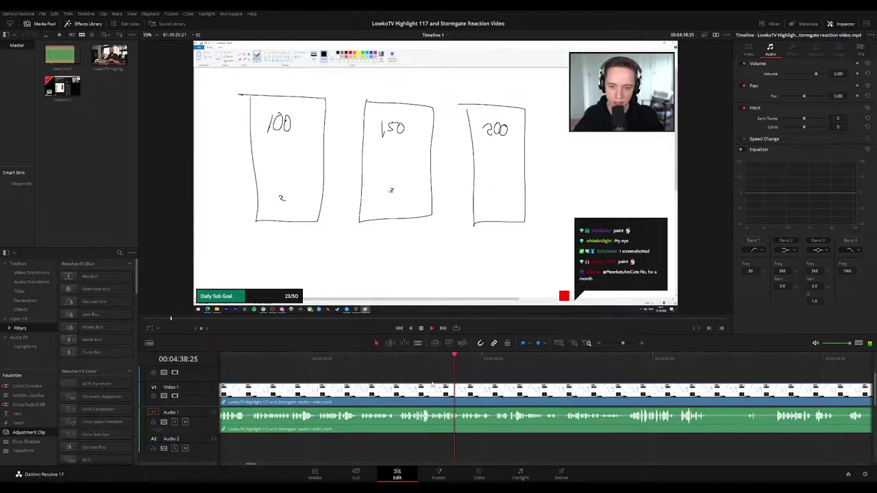
scroll(336, 372, left, 3)
key(space)
Return to the start of the Paint drawing at about 00:04:22 and review it again up to about 00:04:35
drag(623, 343, 610, 344)
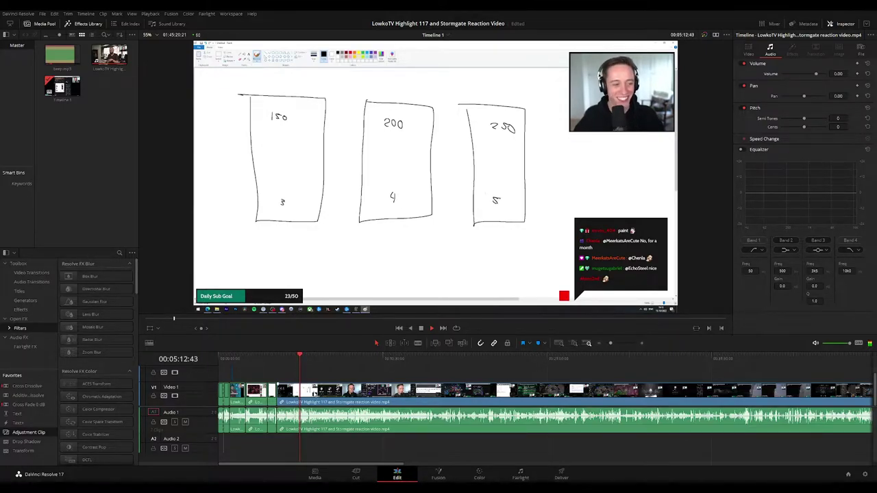
scroll(490, 391, up, 3)
scroll(511, 372, left, 3)
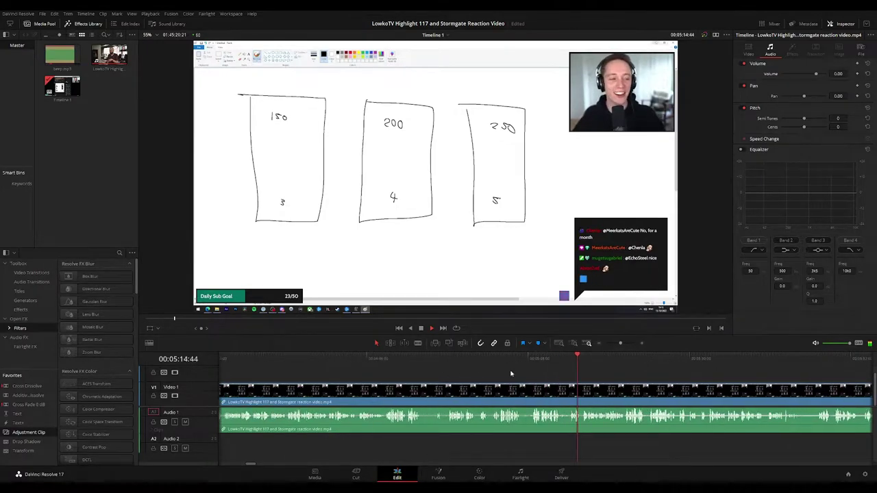
click(416, 361)
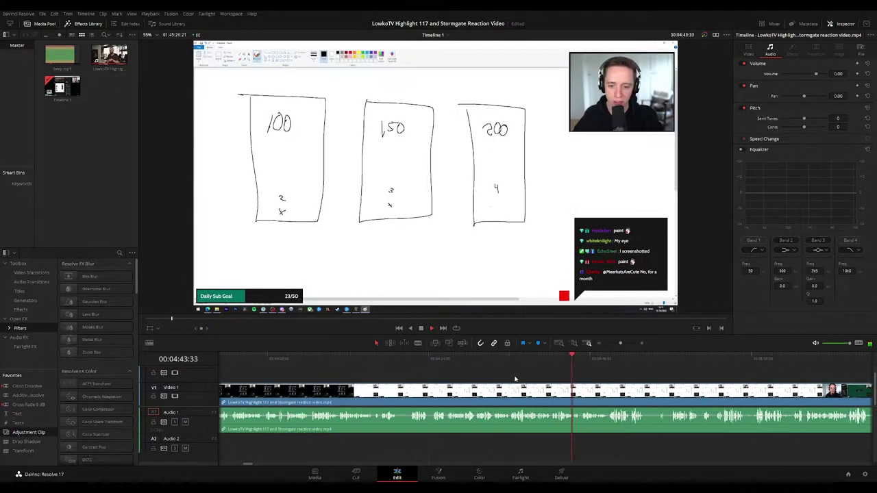
click(411, 362)
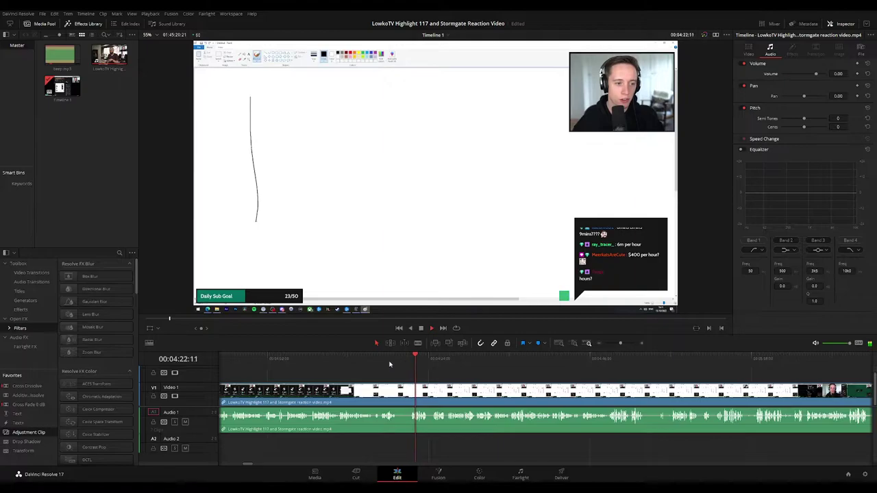
drag(389, 363, 420, 364)
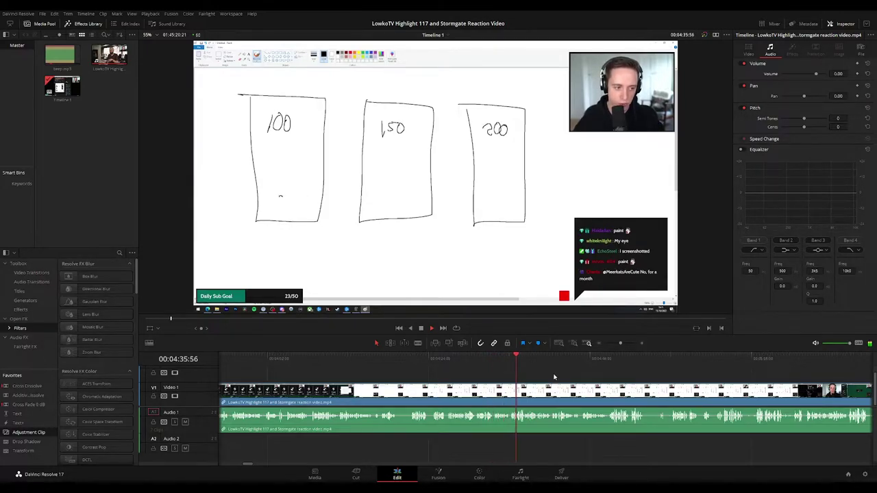
Review the rest of the Paint drawing up to about 00:05:09, checking for silent stretches to remove
scroll(527, 376, right, 2)
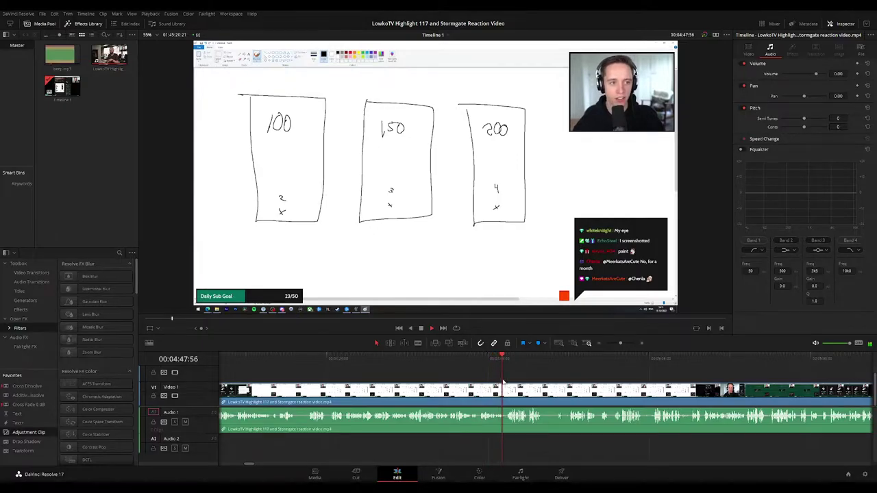
scroll(531, 377, up, 3)
scroll(548, 378, down, 2)
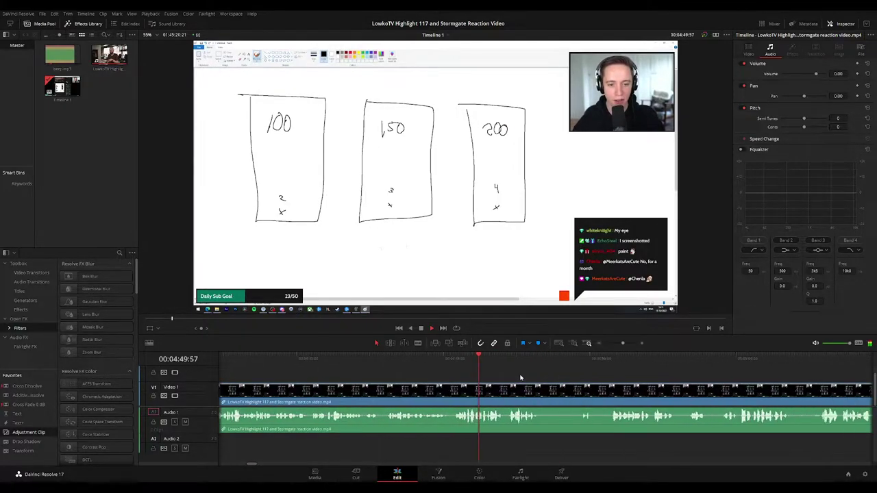
scroll(485, 373, right, 3)
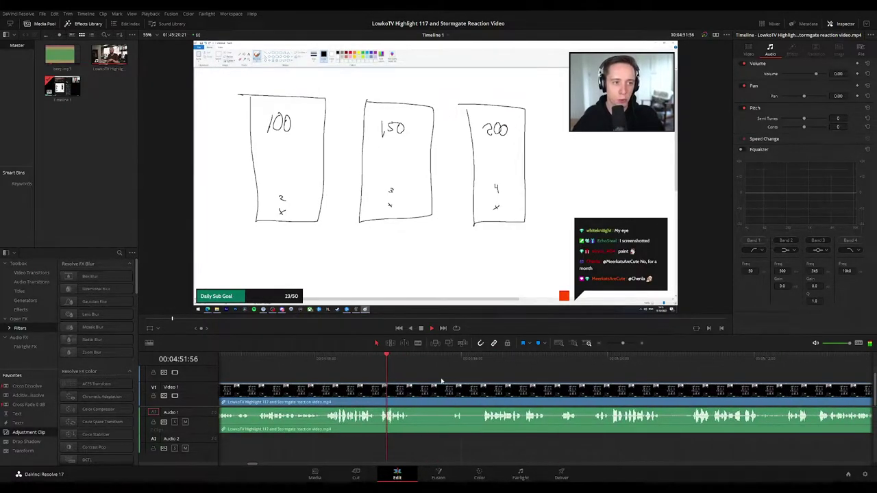
drag(416, 361, 429, 364)
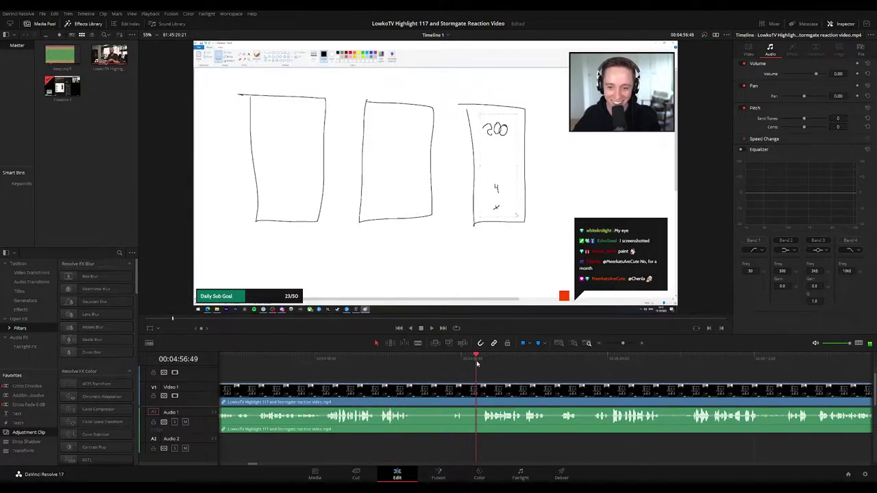
scroll(454, 375, right, 3)
scroll(442, 374, right, 2)
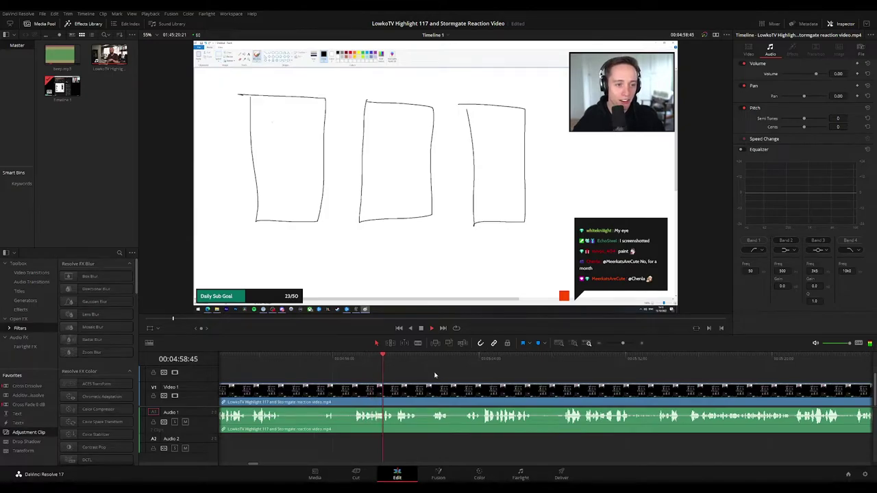
scroll(328, 376, right, 4)
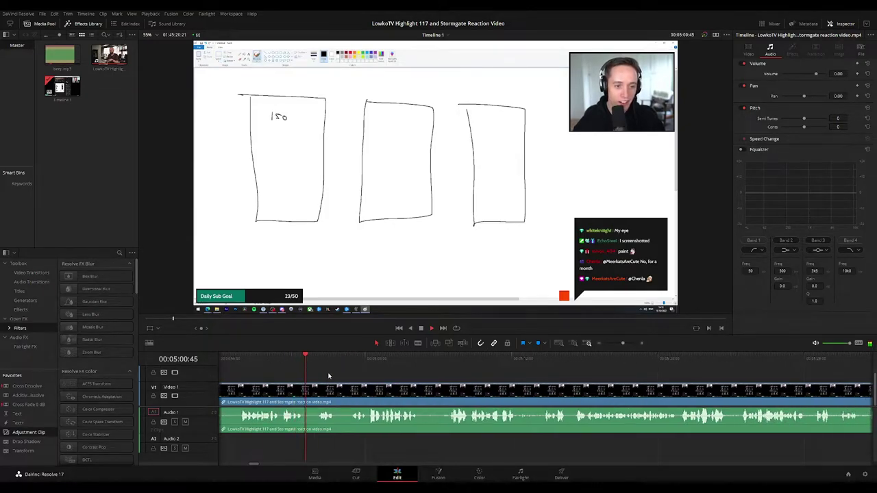
scroll(345, 381, right, 1)
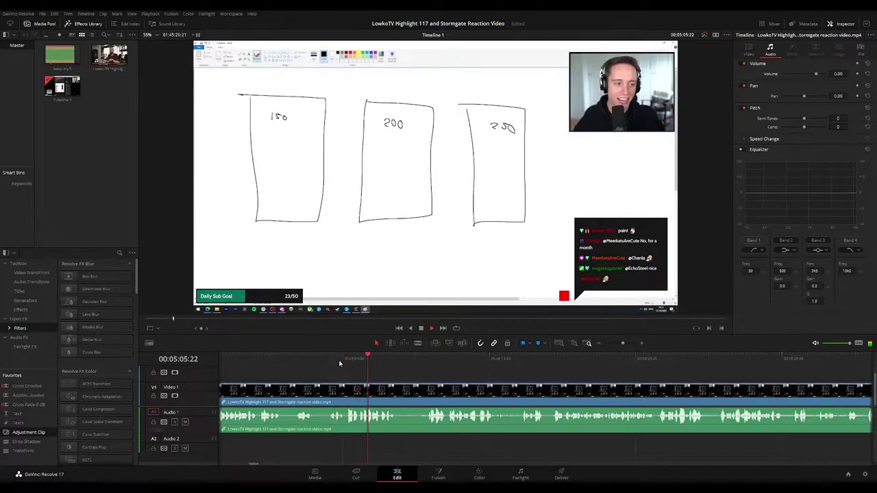
scroll(390, 381, right, 3)
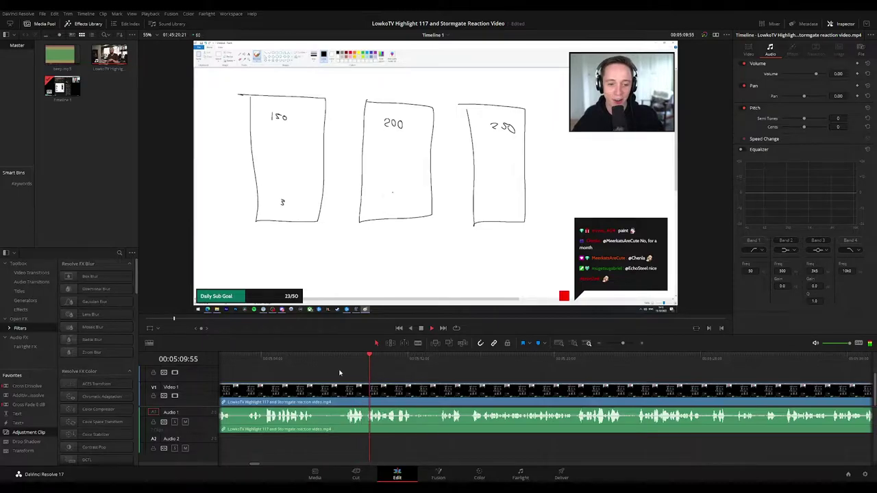
Cut the drawing footage at 00:05:07:05 and ripple delete the short piece that follows
click(303, 359)
key(space)
key(b)
click(318, 387)
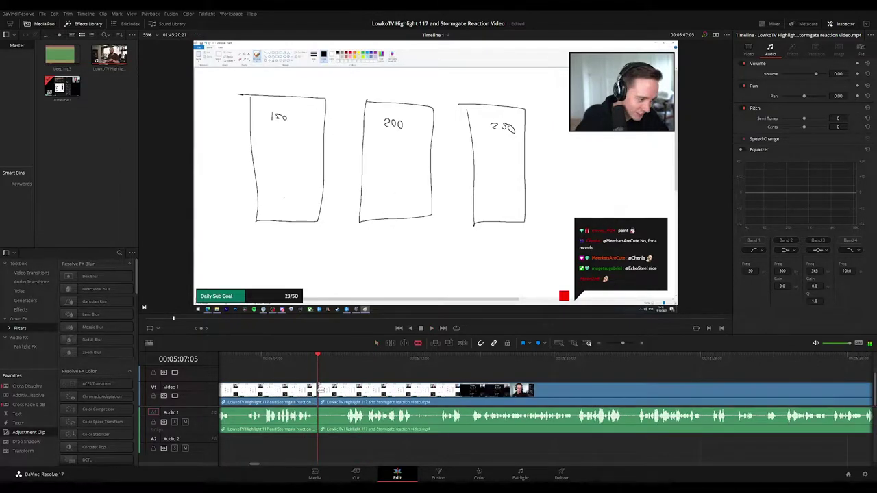
click(345, 391)
key(a)
key(Delete)
key(space)
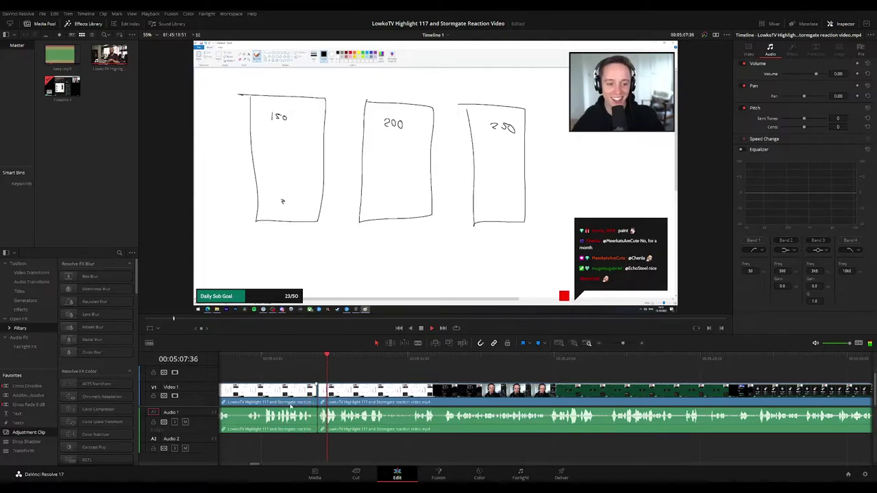
Colour the clip before the 00:05:07:05 cut green and play on to about 00:05:15
click(438, 374)
drag(622, 343, 622, 344)
drag(598, 376, 456, 374)
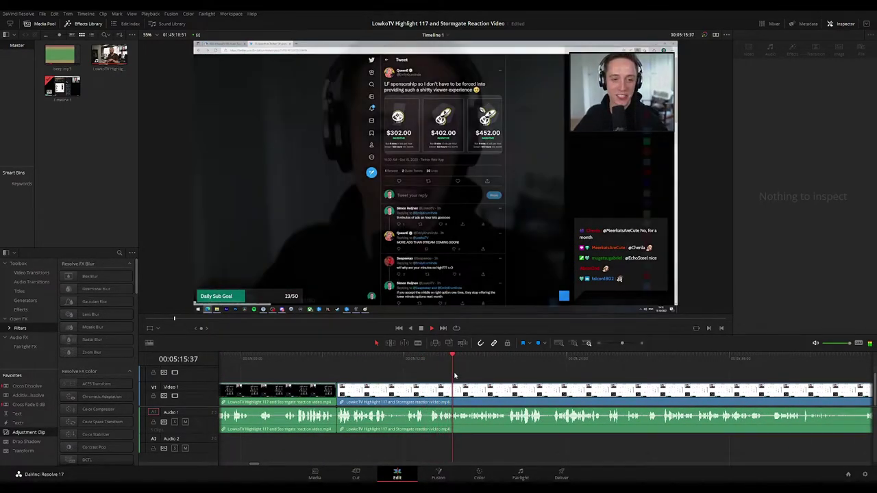
Review the talk about the number of ad minutes per hour, from about 00:05:15 to 00:05:31
scroll(442, 377, right, 1)
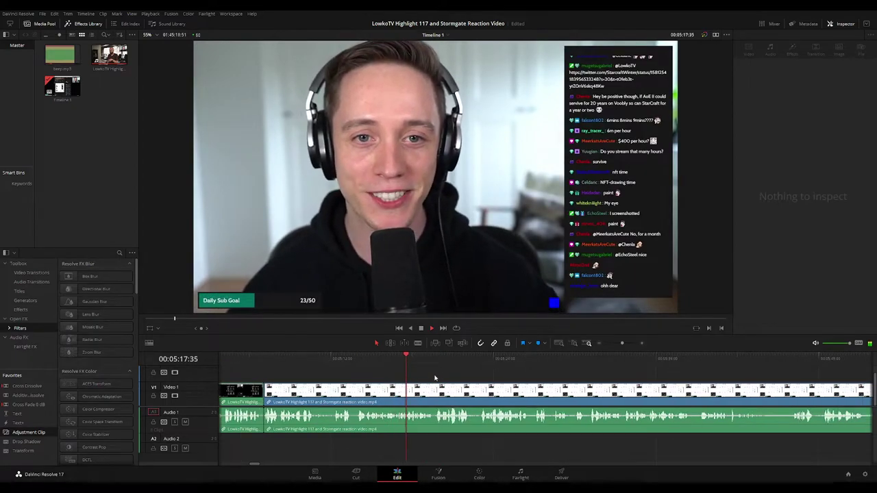
key(ctrl+equal)
drag(593, 376, 408, 371)
scroll(443, 376, right, 1)
key(space)
scroll(407, 370, right, 1)
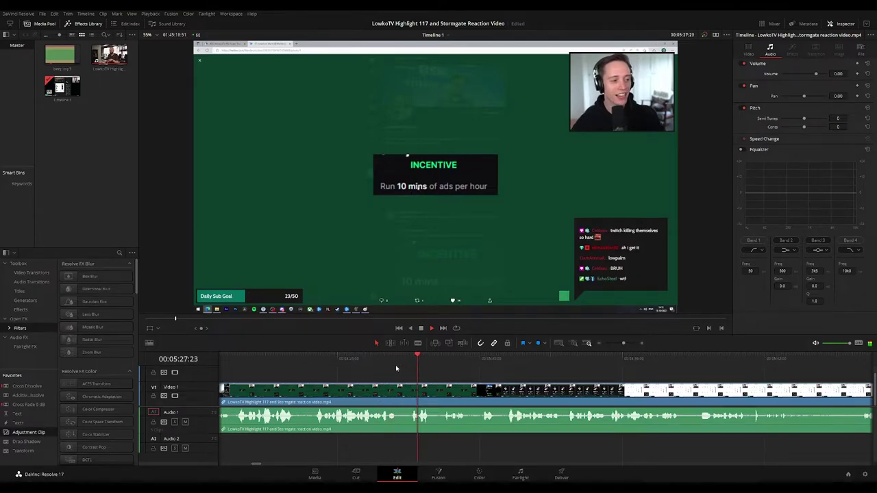
scroll(411, 370, right, 1)
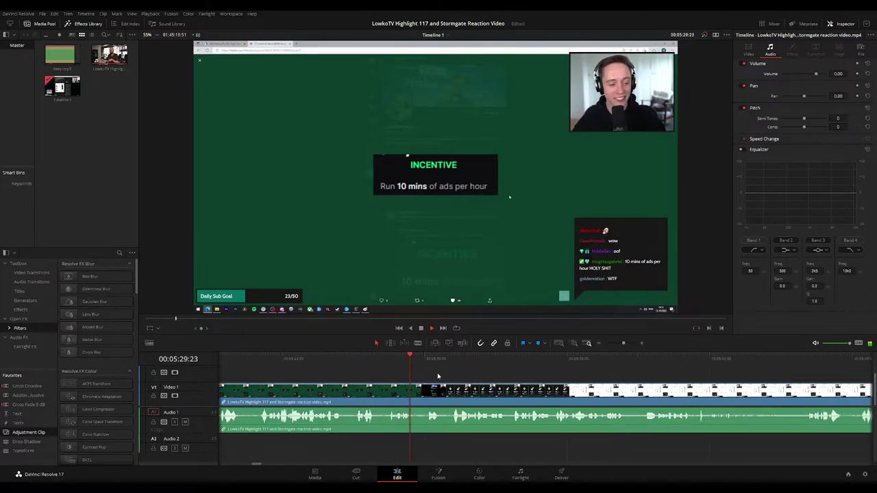
scroll(407, 376, right, 1)
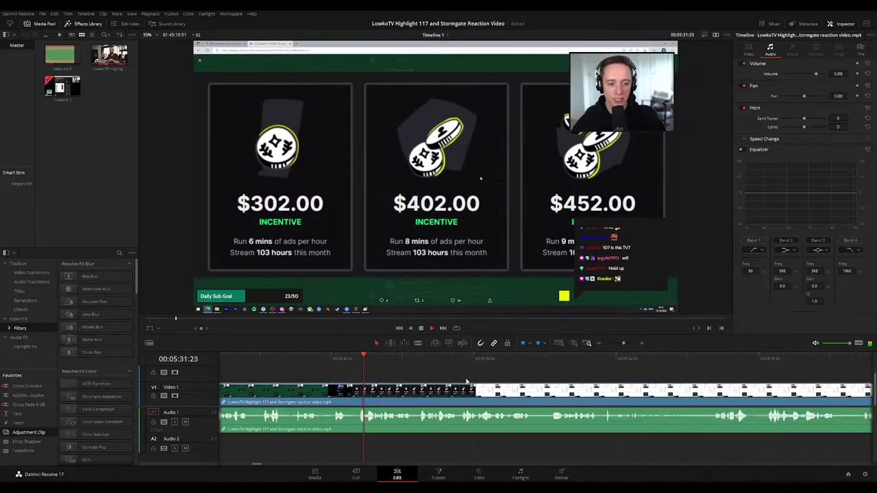
Review the comparison of the two streamers' ad incentive offers, from about 00:05:31 to 00:05:57
scroll(407, 376, right, 1)
scroll(439, 377, right, 1)
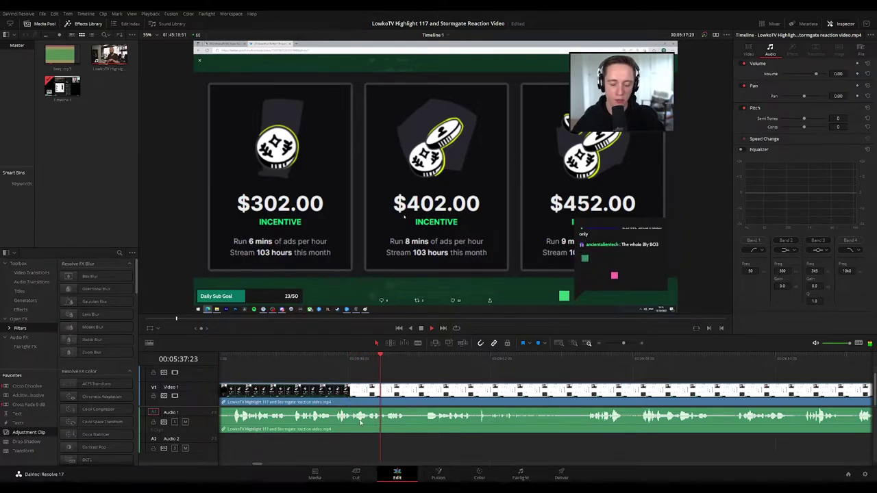
scroll(347, 368, right, 2)
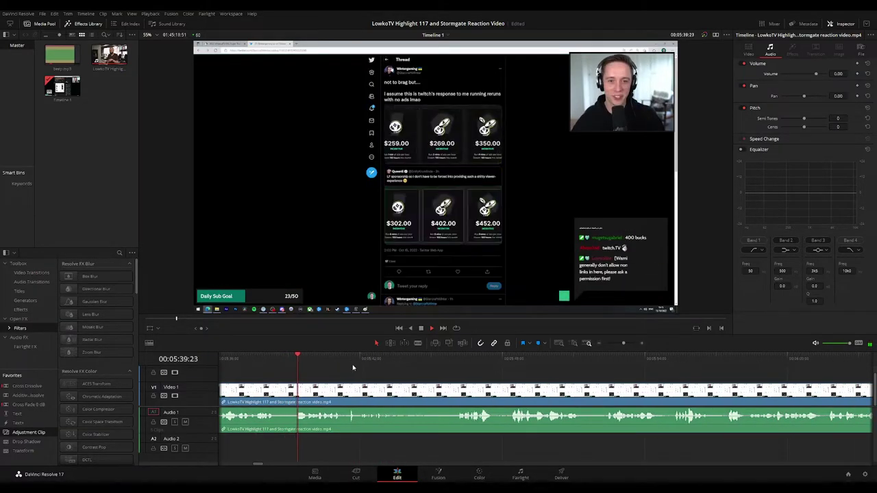
drag(411, 379, 379, 377)
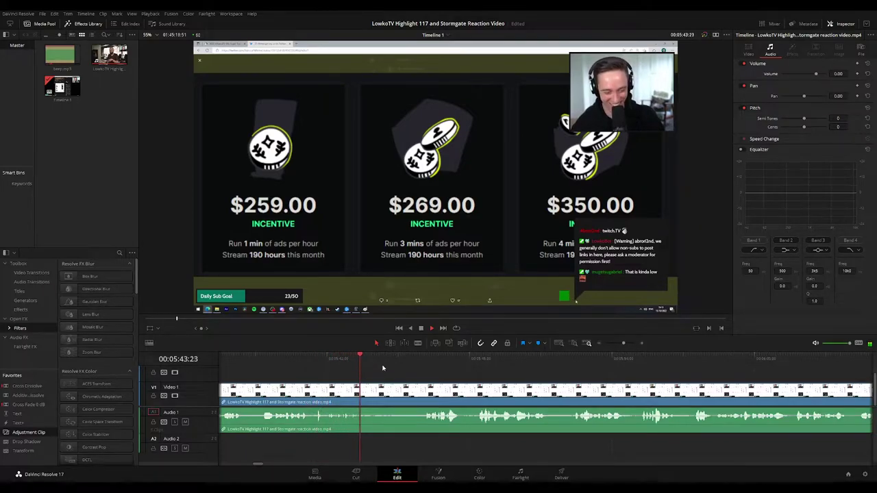
scroll(451, 379, right, 3)
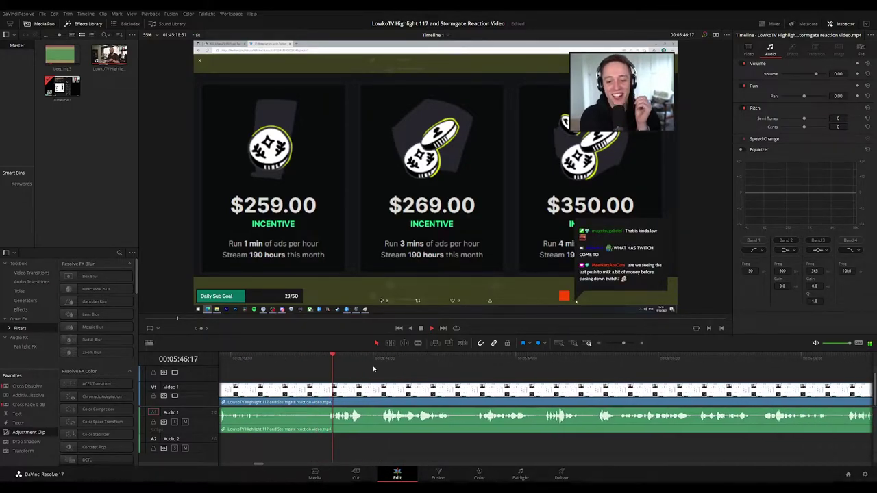
scroll(377, 379, right, 2)
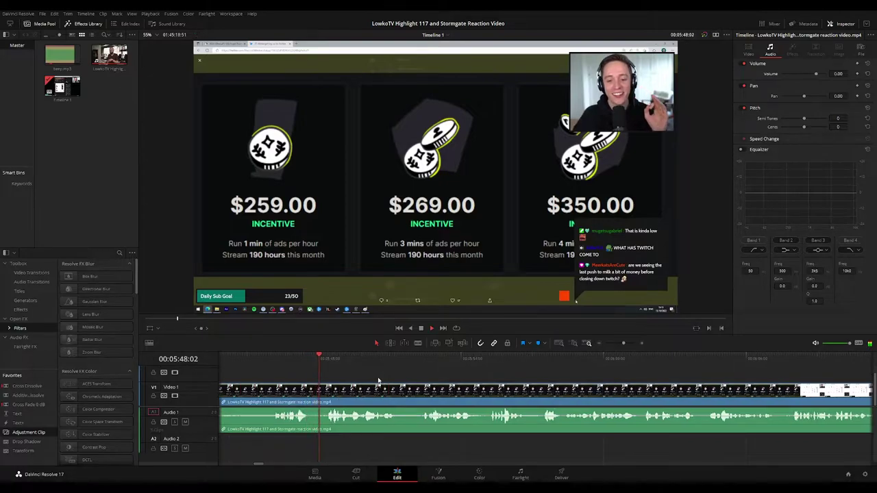
scroll(358, 379, right, 2)
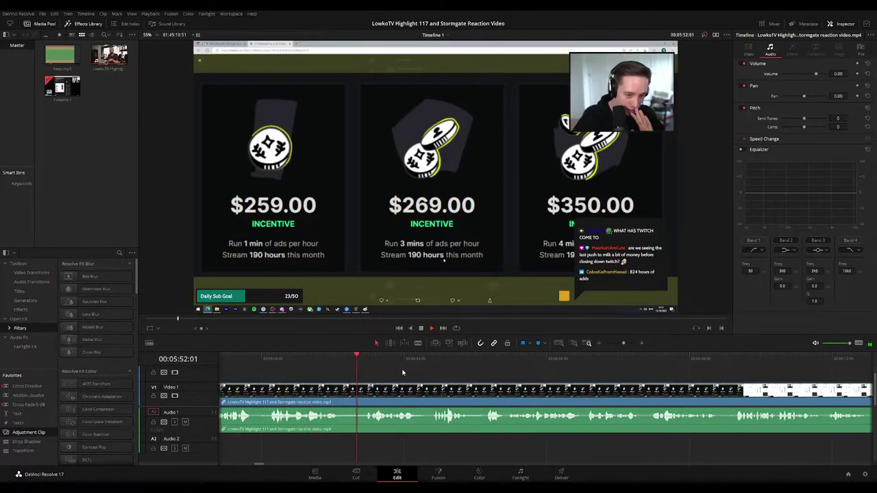
scroll(402, 372, right, 1)
scroll(393, 377, right, 1)
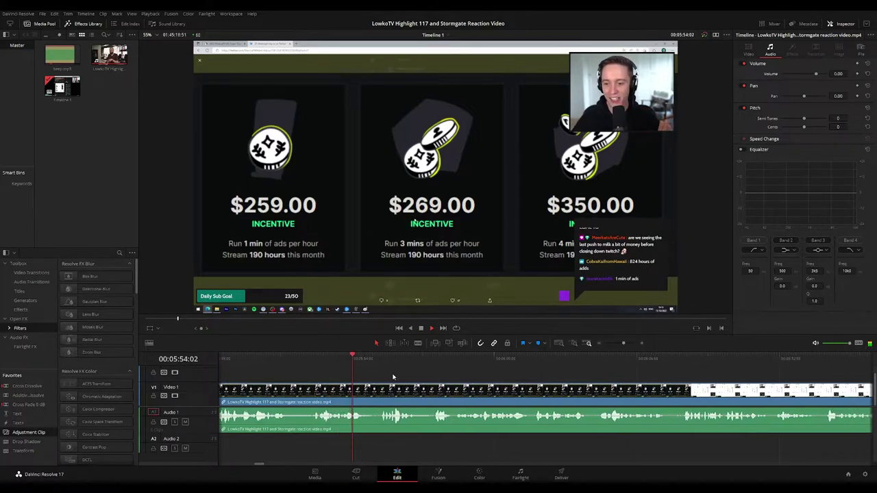
scroll(392, 377, right, 1)
scroll(377, 375, right, 1)
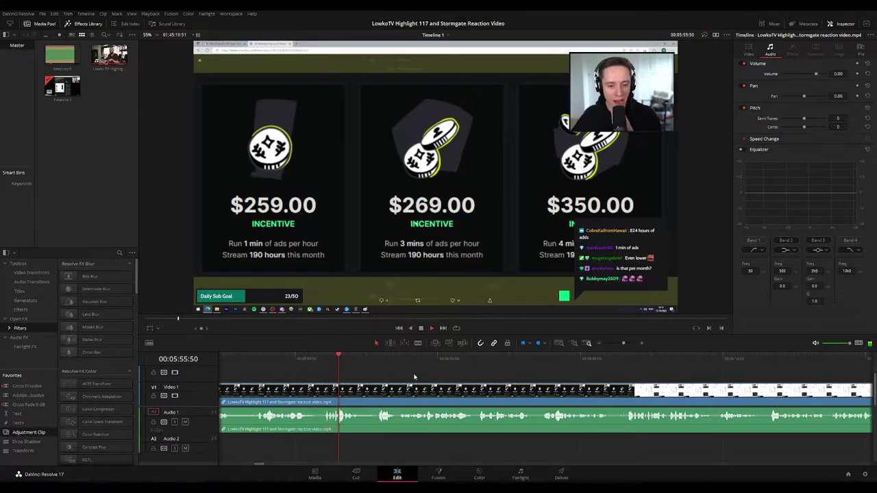
scroll(414, 376, right, 3)
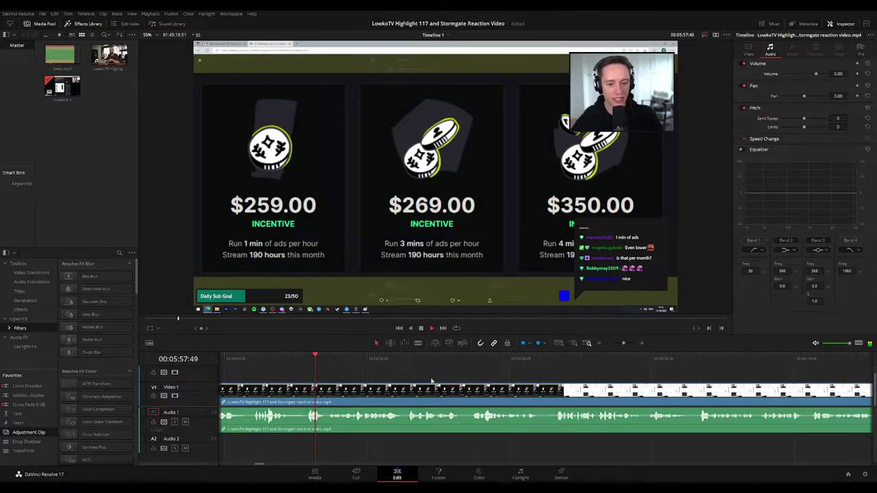
Review the talk over the ad incentive cards from about 00:05:57 to 00:06:11 and show the clip's video properties
scroll(411, 381, right, 2)
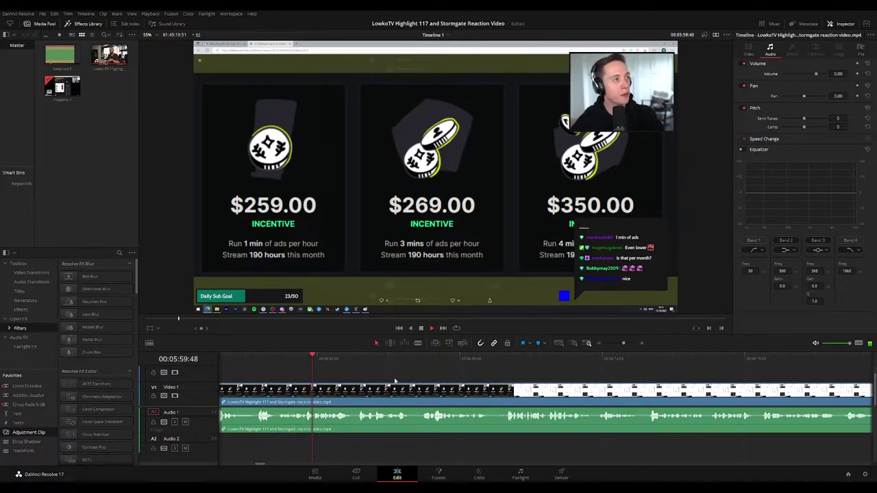
scroll(409, 372, right, 2)
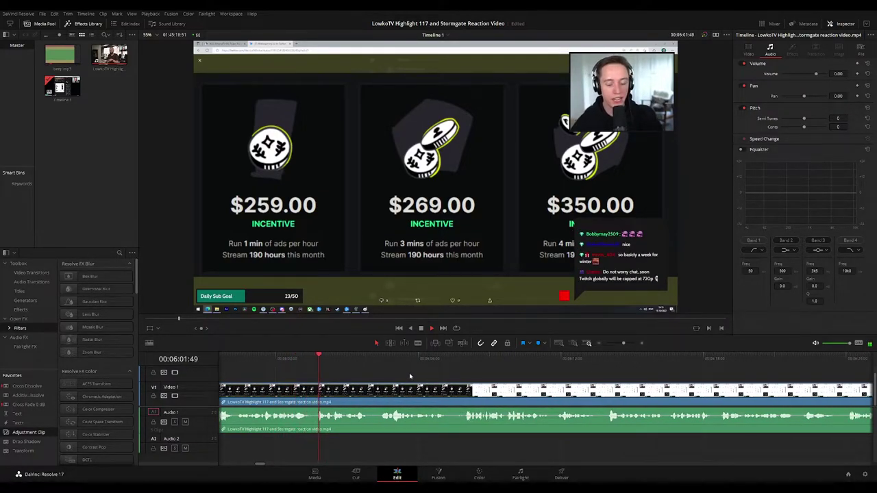
scroll(419, 377, right, 2)
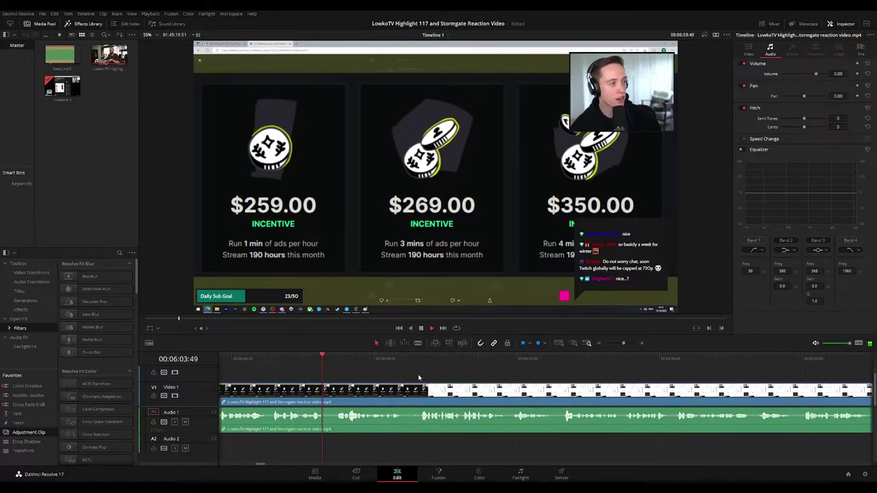
scroll(427, 379, right, 1)
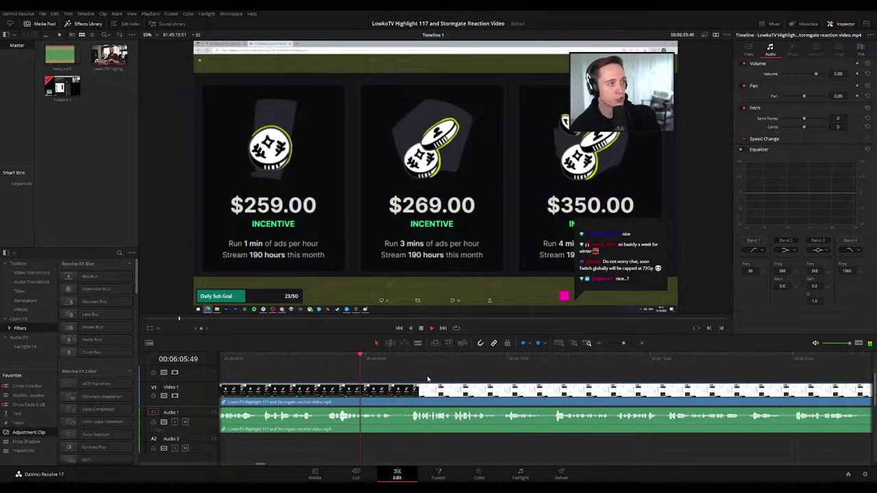
scroll(427, 378, right, 2)
scroll(390, 377, right, 2)
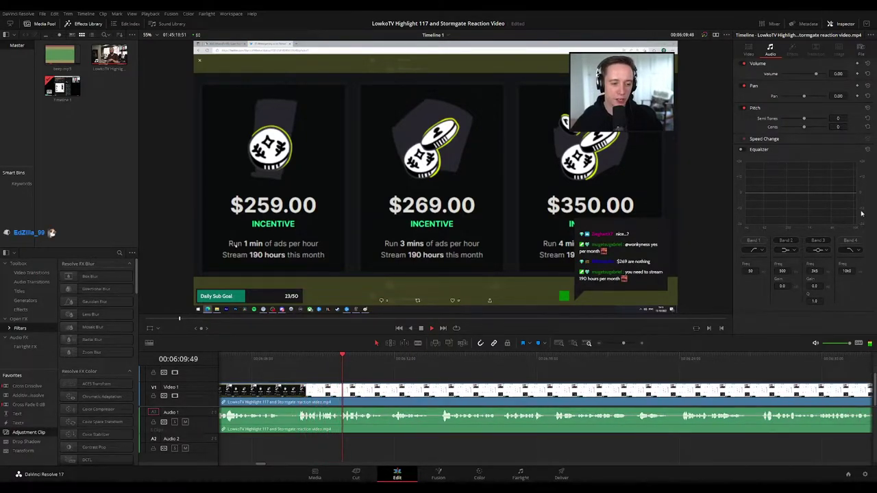
click(748, 49)
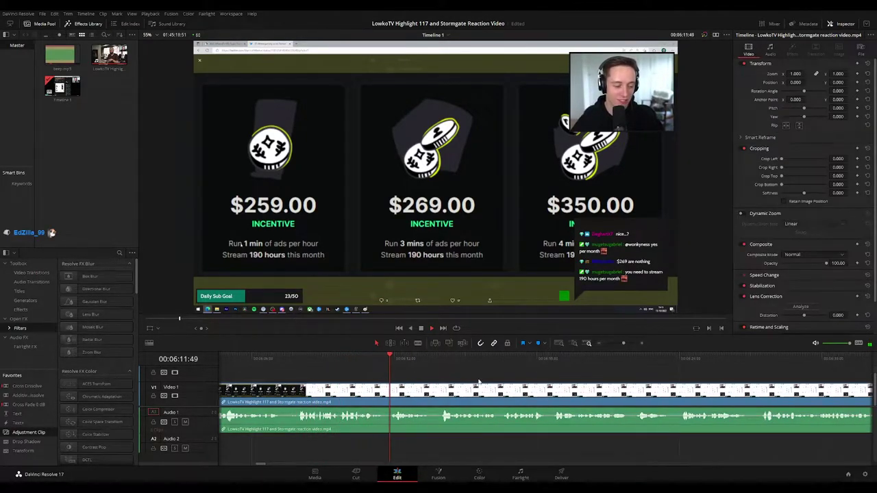
Review the end of the incentive cards and the facecam talk, from about 00:06:11 to 00:06:29
scroll(478, 382, right, 2)
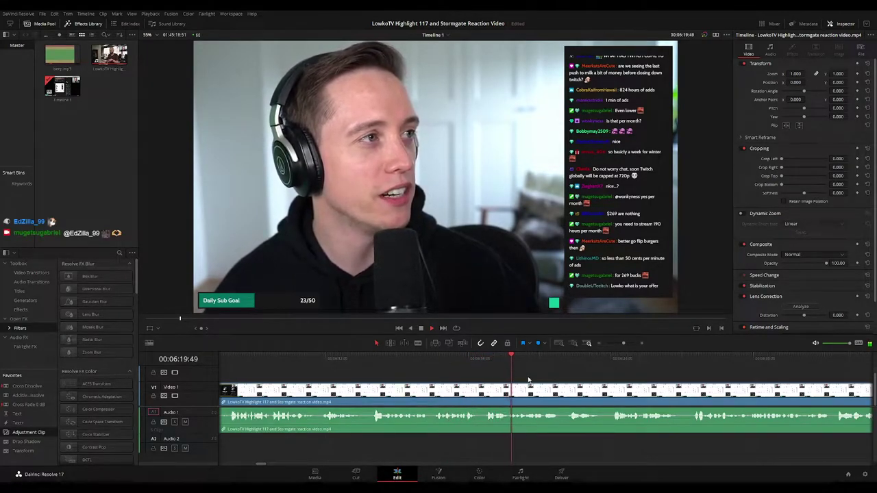
drag(528, 379, 438, 378)
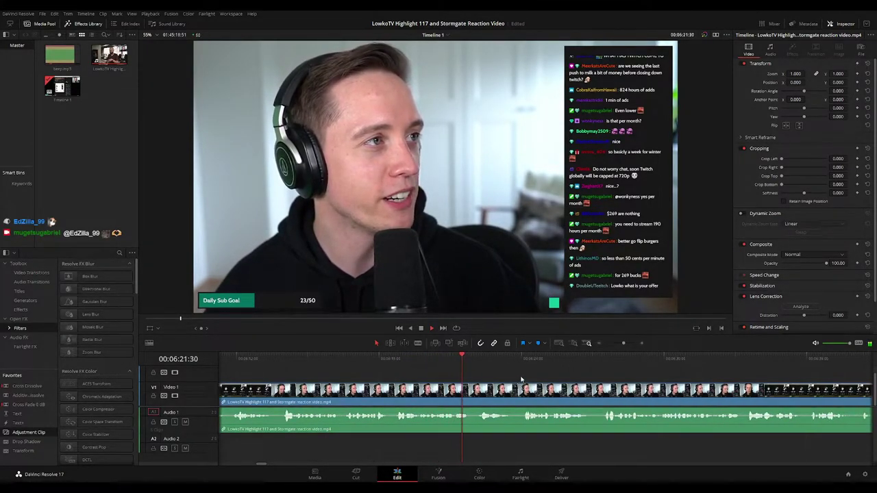
drag(520, 379, 420, 378)
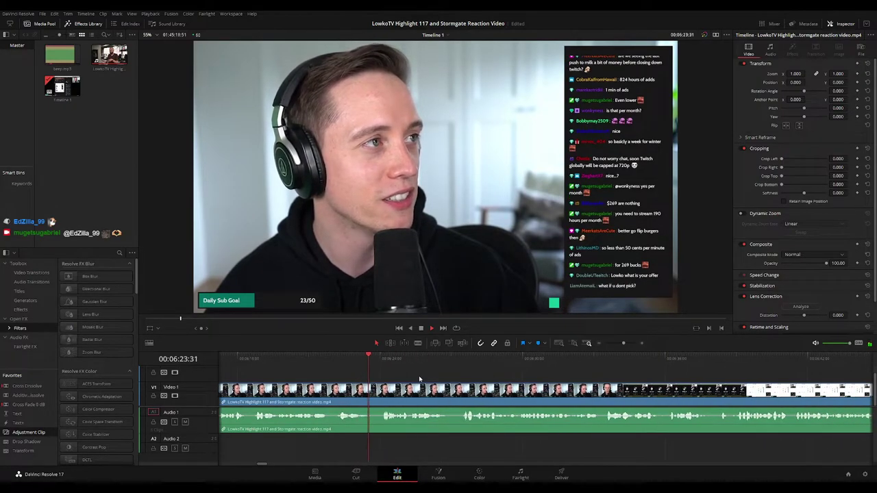
scroll(423, 378, right, 2)
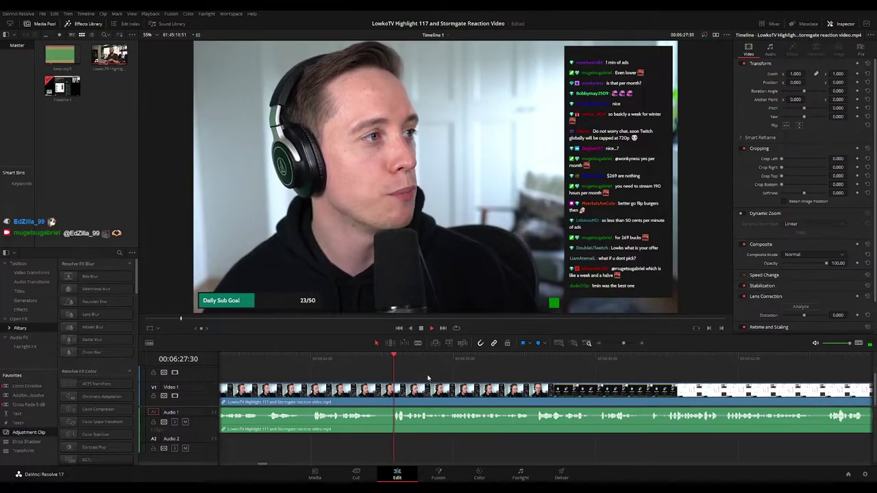
scroll(432, 377, right, 2)
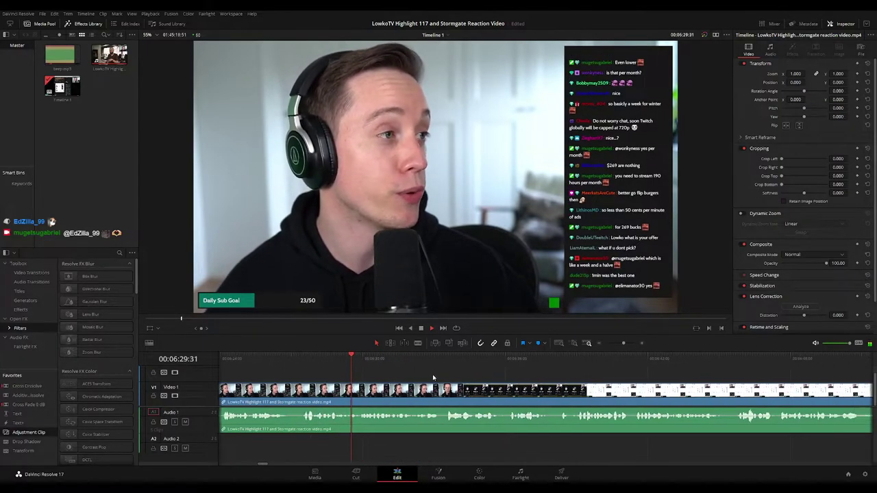
Review the footage through the return to the incentive cards and back to the facecam, from about 00:06:29 to 00:06:46
drag(452, 378, 390, 377)
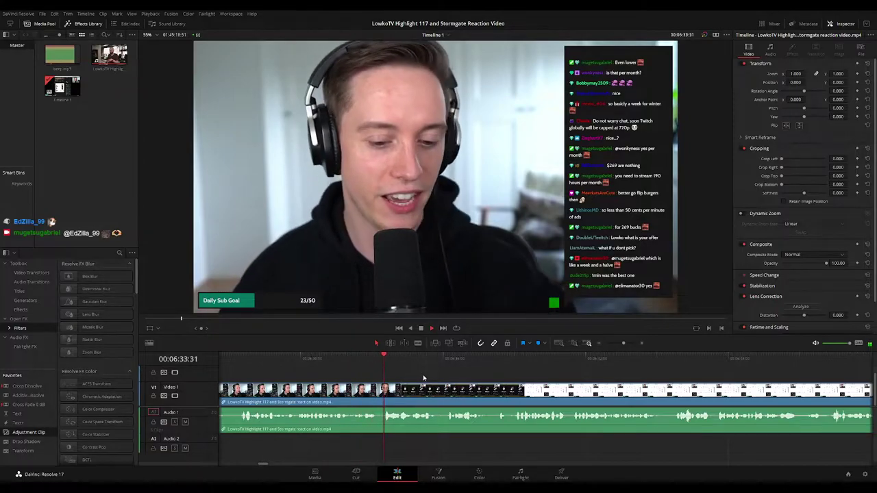
scroll(411, 378, right, 1)
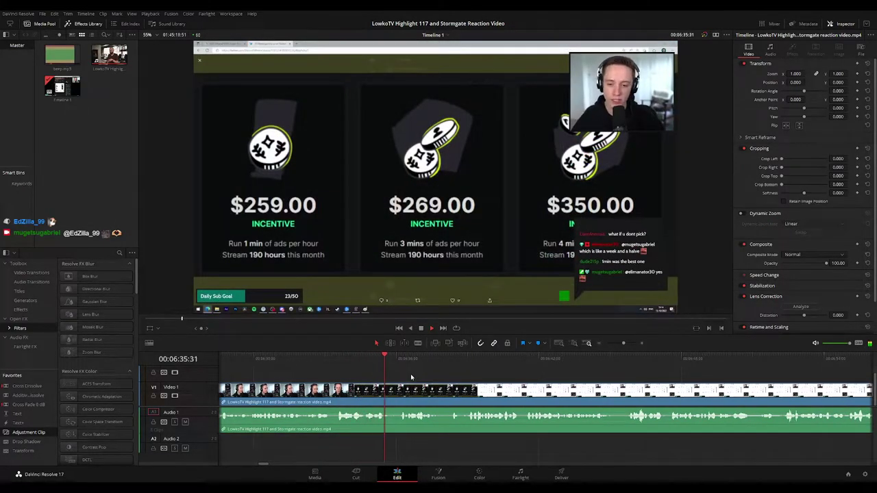
scroll(409, 378, right, 2)
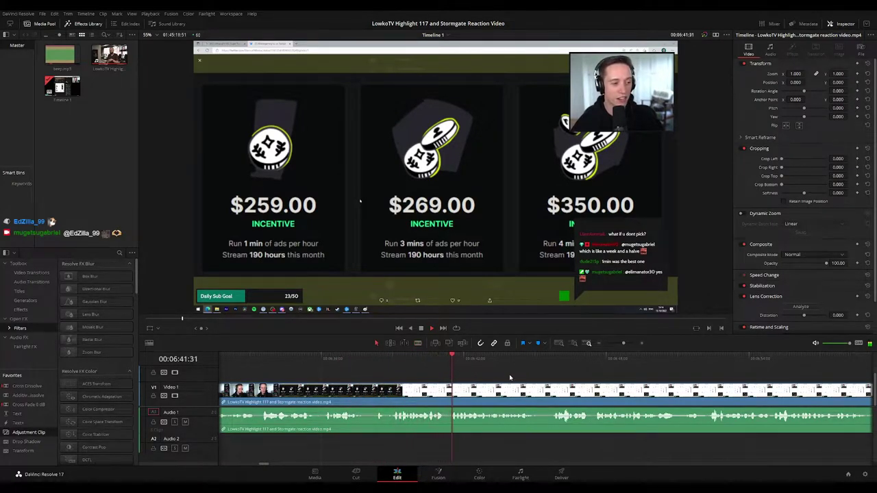
scroll(472, 375, right, 2)
scroll(440, 377, right, 2)
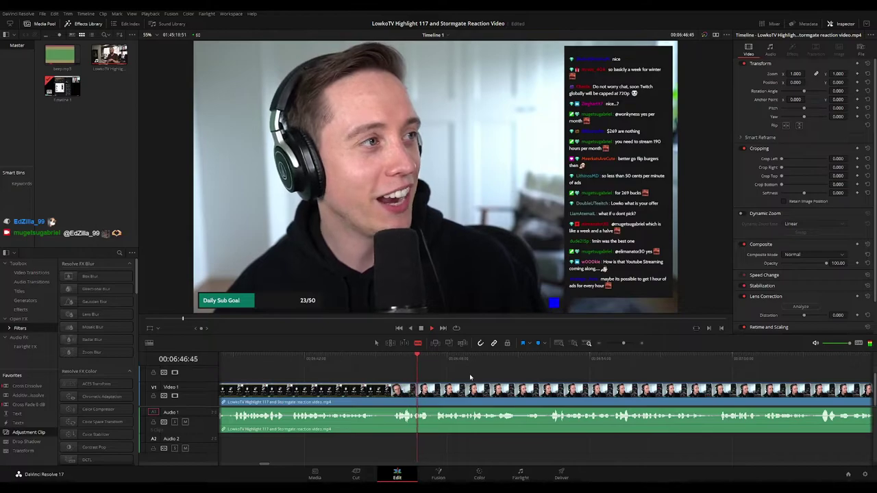
Review the full-screen facecam talk from about 00:06:46 to 00:07:02 for parts to cut
scroll(438, 376, right, 2)
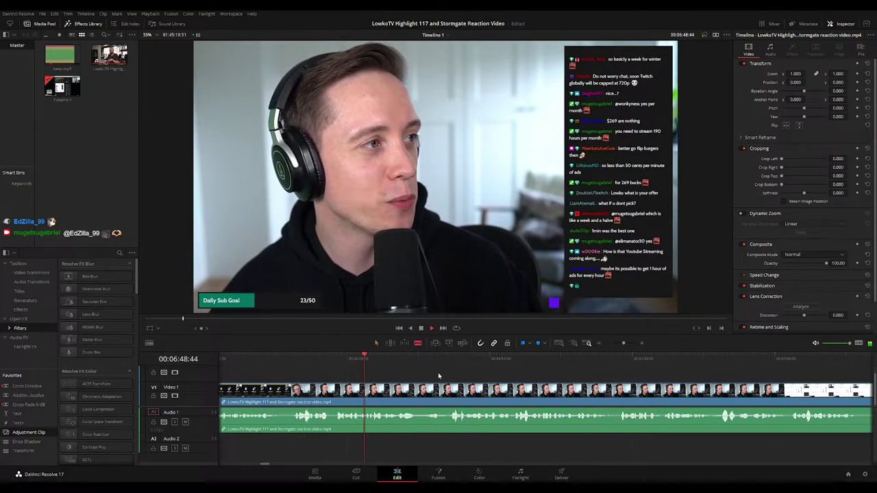
scroll(470, 373, right, 2)
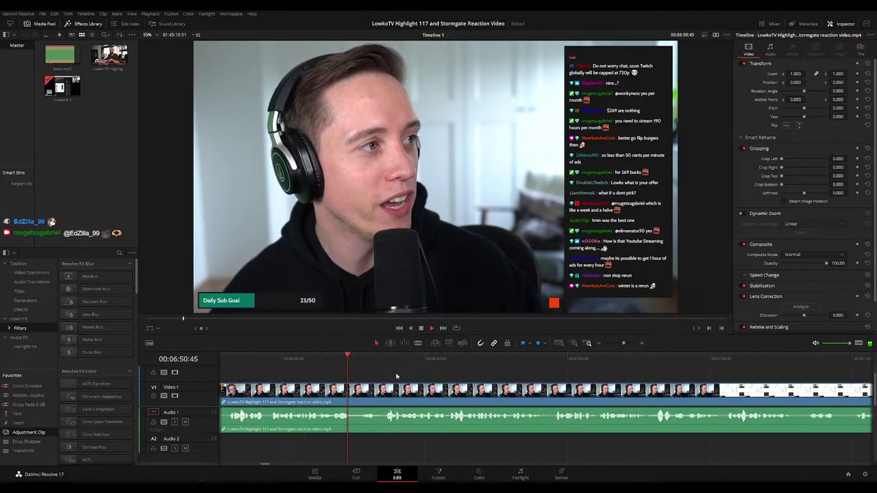
scroll(429, 376, right, 2)
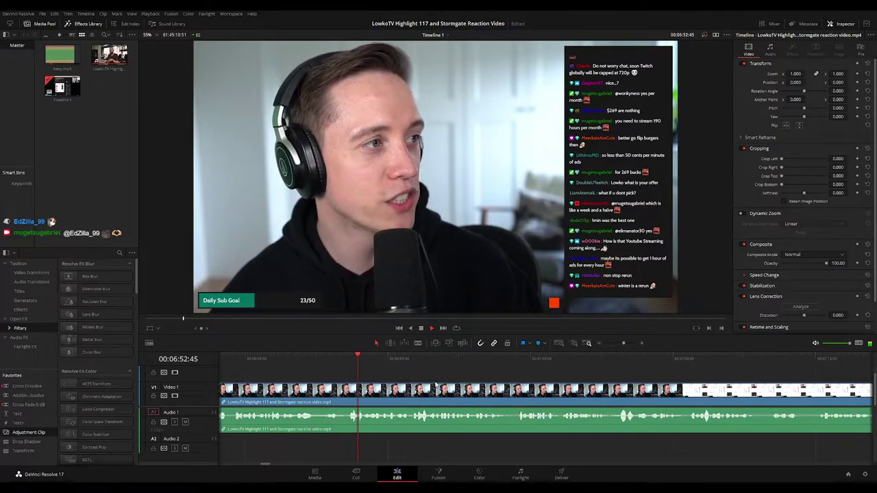
scroll(402, 384, right, 2)
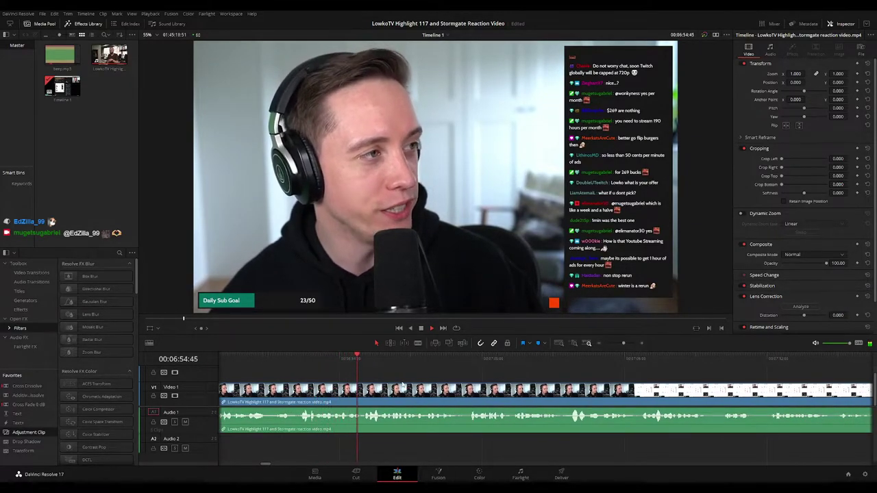
scroll(445, 376, right, 2)
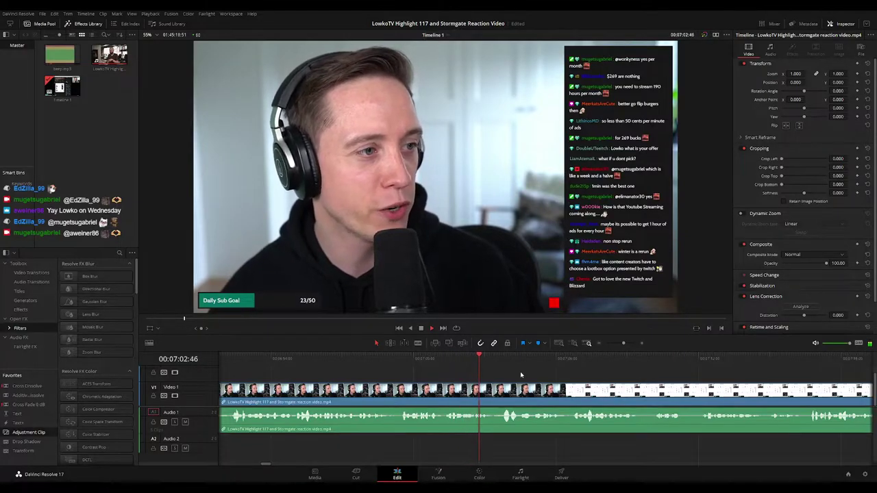
Review the remaining facecam talk and the following incentive cards section, from about 00:07:02 to 00:07:43
drag(521, 374, 440, 370)
drag(501, 374, 434, 374)
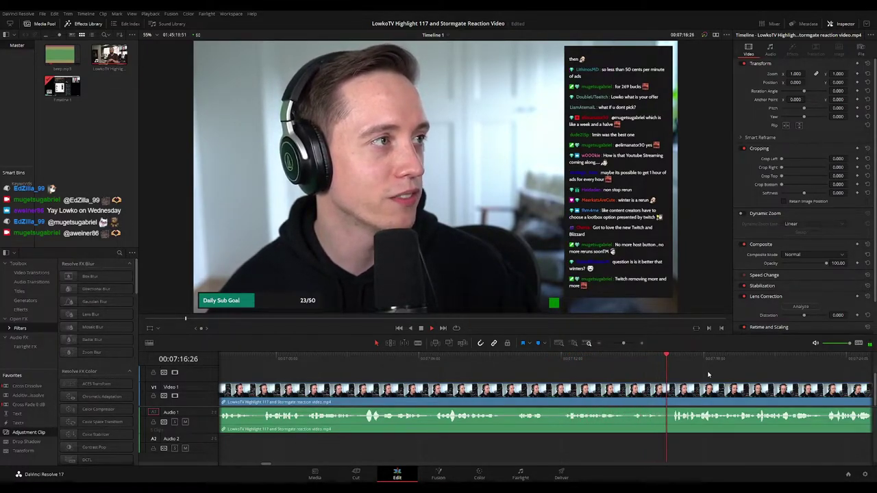
drag(708, 375, 401, 373)
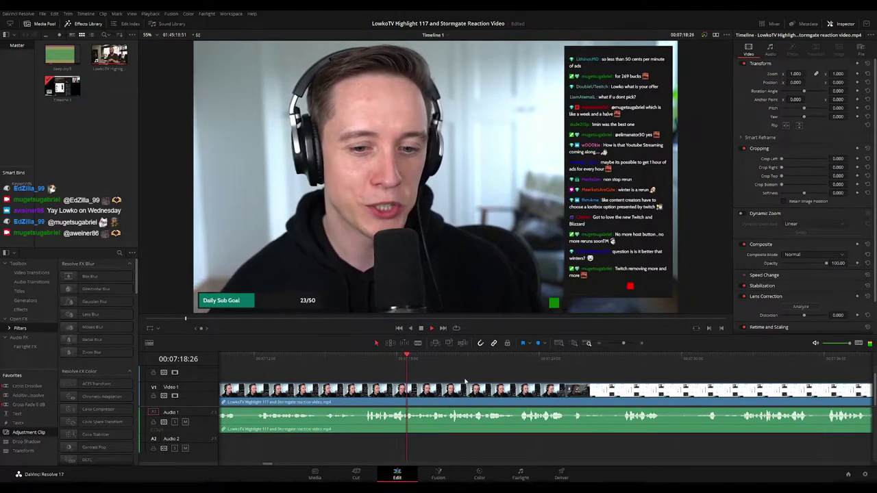
scroll(426, 373, right, 2)
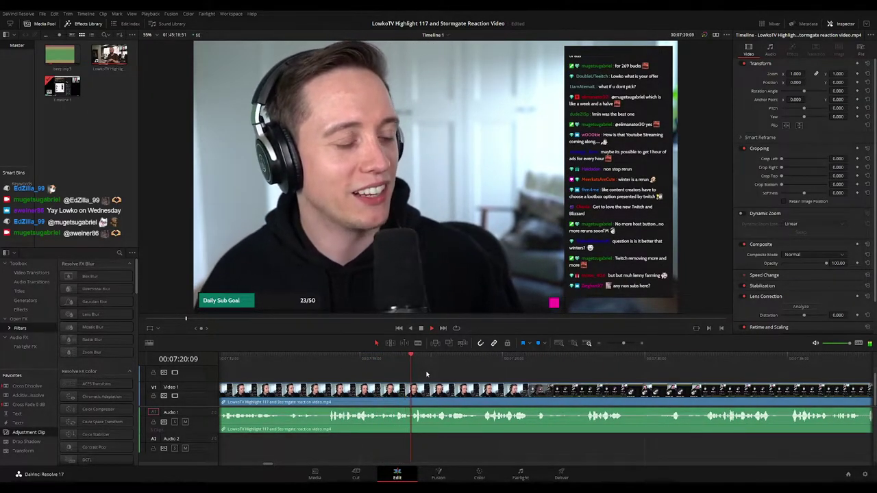
scroll(419, 374, right, 3)
scroll(419, 374, right, 3)
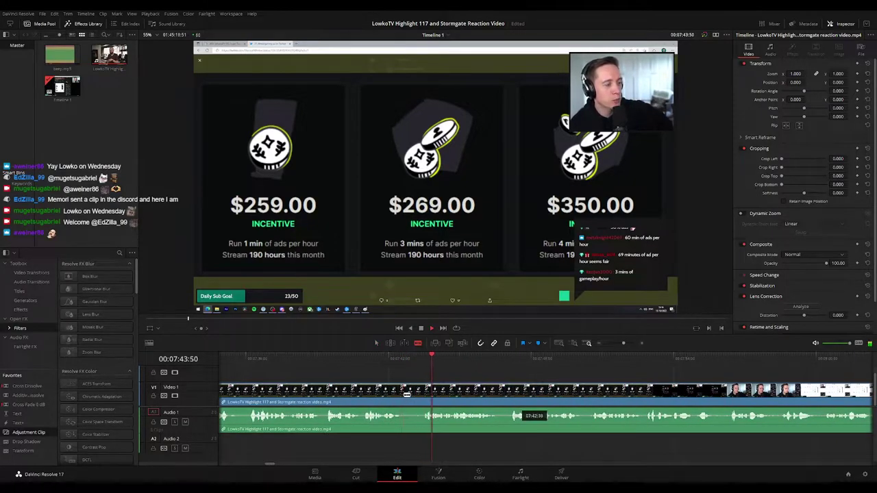
Cut the incentive cards footage at about 00:07:42:39, ripple delete the short piece that follows and play back across the cut
click(407, 394)
key(a)
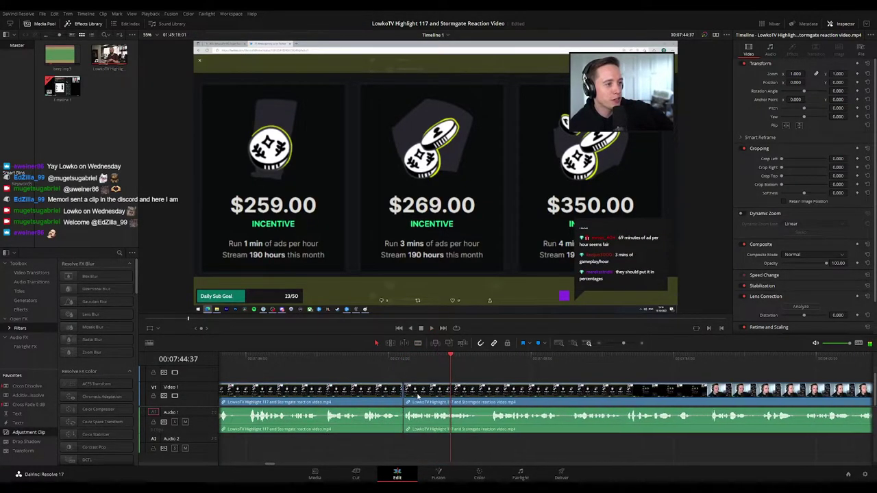
click(399, 358)
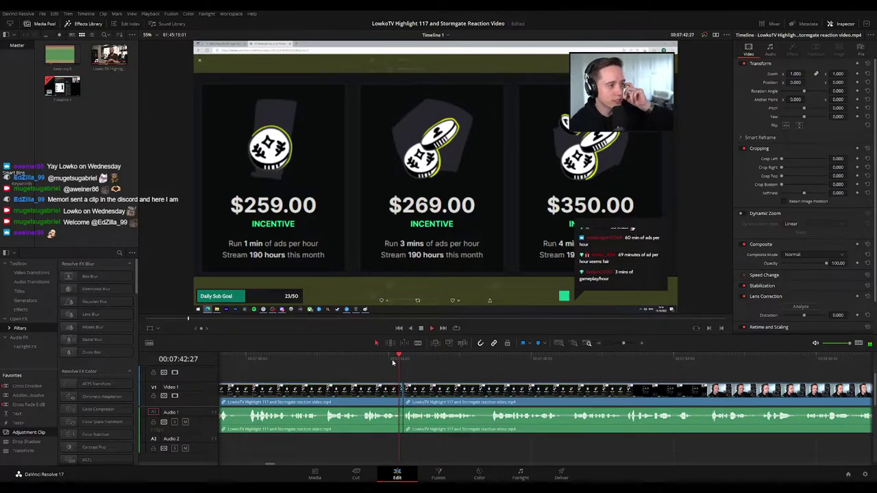
Colour the clip before the cut near 00:07:42 green and clear the selection
click(378, 392)
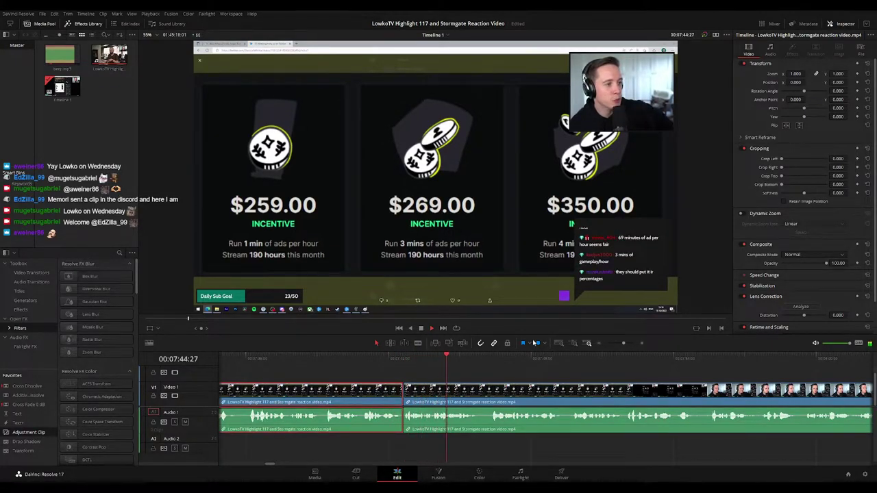
click(517, 372)
key(space)
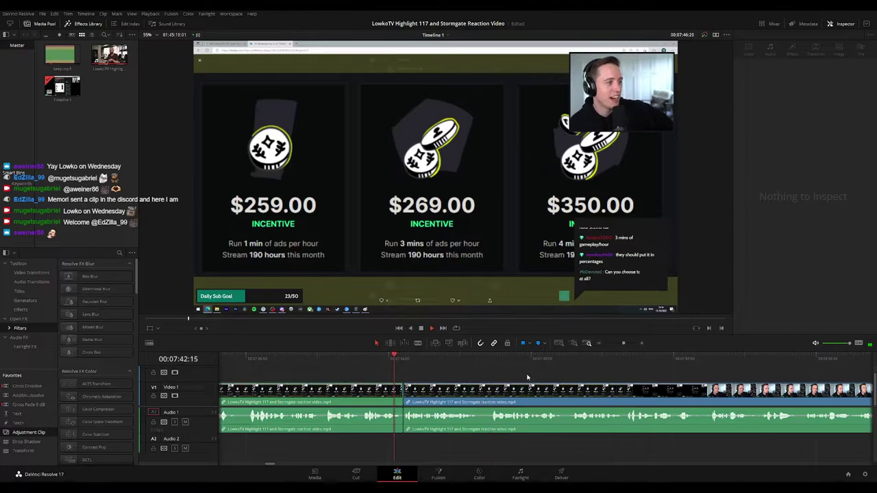
Review the incentive cards footage after the cut, from about 00:07:46 to the tweet thread at 00:07:54
scroll(535, 387, right, 4)
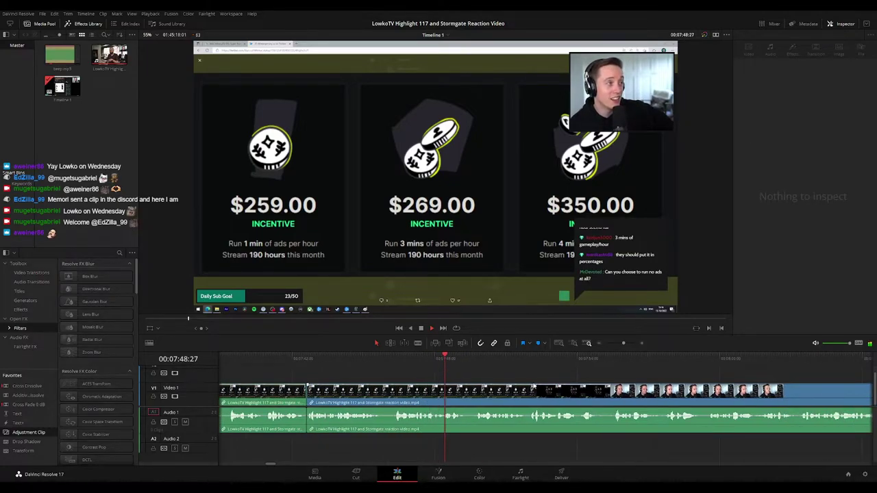
scroll(381, 372, right, 4)
scroll(380, 372, right, 2)
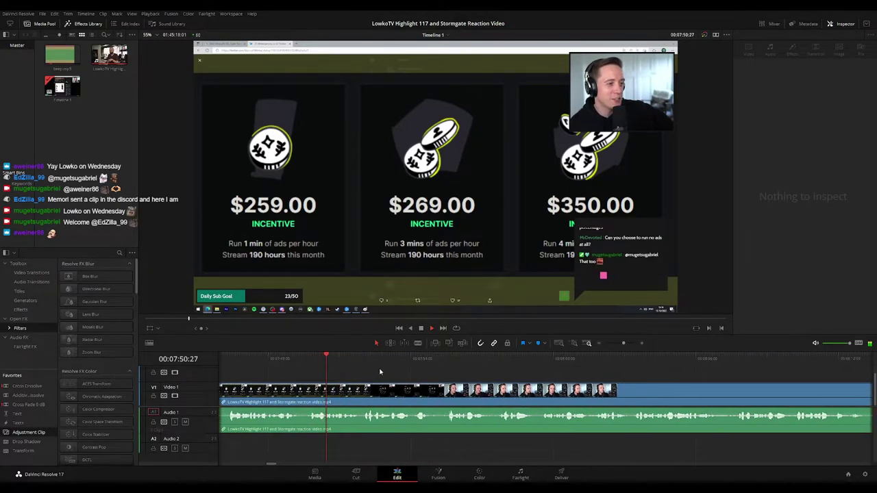
scroll(380, 372, right, 1)
scroll(438, 372, right, 1)
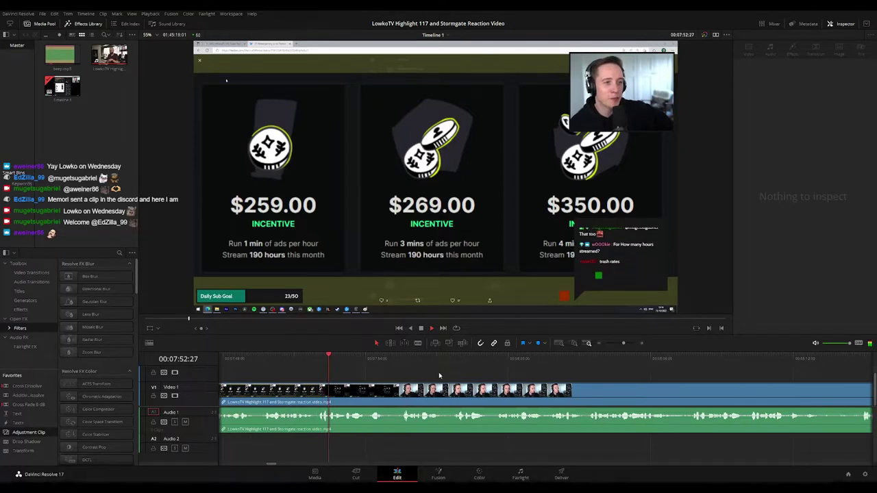
scroll(438, 372, right, 3)
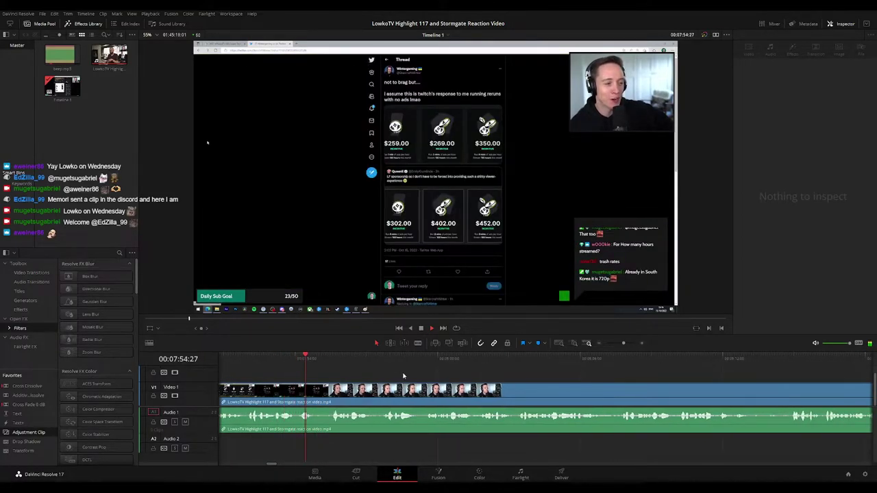
Review the facecam footage that follows the tweet thread, from about 00:07:54 to 00:08:00
scroll(383, 371, right, 2)
scroll(374, 373, right, 3)
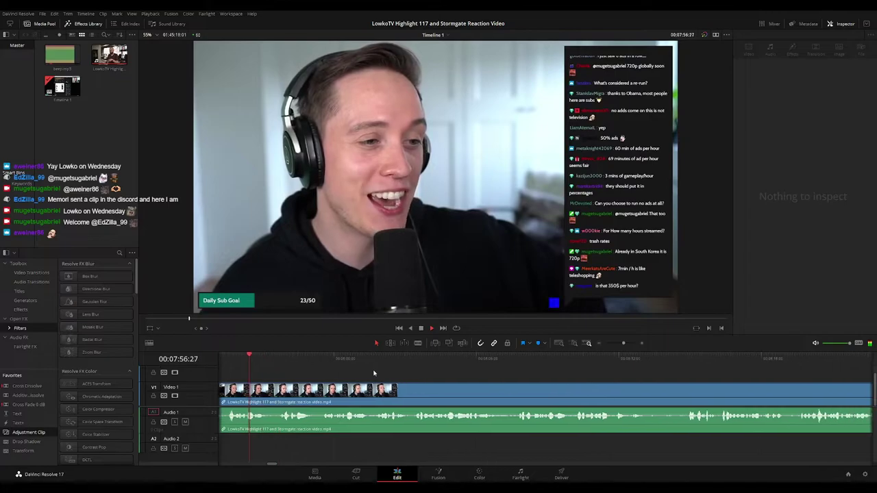
scroll(373, 370, right, 1)
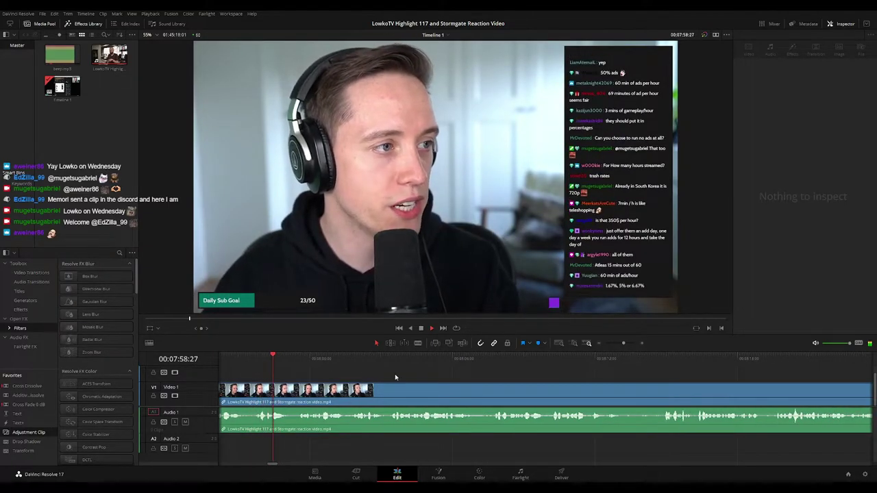
scroll(387, 372, right, 2)
scroll(370, 374, right, 2)
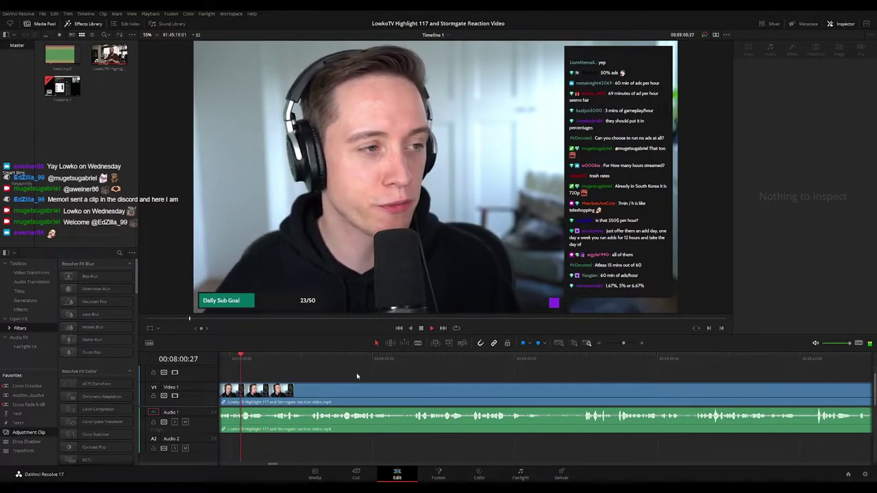
Review the facecam footage from about 00:08:00 to the pause in speech at about 00:08:14
click(389, 385)
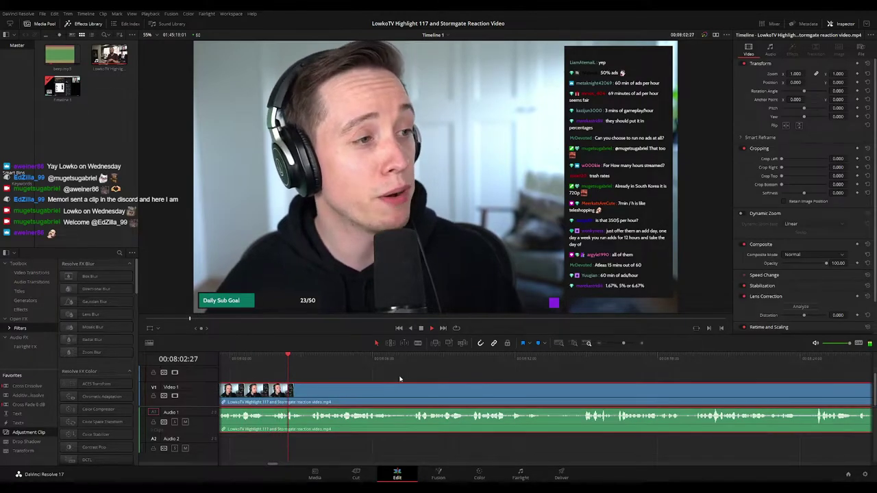
click(400, 379)
scroll(377, 375, right, 2)
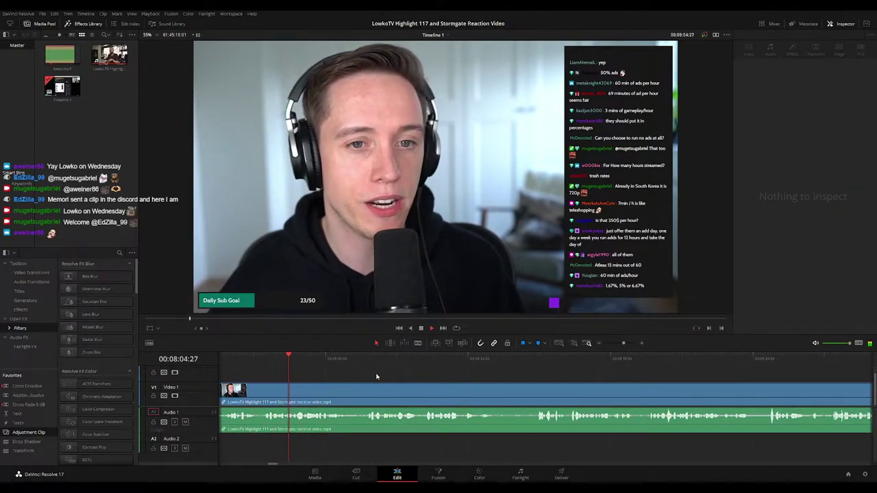
scroll(382, 374, right, 1)
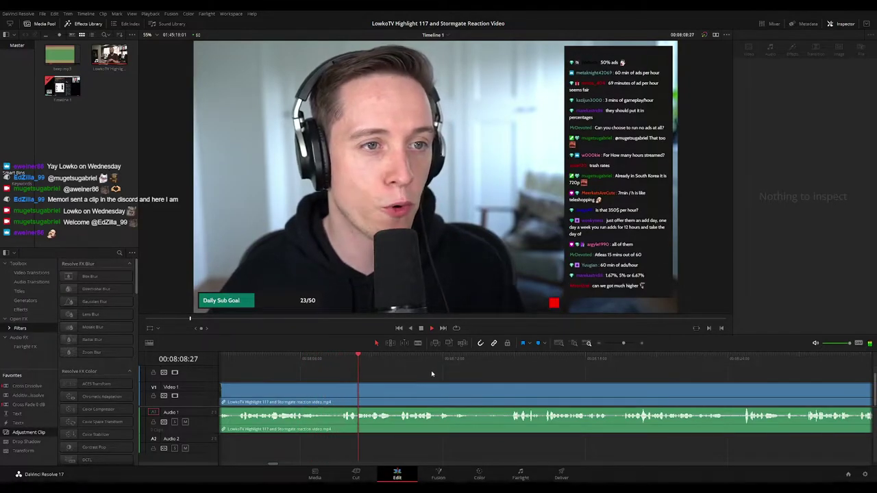
scroll(380, 371, right, 2)
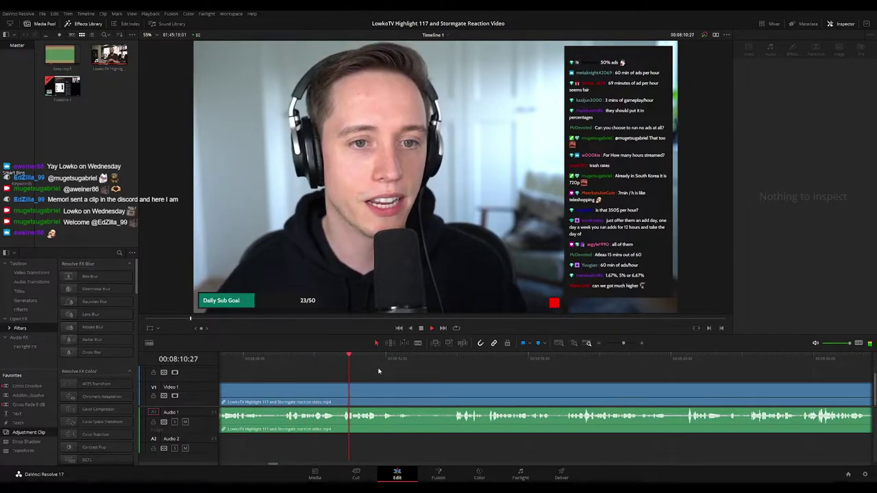
scroll(421, 380, right, 1)
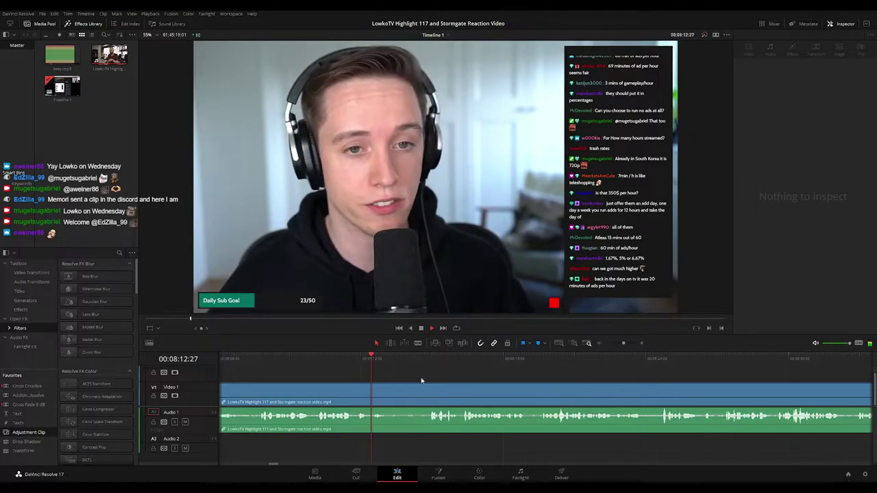
scroll(404, 380, right, 2)
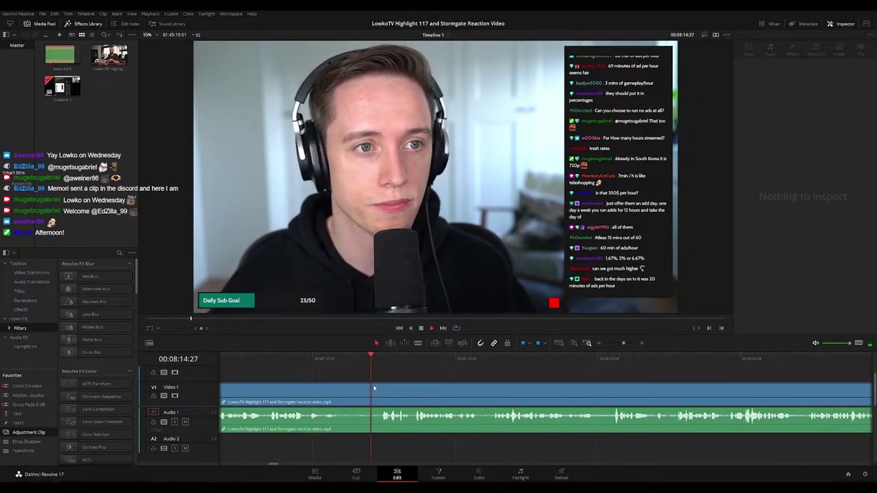
Cut the facecam clip on both sides of the silent pause, at about 00:08:13 and 00:08:15, and ripple delete the piece between
key(b)
click(340, 391)
click(381, 391)
key(a)
click(369, 394)
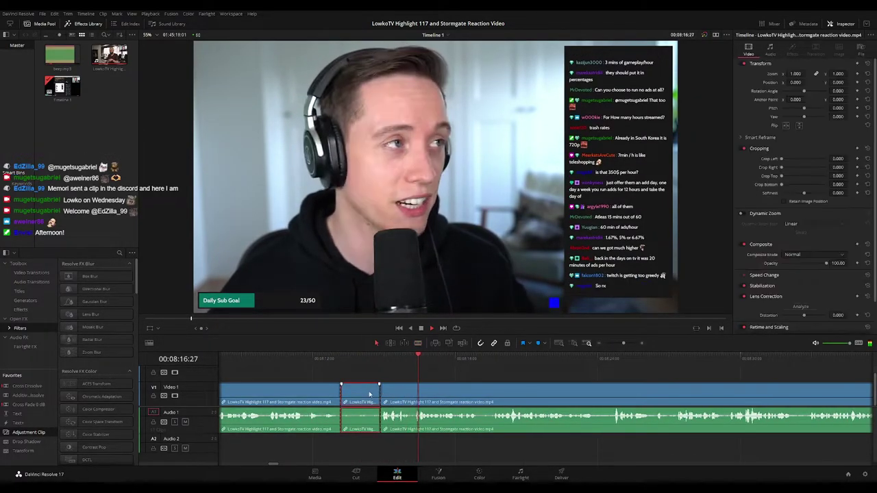
key(Delete)
Play across the cut near 00:08:13, colour the clip before it green and clear the selection
click(336, 358)
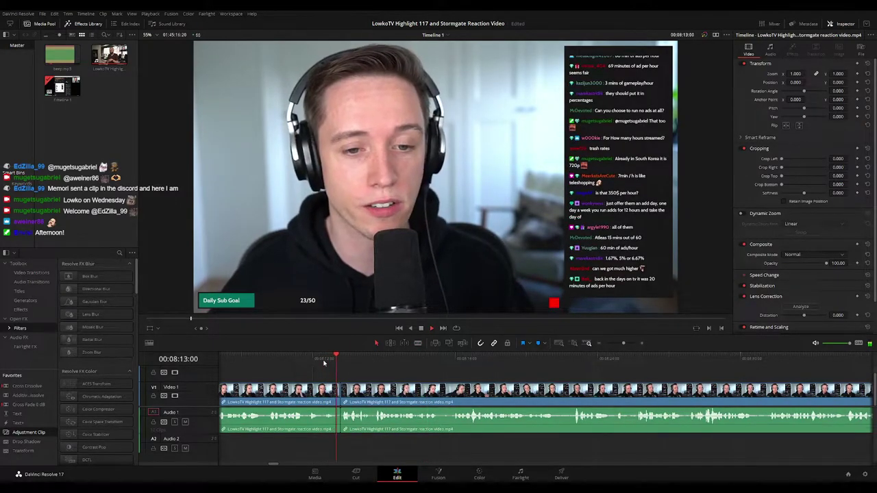
click(319, 390)
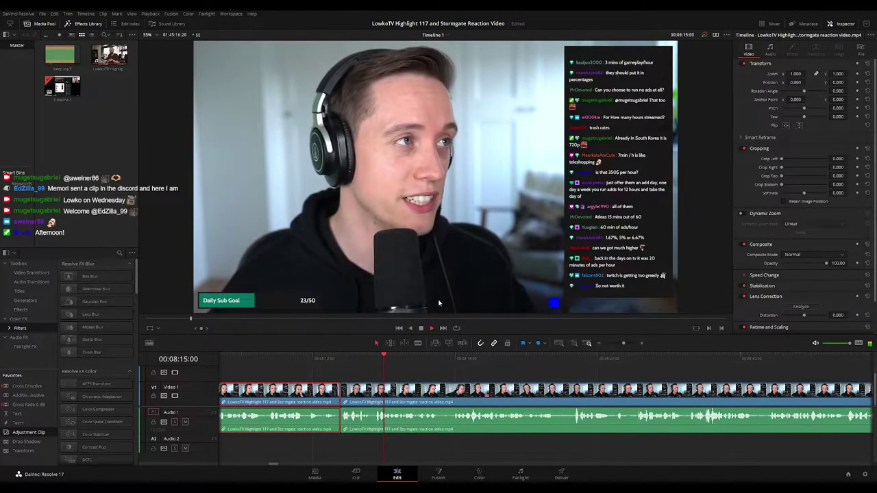
key(g)
click(478, 377)
key(space)
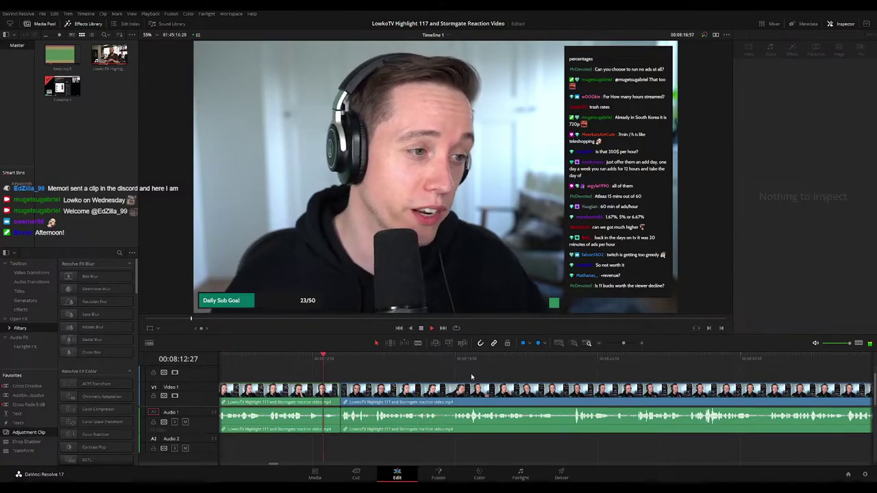
Review the facecam footage after the cut, from about 00:08:17 to 00:08:33
click(471, 373)
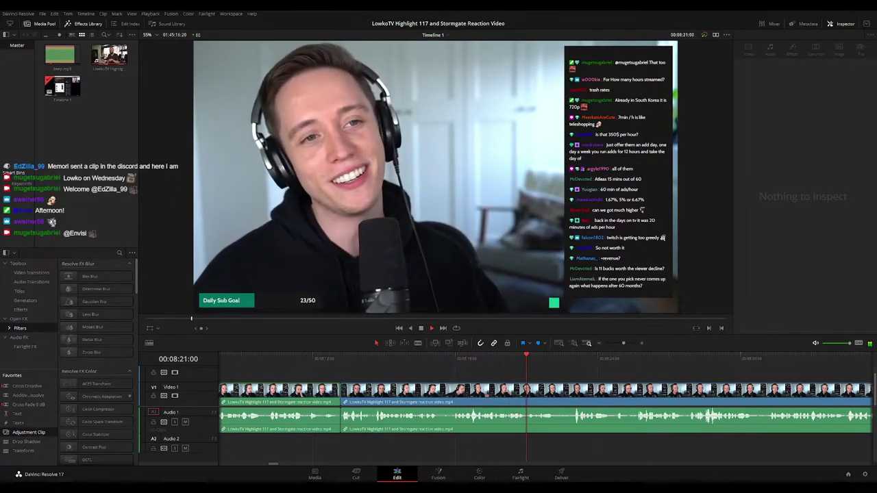
drag(595, 378, 479, 359)
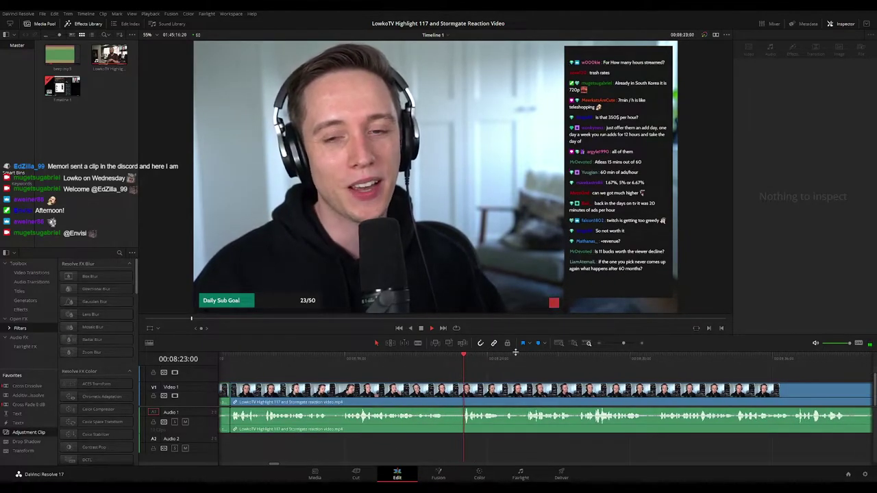
scroll(548, 376, right, 2)
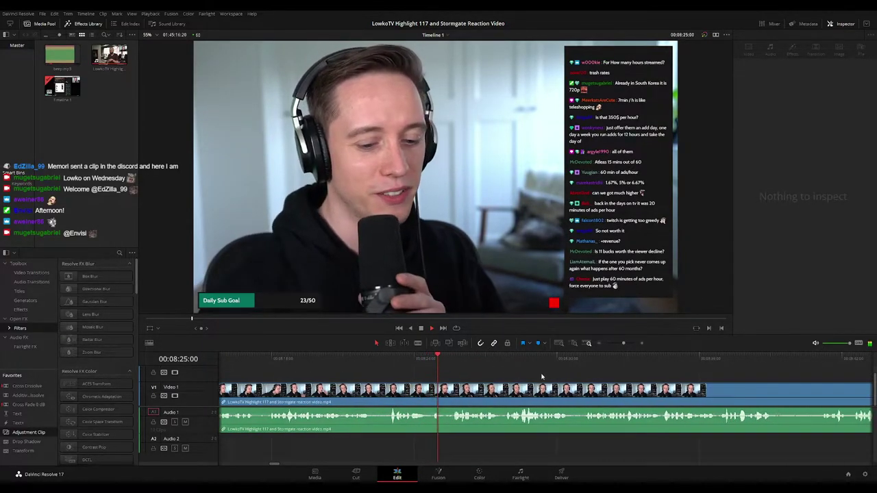
scroll(541, 377, right, 2)
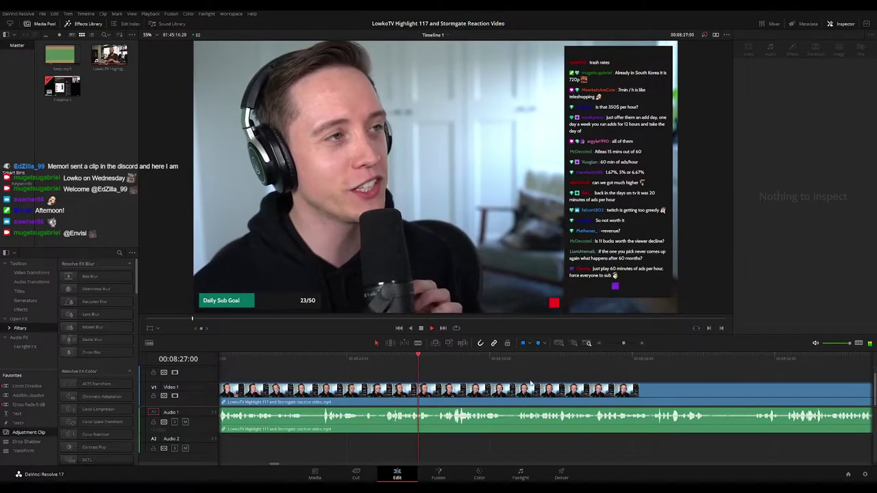
scroll(530, 384, right, 2)
scroll(442, 371, right, 2)
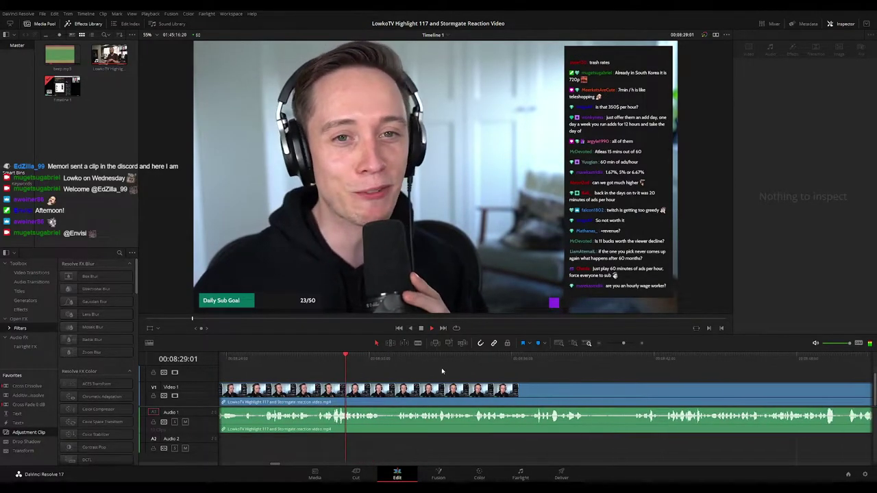
scroll(442, 372, right, 2)
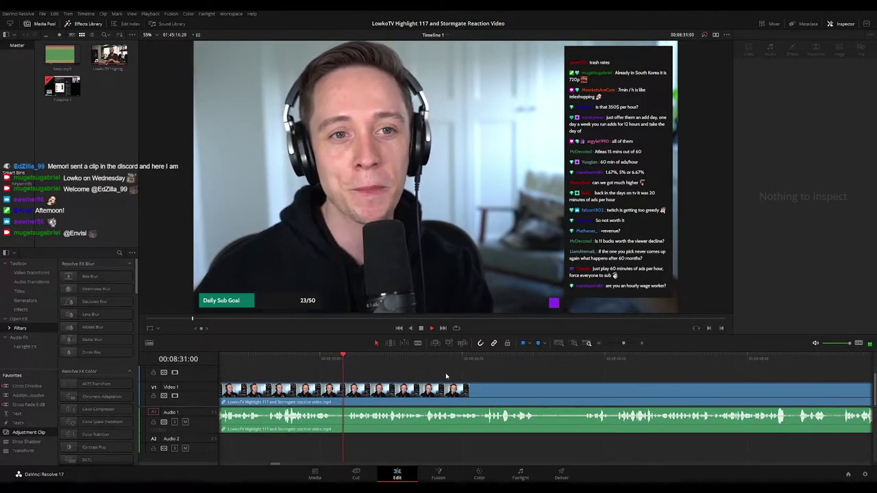
scroll(445, 376, right, 2)
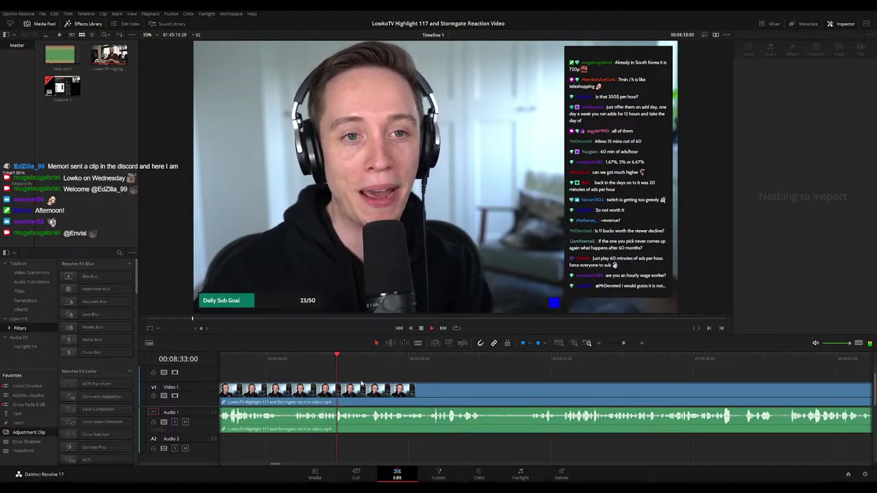
Cut the facecam clip at about 00:08:30:35 and 00:08:31:12 and ripple delete the short piece between
click(295, 358)
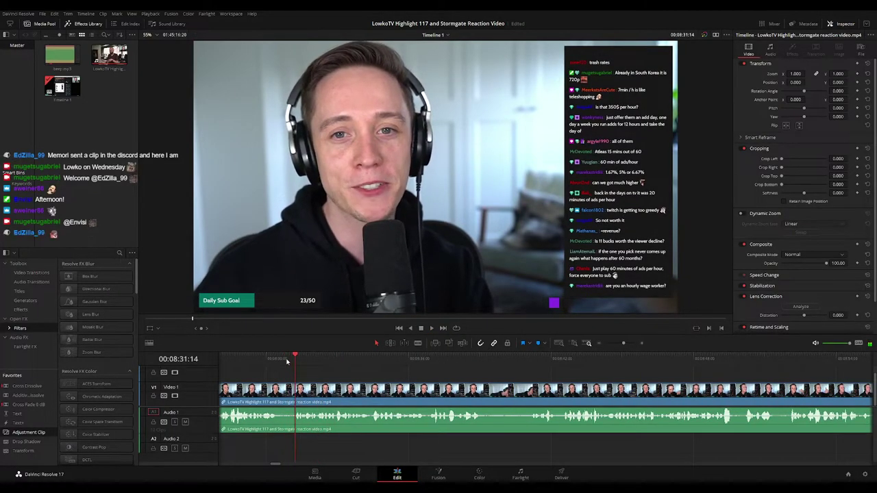
key(b)
click(280, 392)
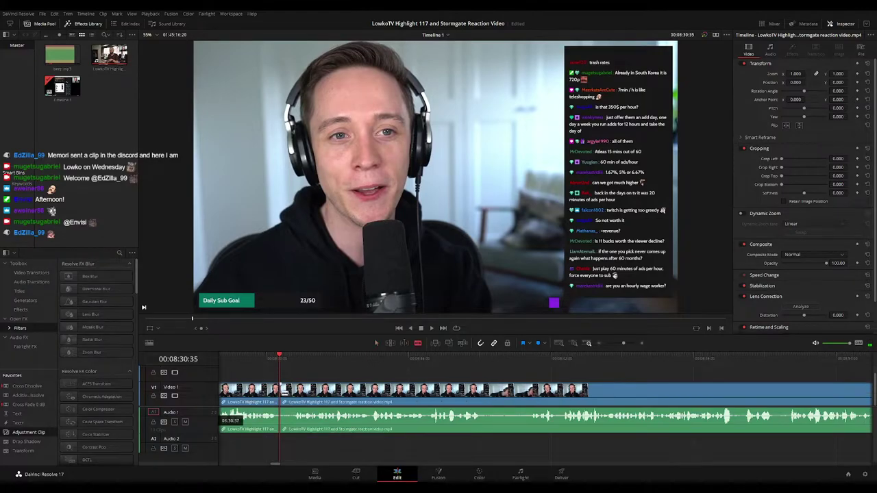
key(space)
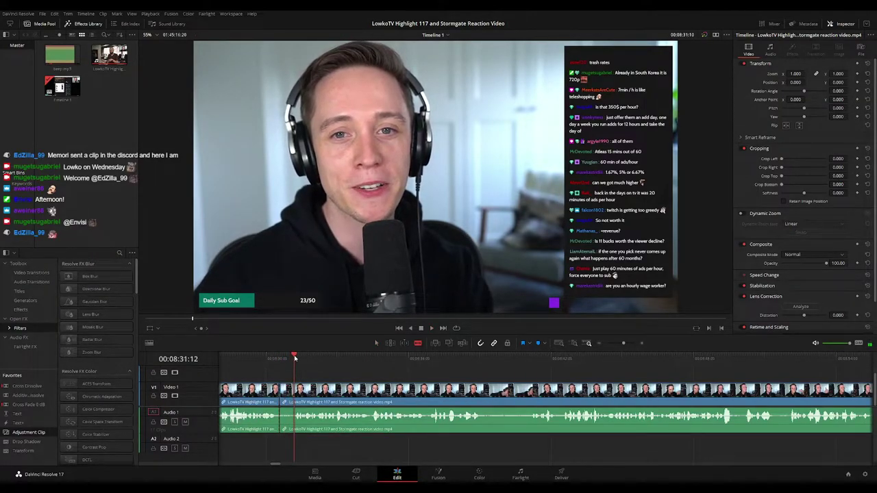
click(295, 388)
key(a)
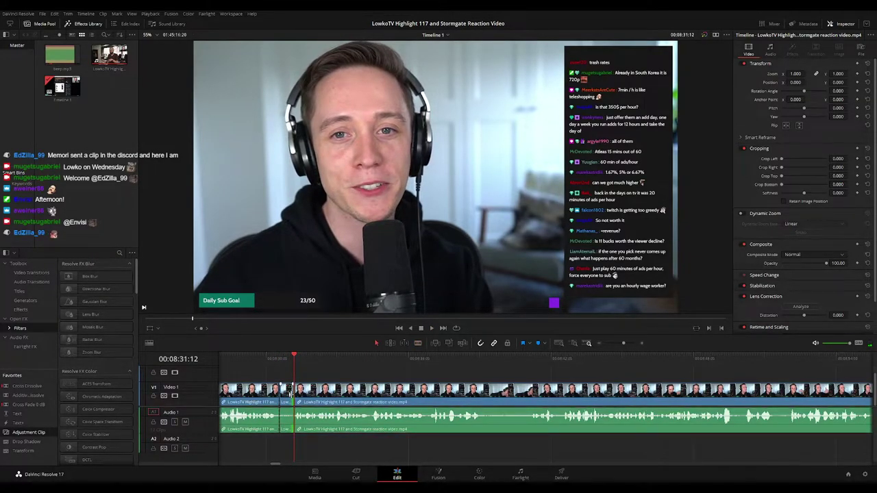
key(Delete)
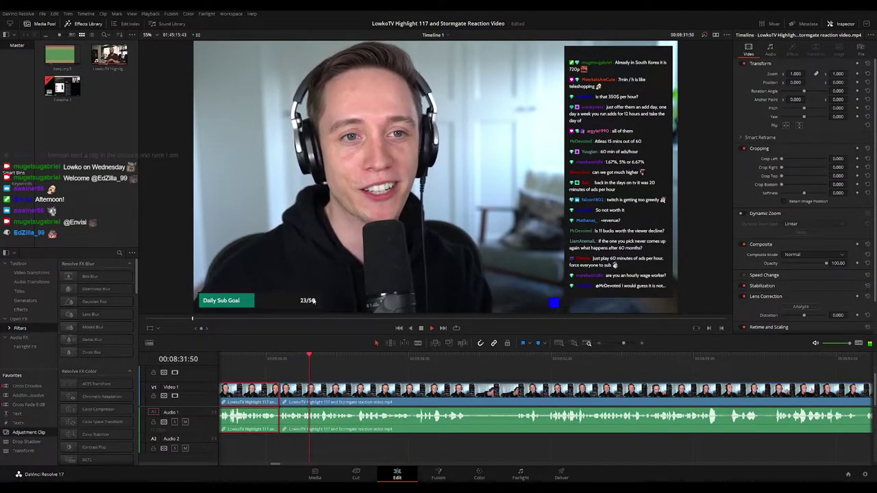
Review the footage from about 00:08:31 to the StarCraft II menu section at 00:09:11, replaying from about 00:08:44
click(416, 377)
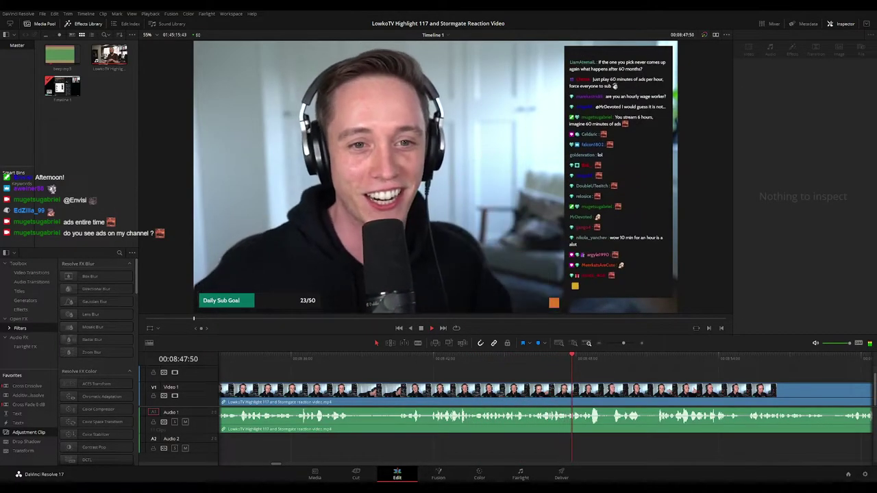
drag(632, 380, 502, 366)
key(space)
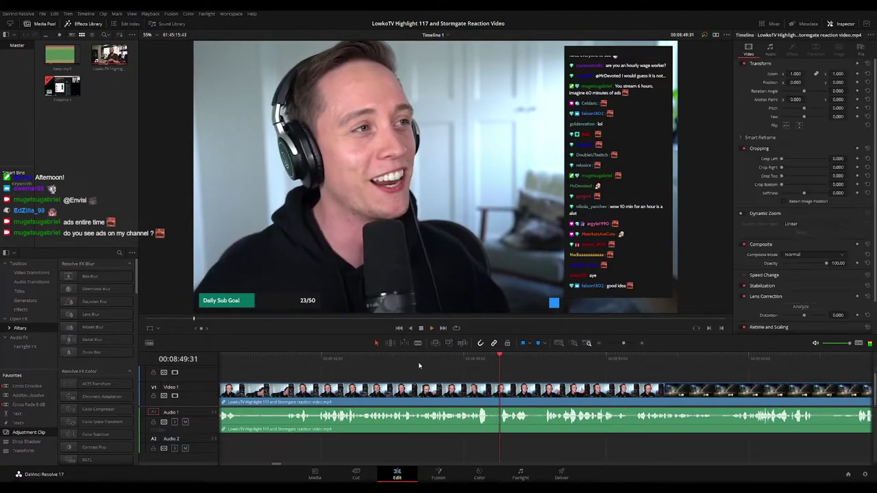
click(376, 358)
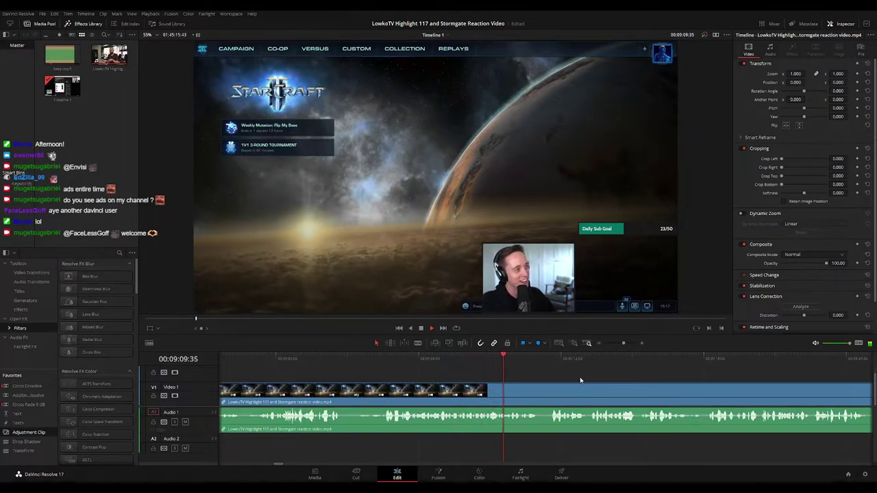
drag(480, 375, 378, 371)
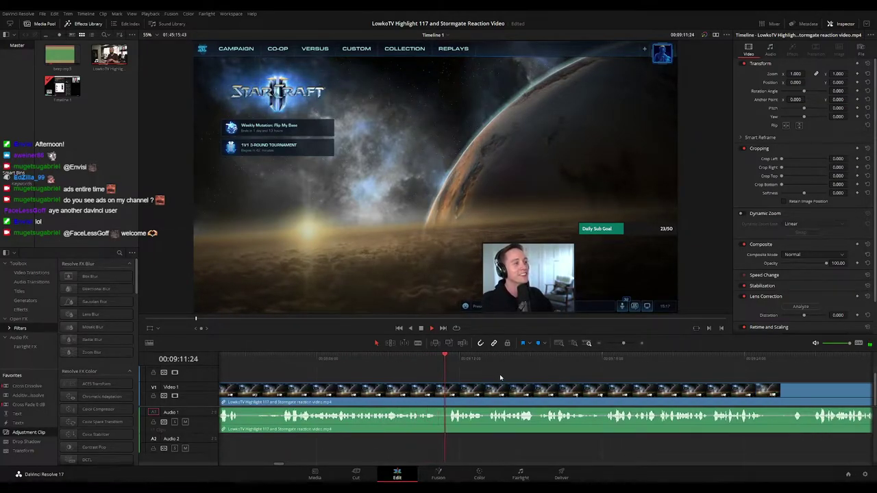
Cut the StarCraft II menu footage at about 00:09:11:04 and half a second further on, and ripple delete the short piece between
click(323, 365)
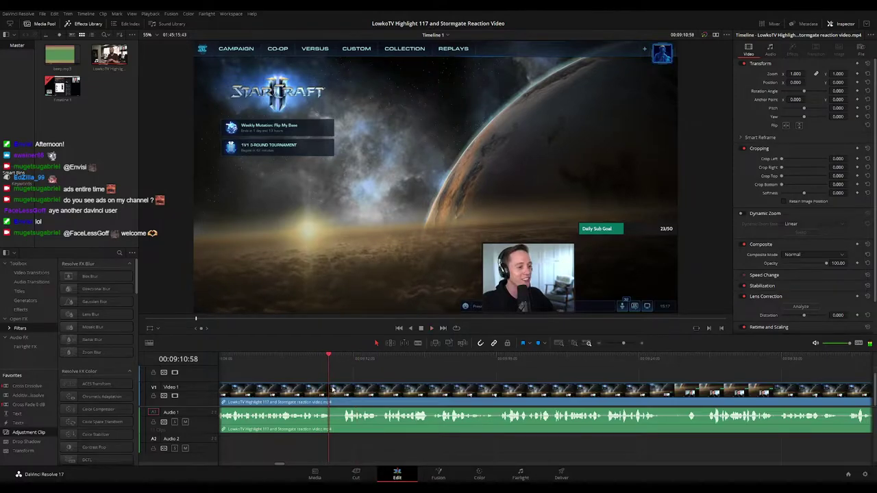
key(b)
click(331, 389)
click(342, 392)
key(a)
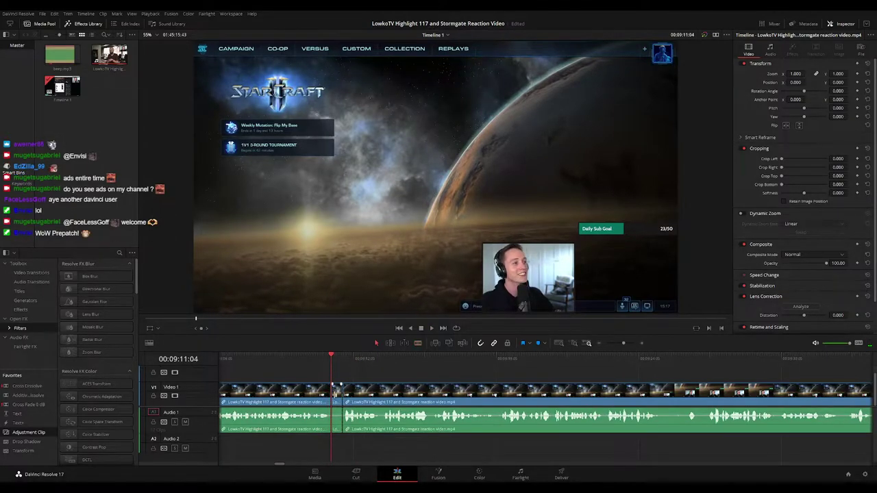
key(Delete)
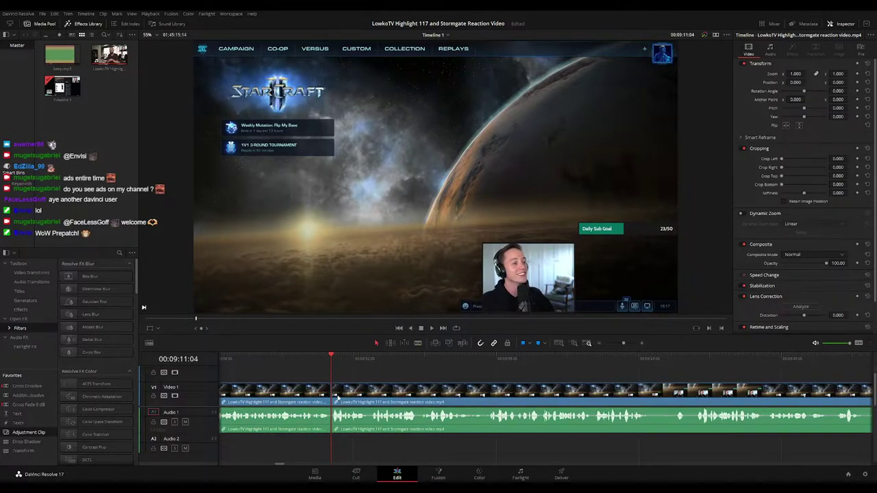
Play across the cut near 00:09:11, colour the clip before it green and clear the selection
click(317, 364)
key(space)
click(306, 393)
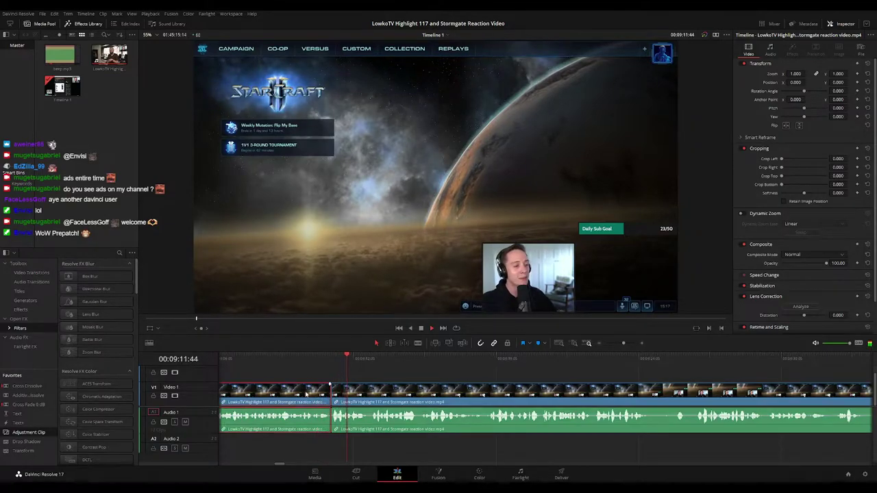
click(459, 370)
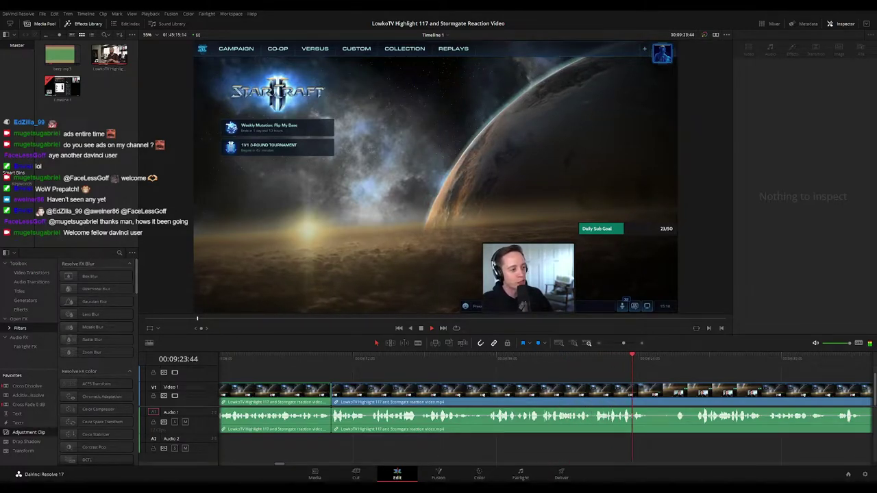
Review the StarCraft II menu footage from about 00:09:23 to 00:09:35, replaying the zoomed-in facecam moment
scroll(466, 359, right, 3)
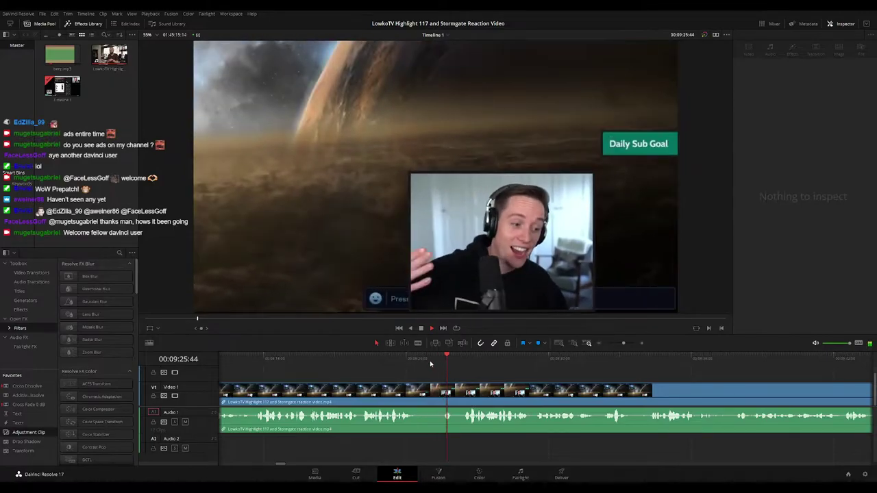
click(374, 360)
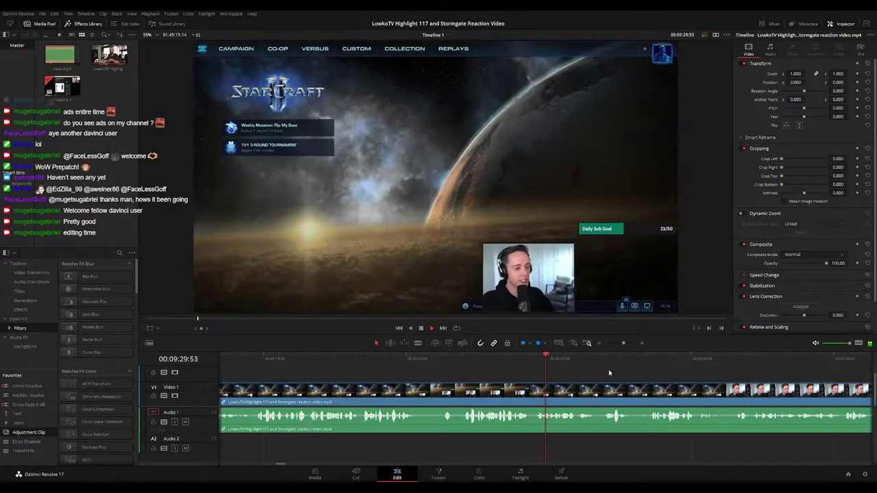
drag(624, 381, 497, 381)
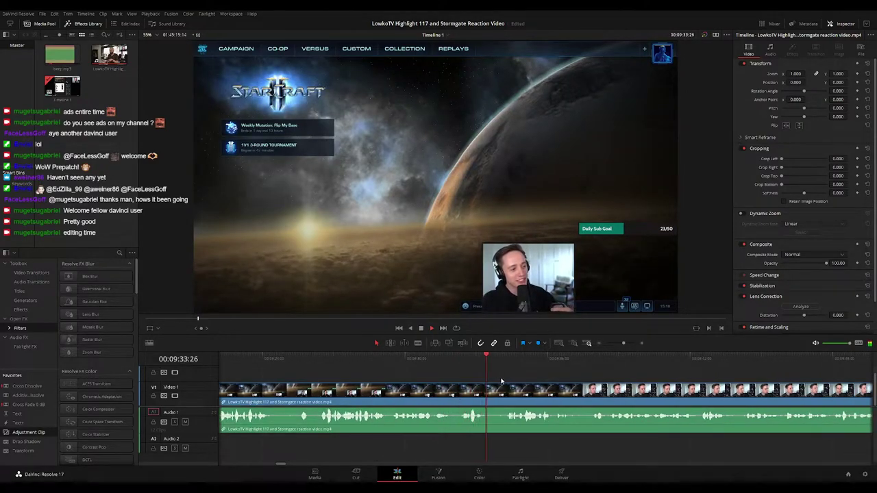
scroll(500, 382, right, 2)
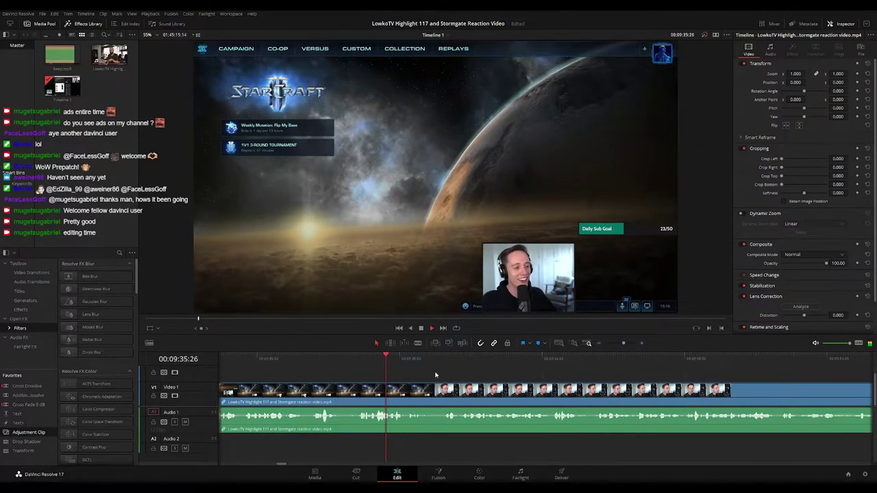
Cut out and ripple delete the short piece after 00:09:37:28, then colour the clip before it green and clear the selection
drag(435, 375, 414, 373)
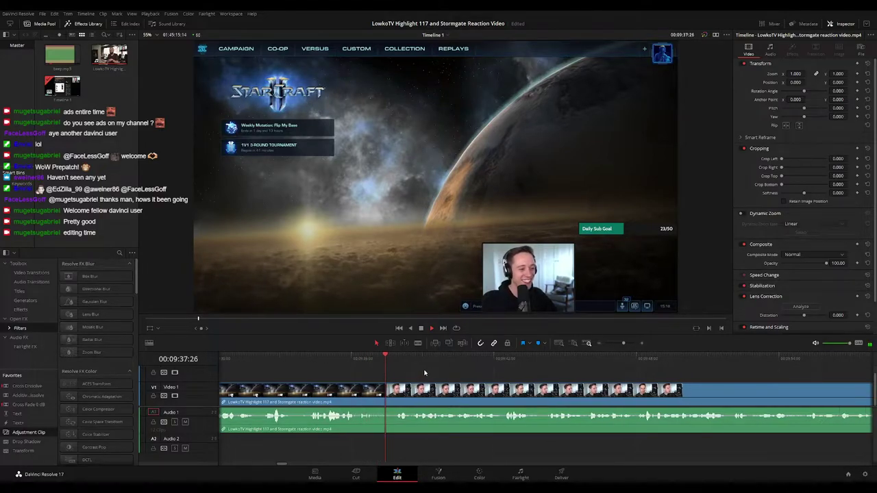
key(space)
click(368, 360)
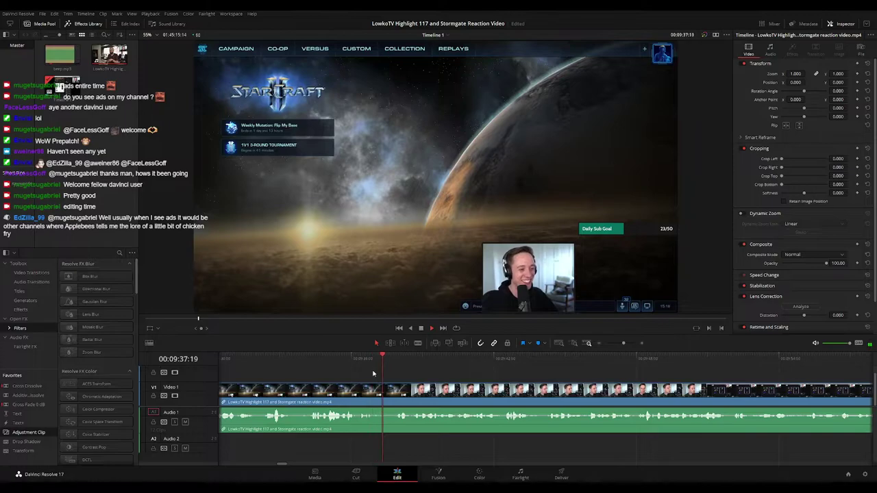
key(b)
click(386, 389)
click(394, 389)
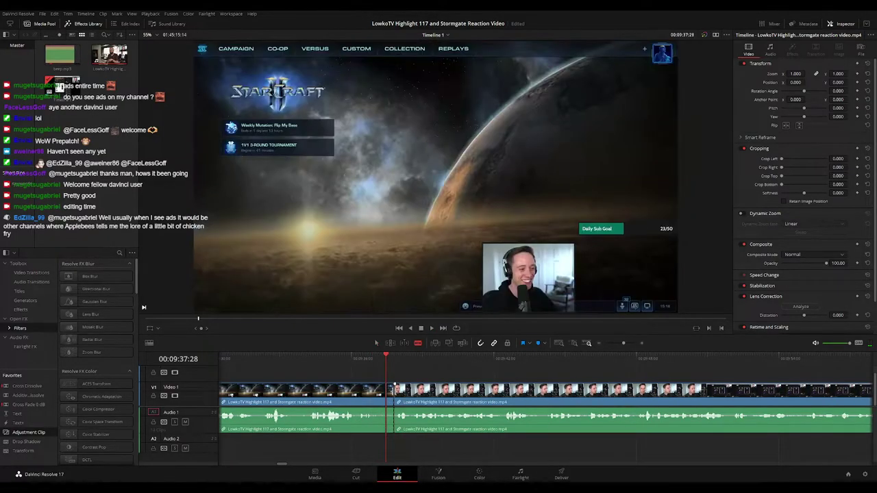
key(space)
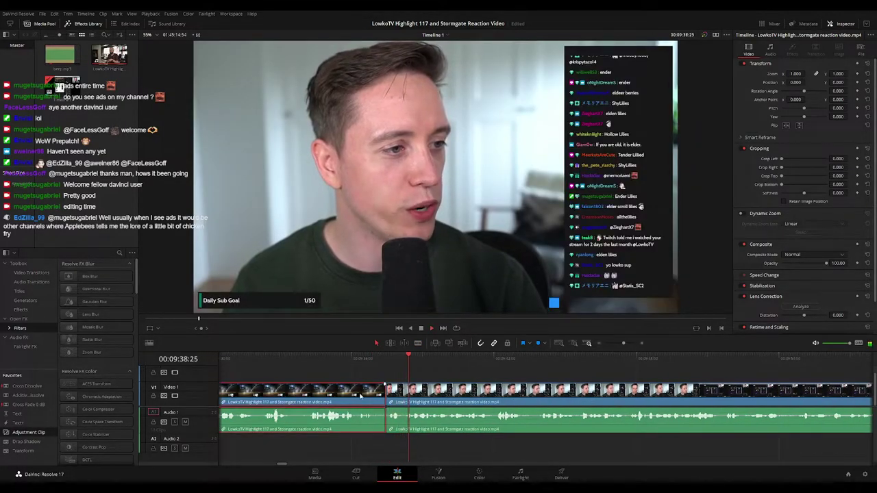
click(521, 375)
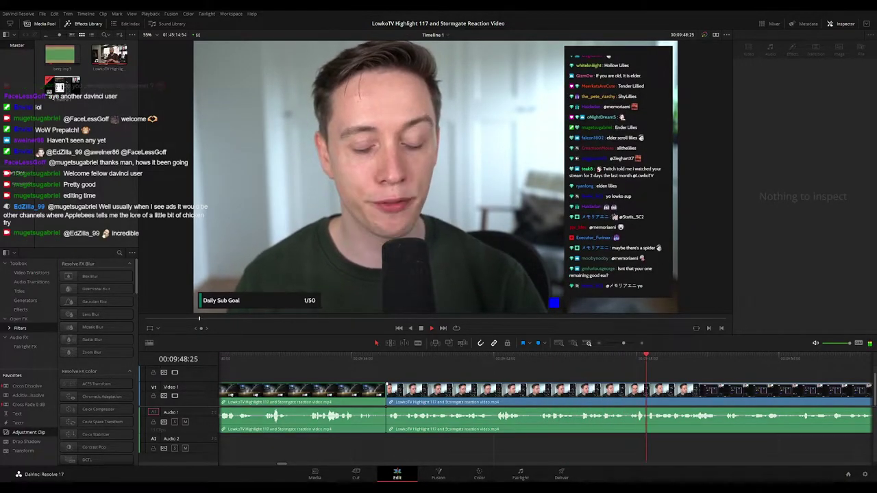
Review the facecam and Twitch recap footage from about 00:09:48 to 00:10:37
drag(709, 376, 421, 368)
scroll(459, 377, right, 2)
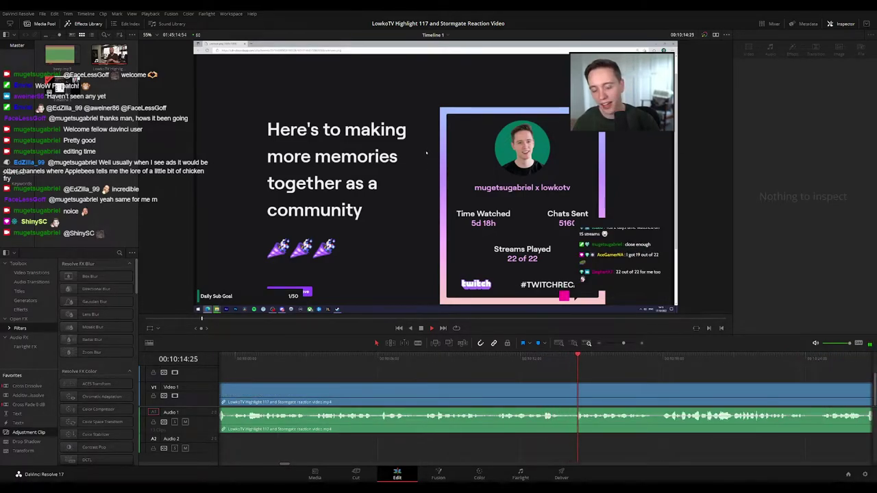
drag(679, 375, 383, 377)
key(space)
key(space)
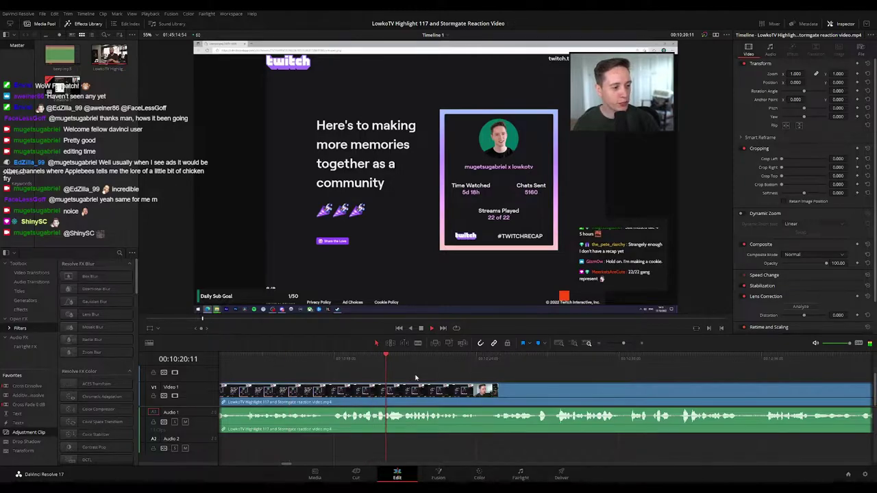
scroll(449, 377, right, 2)
scroll(419, 366, right, 2)
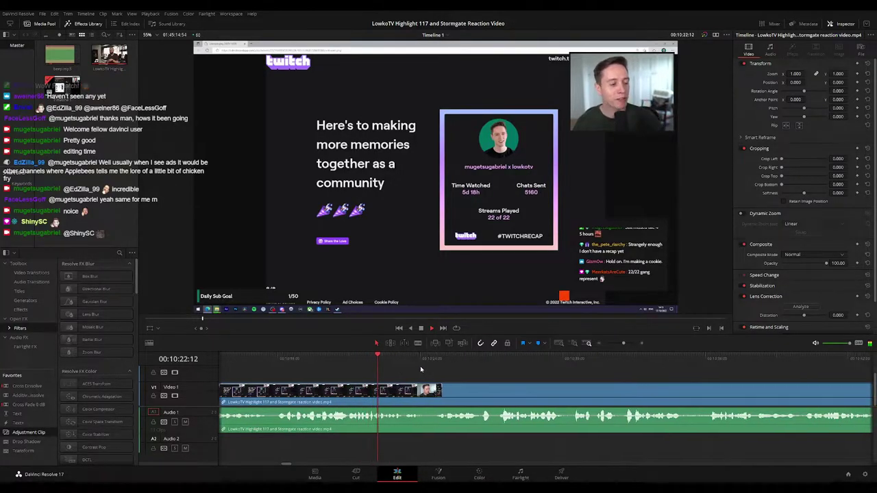
scroll(363, 369, right, 2)
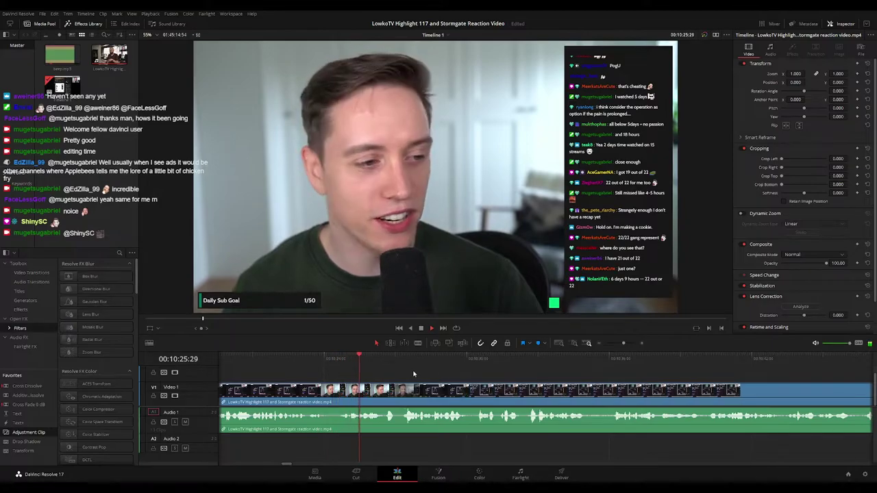
scroll(411, 374, right, 2)
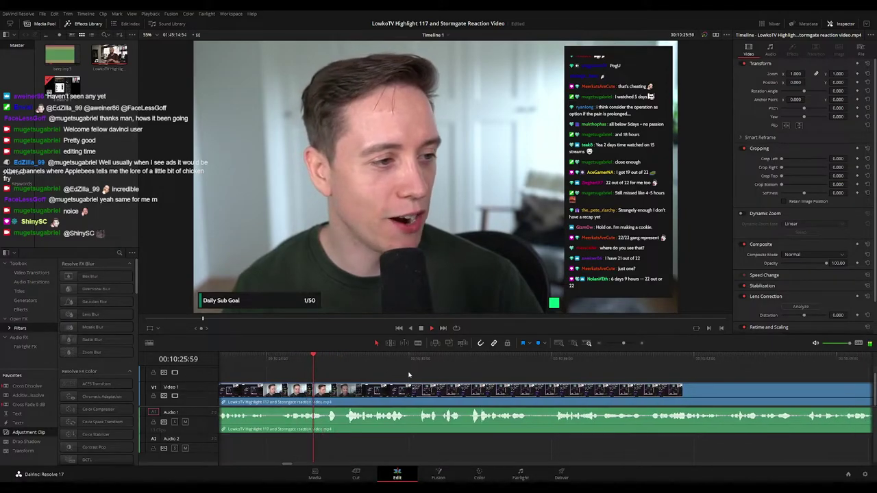
scroll(409, 375, right, 1)
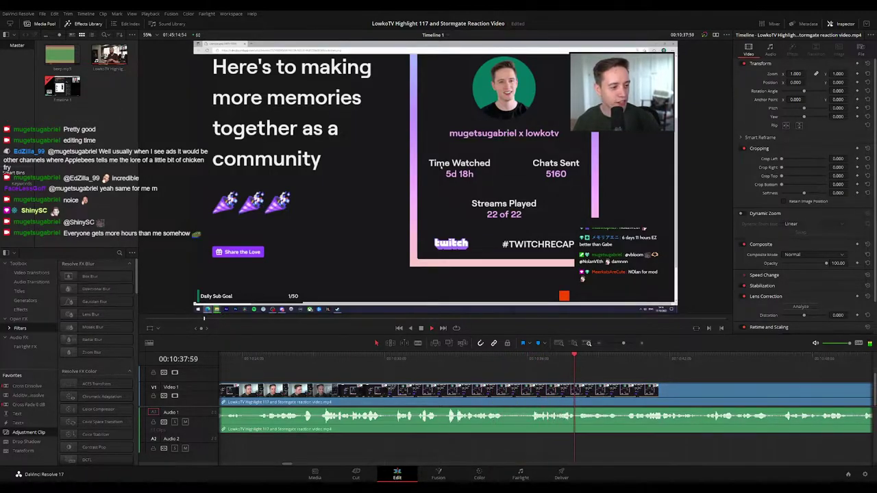
Review the rest of the Twitch recap footage from about 00:10:38 to the imgur page at 00:11:01
drag(631, 375, 479, 365)
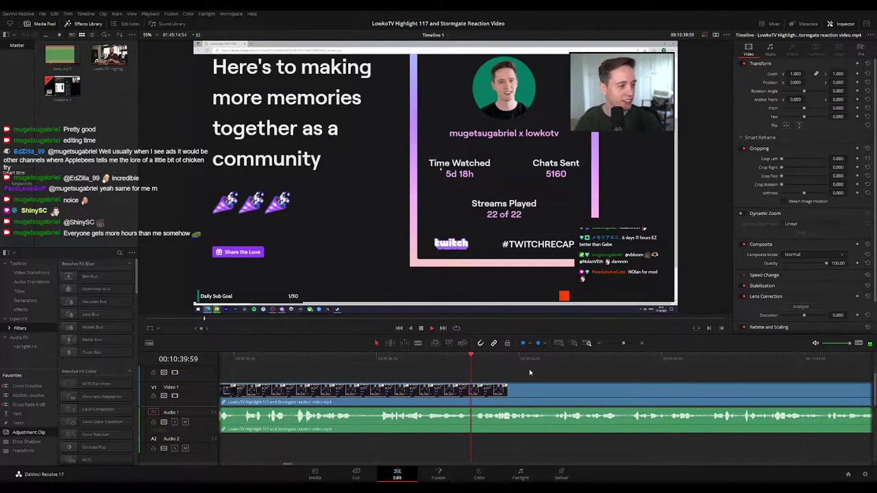
drag(529, 373, 444, 374)
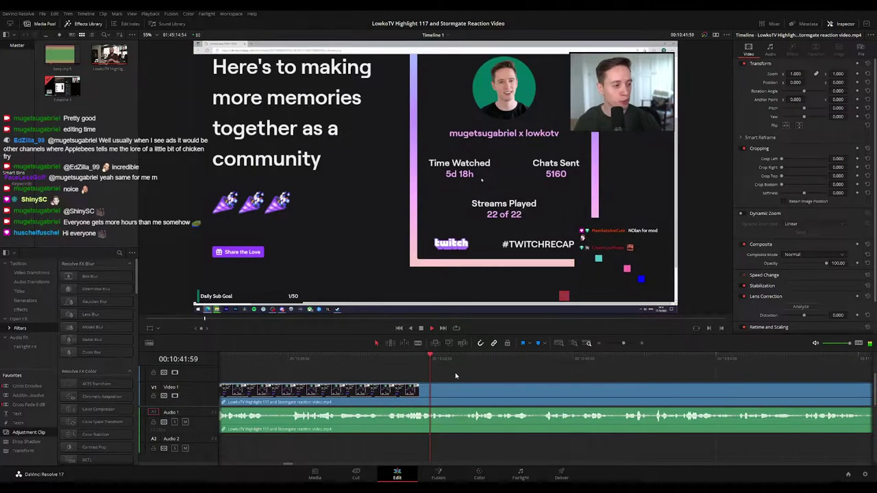
scroll(512, 363, right, 1)
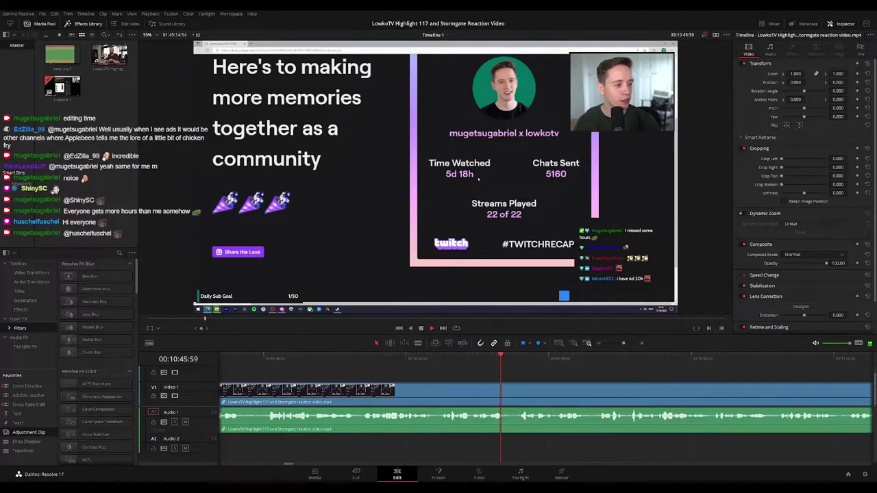
click(622, 380)
drag(649, 380, 548, 381)
click(546, 391)
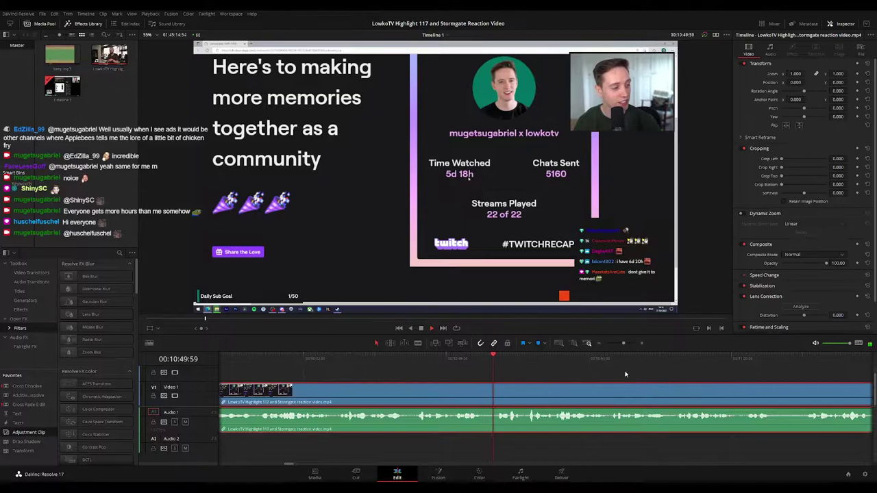
drag(624, 374, 517, 372)
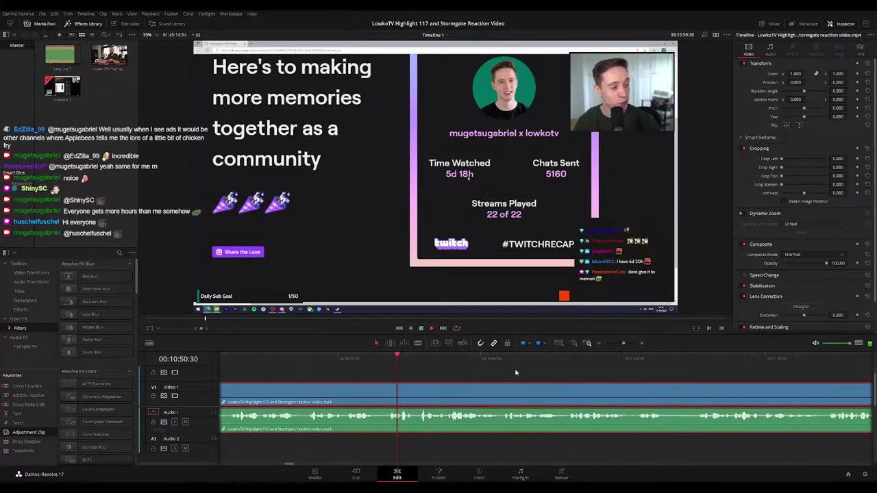
click(436, 376)
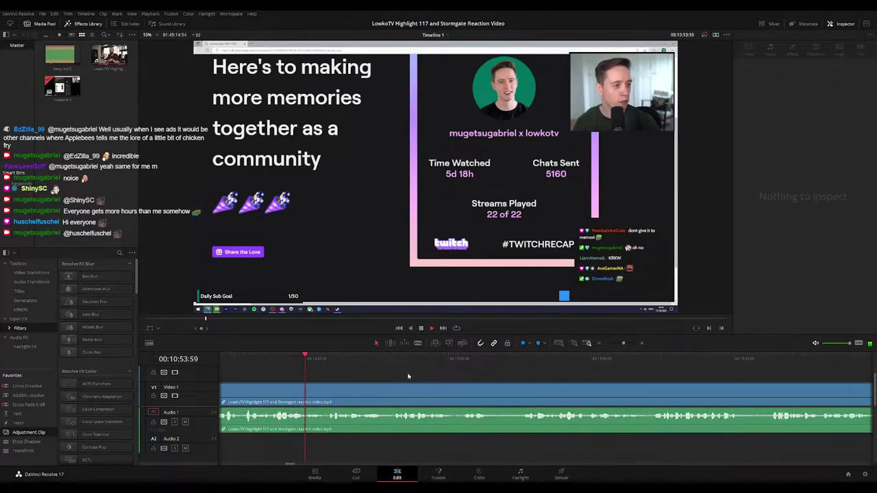
drag(430, 376, 402, 375)
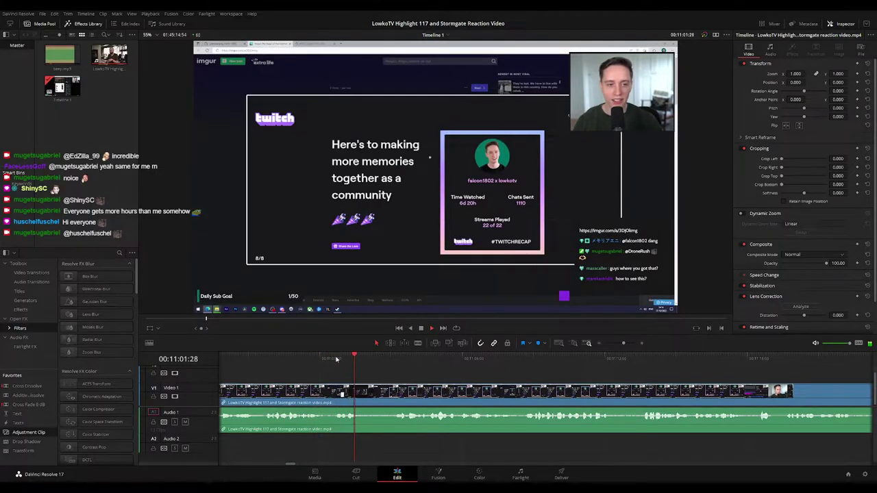
Cut the Twitch recap footage at about 00:10:57 and 00:11:00:34, ripple delete the piece between, and colour the clip before it green
click(235, 358)
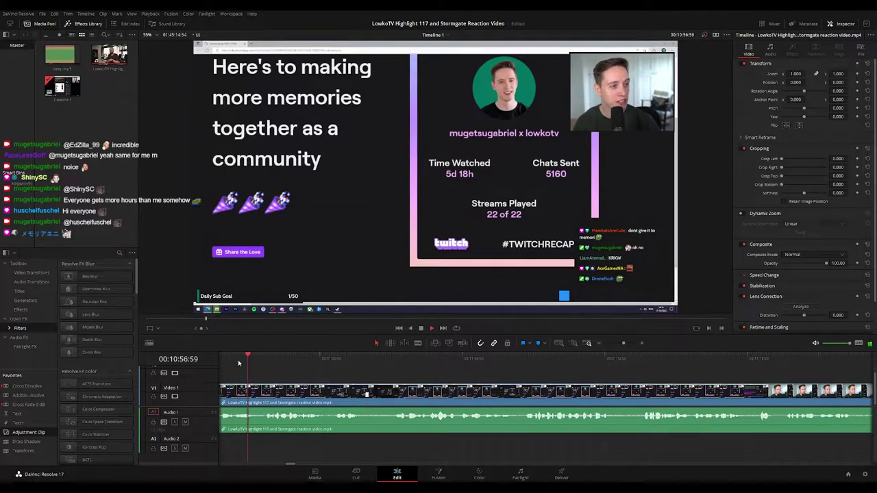
click(333, 359)
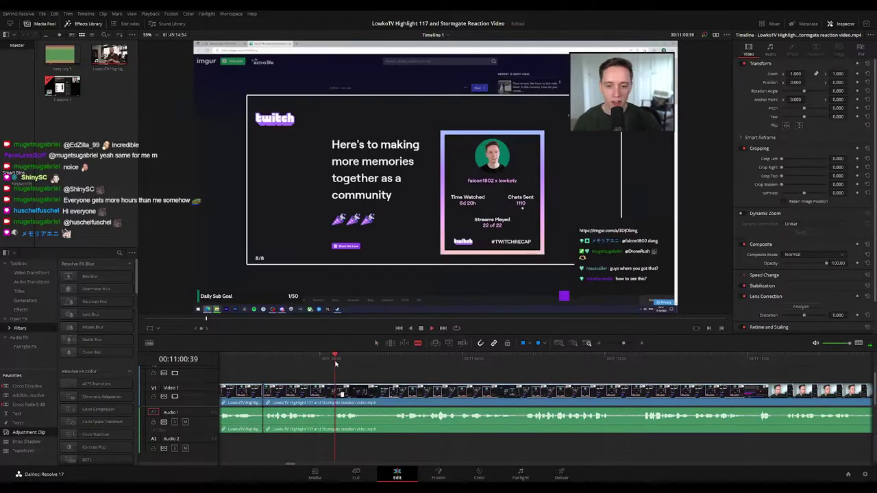
click(333, 360)
click(340, 390)
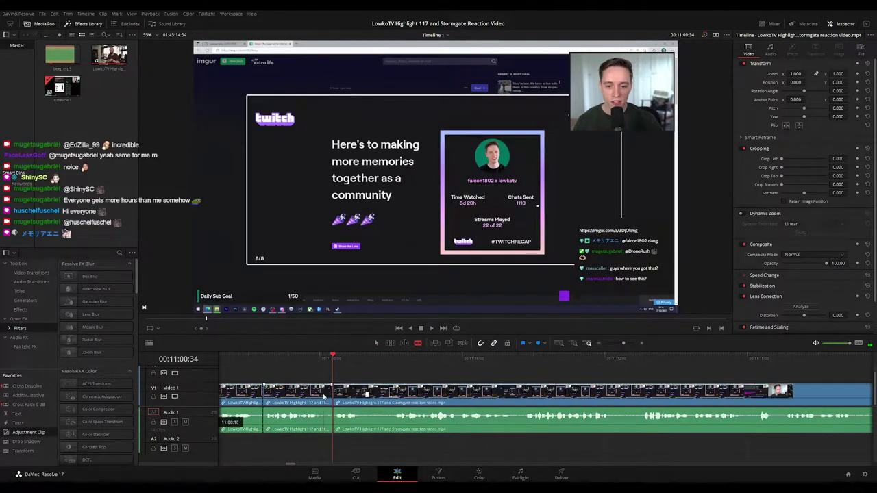
key(a)
click(323, 396)
key(Delete)
Play across the cut near 00:10:57 and review the footage to about 00:11:21, replaying the facecam section from 00:11:16
key(space)
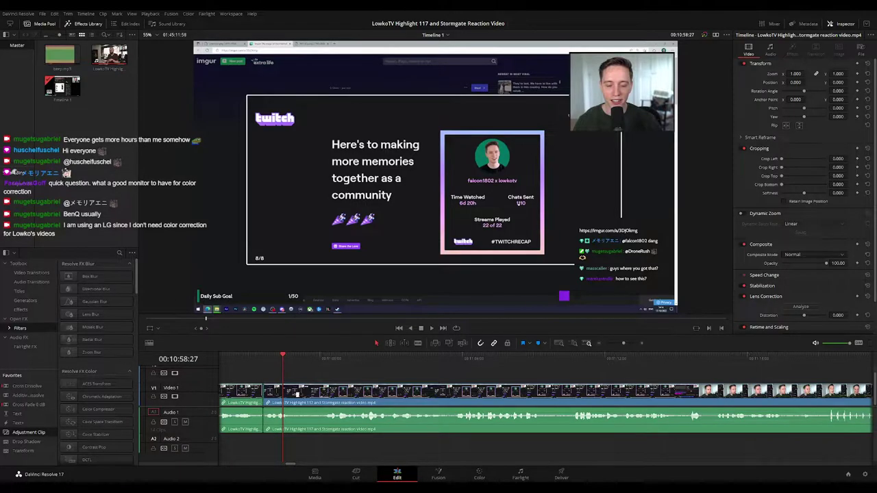
key(Up)
key(space)
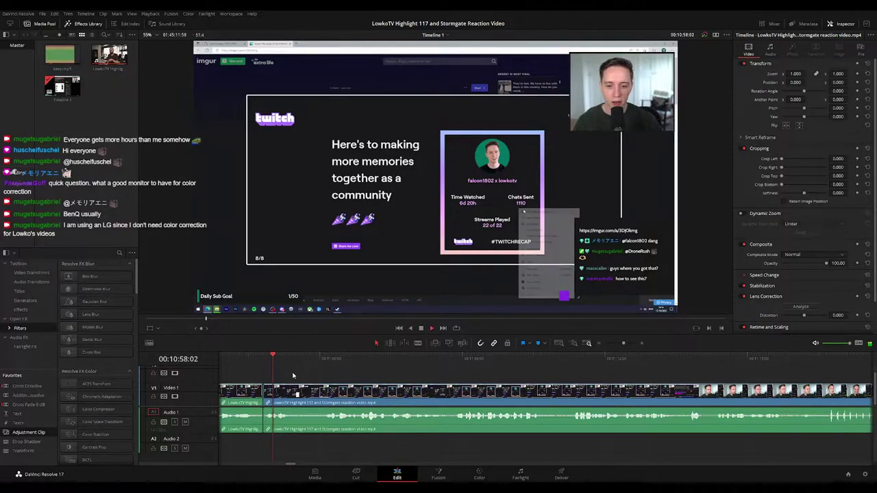
scroll(370, 377, left, 2)
drag(418, 382, 360, 379)
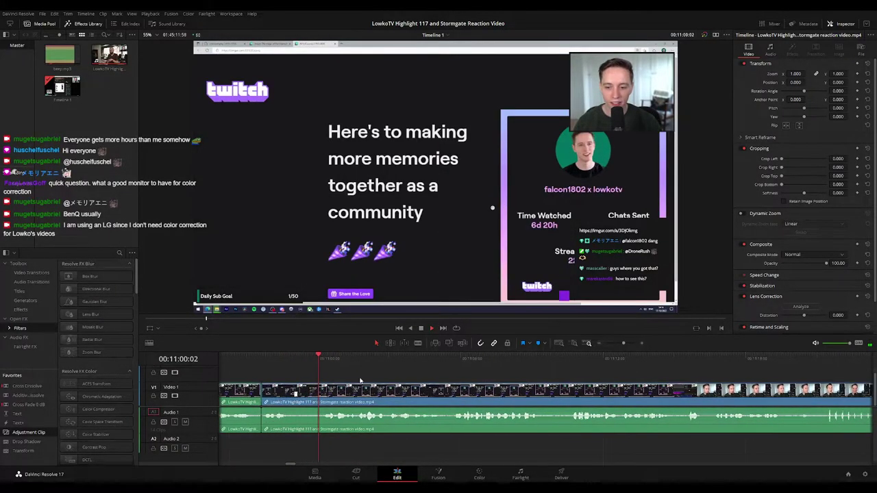
drag(425, 380, 376, 378)
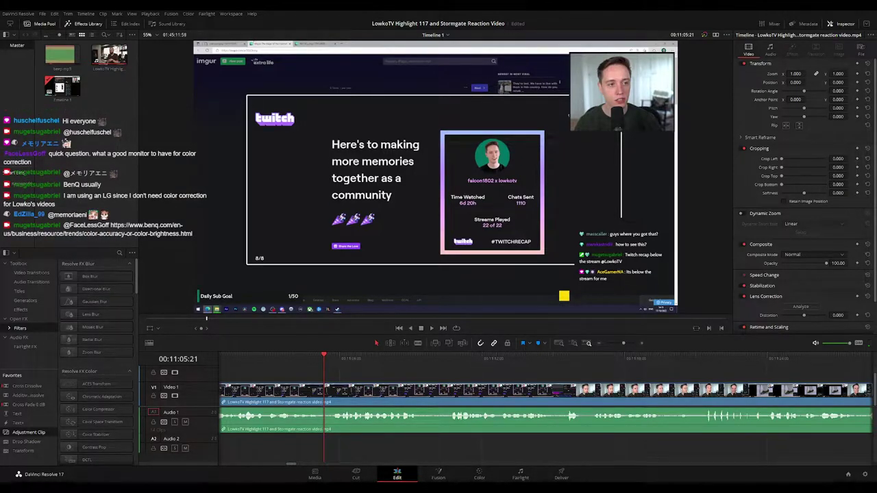
key(space)
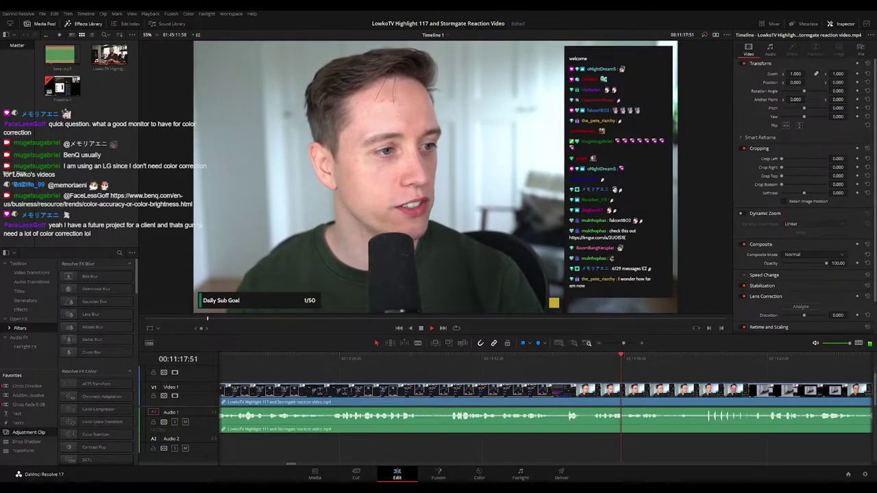
drag(613, 376, 411, 364)
click(364, 359)
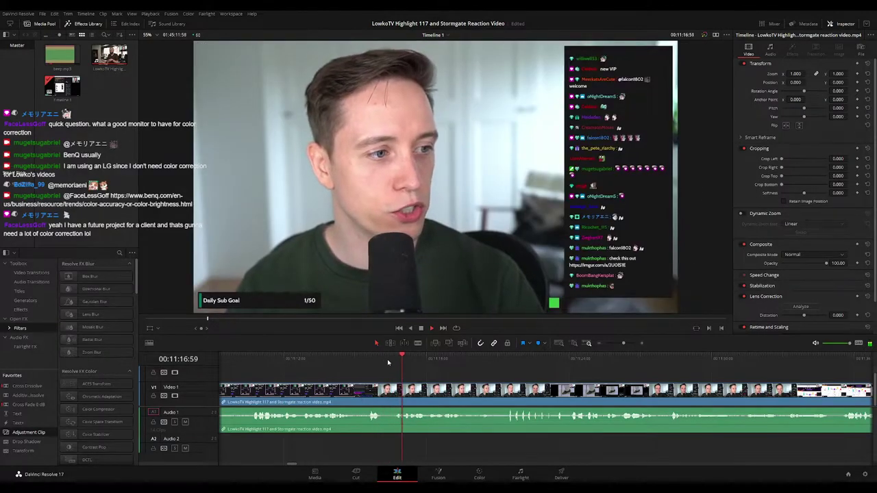
click(438, 363)
click(488, 363)
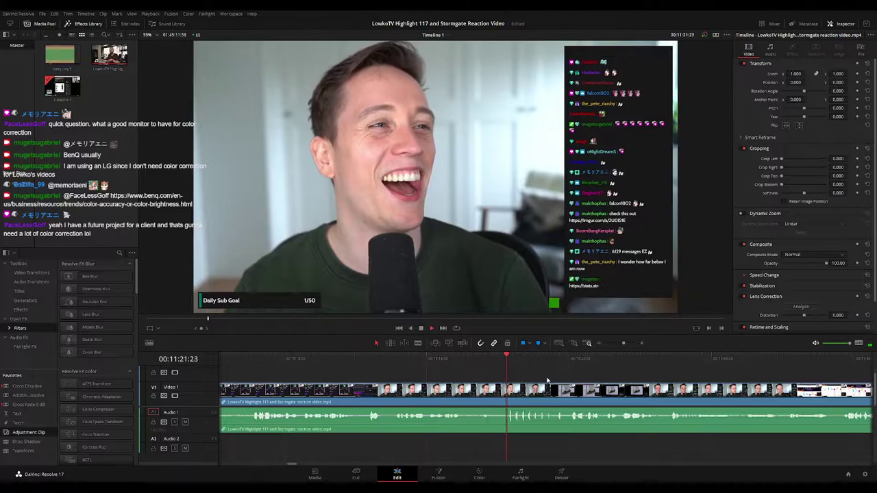
Cut the footage at 00:11:16:15 and 00:11:16:43 where the facecam shot begins, and ripple delete the short piece between
click(359, 364)
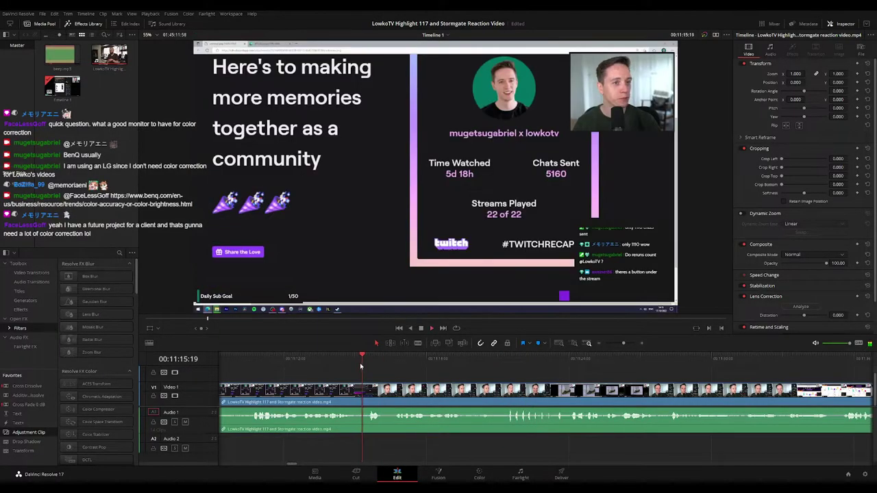
key(space)
key(b)
click(387, 389)
click(395, 390)
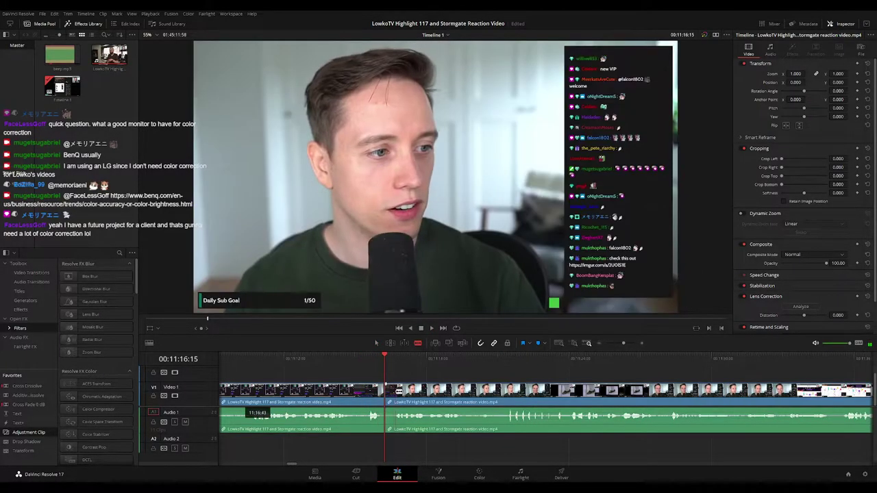
key(a)
click(391, 393)
key(Delete)
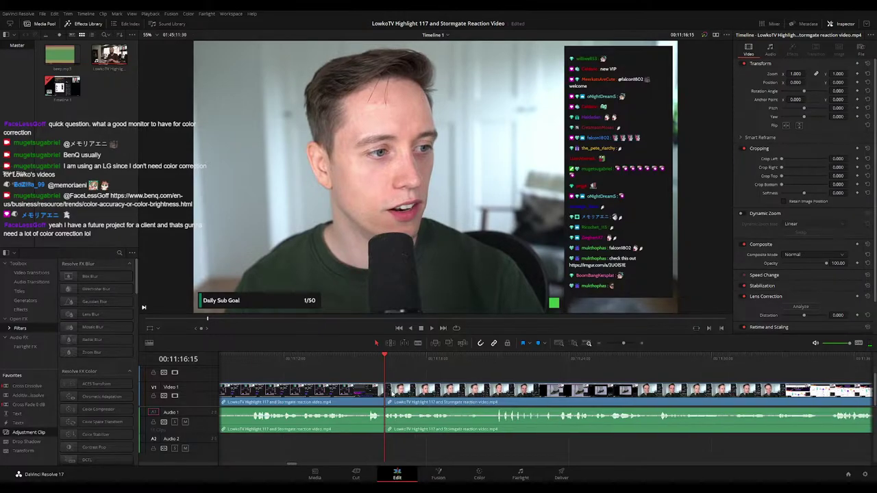
Colour the clip before the cut near 00:11:16 green, clear the selection and play on to about 00:11:24:47
click(346, 396)
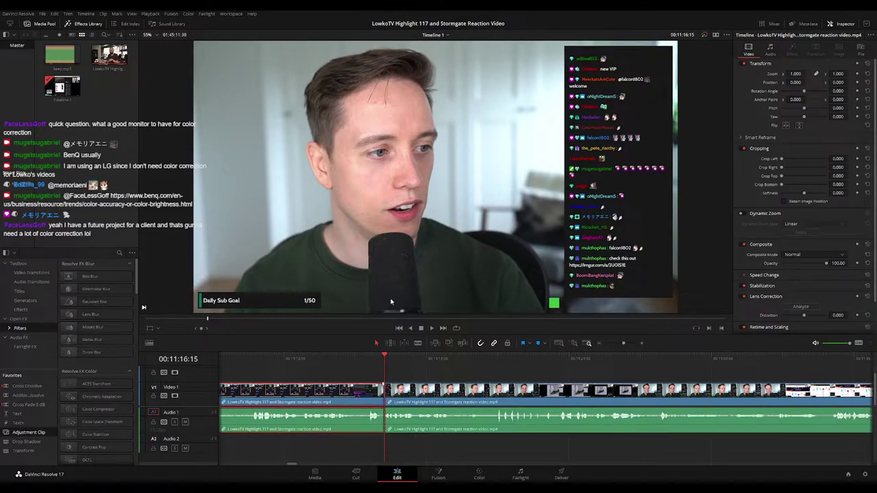
click(447, 377)
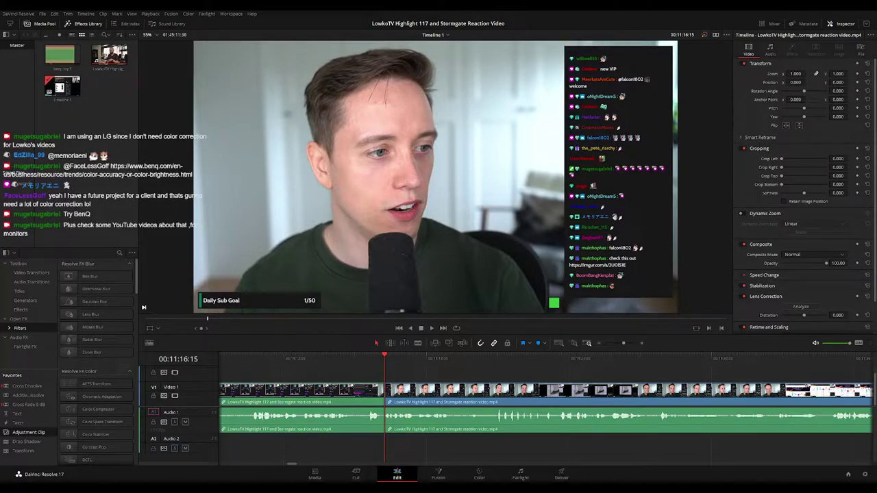
key(space)
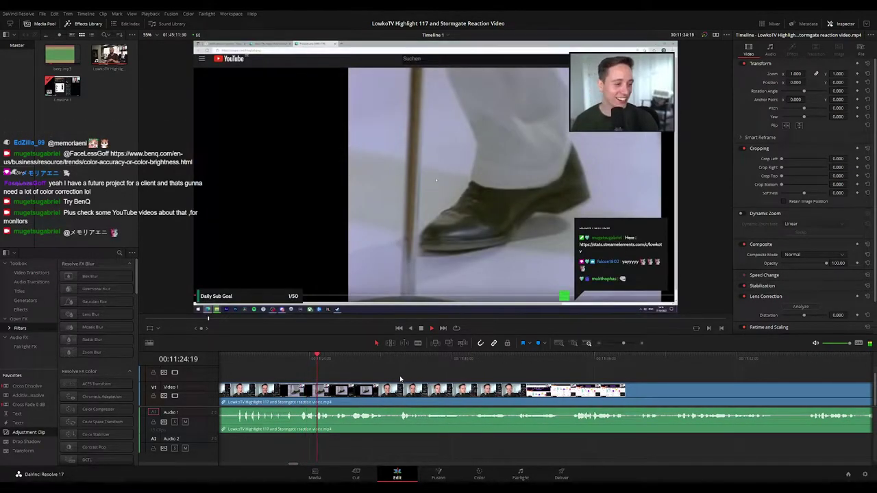
key(space)
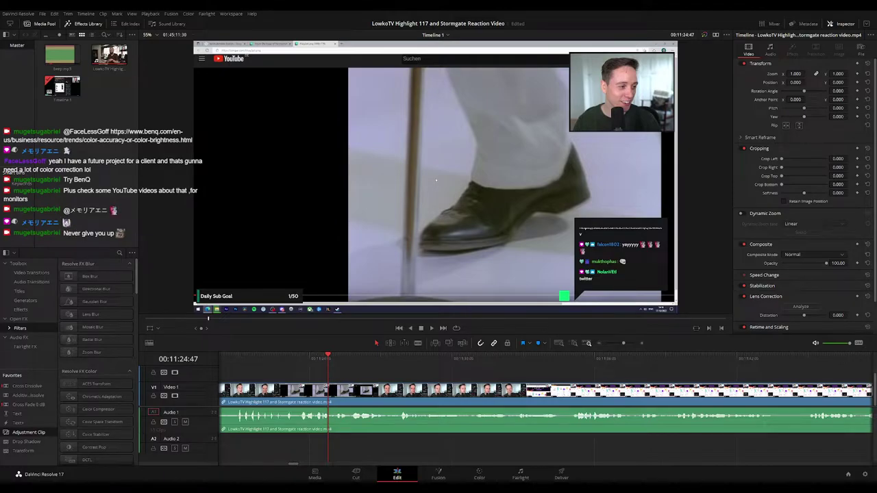
Play the footage on, cut the StreamElements section at 00:11:34:39 and about 00:11:34:54, and ripple delete the short piece between
key(space)
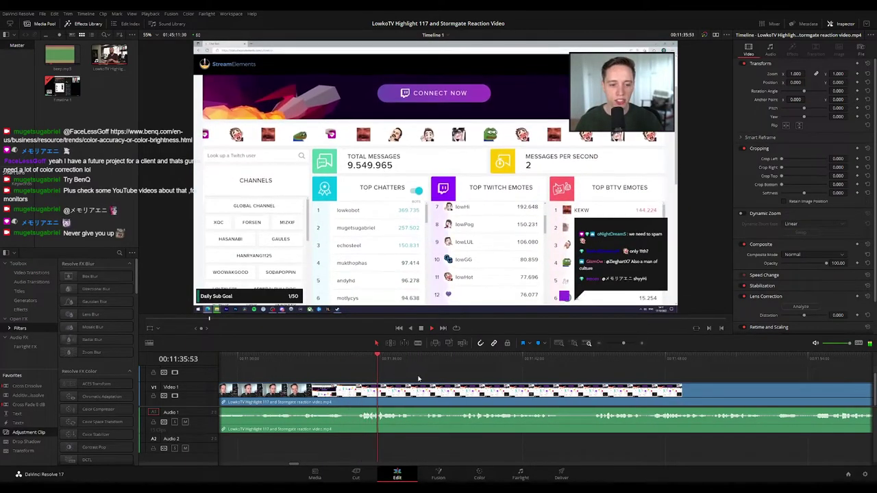
key(space)
drag(336, 360, 348, 363)
key(b)
click(348, 388)
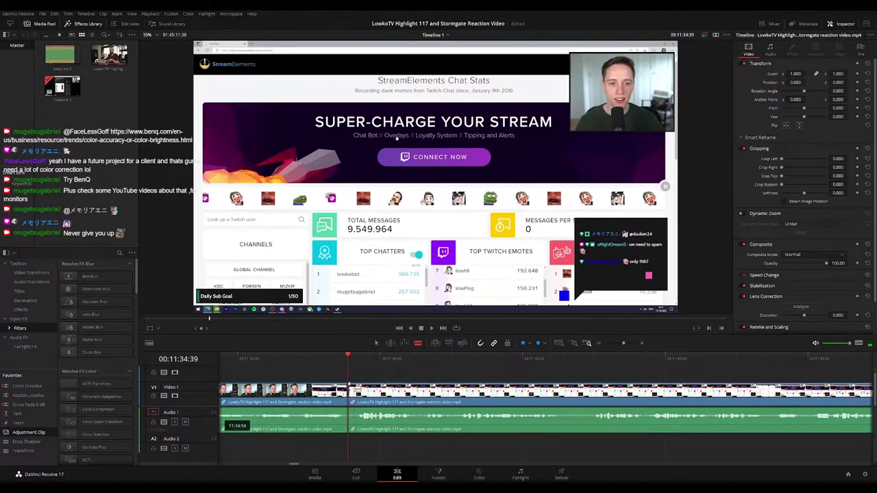
click(355, 388)
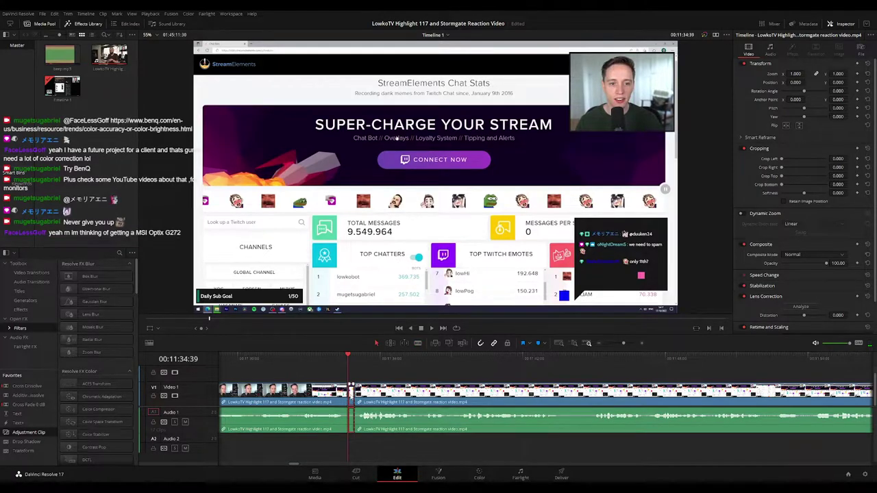
key(Delete)
Replay the join from 00:11:34:02, colour the clip before it green and clear the selection
click(334, 362)
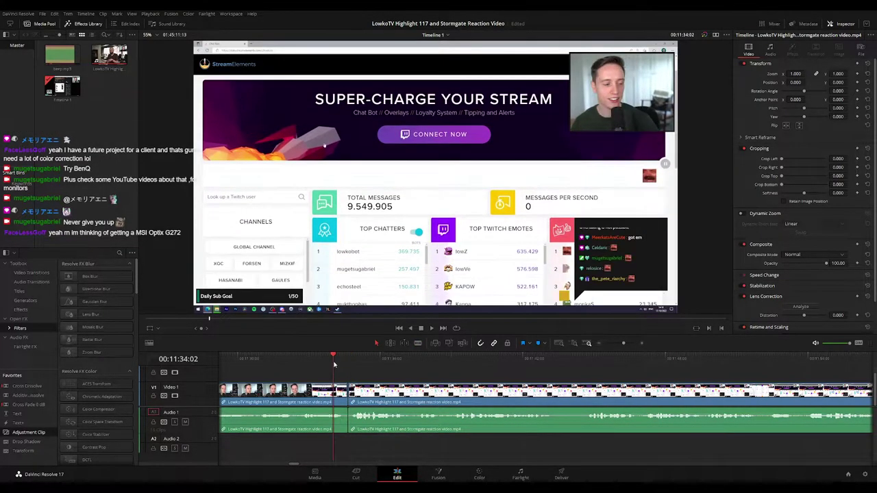
key(space)
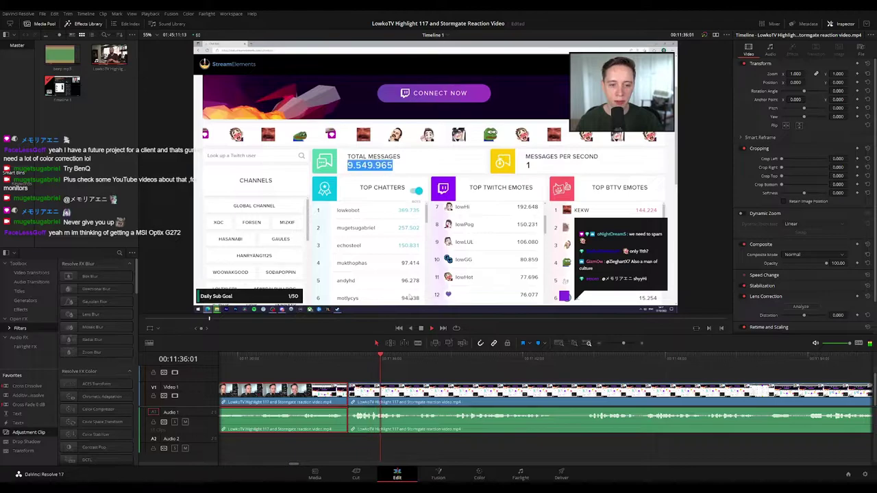
click(473, 369)
scroll(460, 374, right, 2)
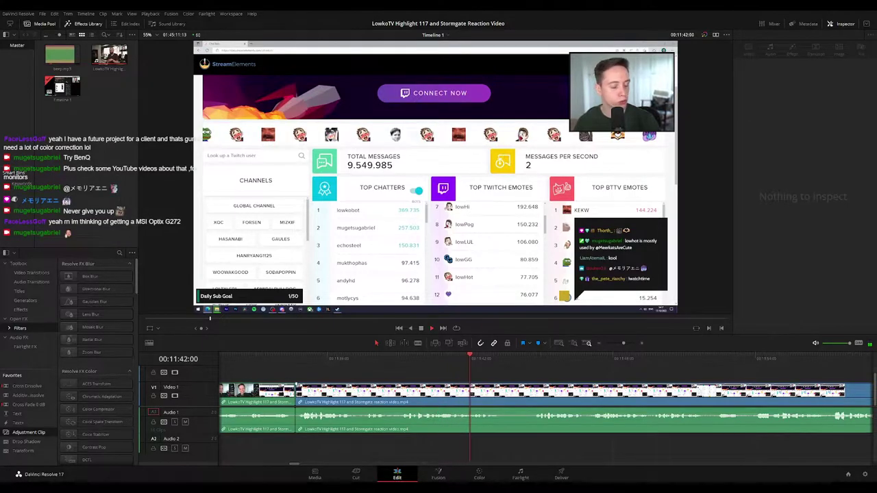
Cut the chat stats footage at about 00:11:43:14 and 00:11:44:42, ripple delete the piece between, and colour the clip before it green
scroll(406, 366, right, 6)
click(347, 392)
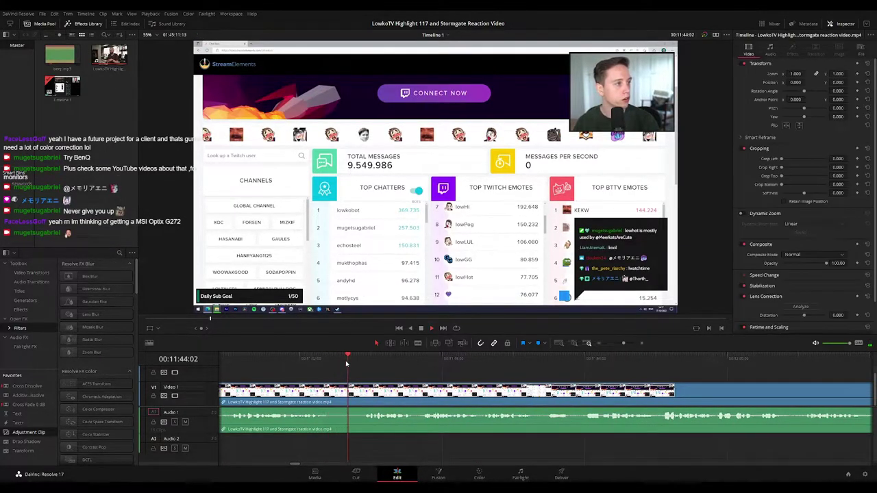
key(b)
click(330, 392)
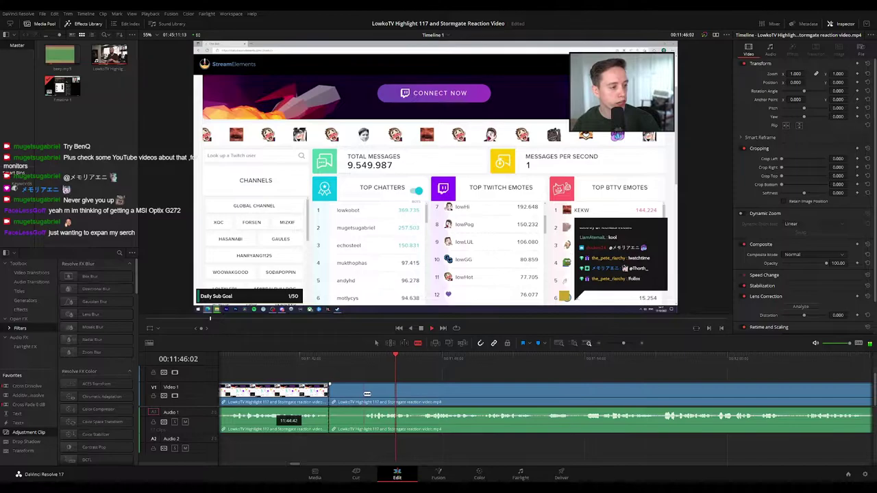
click(363, 393)
key(a)
click(352, 395)
key(Delete)
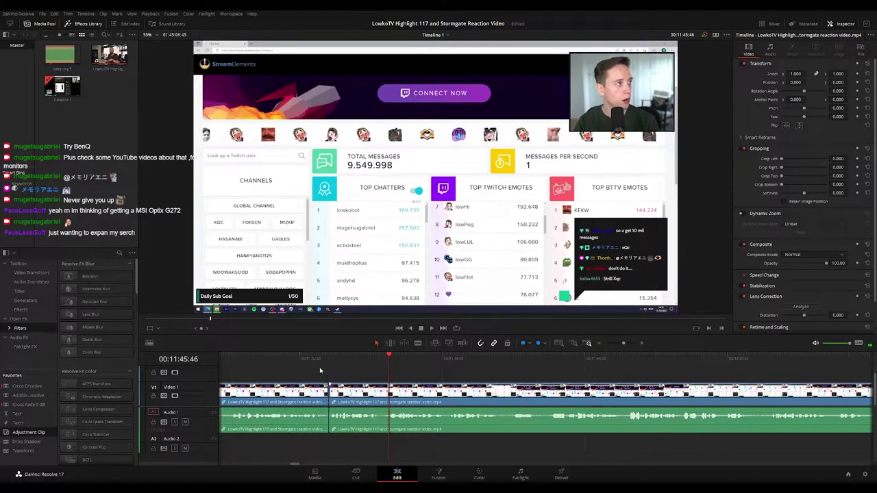
click(320, 370)
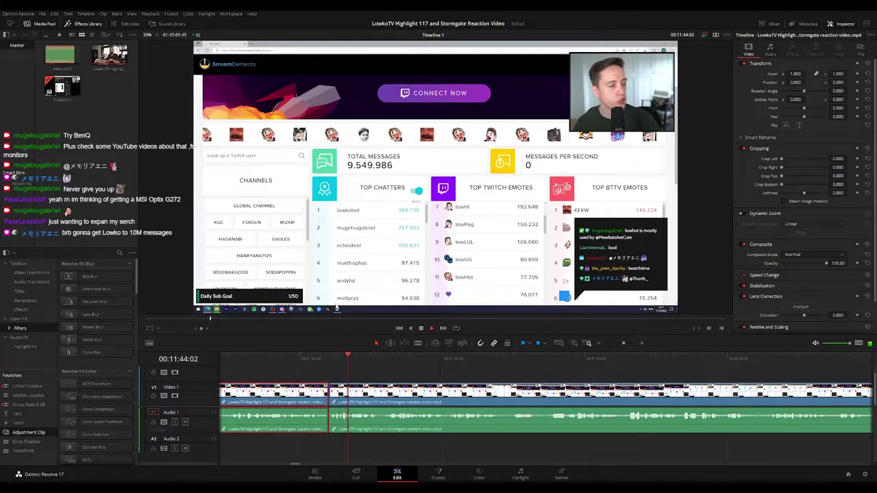
click(436, 376)
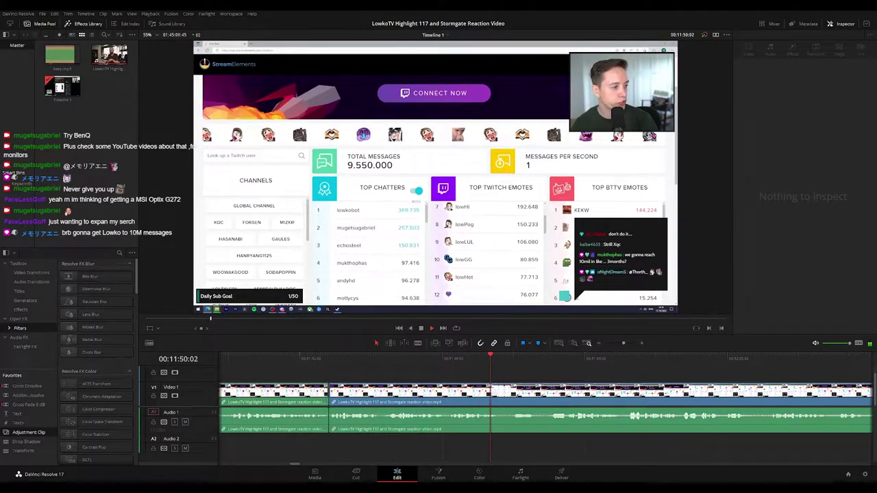
Play through the StreamElements channel stats footage from about 00:11:50 to 00:12:09 and check it for pauses
drag(598, 372, 540, 375)
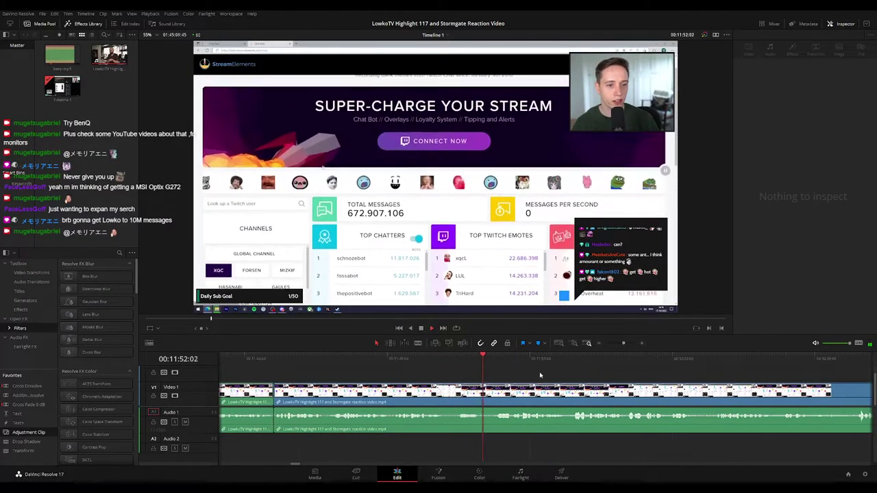
scroll(540, 376, right, 1)
scroll(574, 376, right, 3)
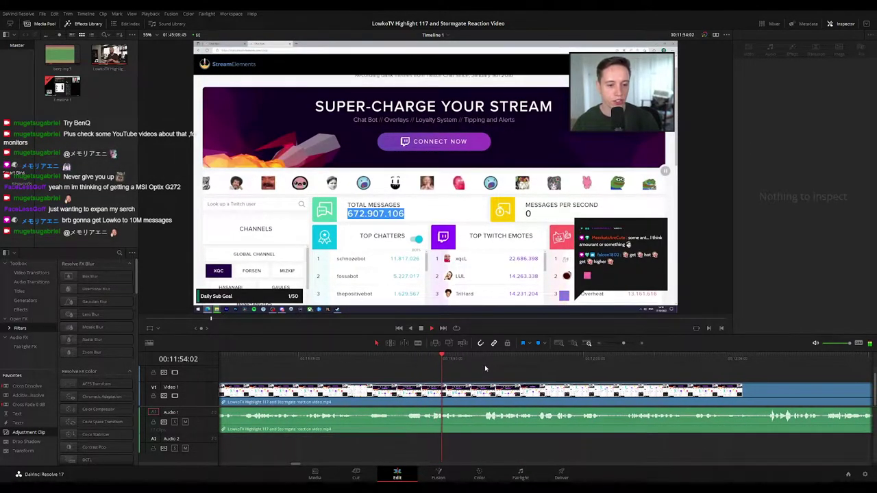
scroll(459, 374, right, 3)
key(space)
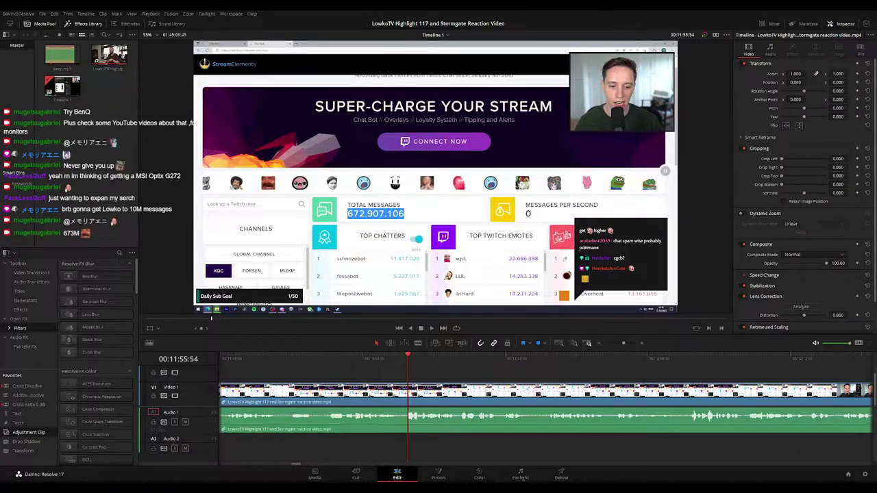
drag(492, 374, 439, 372)
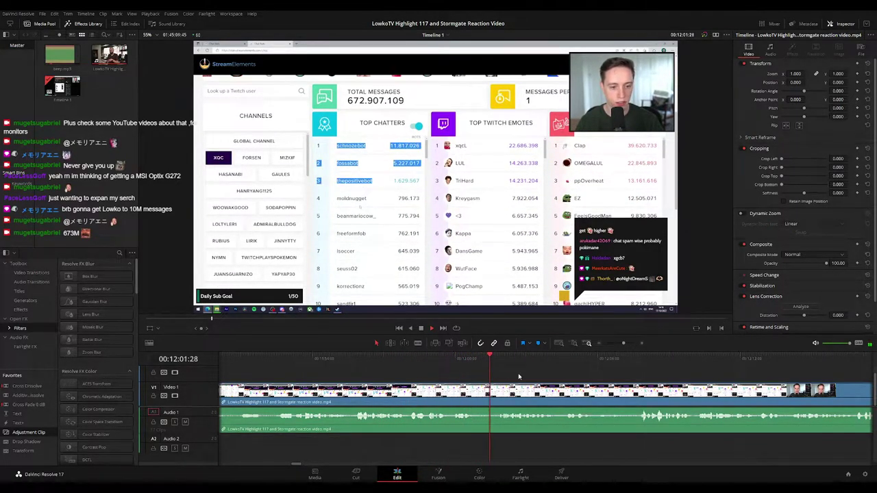
drag(463, 369, 371, 377)
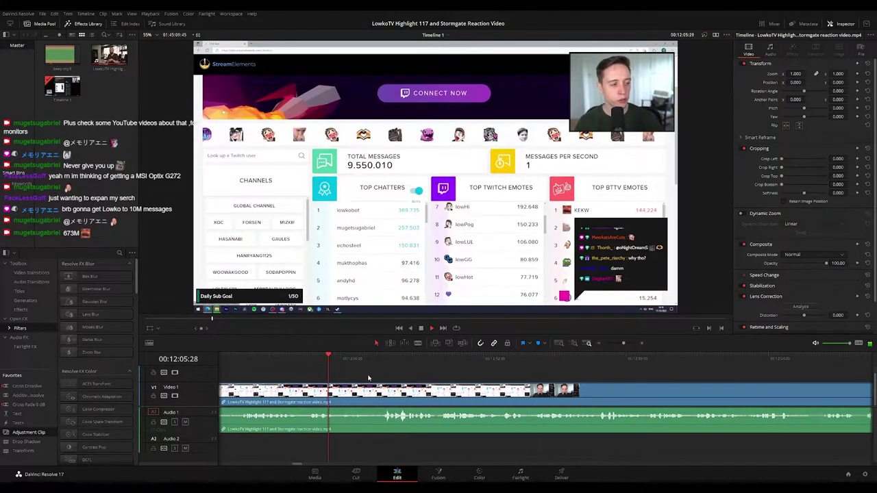
scroll(384, 379, right, 2)
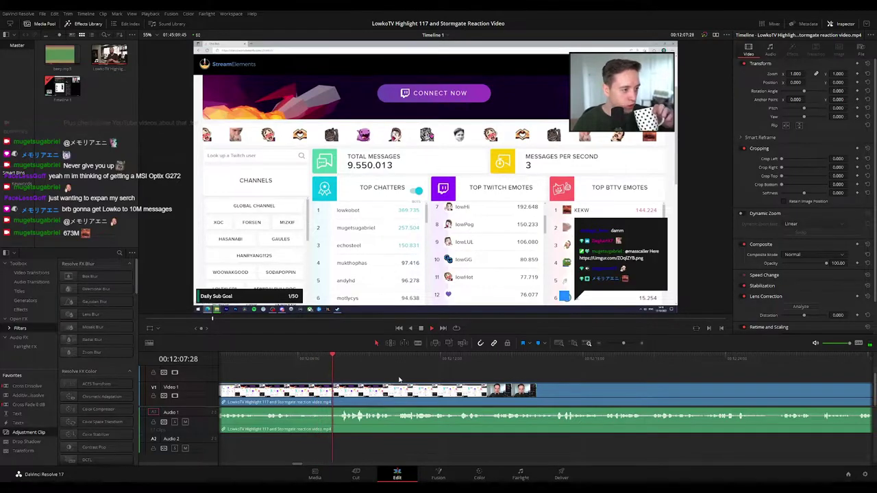
scroll(376, 382, right, 2)
drag(350, 381, 426, 379)
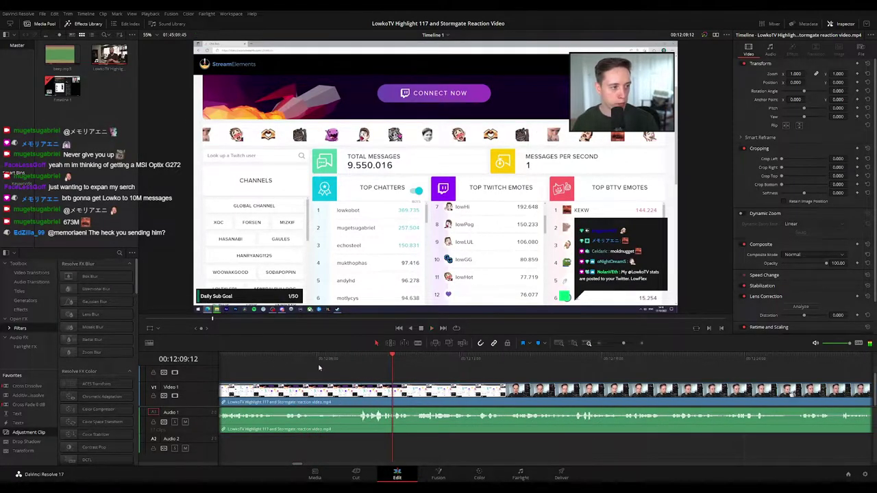
Cut the stats footage at 00:12:07:19 and about 00:12:07:44, ripple delete the piece between, and colour the clip before it green
click(317, 362)
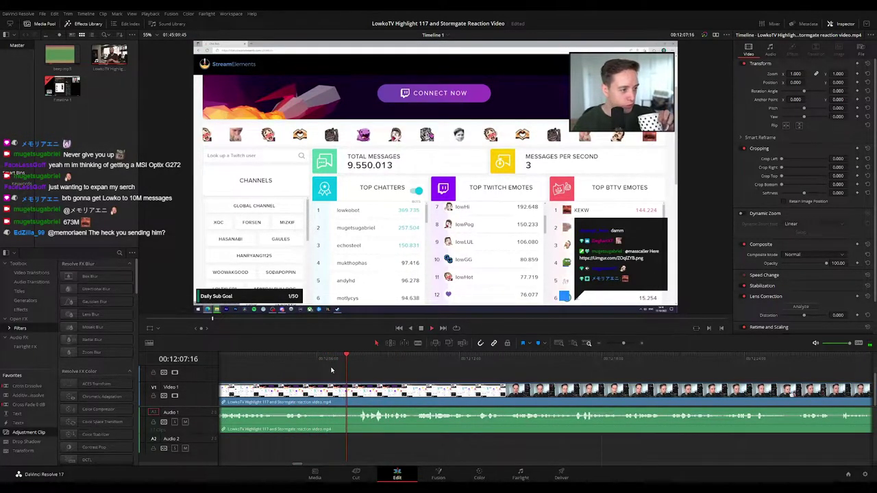
key(space)
key(b)
click(348, 389)
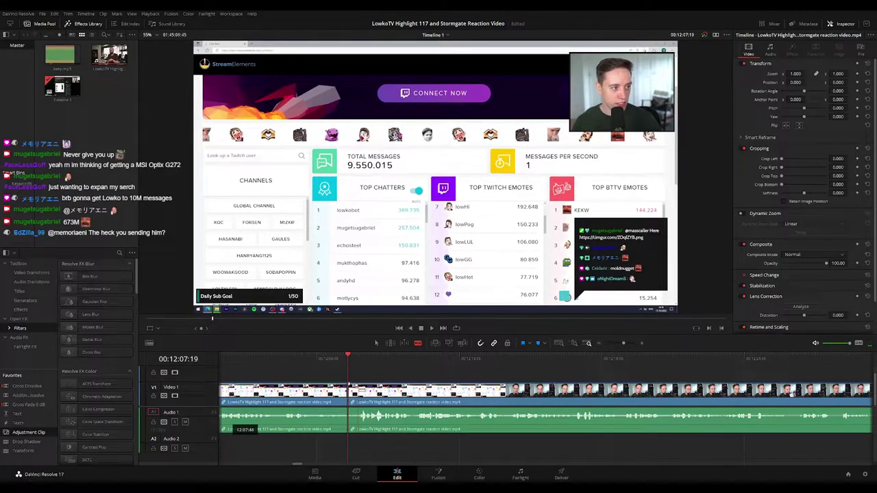
click(358, 390)
key(a)
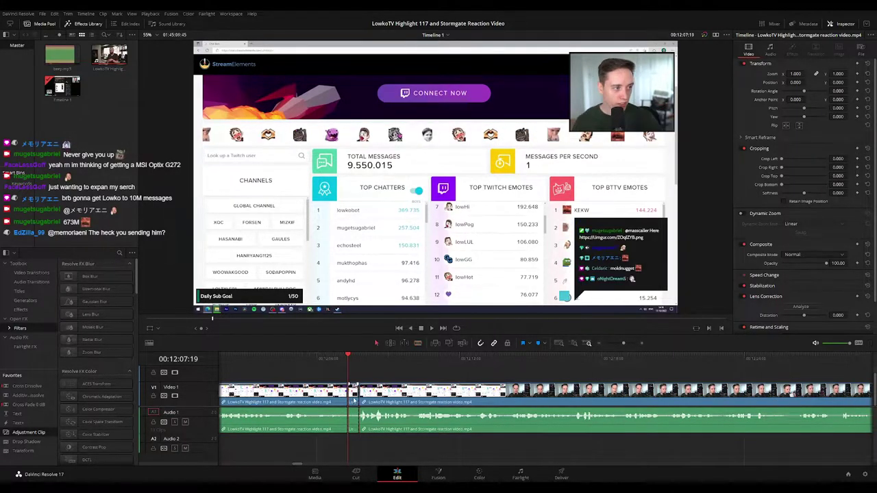
click(353, 394)
key(Delete)
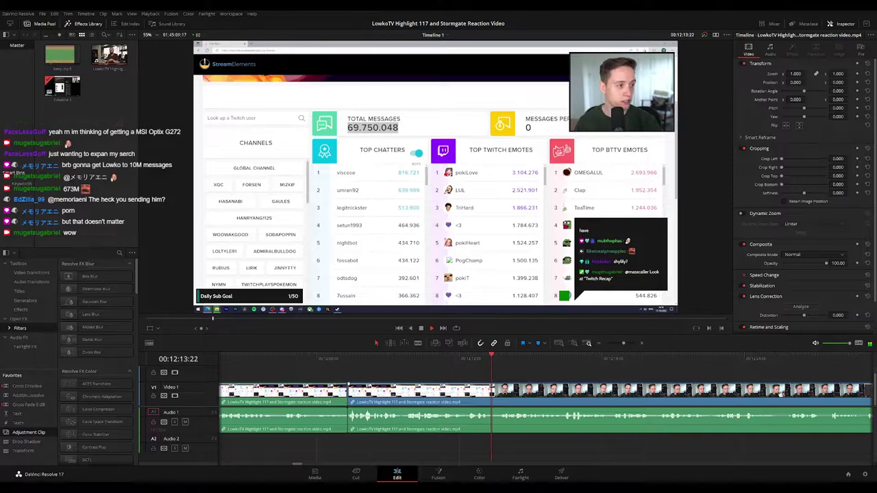
Play through the facecam and Twitch recap card footage from about 00:12:13 to 00:12:48 and check it for pauses
scroll(542, 376, right, 3)
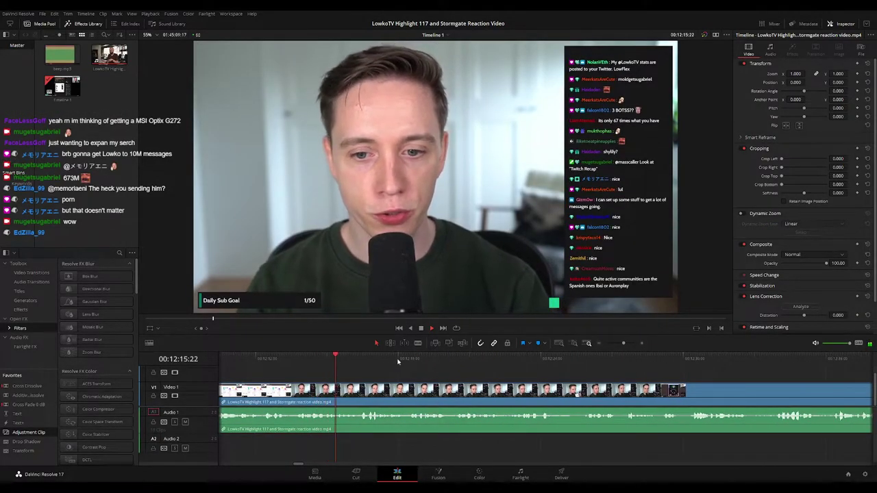
scroll(484, 377, right, 1)
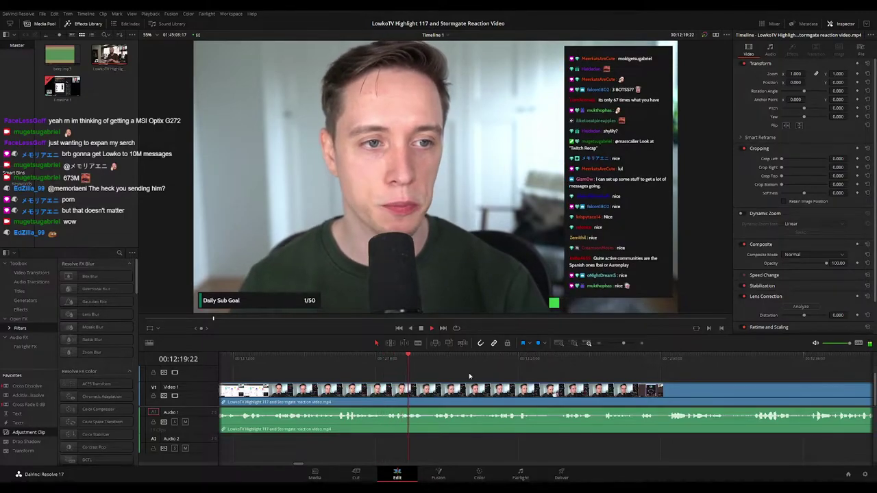
scroll(488, 379, down, 6)
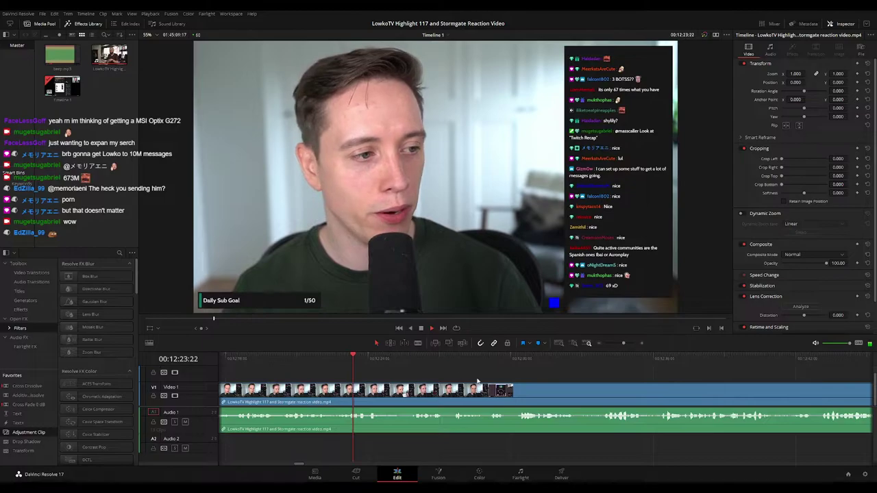
scroll(418, 373, down, 2)
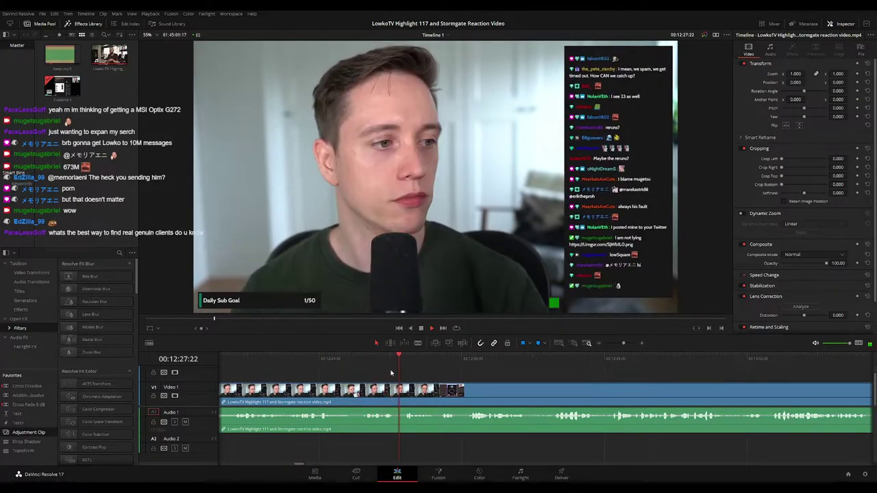
scroll(480, 389, down, 2)
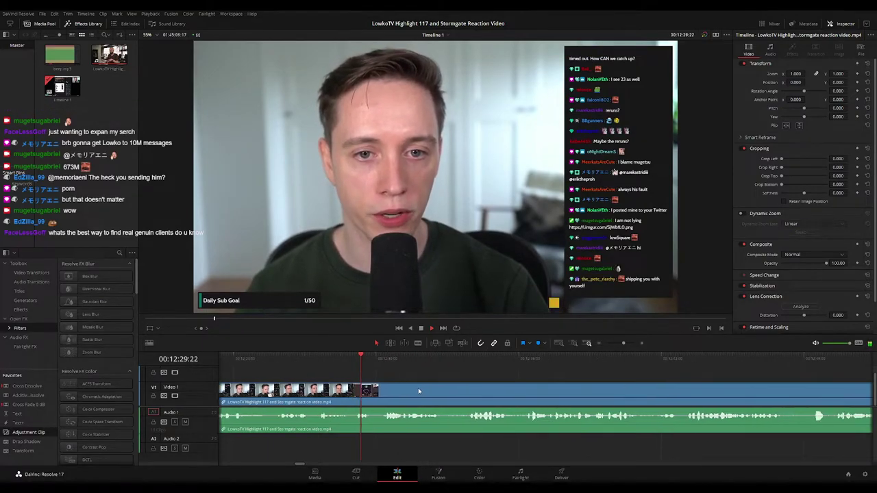
scroll(397, 374, down, 2)
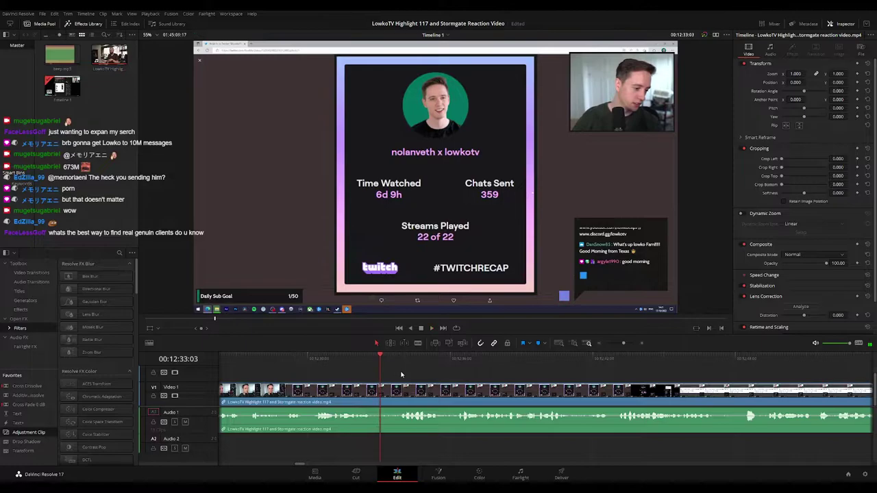
click(364, 365)
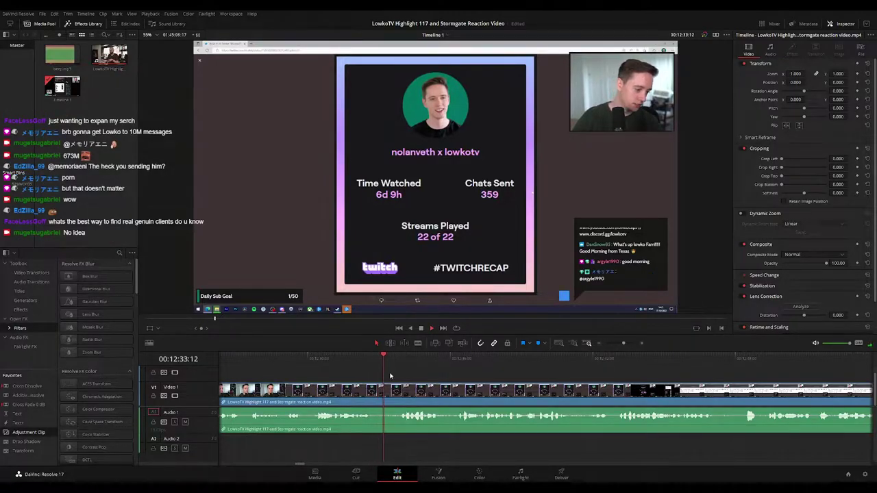
drag(467, 377, 431, 377)
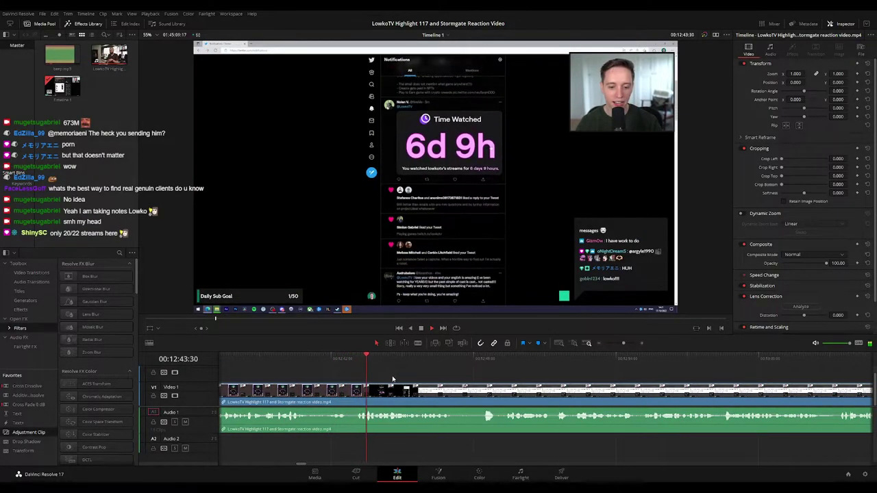
click(306, 359)
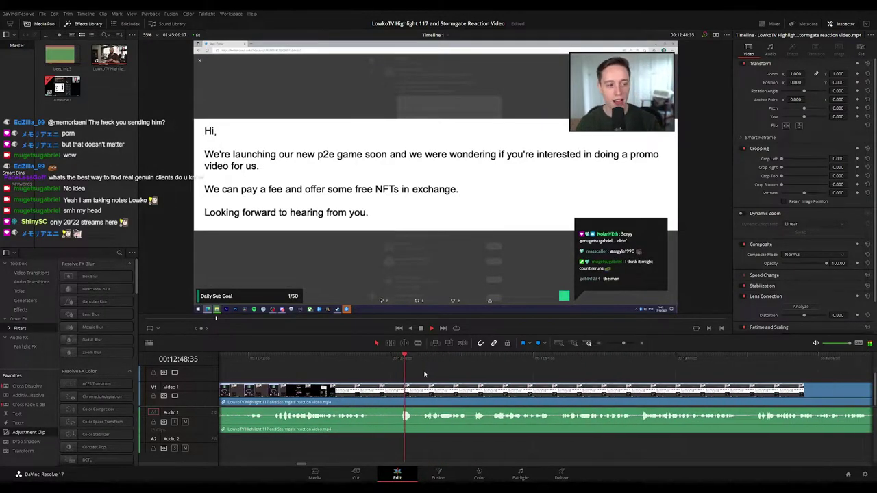
Cut the footage at 00:12:42:45 and about 00:12:43:03 where the recap card closes, and ripple delete the short piece between
click(299, 359)
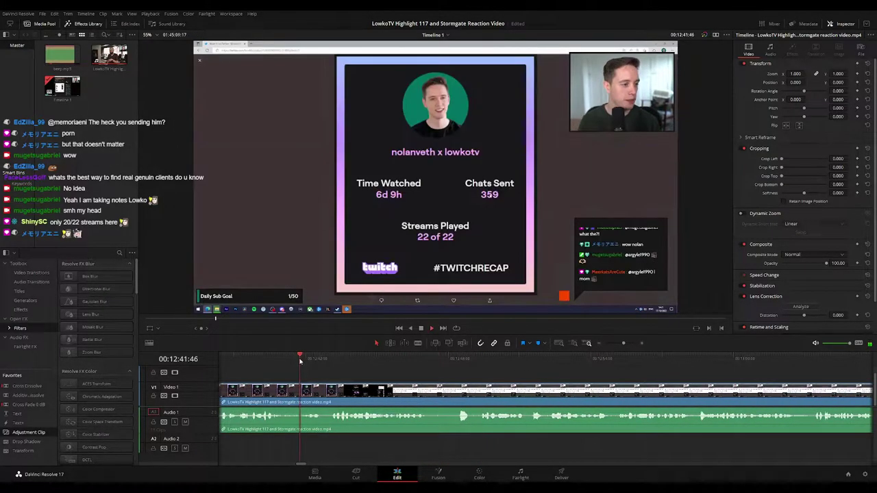
key(ctrl+b)
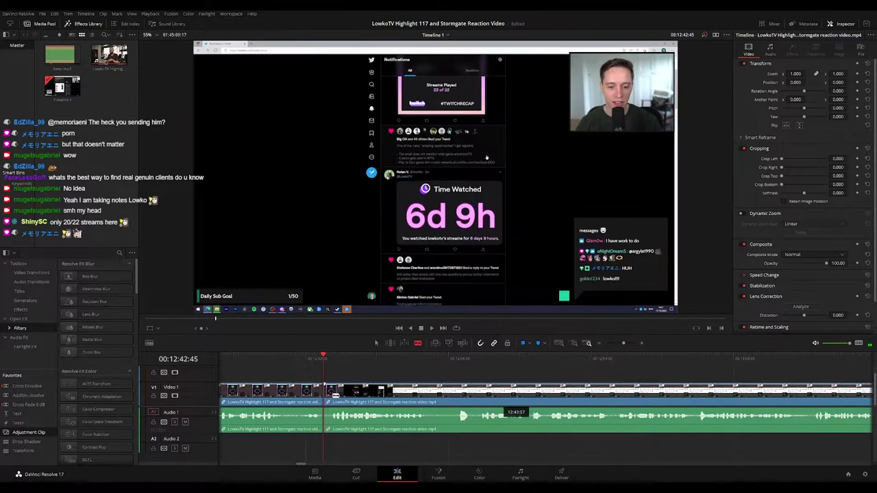
click(327, 394)
key(Delete)
key(space)
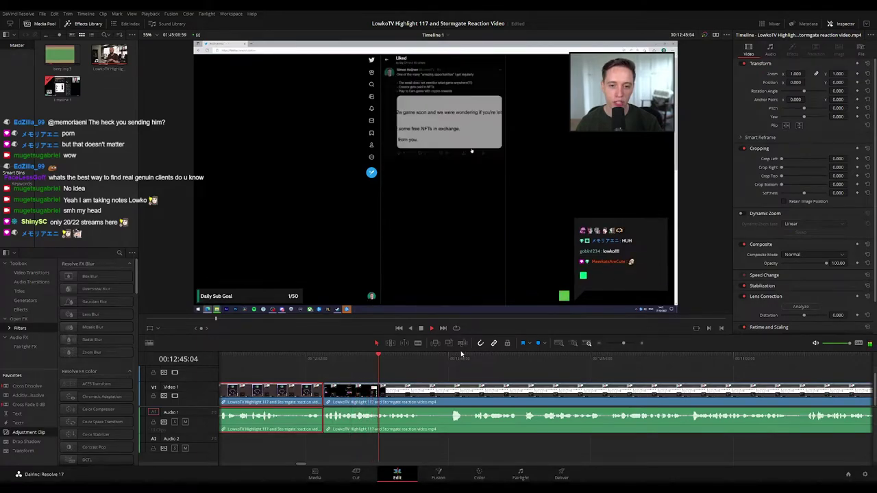
Colour the clip before the cut near 00:12:42 green, clear the selection and play on to about 00:13:00:51
click(465, 375)
key(Up)
click(420, 376)
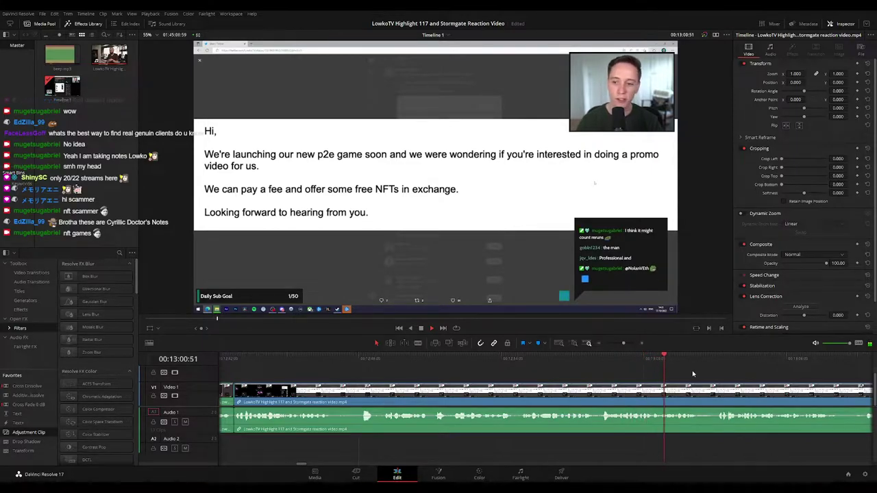
Play through the NFT promo email footage from about 00:13:00 to 00:13:31 and check it for pauses
drag(693, 374, 460, 366)
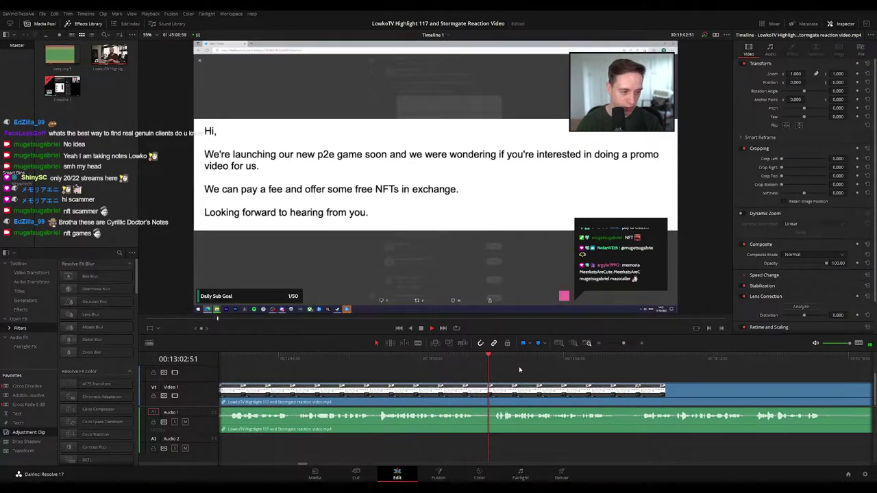
drag(521, 370, 412, 374)
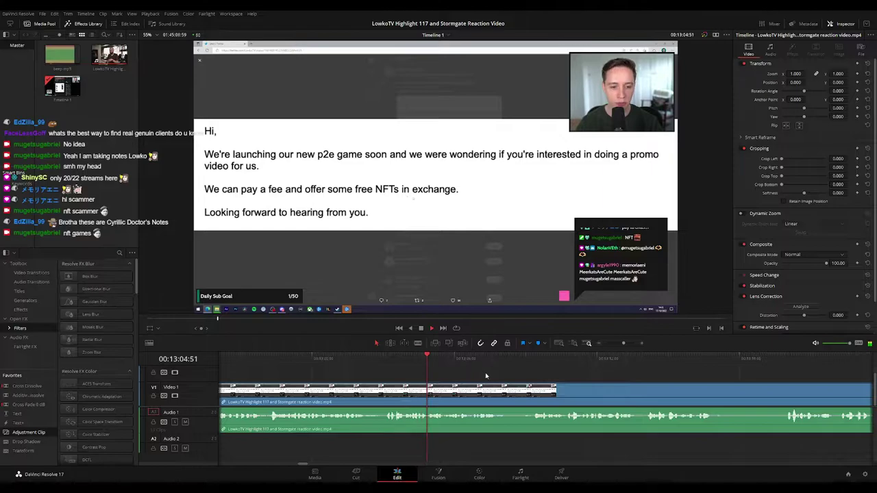
scroll(488, 377, down, 8)
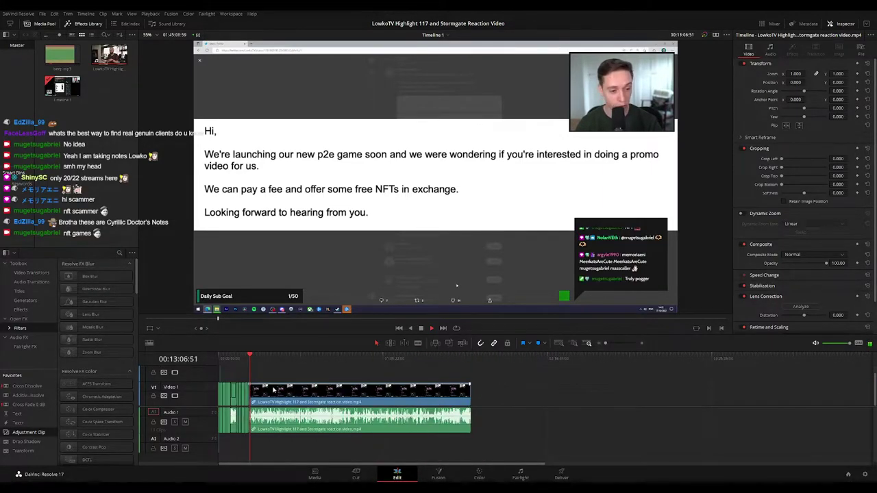
scroll(460, 373, up, 8)
drag(571, 377, 445, 369)
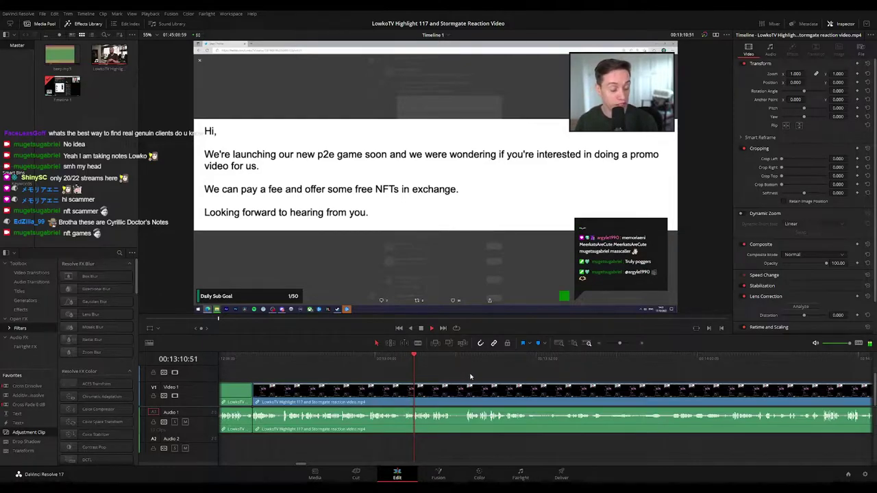
scroll(445, 375, right, 2)
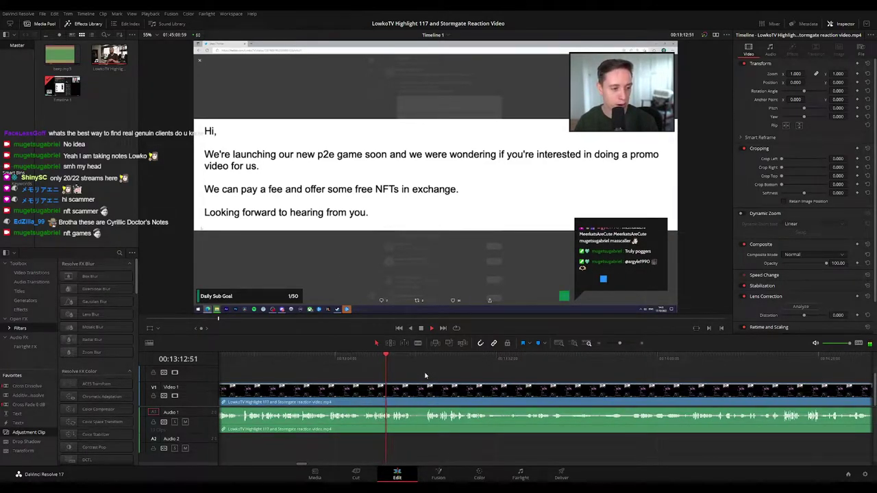
scroll(592, 371, left, 6)
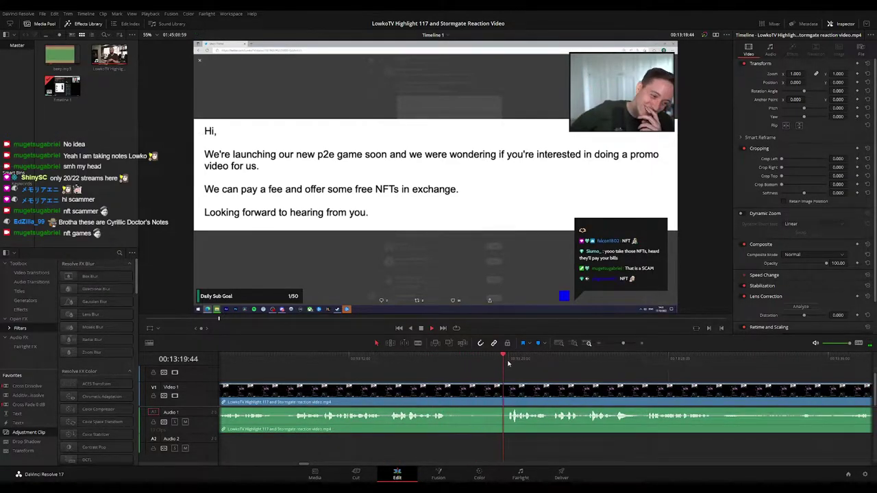
scroll(500, 380, down, 8)
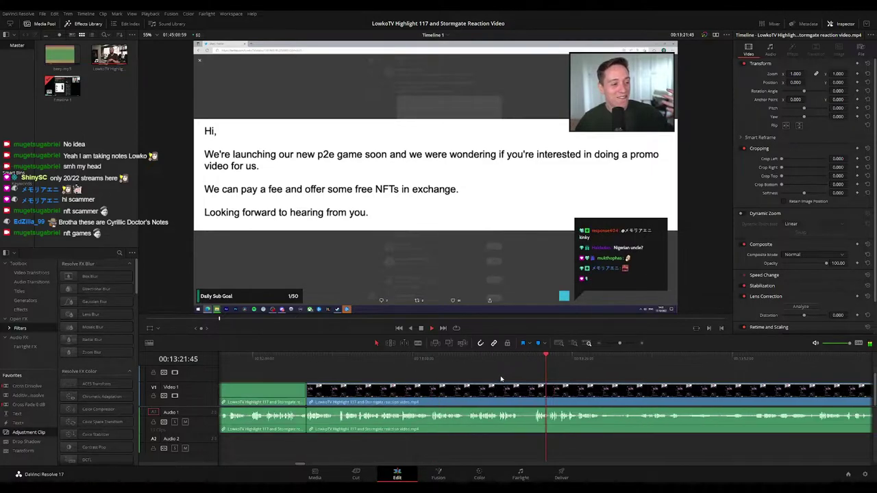
scroll(337, 383, up, 4)
key(ctrl+equal)
key(ctrl+equal)
key(ctrl+equal)
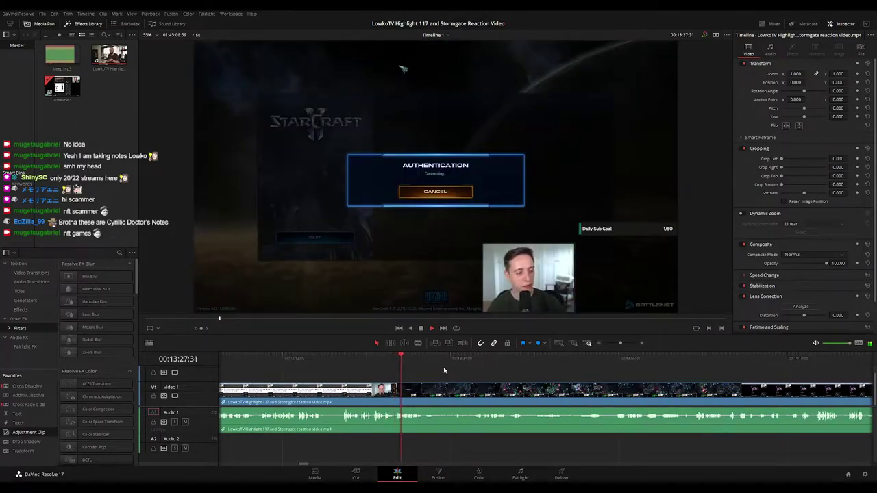
key(ctrl+equal)
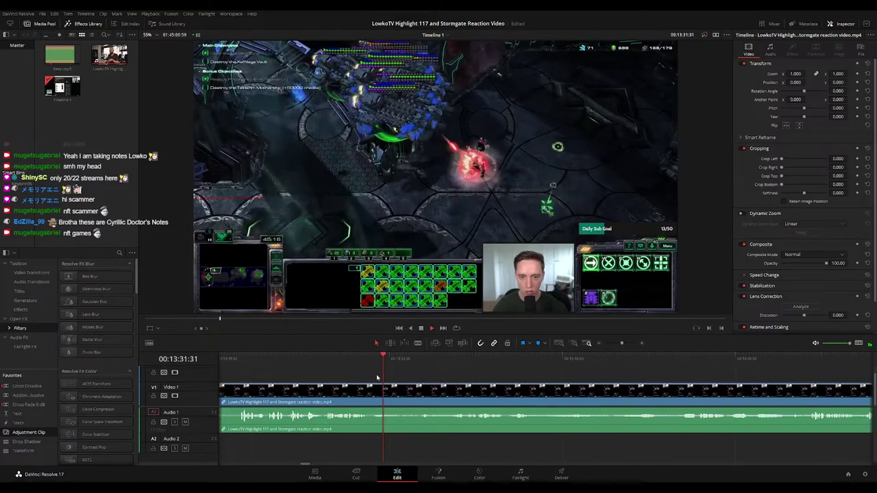
Cut the footage at 00:13:30:22 by the StarCraft menu, ripple delete the short piece after it, and colour the clip before it green
click(361, 366)
key(ctrl+b)
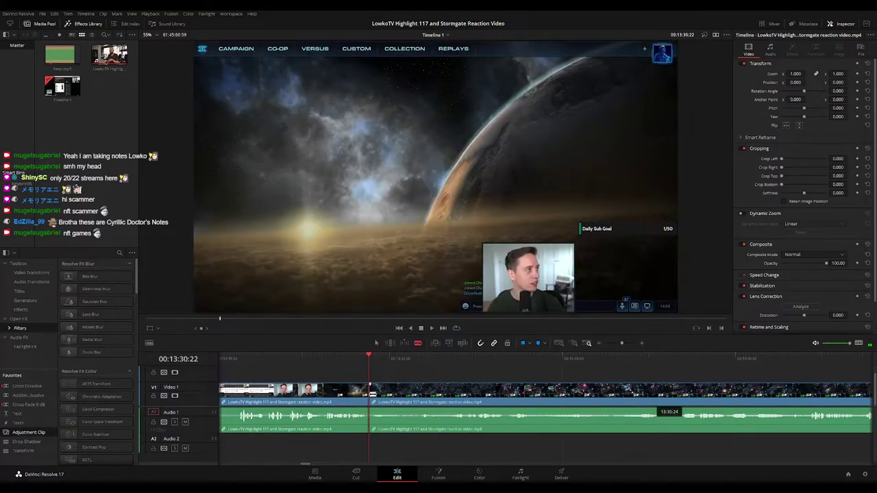
key(Delete)
key(space)
click(368, 398)
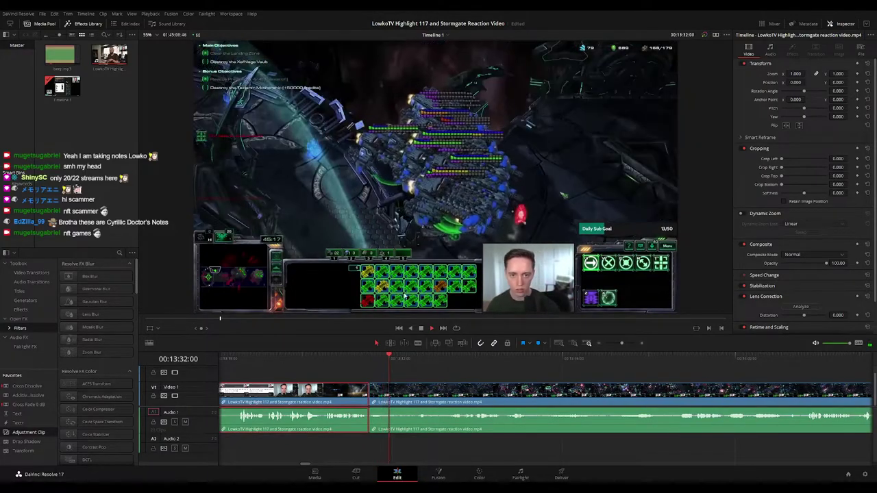
click(472, 377)
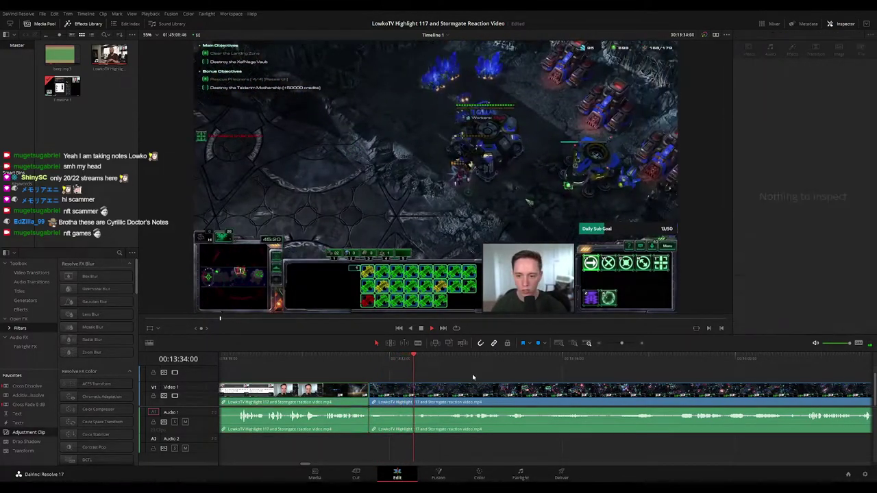
Play through the StarCraft gameplay from about 00:13:34 to 00:13:48 and examine its audio waveform for pauses
key(ctrl+minus)
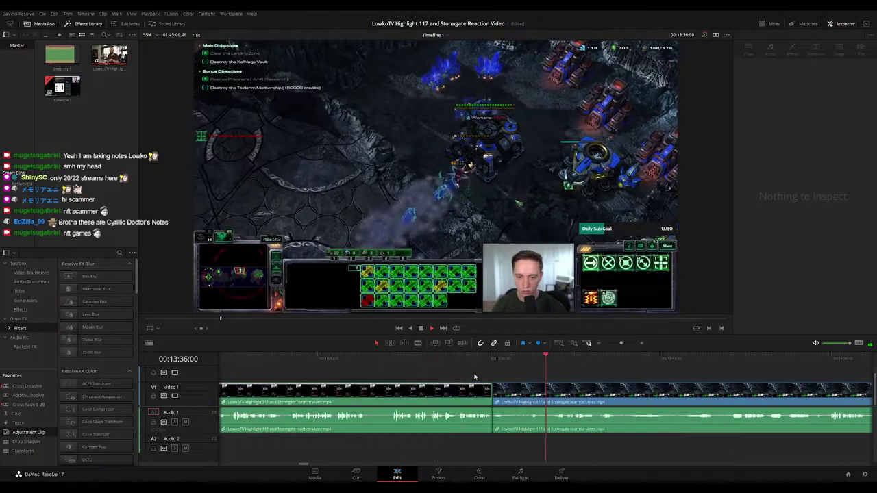
key(ctrl+minus)
key(ctrl+minus)
key(ctrl+minus)
key(ctrl+minus)
key(ctrl+minus)
key(ctrl+minus)
key(ctrl+minus)
key(ctrl+minus)
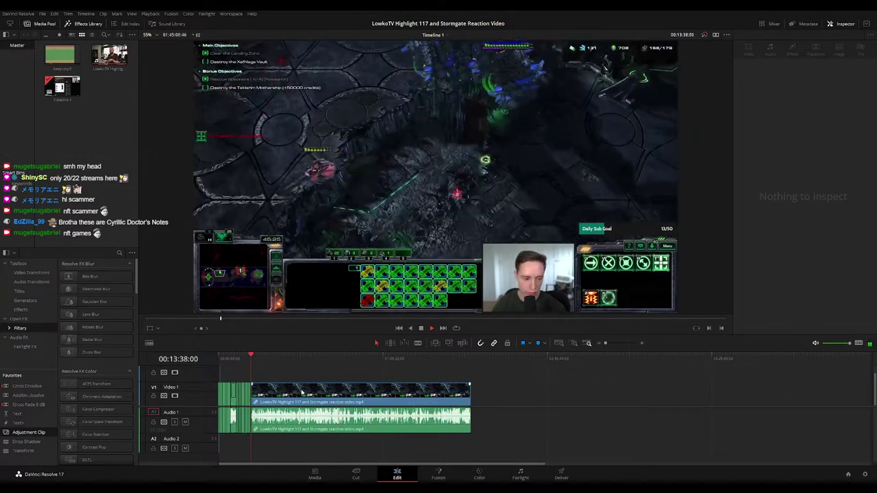
key(ctrl+equal)
key(ctrl+equal)
key(ctrl+equal)
key(ctrl+equal)
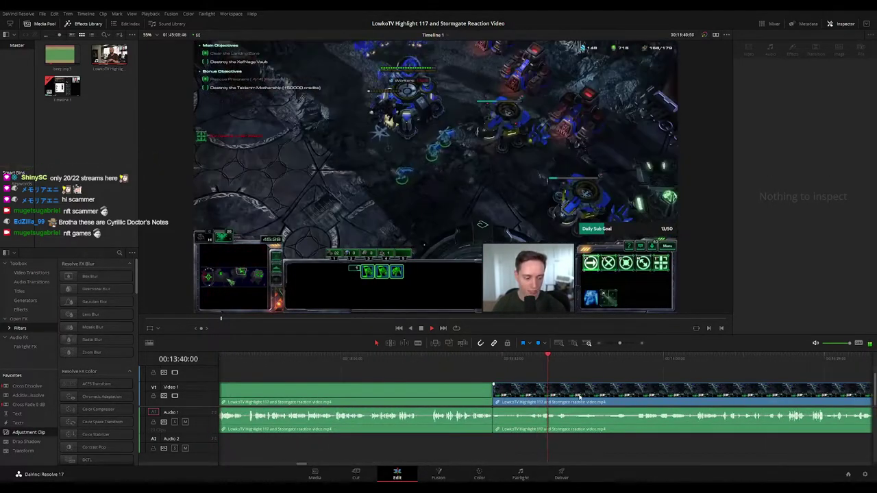
drag(590, 382, 413, 375)
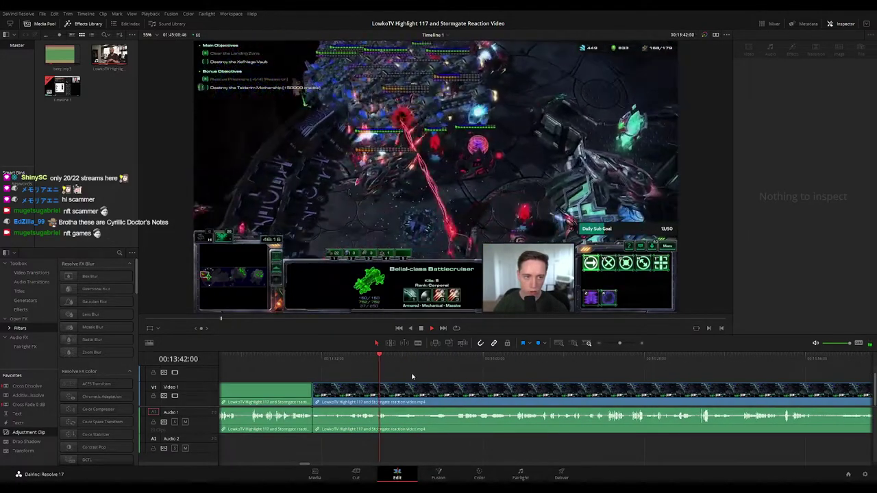
key(ctrl+equal)
scroll(422, 389, right, 3)
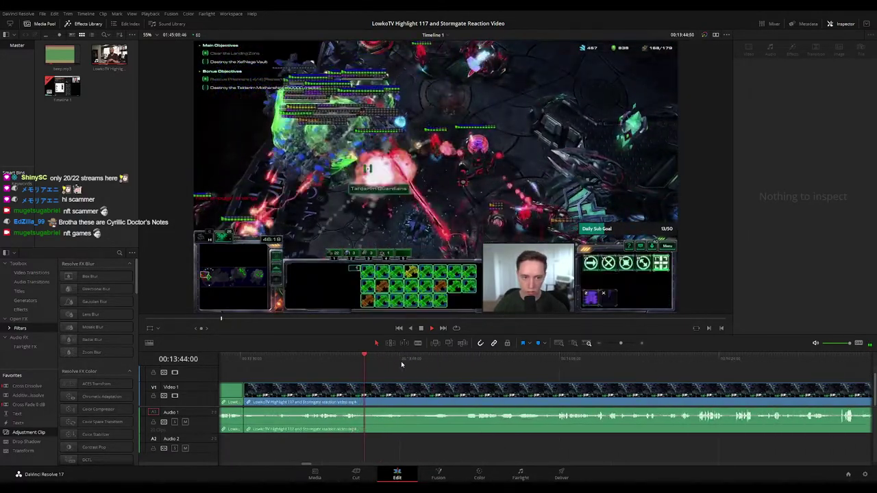
scroll(395, 373, right, 2)
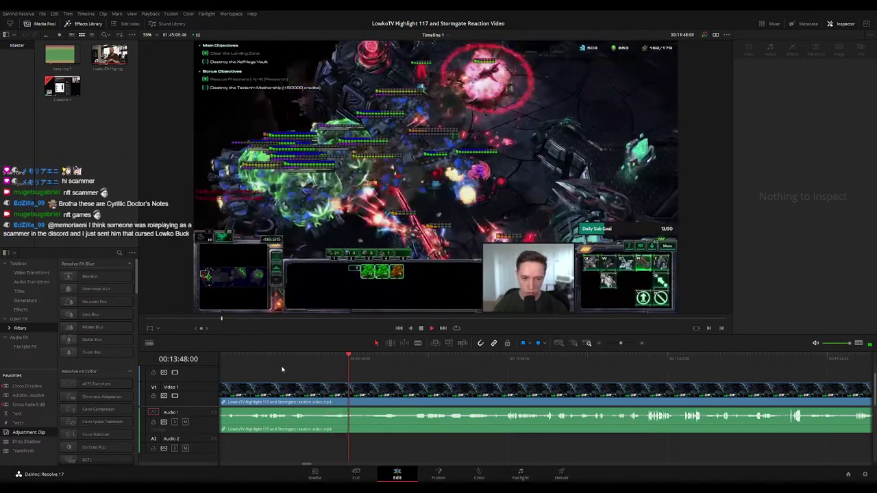
Cut the gameplay footage at 00:13:40:58 and about 00:13:41:26, and ripple delete the piece between
click(302, 388)
key(ctrl+equal)
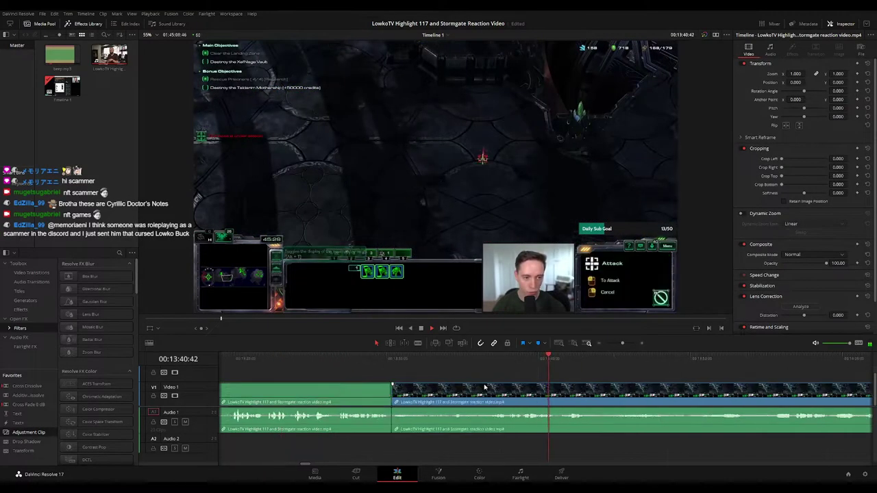
key(ctrl+equal)
scroll(520, 377, right, 2)
click(398, 385)
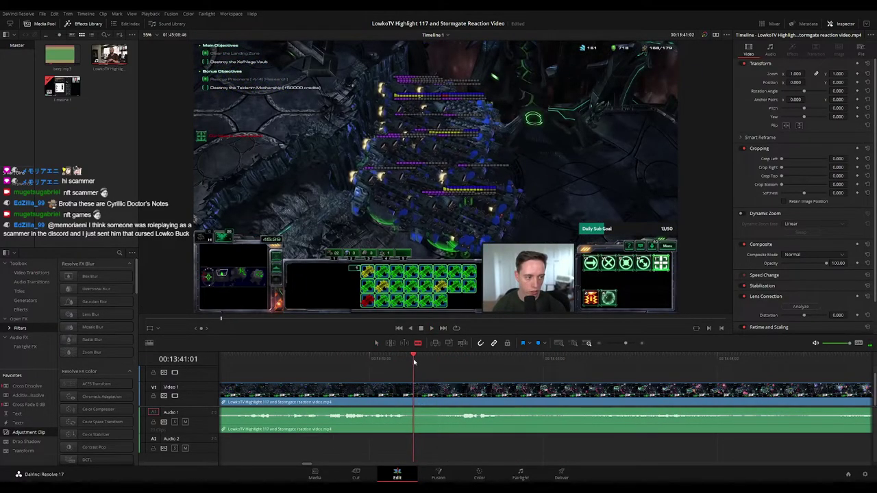
drag(414, 362, 411, 362)
click(413, 391)
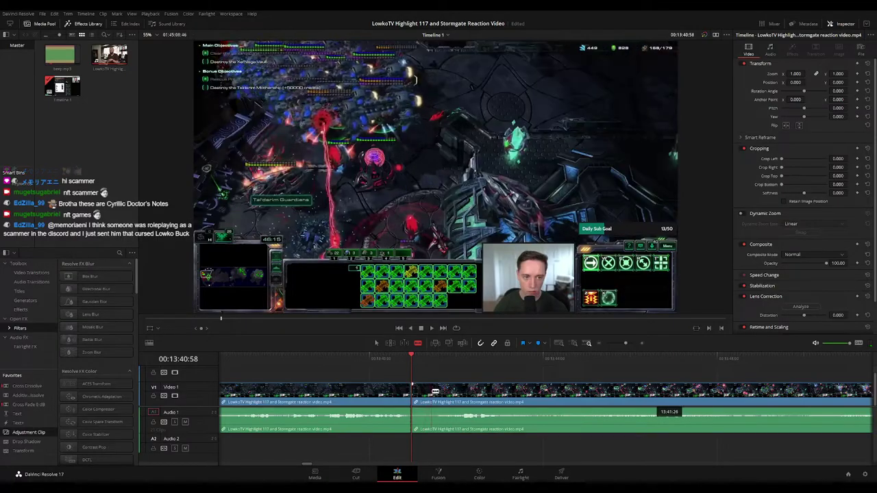
click(431, 391)
key(Delete)
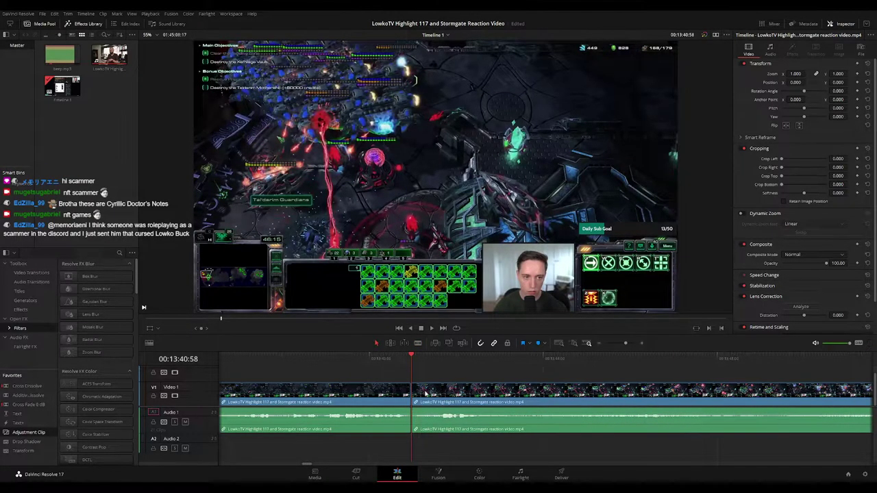
Colour the gameplay clip before the cut at 00:13:40:58 blue and clear the selection
key(space)
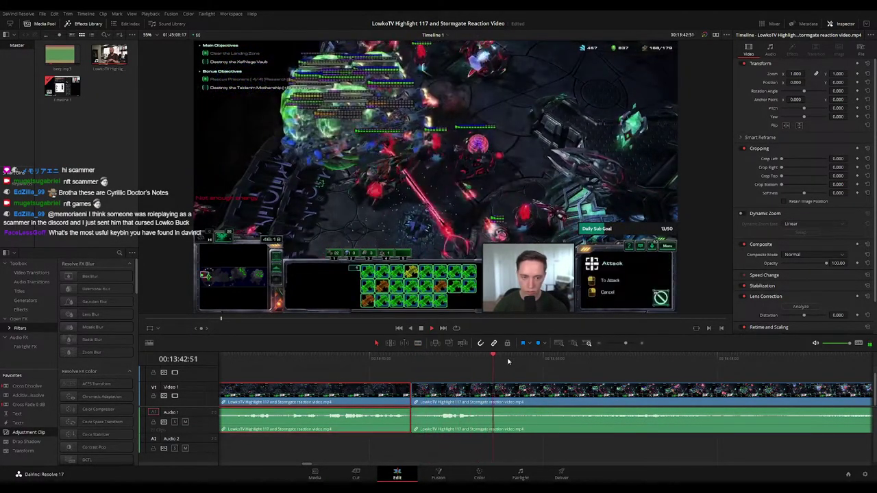
key(c)
click(607, 375)
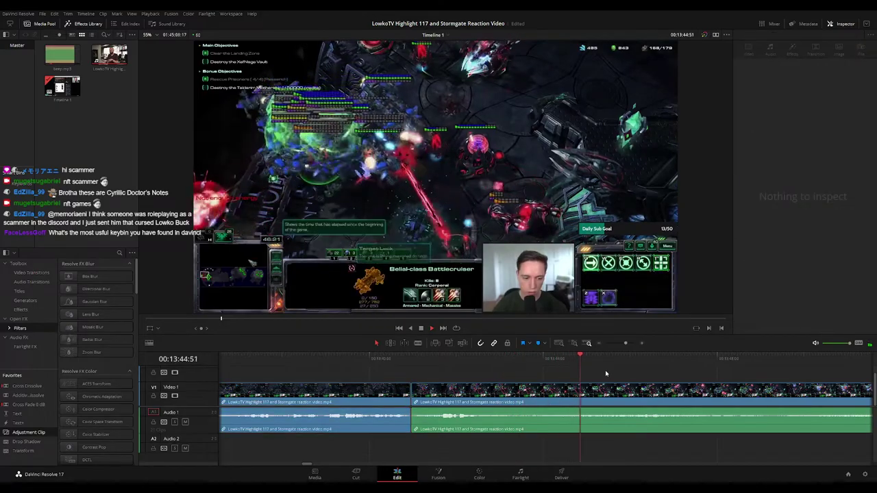
Play through the battle footage from about 00:13:45 to 00:14:09, replaying from about 00:13:54, and check it for pauses
scroll(609, 374, down, 5)
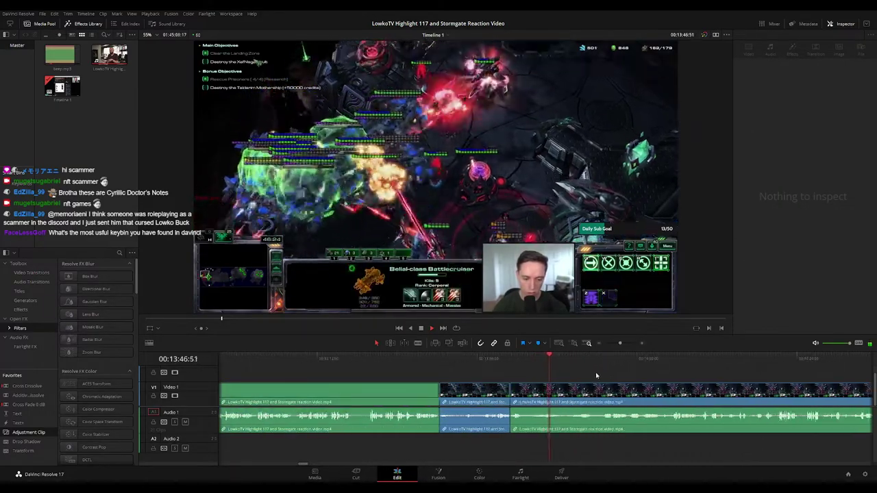
drag(596, 376, 407, 375)
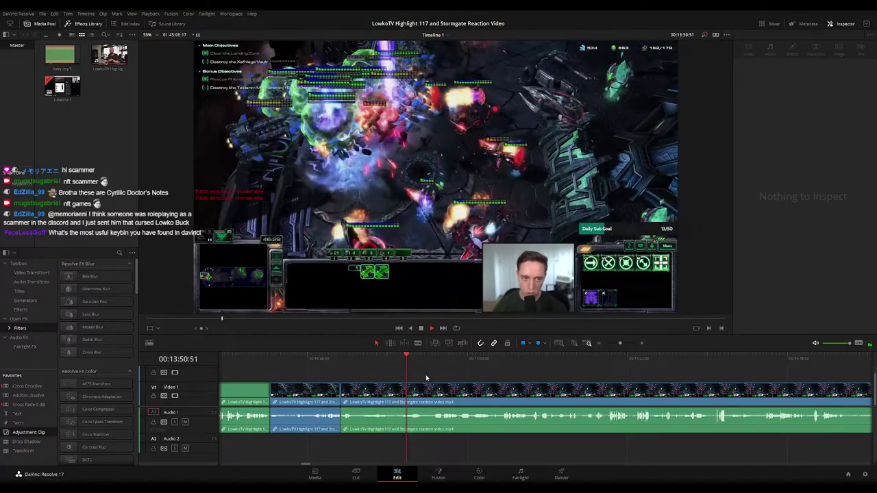
click(398, 388)
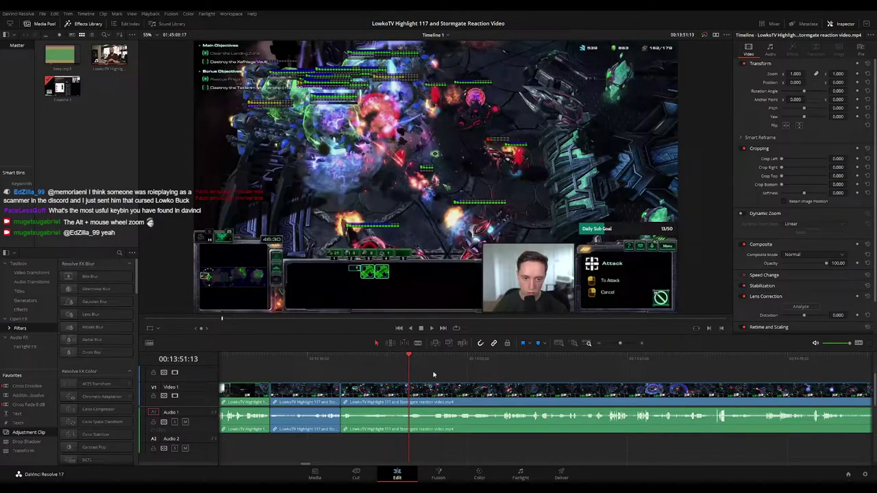
key(space)
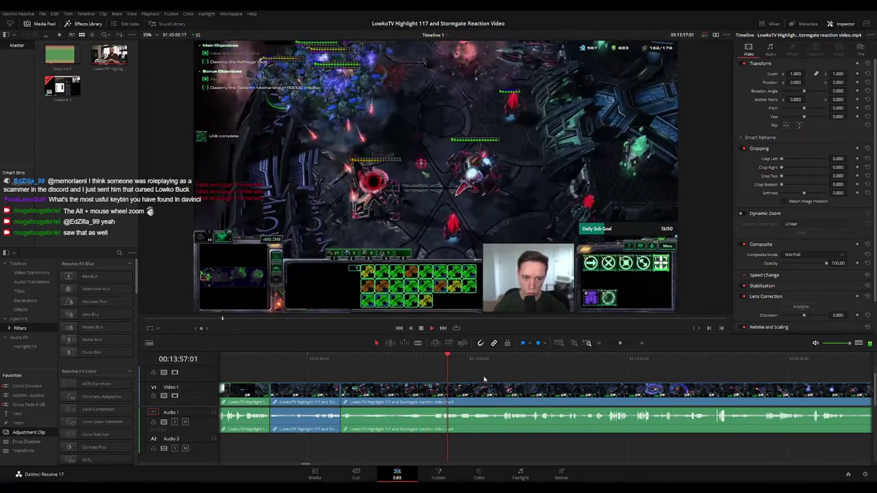
click(432, 359)
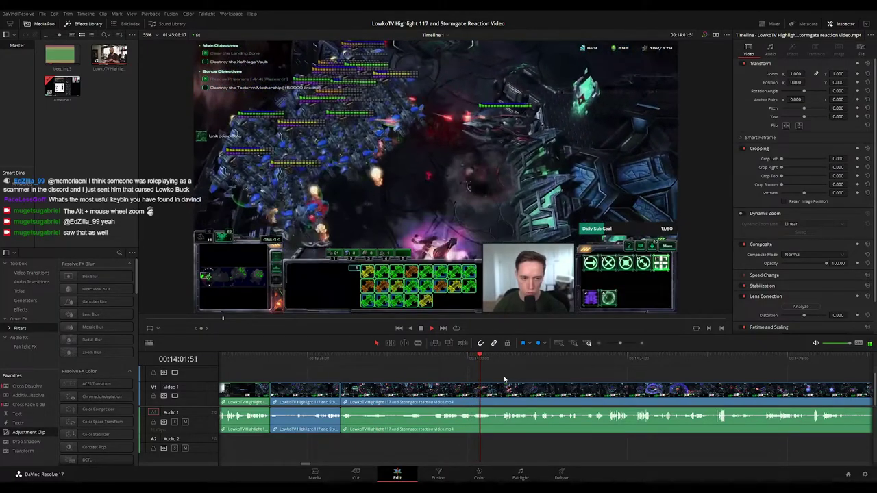
click(433, 365)
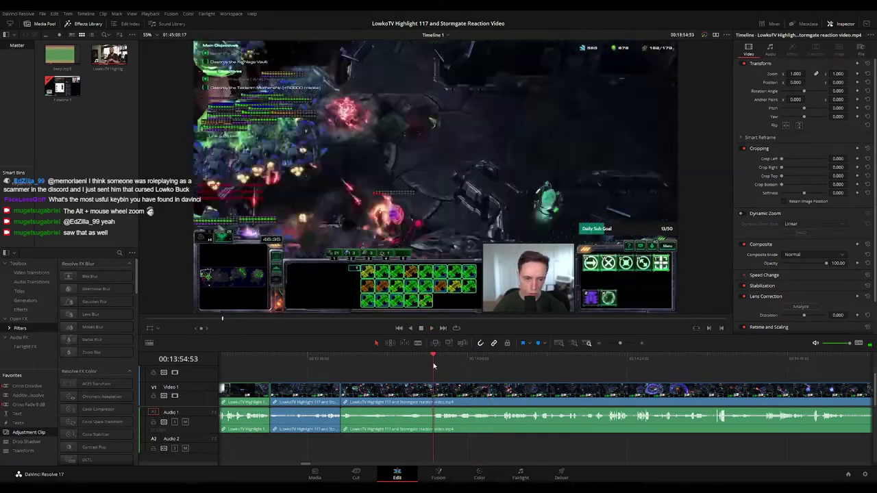
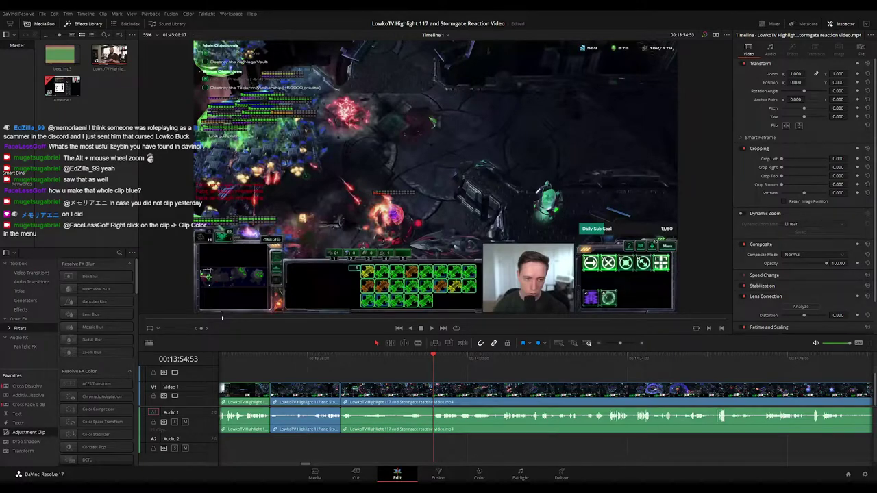
key(space)
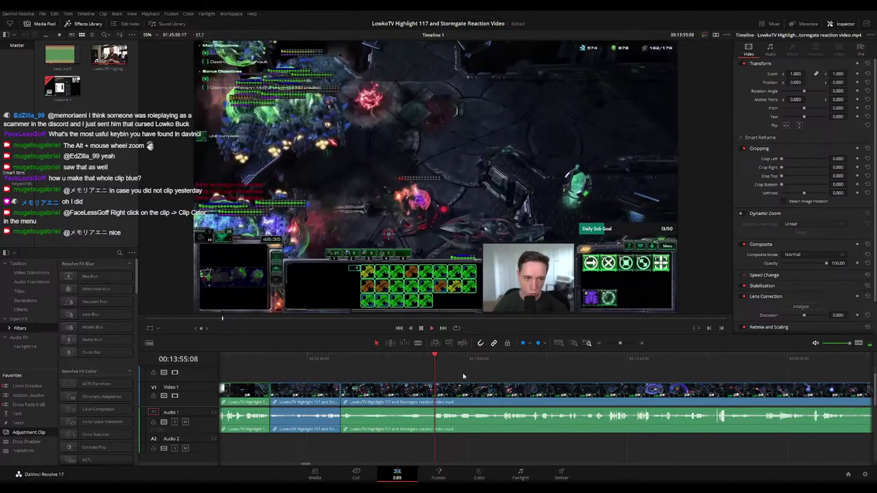
drag(473, 376, 399, 374)
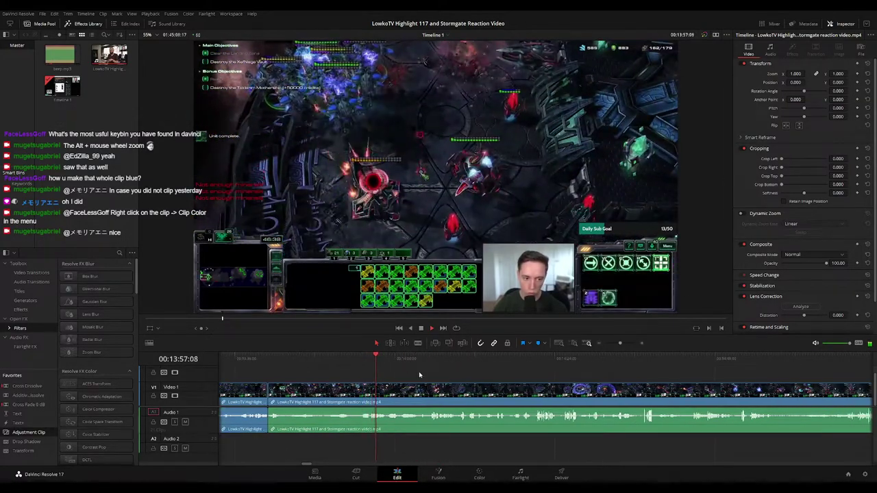
scroll(377, 367, right, 1)
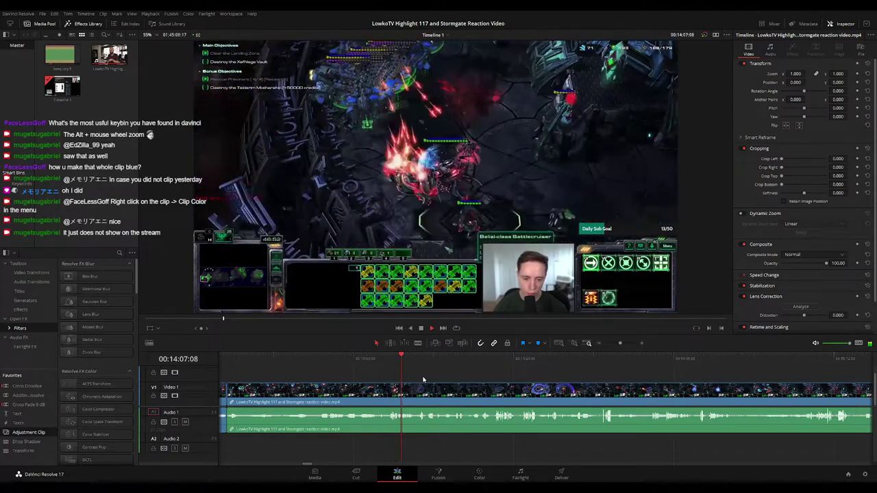
scroll(543, 379, up, 3)
scroll(428, 373, right, 3)
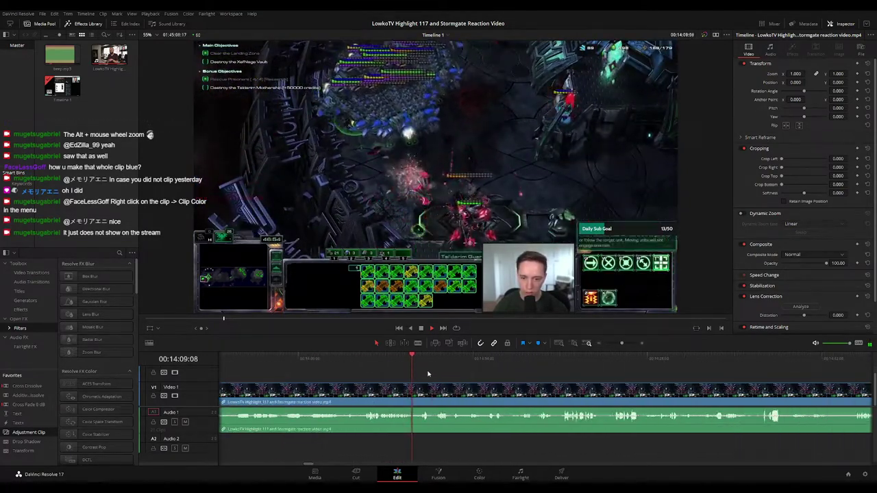
Cut the battle footage at 00:14:20:35 and about 00:14:20:52, and ripple delete the short pause between
scroll(443, 377, right, 2)
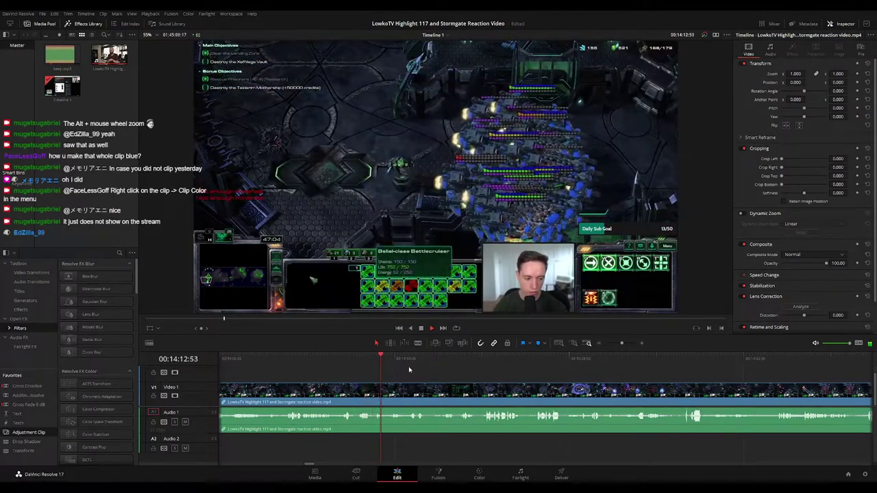
scroll(432, 370, right, 1)
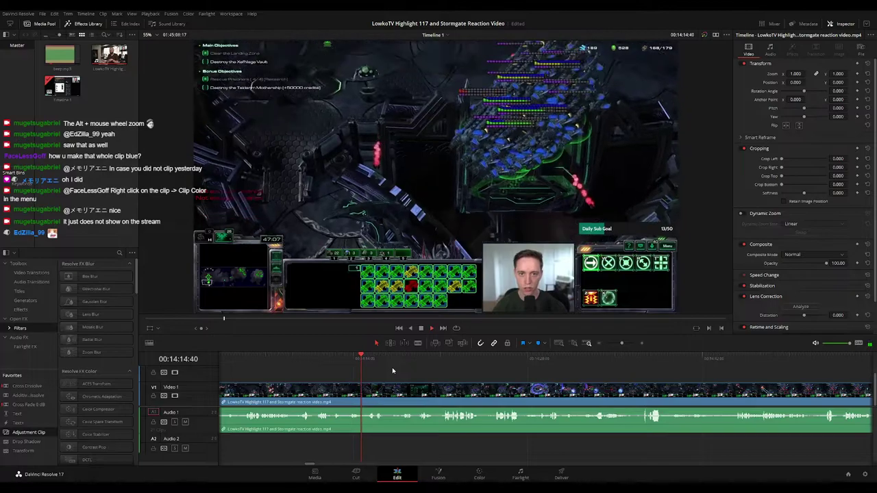
scroll(411, 373, right, 1)
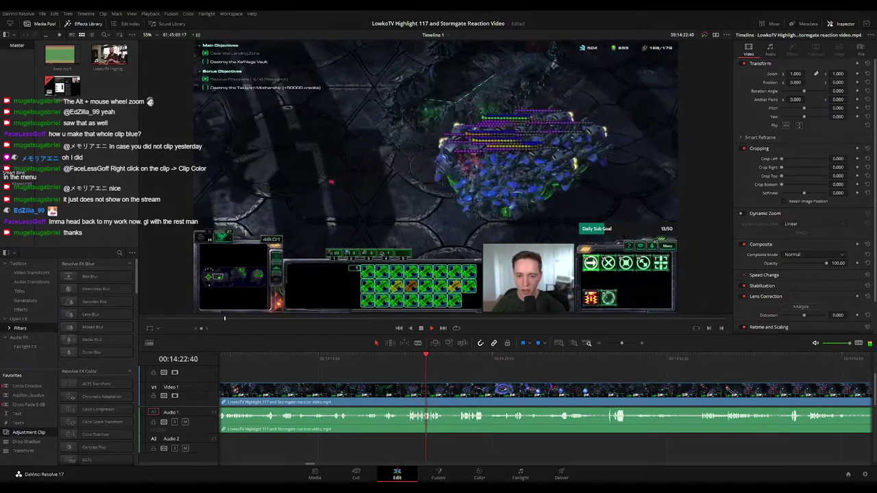
click(502, 358)
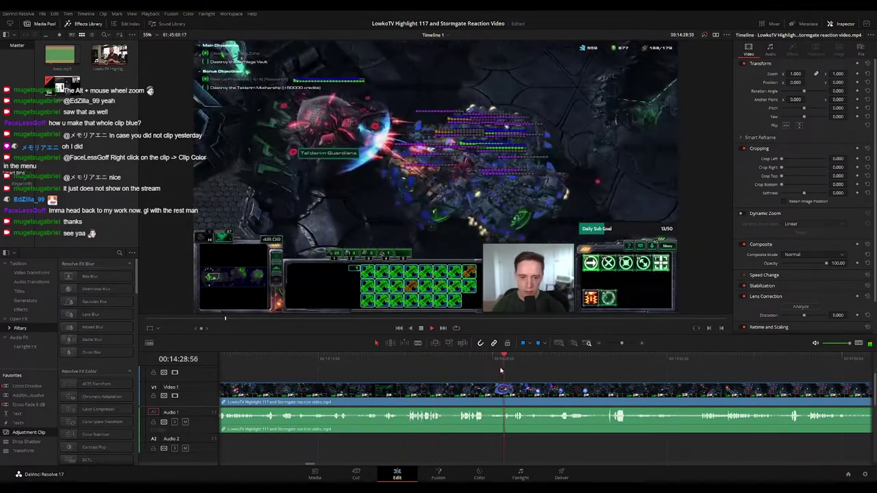
click(439, 364)
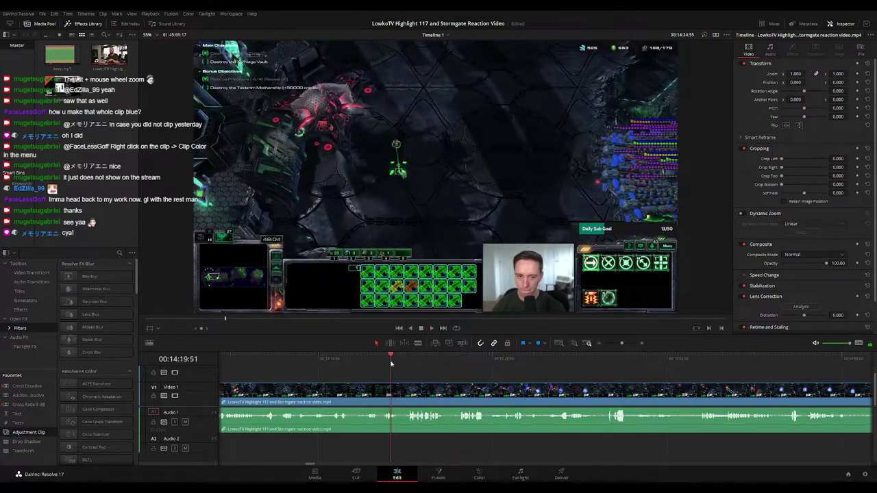
key(ctrl+b)
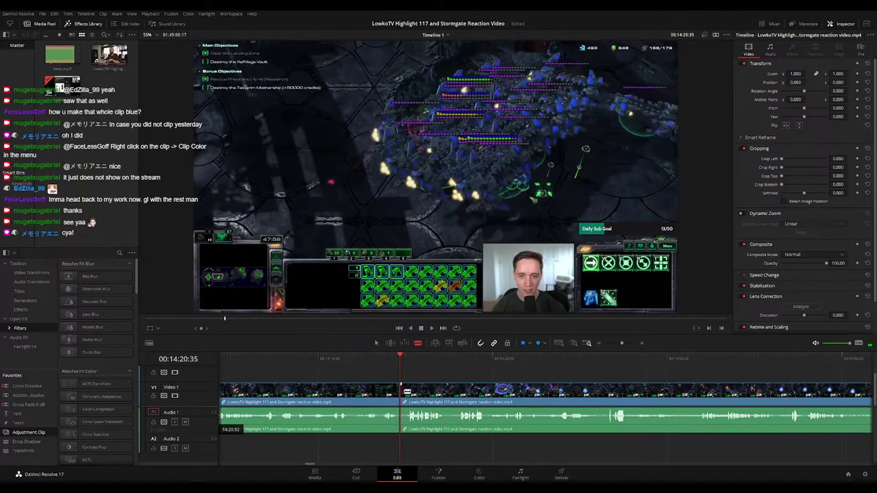
key(space)
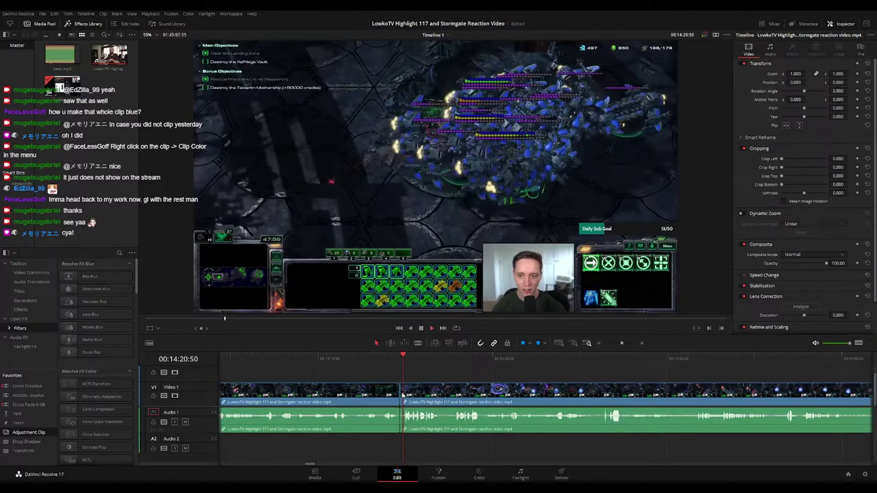
Colour the battle clip before the cut at 00:14:20:35 blue and clear the selection
click(369, 396)
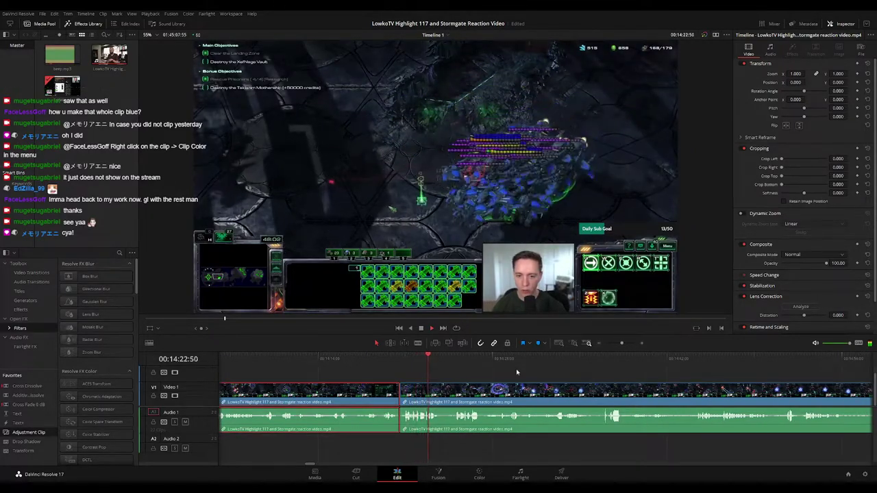
click(483, 370)
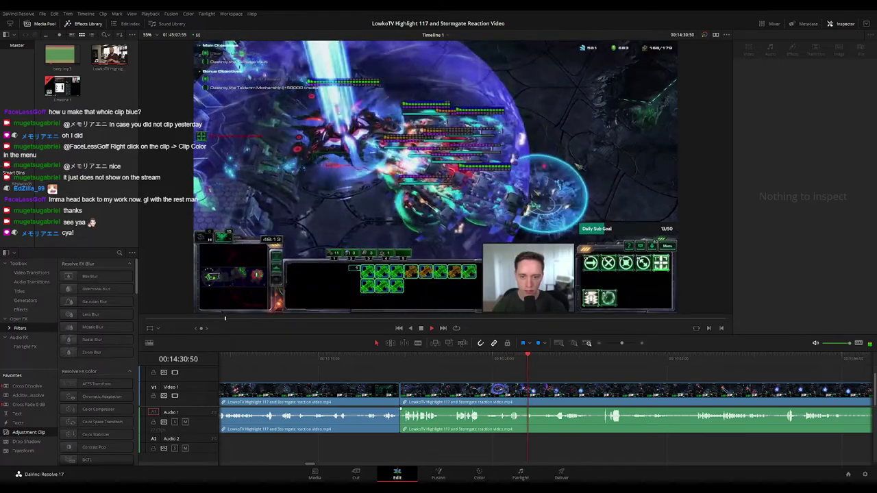
Play through the battle footage from about 00:14:30 to 00:15:00 and examine its audio waveform for pauses
drag(587, 377, 459, 362)
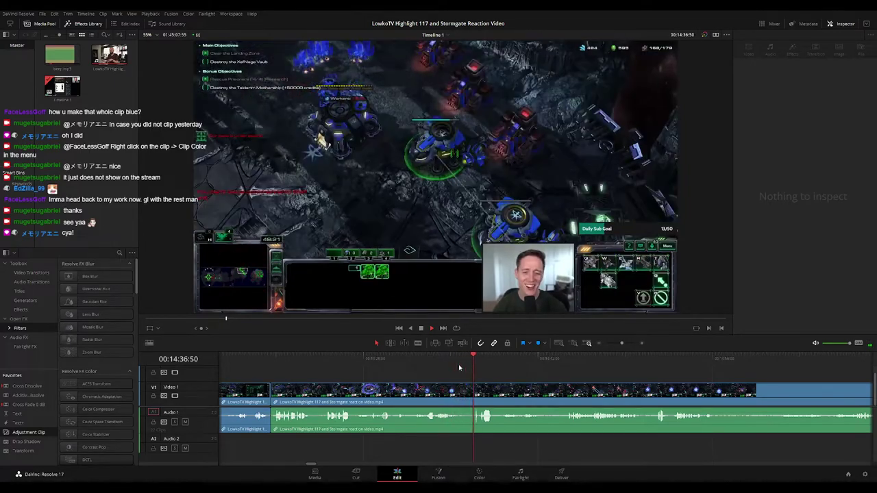
drag(515, 374, 429, 372)
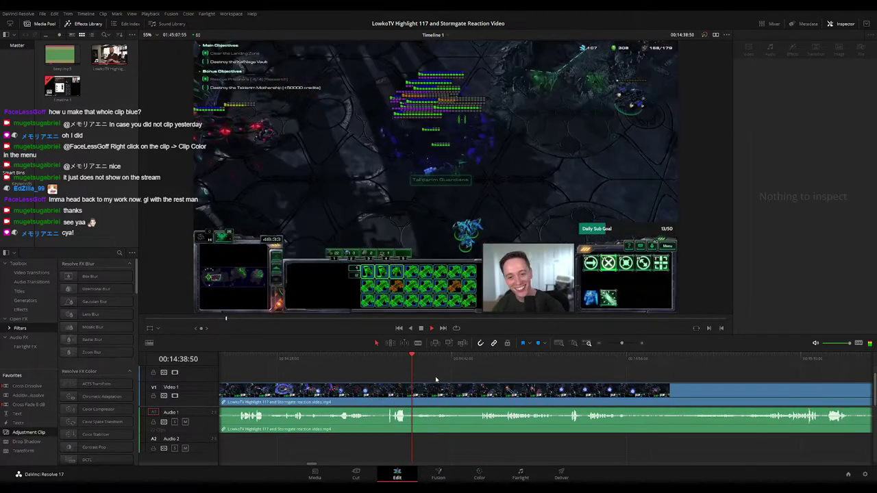
key(space)
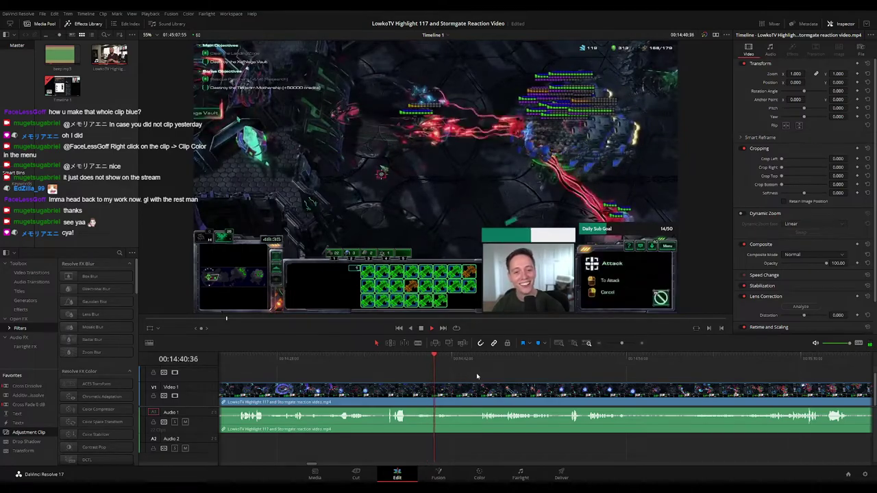
scroll(476, 373, right, 1)
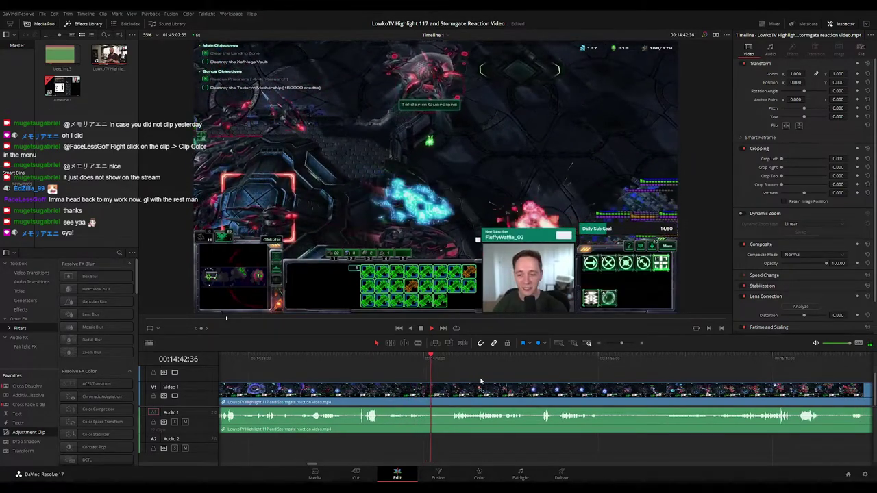
scroll(431, 381, right, 2)
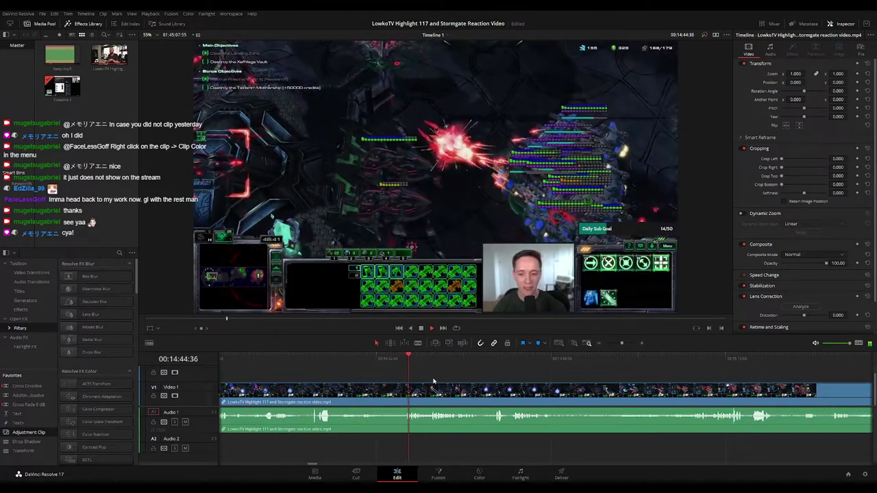
scroll(445, 374, right, 2)
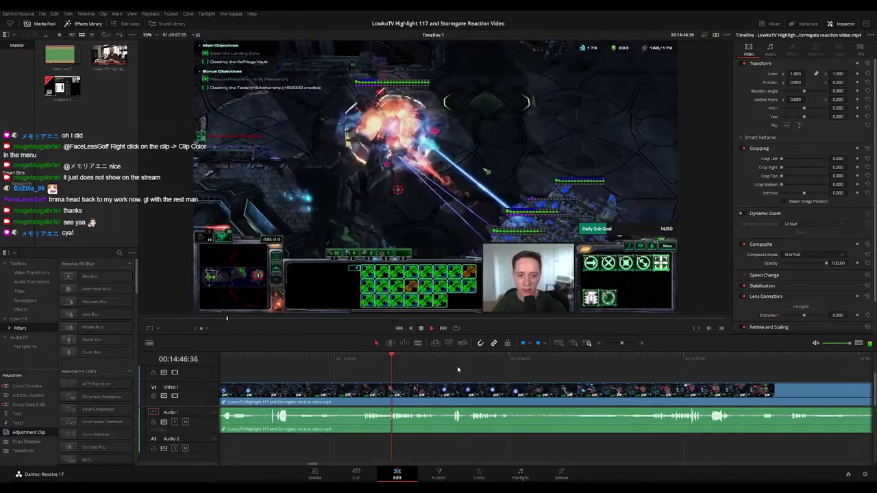
scroll(473, 371, right, 2)
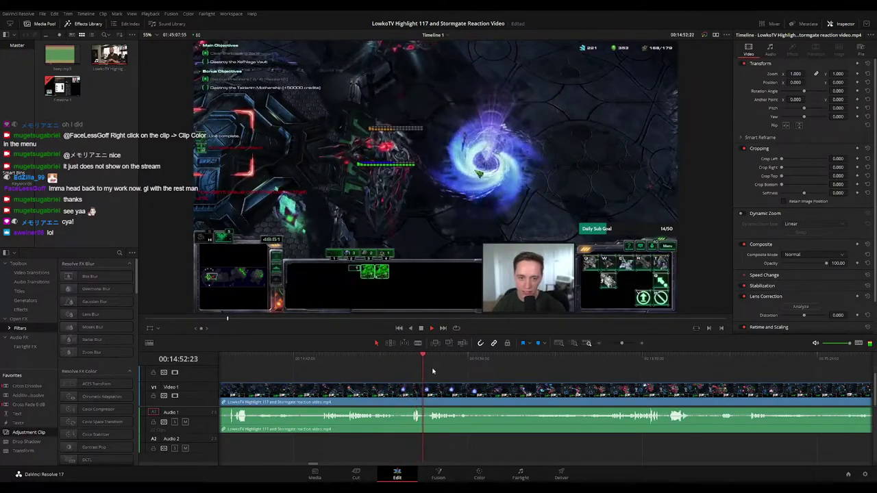
scroll(421, 372, right, 2)
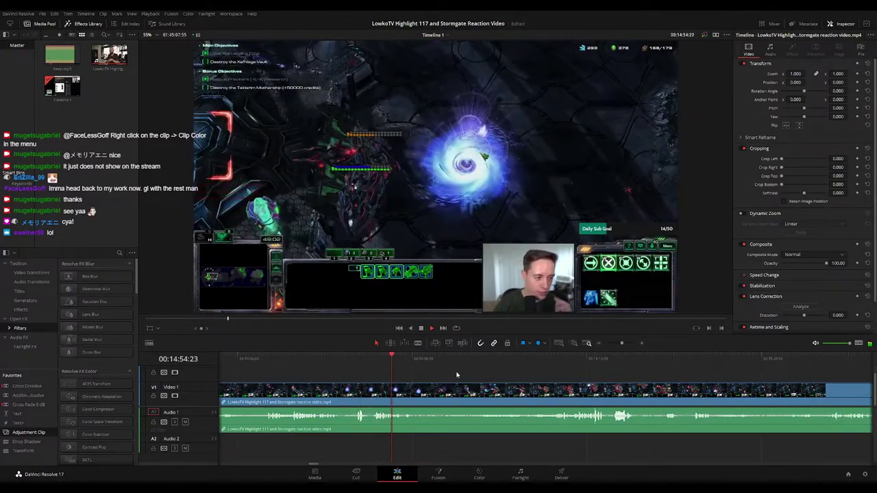
scroll(423, 370, right, 2)
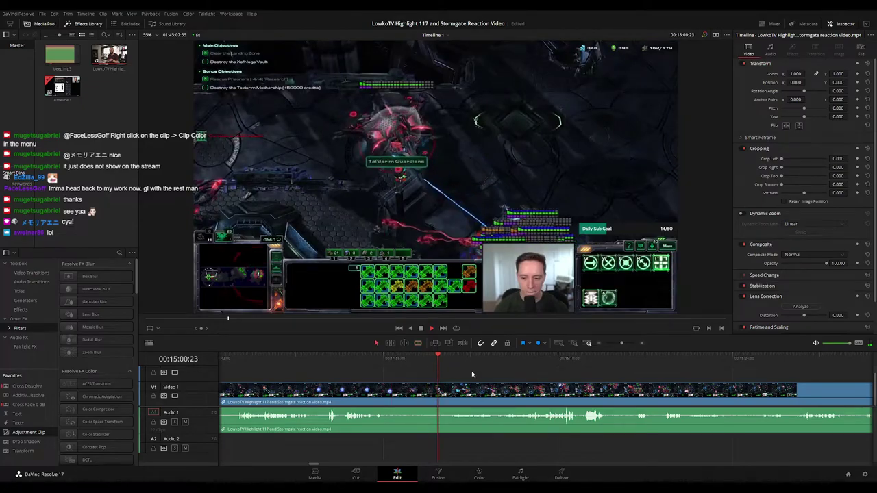
Skim the Xel'Naga Vault fight and the following cutscene from about 00:15:00 to 00:15:42, checking for pauses
click(457, 359)
drag(479, 360, 515, 357)
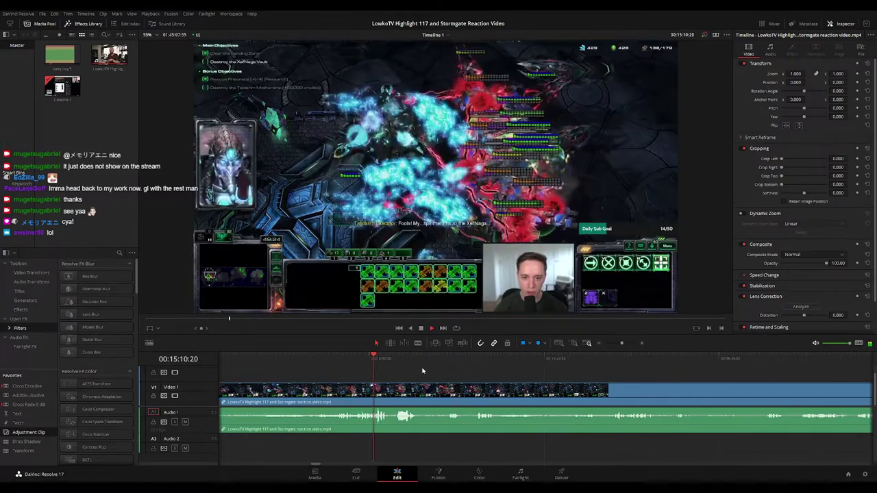
click(397, 360)
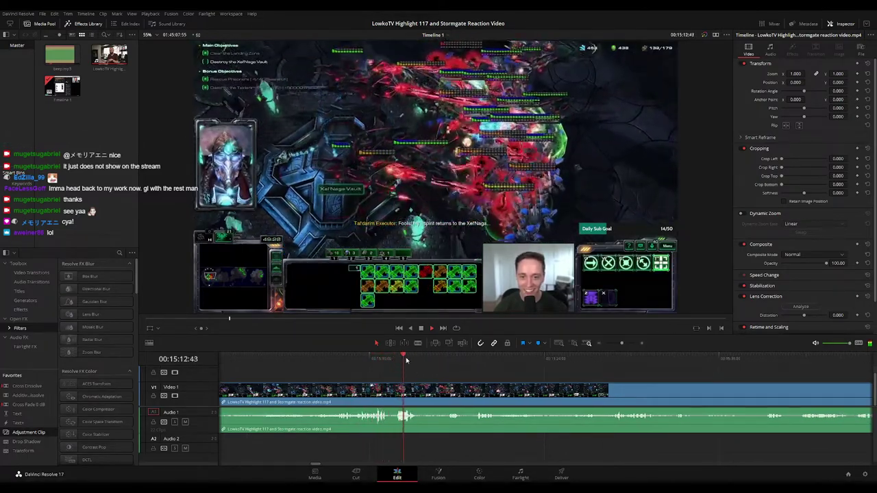
drag(430, 360, 471, 363)
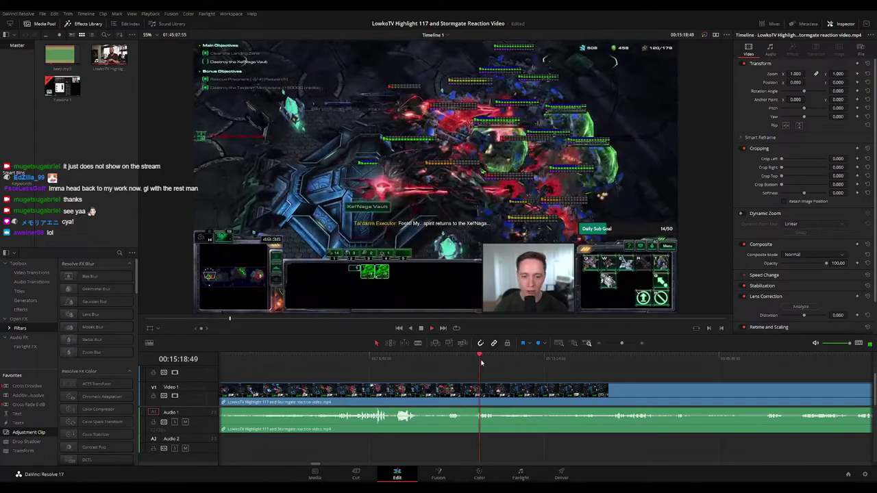
scroll(460, 378, right, 3)
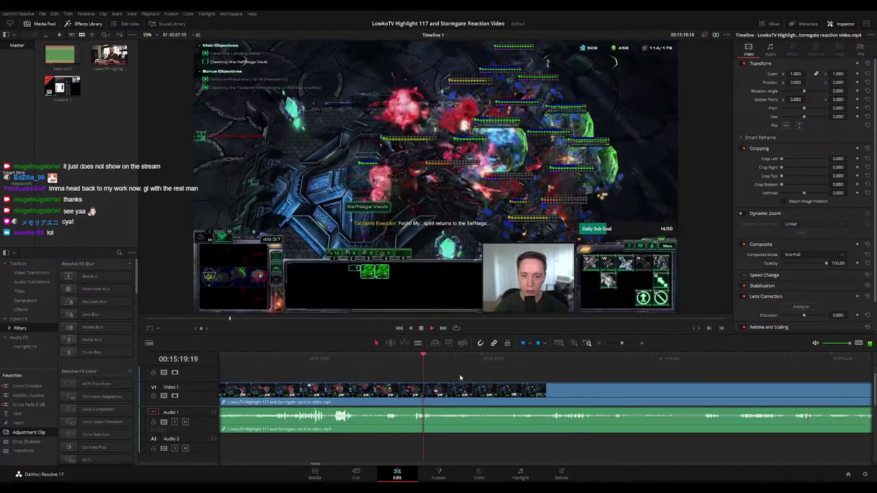
drag(422, 362, 492, 361)
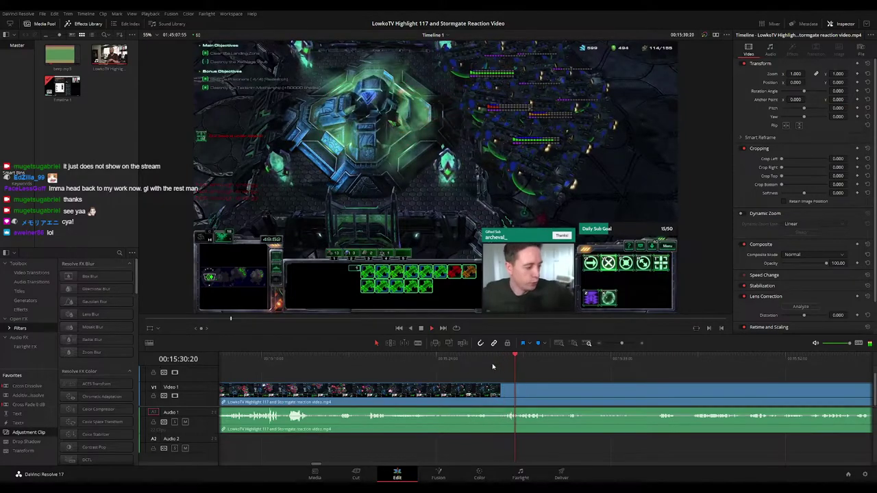
click(464, 362)
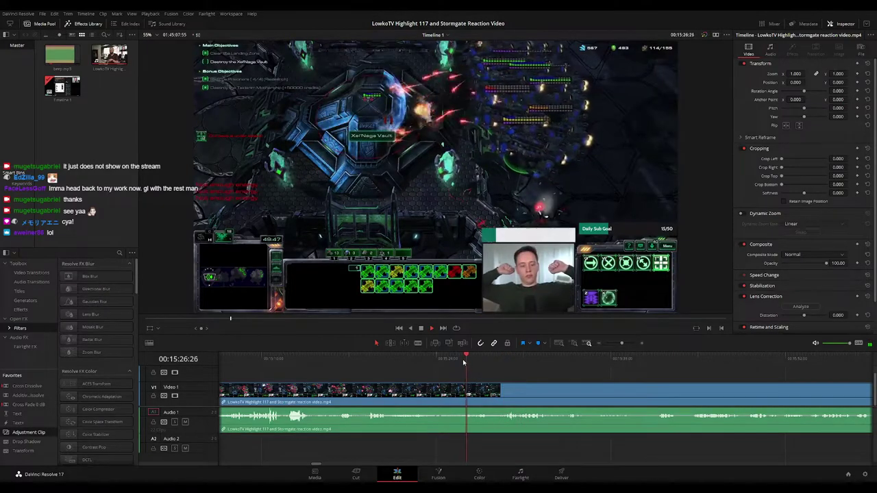
click(508, 361)
click(553, 363)
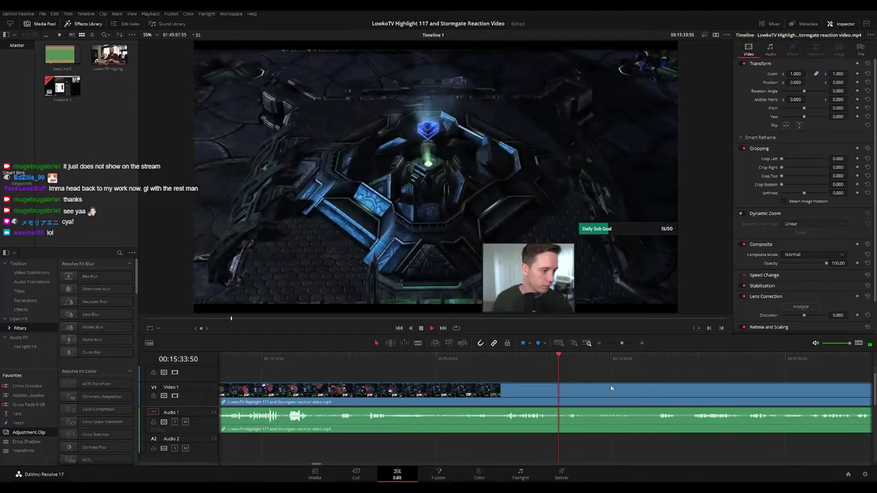
drag(610, 387, 459, 363)
key(space)
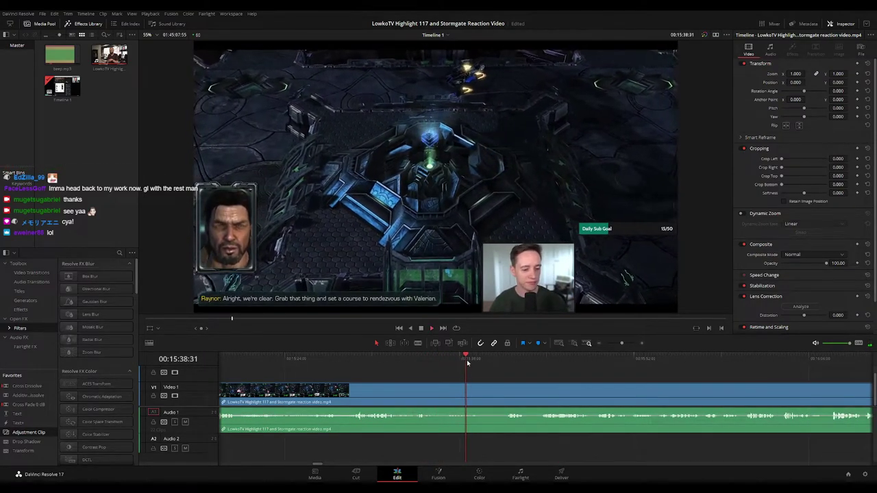
click(503, 360)
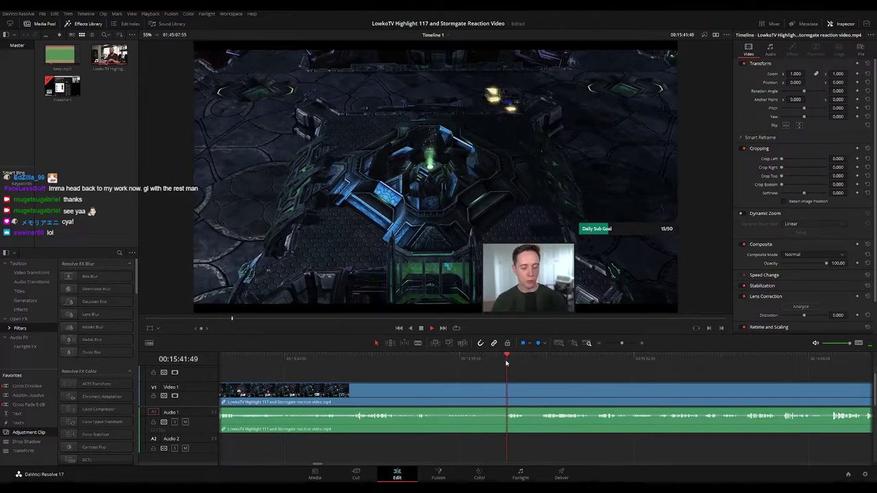
drag(552, 380, 448, 376)
key(a)
Place an adjustment clip on Video 2 above the Victory screen footage, starting at 00:15:44:36
click(396, 362)
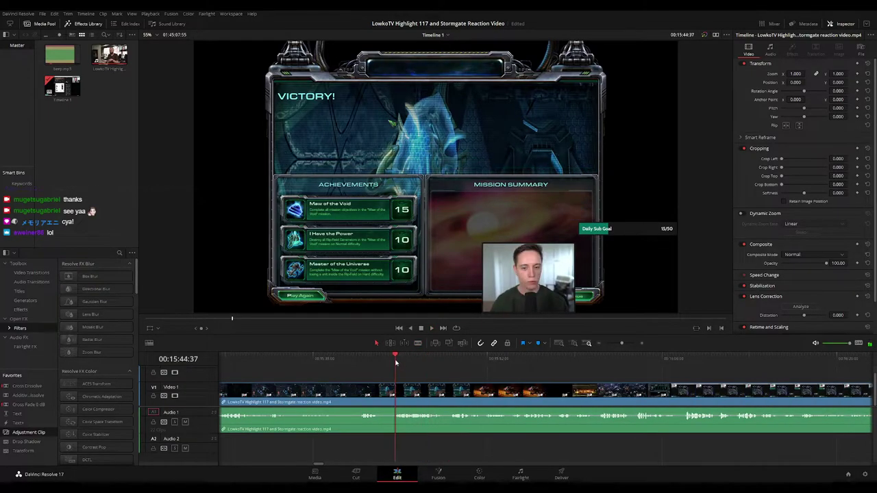
key(space)
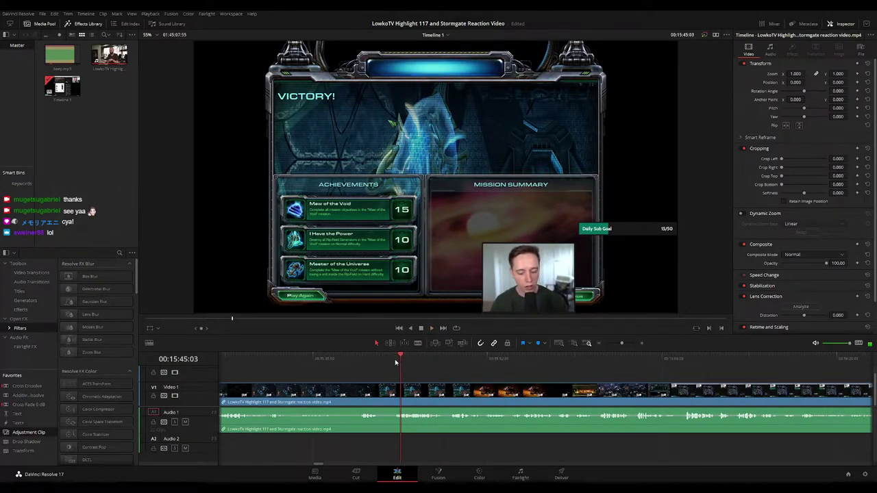
click(395, 362)
scroll(417, 384, up, 3)
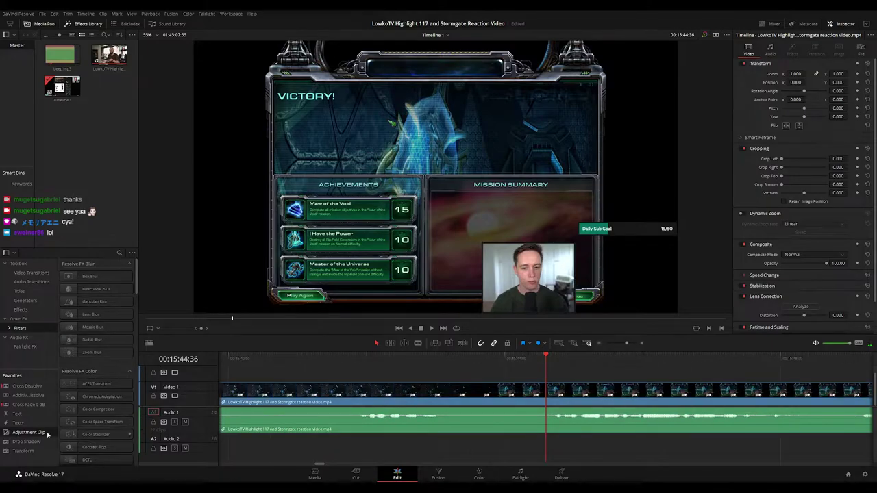
drag(46, 433, 558, 379)
Add zoom and position keyframes at the adjustment clip's start and expand its Transform keyframe rows in the timeline
scroll(589, 385, down, 8)
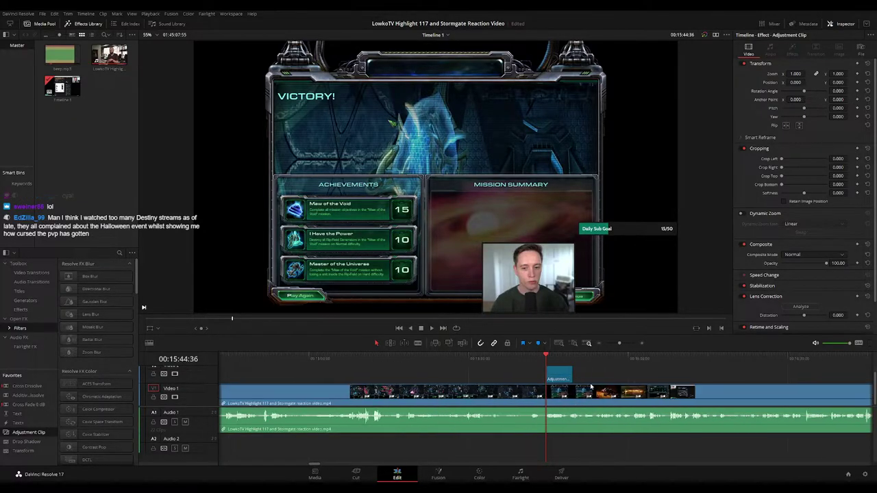
scroll(585, 379, up, 4)
scroll(467, 387, right, 3)
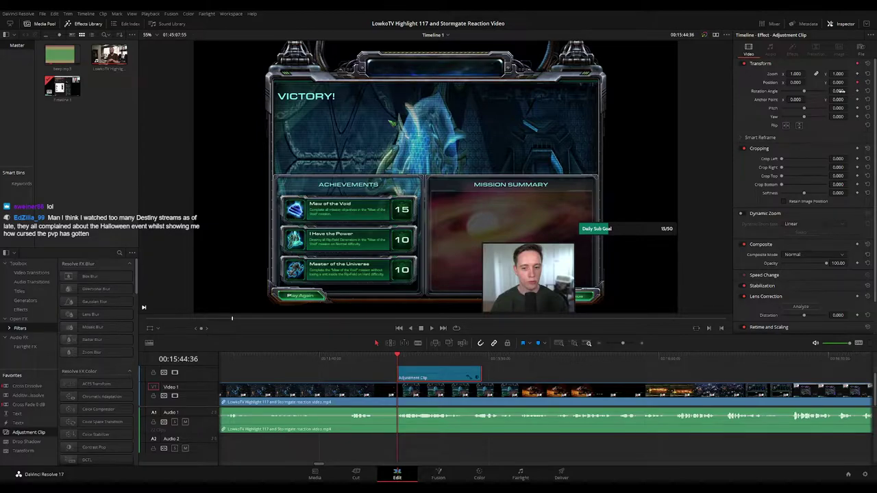
click(476, 377)
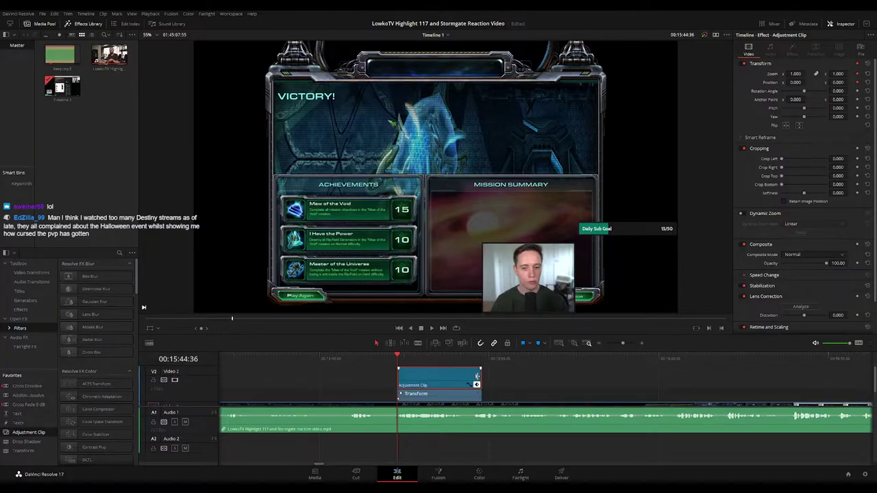
click(478, 394)
scroll(500, 377, down, 1)
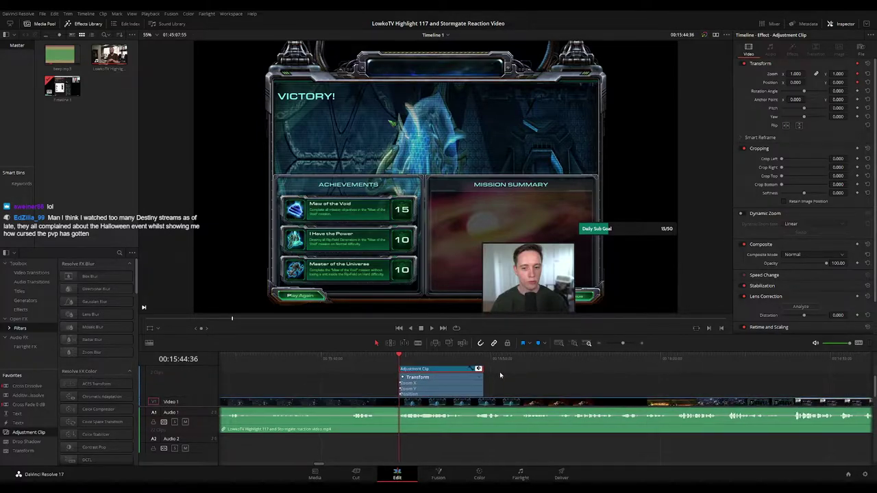
scroll(500, 377, up, 1)
At 00:15:44:50, keyframe the adjustment clip's zoom to 1.690 and its position to X -526, Y 494
key(Right)
key(Right)
key(Right)
key(Right)
key(Right)
key(Right)
key(Right)
key(Right)
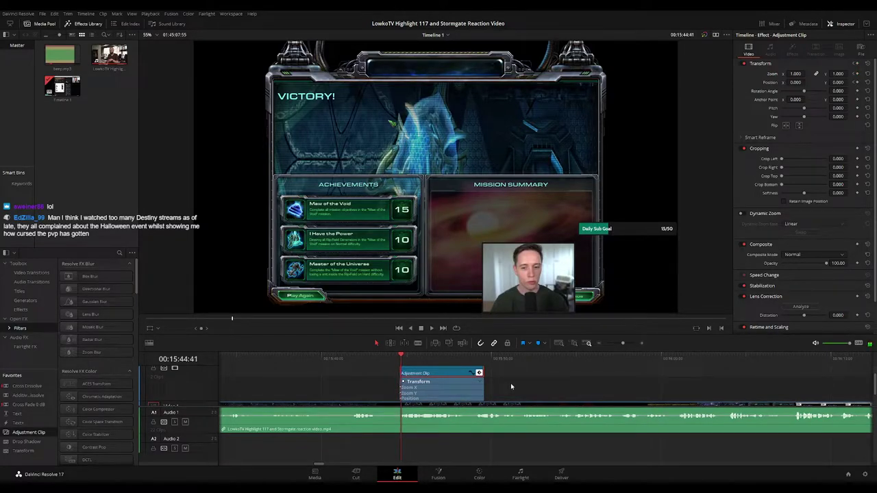
key(Right)
key(Right)
key(Right)
key(Right)
key(Right)
key(Right)
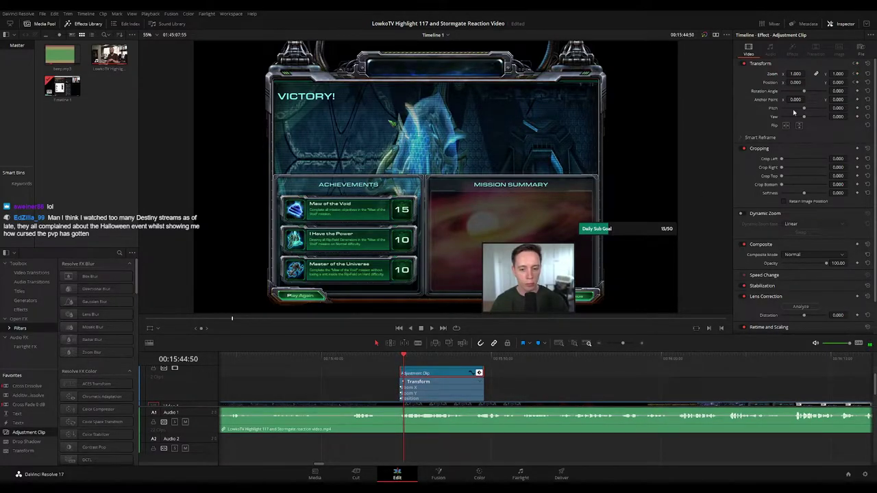
drag(793, 74, 849, 82)
Preview the zoom-in and shift the adjustment clip on the timeline so that it starts at 00:15:44:51
key(space)
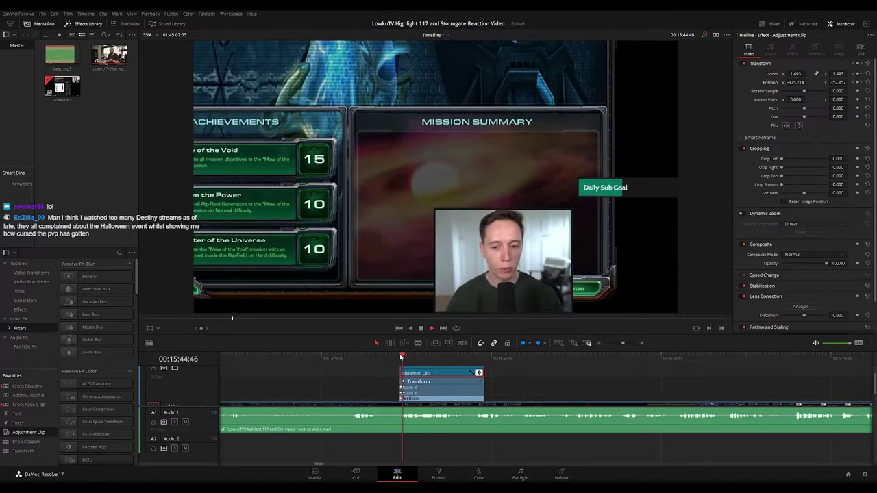
click(402, 358)
key(space)
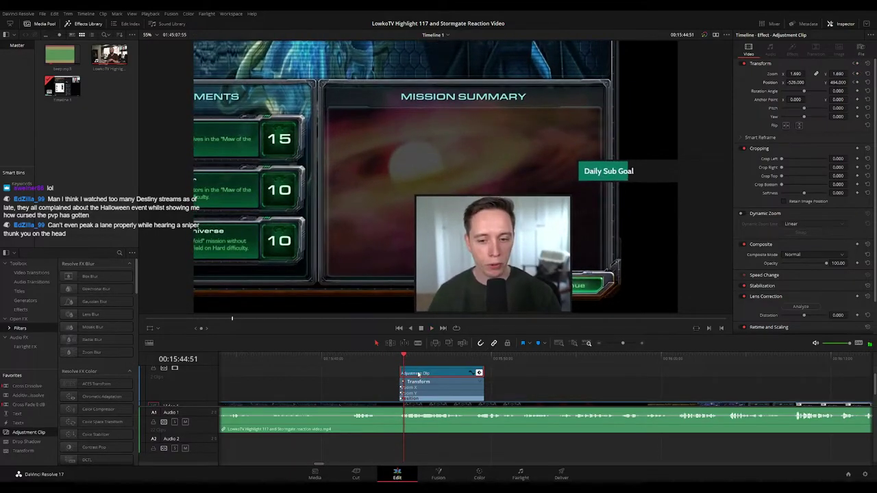
drag(422, 373, 426, 373)
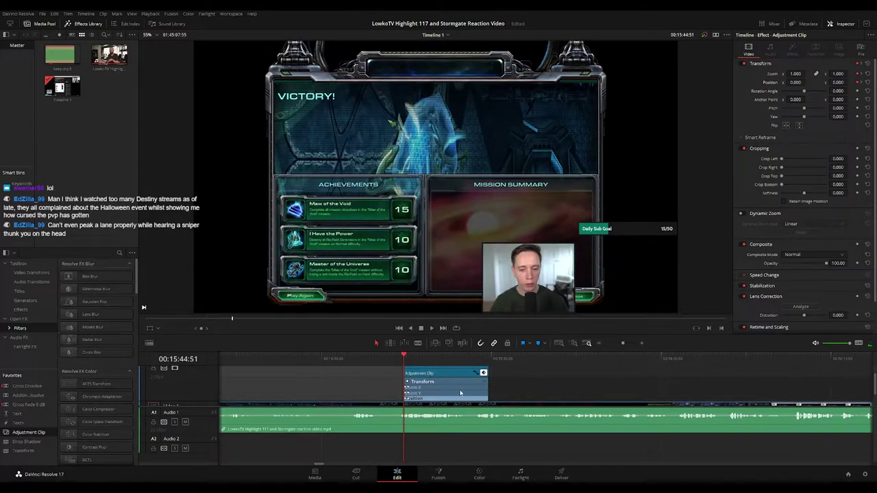
Shorten the zoom-in by moving the ending zoom and position keyframes closer to the adjustment clip's start, and play it back
scroll(368, 383, up, 3)
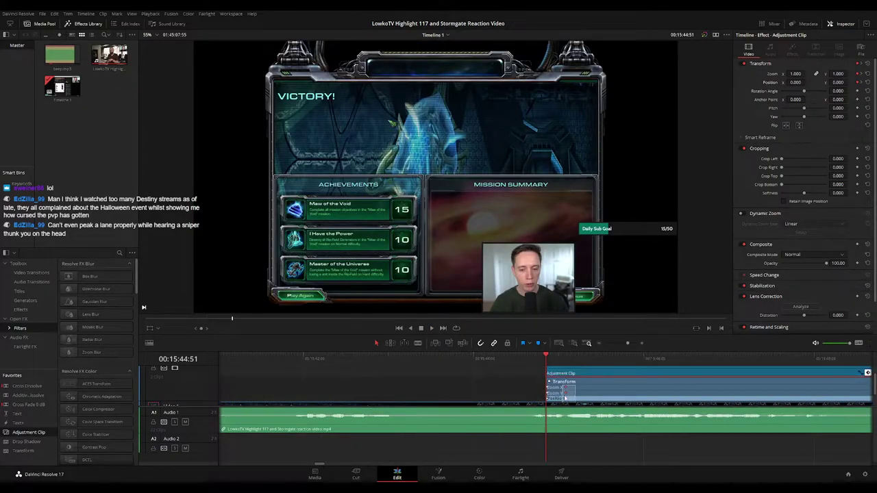
drag(564, 397, 563, 400)
drag(566, 393, 559, 393)
key(space)
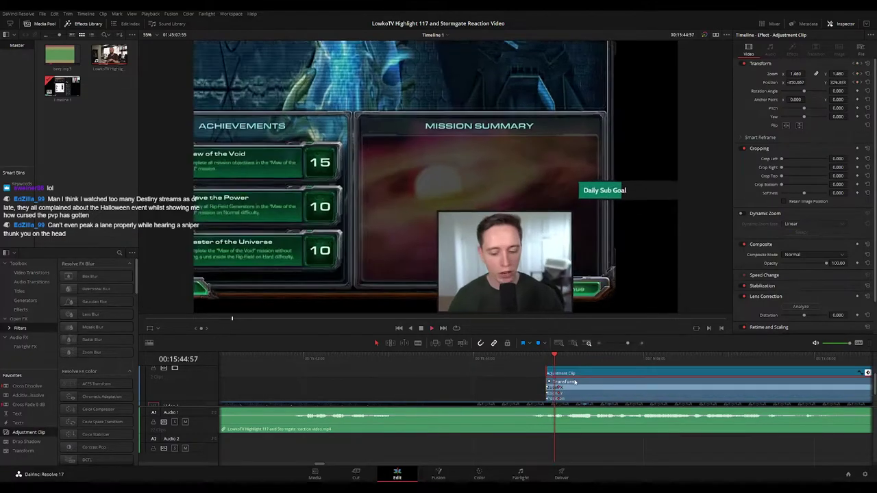
key(space)
click(521, 359)
key(space)
click(506, 383)
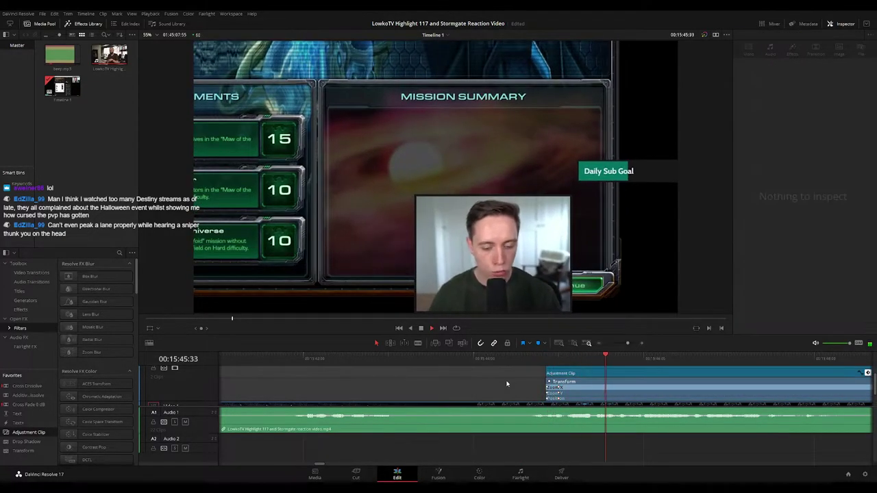
Extend the adjustment clip's end to where the Victory screen footage ends and play on from there
key(ctrl+minus)
click(727, 373)
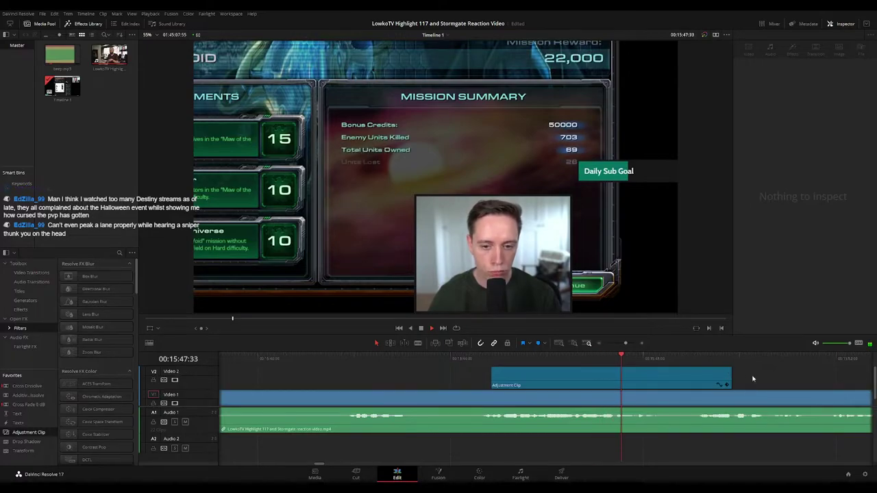
key(ctrl+minus)
key(ctrl+equal)
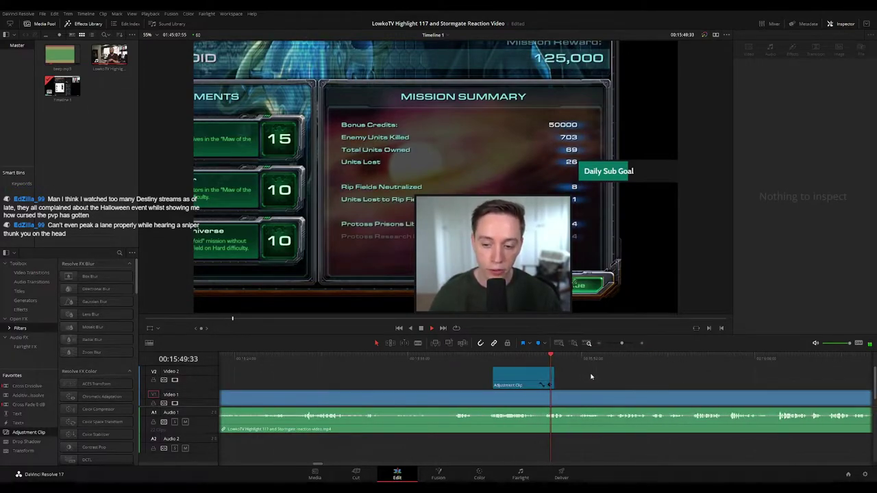
drag(591, 375, 501, 374)
key(space)
key(space)
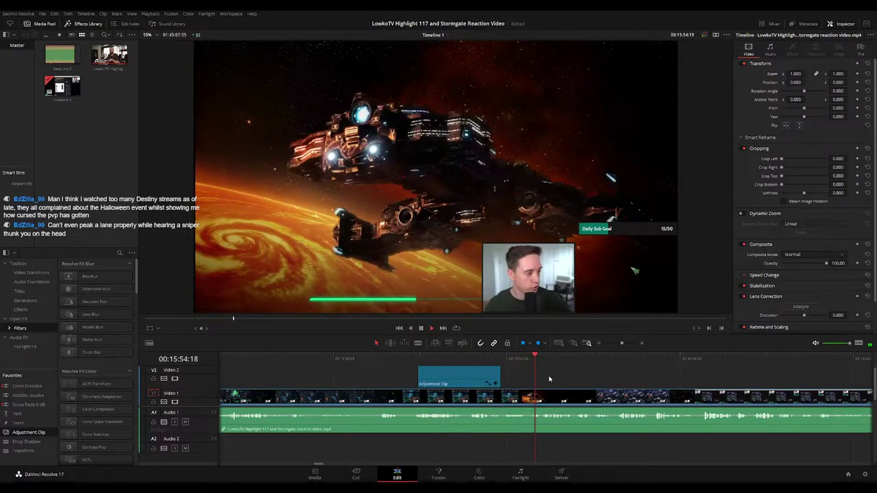
Play through the Hyperion and tech purchase footage from about 00:15:54 to 00:16:07 and examine its waveform for pauses
scroll(544, 377, right, 2)
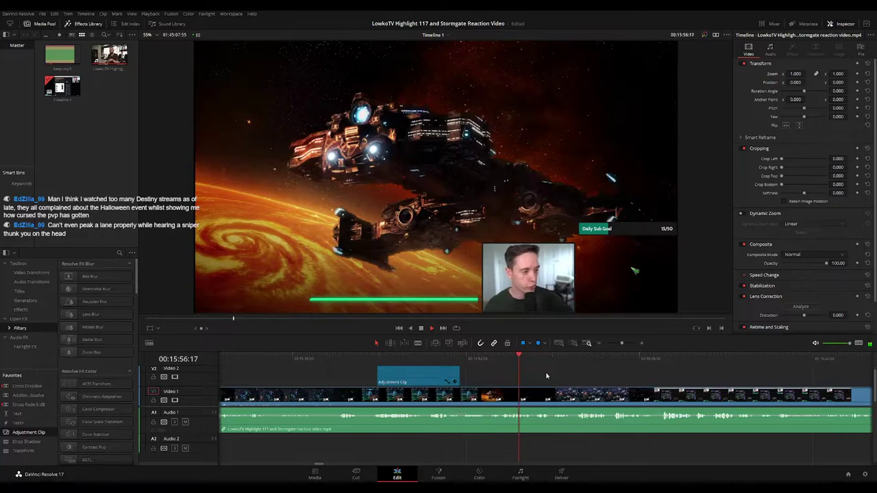
scroll(496, 373, right, 3)
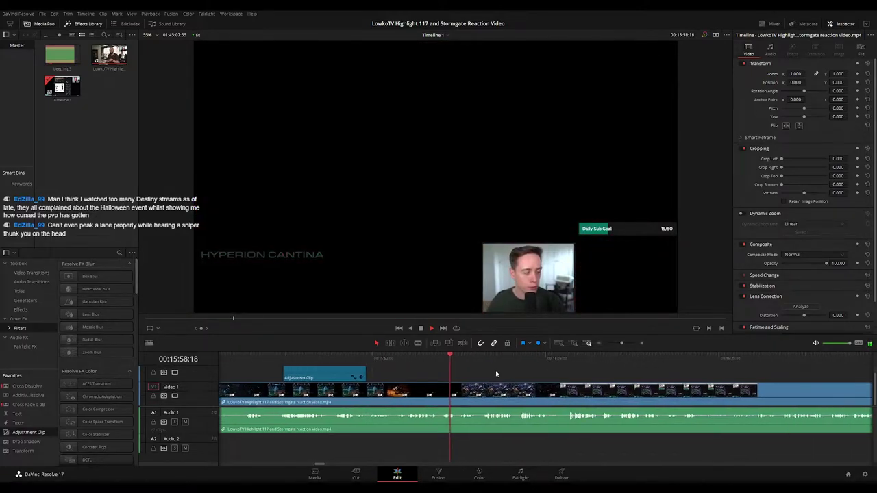
scroll(497, 373, right, 3)
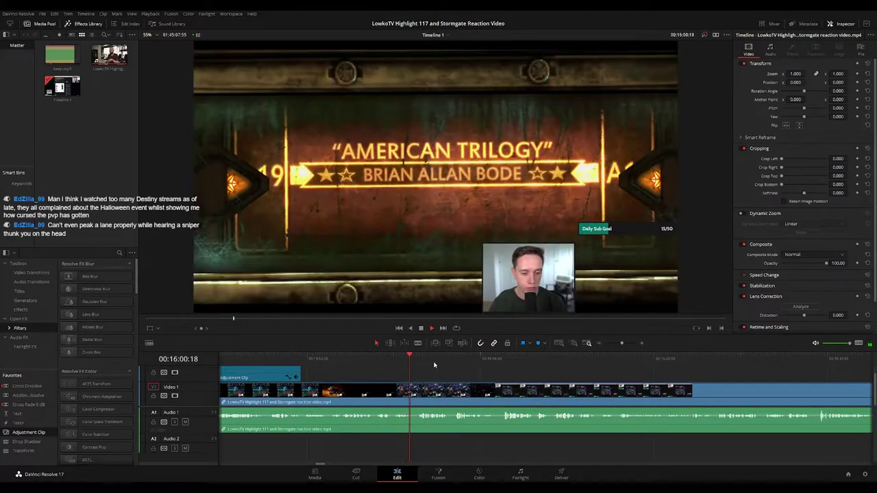
scroll(449, 380, up, 3)
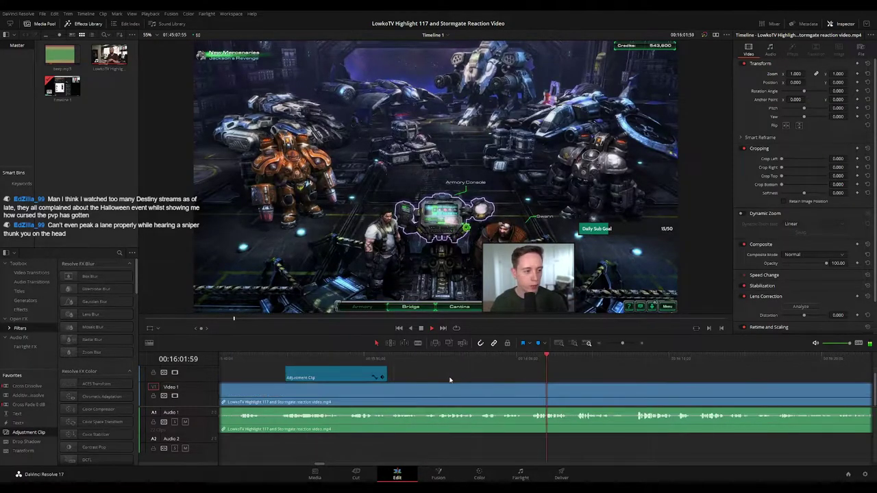
scroll(548, 375, right, 3)
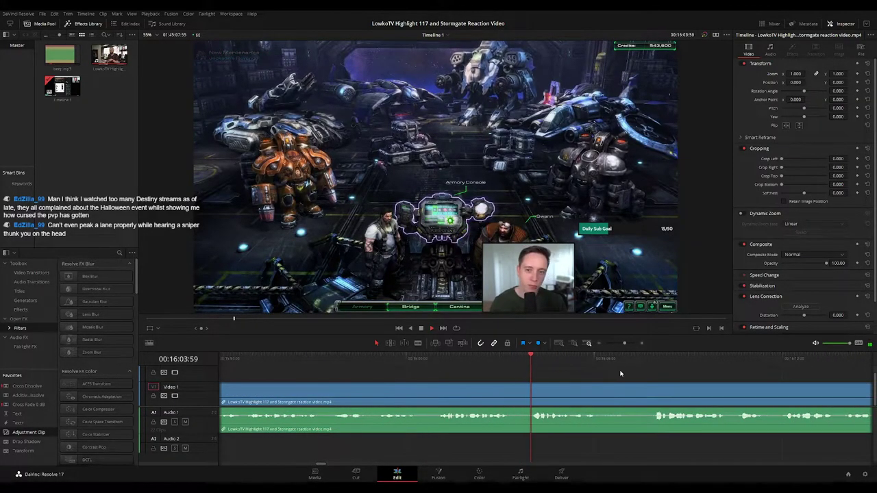
scroll(479, 360, right, 6)
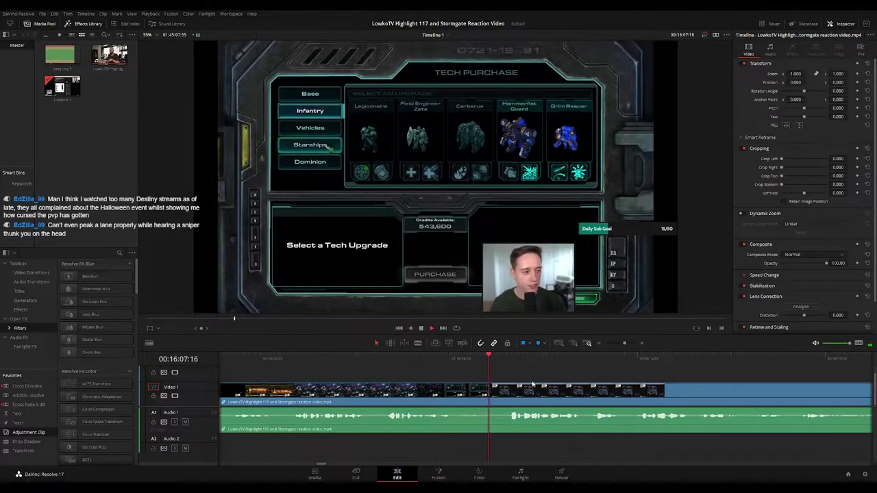
scroll(503, 383, right, 3)
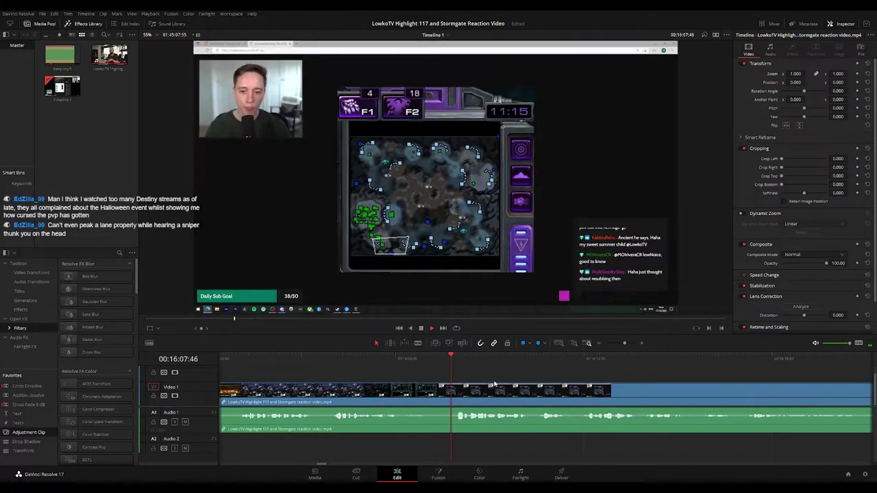
Cut out the short pause starting at 00:16:07:19, where the tech purchase screen switches to the minimap footage, and close the gap
click(407, 359)
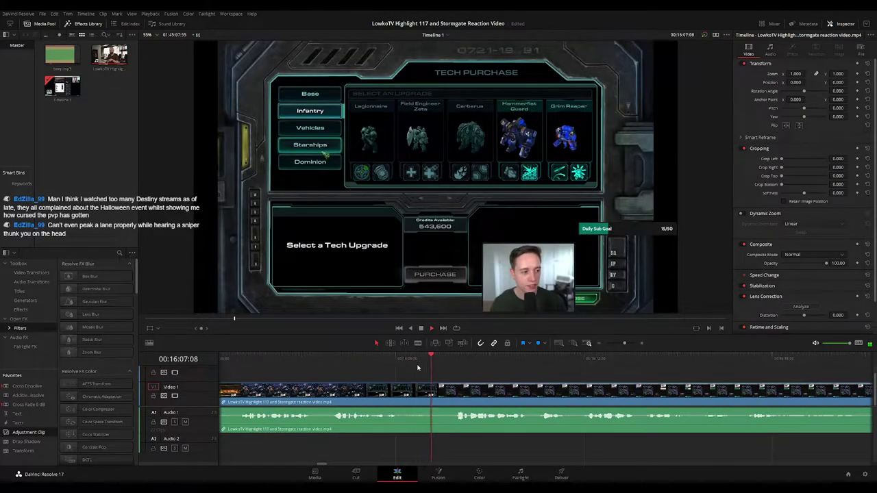
key(Right)
key(Right)
key(Right)
key(Right)
key(Right)
click(436, 391)
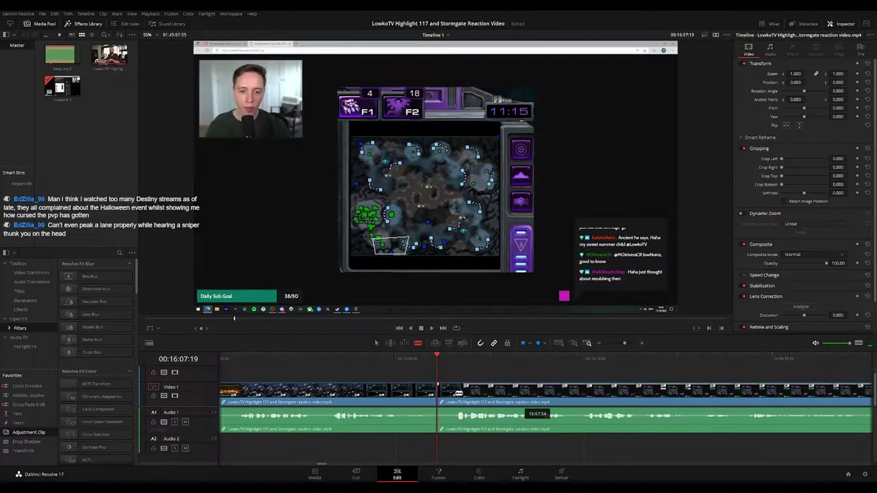
click(455, 390)
key(a)
click(451, 395)
key(Delete)
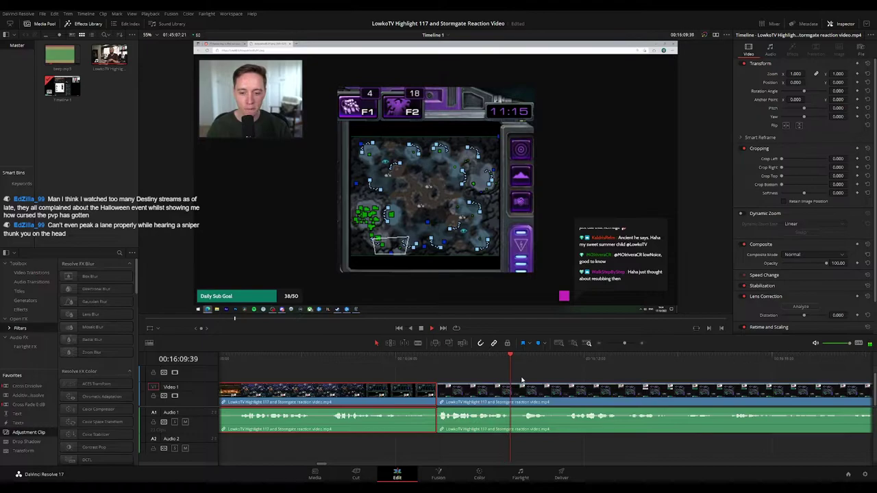
Cut out the short pause at about 00:16:24, between the minimap and Reddit footage, and colour-mark the finished clip before it green
click(552, 376)
drag(622, 344, 492, 369)
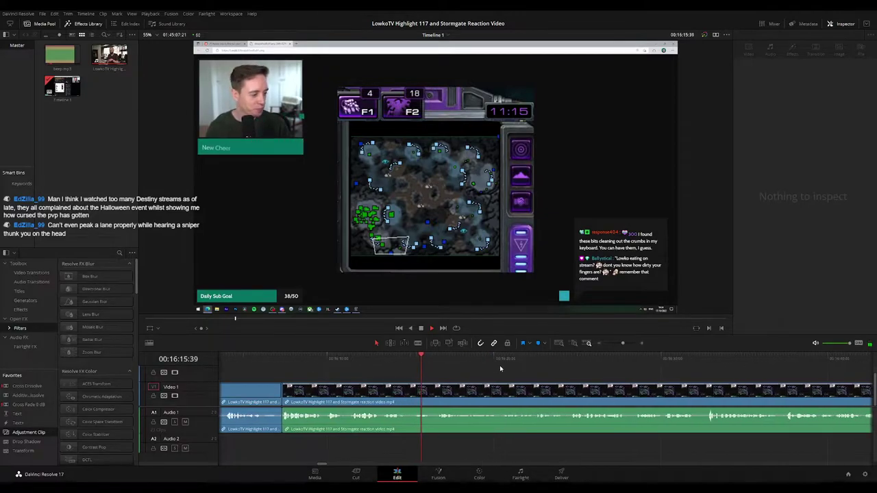
scroll(534, 375, right, 3)
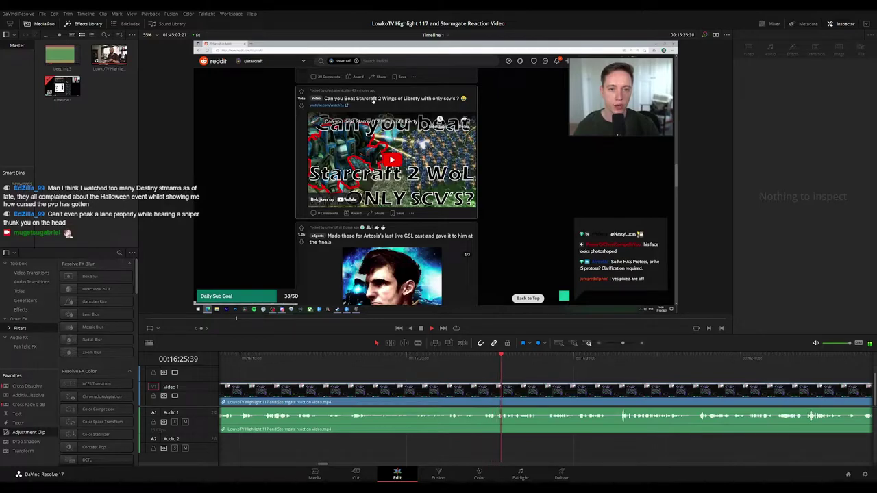
scroll(583, 374, right, 5)
click(317, 356)
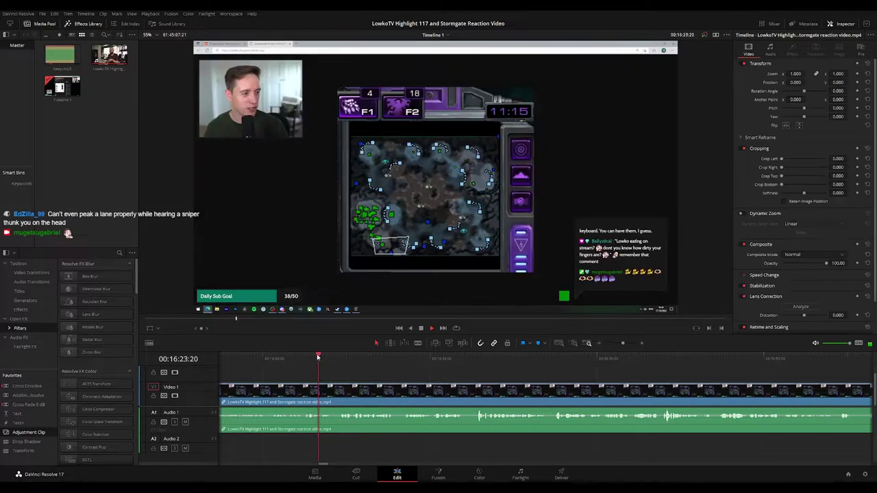
key(space)
key(ctrl+b)
drag(333, 392, 337, 391)
key(space)
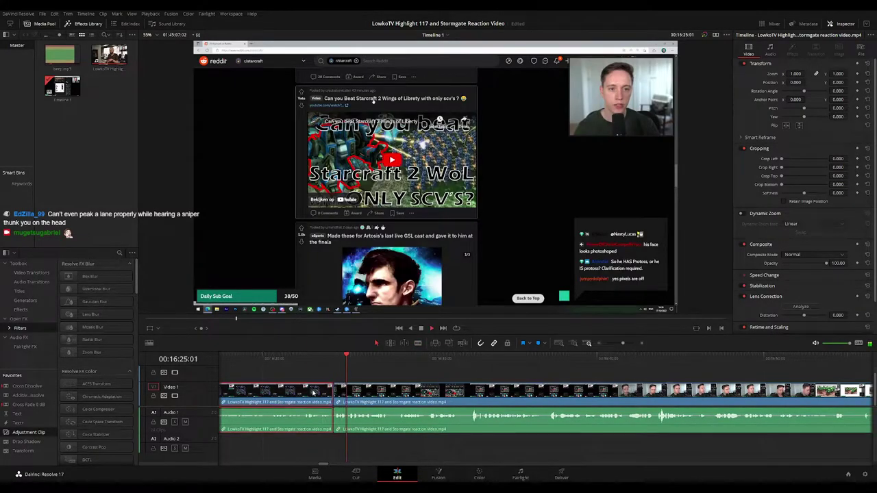
click(476, 370)
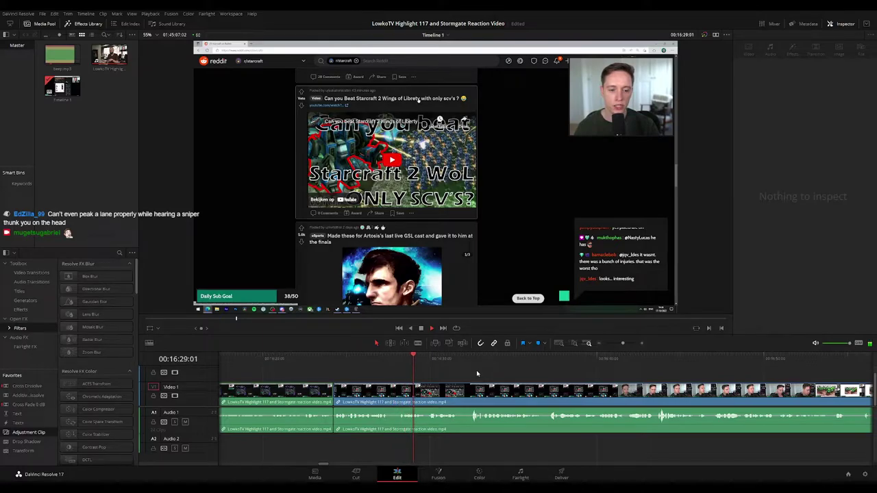
Play through the Reddit and webcam close-up footage from about 00:16:29 to 00:16:55, checking for pauses
scroll(477, 368, right, 1)
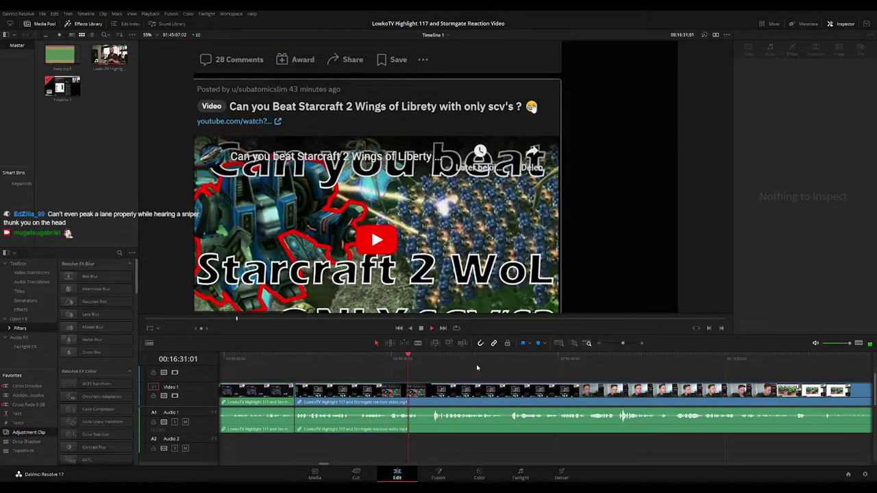
scroll(480, 369, right, 1)
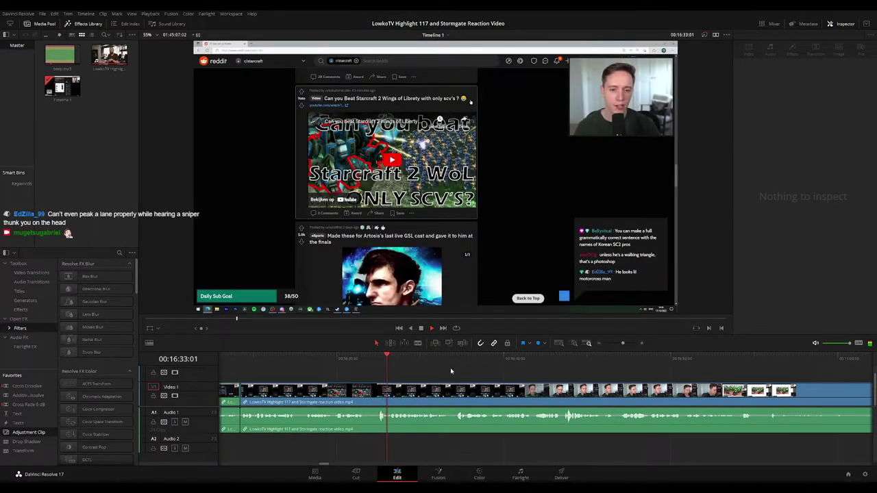
scroll(484, 378, right, 1)
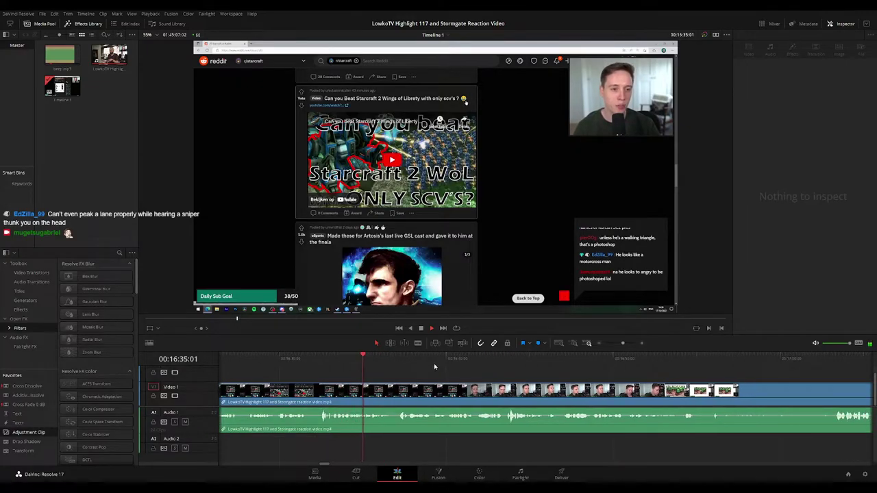
scroll(439, 371, right, 1)
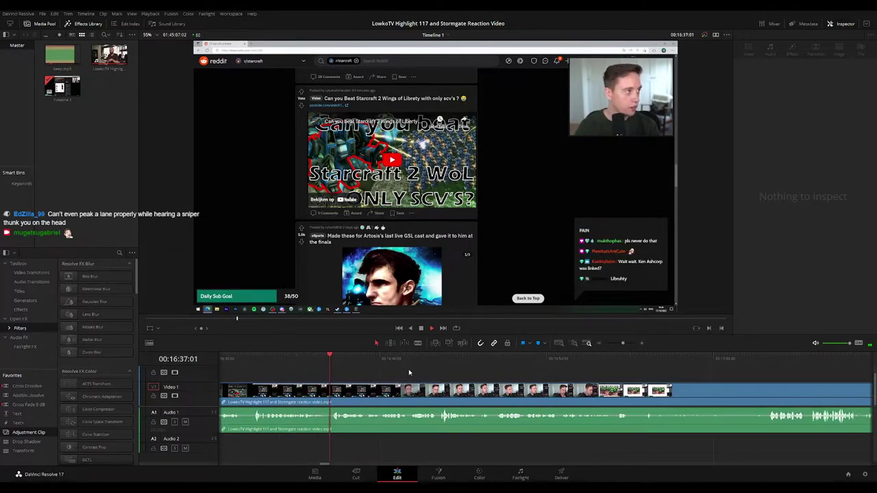
scroll(418, 368, right, 1)
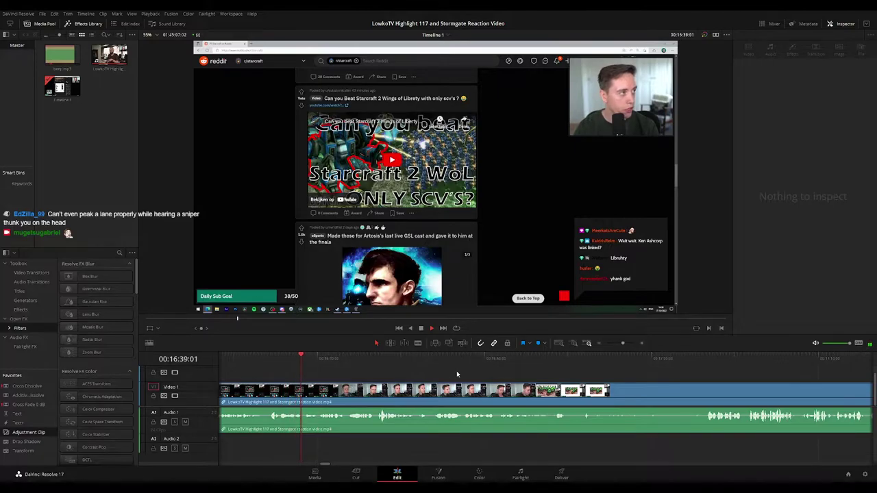
scroll(402, 368, right, 1)
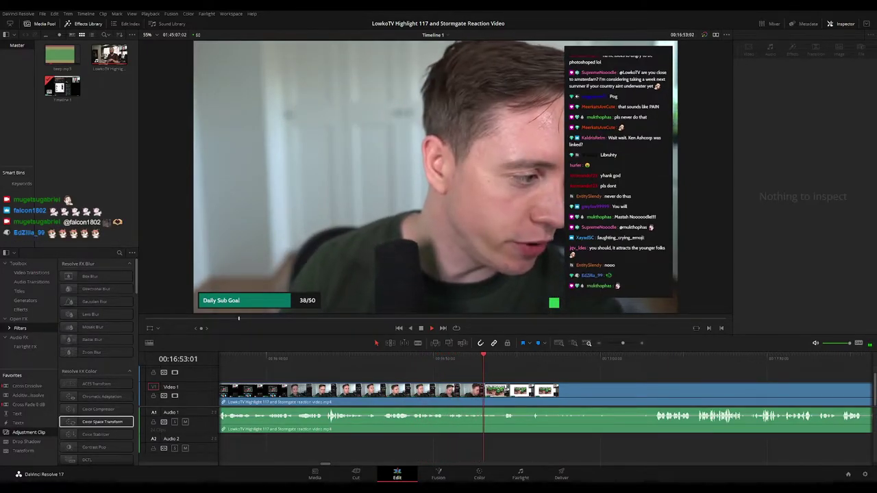
scroll(528, 381, right, 2)
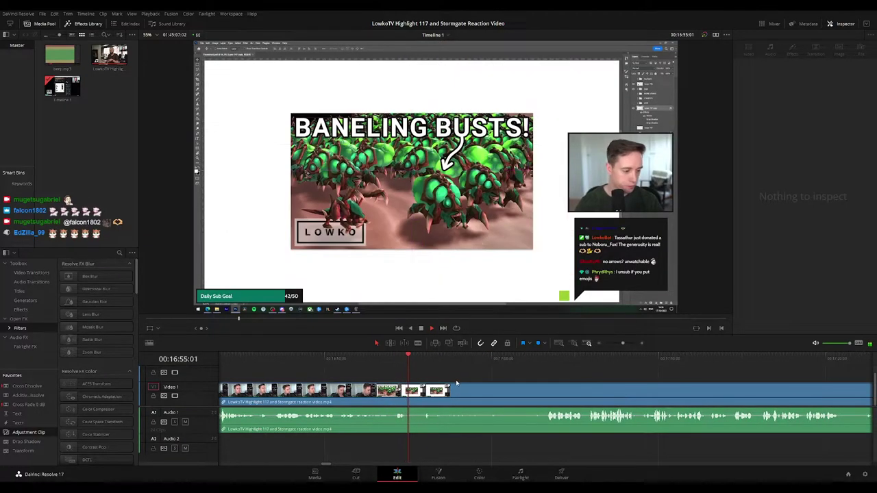
Cut out the short pause starting at 00:16:53:57, between the webcam close-up and the Baneling Busts thumbnail footage, and close the gap
key(space)
drag(396, 363, 392, 359)
scroll(578, 411, up, 3)
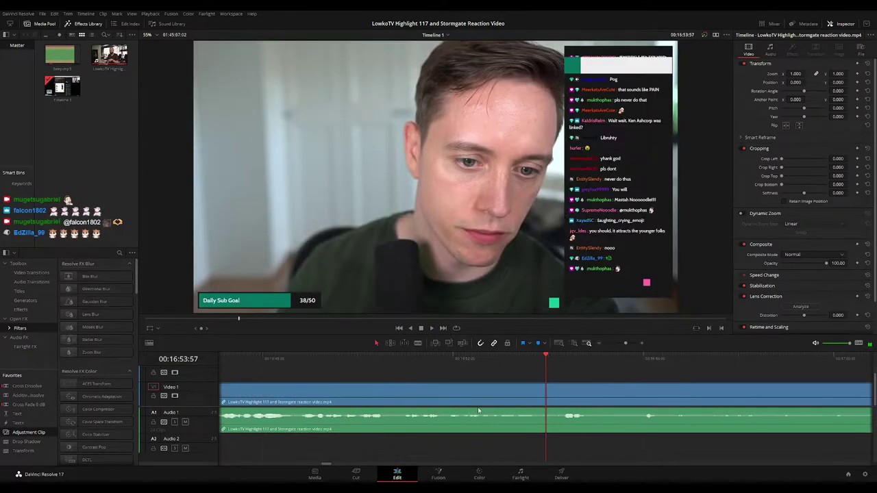
key(ctrl+b)
key(b)
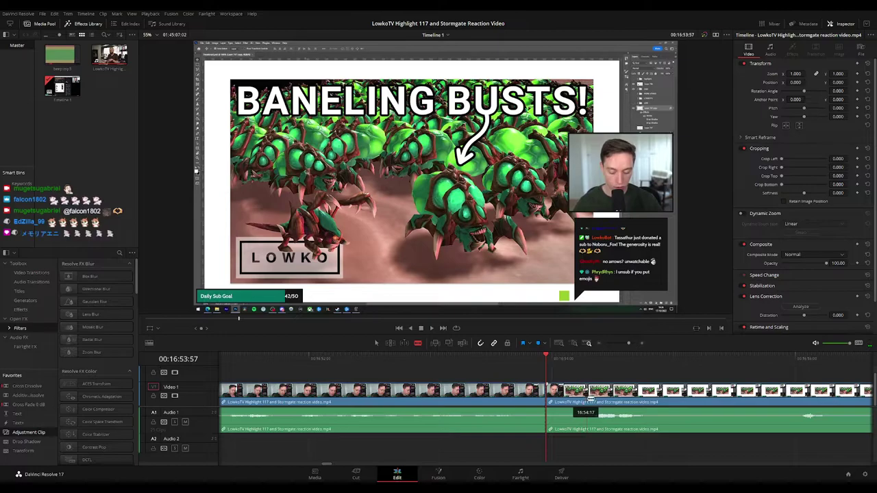
key(space)
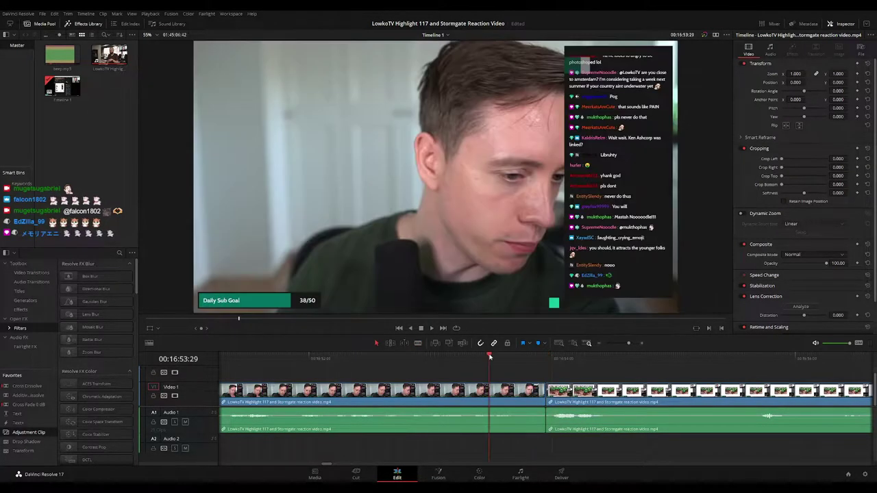
Colour-mark the finished clip before the Baneling Busts thumbnail footage green and clear the selection
scroll(510, 382, down, 3)
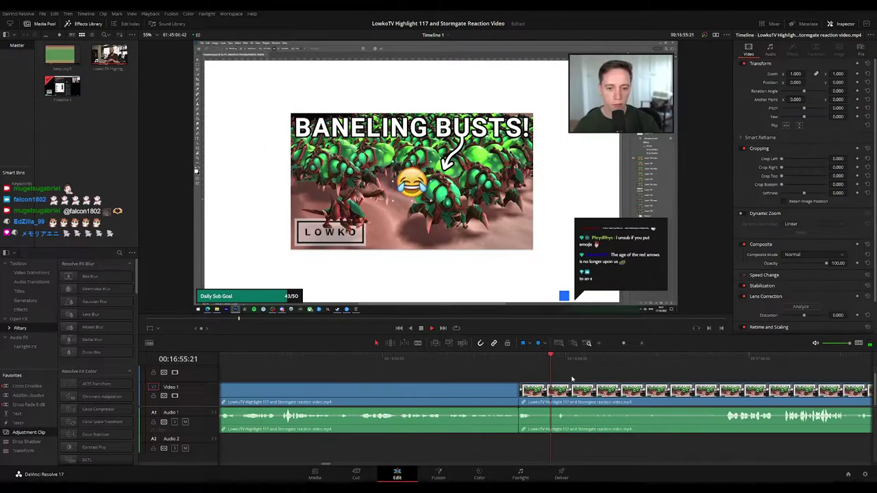
click(494, 383)
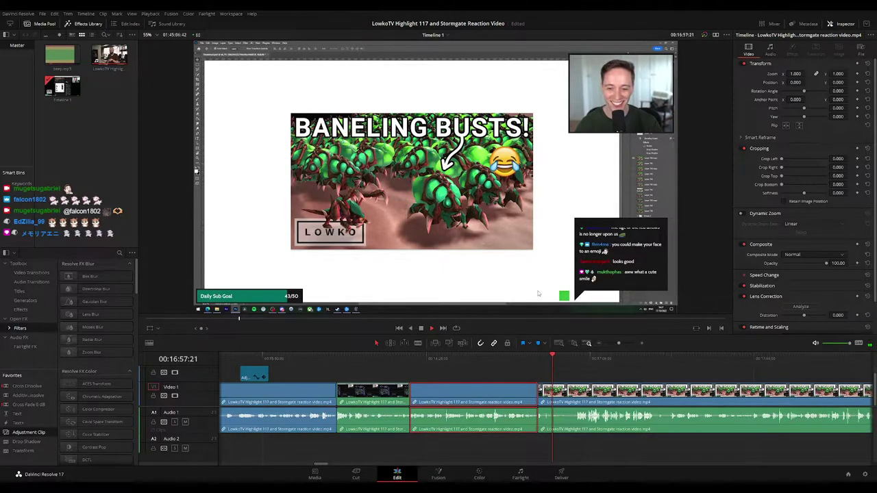
key(g)
click(585, 377)
Play through the Baneling Busts thumbnail footage with the laughing emojis from about 00:16:59 to 00:17:20, checking the waveform for pauses
scroll(583, 378, up, 3)
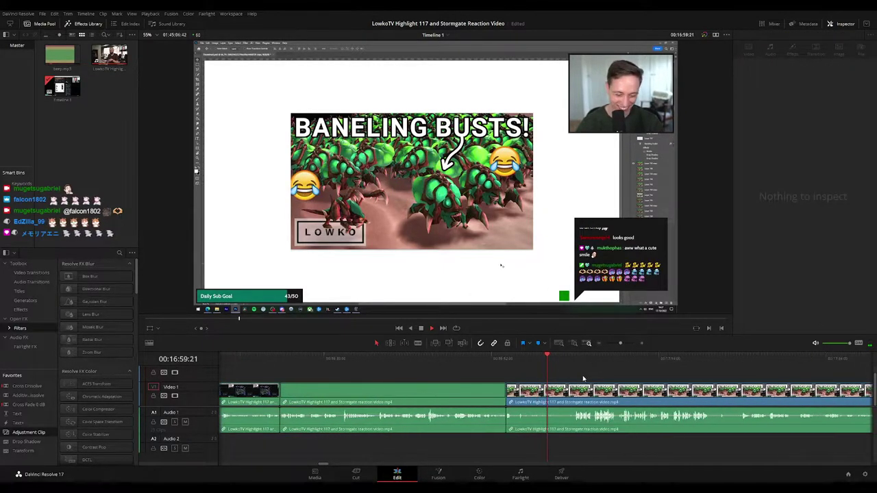
scroll(583, 379, up, 1)
drag(583, 379, 479, 376)
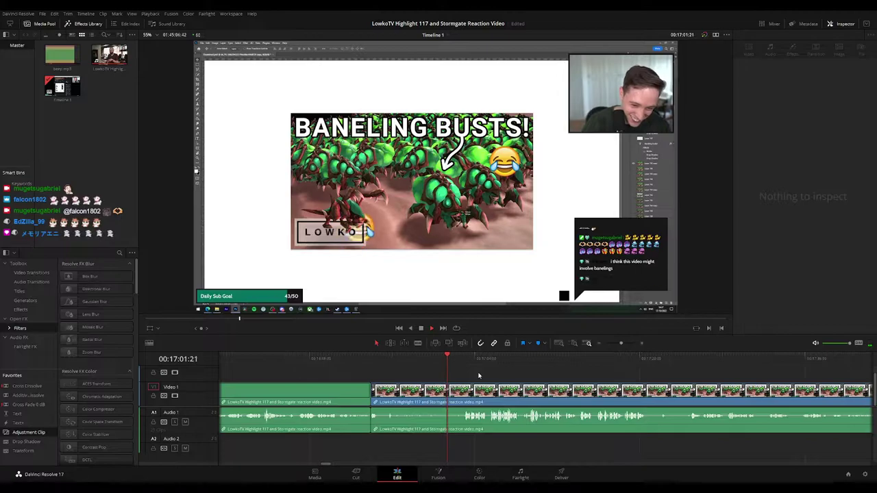
scroll(523, 378, right, 2)
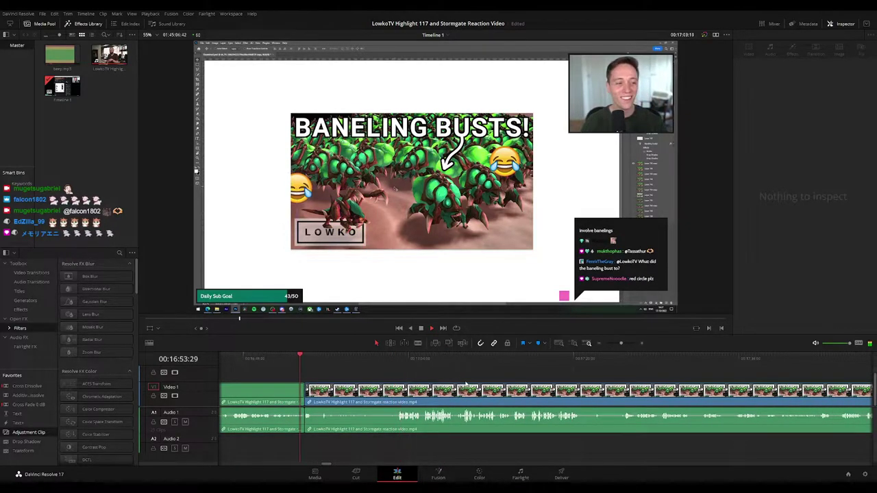
scroll(417, 367, right, 2)
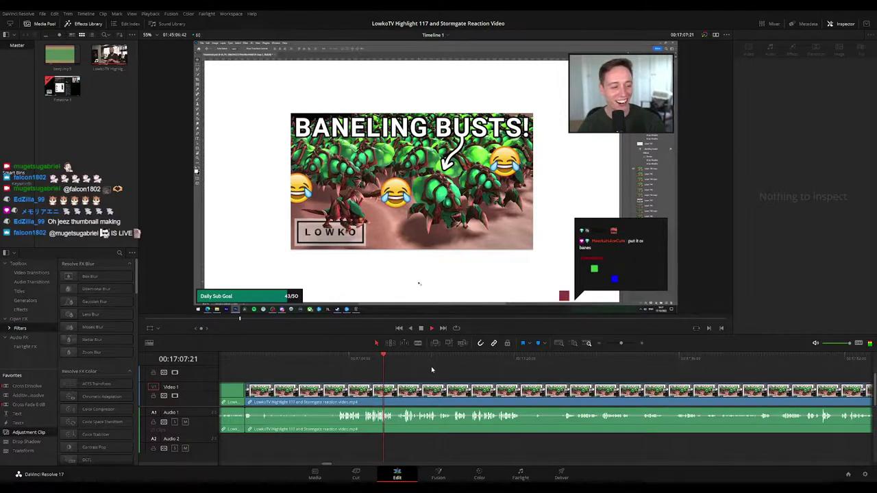
scroll(415, 372, right, 1)
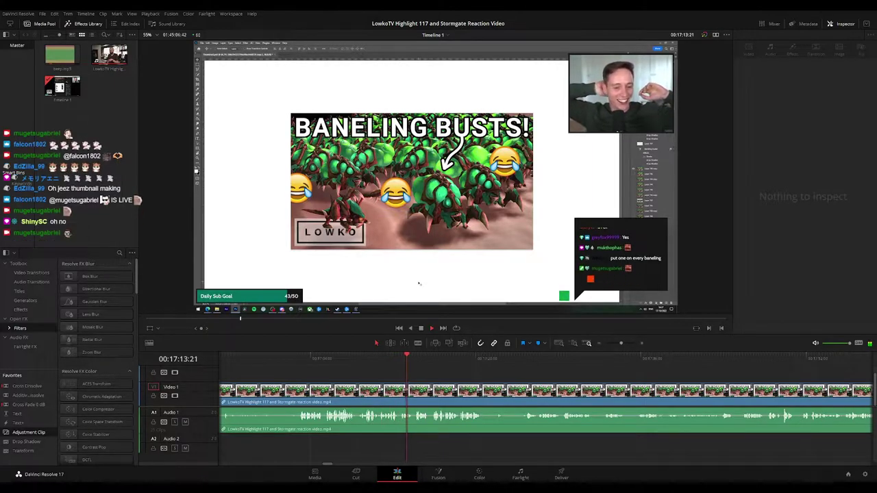
scroll(409, 372, right, 1)
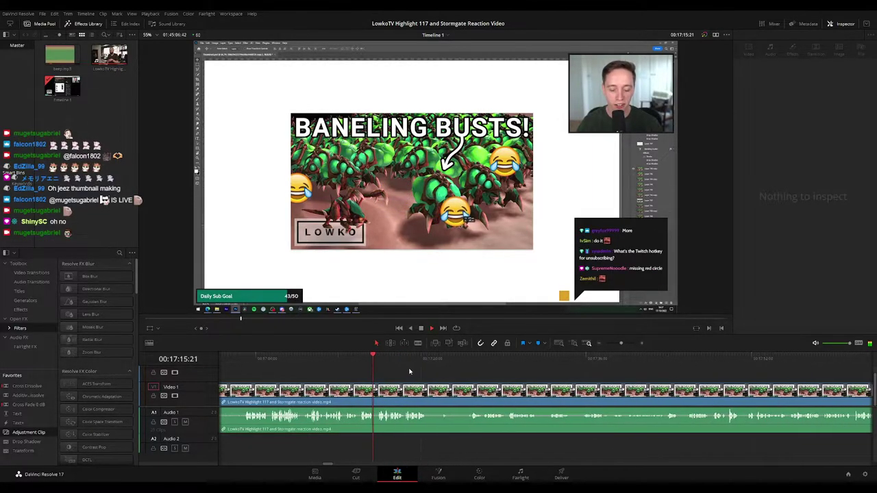
scroll(427, 368, right, 1)
click(422, 390)
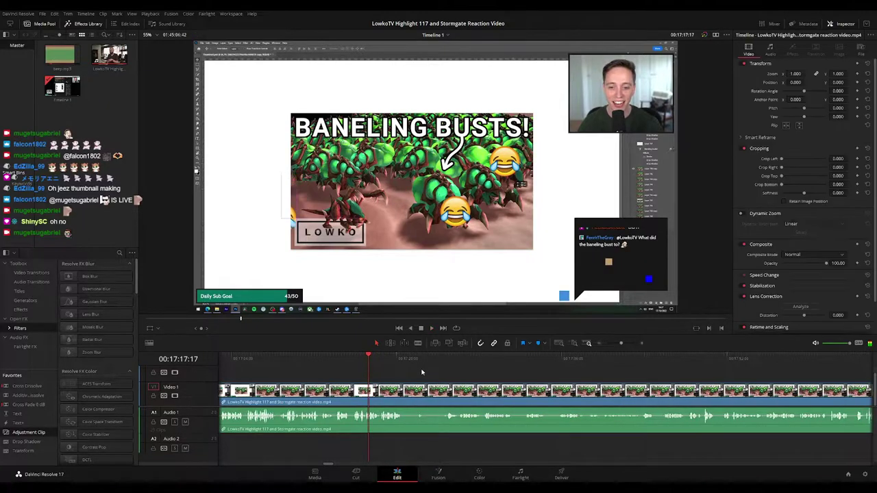
scroll(431, 368, up, 1)
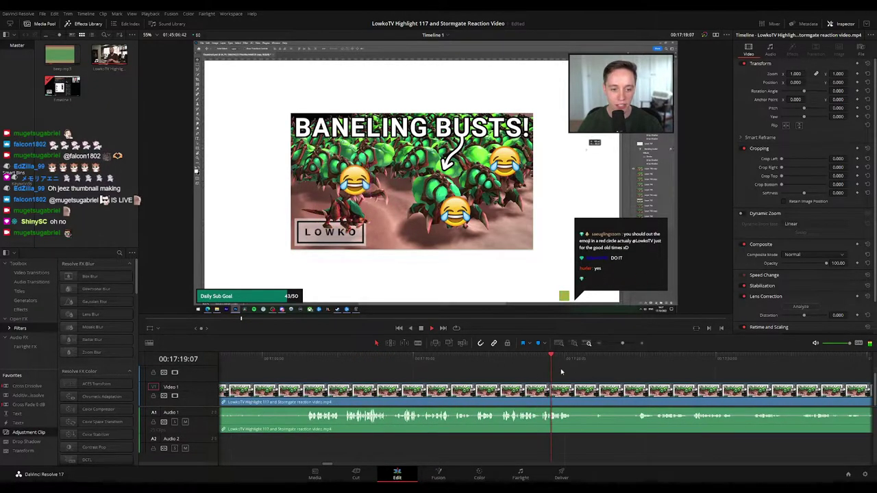
scroll(361, 361, right, 3)
key(space)
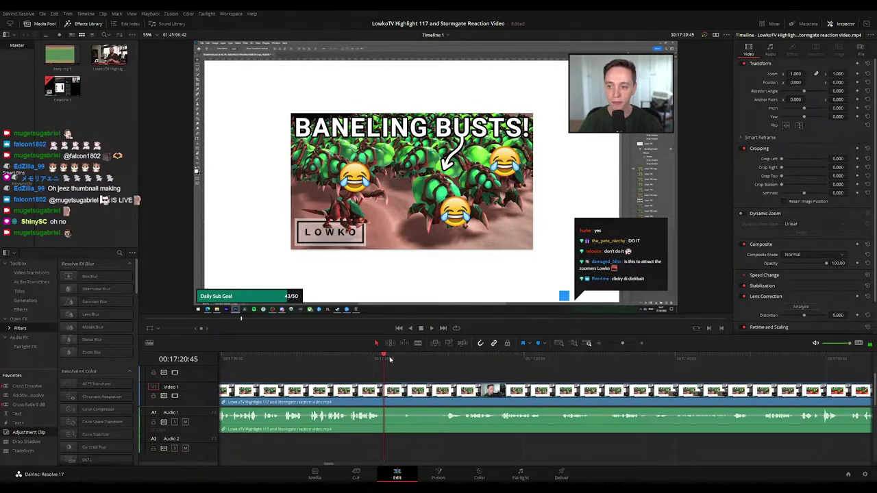
Review the remaining thumbnail editing footage and the start of the Healthline article from about 00:17:20 to 00:18:02 for pauses
drag(387, 358, 416, 360)
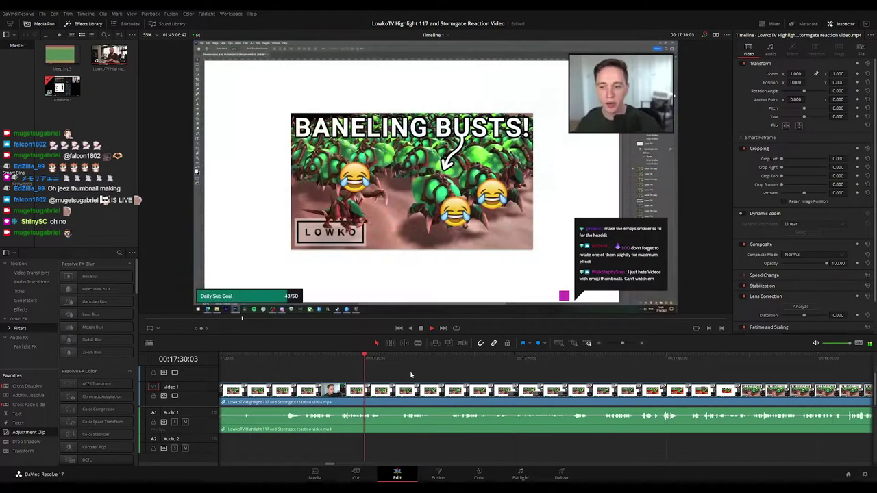
drag(437, 376, 397, 374)
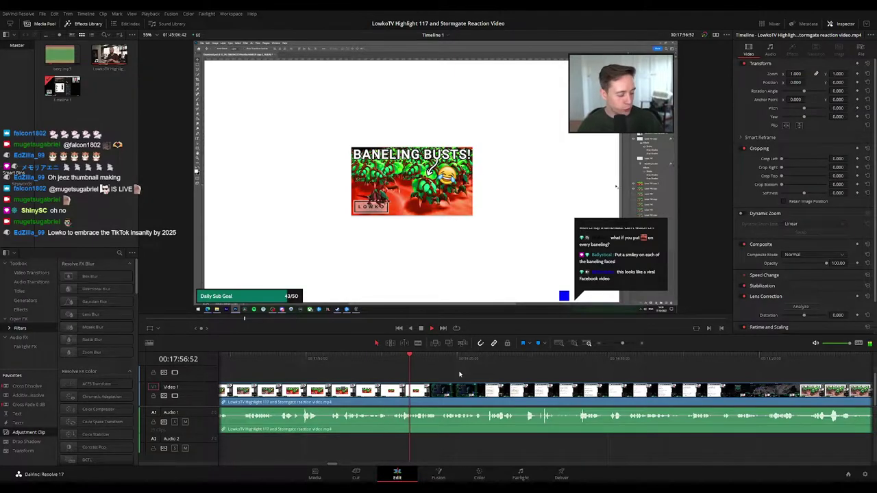
drag(492, 379, 428, 376)
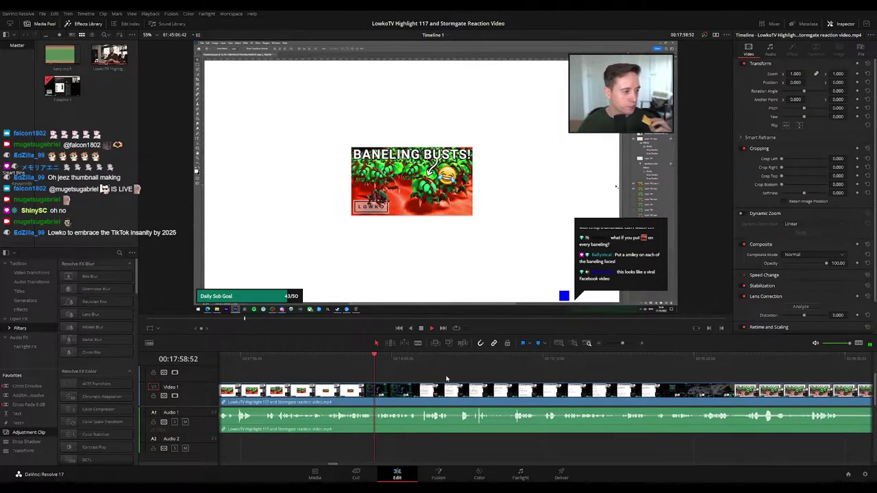
scroll(409, 376, right, 3)
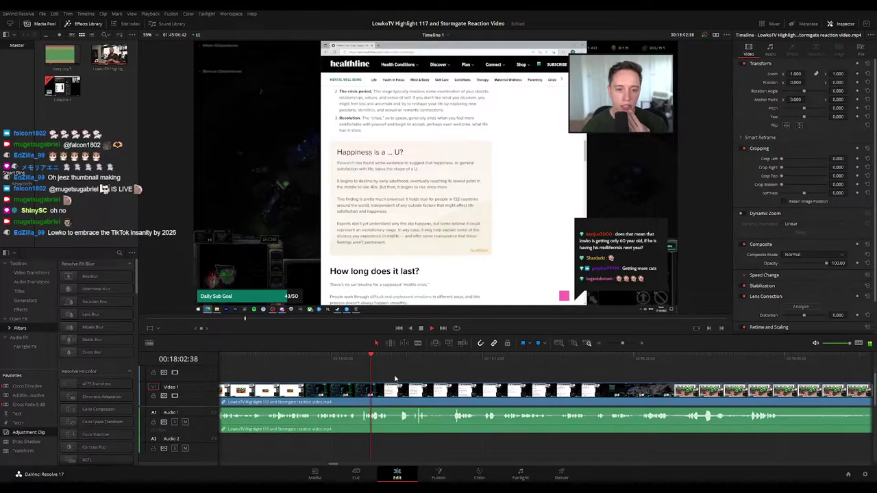
Cut out the short section of the clip following 00:18:01:40, closing the gap
click(351, 358)
key(ctrl+b)
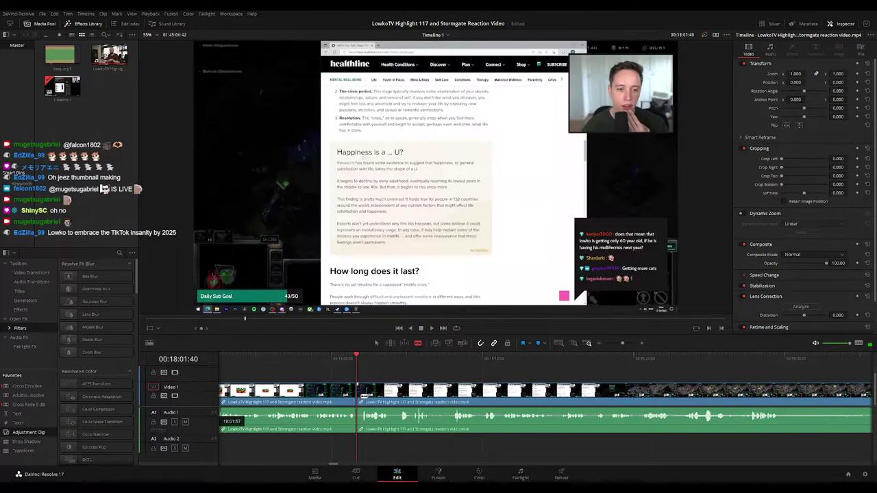
key(space)
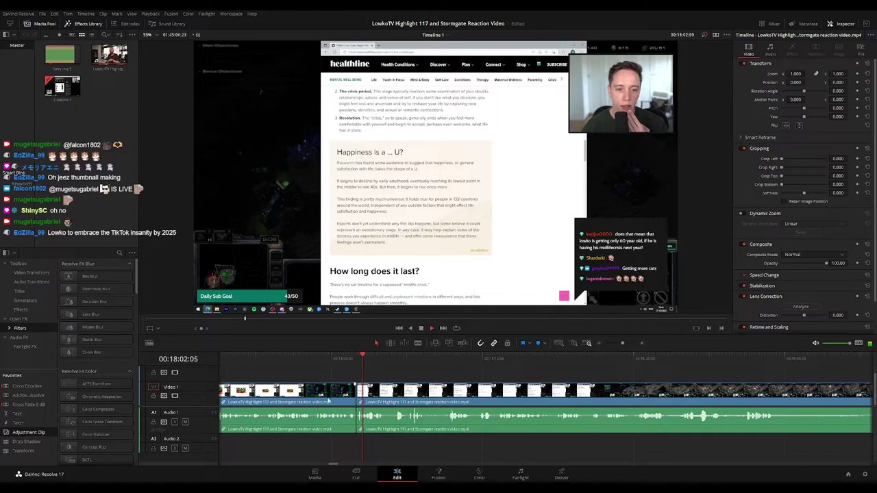
Play through the Healthline article footage, replaying the part around 00:18:10 to look for the next cut
click(472, 370)
key(Up)
scroll(458, 375, right, 2)
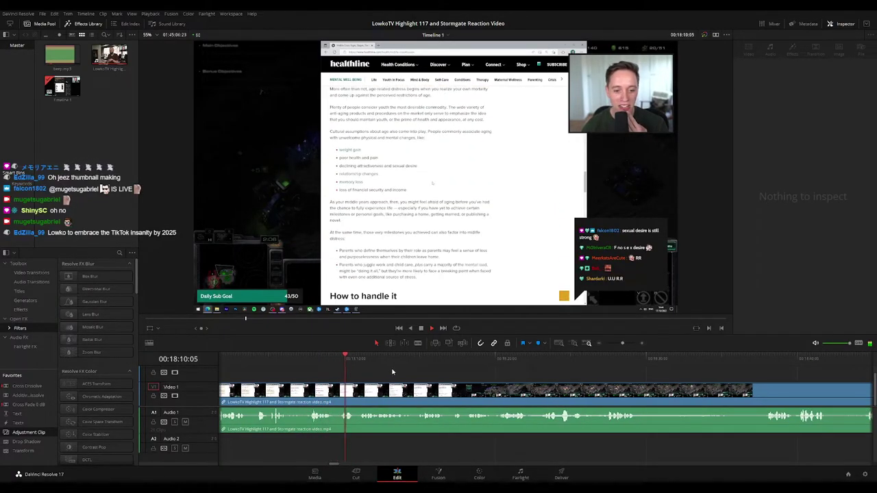
key(space)
drag(358, 375, 440, 375)
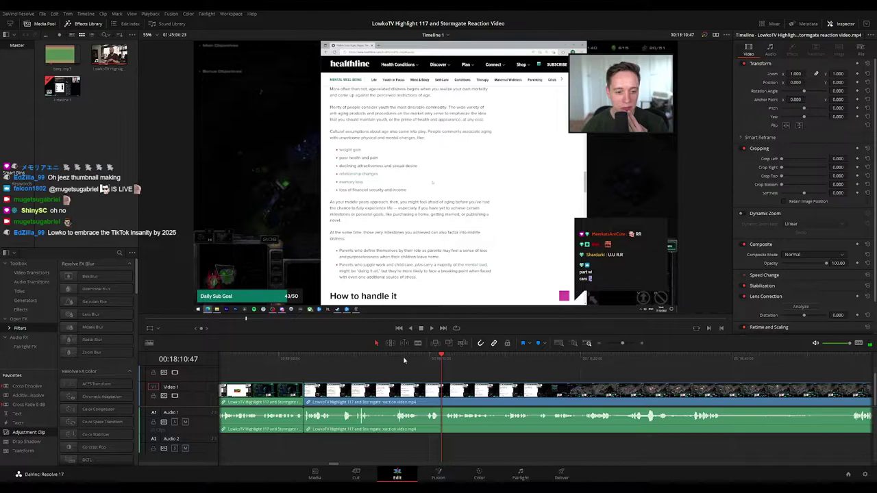
click(395, 359)
drag(395, 359, 442, 363)
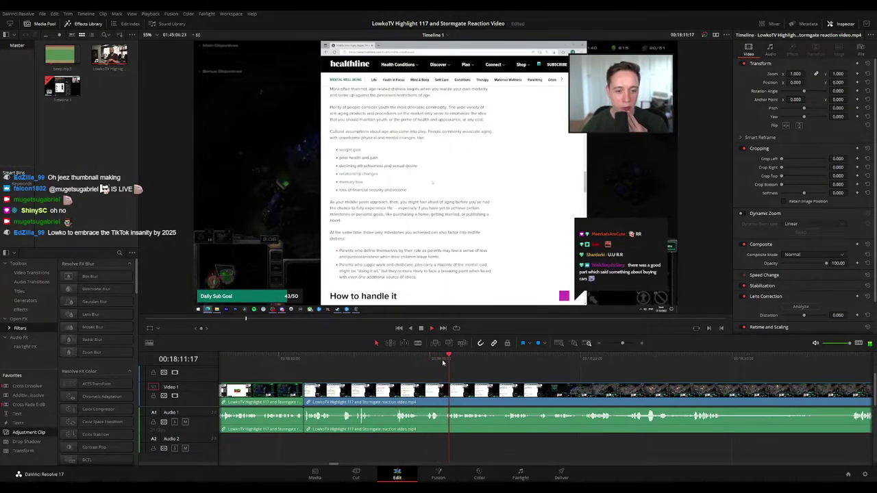
drag(515, 373, 422, 370)
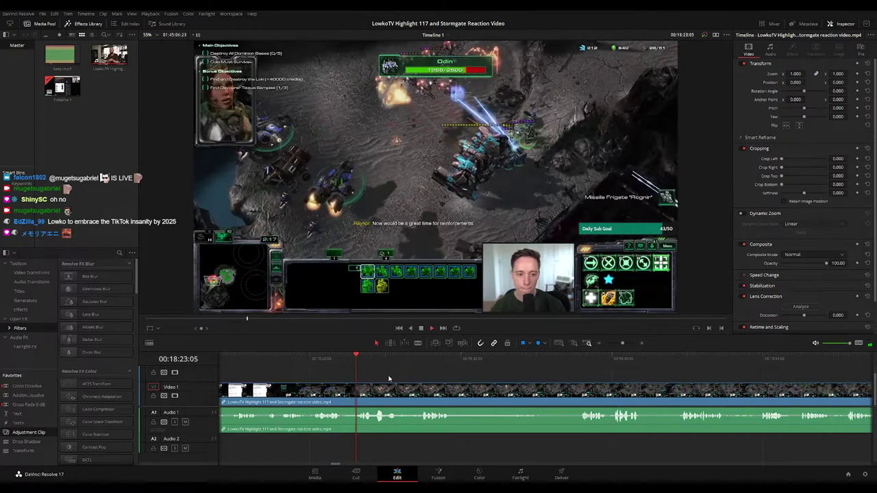
Split the clip at 00:18:22:16 and again shortly after, and ripple-delete the short piece between the cuts
click(332, 358)
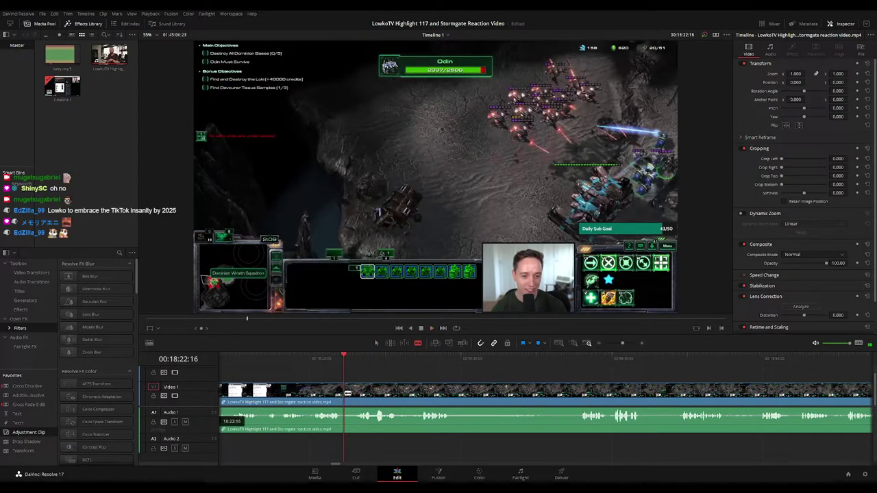
click(346, 394)
click(354, 394)
key(a)
click(350, 396)
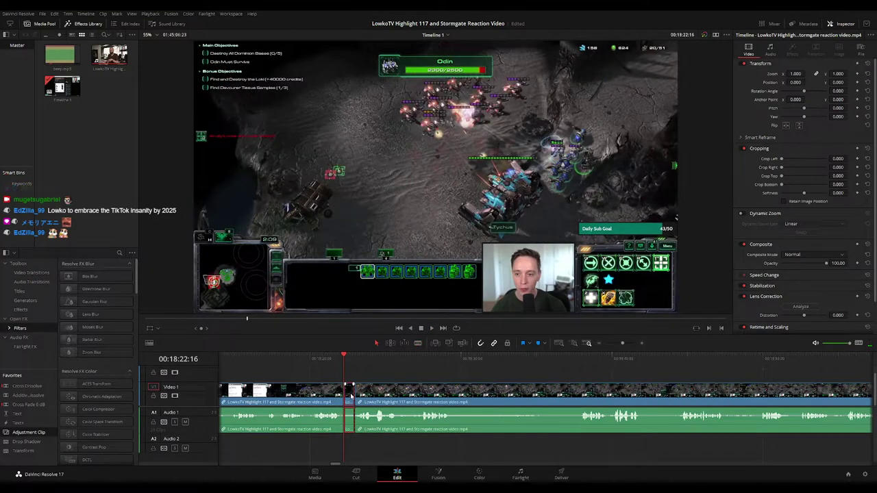
key(Delete)
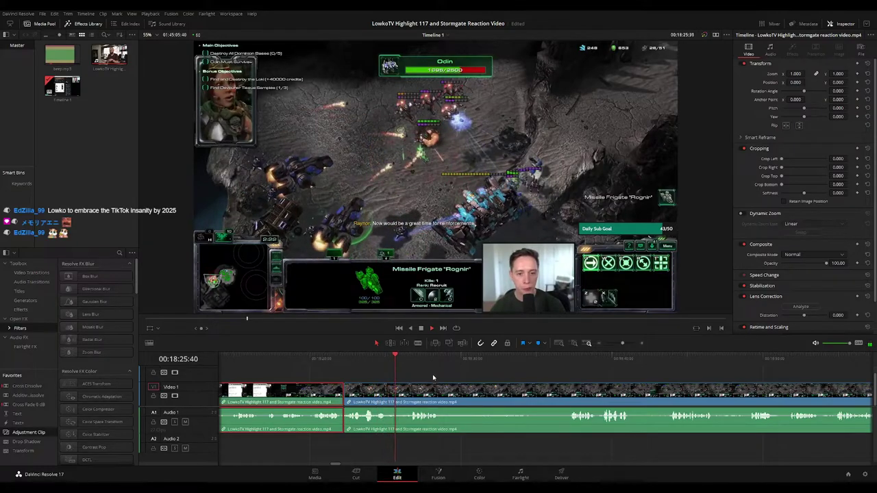
Play through the gameplay footage from about 00:18:25 to 00:18:43 to look for the next pause
click(432, 376)
drag(481, 380, 422, 372)
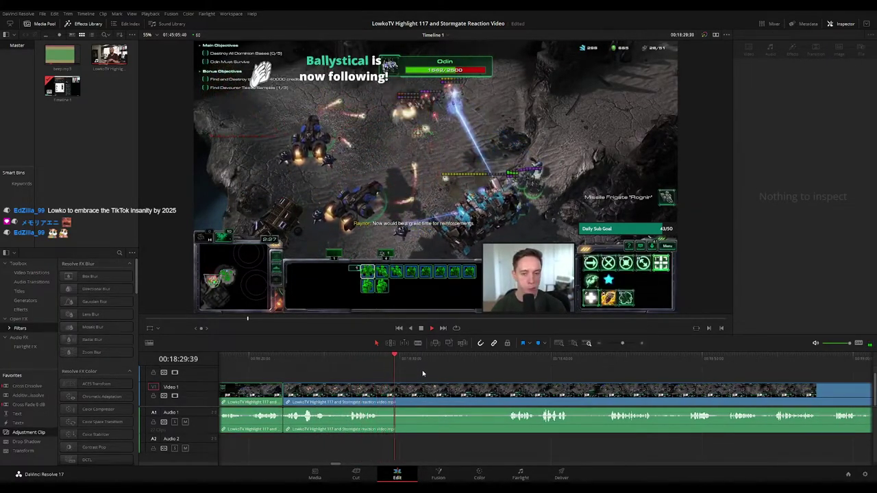
key(space)
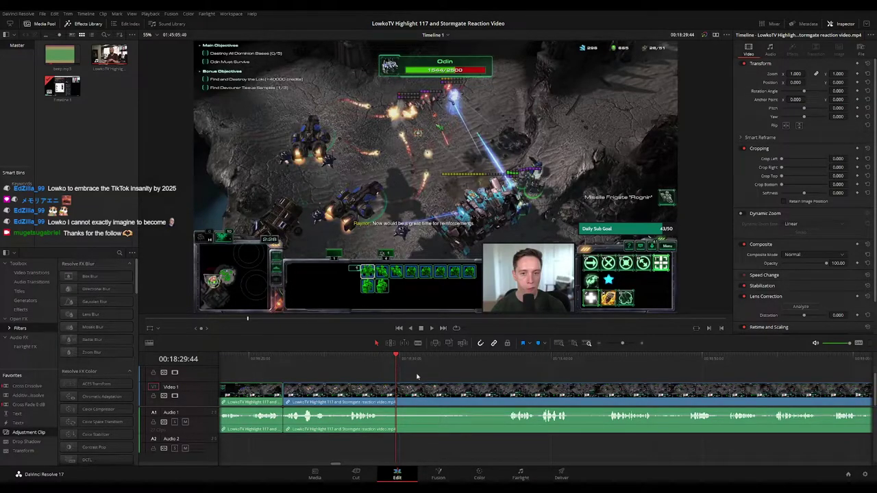
key(space)
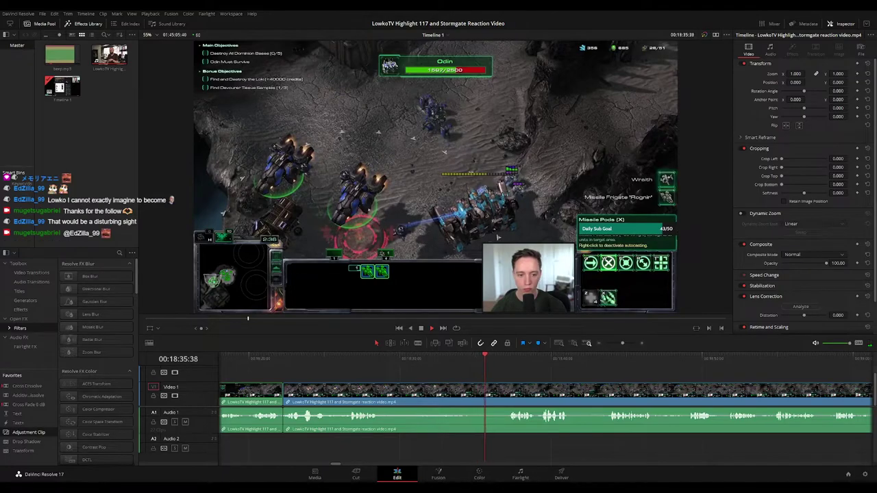
scroll(488, 374, right, 3)
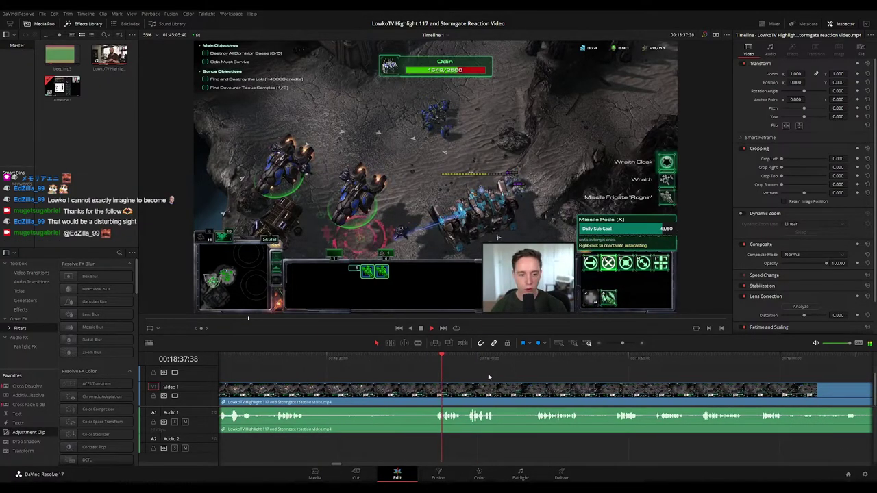
scroll(466, 377, right, 4)
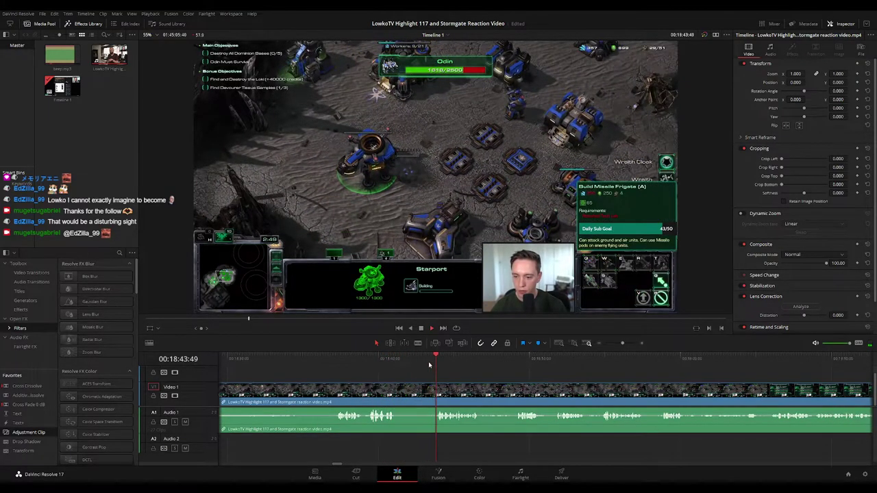
Cut out the short section following 00:18:41:23, closing the gap, and colour the clip before the cut blue
click(393, 361)
key(b)
click(399, 389)
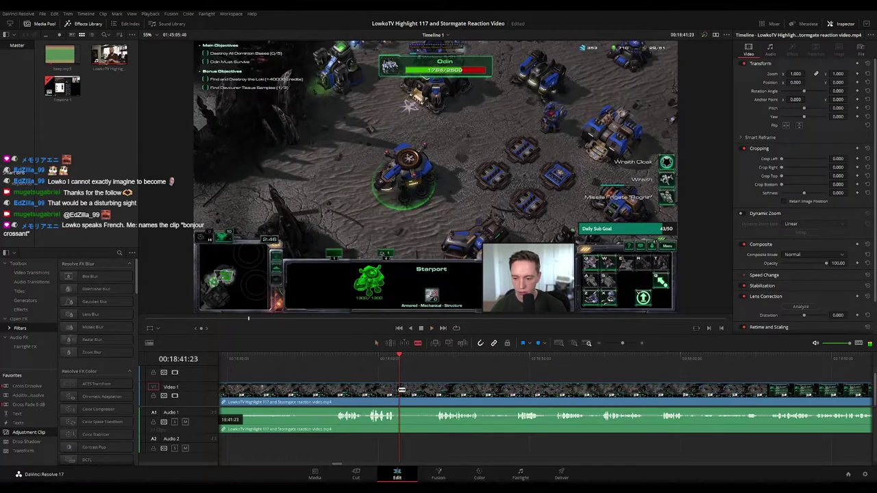
key(a)
click(411, 392)
key(Delete)
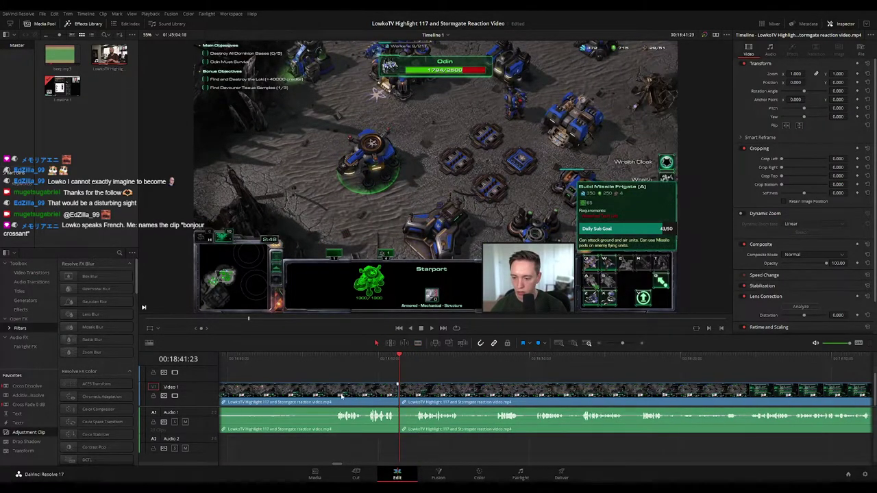
key(ctrl+s)
click(482, 372)
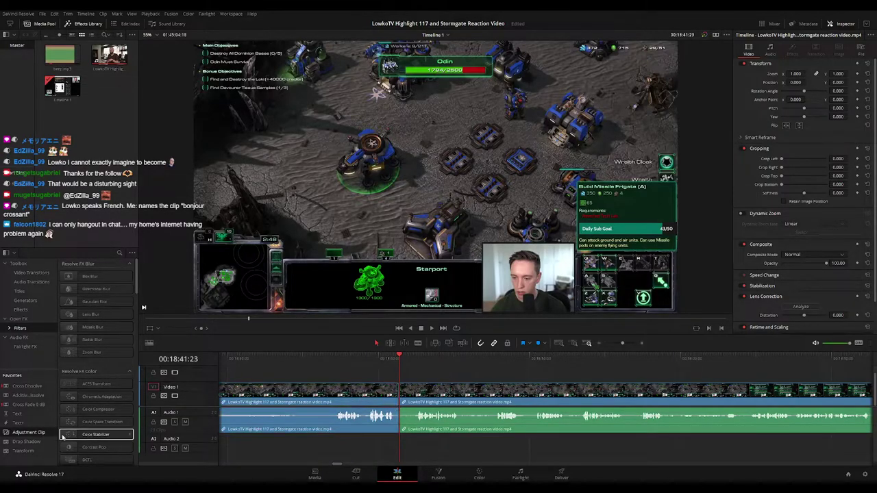
Add an adjustment clip above the cut at 00:18:41:23, with Zoom 1.690 and Position X -878, Y 494 to enlarge the webcam
drag(222, 395, 401, 379)
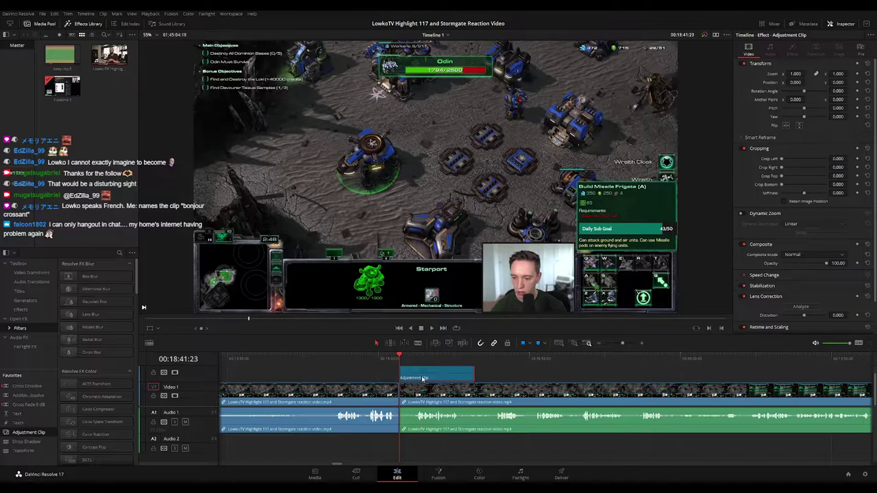
drag(795, 74, 845, 82)
key(space)
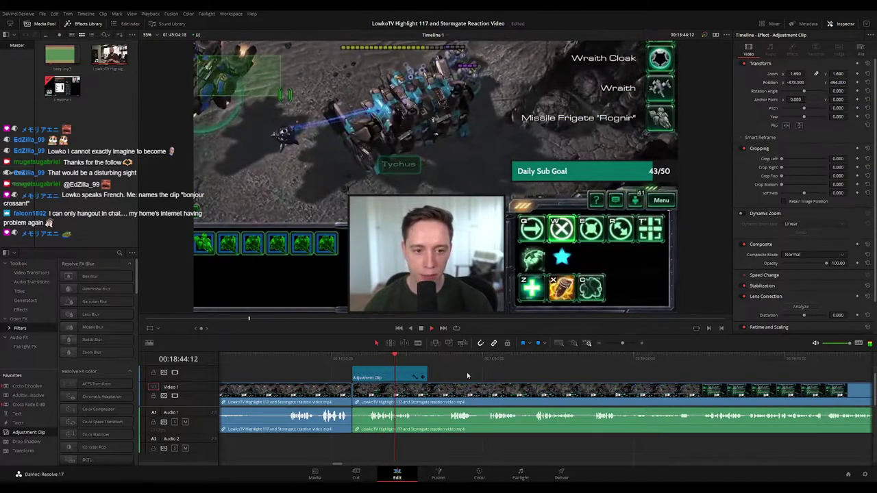
Trim the end of the adjustment clip back to 00:18:45:21
key(space)
scroll(424, 379, up, 1)
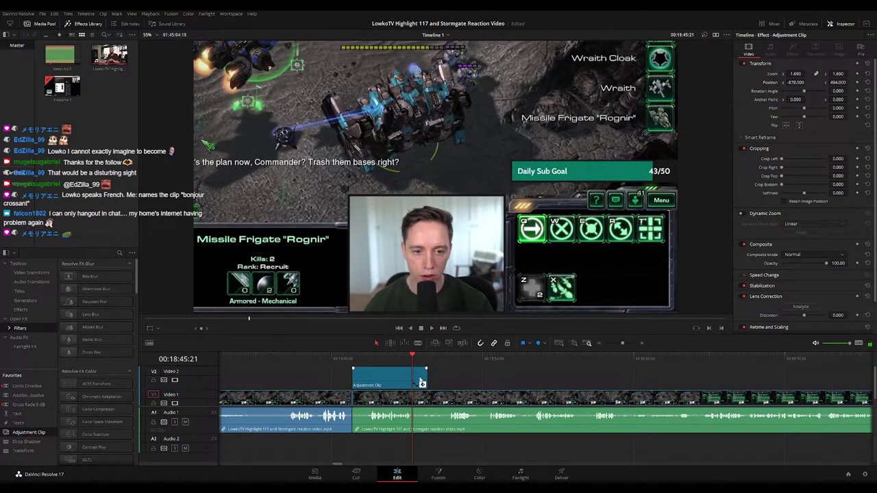
drag(426, 375, 411, 376)
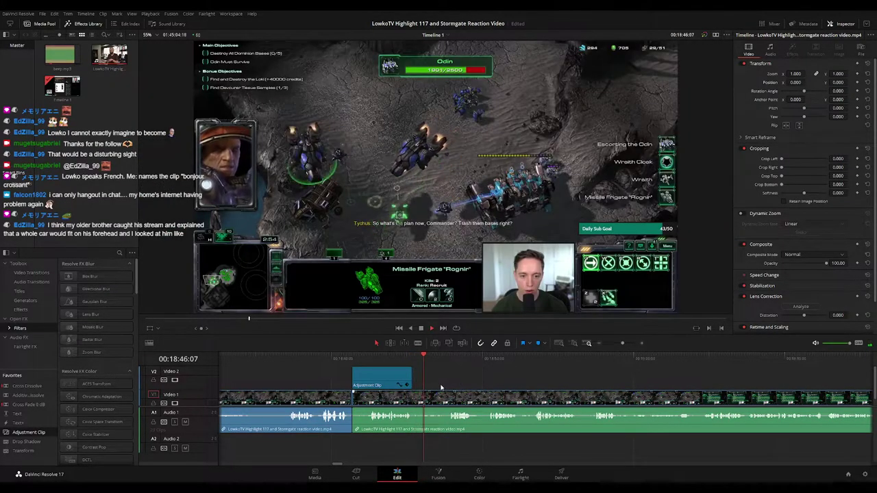
Play through the gameplay footage after the adjustment clip up to about 00:19:04
scroll(440, 388, down, 2)
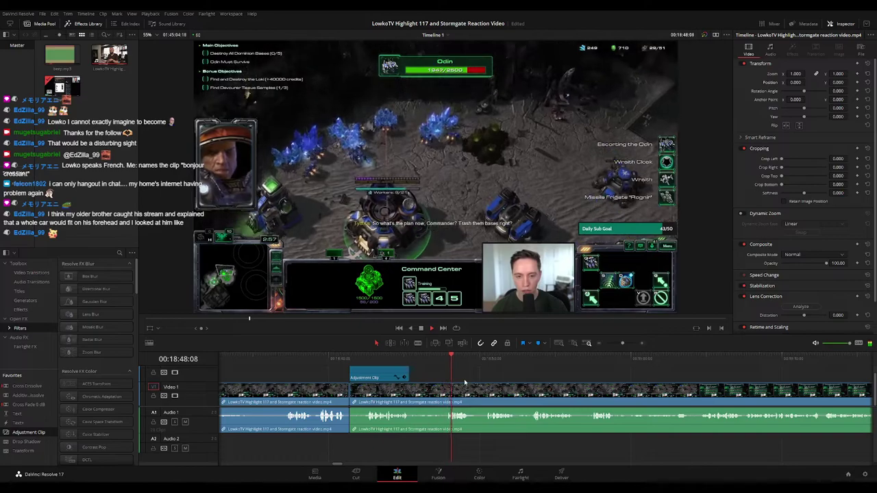
drag(372, 335, 372, 328)
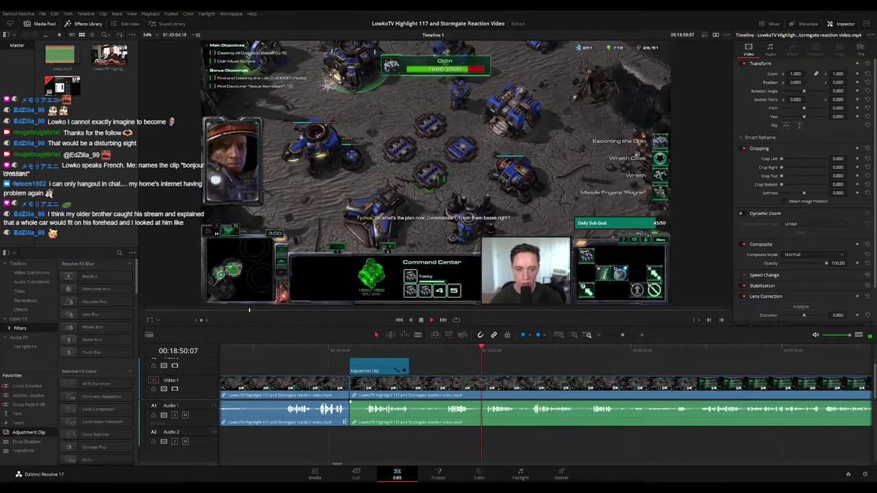
scroll(367, 410, up, 2)
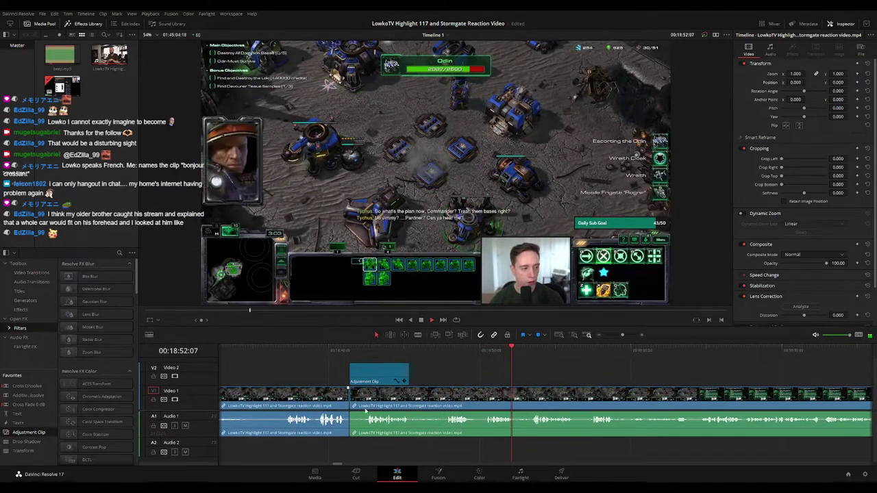
scroll(458, 372, right, 3)
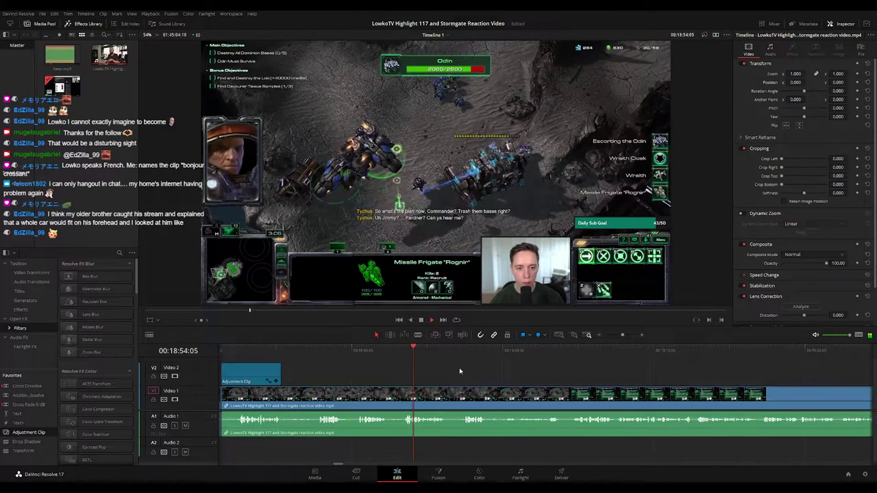
scroll(480, 373, right, 2)
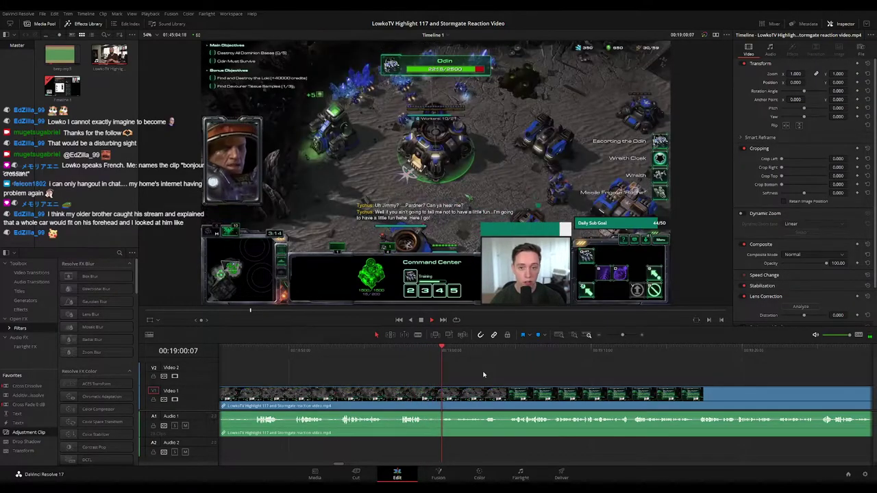
scroll(466, 370, right, 2)
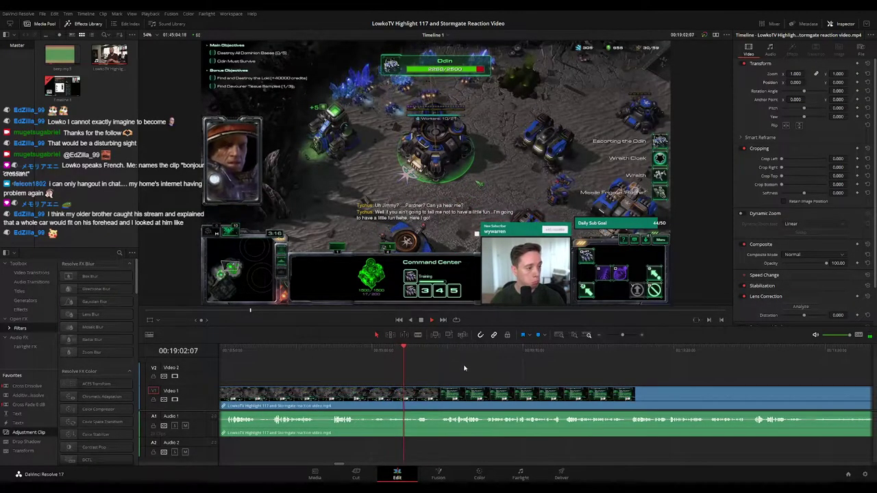
scroll(457, 371, right, 1)
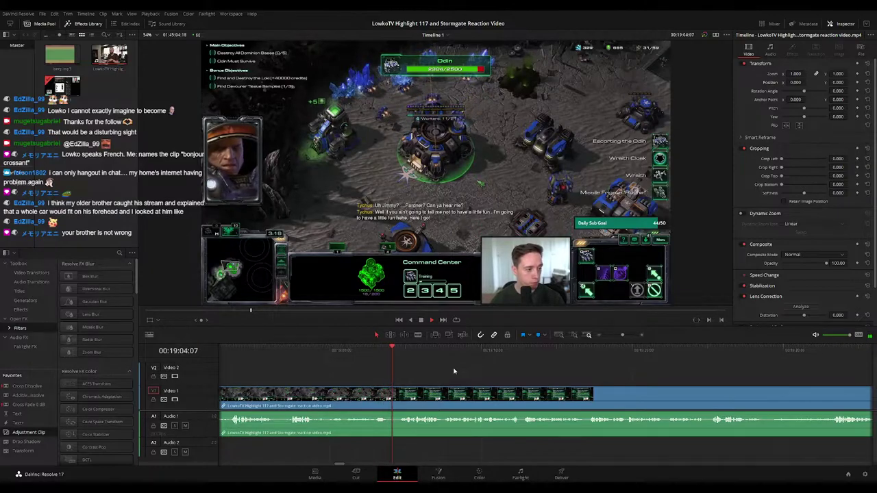
Cut out the short section following 00:19:04:04, closing the gap, and colour the clip before the cut blue
click(386, 371)
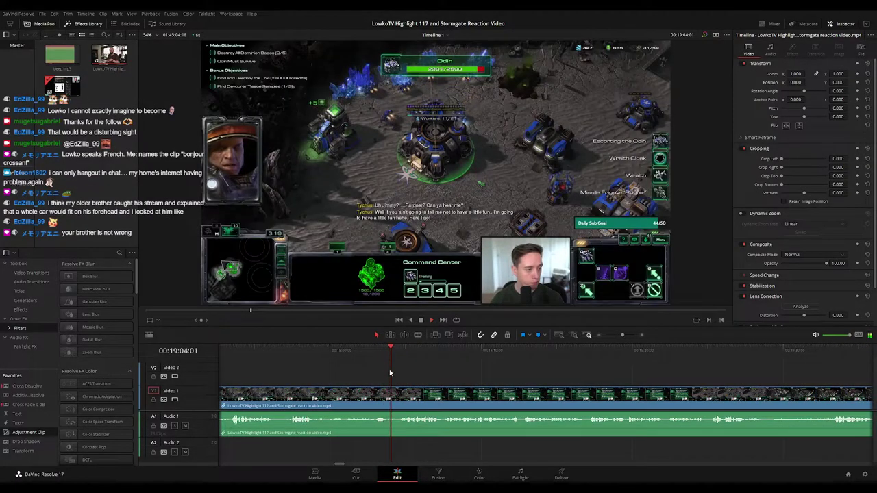
drag(393, 397, 396, 401)
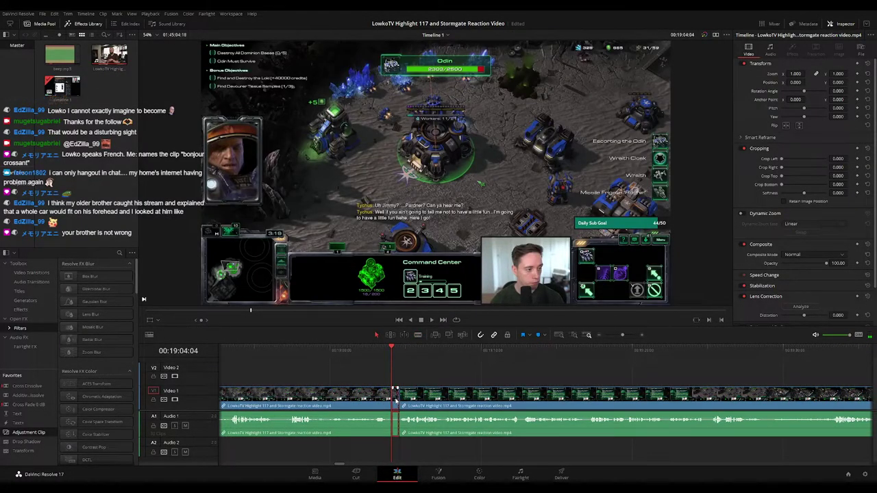
key(Delete)
key(space)
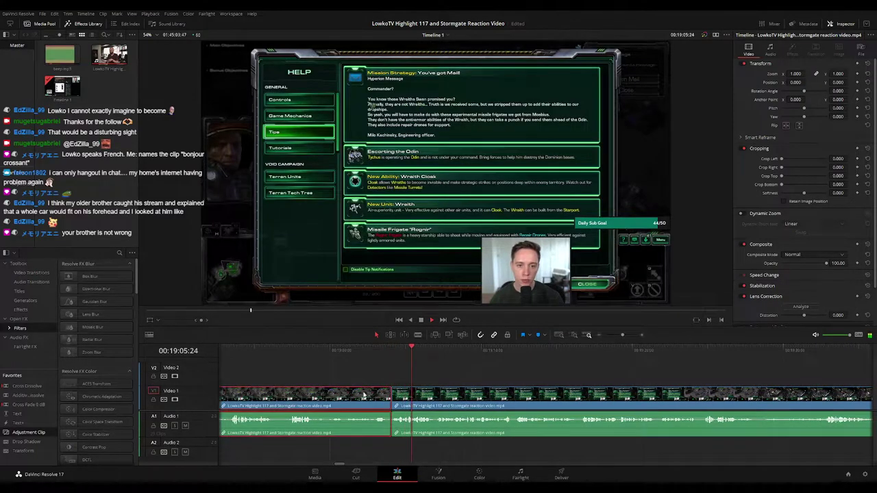
click(488, 379)
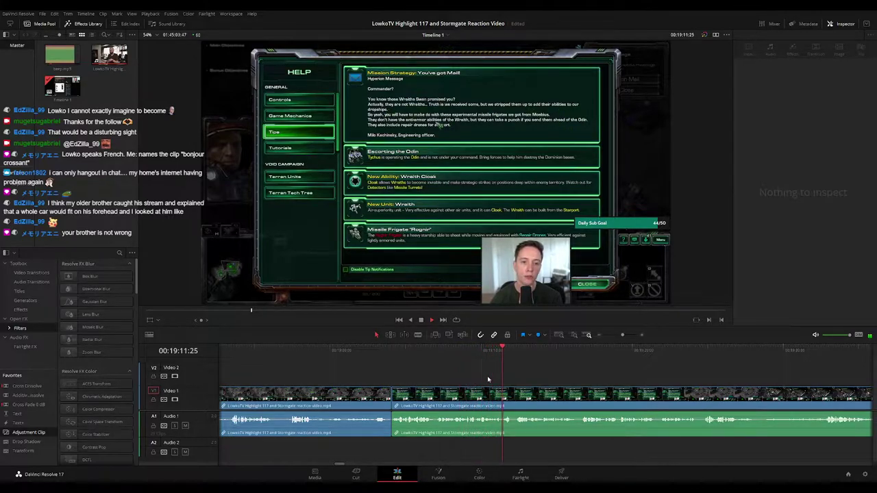
Cut out the short section following 00:19:28:08, closing the gap, and colour the clip before the cut blue
scroll(534, 370, right, 3)
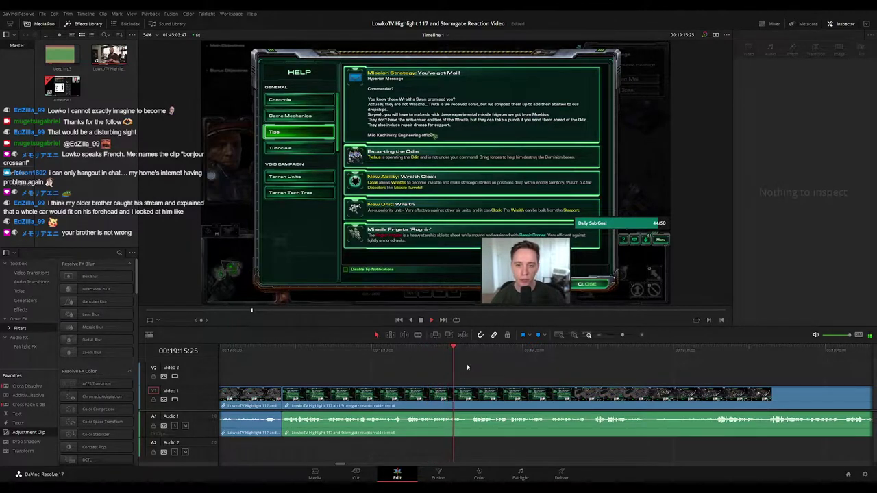
scroll(473, 367, right, 2)
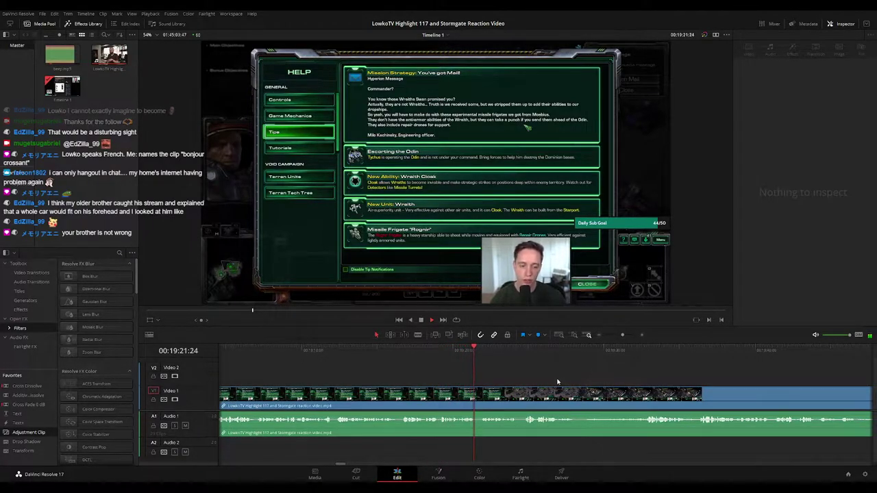
scroll(561, 379, right, 3)
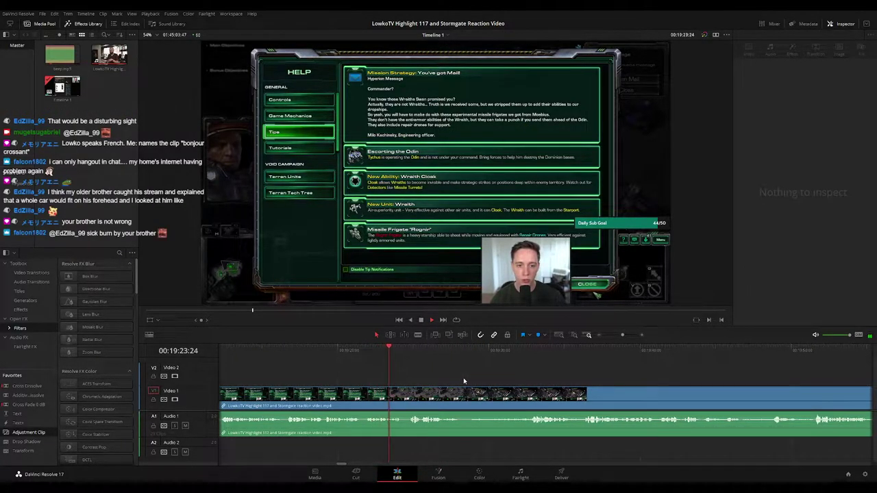
scroll(421, 381, right, 1)
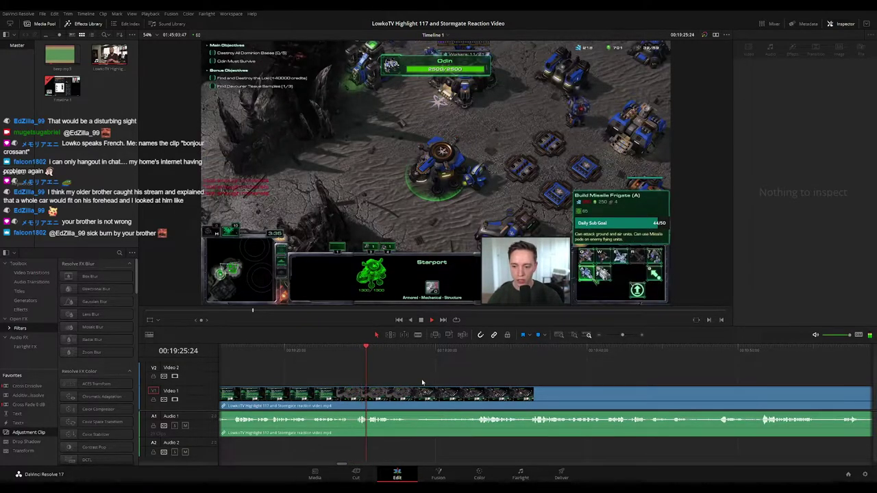
scroll(420, 382, right, 1)
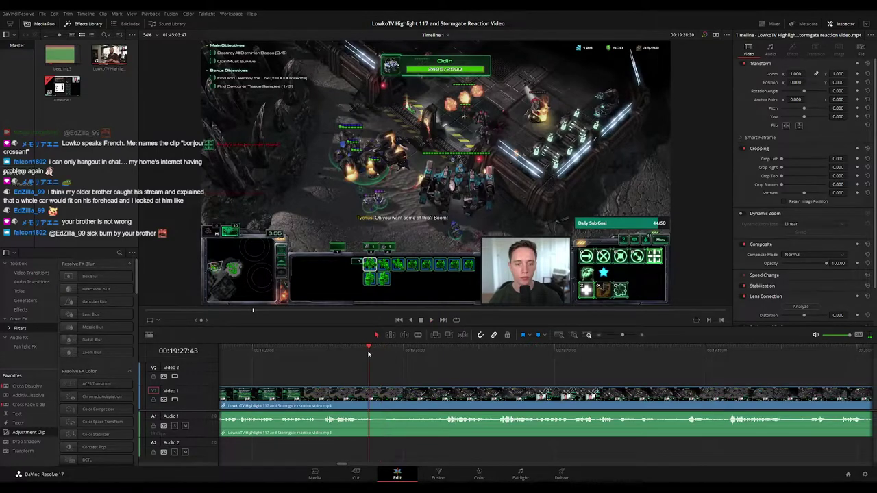
drag(368, 354, 366, 352)
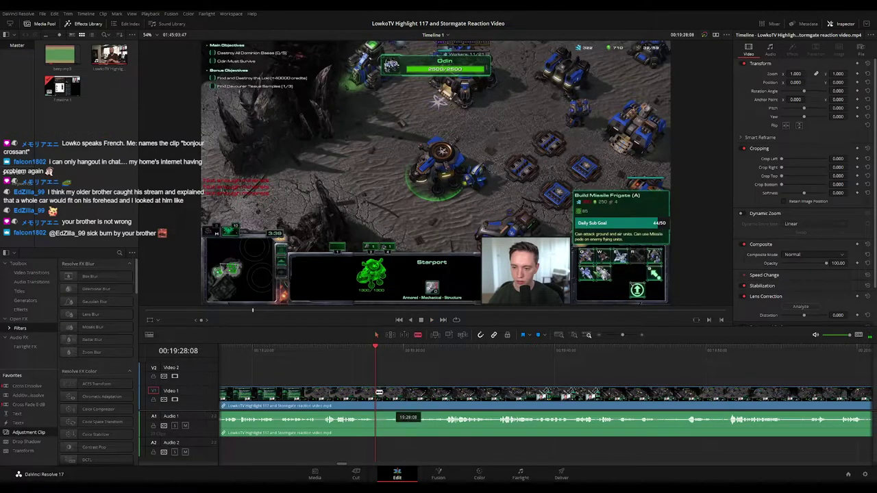
key(ctrl+b)
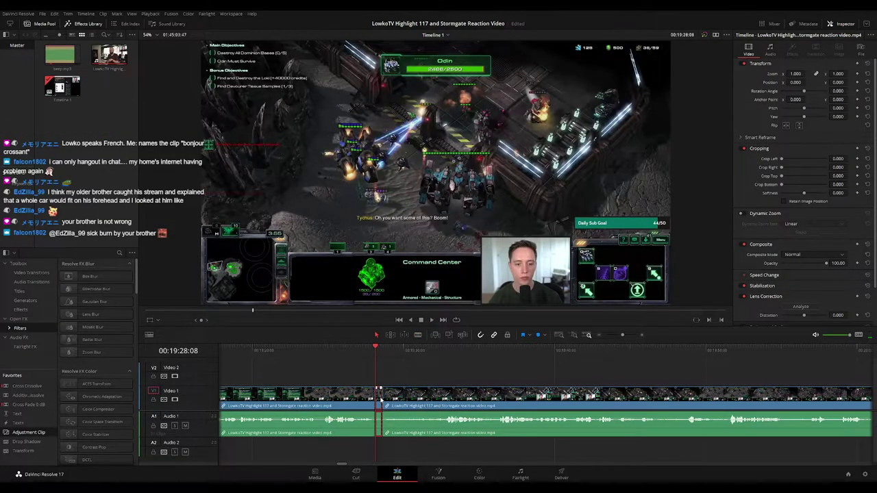
key(Delete)
key(space)
click(353, 400)
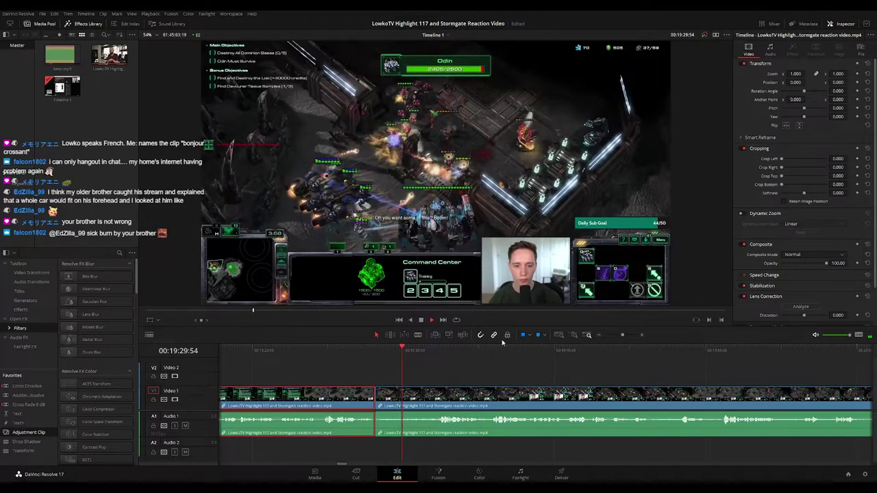
click(512, 374)
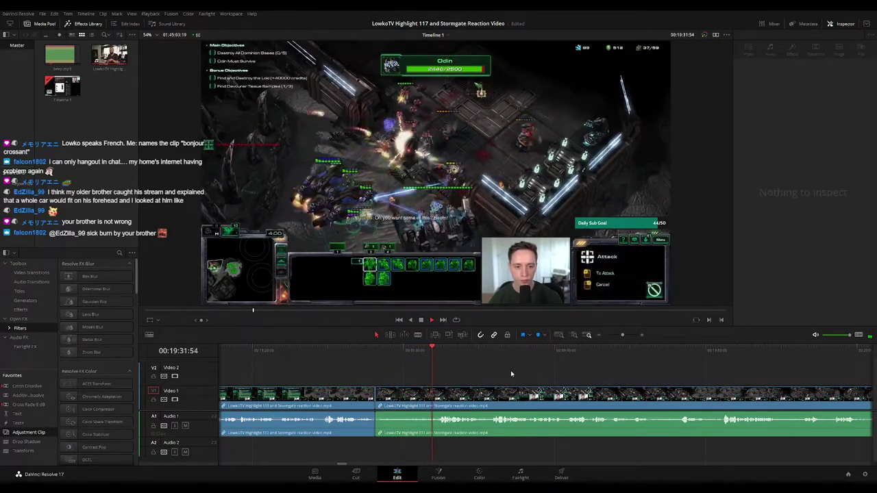
Remove the pause between 00:19:50:17 and 00:19:51:05, closing the gap, and colour the clip before the cut blue
drag(521, 374, 443, 373)
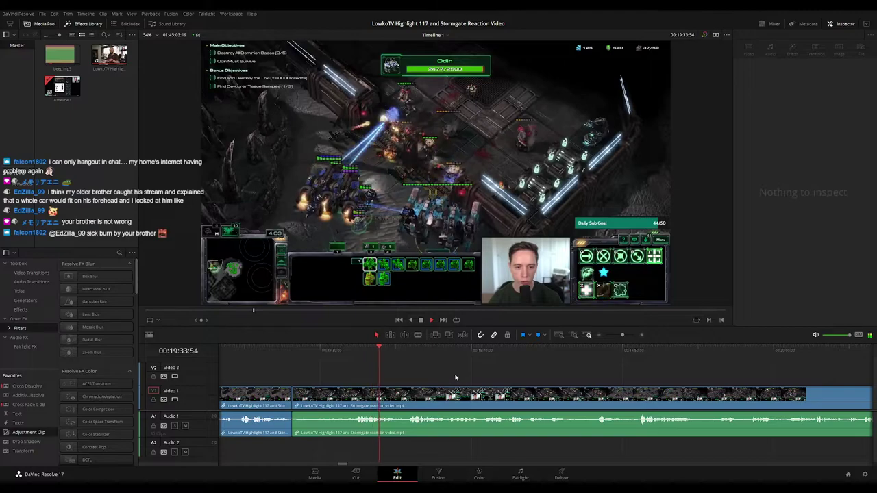
scroll(435, 375, down, 2)
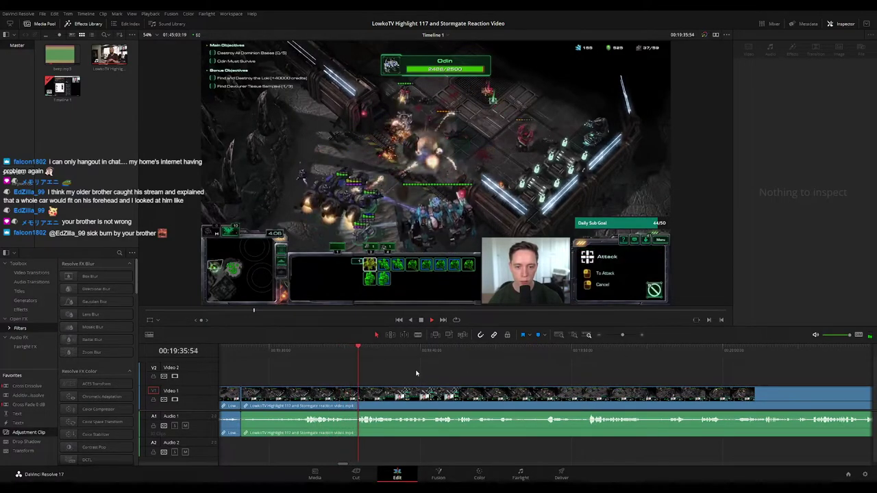
scroll(422, 373, down, 2)
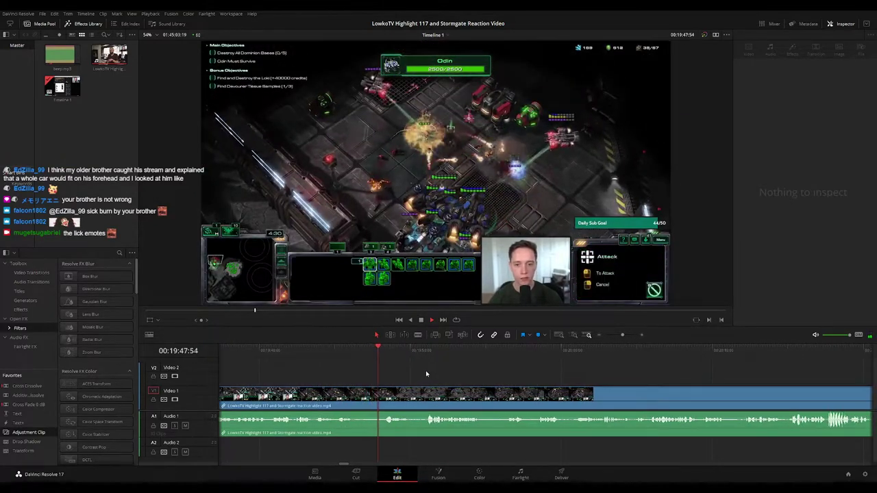
drag(453, 373, 405, 374)
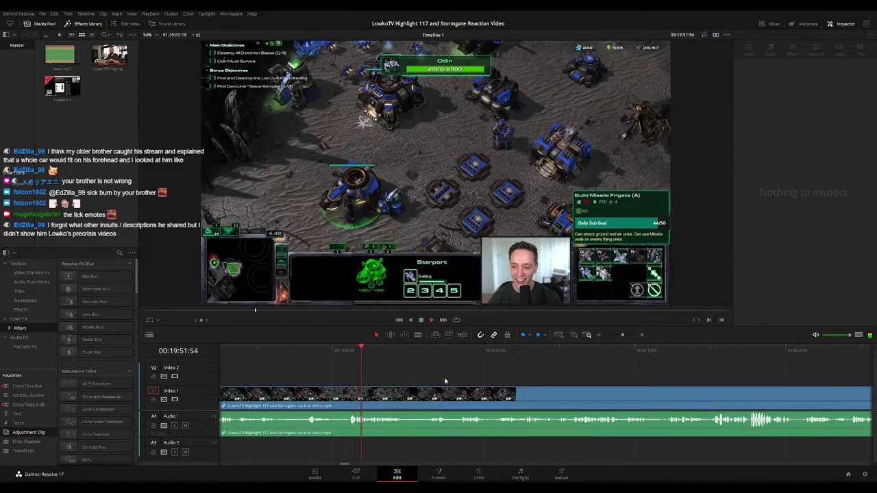
scroll(425, 380, left, 2)
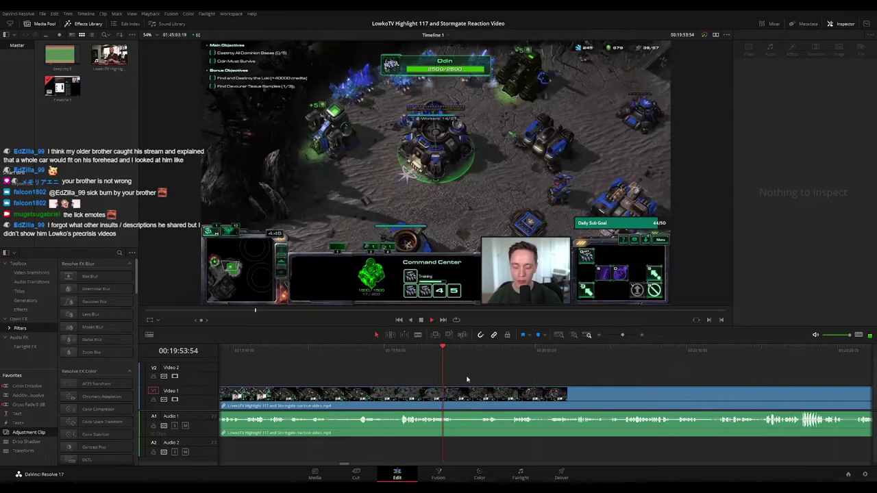
drag(460, 354, 478, 355)
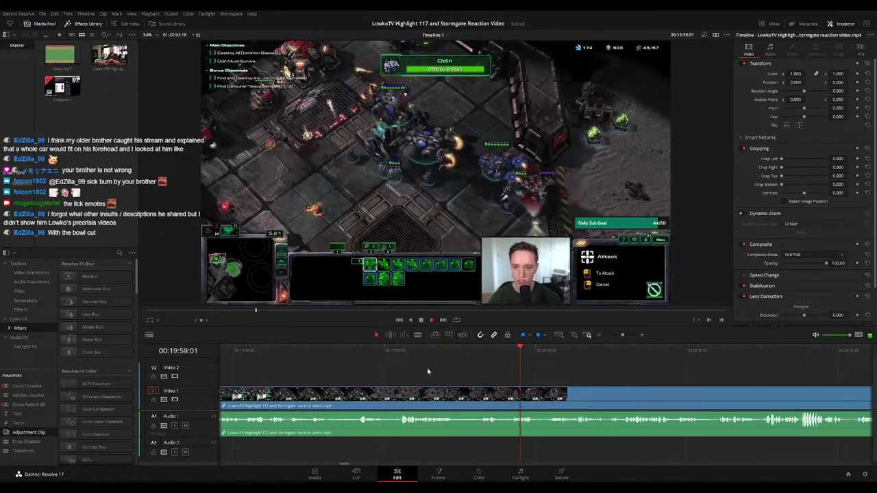
click(379, 353)
key(space)
click(391, 392)
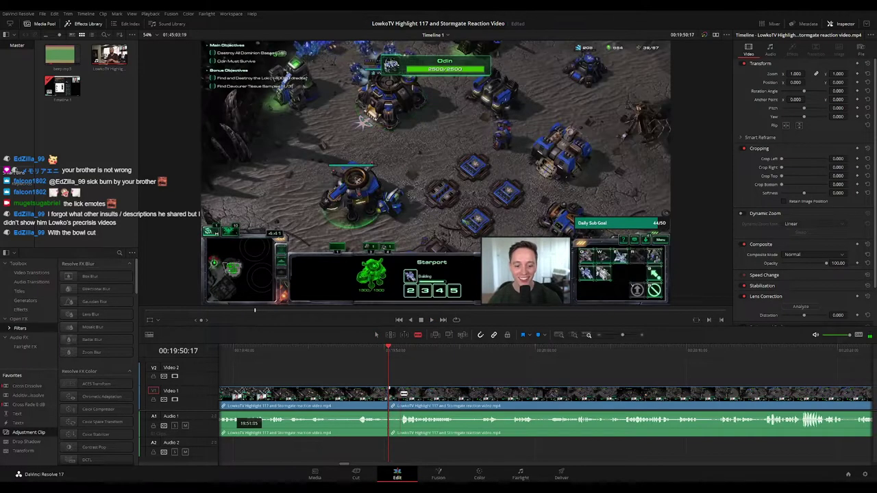
click(400, 394)
key(a)
click(396, 396)
key(Delete)
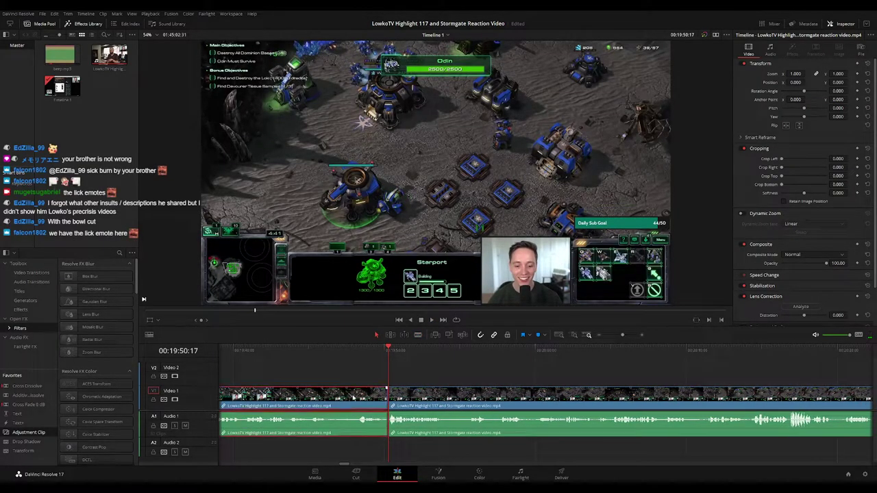
key(space)
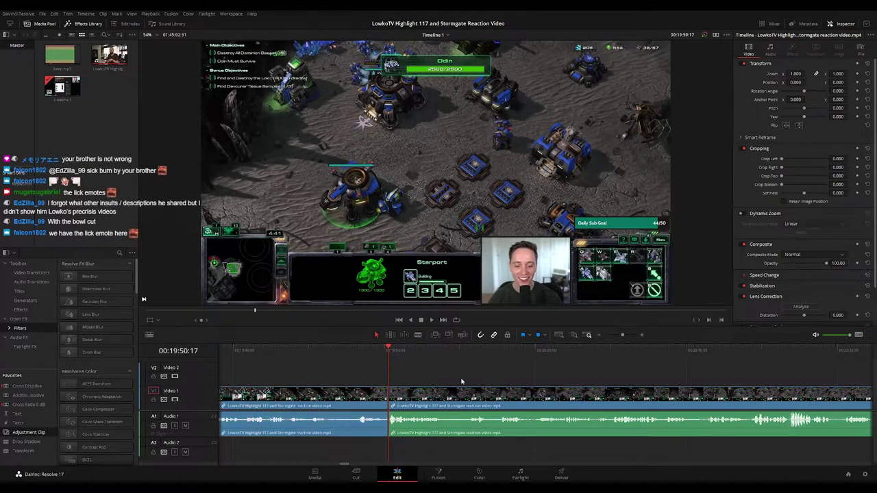
Review the footage after the last cut and split the gameplay clip at 00:19:59:49
mouse_move(622, 335)
mouse_down()
mouse_move(612, 337)
mouse_move(623, 337)
mouse_up()
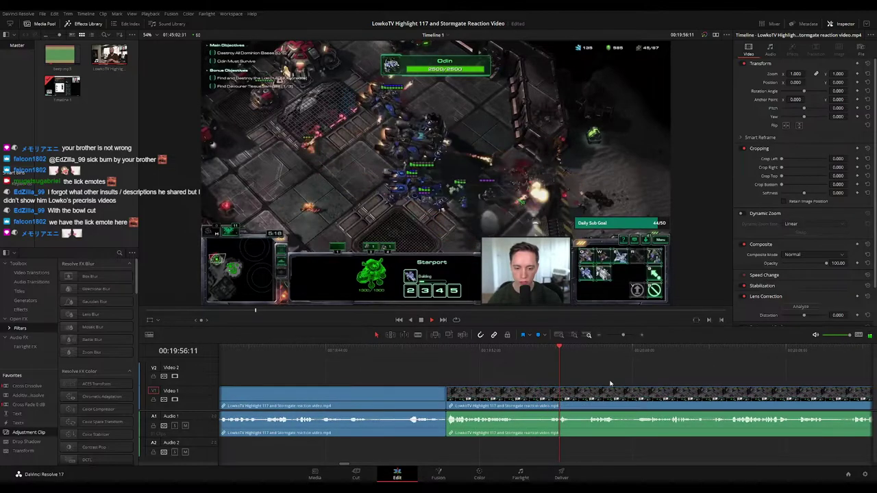
scroll(557, 375, right, 2)
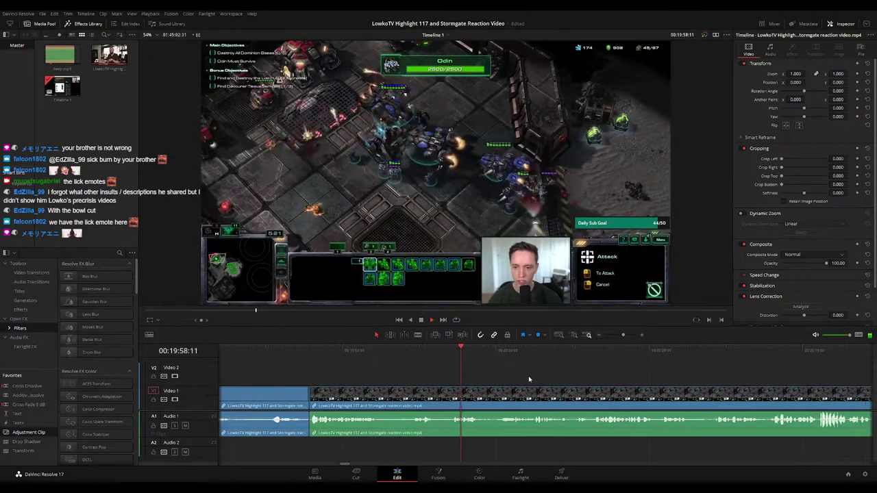
scroll(479, 375, down, 2)
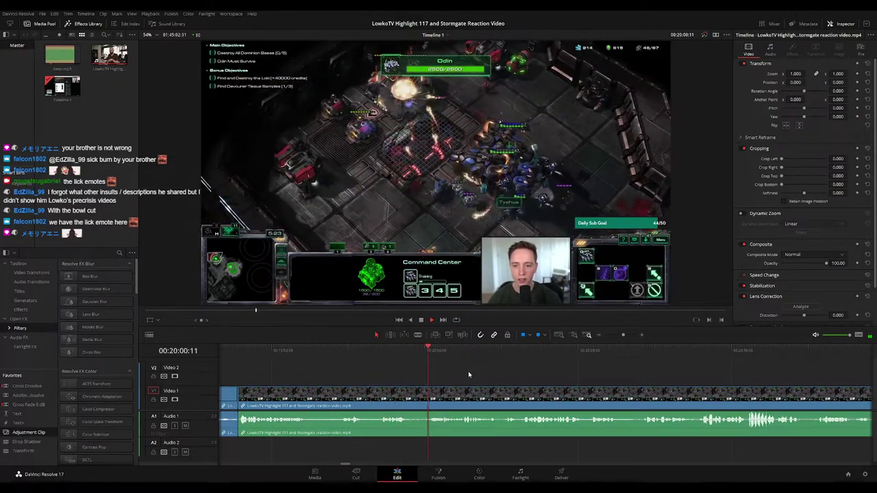
scroll(451, 365, down, 2)
click(357, 351)
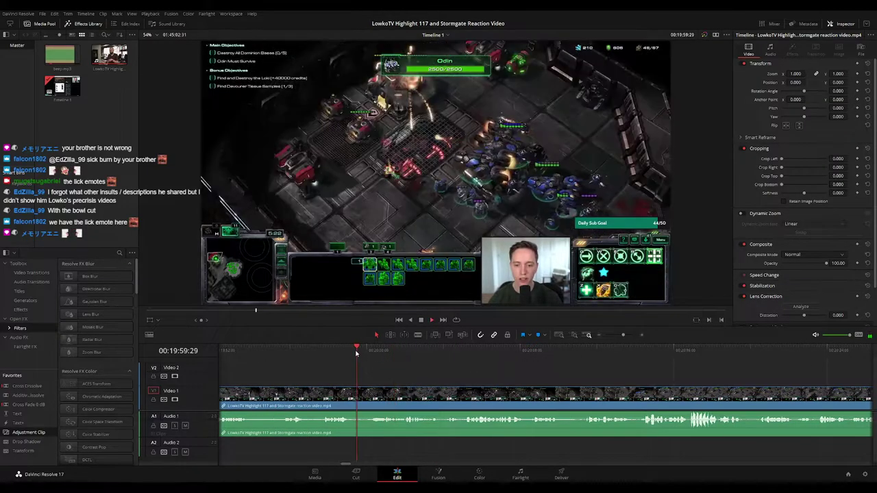
scroll(395, 391, up, 2)
click(546, 391)
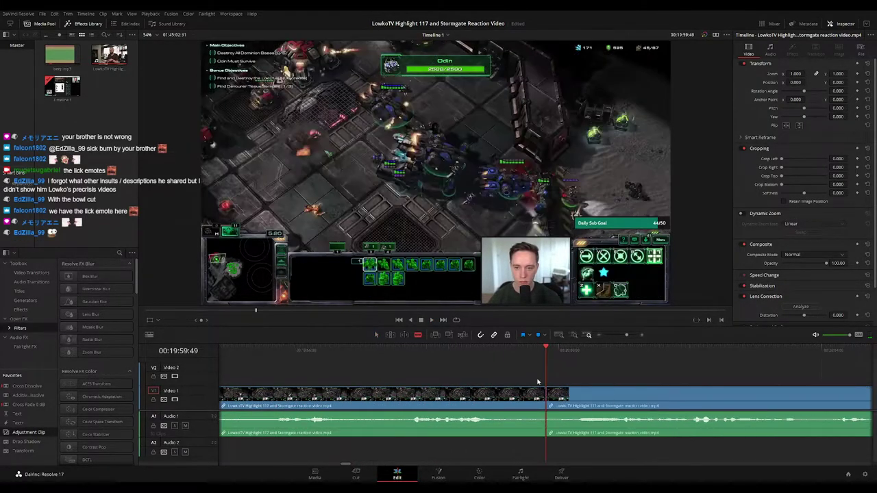
Remove the section from the 00:19:59:49 split to 00:20:00:58, closing the gap, and colour the clip before it blue
scroll(476, 358, down, 2)
key(space)
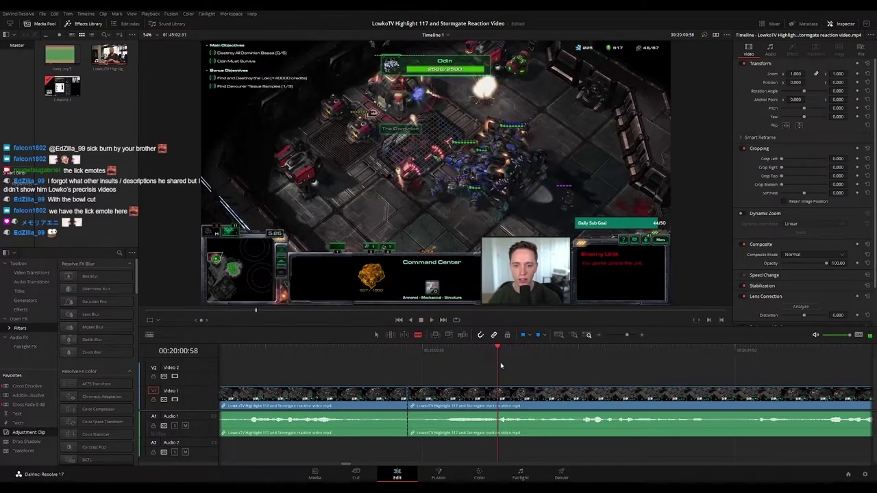
key(space)
key(ctrl+b)
click(471, 396)
key(Delete)
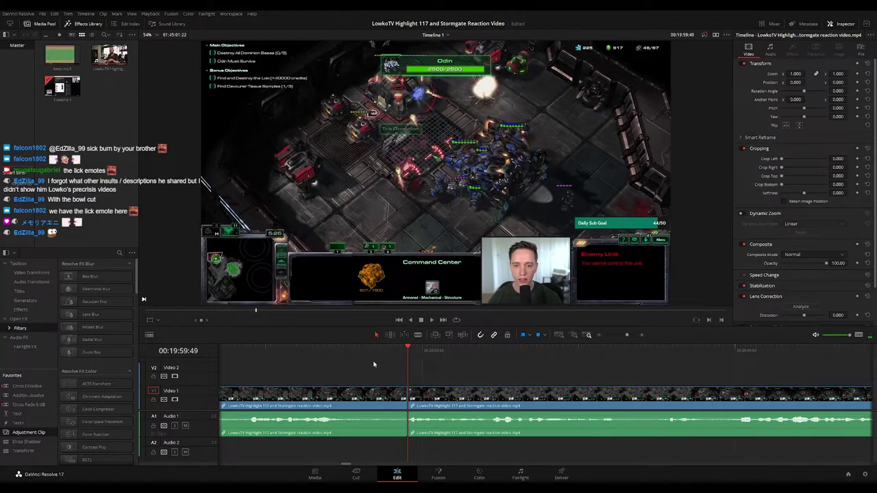
click(368, 357)
key(space)
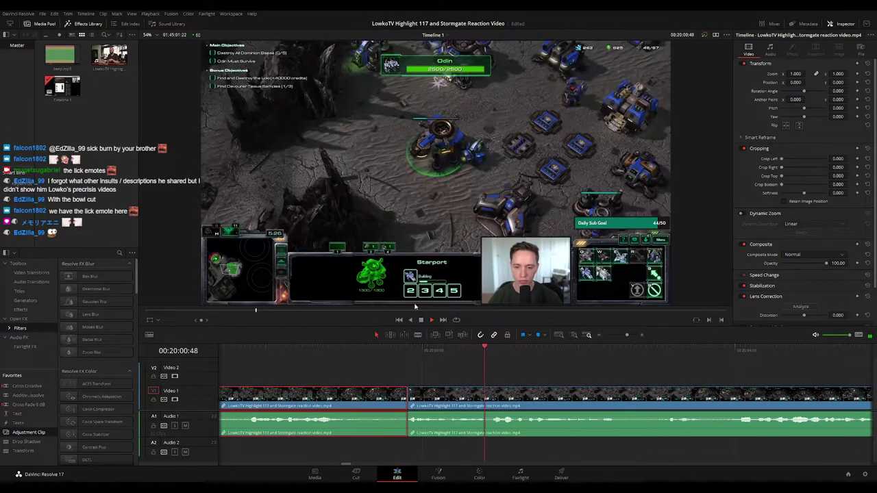
key(c)
click(648, 375)
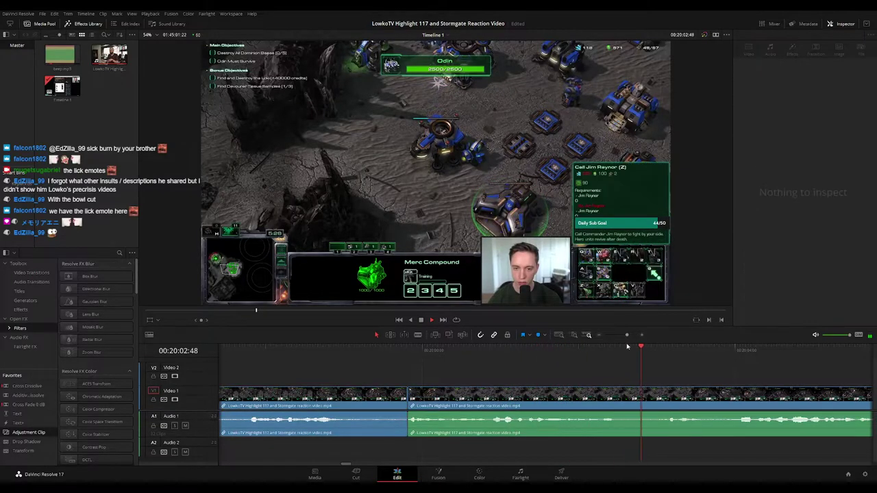
Play through the gameplay footage after the cut up to about 00:20:24, checking for pauses to remove
drag(626, 335, 622, 335)
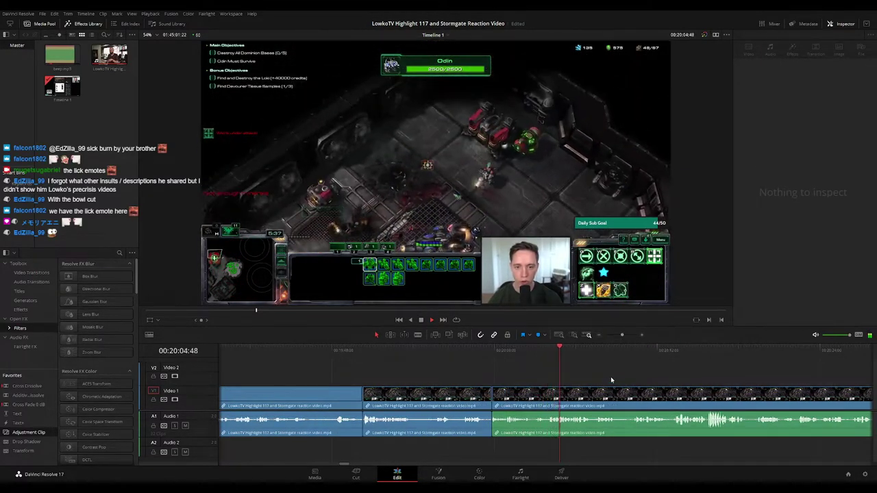
scroll(585, 378, right, 2)
scroll(423, 359, right, 2)
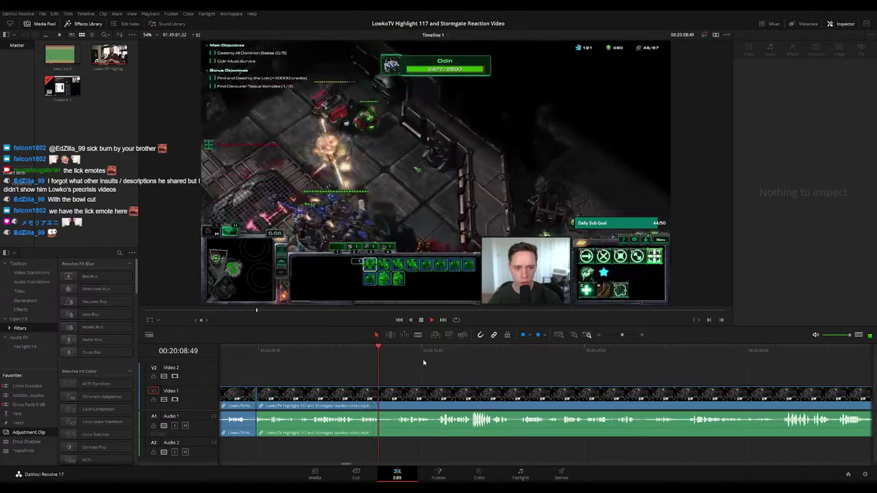
scroll(437, 369, right, 1)
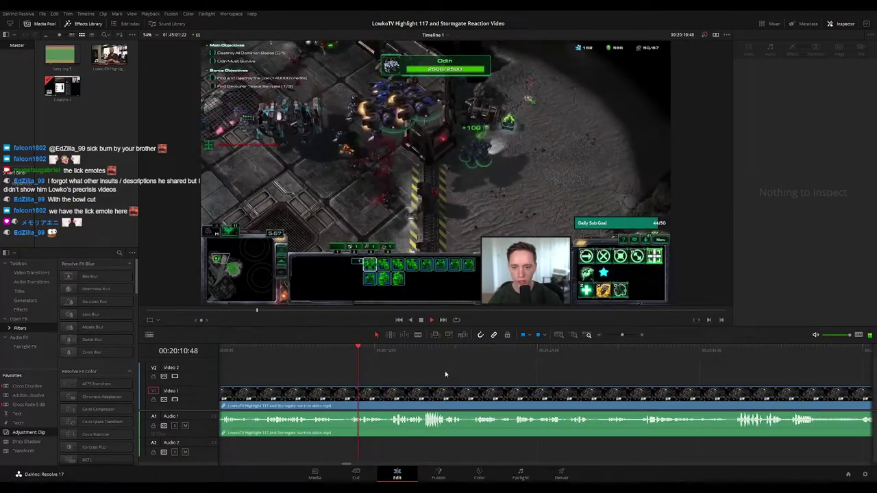
scroll(441, 372, right, 1)
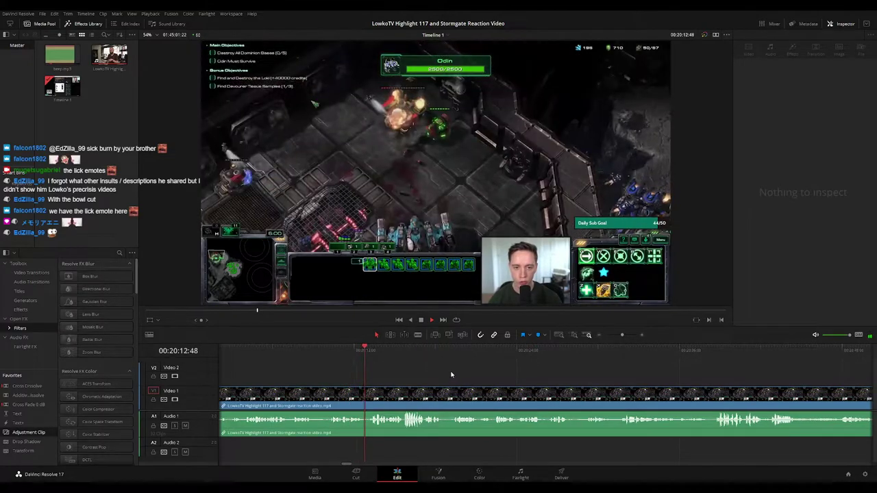
drag(454, 374, 427, 373)
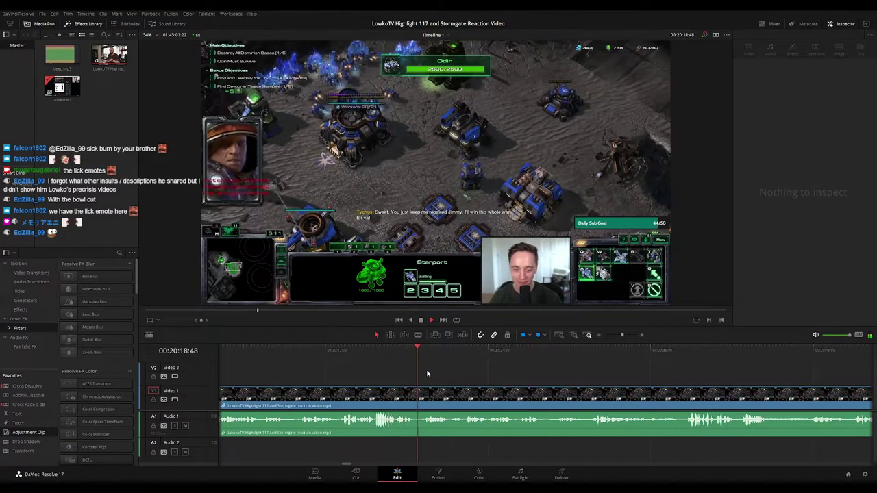
key(ctrl+=)
drag(596, 372, 432, 371)
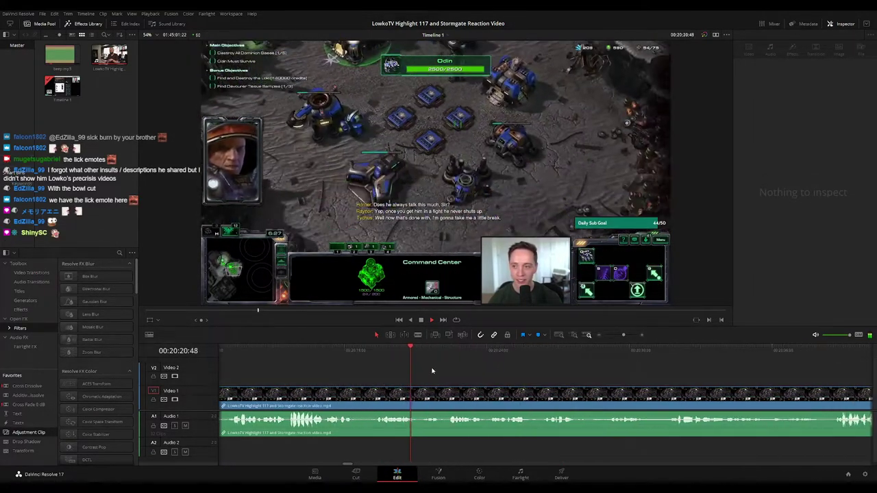
drag(524, 380, 458, 378)
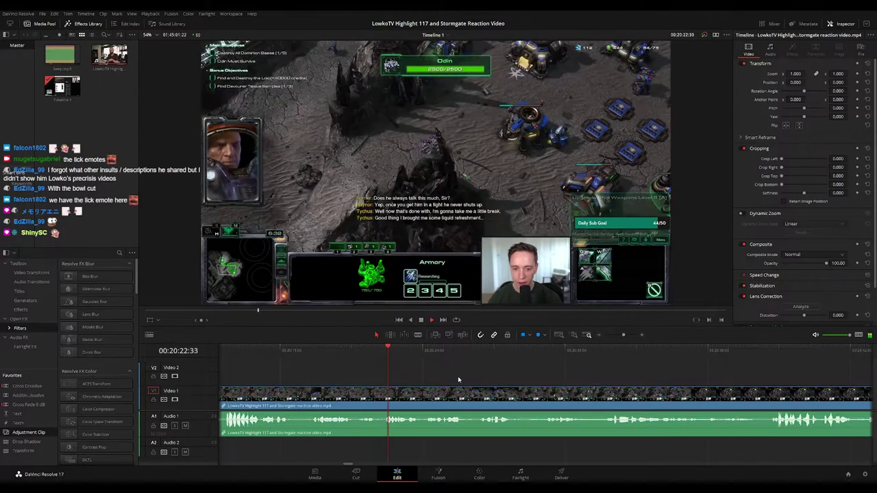
scroll(456, 371, down, 2)
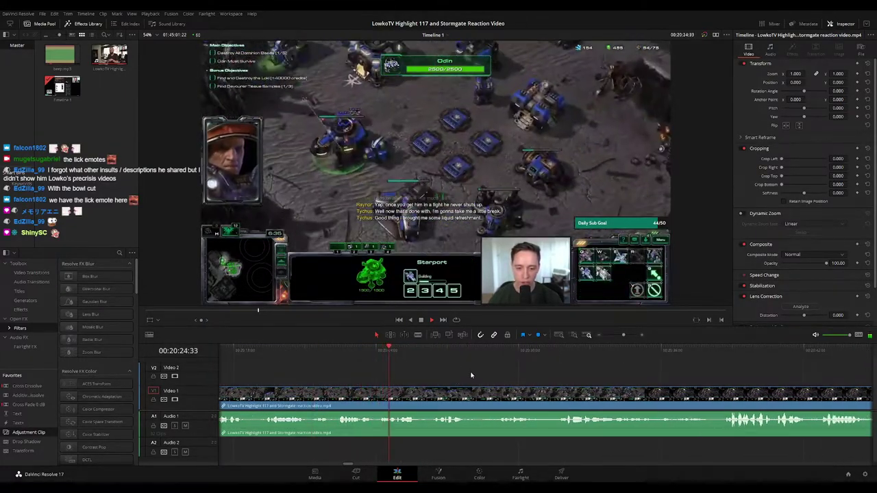
Remove the short pause starting at 00:20:27:44, closing the gap, and colour the clip before the cut blue
scroll(424, 366, down, 1)
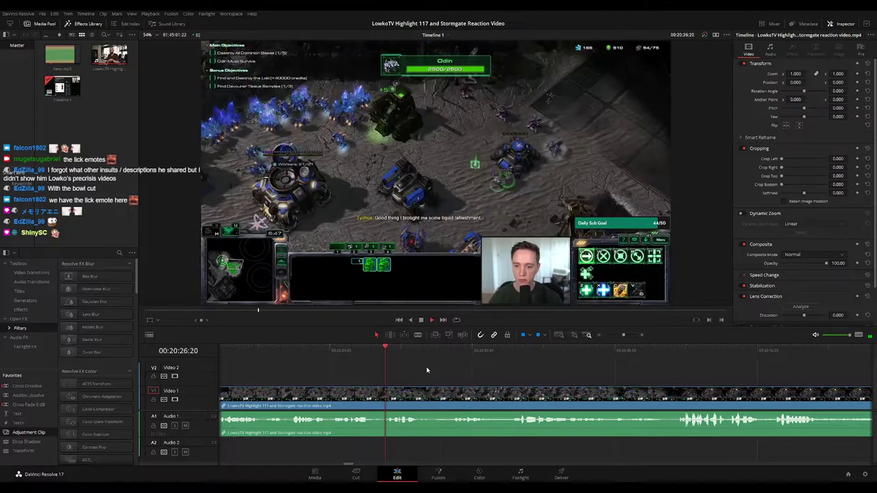
scroll(460, 375, down, 2)
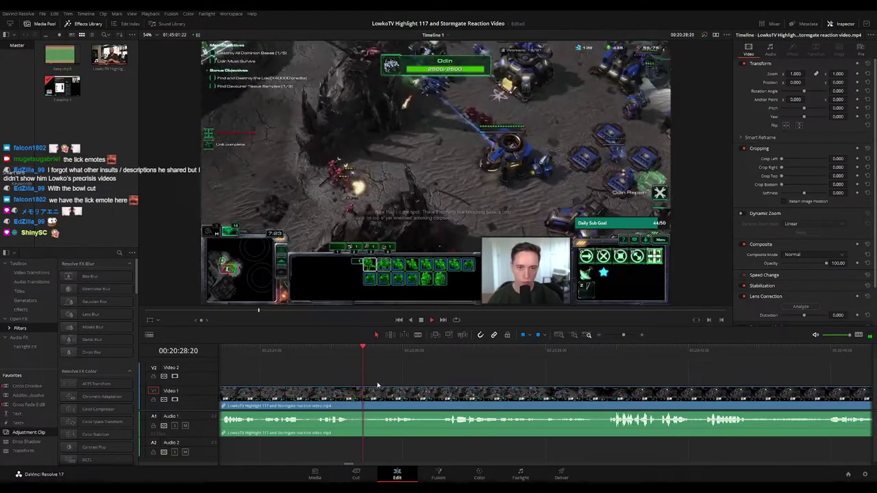
click(328, 351)
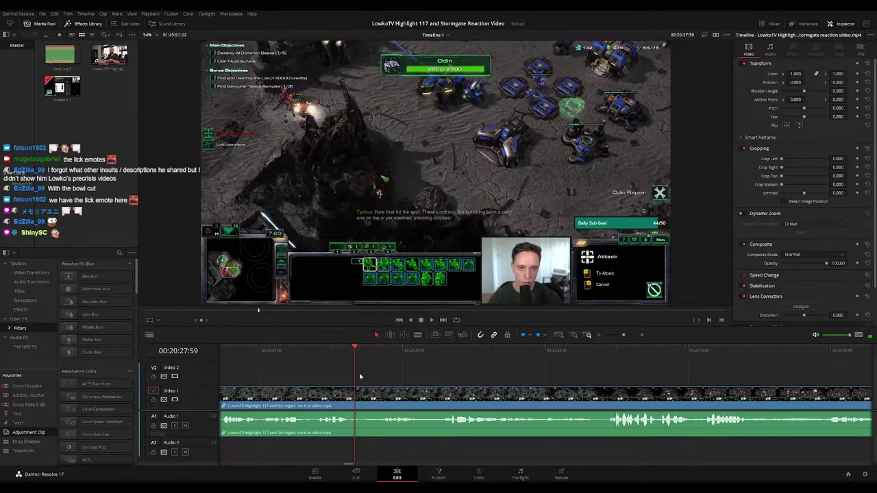
drag(364, 359, 350, 354)
key(b)
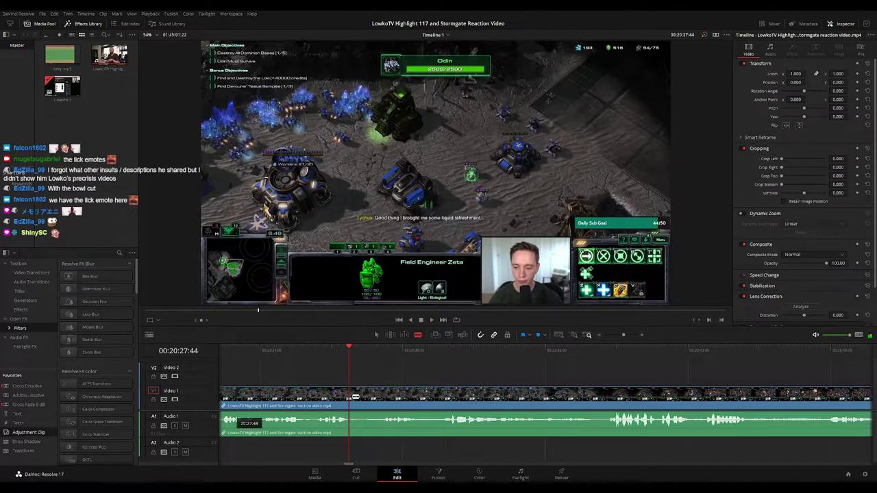
key(ctrl+b)
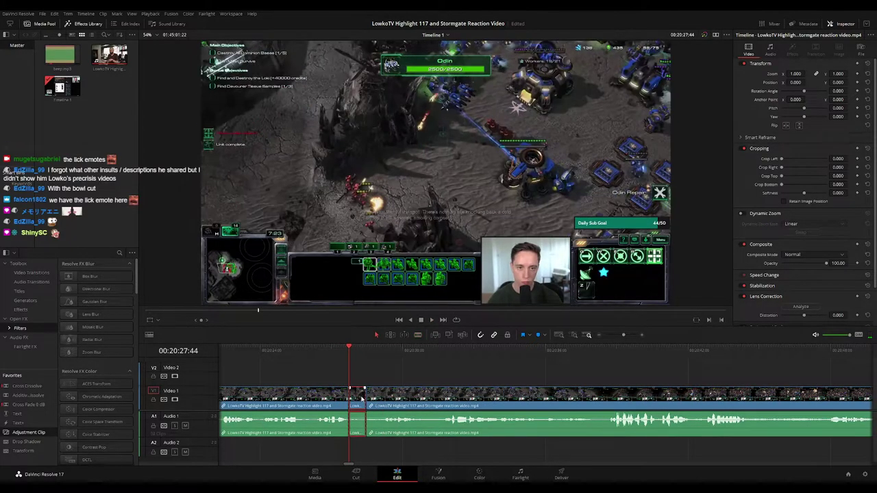
key(space)
click(326, 402)
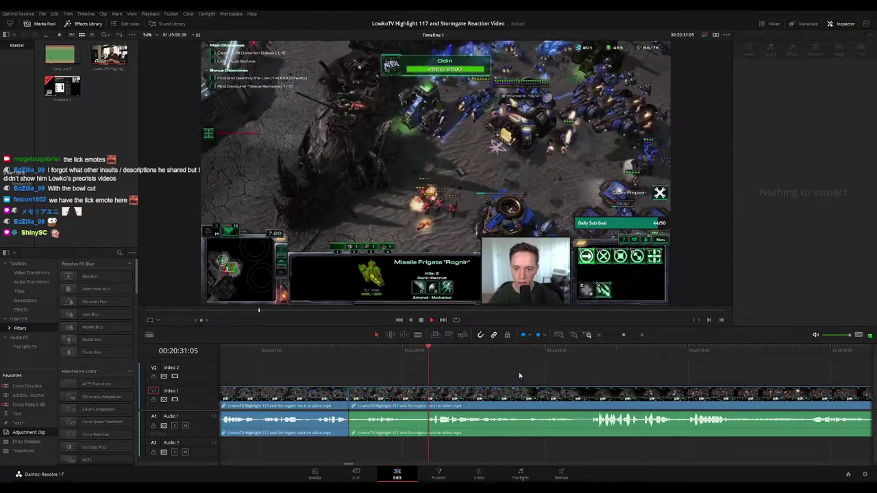
key(Delete)
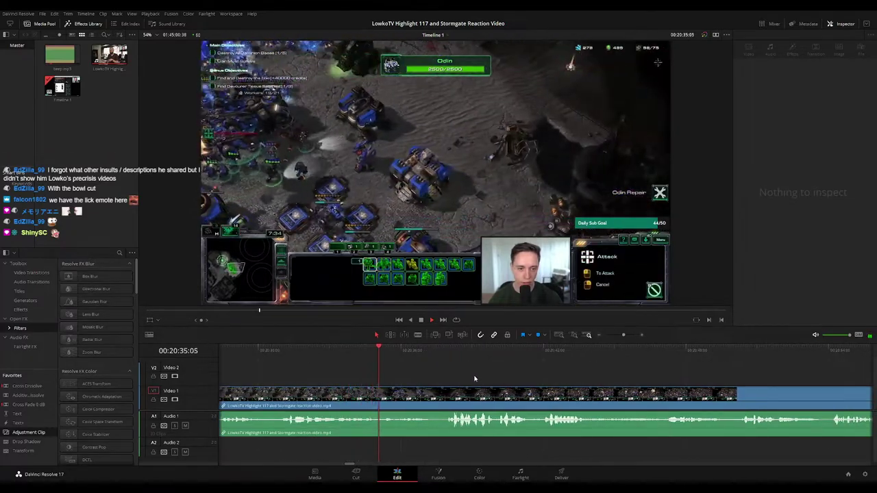
Remove the half-second pause starting at 00:20:37:23, closing the gap, and colour the clip before the cut blue
click(414, 356)
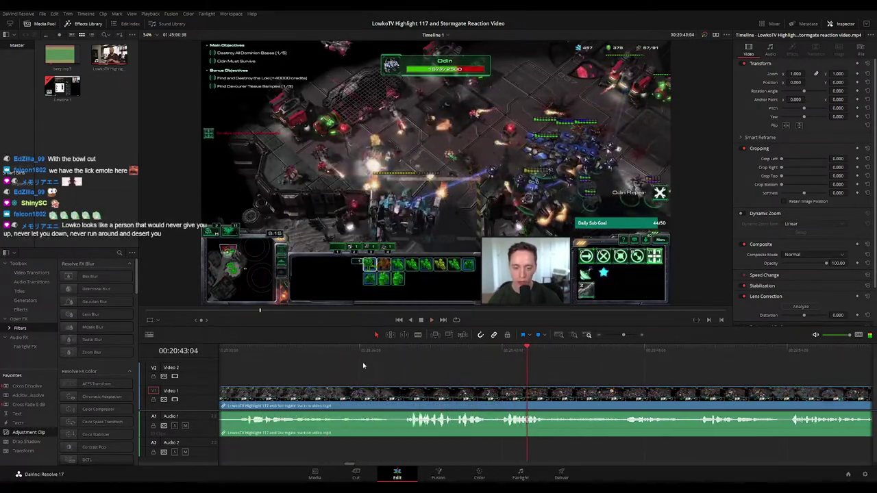
click(348, 355)
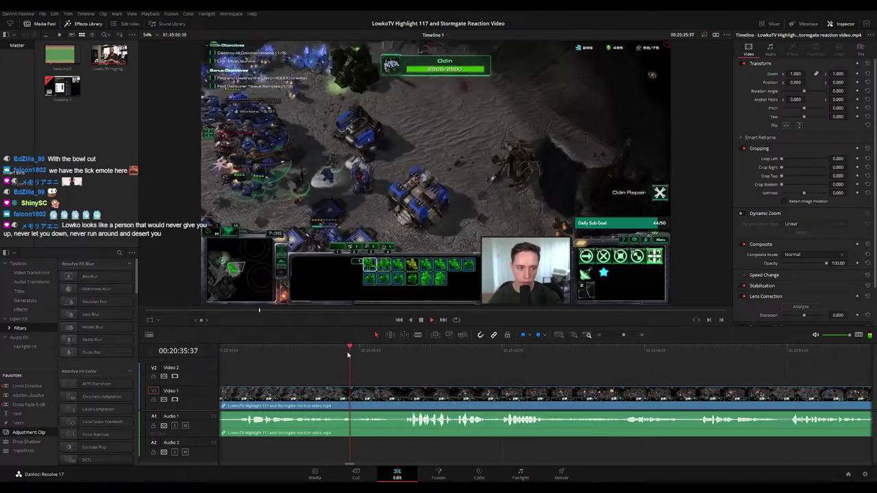
key(space)
key(b)
click(392, 396)
click(404, 395)
key(a)
click(398, 398)
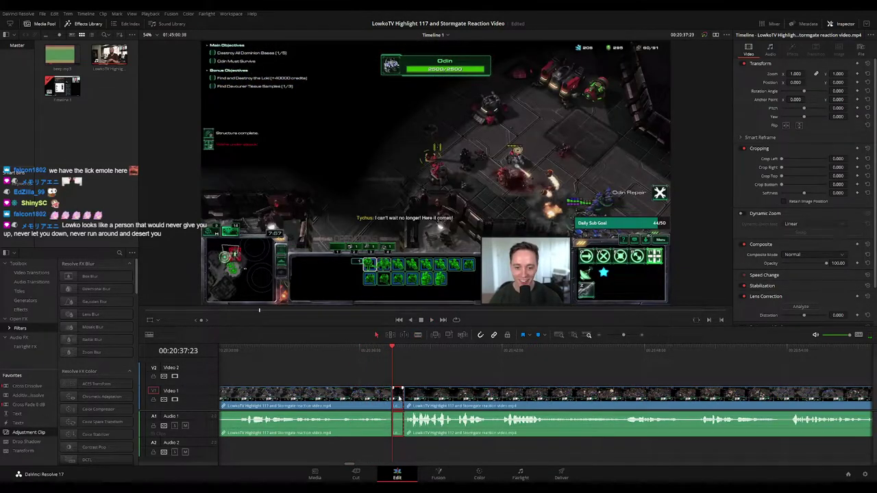
key(Delete)
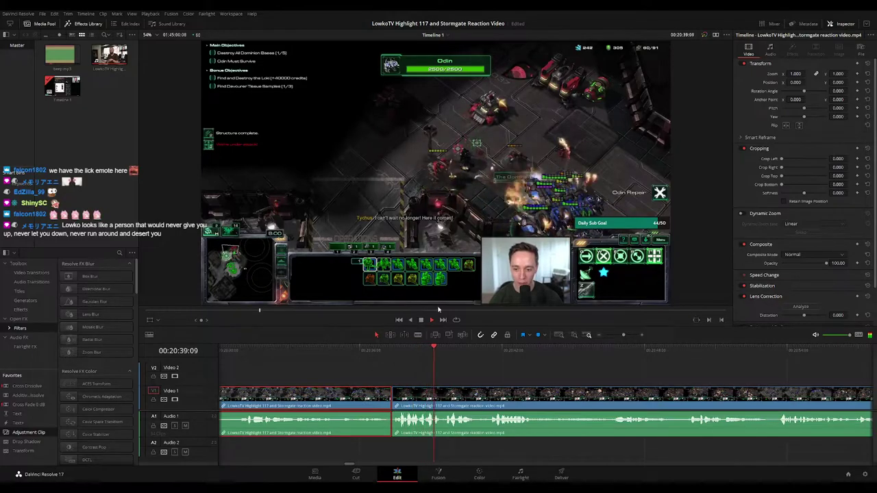
click(499, 376)
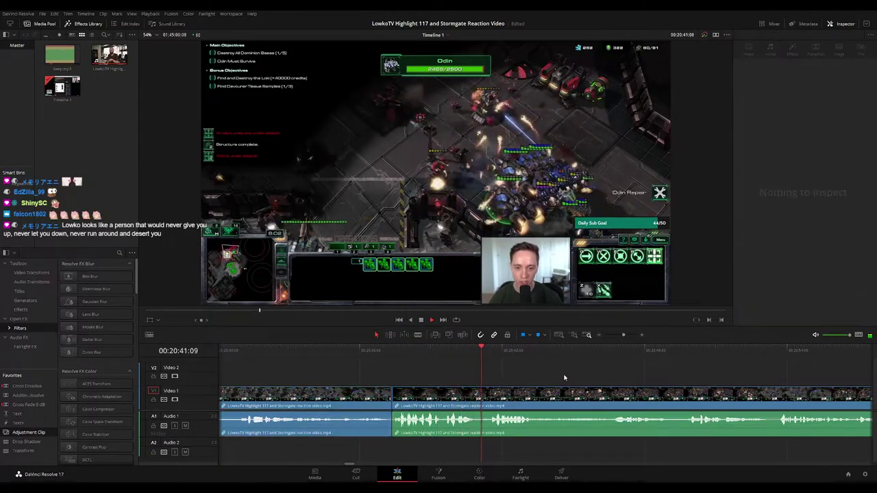
Cut out the section from 00:20:43:35 to about 00:20:45, closing the gap, and colour the clip before it blue
drag(610, 379, 465, 380)
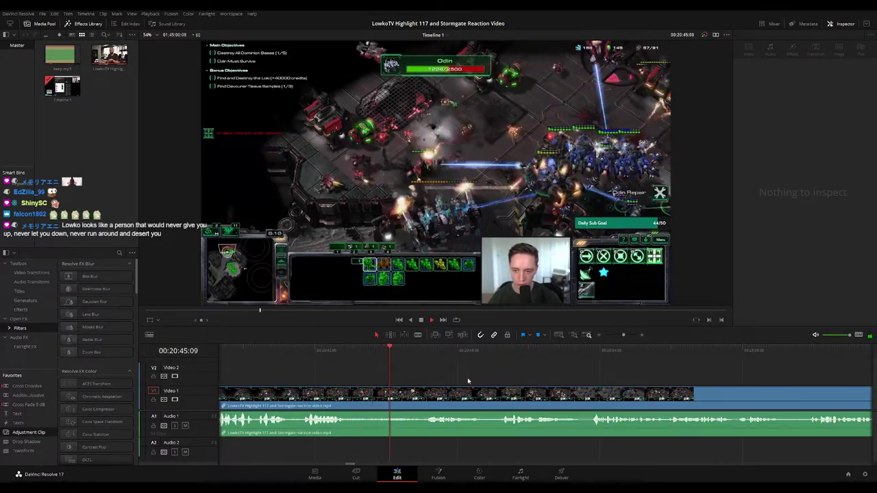
scroll(466, 378, right, 2)
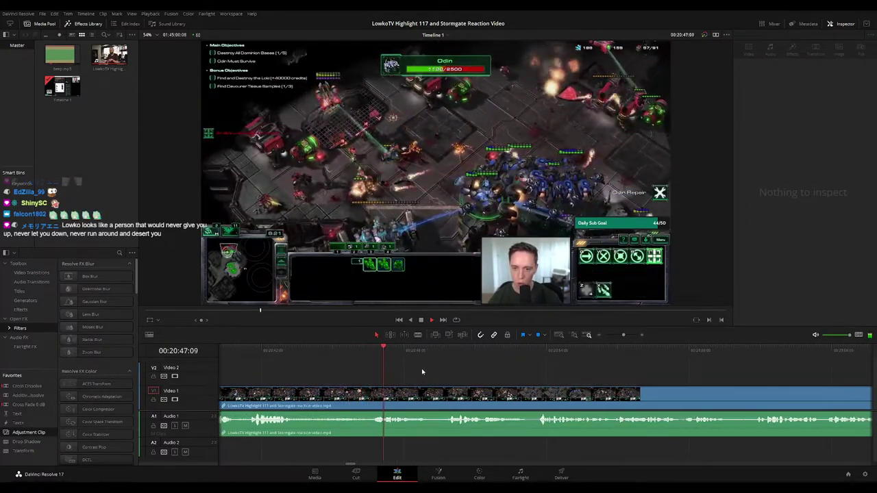
key(space)
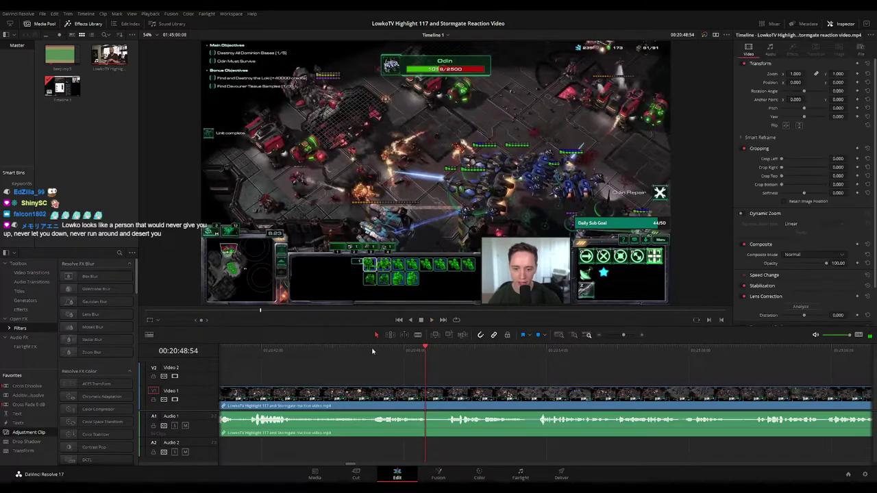
drag(302, 352, 299, 370)
key(b)
click(300, 389)
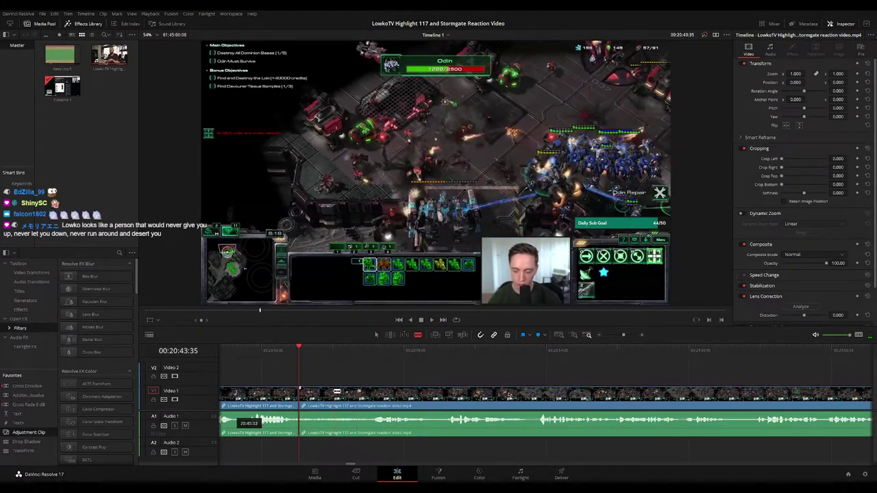
click(336, 392)
key(a)
click(322, 399)
key(Delete)
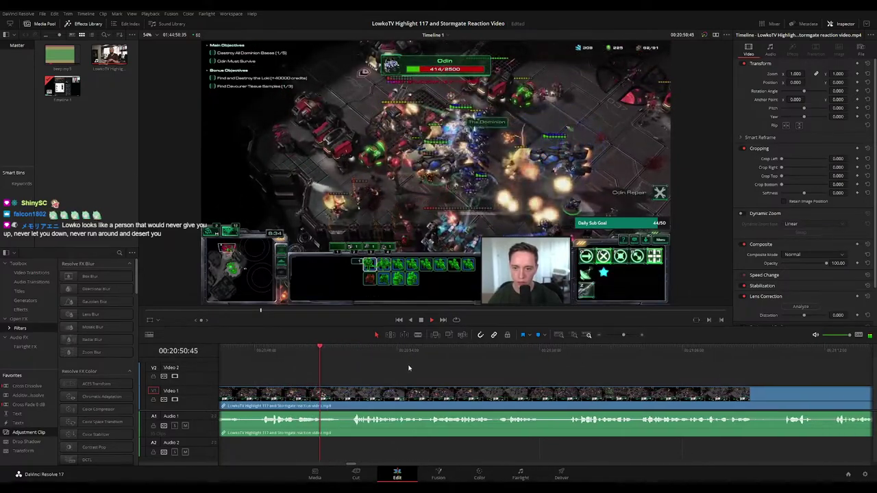
Remove the pause between 00:20:51:40 and 00:20:52:03, closing the gap, and colour the clip before the cut blue
key(space)
key(b)
click(345, 396)
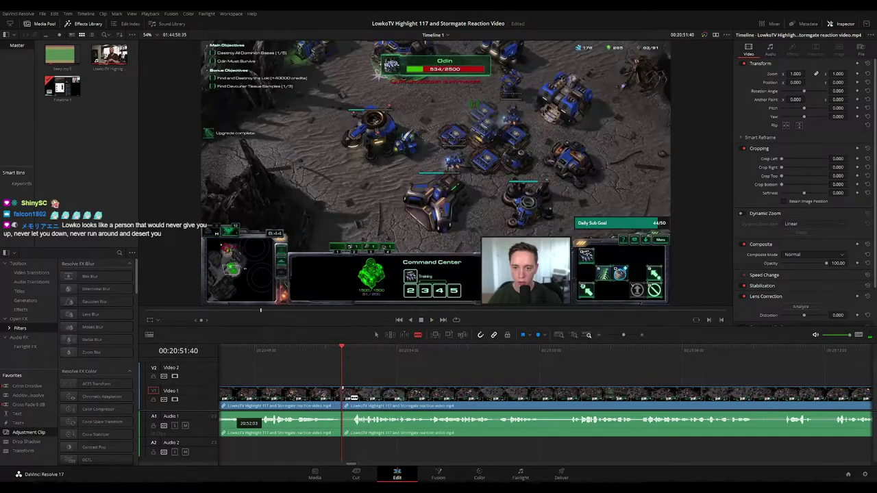
key(space)
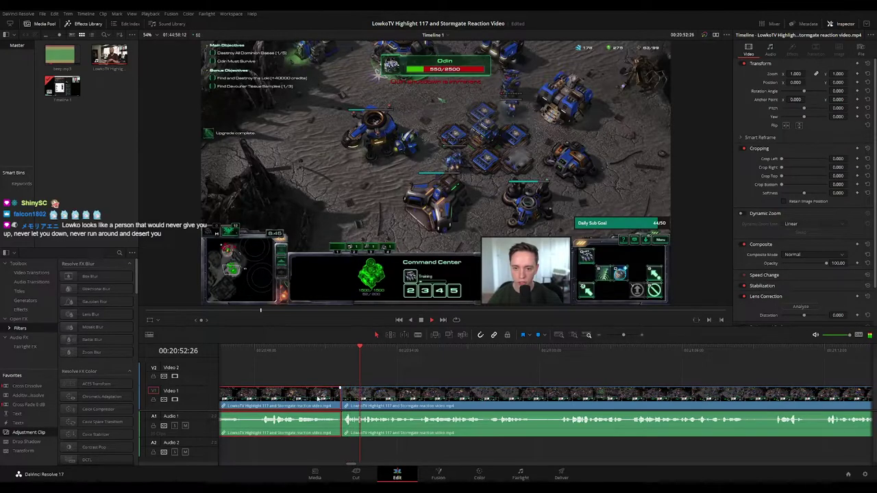
key(c)
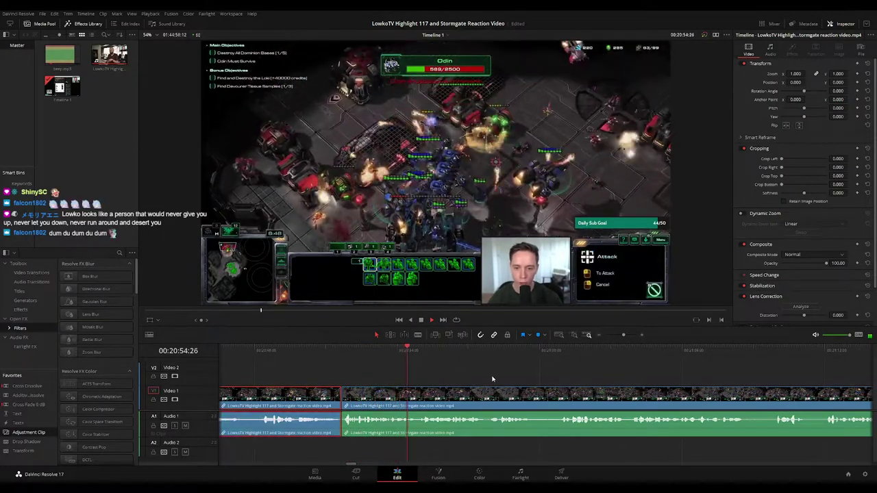
click(497, 377)
Cut out the section from about 00:20:59:45 to 00:21:00:47, closing the gap, and colour the clip before it green
drag(528, 377, 404, 377)
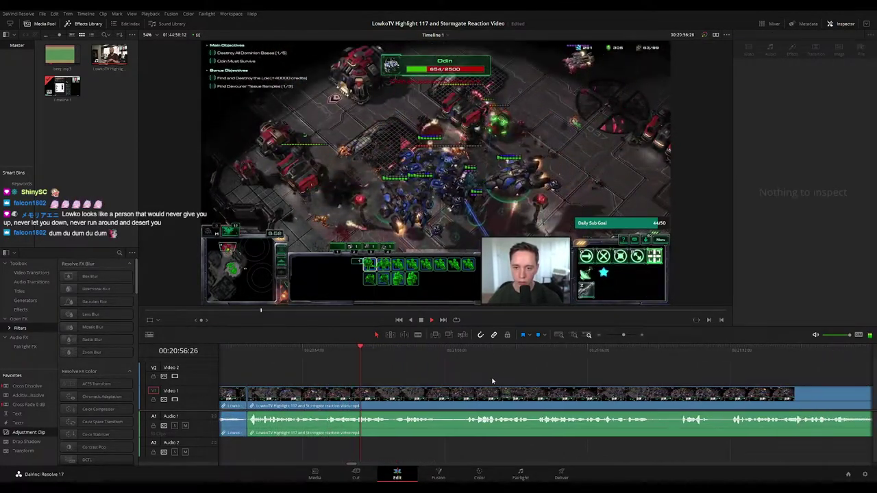
scroll(492, 381, right, 1)
scroll(412, 385, right, 1)
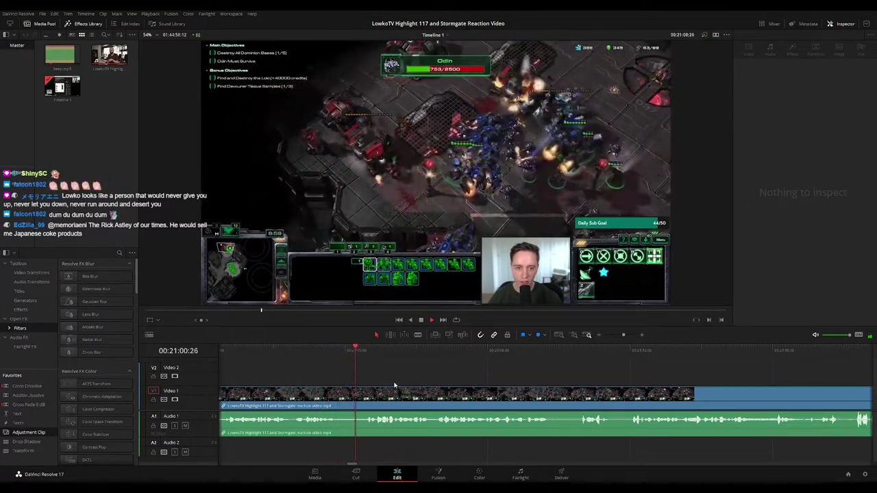
click(339, 397)
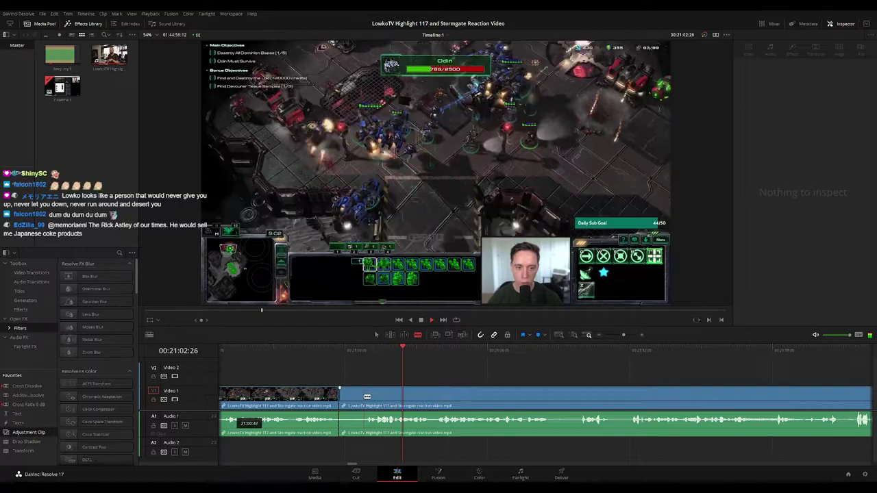
click(357, 397)
key(a)
click(354, 397)
key(BackSpace)
click(352, 398)
key(BackSpace)
click(331, 352)
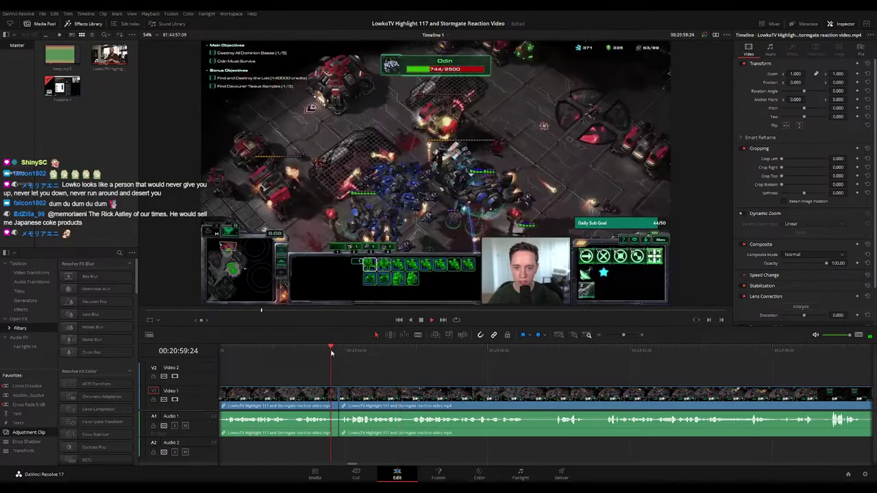
key(space)
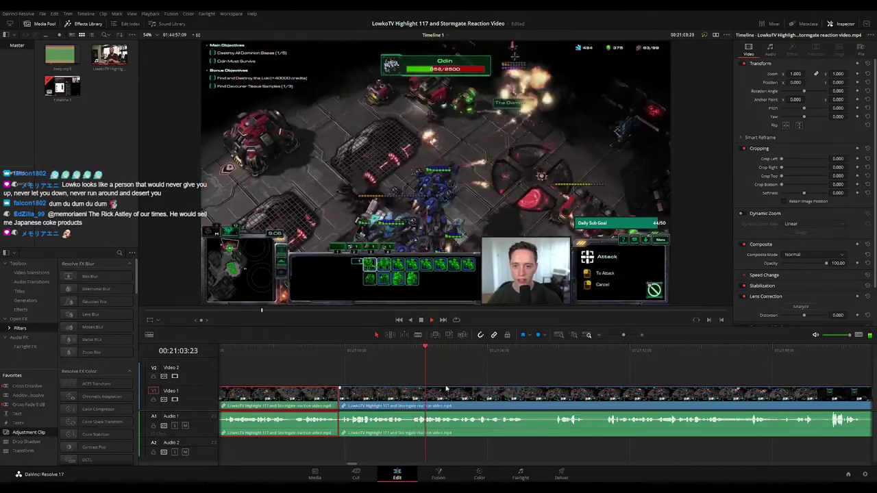
Play through the gameplay footage after the green clip up to about 00:21:15, checking for pauses to remove
click(470, 376)
key(space)
scroll(540, 371, down, 6)
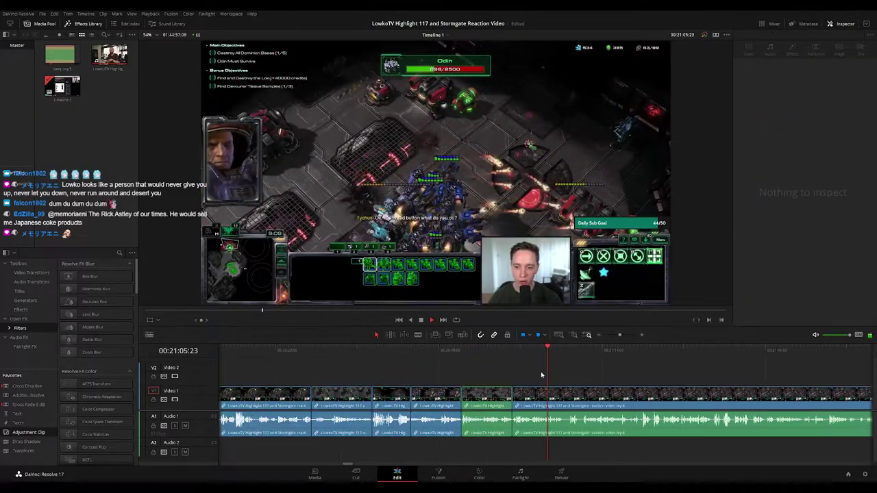
scroll(343, 383, up, 6)
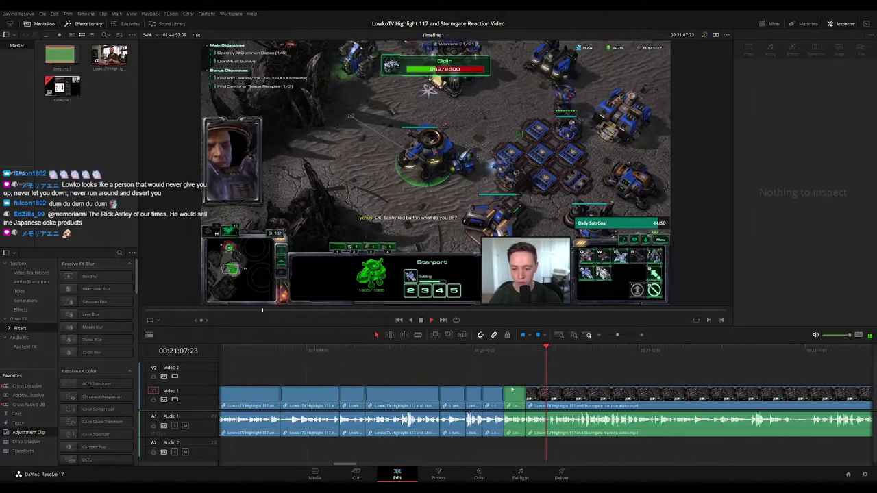
scroll(566, 394, up, 3)
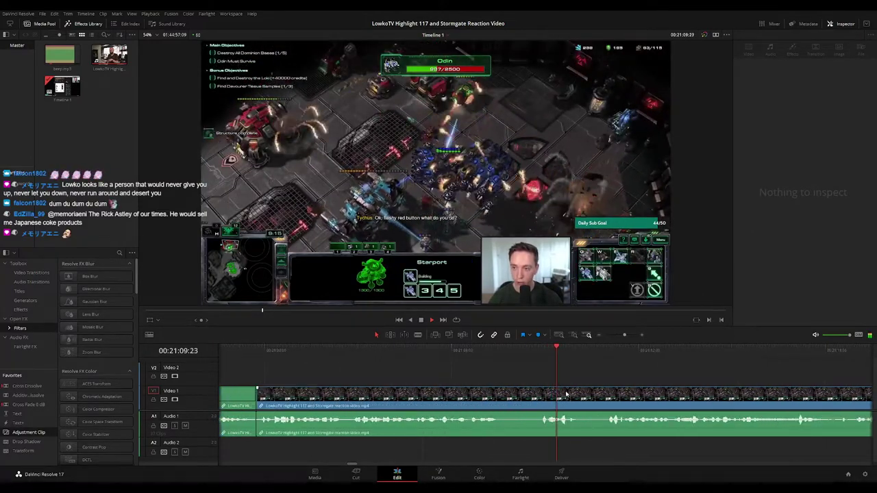
drag(608, 382, 432, 361)
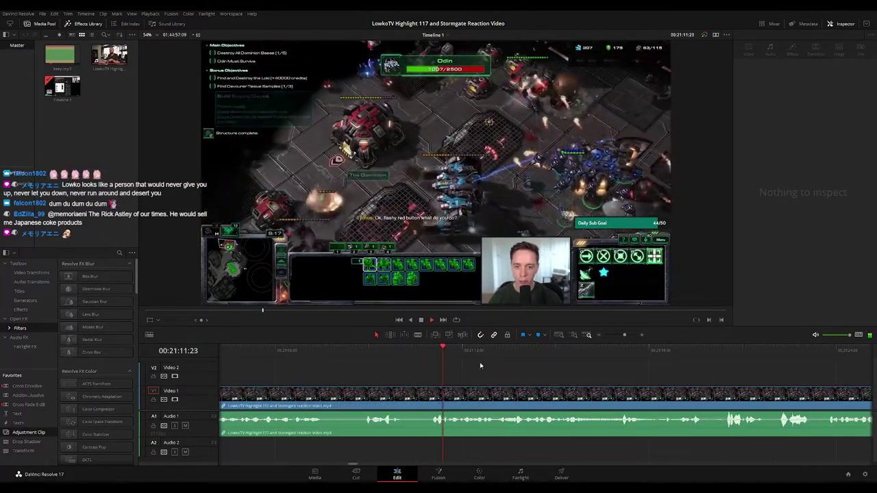
scroll(595, 375, down, 2)
scroll(596, 378, up, 2)
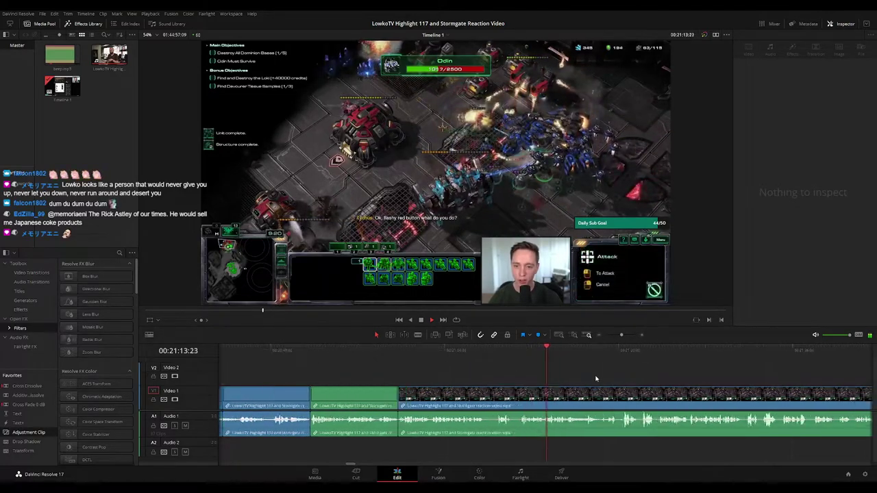
scroll(596, 378, up, 1)
drag(596, 377, 452, 374)
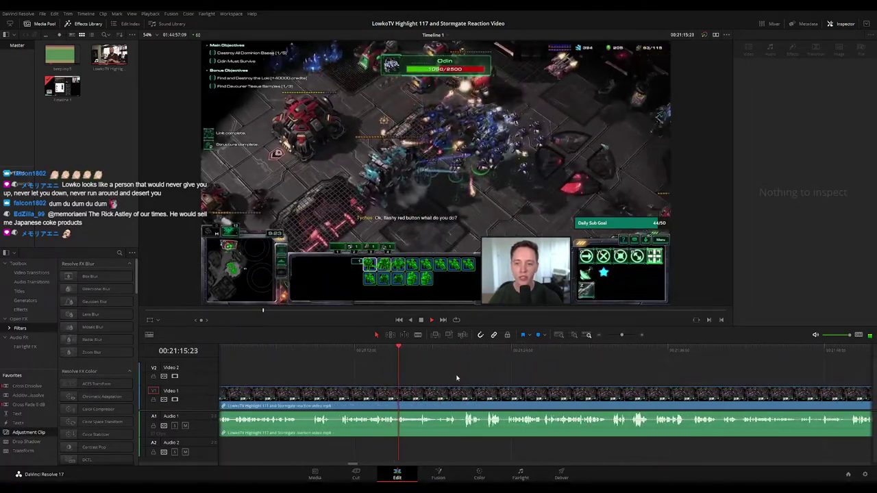
Cut out the section from 00:21:23:11 to 00:21:23:41, closing the gap, and colour the clip before the cut green
click(469, 394)
scroll(471, 379, right, 2)
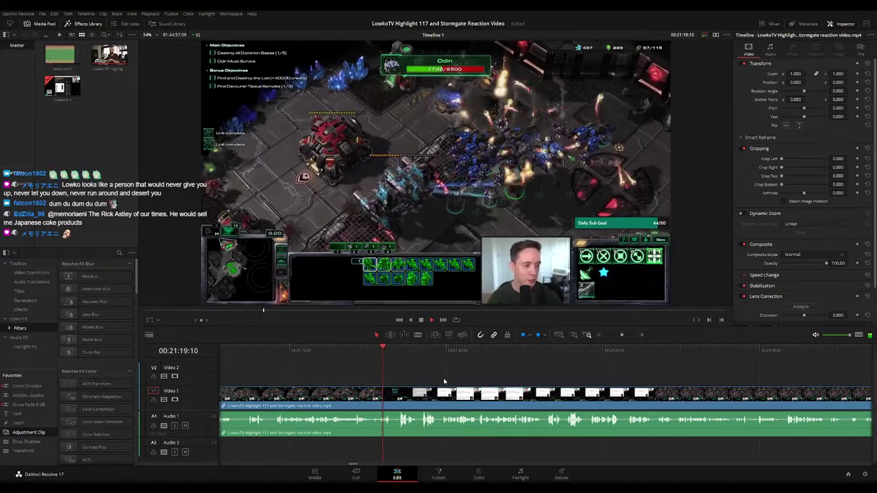
scroll(401, 378, right, 2)
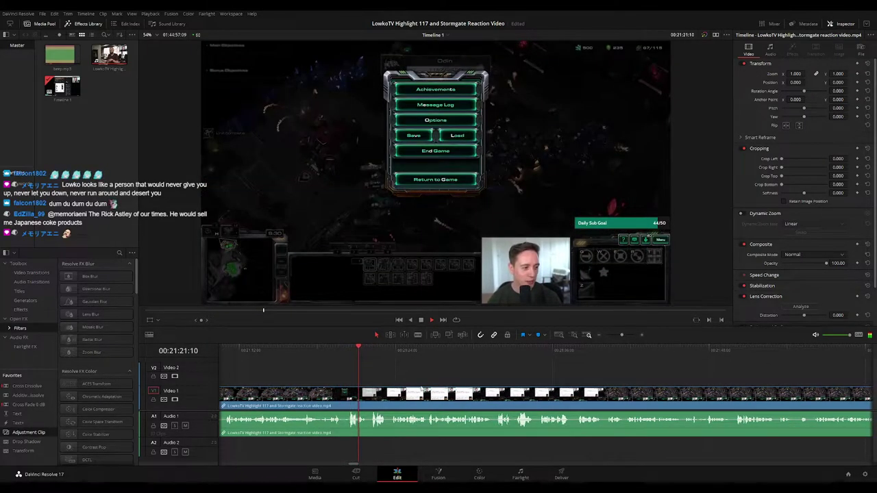
key(ctrl+equal)
drag(571, 387, 415, 372)
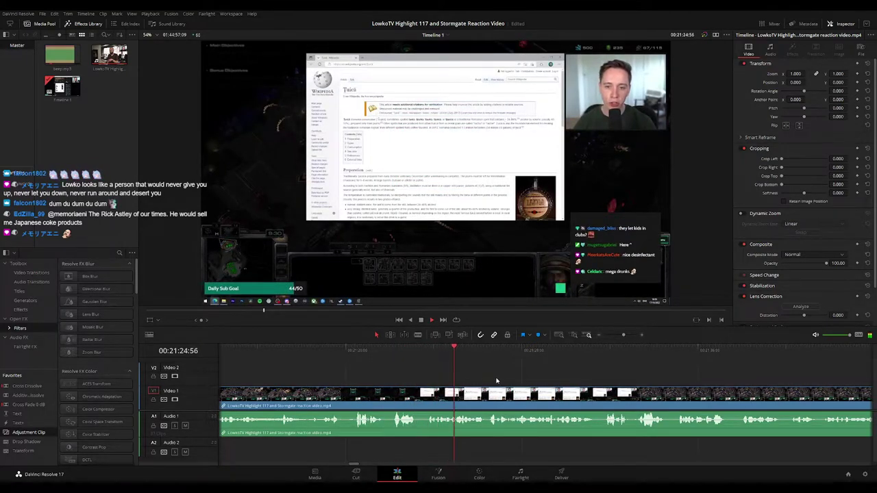
click(360, 352)
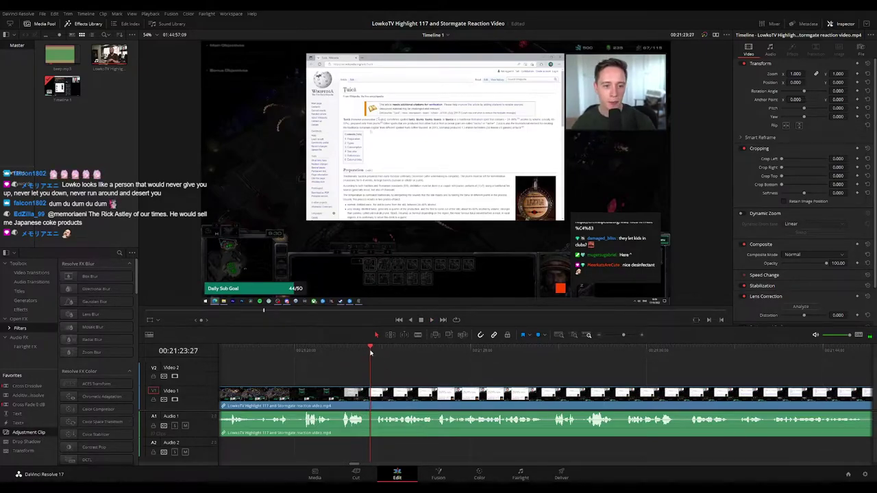
drag(371, 352, 365, 354)
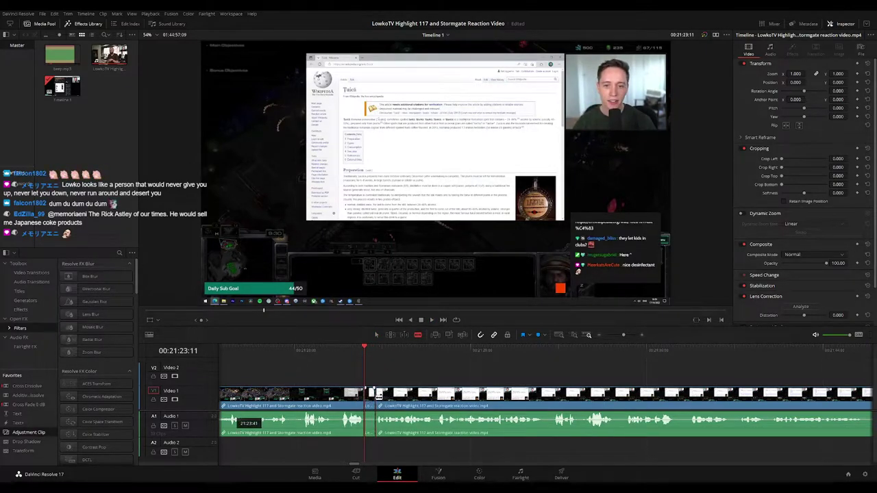
key(a)
key(Delete)
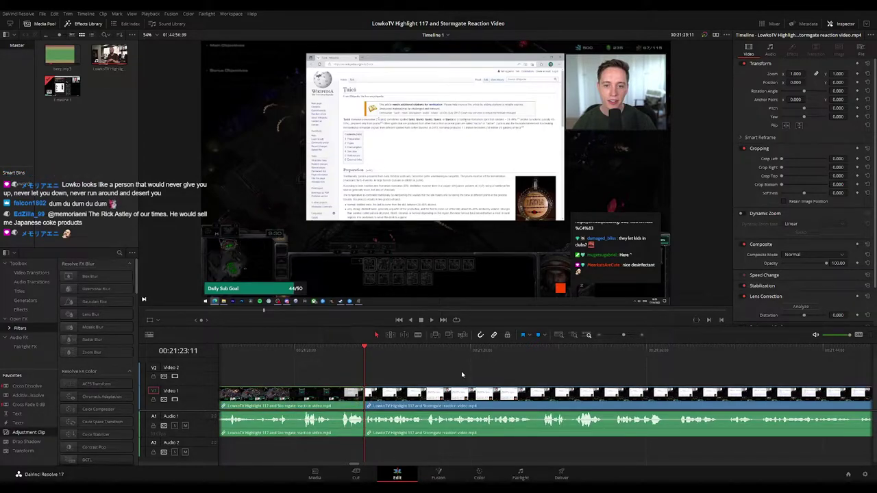
drag(46, 432, 330, 380)
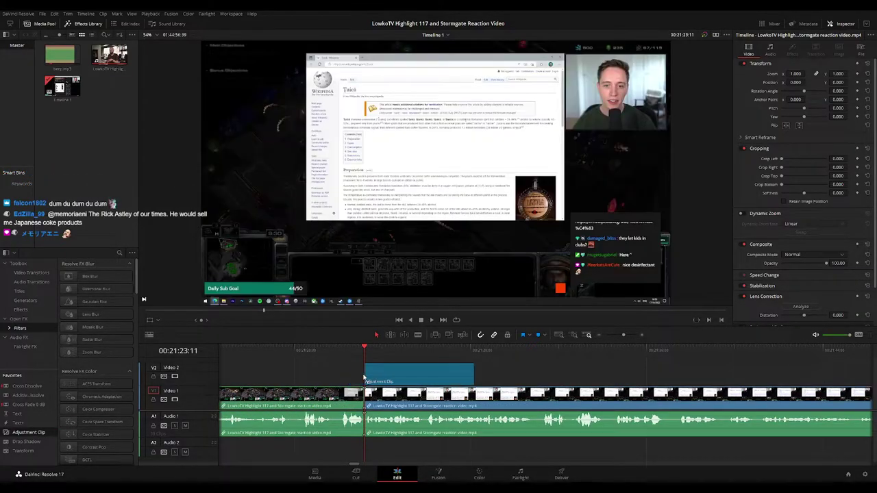
drag(470, 375, 437, 377)
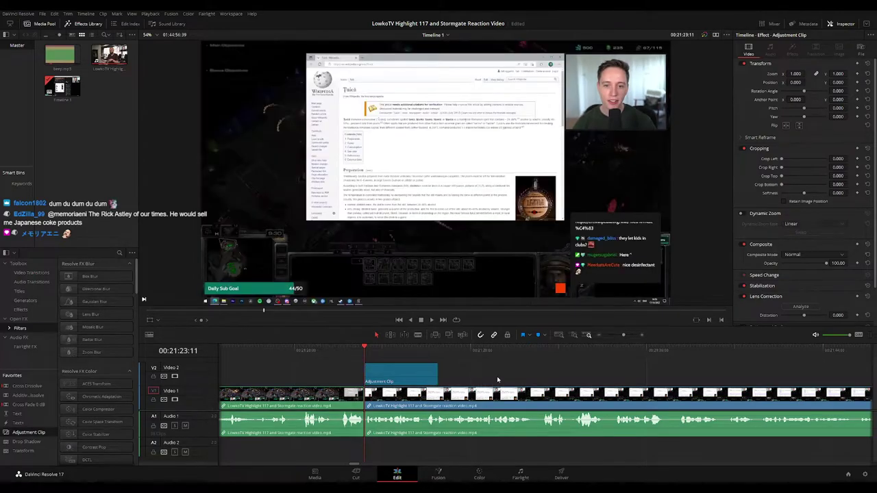
key(Delete)
Review the Wikipedia segment up to about 00:21:35 and place an adjustment clip on Video 2 at the laugh at 00:21:32:29
key(space)
click(415, 353)
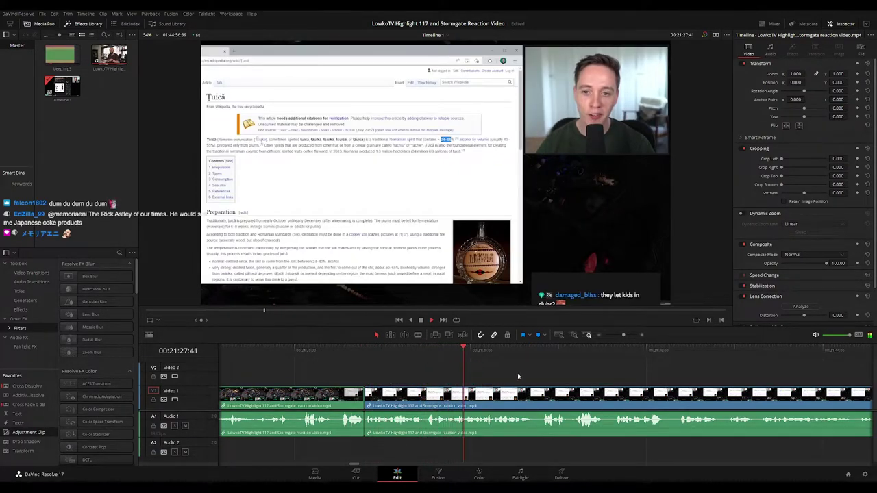
drag(542, 372, 418, 361)
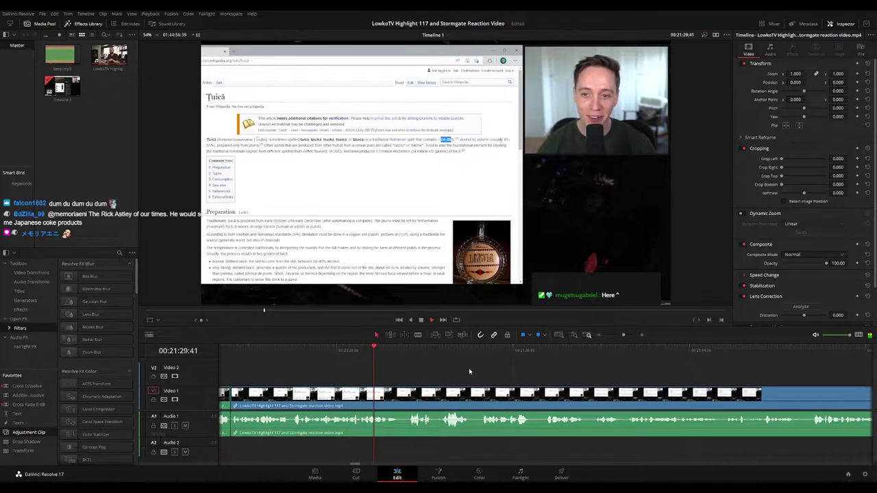
scroll(417, 373, right, 2)
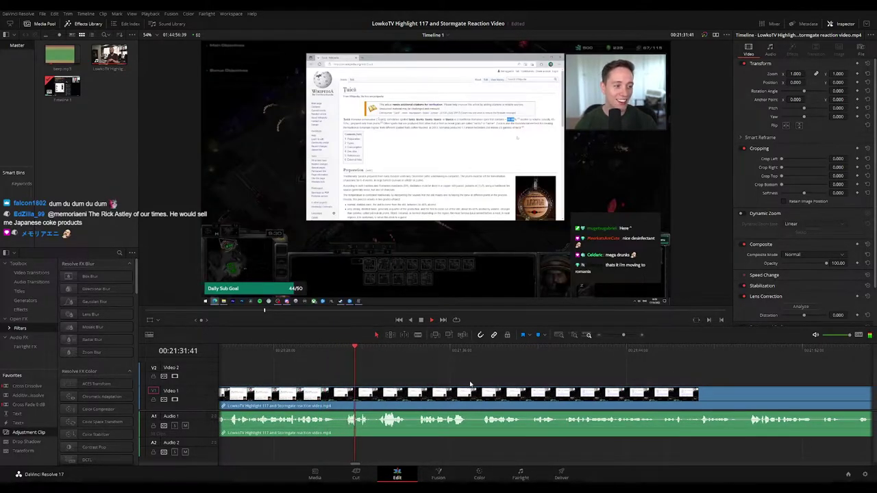
scroll(405, 376, right, 2)
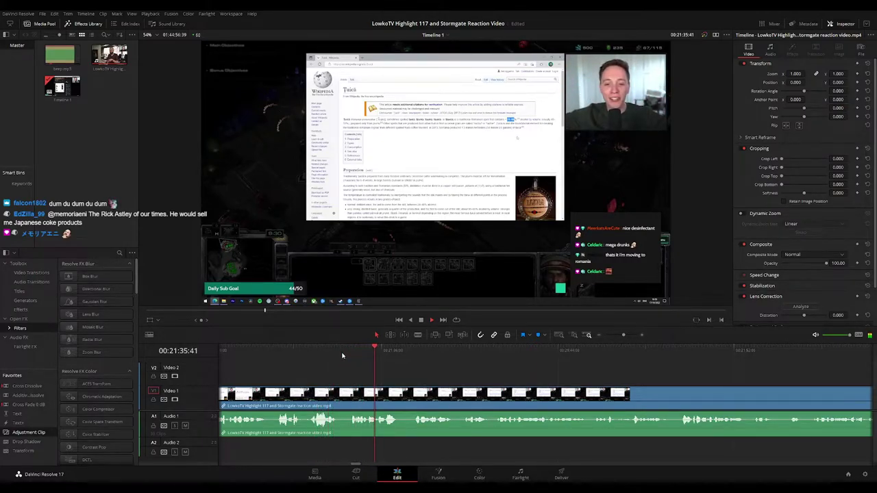
click(294, 357)
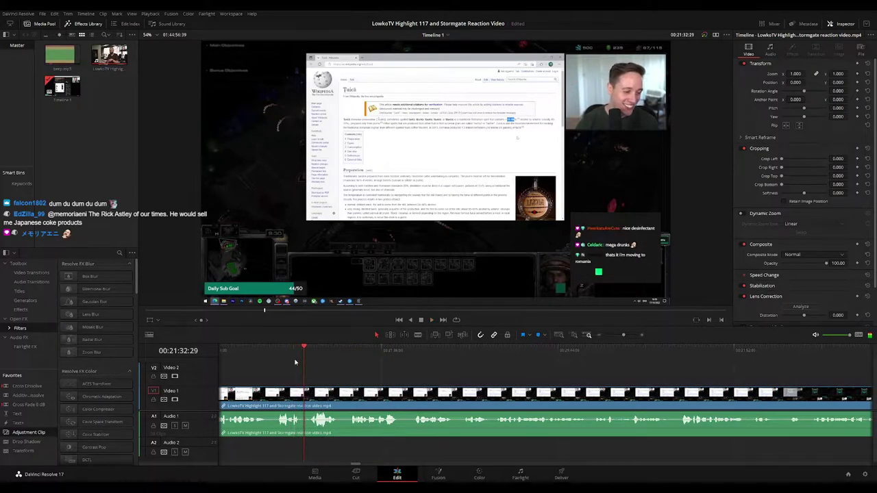
drag(29, 432, 352, 376)
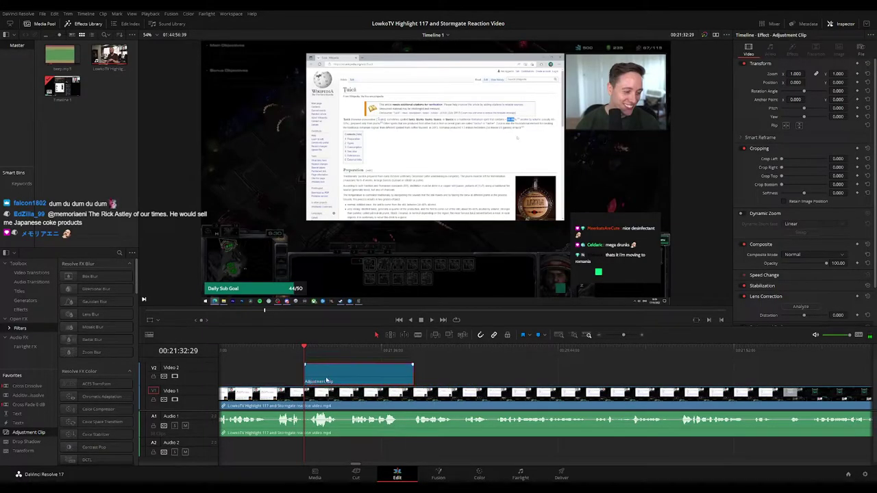
Zoom the adjustment clip to 2.100 and position it at X -1390, Y -743 to enlarge the webcam, then play the result
drag(795, 74, 870, 74)
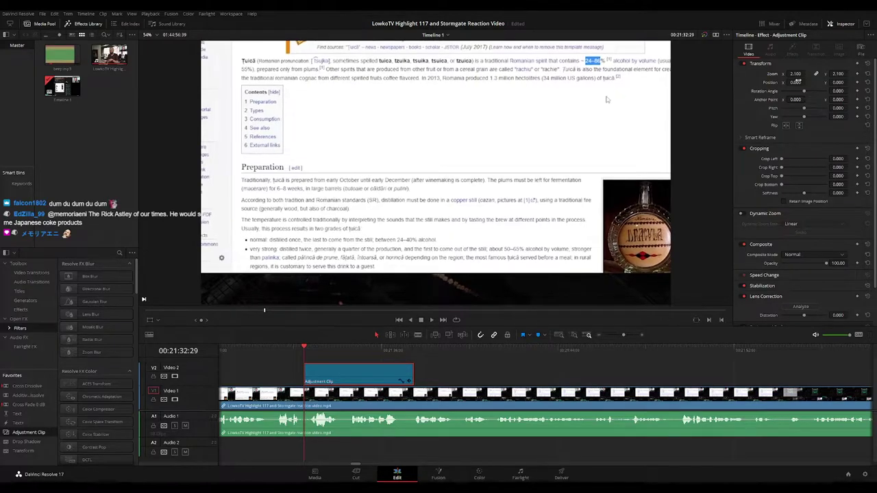
drag(605, 100, 351, 235)
key(space)
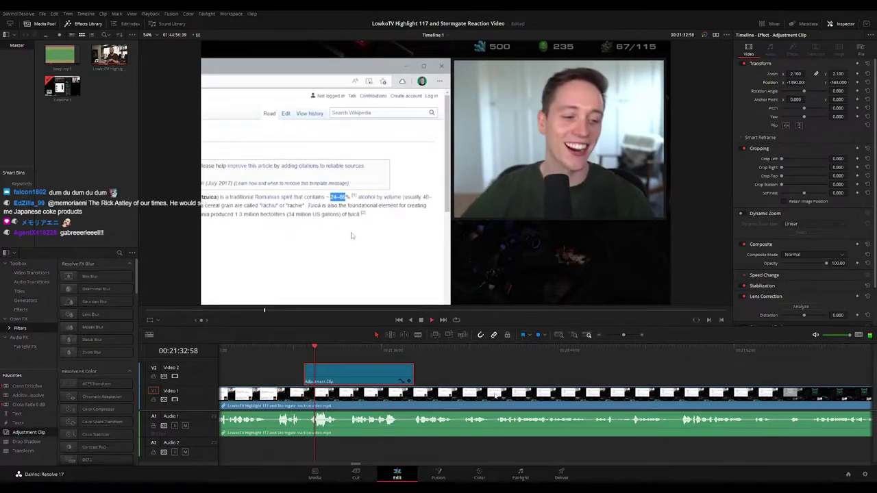
click(480, 374)
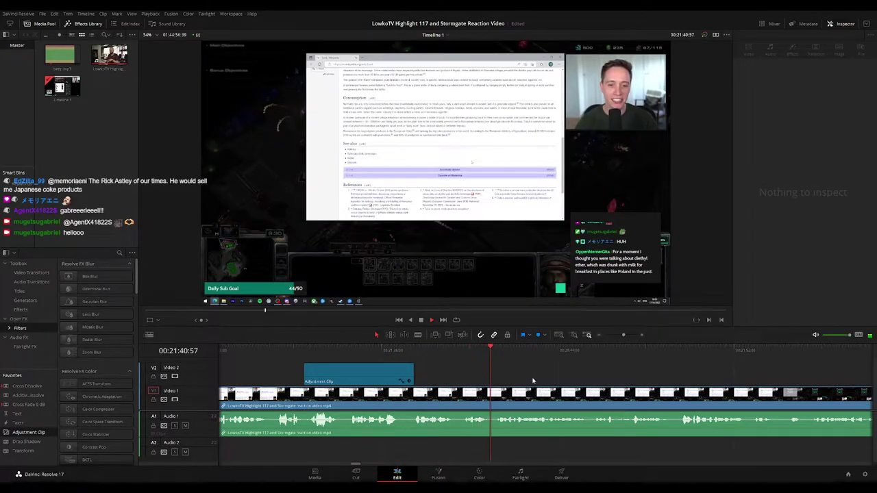
Cut out the pause from 00:21:48:44 to about 00:21:49:30, closing the gap, and colour the clip before the cut green
click(491, 380)
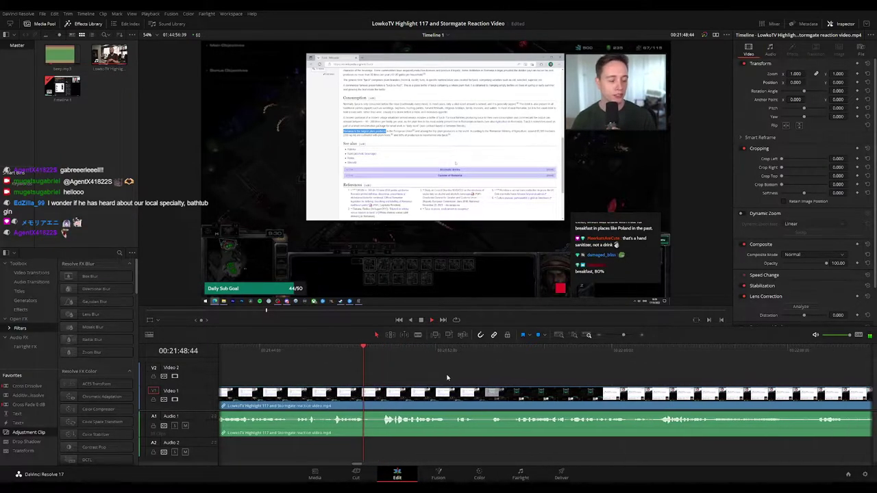
key(b)
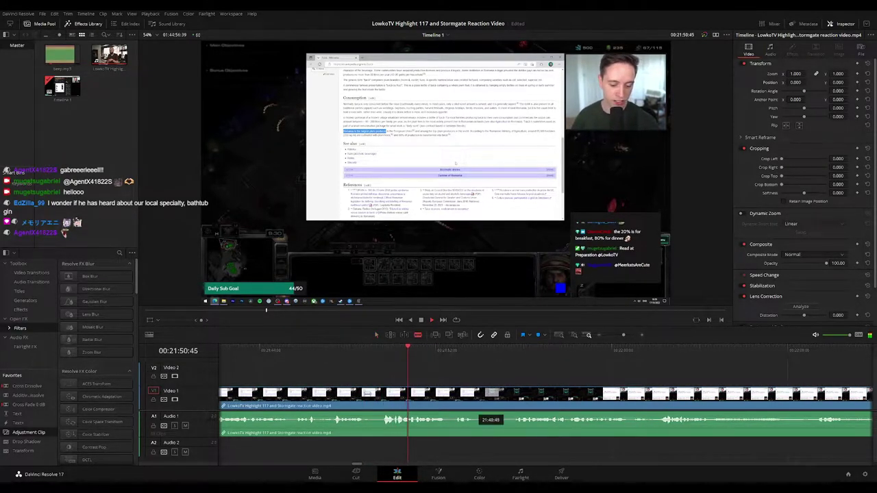
click(363, 394)
click(380, 395)
key(a)
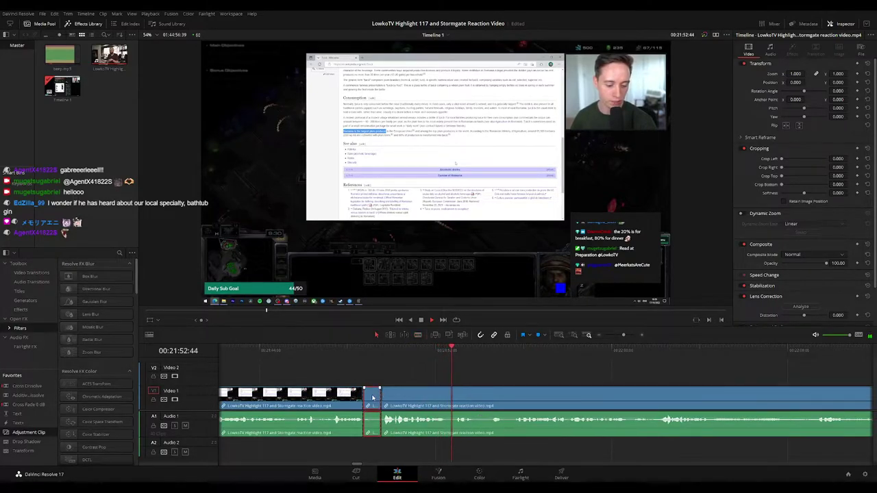
key(Delete)
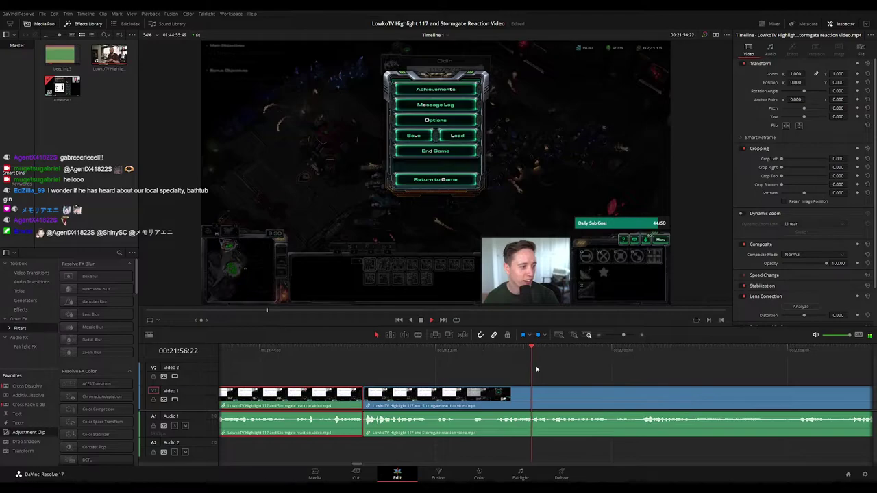
Play through the footage from about 00:21:56 to 00:22:05 and jump to about 00:22:08, checking for a section to remove
click(601, 375)
drag(620, 373, 444, 373)
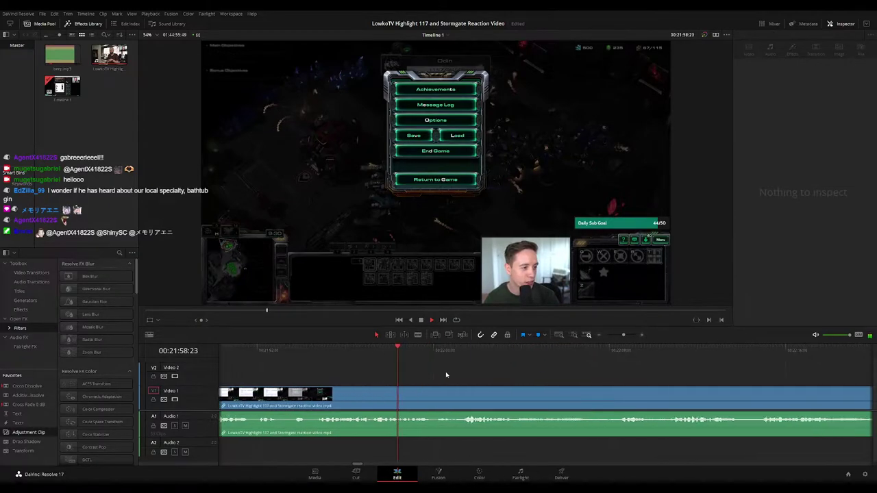
key(space)
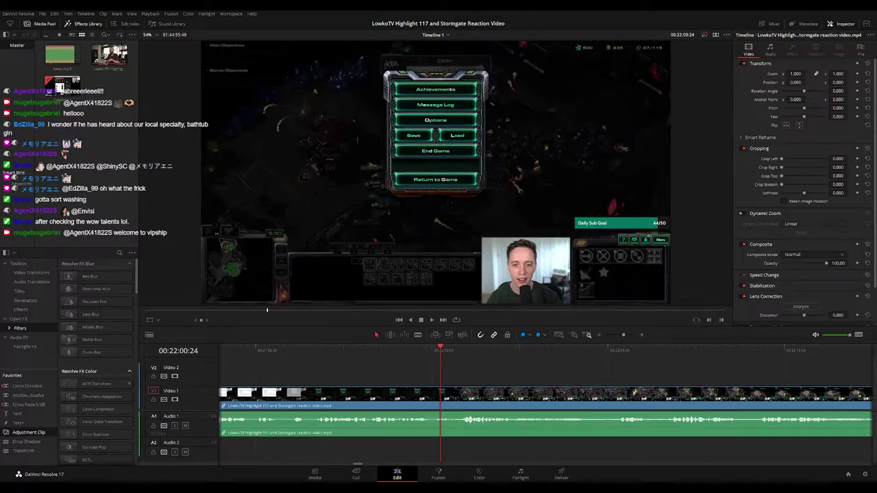
key(space)
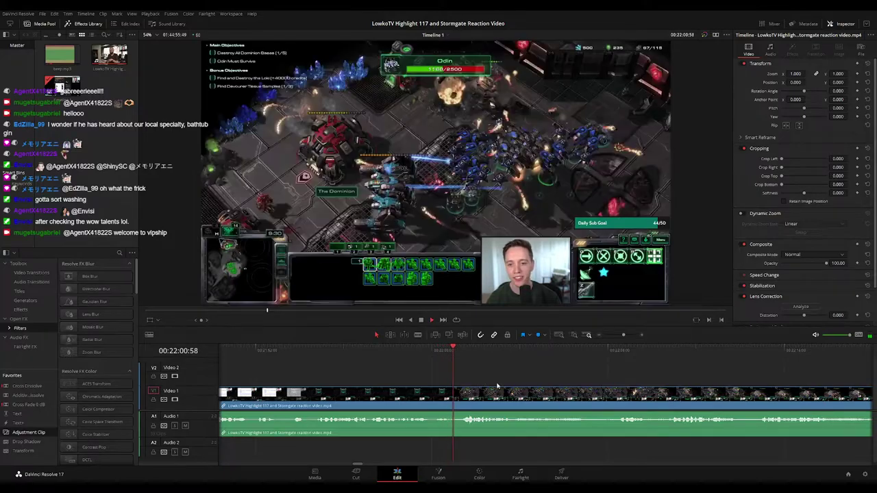
drag(514, 377, 395, 368)
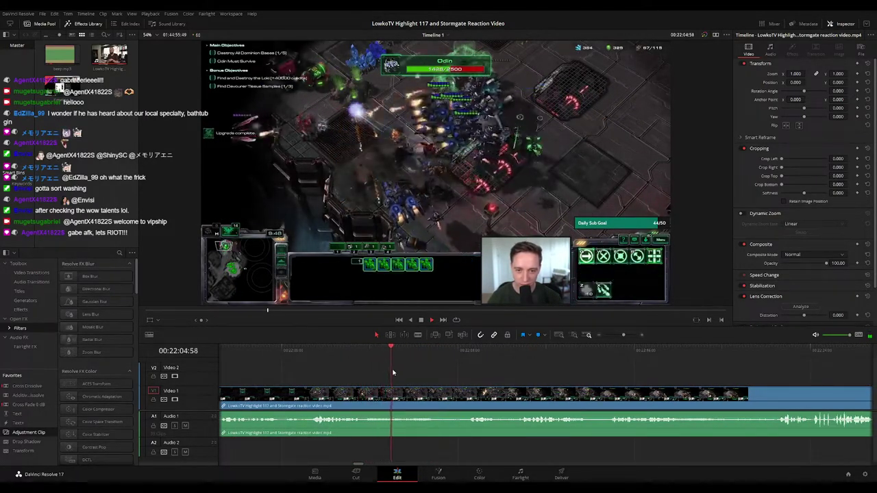
click(460, 349)
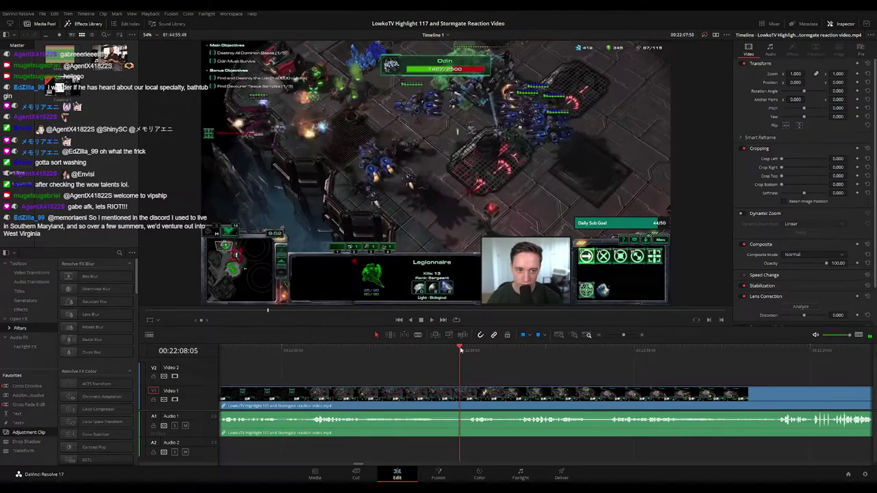
key(b)
click(367, 391)
key(space)
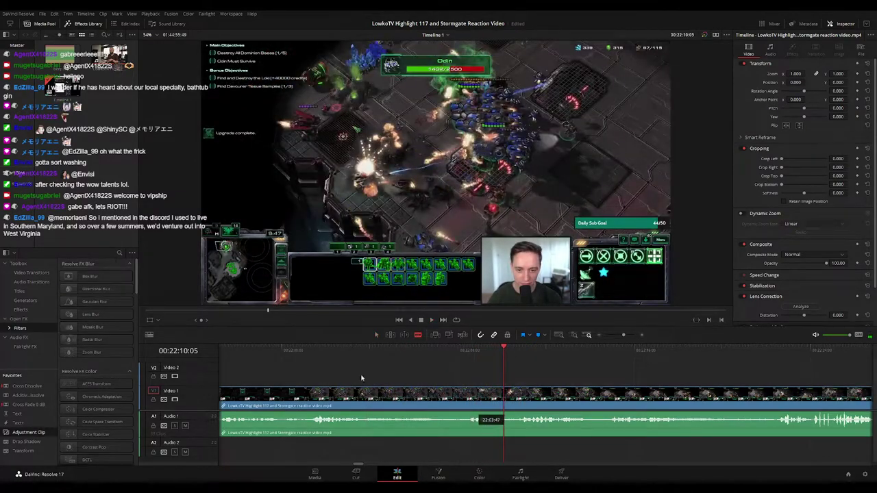
click(348, 351)
key(space)
click(366, 393)
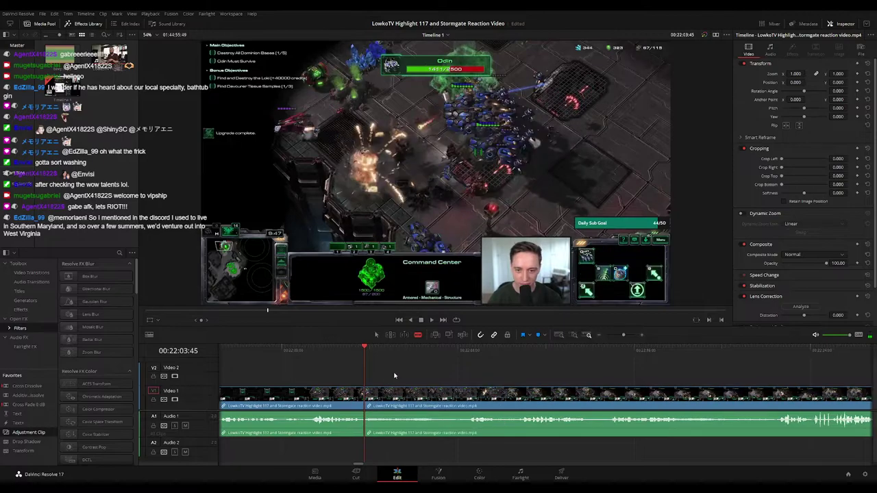
Cut out the gameplay section from about 00:22:03:40 to 00:22:07:59, closing the gap, and colour the clip before the cut green
click(354, 350)
key(space)
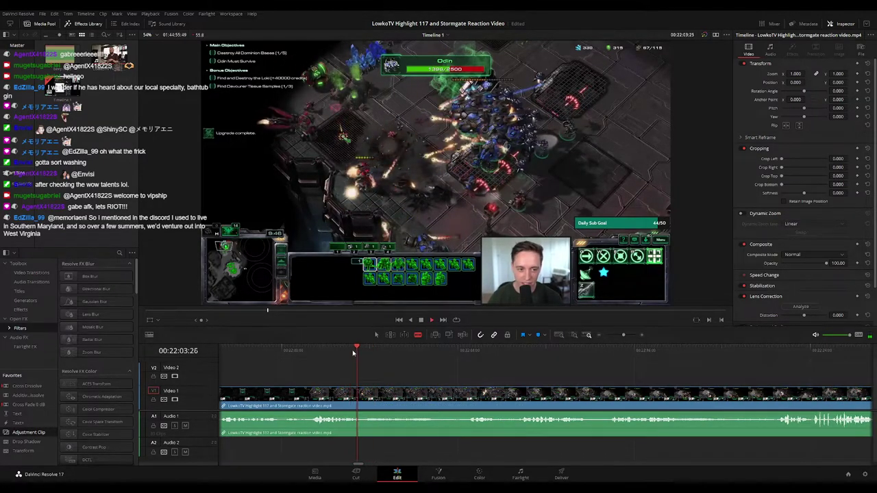
click(456, 356)
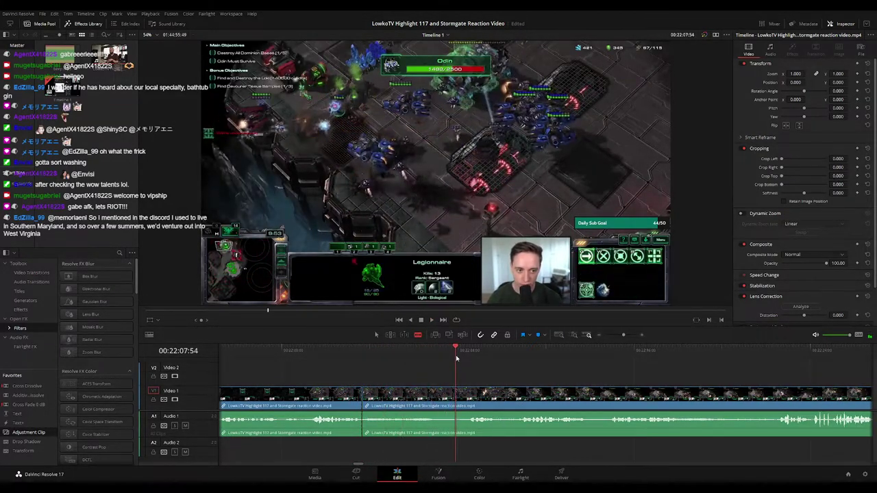
click(462, 393)
key(a)
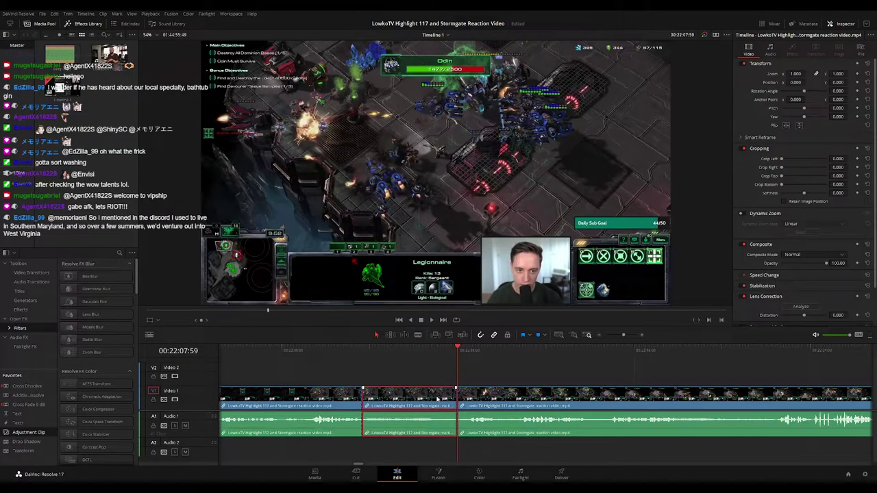
key(Delete)
key(space)
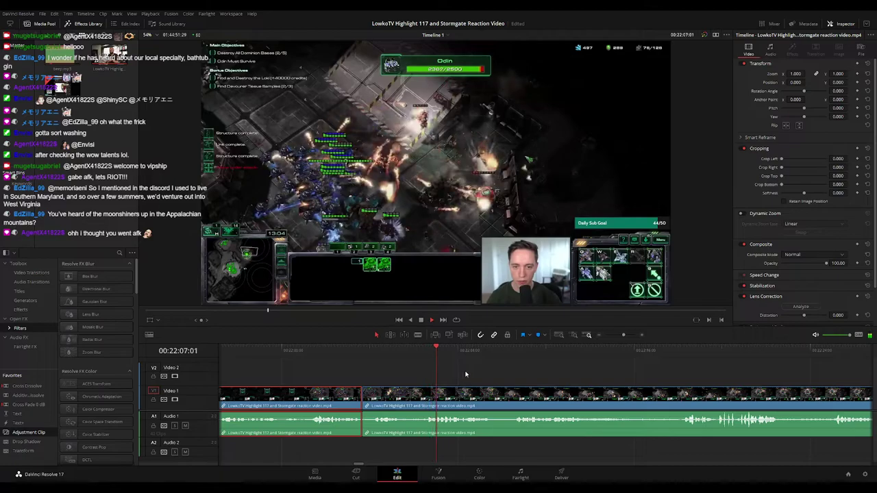
Cut out the pause from 00:22:29:39 to about 00:22:30:03, closing the gap, and colour the clip before the cut blue
click(519, 375)
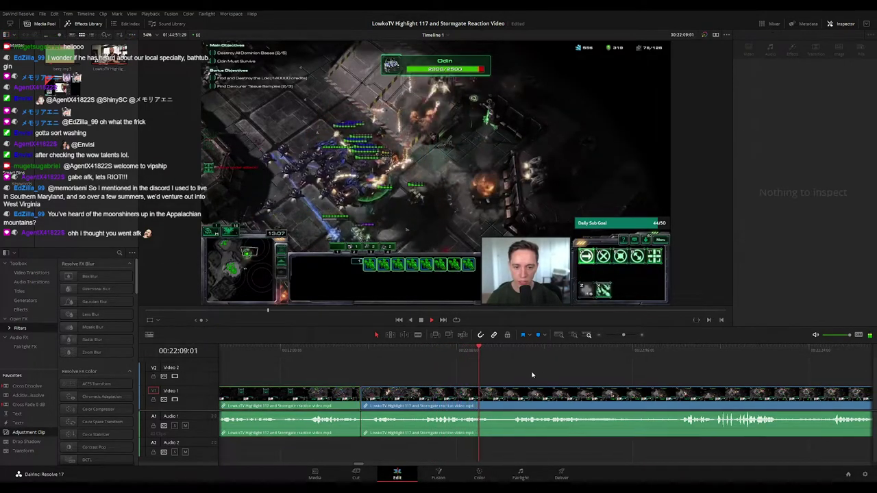
scroll(532, 374, right, 1)
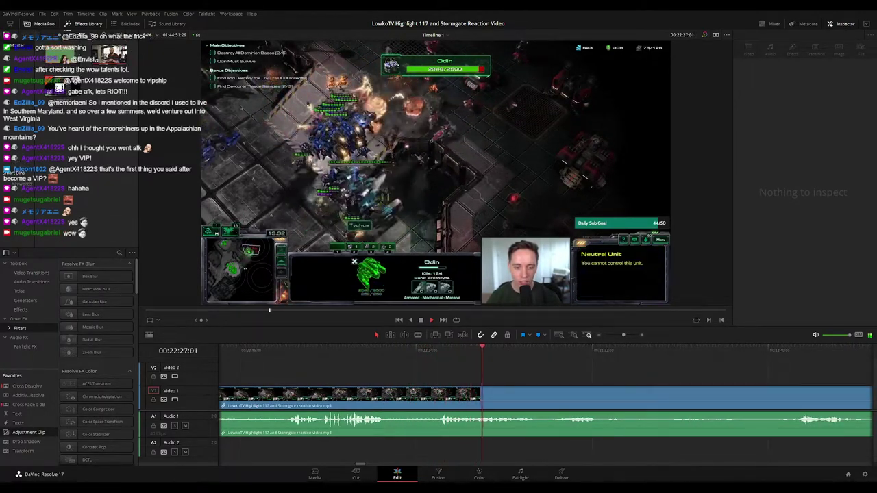
click(493, 390)
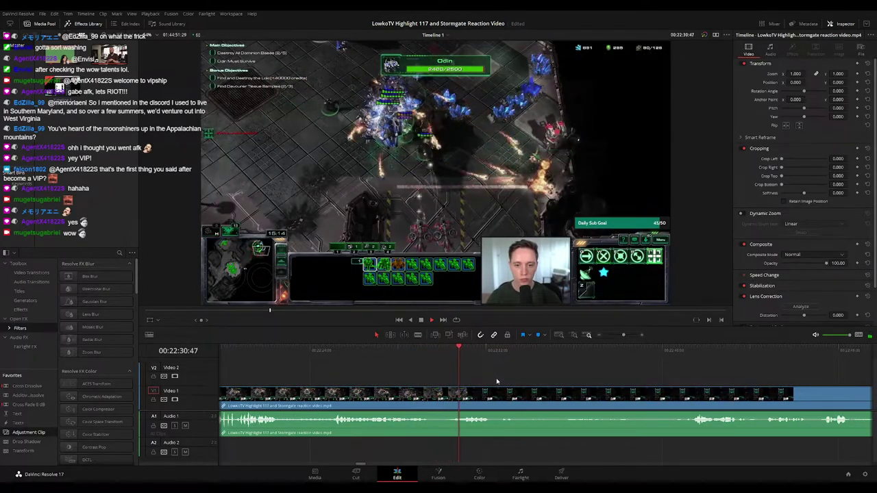
click(346, 353)
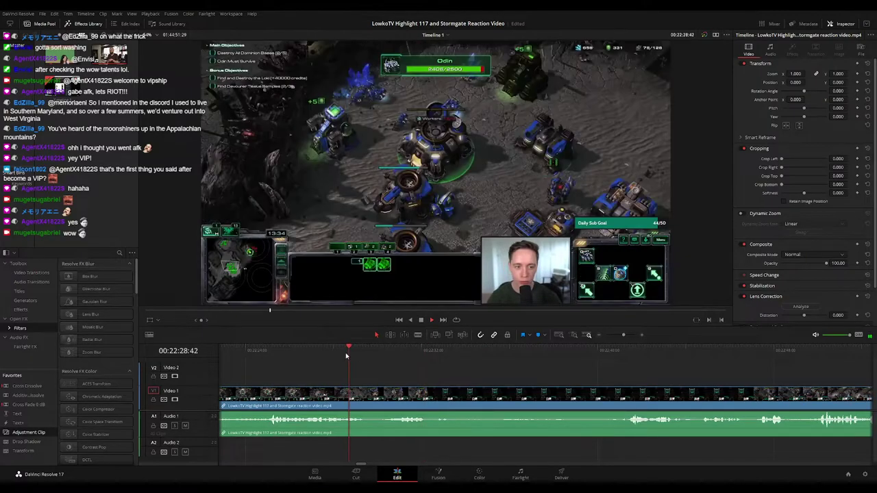
key(space)
key(ctrl+b)
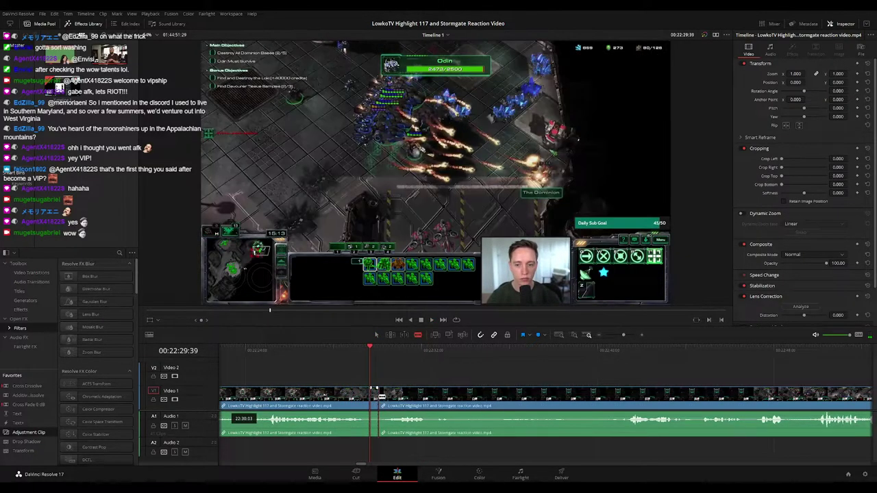
click(365, 396)
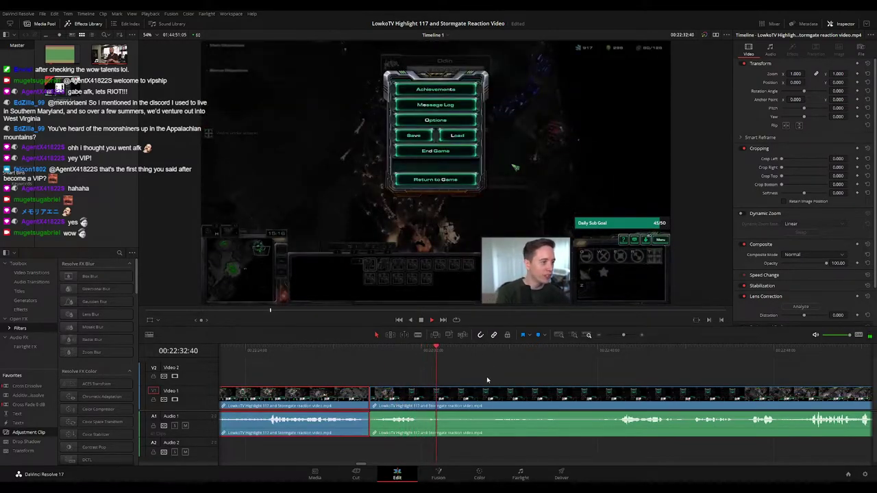
click(501, 372)
Play through the pause-menu footage from about 00:22:32 to 00:22:46, checking for a section to remove
drag(544, 379, 457, 368)
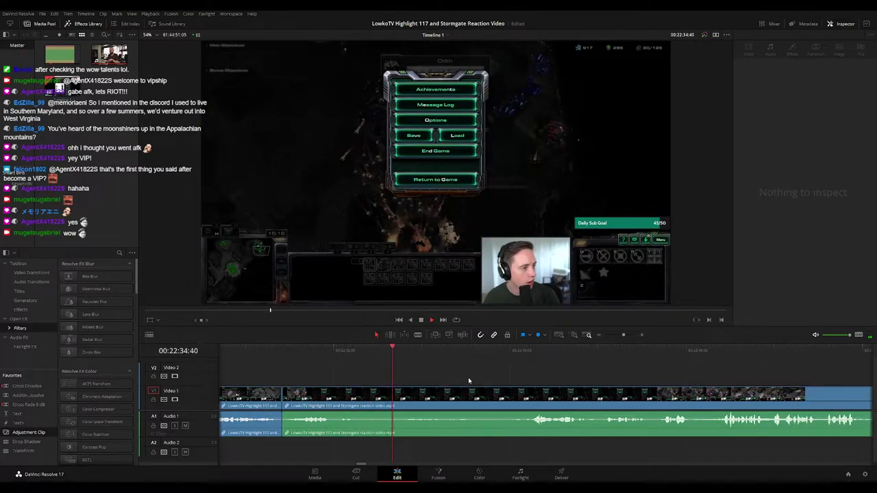
scroll(483, 376, right, 2)
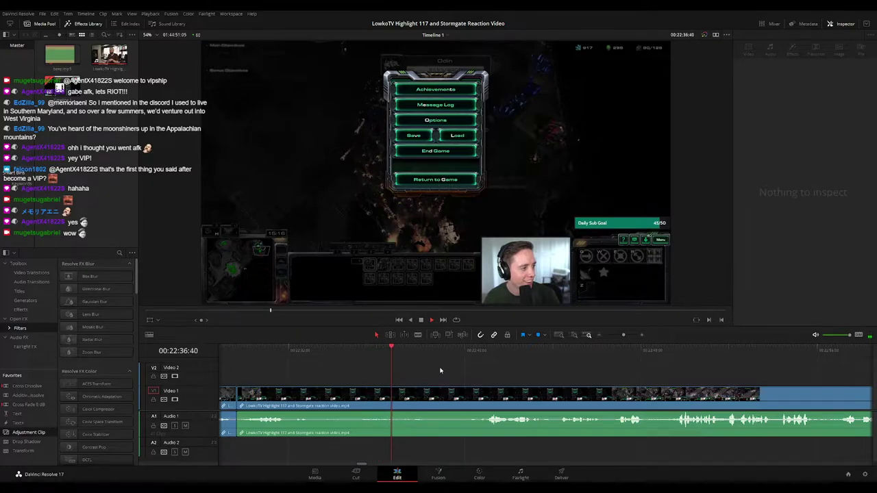
click(291, 352)
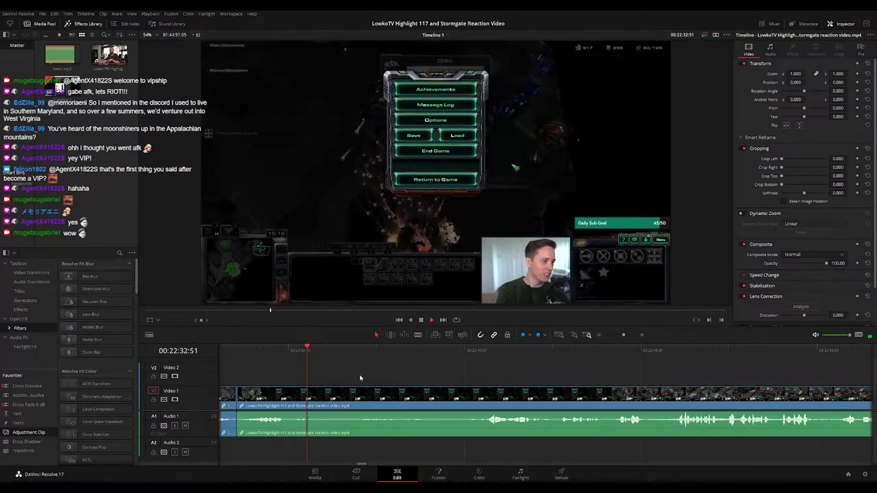
scroll(372, 376, right, 2)
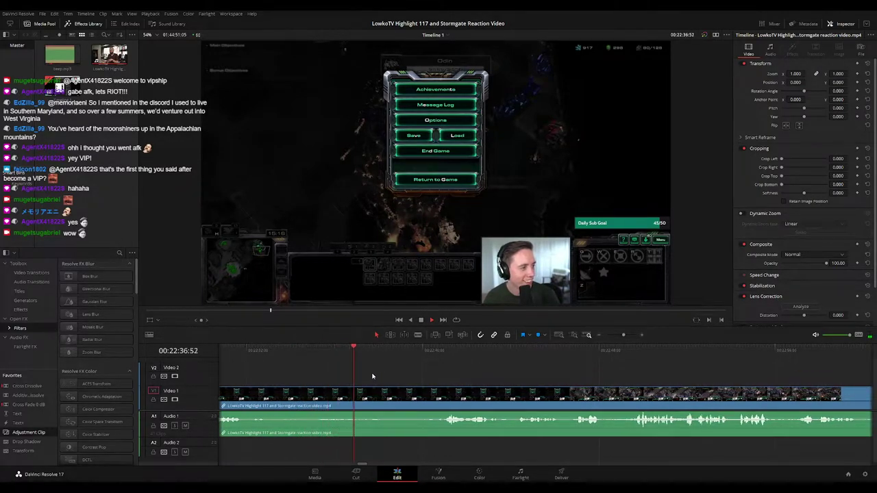
scroll(397, 380, right, 3)
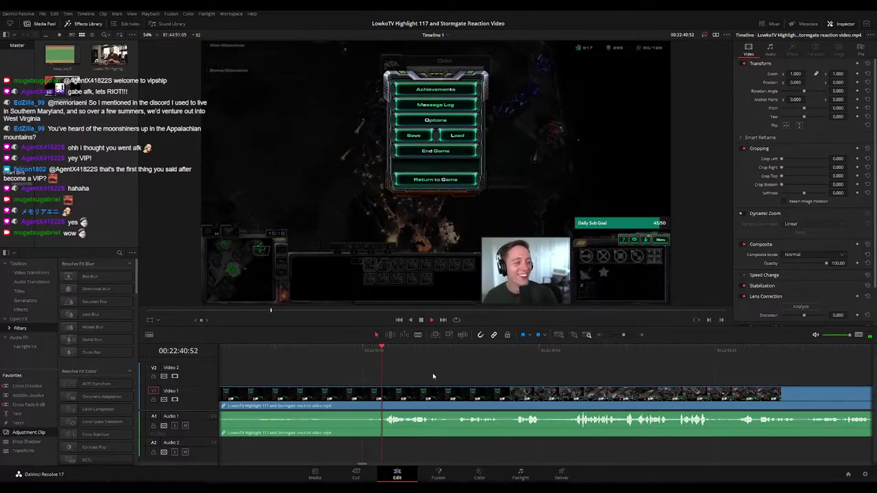
scroll(411, 375, right, 2)
scroll(380, 364, right, 3)
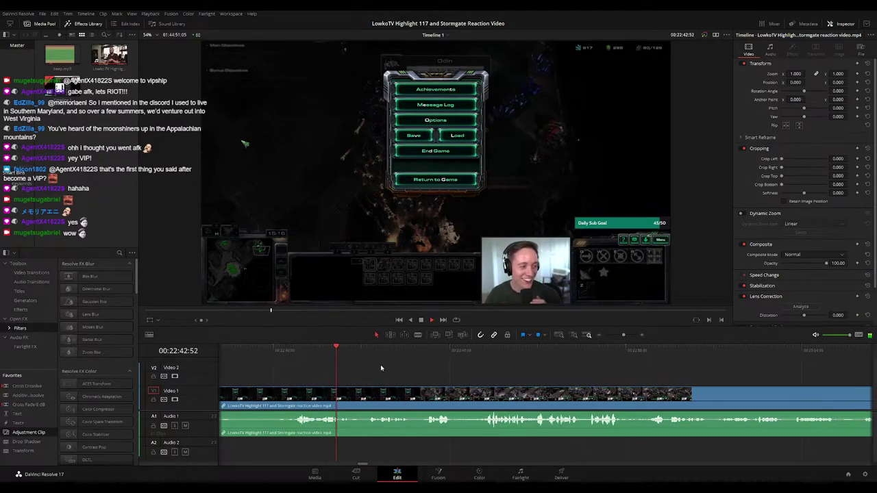
scroll(381, 368, right, 2)
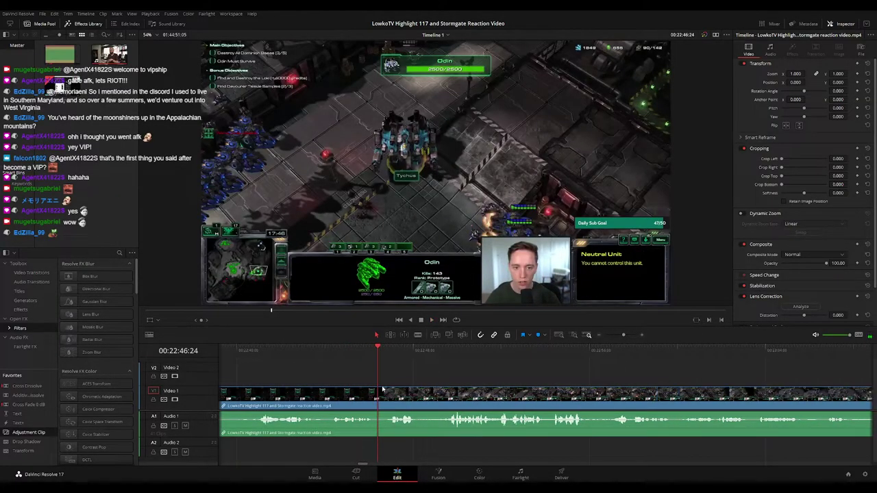
Cut out the short pause around 00:22:46:24, closing the gap, and colour the clip before the cut green
key(b)
click(375, 396)
key(space)
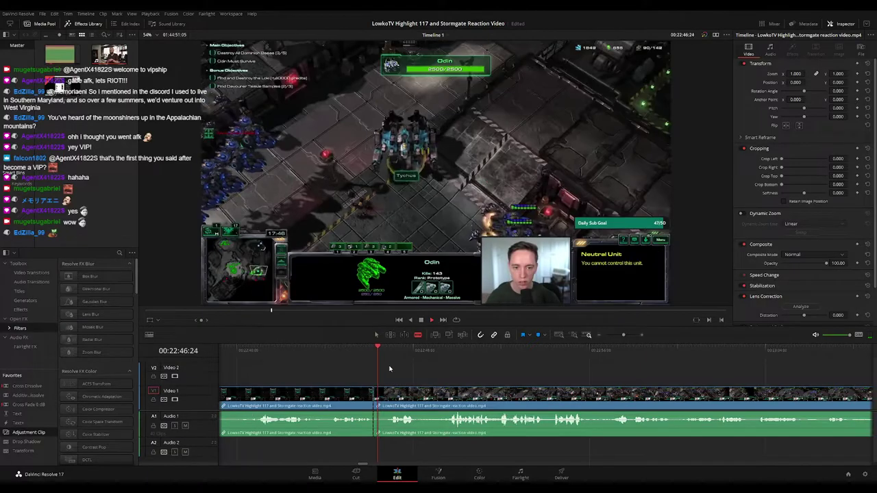
key(a)
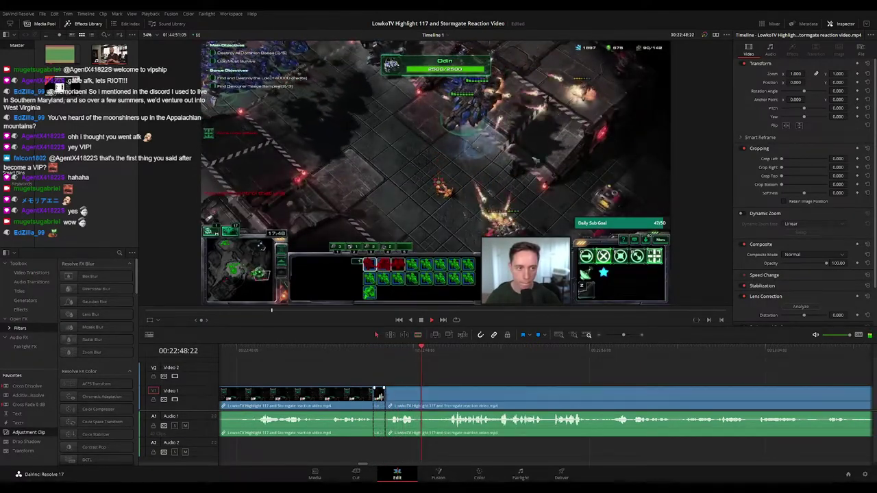
click(341, 399)
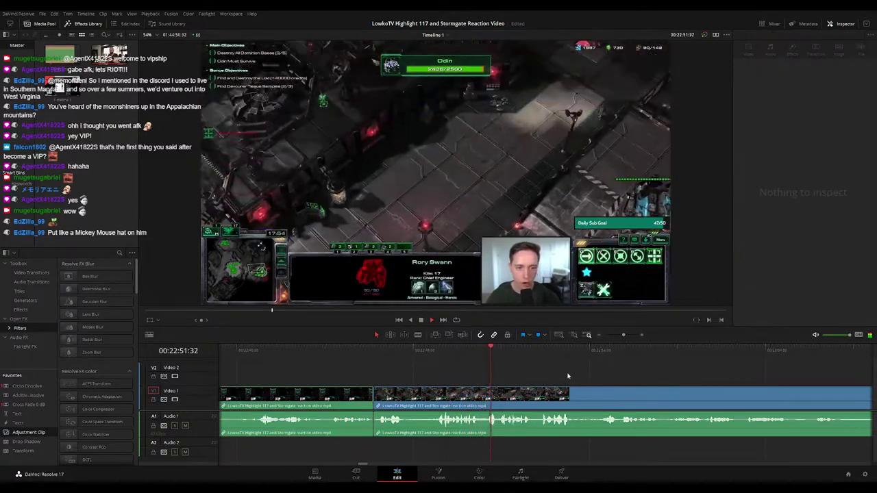
key(Delete)
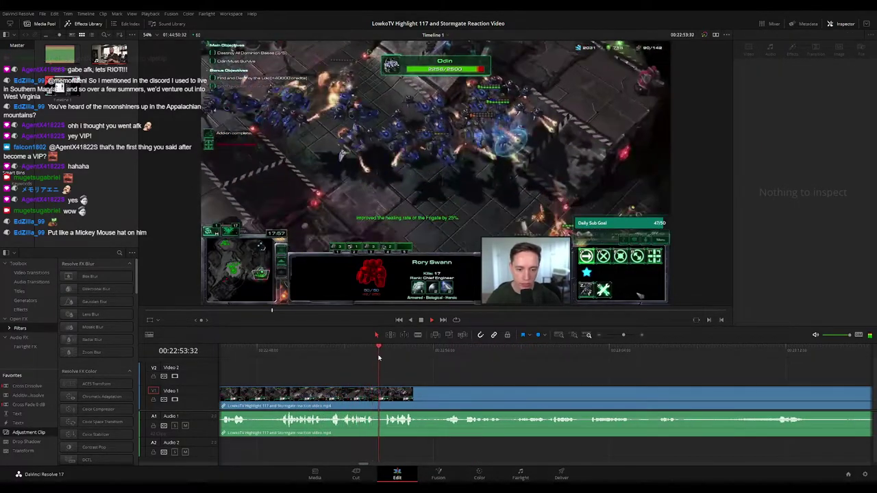
Add an adjustment clip on Video 2 at 00:22:53:35, zoomed to 1.800 and positioned at X -58, Y 576 to enlarge the webcam
drag(161, 405, 382, 373)
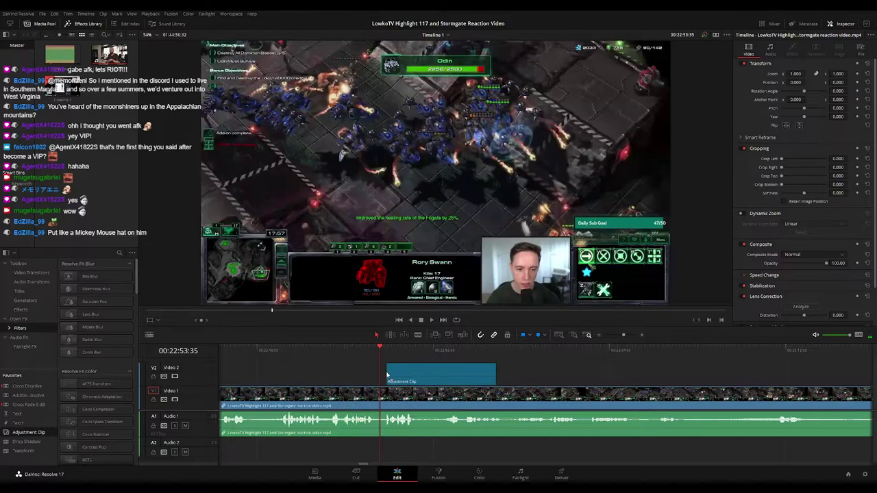
drag(795, 74, 867, 83)
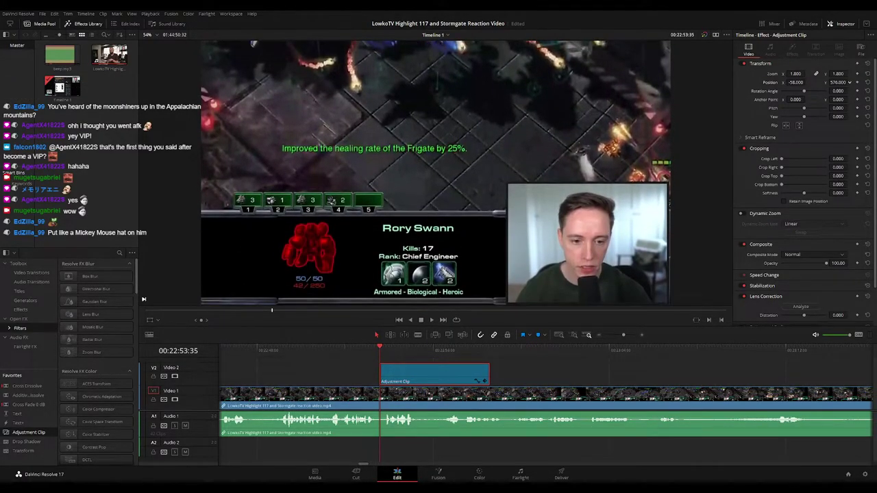
key(space)
Play the zoomed webcam moment and trim the adjustment clip to end at about 00:22:57:23
click(518, 372)
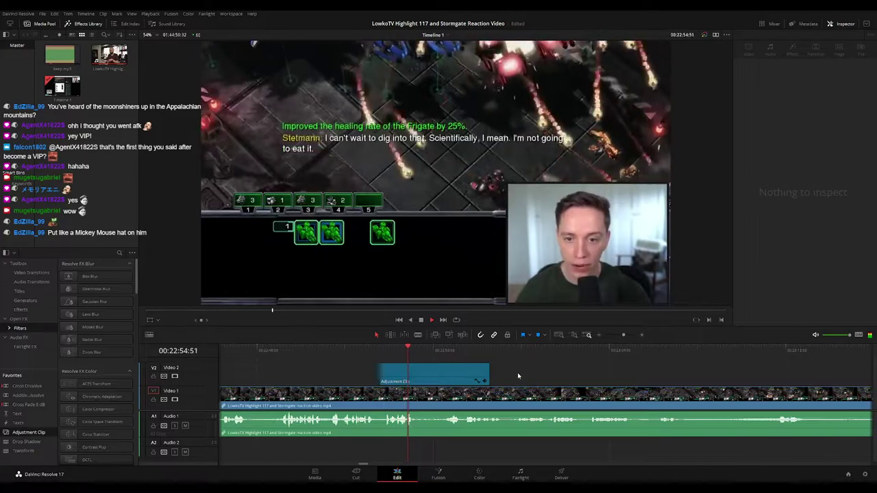
drag(540, 372, 525, 372)
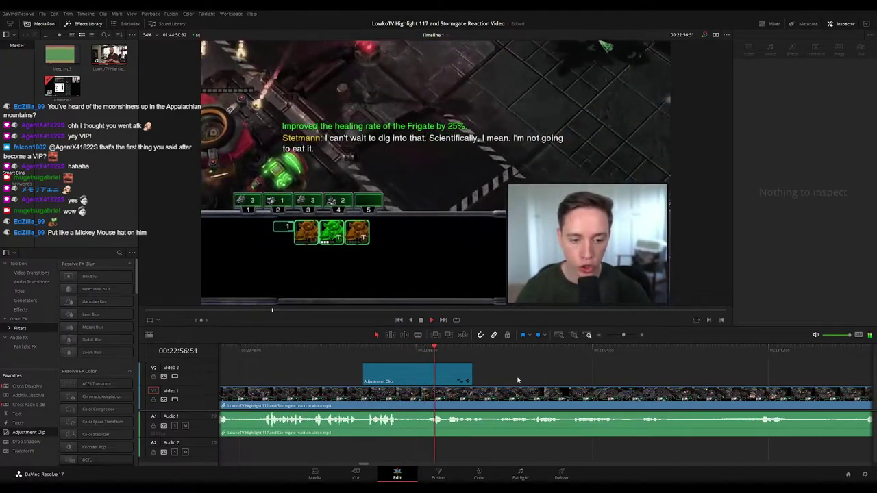
key(space)
drag(471, 373, 446, 379)
key(space)
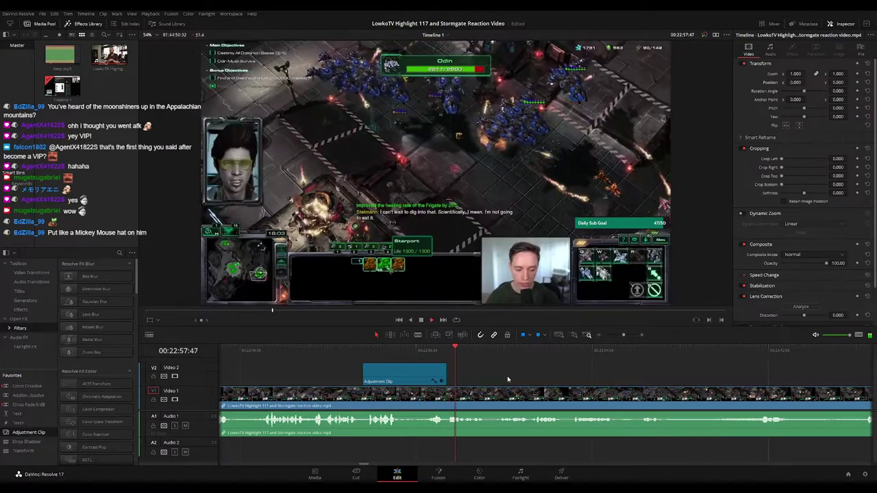
Play through the gameplay from about 00:22:58 to 00:23:27, checking for a section to remove
drag(533, 374, 449, 371)
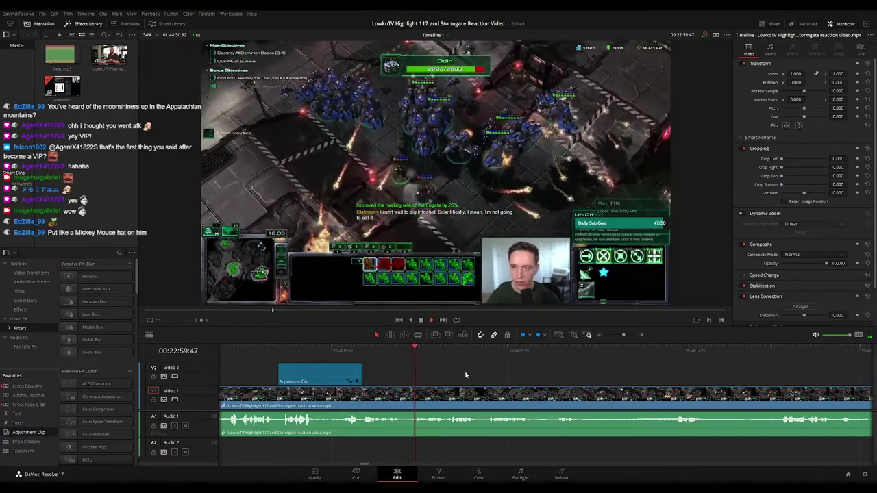
scroll(465, 377, right, 5)
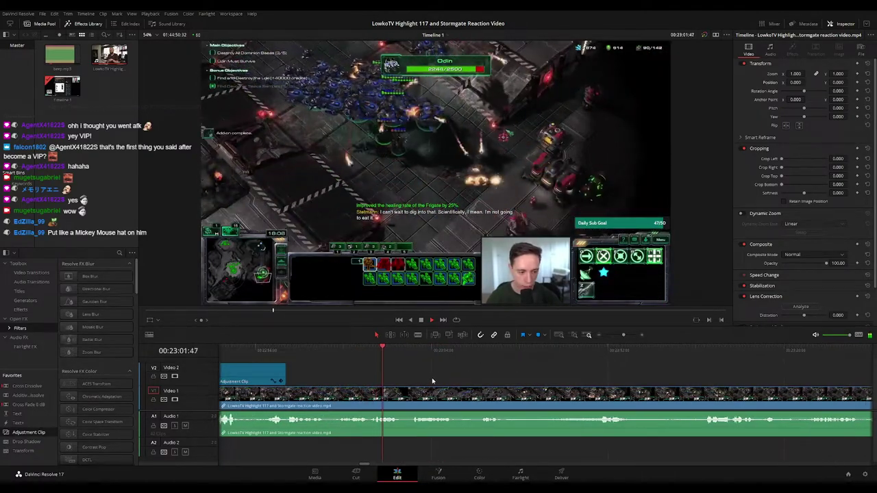
drag(500, 379, 454, 380)
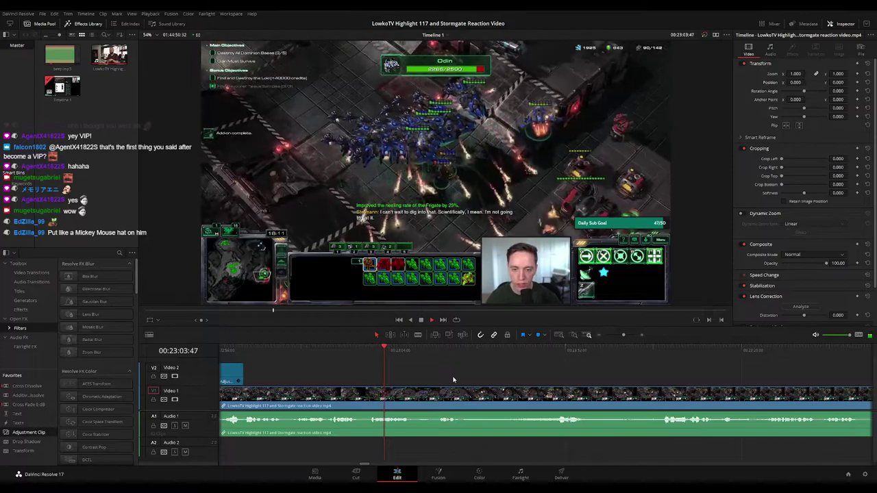
scroll(483, 376, right, 4)
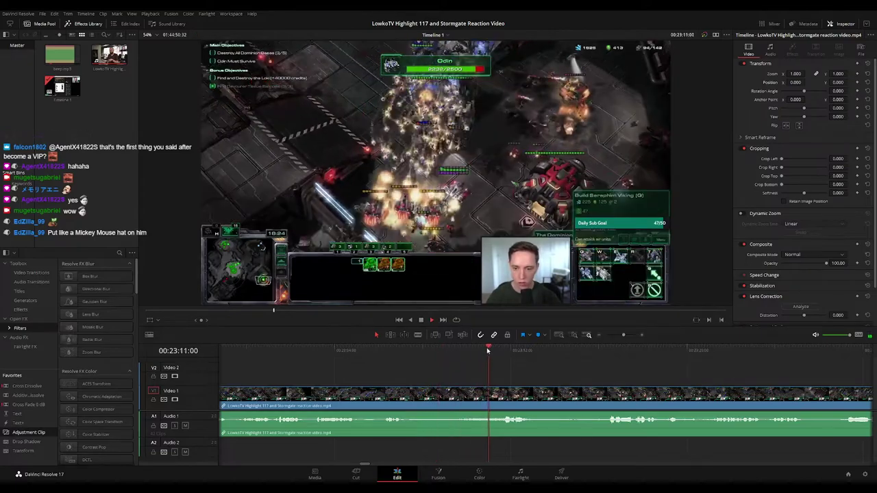
drag(586, 375, 485, 354)
scroll(534, 371, right, 8)
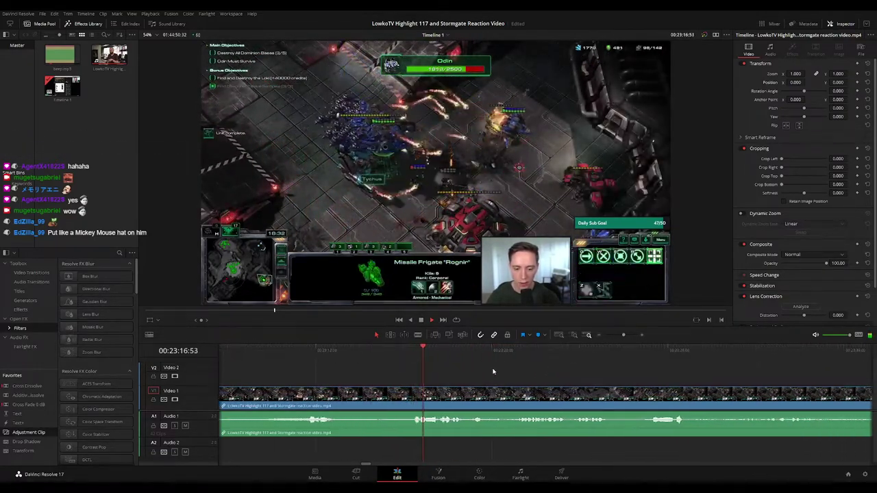
scroll(512, 373, right, 2)
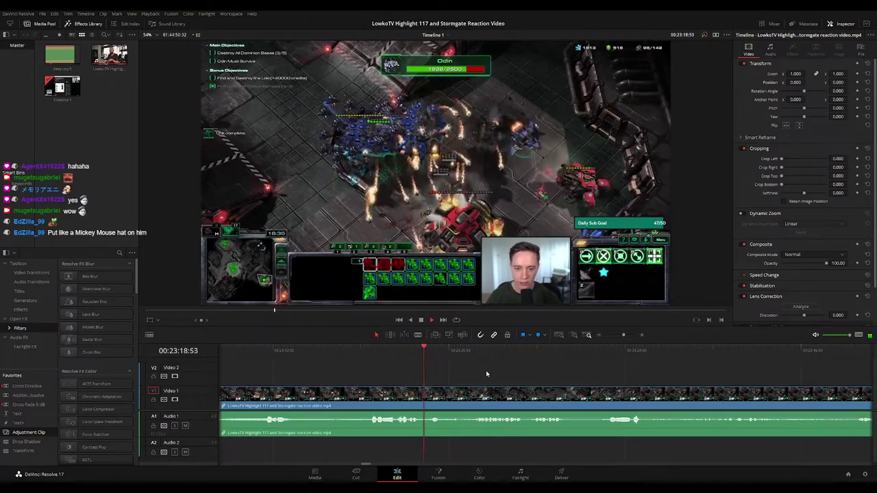
drag(542, 381, 464, 378)
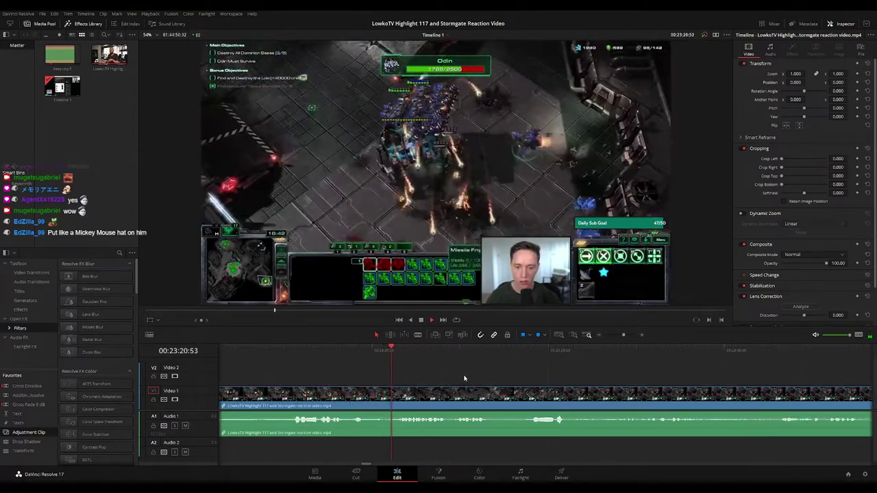
scroll(506, 375, right, 4)
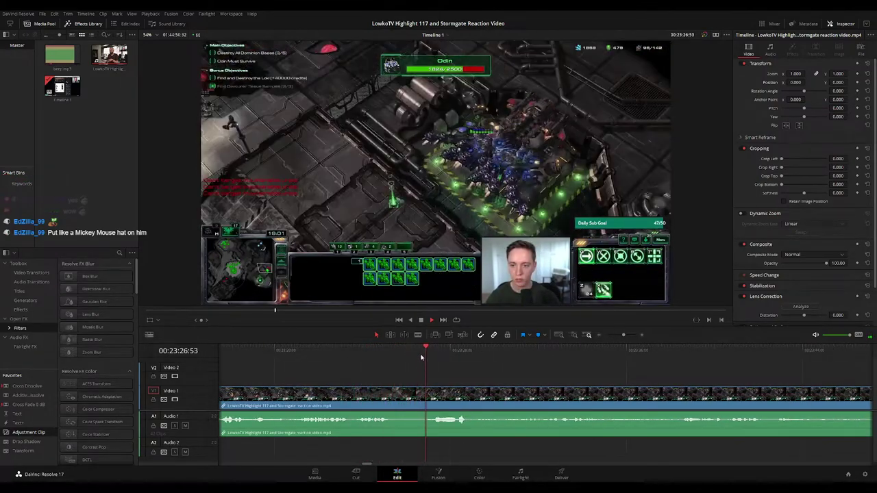
Cut out the section from 00:23:25:50 to about 00:23:26:50, closing the gap, and colour the clip before the cut blue
click(380, 355)
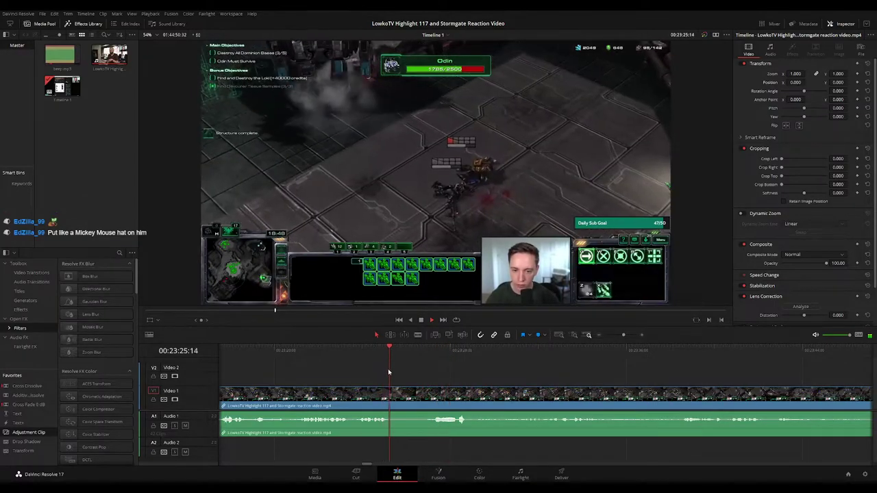
key(space)
mouse_move(394, 355)
mouse_down()
mouse_move(386, 355)
mouse_move(401, 355)
mouse_up()
key(b)
click(402, 394)
click(426, 394)
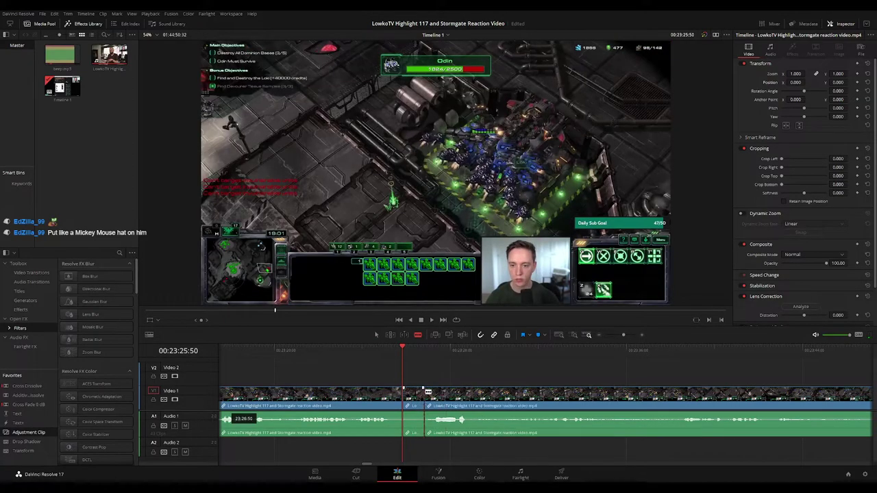
key(Delete)
key(space)
click(397, 404)
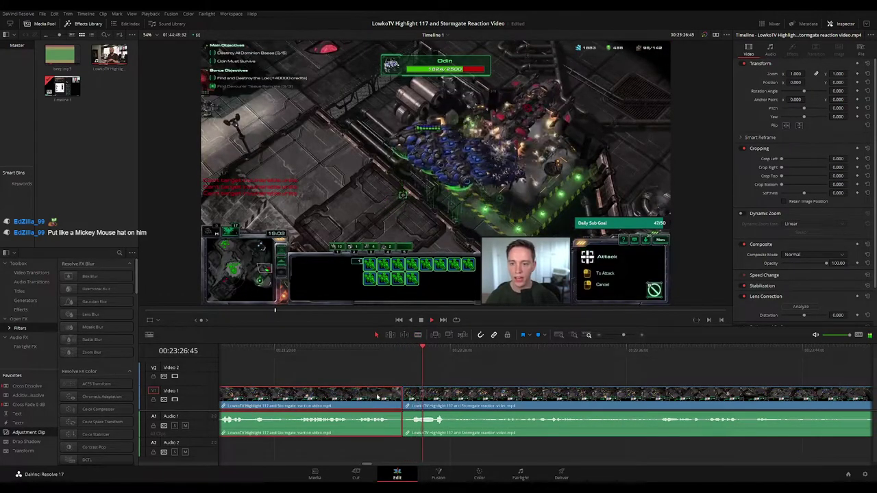
Play through the StarCraft gameplay from about 00:23:27 to 00:24:22, checking for a section to remove
click(526, 371)
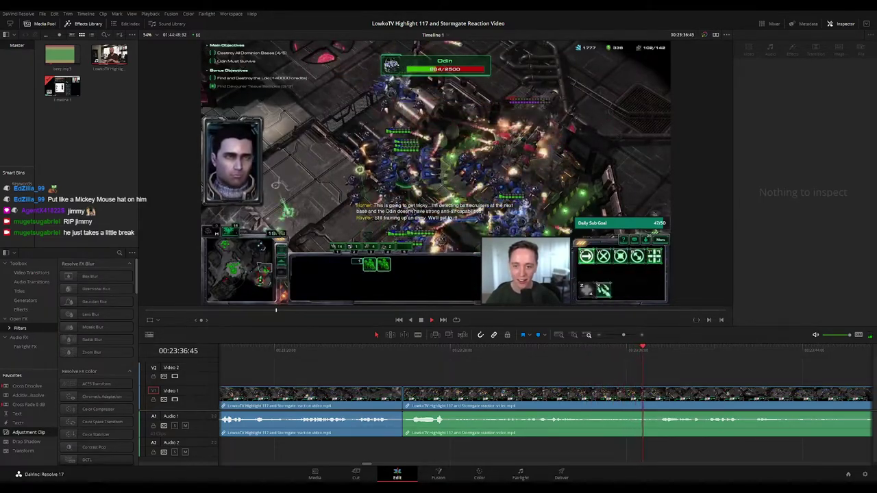
drag(720, 374, 489, 360)
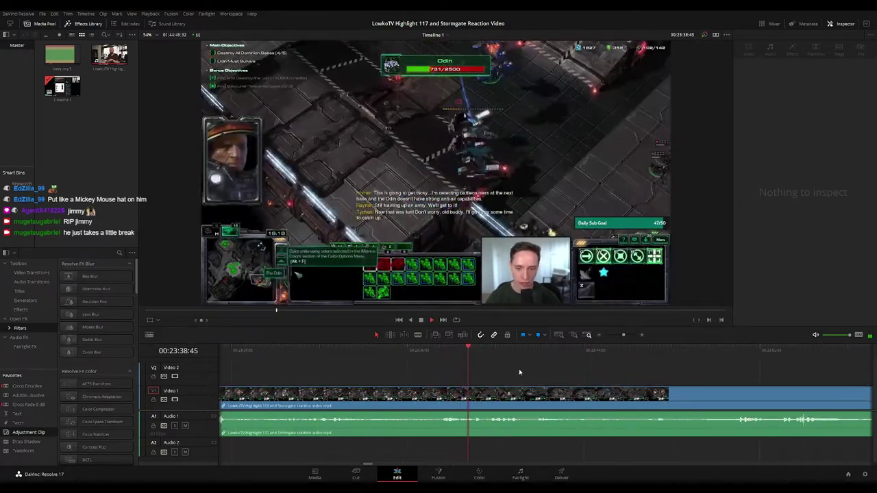
key(space)
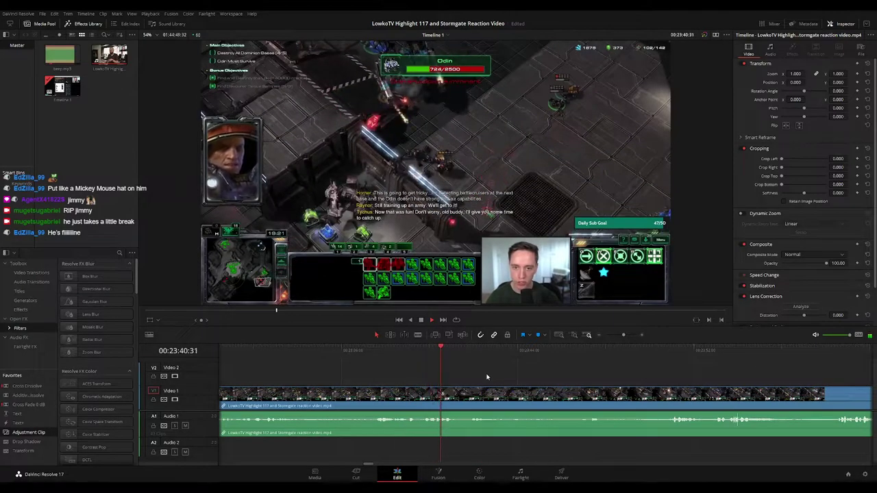
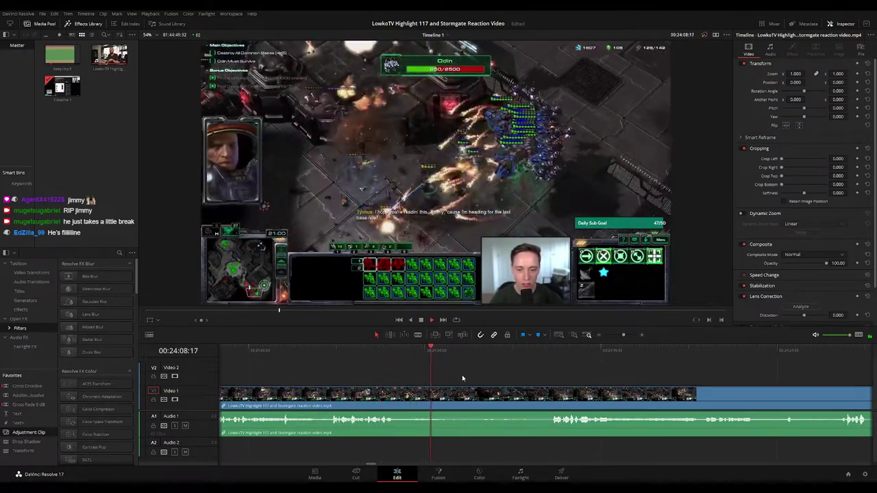
scroll(510, 376, right, 2)
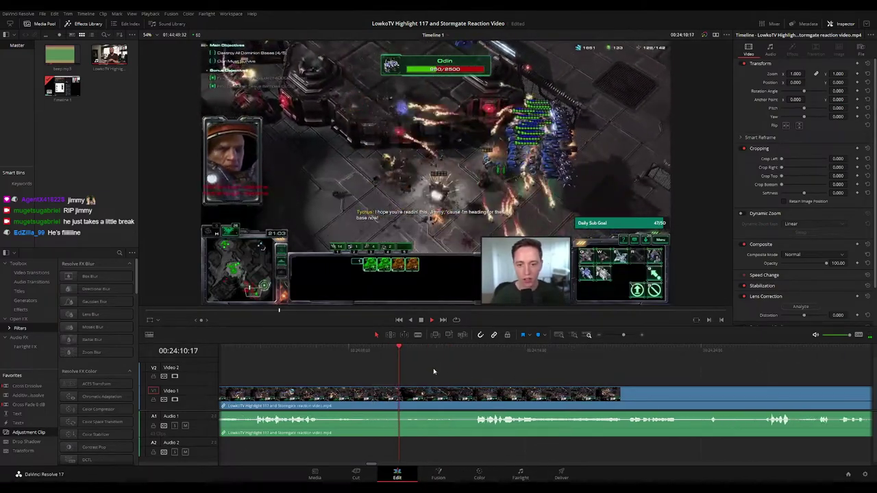
click(471, 352)
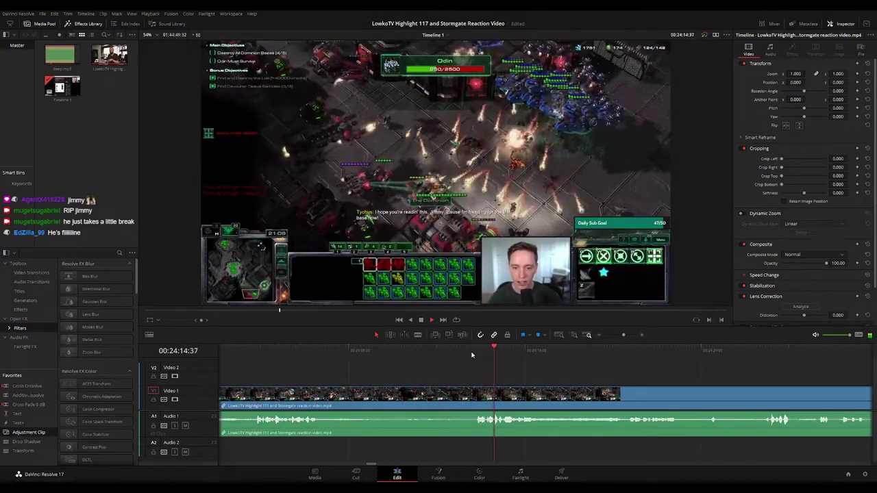
drag(327, 350, 514, 352)
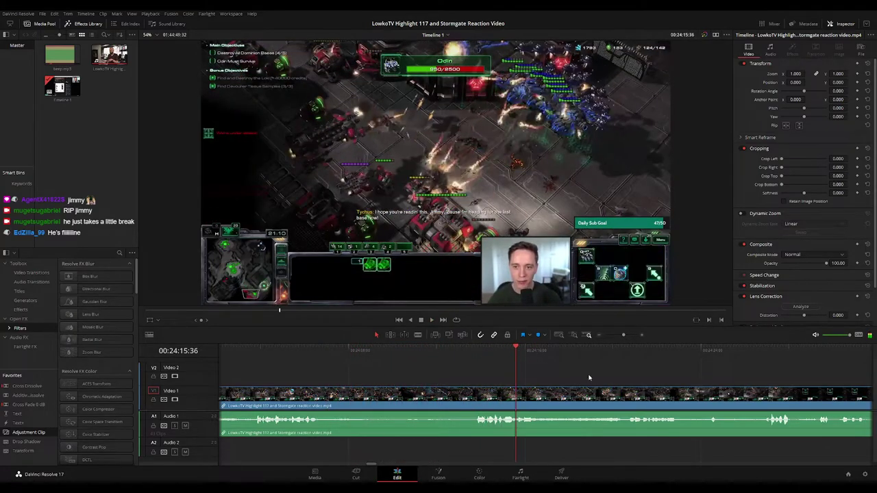
key(space)
scroll(601, 384, right, 3)
drag(413, 354, 470, 353)
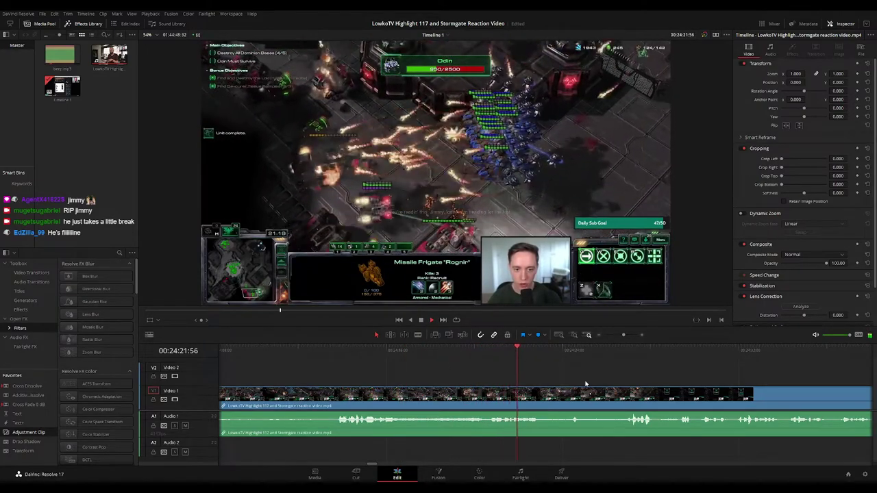
Try a split in the Video 1 clip at about 00:24:23 and undo it
scroll(586, 383, right, 2)
key(space)
key(b)
click(433, 390)
mouse_move(435, 354)
mouse_down()
mouse_move(460, 355)
mouse_move(449, 358)
mouse_up()
key(space)
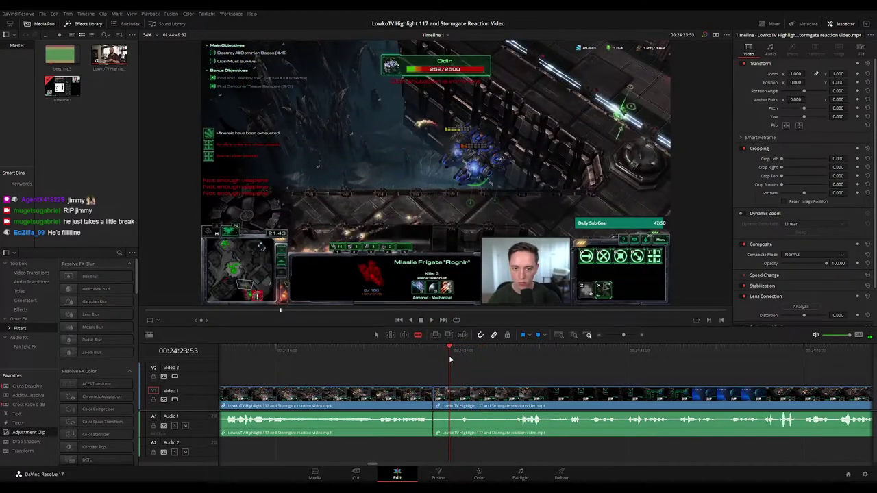
key(ctrl+z)
Cut out the short section from 00:24:46:00 to about 00:24:46:14, closing the gap
key(space)
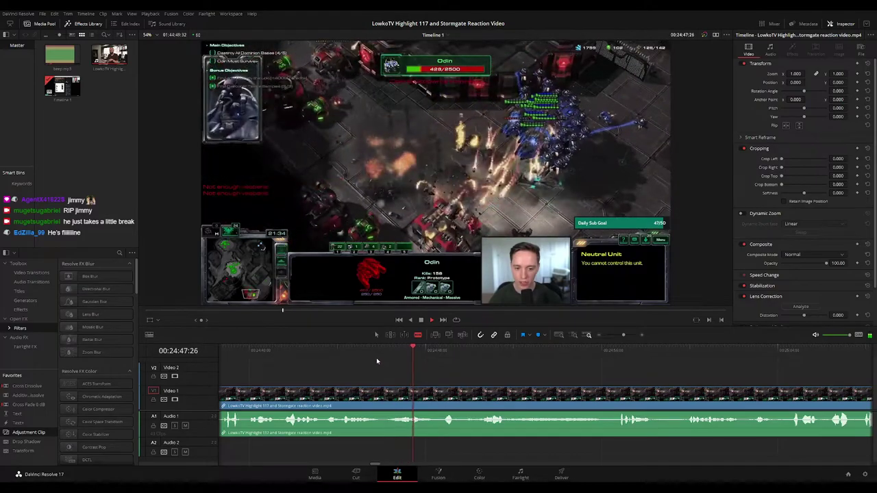
click(368, 350)
key(space)
click(385, 392)
key(Right)
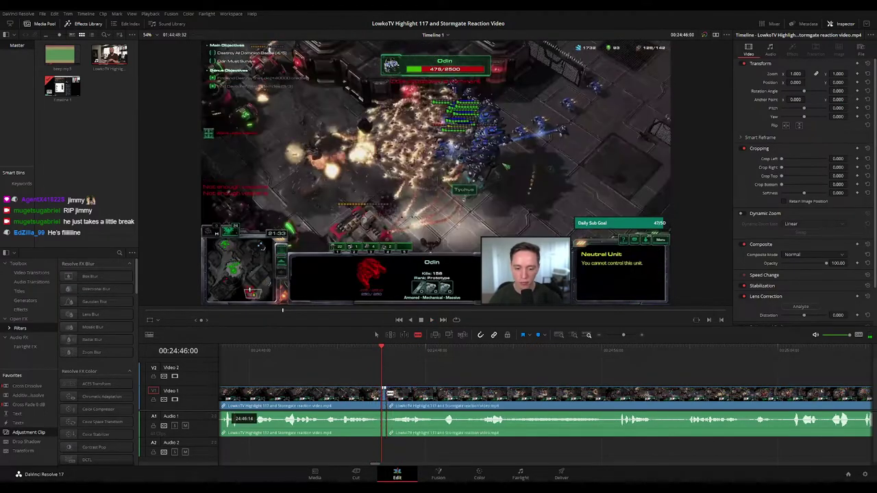
key(Left)
click(382, 392)
key(a)
click(384, 396)
key(Delete)
key(space)
Colour the clip that ends at the 00:24:46:00 cut blue and deselect it
click(377, 394)
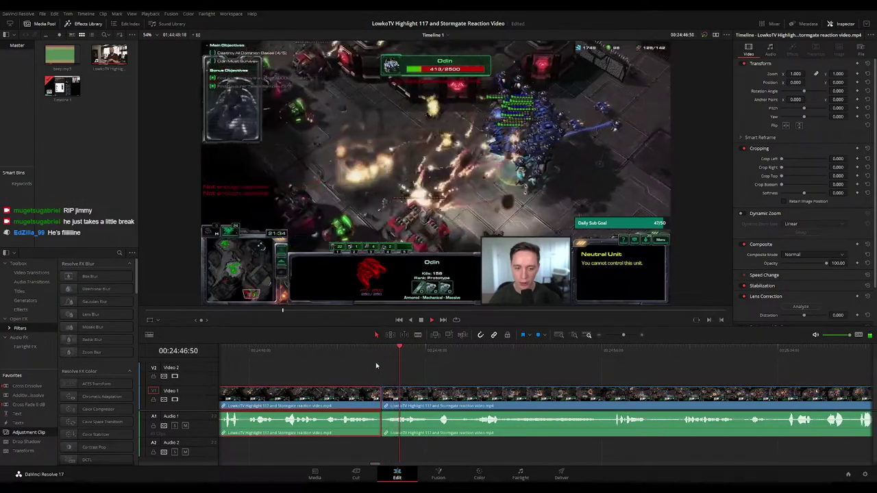
key(b)
click(528, 374)
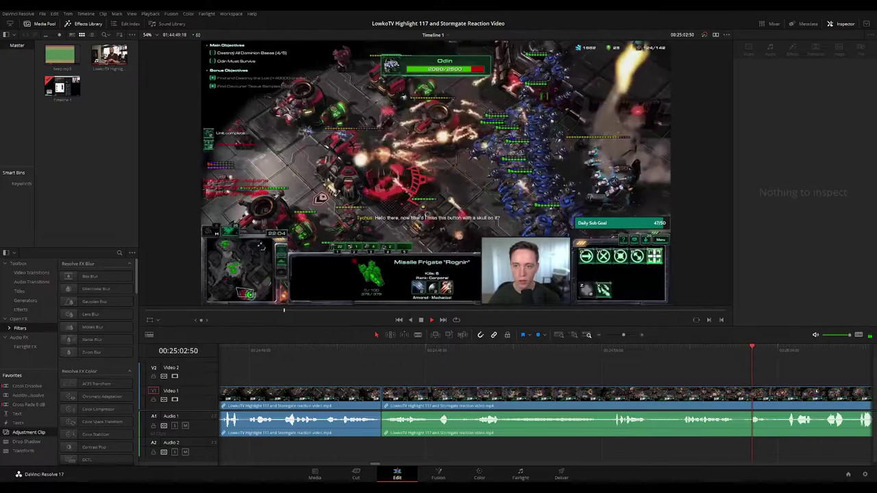
Cut out the section from 00:25:02:12 to about 00:25:02:25, closing the gap, and colour the clip before the cut blue
scroll(634, 377, right, 4)
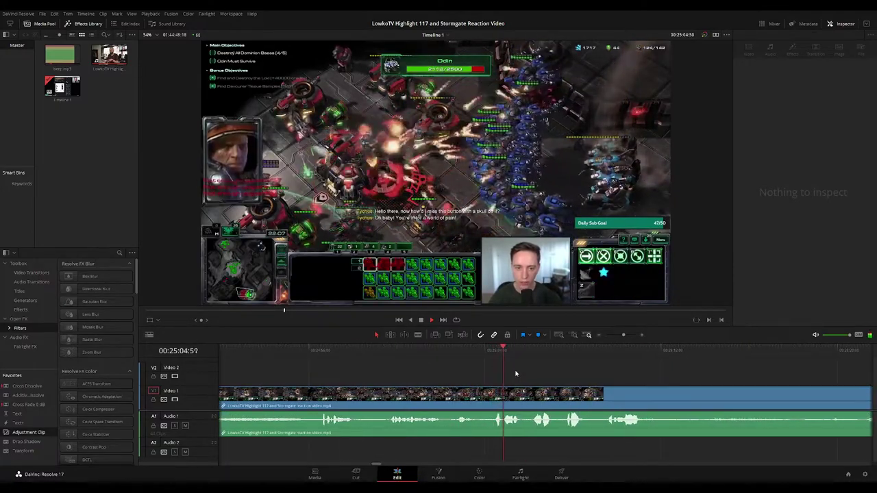
click(434, 353)
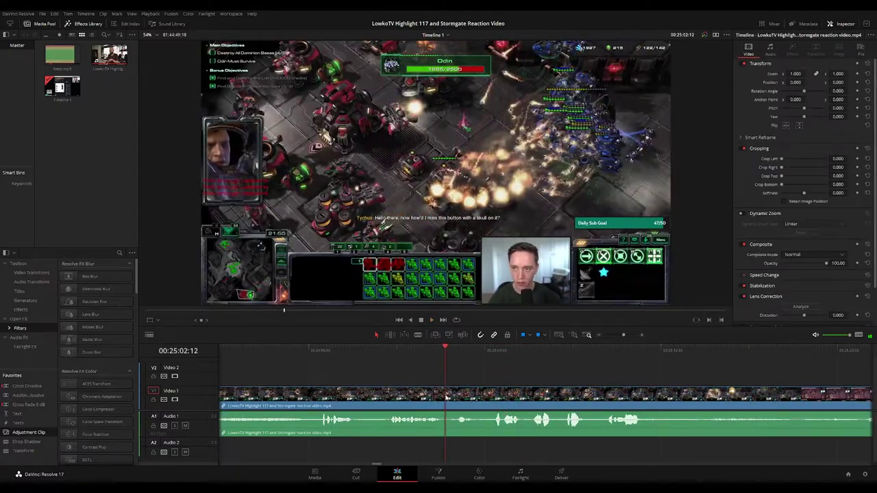
key(ctrl+b)
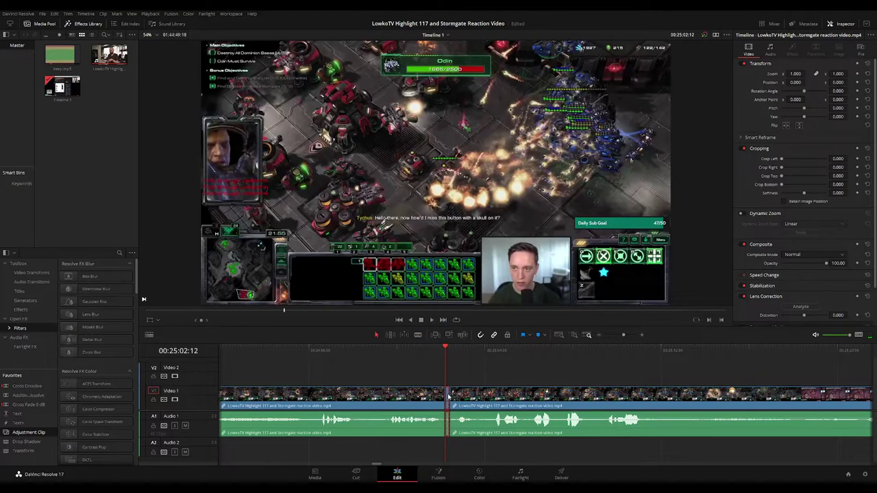
click(435, 399)
key(space)
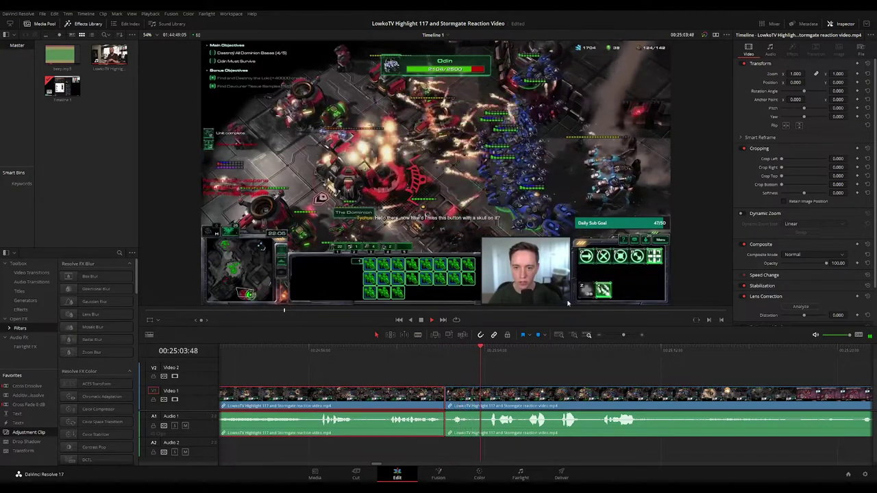
click(576, 373)
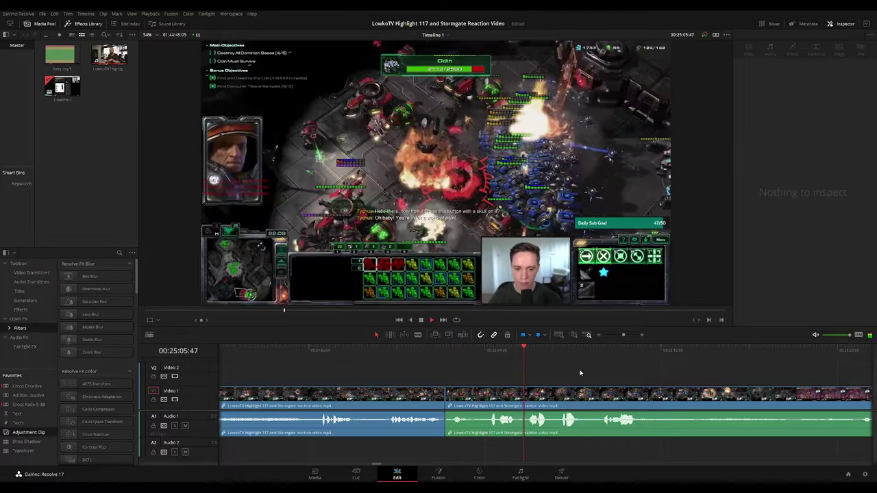
Cut out the section from 00:25:17:58 to about 00:25:18:14, where the game changes, closing the gap, and colour the clip before it blue
drag(620, 373, 428, 359)
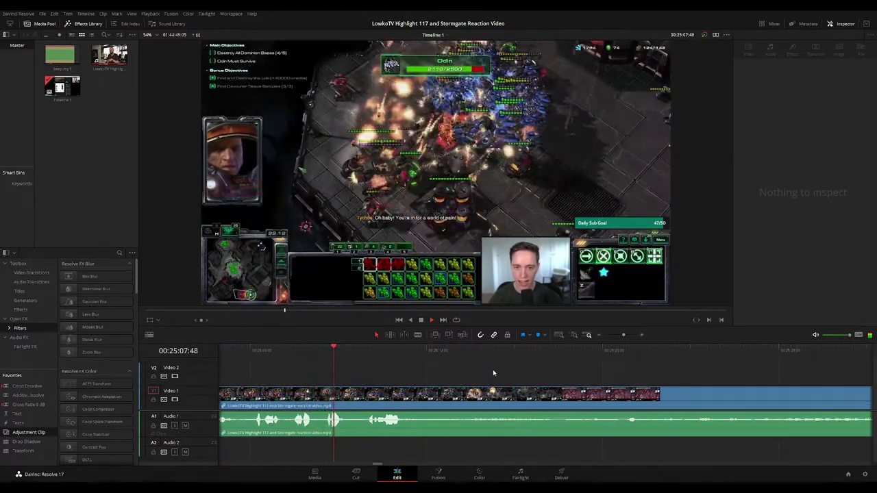
scroll(492, 369, right, 1)
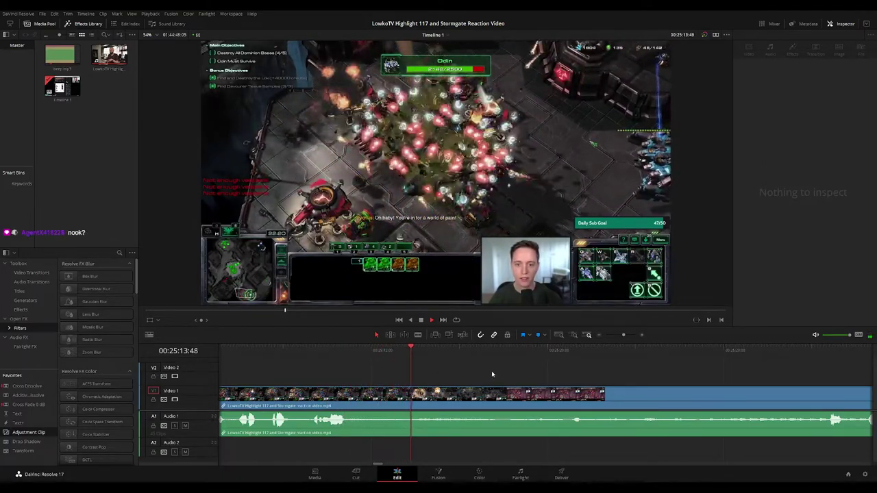
click(472, 353)
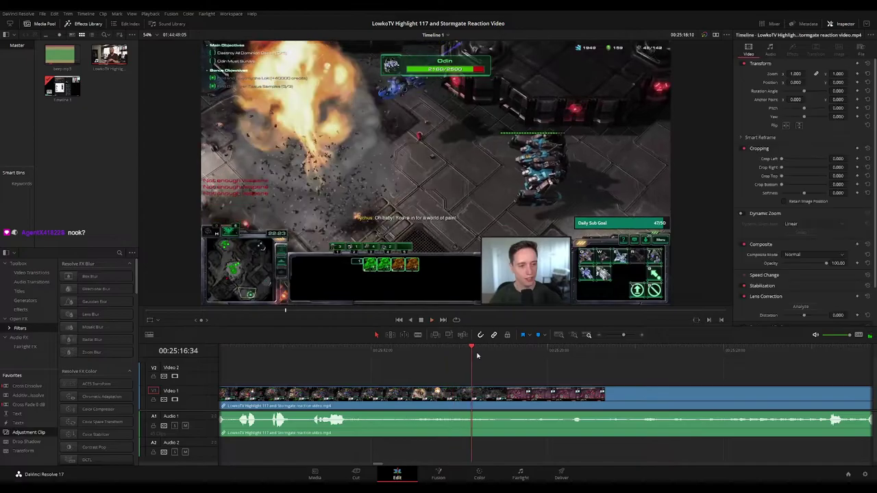
click(522, 351)
click(445, 358)
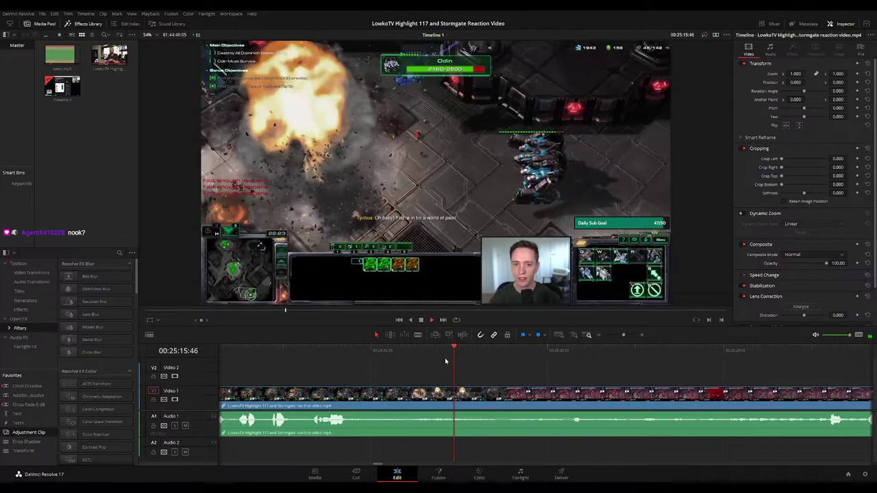
scroll(457, 376, right, 2)
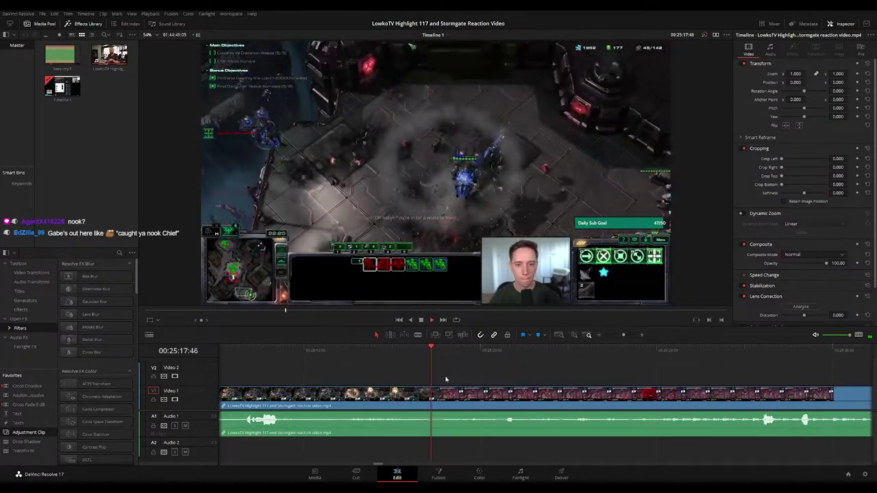
drag(432, 358, 436, 357)
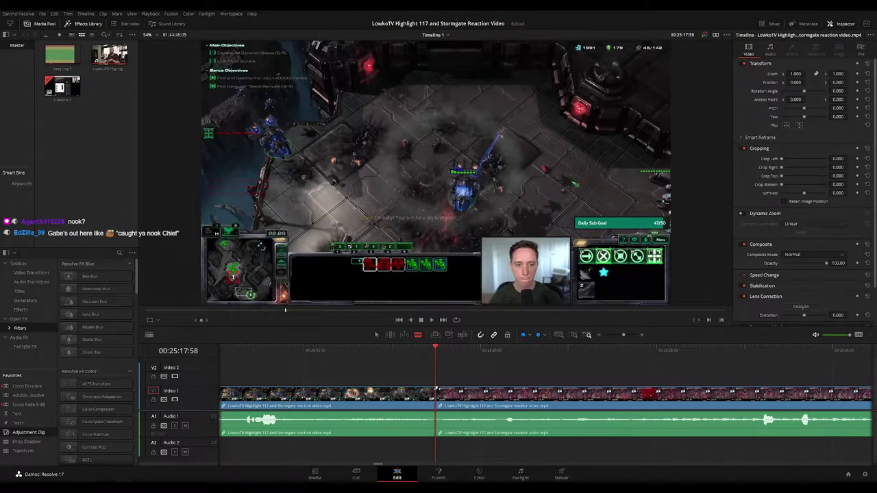
click(440, 394)
key(a)
click(439, 396)
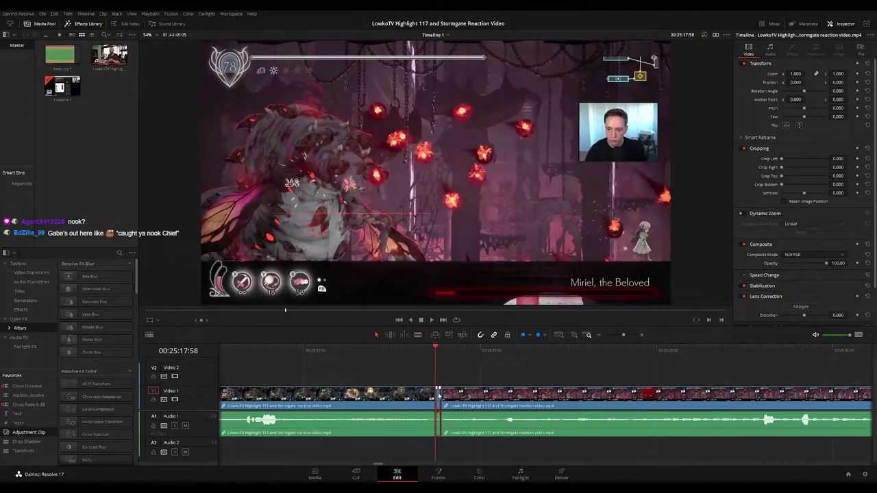
drag(438, 395, 439, 395)
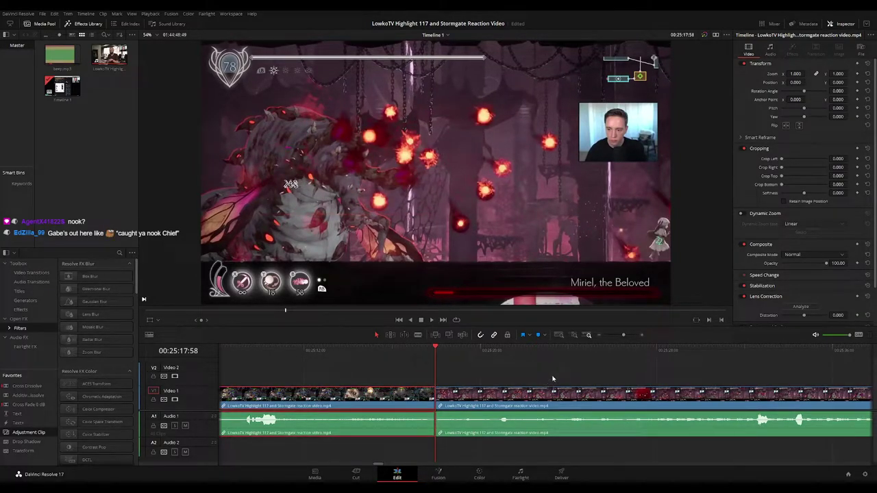
click(493, 380)
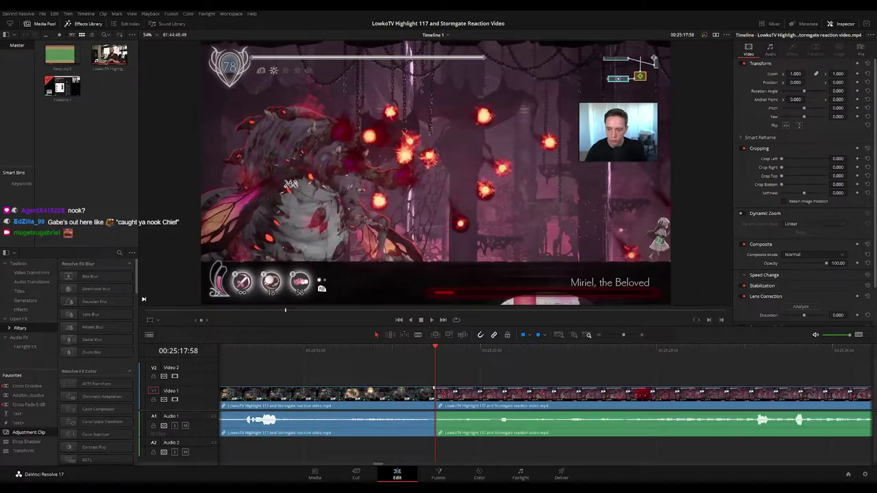
Play the boss fight from 00:25:17:58 to about 00:25:47:32, watching for a moment that deserves a webcam zoom
key(space)
scroll(473, 376, right, 2)
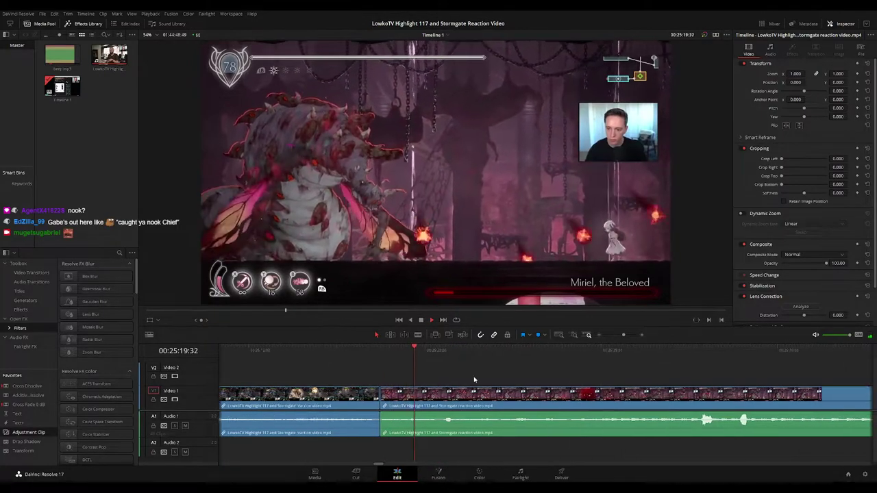
scroll(465, 379, right, 1)
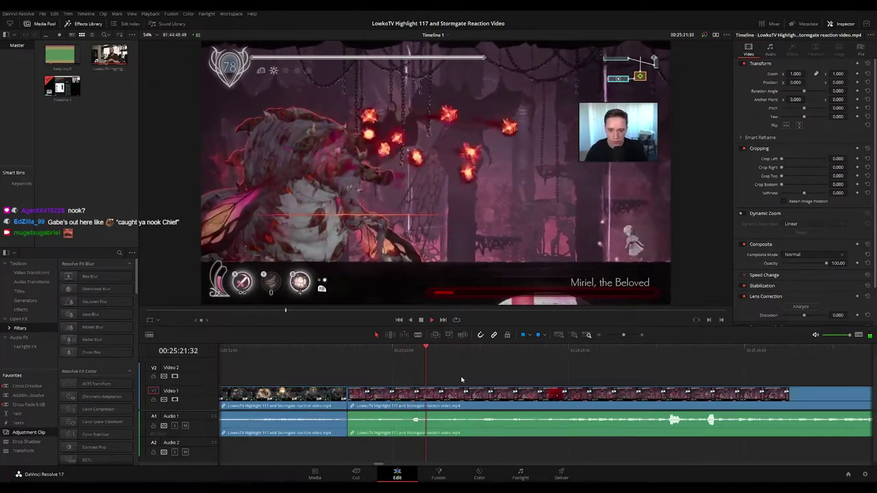
scroll(466, 378, right, 2)
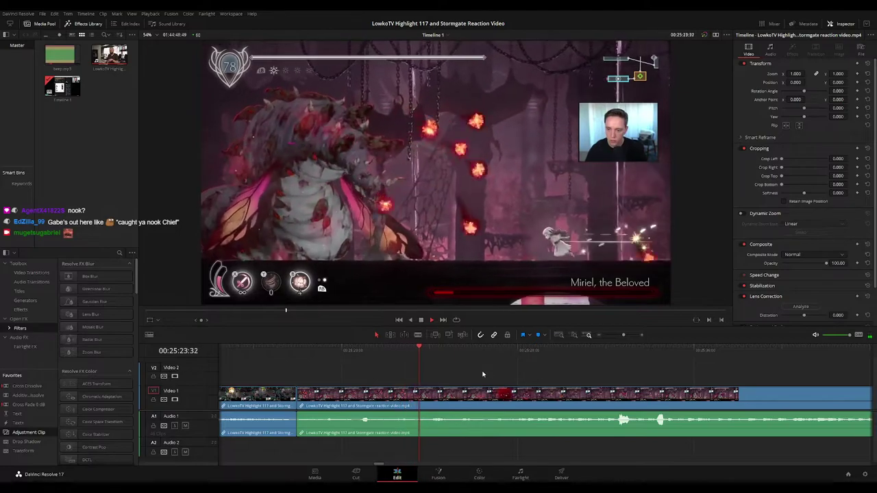
scroll(501, 377, right, 1)
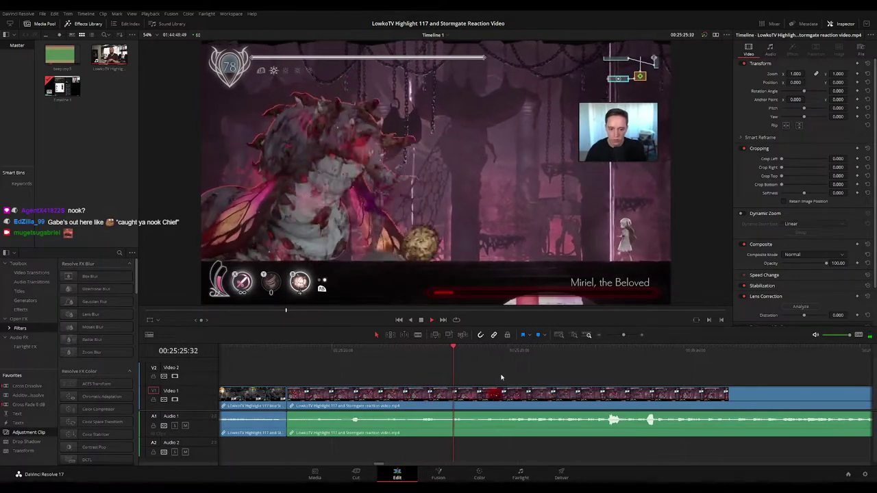
scroll(501, 377, right, 2)
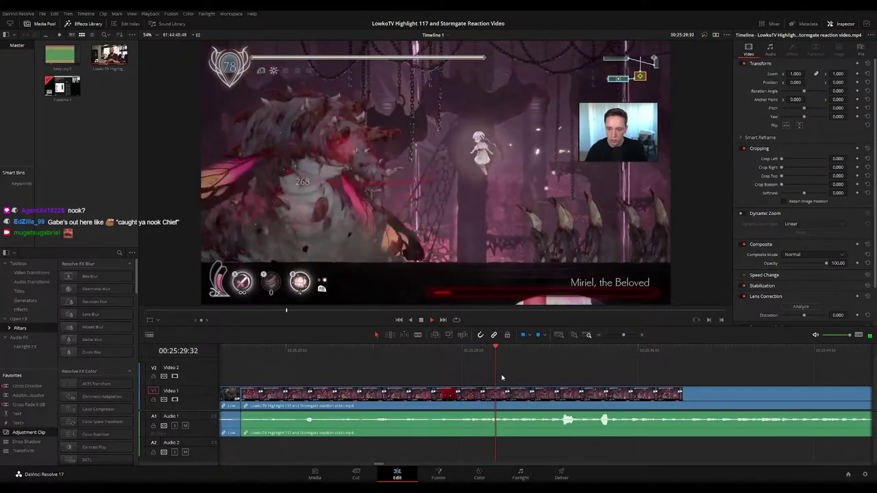
scroll(546, 382, right, 3)
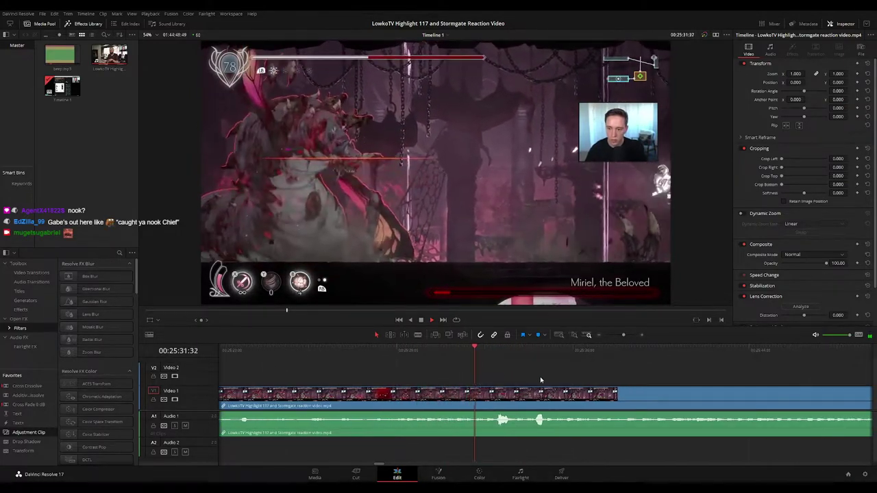
scroll(493, 375, right, 2)
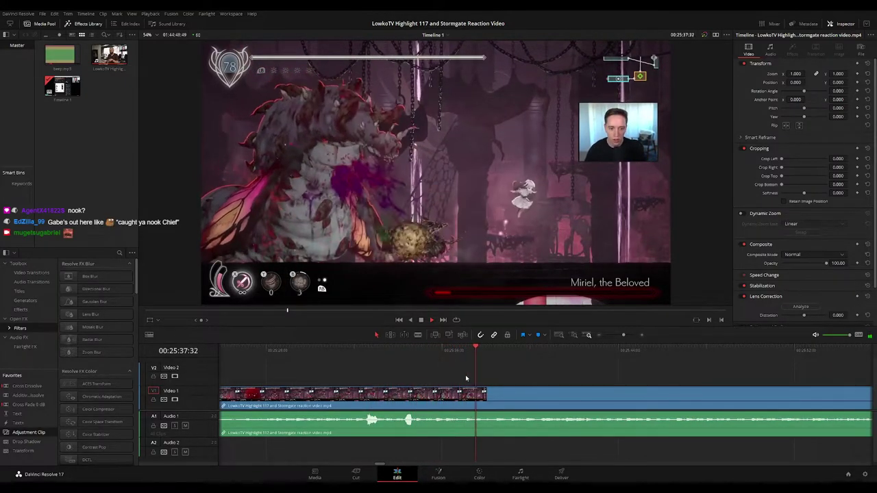
scroll(575, 383, right, 3)
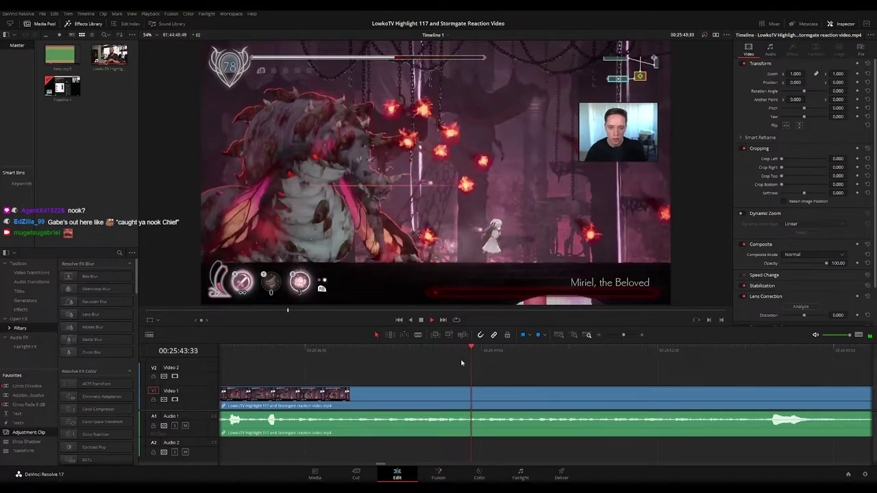
scroll(513, 374, right, 2)
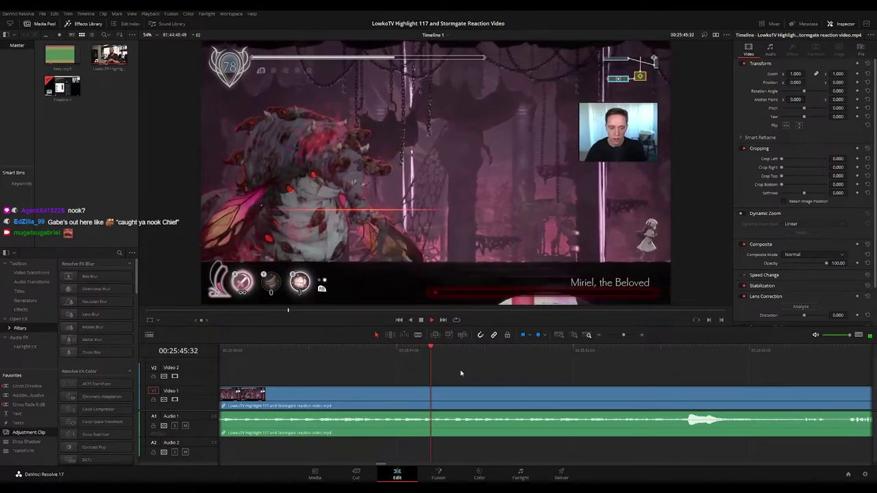
scroll(497, 375, right, 2)
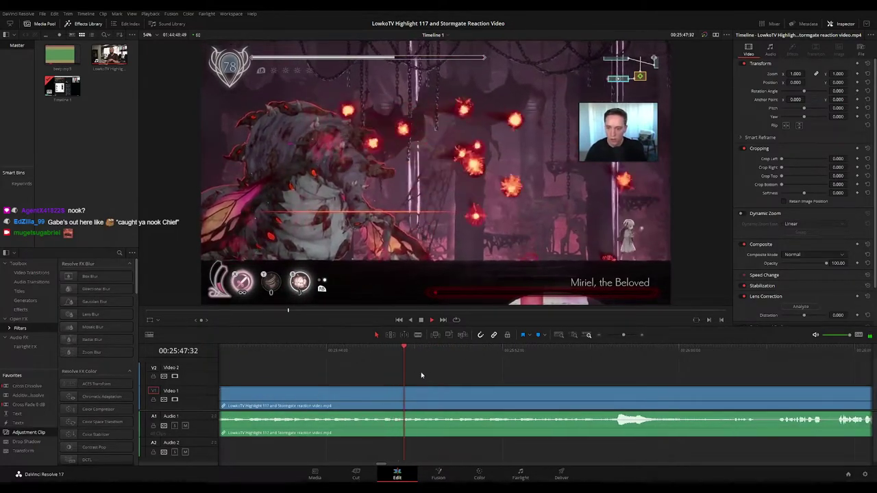
Add an adjustment clip on Video 2 at 00:25:45:54, with zoom 1.480 and X position -609 to enlarge the webcam
click(372, 355)
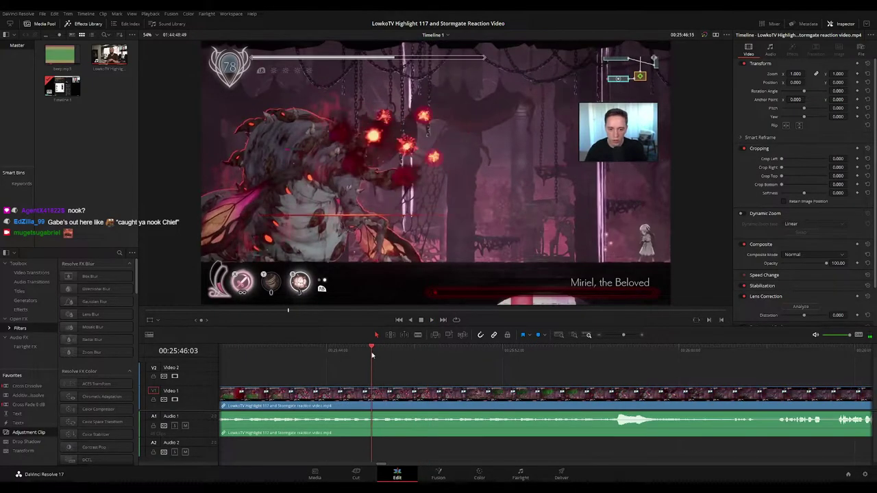
drag(27, 434, 370, 383)
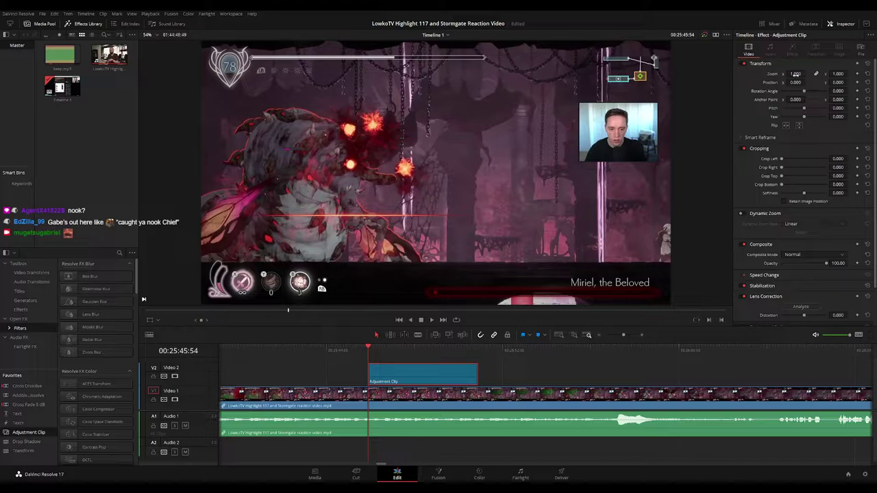
drag(795, 74, 754, 82)
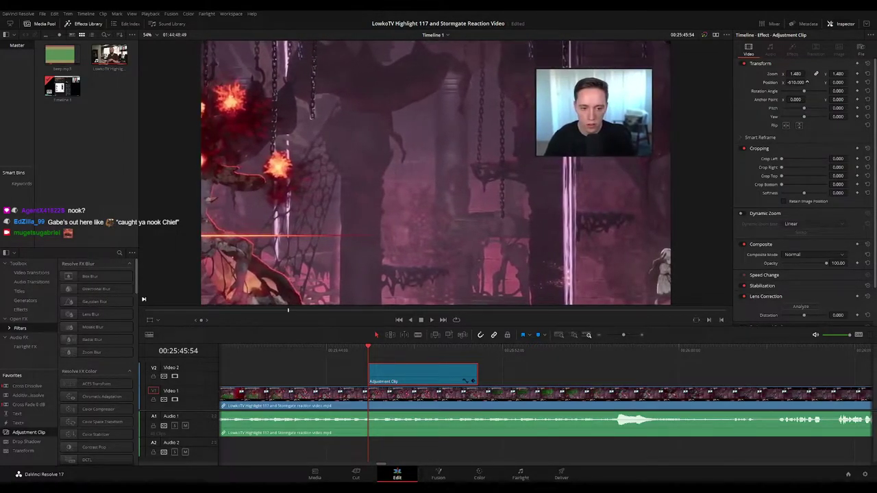
Shorten the end of the new adjustment clip so it lasts about 4 seconds, and play back the transition
key(space)
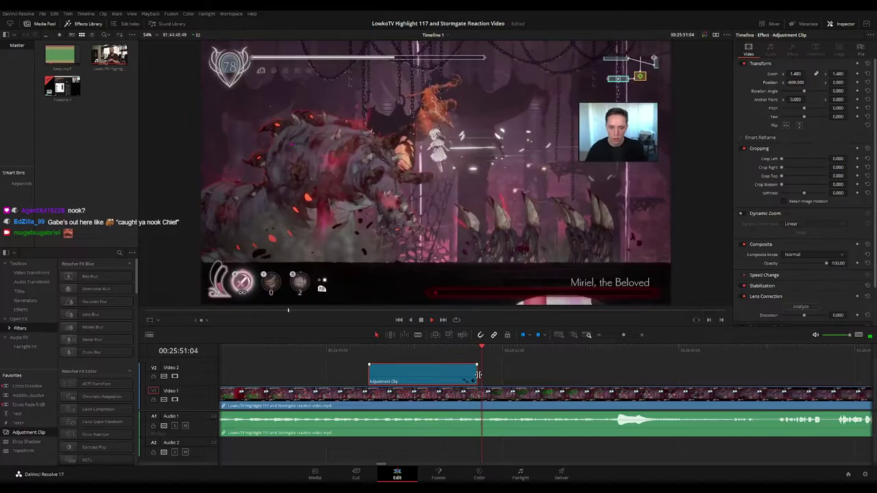
mouse_move(472, 376)
mouse_down()
mouse_move(461, 376)
mouse_move(459, 349)
mouse_move(450, 350)
mouse_move(456, 376)
mouse_up()
click(455, 349)
key(space)
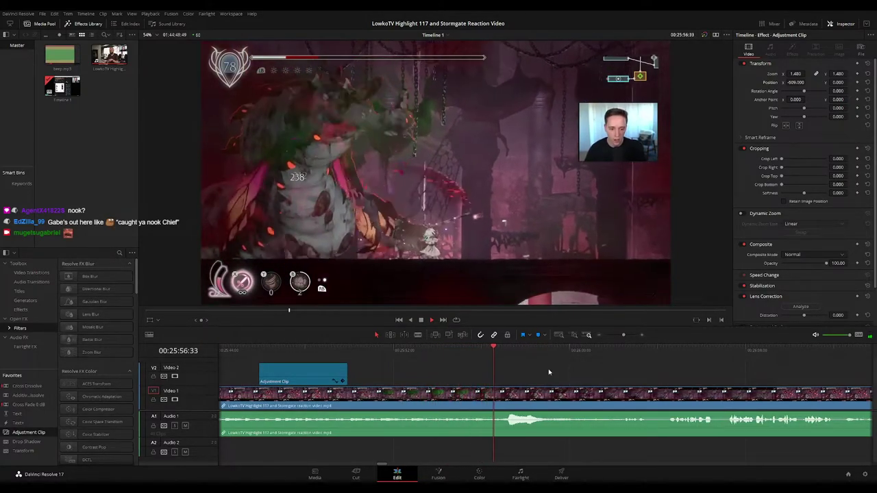
Review the end of the boss fight and the following cutscene up to about 00:27:37:32 for a webcam reaction to emphasise
drag(597, 376, 507, 357)
key(space)
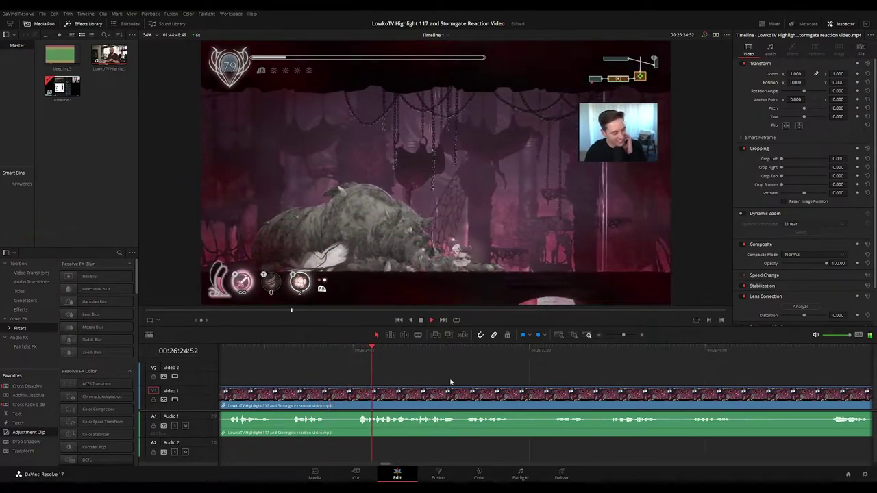
click(325, 352)
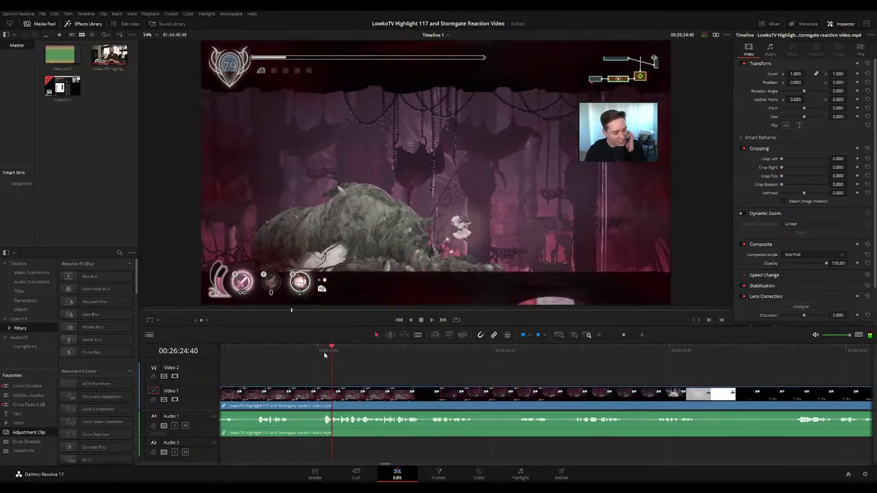
key(space)
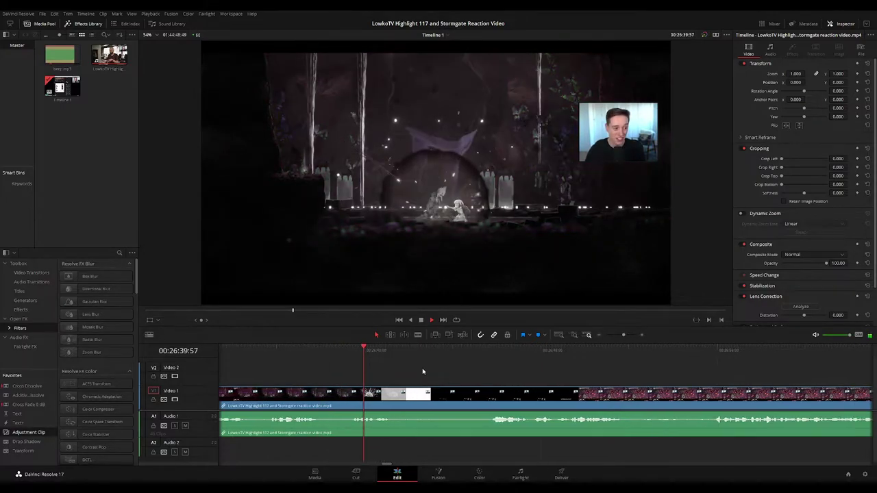
drag(384, 354, 432, 355)
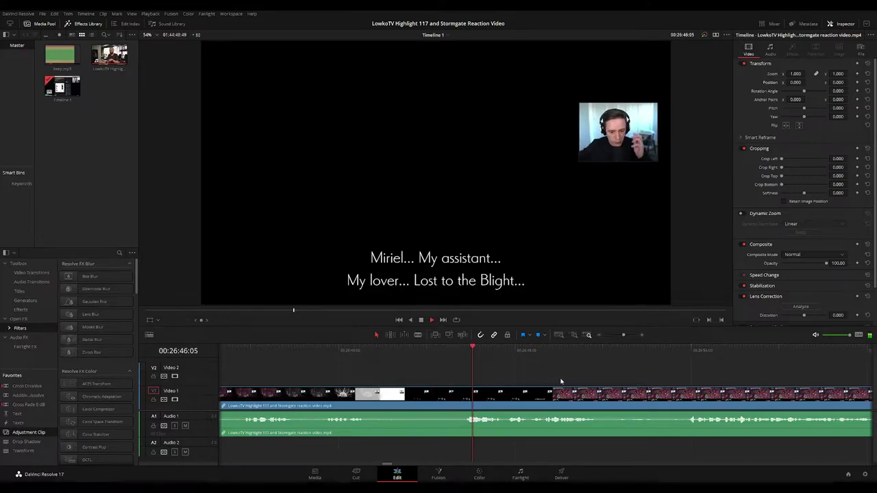
drag(561, 381, 438, 373)
drag(509, 380, 449, 379)
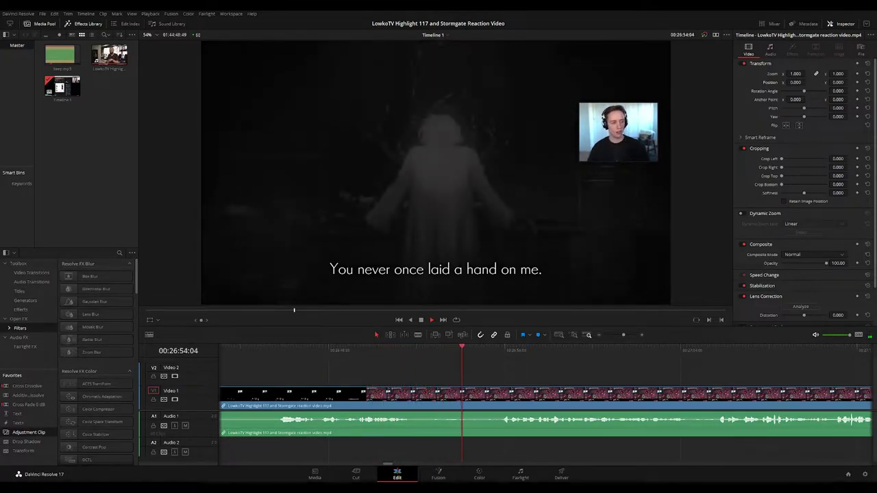
scroll(503, 371, right, 2)
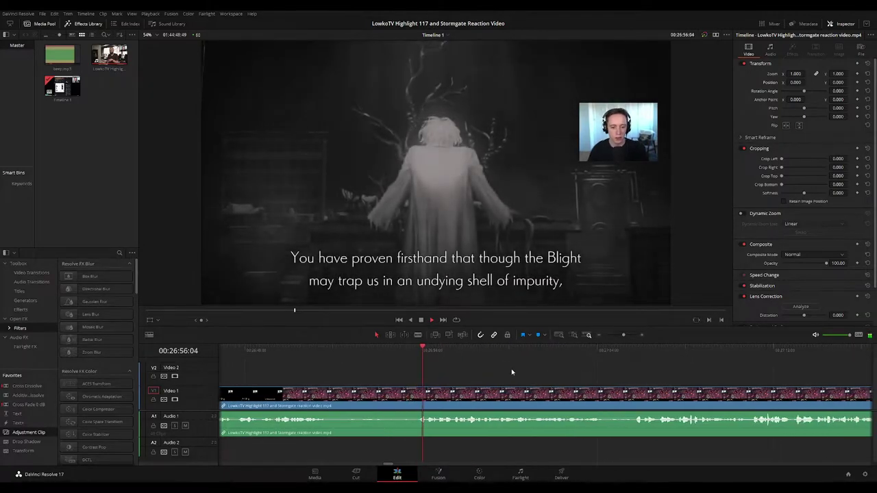
scroll(479, 371, right, 2)
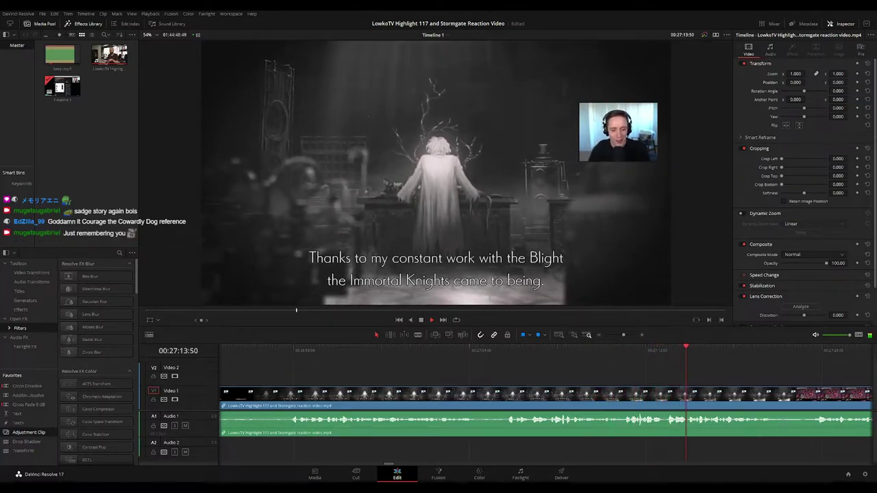
scroll(554, 366, right, 4)
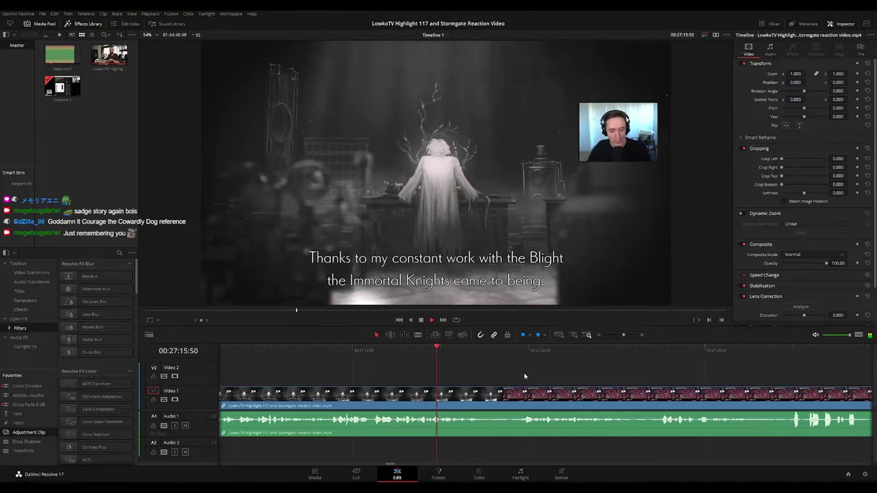
scroll(440, 352, right, 2)
scroll(452, 367, right, 1)
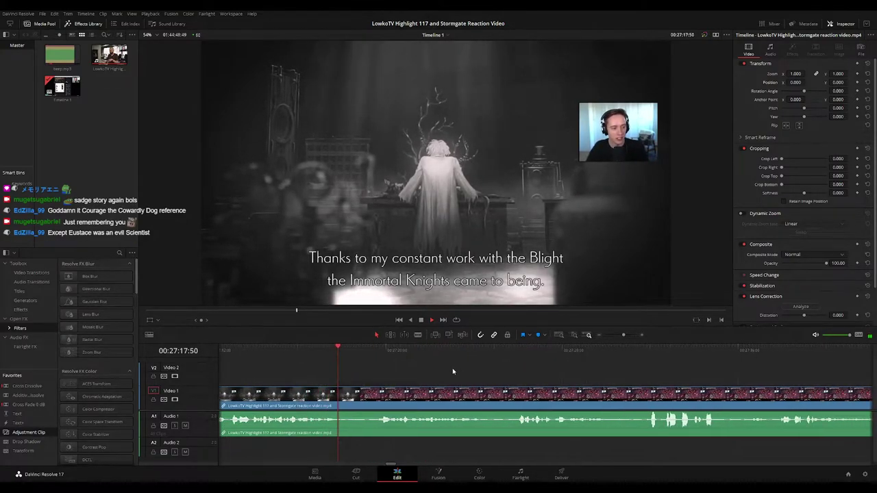
scroll(441, 370, right, 1)
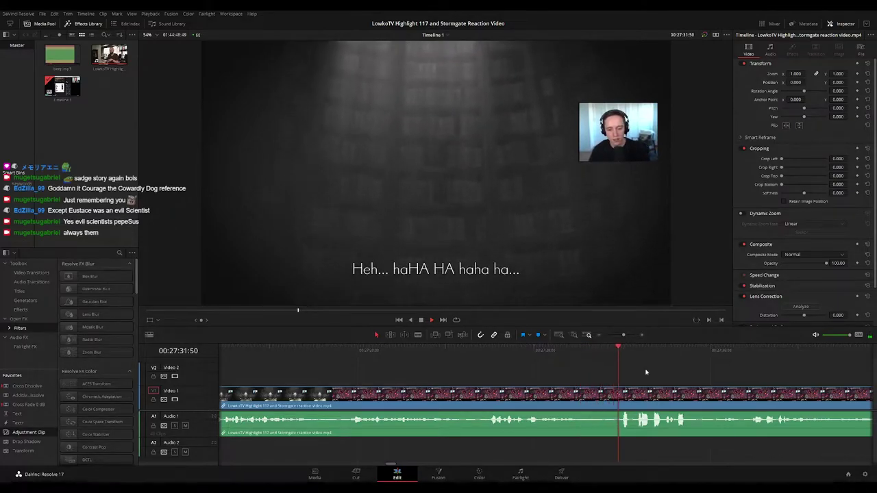
scroll(539, 378, right, 3)
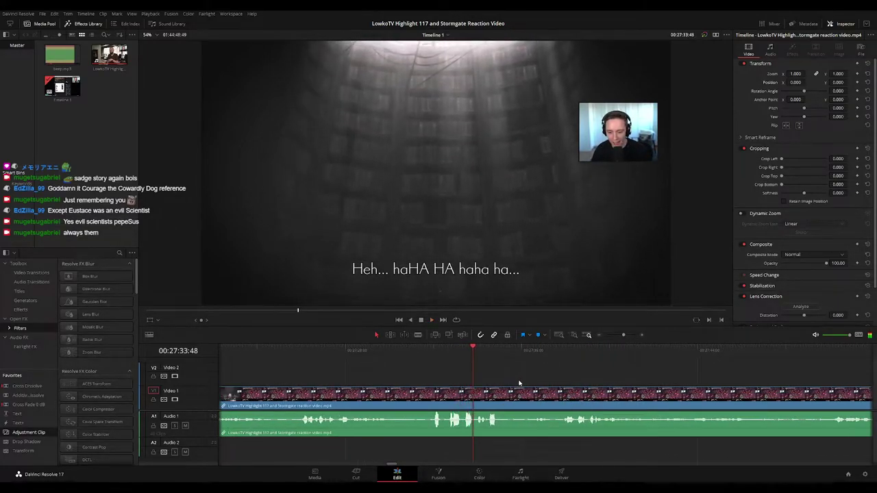
scroll(520, 382, right, 3)
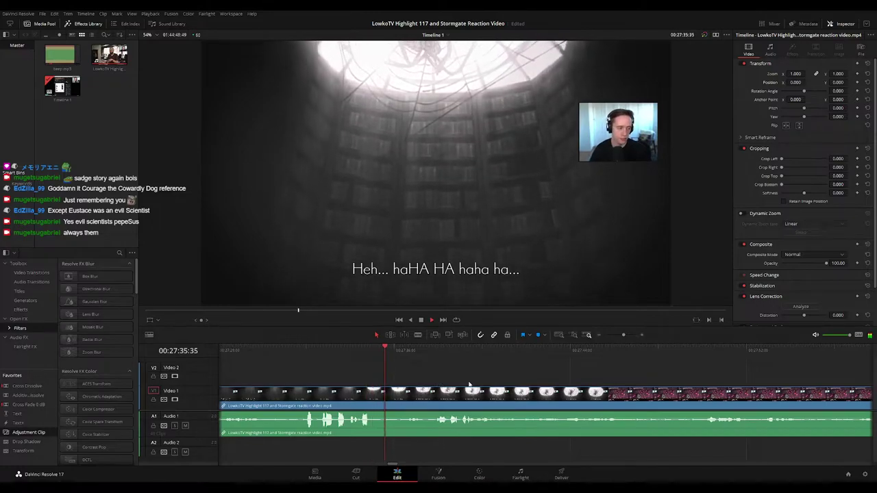
scroll(521, 382, right, 1)
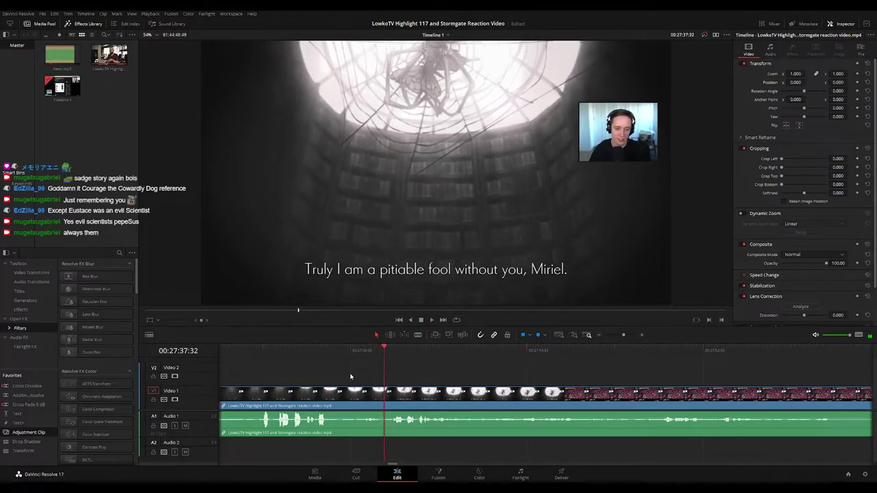
Add an adjustment clip on Video 2 at 00:27:35:29, with zoom 2.010, X position -1234 and Y position -315
click(334, 356)
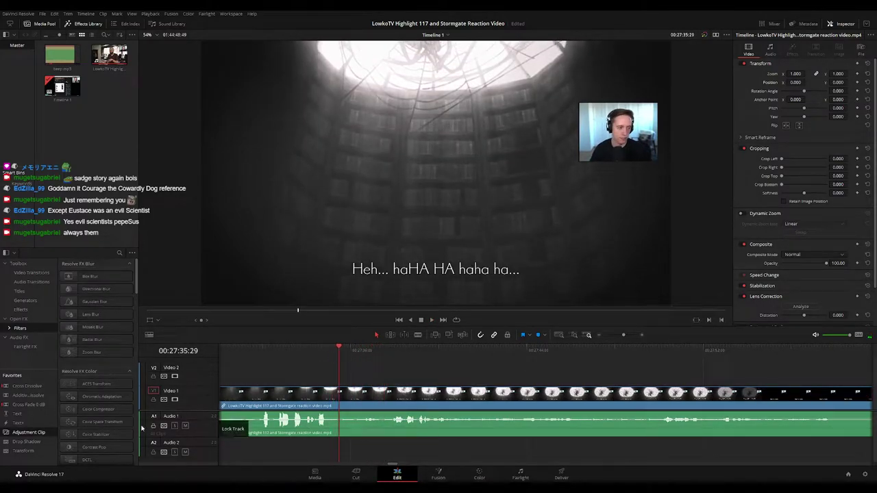
drag(54, 431, 348, 379)
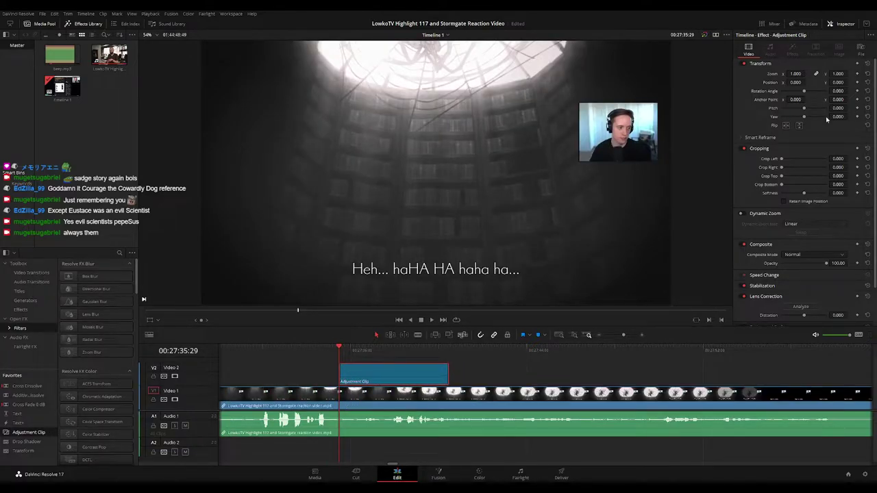
drag(794, 73, 808, 74)
drag(796, 82, 711, 82)
drag(837, 82, 816, 82)
Play the webcam zoom, trim the end of its adjustment clip to 00:27:37:33, and play the result back
key(space)
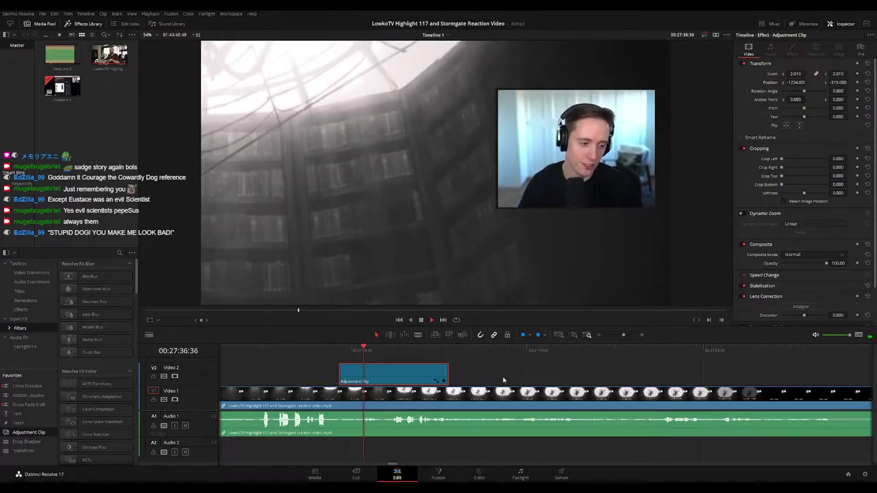
click(503, 381)
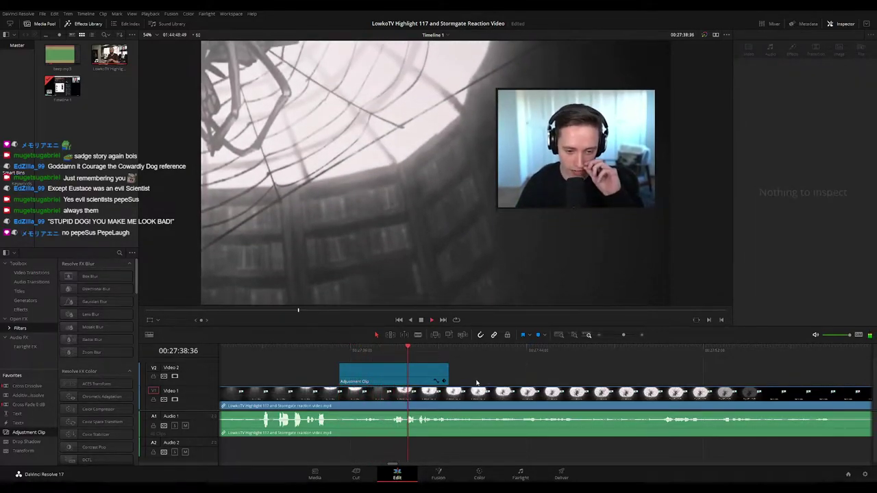
drag(399, 355, 377, 359)
key(space)
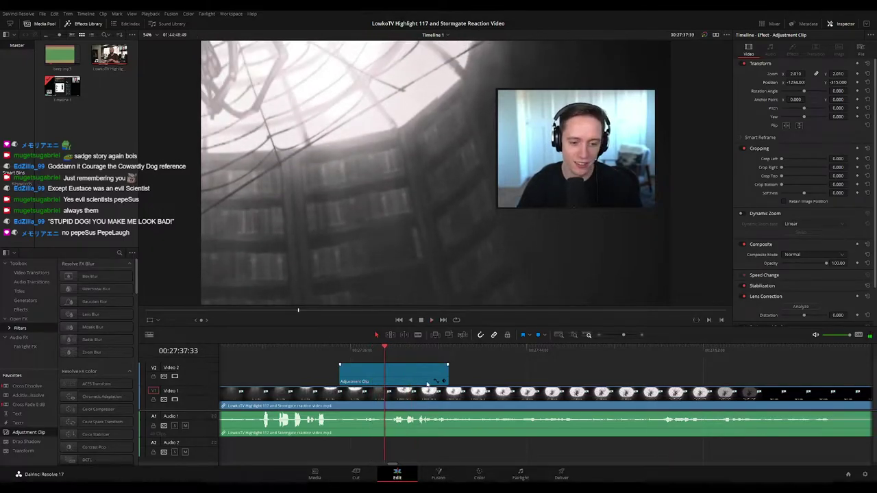
drag(426, 379, 394, 383)
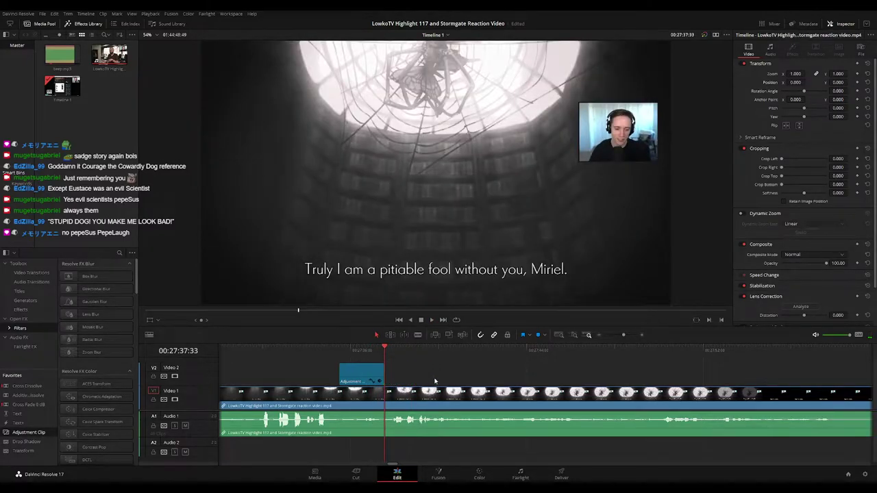
click(366, 349)
key(space)
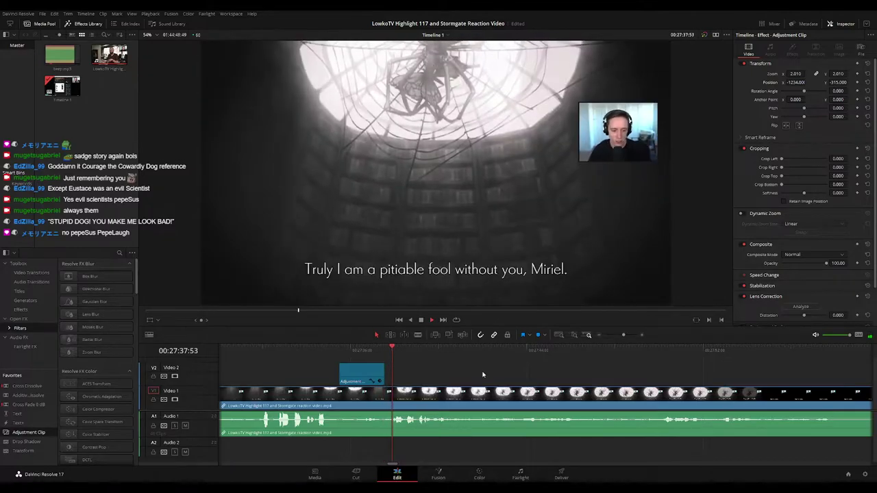
Review the cutscene after the webcam zoom and the Faden, the Heretic spirit screens up to about 00:28:30 for pauses
drag(509, 375, 457, 377)
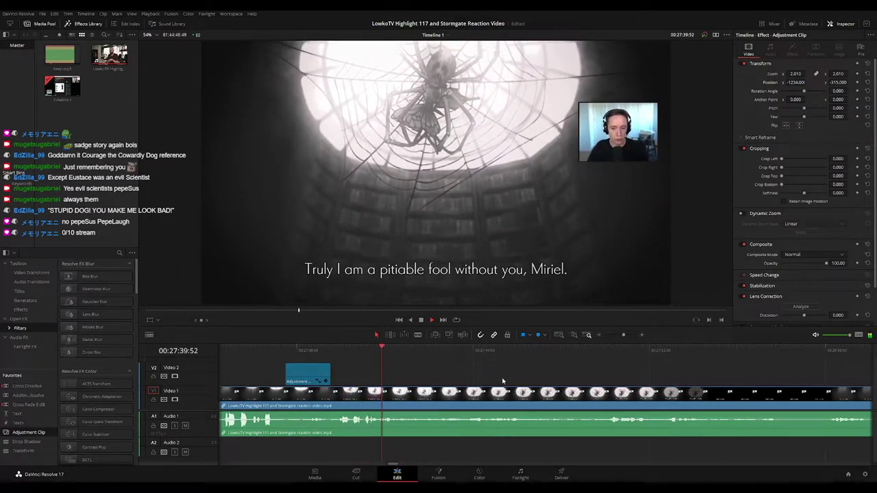
scroll(502, 381, right, 3)
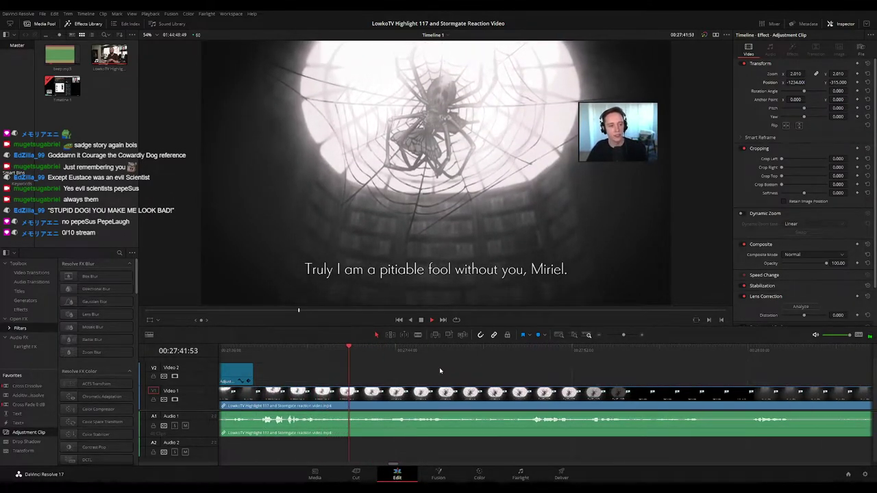
scroll(430, 373, right, 2)
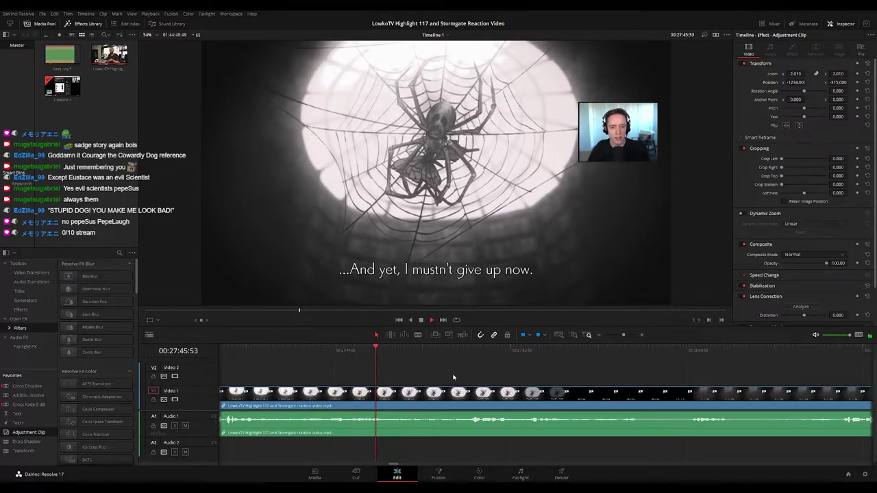
scroll(432, 370, right, 3)
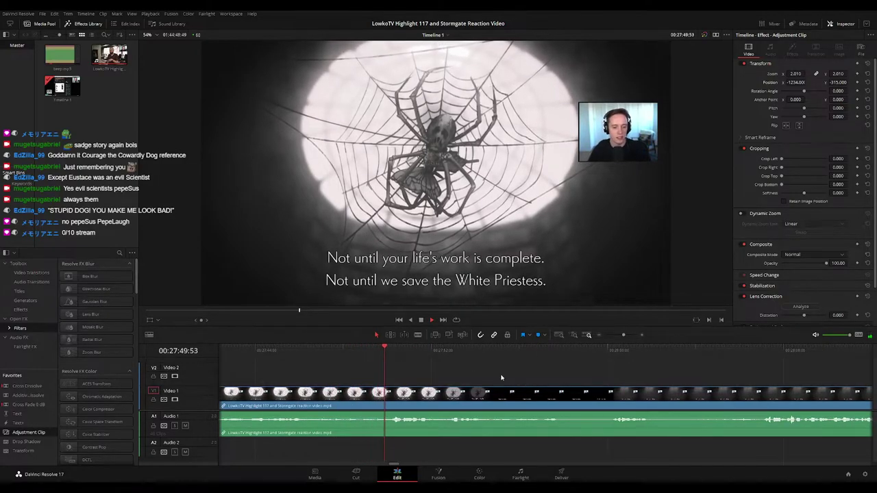
scroll(473, 374, right, 3)
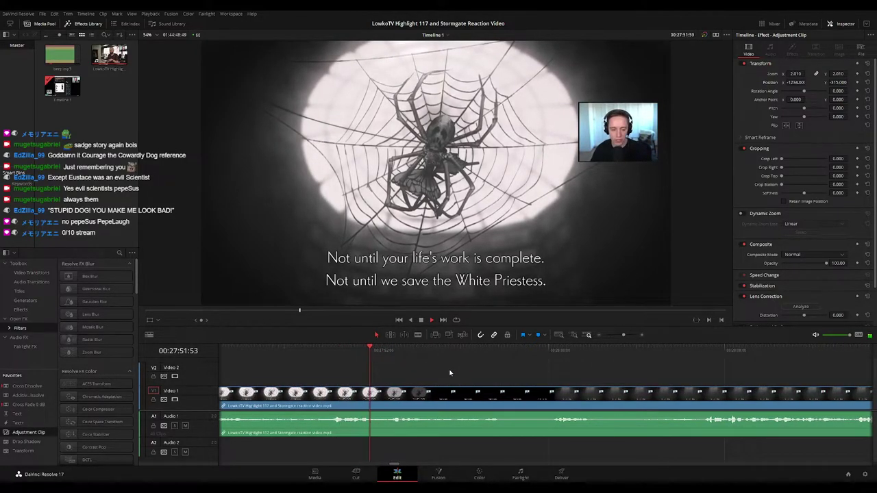
mouse_move(620, 337)
mouse_down()
mouse_move(608, 336)
mouse_move(622, 338)
mouse_up()
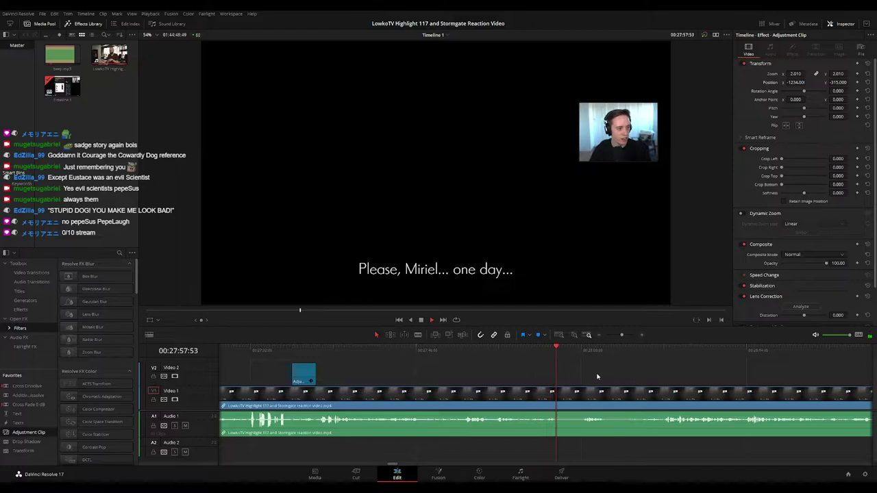
scroll(474, 377, right, 5)
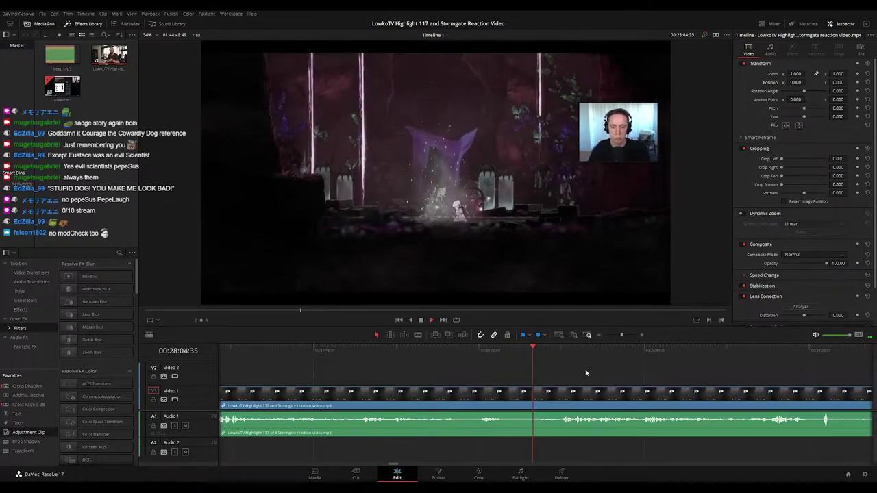
scroll(507, 359, right, 5)
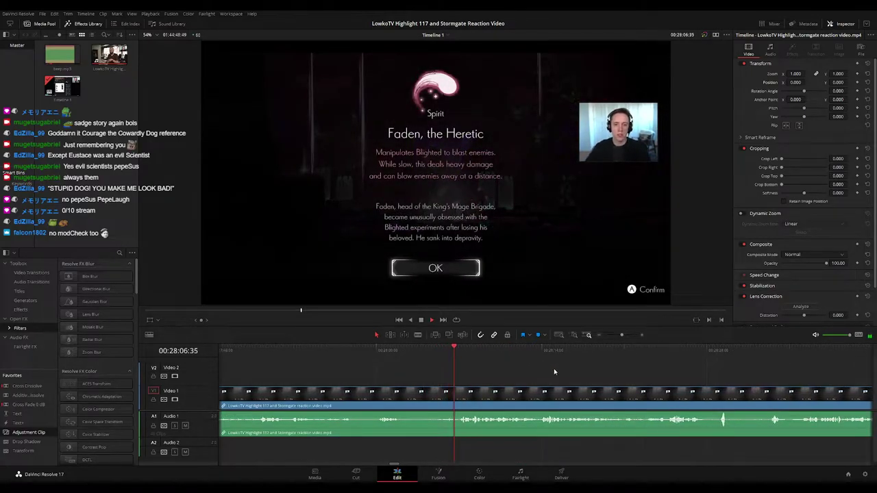
scroll(459, 366, right, 4)
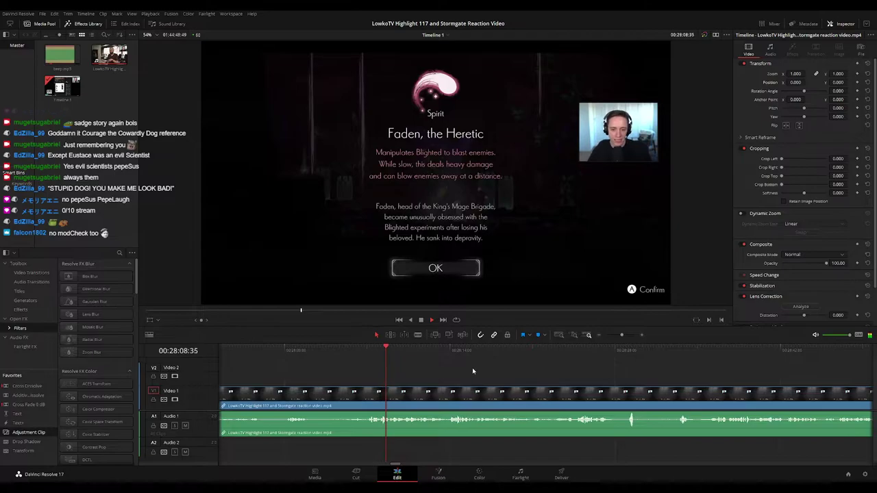
scroll(438, 369, right, 3)
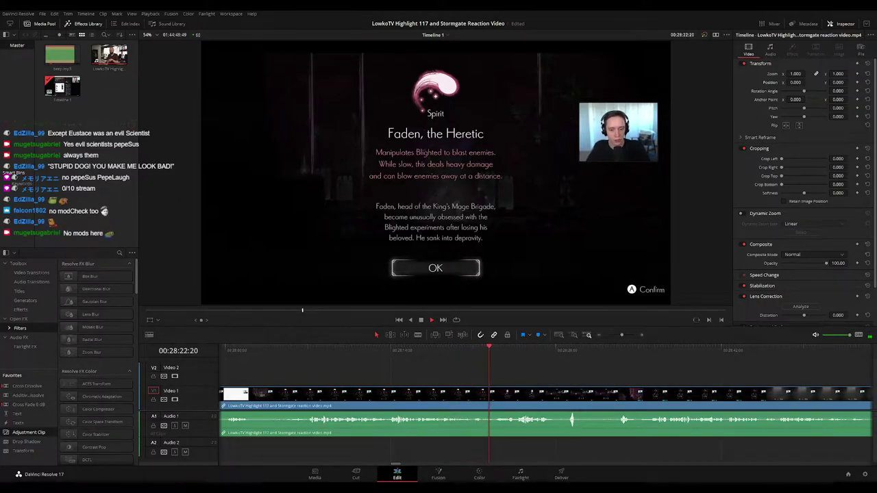
drag(552, 367, 381, 372)
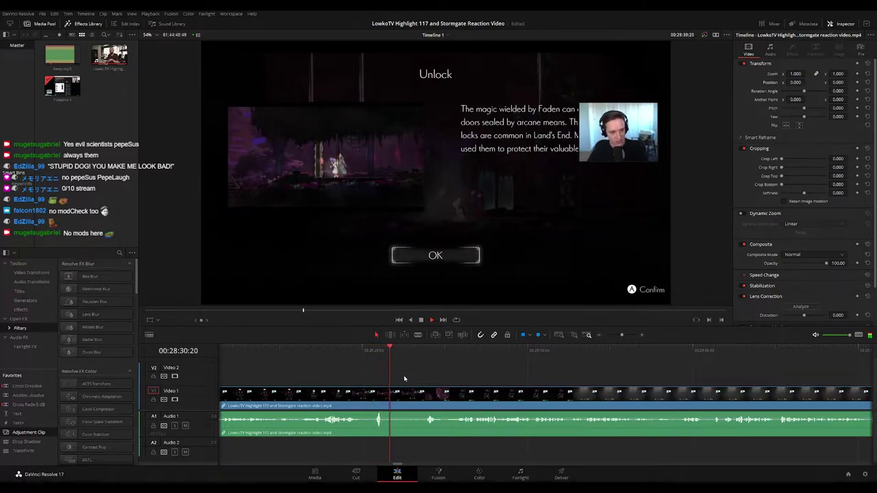
Cut out the short gap at about 00:28:34:49, before Miriel's Blighted Letter, and colour the clip before the cut teal
click(391, 394)
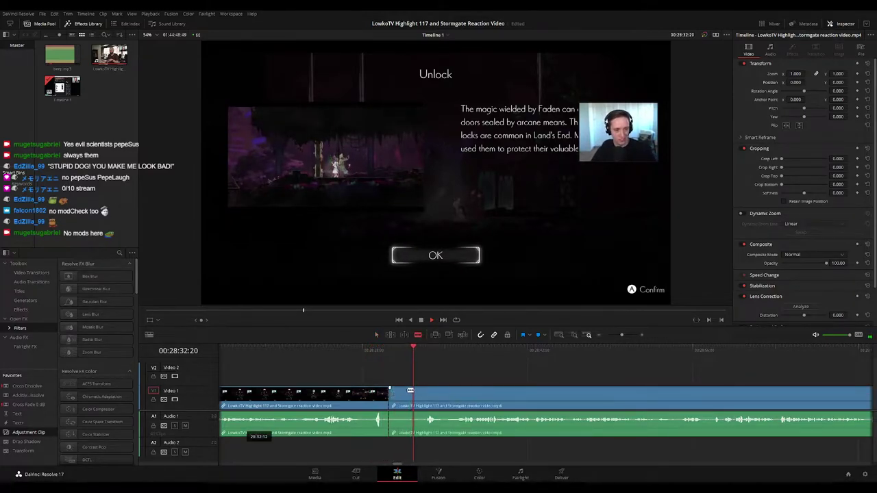
key(ctrl+z)
drag(462, 380, 380, 377)
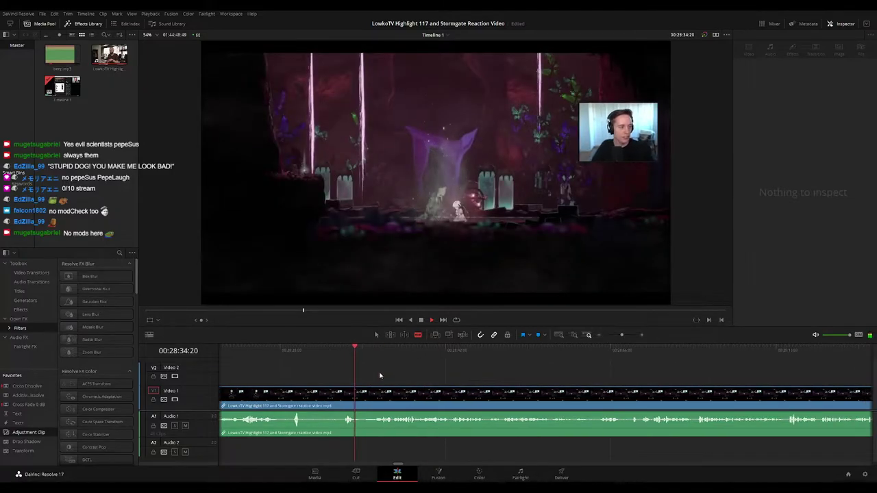
click(353, 351)
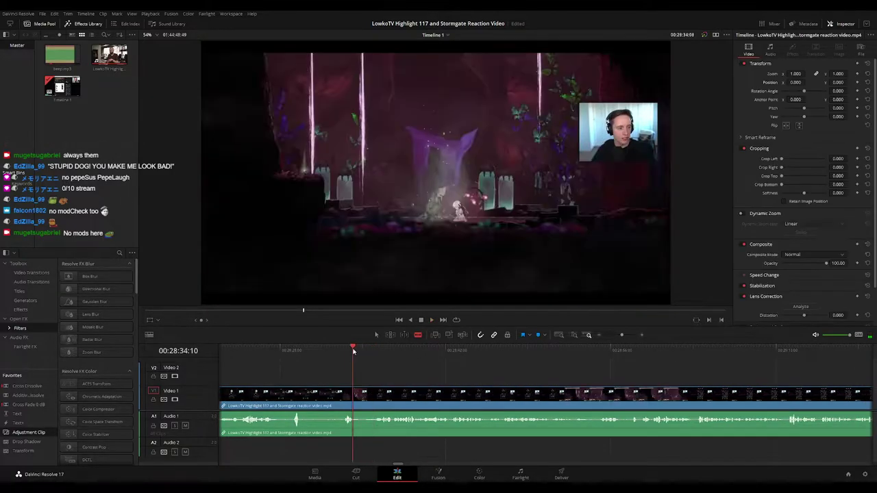
key(space)
click(362, 391)
click(364, 396)
key(a)
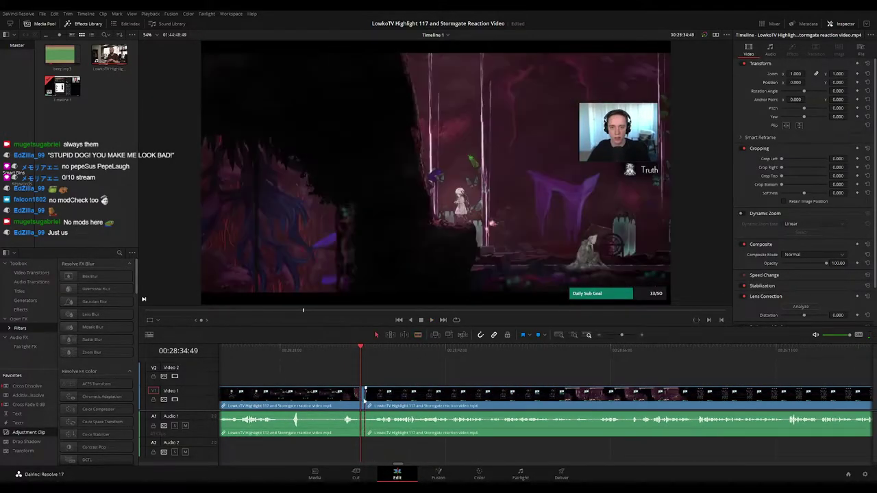
double_click(363, 400)
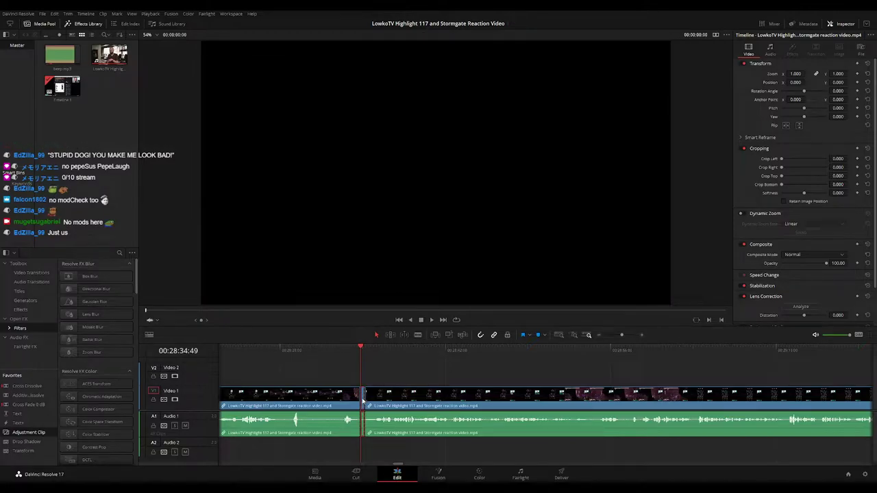
click(351, 352)
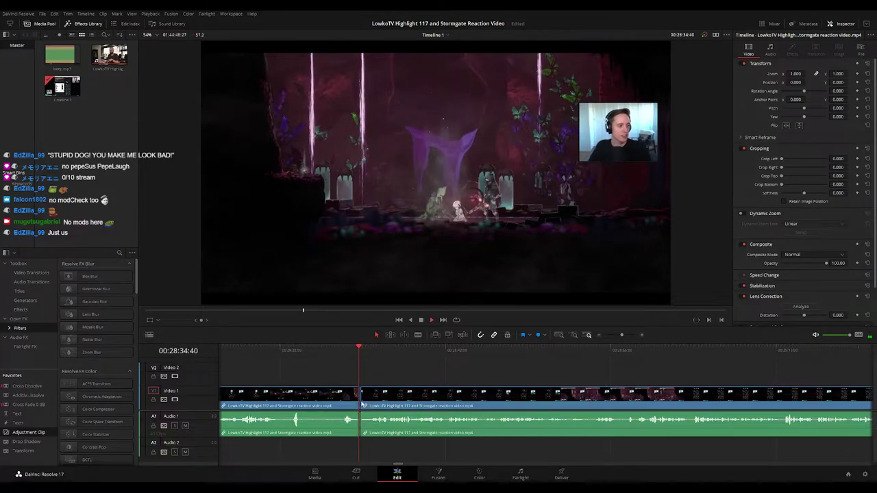
click(337, 401)
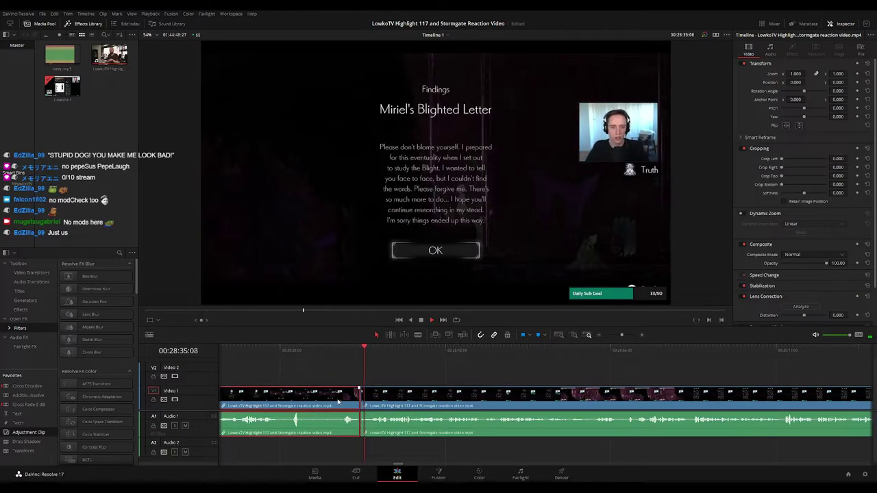
click(481, 382)
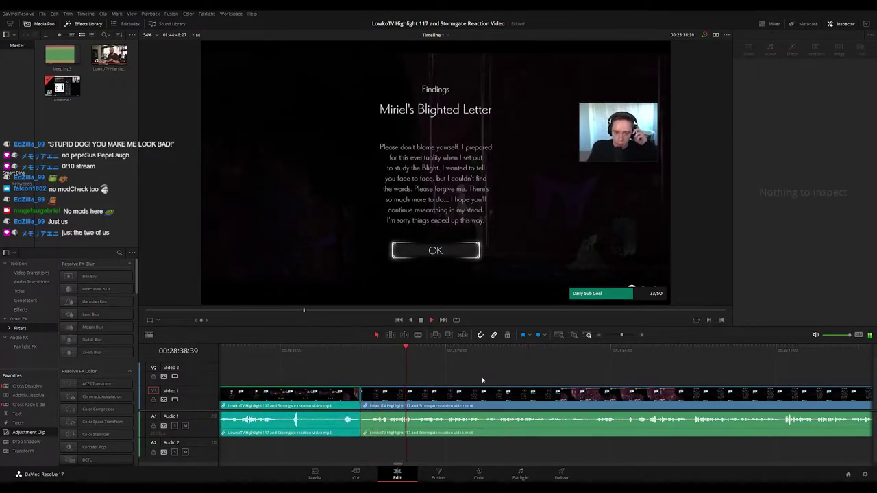
Review the reading of Miriel's Blighted Letter and the following gameplay up to about 00:29:04 for pauses
drag(506, 377, 422, 375)
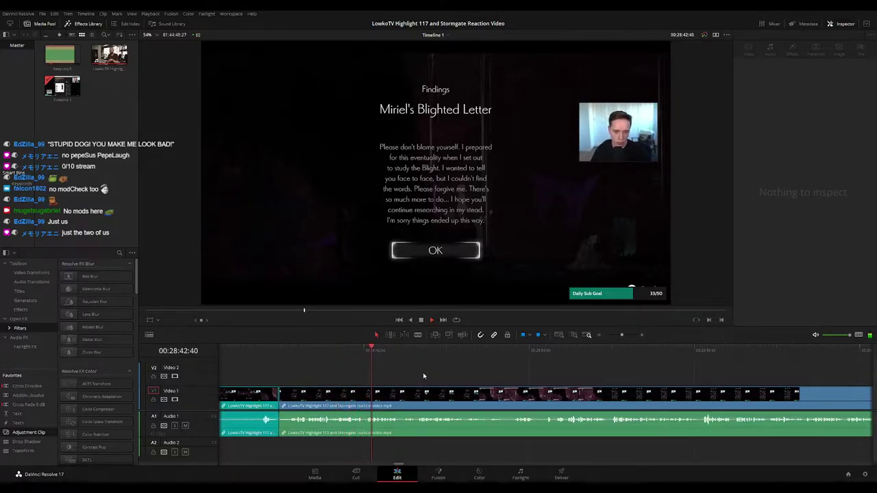
scroll(417, 373, right, 2)
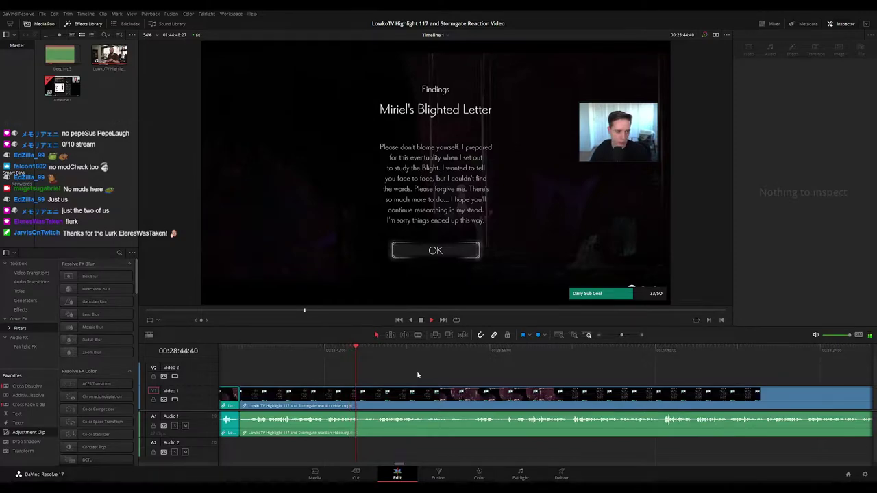
click(412, 390)
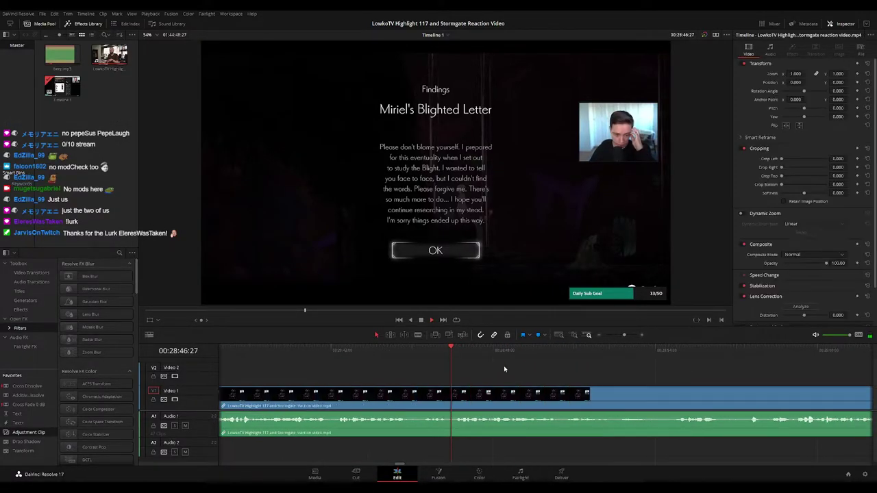
scroll(507, 376, right, 4)
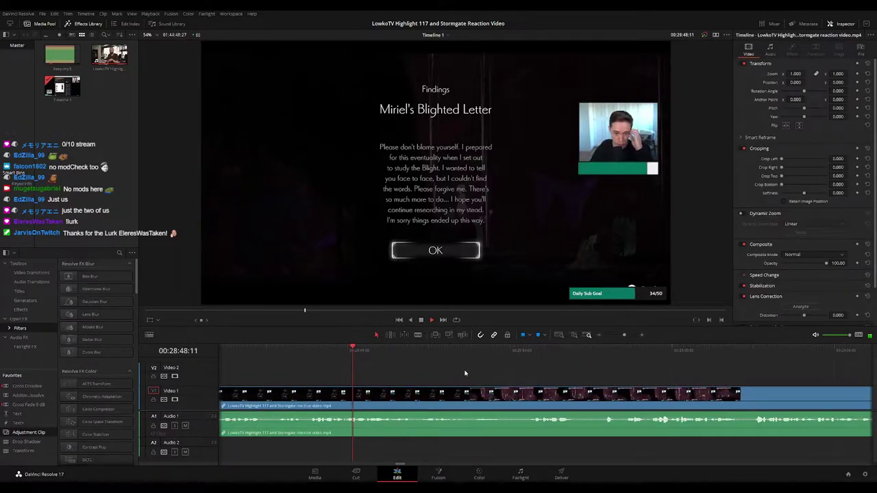
scroll(500, 384, right, 3)
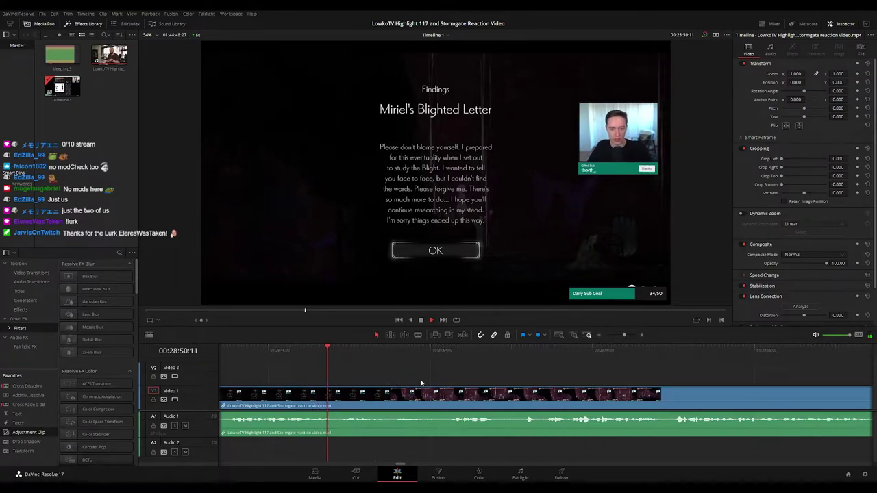
scroll(425, 384, right, 2)
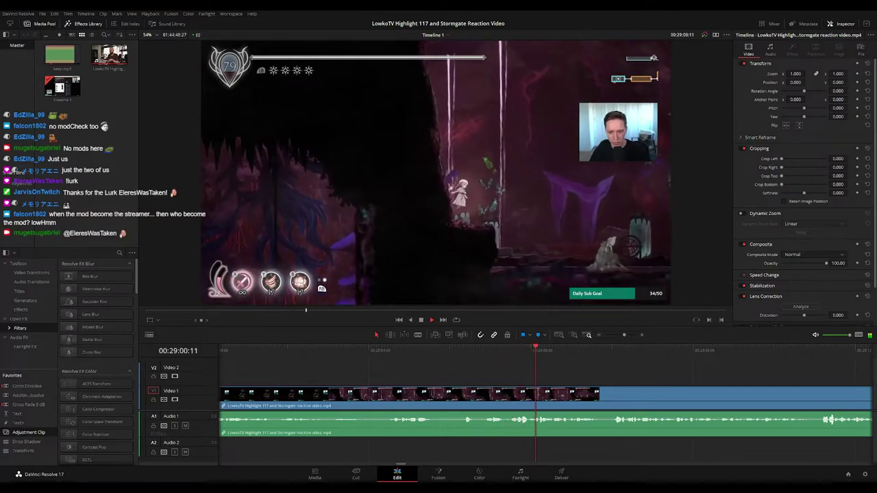
scroll(507, 382, right, 3)
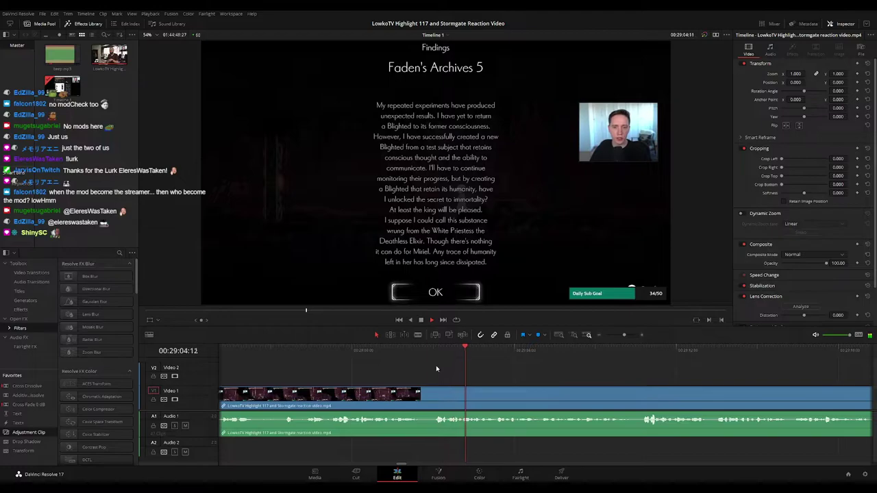
Cut out the roughly half-second pause at about 00:29:02, before the Faden's Archives 5 note, and select the clip before the cut
key(b)
click(420, 394)
click(433, 394)
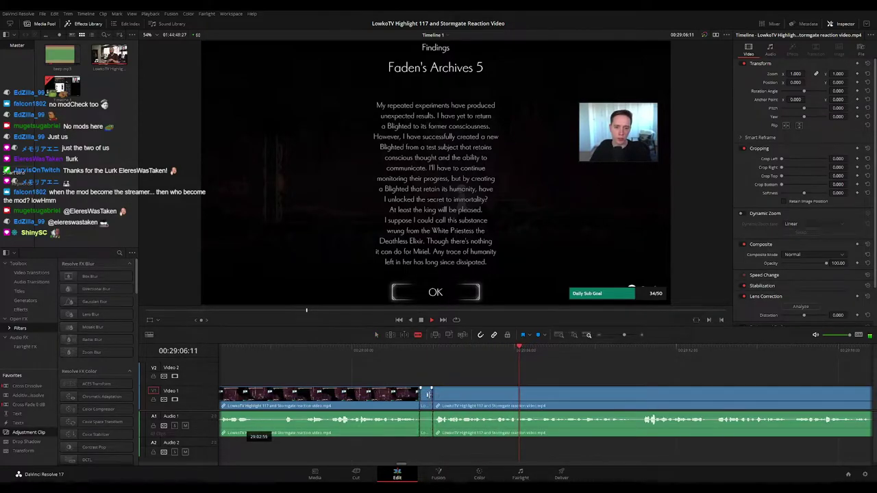
key(a)
click(427, 395)
key(Delete)
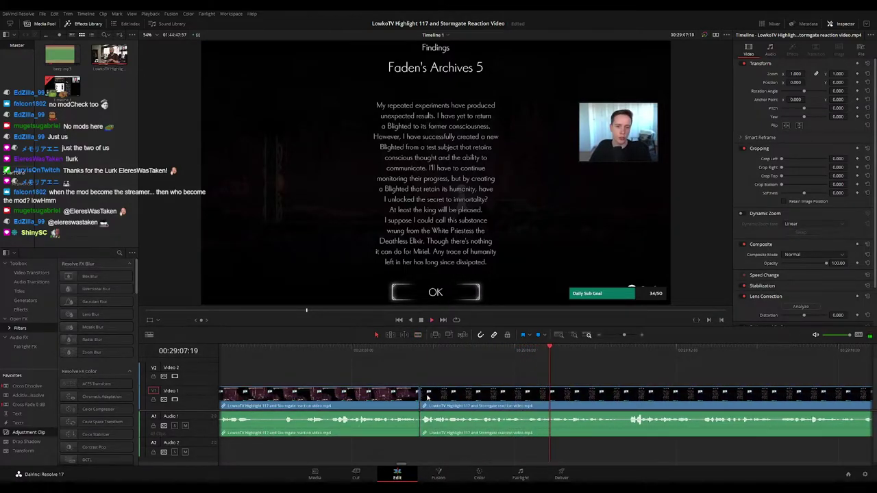
click(388, 402)
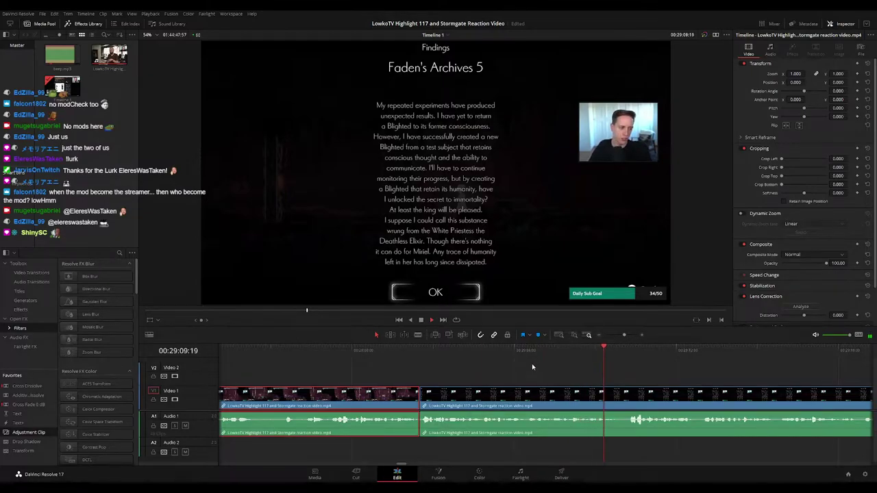
Play through the Faden's Archives 5 reading and the walk to the locked door up to about 00:29:49
click(683, 376)
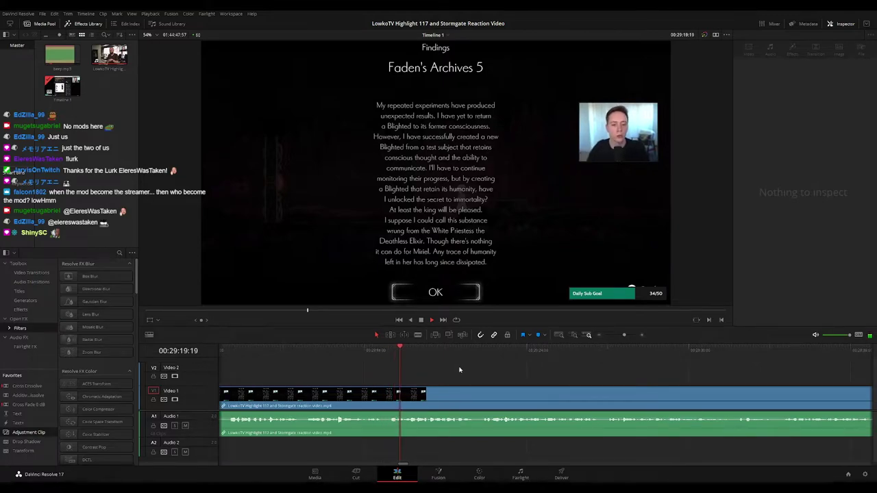
drag(528, 373, 480, 372)
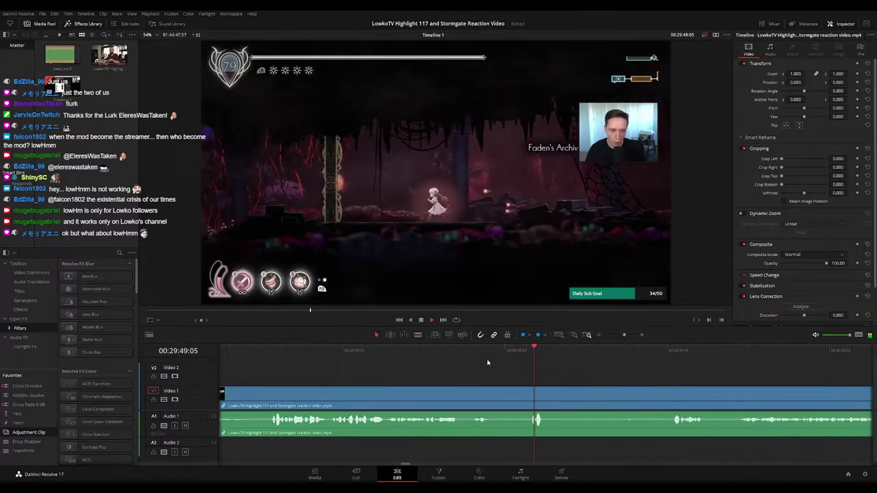
click(276, 355)
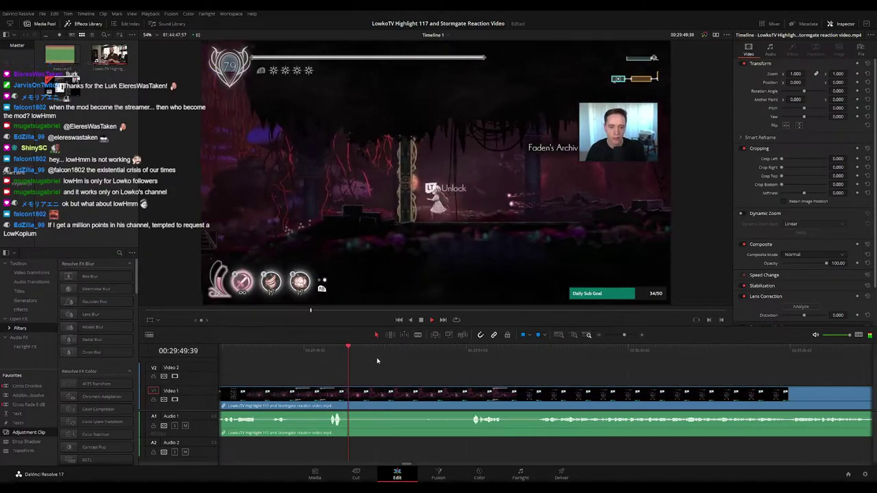
key(b)
click(359, 391)
key(space)
drag(390, 354, 455, 355)
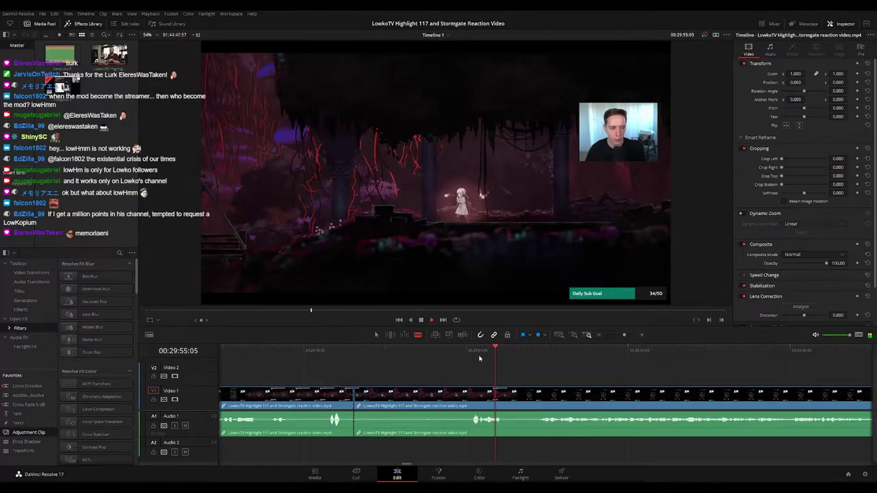
key(ctrl+z)
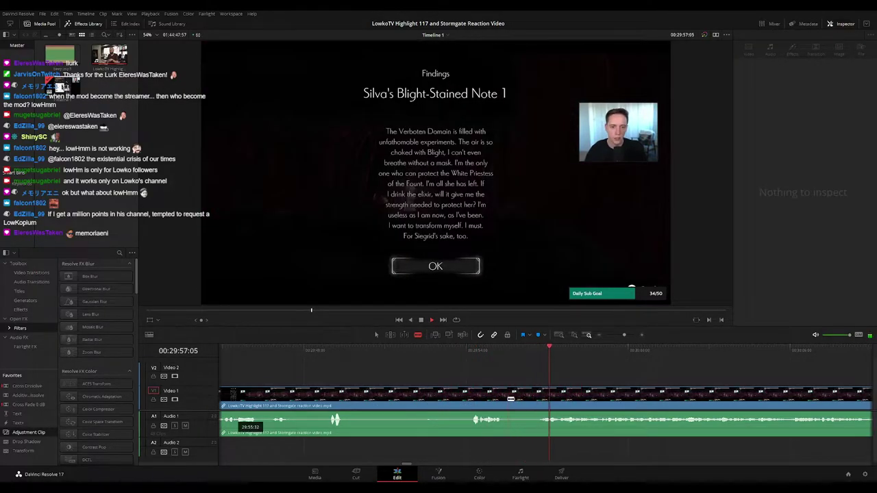
Cut out the roughly one-second pause at about 00:29:55, before Silva's Blight-Stained Note 1
click(509, 399)
click(533, 399)
key(a)
click(519, 400)
key(Delete)
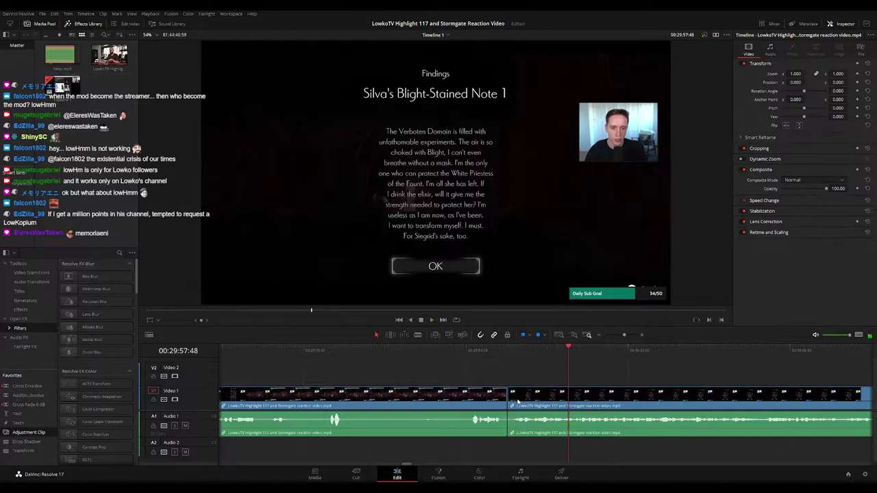
Colour-mark the clip before the Silva's Blight-Stained Note 1 cut teal and return the playhead to that cut
click(474, 408)
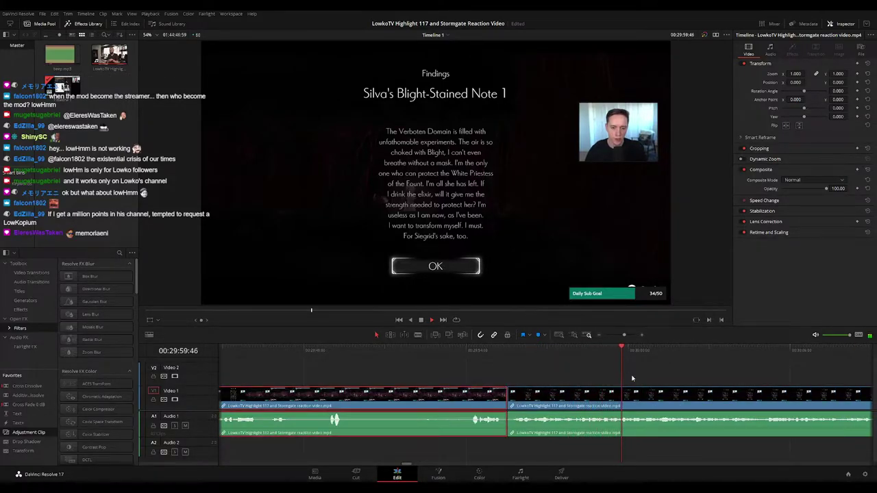
key(1)
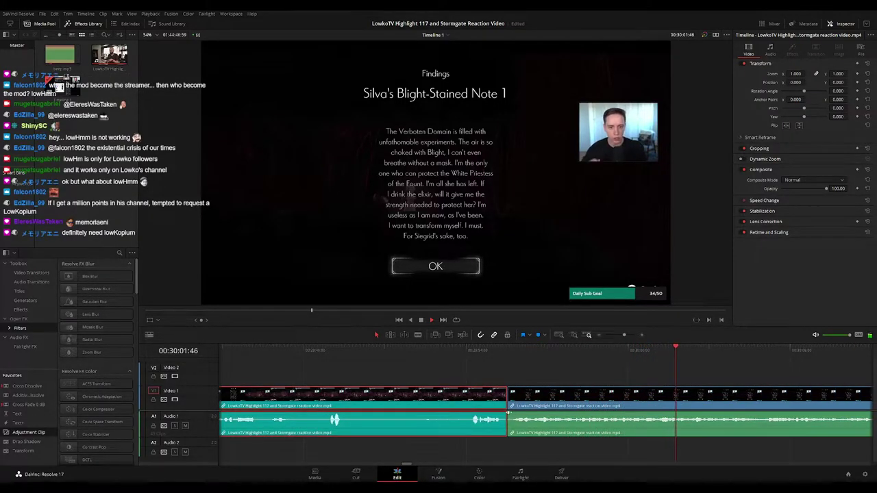
drag(509, 413, 522, 415)
click(511, 352)
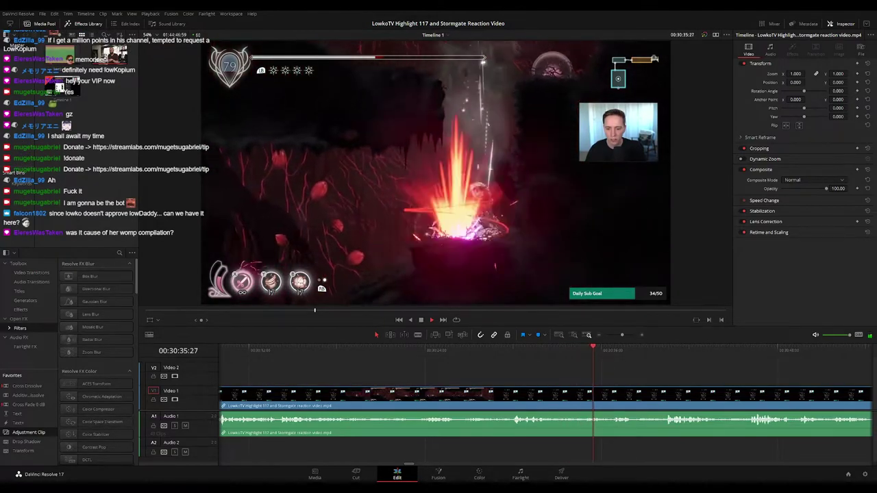
Play through the gameplay from about 00:30:35 and replay the stretch around 00:30:46 to look for pauses
scroll(520, 376, right, 2)
scroll(520, 376, right, 1)
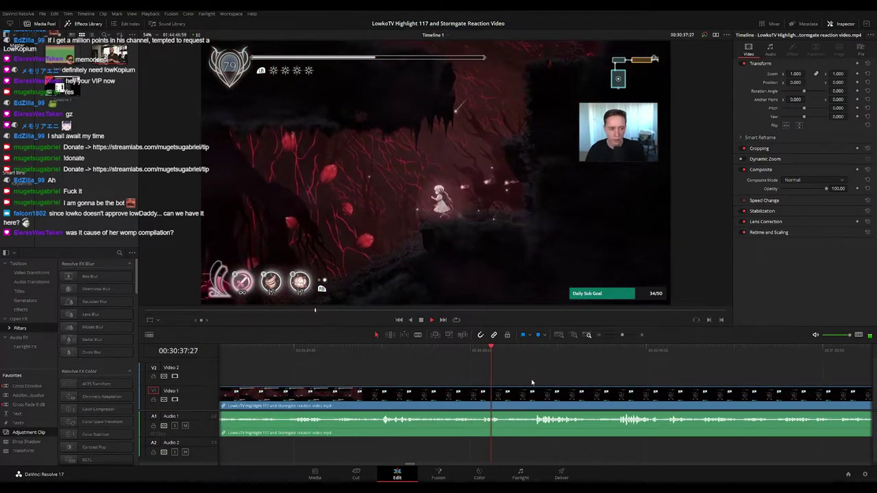
scroll(531, 379, right, 2)
scroll(486, 384, right, 2)
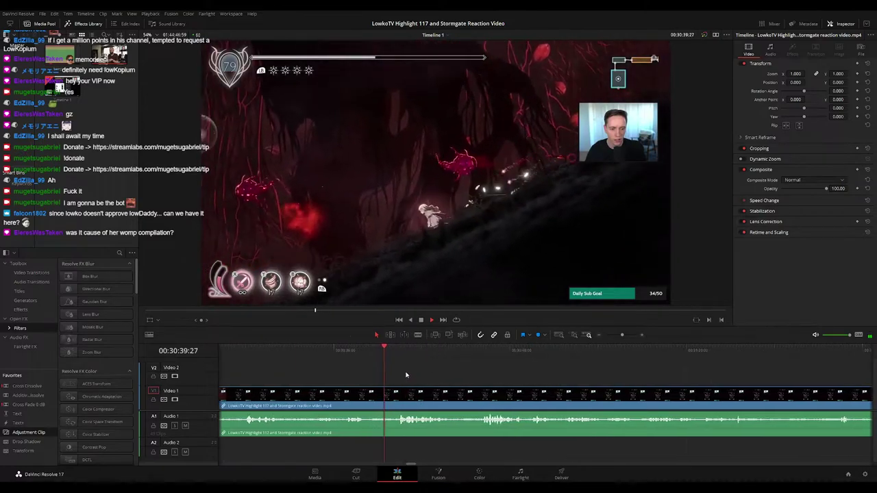
scroll(421, 375, right, 1)
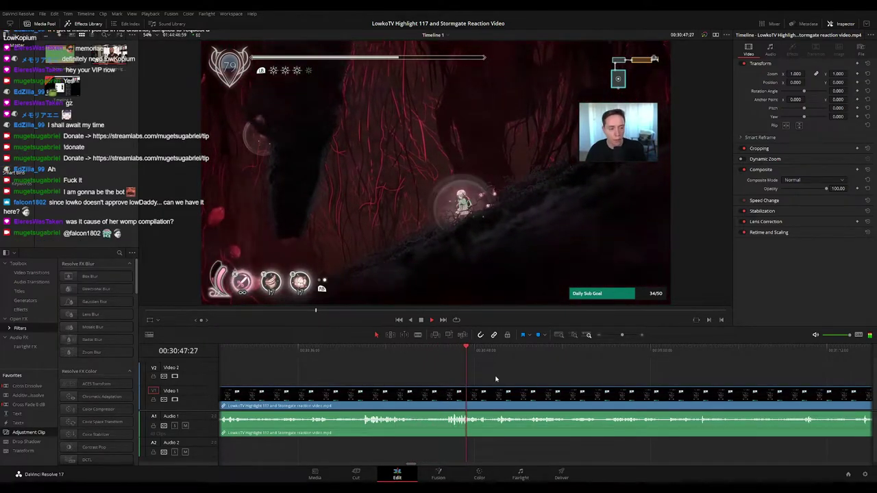
drag(534, 378, 479, 375)
click(396, 349)
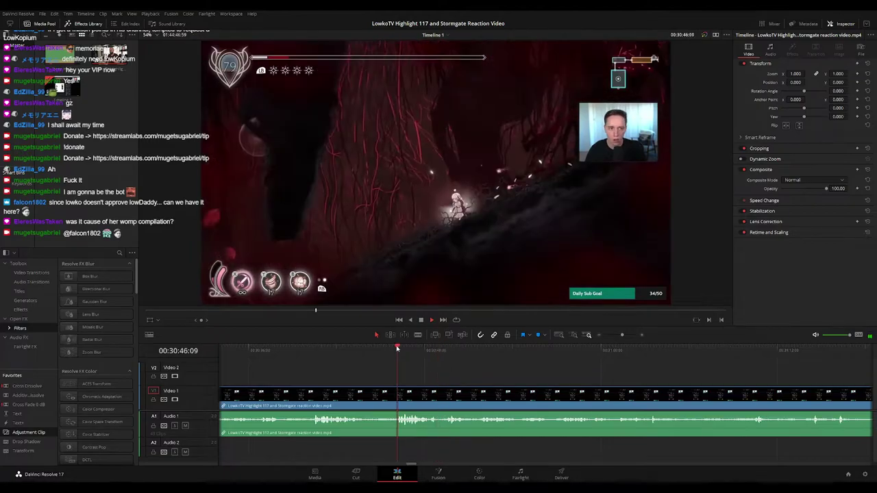
drag(374, 352, 379, 350)
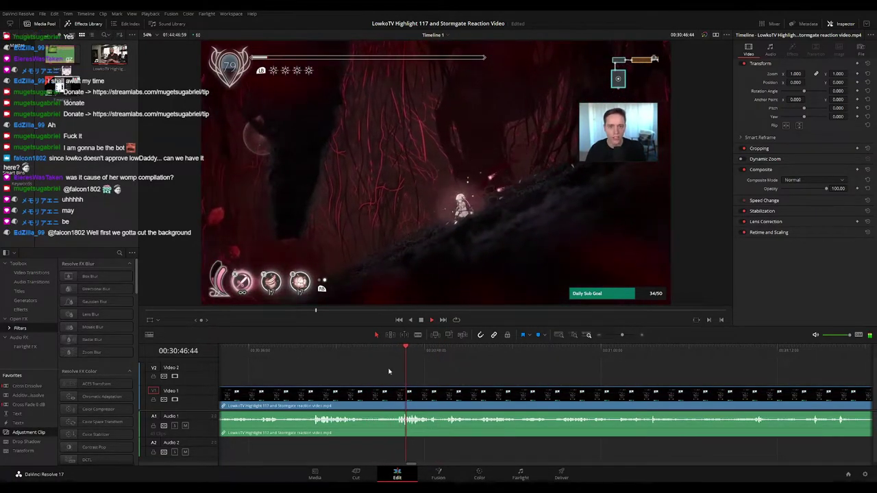
Cut out the roughly third-of-a-second pause at 00:30:44:03 and colour-mark the clip before the cut teal
click(360, 352)
key(b)
click(370, 396)
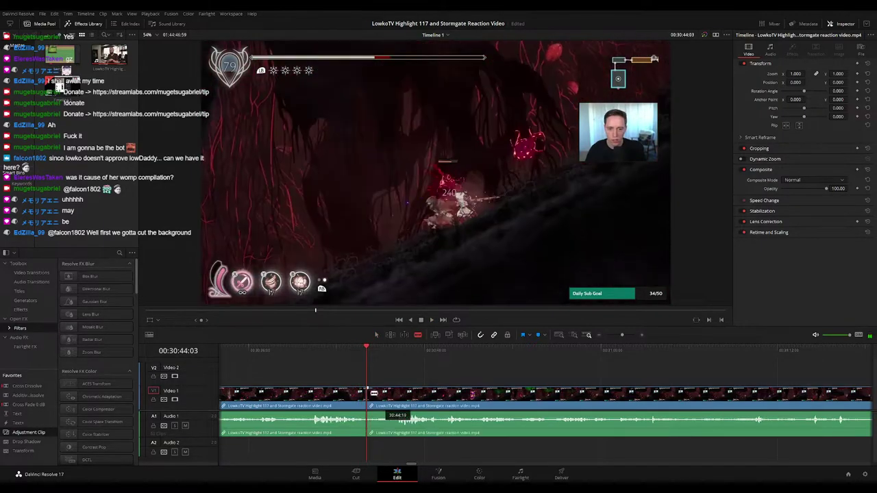
key(a)
click(369, 396)
key(Delete)
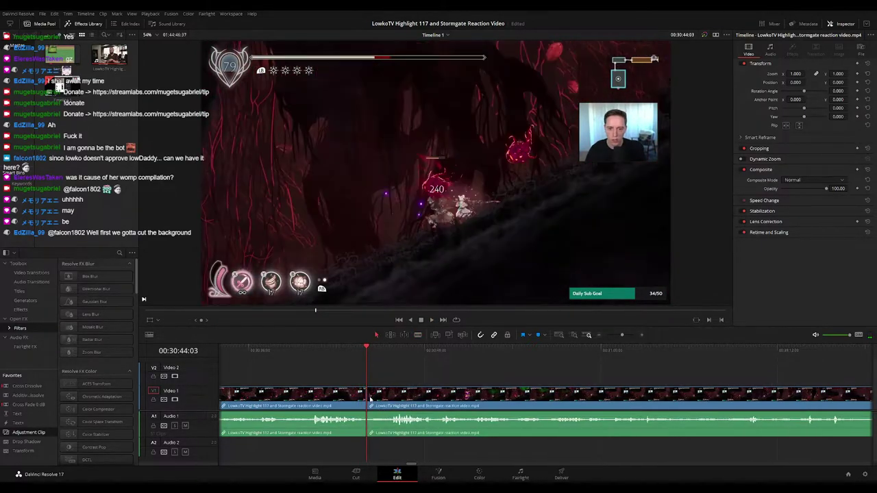
click(344, 397)
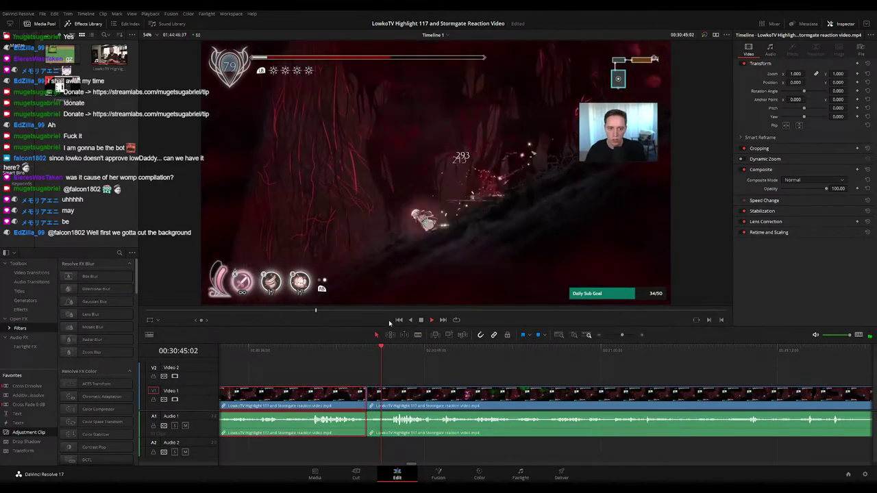
click(490, 372)
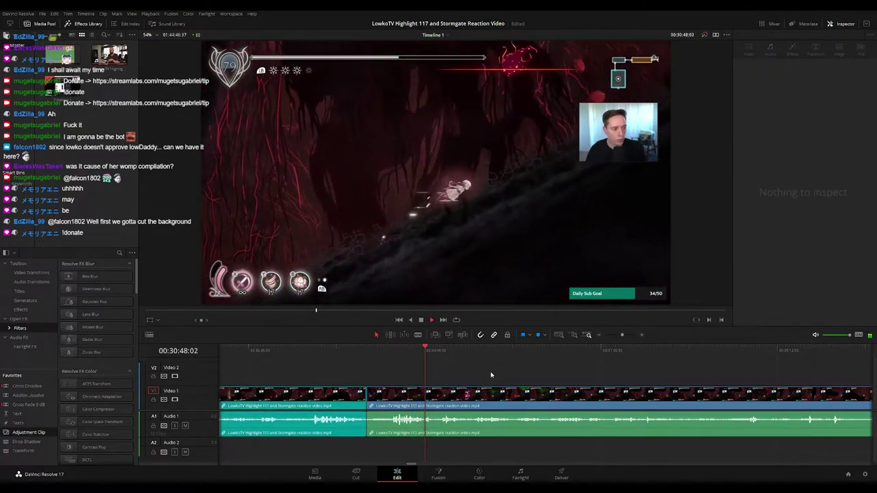
Review the gameplay from about 00:30:48 to 00:31:30 for pauses, skipping ahead past the fight to the resting place
scroll(414, 370, right, 2)
scroll(414, 374, right, 1)
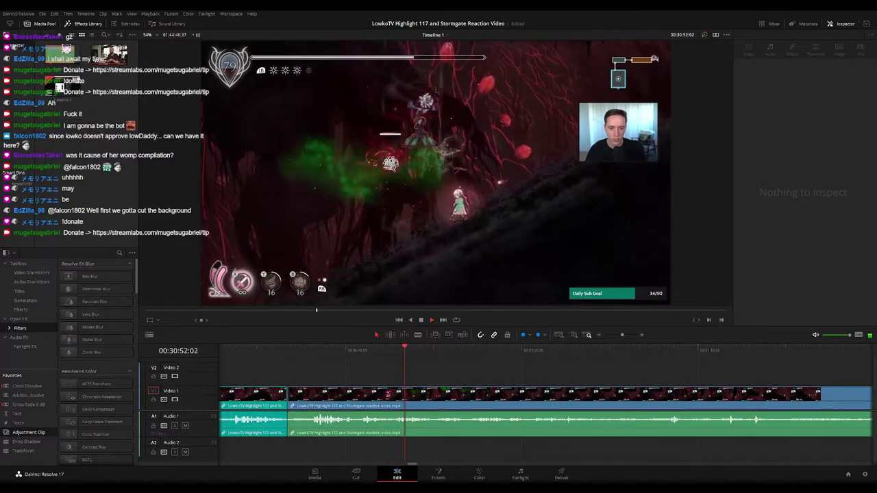
scroll(440, 379, right, 5)
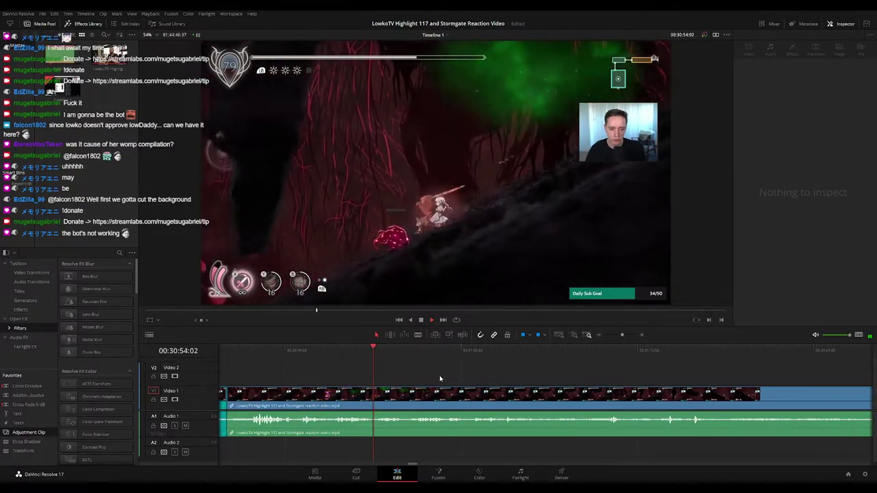
scroll(442, 379, right, 3)
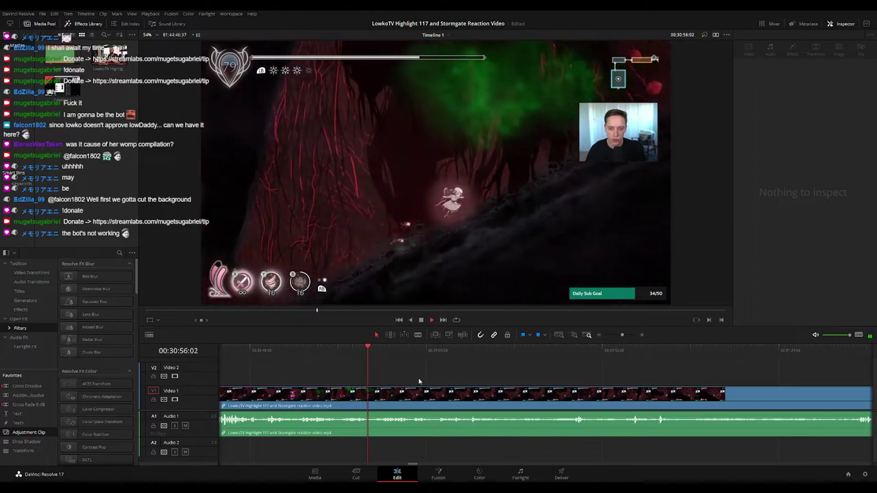
scroll(445, 382, right, 1)
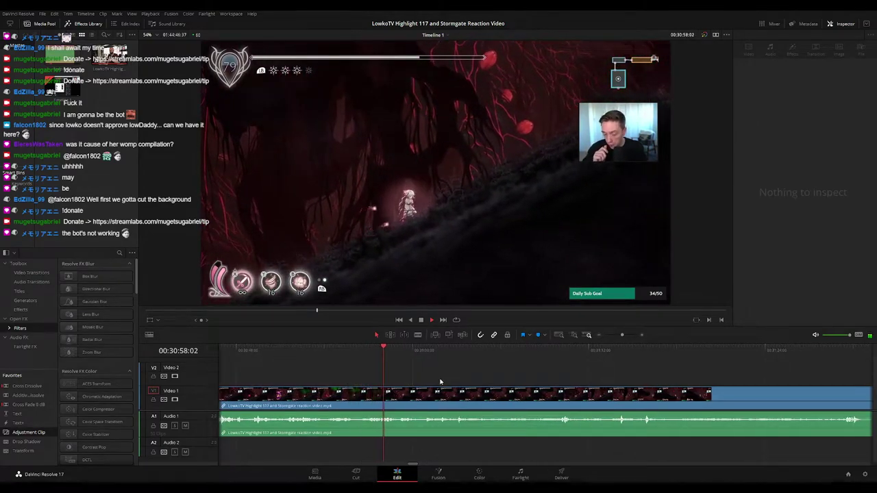
scroll(411, 378, right, 4)
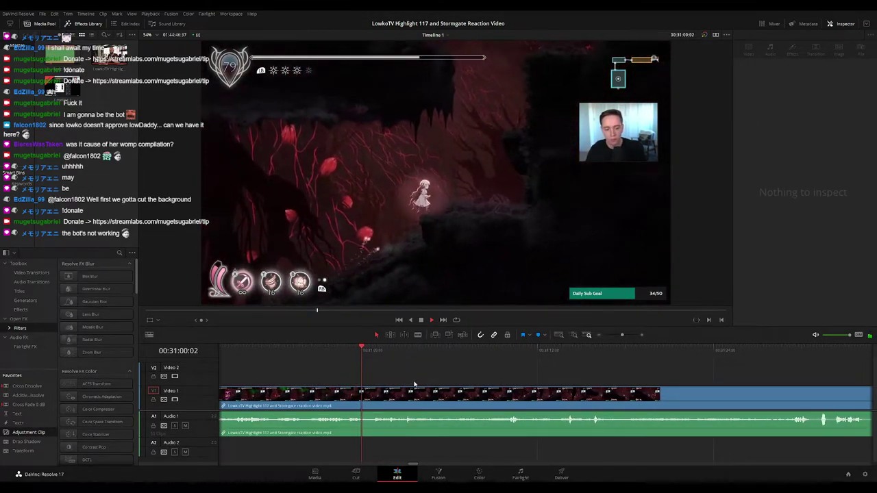
click(414, 385)
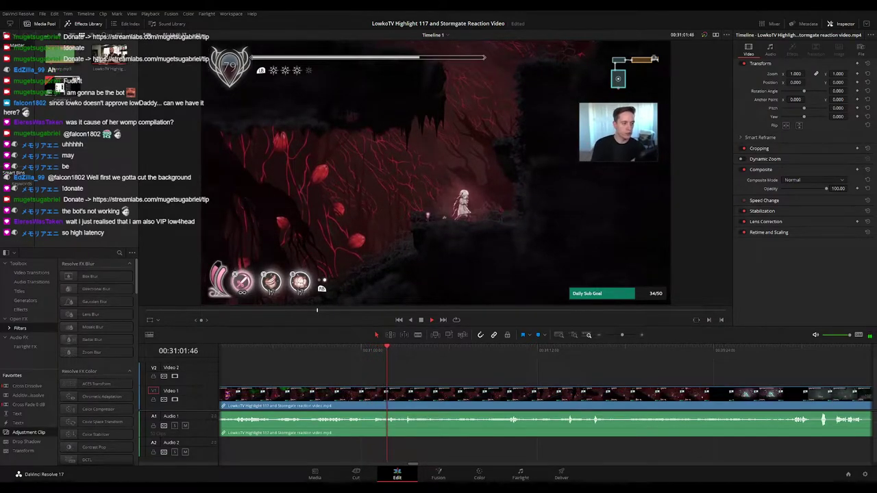
scroll(427, 373, right, 4)
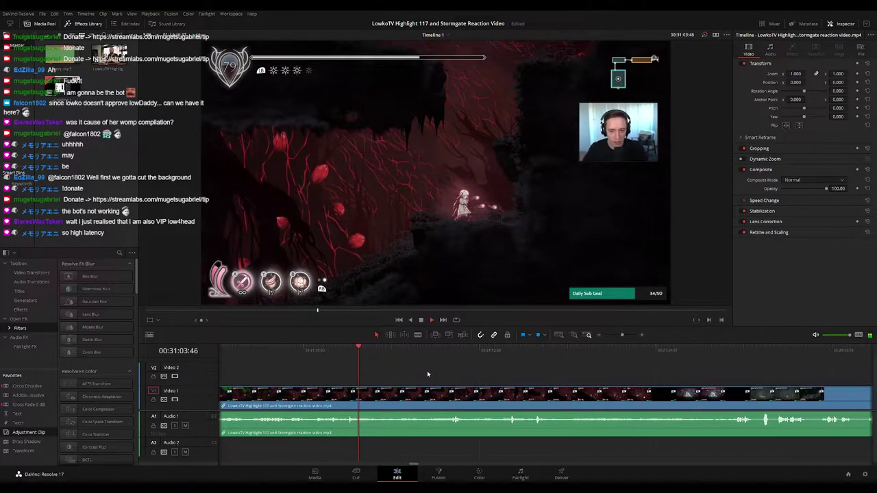
scroll(442, 374, right, 1)
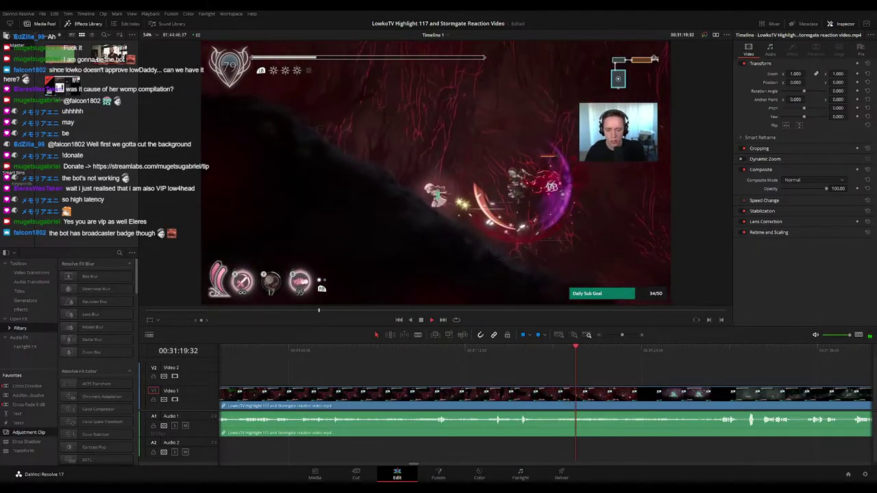
drag(627, 377, 566, 352)
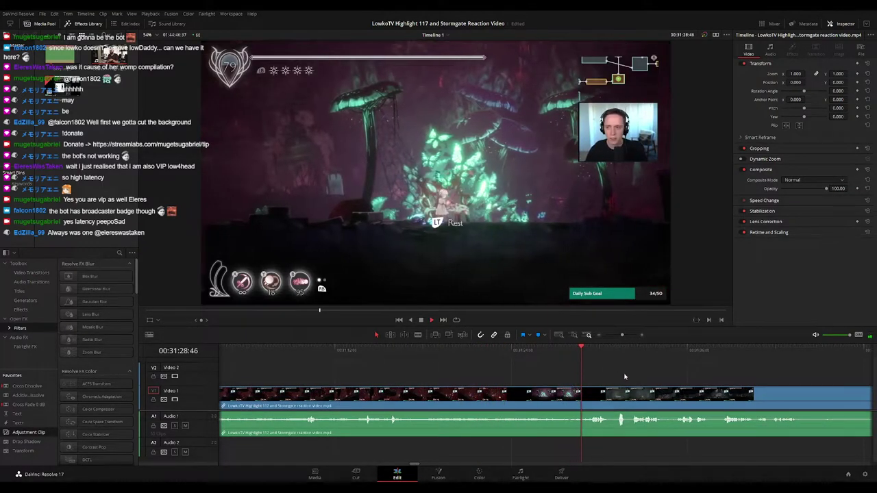
scroll(425, 376, right, 5)
scroll(425, 375, right, 1)
scroll(425, 376, right, 1)
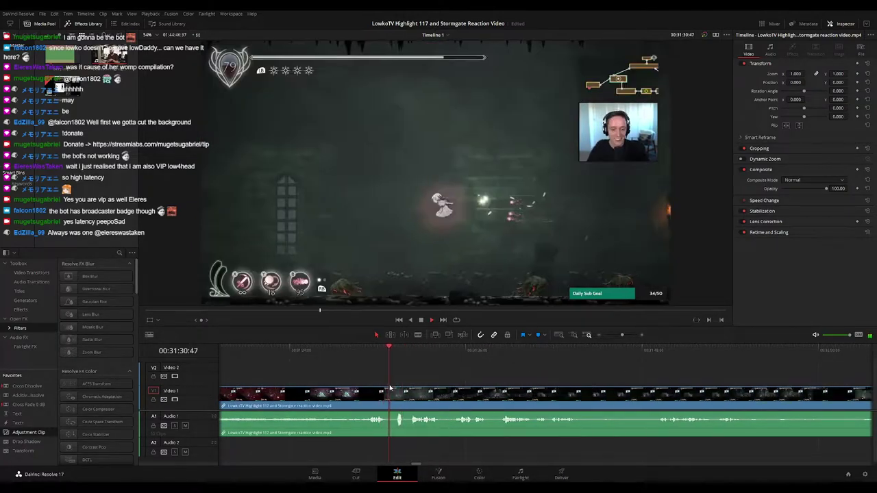
Split the clip at 00:31:30:37, during the black screen before the castle area
click(387, 355)
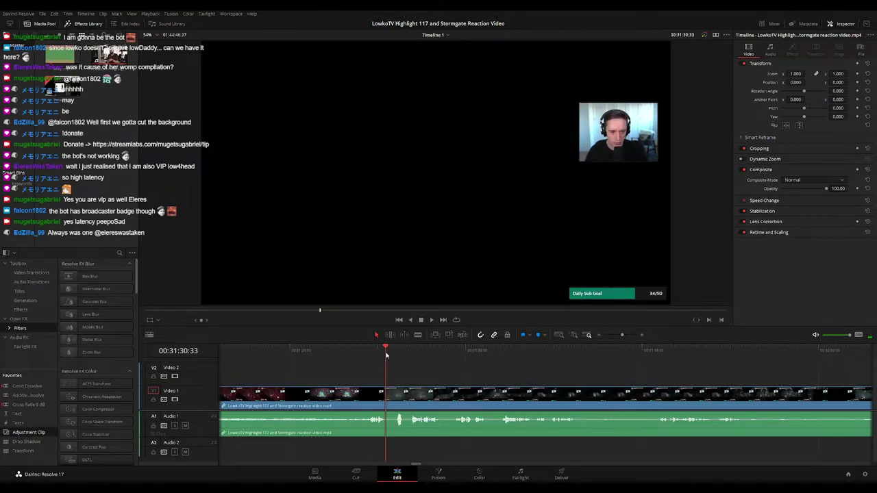
mouse_move(386, 354)
mouse_down()
mouse_move(397, 356)
mouse_move(386, 355)
mouse_up()
key(Right)
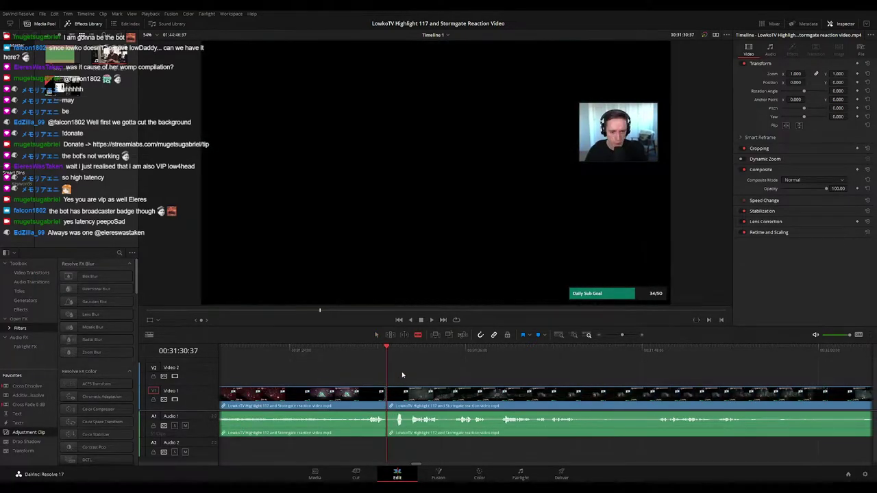
Split the clip again at 00:31:30:56 and delete the short piece between the two cuts, closing the gap
key(ctrl+equal)
key(ctrl+equal)
key(ctrl+equal)
key(ctrl+equal)
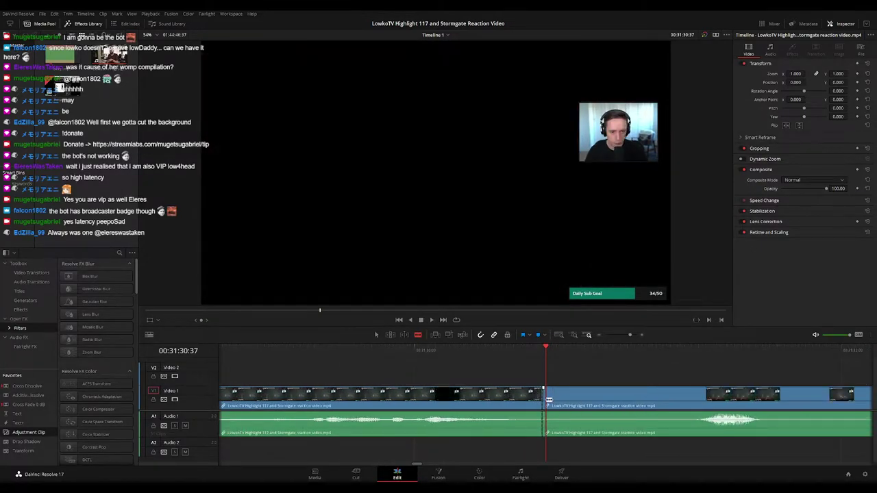
key(space)
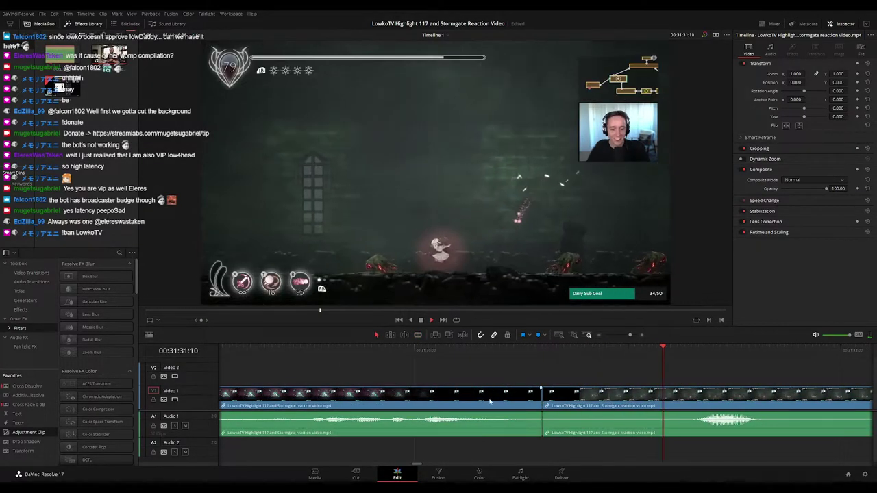
key(space)
click(612, 352)
key(Right)
key(ctrl+b)
click(584, 402)
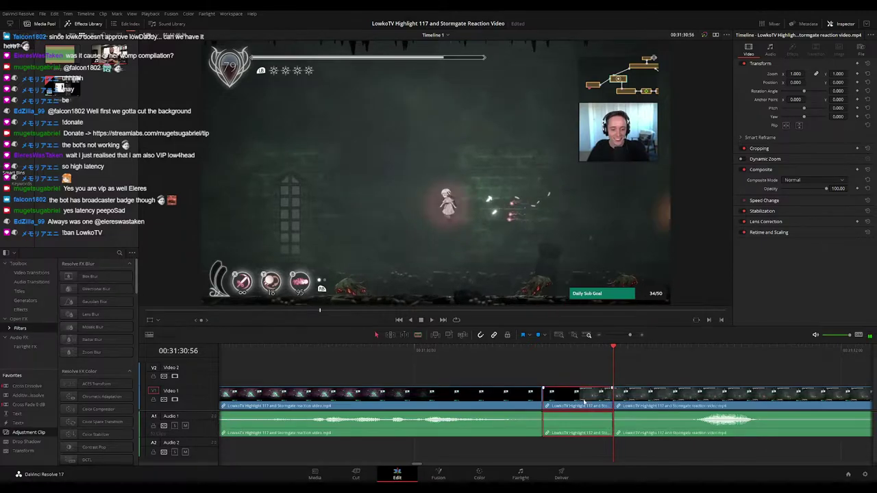
key(Delete)
Colour-mark the finished clip before the 00:31:30:37 cut teal and deselect it
key(space)
drag(629, 335, 615, 336)
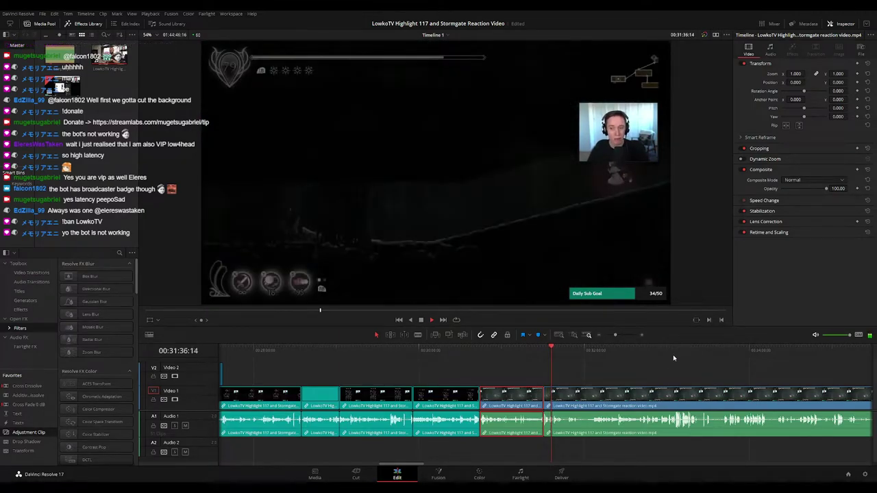
click(602, 381)
Place an Adjustment Clip on the Video 2 track starting at 00:31:48:38, over the statue room gameplay
scroll(481, 372, right, 2)
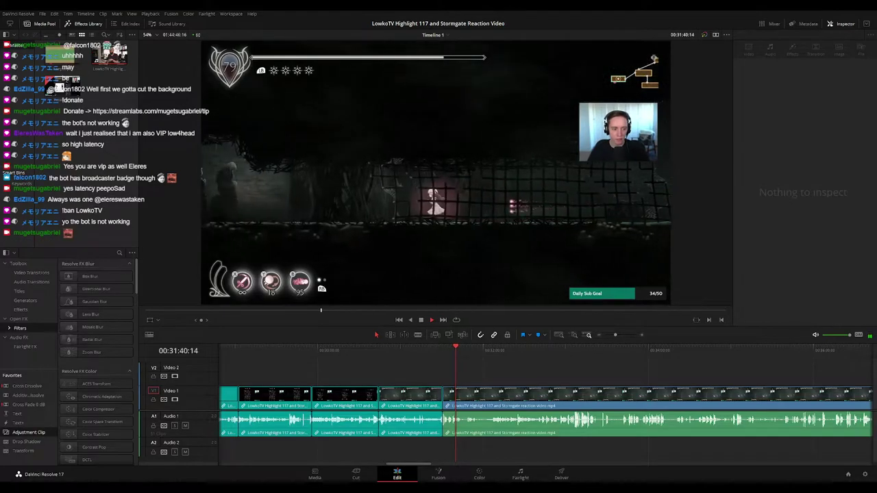
scroll(483, 383, up, 5)
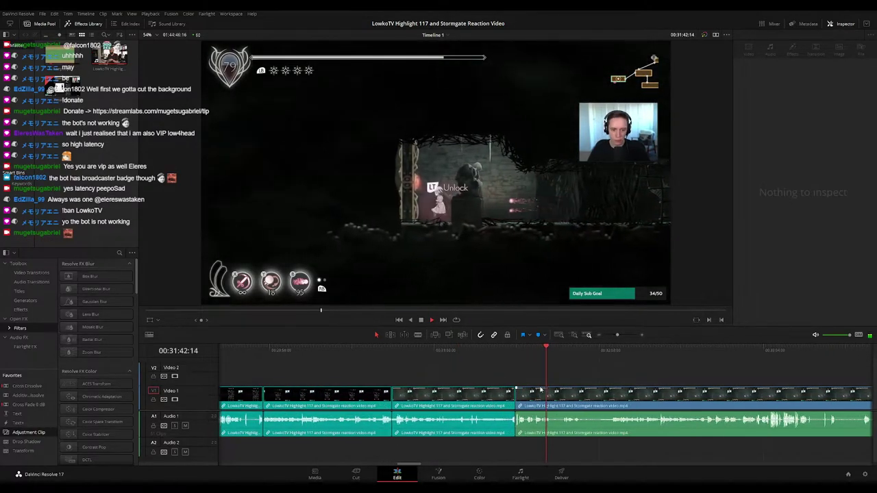
scroll(462, 371, right, 2)
scroll(462, 371, right, 1)
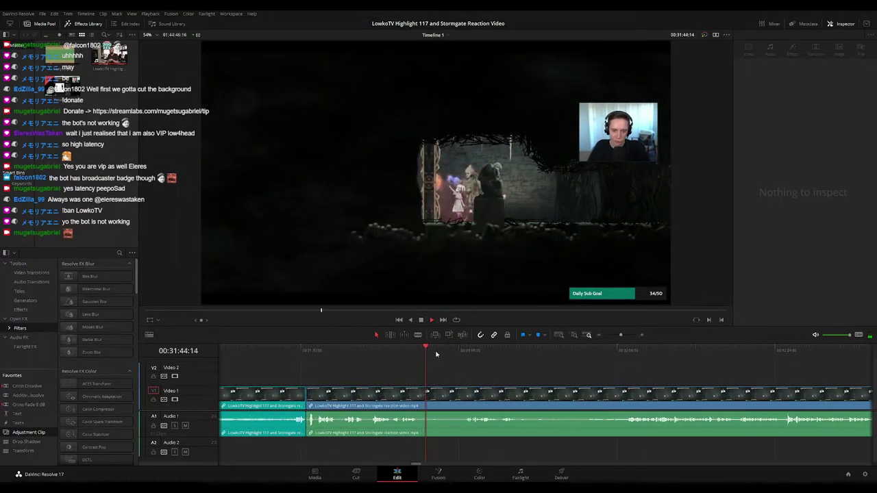
click(459, 353)
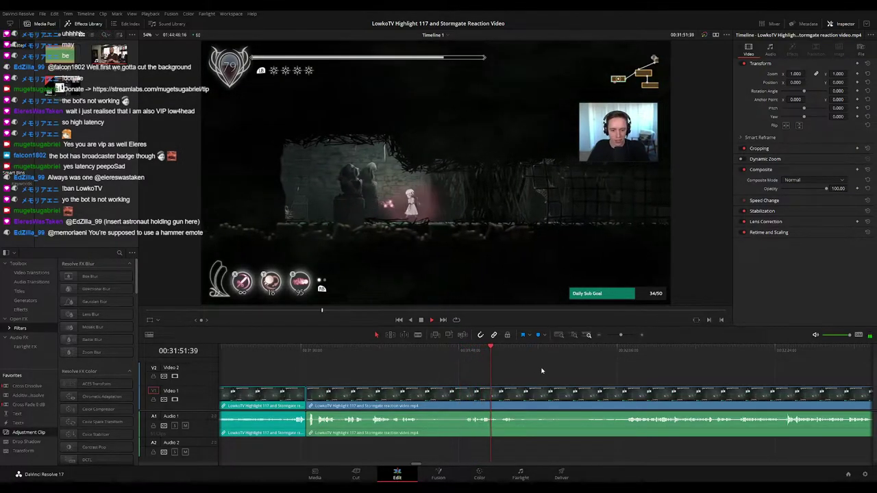
scroll(462, 371, right, 3)
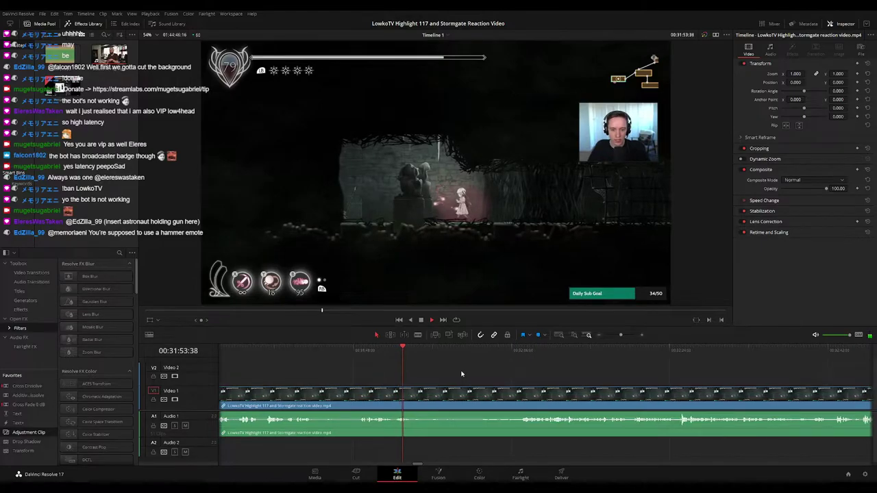
mouse_move(367, 352)
mouse_down()
mouse_move(375, 353)
mouse_move(349, 354)
mouse_move(359, 351)
mouse_up()
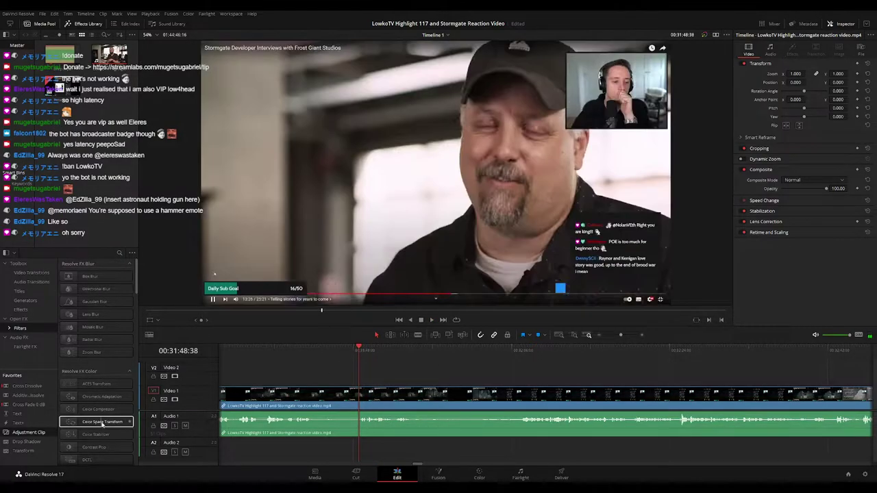
drag(42, 433, 361, 376)
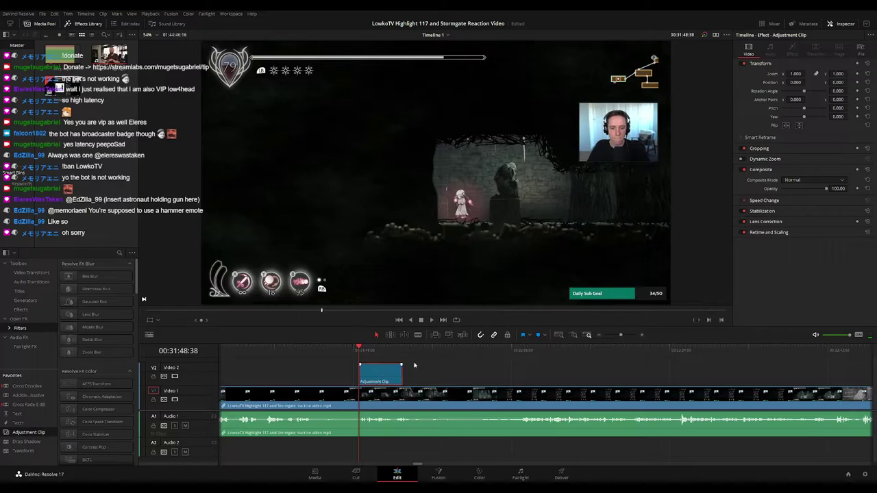
Set the adjustment clip's zoom to 1.700 and its X position to -834, and play back the zoomed-in webcam moment
mouse_move(794, 73)
mouse_down()
mouse_move(817, 73)
mouse_move(808, 74)
mouse_up()
drag(806, 82, 800, 83)
key(space)
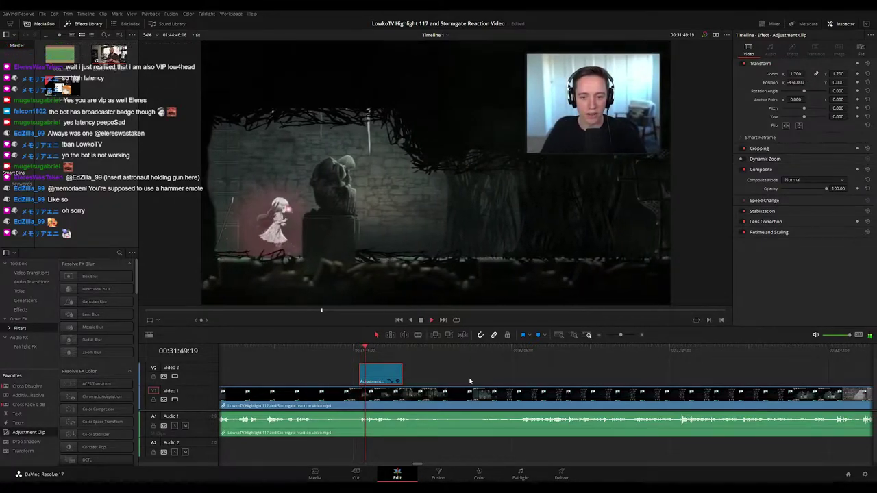
click(431, 384)
scroll(623, 378, up, 4)
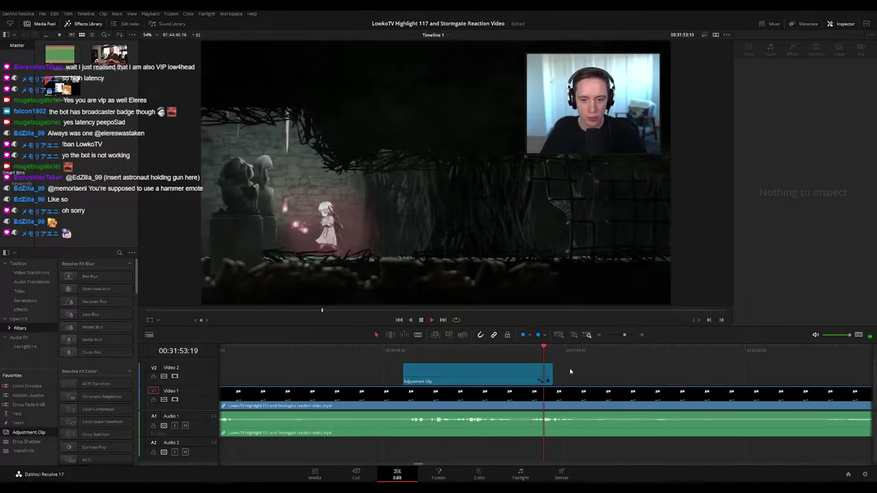
Extend the end of the zoomed-in adjustment clip to about 00:31:54:30 and play past it
drag(554, 380, 580, 381)
click(626, 376)
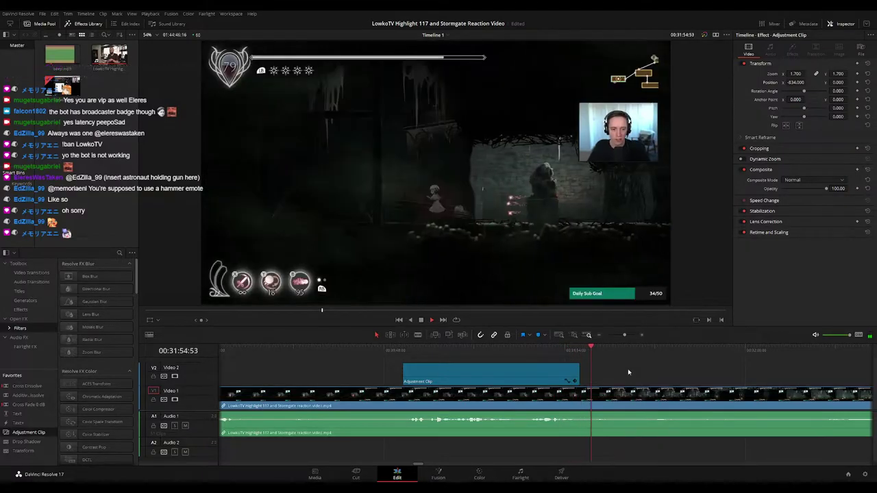
Review the footage after the adjustment clip through the Restoring the Aegis Curio text, and look over the whole timeline
drag(673, 379, 486, 363)
scroll(656, 378, down, 5)
scroll(558, 384, up, 2)
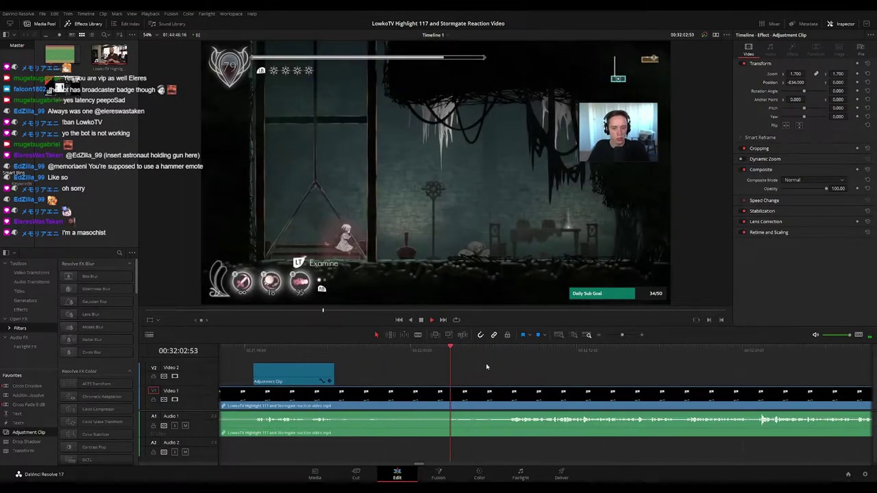
drag(542, 377, 473, 367)
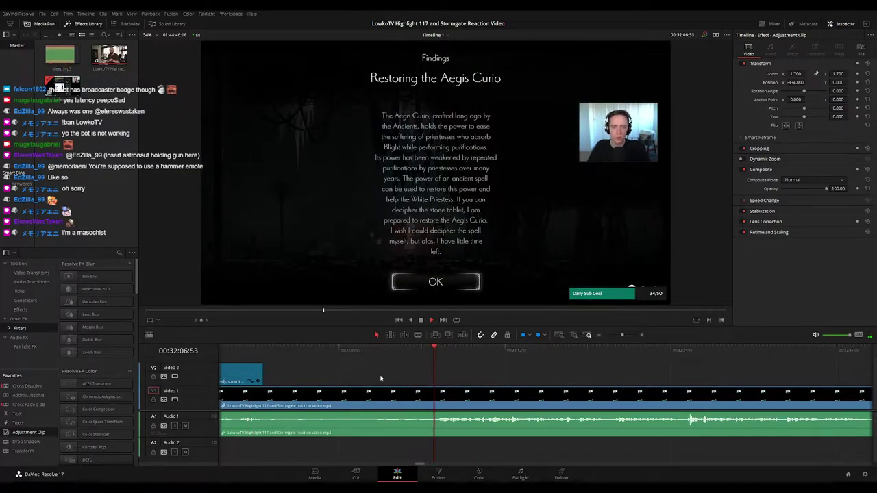
key(ctrl+minus)
key(ctrl+minus)
key(ctrl+minus)
key(ctrl+minus)
key(ctrl+minus)
key(ctrl+minus)
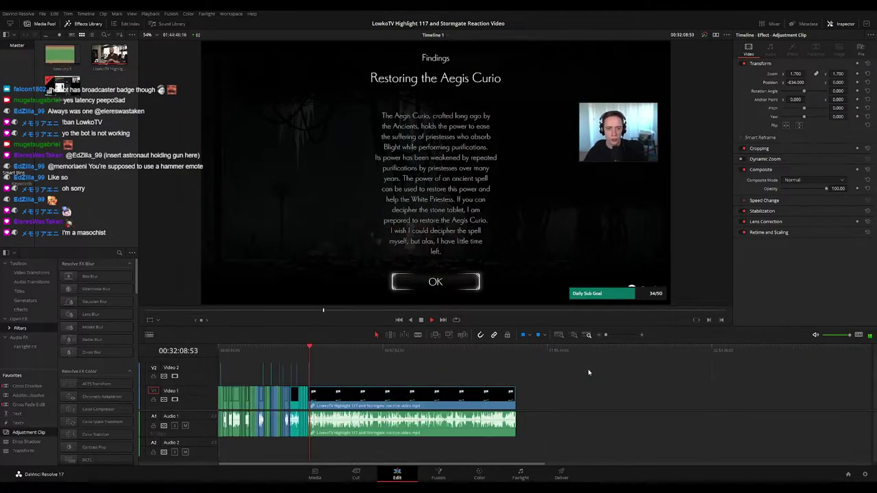
key(ctrl+equal)
key(ctrl+equal)
key(ctrl+equal)
key(ctrl+equal)
key(ctrl+equal)
key(ctrl+equal)
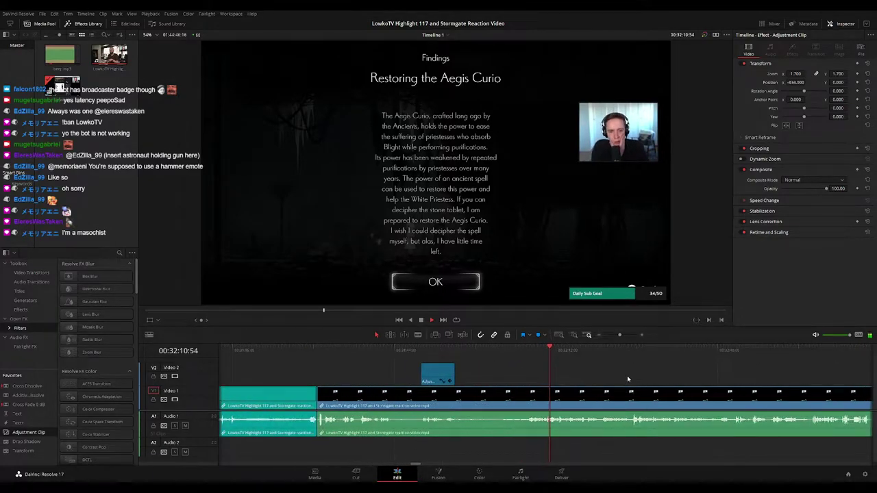
drag(629, 378, 480, 378)
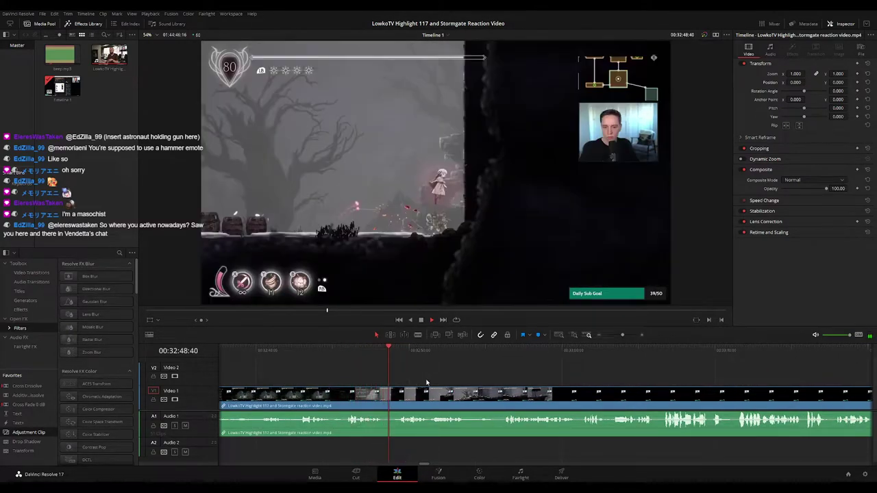
Split the clip at 00:32:48:26 and 00:32:48:46 and delete the short piece between the cuts, closing the gap
click(374, 354)
click(390, 396)
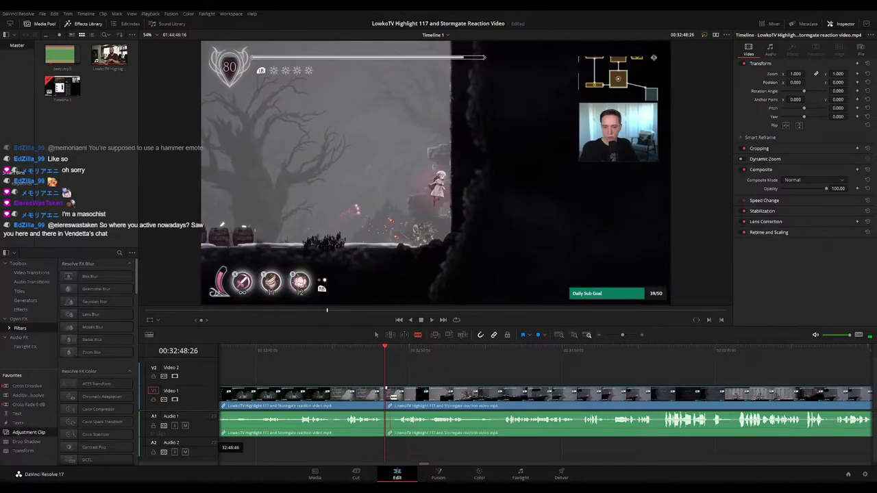
click(388, 398)
key(Delete)
Colour-mark the finished clip before the 00:32:48:26 cut teal, deselect it and continue playback
key(space)
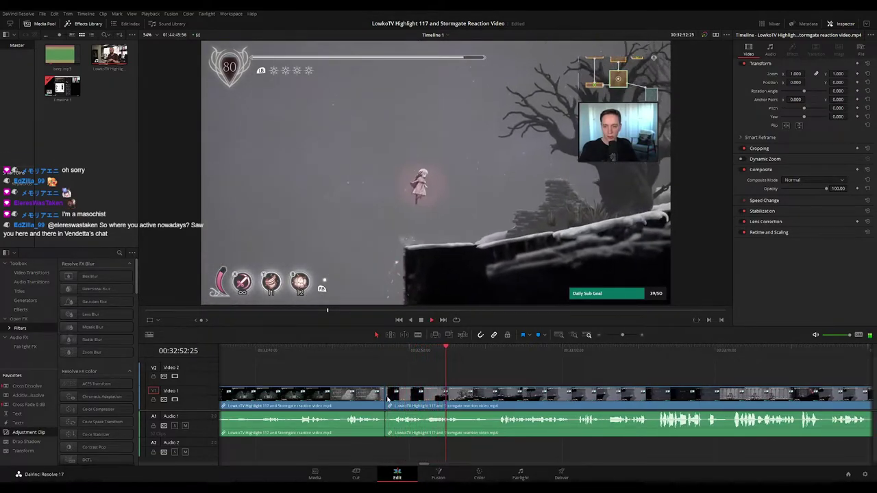
click(381, 398)
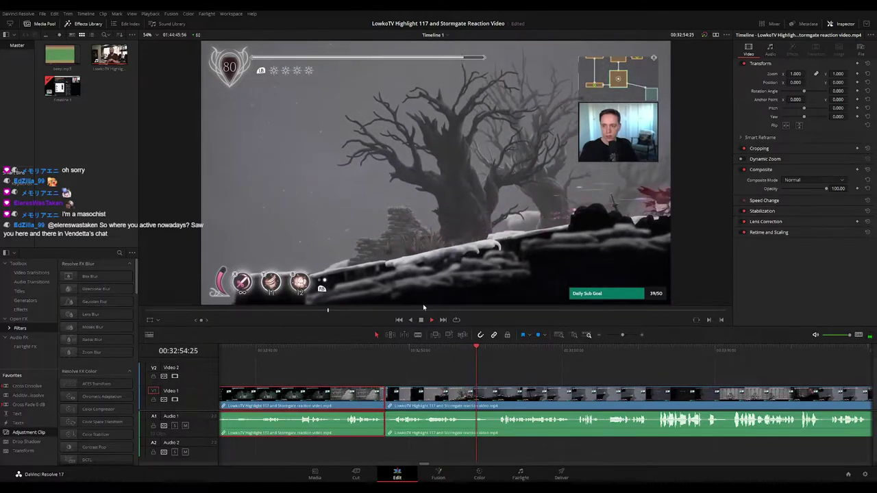
click(580, 377)
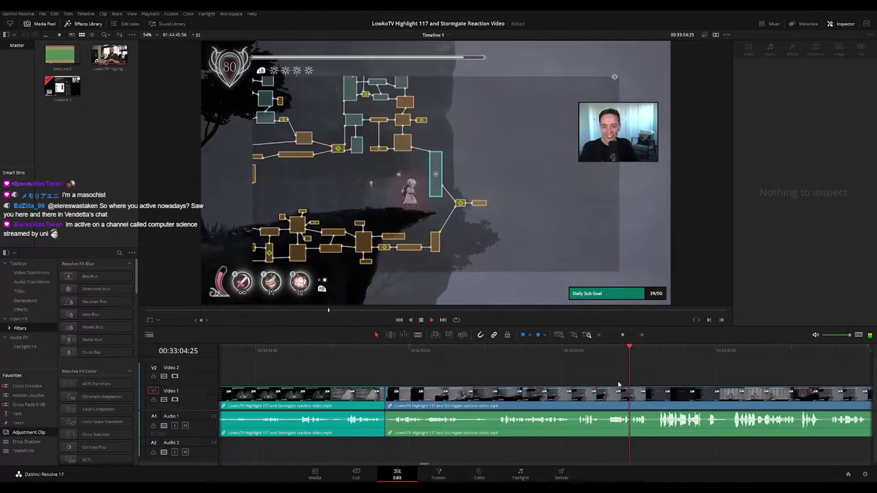
Split the clip at 00:33:03:03, where the character stands on the cliff edge
click(604, 350)
key(ctrl+=)
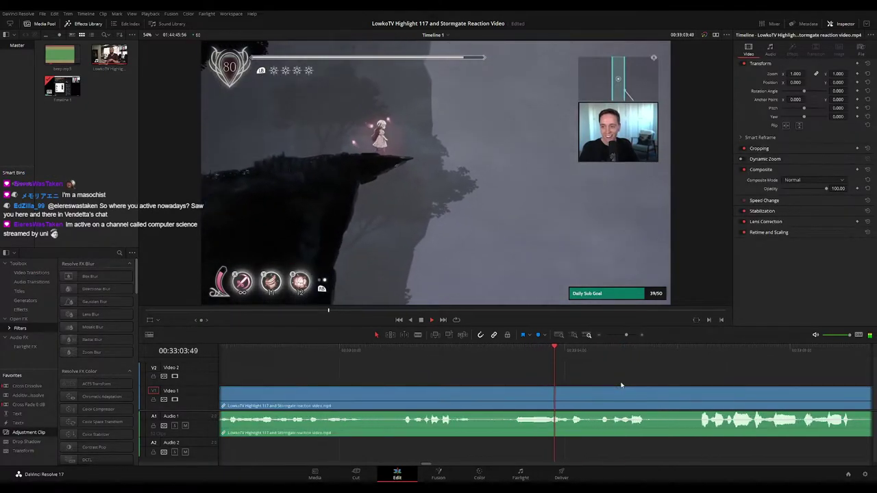
key(space)
click(511, 347)
key(b)
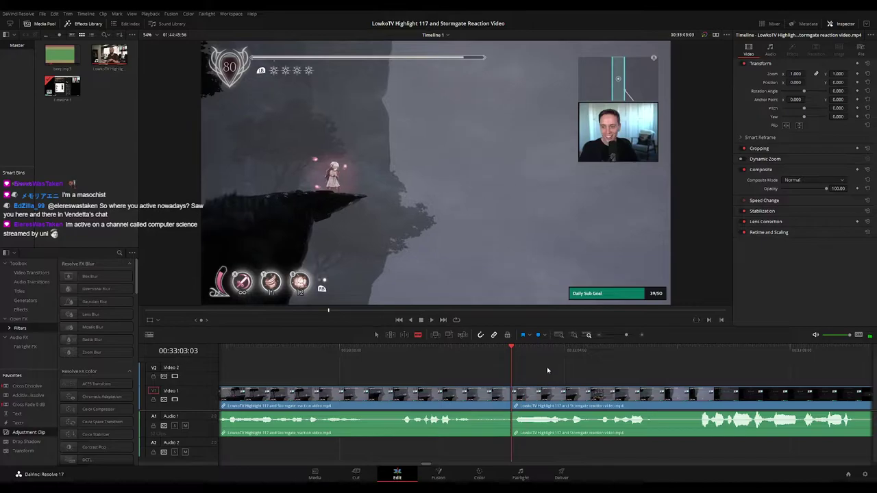
Split the clip again at 00:33:03:46 and delete the short piece between the two cuts, closing the gap
mouse_move(546, 348)
mouse_down()
mouse_move(563, 349)
mouse_move(551, 352)
mouse_up()
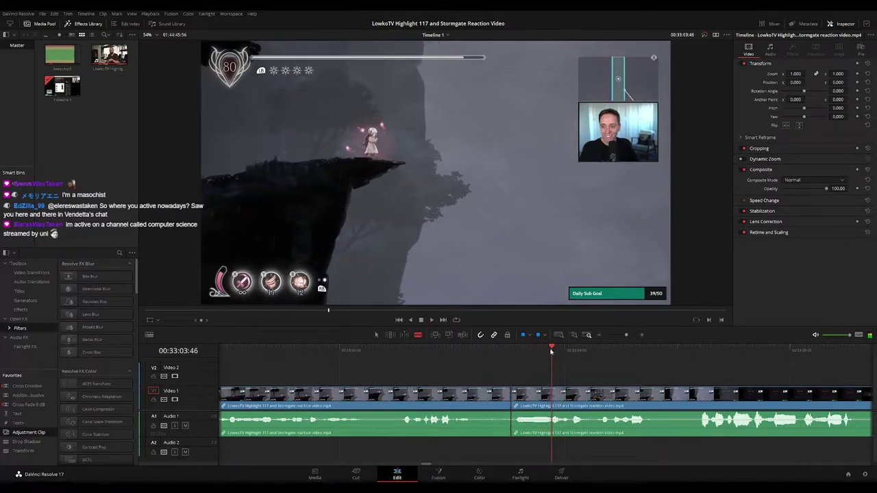
key(space)
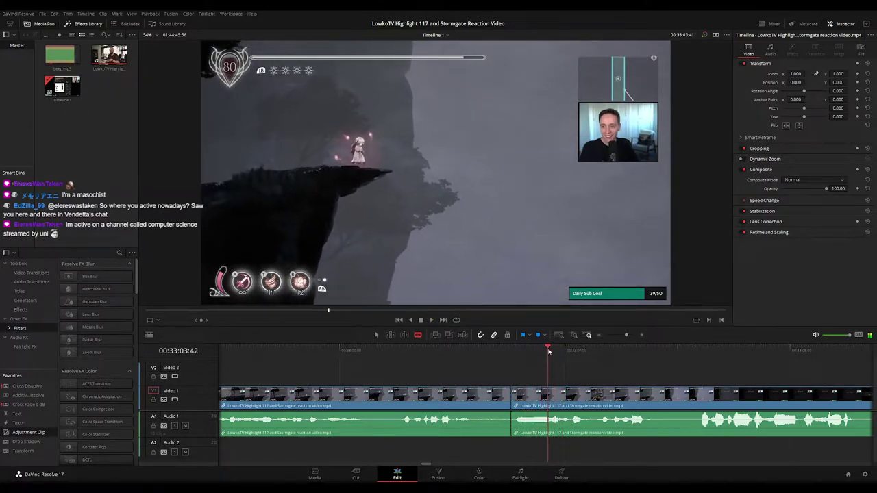
click(552, 390)
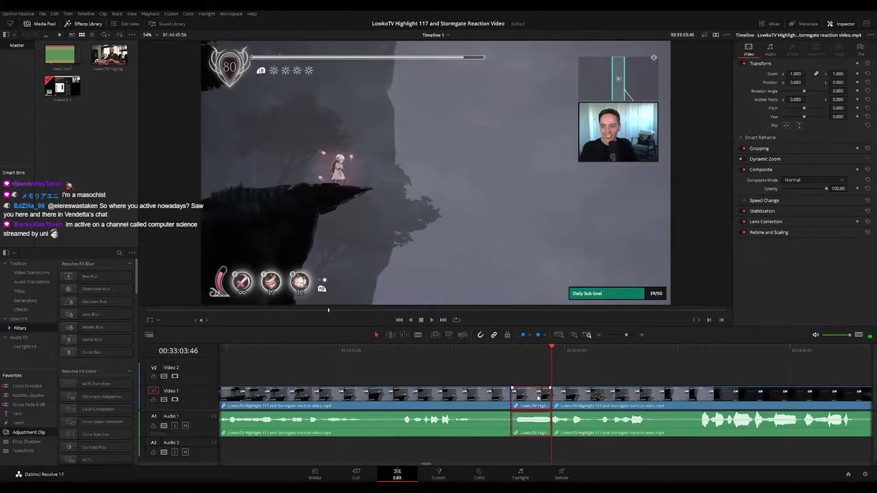
key(Delete)
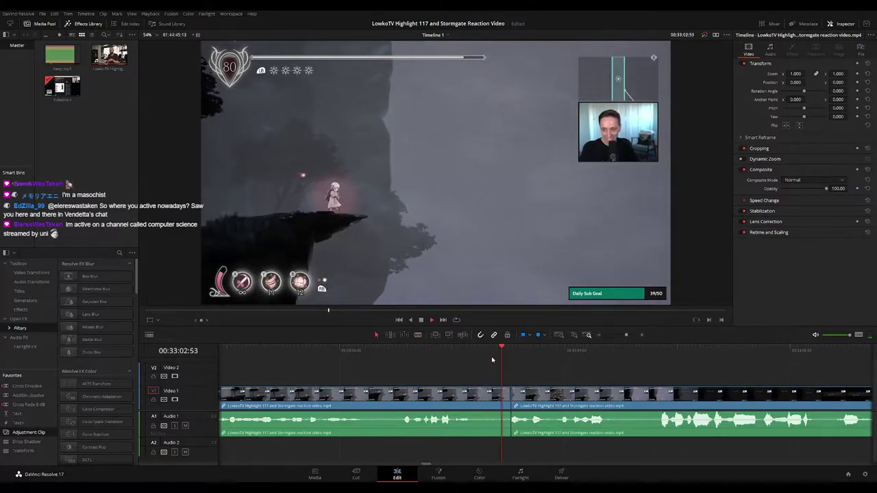
Colour-mark the finished clip before the 00:33:03:03 cut teal and deselect it
key(space)
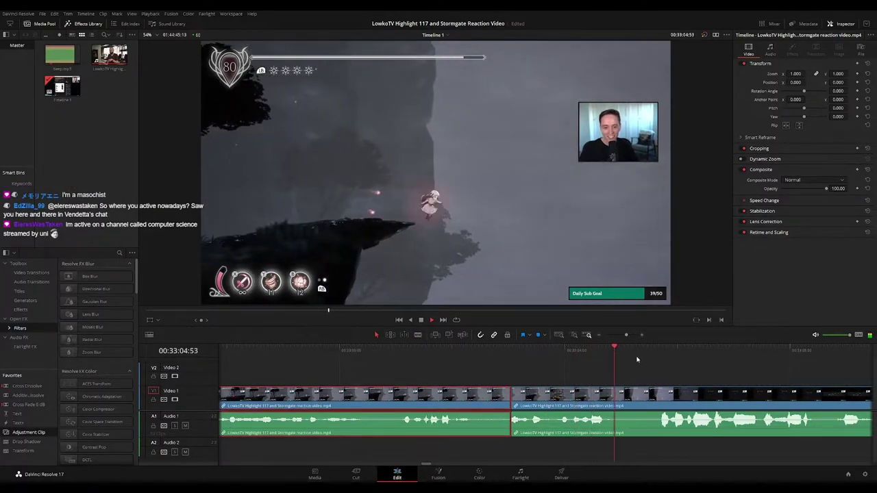
key(c)
click(681, 368)
drag(626, 335, 623, 337)
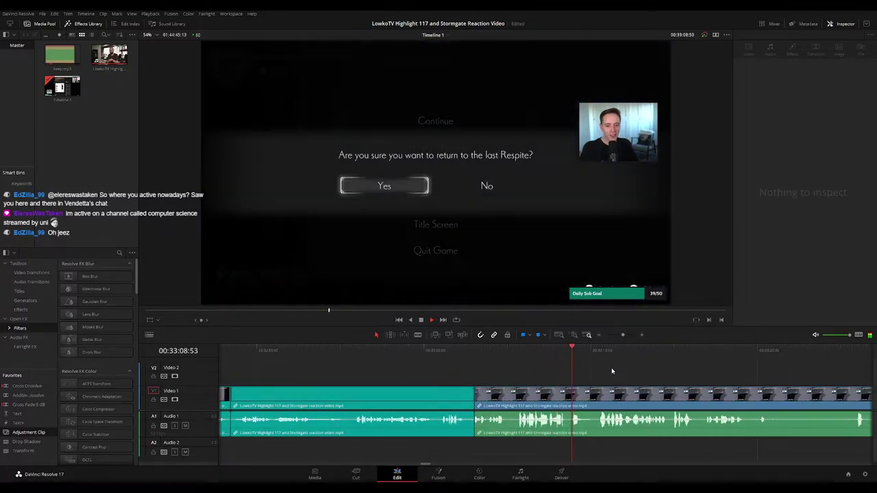
Play through the fountain and cliff gameplay from 00:33:08 to 00:33:31, checking the audio for a pause to cut
drag(574, 373, 471, 372)
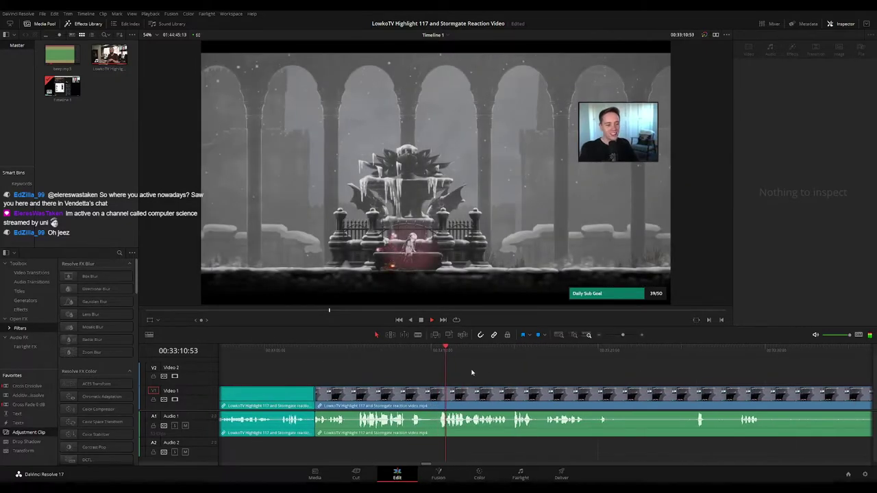
scroll(521, 377, right, 2)
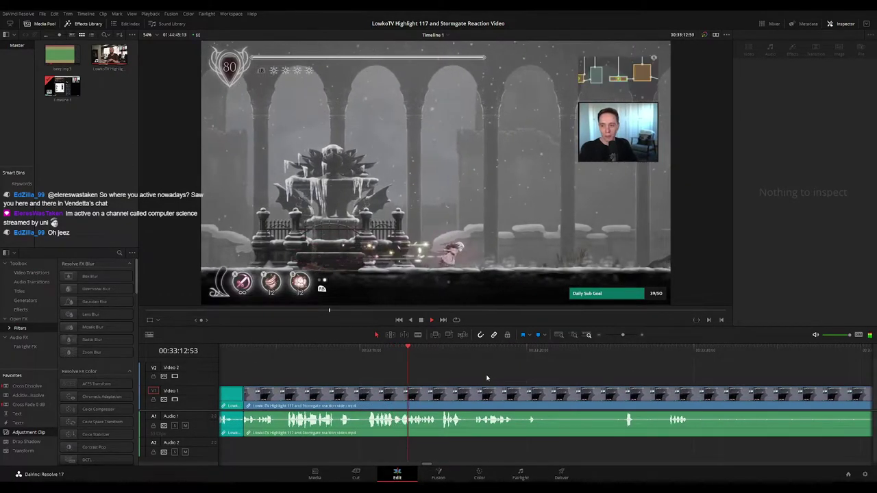
key(space)
key(space)
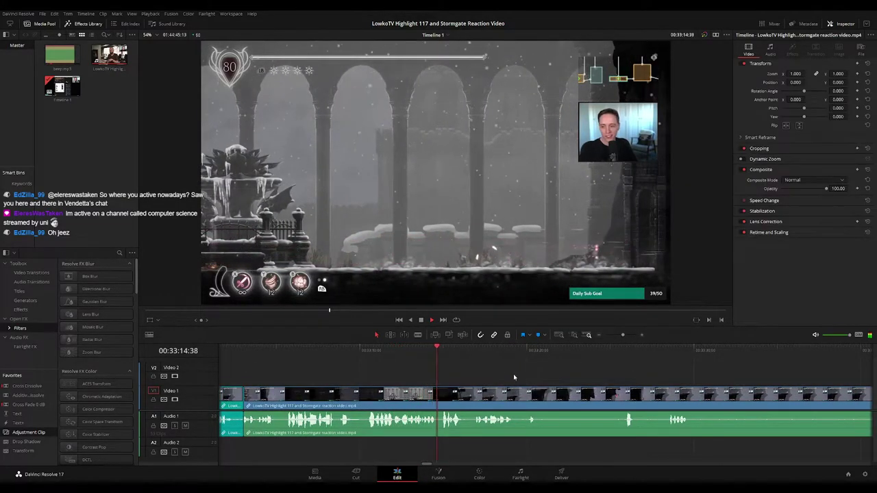
drag(514, 377, 424, 374)
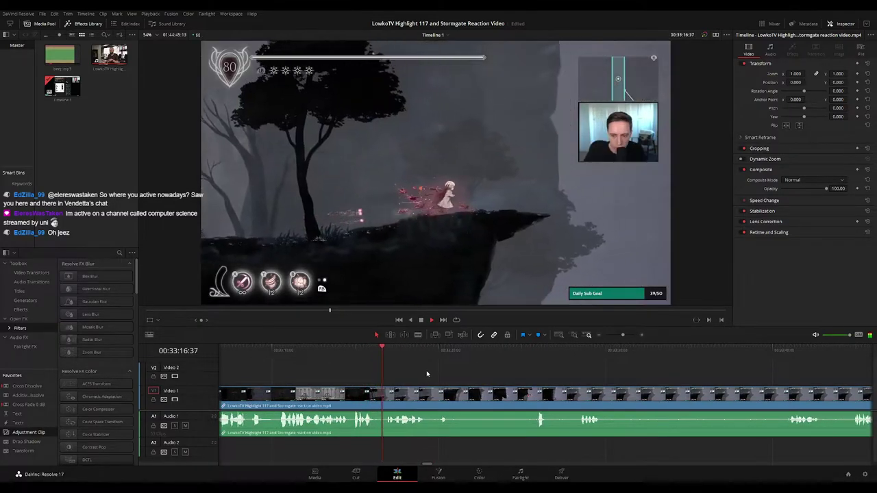
scroll(466, 382, right, 1)
scroll(445, 380, right, 2)
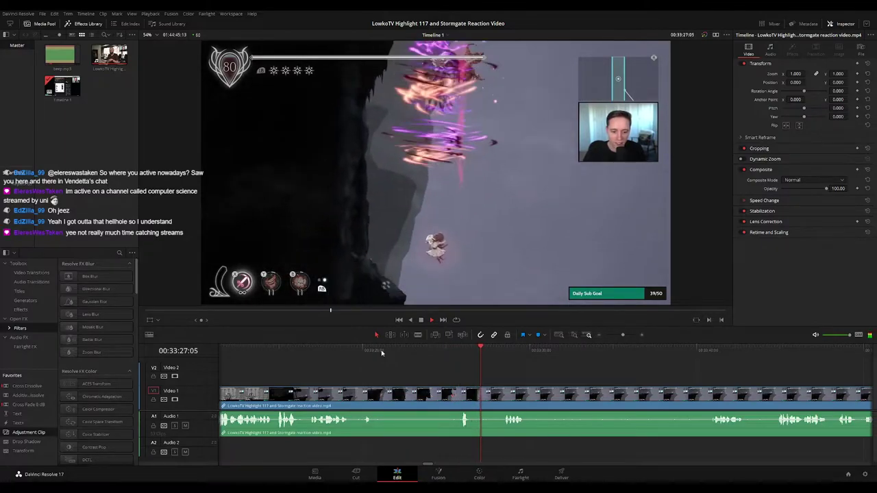
scroll(484, 376, right, 3)
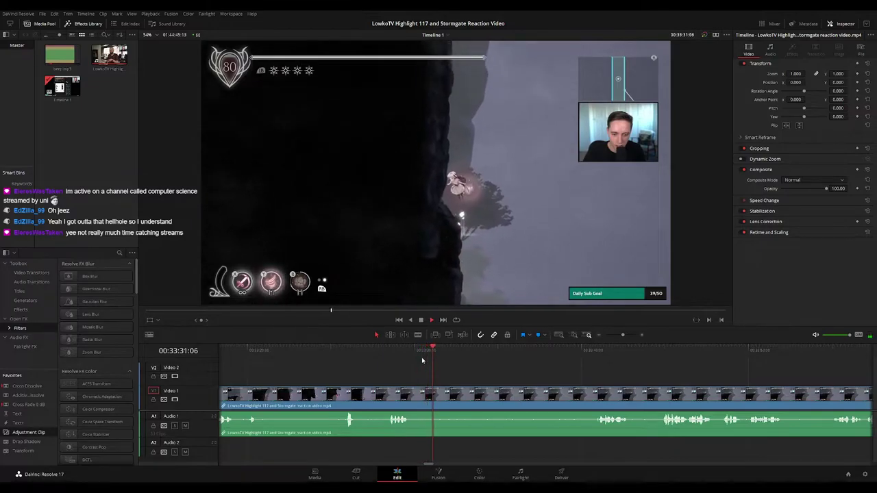
Cut out the silent cliff gameplay between about 00:33:30:00 and 00:33:39:21, closing the gap
key(b)
click(416, 397)
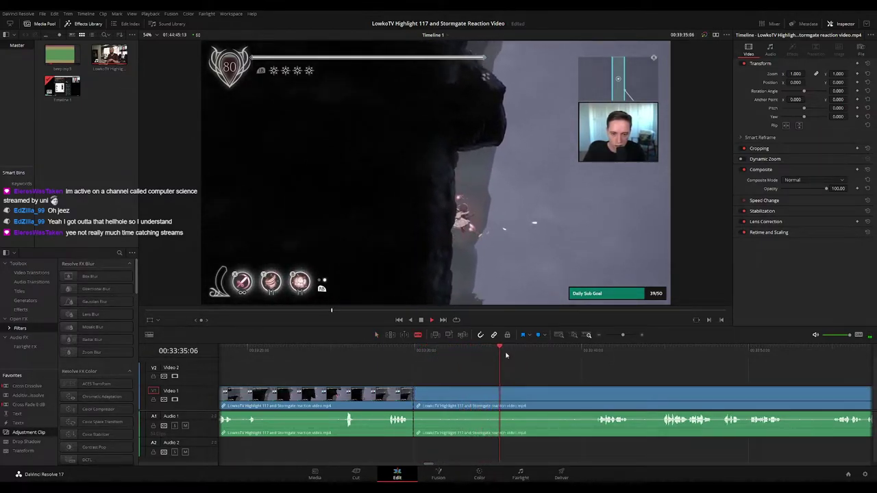
drag(506, 355, 551, 355)
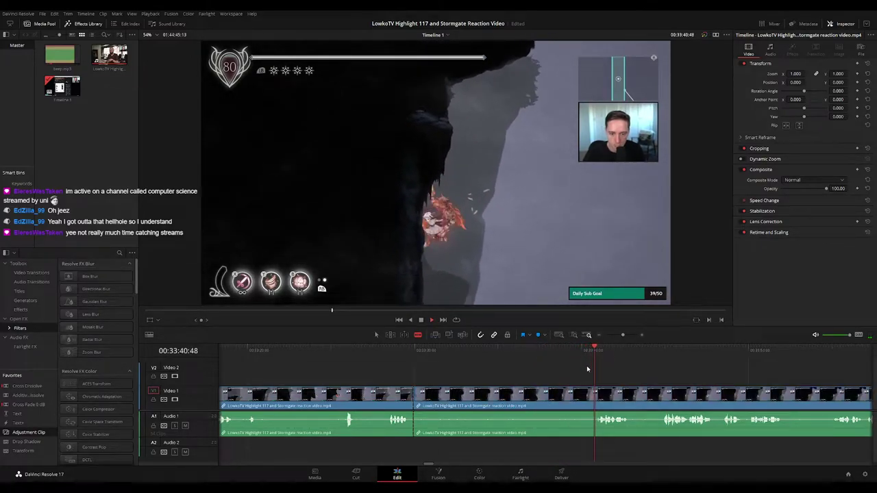
drag(585, 354, 574, 354)
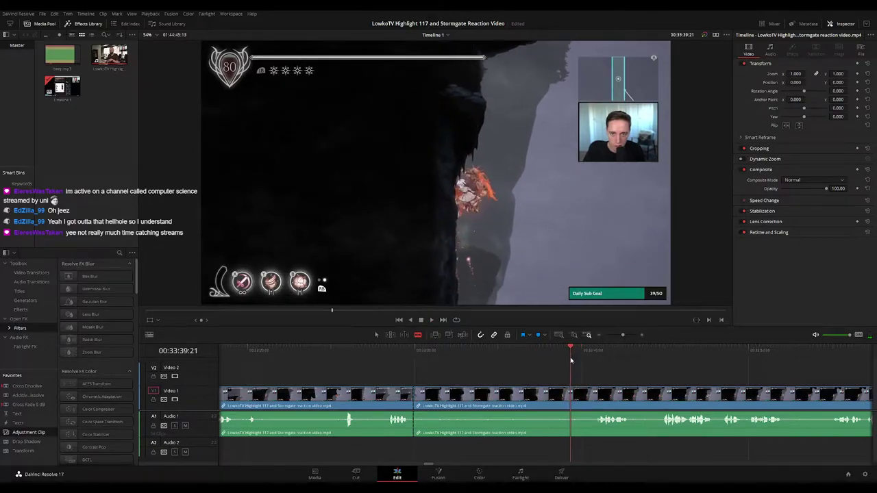
key(a)
click(562, 394)
key(Delete)
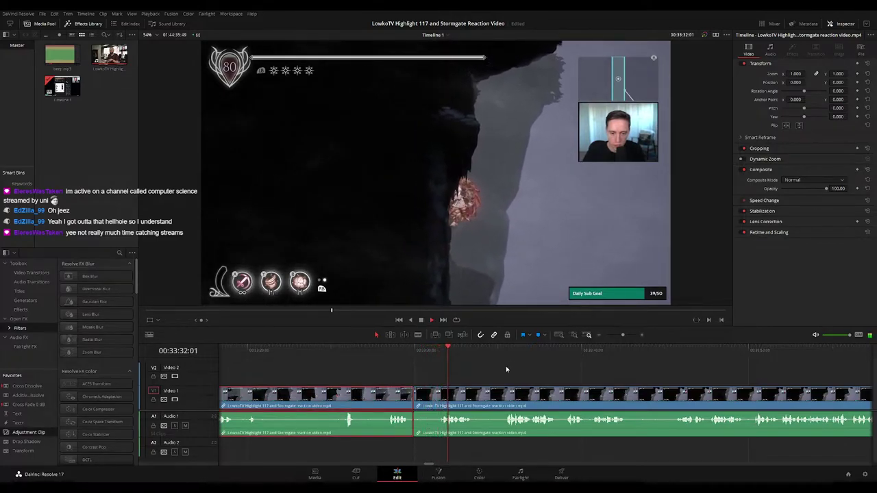
Colour-mark the finished clip before the 00:33:30 cut teal and review the cliff gameplay up to 00:33:47
drag(546, 371, 454, 361)
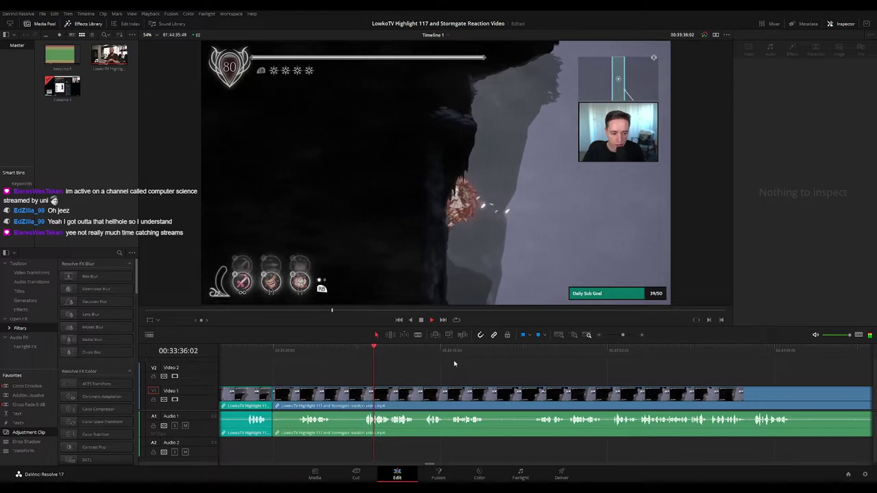
scroll(477, 368, right, 3)
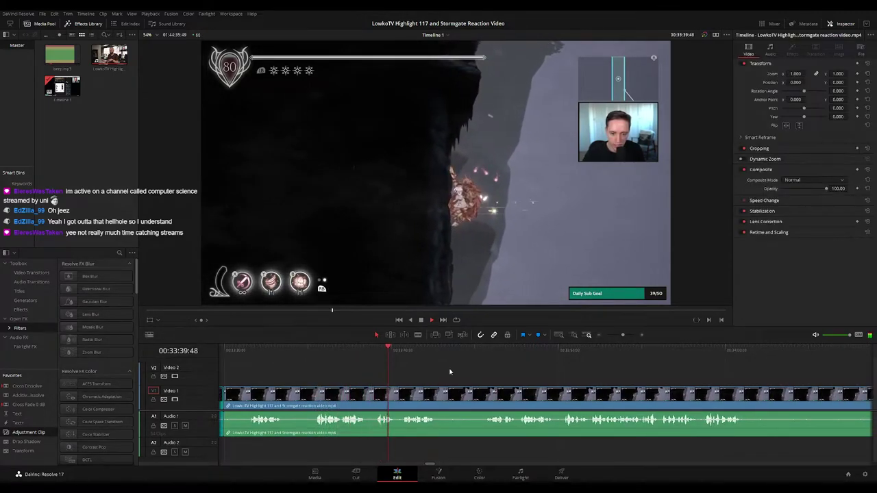
scroll(381, 370, right, 3)
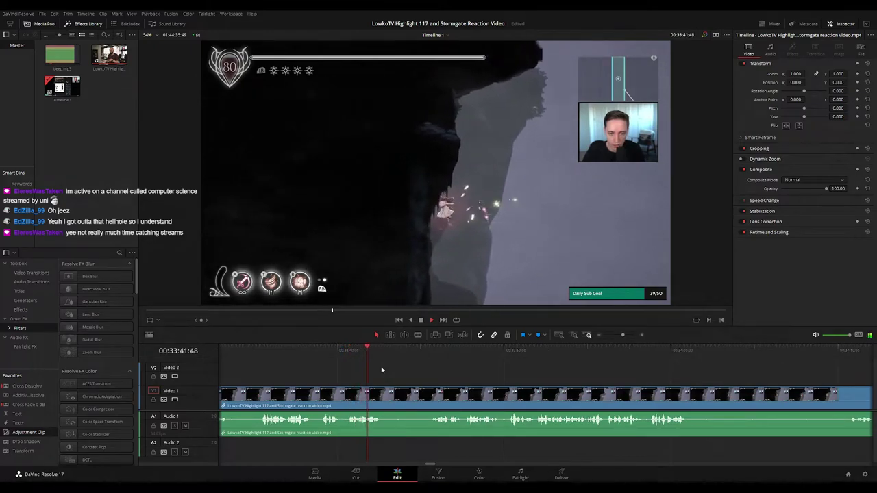
scroll(386, 366, right, 2)
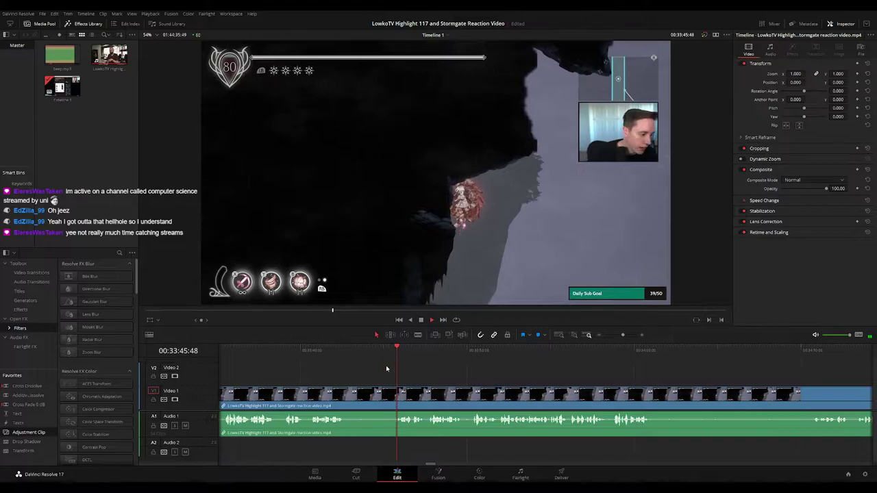
drag(491, 368, 443, 368)
scroll(443, 368, right, 1)
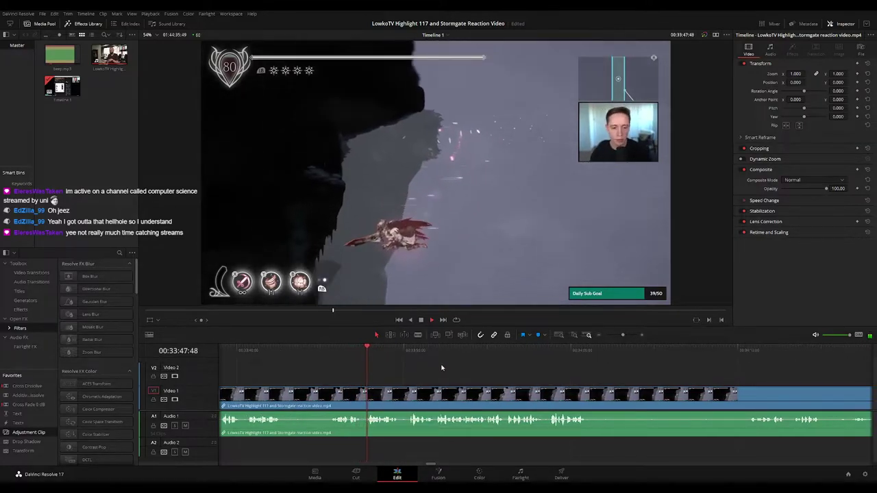
Cut out the silent cliff gameplay between about 00:34:02:30 and 00:34:10:40, closing the gap
scroll(450, 366, right, 4)
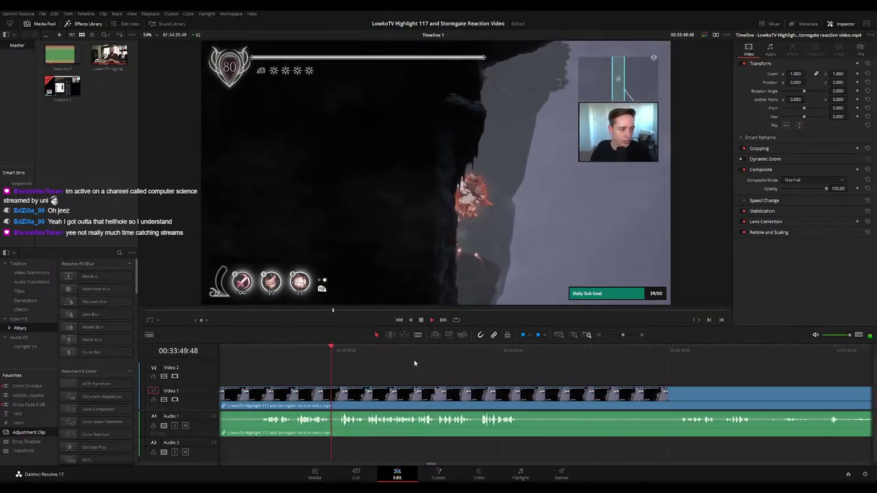
scroll(415, 364, right, 3)
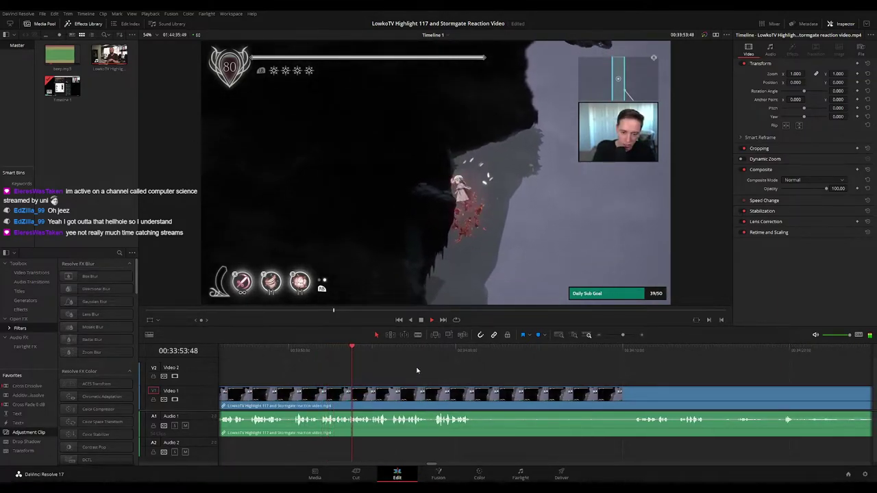
scroll(479, 374, right, 3)
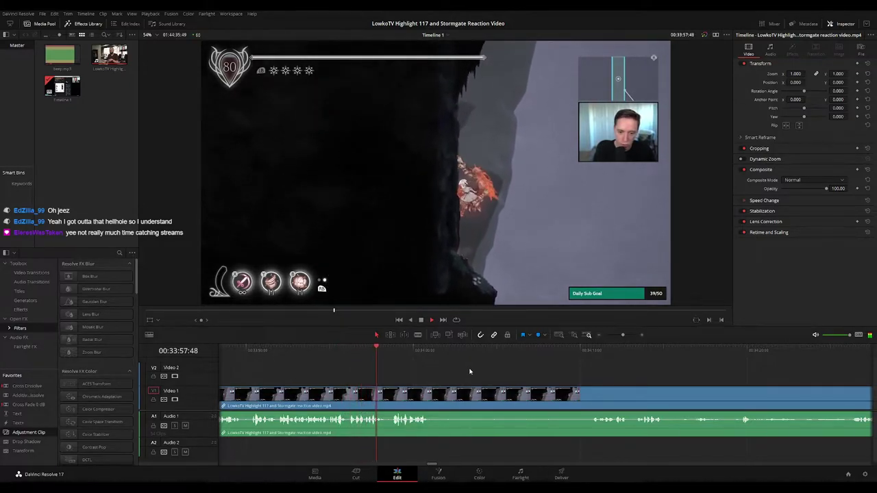
scroll(469, 372, right, 3)
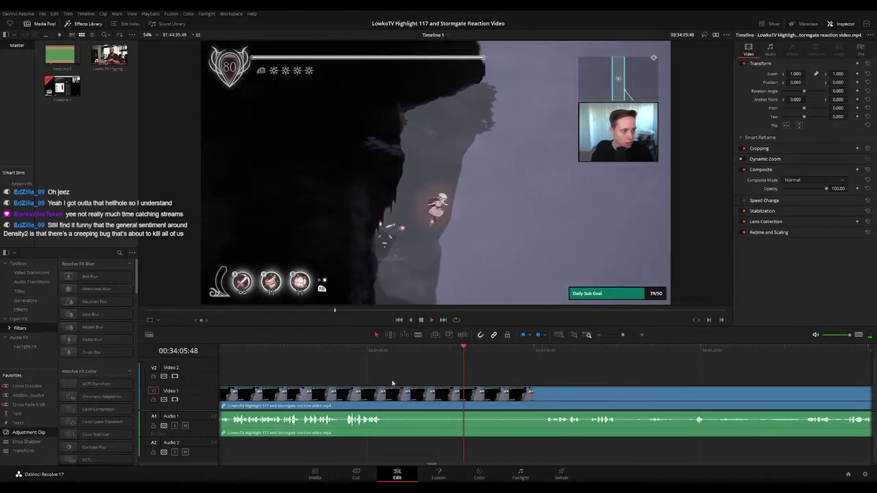
key(b)
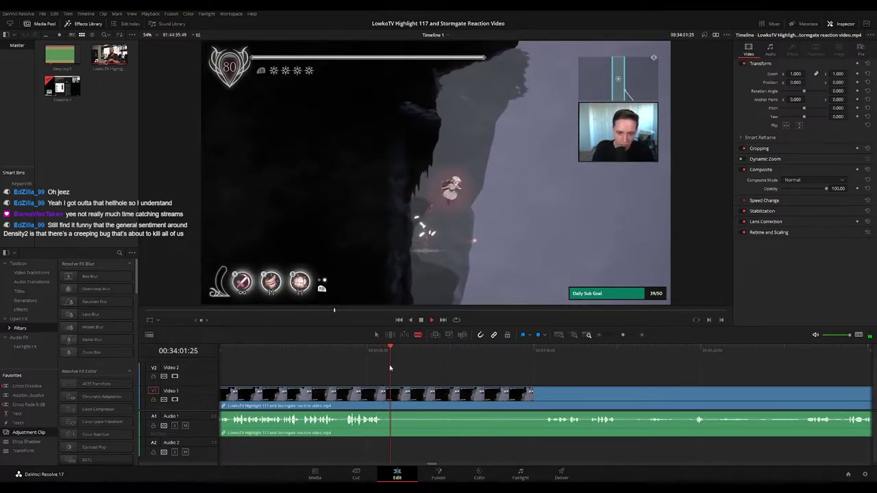
click(410, 387)
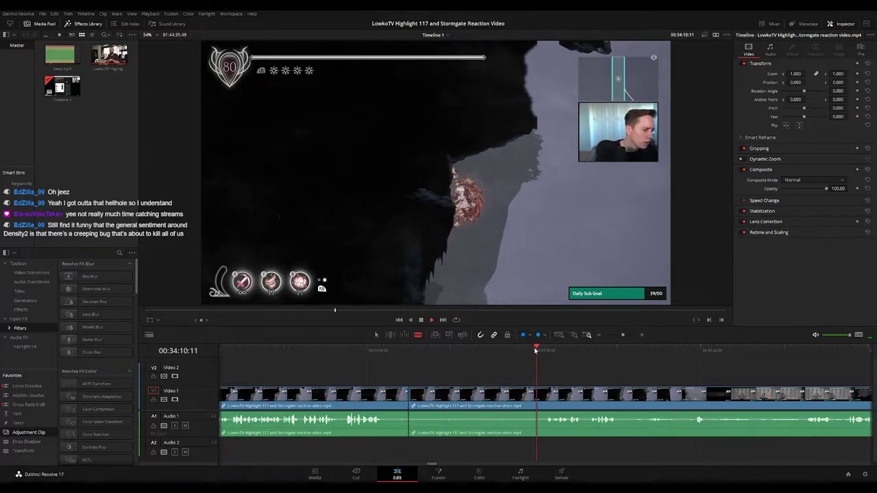
click(544, 394)
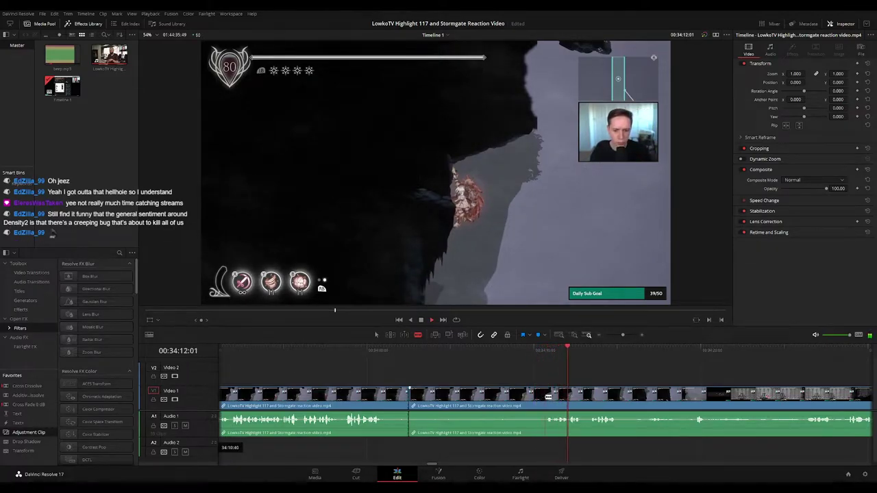
key(a)
click(534, 399)
key(Delete)
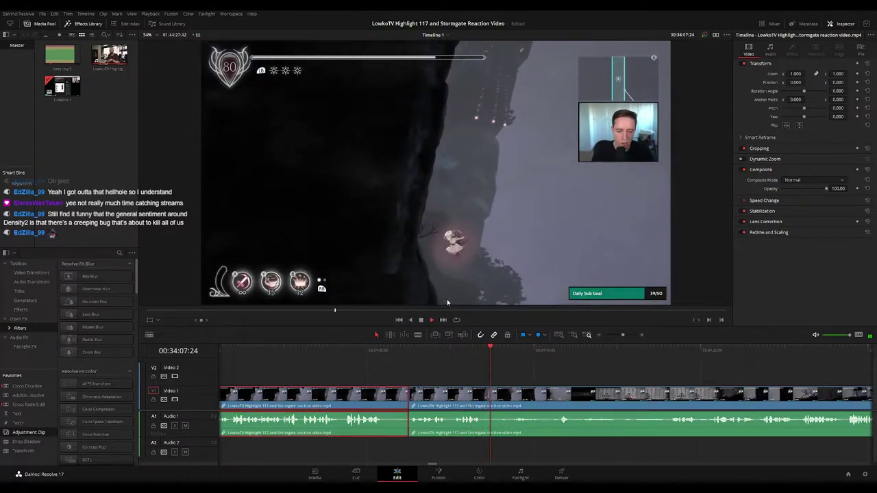
Colour-mark the finished clip before the 00:34:02 cut teal, deselect it and review the gameplay up to 00:34:17
click(570, 376)
drag(577, 372, 500, 358)
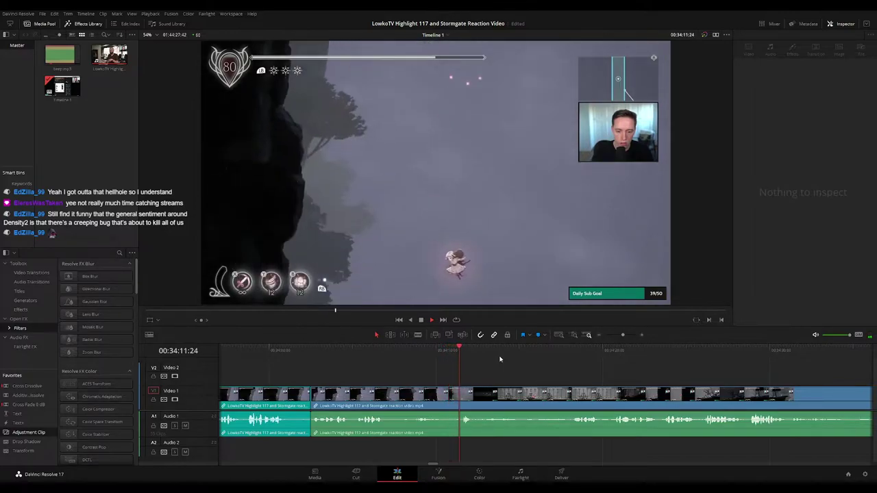
drag(544, 364, 465, 362)
scroll(470, 365, right, 2)
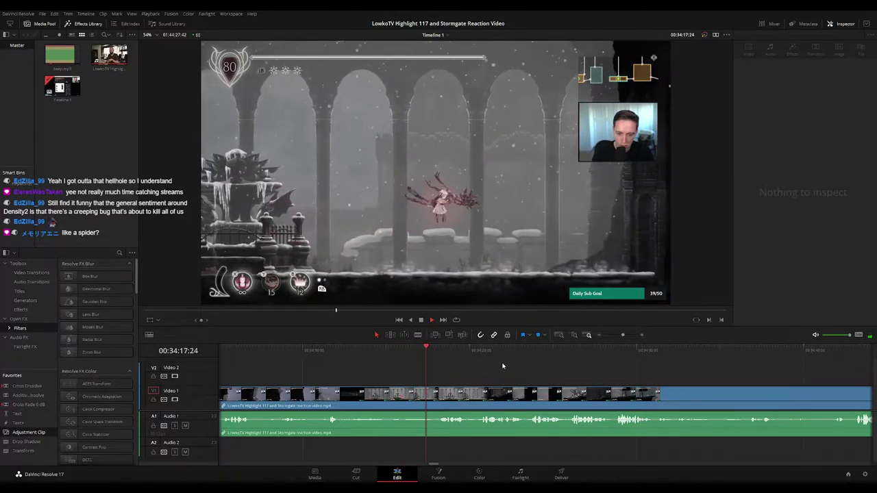
Play through the fountain and cliff gameplay from 00:34:17 to 00:35:15, checking the audio for a pause to cut
scroll(470, 366, right, 3)
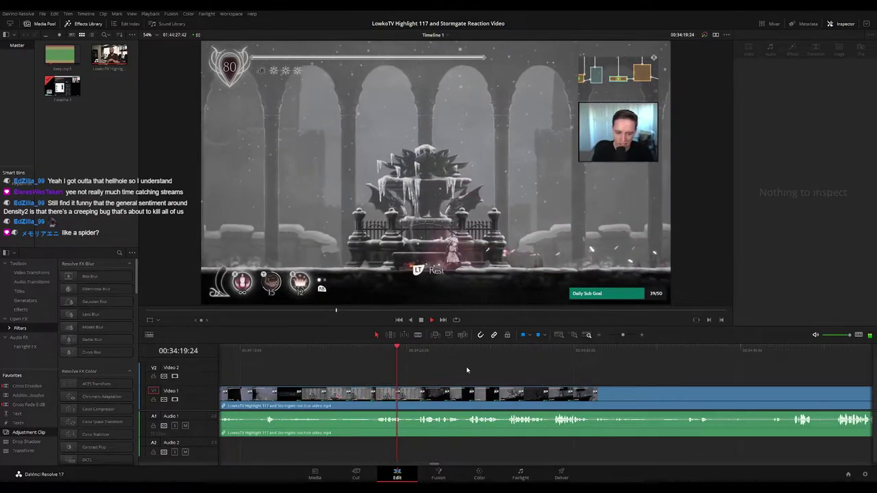
scroll(454, 370, right, 2)
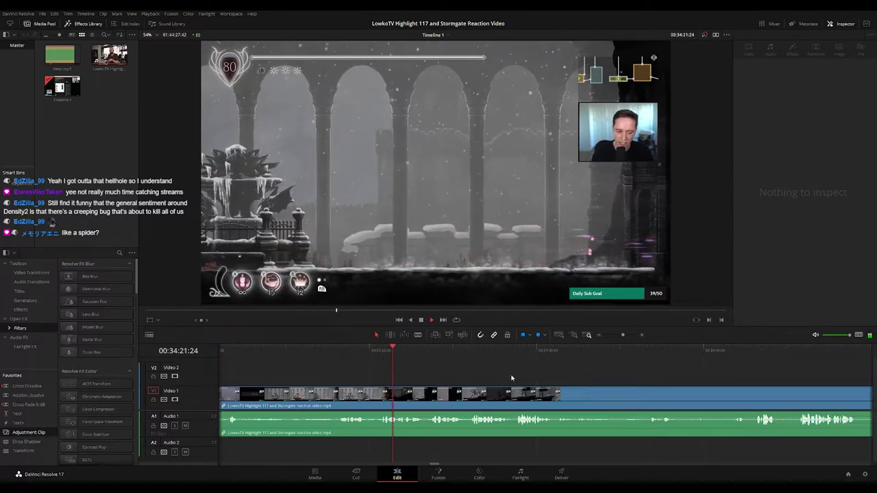
scroll(463, 373, right, 2)
scroll(446, 372, right, 1)
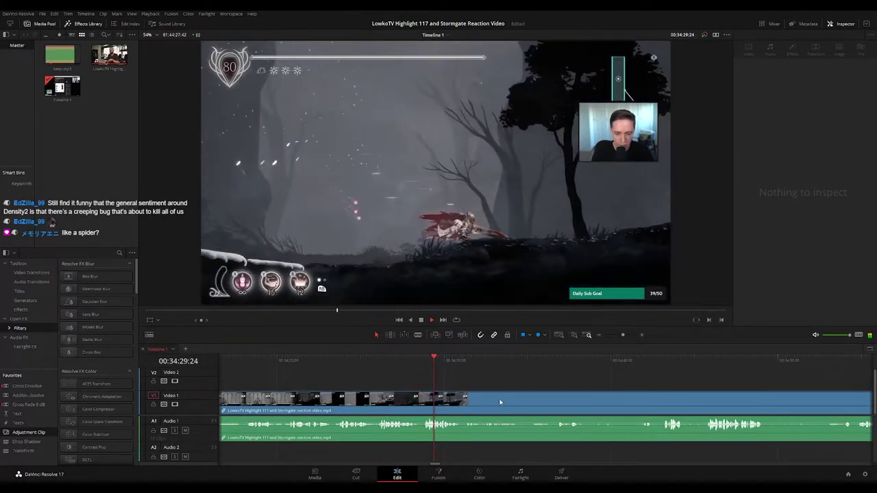
drag(534, 383, 405, 376)
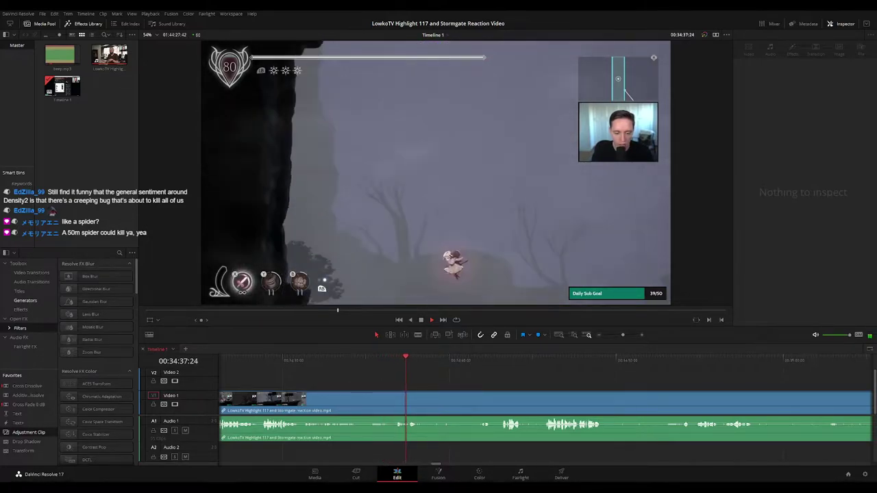
drag(492, 382, 423, 382)
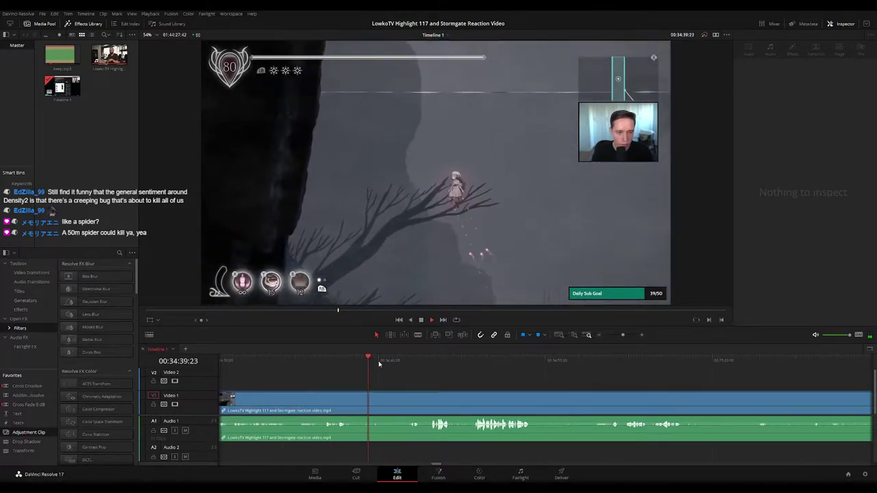
click(407, 363)
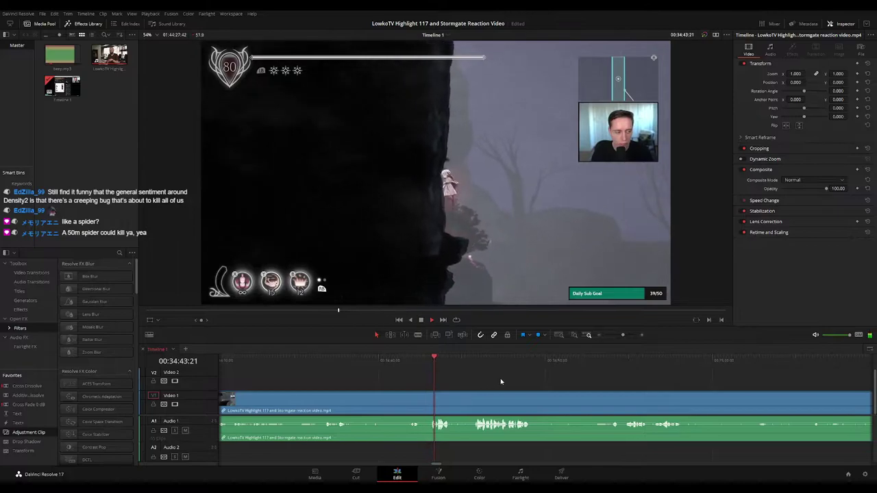
drag(535, 383, 438, 378)
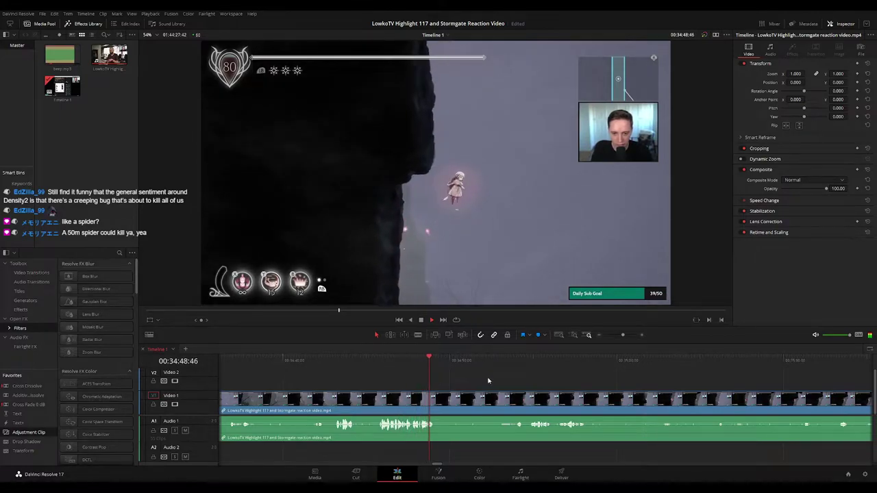
scroll(411, 373, right, 2)
drag(380, 361, 441, 361)
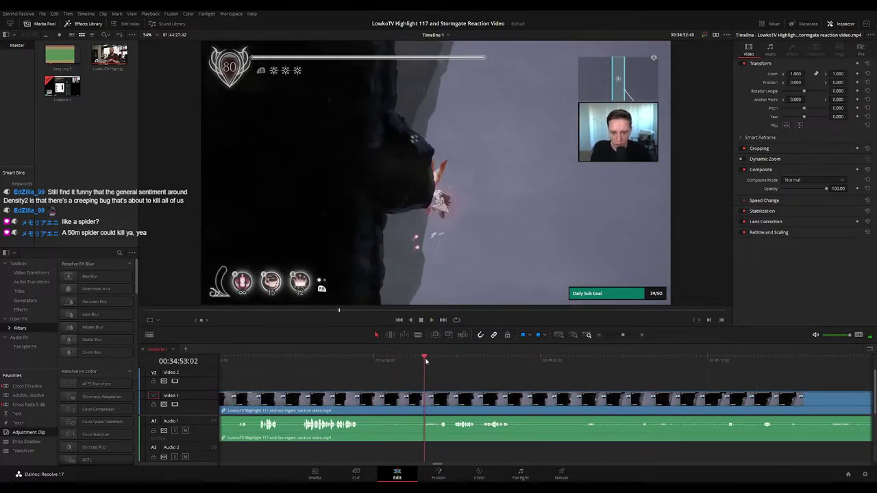
scroll(445, 363, right, 3)
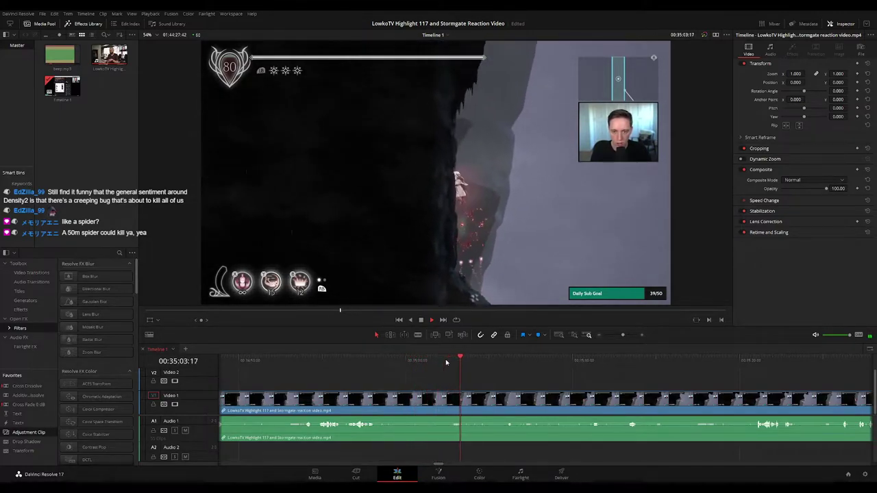
drag(558, 376, 473, 375)
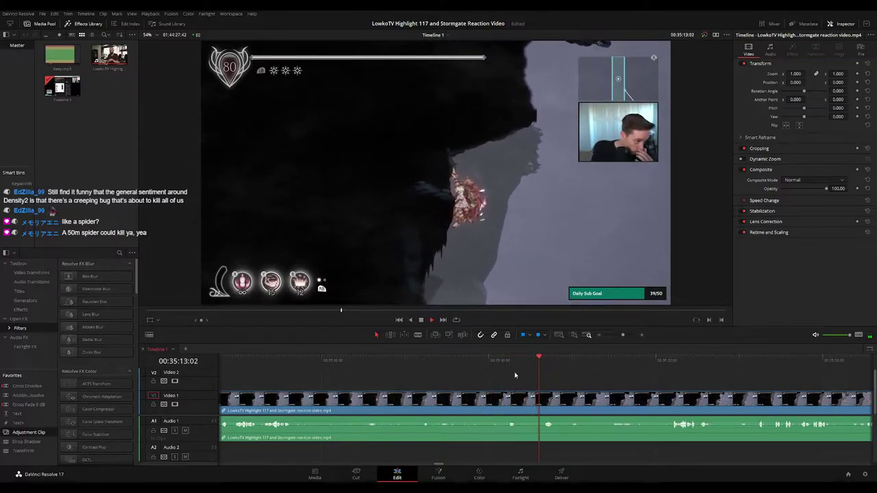
drag(515, 375, 447, 375)
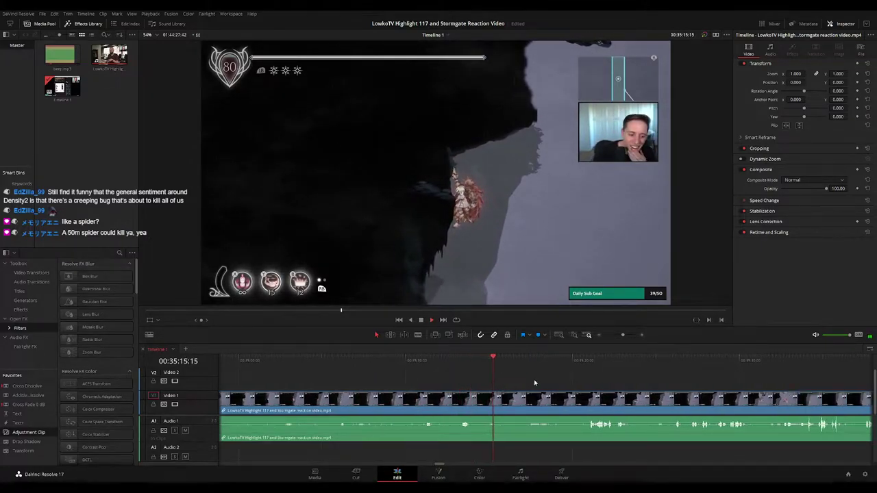
Cut out the short silent stretch between about 00:35:14 and 00:35:16:10, closing the gap
scroll(535, 383, right, 3)
click(367, 399)
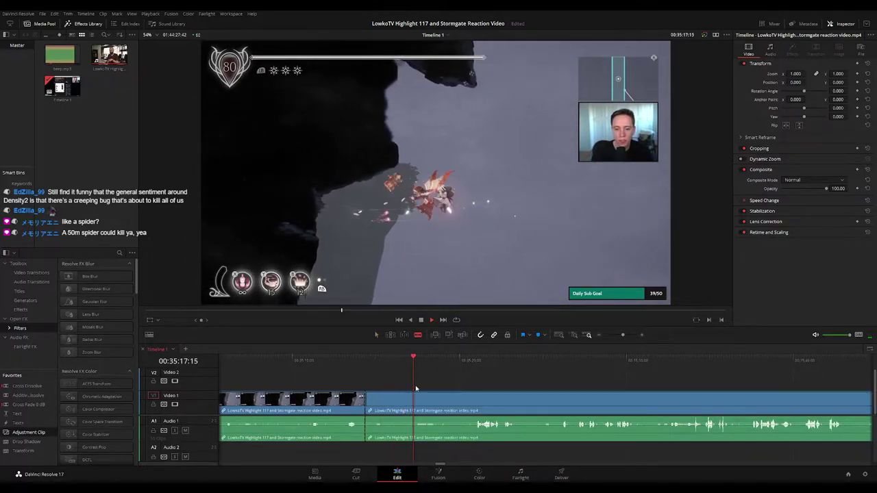
drag(409, 363, 401, 362)
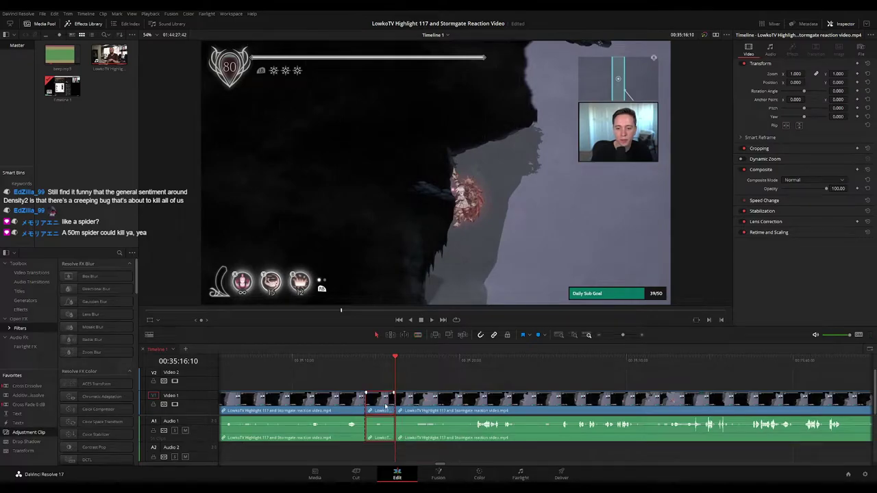
key(Delete)
Colour-mark the finished clip before the 00:35:14 cut teal, deselect it and skip ahead in the remaining cliff gameplay
key(space)
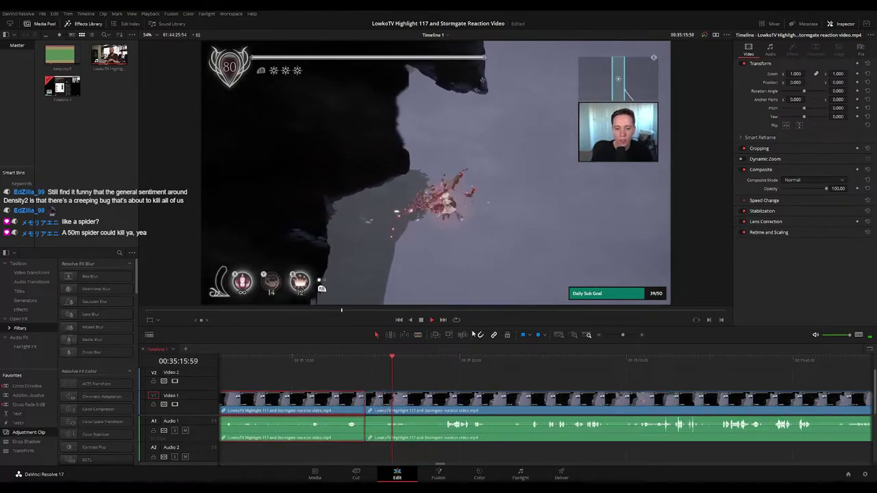
click(500, 379)
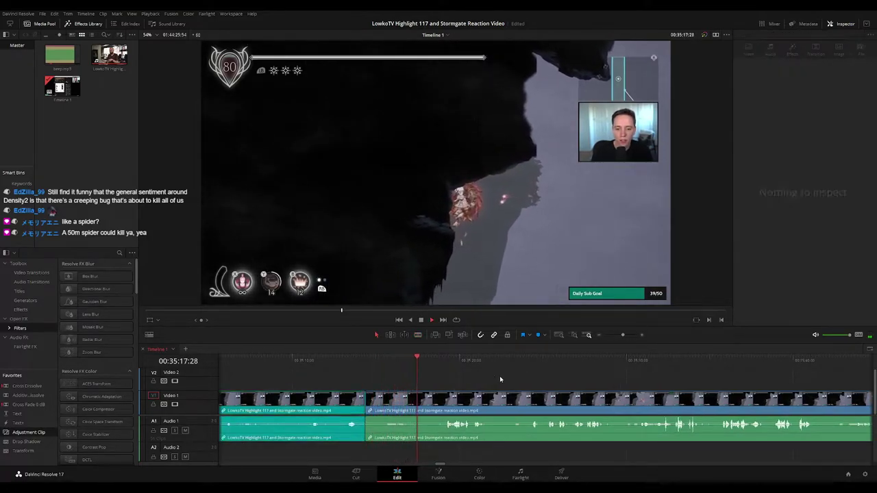
click(436, 360)
Review the cliff gameplay from 00:35:20 to 00:35:45, checking the audio for pauses, and return to about 00:35:42
drag(557, 376, 453, 376)
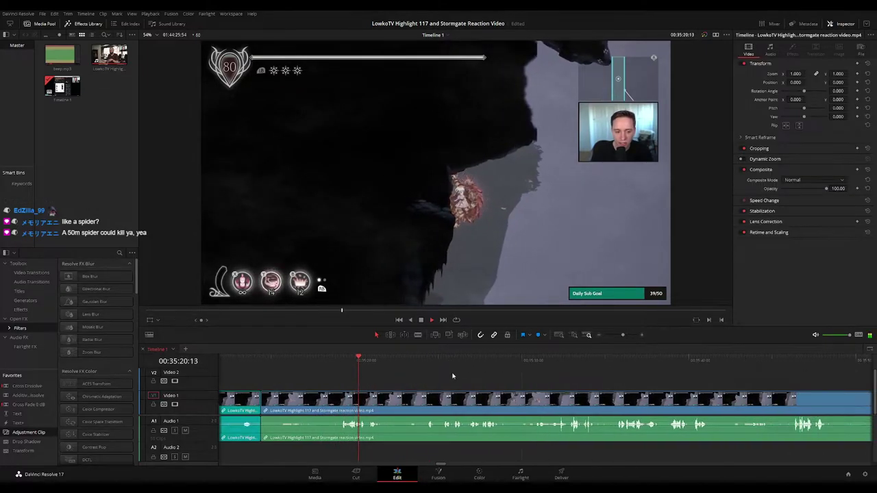
click(404, 360)
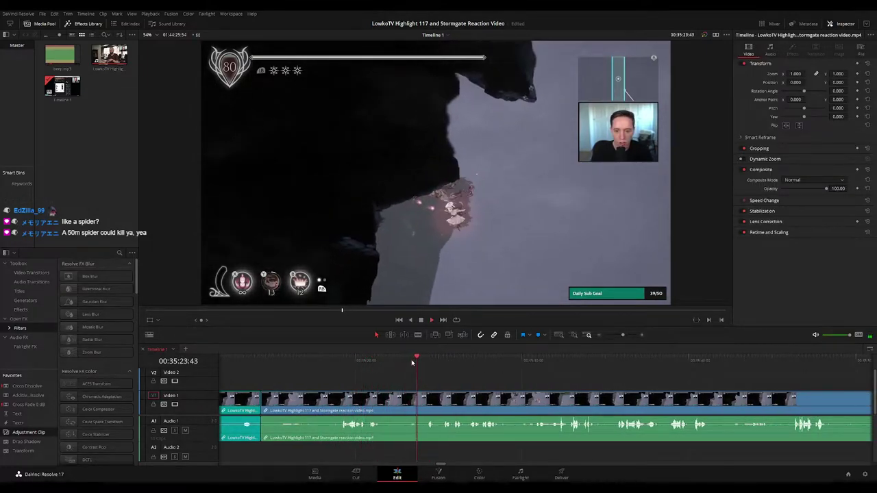
scroll(529, 389, right, 3)
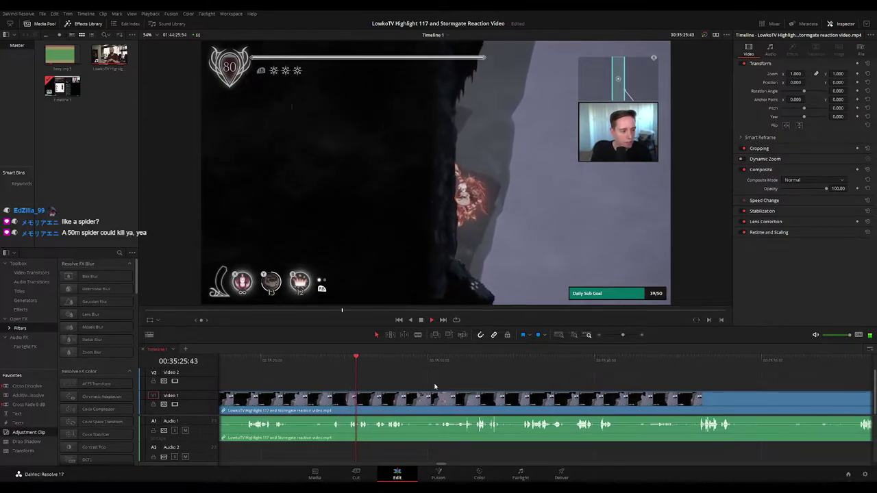
scroll(402, 387, right, 1)
scroll(402, 387, right, 1)
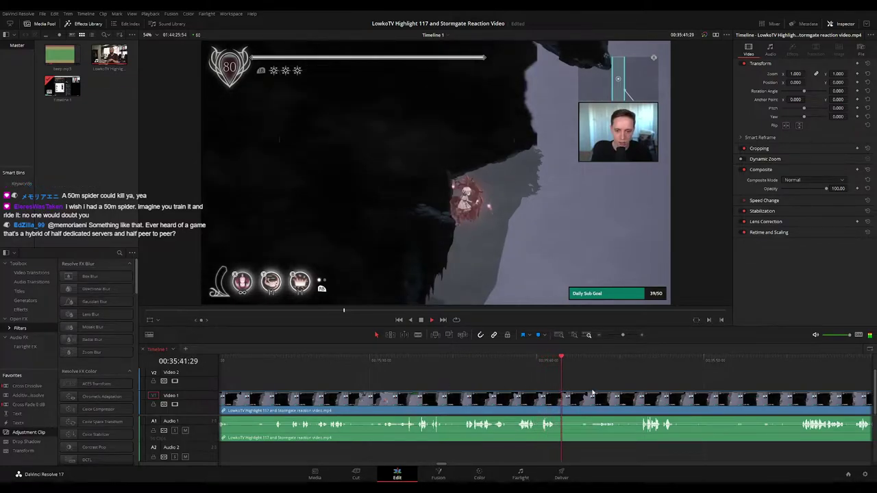
scroll(448, 374, right, 2)
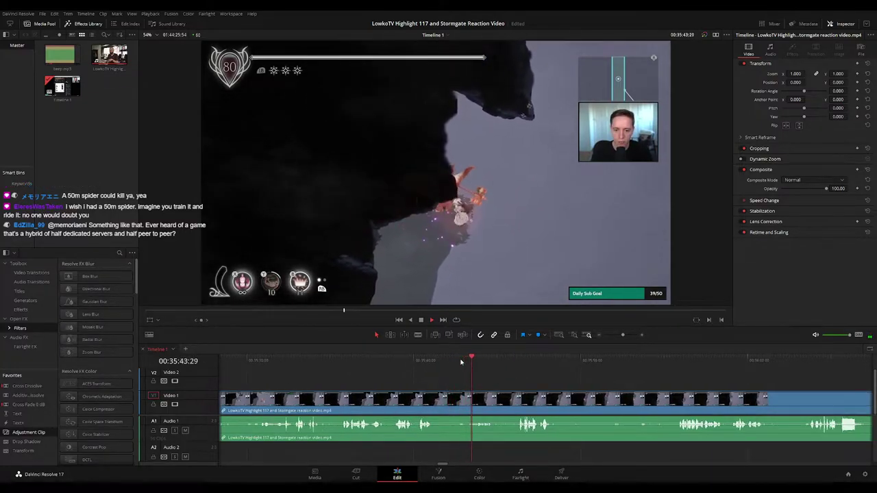
scroll(463, 376, right, 2)
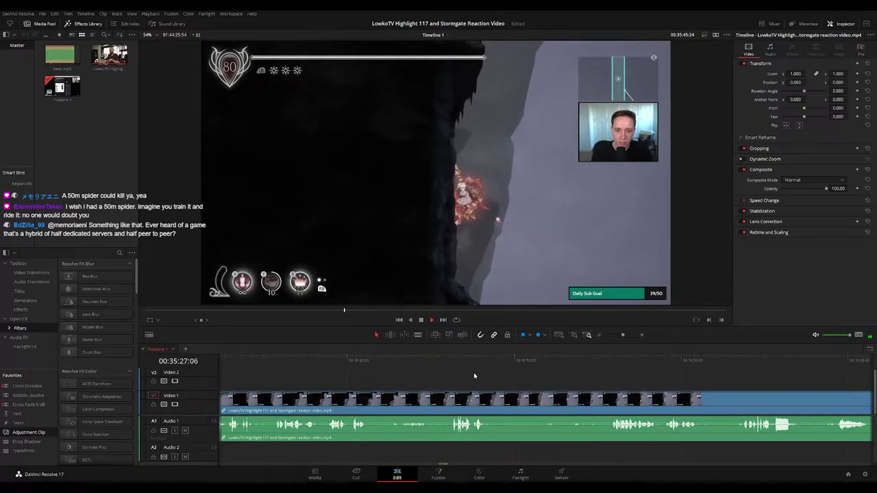
click(388, 356)
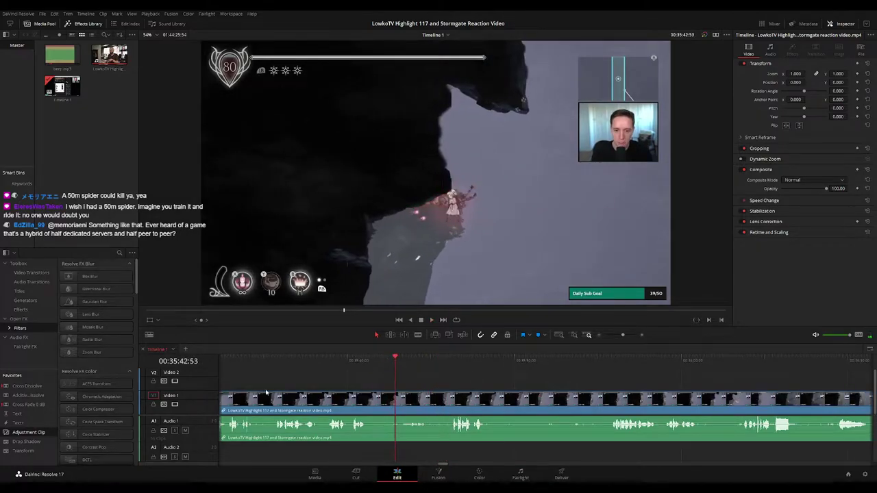
Add an adjustment clip on Video 2 at 00:35:41:24 with zoom 1.440 and position X -527, Y -122
click(371, 365)
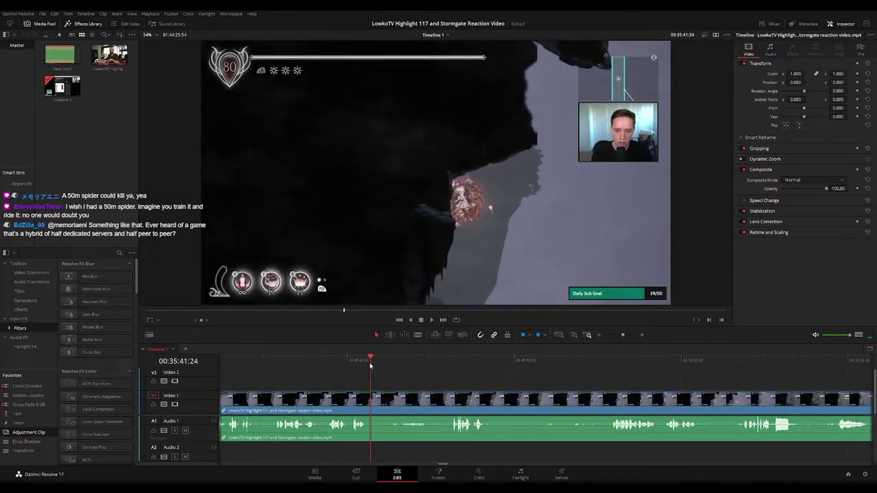
drag(252, 414, 375, 387)
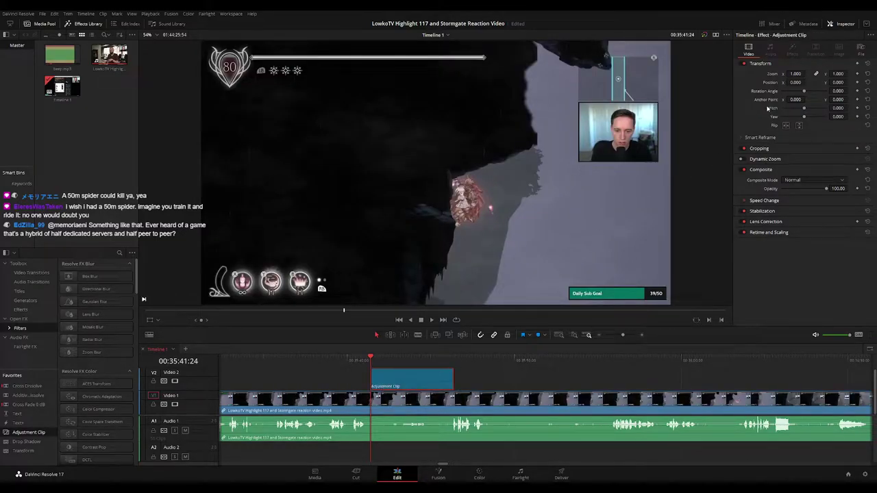
mouse_move(796, 73)
mouse_down()
mouse_move(807, 73)
mouse_move(790, 82)
mouse_move(849, 83)
mouse_up()
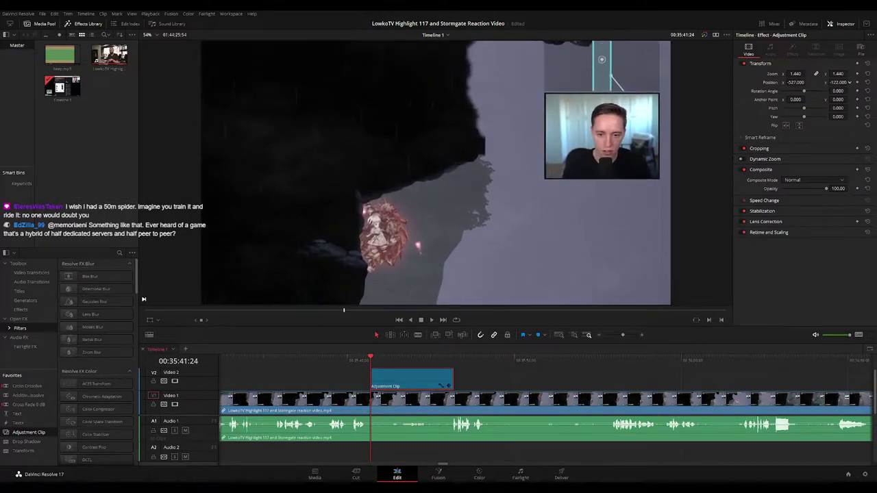
Preview the adjustment clip's zoomed framing and set its Y position to -51
key(space)
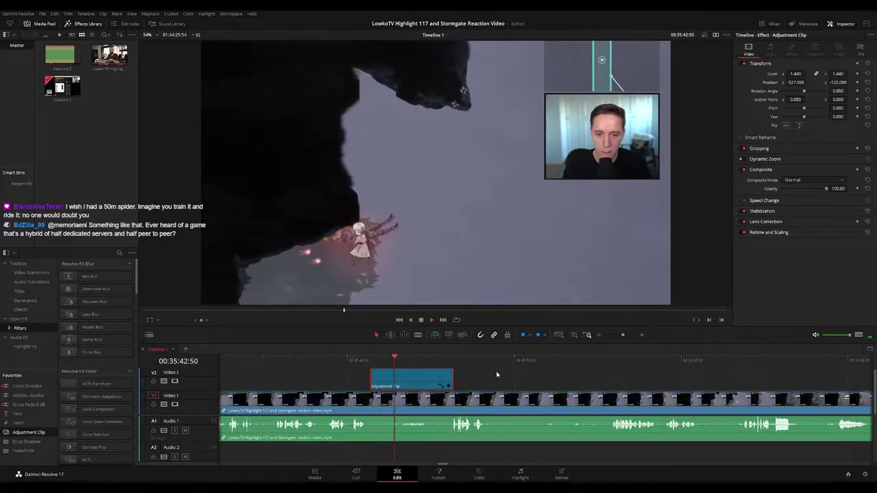
drag(840, 90, 849, 82)
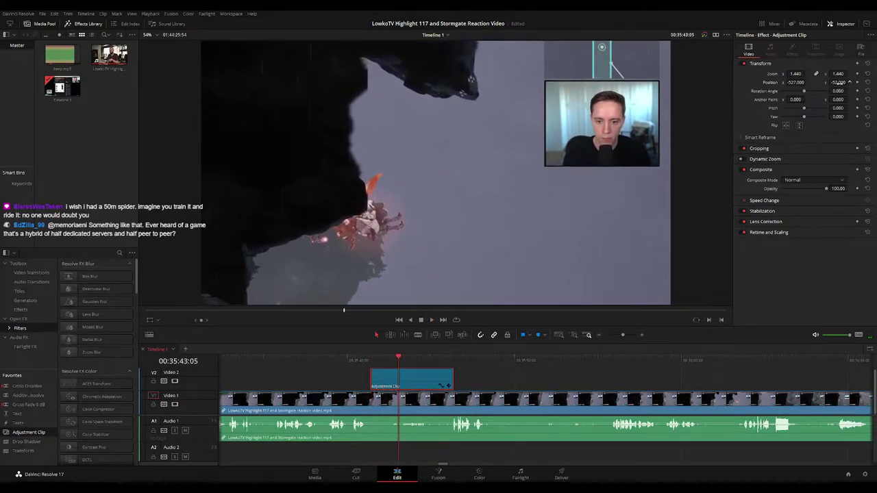
click(372, 360)
key(space)
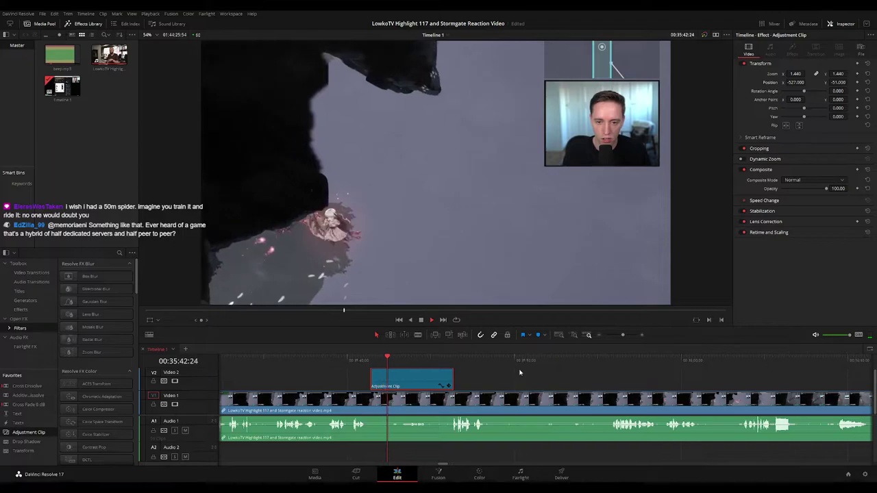
Shorten the end of the adjustment clip to about 00:35:45 and play past the edit
click(520, 372)
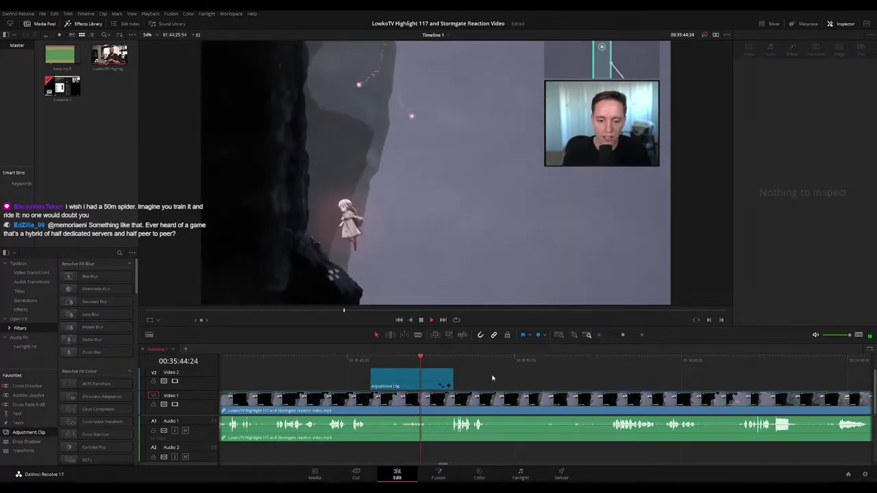
key(space)
click(450, 375)
drag(425, 377, 428, 378)
key(space)
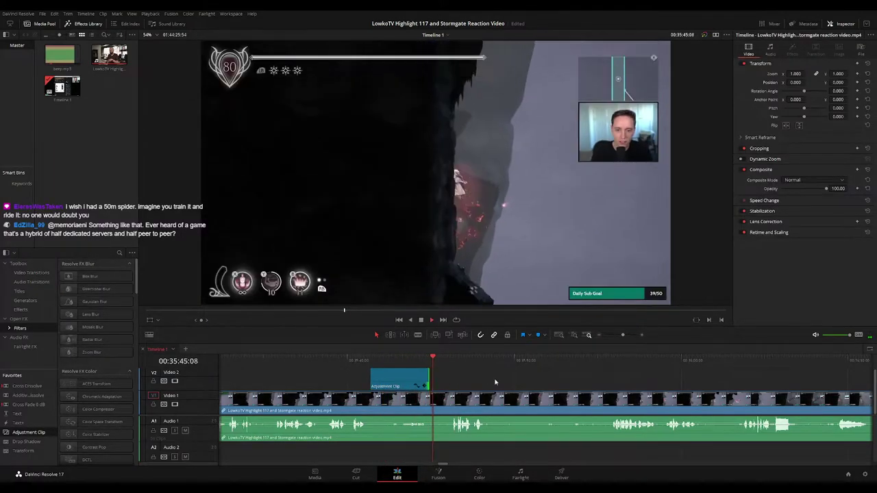
Review the climbing gameplay after the adjustment clip, from about 00:35:45 to 00:36:20, for further edit points
drag(520, 383, 435, 378)
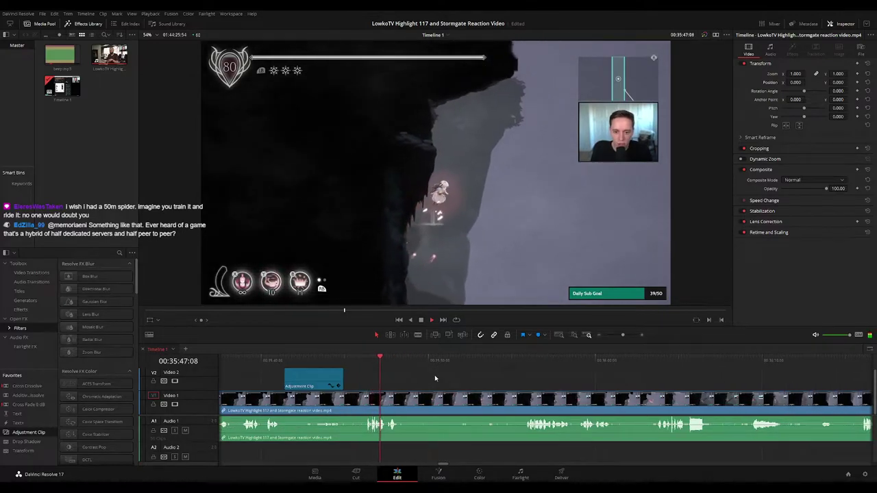
scroll(461, 382, down, 1)
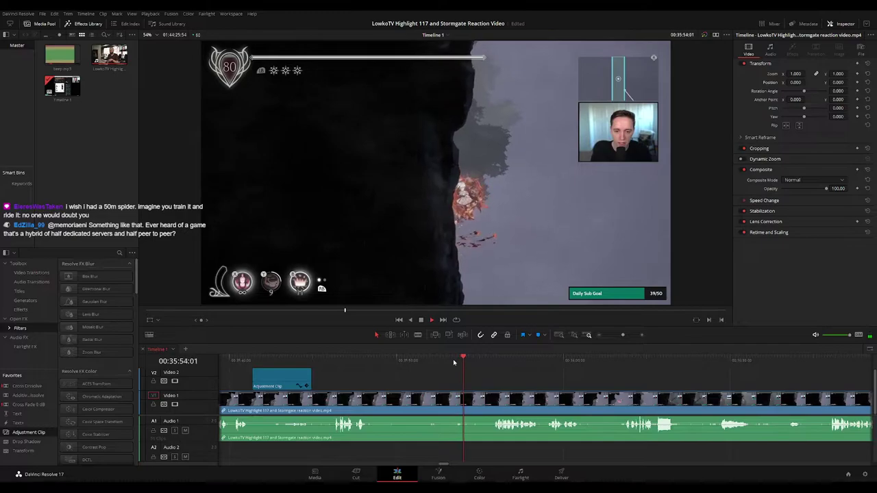
scroll(422, 365, down, 4)
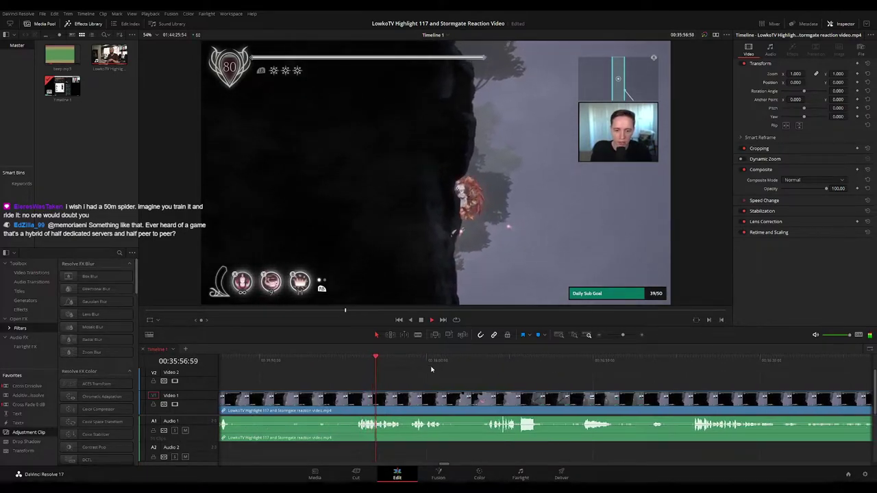
scroll(411, 373, down, 2)
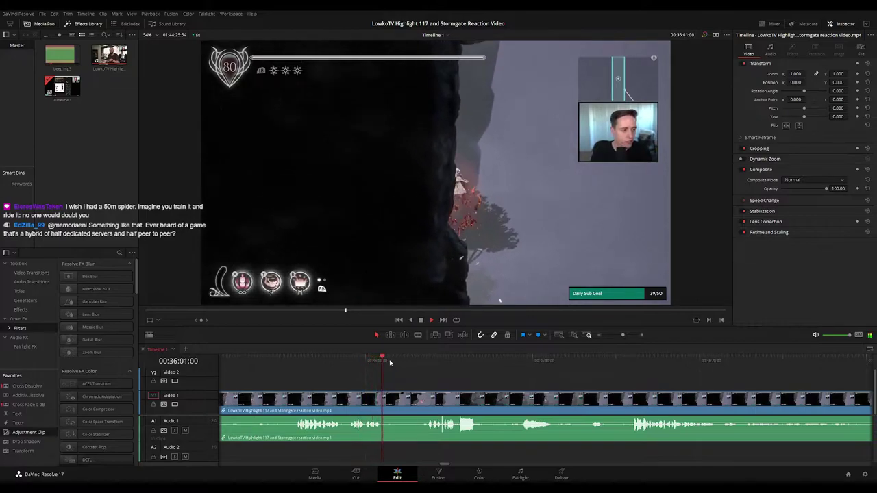
click(415, 360)
key(b)
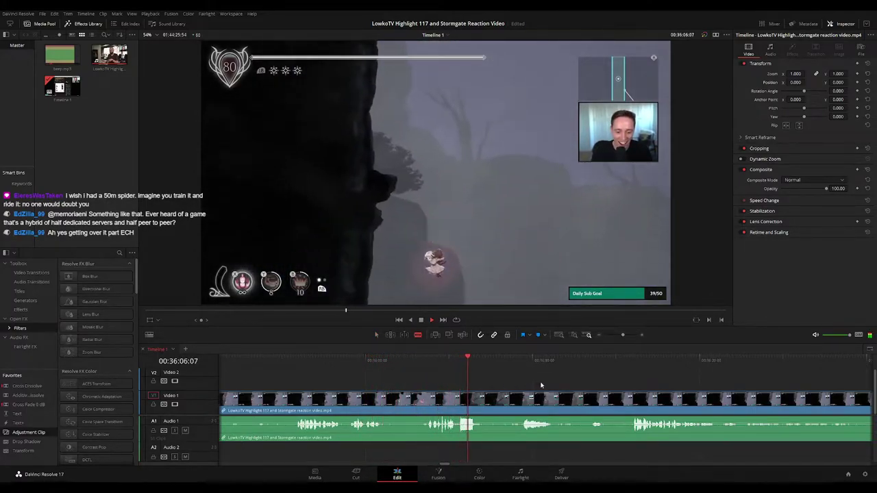
drag(550, 383, 448, 384)
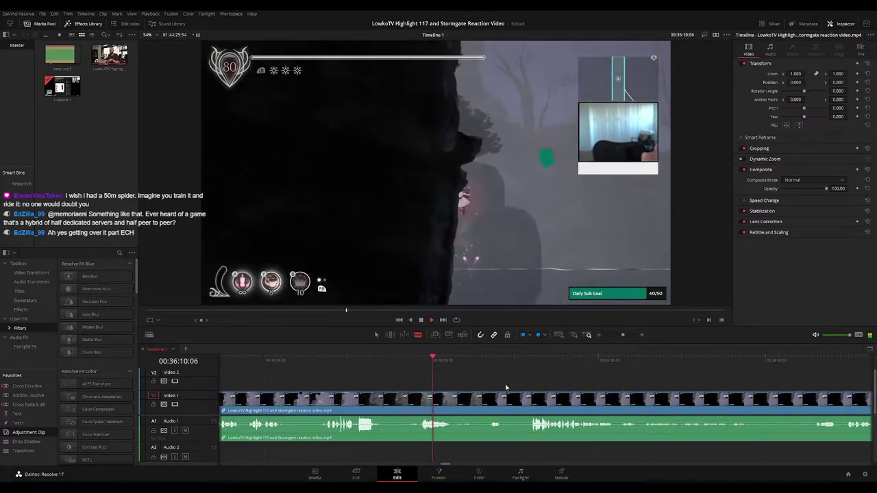
scroll(420, 375, right, 3)
drag(390, 381, 472, 381)
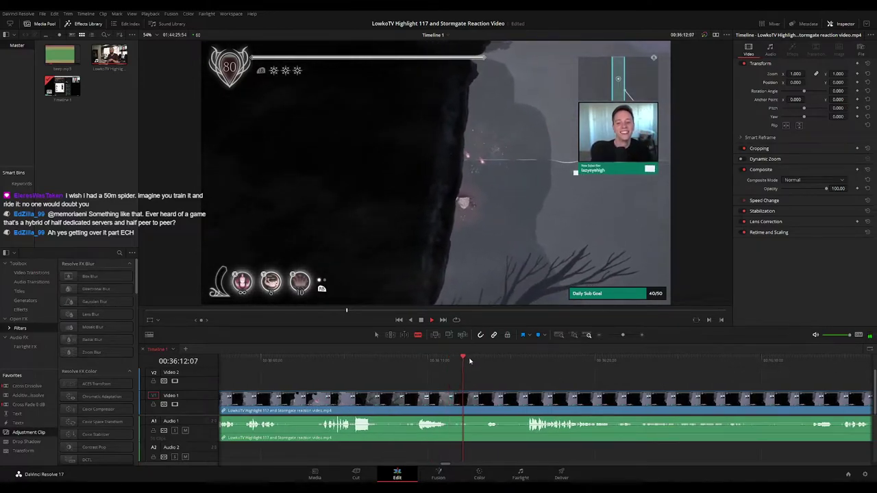
click(484, 360)
scroll(459, 365, right, 3)
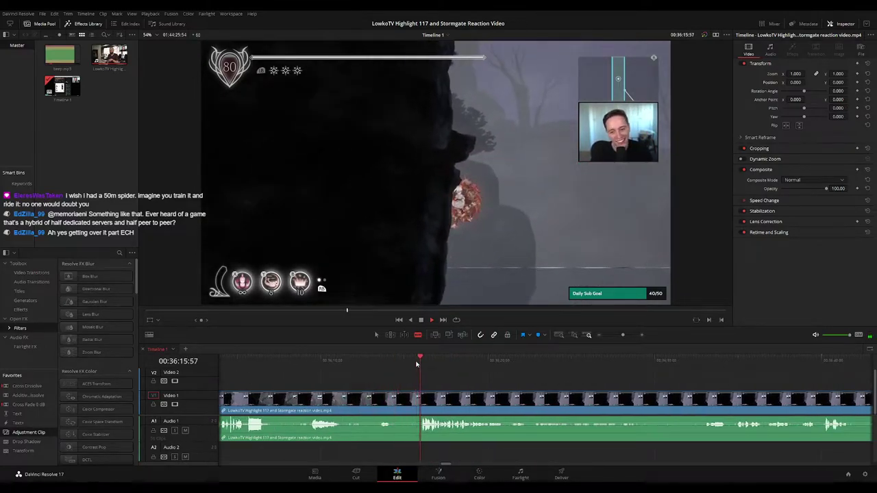
scroll(445, 374, right, 3)
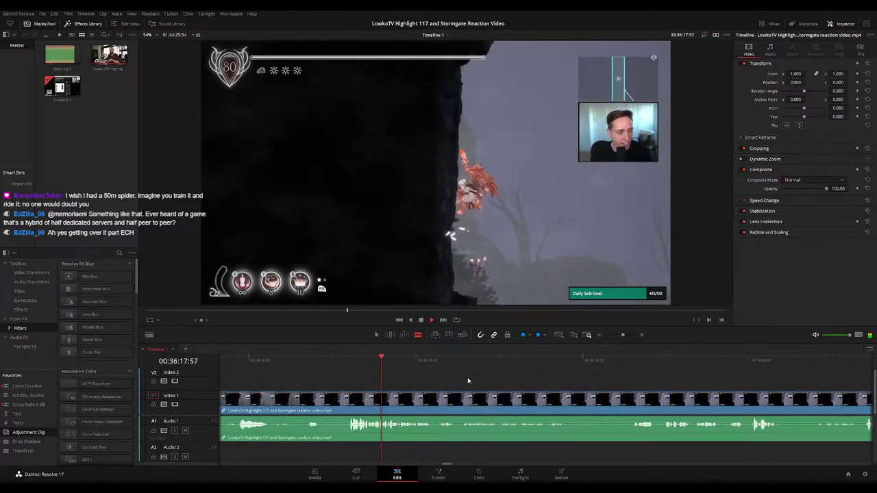
scroll(439, 381, right, 3)
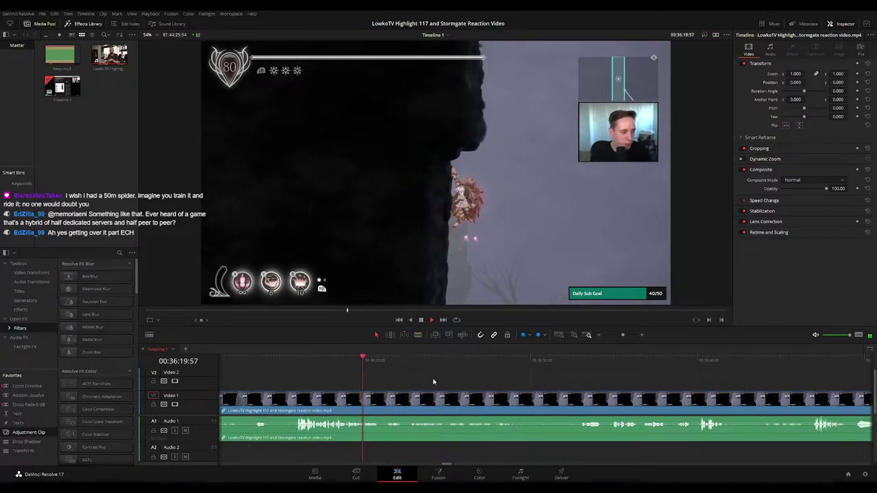
scroll(466, 386, right, 2)
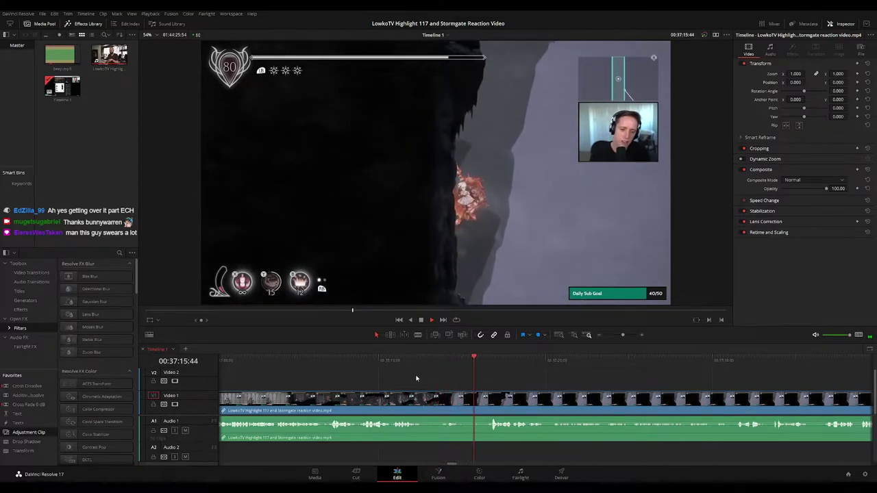
Cut out the section of about 53 frames starting at 00:37:35:45 and close the gap
drag(513, 379, 445, 375)
scroll(480, 376, right, 2)
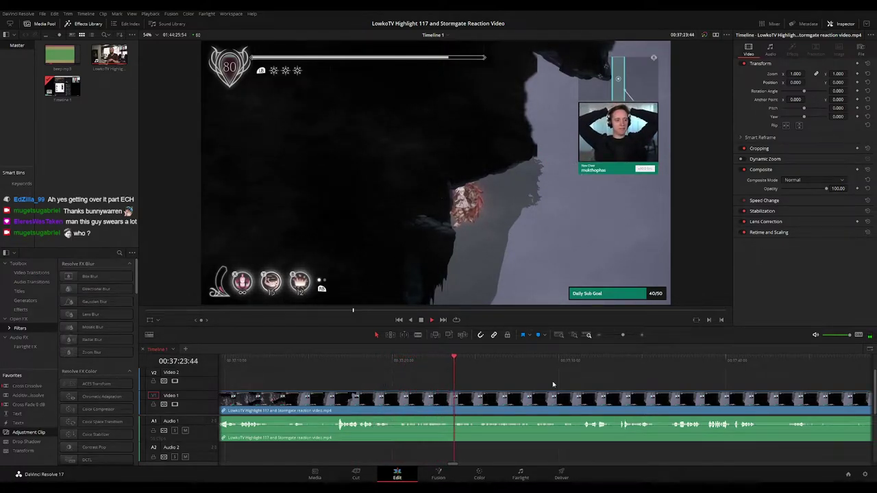
scroll(446, 370, right, 2)
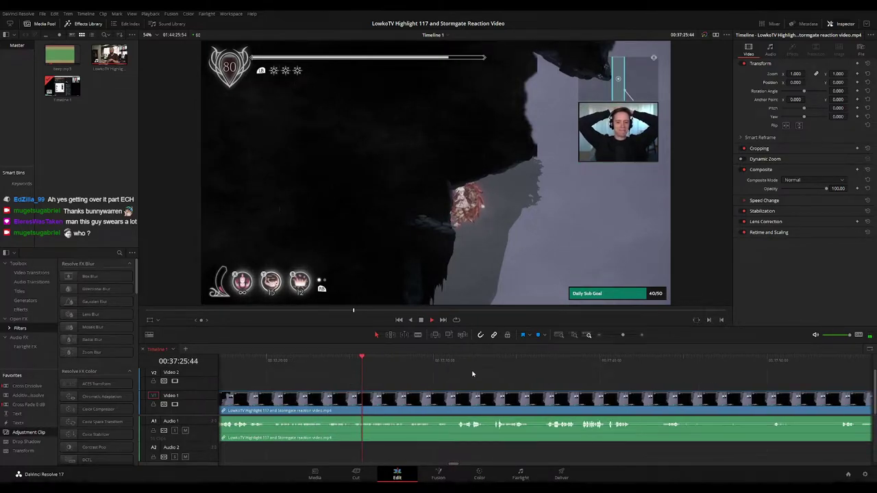
scroll(452, 379, right, 1)
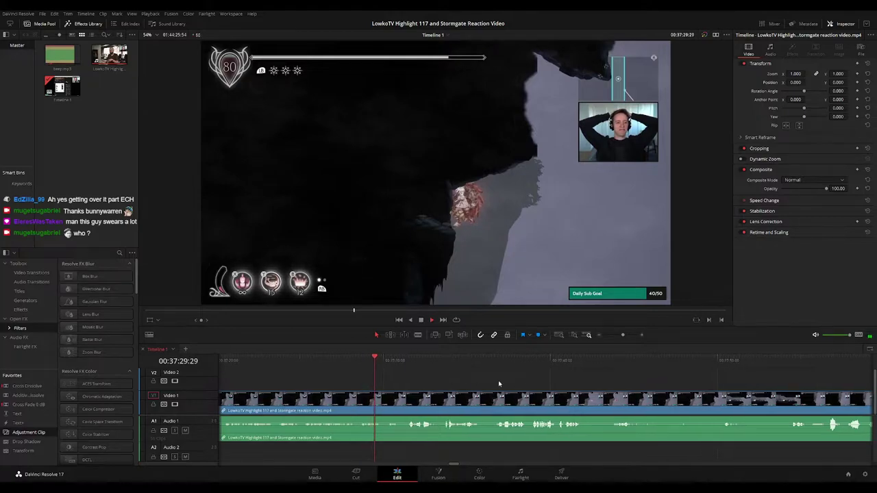
scroll(471, 381, right, 1)
scroll(434, 377, right, 1)
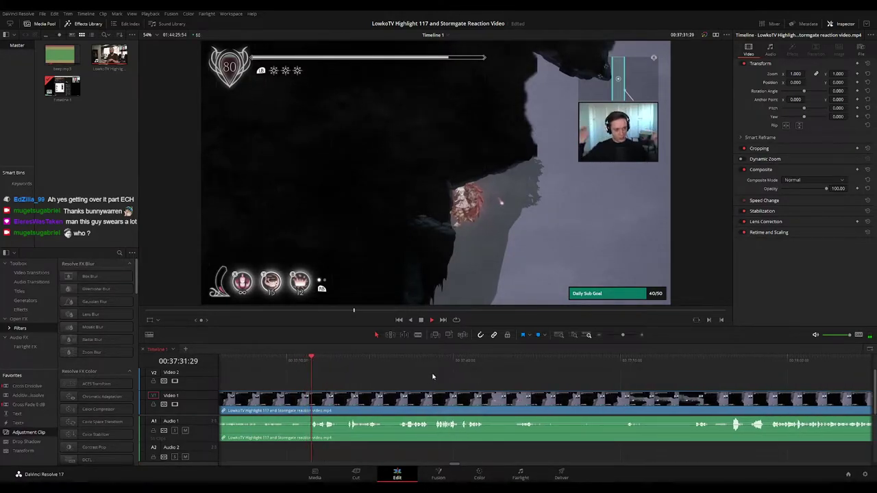
scroll(408, 373, right, 1)
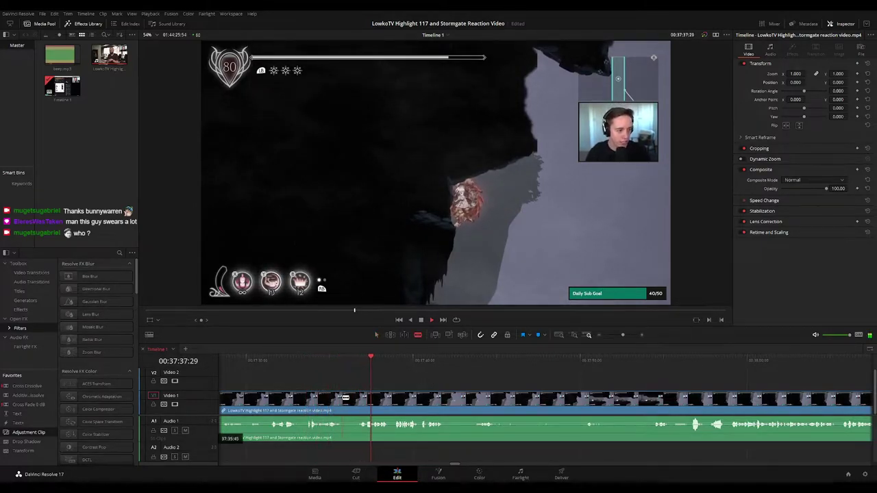
click(343, 397)
click(357, 397)
key(a)
click(350, 400)
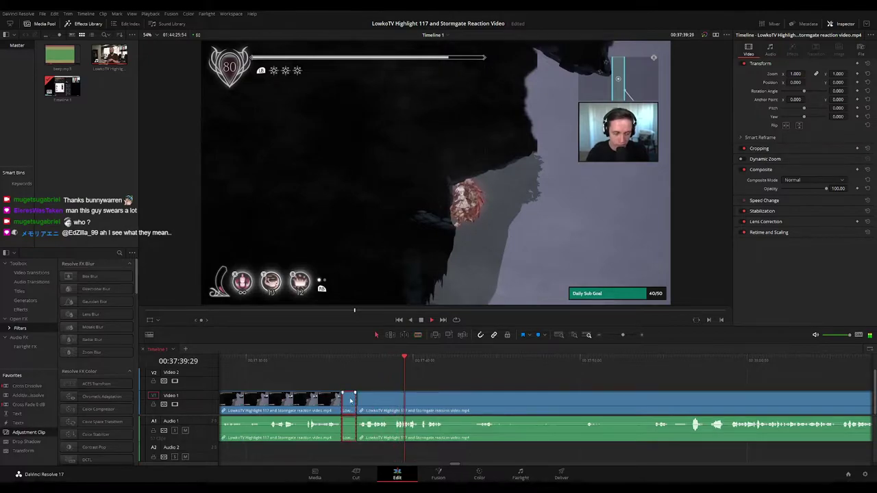
key(Delete)
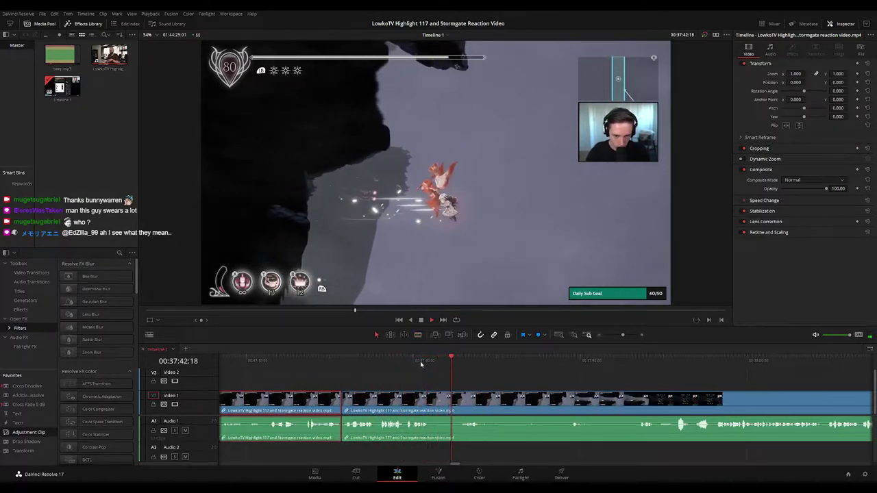
Cut out a brief piece of the clip at about 00:37:58, during the first torn note, closing the gap
click(549, 382)
drag(549, 383, 468, 372)
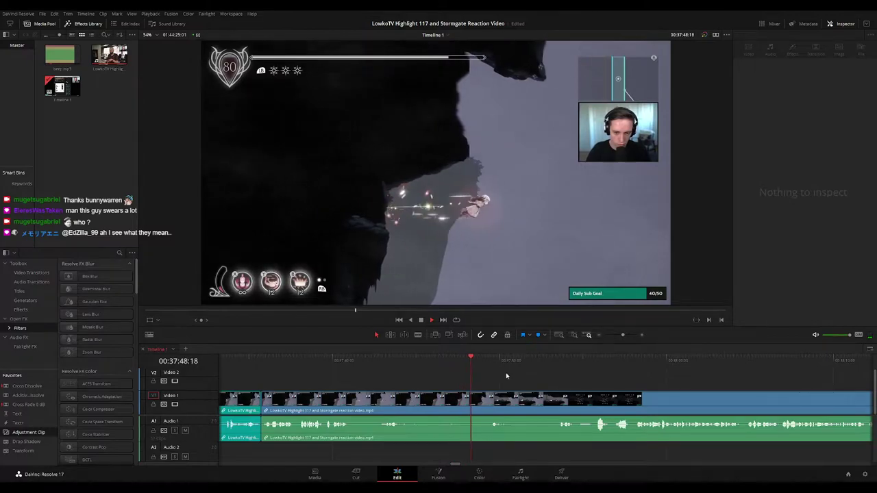
drag(574, 380, 475, 370)
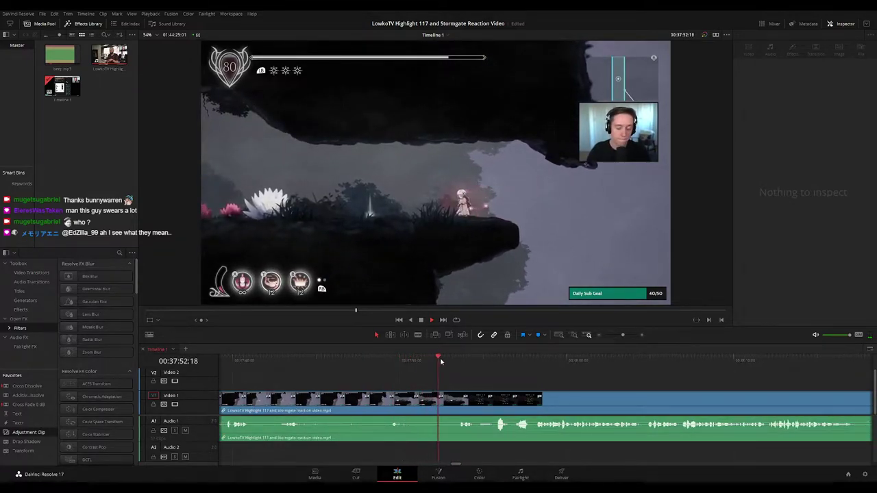
click(453, 359)
drag(542, 379, 461, 382)
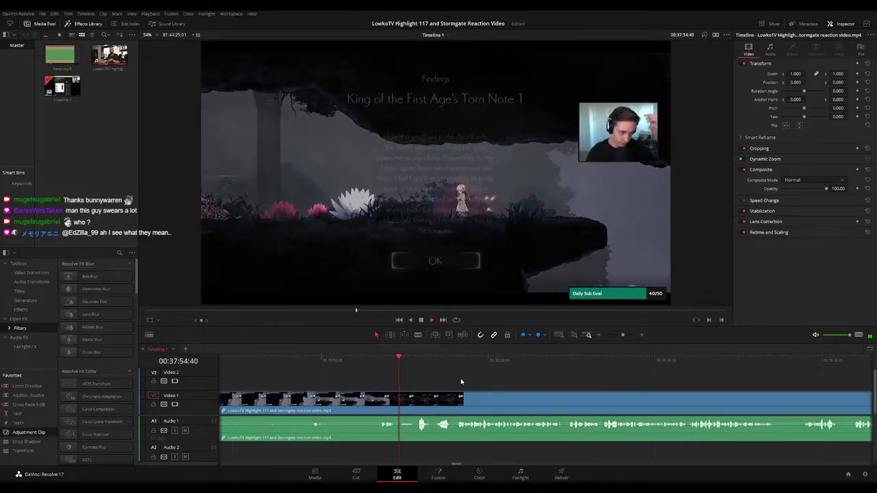
scroll(463, 381, right, 2)
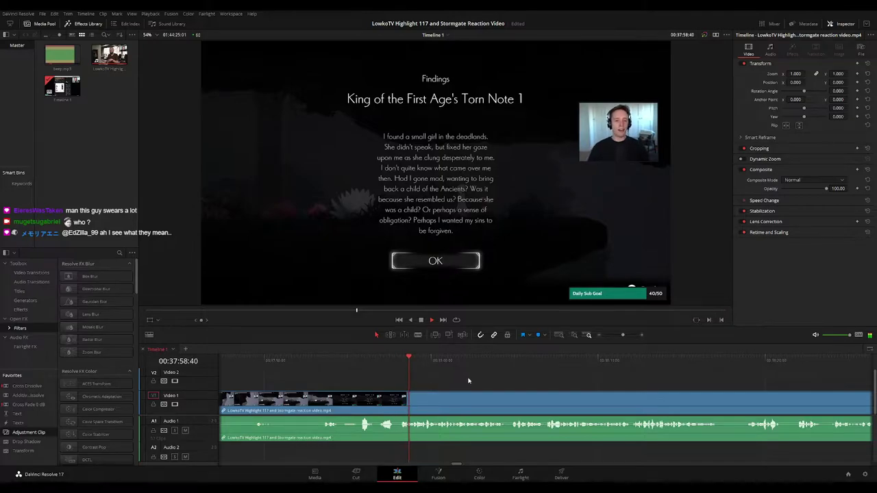
scroll(532, 382, right, 2)
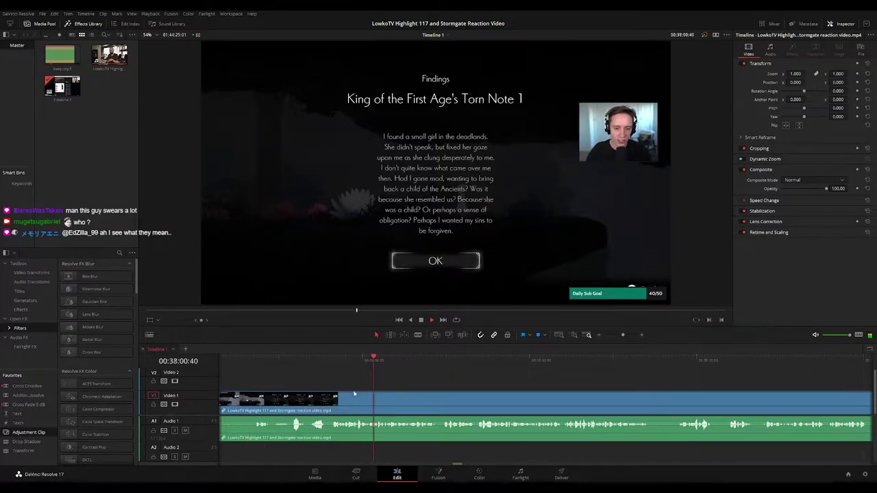
click(327, 401)
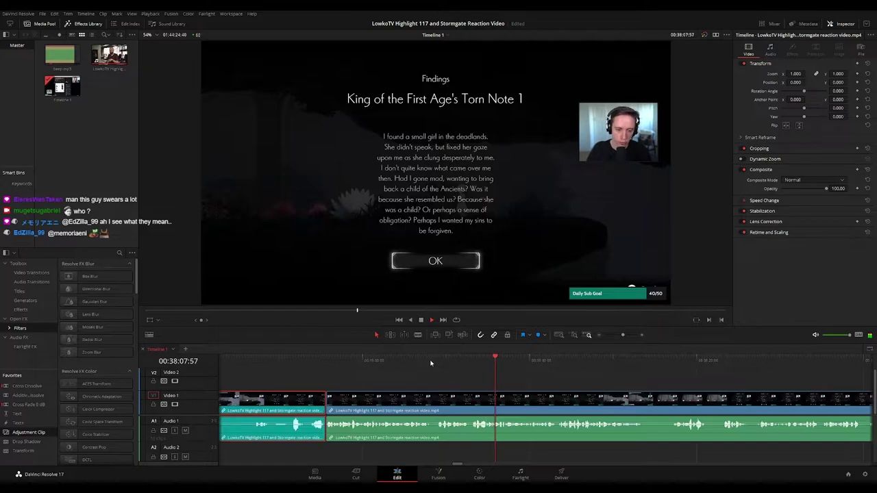
Review the footage from the first torn note through the second one, up to about 00:38:26
click(575, 384)
mouse_move(623, 335)
mouse_down()
mouse_move(604, 335)
mouse_move(620, 335)
mouse_up()
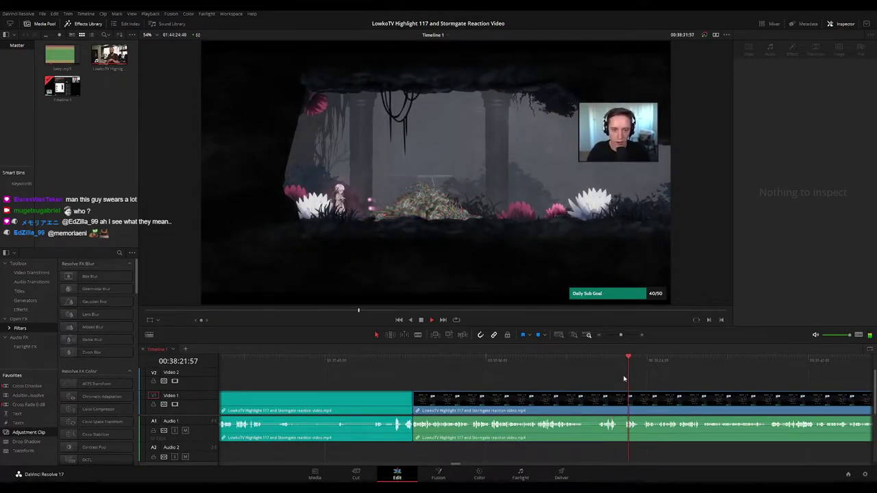
key(ctrl+=)
scroll(482, 370, right, 2)
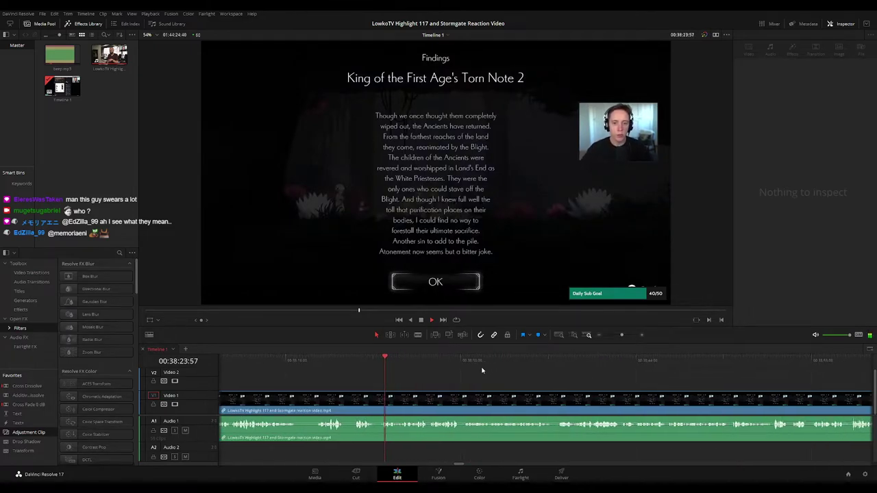
scroll(521, 384, right, 1)
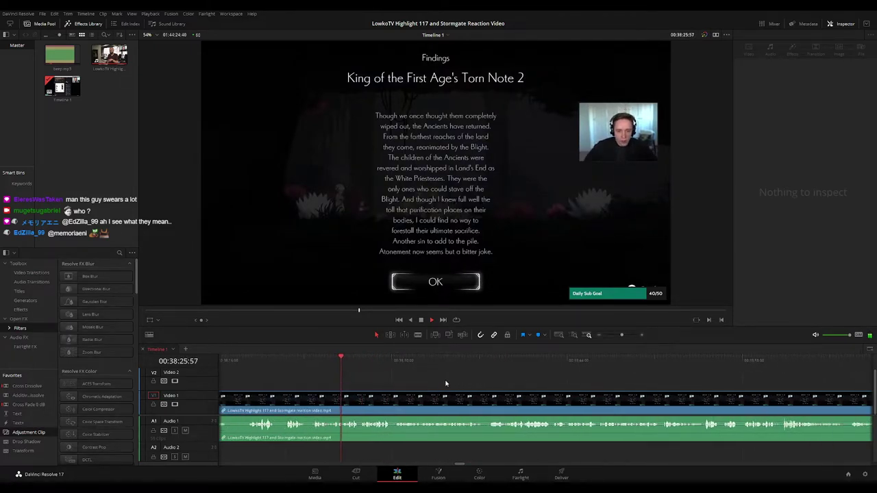
Review the footage from the second torn note through the fountain rest to the wall climb, about 00:38:26 to 00:39:07
scroll(469, 387, right, 1)
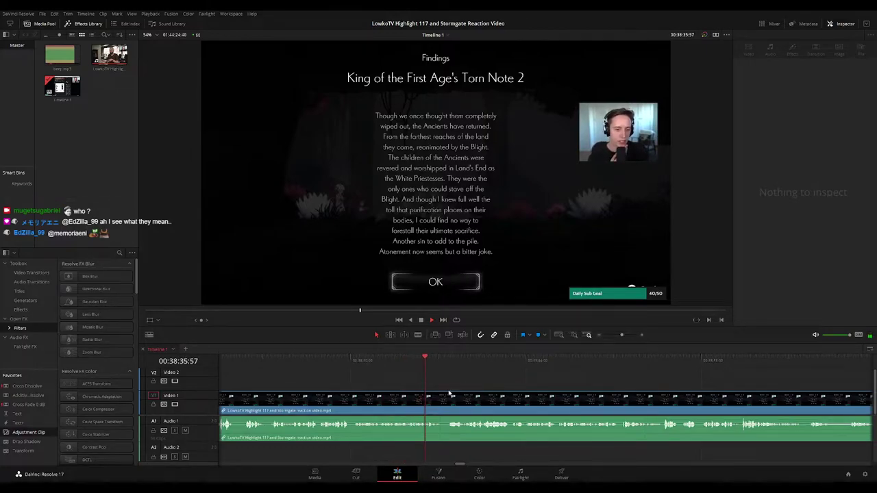
scroll(448, 392, up, 3)
drag(603, 372, 448, 370)
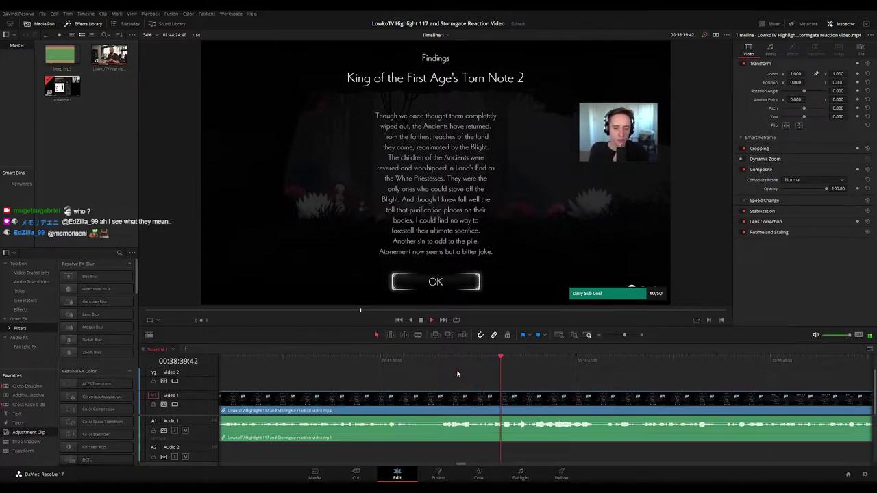
drag(610, 371, 406, 381)
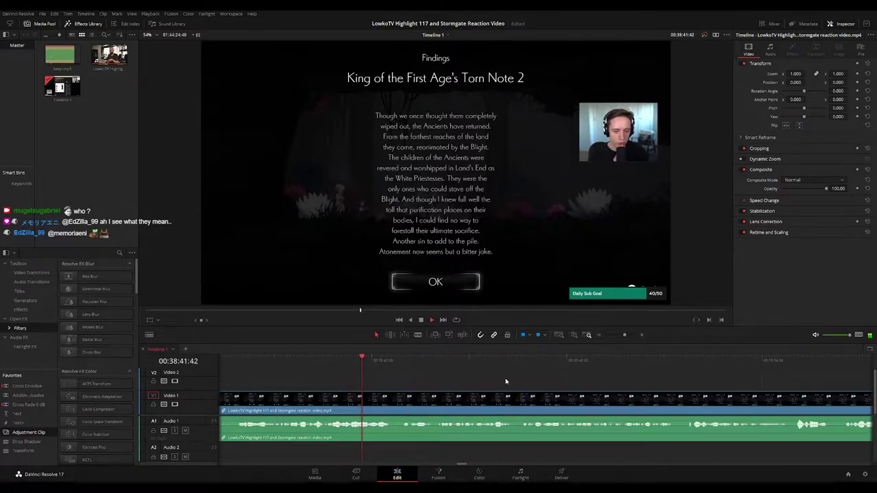
scroll(442, 376, right, 1)
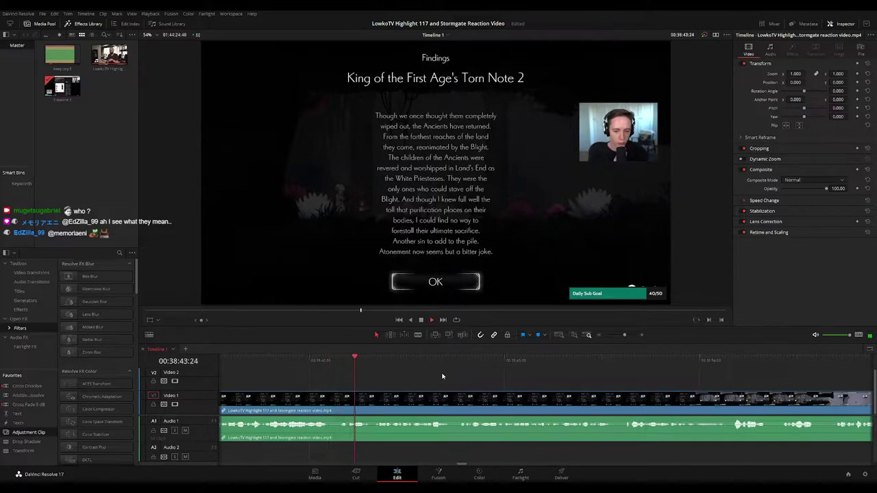
scroll(551, 386, right, 1)
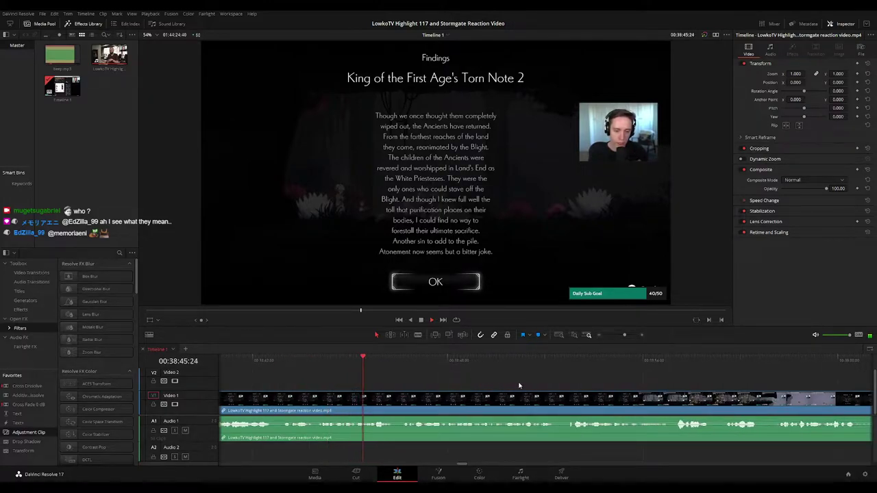
scroll(519, 385, right, 1)
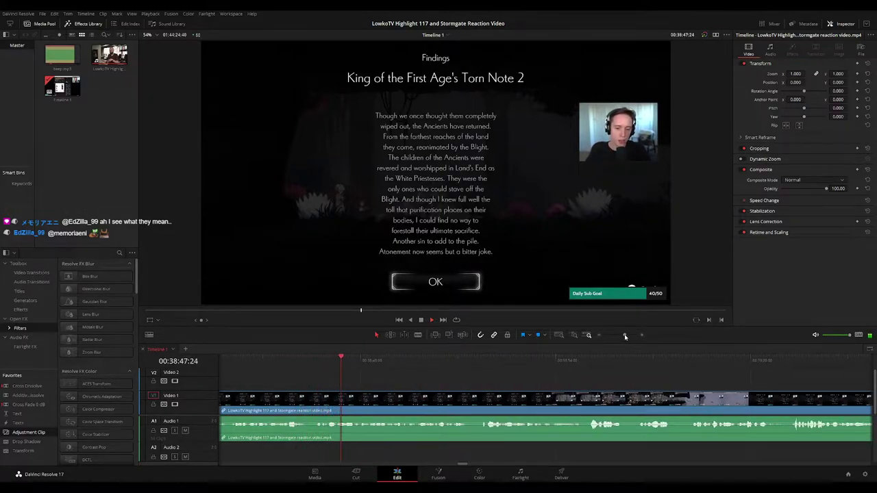
drag(625, 335, 624, 336)
scroll(450, 381, right, 3)
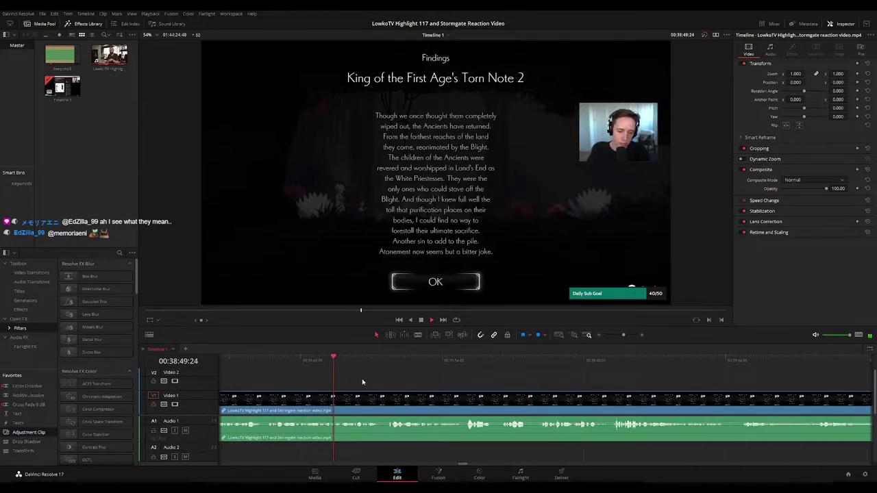
scroll(404, 386, right, 1)
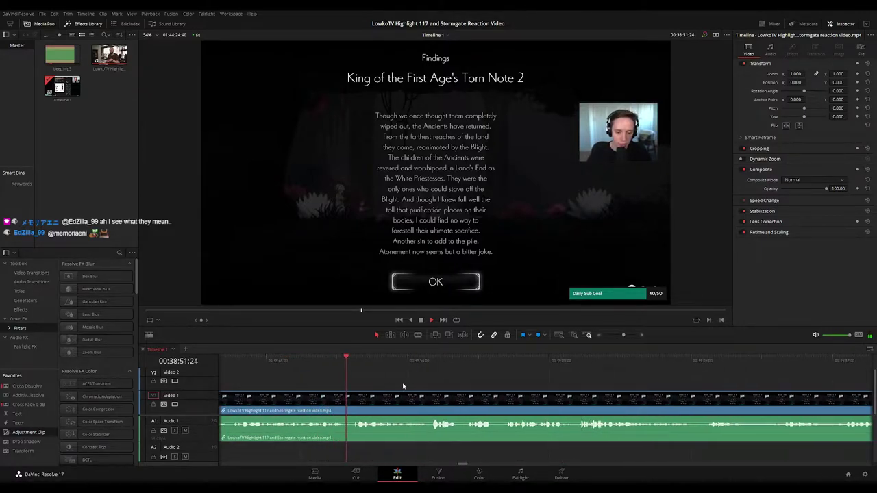
scroll(459, 386, right, 1)
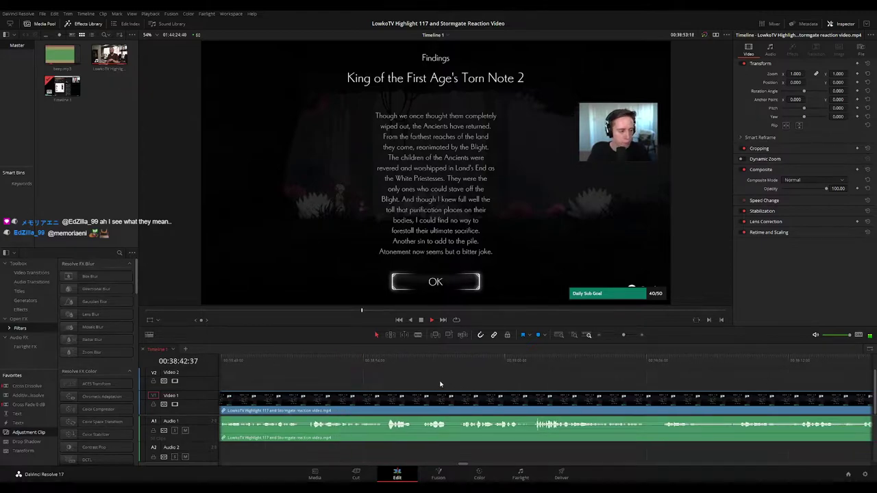
scroll(440, 384, right, 1)
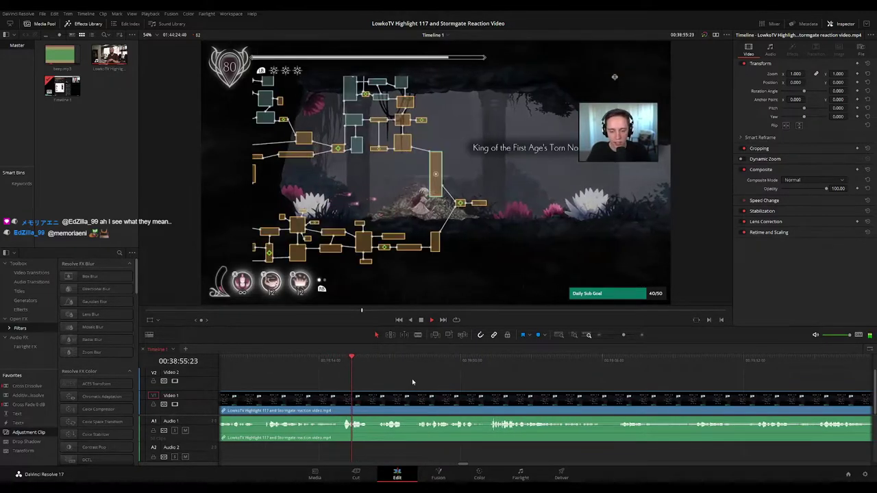
scroll(431, 380, right, 1)
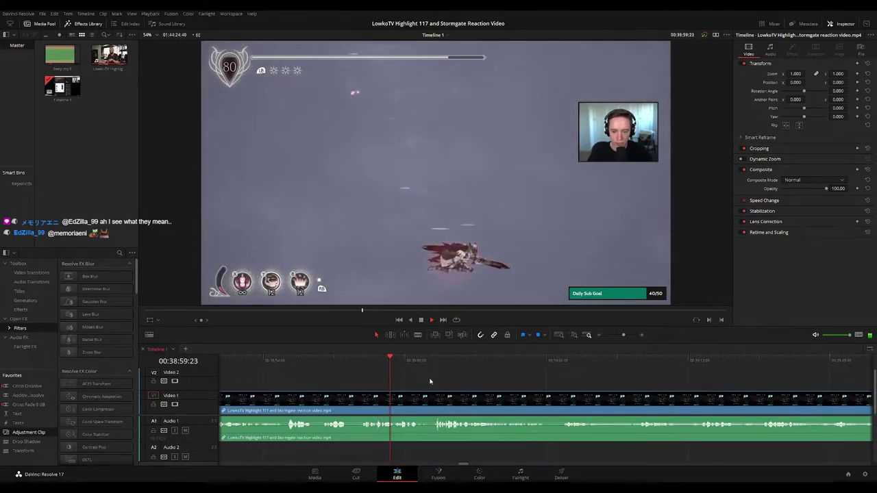
scroll(452, 381, right, 1)
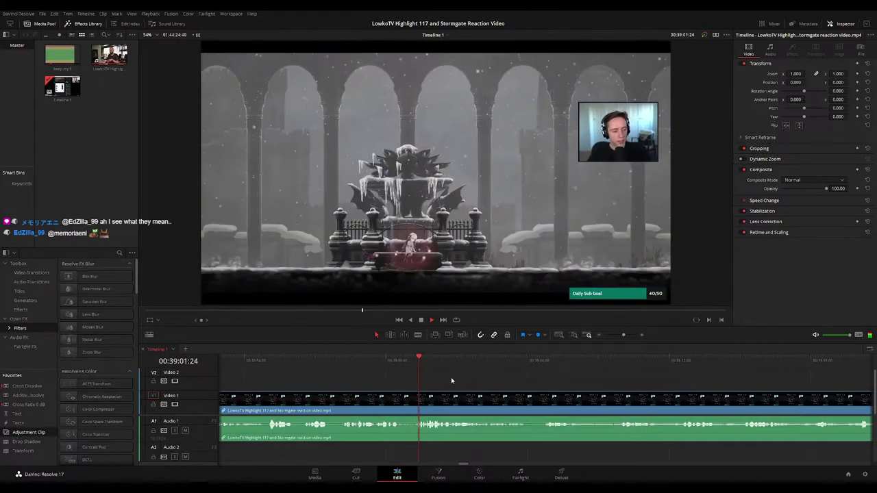
scroll(437, 385, right, 2)
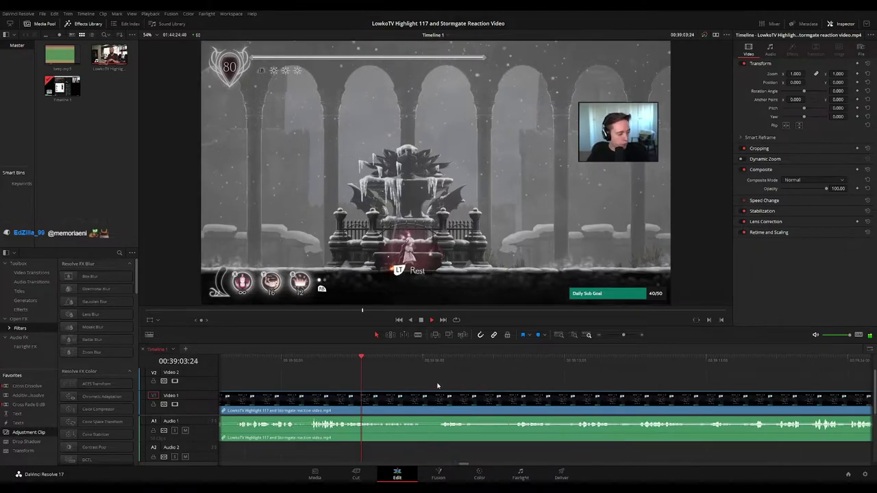
scroll(438, 384, right, 1)
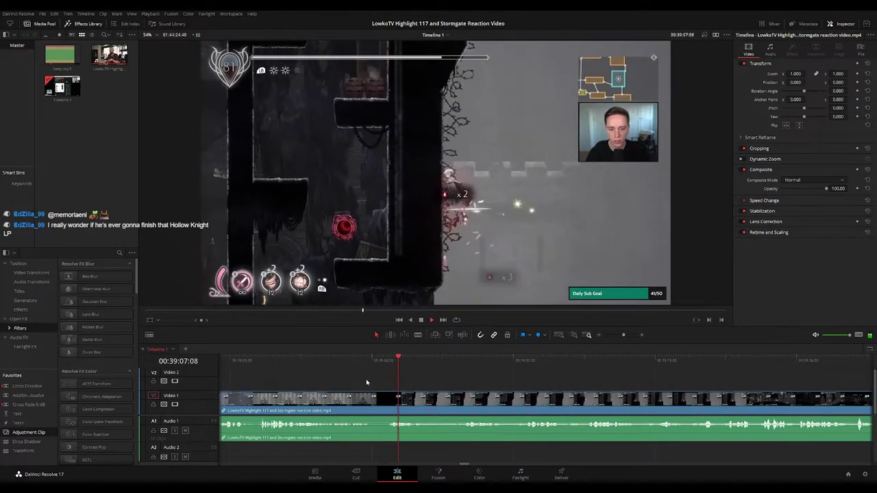
Cut out the section of about 29 frames starting at 00:39:06:04 and close the gap
click(357, 359)
key(space)
key(b)
click(374, 399)
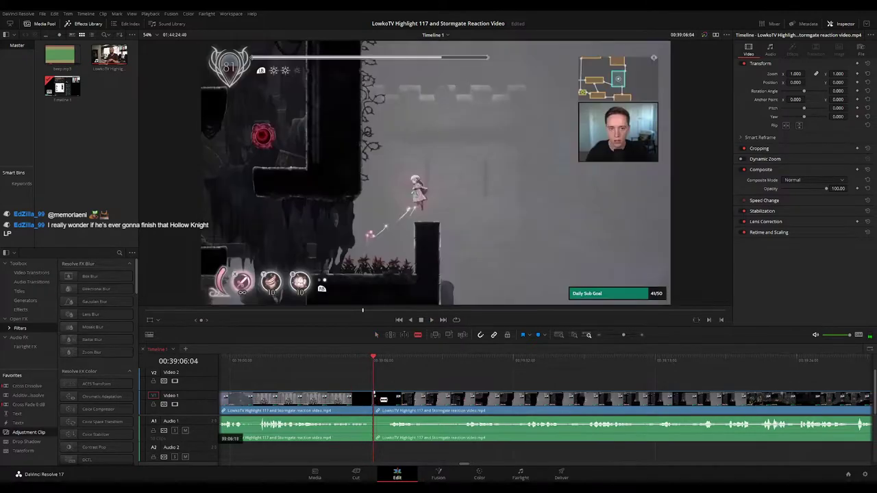
key(a)
click(380, 399)
key(Delete)
key(space)
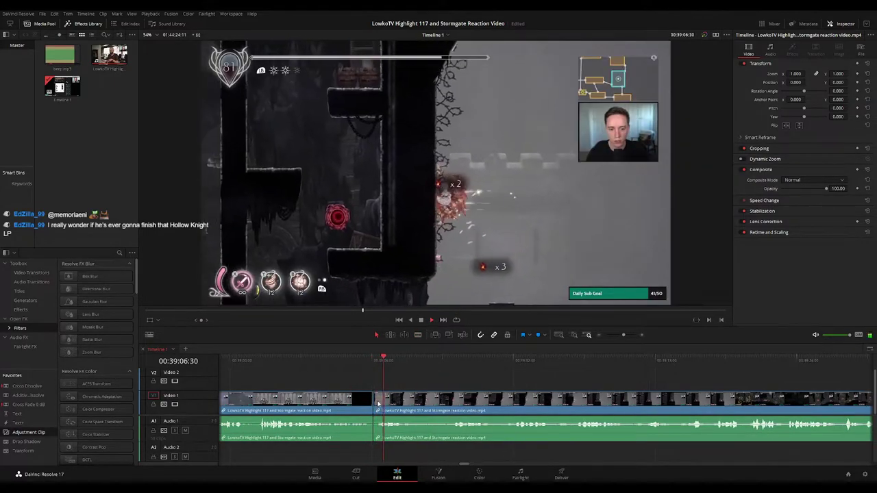
Review the wall climb and the castle interior gameplay from about 00:39:07 to 00:39:32 for further edit points
click(353, 402)
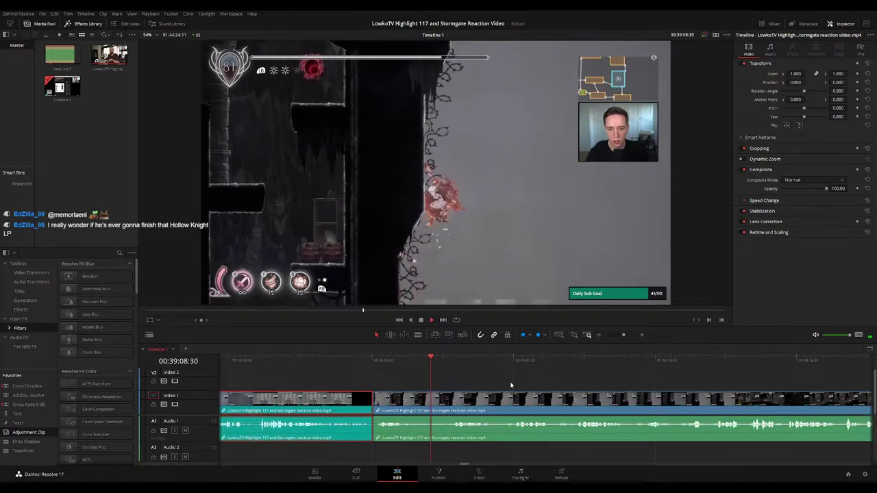
click(521, 384)
drag(615, 381, 463, 380)
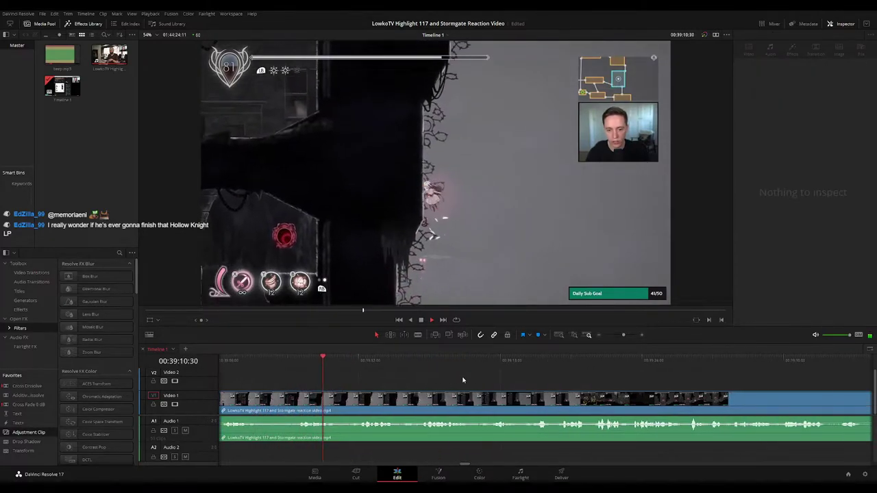
scroll(470, 382, right, 3)
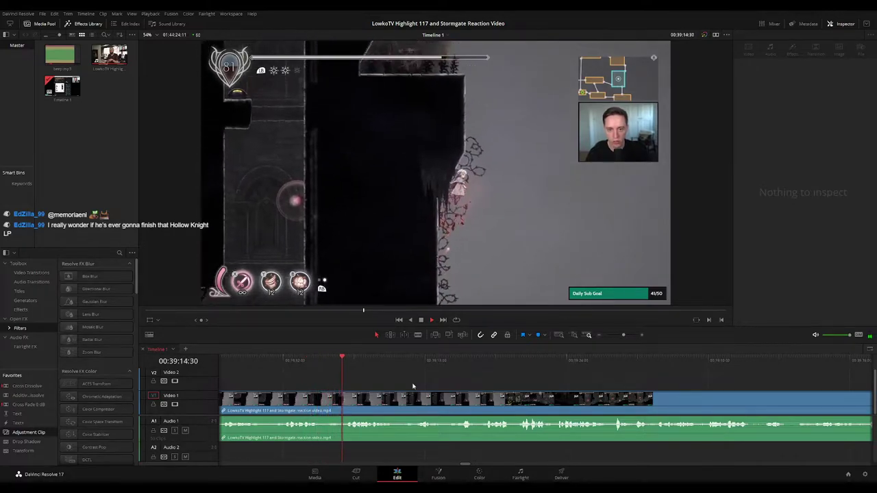
scroll(480, 387, left, 3)
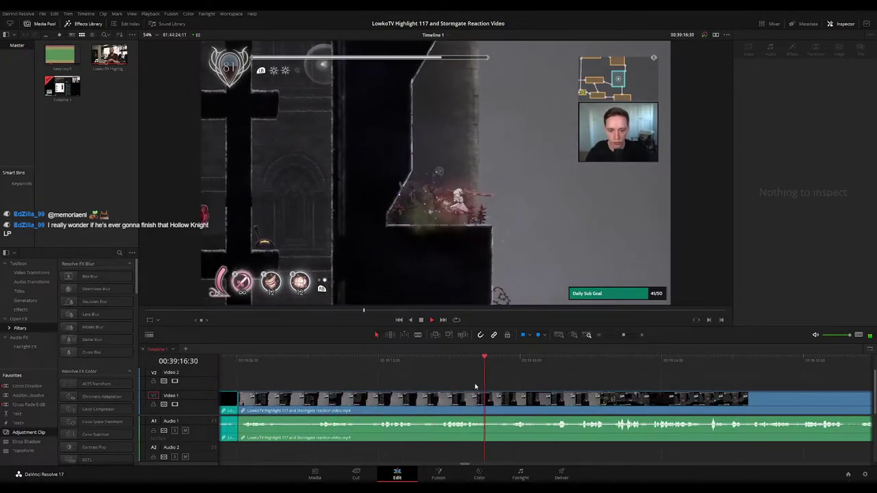
scroll(477, 377, right, 3)
scroll(488, 384, right, 2)
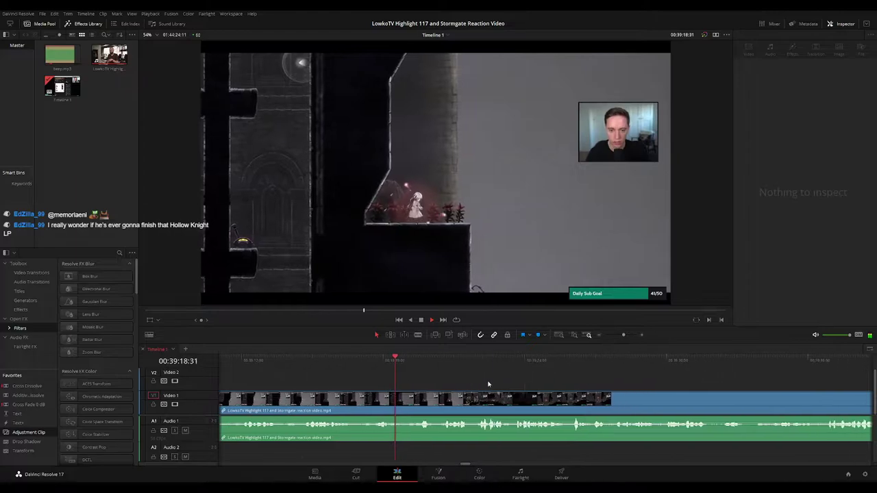
scroll(479, 387, right, 2)
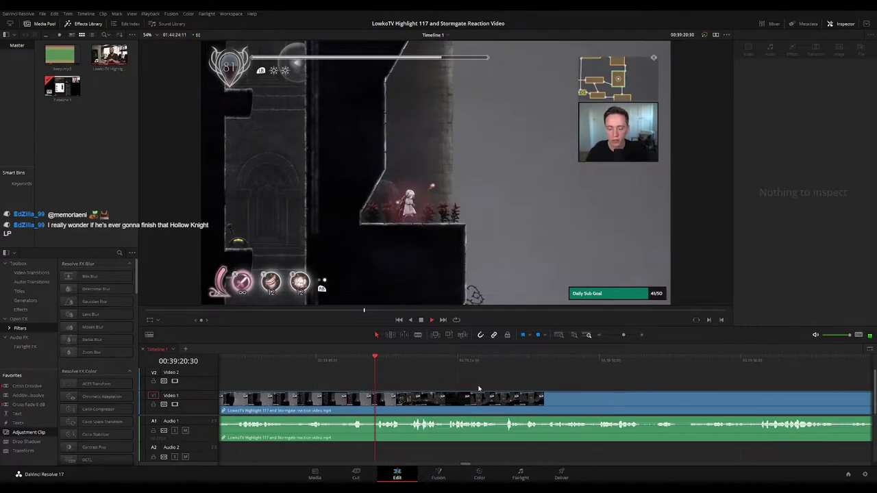
scroll(490, 387, right, 2)
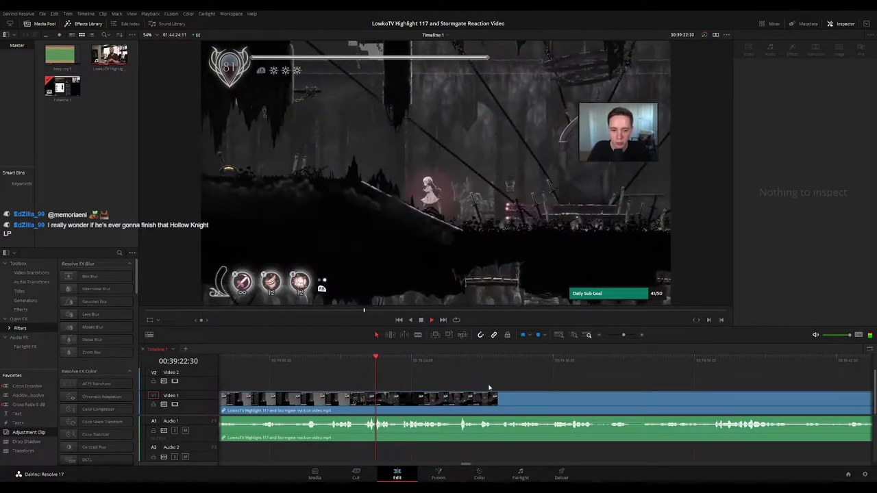
scroll(464, 385, right, 2)
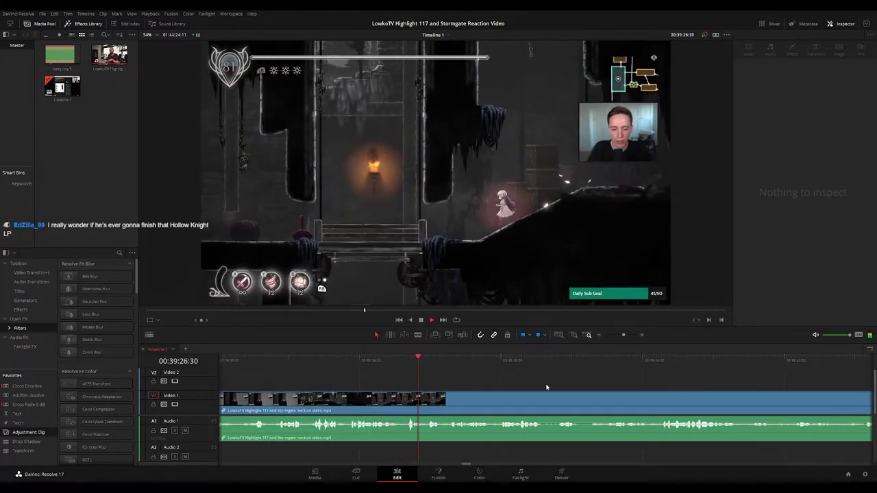
scroll(473, 384, right, 2)
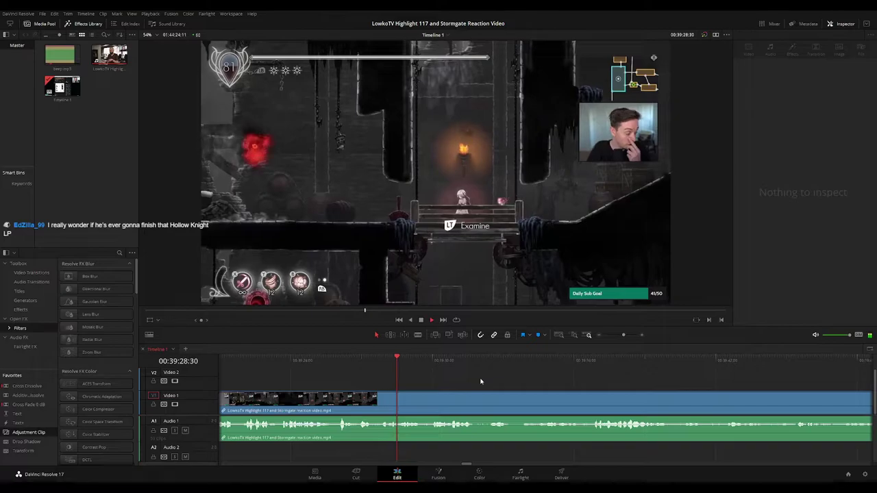
scroll(472, 381, right, 2)
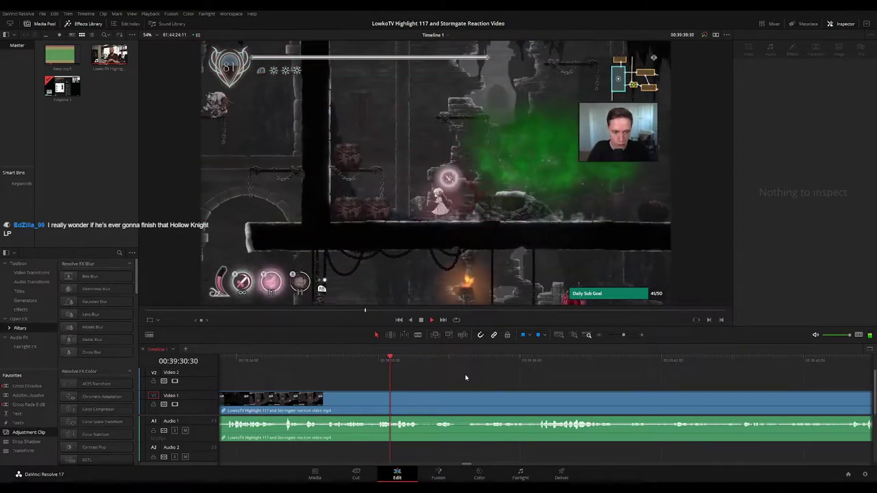
scroll(445, 384, right, 2)
scroll(431, 383, right, 1)
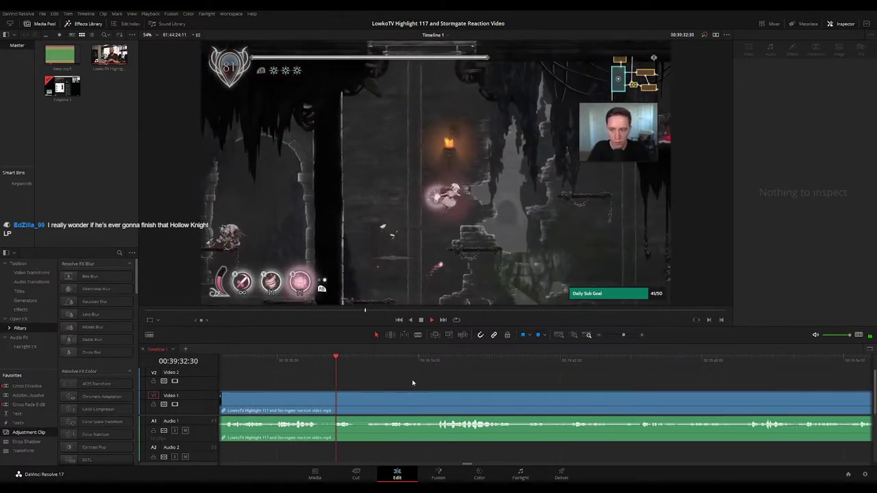
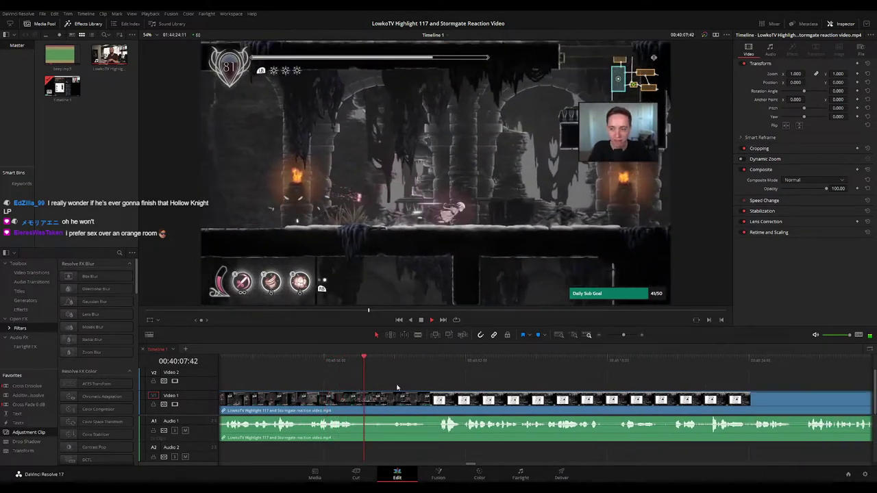
Add an adjustment clip on Video 2 at 00:40:01:32 with zoom 1.690 and position X -811, Y 57
key(space)
scroll(349, 387, left, 2)
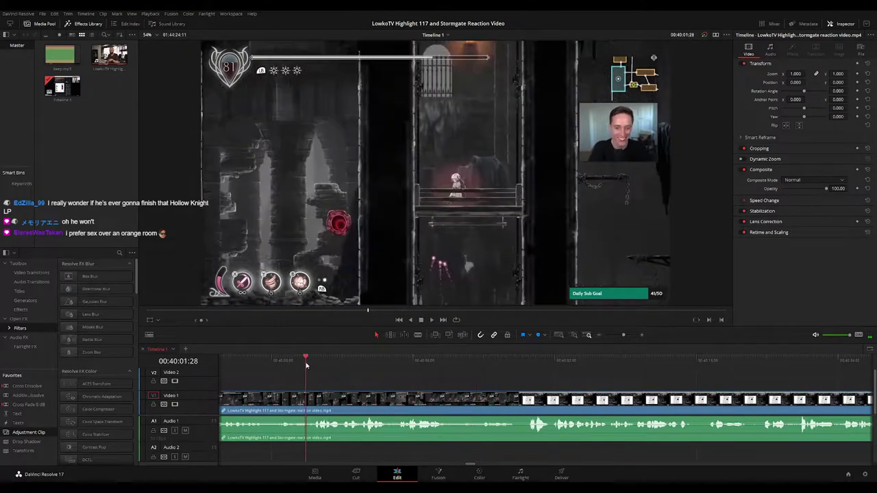
drag(21, 433, 310, 387)
click(311, 388)
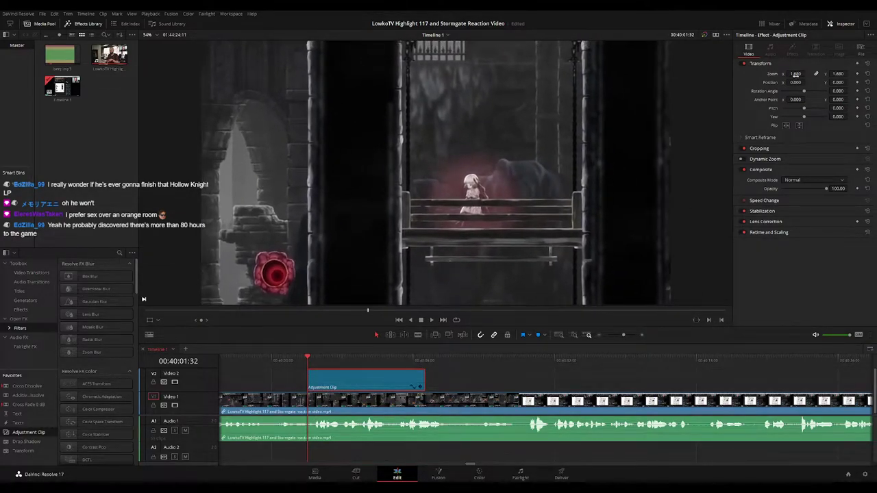
drag(796, 82, 707, 82)
drag(837, 82, 850, 82)
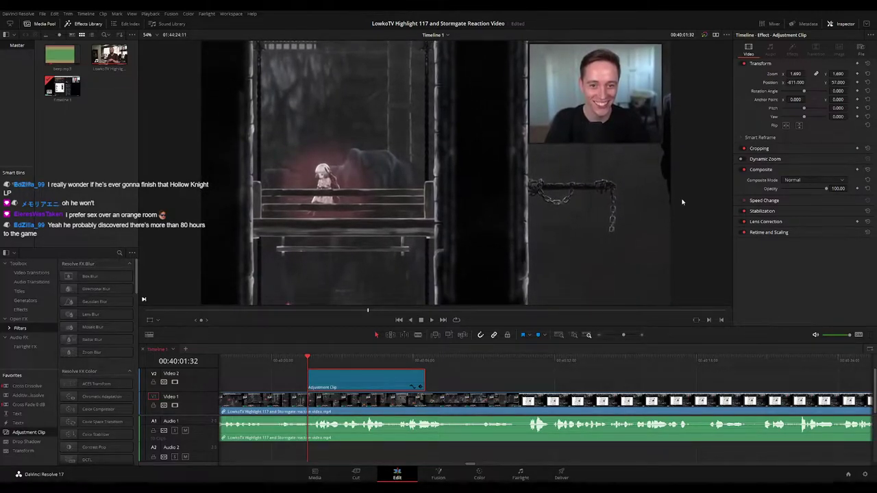
Play through the zoomed moment and extend the end of the adjustment clip to about 00:40:08
key(space)
click(473, 385)
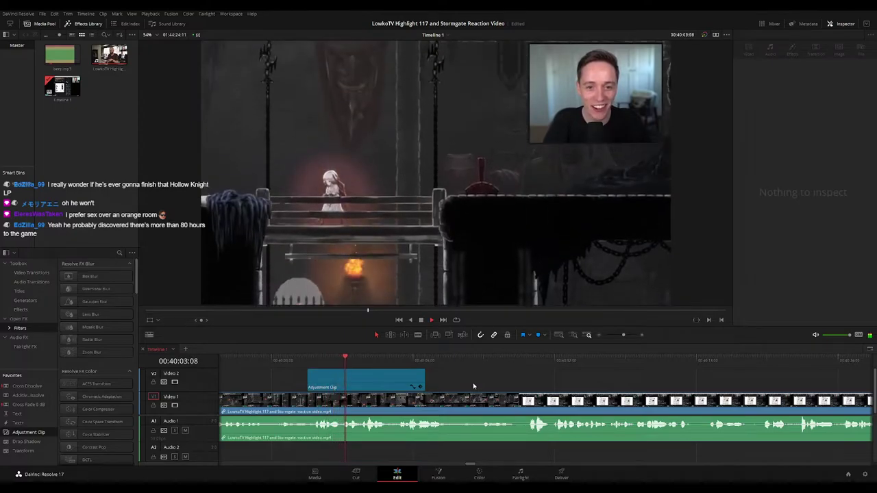
drag(366, 380, 398, 380)
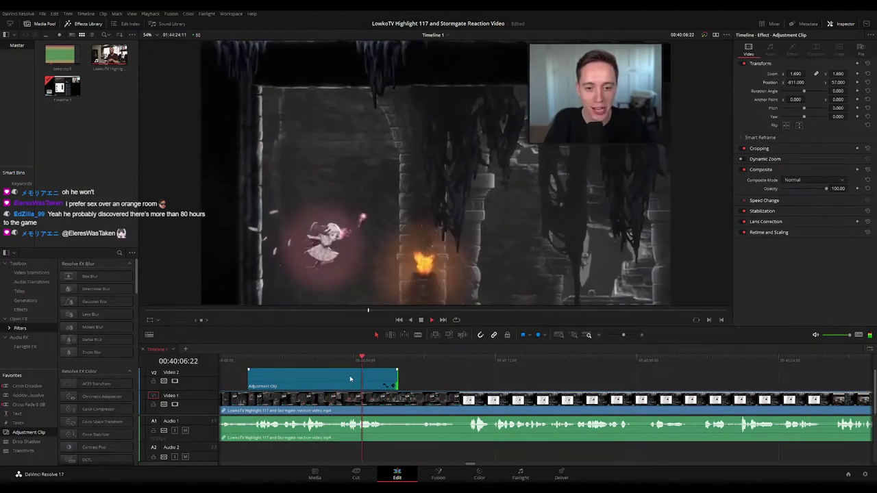
Place a Text title on a track above the adjustment clip, running from 00:40:05:19 to about the adjustment clip's end
drag(346, 358, 337, 358)
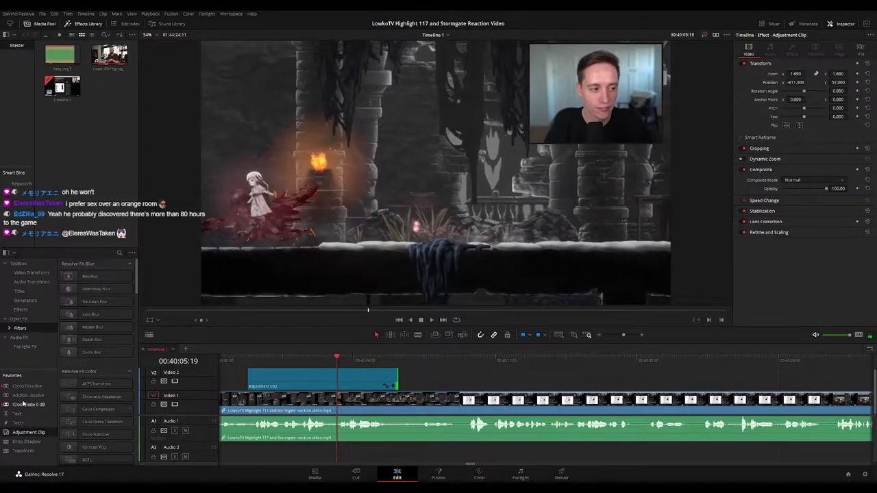
drag(19, 414, 398, 387)
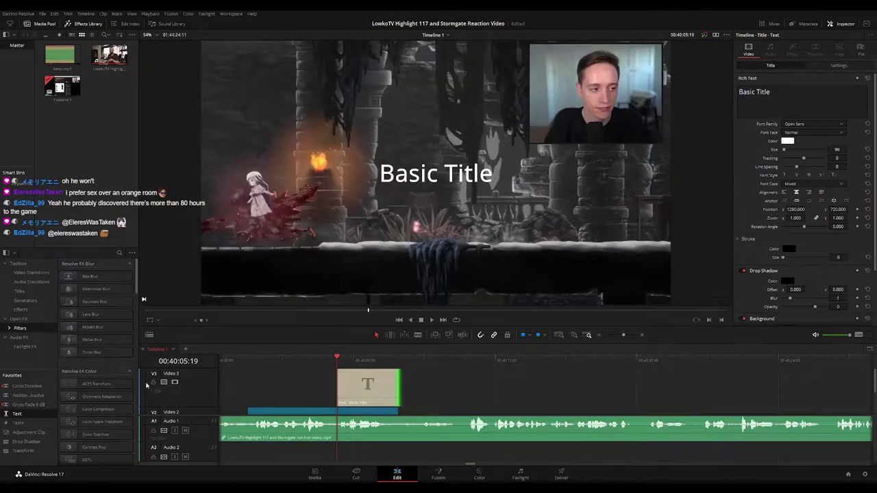
Enlarge the video track area and set the Basic Title clip's font to Roboto
drag(171, 409, 187, 386)
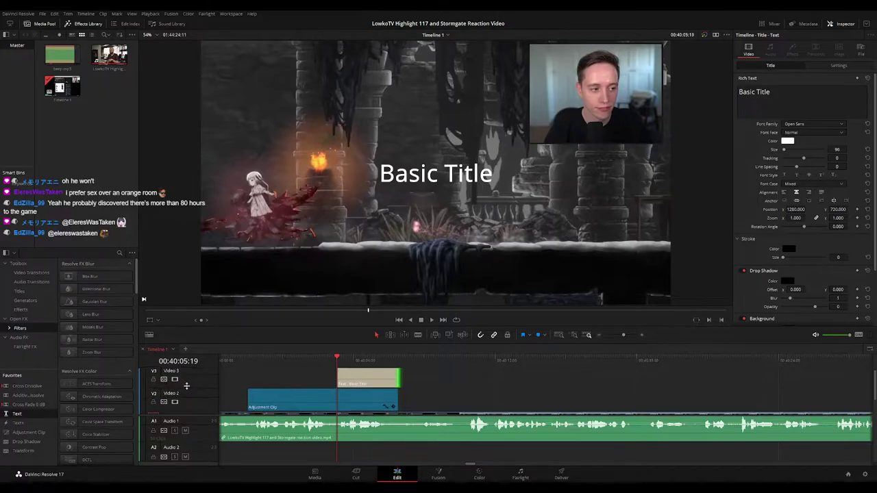
click(362, 383)
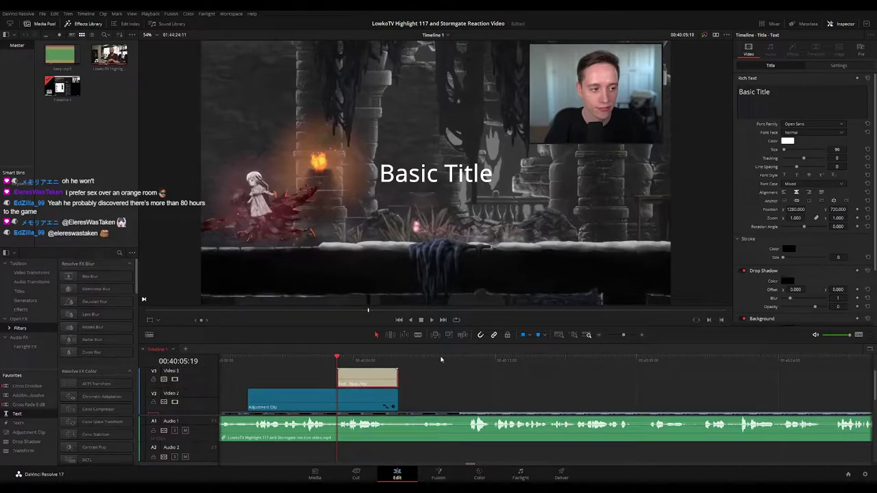
click(819, 125)
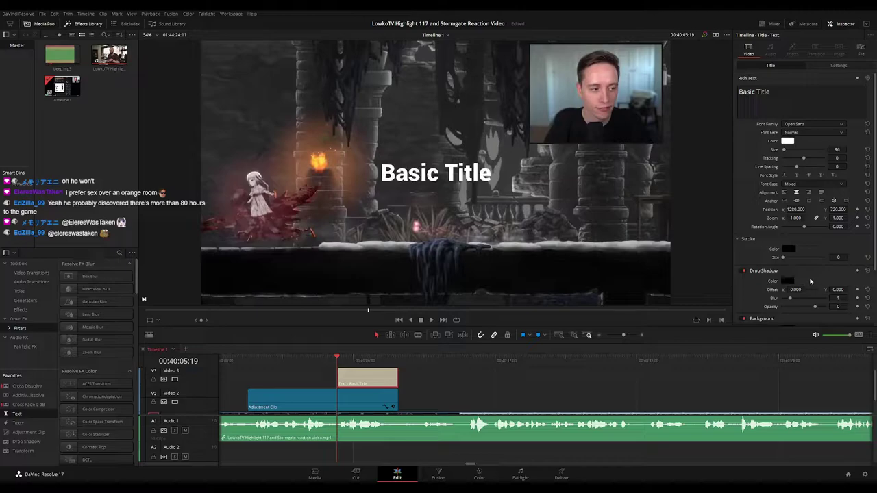
click(810, 281)
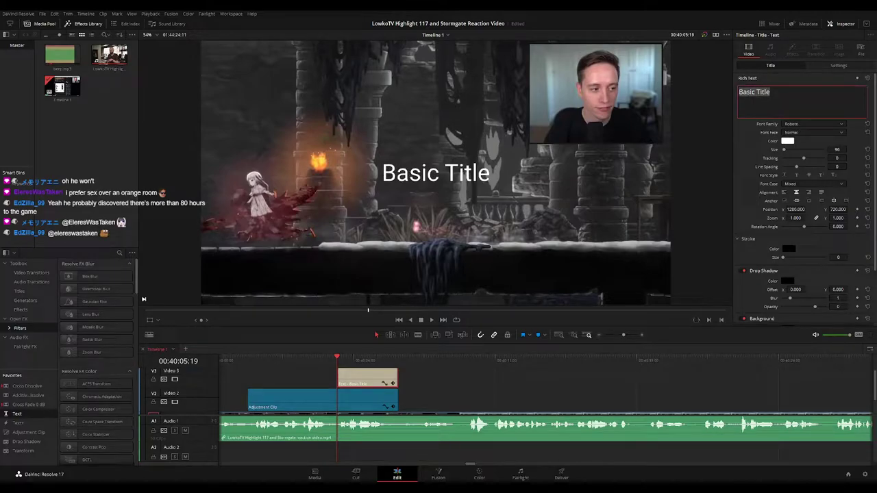
Replace the placeholder title text with "#gibberish in dutch*"
text(#gibb)
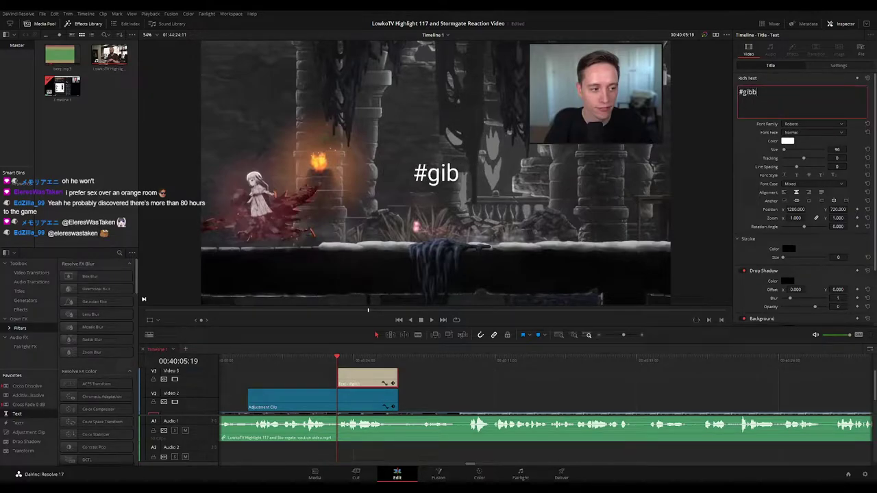
text(erish in dtuch)
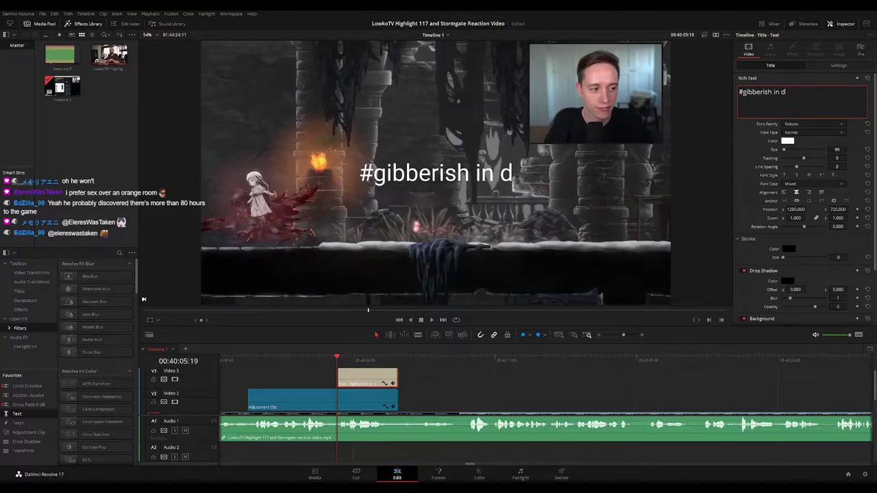
key(BackSpace)
key(BackSpace)
key(BackSpace)
key(BackSpace)
text(u)
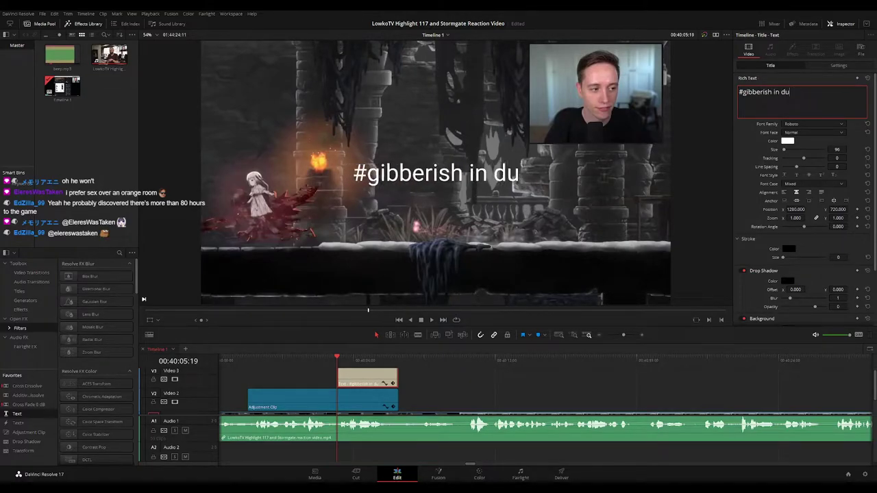
text(tch*)
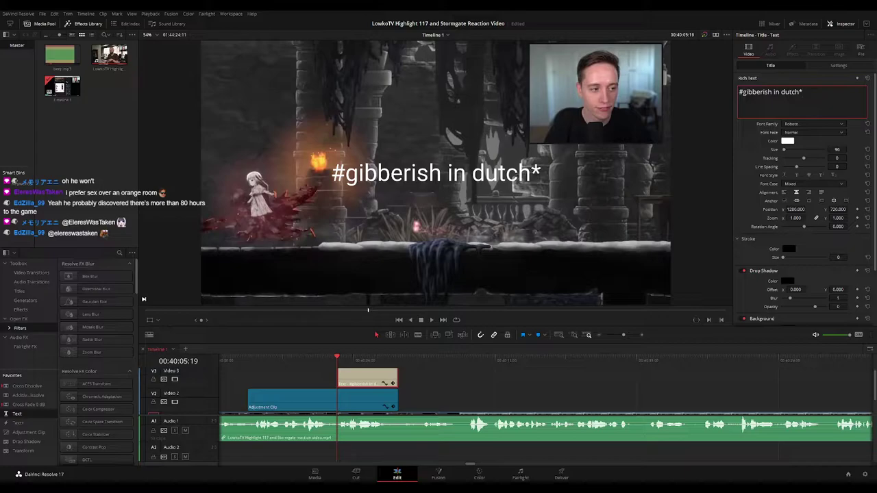
Place the title below the webcam at X 2093, Y 791 with zoom 0.740, and correct its text to "*gibberish in dutch*"
drag(801, 210, 848, 210)
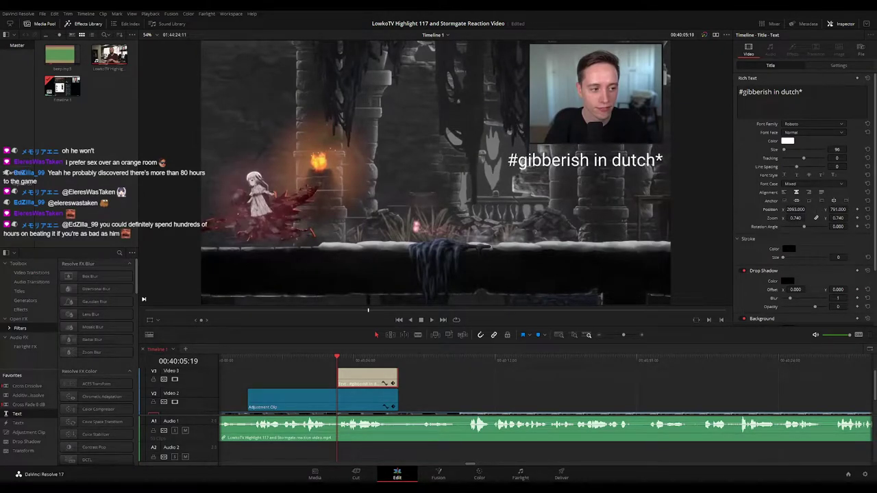
click(742, 91)
key(BackSpace)
text(*)
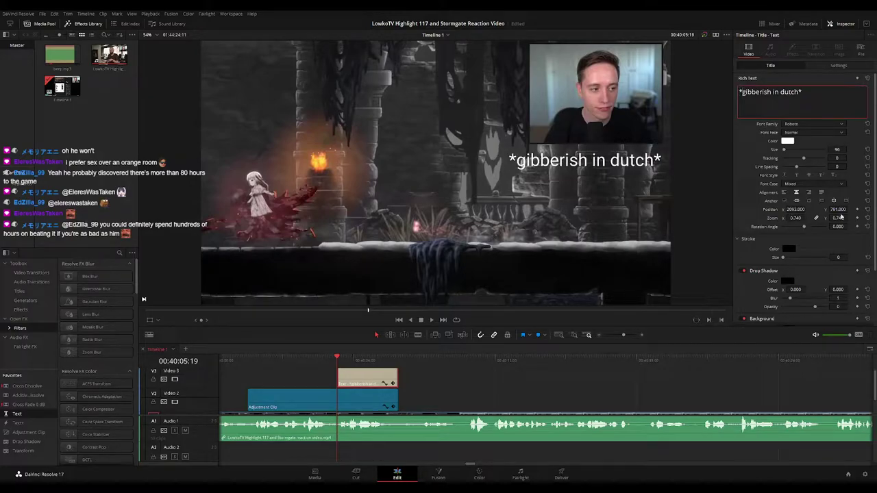
Add a position keyframe to the title at 00:40:05:19 and set X to 2998, outside the frame
click(856, 210)
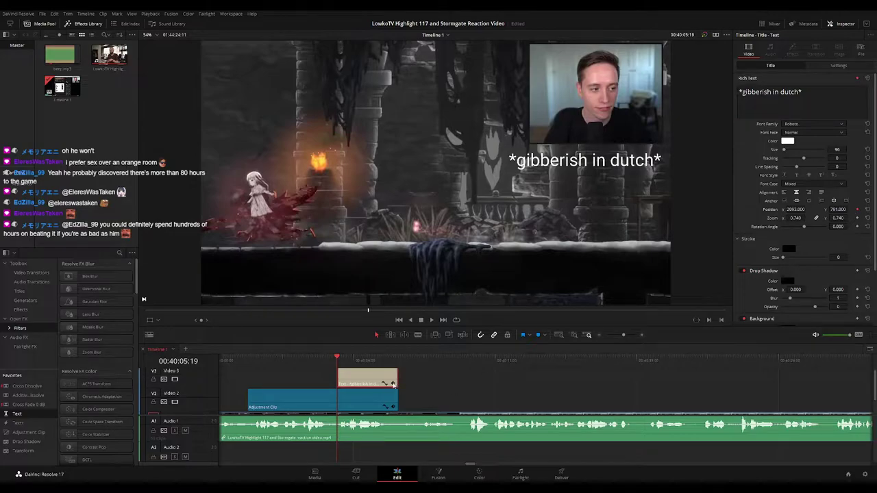
click(393, 384)
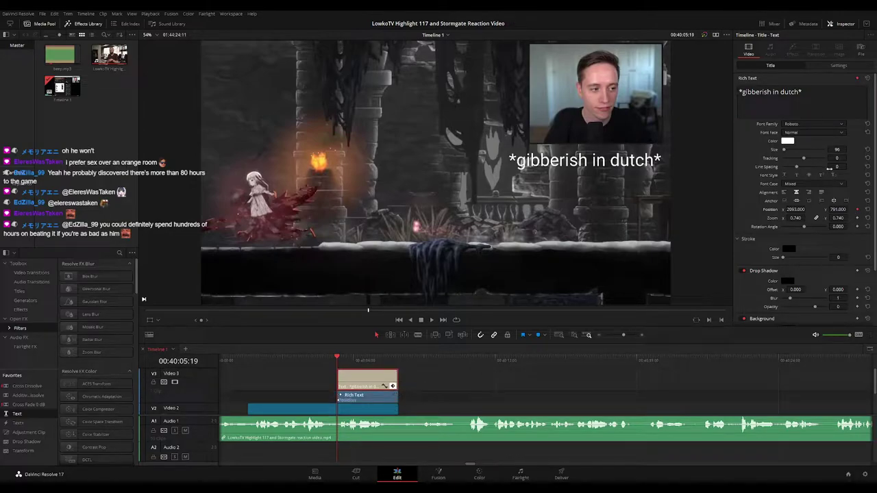
drag(796, 209, 809, 209)
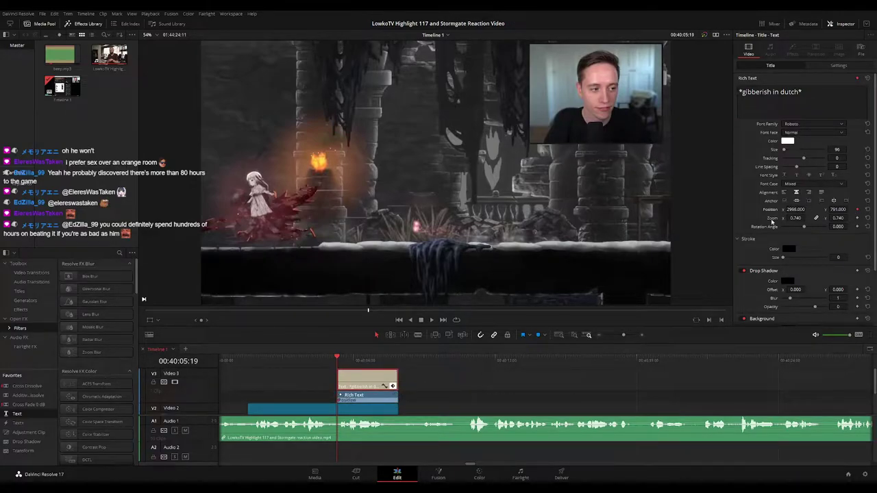
Animate the title back beneath the webcam with position keyframes from 00:40:06:17 to 00:40:06:19, ending at about X 2104
key(space)
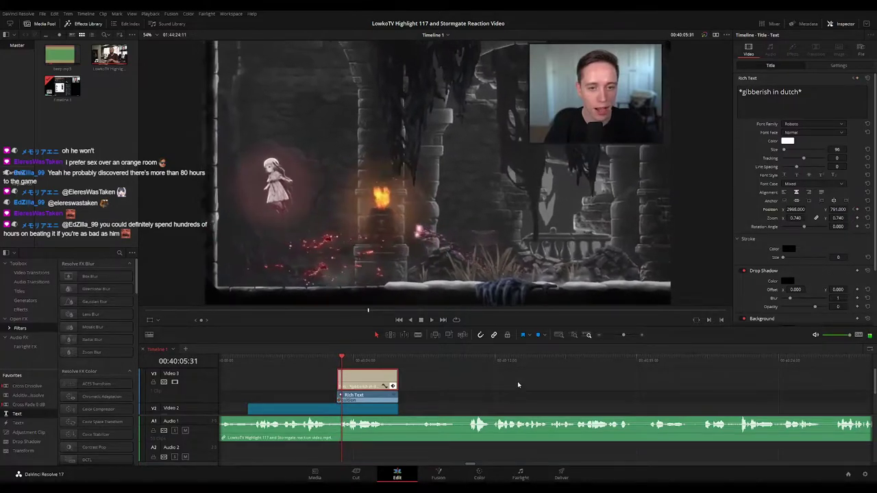
drag(820, 209, 781, 208)
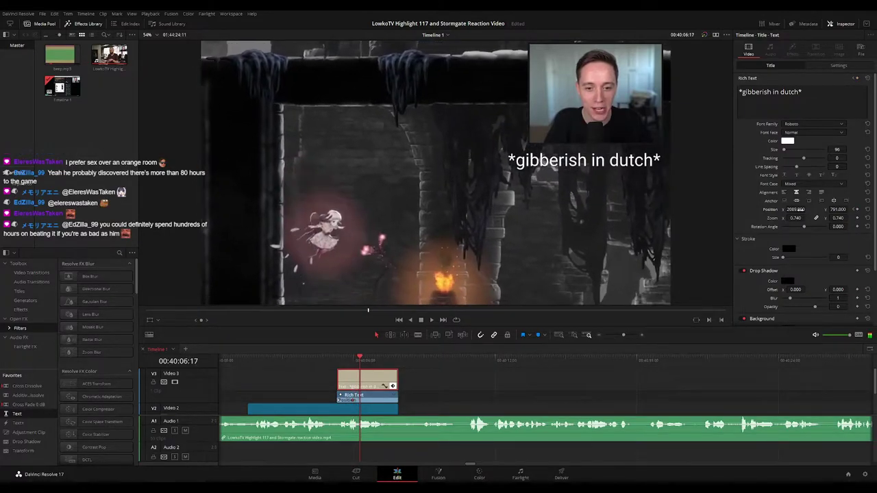
drag(805, 210, 807, 209)
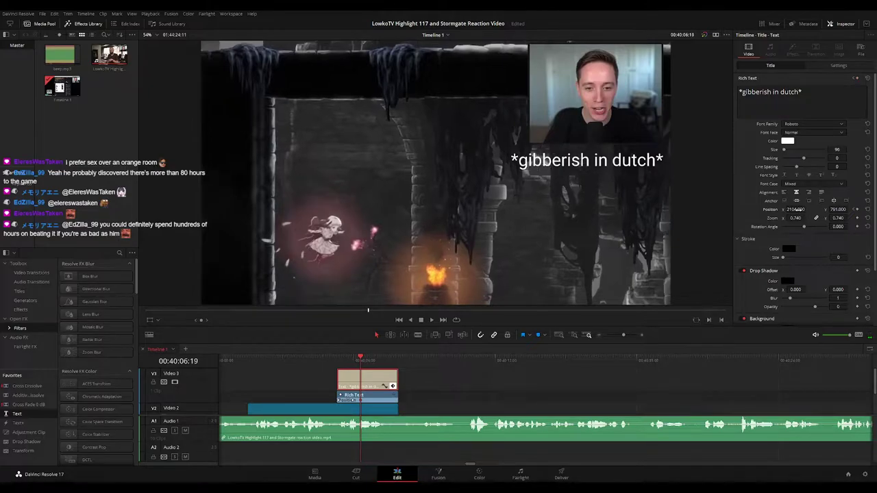
drag(806, 209, 807, 209)
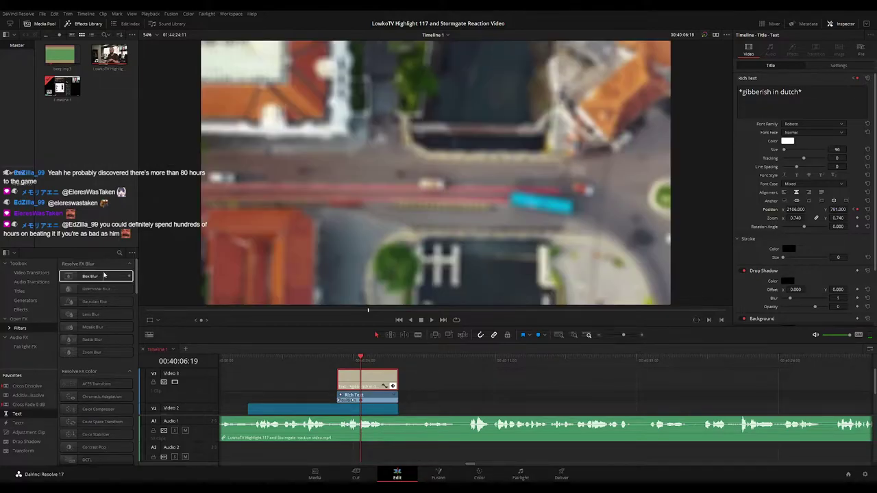
Search the effects library for a shake filter, clear the search, and delete the Text title from Video 3
click(119, 253)
text(shak)
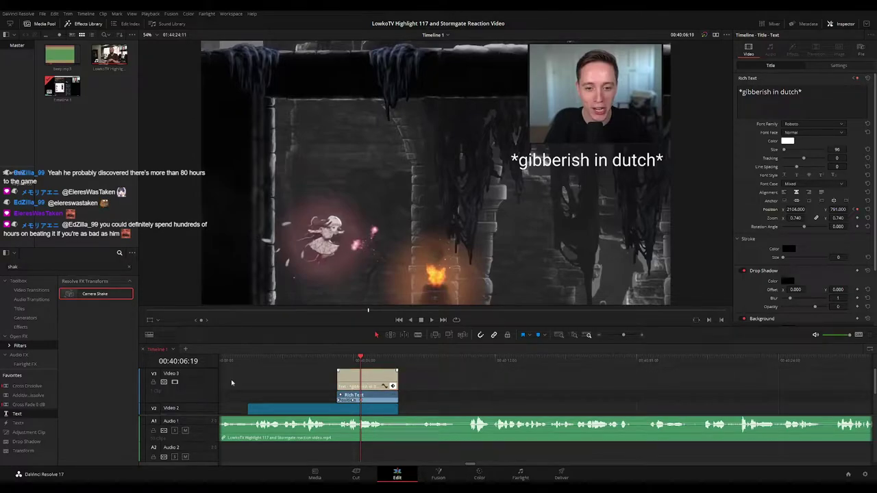
click(129, 267)
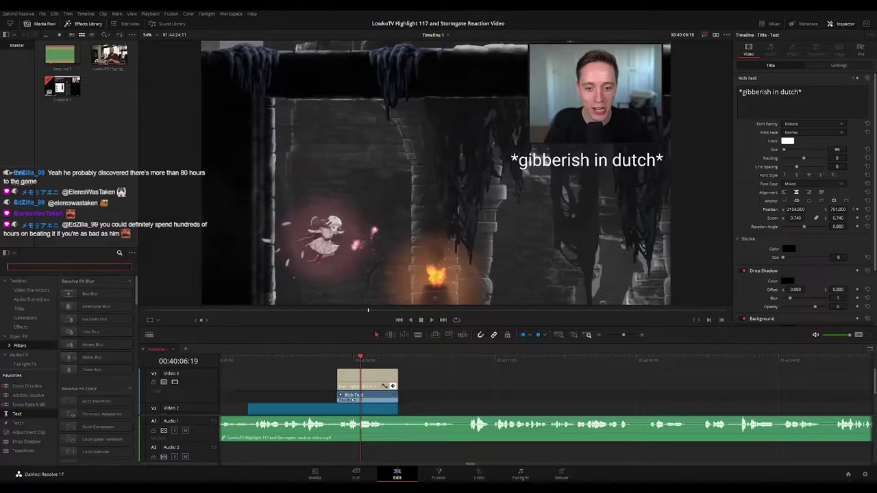
click(368, 379)
key(Delete)
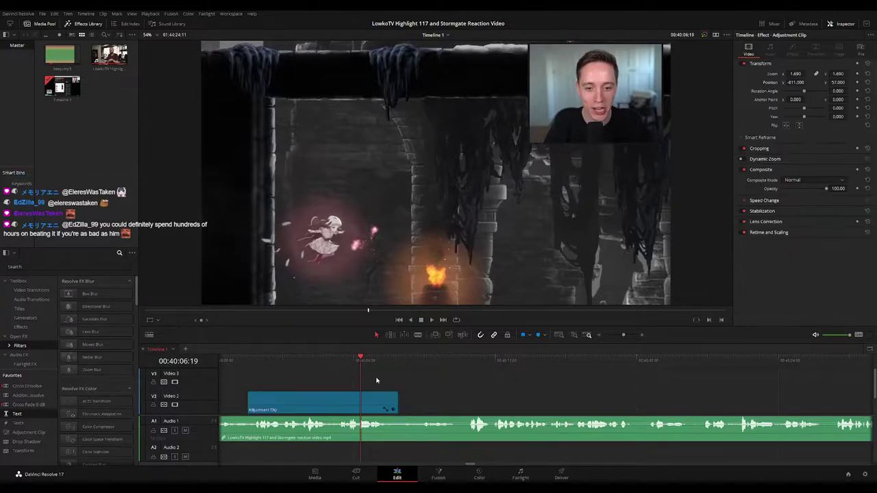
Place a Text+ title on Video 3 from 00:40:06:19 to the adjustment clip's end and apply the Camera Shake effect to it
drag(18, 423, 360, 382)
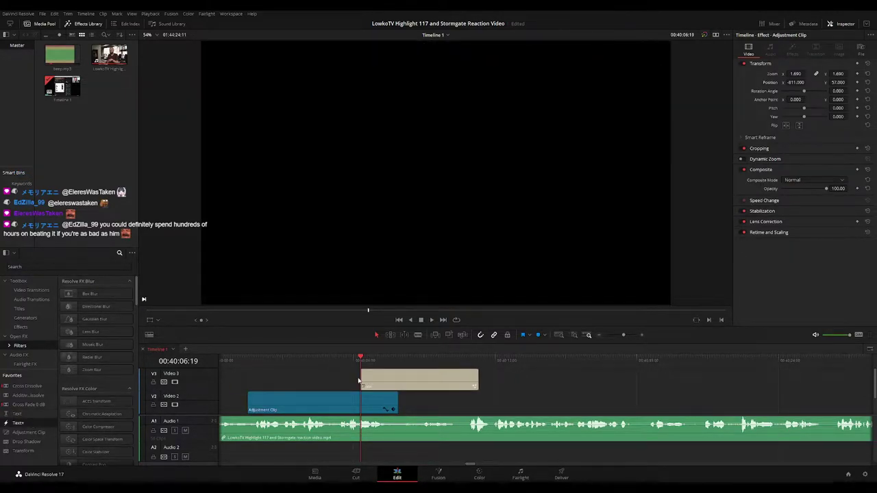
drag(478, 381, 398, 381)
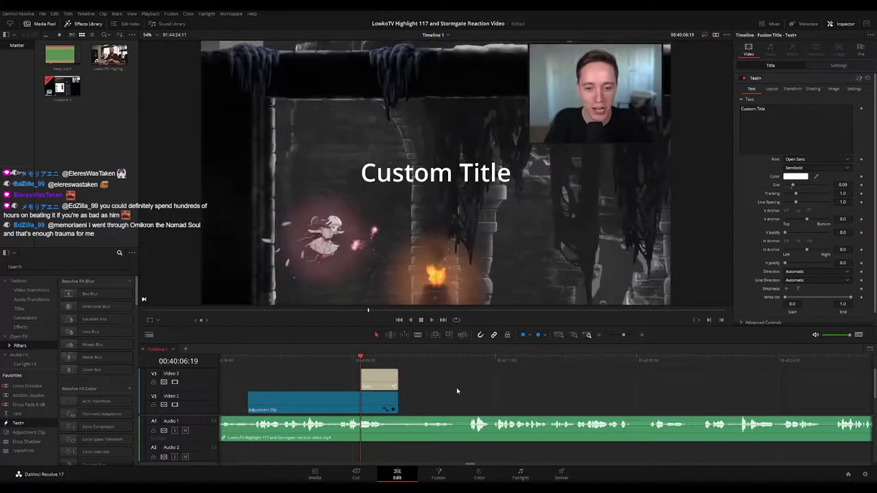
click(61, 266)
text(shak)
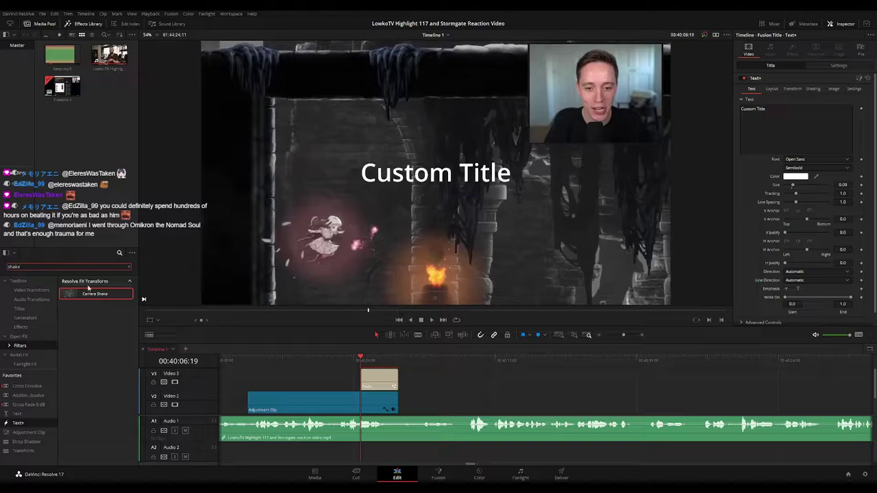
text(e)
drag(88, 288, 379, 381)
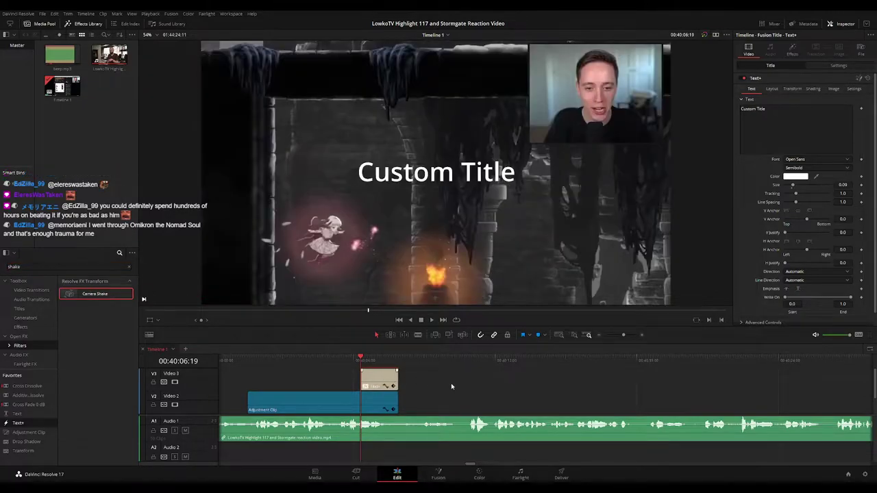
click(30, 434)
double_click(97, 267)
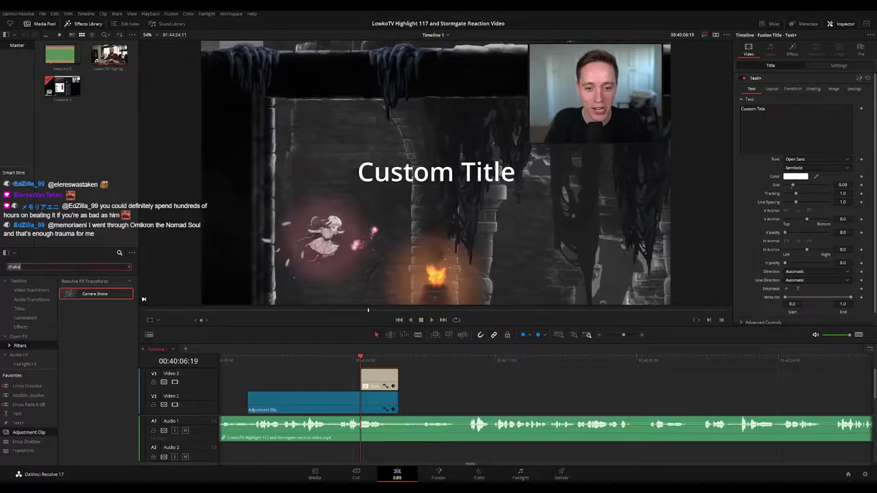
key(BackSpace)
Set the Text+ title's font to Roboto Regular and its size to 0.0748
click(384, 377)
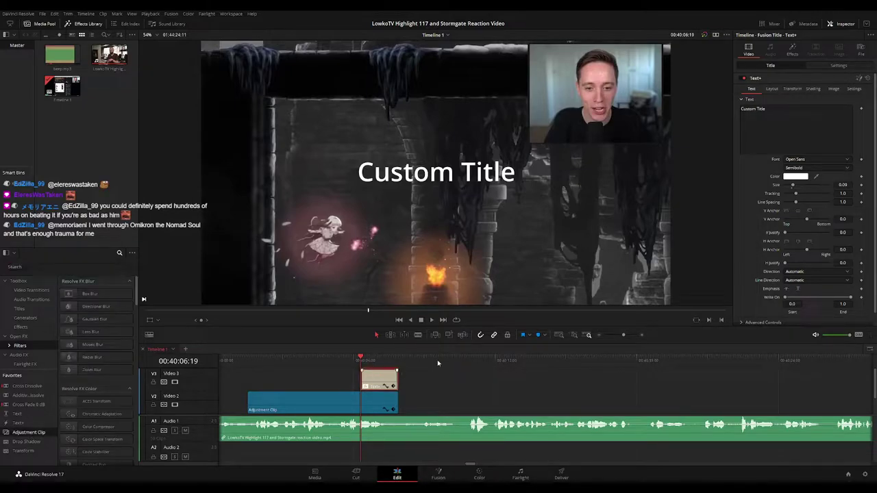
click(815, 162)
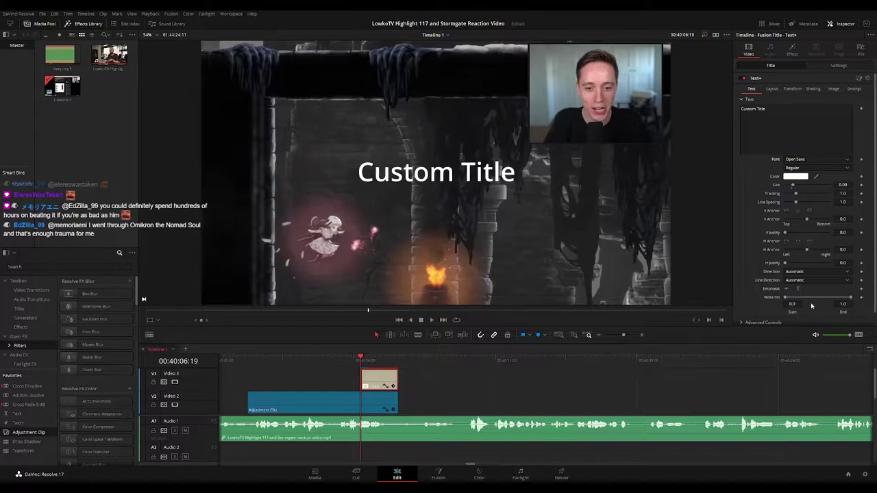
click(700, 289)
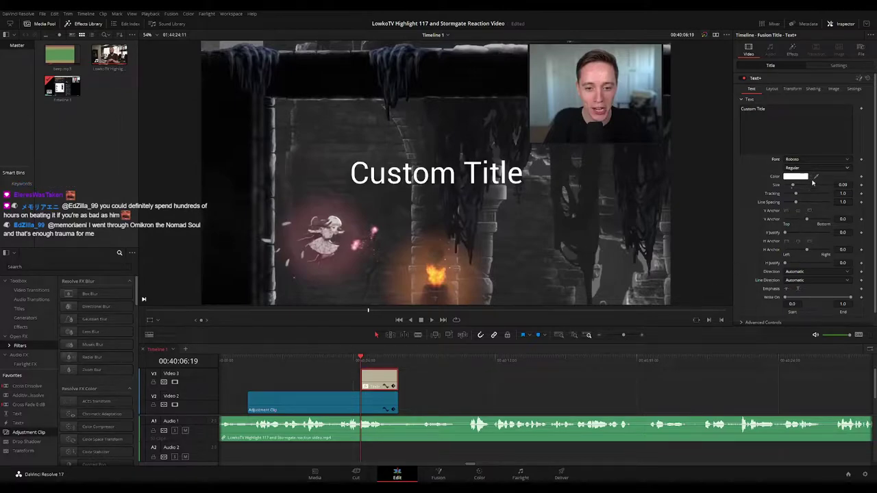
drag(794, 186, 792, 187)
Replace the Text+ title's text with "*gibberish in dutch*" and reduce its size to 0.0591
double_click(761, 109)
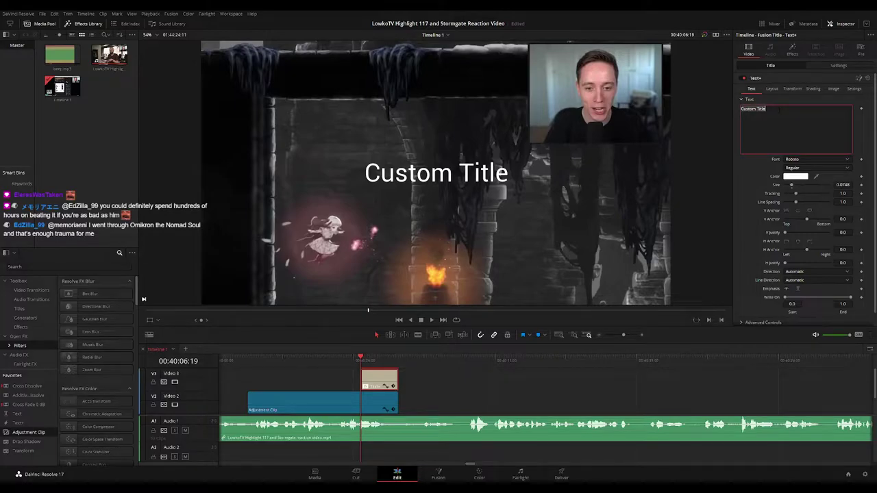
key(ctrl+a)
key(BackSpace)
text(*givb)
key(BackSpace)
key(BackSpace)
text(bb)
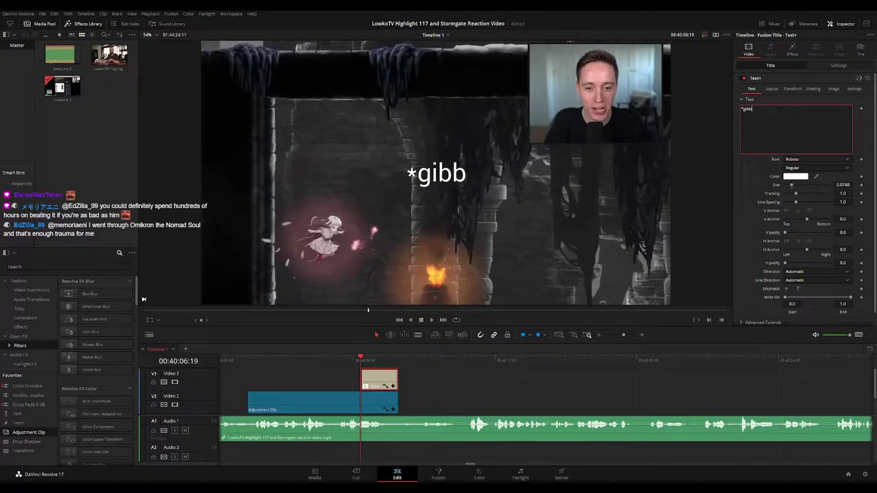
text(erish in dutch)
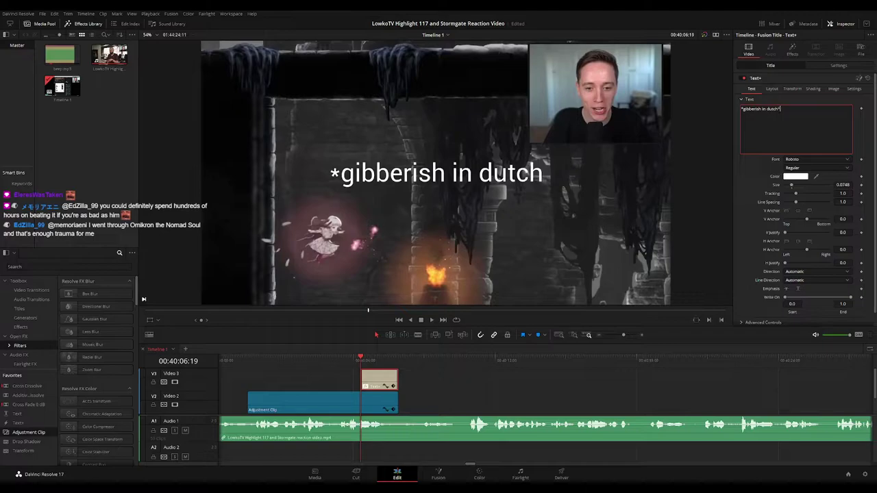
text(*)
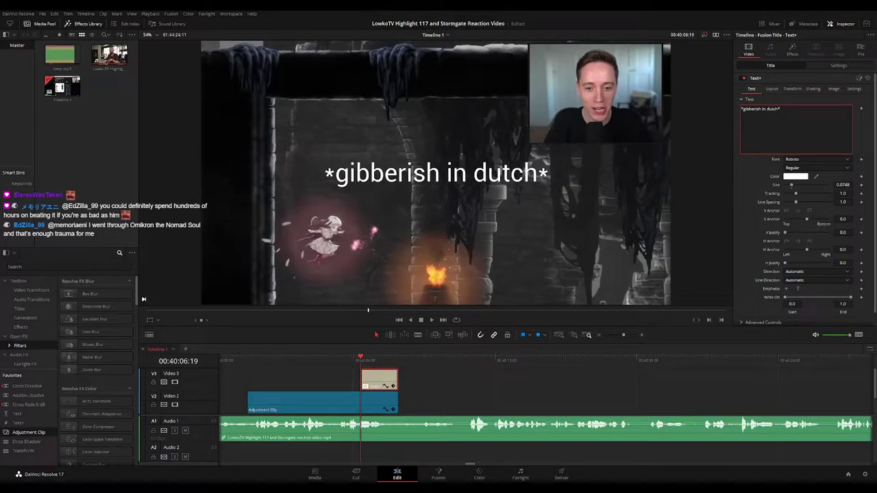
drag(793, 187, 792, 186)
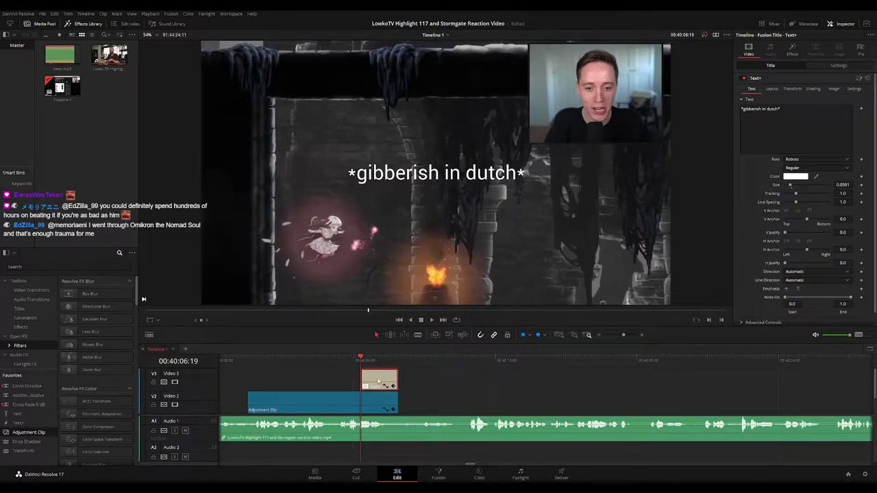
Review the title's property pages and keyframe its X position at 1708, off-screen, at 00:40:06:19
click(791, 88)
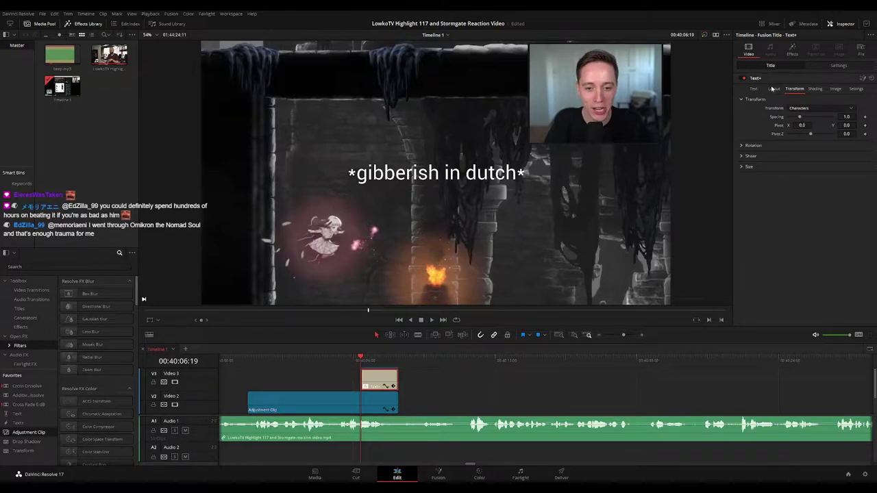
click(815, 89)
click(835, 90)
click(856, 89)
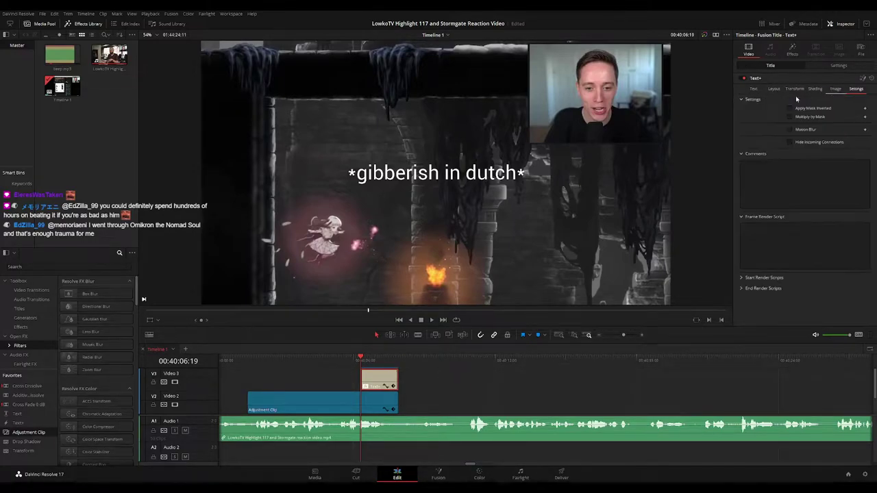
click(757, 91)
click(838, 66)
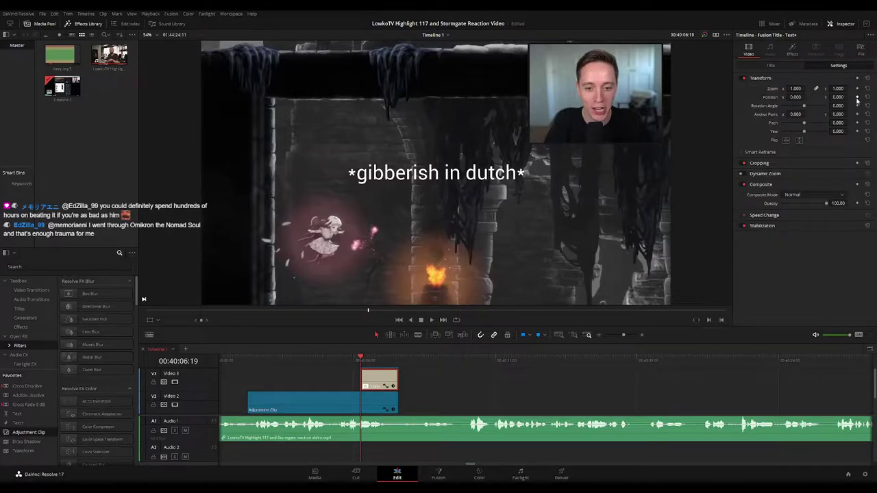
drag(806, 97, 807, 96)
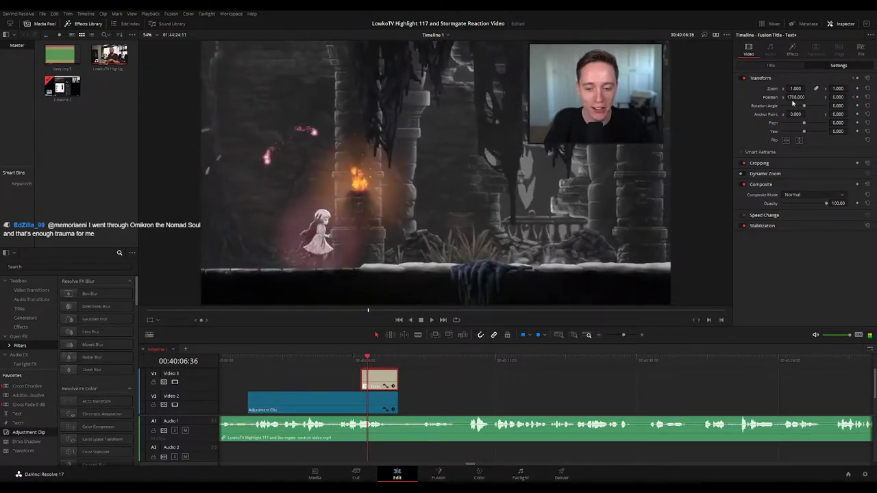
Keyframe the title's position at X 718, Y 51 below the webcam, and at X 1864 off-screen near the clip's end
drag(806, 96, 849, 97)
key(space)
key(space)
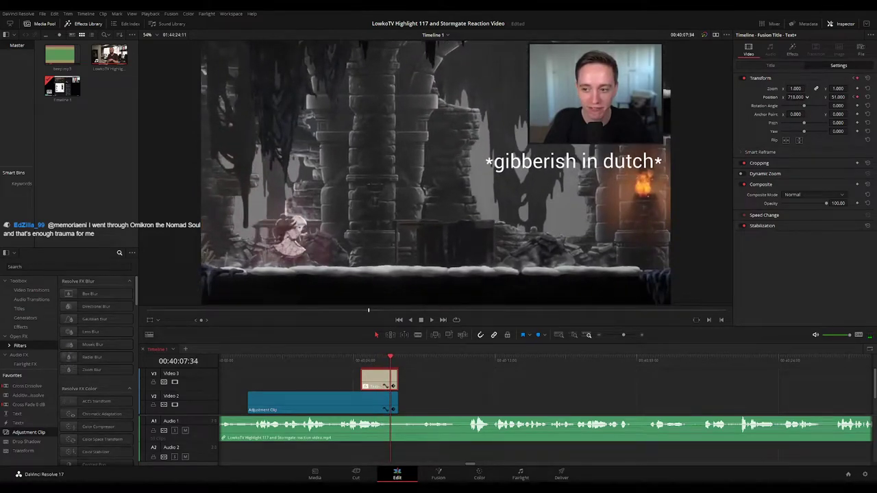
key(space)
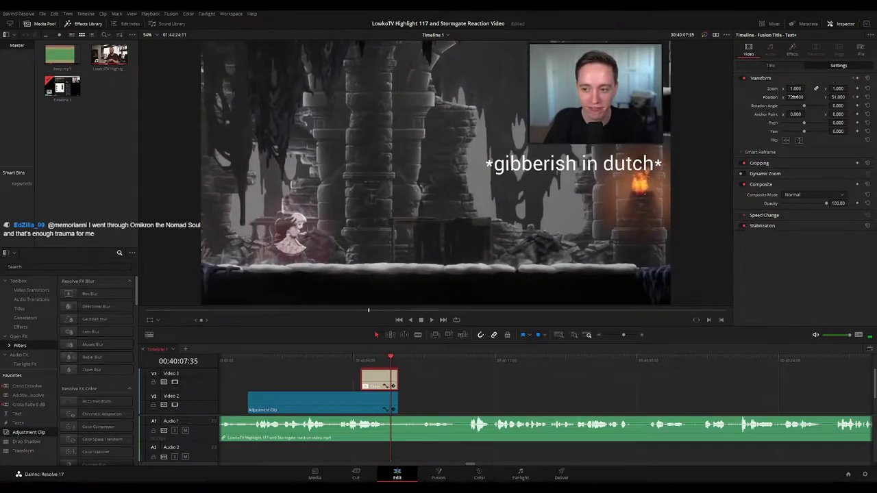
drag(795, 97, 842, 97)
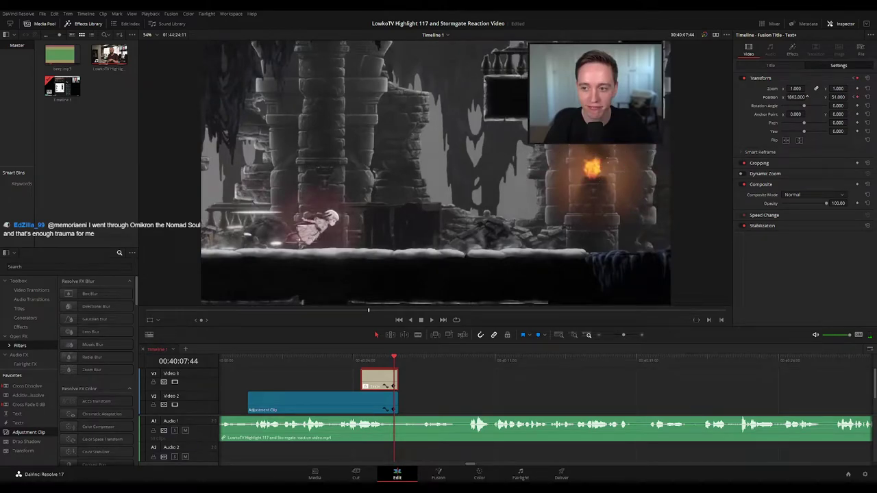
Move the title to start at 00:40:06:16 and extend its end to the adjustment clip's end
click(363, 365)
scroll(397, 398, up, 6)
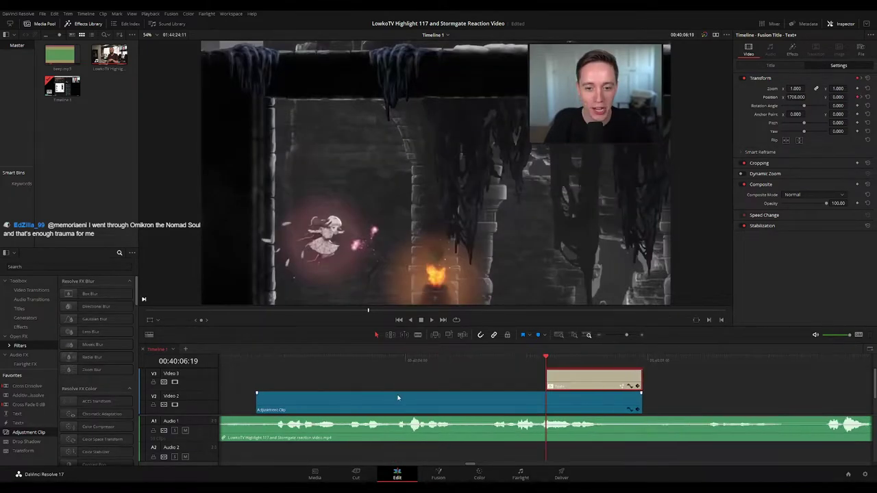
click(538, 363)
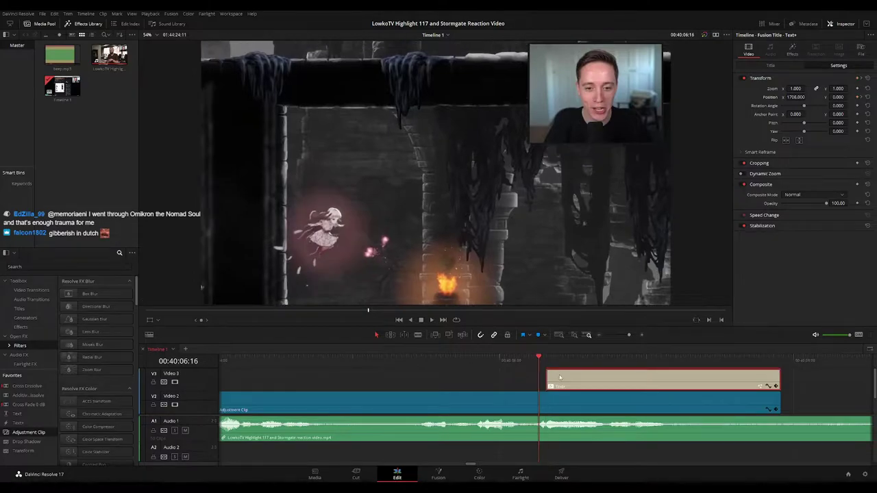
drag(563, 378, 555, 378)
drag(771, 382, 780, 382)
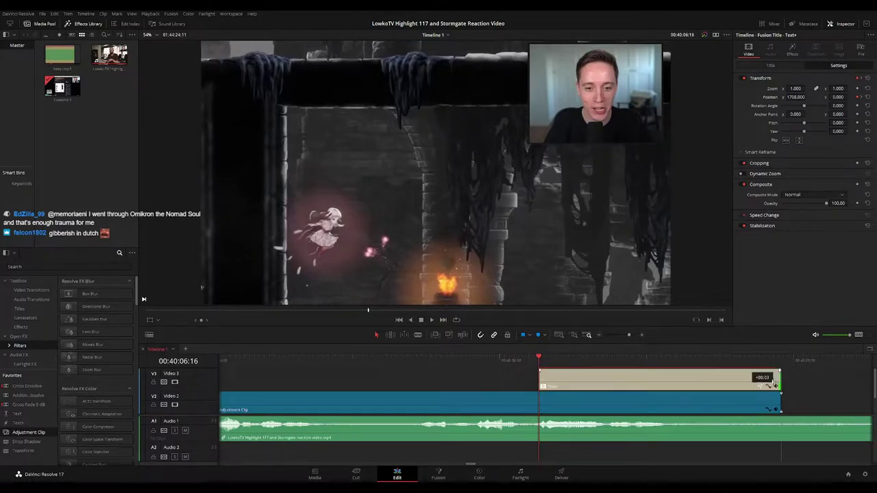
Move the title on Video 3 to start at 00:40:05:24 and stretch its end to the adjustment clip's end
key(space)
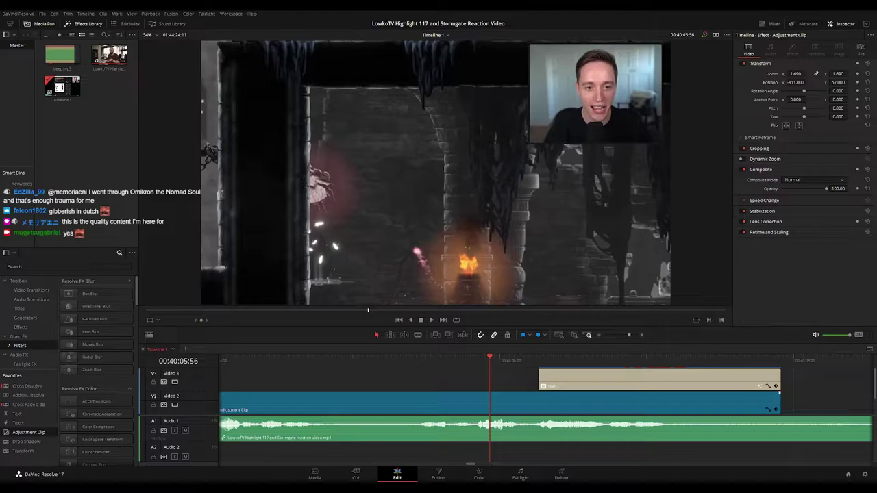
key(space)
click(405, 359)
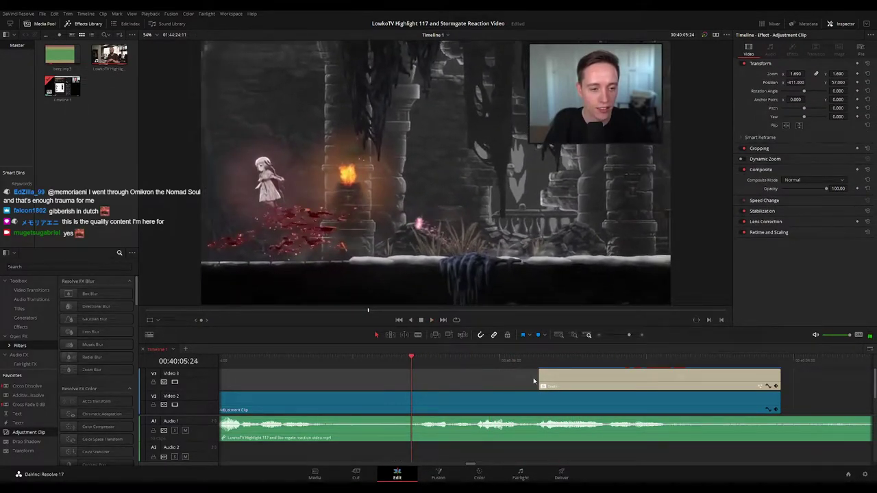
drag(563, 380, 440, 385)
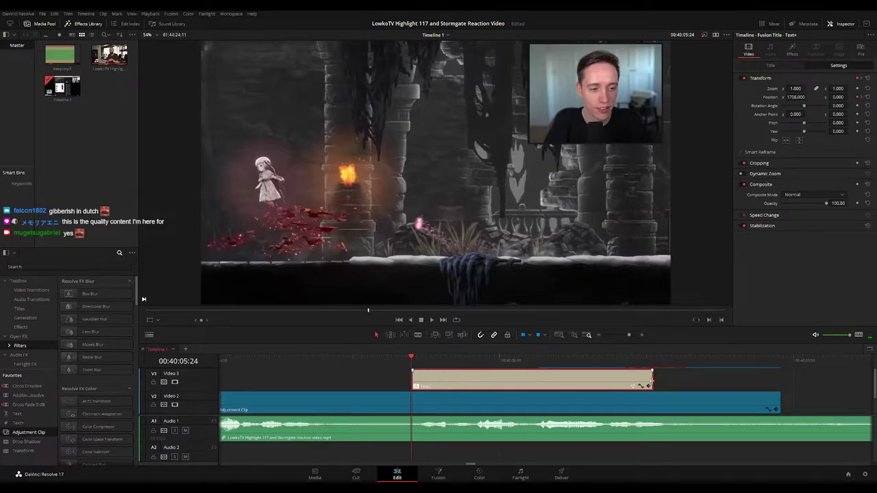
drag(652, 381, 778, 382)
Shift the title's last two position keyframes so that the exit slide starts later and ends at 00:40:07:18
click(776, 386)
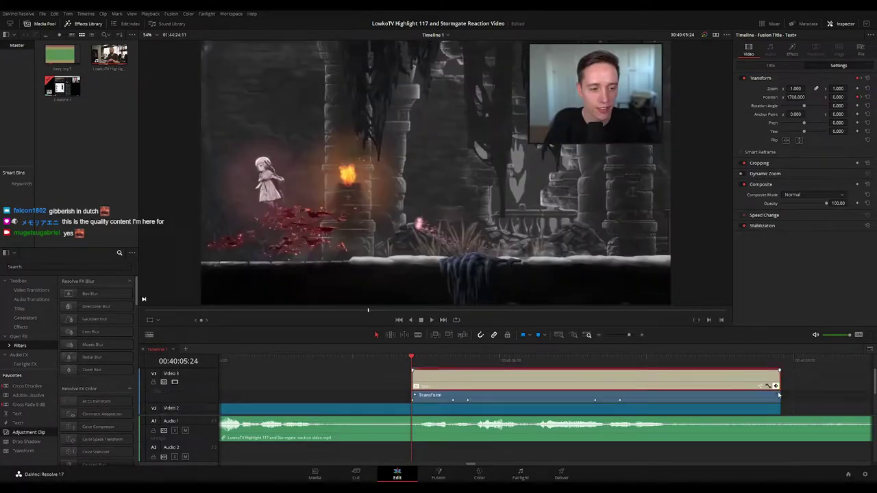
drag(617, 404, 766, 400)
drag(594, 401, 659, 401)
key(space)
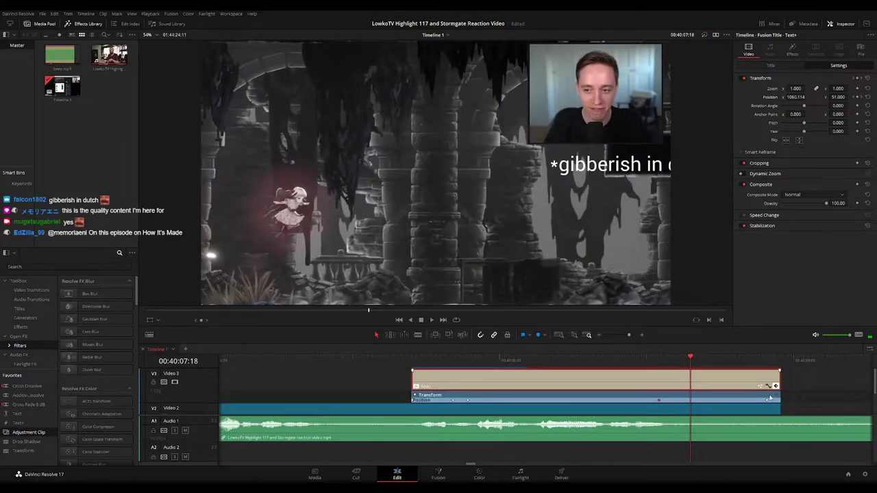
drag(768, 400, 690, 401)
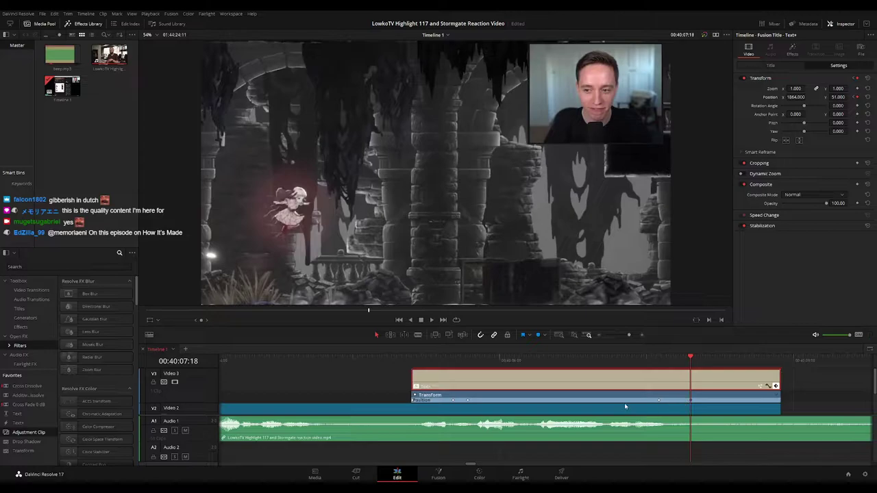
Extend the title's start slightly earlier than 00:40:05:24, play the animation back and hide its keyframe track
drag(402, 362, 397, 380)
key(space)
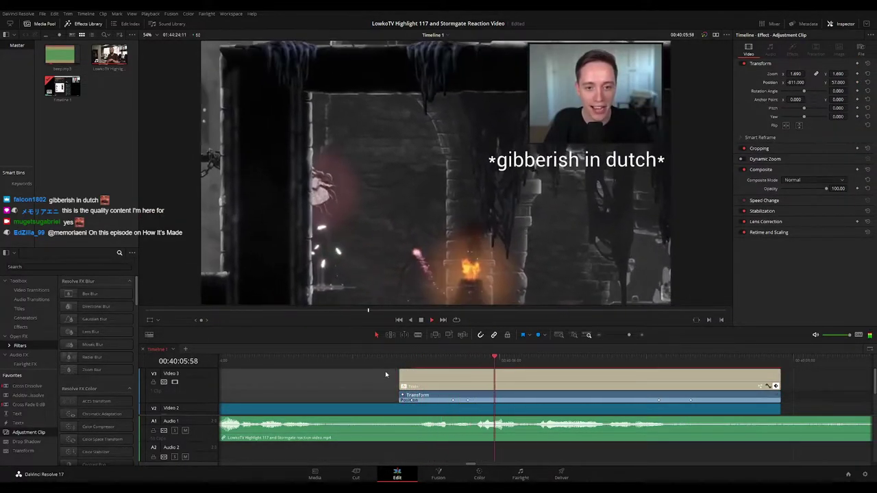
click(772, 386)
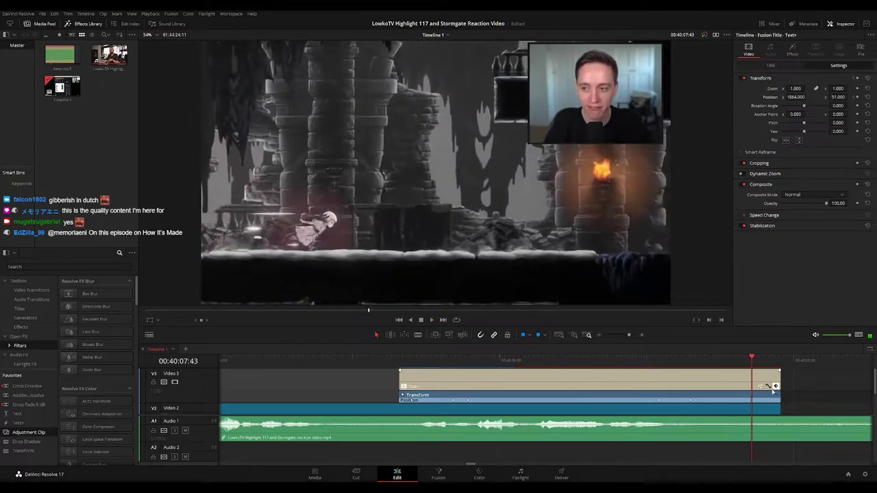
click(776, 388)
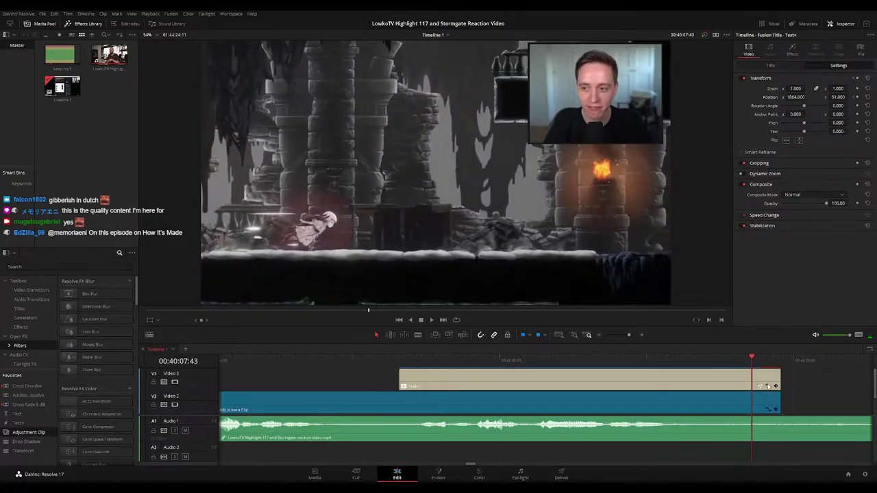
Cut the short section from 00:40:10:26 to 00:40:10:47 out of the stream clip and color-mark the segment before it
click(624, 335)
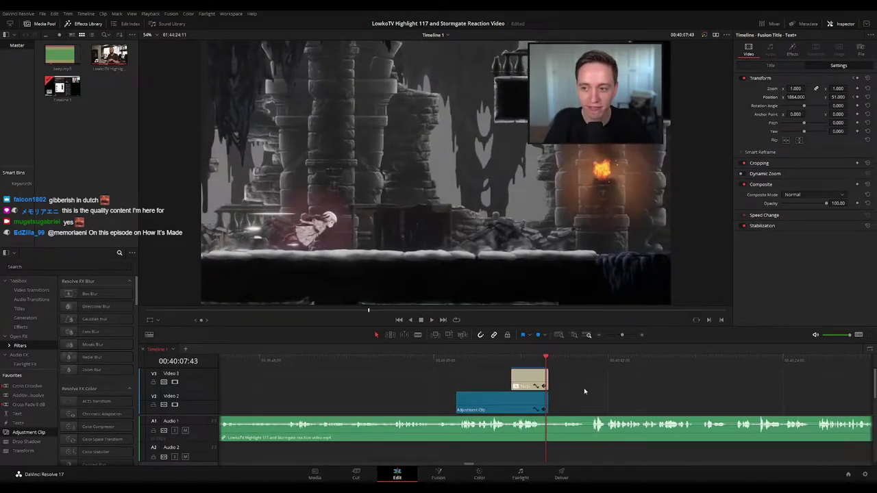
scroll(587, 401, down, 1)
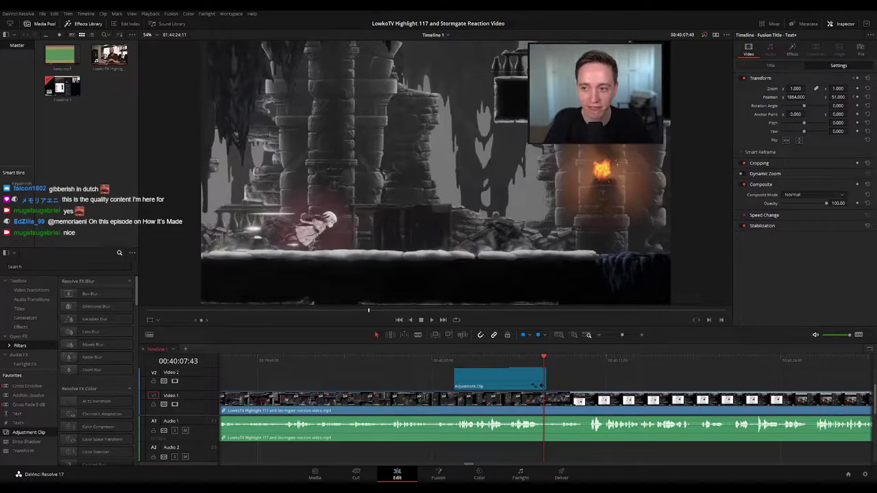
key(Up)
key(space)
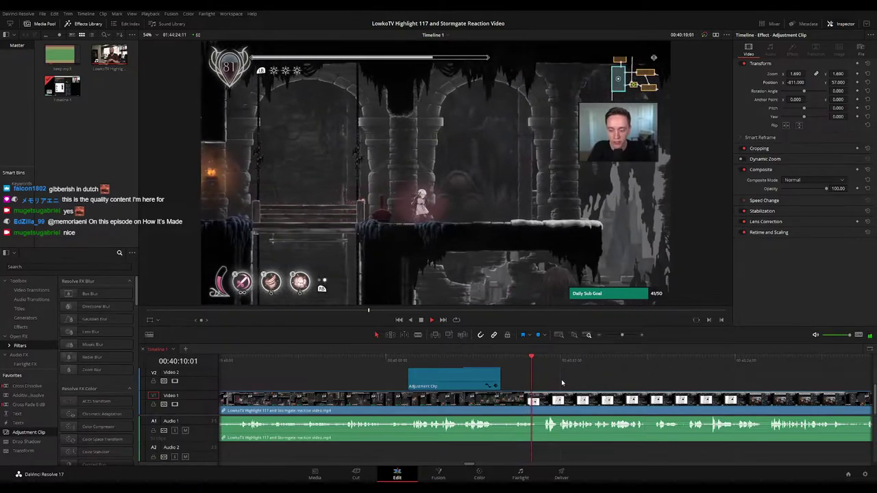
key(space)
key(ctrl+b)
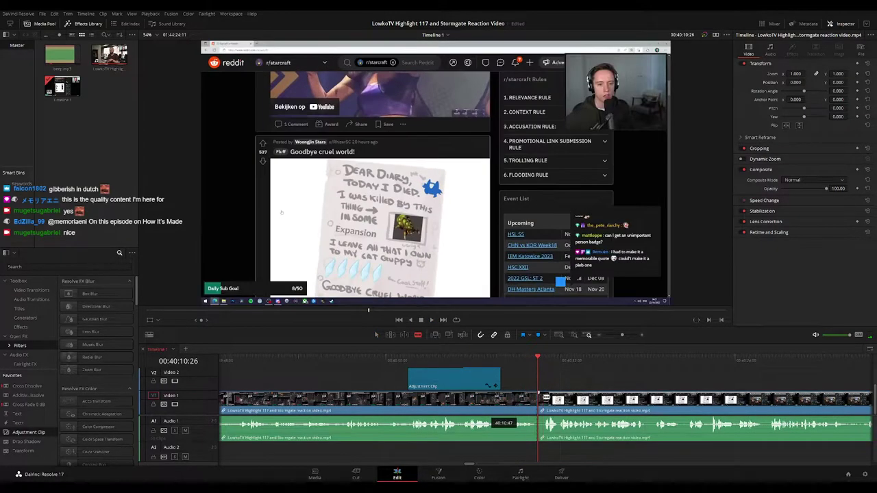
key(ctrl+b)
key(space)
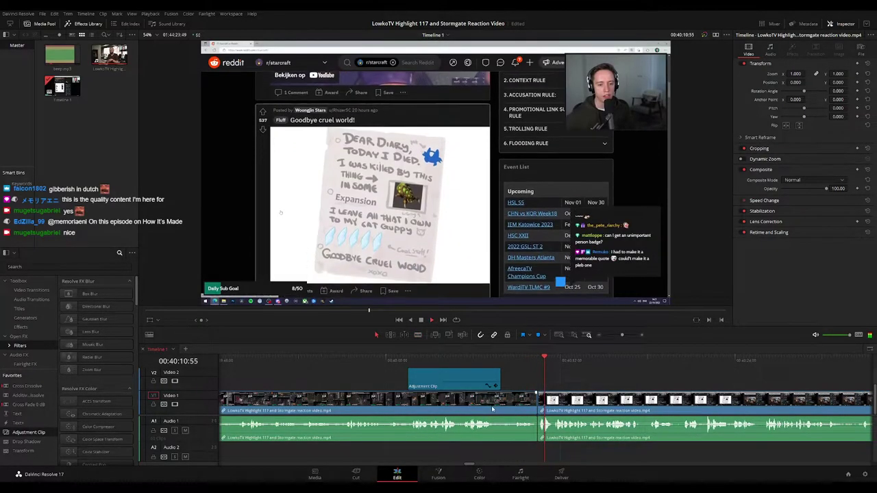
click(624, 381)
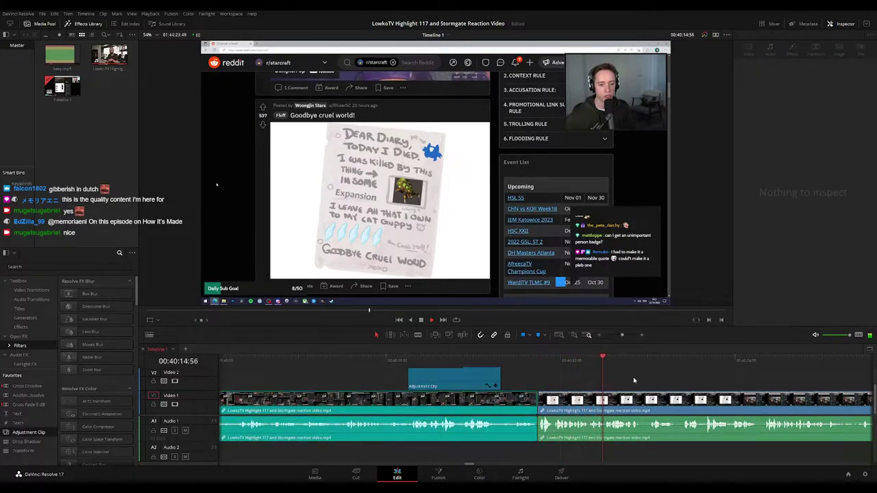
Cut a short section at 00:40:25:39 out of the stream clip and color-mark the segment before it
drag(634, 380, 527, 376)
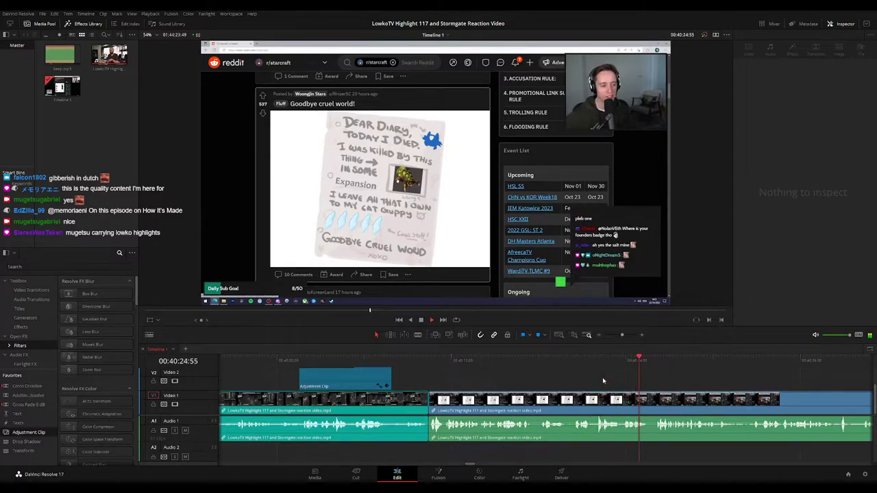
scroll(607, 376, right, 2)
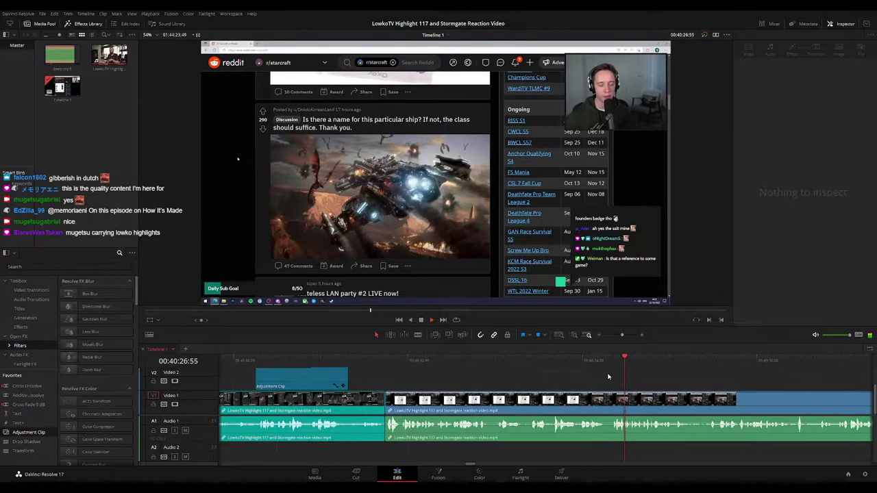
click(557, 362)
key(ctrl+b)
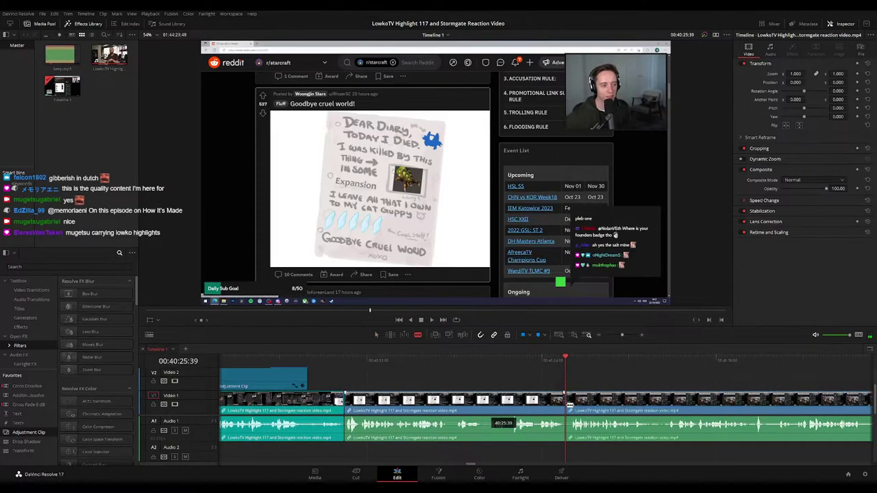
key(Delete)
key(space)
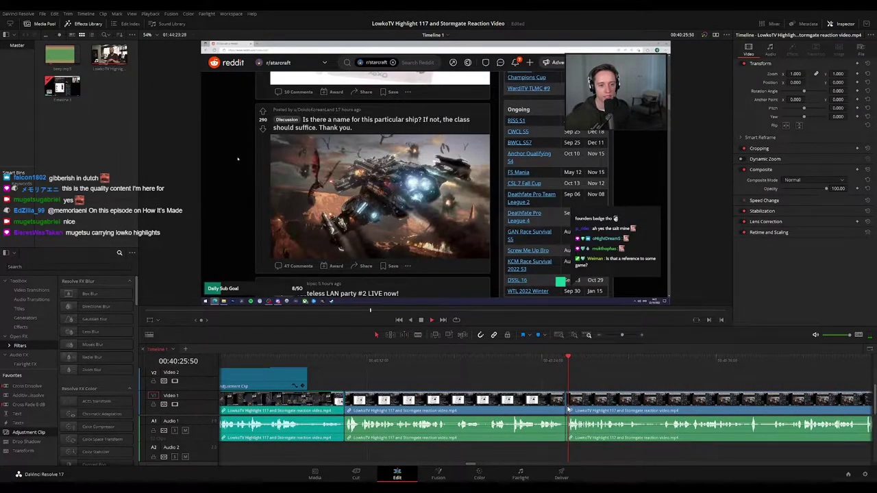
click(553, 410)
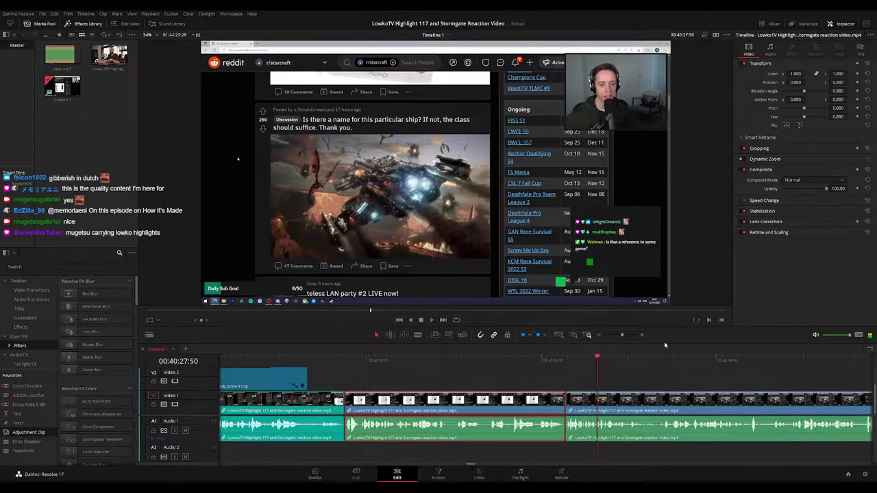
click(669, 379)
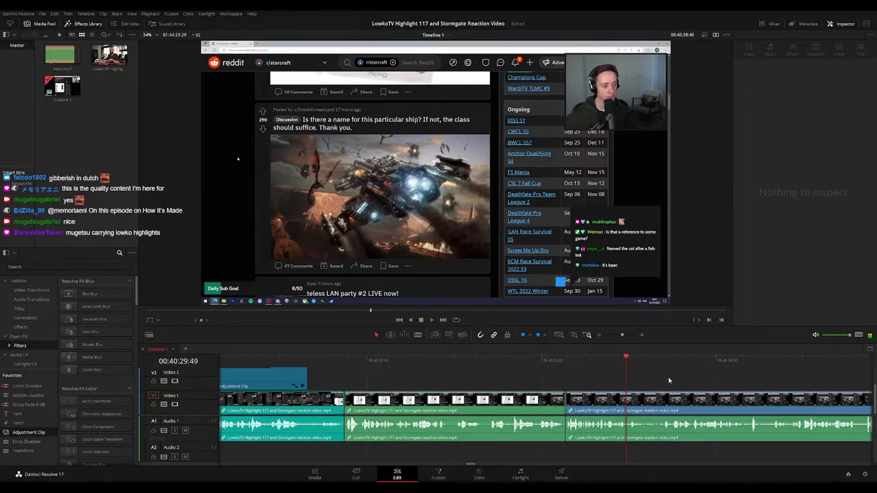
Play the stream clip on from 00:40:29:49 to about 00:41:05 to check it for sections to cut
drag(668, 380, 489, 380)
key(space)
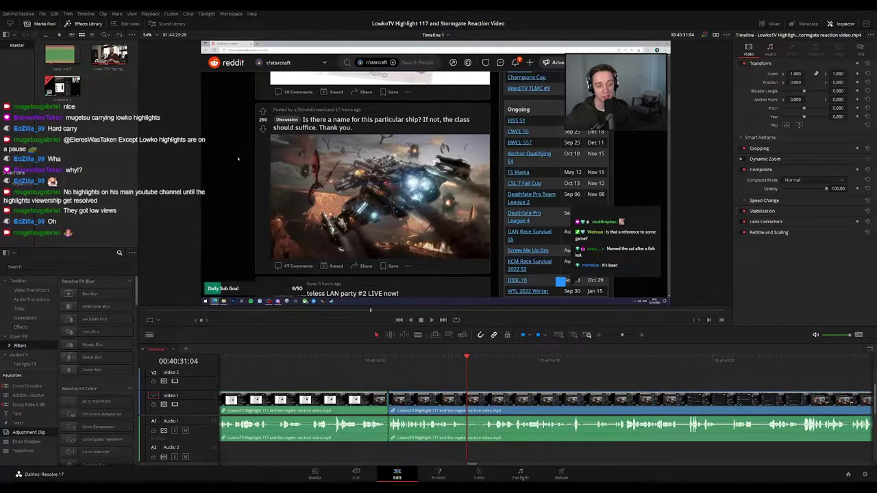
key(space)
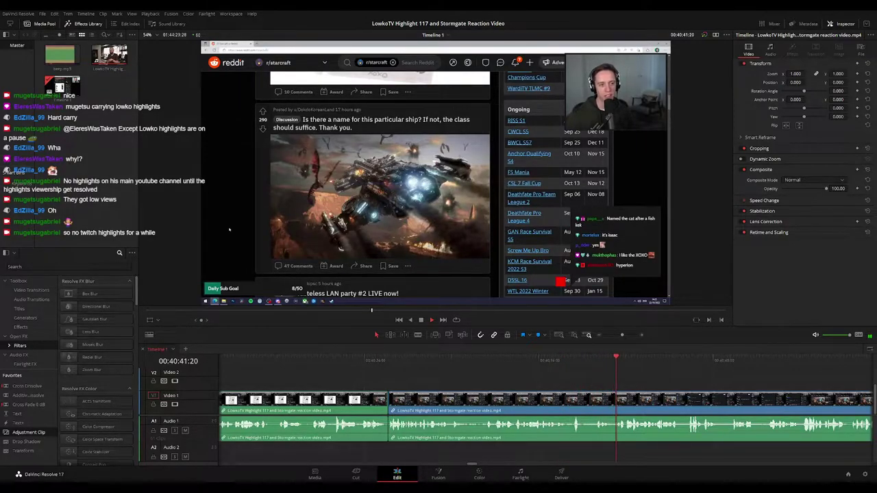
drag(656, 383, 442, 366)
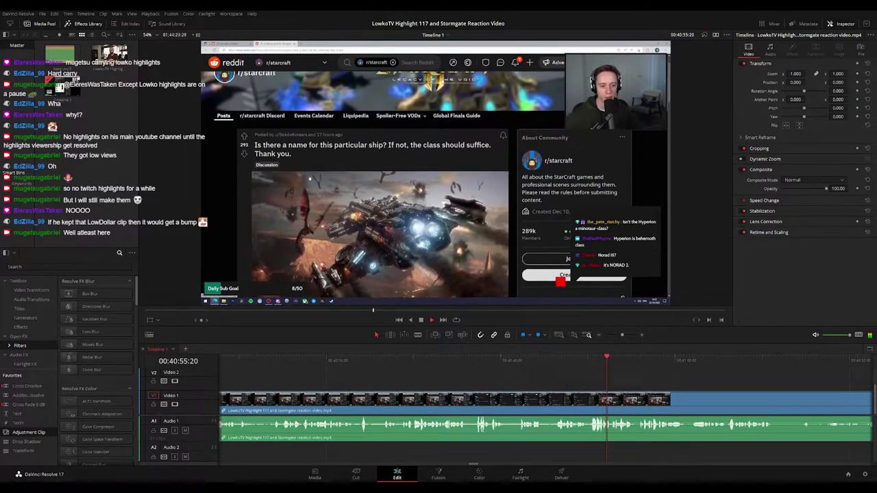
drag(610, 390, 401, 378)
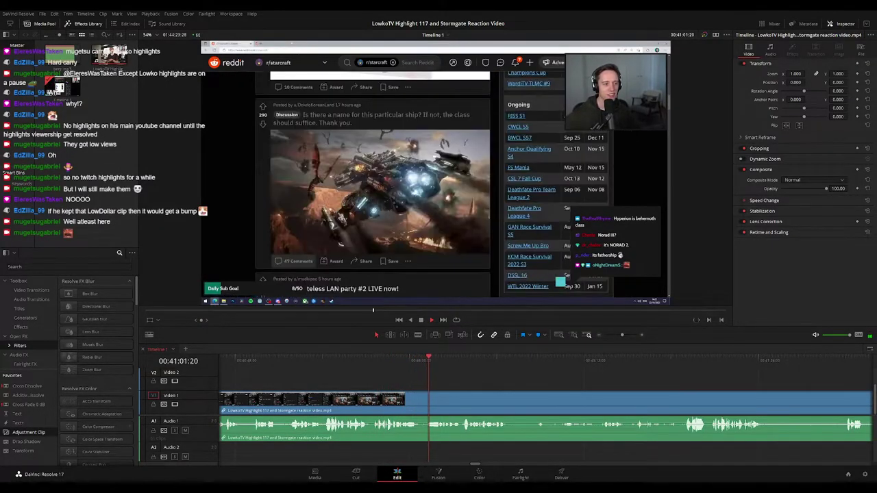
scroll(468, 386, right, 1)
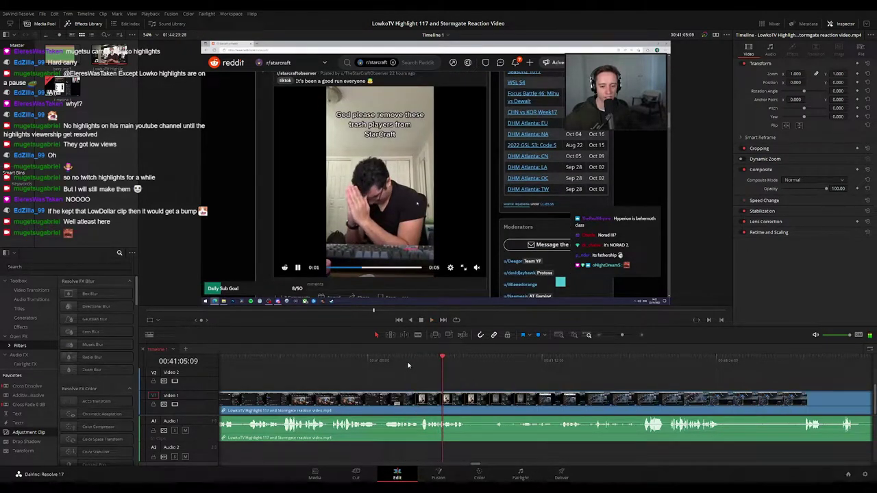
Cut a short section at 00:41:03:27 out of the stream clip and color-mark the segment before it
click(407, 366)
key(space)
key(ctrl+equal)
key(ctrl+equal)
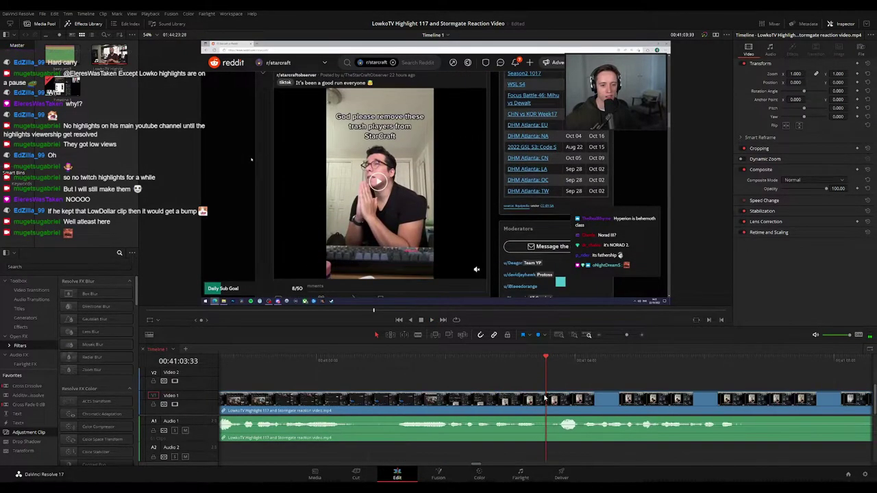
key(b)
click(540, 358)
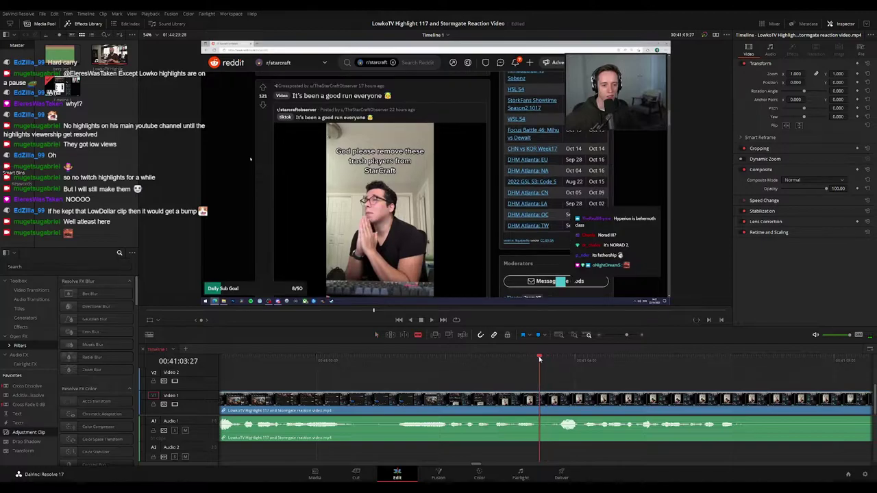
click(543, 399)
key(a)
click(536, 403)
key(space)
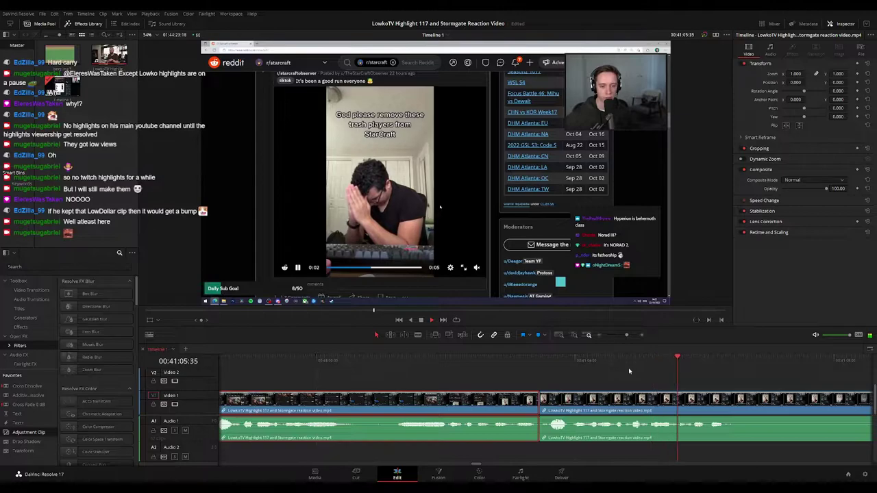
Cut the short section starting at 00:41:12:45 out of the stream clip
click(724, 385)
drag(626, 335, 621, 336)
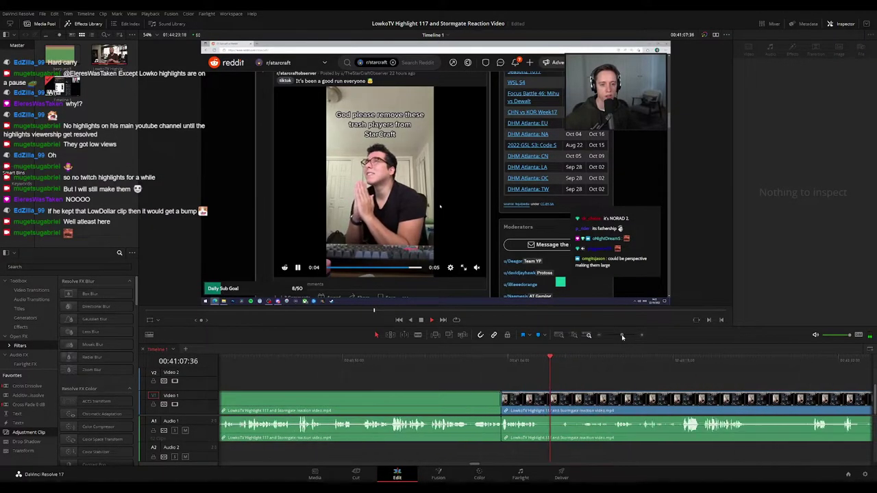
scroll(595, 380, right, 3)
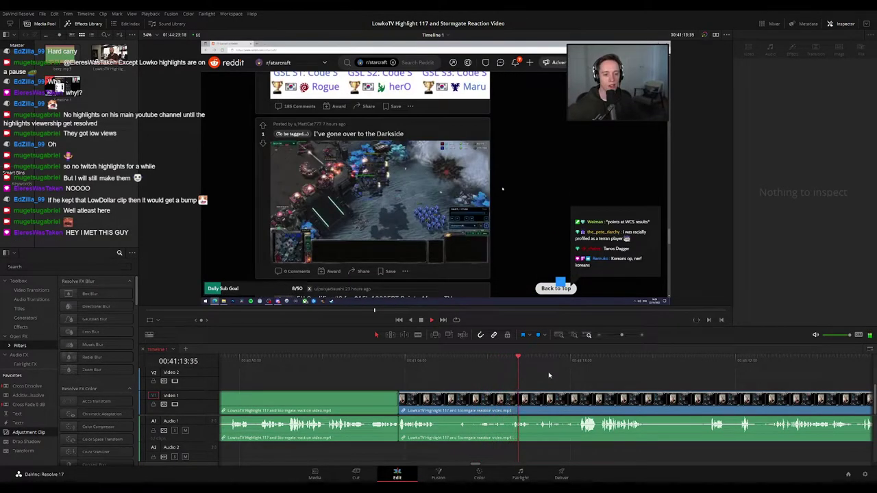
key(ctrl+=)
click(490, 361)
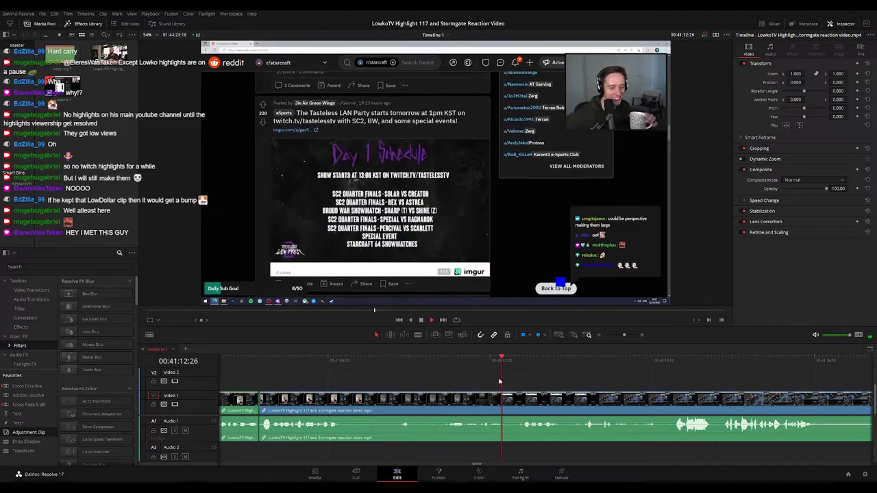
key(space)
key(ctrl+b)
drag(511, 407, 518, 407)
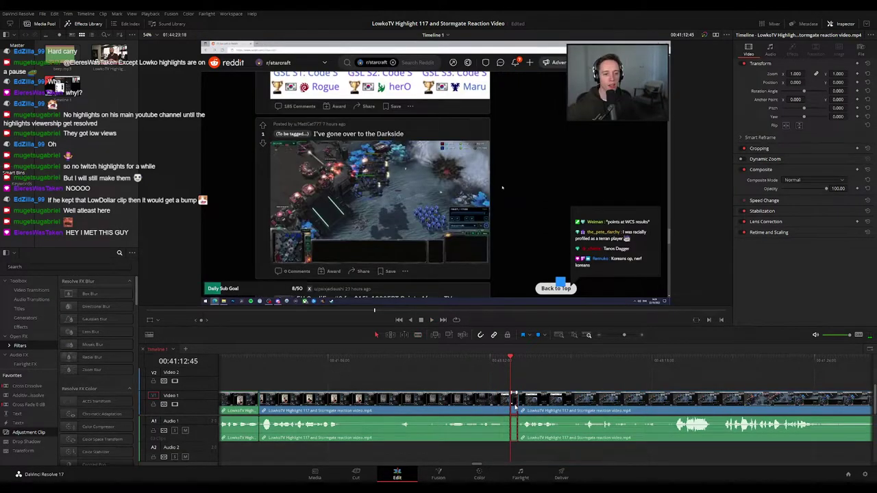
key(Delete)
Play the footage from 00:41:07:10 and color-mark the segment before the 00:41:12:45 cut
drag(373, 361, 360, 364)
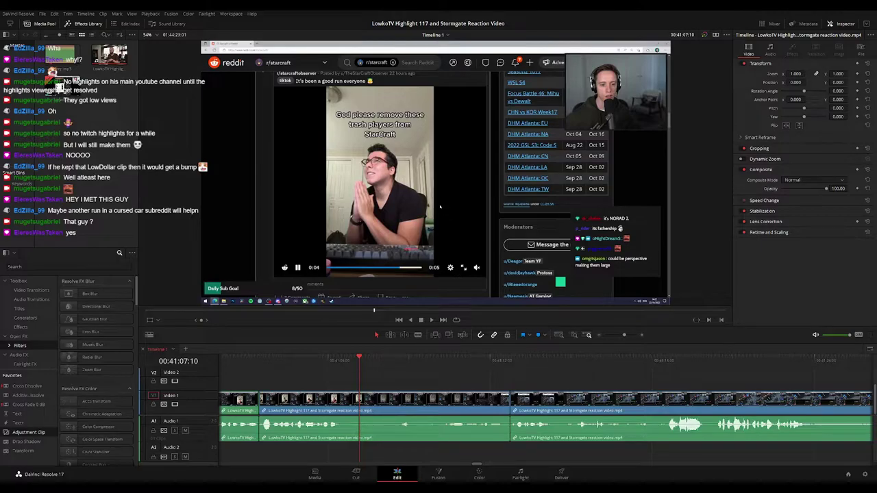
key(space)
click(510, 362)
click(445, 402)
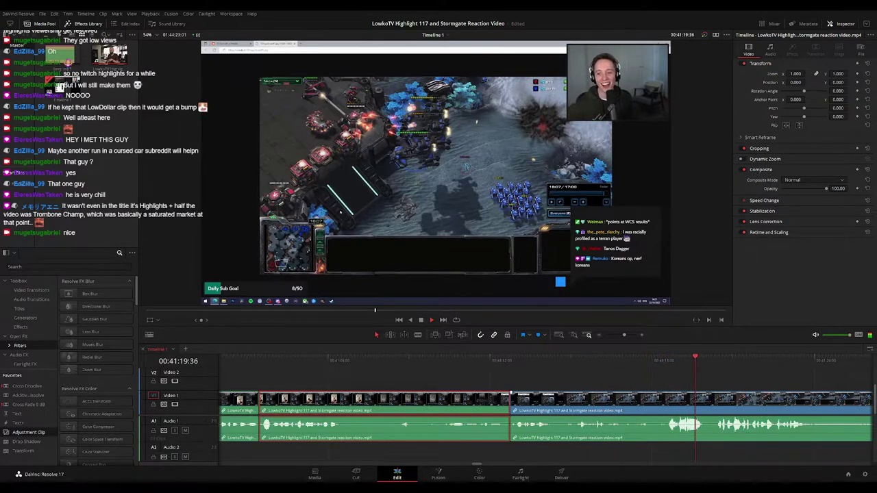
Review the stream clip from 00:41:19:36 to about 00:41:41 for unwanted moments
click(764, 382)
drag(763, 381, 528, 366)
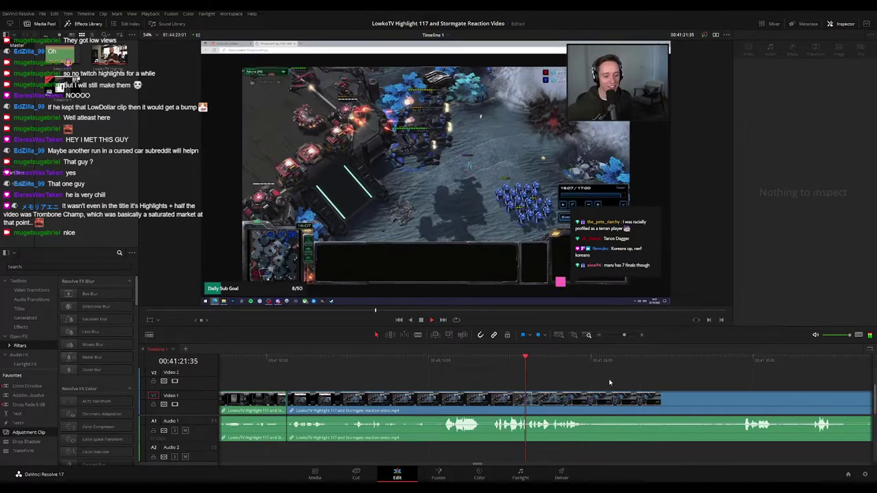
scroll(603, 381, right, 1)
scroll(579, 384, right, 1)
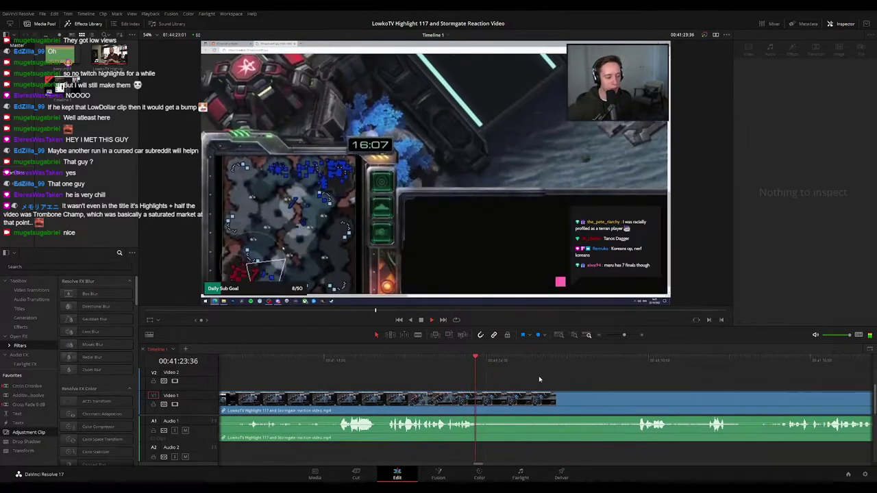
scroll(540, 378, down, 2)
drag(588, 383, 448, 383)
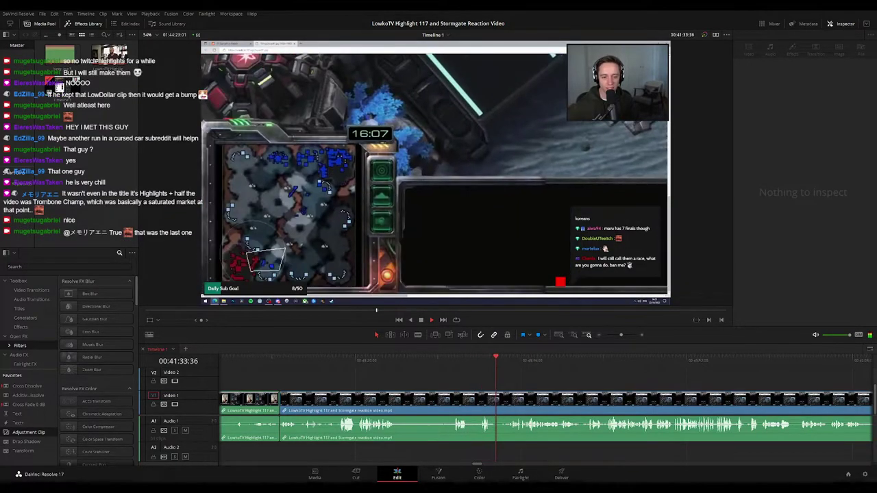
drag(565, 381, 508, 374)
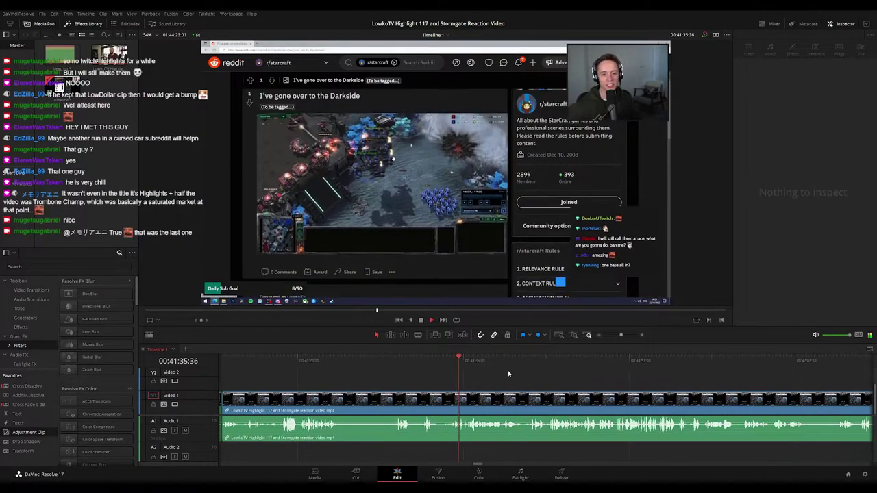
scroll(461, 372, right, 2)
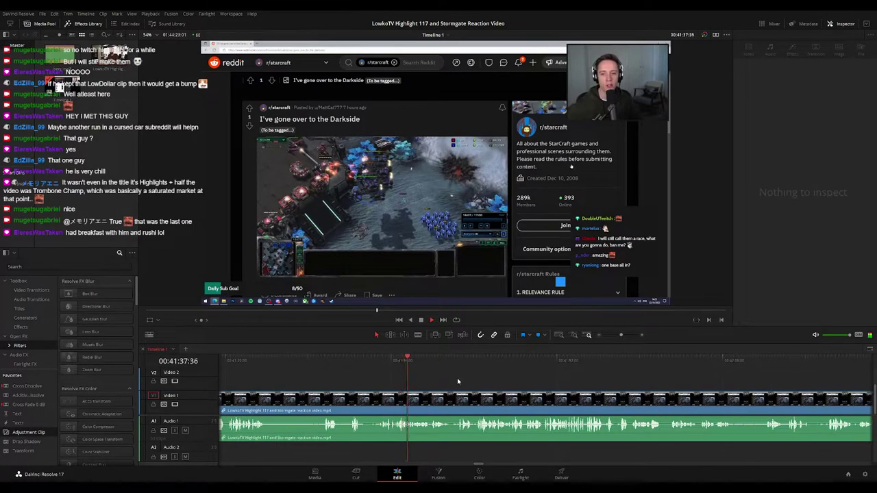
key(ctrl+equal)
key(ctrl+equal)
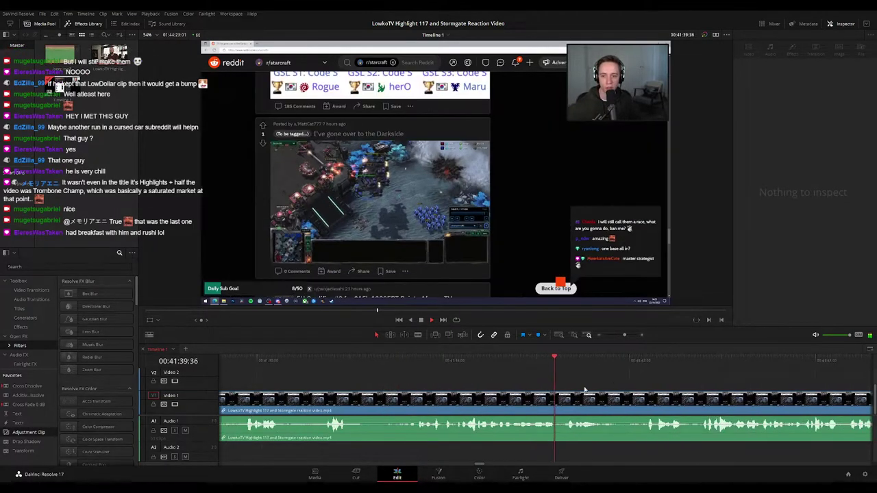
drag(613, 384, 478, 372)
scroll(473, 374, right, 3)
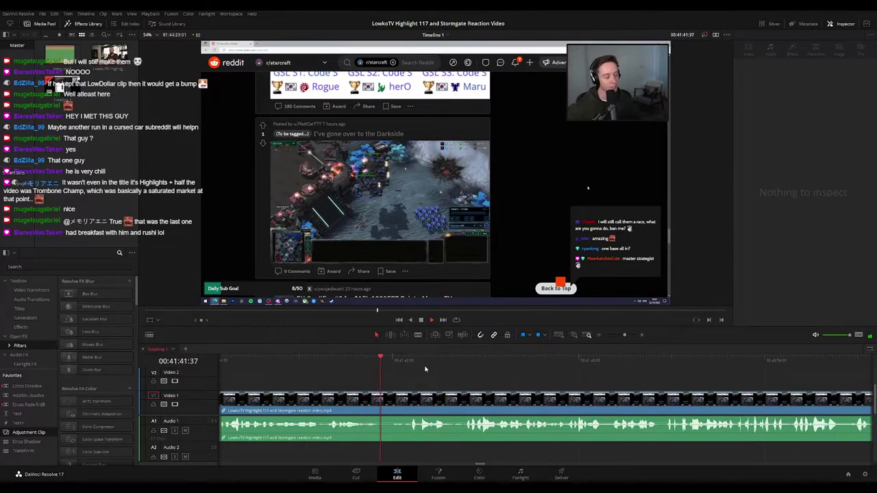
Recheck the stretch of the stream clip between about 00:41:33 and 00:41:45 for a place to cut
key(space)
drag(495, 380, 439, 374)
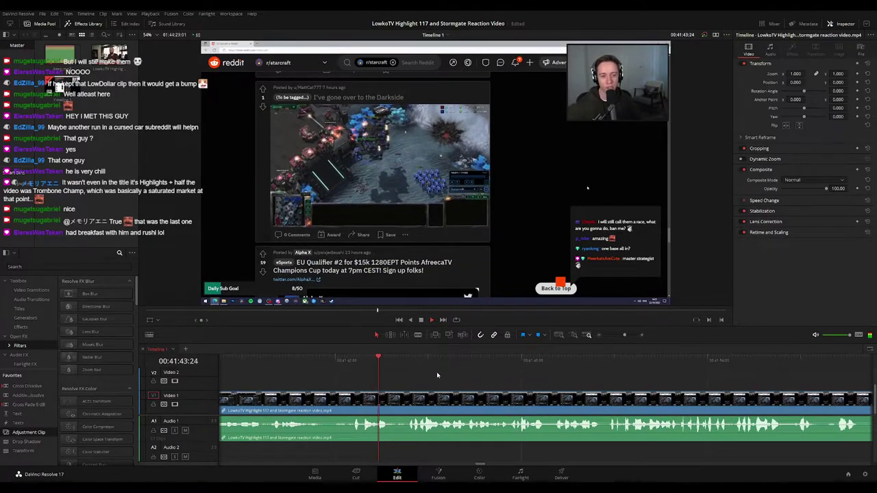
key(ctrl+minus)
drag(602, 389, 464, 399)
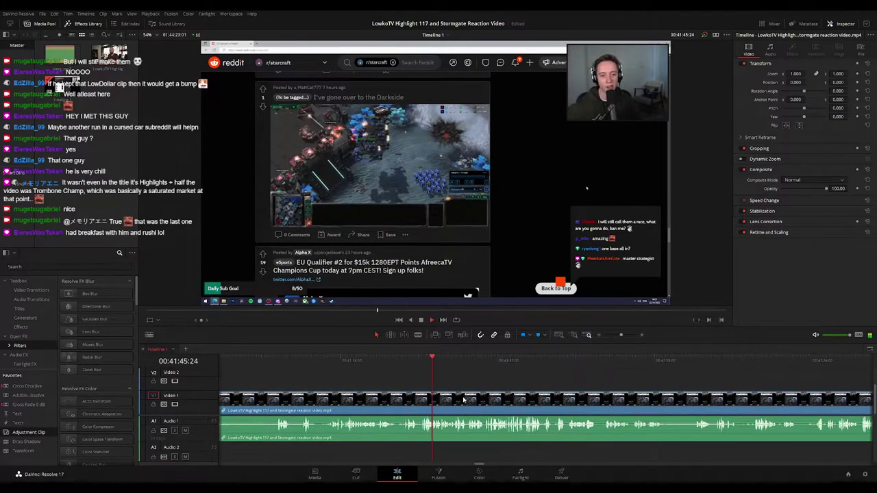
key(ctrl+minus)
click(398, 359)
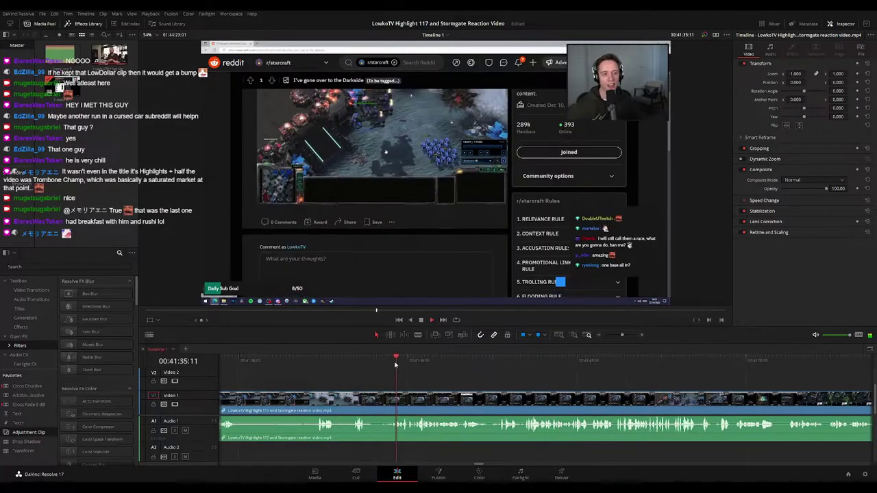
click(357, 367)
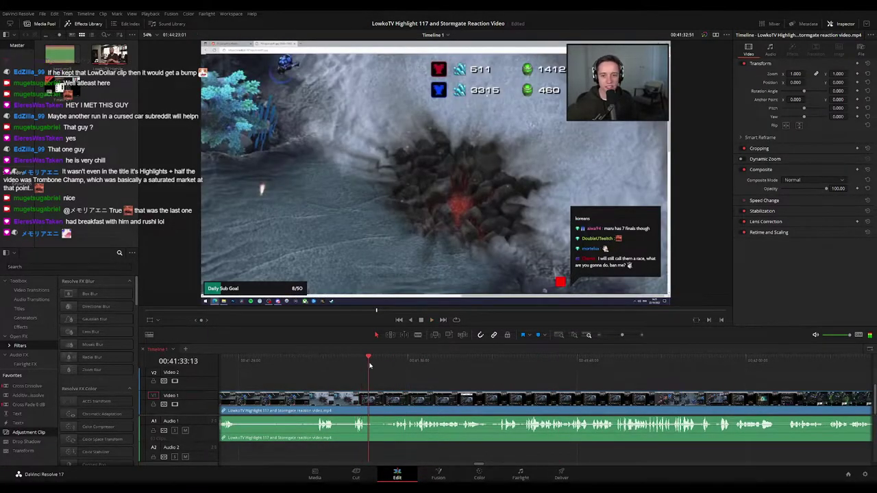
drag(370, 365, 497, 365)
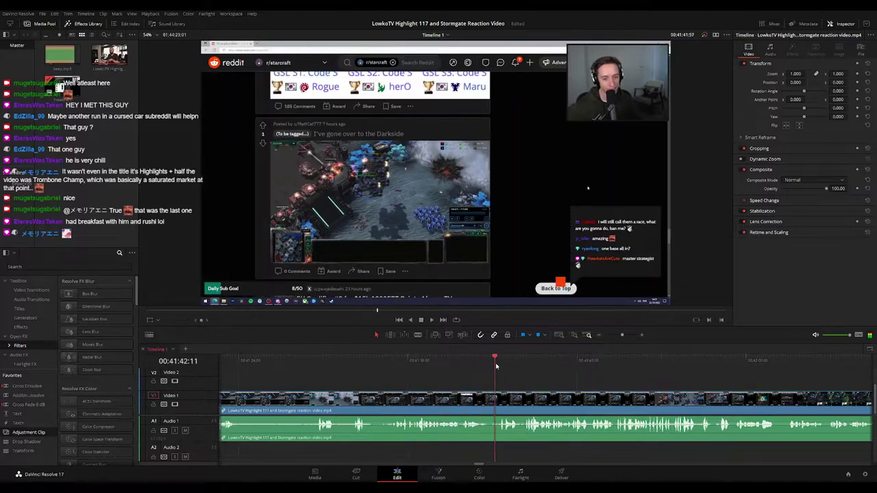
Cut the short section ending at 00:41:58:08 out of the stream clip and color-mark the segment before it
key(space)
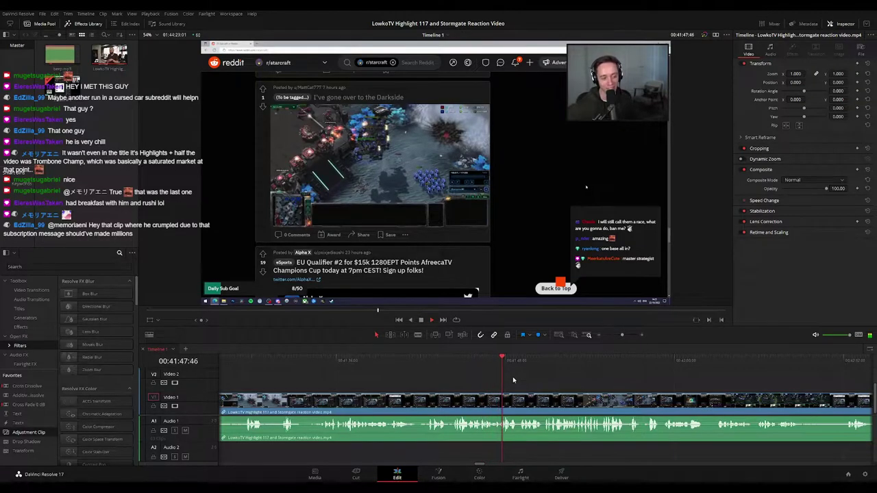
drag(586, 382, 520, 381)
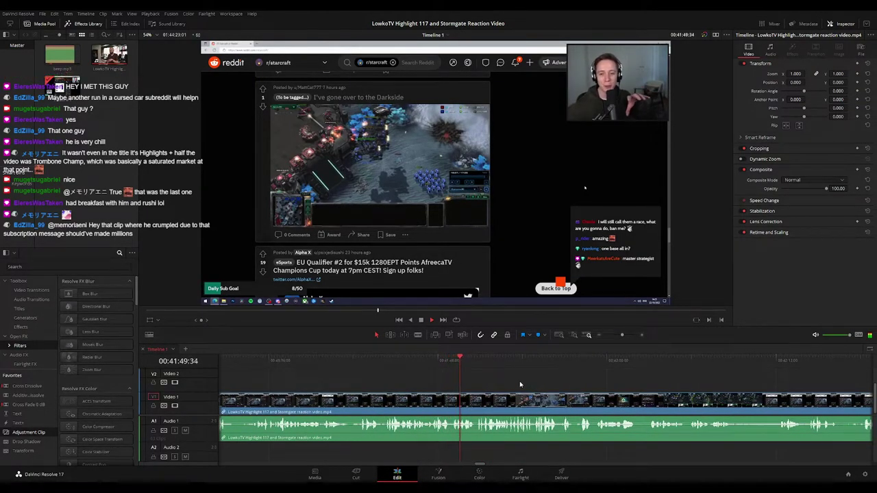
drag(585, 392, 490, 385)
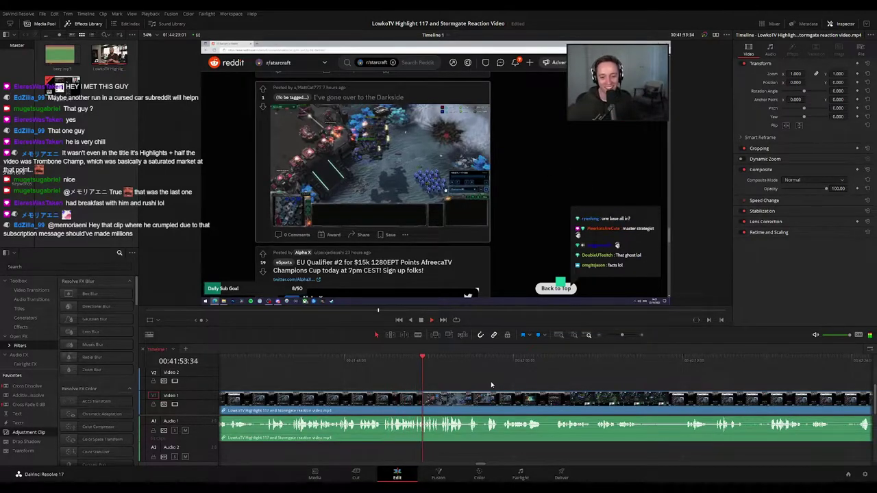
drag(526, 380, 479, 373)
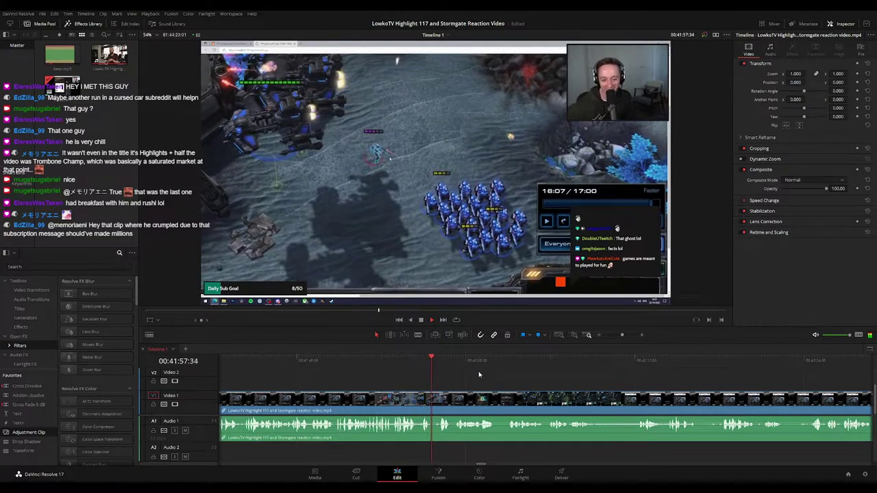
drag(498, 377, 447, 372)
key(space)
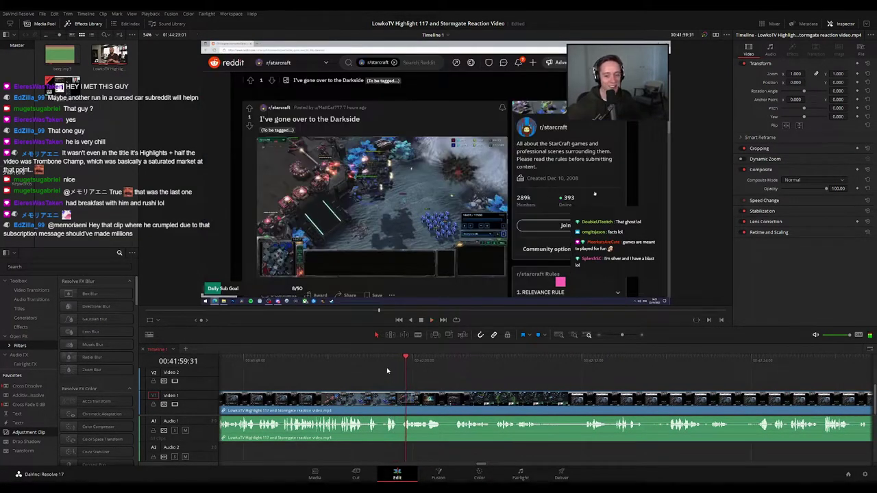
click(369, 357)
scroll(389, 389, up, 3)
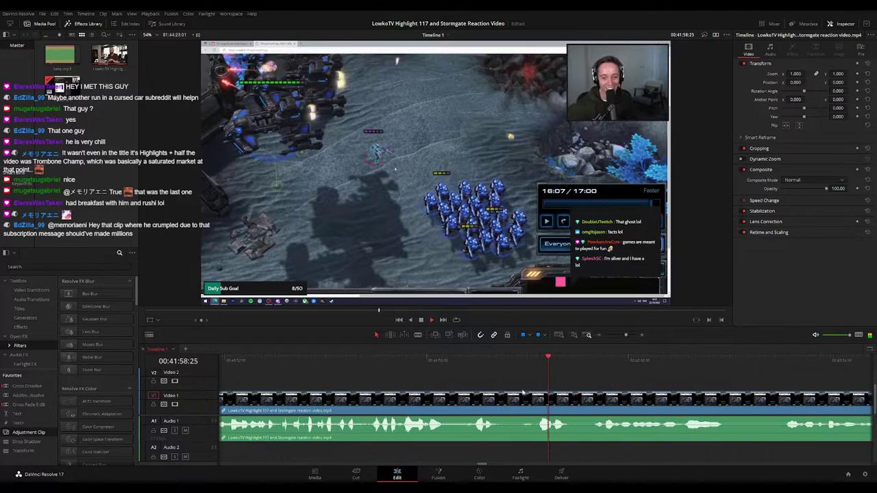
click(487, 360)
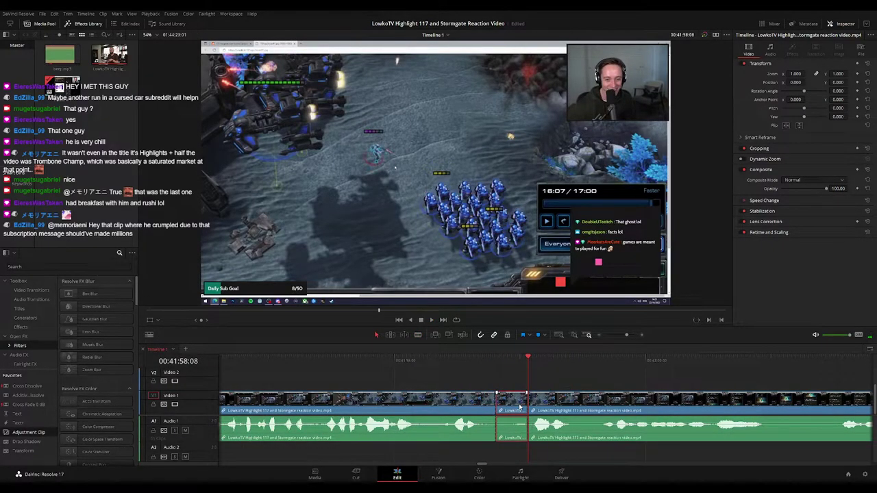
key(Delete)
key(space)
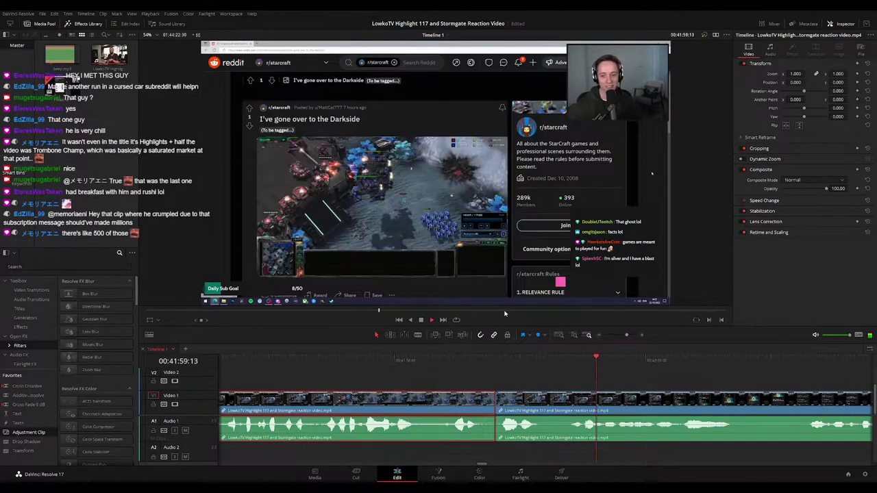
click(748, 378)
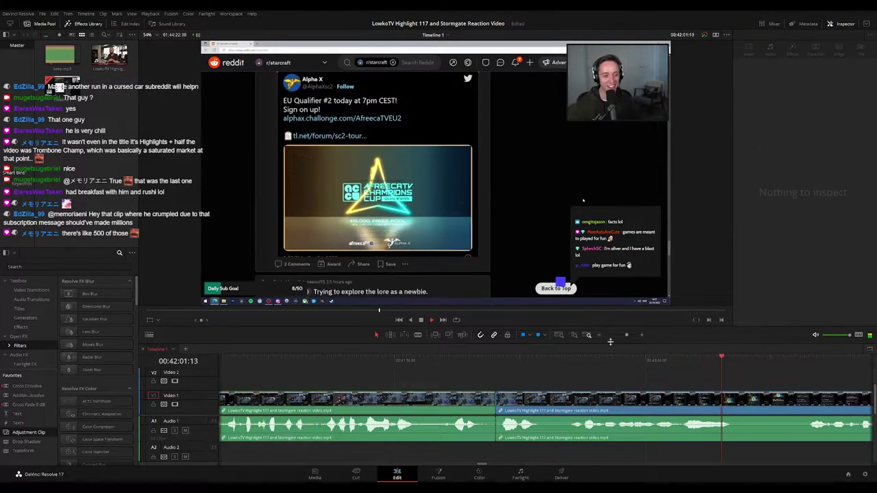
Cut the very short section starting at 00:42:05:02 out of the stream clip and color-mark the segment before it
drag(627, 335, 481, 381)
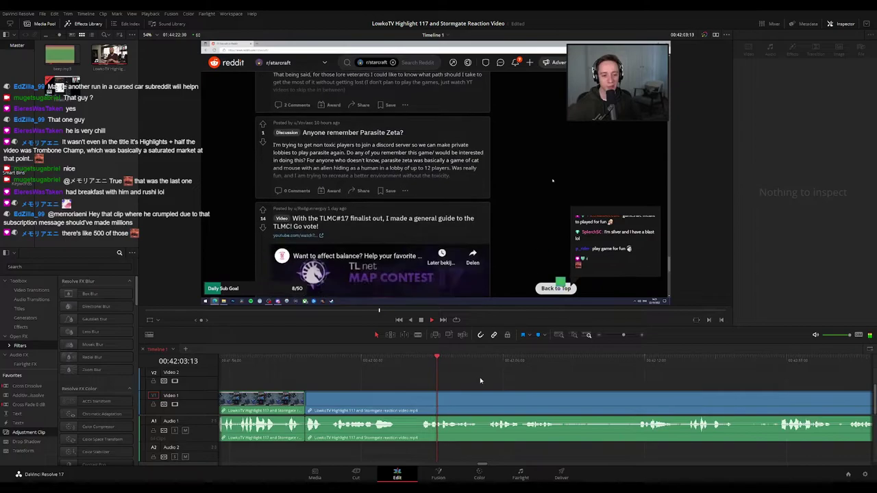
key(Up)
drag(534, 390, 434, 380)
click(337, 381)
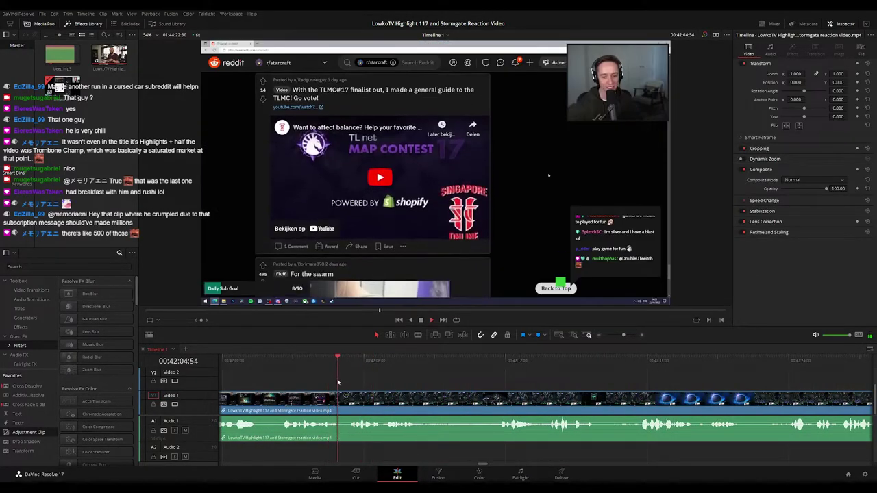
key(ctrl+b)
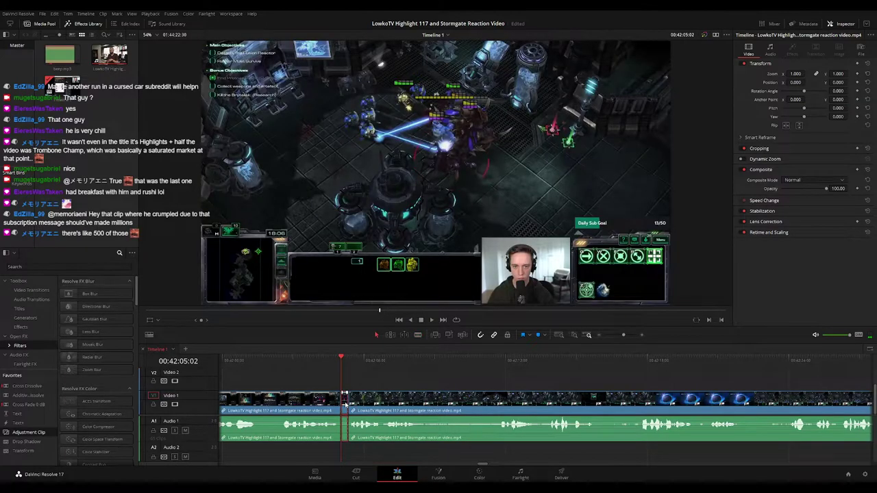
key(Delete)
key(space)
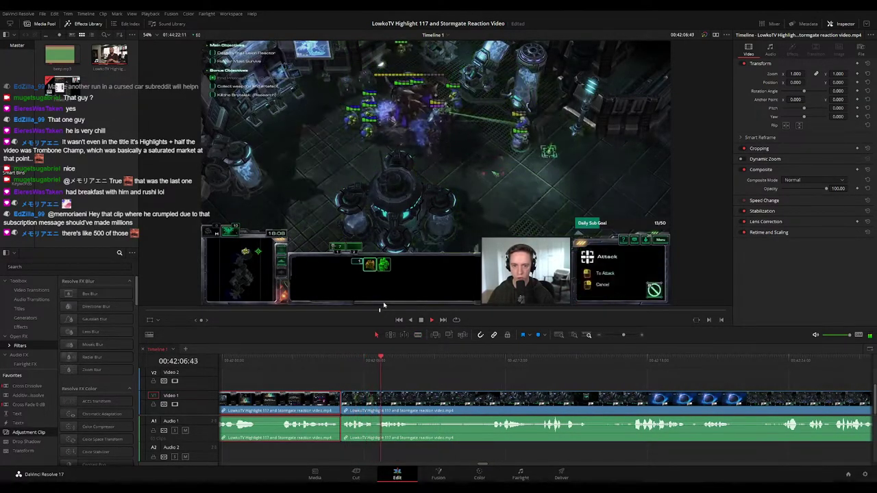
click(490, 374)
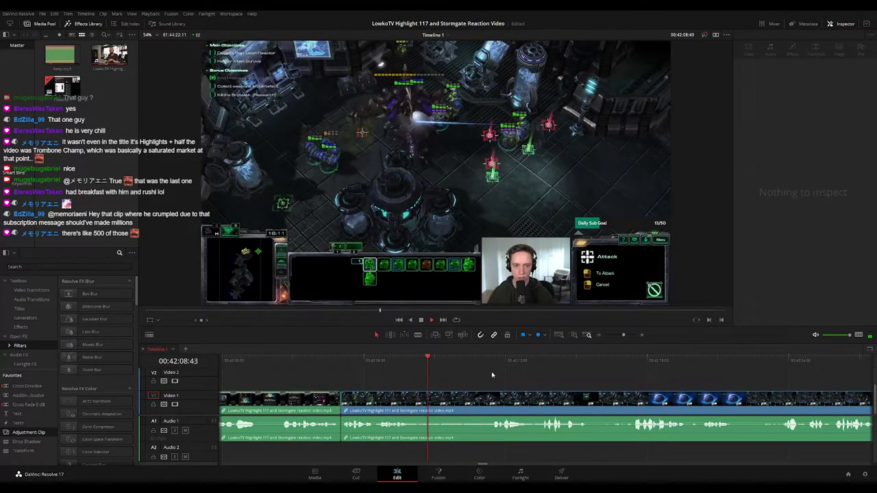
Review the stream clip from about 00:42:08 to 00:42:32 for unwanted moments
key(Up)
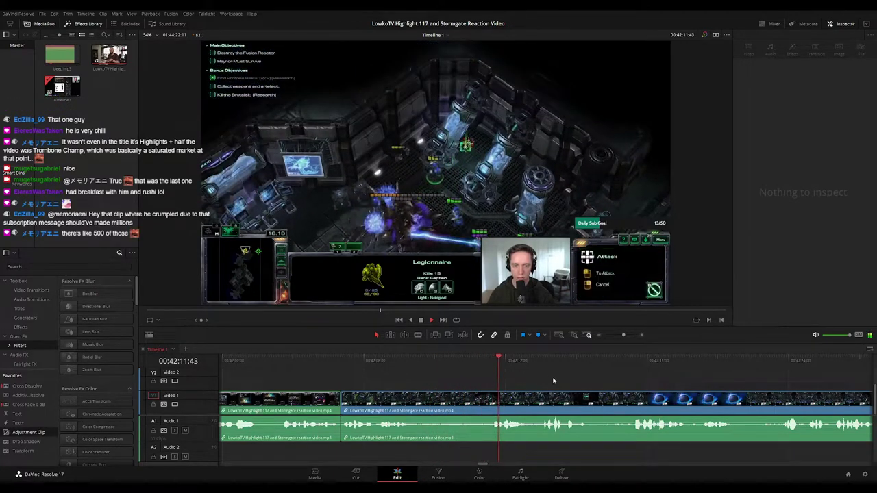
drag(552, 381, 481, 381)
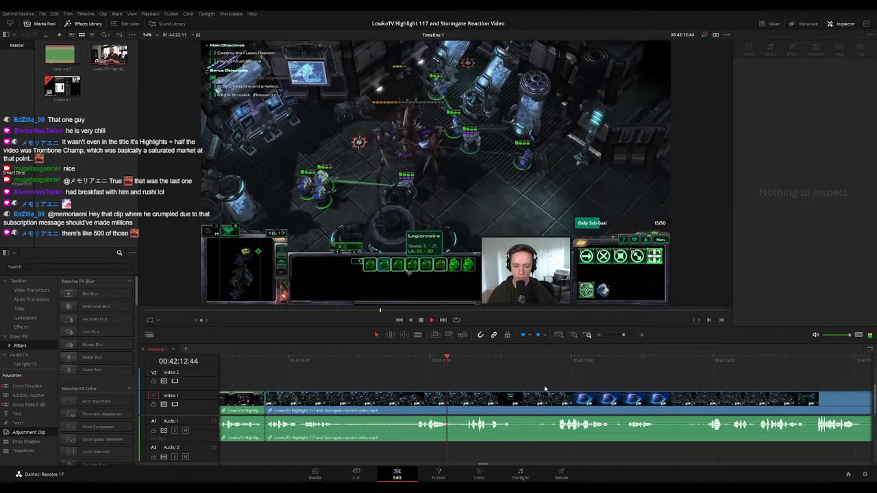
drag(544, 388, 449, 378)
scroll(459, 381, right, 2)
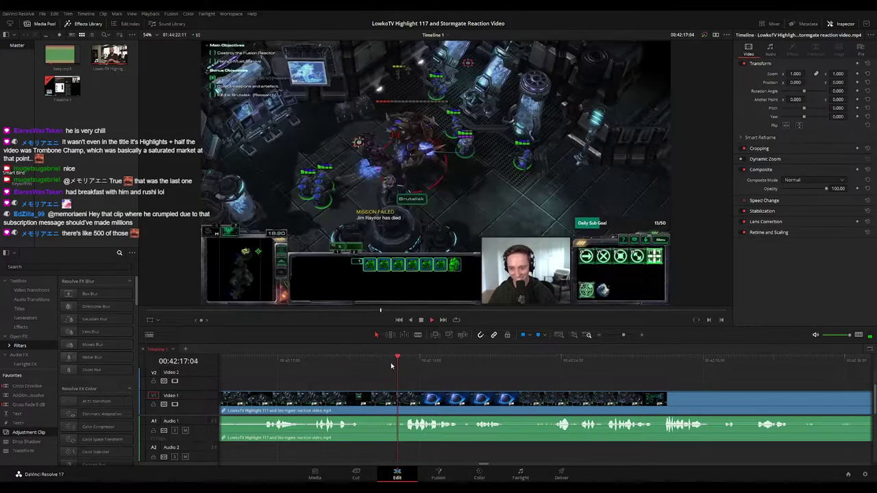
scroll(424, 376, right, 2)
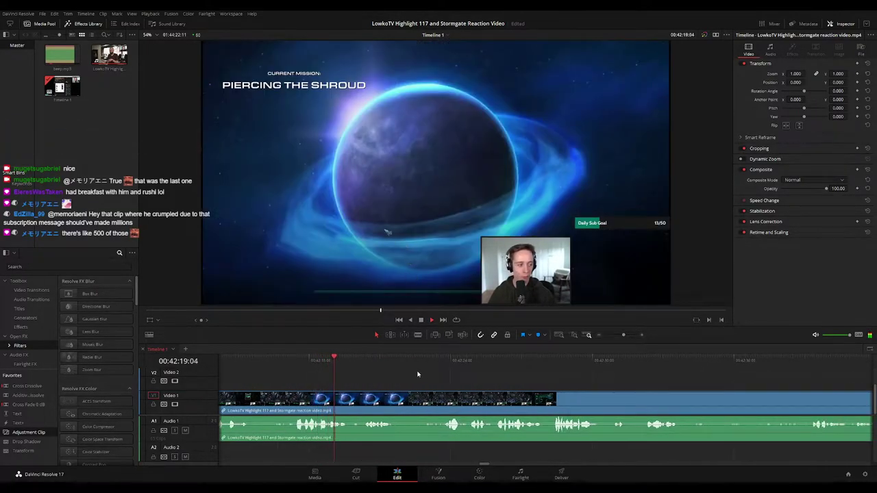
scroll(445, 385, right, 1)
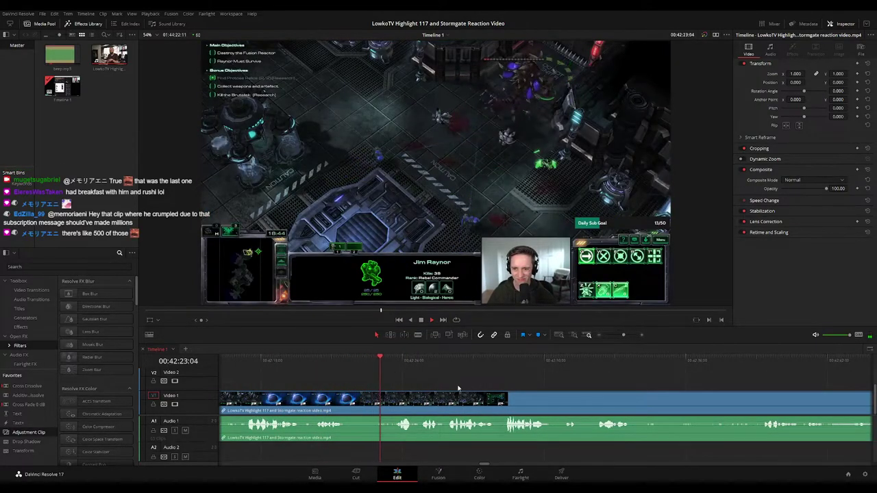
scroll(445, 385, right, 1)
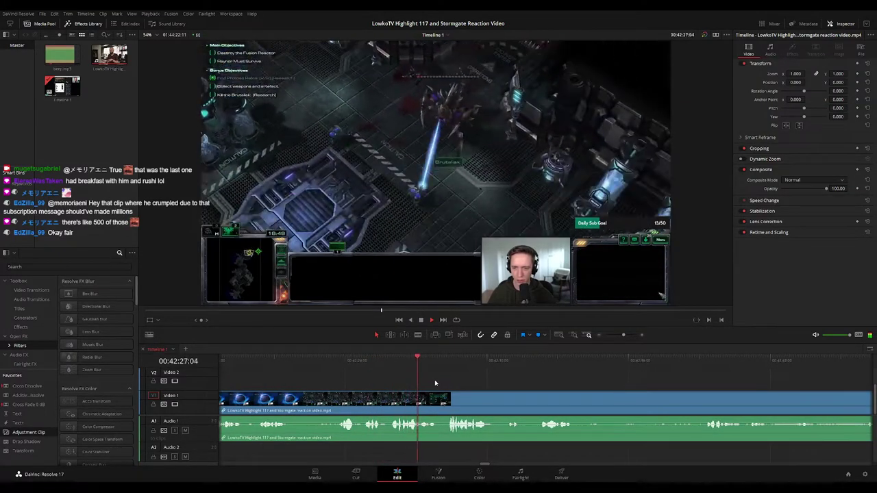
scroll(431, 382, right, 1)
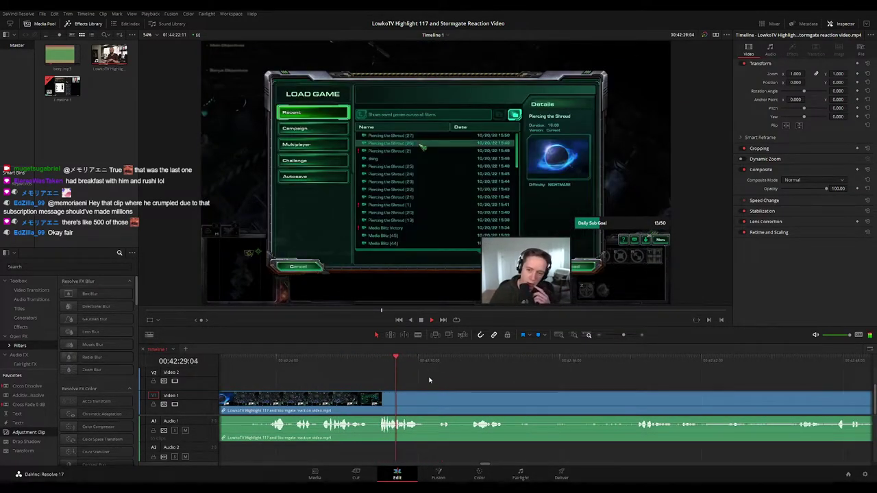
scroll(431, 380, right, 1)
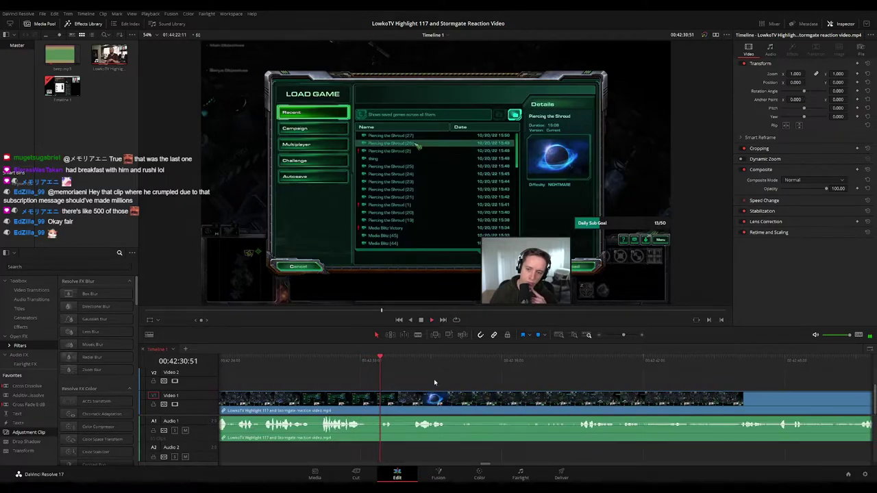
scroll(438, 383, right, 1)
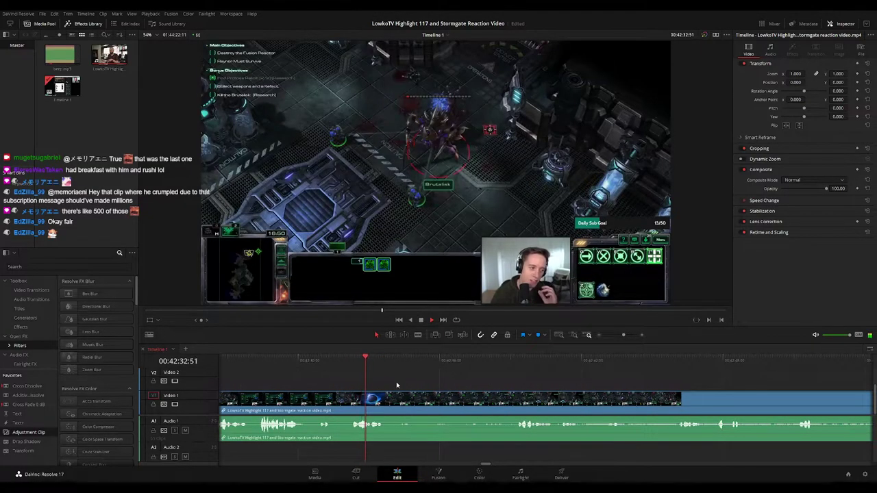
Cut the section of about 1.5 seconds after 00:42:30 out of the stream clip and color-mark the segment before it
key(b)
click(311, 401)
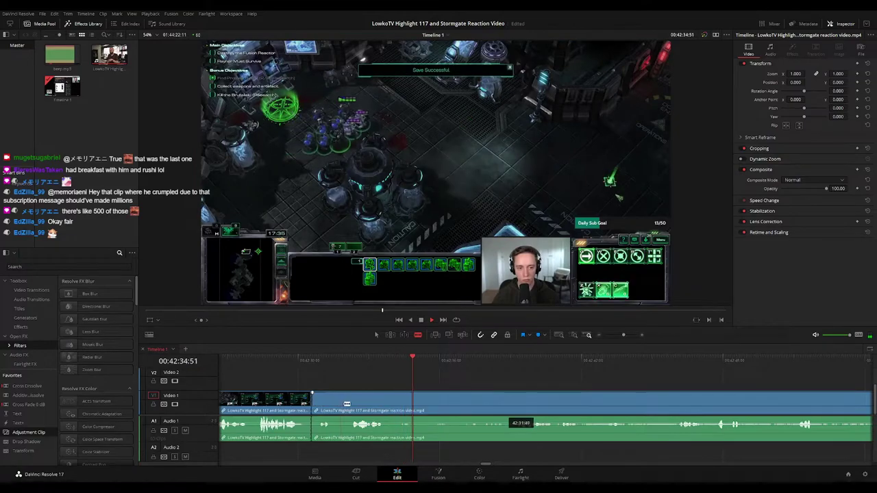
key(a)
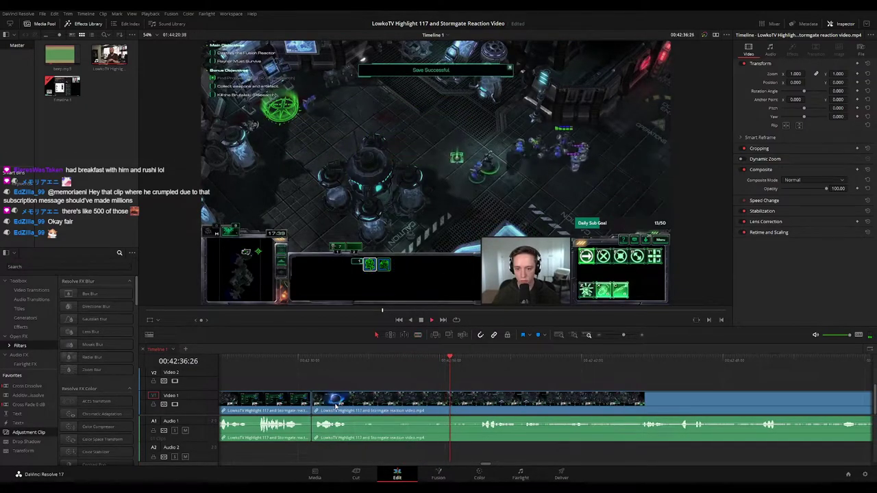
click(305, 400)
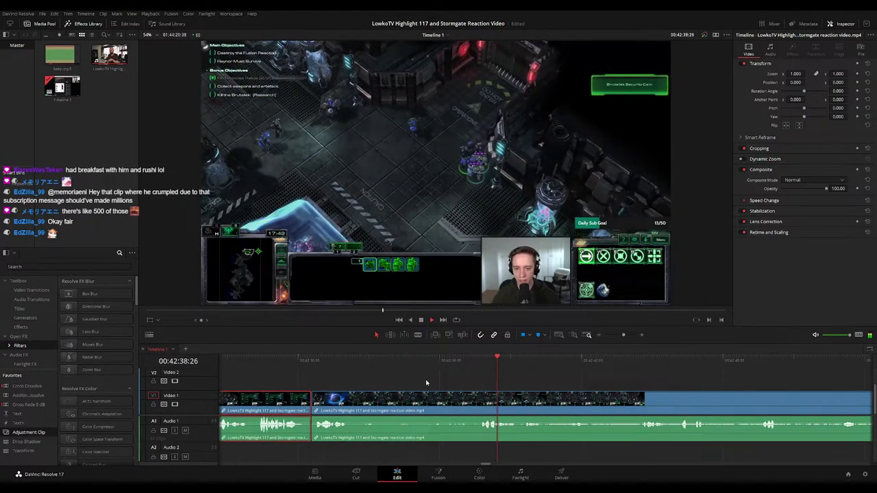
click(588, 379)
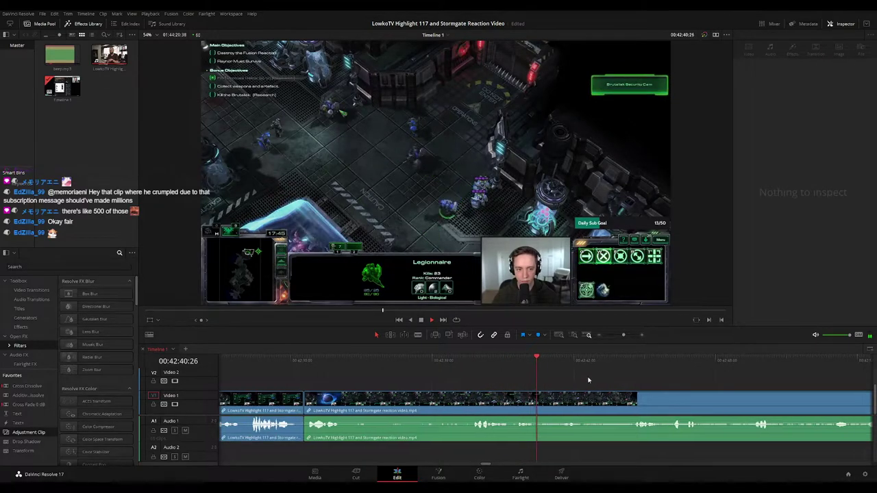
Cut the short section starting at 00:42:32:11 out of the stream clip, color-mark the short segment before it and save the project
scroll(587, 379, right, 3)
scroll(559, 388, left, 3)
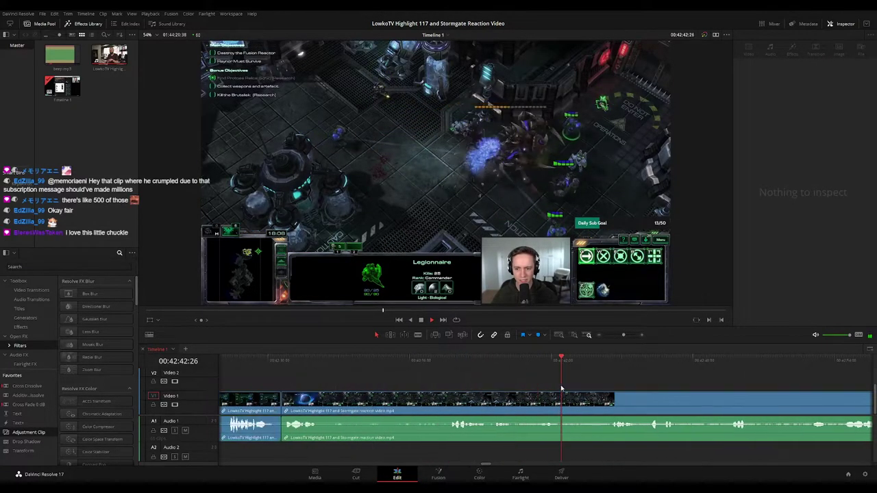
click(328, 364)
key(b)
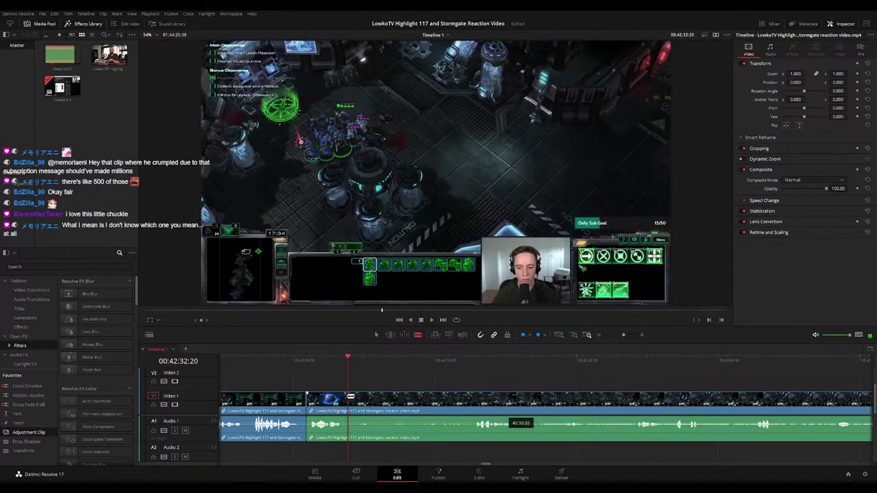
key(ctrl+z)
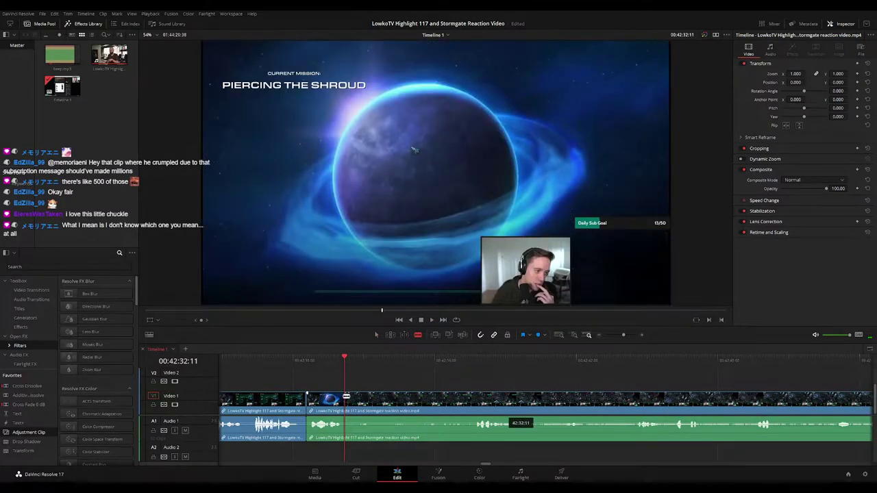
click(349, 403)
key(a)
key(ctrl+s)
key(space)
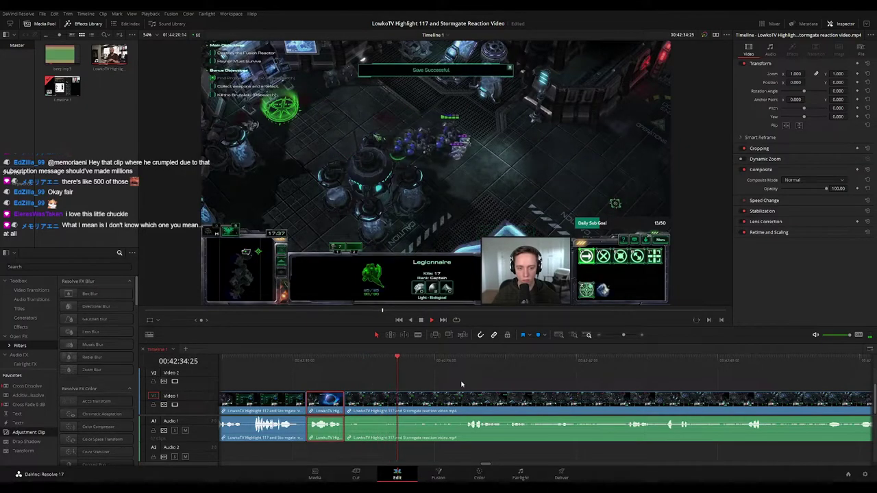
key(ctrl+1)
Review the stream clip from about 00:42:37 to 00:43:28 for unwanted moments
click(470, 363)
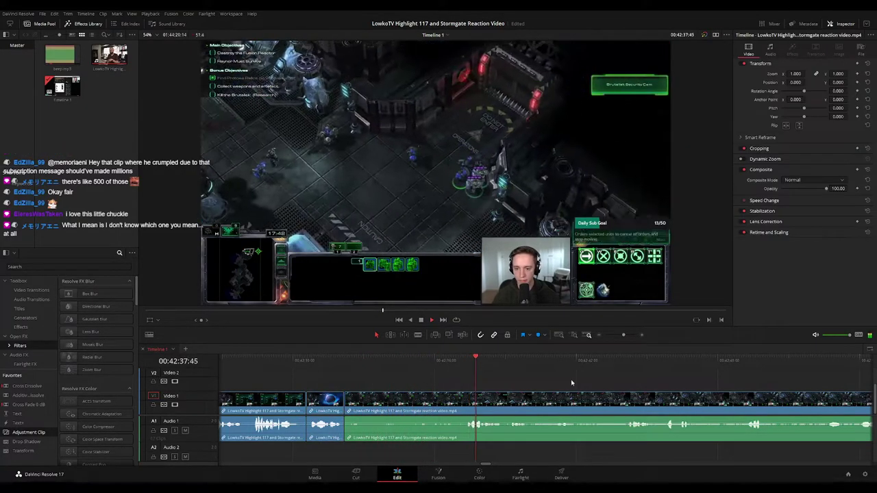
drag(613, 385, 495, 385)
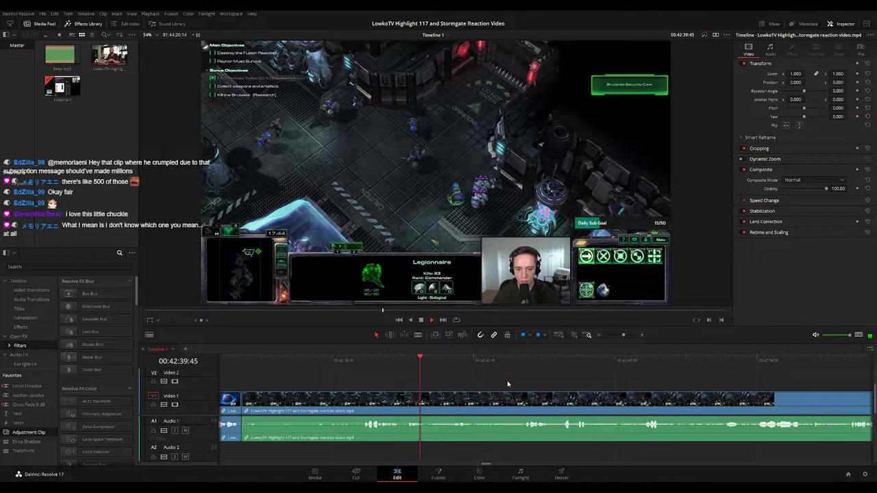
drag(527, 387, 451, 373)
click(445, 363)
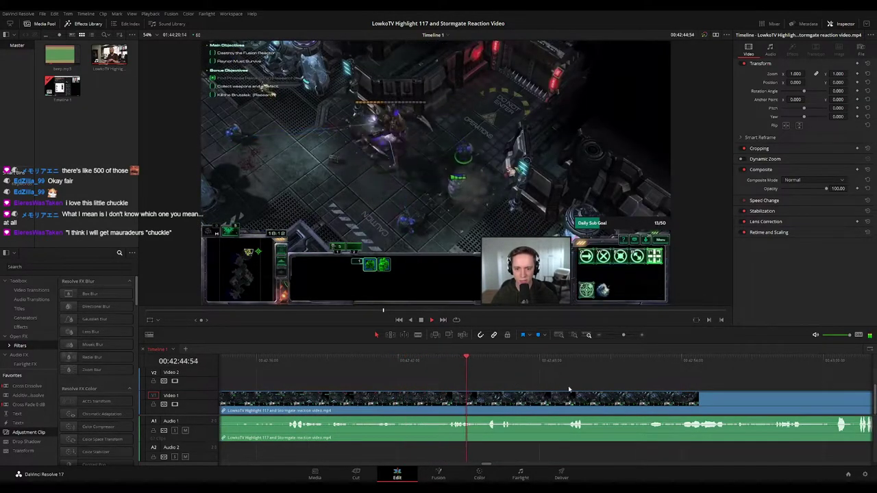
scroll(516, 381, right, 2)
scroll(485, 376, right, 2)
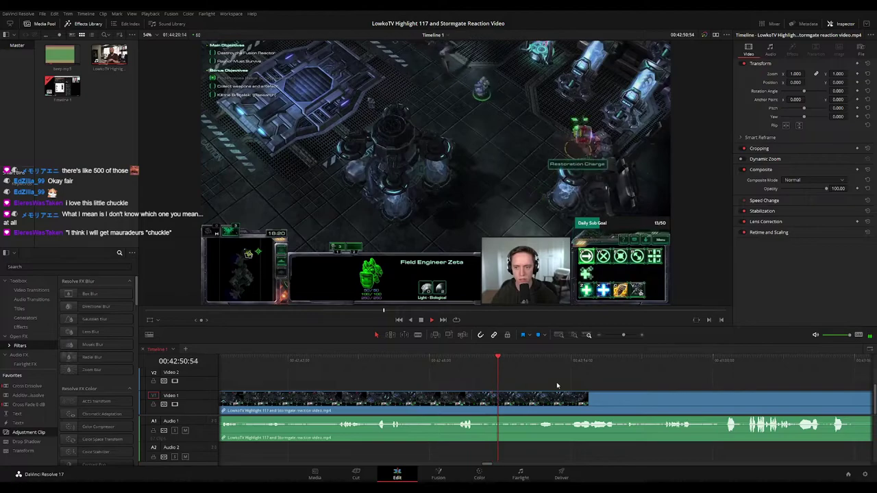
scroll(502, 380, right, 3)
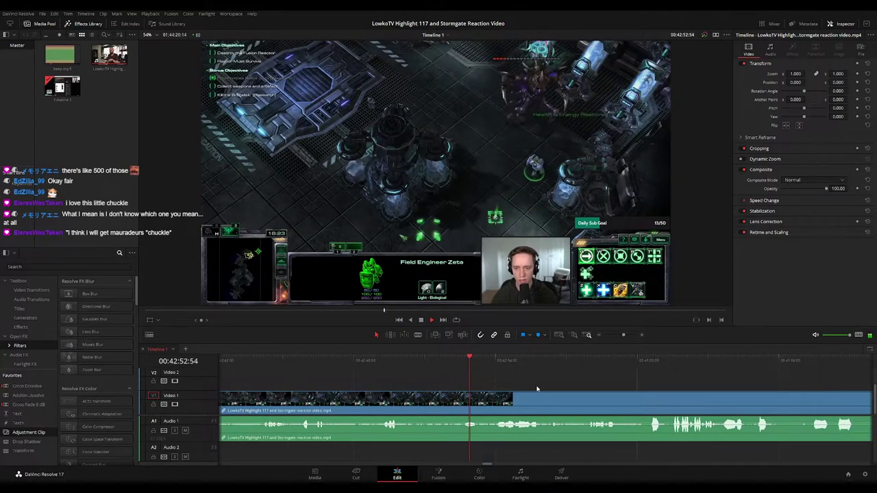
scroll(471, 379, right, 3)
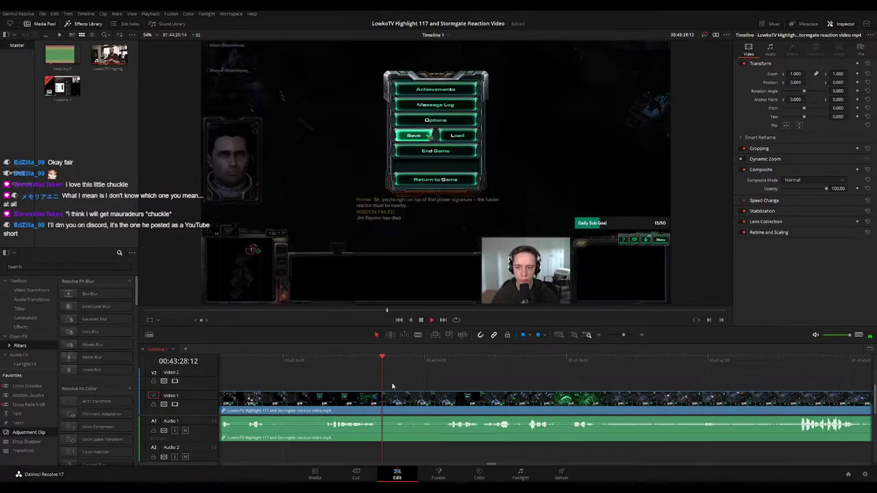
Cut the short section starting at 00:43:28:10 out of the stream clip and color-mark the segment before it
key(ctrl+b)
key(space)
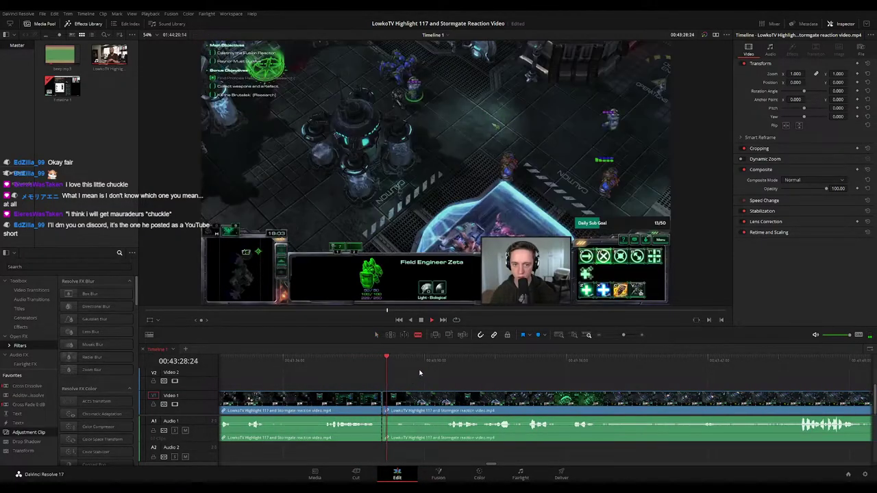
click(374, 363)
key(space)
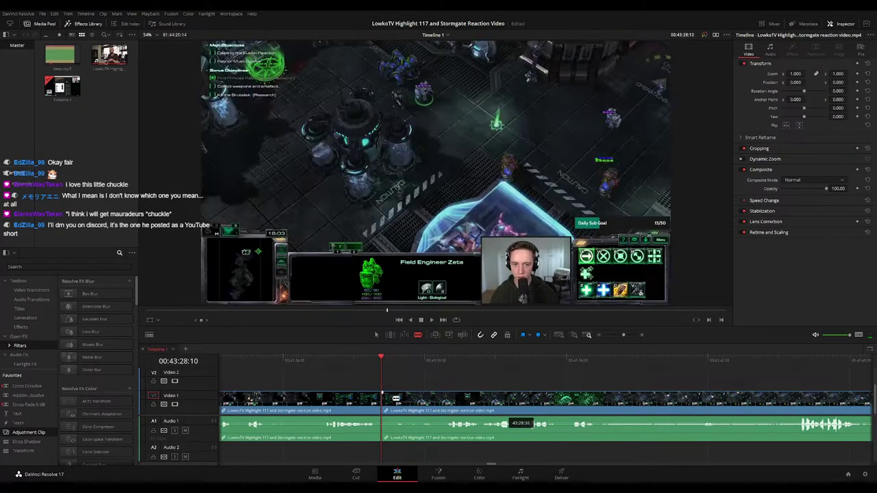
click(393, 399)
key(a)
click(390, 399)
click(387, 402)
key(Delete)
key(space)
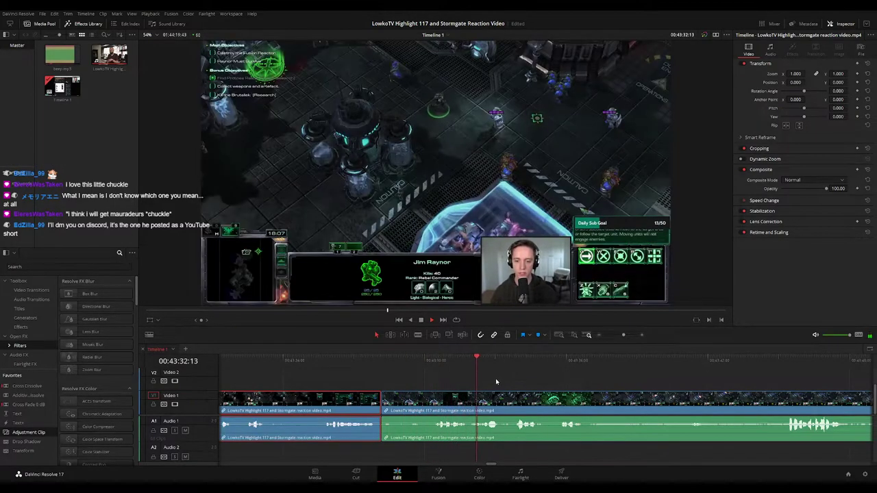
click(496, 377)
Recheck the footage after the 00:43:28:10 cut and review the stream clip up to about 00:44:22
drag(605, 382, 477, 368)
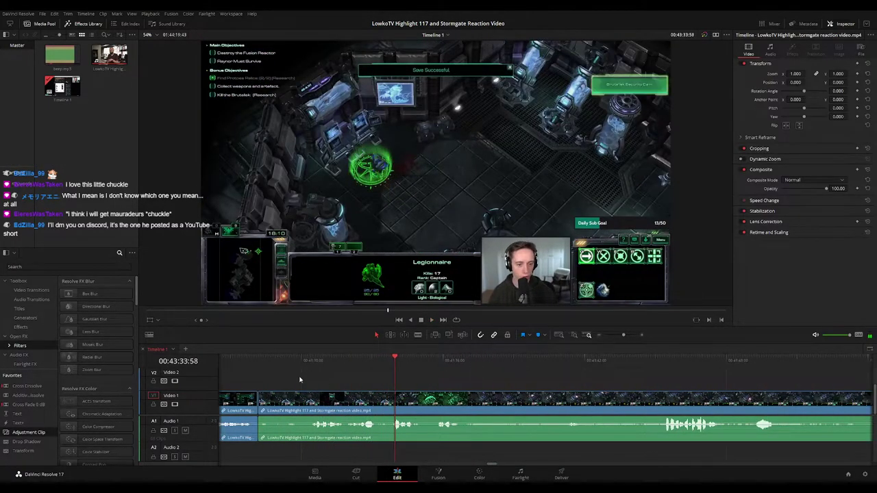
click(259, 358)
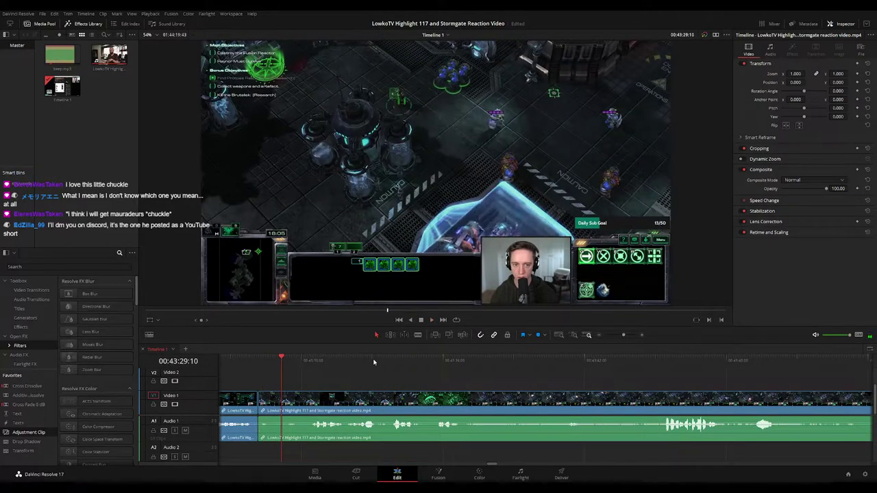
click(375, 361)
drag(496, 388, 422, 384)
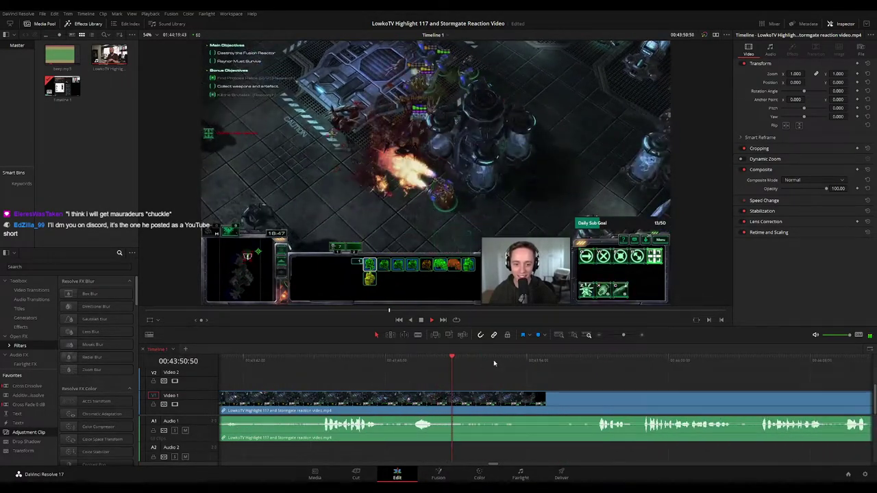
click(543, 361)
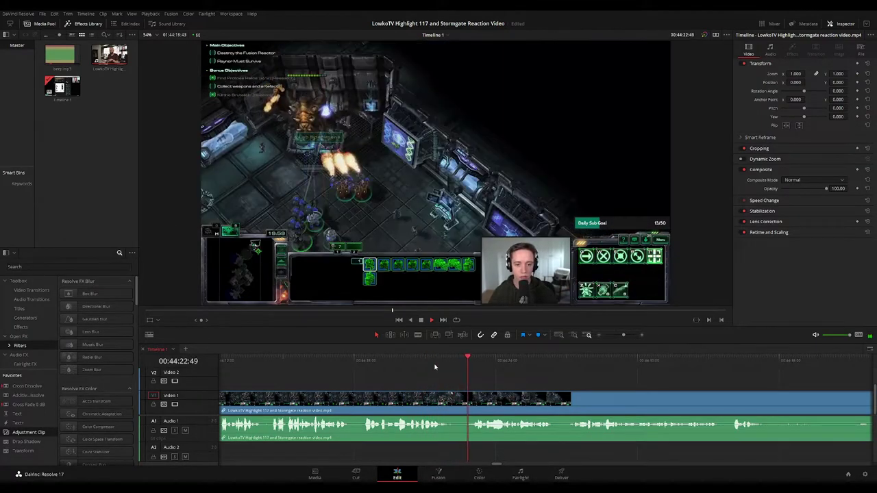
Cut the short section ending near 00:44:22:49 out of the stream clip and color-mark the segment before it
click(449, 401)
click(467, 402)
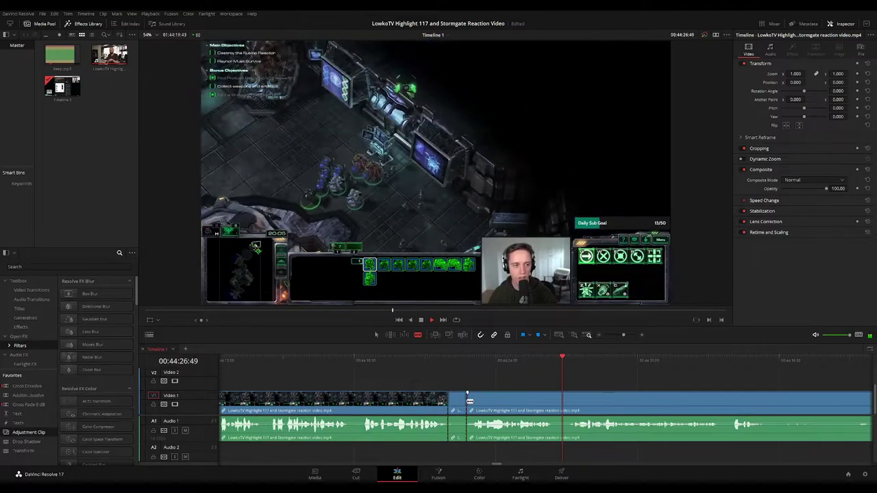
key(a)
click(463, 401)
key(Delete)
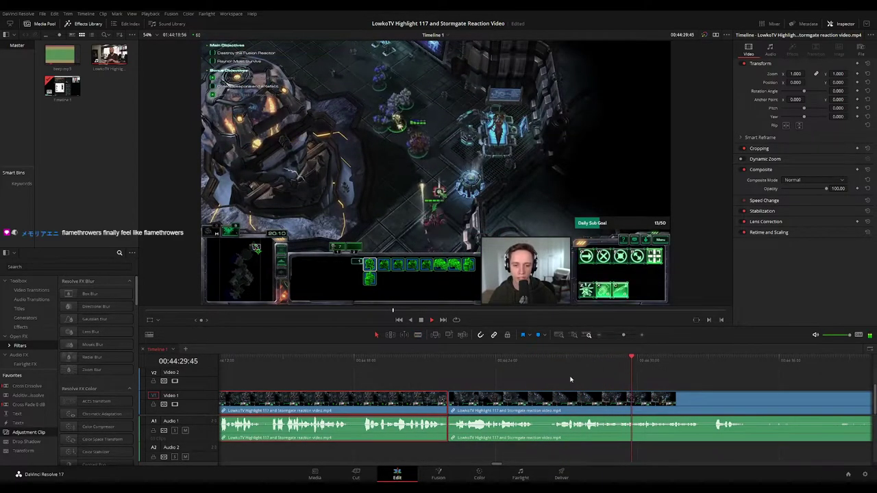
click(683, 382)
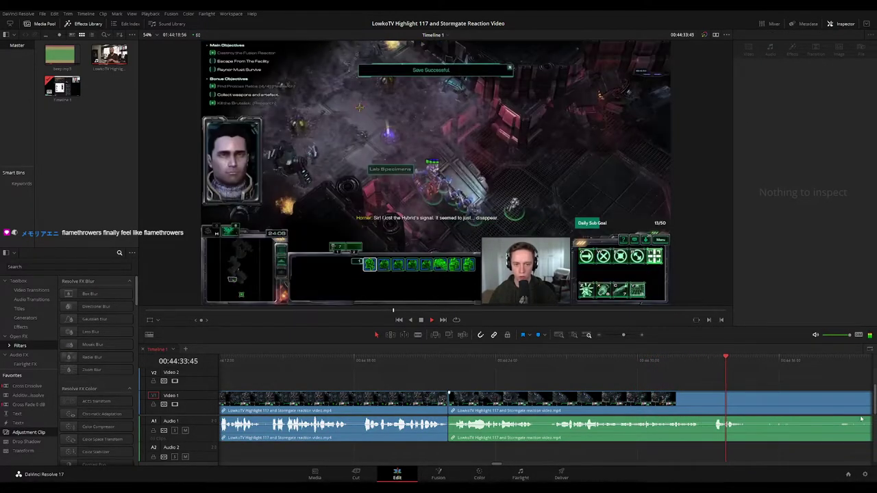
Review the stream clip from about 00:44:33 to 00:45:04 for unwanted moments
drag(733, 388, 468, 376)
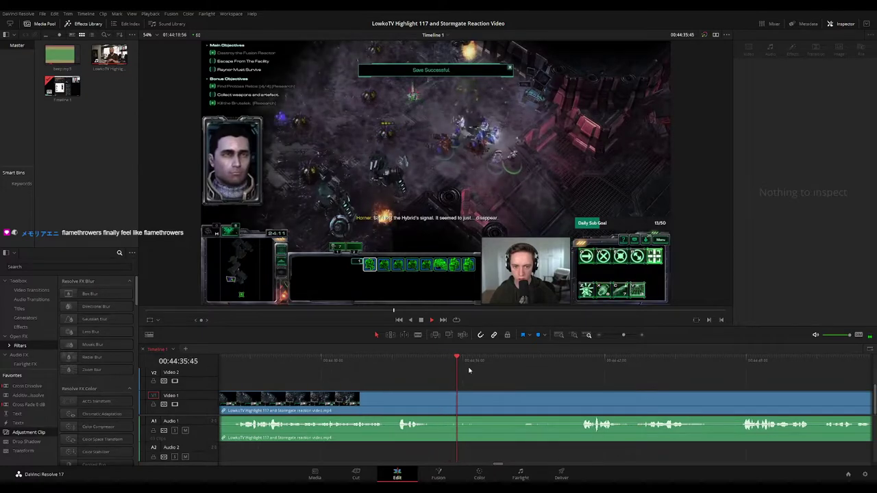
click(517, 365)
click(568, 364)
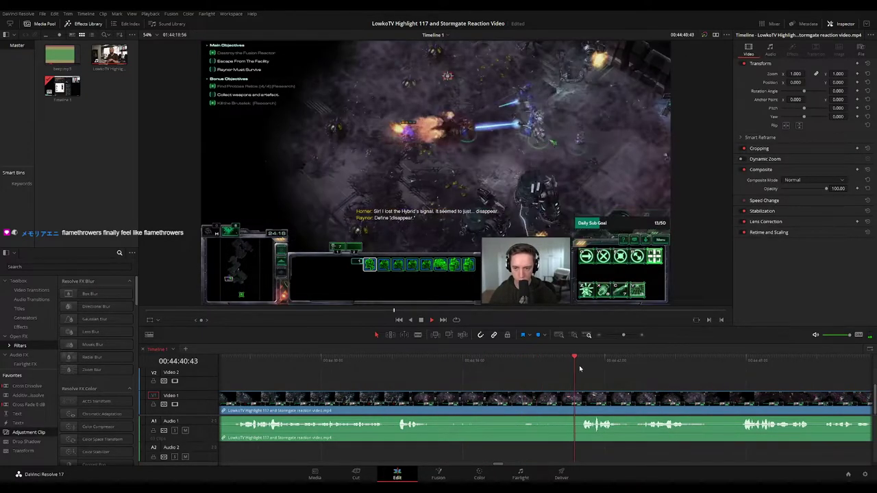
drag(583, 367, 422, 368)
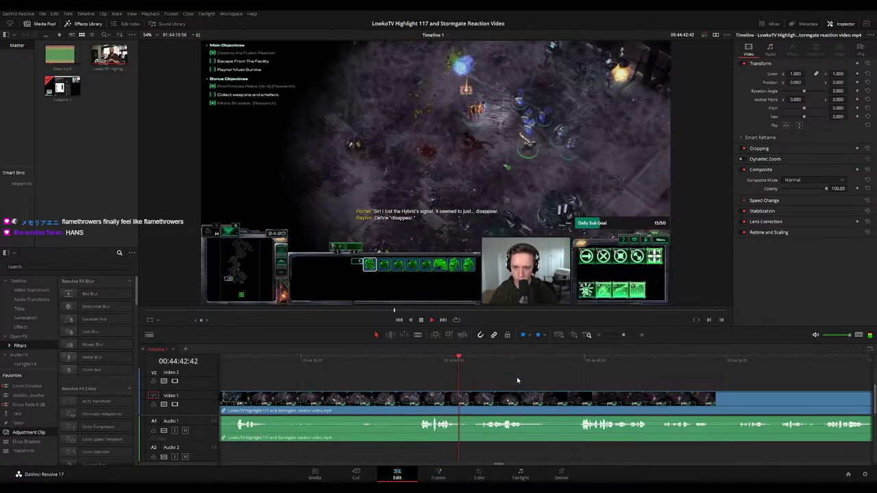
drag(539, 383, 464, 383)
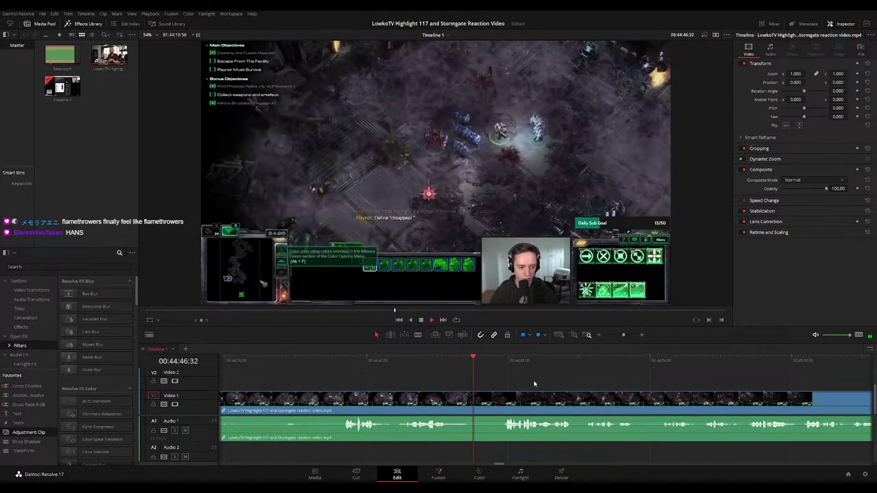
scroll(485, 384, right, 2)
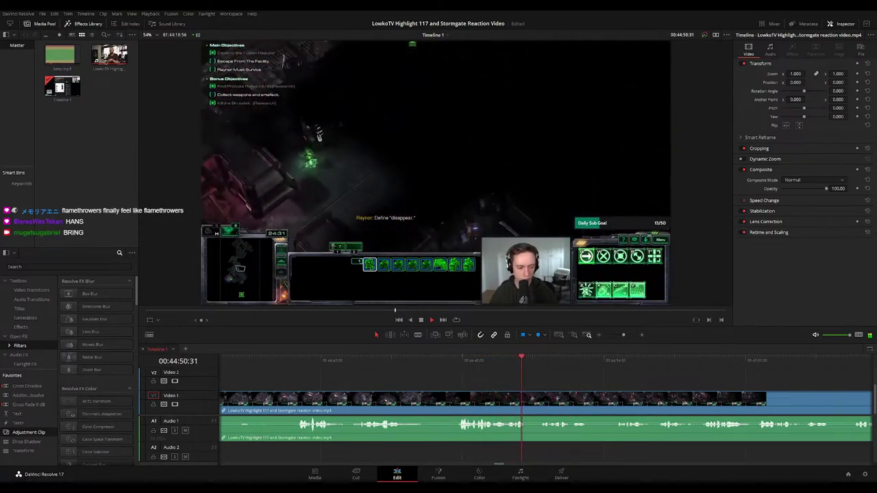
scroll(535, 374, right, 4)
scroll(535, 374, right, 1)
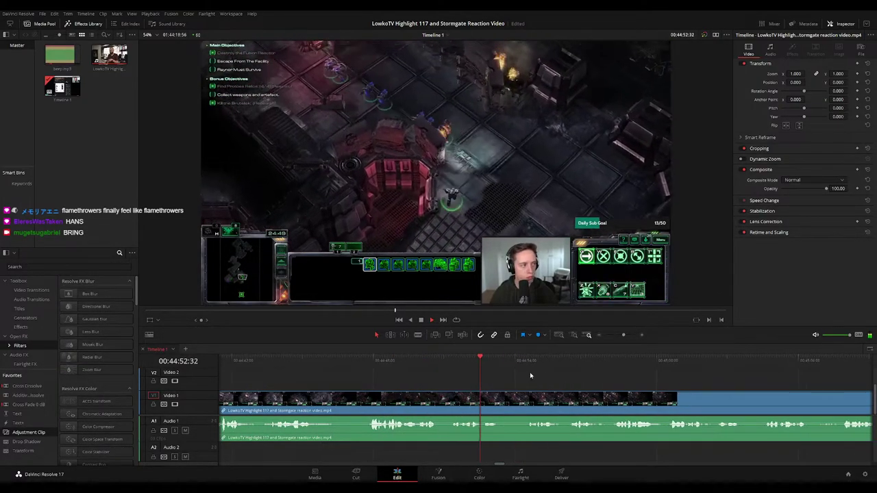
scroll(500, 389, right, 2)
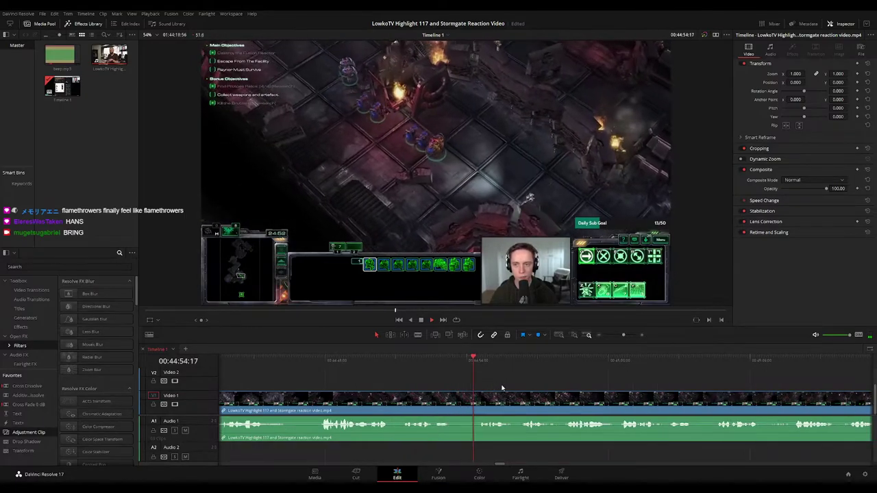
scroll(483, 381, right, 3)
scroll(464, 374, right, 1)
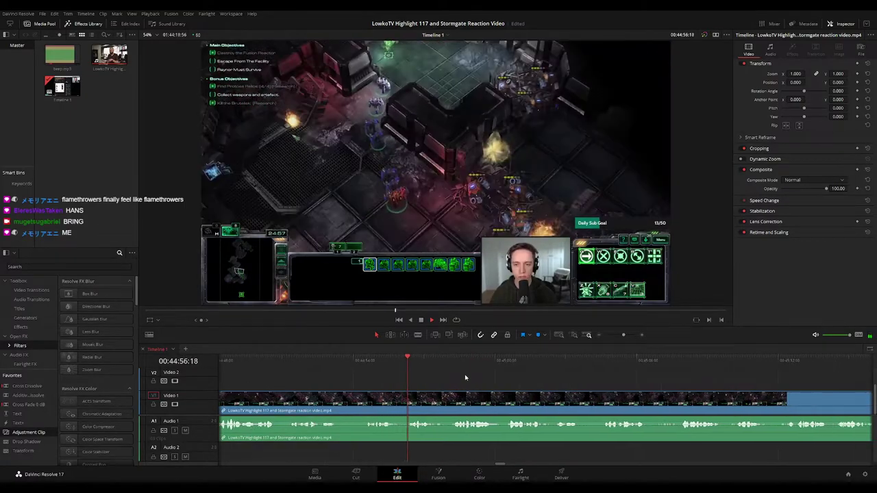
scroll(498, 383, right, 2)
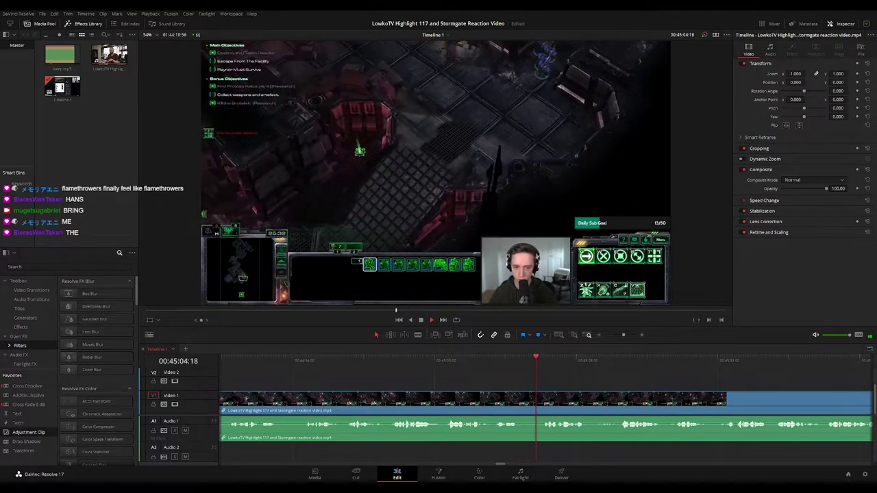
Review the stream clip from about 00:45:04 to 00:45:58, including the failed mission attempt, for unwanted moments
scroll(426, 374, right, 5)
scroll(428, 374, right, 6)
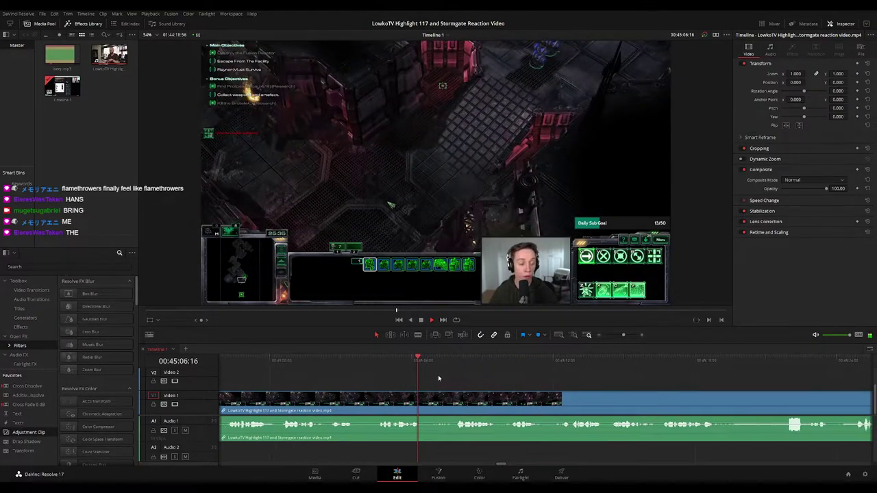
scroll(418, 379, right, 2)
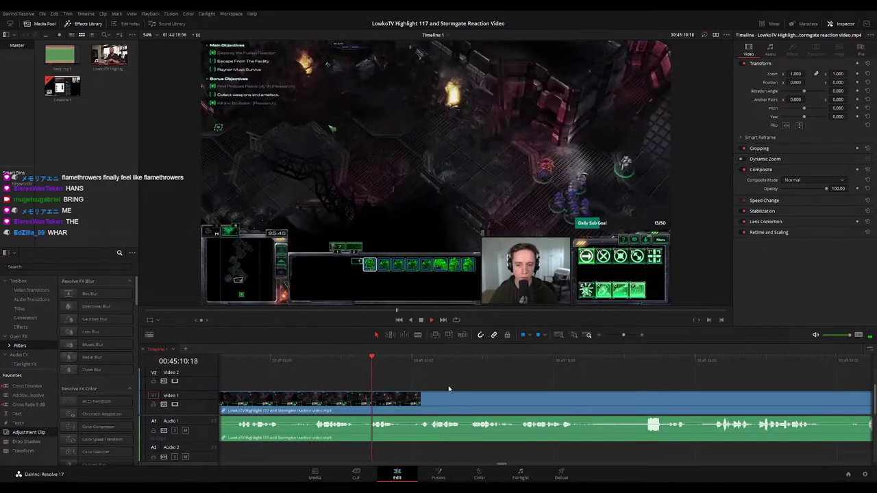
scroll(389, 382, right, 3)
scroll(372, 385, right, 3)
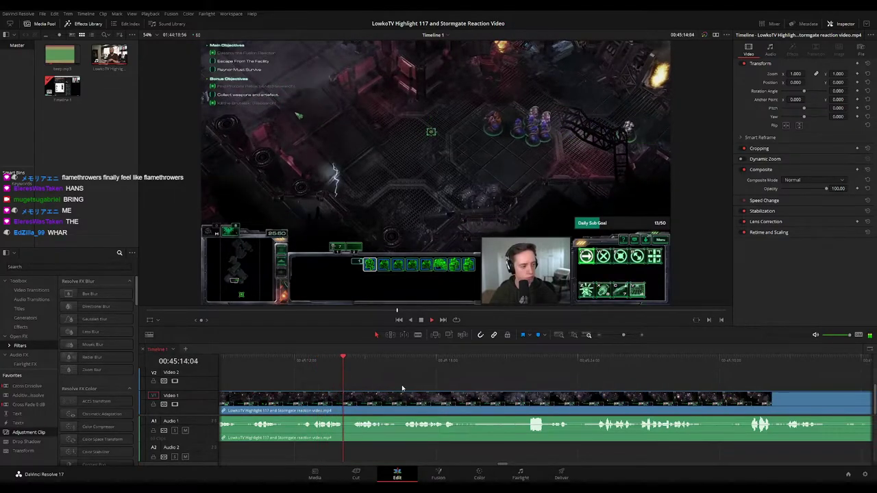
scroll(384, 388, right, 1)
scroll(381, 390, right, 1)
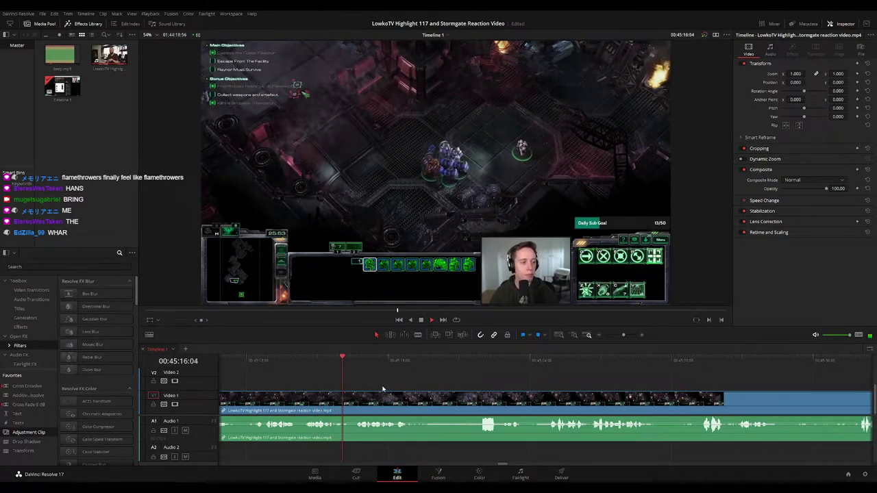
scroll(394, 386, right, 2)
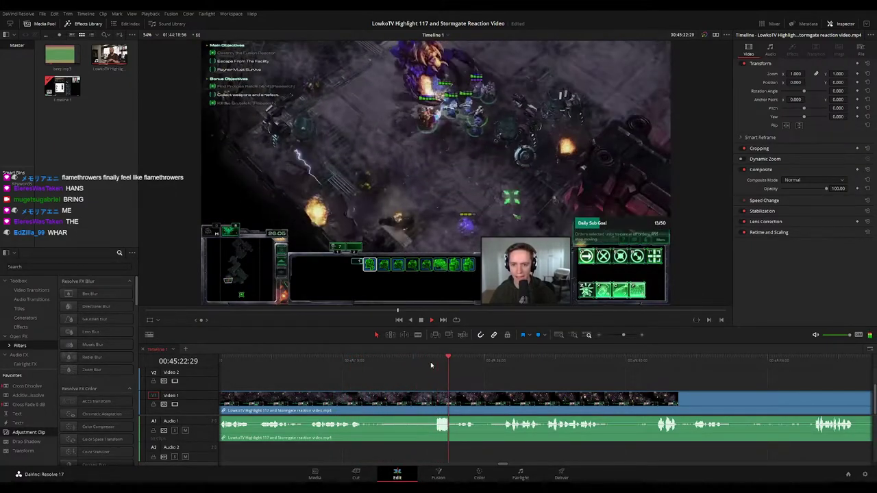
scroll(429, 373, right, 3)
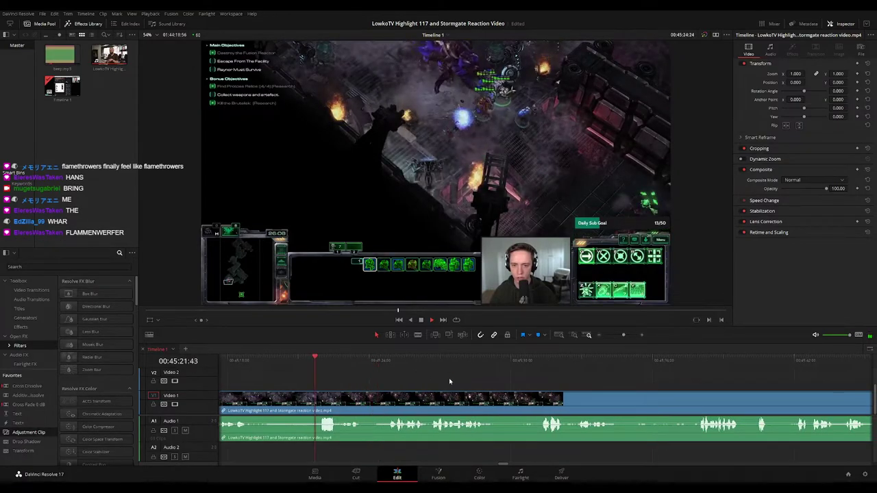
drag(480, 381, 402, 382)
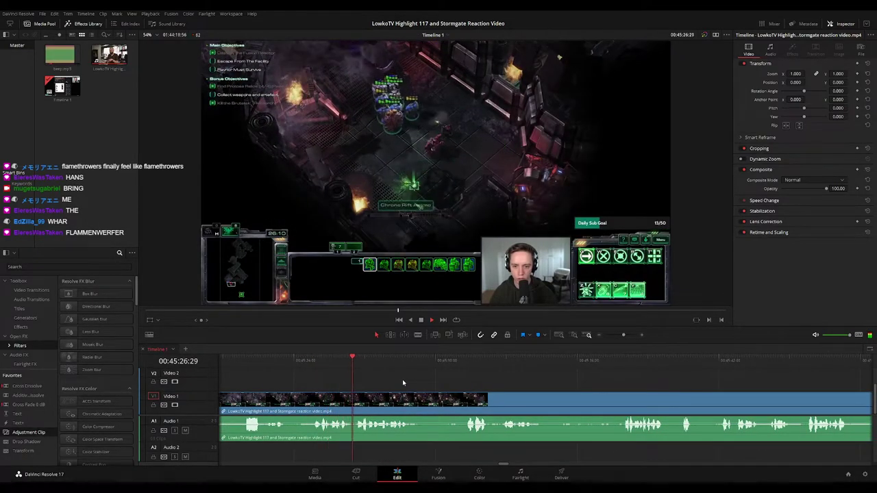
scroll(411, 382, right, 1)
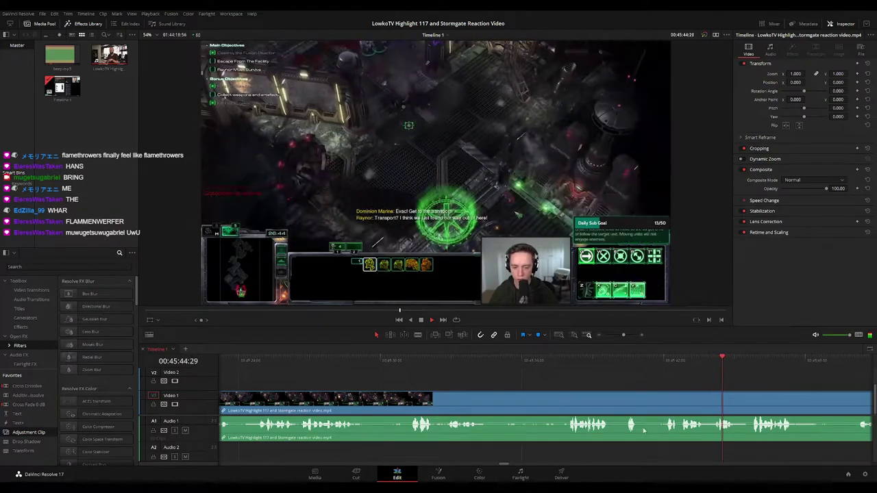
drag(746, 387, 560, 374)
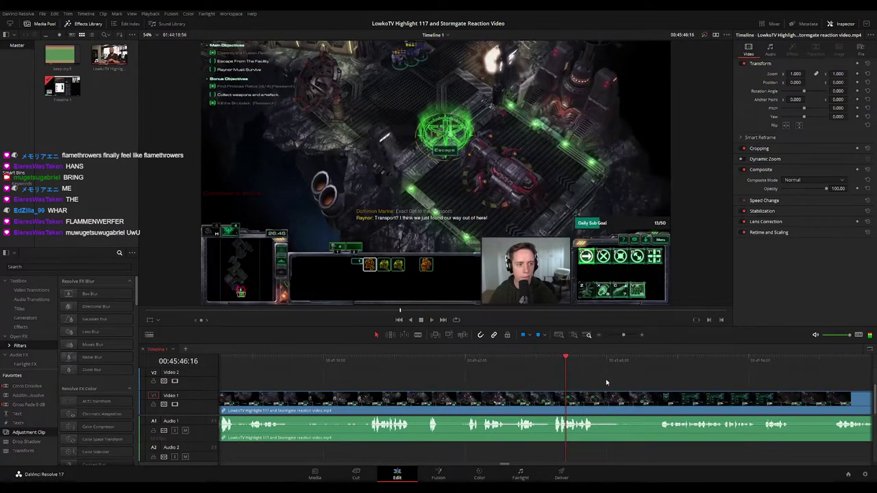
drag(633, 381, 494, 371)
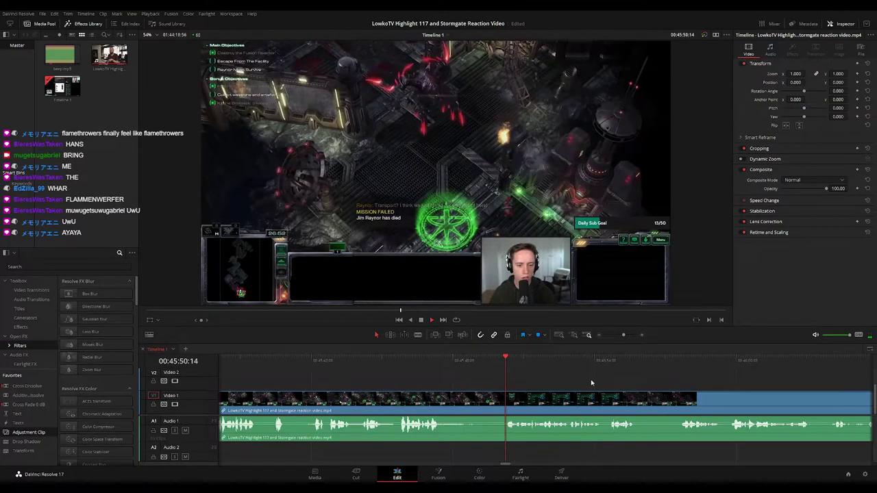
scroll(508, 382, right, 1)
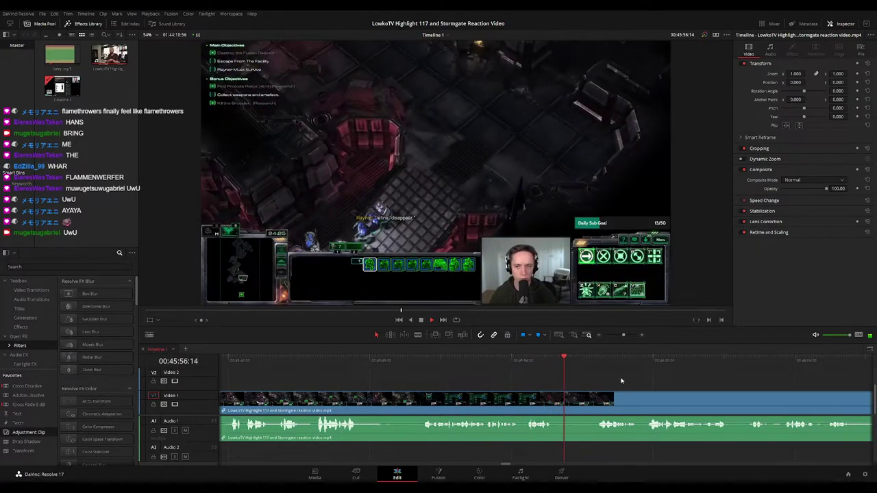
drag(621, 380, 370, 381)
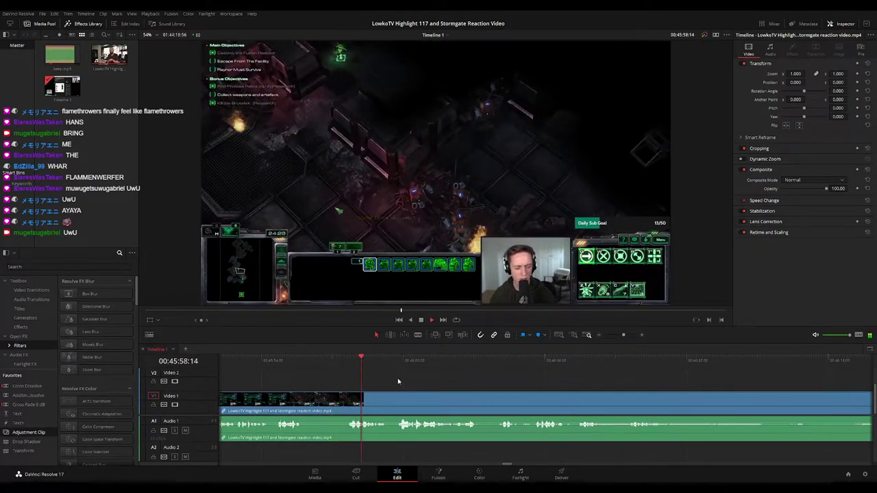
Review the stream clip from about 00:45:58 to 00:46:24, adjusting the timeline scale to check the upcoming footage
drag(623, 335, 614, 335)
scroll(598, 370, right, 5)
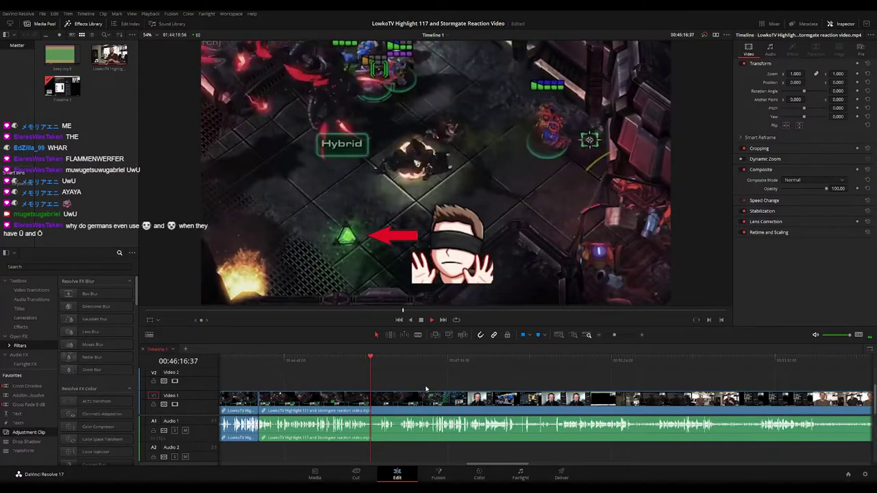
key(ctrl+=)
key(ctrl+=)
key(ctrl+=)
key(ctrl+=)
key(ctrl+=)
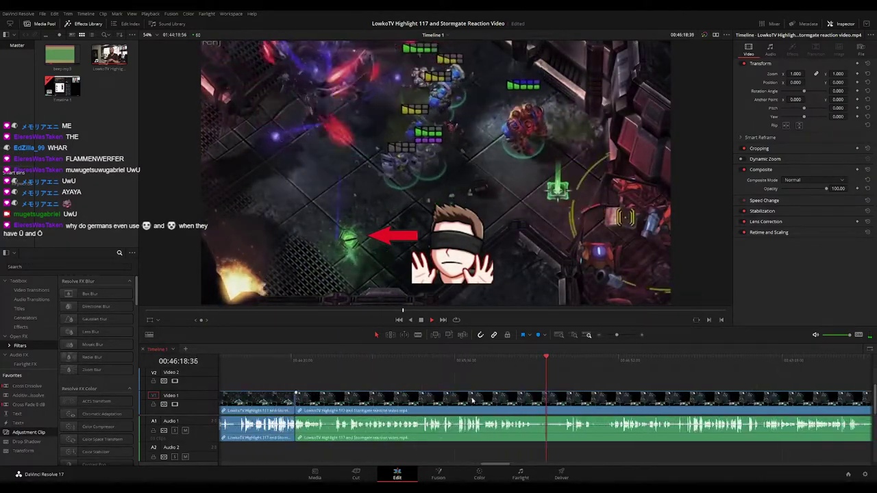
scroll(488, 380, right, 2)
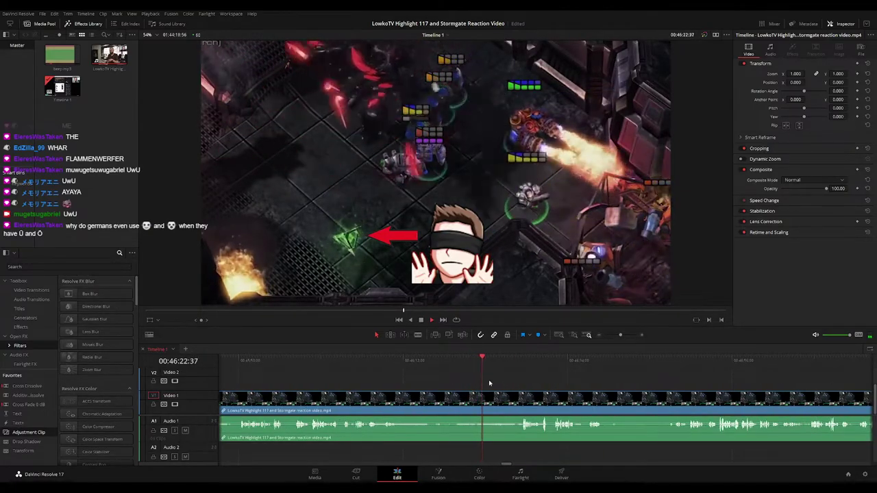
scroll(480, 380, right, 2)
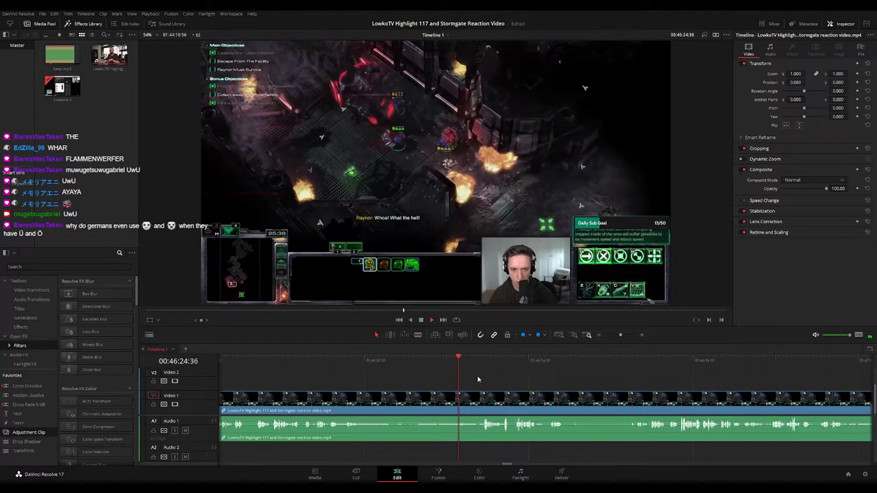
scroll(459, 377, right, 2)
Review the stream clip from about 00:46:24 to 00:47:08 for unwanted moments
click(382, 359)
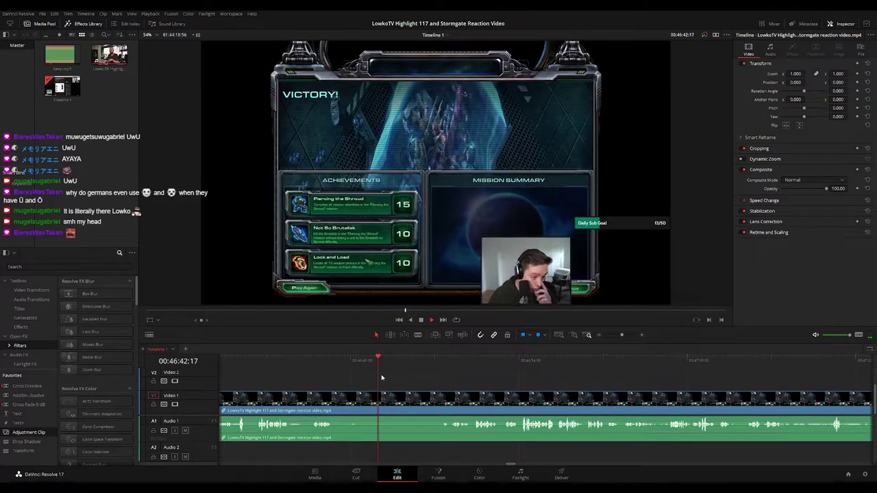
drag(393, 363, 429, 363)
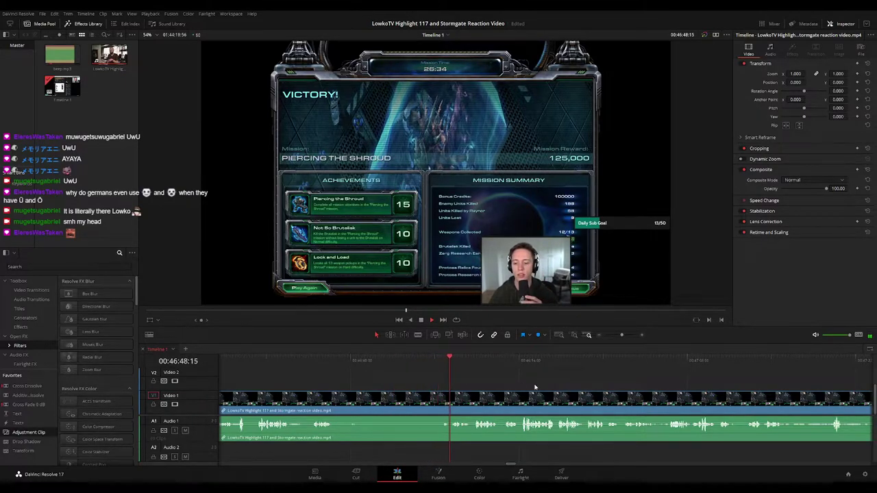
drag(535, 387, 423, 386)
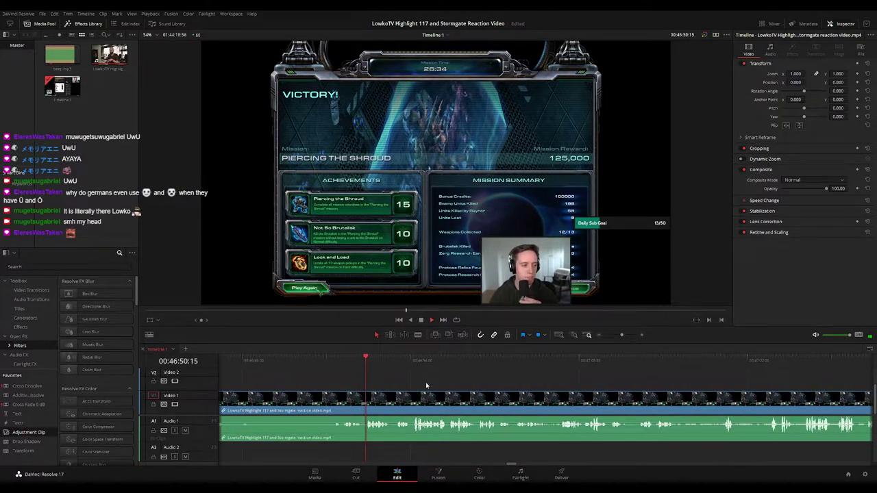
scroll(426, 385, right, 3)
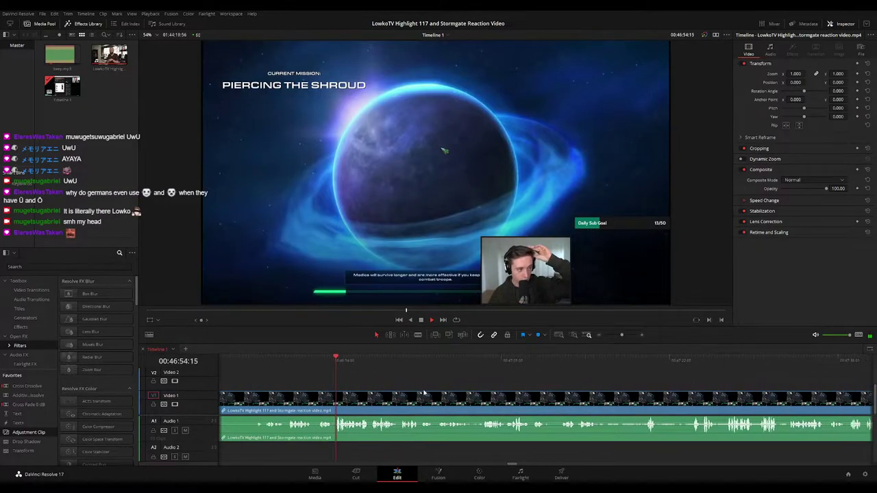
scroll(423, 392, right, 1)
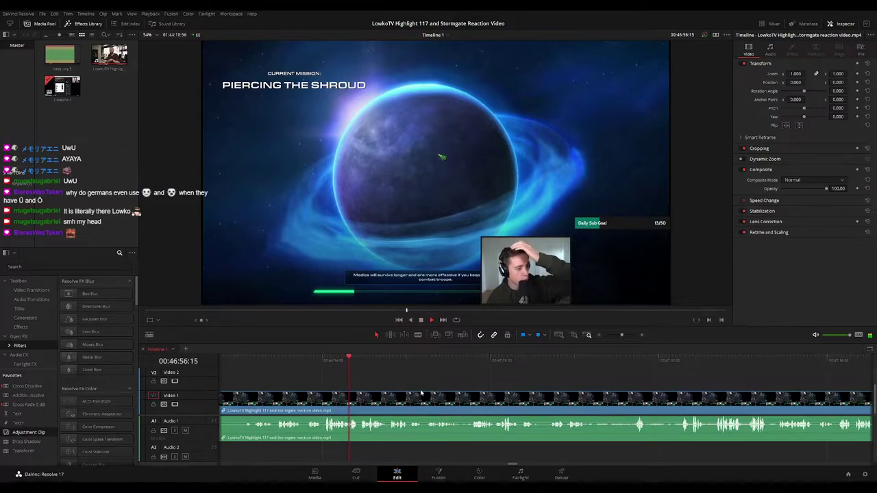
scroll(411, 389, right, 1)
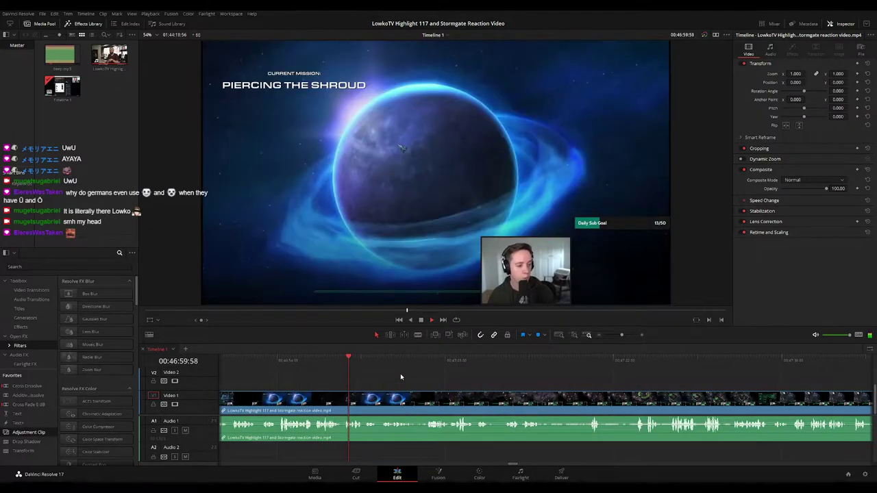
scroll(417, 385, right, 1)
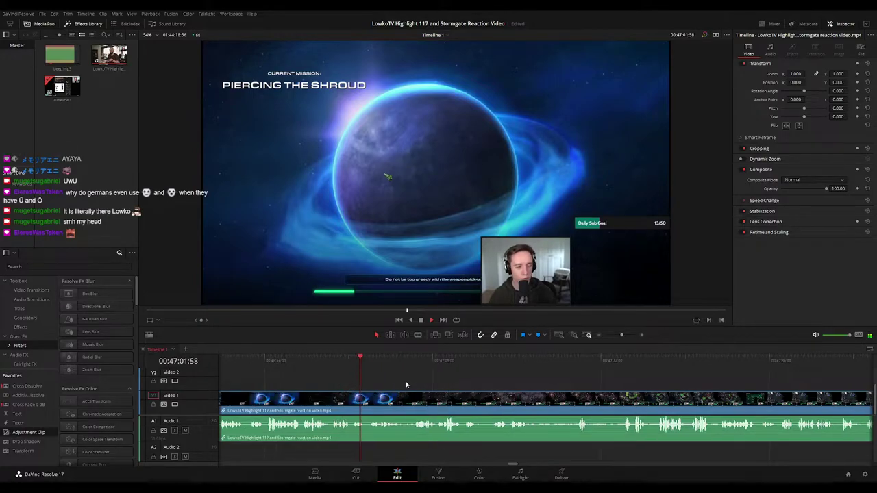
scroll(411, 383, right, 2)
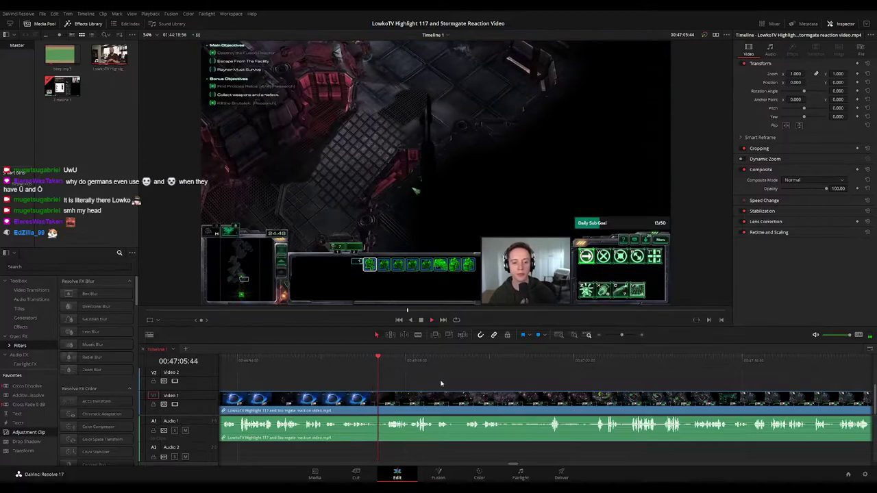
scroll(442, 384, right, 1)
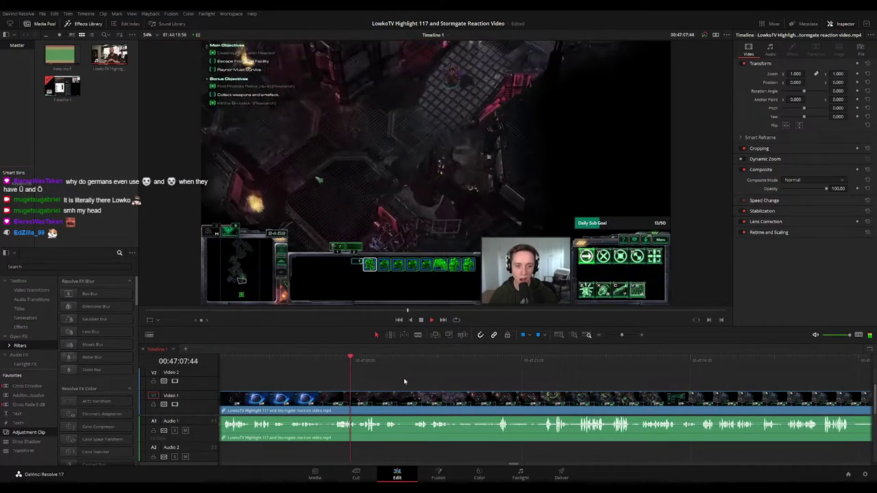
key(space)
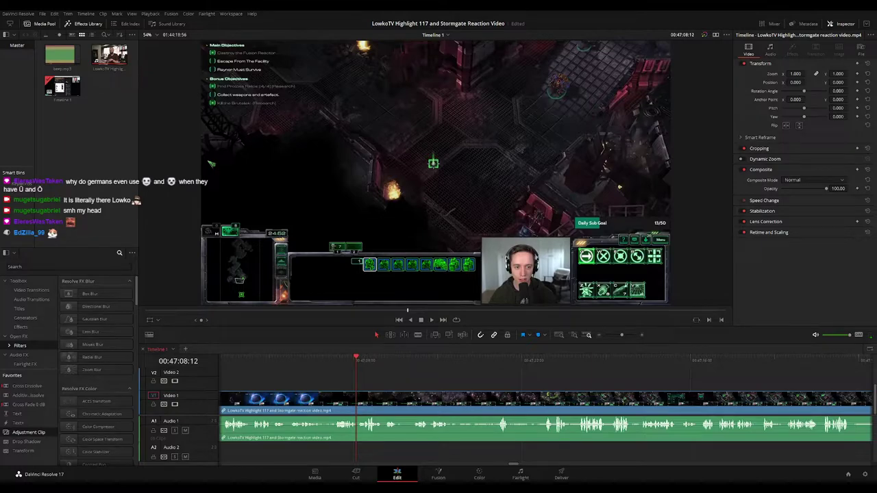
key(space)
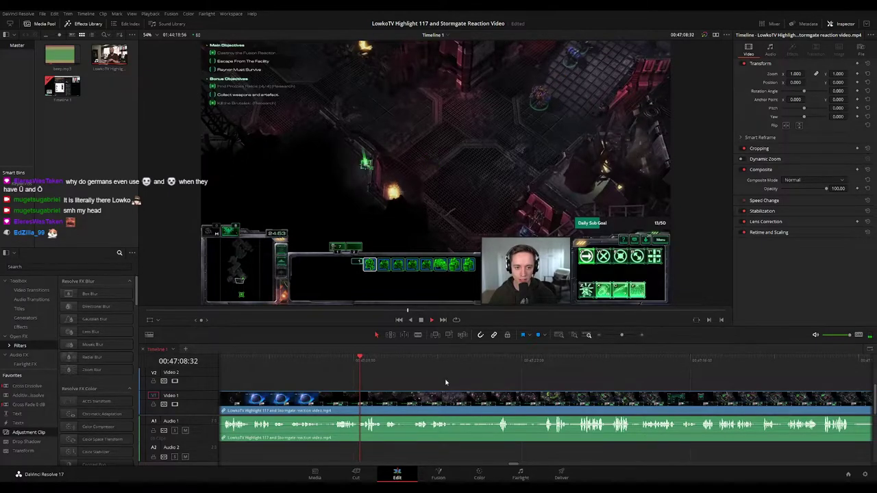
Cut the short section near 00:47:12 out of the stream clip and color-mark the segment before it
scroll(424, 377, right, 2)
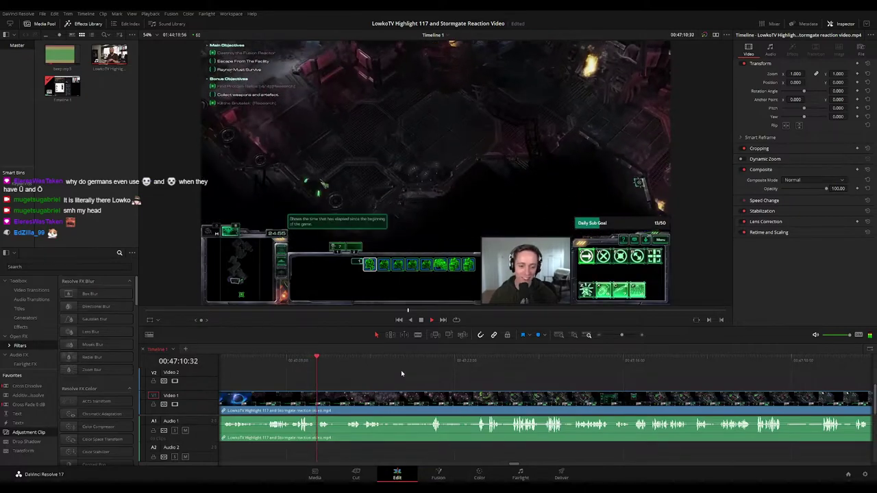
scroll(383, 375, right, 1)
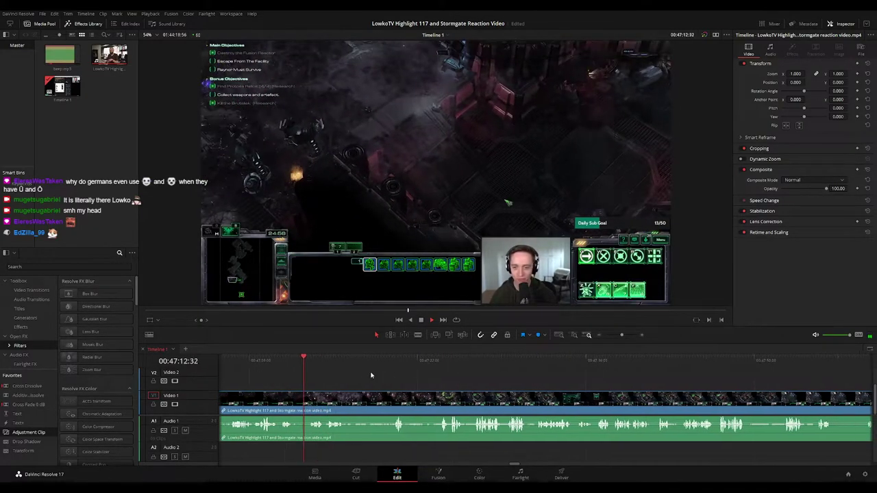
key(b)
click(295, 404)
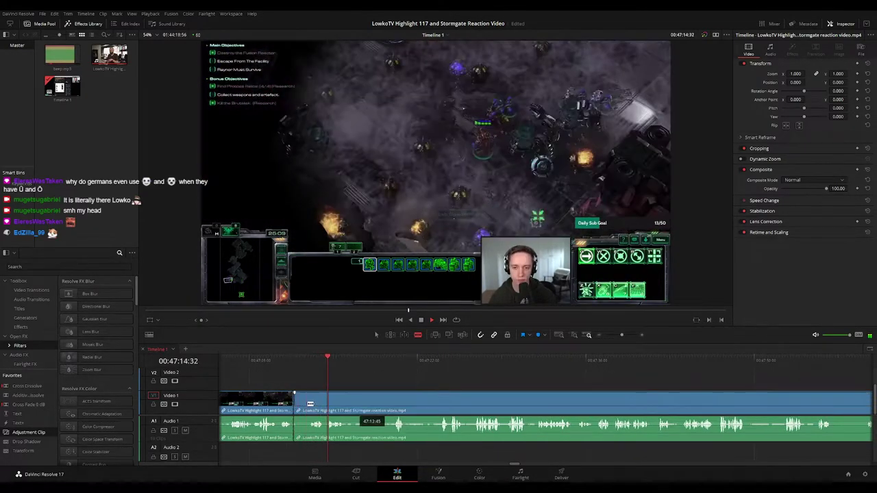
key(a)
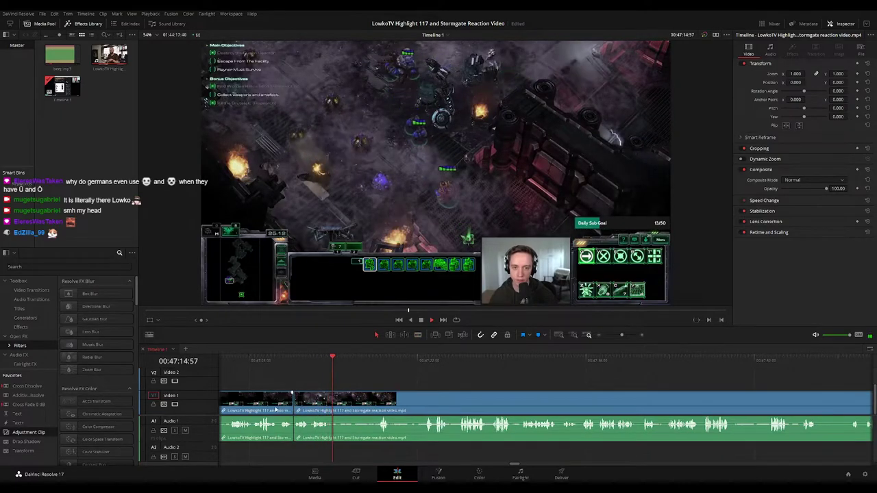
click(291, 396)
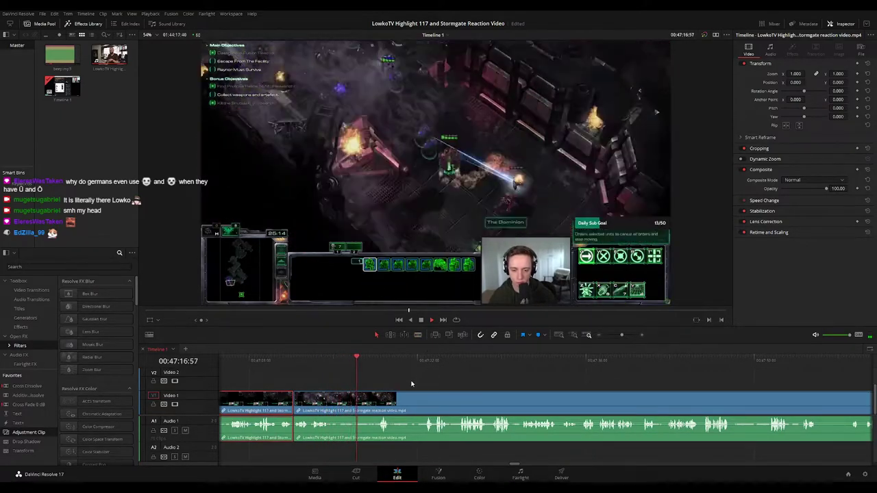
click(427, 385)
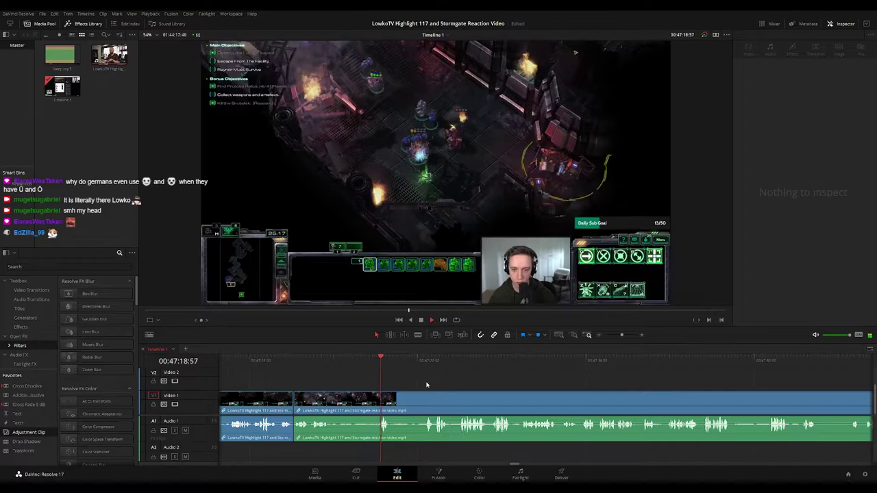
Review the stream clip from about 00:47:19 to 00:47:45 for unwanted moments
scroll(471, 388, right, 1)
click(357, 358)
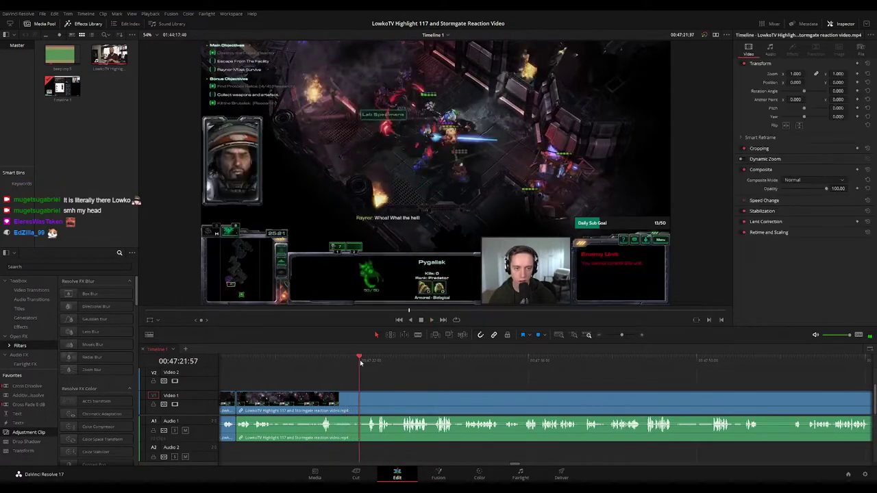
scroll(480, 384, right, 1)
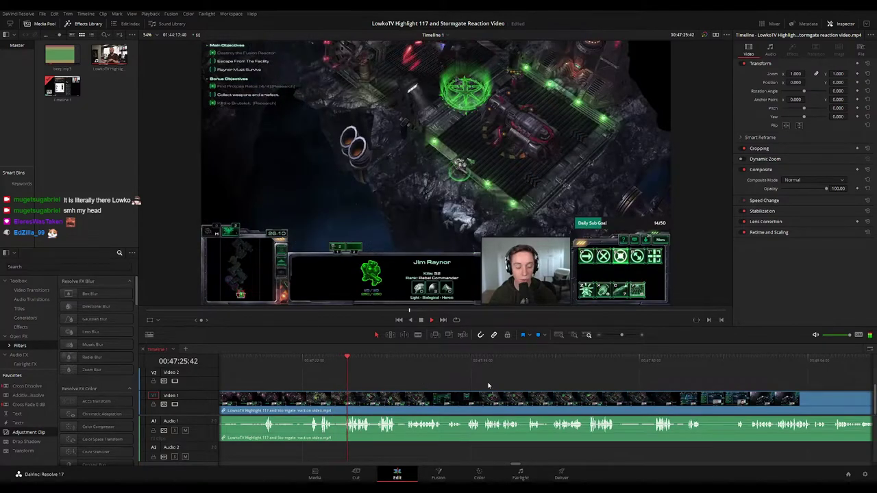
scroll(420, 376, right, 2)
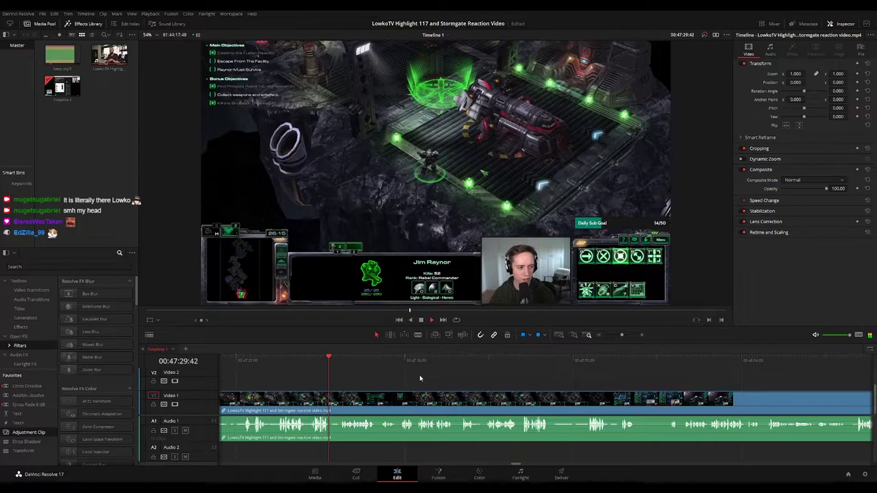
scroll(412, 379, right, 1)
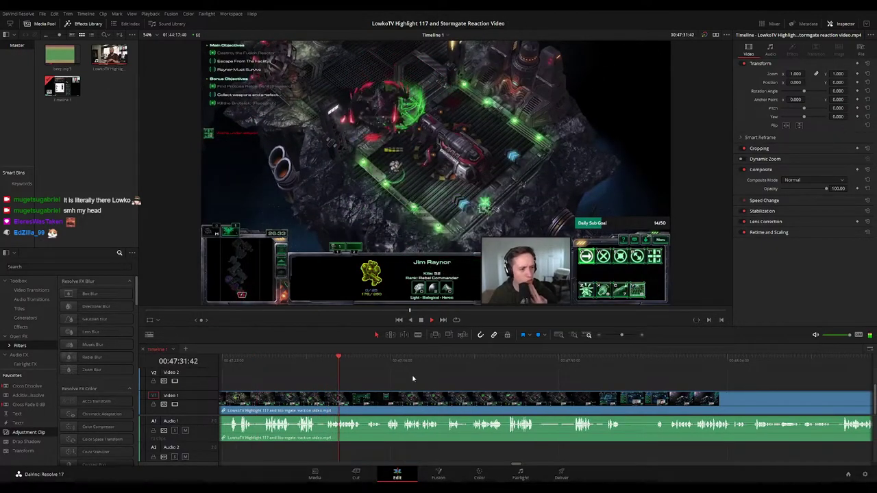
scroll(407, 380, right, 2)
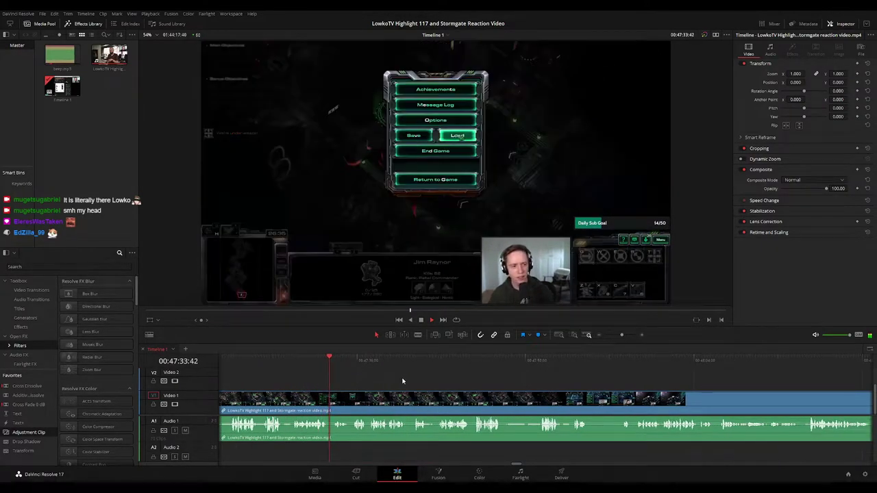
scroll(404, 380, right, 2)
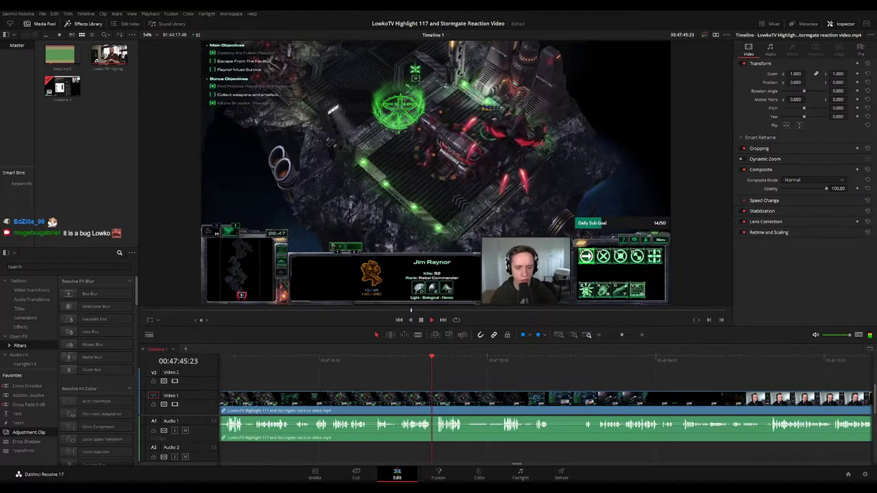
Cut the short section starting at 00:47:45:12 out of the stream clip, closing the gap
click(430, 365)
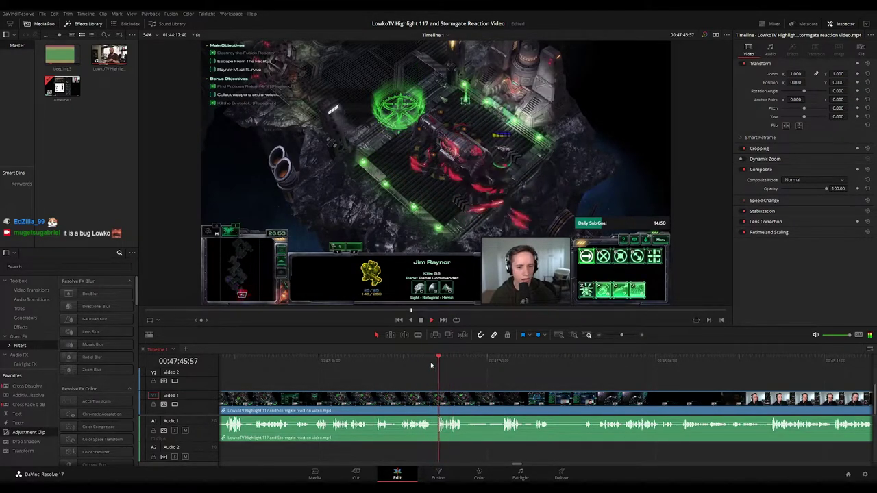
drag(423, 365, 418, 365)
key(space)
scroll(449, 394, up, 4)
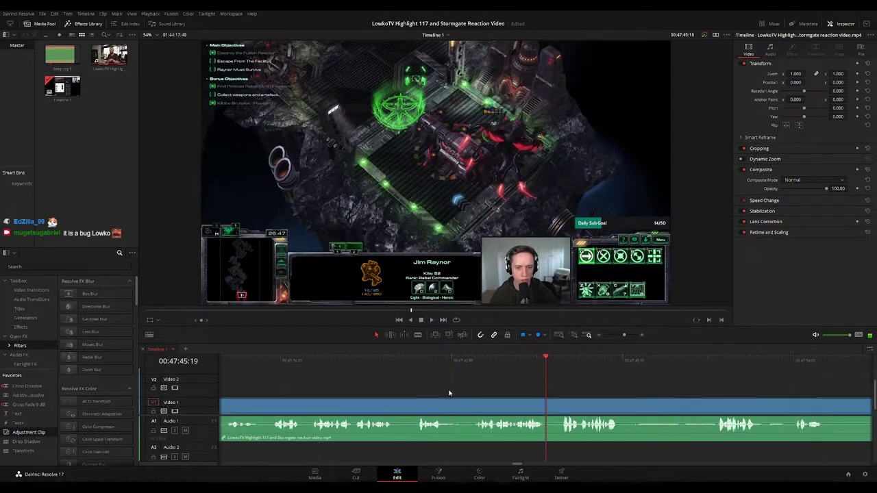
key(b)
click(539, 401)
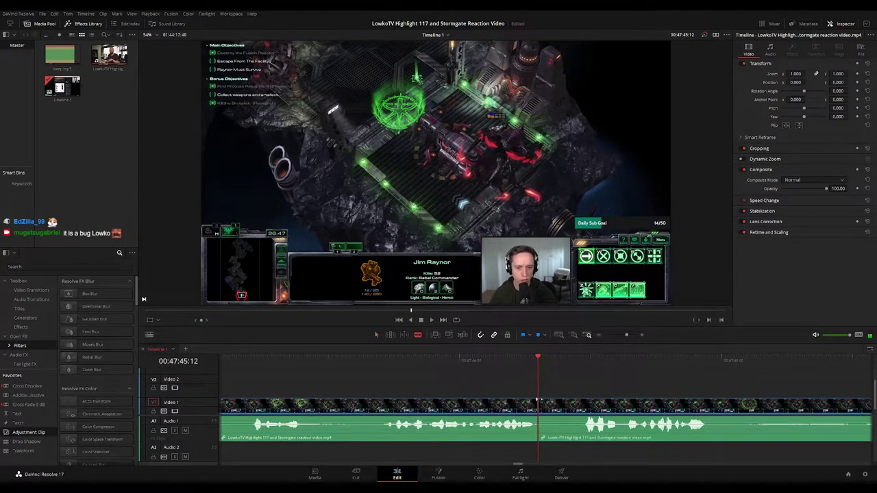
click(581, 406)
key(a)
key(Delete)
key(space)
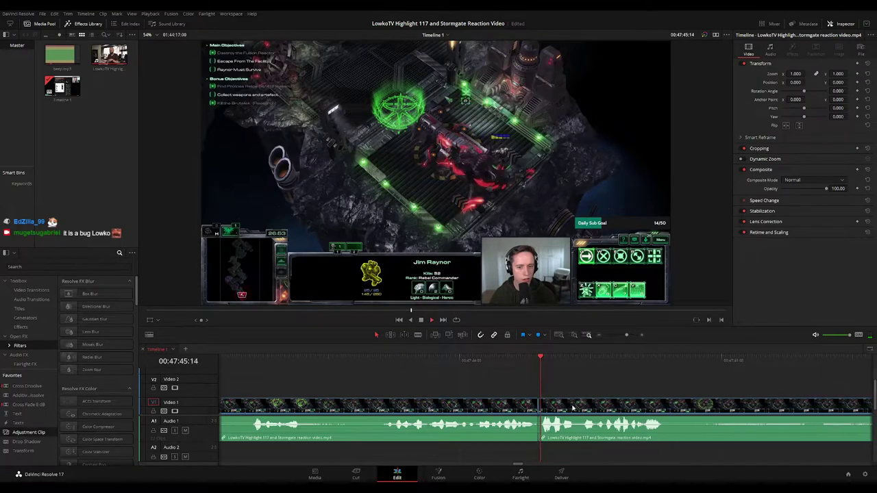
Replay the transition at the 00:47:45 cut and color-mark the finished segment before it
drag(626, 335, 619, 335)
drag(588, 390, 576, 383)
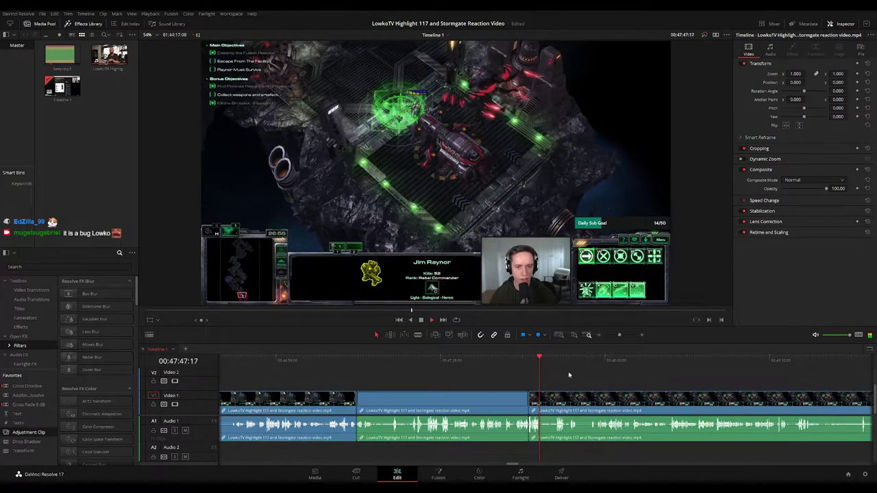
key(Up)
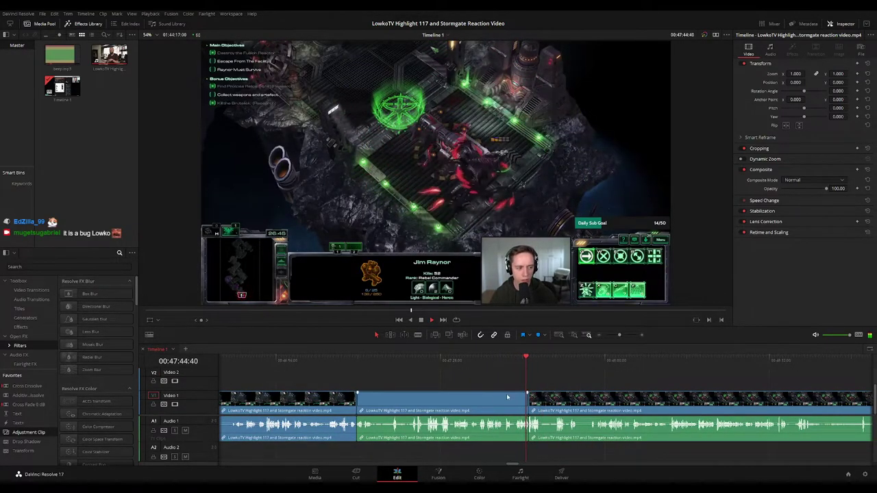
click(480, 401)
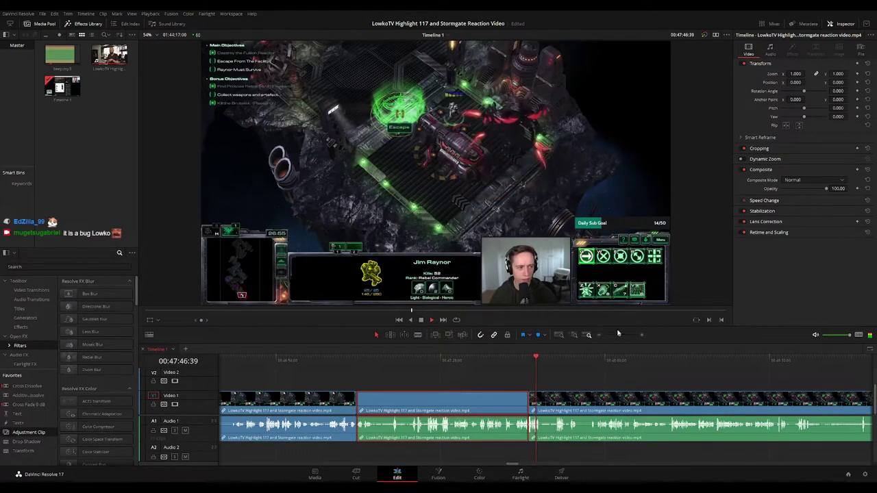
key(ctrl+1)
click(605, 384)
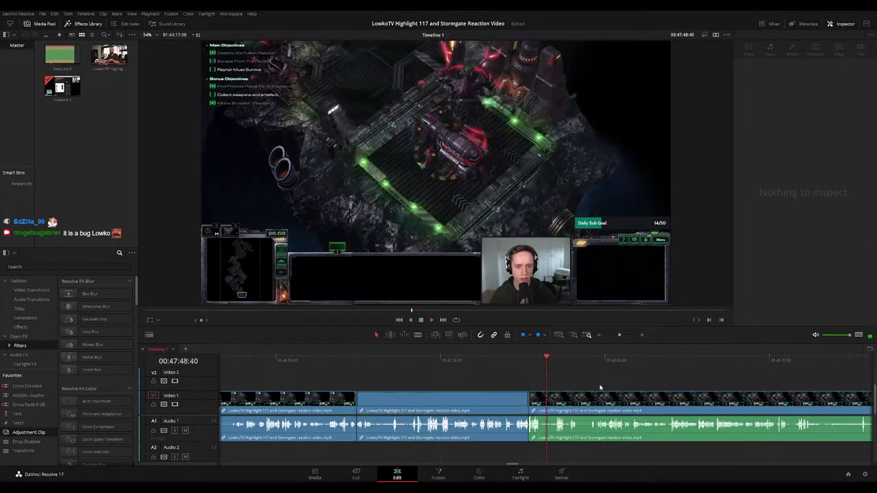
Review the stream clip from about 00:47:48 to 00:48:02, through the mission summary, for unwanted moments
scroll(587, 386, up, 1)
scroll(587, 384, up, 1)
drag(587, 384, 432, 374)
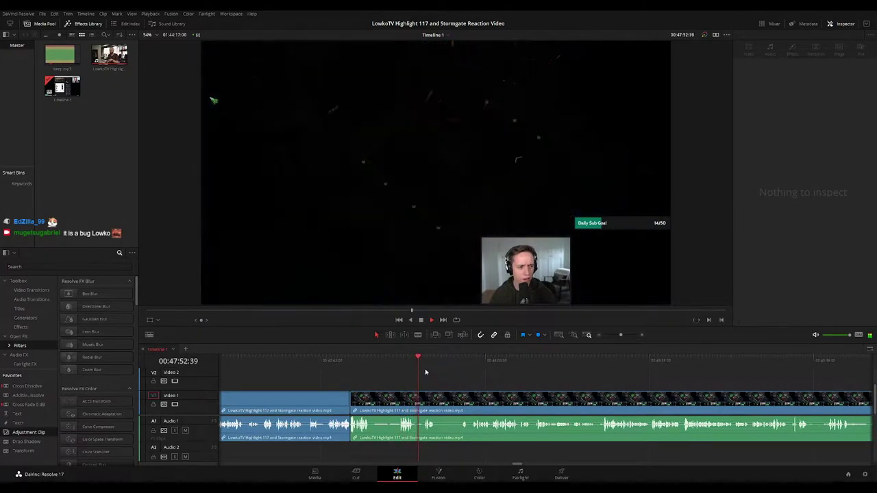
click(426, 364)
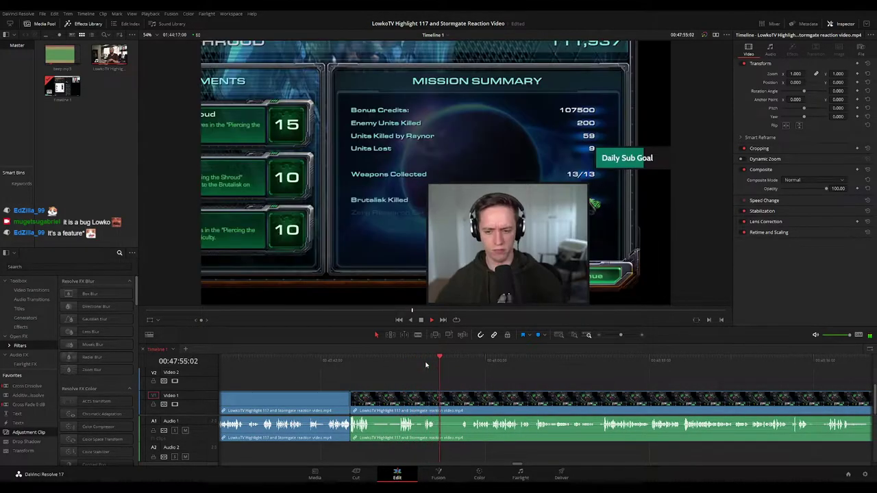
drag(517, 386, 461, 376)
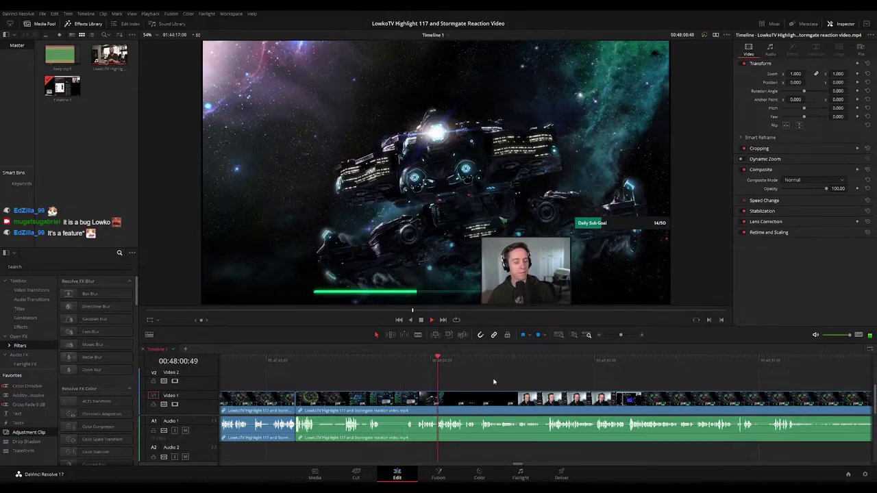
scroll(455, 381, right, 2)
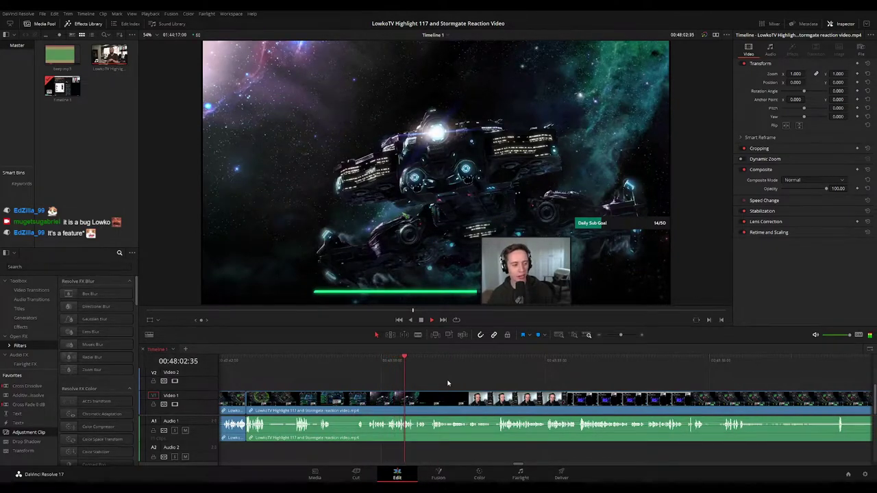
Review the stream clip up to the Hyperion Bridge transition and cut out the short section starting at 00:48:12:01, closing the gap
scroll(448, 381, right, 1)
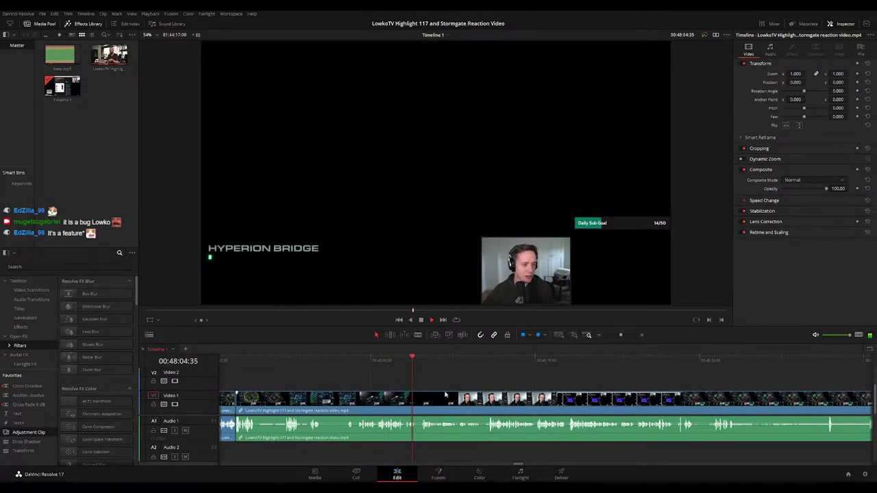
scroll(550, 393, up, 3)
scroll(565, 386, right, 2)
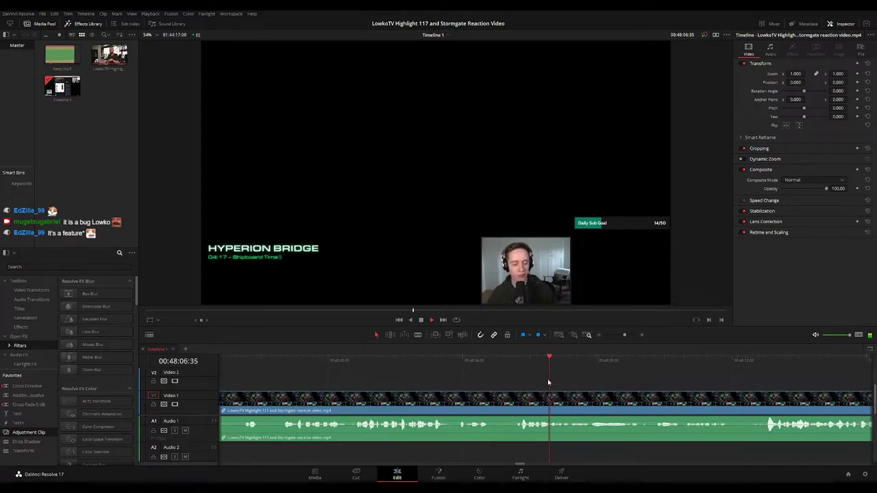
scroll(625, 386, up, 2)
scroll(626, 387, right, 3)
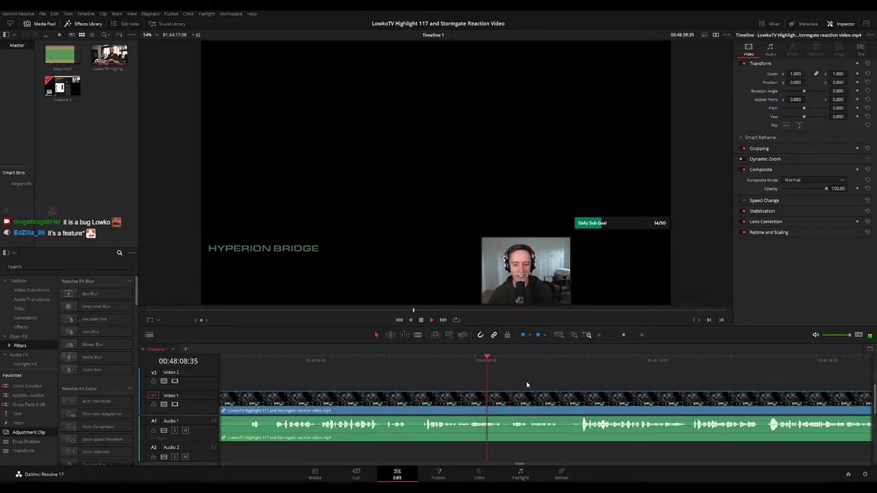
click(424, 359)
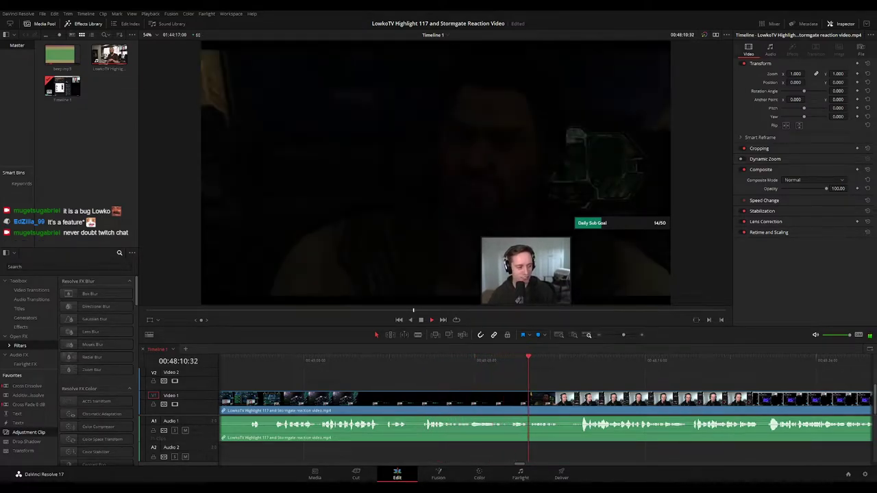
drag(621, 383, 513, 382)
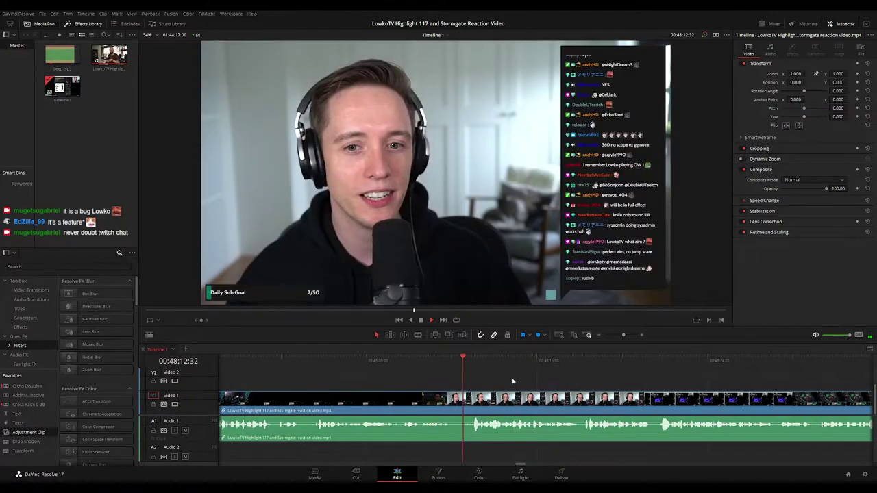
click(432, 361)
key(ctrl+b)
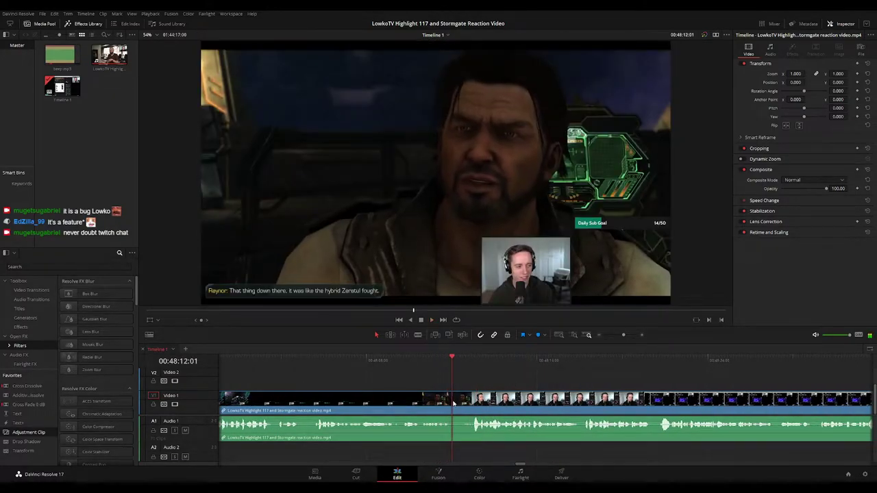
key(Delete)
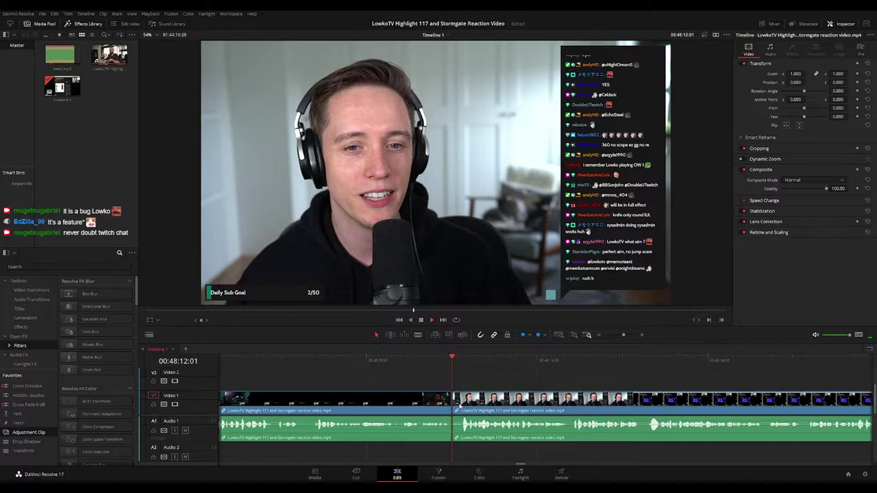
Play past the 00:48:12 cut and color-mark the finished segment before it
key(space)
drag(623, 335, 616, 336)
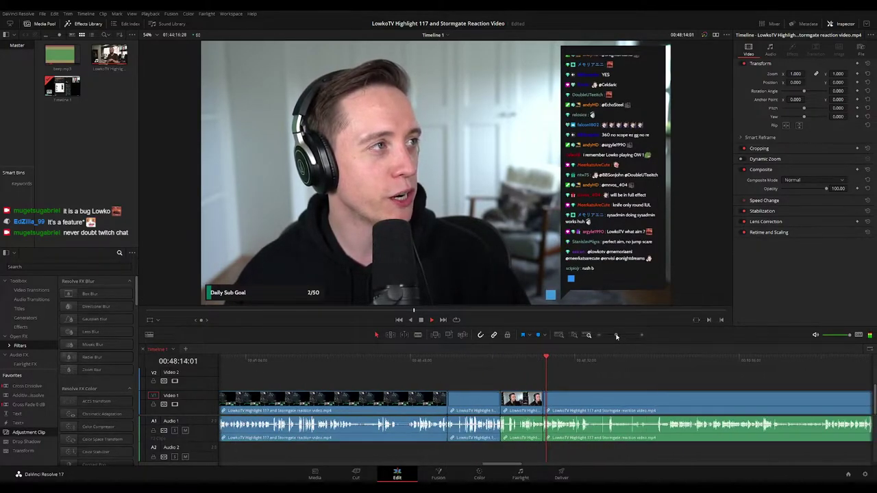
click(524, 403)
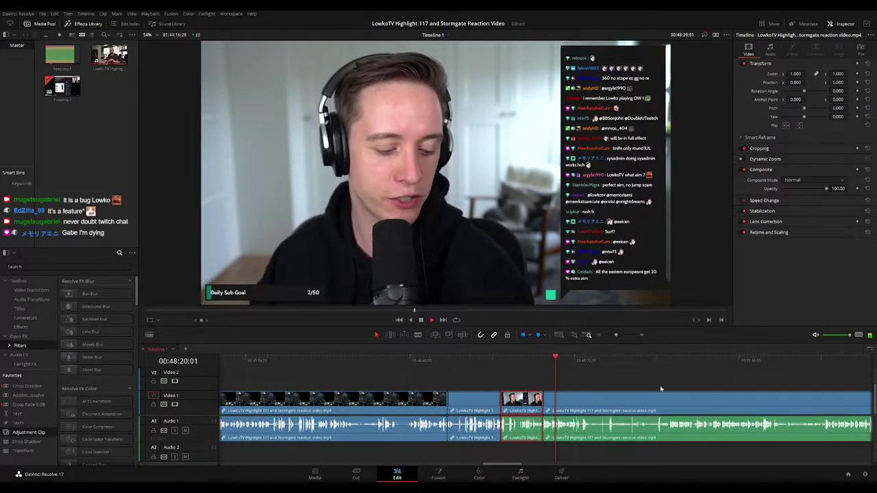
click(598, 383)
Review the stream clip from about 00:48:20 to 00:49:34, through the ESL_CSGO video reaction, for unwanted moments
scroll(571, 397, up, 5)
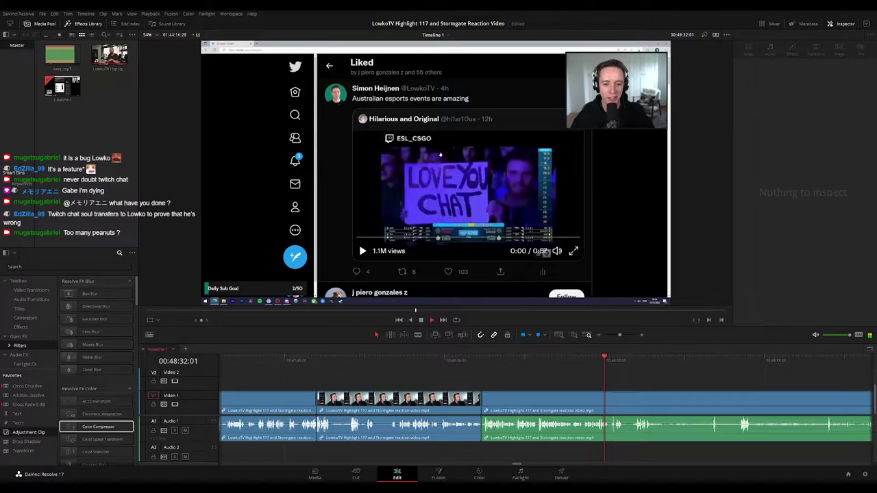
drag(638, 383, 421, 378)
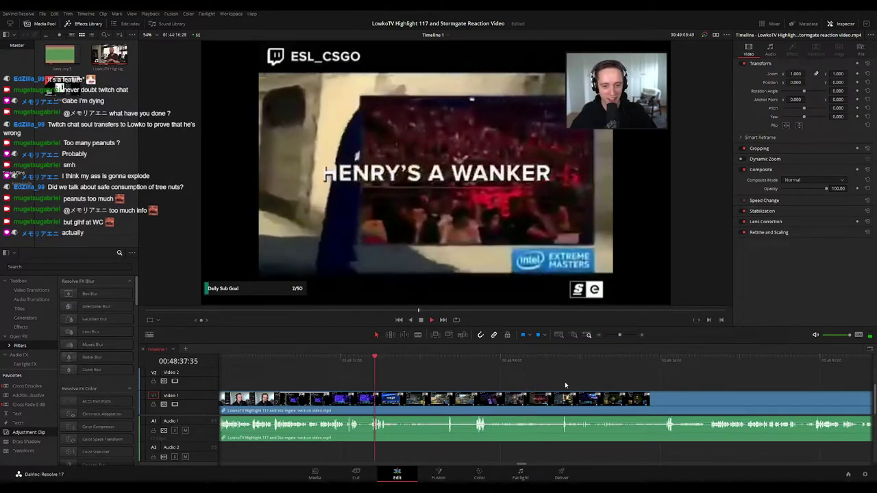
click(538, 382)
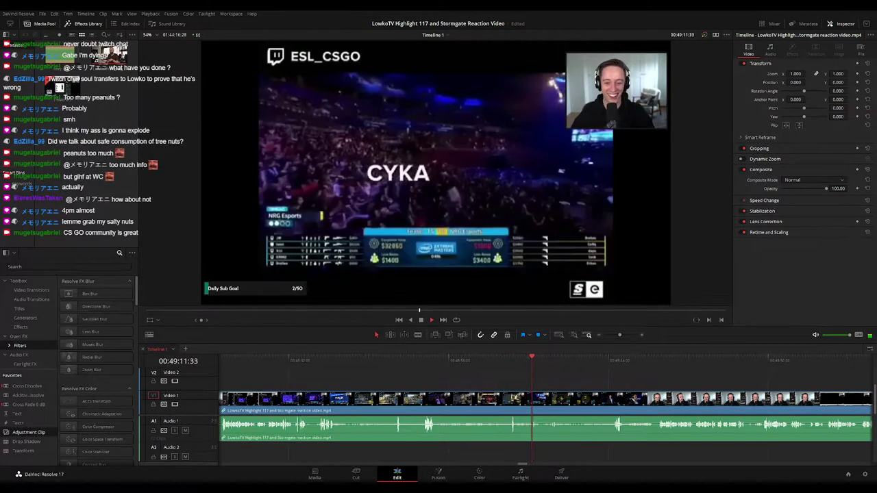
click(529, 370)
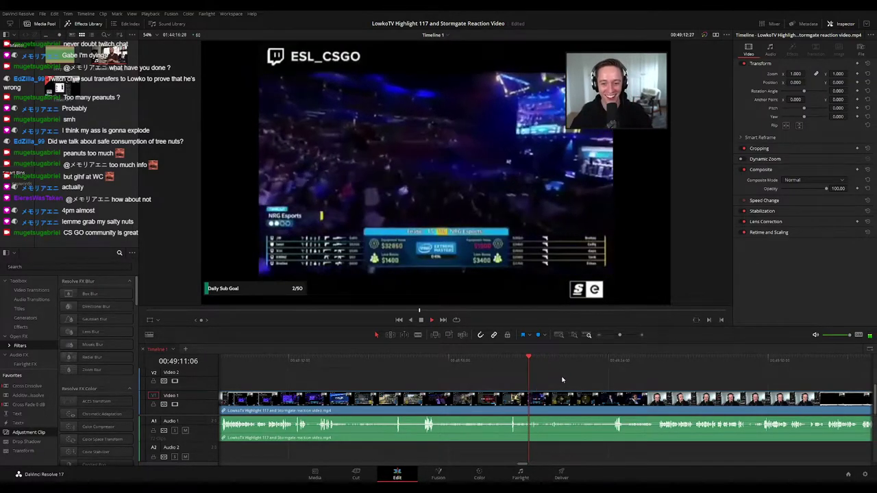
drag(592, 381, 511, 379)
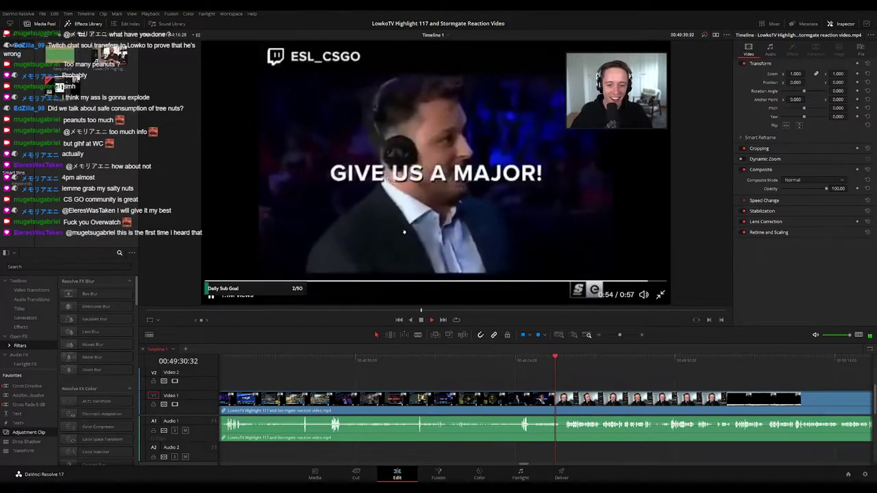
drag(597, 383, 514, 385)
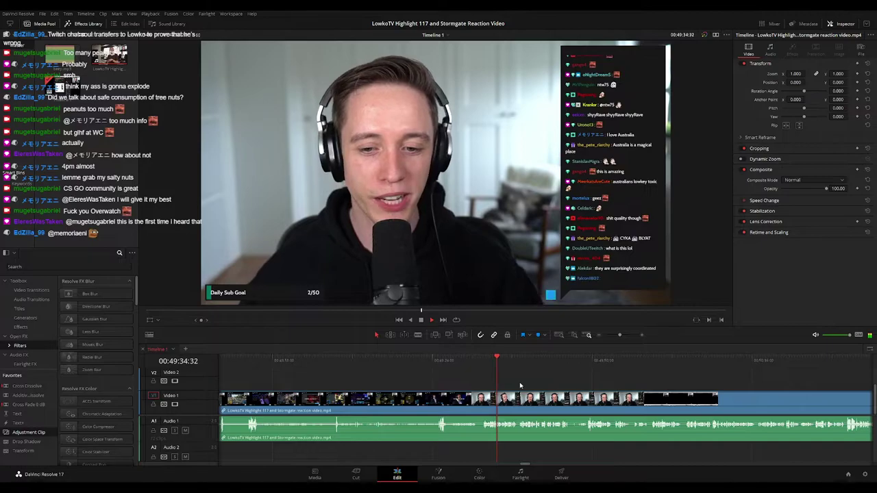
Replay the ESL_CSGO video reaction from 00:48:54 onward and check it for unwanted moments
key(space)
click(304, 361)
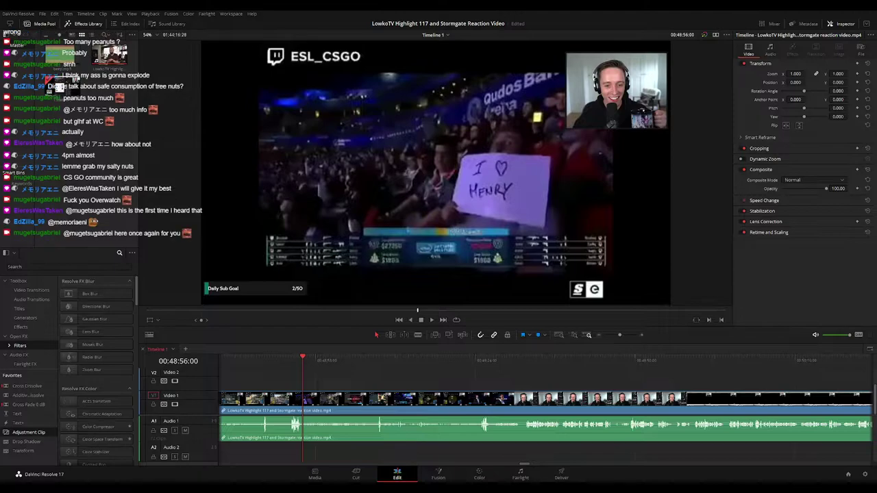
key(space)
click(290, 361)
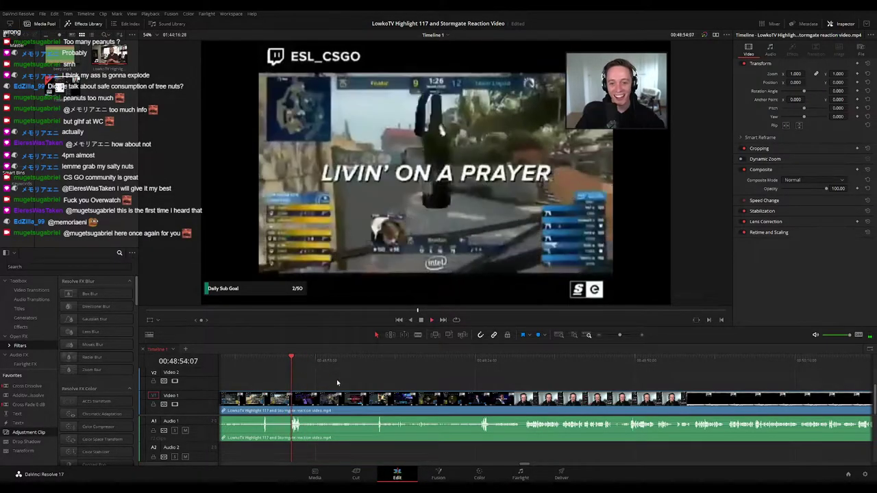
drag(343, 386, 415, 385)
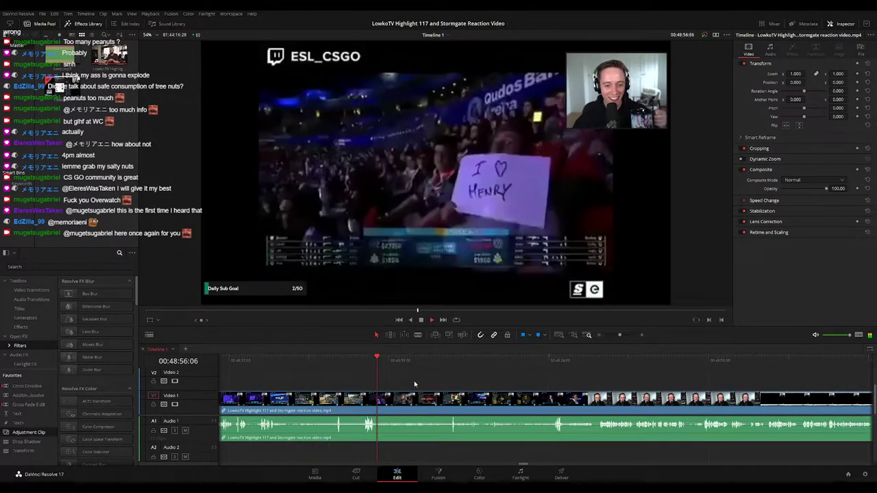
scroll(466, 383, right, 2)
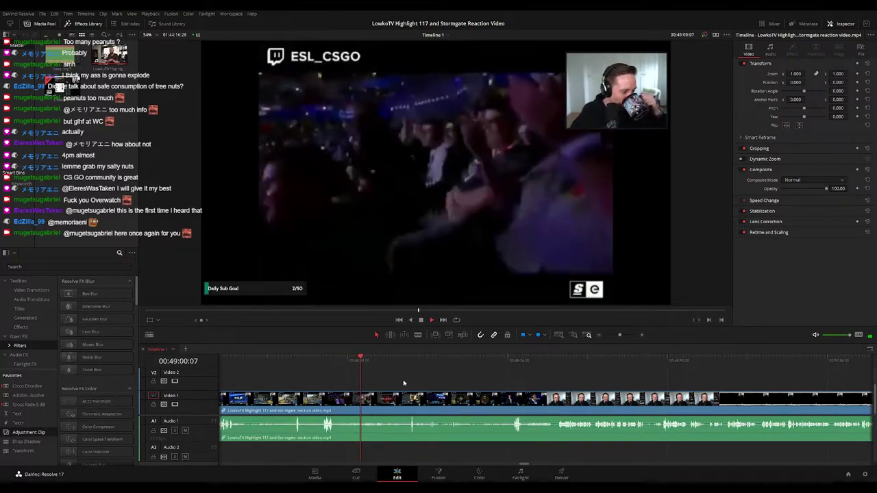
drag(407, 383, 401, 383)
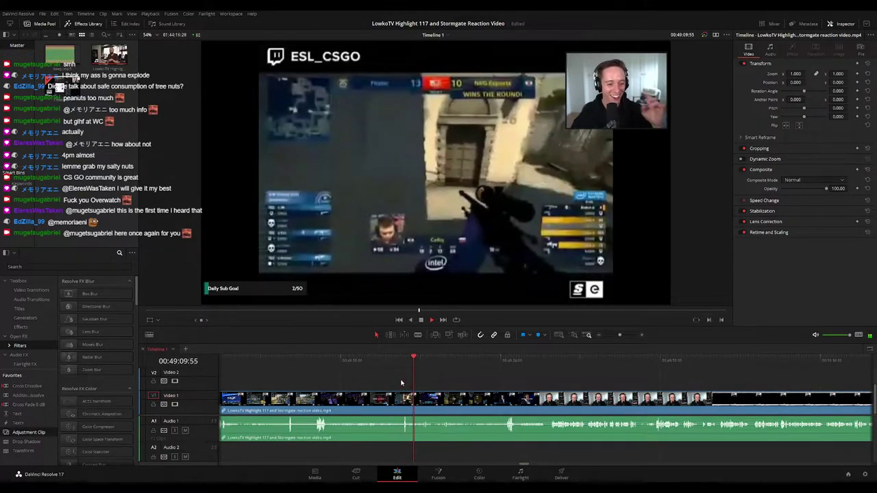
drag(471, 383, 396, 379)
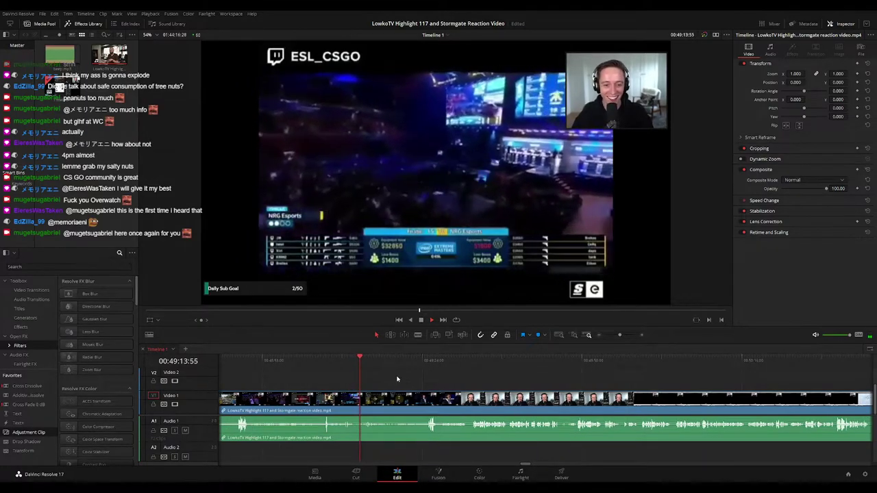
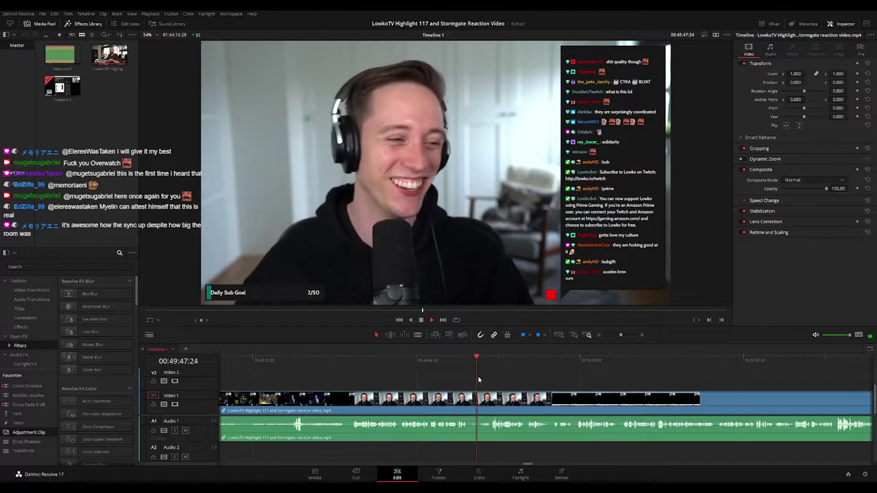
Cut the short section starting at about 00:49:59 out of the stream clip, before the Stormgate interview video, closing the gap
scroll(513, 386, up, 3)
scroll(491, 375, down, 2)
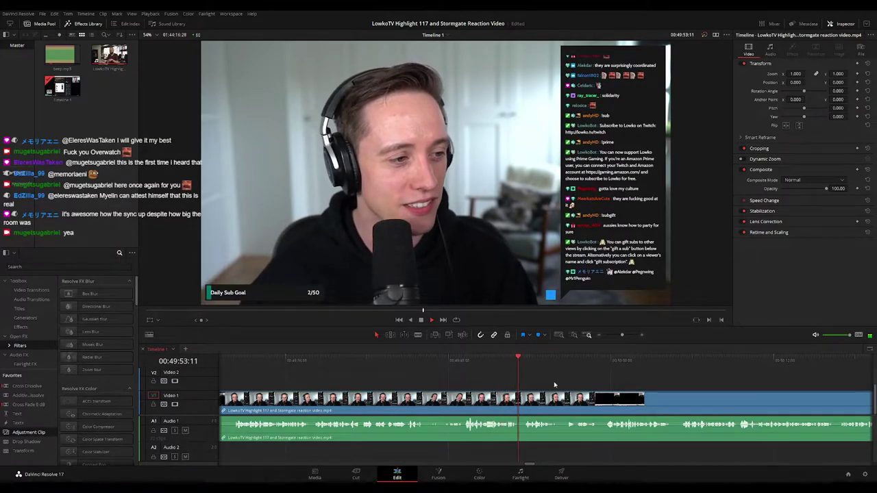
scroll(521, 383, right, 2)
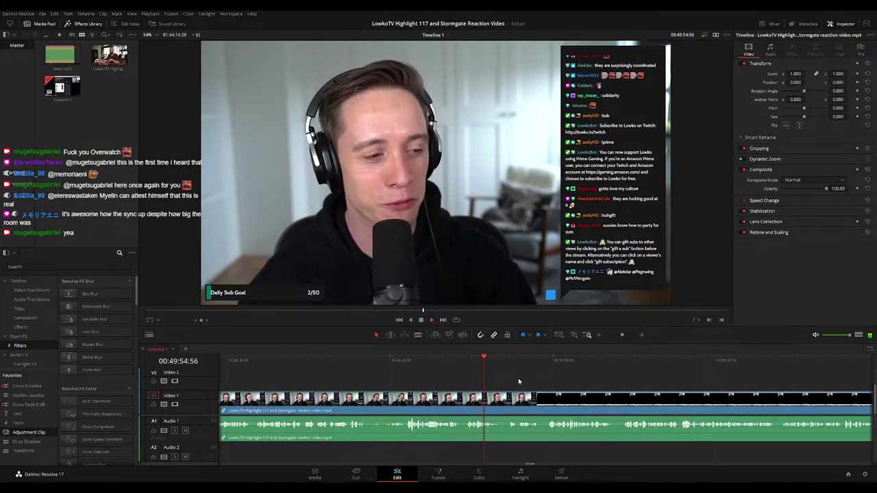
scroll(489, 382, right, 4)
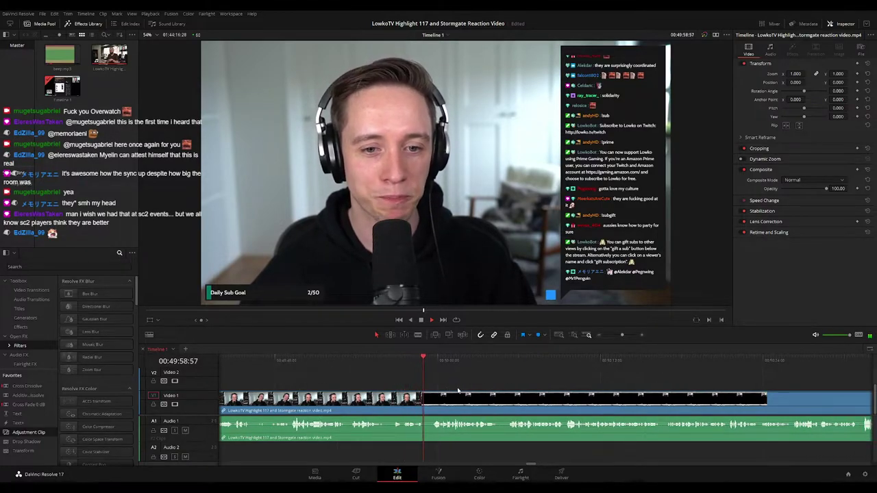
click(408, 361)
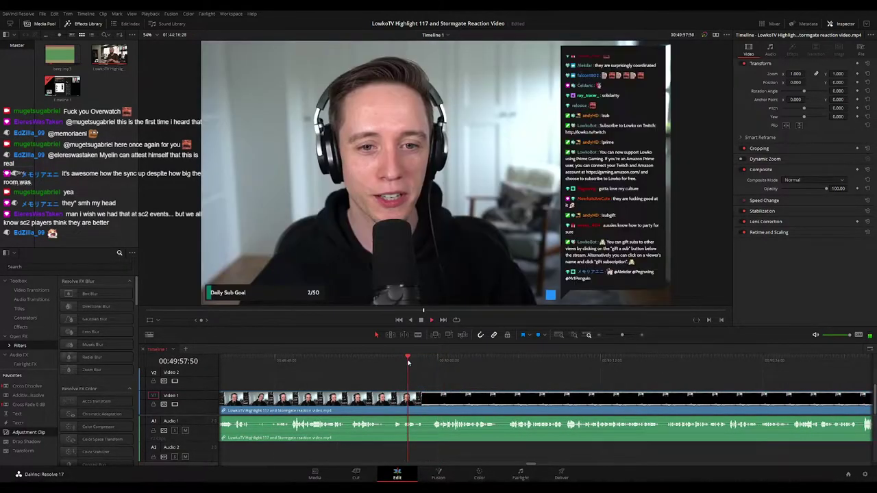
key(ctrl+equal)
key(ctrl+equal)
key(b)
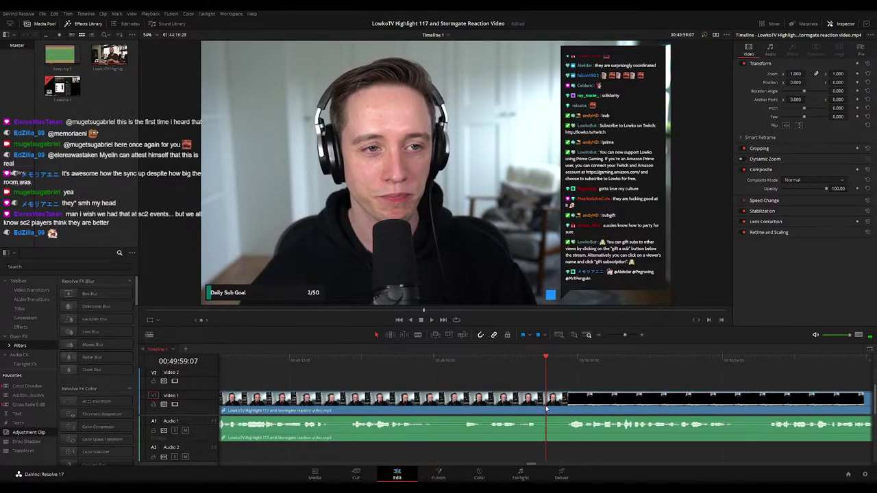
click(553, 401)
key(space)
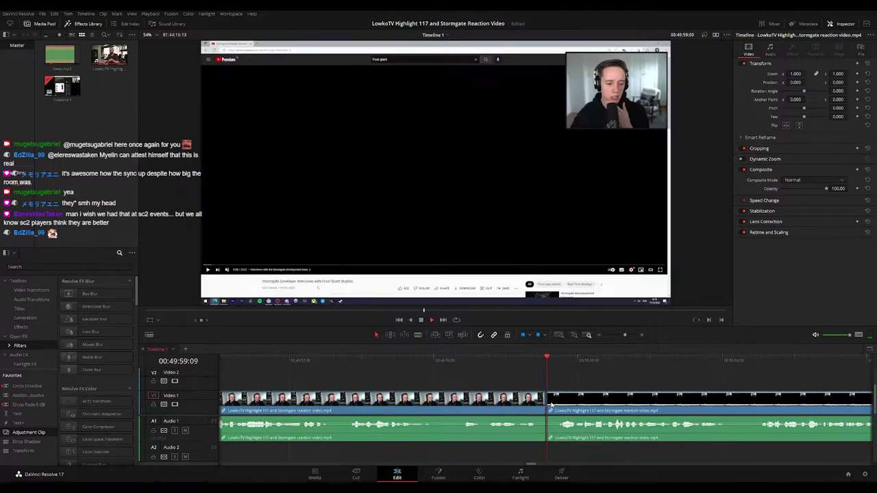
Skim the Stormgate interview reaction from about 00:50:03 to 01:35:13 to locate where it ends
drag(624, 335, 609, 341)
scroll(511, 358, right, 3)
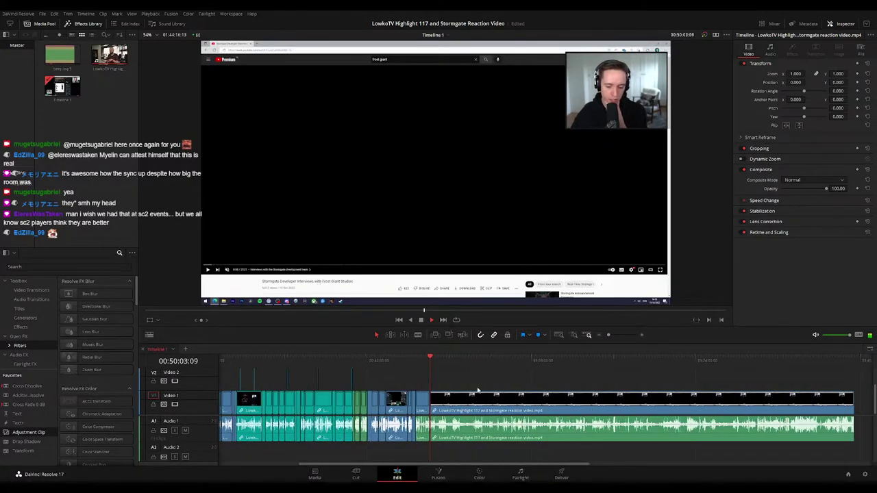
key(space)
drag(444, 366, 755, 367)
scroll(762, 374, up, 5)
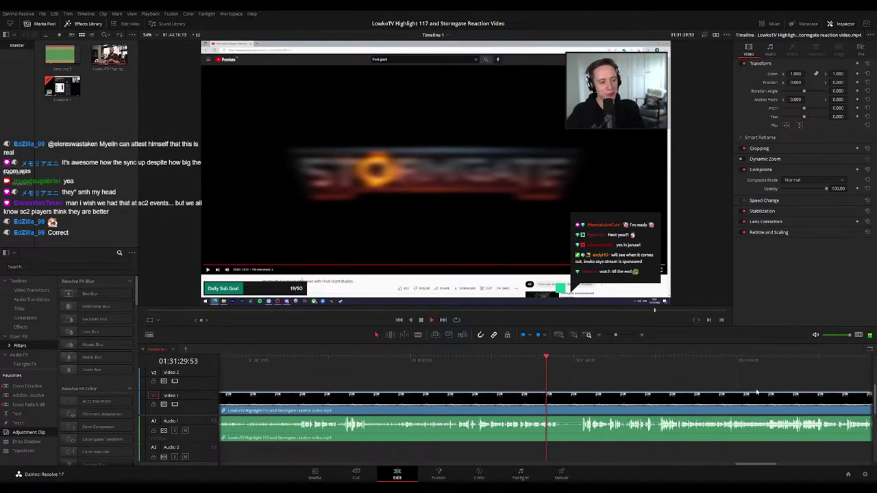
drag(548, 359, 750, 365)
key(space)
drag(748, 366, 663, 361)
drag(702, 388, 575, 362)
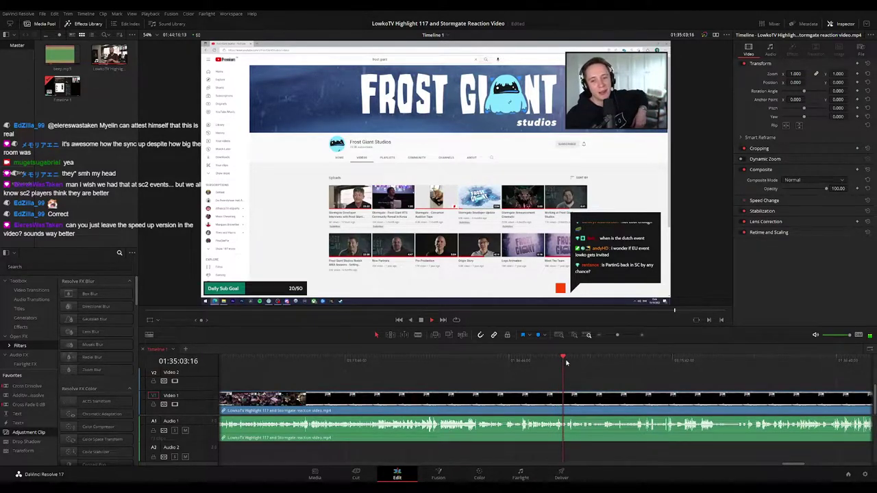
mouse_move(587, 363)
mouse_down()
mouse_move(603, 361)
mouse_move(588, 359)
mouse_up()
scroll(619, 388, up, 4)
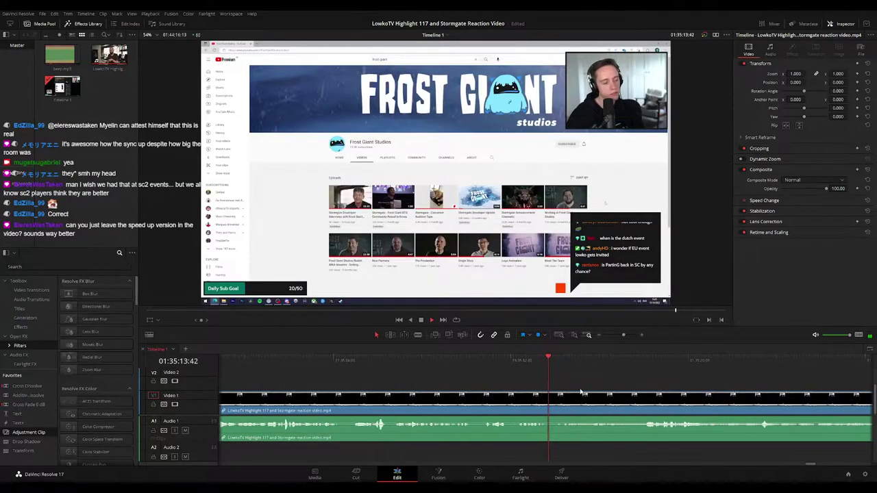
Cut the short section starting at 01:35:13:43 out of the clip, between the Frost Giant Studios page and the Nova gameplay, closing the gap
key(space)
click(553, 362)
drag(553, 361, 548, 361)
key(b)
click(549, 405)
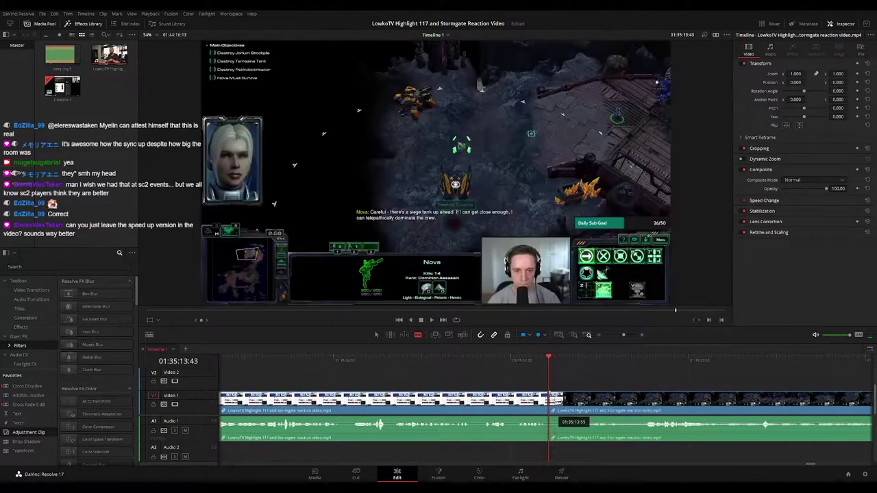
click(554, 405)
key(a)
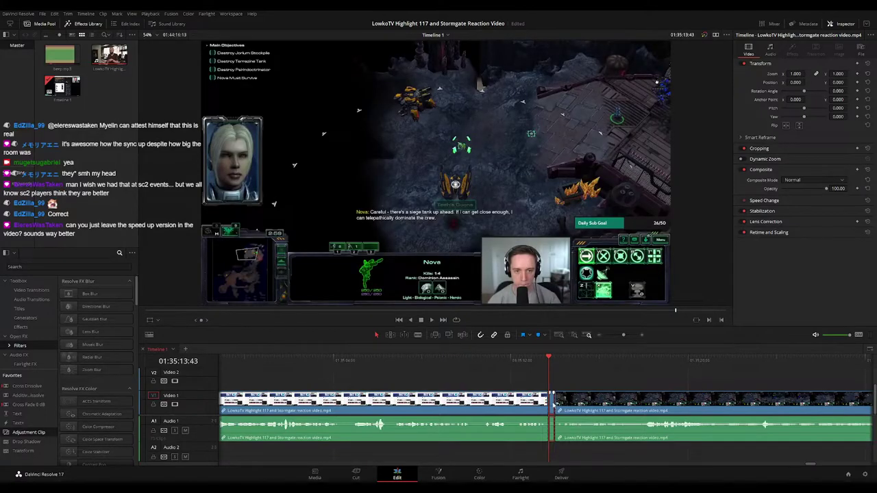
key(Delete)
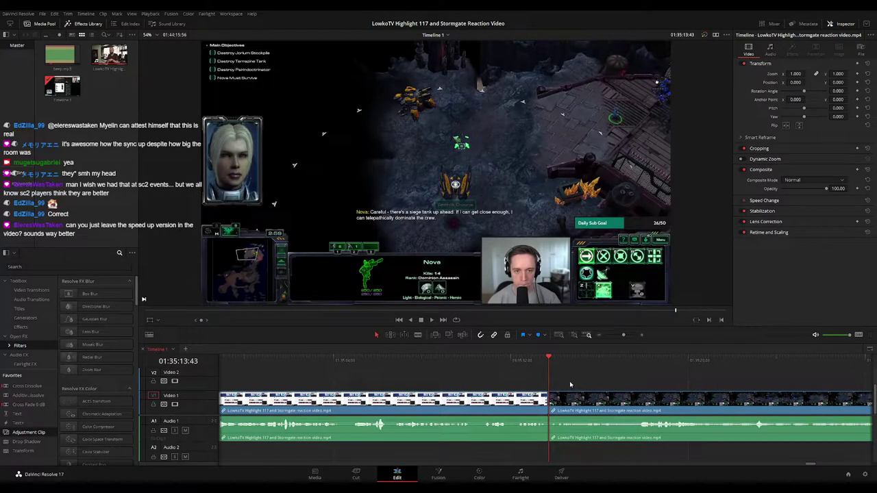
Mark the long Stormgate interview reaction clip with the green clip color
drag(622, 335, 609, 334)
click(375, 406)
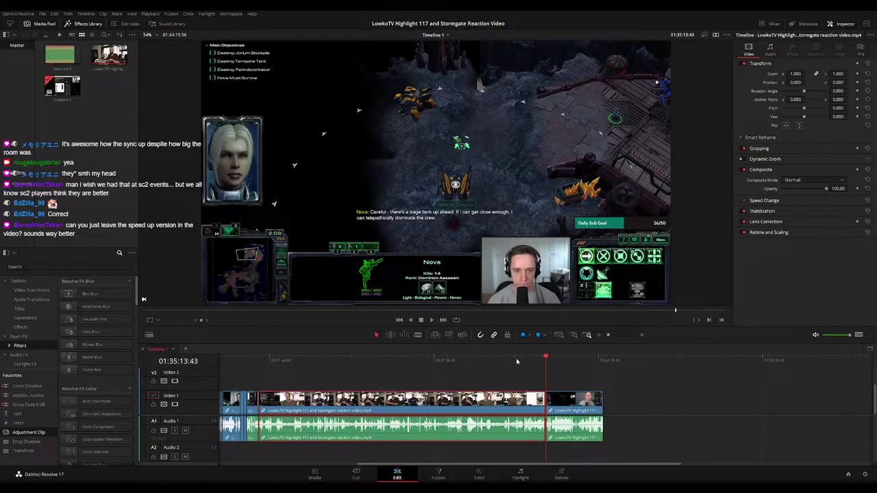
key(g)
key(ctrl+shift+a)
Mark the reaction clip starting at 00:48:12:01, just before the Stormgate interview, with the green clip color
drag(267, 384, 408, 381)
click(387, 360)
key(ctrl+equal)
key(ctrl+equal)
key(ctrl+equal)
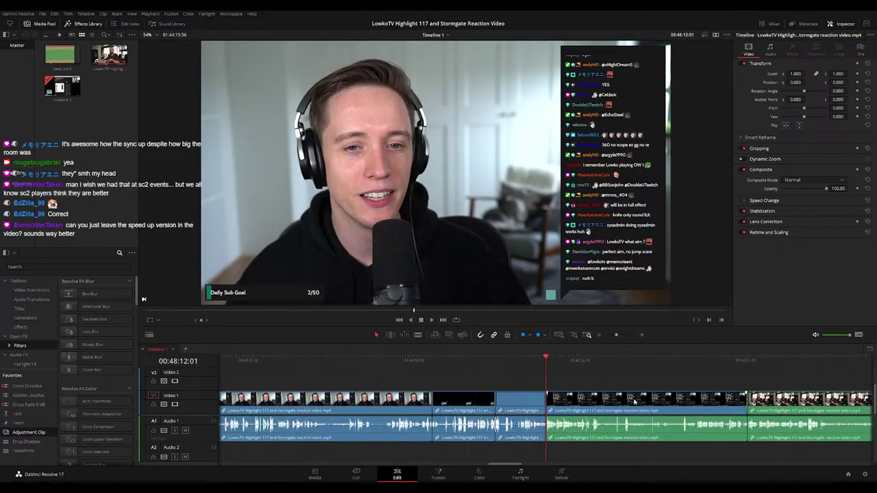
drag(635, 456, 646, 408)
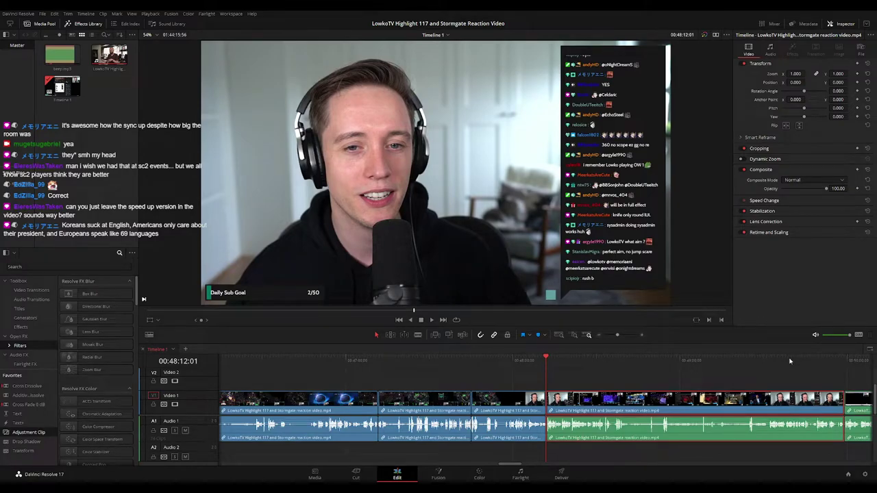
key(ctrl+z)
Copy the Stormgate interview clip starting at 00:49:59:07 and paste it into a new timeline in its own tab
click(677, 379)
drag(762, 378, 595, 365)
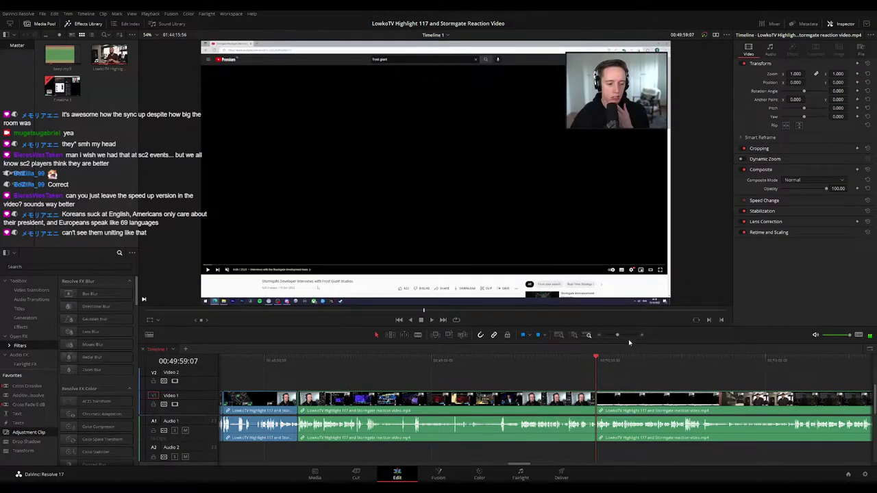
click(185, 349)
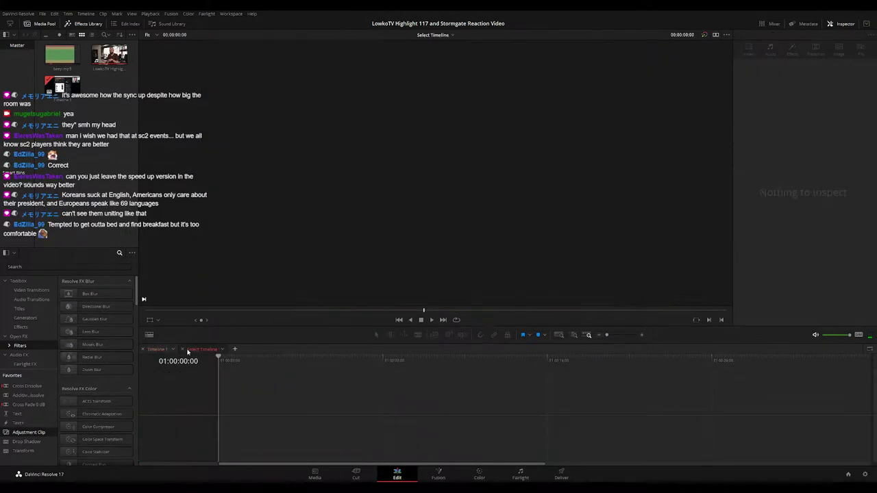
click(168, 353)
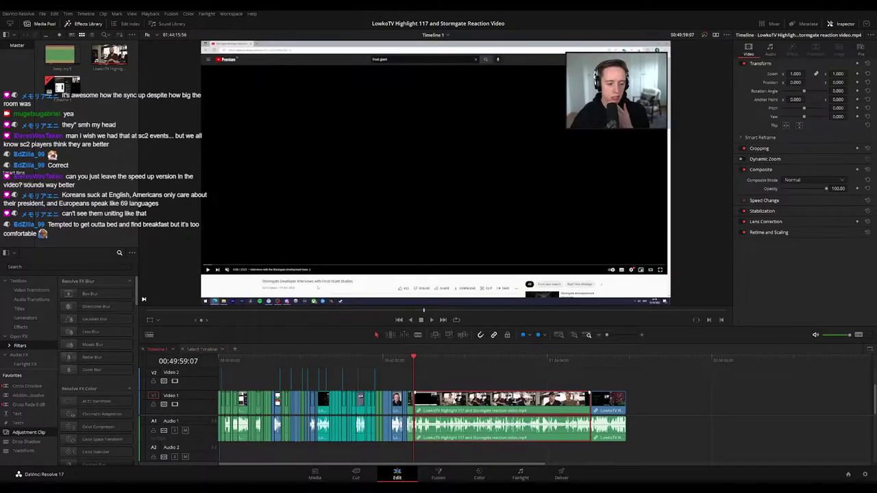
click(204, 351)
key(ctrl+v)
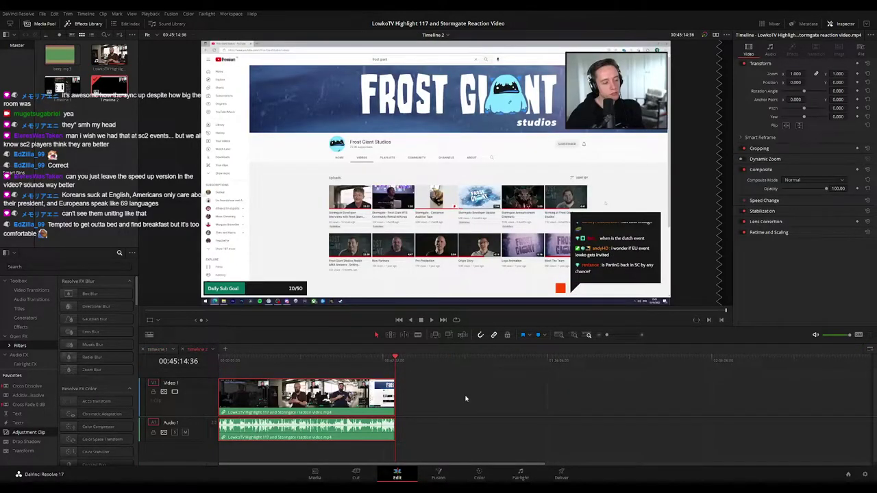
Make the audio track taller and the video track shorter in Timeline 2
click(465, 398)
drag(199, 442, 200, 445)
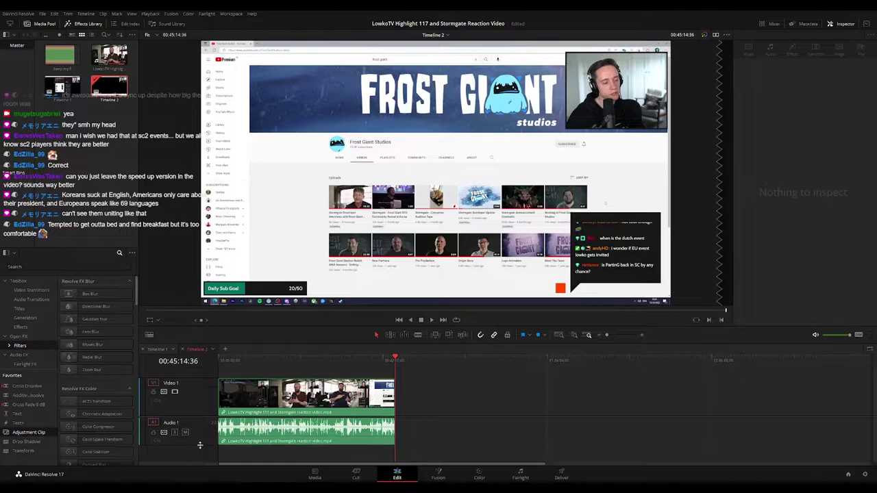
drag(211, 381, 207, 391)
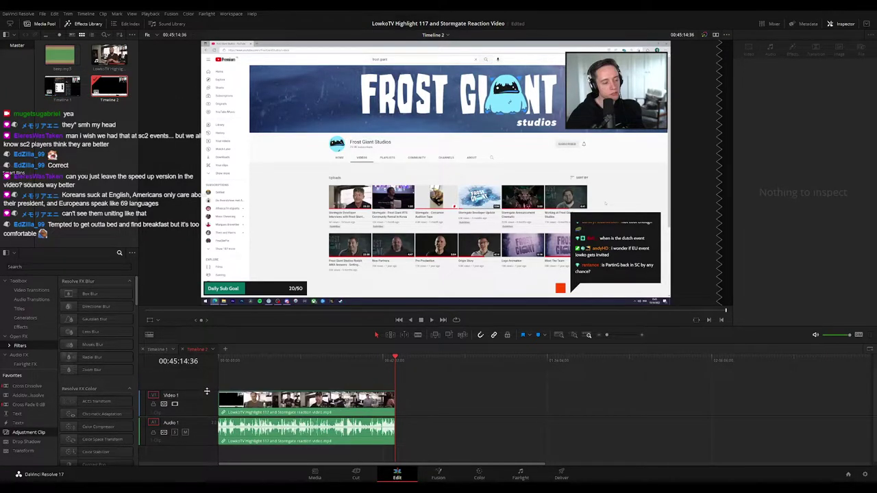
Paste a copy of the Stormgate interview clip into Timeline 1 at 02:48:00:16, well past the last clip
click(157, 350)
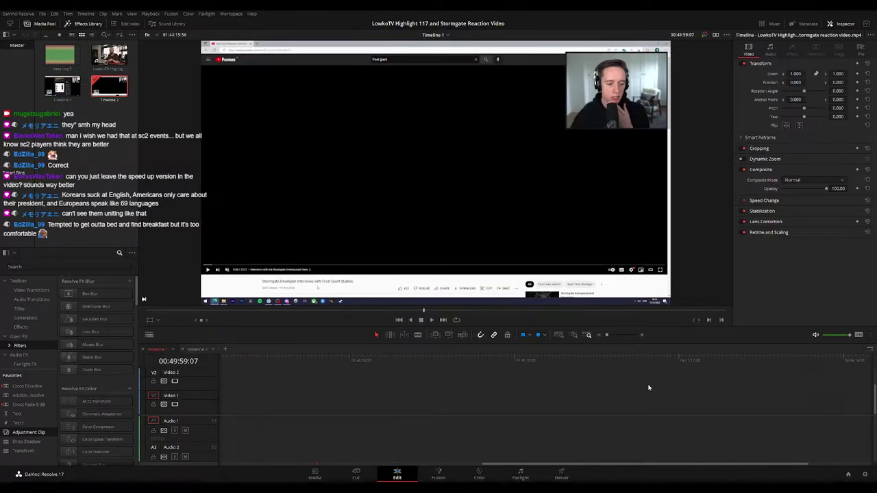
click(433, 361)
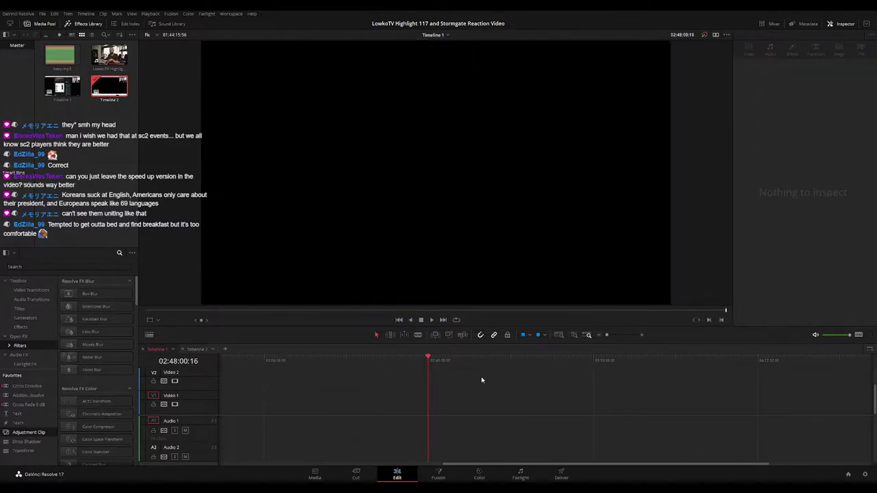
key(ctrl+v)
scroll(481, 399, left, 5)
Delete the original Stormgate interview clip from the main sequence in Timeline 1, closing the gap
click(504, 409)
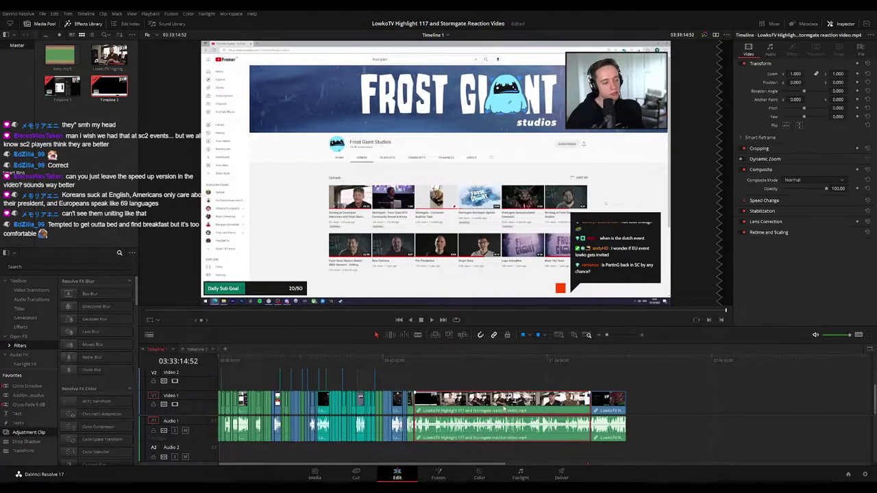
key(Delete)
scroll(544, 381, left, 5)
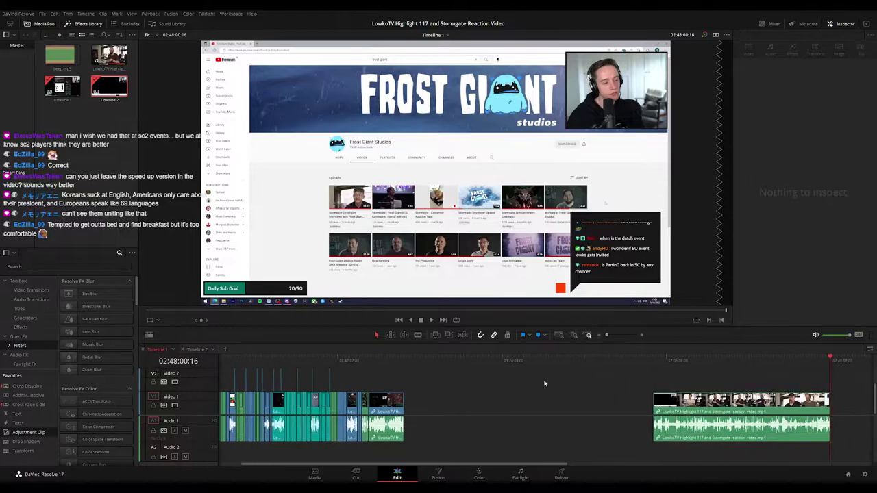
Replay the Nova gameplay from 00:49:59:07 to about 00:50:27 and check it for moments to cut or emphasize
click(414, 367)
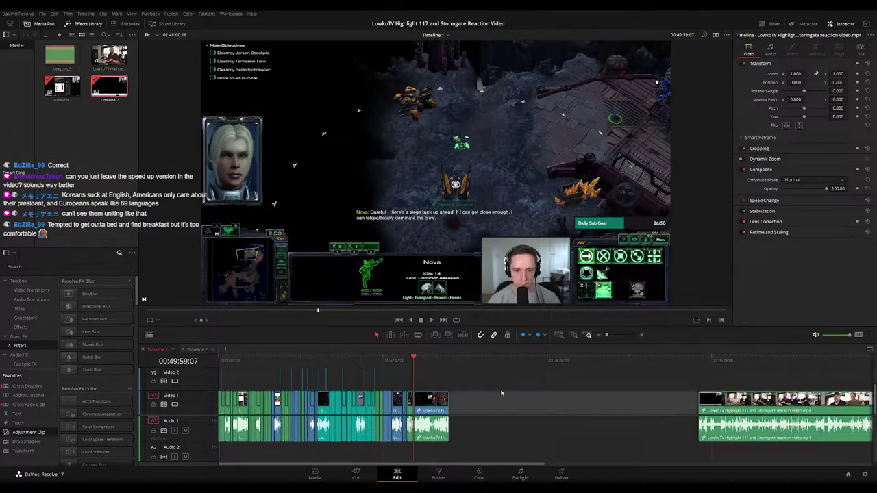
scroll(465, 396, up, 5)
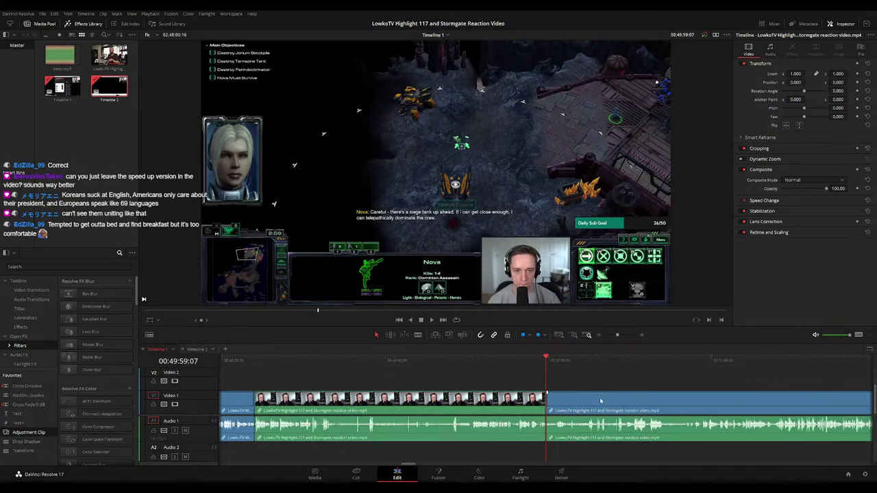
drag(598, 384, 409, 379)
key(space)
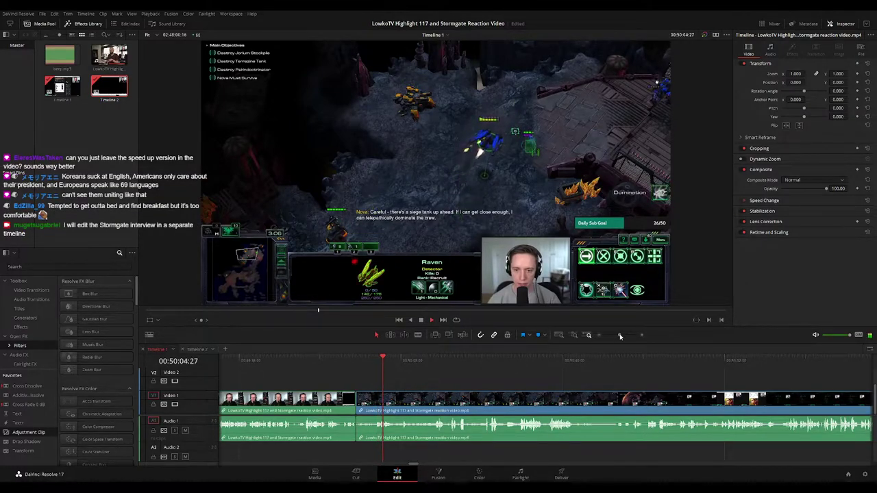
drag(619, 335, 623, 335)
drag(612, 387, 413, 377)
click(316, 362)
scroll(411, 381, right, 1)
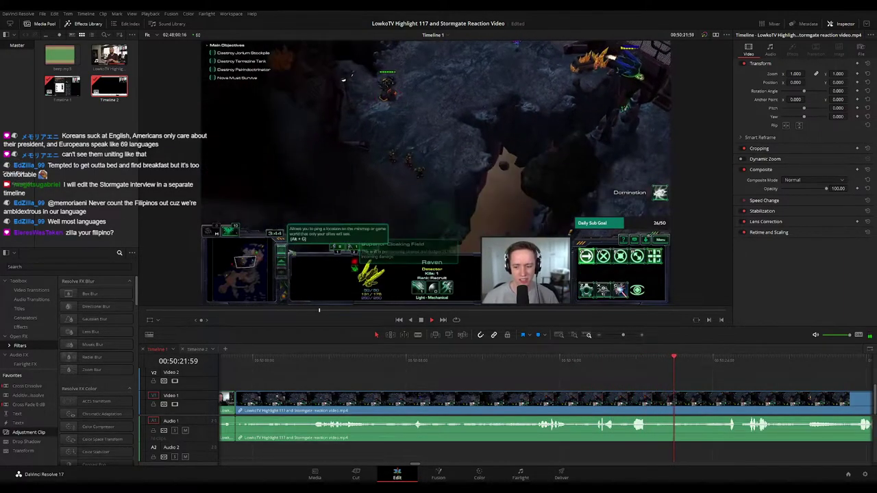
drag(620, 378, 514, 376)
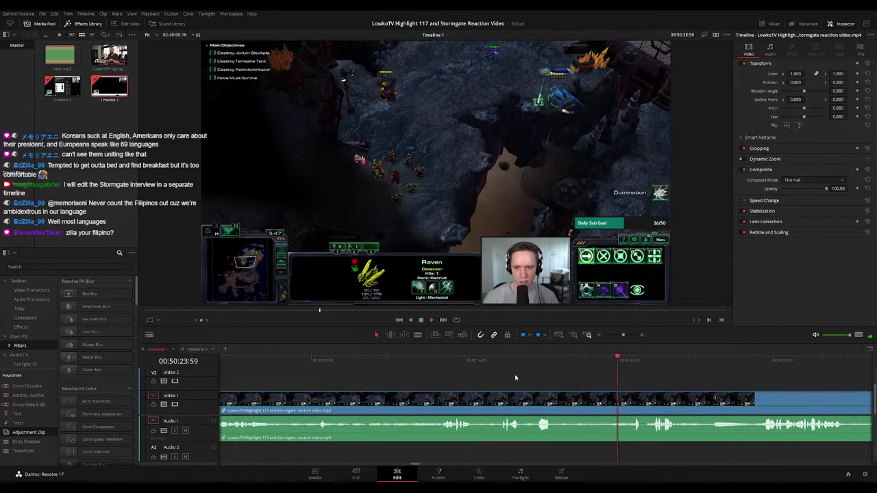
scroll(553, 381, right, 1)
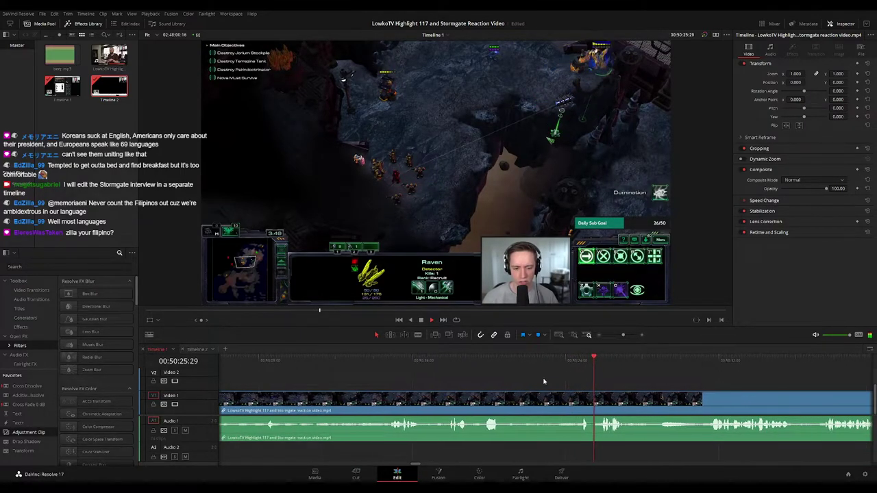
click(482, 366)
scroll(479, 374, right, 2)
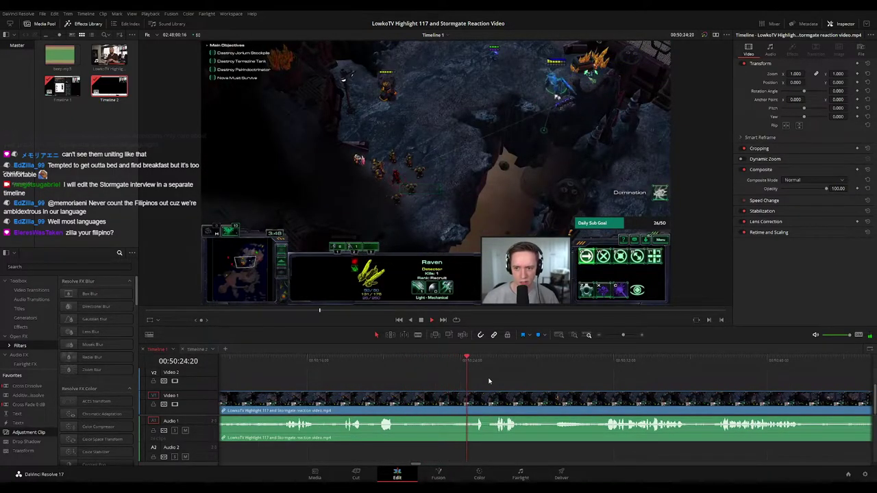
scroll(478, 373, right, 1)
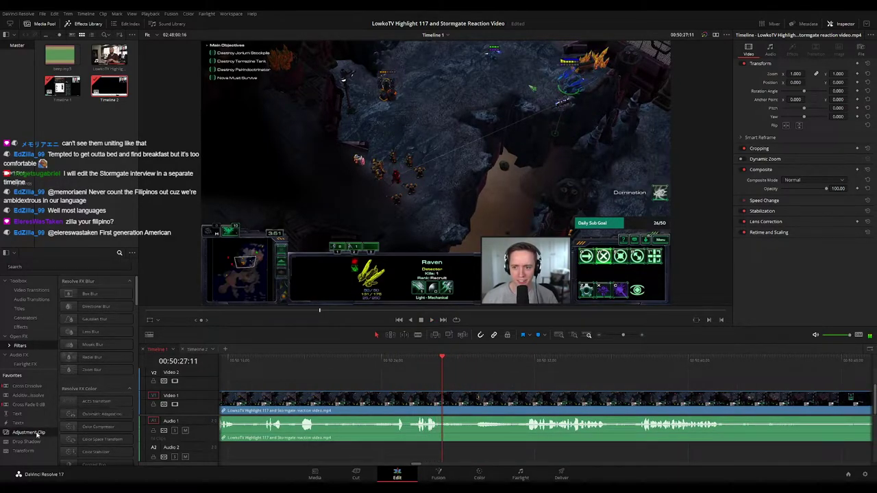
Add an adjustment clip at 00:50:27:11 with zoom 1.640 and position X 59, Y -241, and trim it to about three seconds
drag(37, 433, 445, 381)
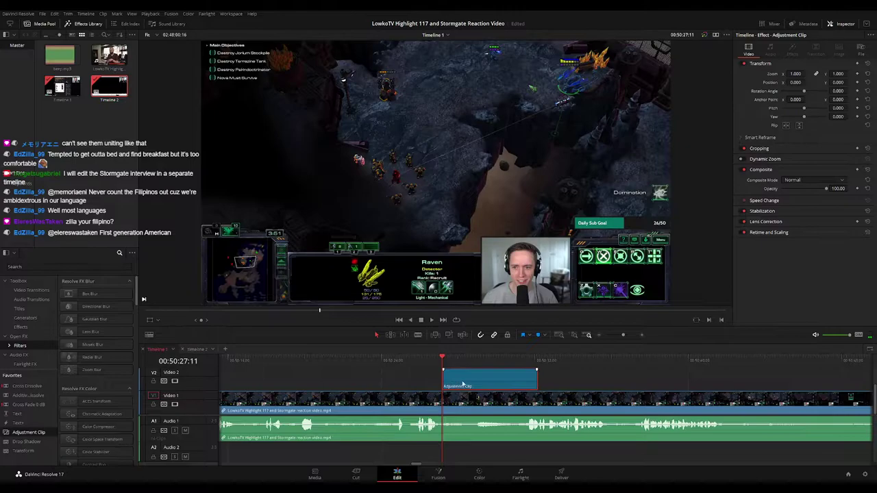
mouse_move(809, 73)
mouse_down()
mouse_move(831, 76)
mouse_move(807, 82)
mouse_up()
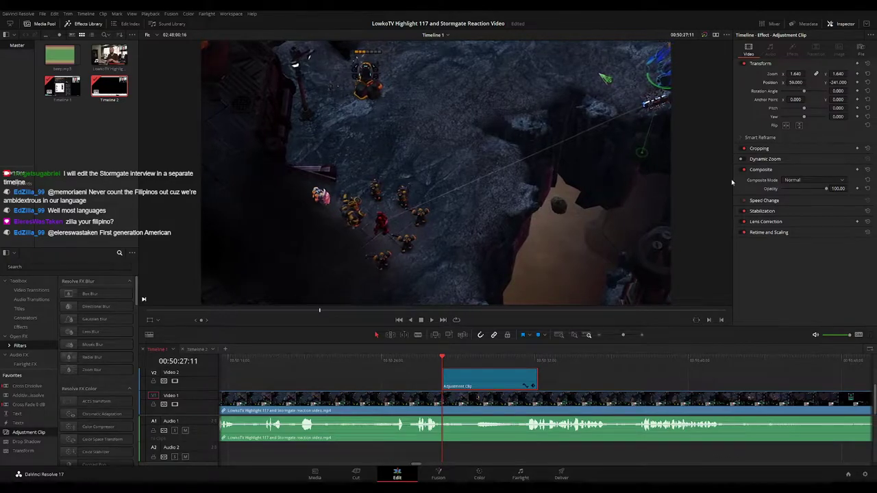
key(space)
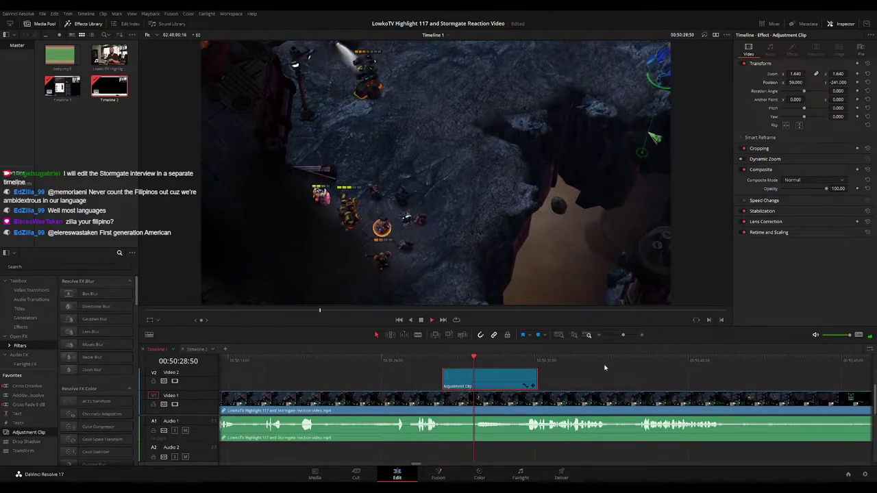
drag(537, 378, 501, 379)
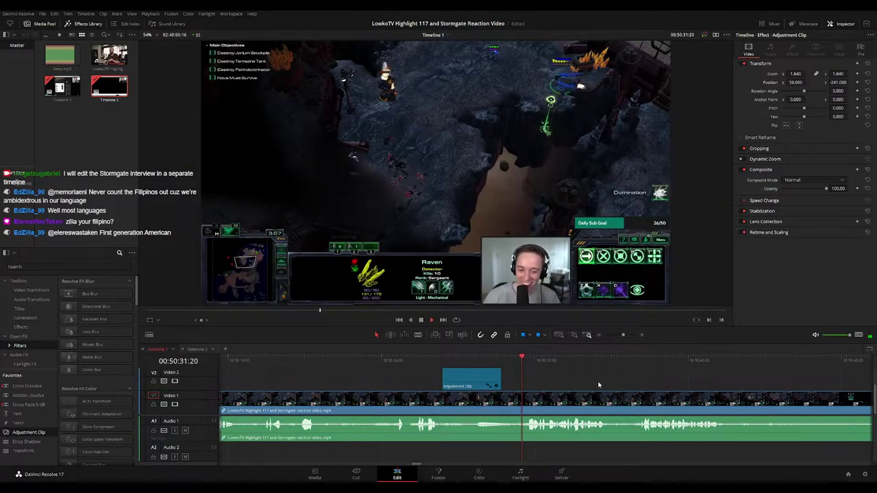
Play the Nova gameplay from 00:50:31:20 through the Ghost of a Chance loading screen to about 00:50:59, checking where the segment ends
drag(598, 385, 523, 370)
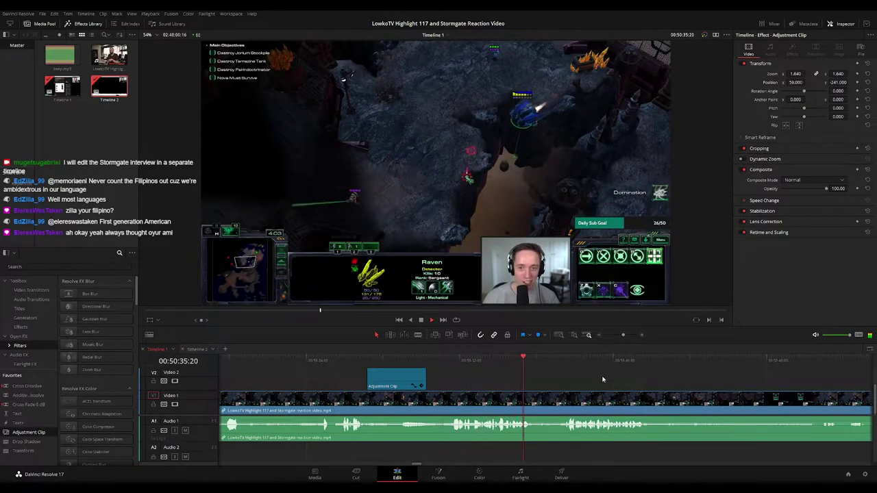
scroll(603, 379, right, 2)
scroll(497, 381, right, 1)
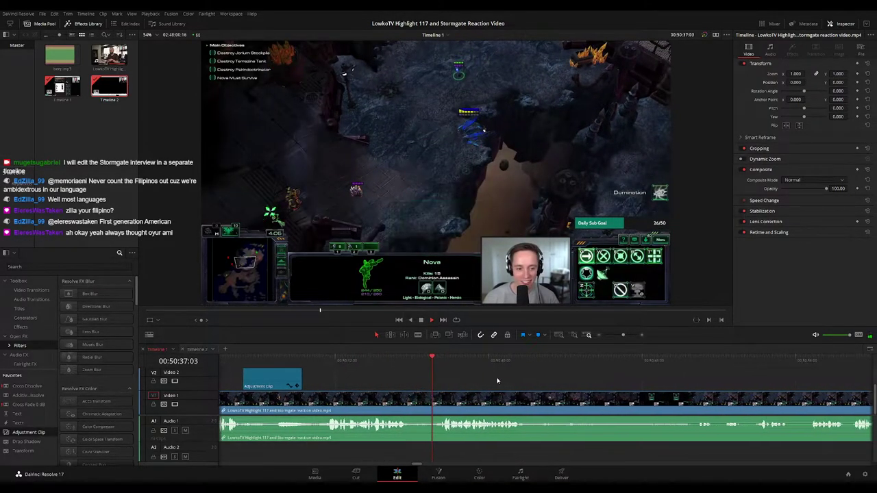
scroll(498, 381, right, 1)
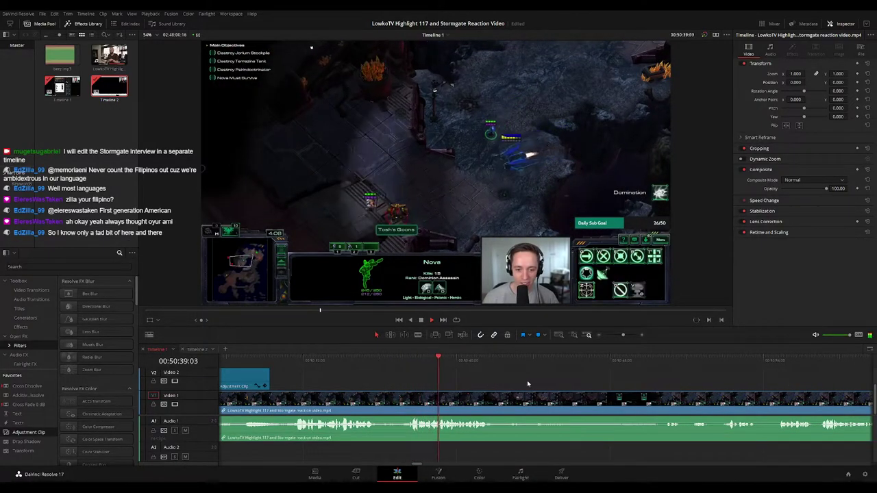
scroll(527, 380, right, 1)
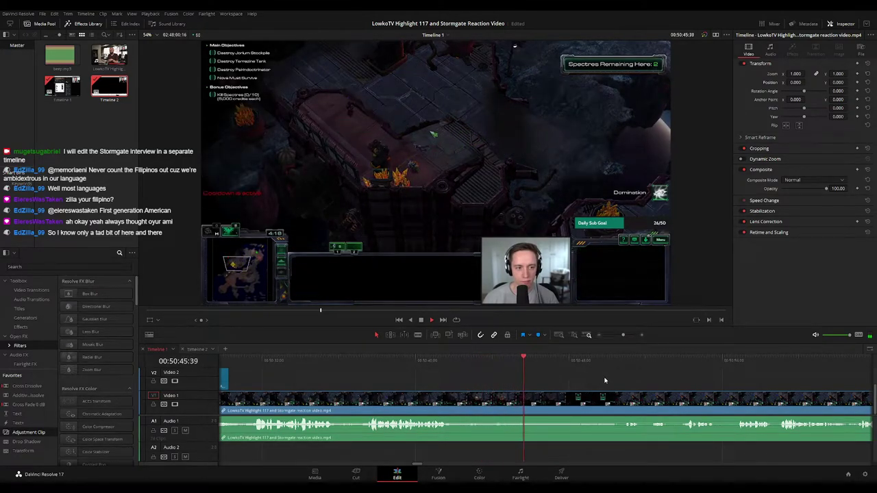
scroll(496, 377, right, 2)
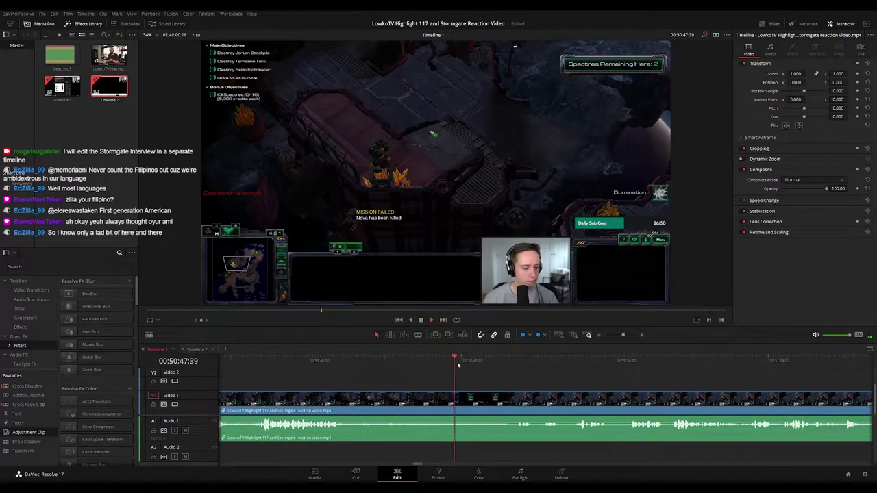
drag(457, 365, 489, 363)
drag(558, 379, 471, 378)
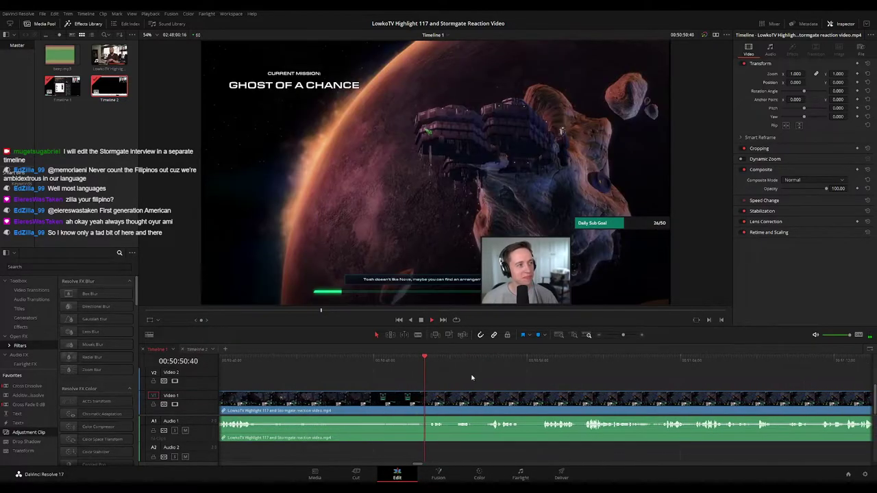
scroll(468, 381, right, 2)
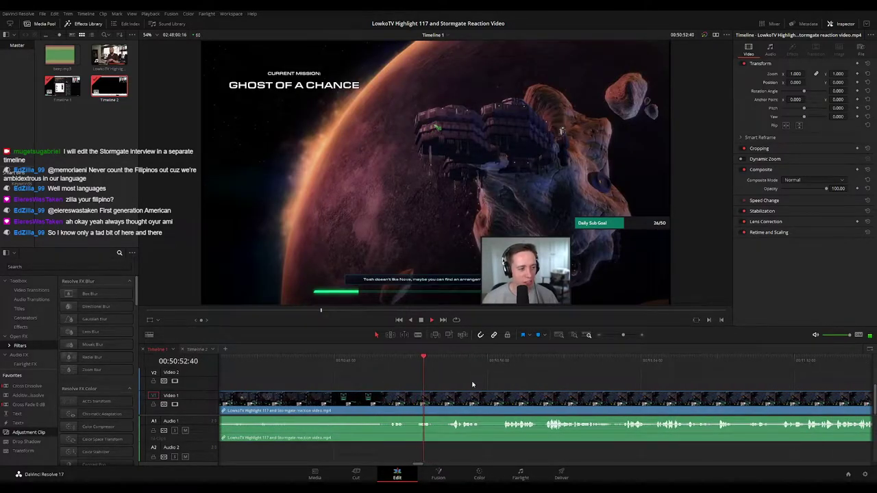
click(392, 364)
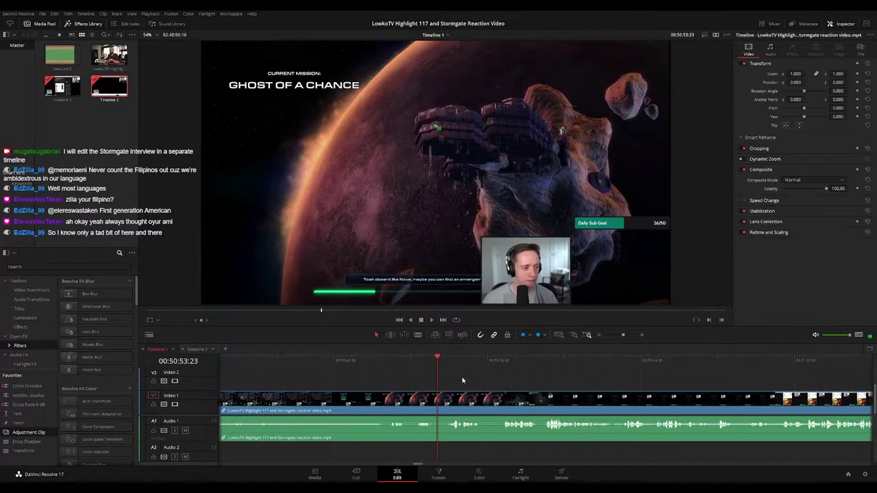
click(388, 363)
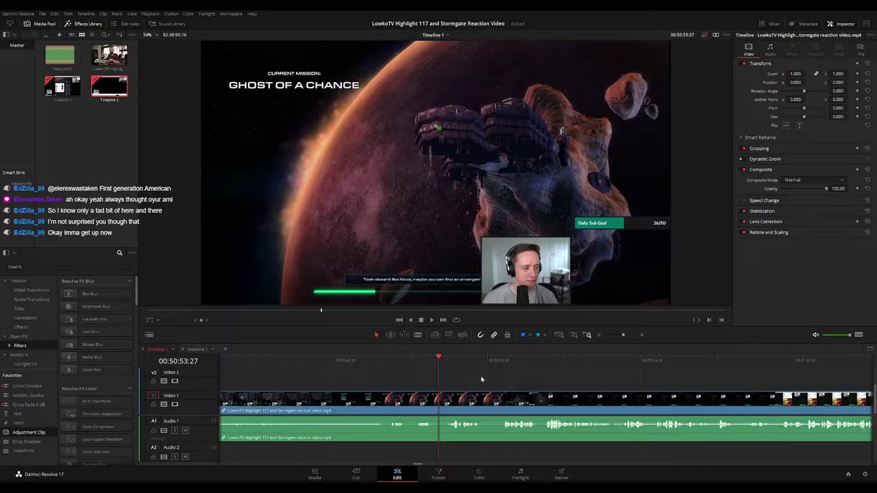
key(space)
scroll(411, 378, right, 4)
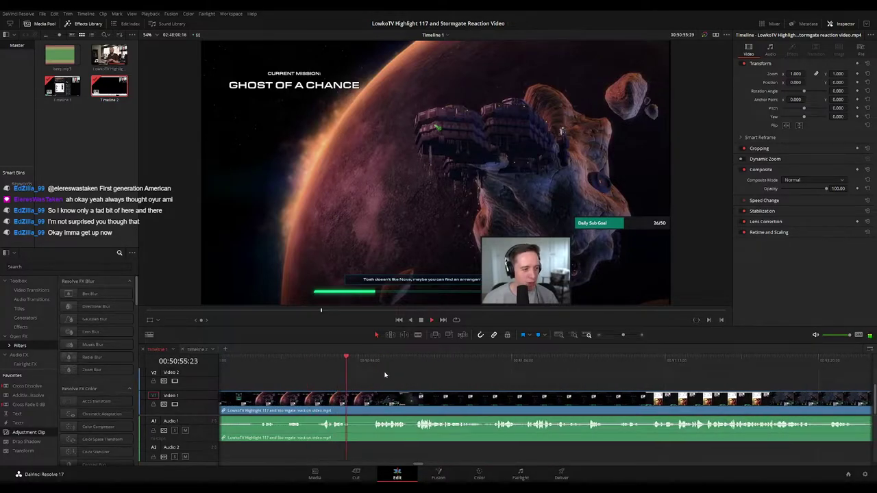
drag(407, 374, 364, 375)
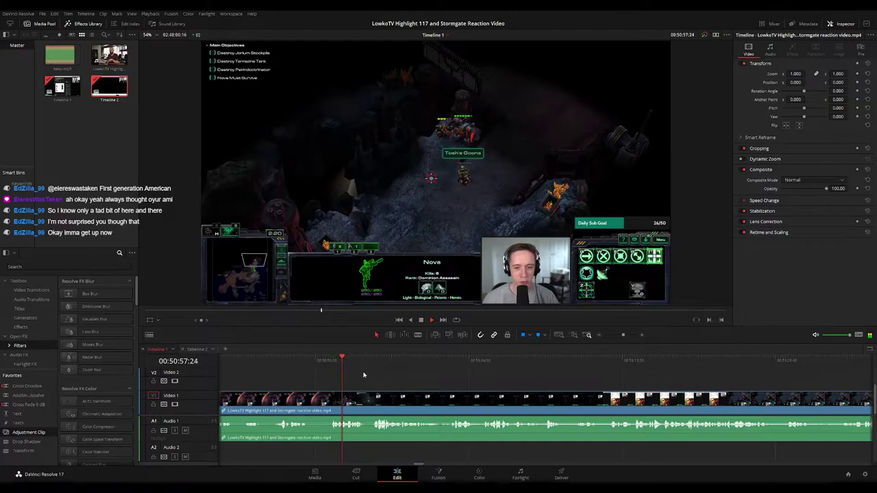
scroll(377, 376, right, 2)
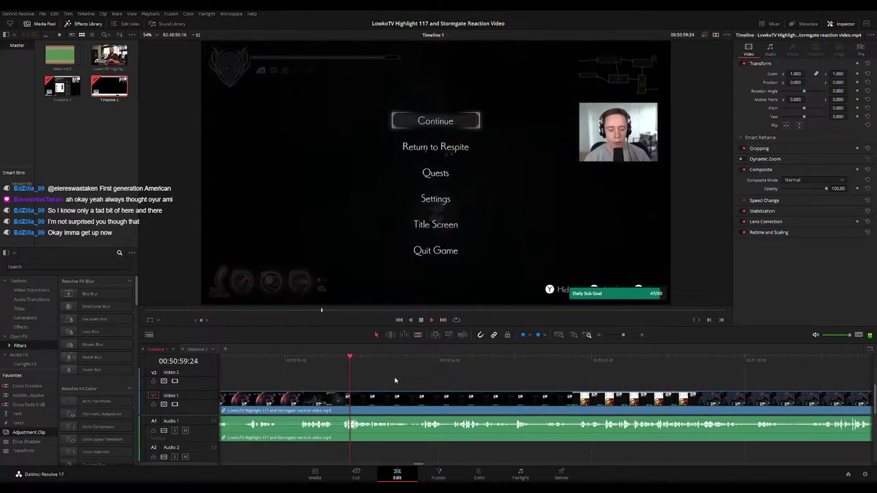
Cut out the few frames from 00:50:58:38 to about 00:50:58:53, closing the gap, and color the segment before the cut blue
click(323, 362)
key(space)
key(b)
click(338, 401)
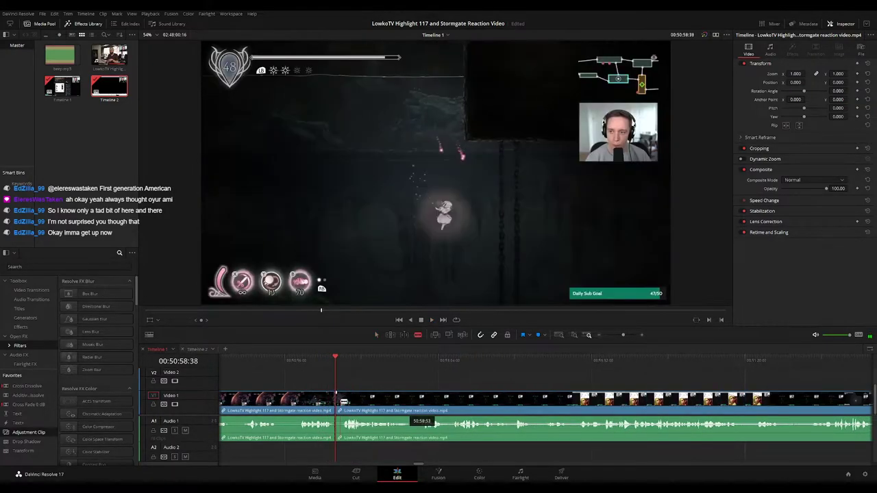
key(a)
key(space)
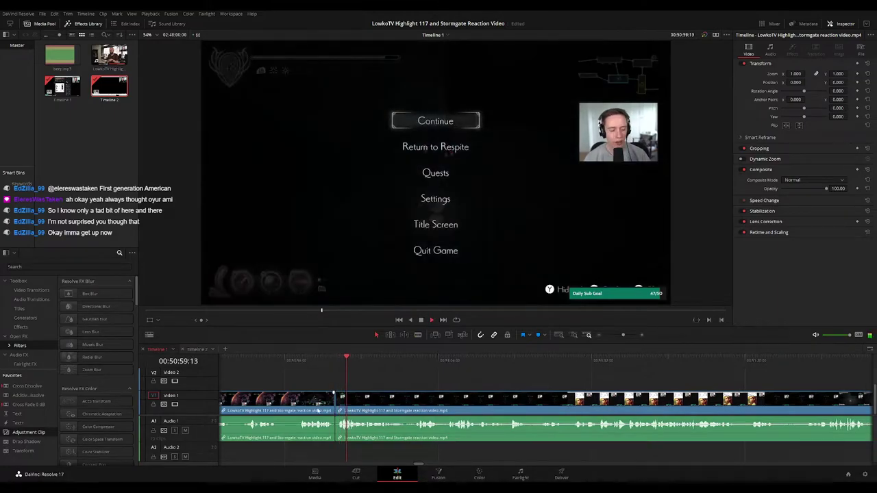
key(1)
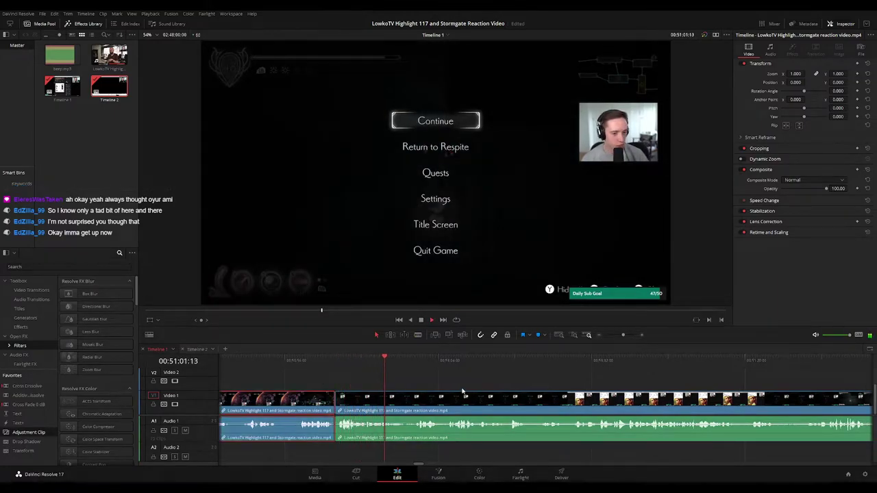
click(501, 378)
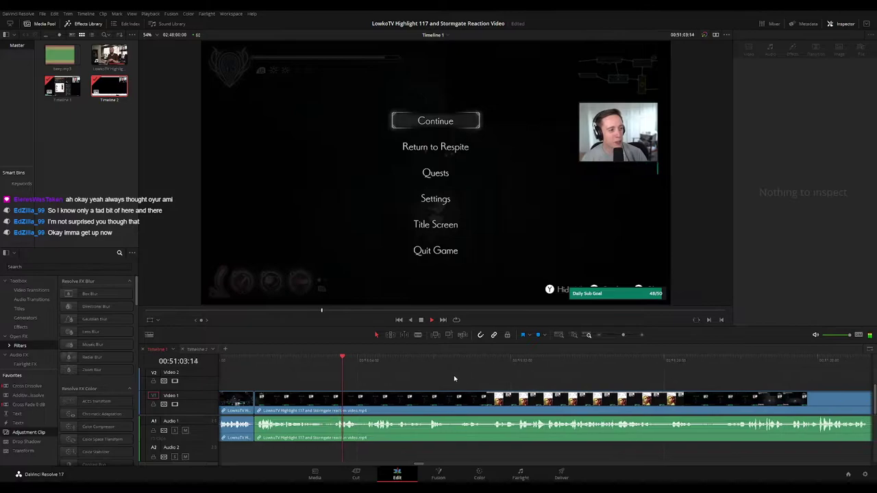
Review the pause-menu talk and Facebook Zelda post reaction from about 00:51:03 to 00:51:24 for moments to cut
drag(492, 380, 437, 383)
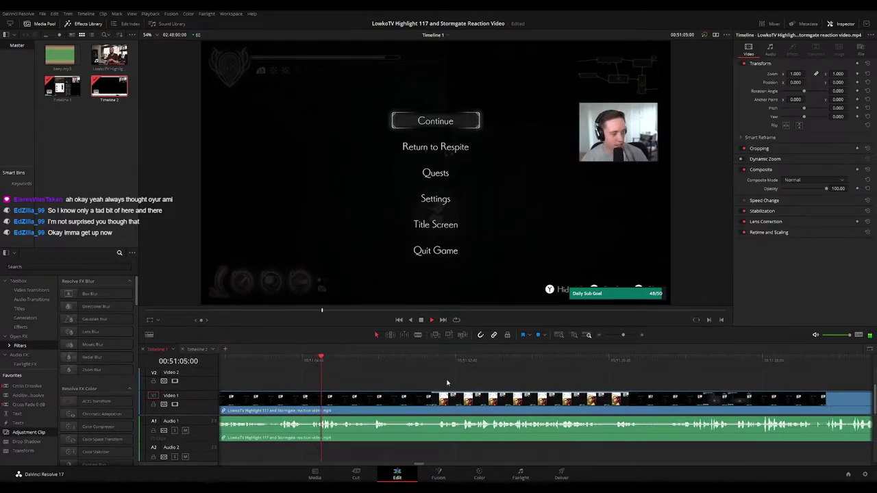
mouse_move(626, 338)
mouse_down()
mouse_move(611, 337)
mouse_move(624, 337)
mouse_up()
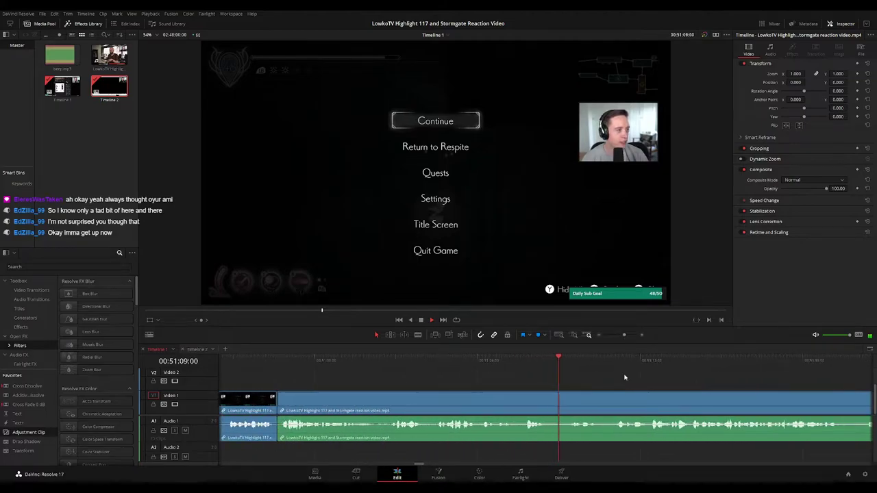
scroll(457, 373, right, 2)
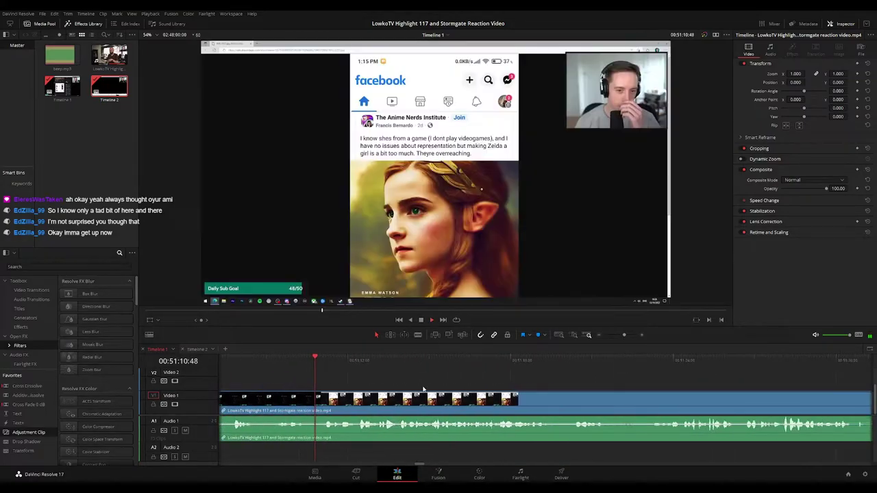
scroll(513, 394, right, 3)
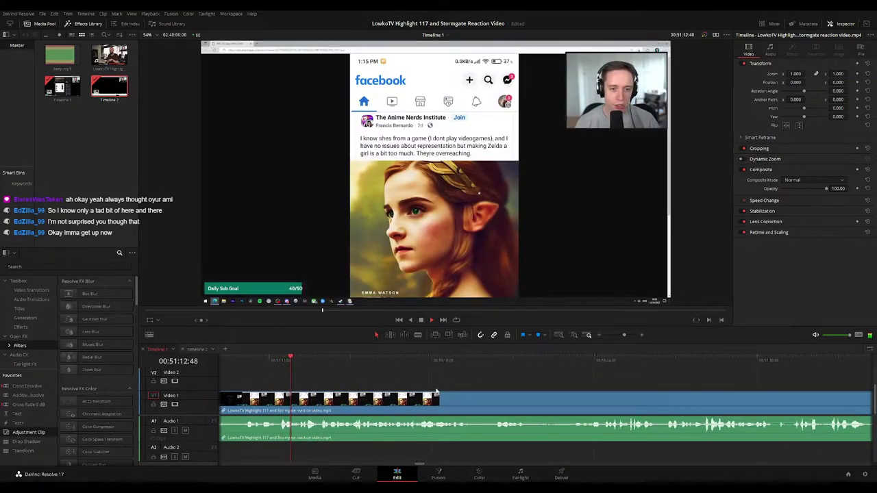
scroll(472, 384, right, 3)
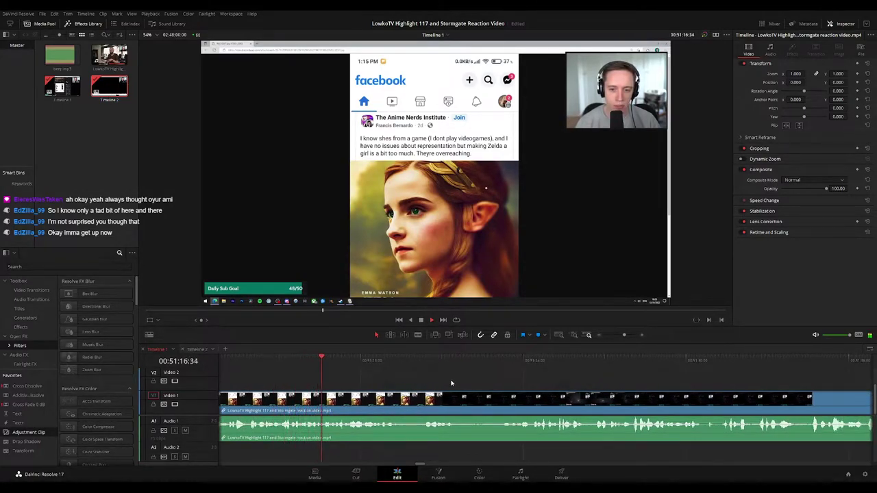
scroll(424, 376, right, 2)
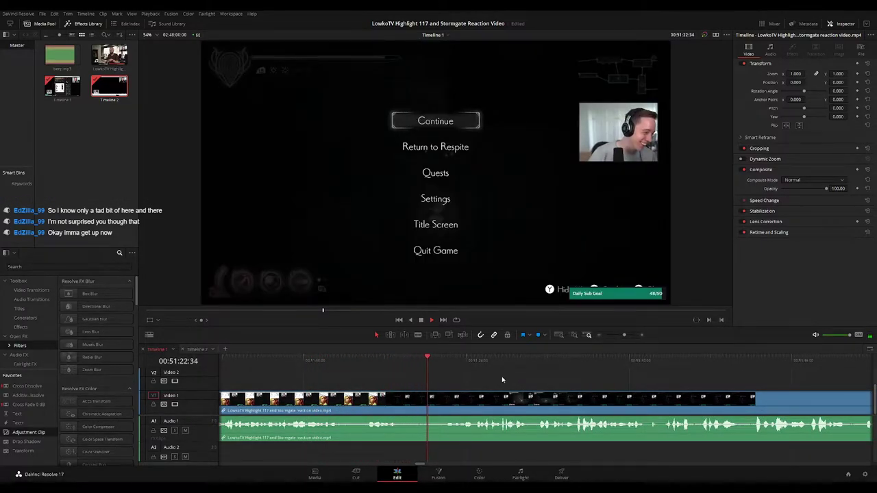
scroll(406, 378, right, 3)
scroll(403, 380, right, 2)
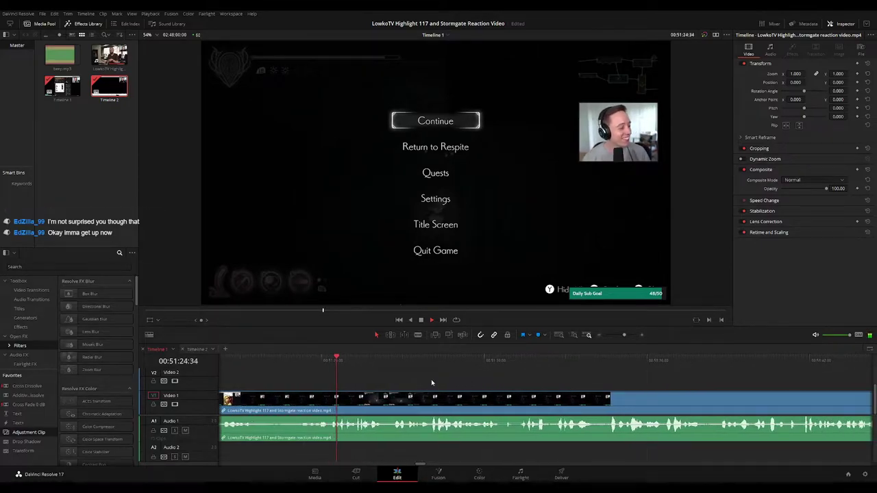
Review the footage from 00:51:24 to 00:52:09, including the list of most significant people in human history, for the next cut
drag(623, 335, 622, 336)
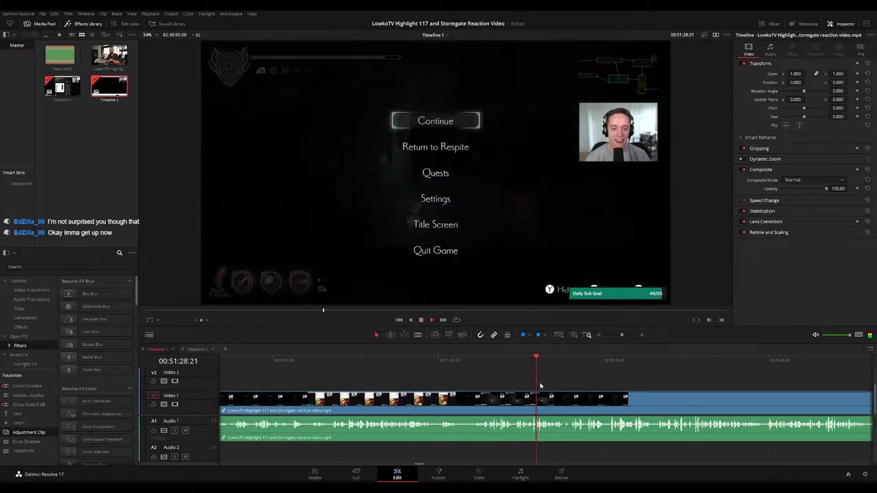
scroll(450, 387, right, 4)
scroll(451, 387, right, 2)
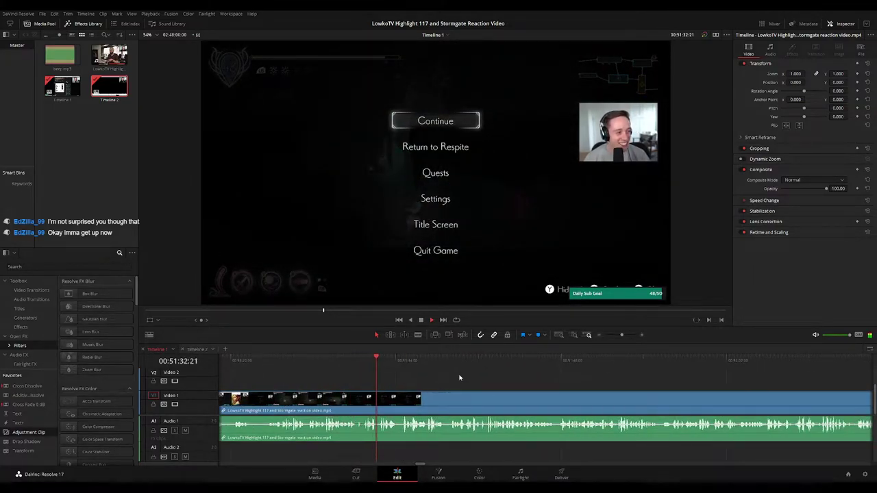
scroll(435, 376, right, 1)
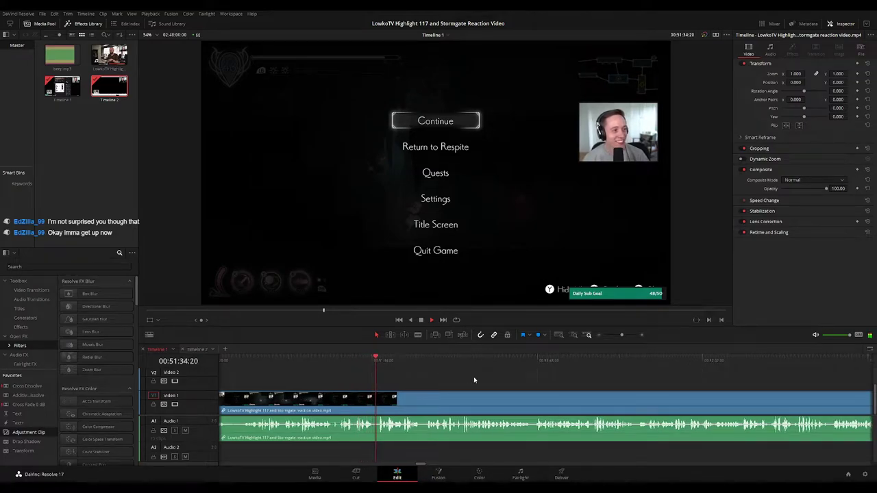
scroll(474, 380, right, 1)
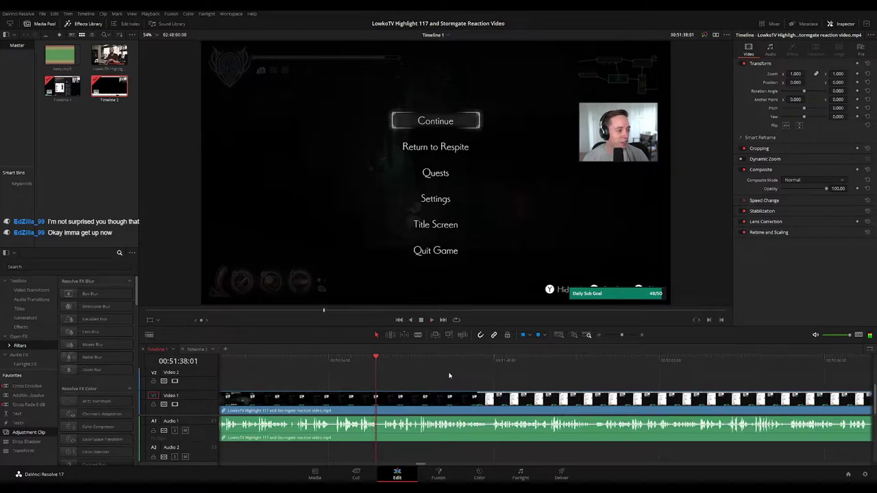
scroll(458, 378, right, 2)
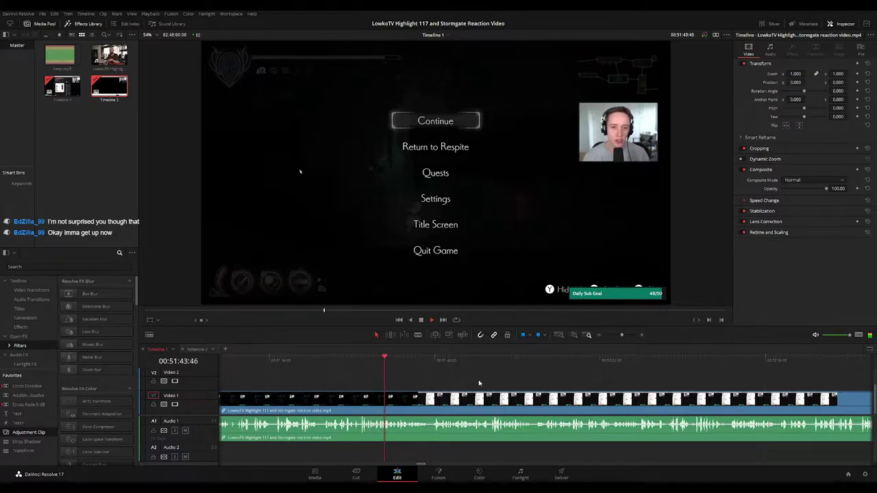
scroll(507, 380, up, 1)
drag(587, 380, 415, 379)
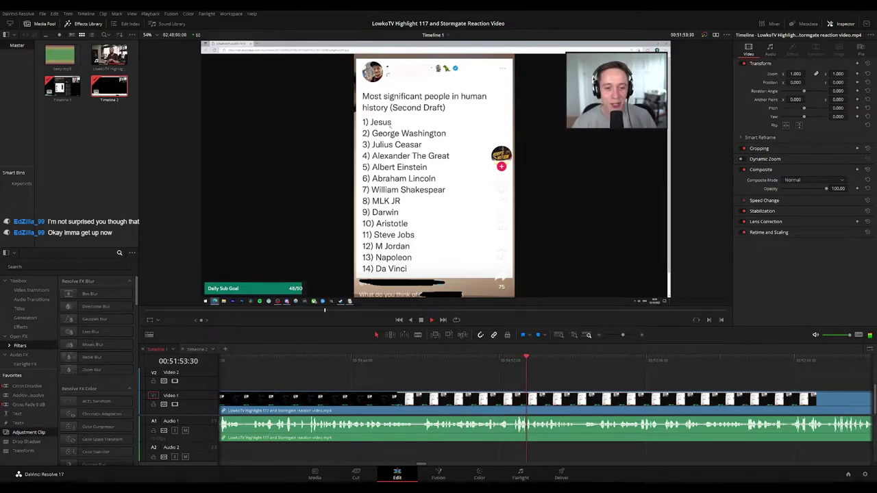
drag(605, 380, 391, 354)
scroll(458, 379, right, 2)
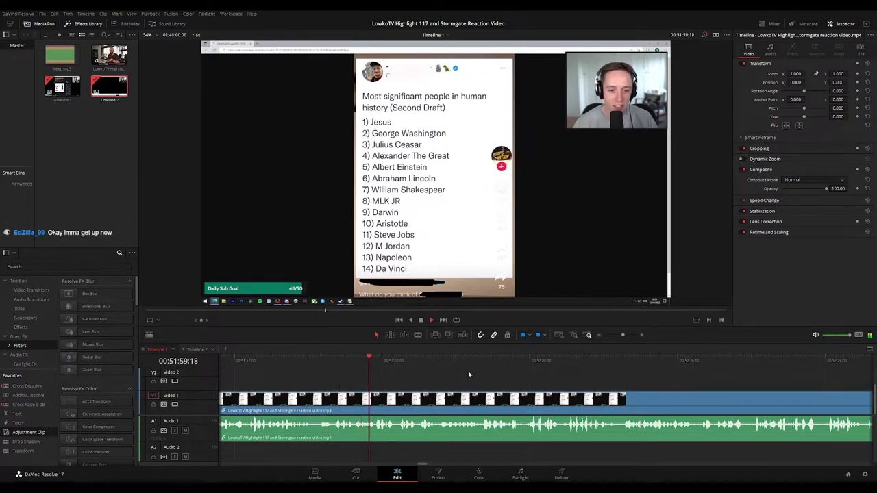
scroll(480, 373, right, 1)
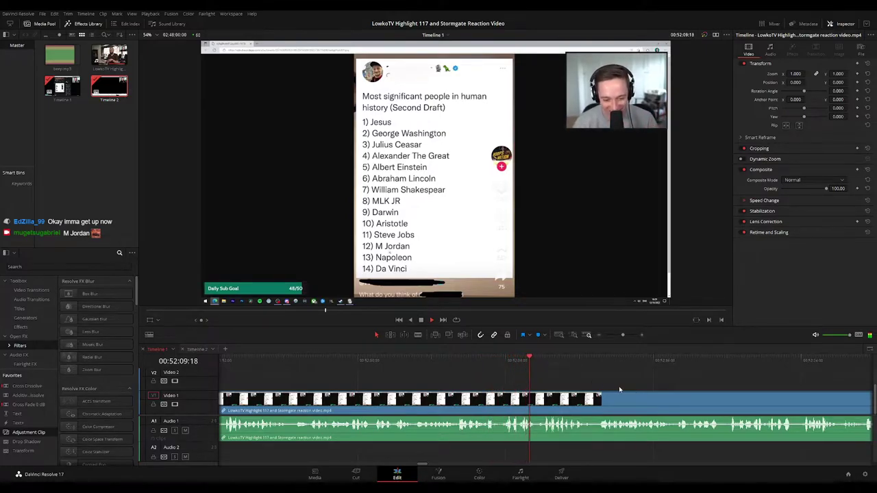
drag(619, 389, 469, 359)
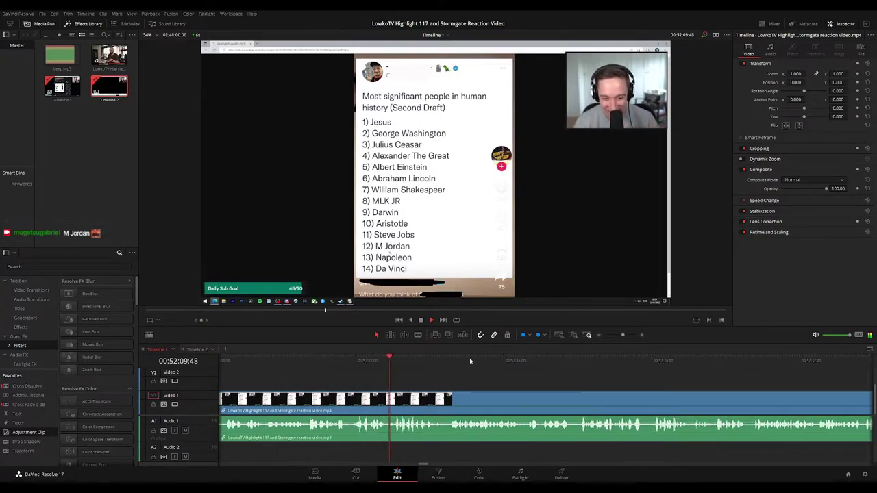
Cut out the short piece from 00:52:09:38 to about 00:52:10:03, closing the gap, and color the segment before the cut green
click(378, 362)
key(ctrl+b)
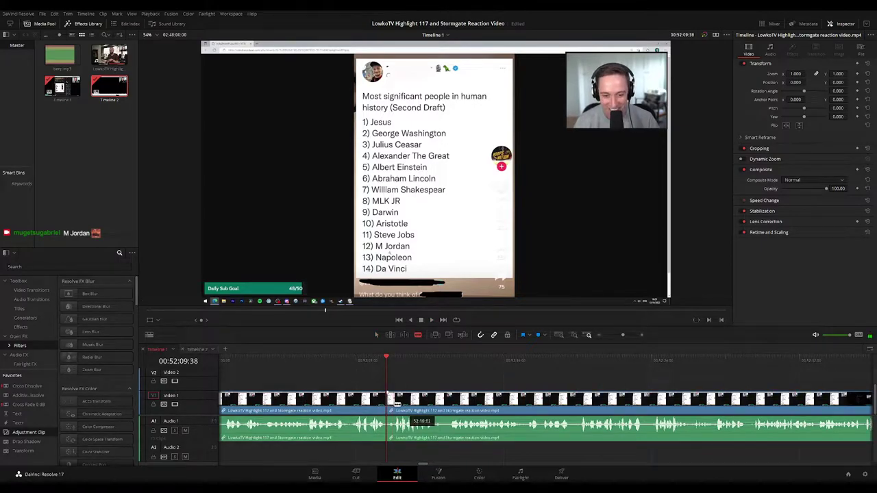
click(394, 404)
key(a)
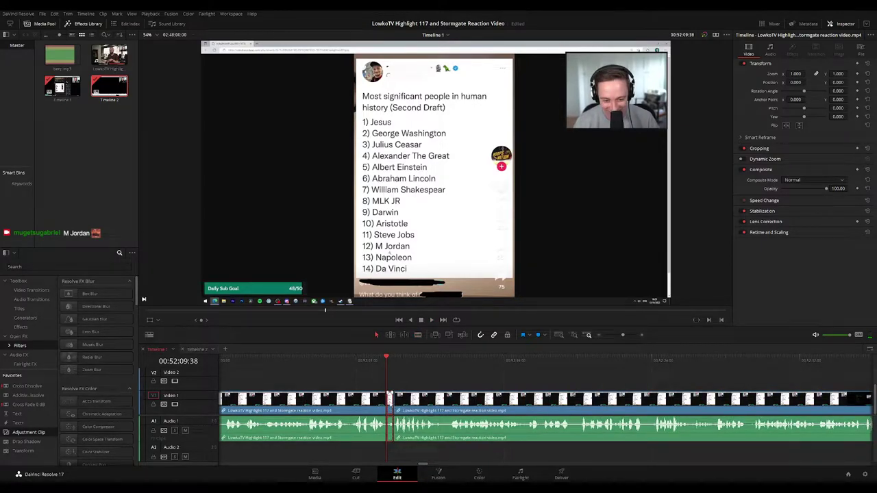
key(Delete)
click(377, 372)
key(space)
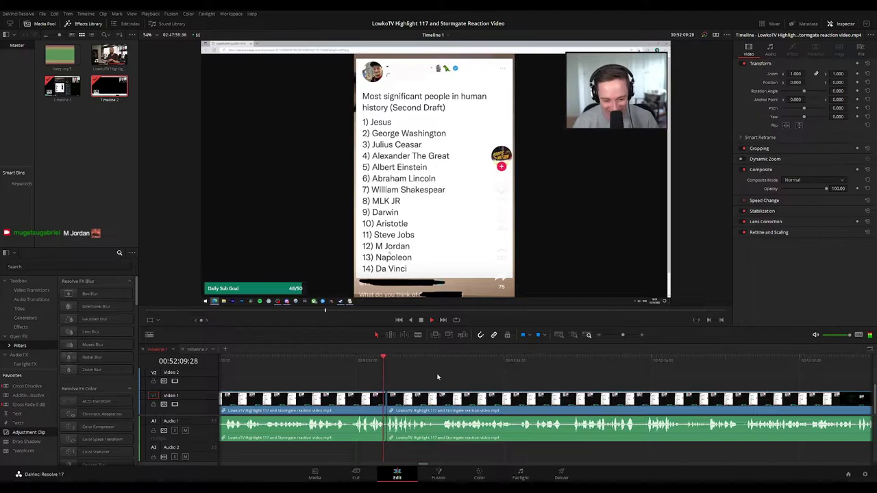
click(493, 378)
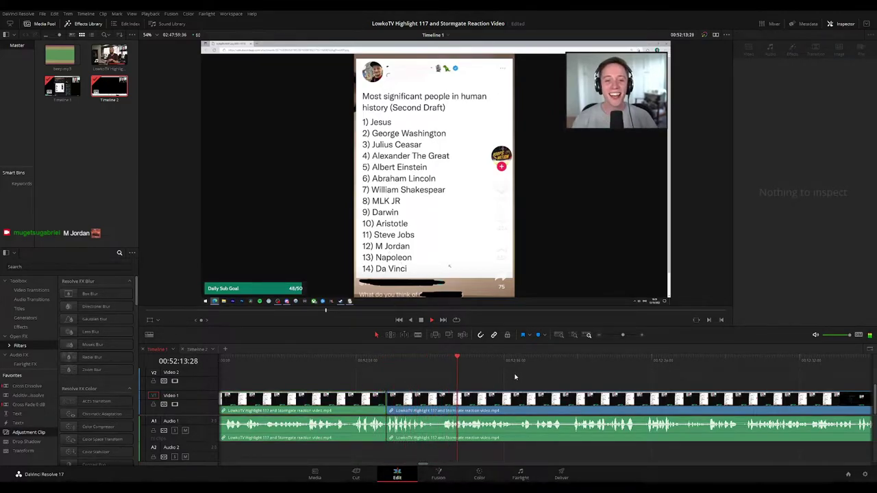
Cut out the short pause ending at about 00:52:29:07 on Timeline 1 and color the clip before it green
drag(557, 370, 447, 365)
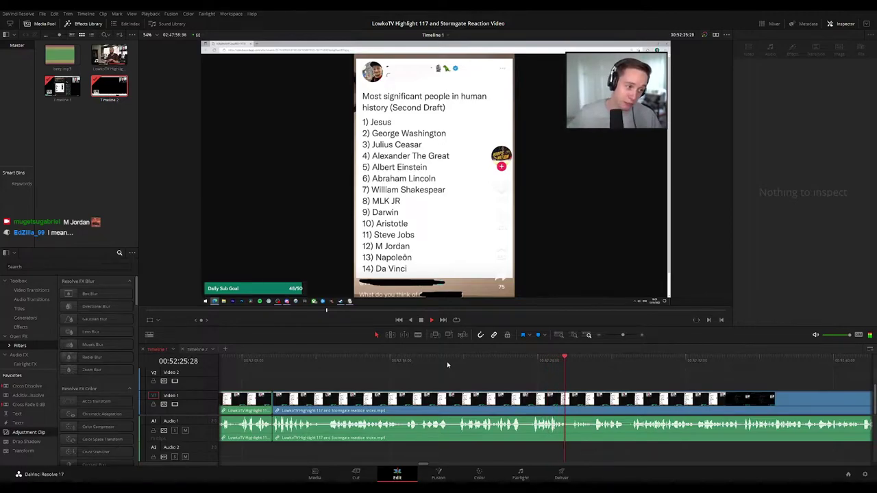
drag(591, 381, 439, 382)
key(space)
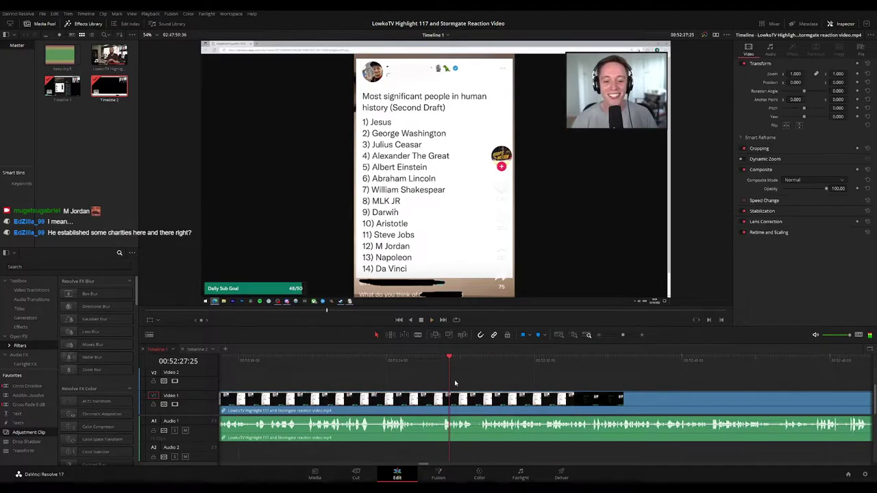
key(space)
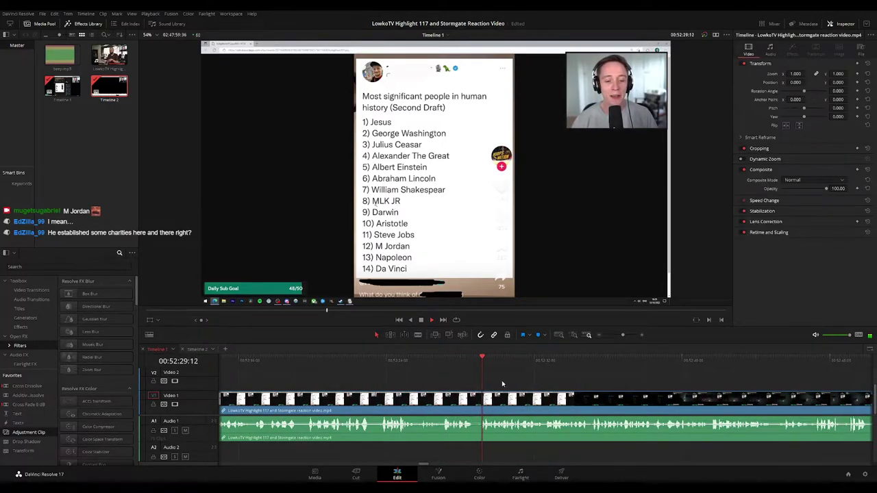
key(b)
click(475, 401)
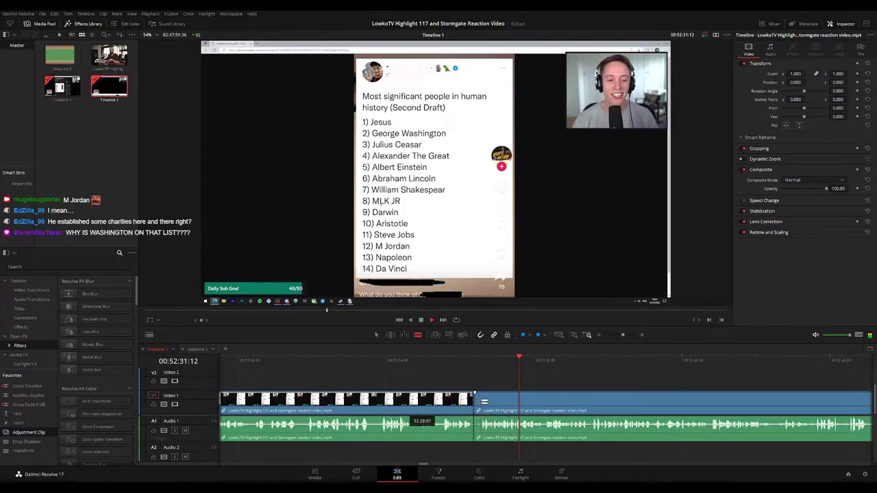
key(a)
key(Delete)
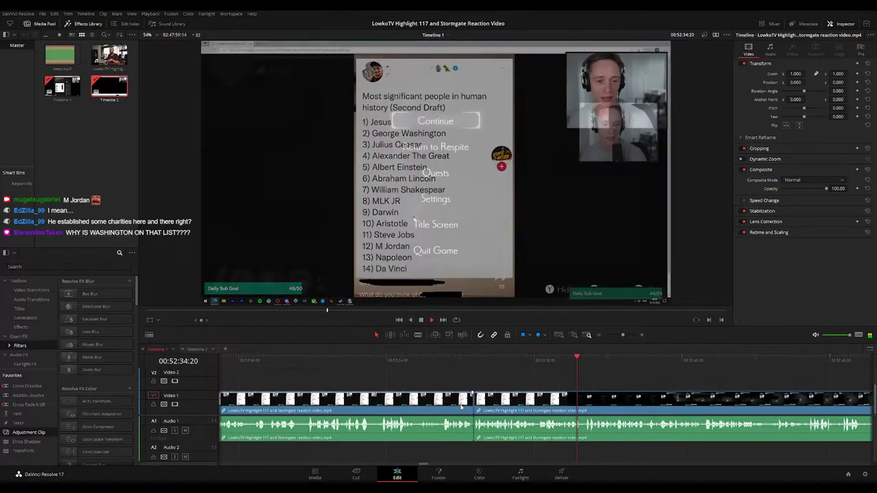
key(g)
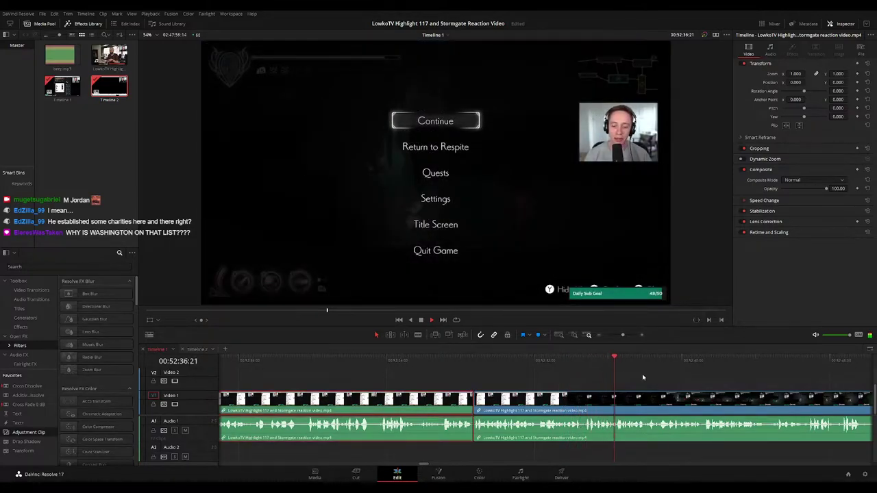
Cut out the short pause ending at about 00:52:46:53 in the gameplay footage and color the clip before it green
click(644, 376)
drag(623, 335, 618, 337)
drag(609, 336, 618, 336)
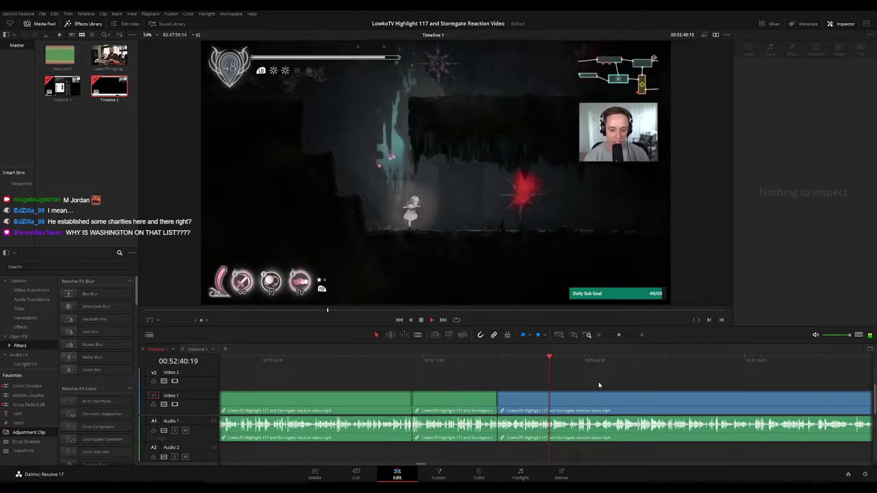
drag(582, 381, 433, 379)
key(space)
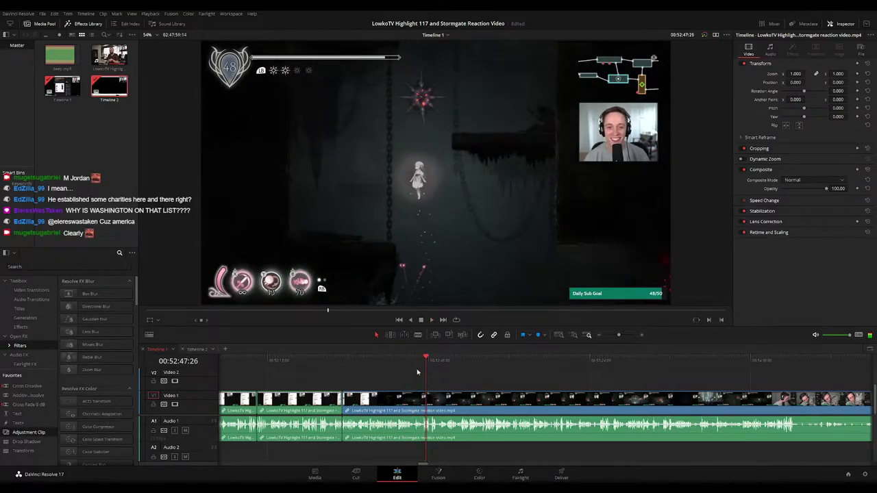
drag(619, 335, 627, 337)
key(space)
key(b)
click(547, 401)
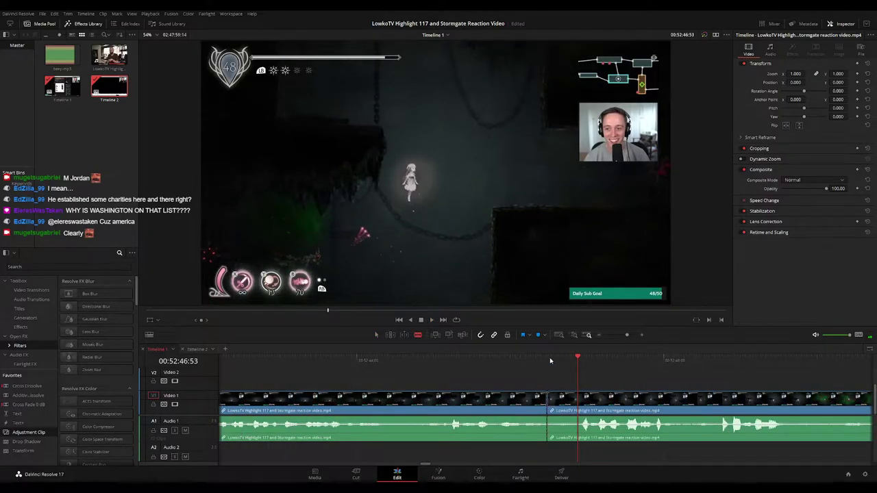
click(578, 400)
key(a)
click(568, 400)
key(Delete)
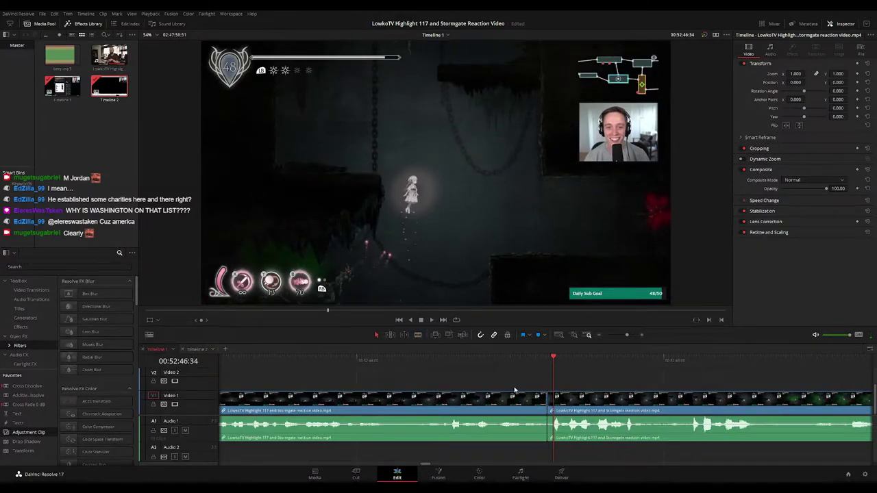
click(491, 409)
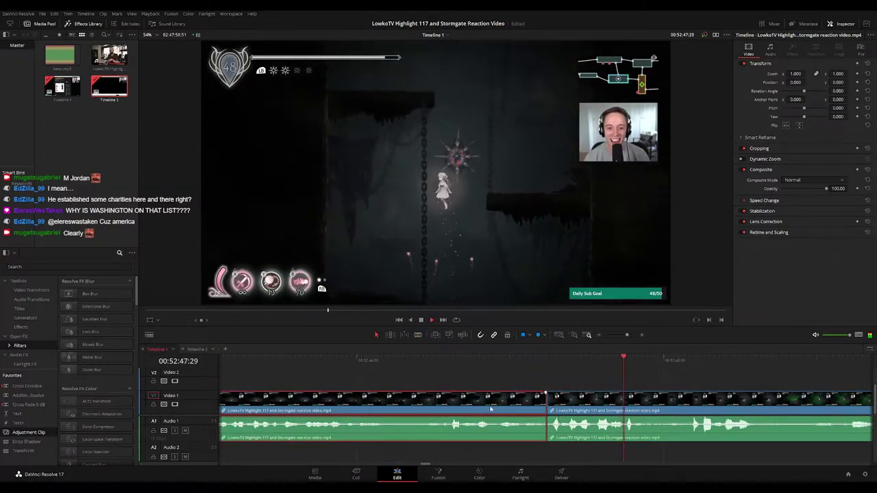
Cut out the pause starting at 00:52:47:50 and color the short clip before it green
click(639, 359)
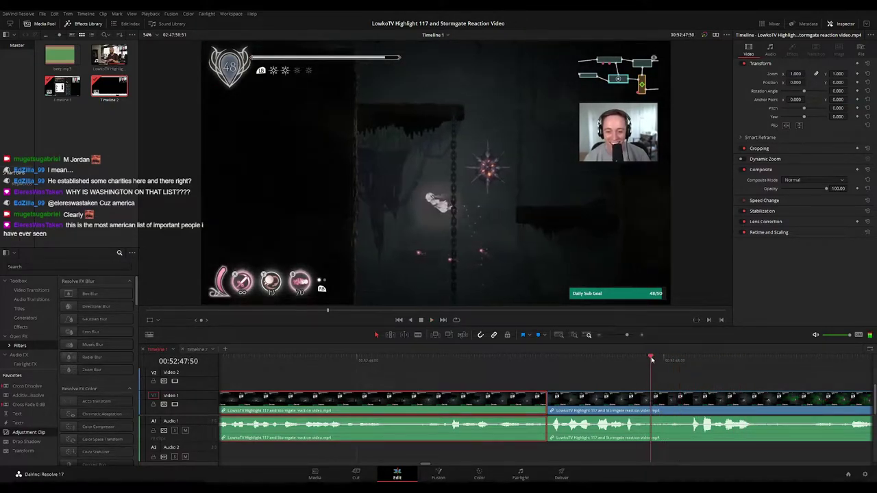
key(Delete)
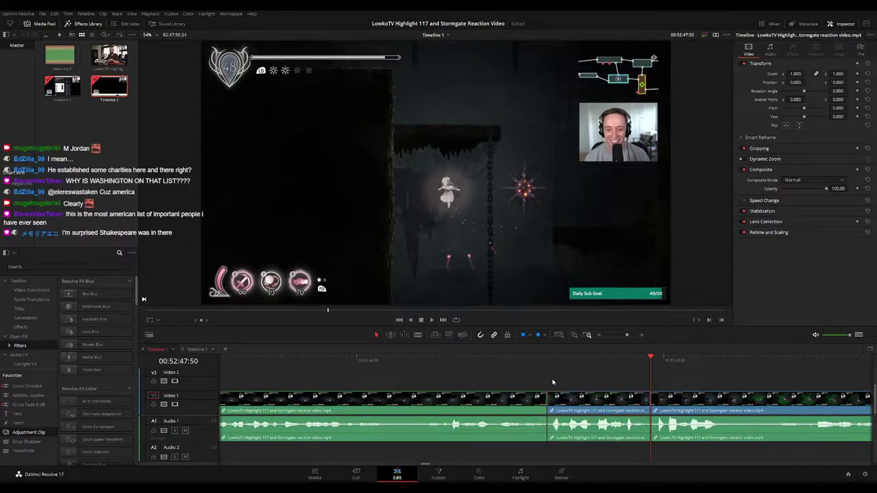
key(ctrl+minus)
key(space)
click(526, 400)
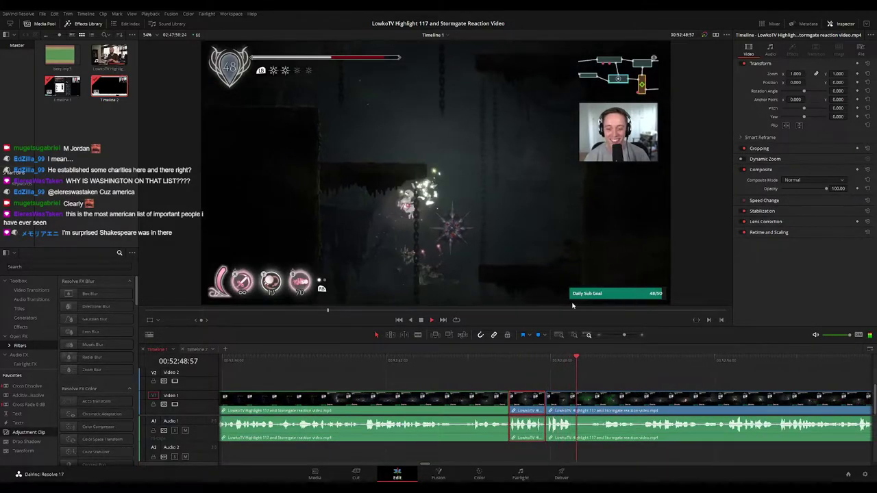
click(609, 382)
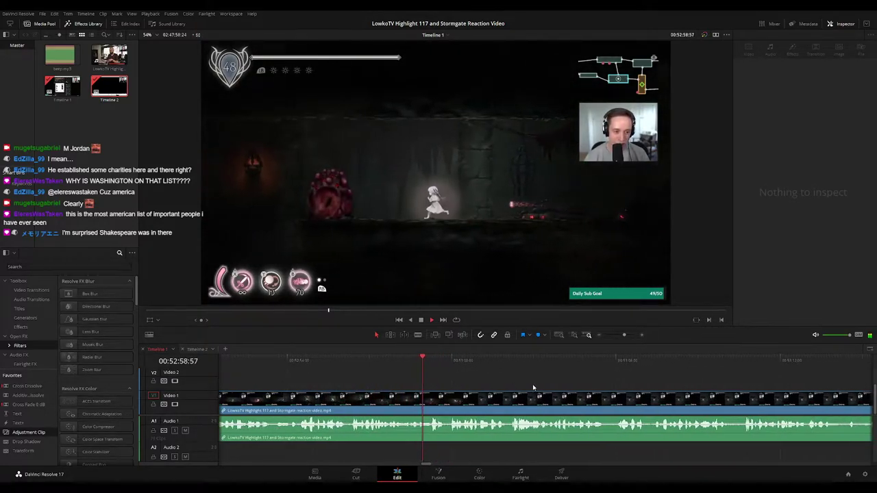
Remove the pause starting at about 00:53:14:49, close the gap, and color the preceding gameplay clip green
key(ctrl+minus)
scroll(471, 389, right, 4)
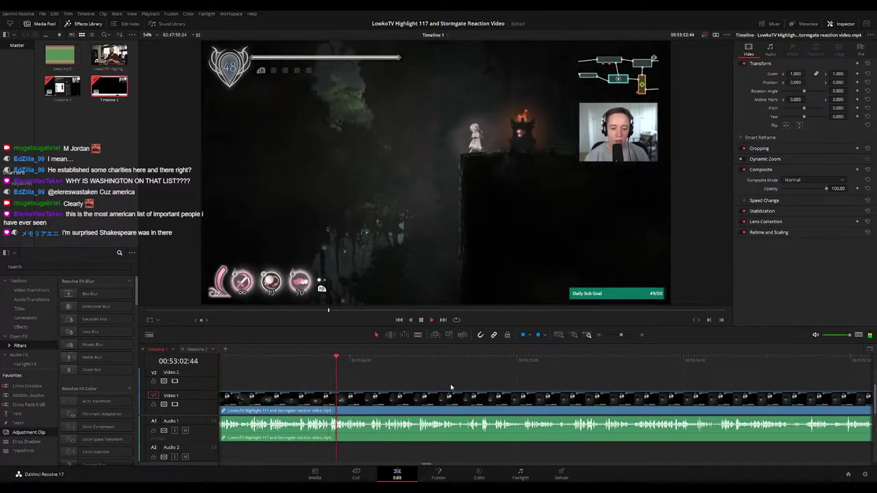
scroll(445, 380, right, 2)
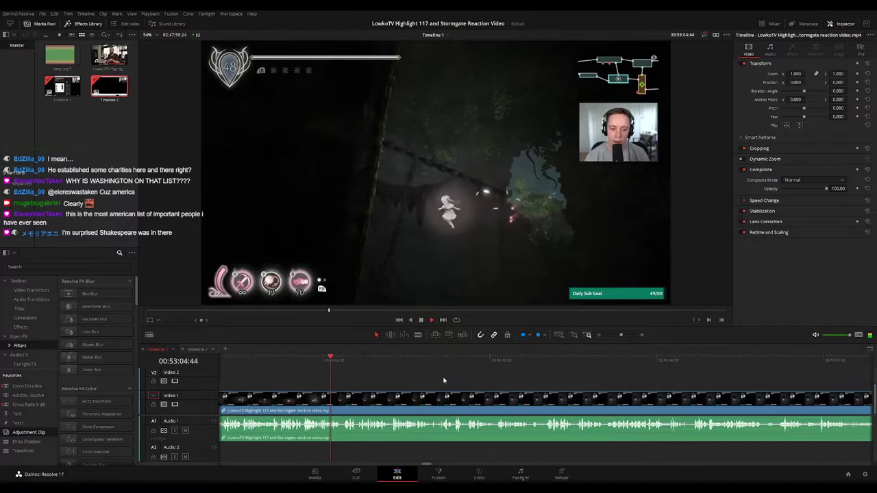
key(space)
key(space)
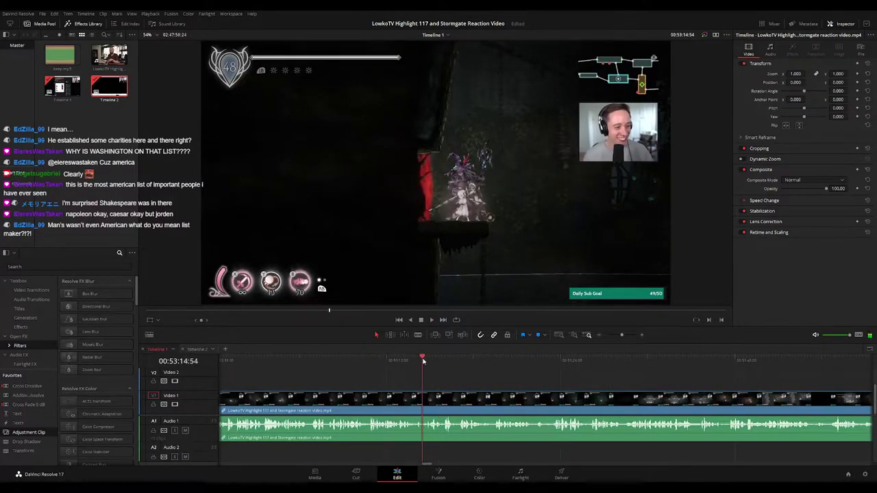
key(b)
click(423, 399)
key(ctrl+equal)
key(ctrl+equal)
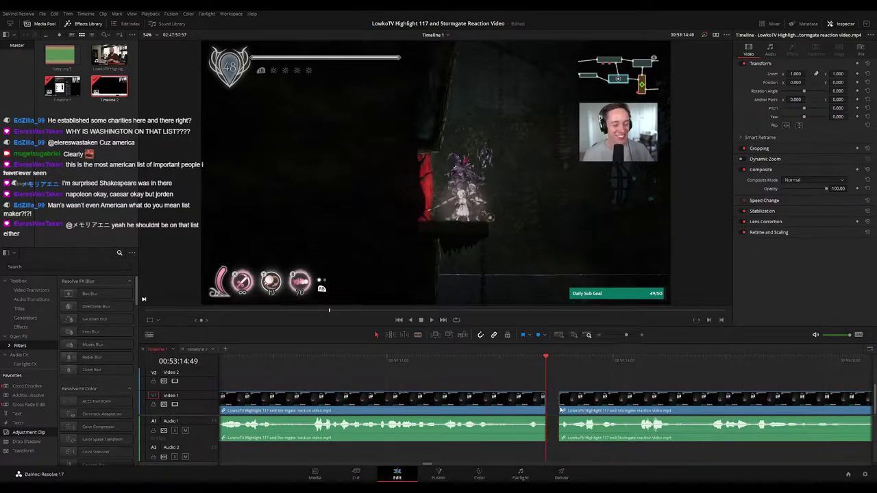
key(ctrl+minus)
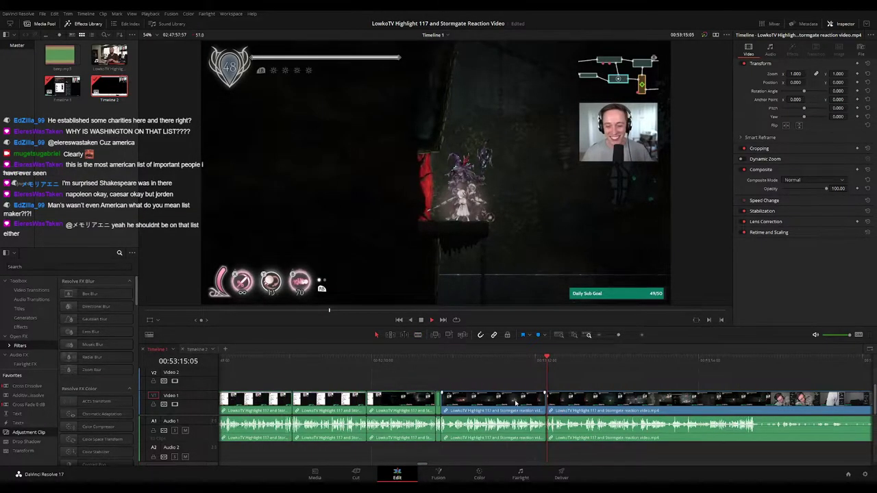
Cut out the pauses starting at 00:53:15:55 and 00:53:16:37 and color the two short clips before the last cut green
scroll(588, 386, up, 10)
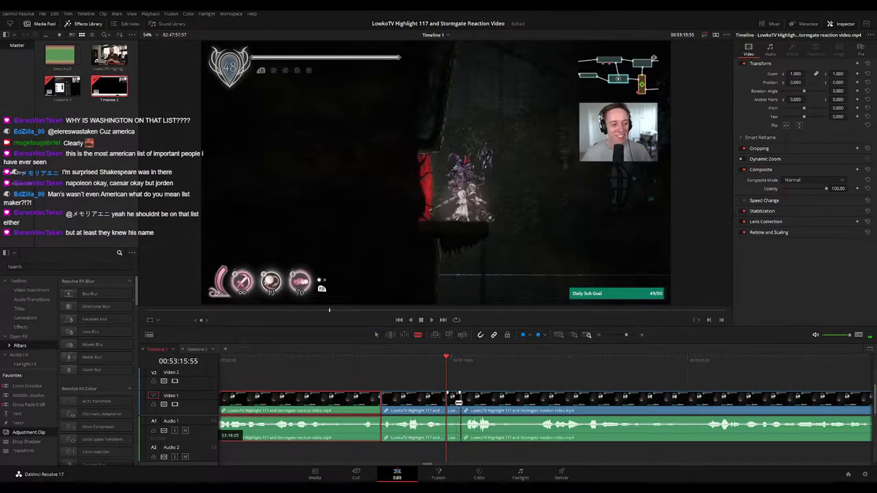
key(Delete)
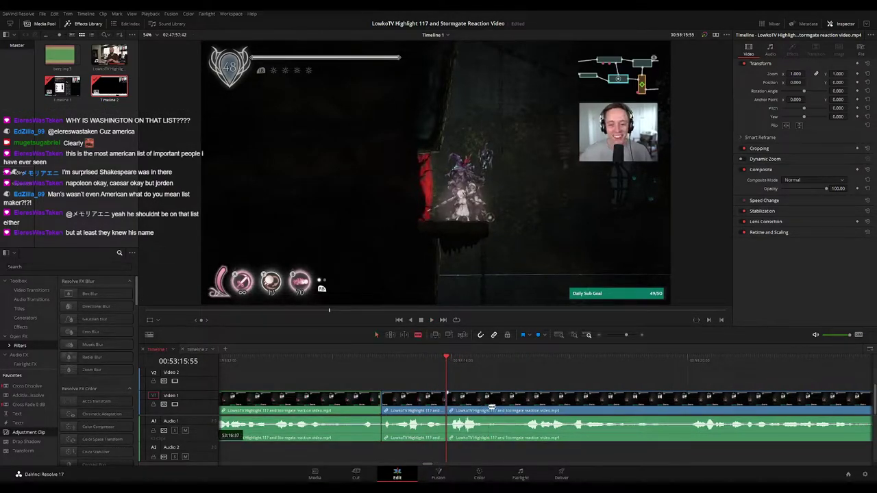
click(521, 406)
key(a)
click(507, 406)
key(Delete)
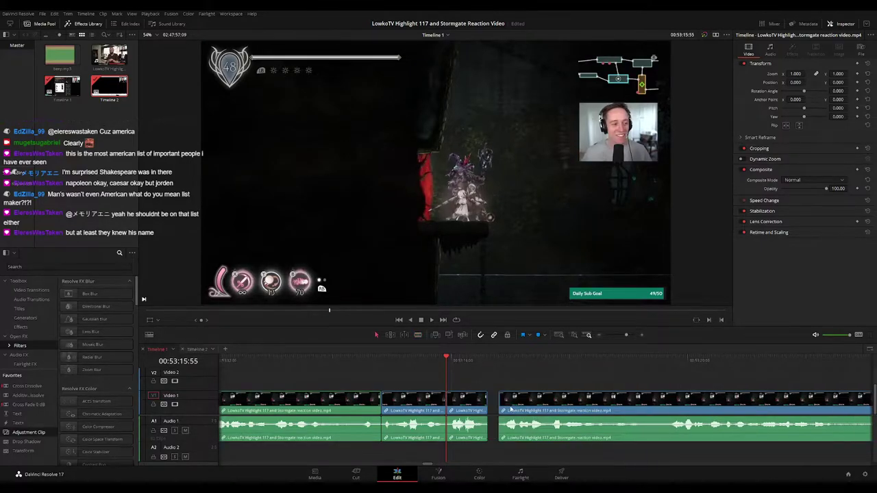
key(space)
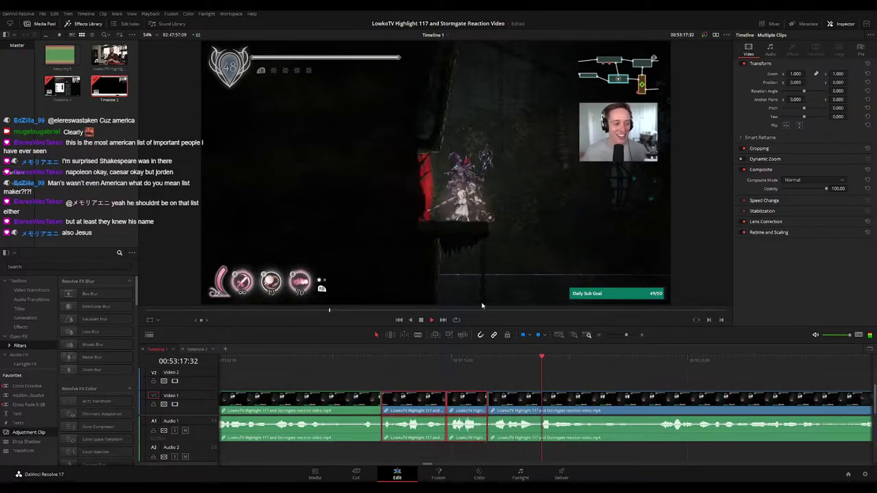
click(662, 380)
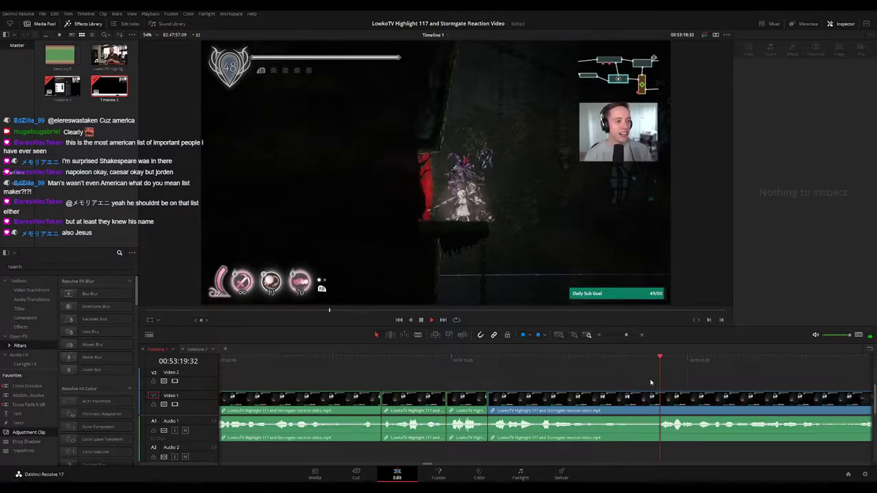
Cut out the footage between 00:54:08:13 and the start of the full-screen webcam scene, and color the preceding gameplay clip green
scroll(651, 381, down, 2)
scroll(575, 378, right, 1)
scroll(451, 375, down, 3)
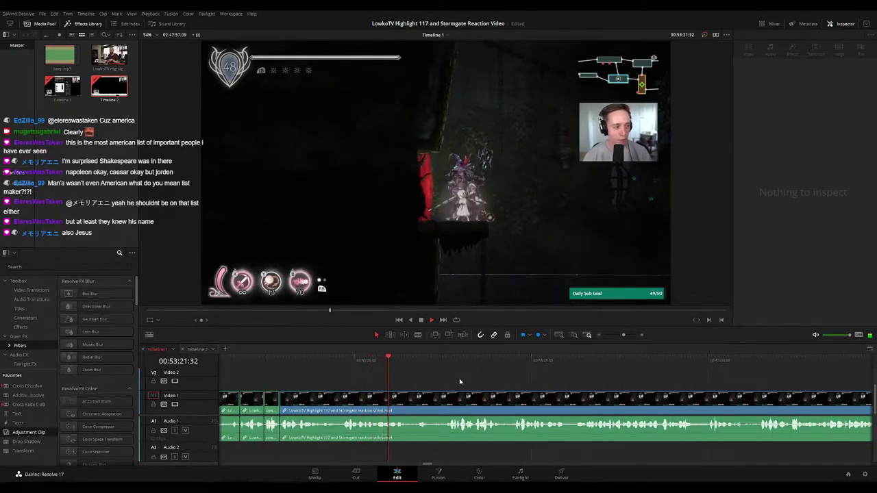
scroll(424, 380, down, 1)
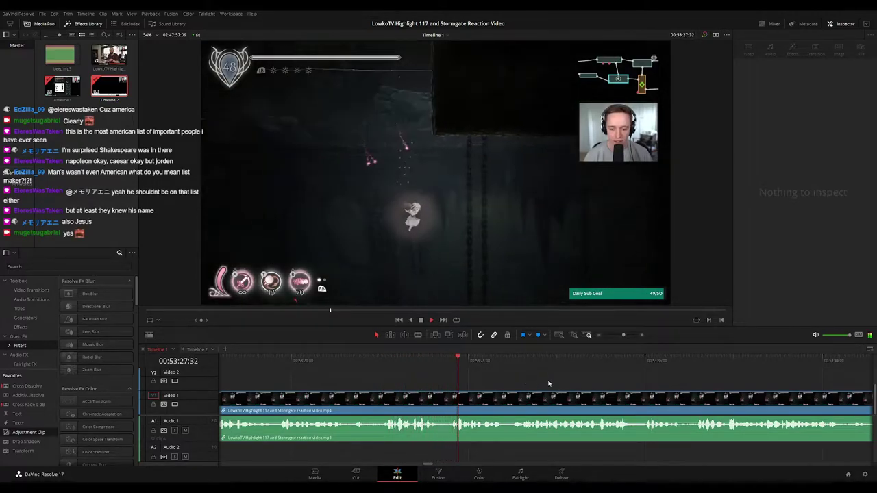
click(480, 399)
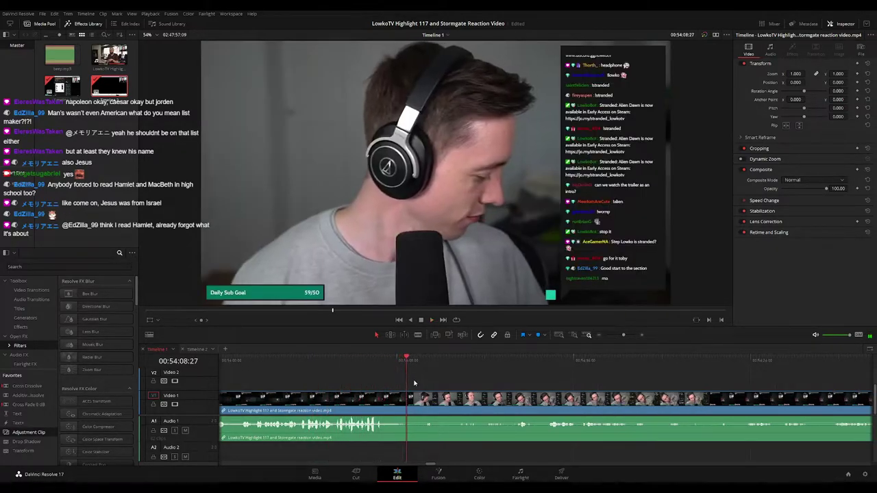
drag(405, 365, 401, 366)
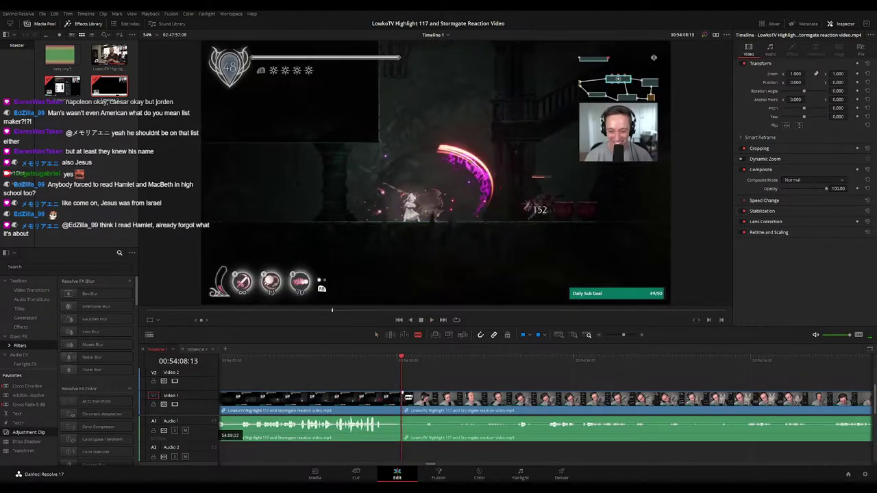
click(407, 398)
key(a)
click(404, 404)
key(Delete)
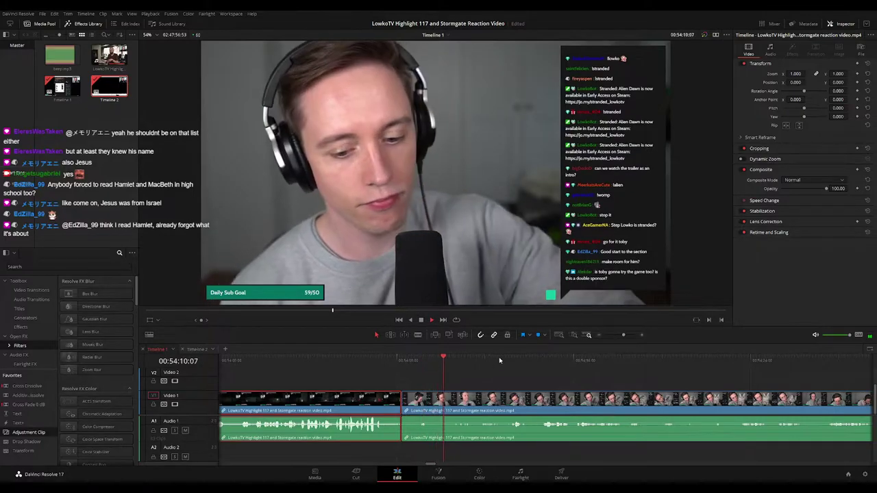
click(542, 386)
Play through the full-screen webcam scene from 00:54:10 until the phone is held up close to the camera
drag(546, 386, 444, 386)
key(space)
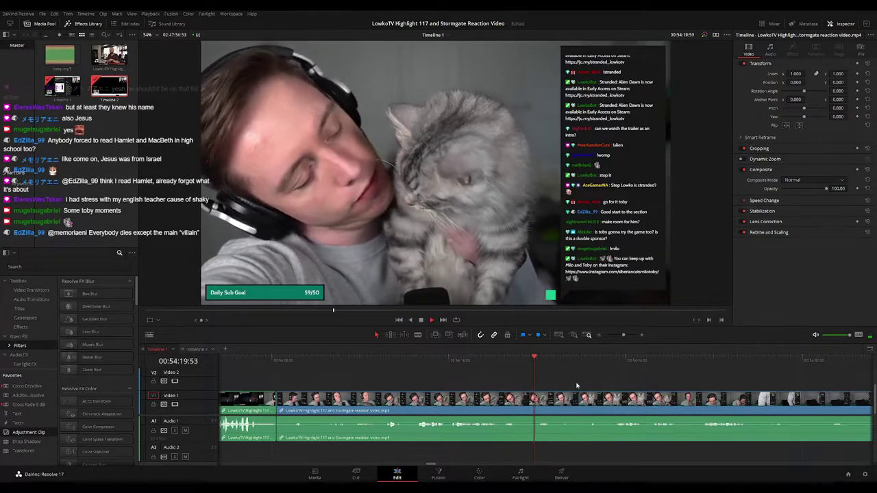
scroll(609, 386, right, 5)
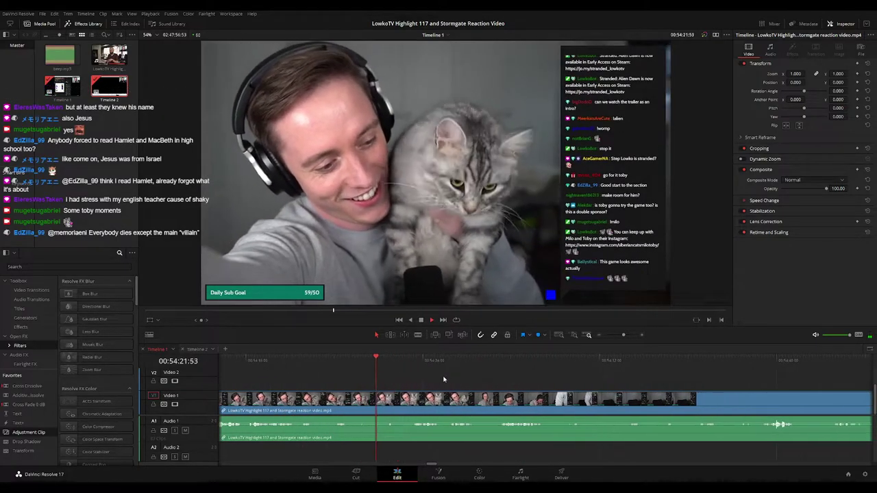
scroll(469, 379, right, 1)
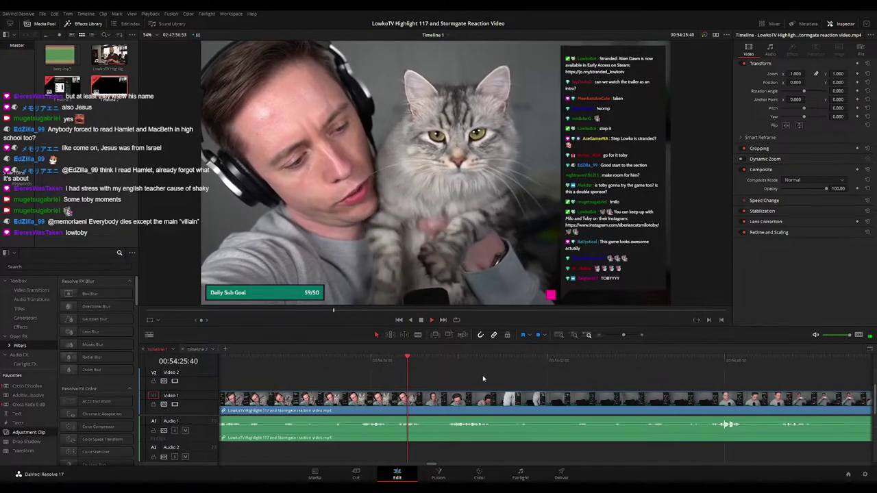
scroll(483, 378, right, 3)
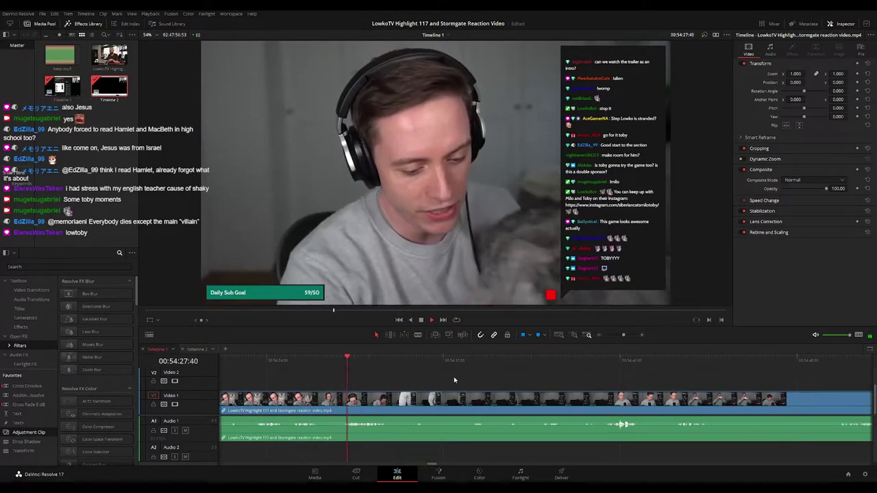
scroll(456, 380, right, 3)
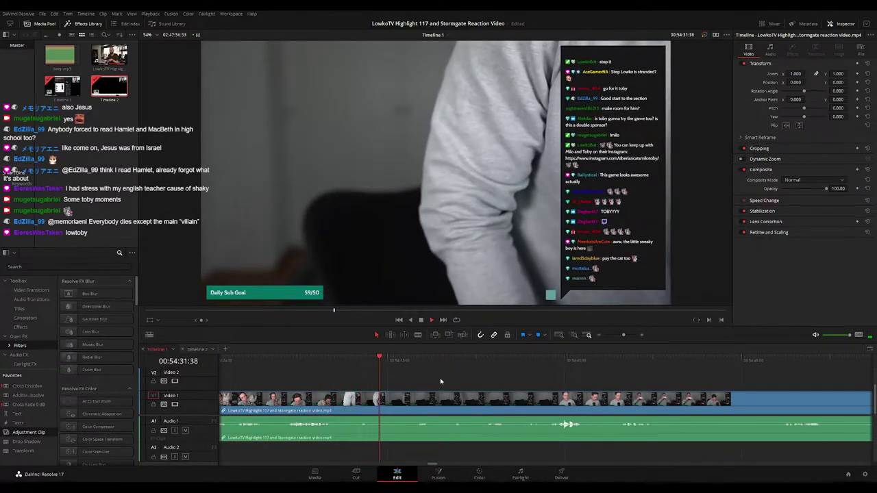
scroll(460, 378, right, 3)
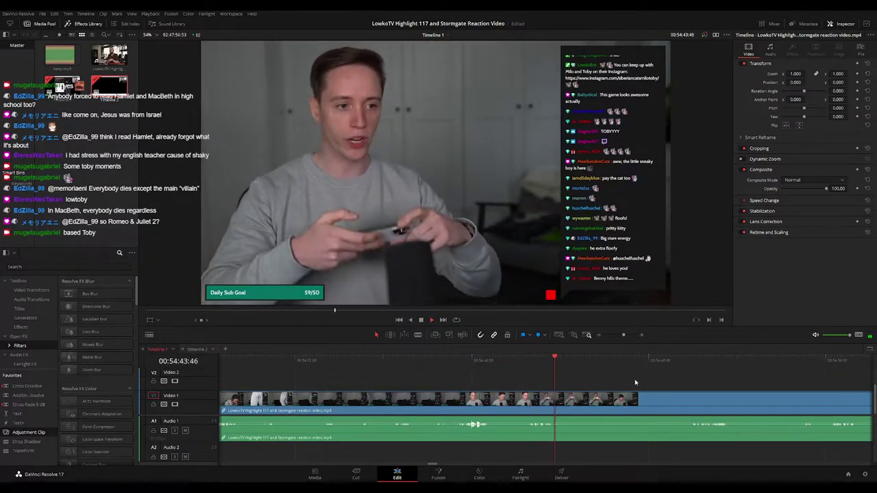
drag(634, 382, 486, 370)
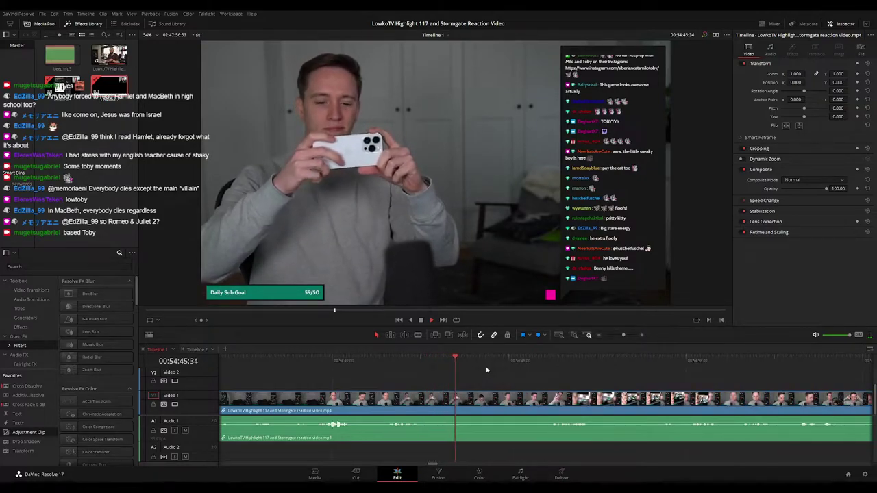
scroll(485, 373, right, 2)
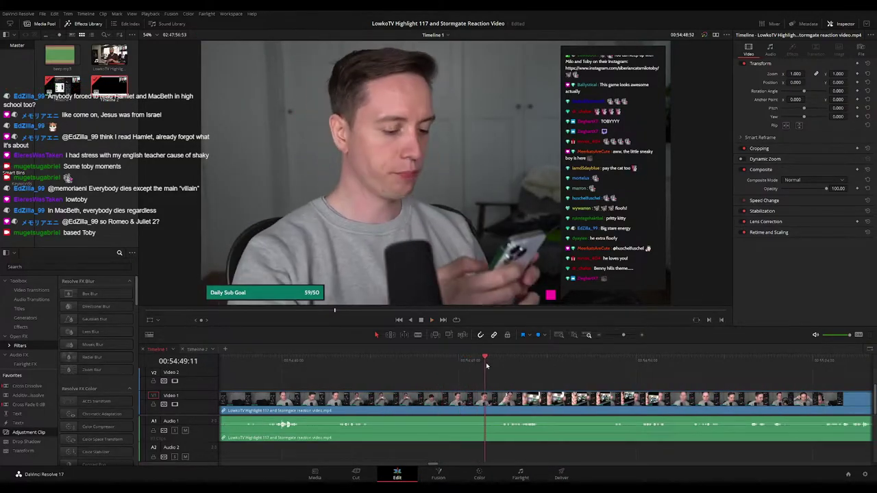
scroll(476, 377, right, 2)
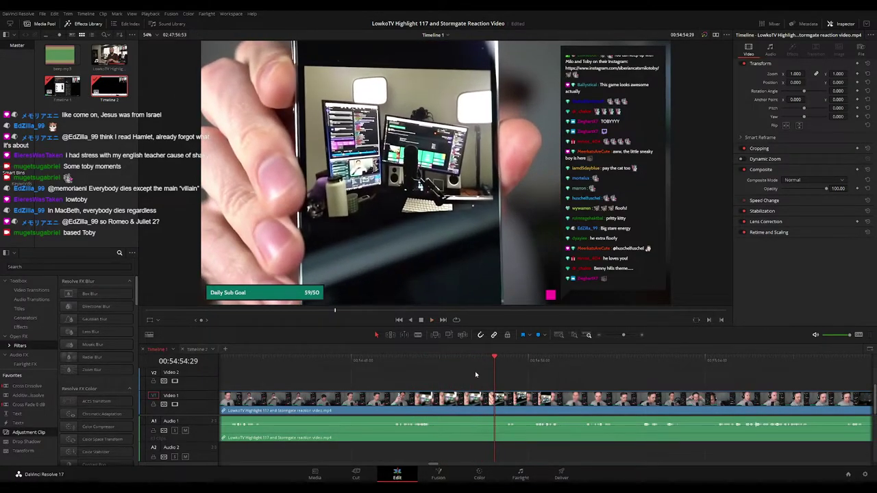
Place an adjustment clip over the phone close-up from 00:54:54:29, with zoom 1.900 and position X 642, Y -693
drag(459, 380, 488, 384)
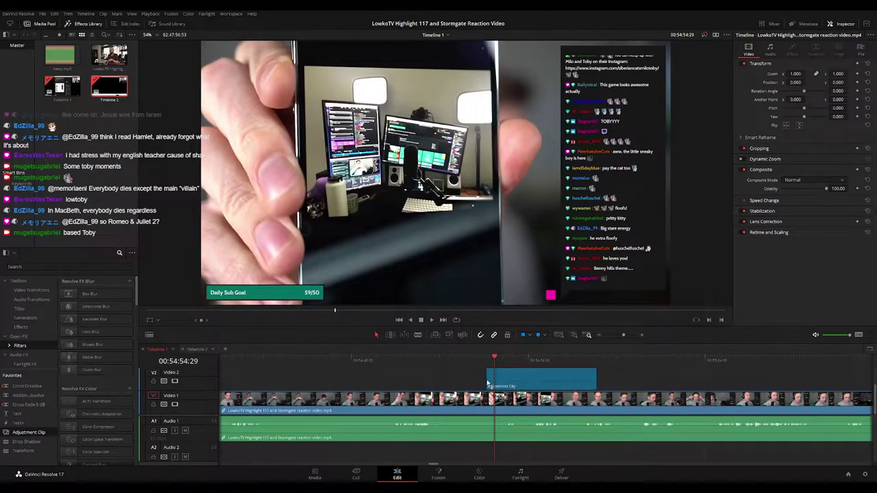
drag(793, 74, 850, 82)
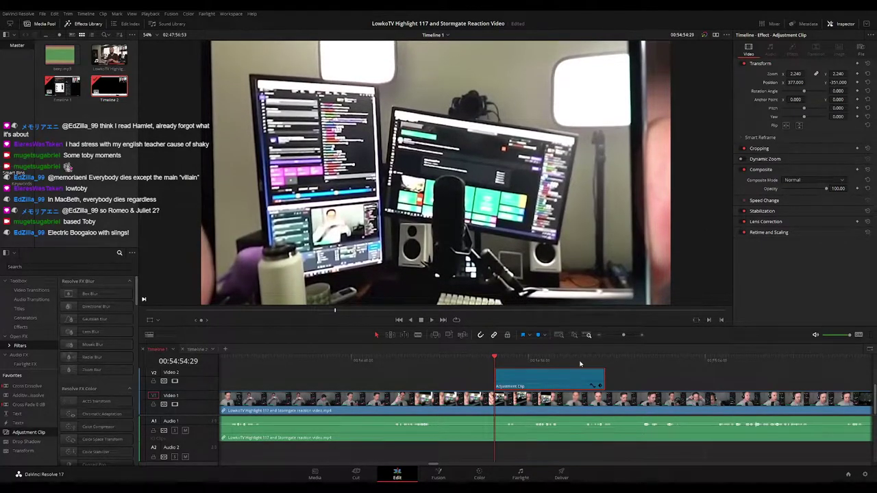
key(space)
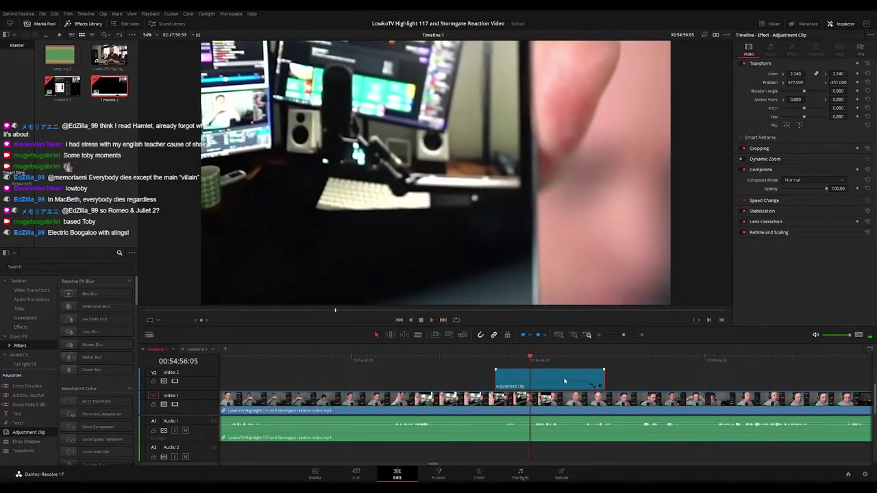
click(517, 365)
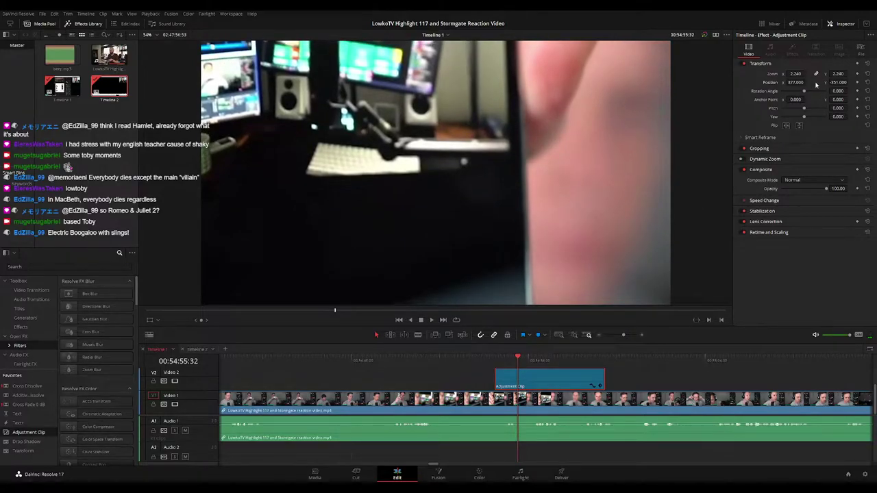
drag(806, 75, 840, 83)
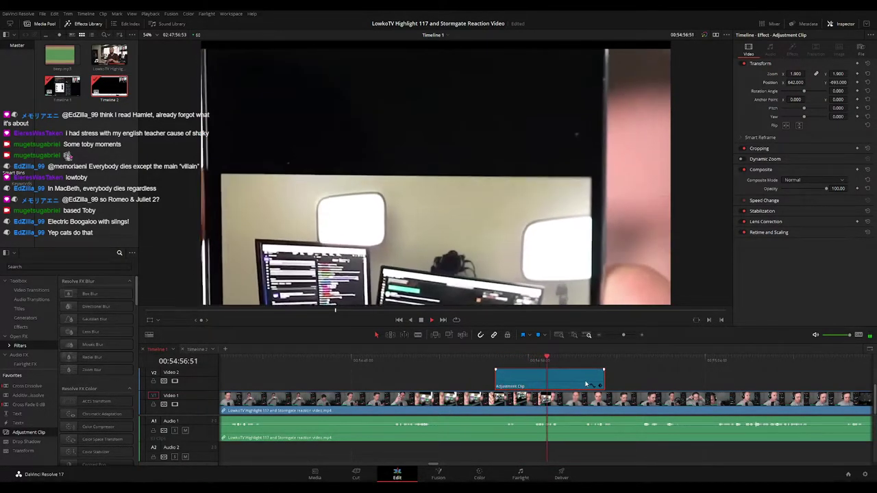
Trim the end of the adjustment clip to about 00:54:56:05 and play past it
click(531, 359)
drag(600, 380, 529, 381)
key(space)
scroll(611, 387, right, 2)
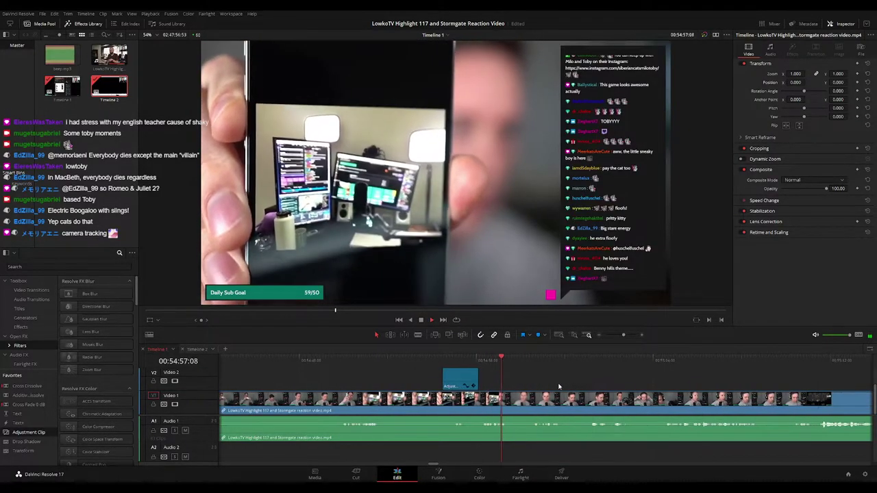
Review the zoom's starting point and extend the start of the adjustment clip back to 00:54:54:21
click(447, 360)
click(447, 360)
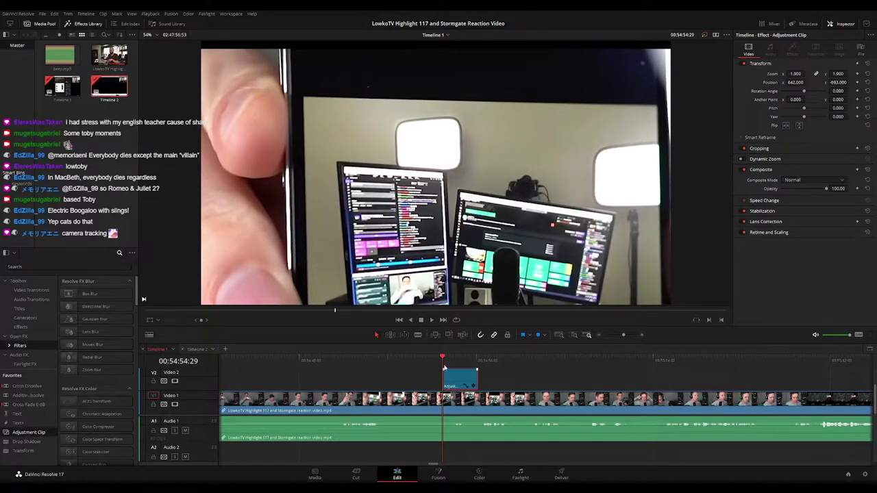
click(425, 359)
key(space)
key(space)
scroll(577, 385, up, 2)
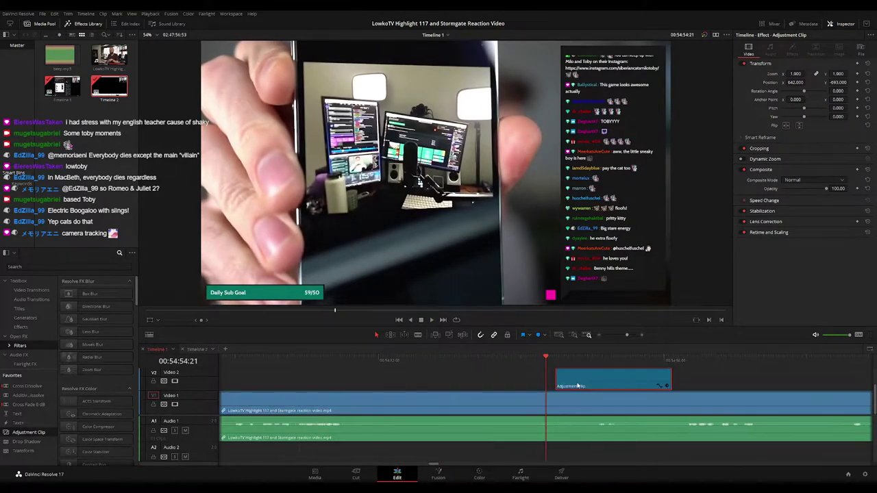
scroll(578, 385, up, 1)
drag(559, 383, 548, 387)
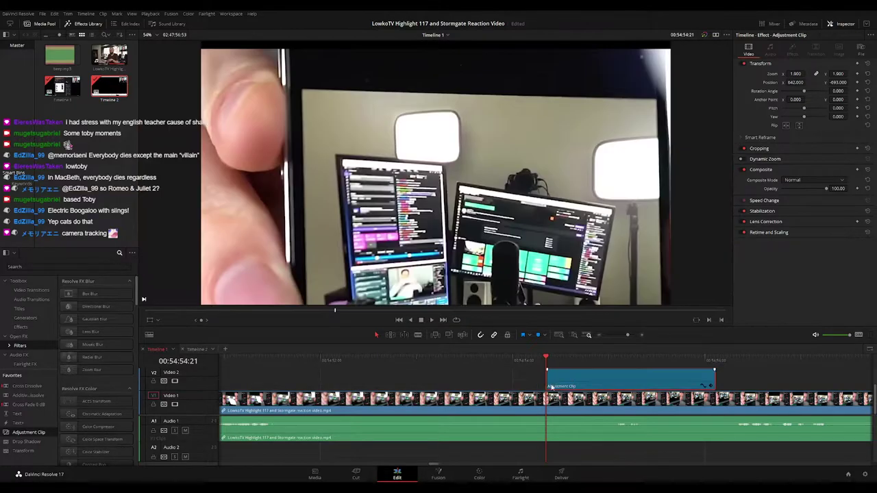
Keyframe the adjustment clip's position, setting Y to -625 at 00:54:55:32
key(l)
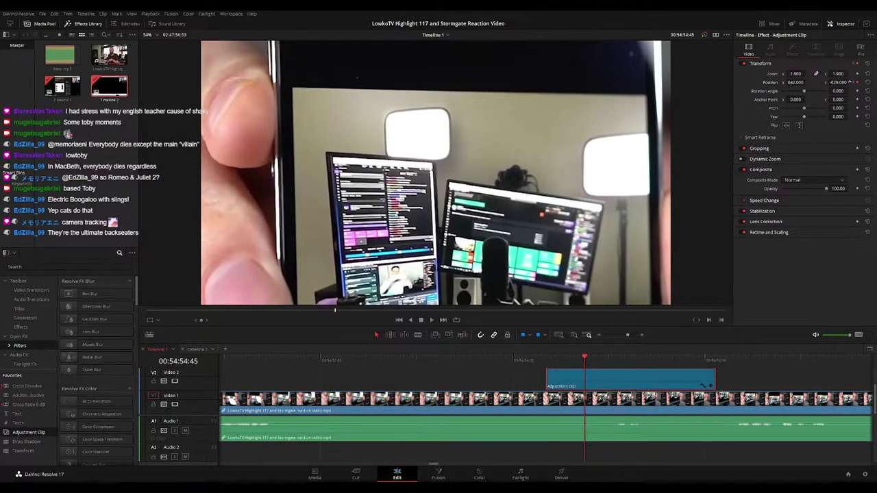
drag(832, 82, 840, 82)
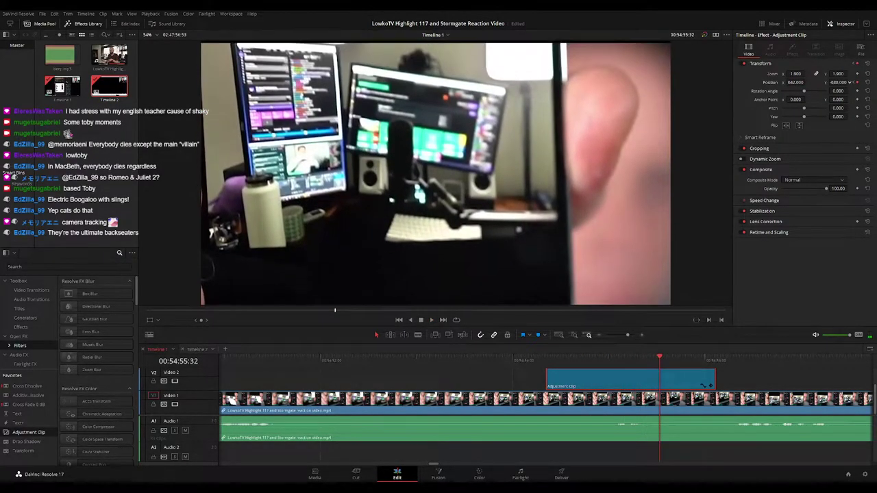
drag(837, 82, 841, 83)
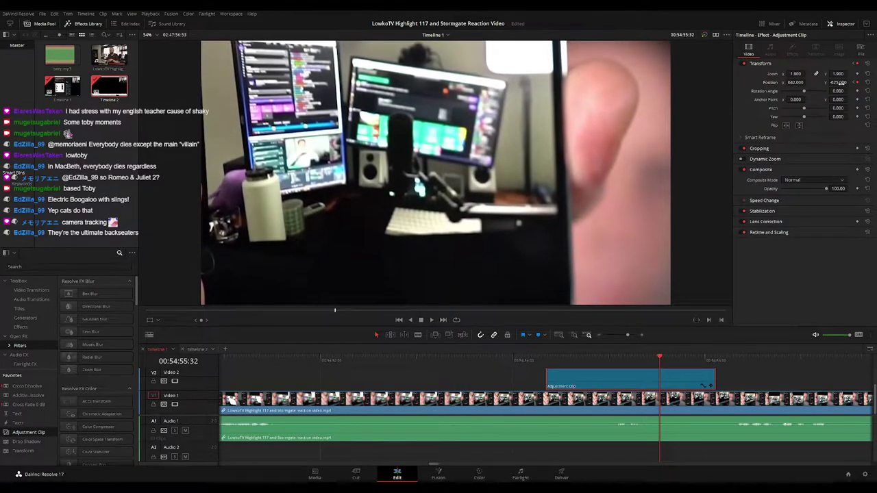
Set the adjustment clip's position to X 871, Y -705 at 00:54:55:52 and play the zoomed phone shot to check the framing
drag(601, 356, 691, 346)
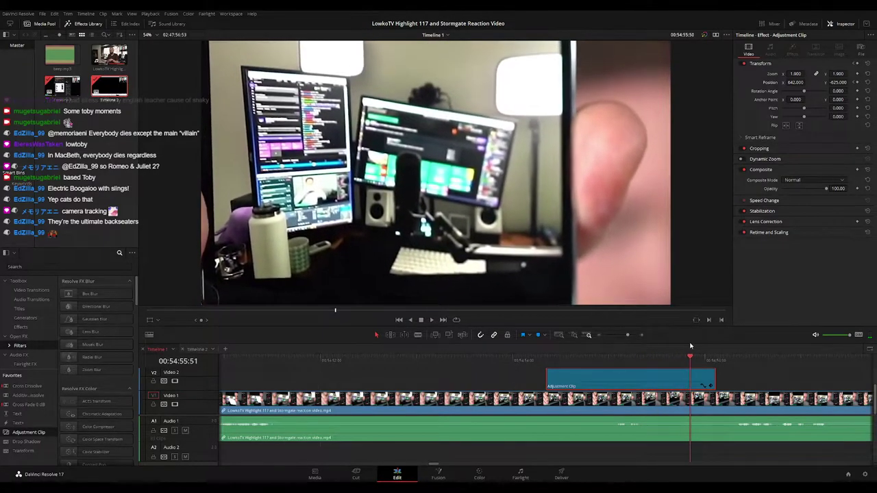
drag(844, 81, 807, 82)
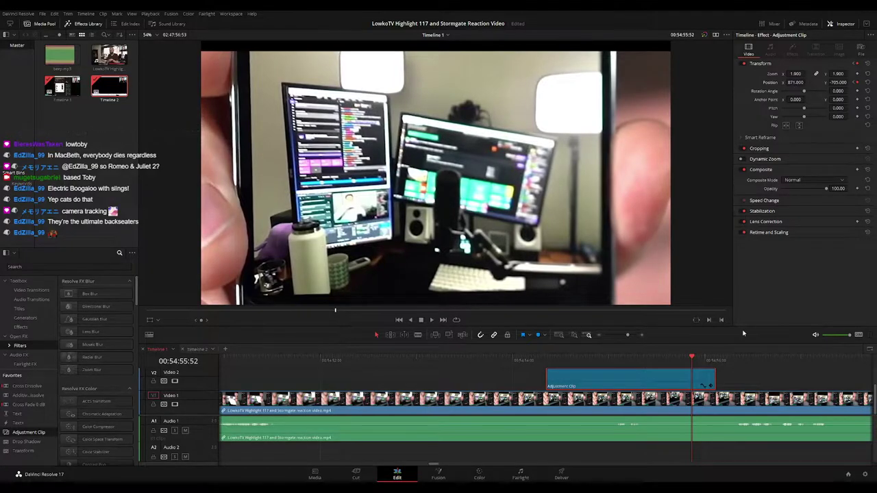
drag(694, 361, 710, 361)
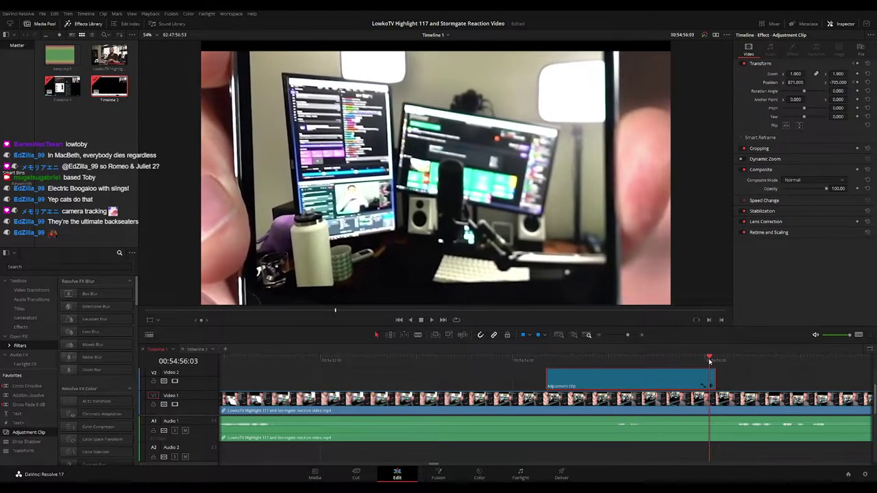
click(542, 363)
key(space)
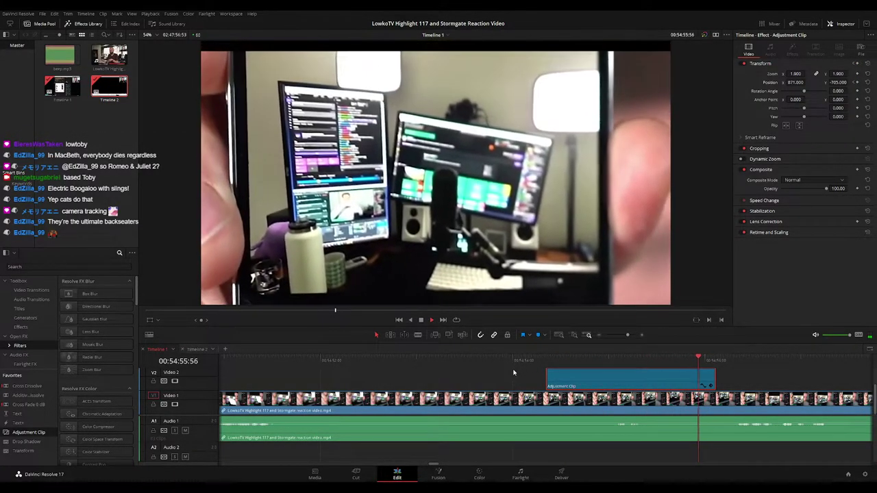
click(748, 382)
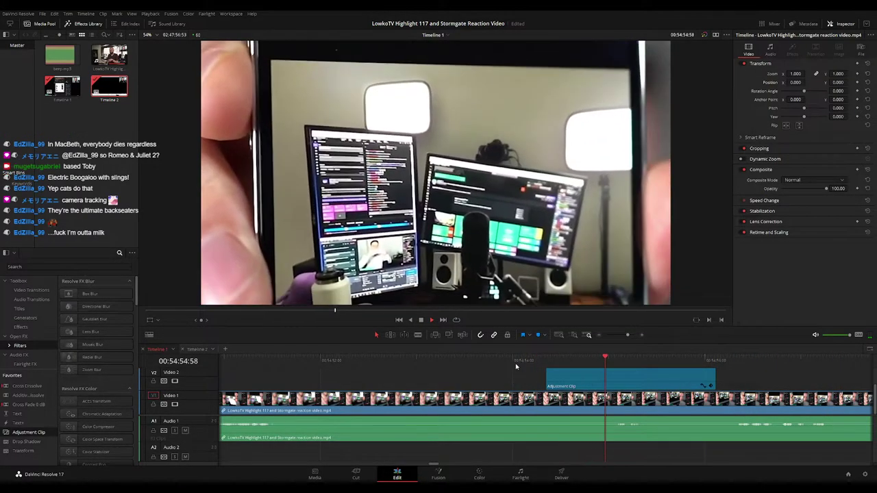
Play on to the end of the webcam scene and cut out the few frames from 00:55:11:11 to the start of the gameplay
drag(628, 335, 620, 335)
drag(597, 381, 573, 380)
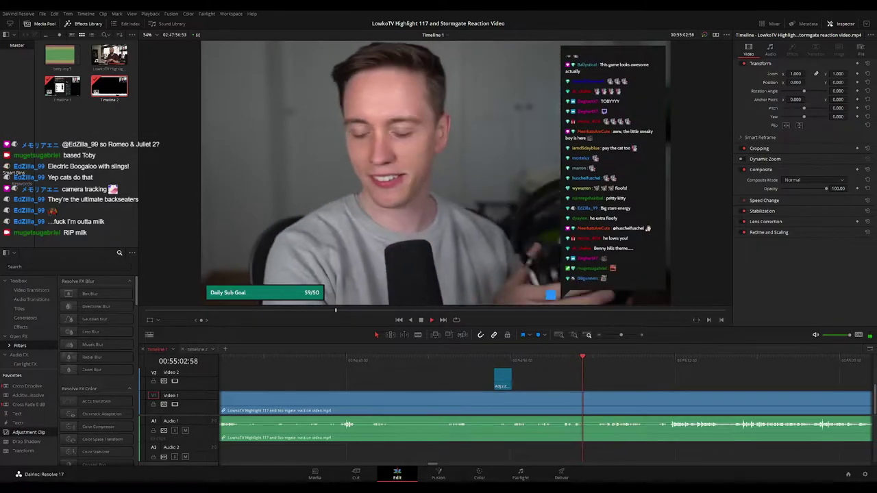
scroll(603, 381, right, 3)
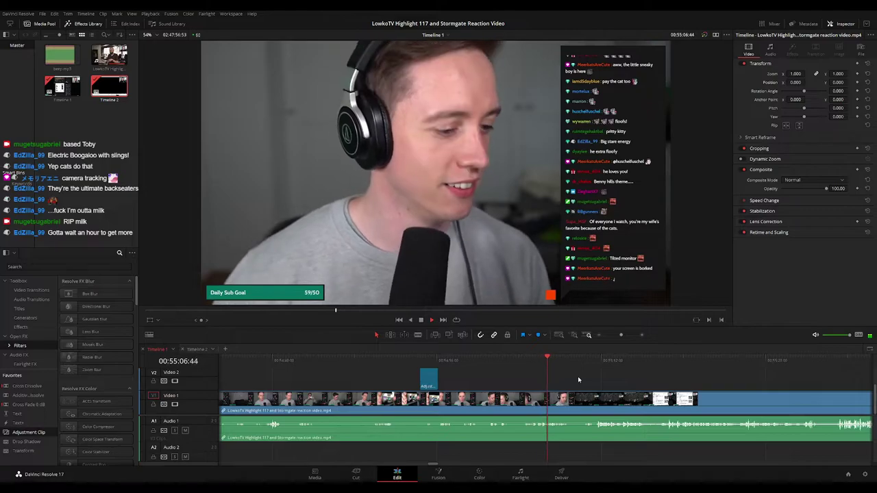
key(ctrl+=)
drag(592, 385, 466, 361)
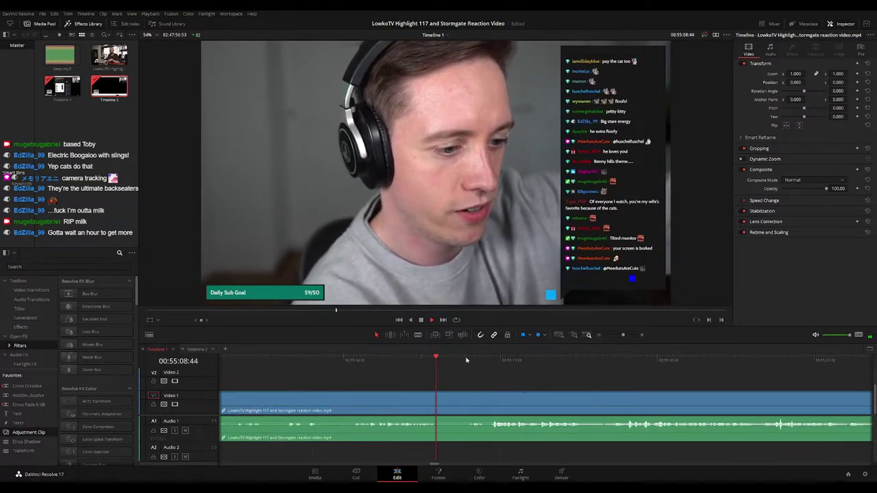
scroll(530, 374, right, 1)
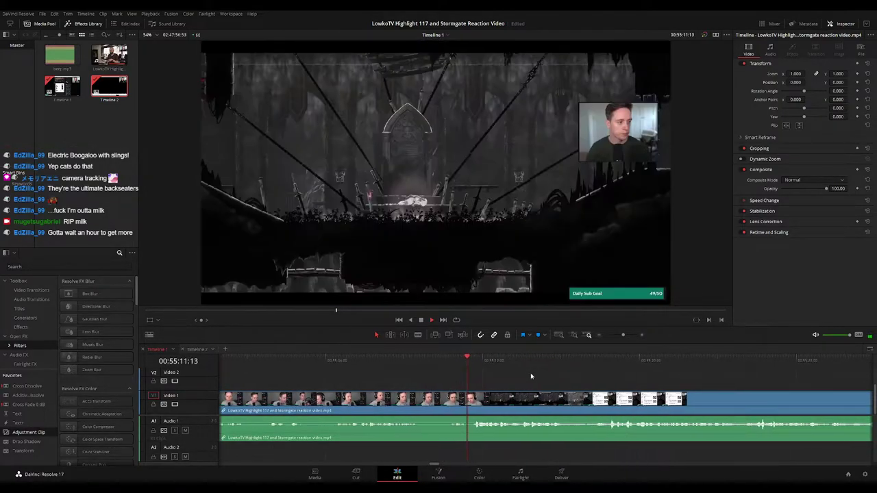
click(450, 362)
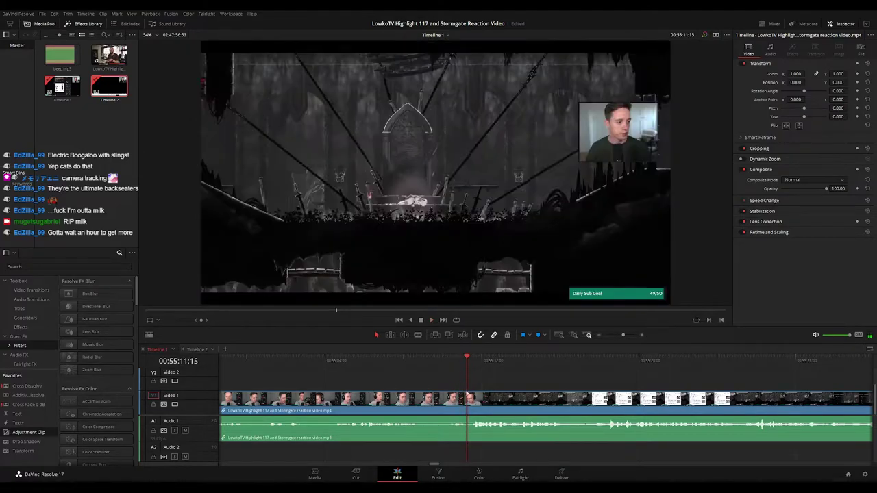
scroll(512, 375, up, 2)
drag(548, 364, 541, 365)
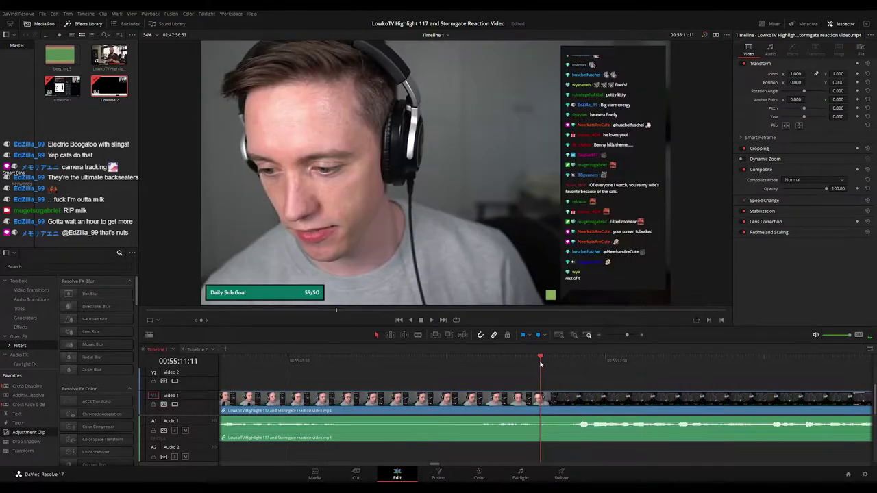
key(ctrl+b)
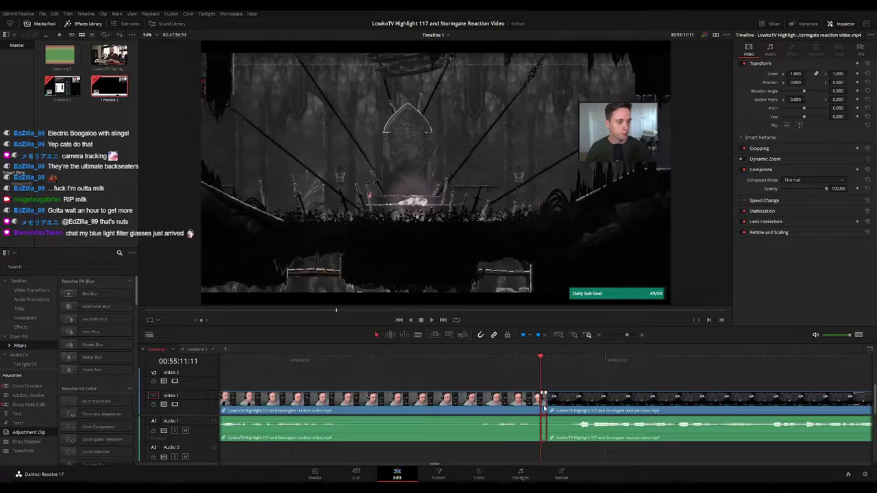
key(space)
Mark the webcam-scene clip that ends just before the gameplay cut in purple
scroll(538, 395, down, 3)
scroll(537, 394, down, 3)
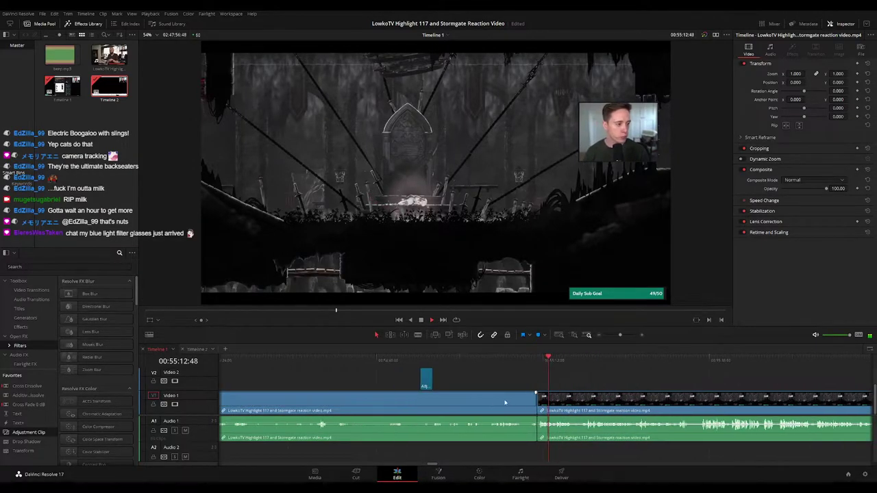
click(505, 401)
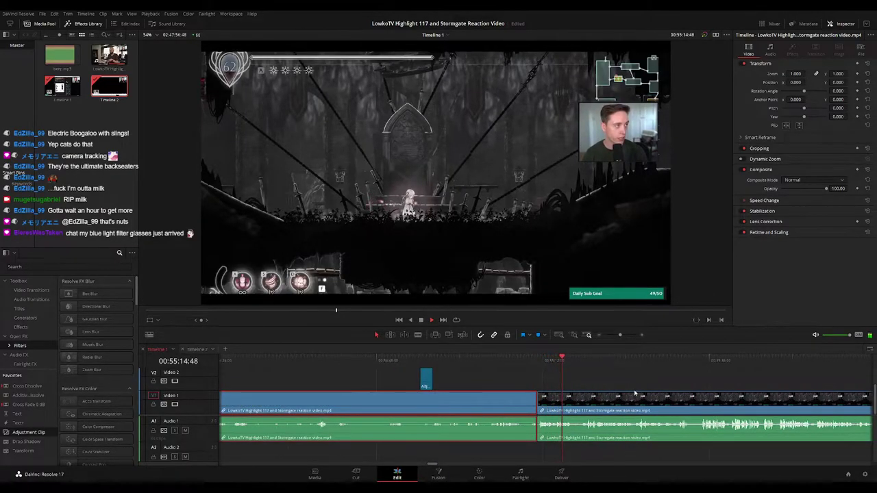
key(1)
click(600, 383)
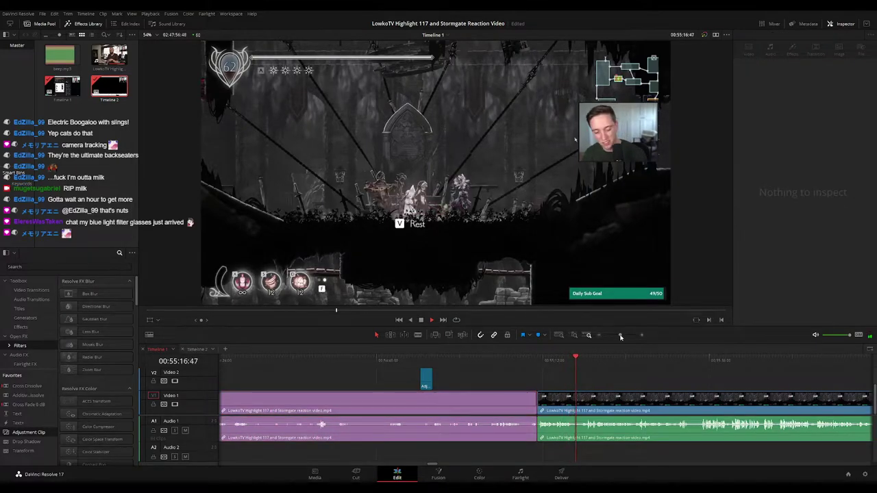
Play through the gameplay and the Dishwasher salmon page segment to find the next footage to cut
mouse_move(620, 335)
mouse_down()
mouse_move(604, 336)
mouse_move(624, 335)
mouse_up()
drag(663, 390, 464, 377)
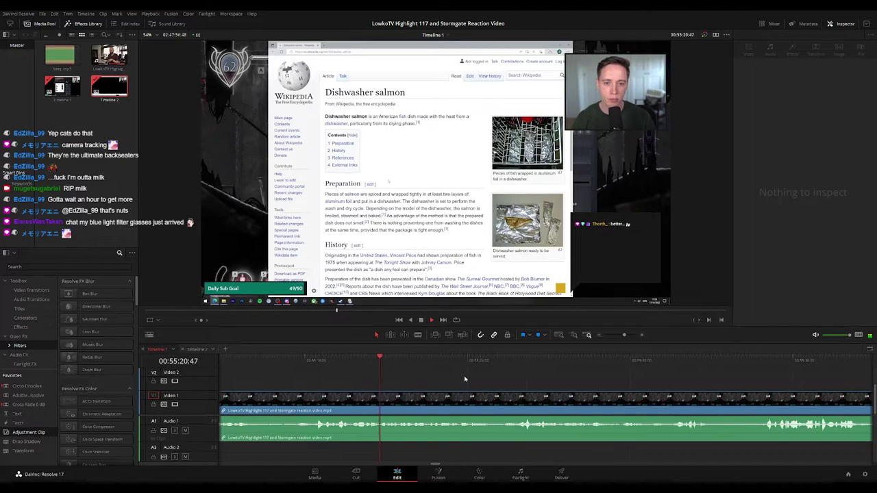
key(ctrl+minus)
drag(548, 383, 408, 386)
key(space)
scroll(415, 382, down, 2)
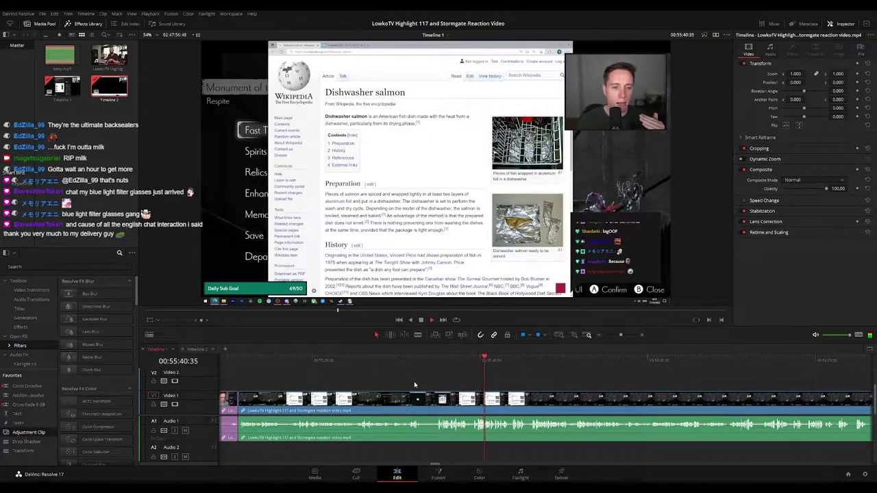
drag(537, 381, 440, 380)
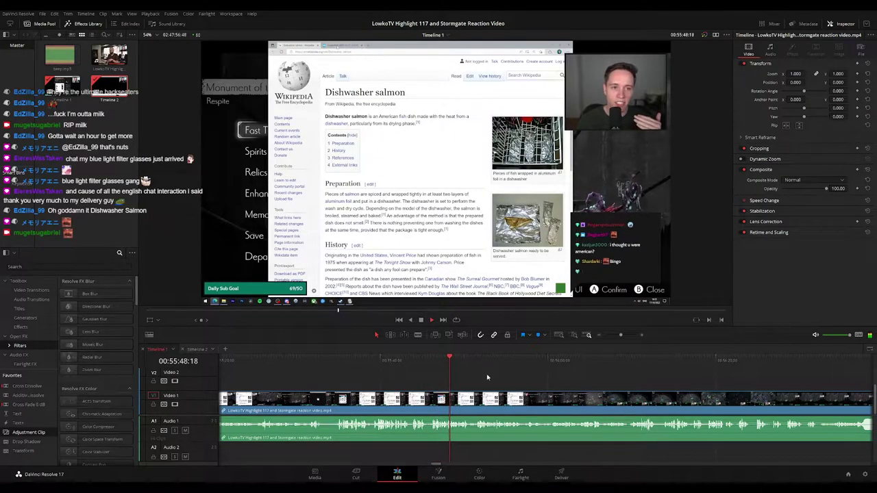
drag(504, 381, 499, 381)
scroll(499, 382, right, 2)
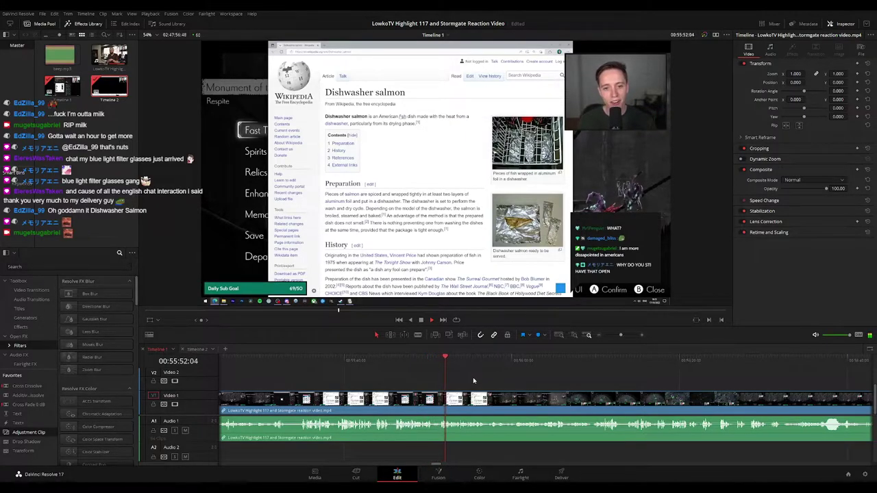
Cut out about one second of the Dishwasher salmon segment from 00:55:50:31 to 00:55:51:31 and mark the preceding clip green
key(ctrl+equal)
key(ctrl+equal)
key(ctrl+equal)
click(458, 361)
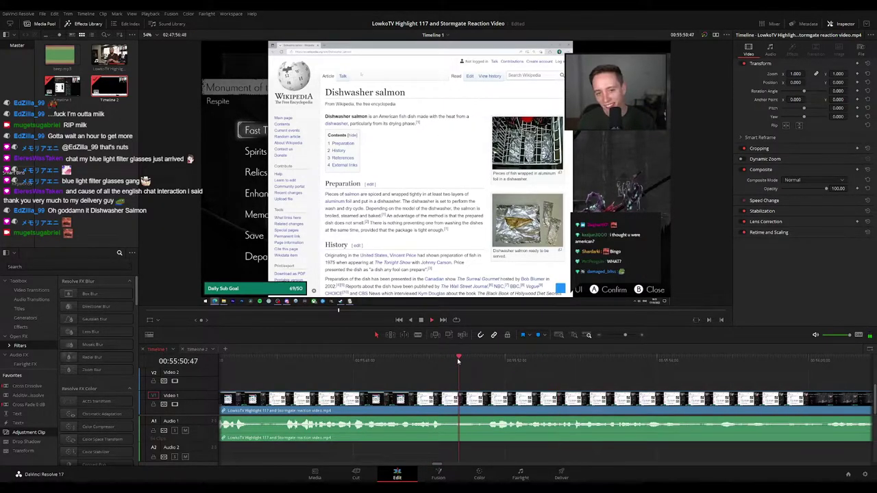
mouse_move(458, 362)
mouse_down()
mouse_move(468, 359)
mouse_move(449, 358)
mouse_up()
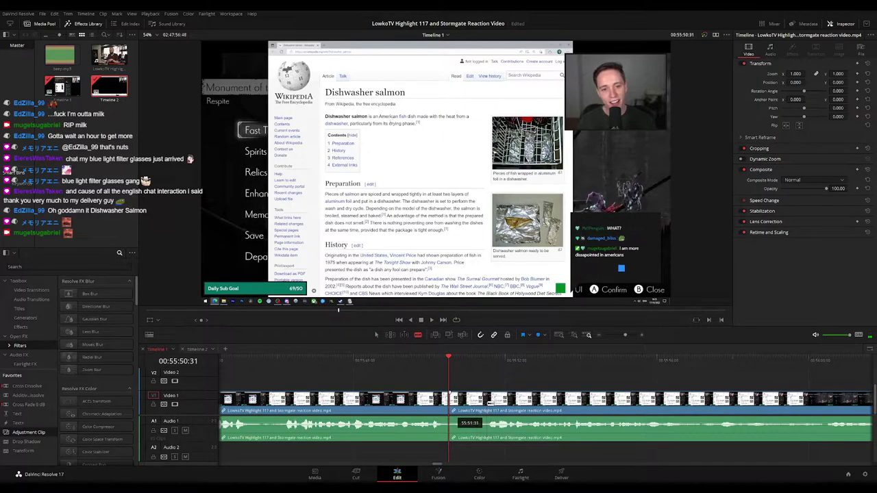
click(485, 403)
key(a)
key(Delete)
key(space)
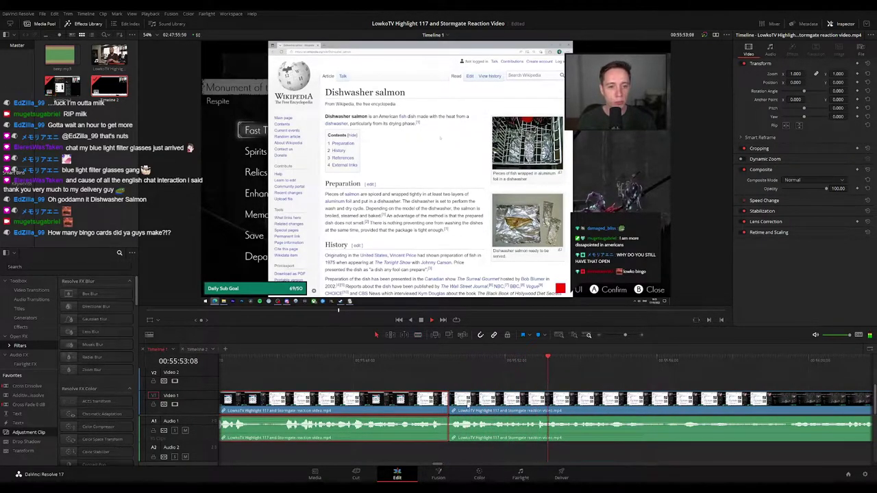
click(637, 381)
key(ctrl+minus)
key(ctrl+minus)
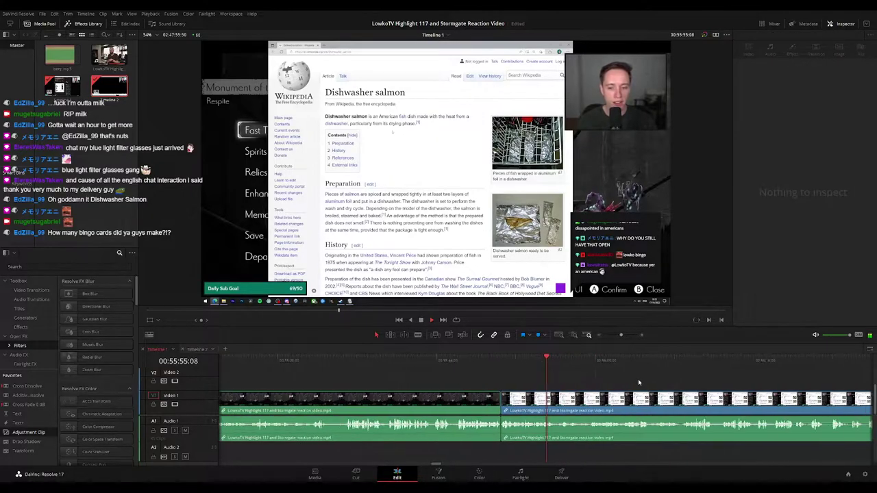
Replay the bingo card section across the new cut and play on through the fast travel menu to the scene's end at 00:56:08:31
drag(666, 381, 472, 381)
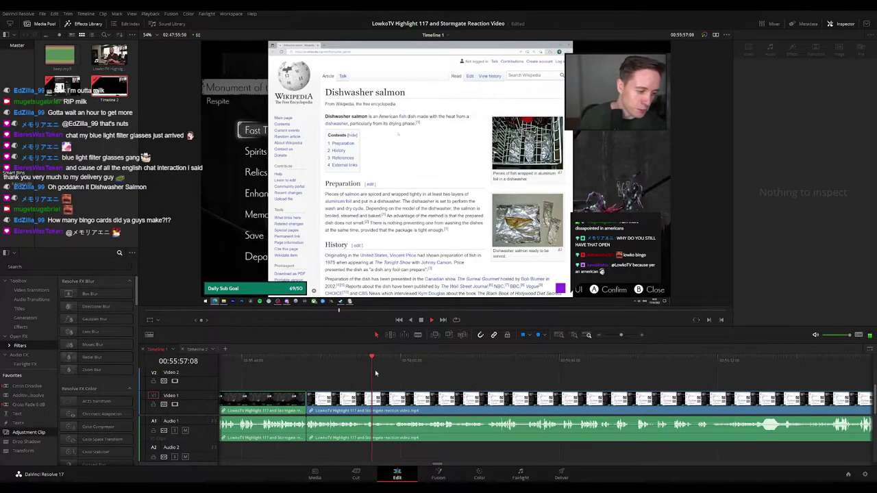
click(288, 361)
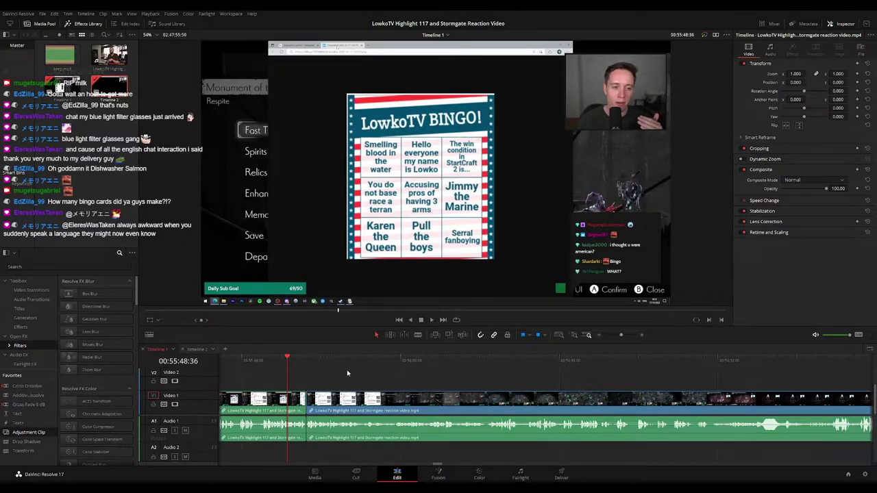
click(308, 357)
key(space)
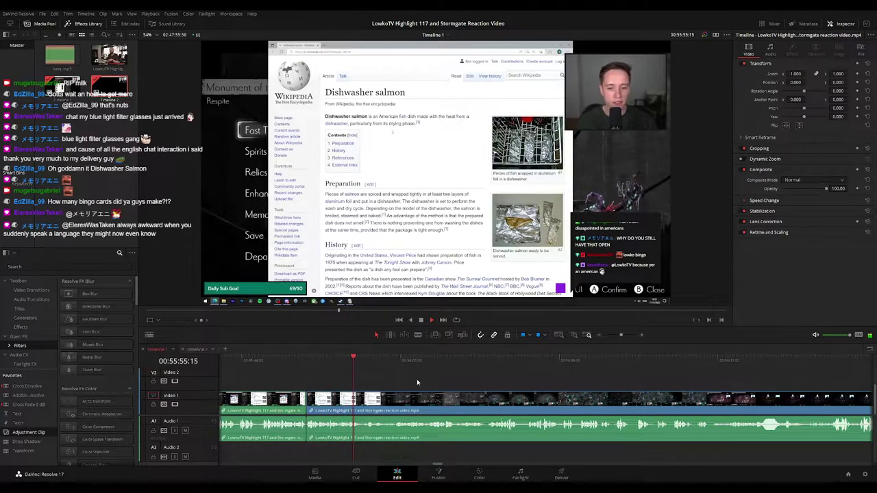
drag(416, 380, 369, 380)
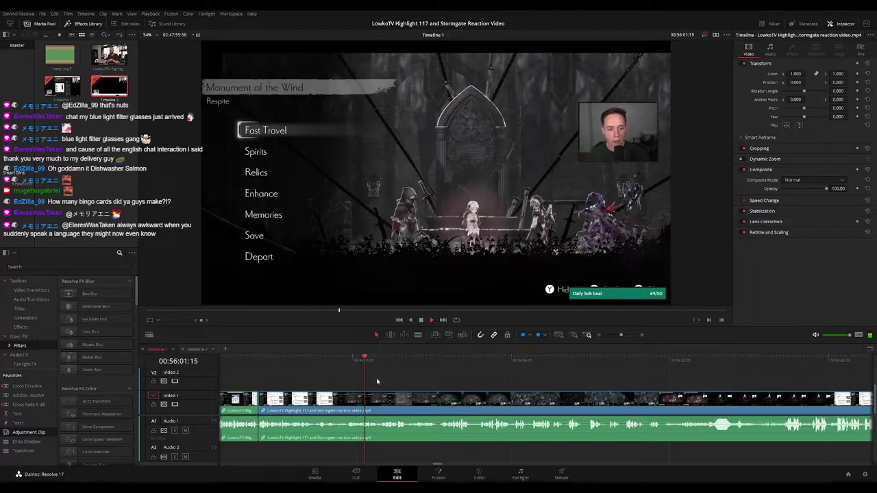
scroll(377, 382, right, 2)
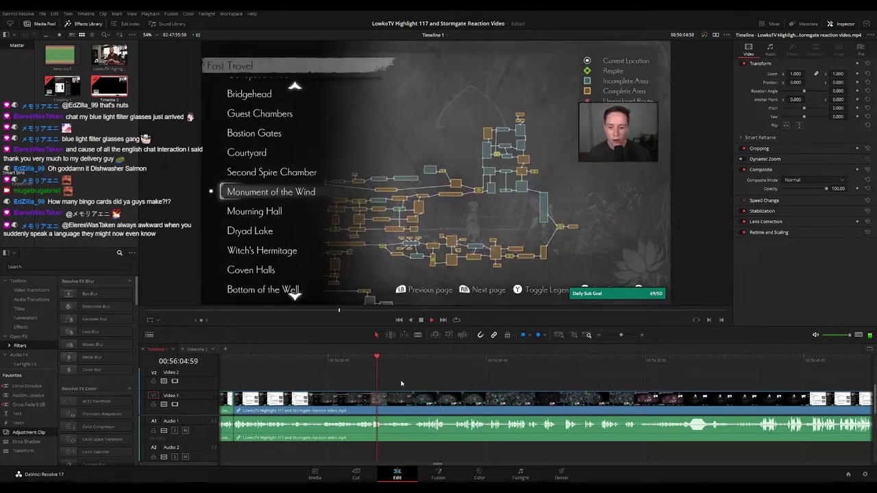
key(ctrl+equal)
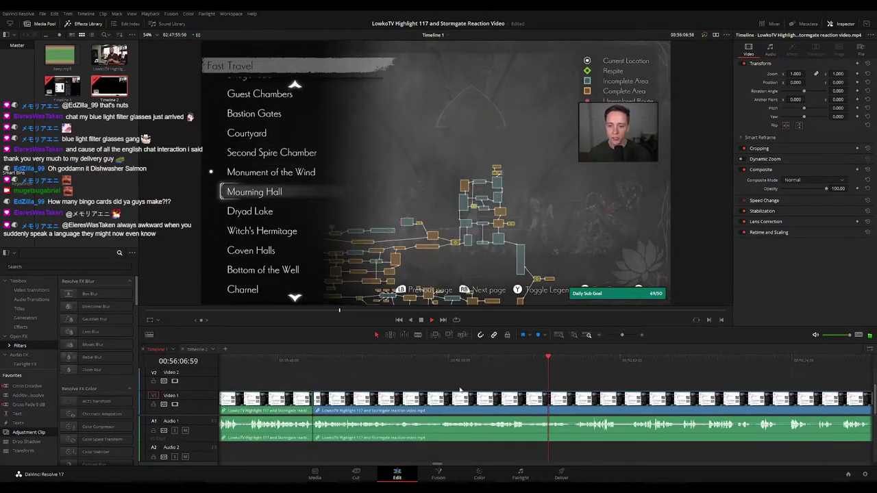
scroll(460, 390, right, 5)
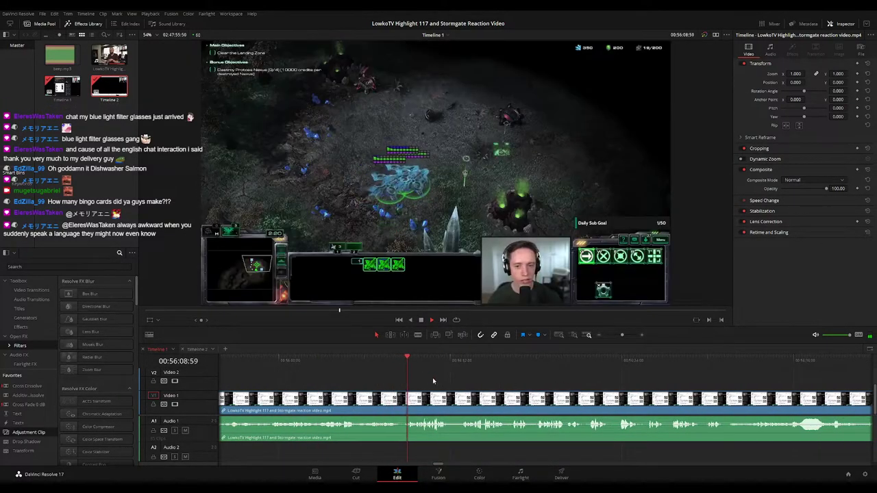
click(389, 364)
key(space)
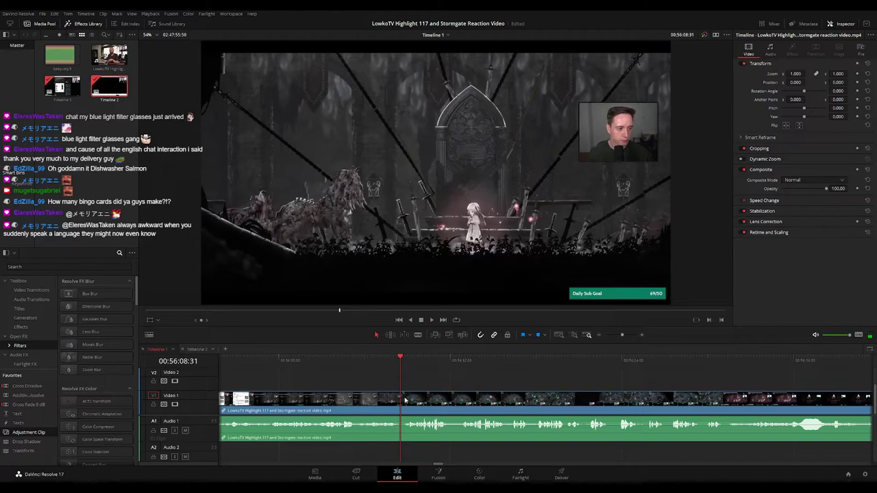
Cut out the few frames from 00:56:08:31 to the start of the StarCraft gameplay and mark the preceding clip green
key(b)
click(404, 399)
click(403, 407)
key(q)
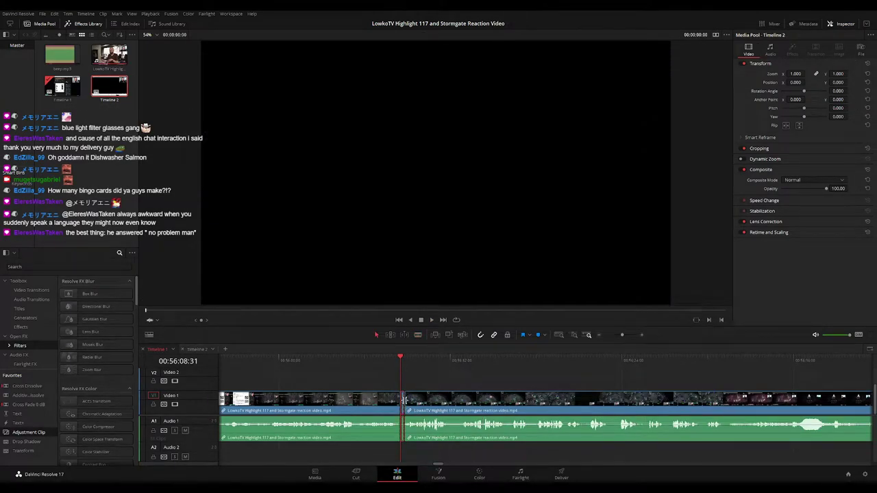
click(413, 384)
key(space)
click(403, 406)
key(Delete)
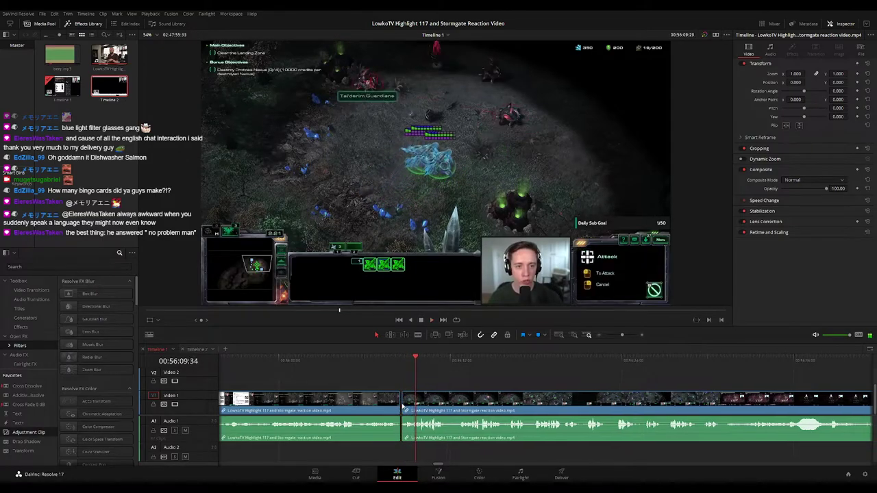
click(384, 403)
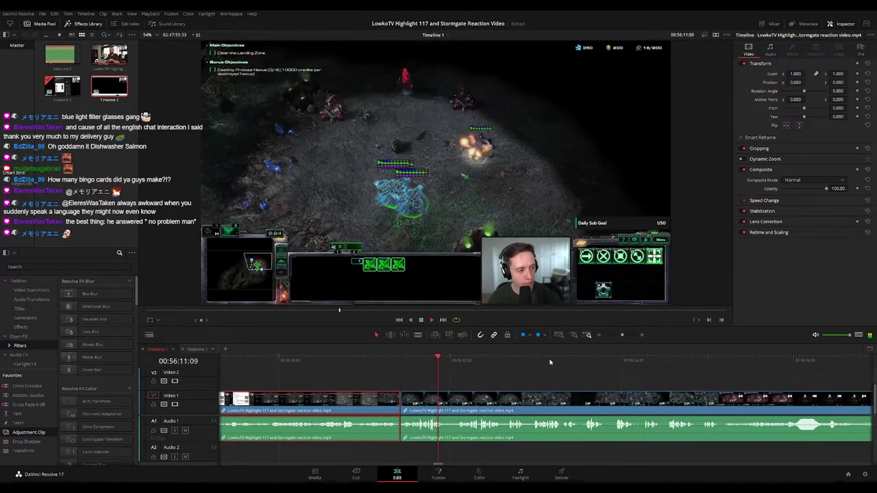
click(530, 385)
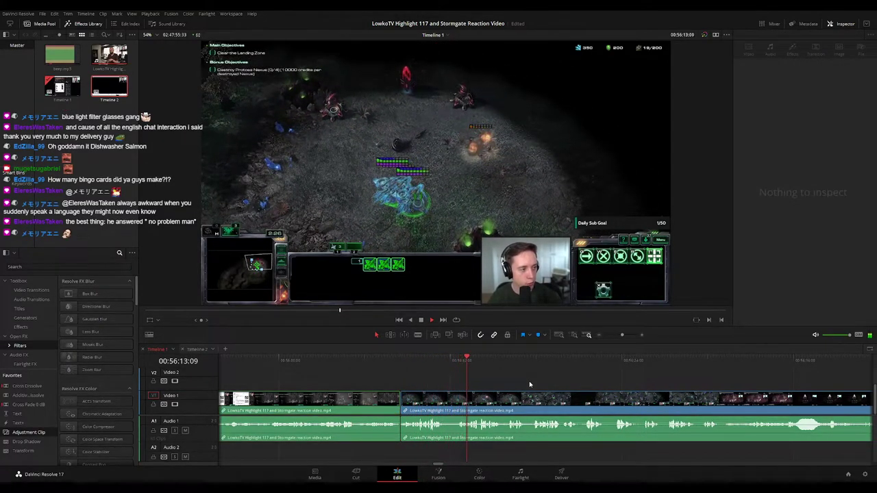
Play through the StarCraft gameplay, cut out the few frames after 00:56:30:51, and mark the StarCraft clip green
scroll(404, 382, right, 3)
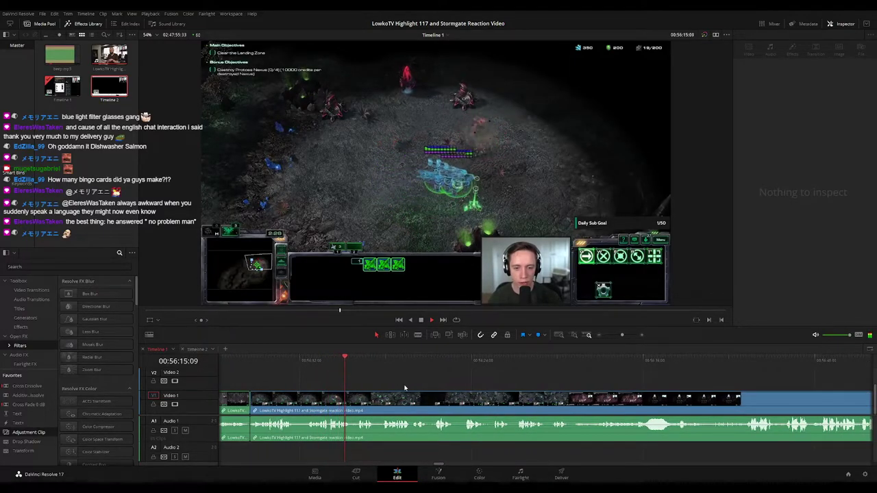
key(space)
click(304, 361)
key(space)
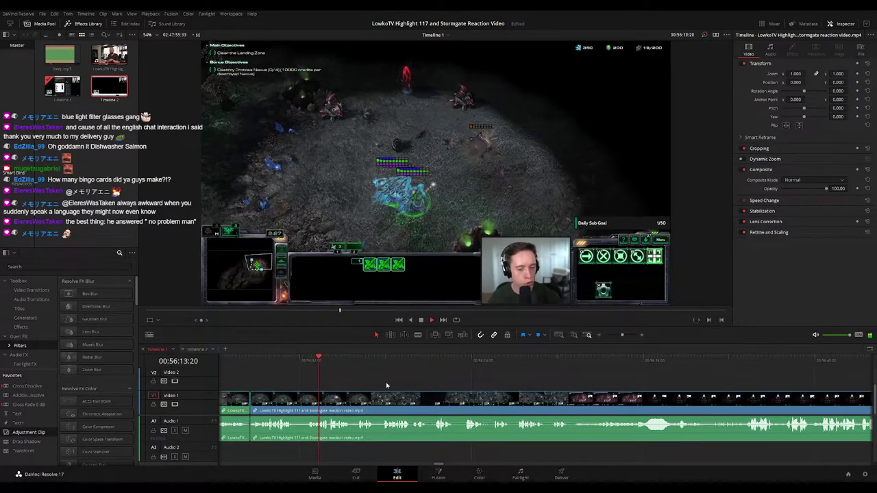
scroll(386, 384, right, 1)
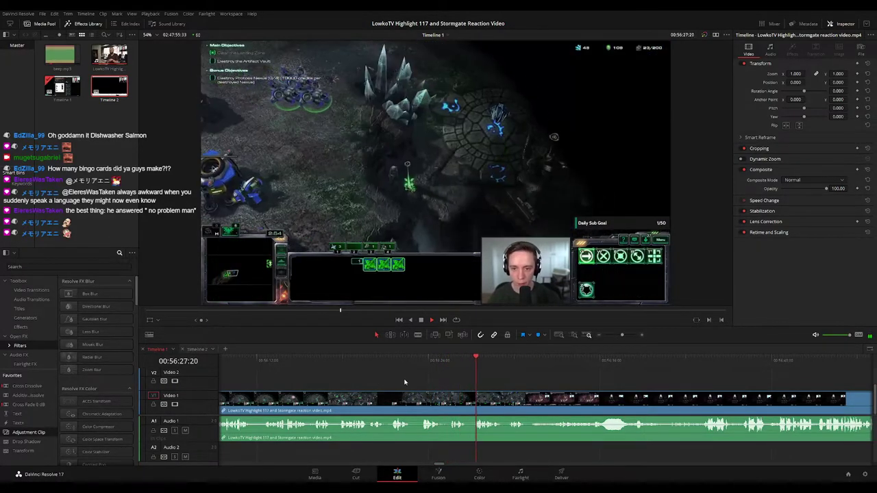
scroll(411, 378, right, 5)
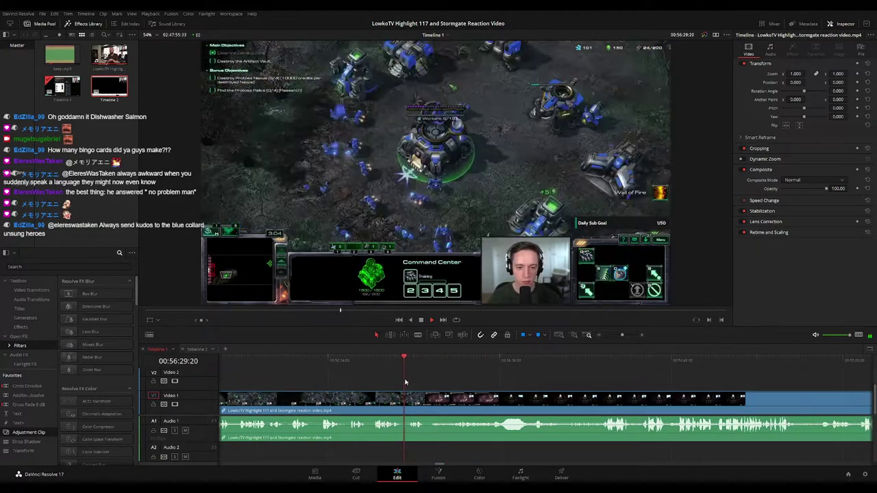
scroll(391, 383, right, 2)
key(space)
key(ctrl+b)
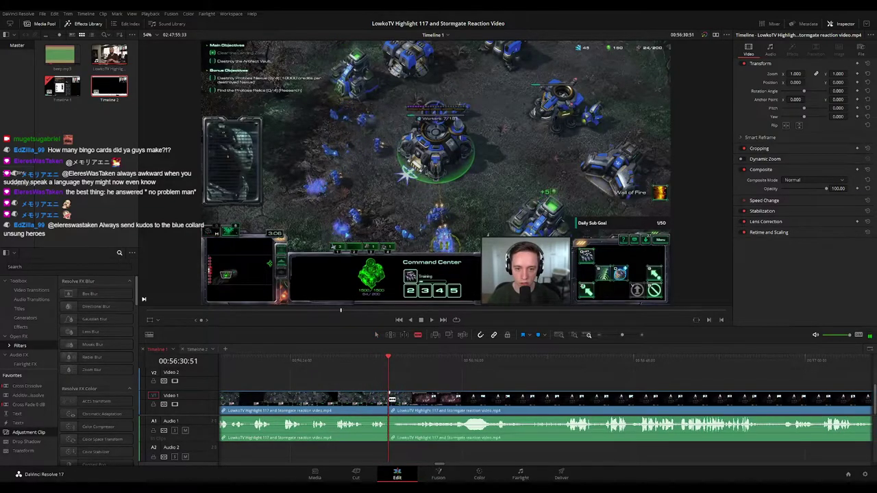
drag(388, 404, 392, 404)
key(space)
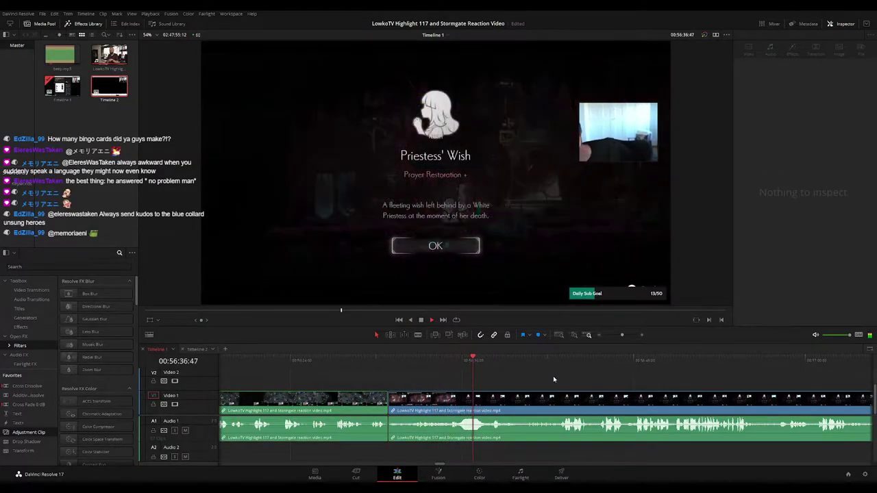
Add an adjustment clip on Video 2 starting at 00:56:35:03 in the Umbral Knight scene and lengthen it over the following reaction
click(394, 360)
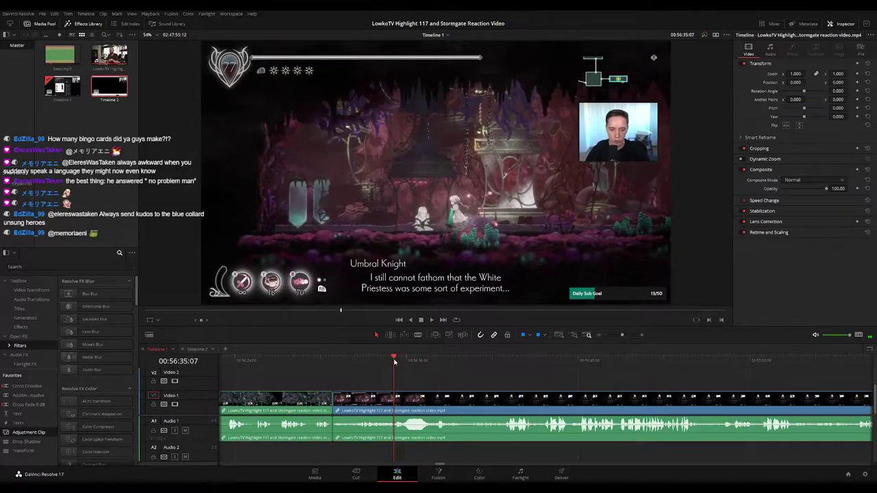
click(392, 361)
drag(118, 414, 397, 389)
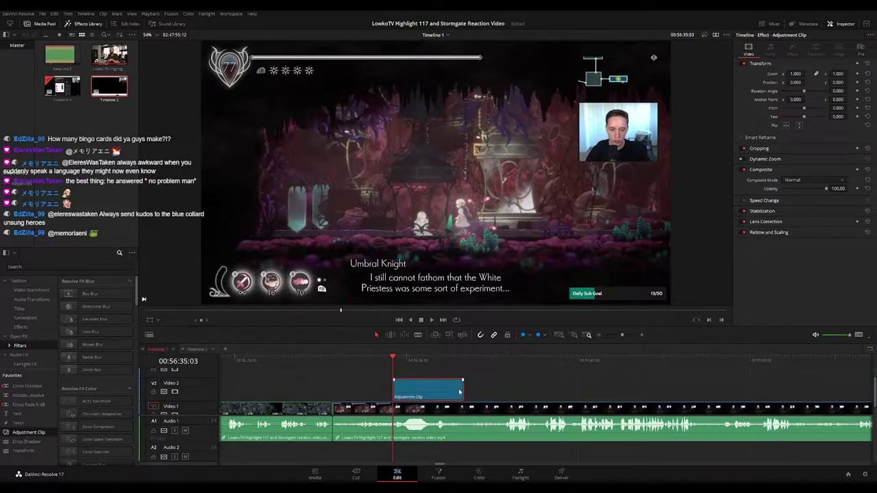
drag(459, 392, 498, 389)
drag(511, 390, 530, 389)
Play on through the Priestess' Wish reaction and extend the end of the adjustment clip to 00:56:56:46
click(507, 359)
key(space)
click(548, 360)
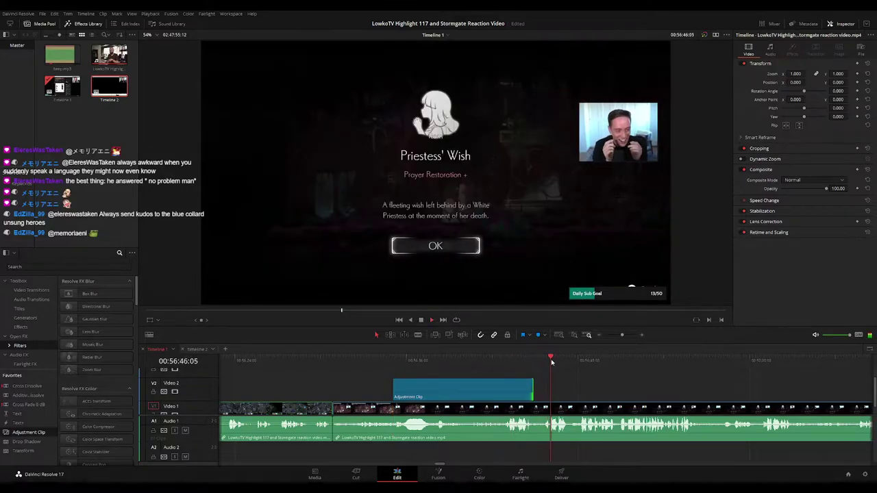
click(573, 360)
click(682, 358)
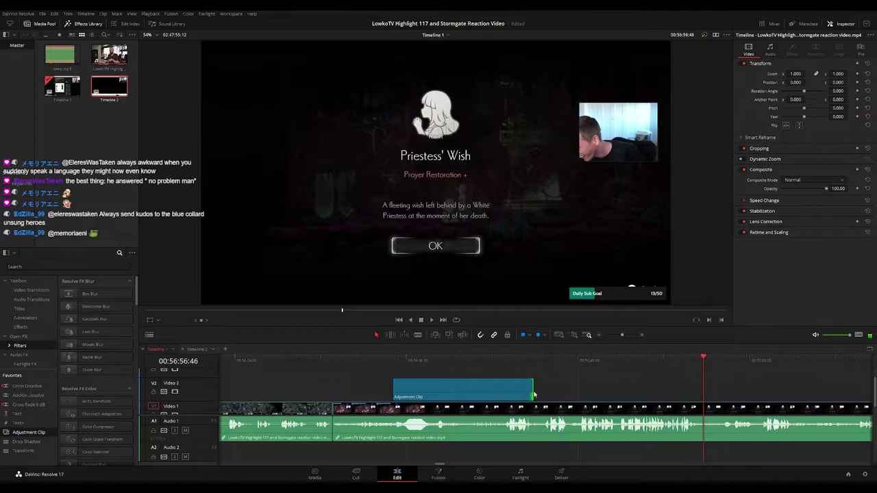
drag(534, 395, 702, 382)
Set the adjustment clip's zoom to 2.220 and its position to X -1480, Y -181 to frame the webcam
drag(547, 363, 394, 368)
click(414, 393)
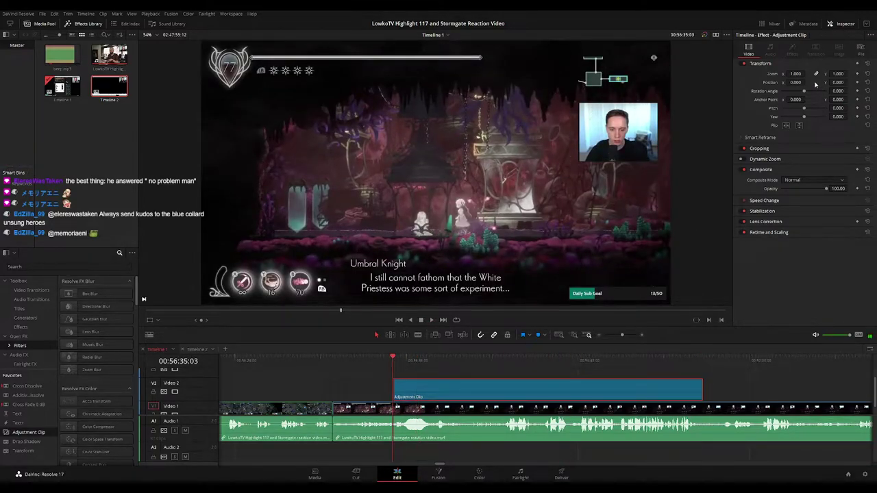
mouse_move(795, 74)
mouse_down()
mouse_move(807, 74)
mouse_move(788, 82)
mouse_move(807, 82)
mouse_move(803, 74)
mouse_move(799, 82)
mouse_move(819, 82)
mouse_move(795, 83)
mouse_up()
drag(622, 335, 611, 337)
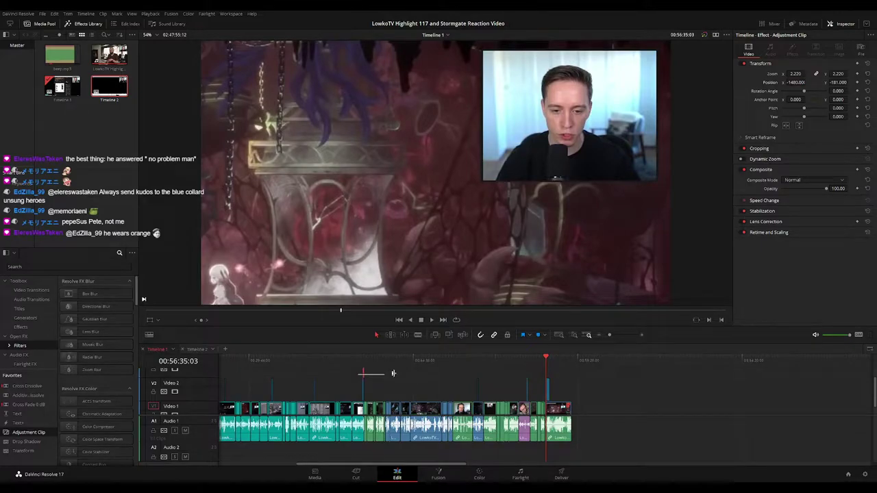
Copy the existing "*gibberish in dutch*" title onto Video 3 at 00:56:35:03 above the adjustment clip and show its keyframes
drag(393, 373, 397, 374)
drag(609, 336, 622, 336)
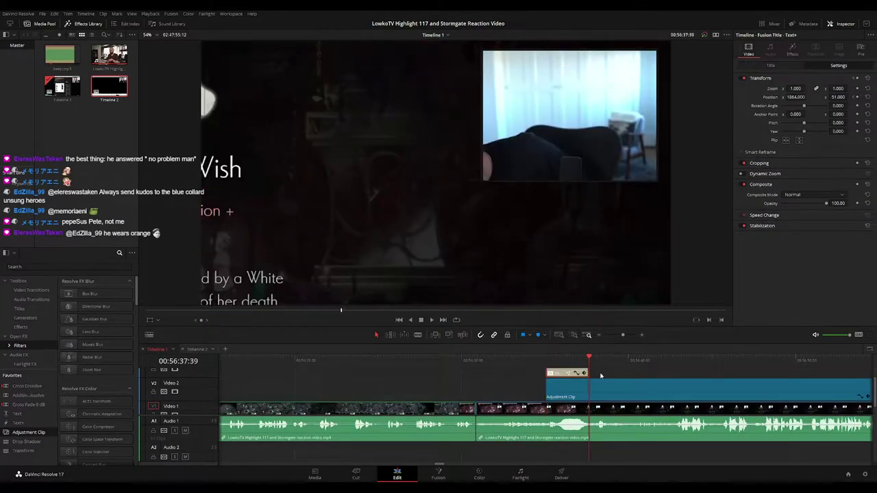
click(547, 361)
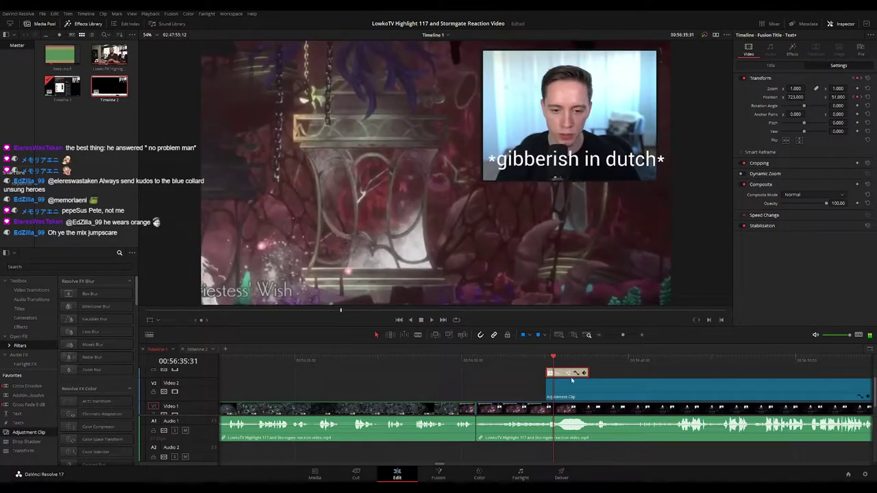
click(584, 374)
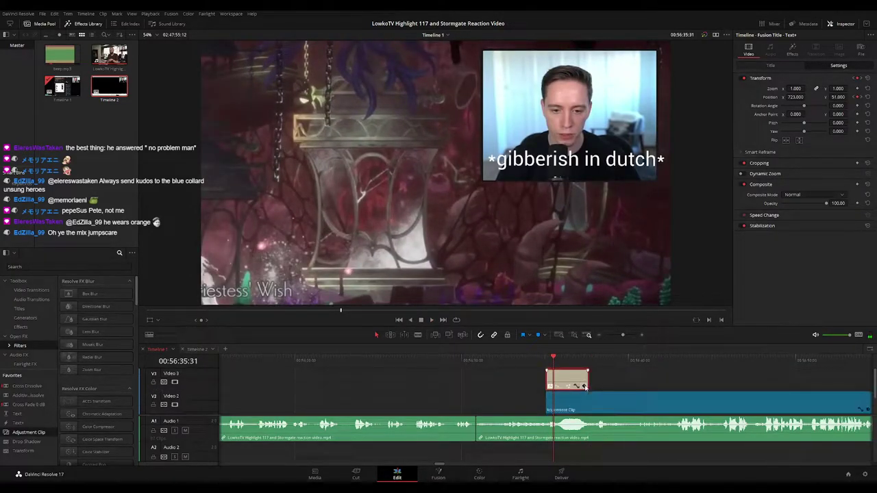
key(ctrl+equal)
key(ctrl+equal)
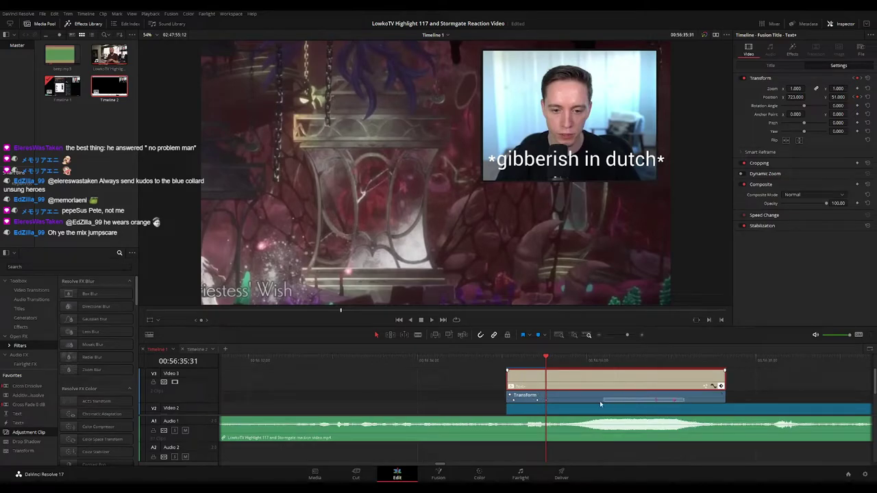
Set the adjustment clip's zoom to 1.840 and its position to X -1013, Y -1 so the webcam sits above the title text
click(636, 411)
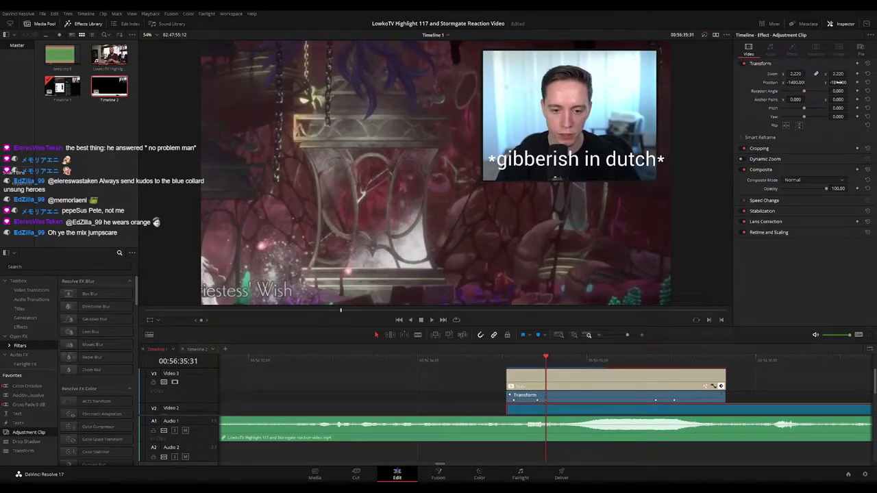
drag(839, 82, 870, 82)
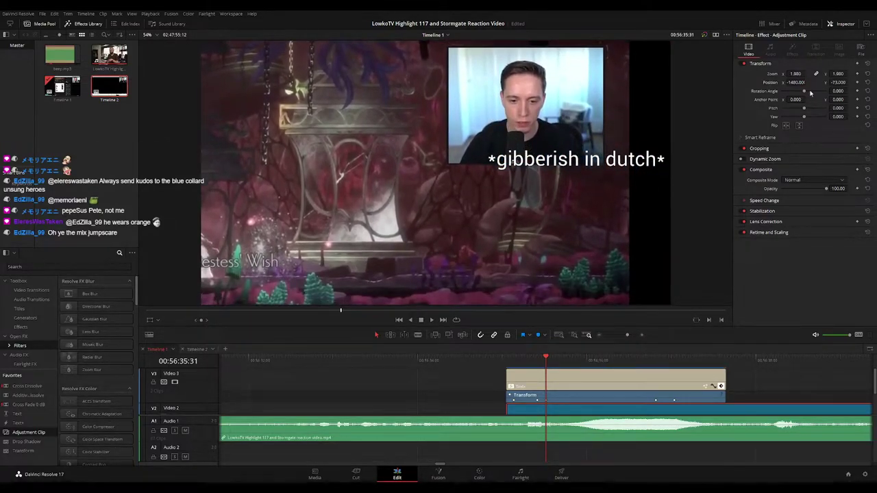
drag(795, 82, 838, 82)
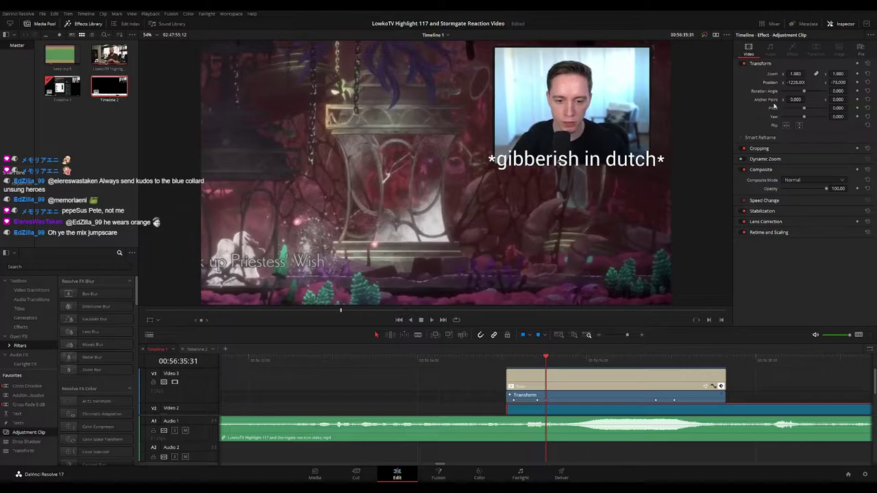
click(582, 379)
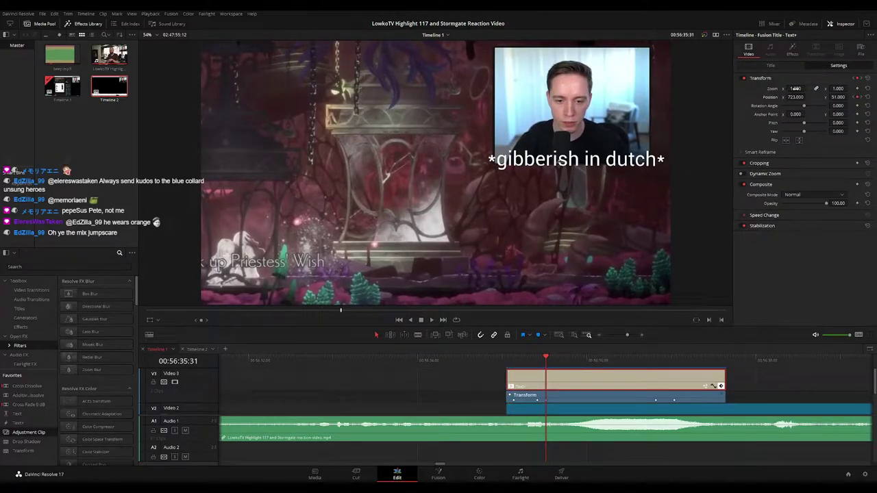
click(577, 410)
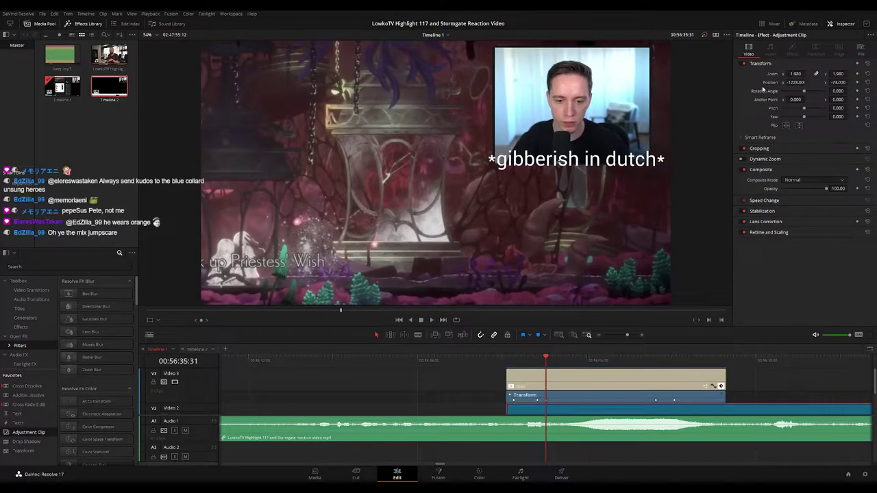
mouse_move(799, 73)
mouse_down()
mouse_move(789, 73)
mouse_move(850, 82)
mouse_move(807, 82)
mouse_up()
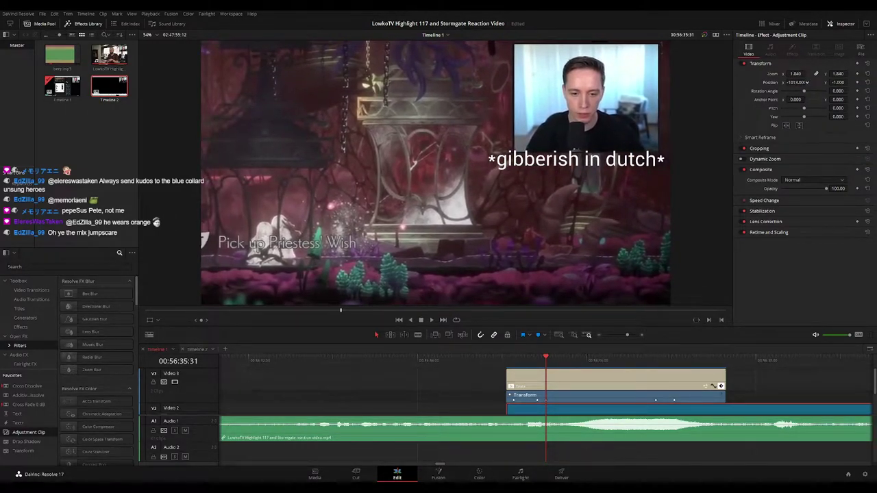
Reduce the title's text size to 0.0394 and change its wording to "*dutch sound effects*"
click(580, 384)
click(785, 67)
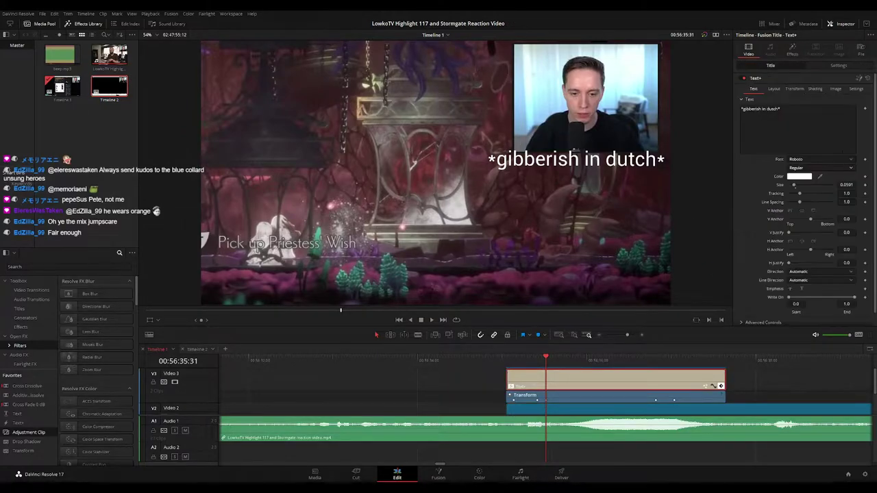
drag(793, 185, 791, 185)
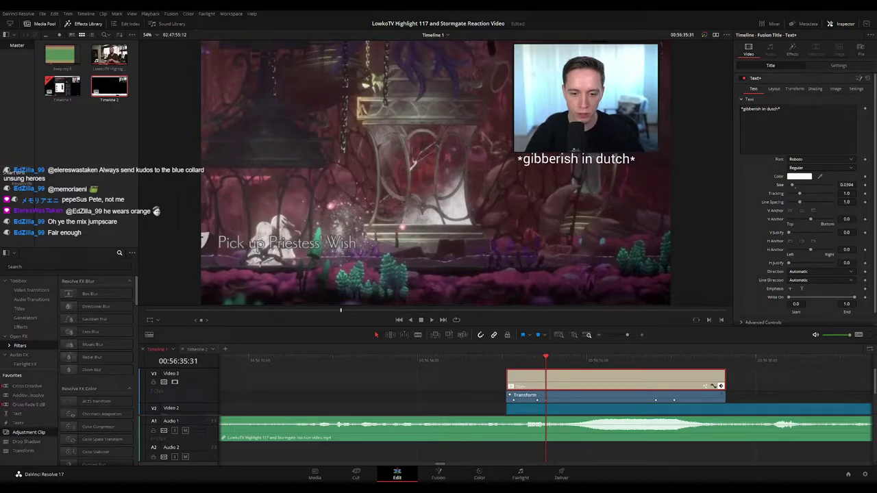
drag(780, 109, 740, 109)
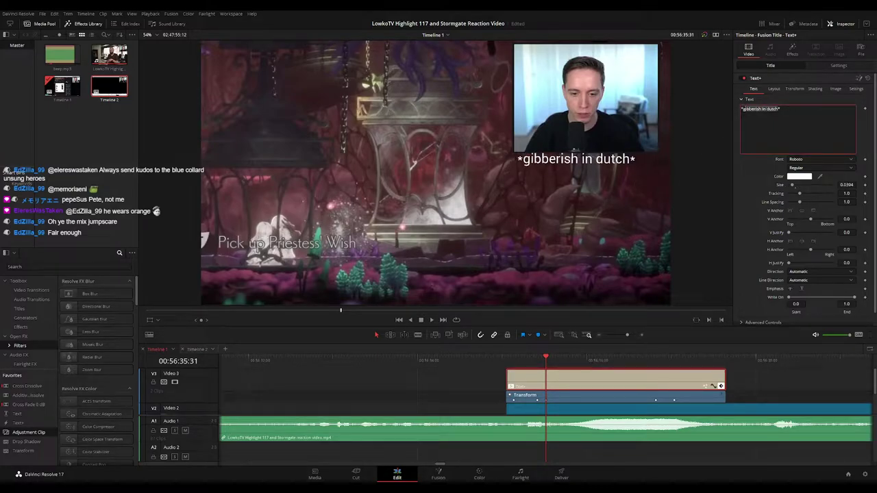
key(BackSpace)
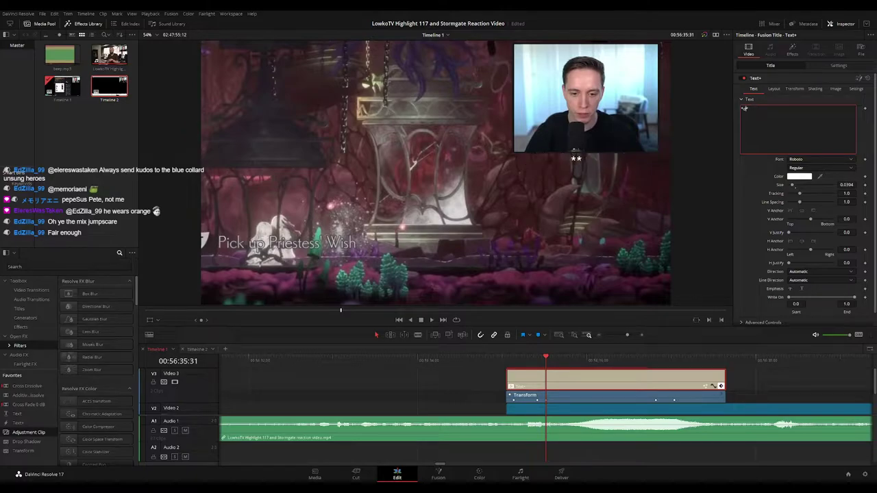
text(dutch sound effec)
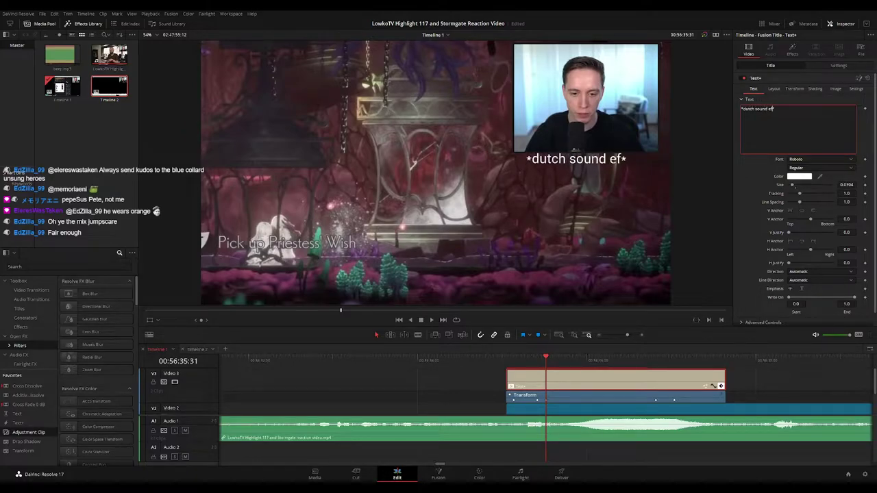
text(ts)
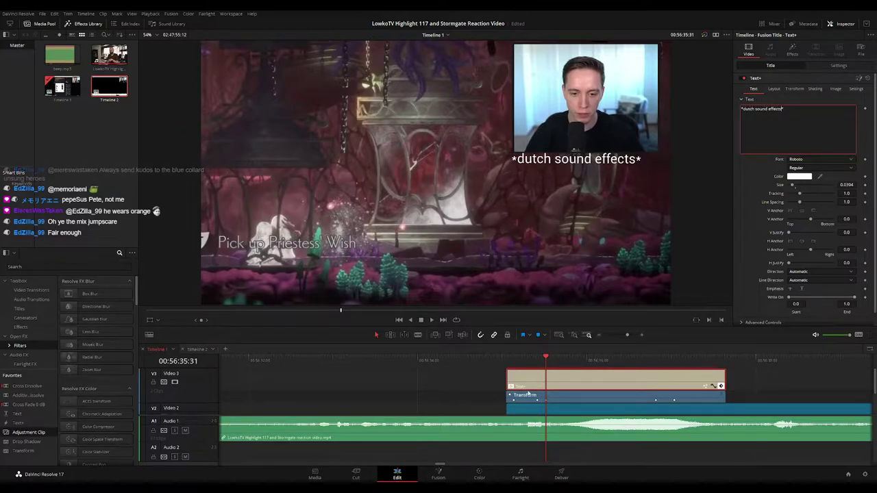
Move the title on Video 3 to start at 00:56:35:49 and shift its closing position keyframes earlier
click(506, 358)
key(space)
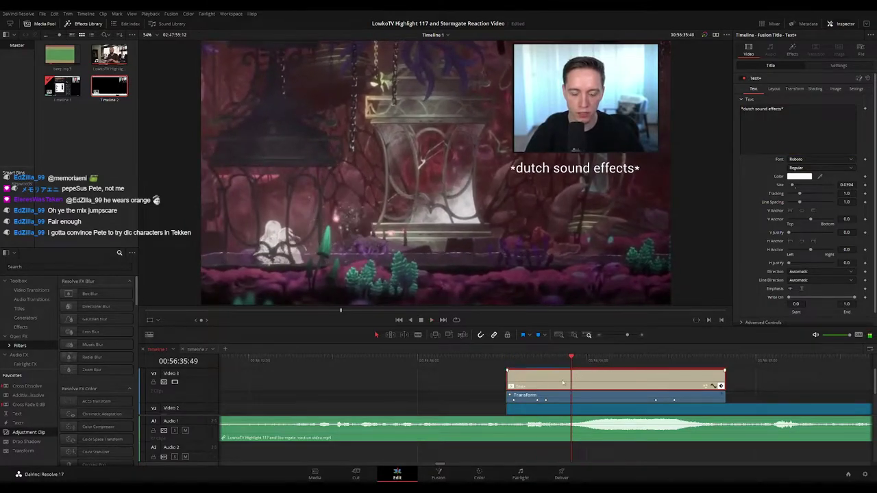
drag(562, 382, 623, 381)
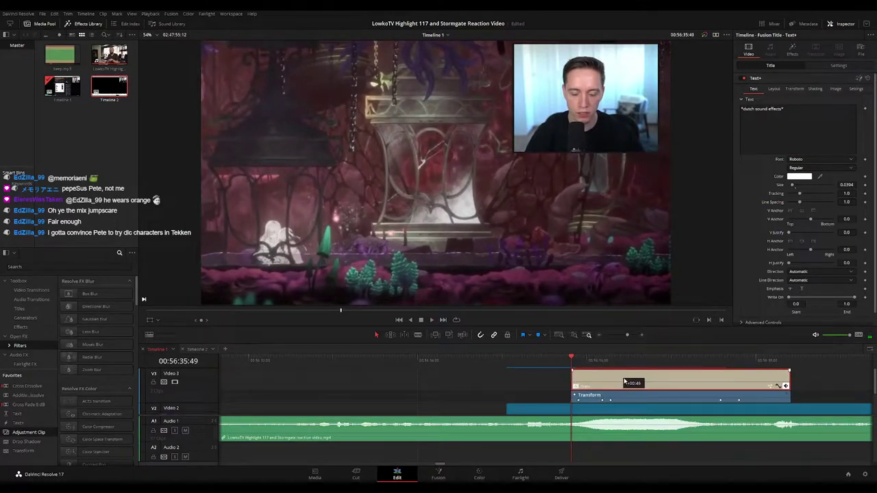
key(space)
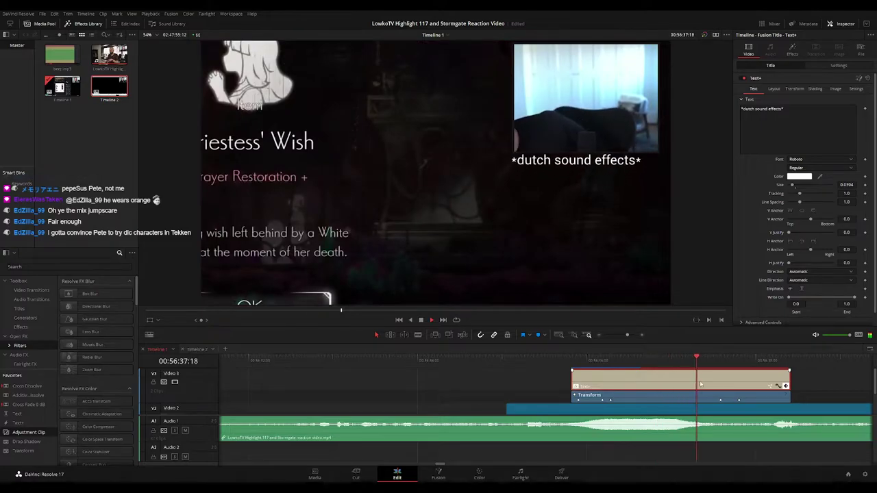
key(space)
mouse_move(706, 407)
mouse_down()
mouse_move(736, 403)
mouse_move(719, 405)
mouse_up()
Replay the title animation and raise its Camera Shake speed scale to 1.325
click(577, 362)
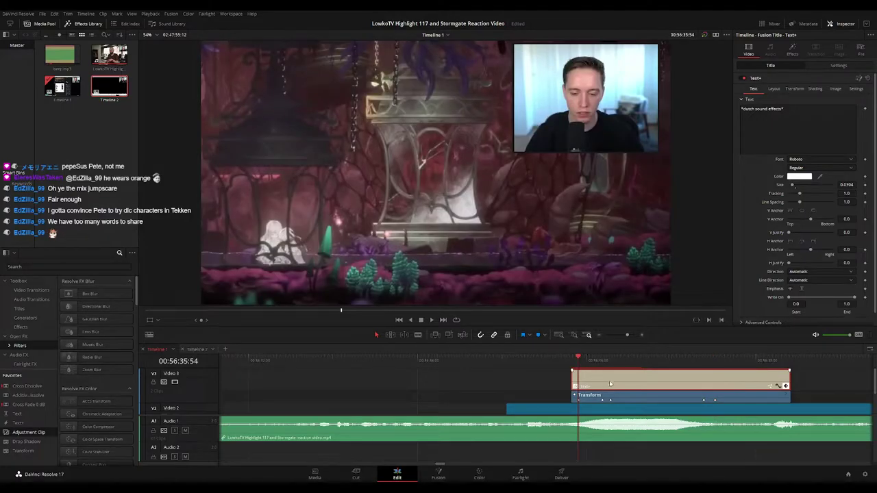
key(space)
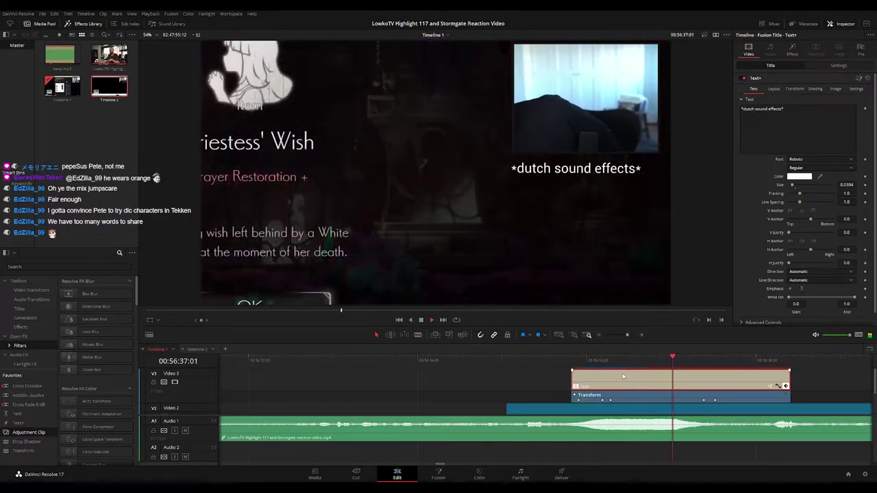
click(578, 363)
drag(579, 362, 571, 362)
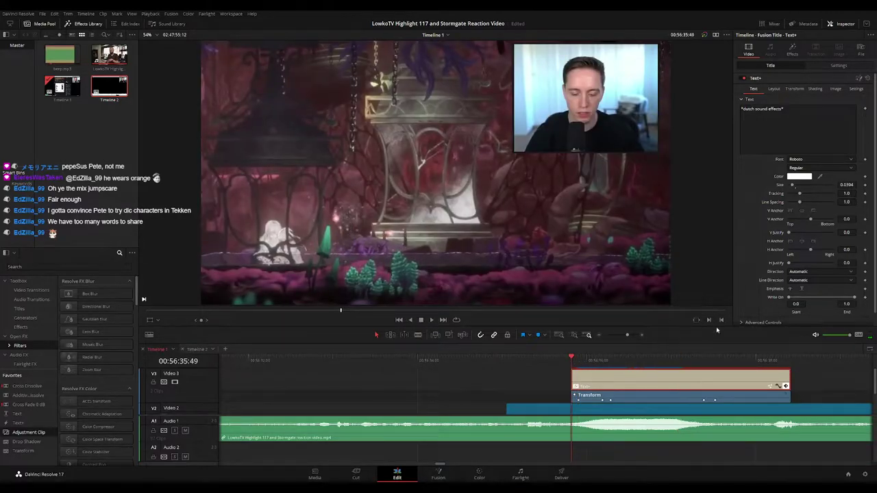
click(793, 52)
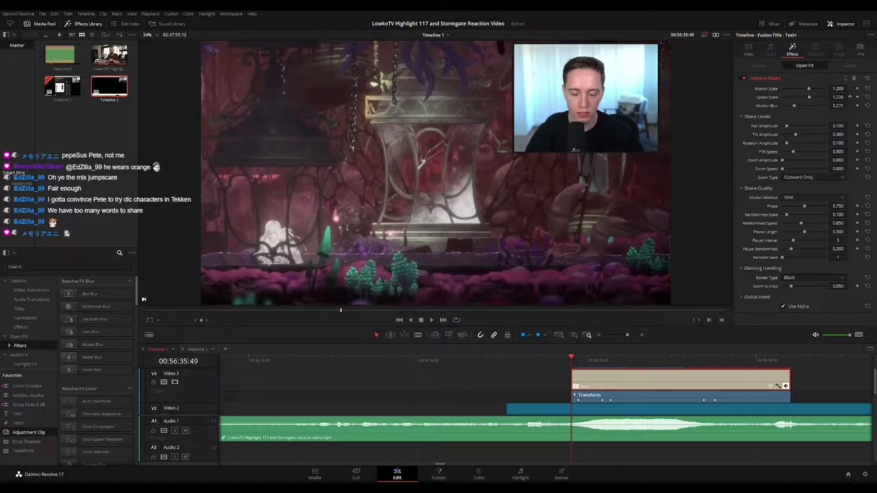
key(space)
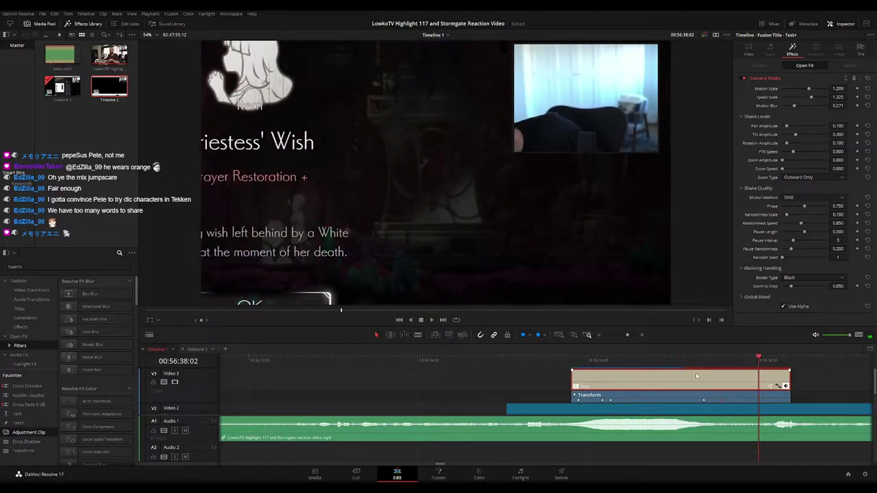
Extend the title's start back to 00:56:35:42, move its opening position keyframes earlier, and play the section through
click(561, 359)
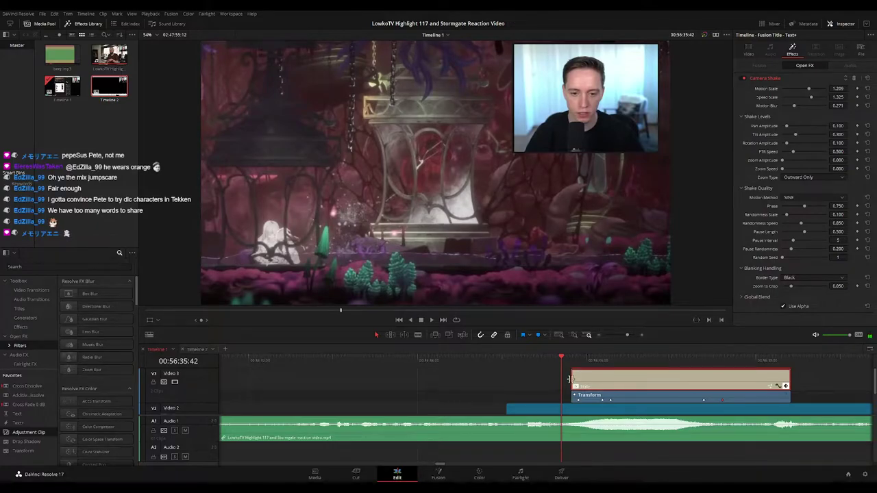
drag(569, 379, 599, 402)
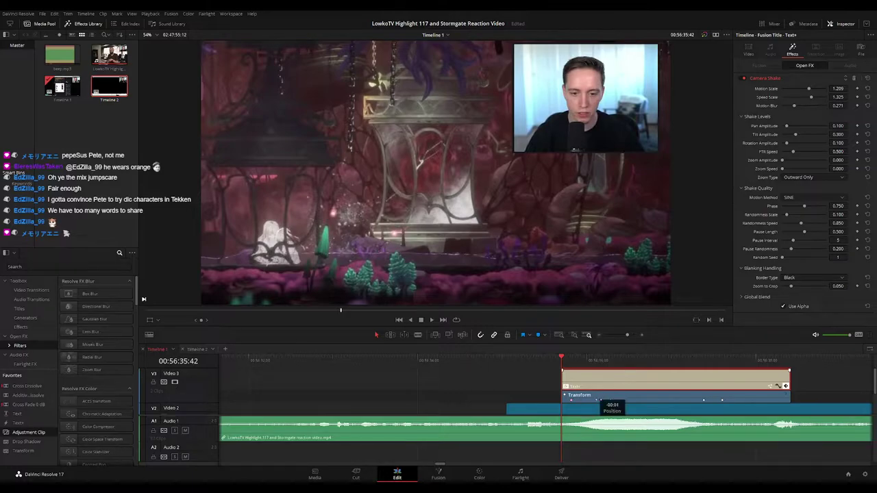
click(511, 382)
key(Up)
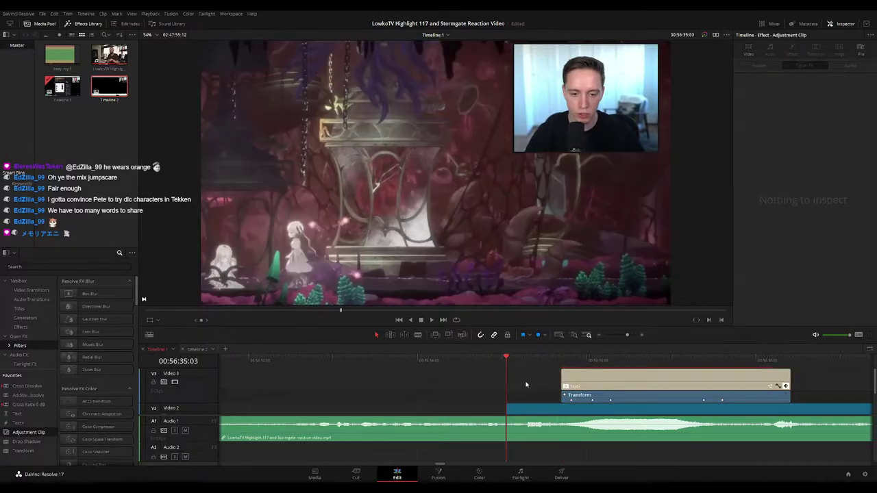
key(space)
key(space)
drag(536, 361, 509, 360)
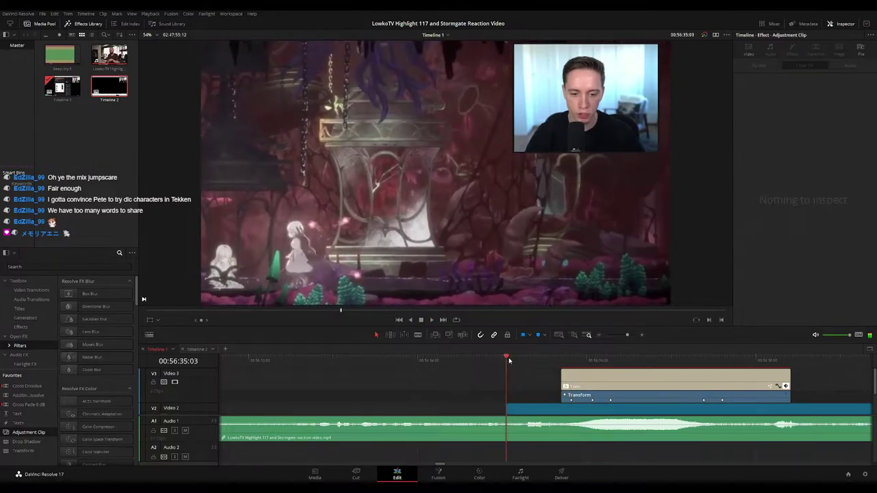
key(space)
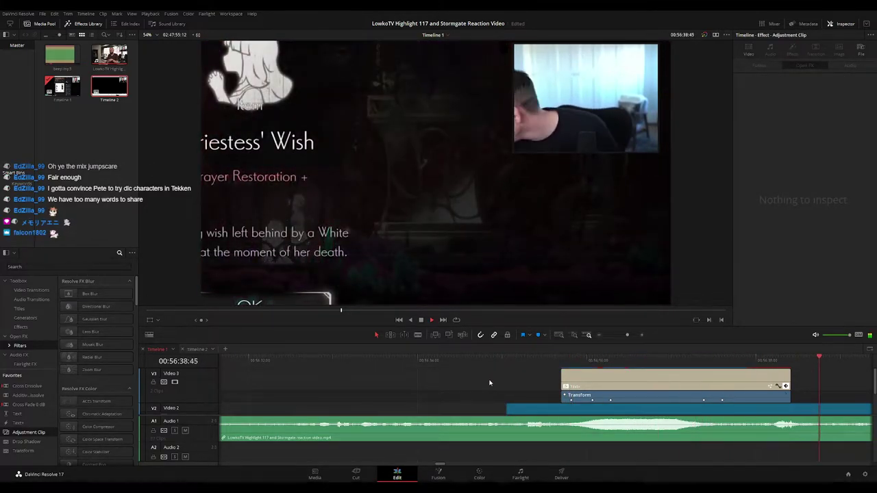
key(space)
Extend the title's end to 00:56:39:02 with its closing position keyframes moved later, and play it back from 00:56:35:03
scroll(513, 383, right, 4)
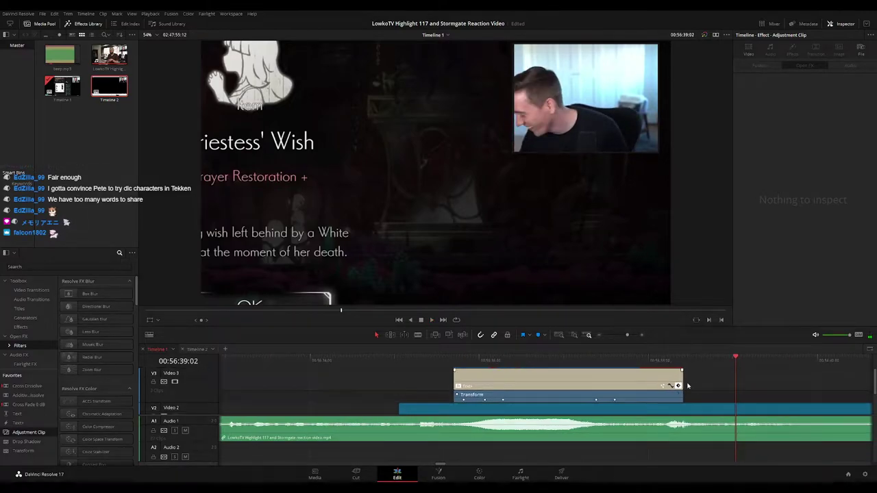
drag(680, 376, 734, 376)
click(641, 399)
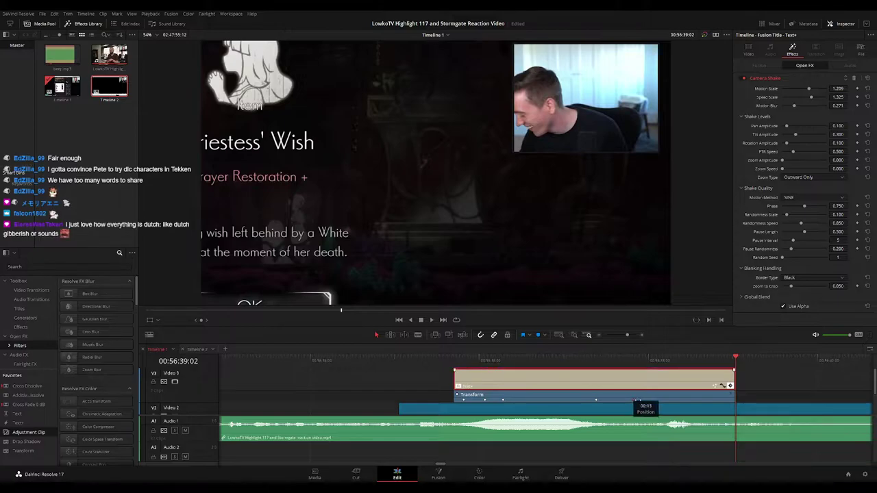
drag(637, 401, 663, 401)
mouse_move(595, 400)
mouse_down()
mouse_move(622, 400)
mouse_move(609, 400)
mouse_up()
drag(663, 400, 699, 400)
click(435, 361)
key(space)
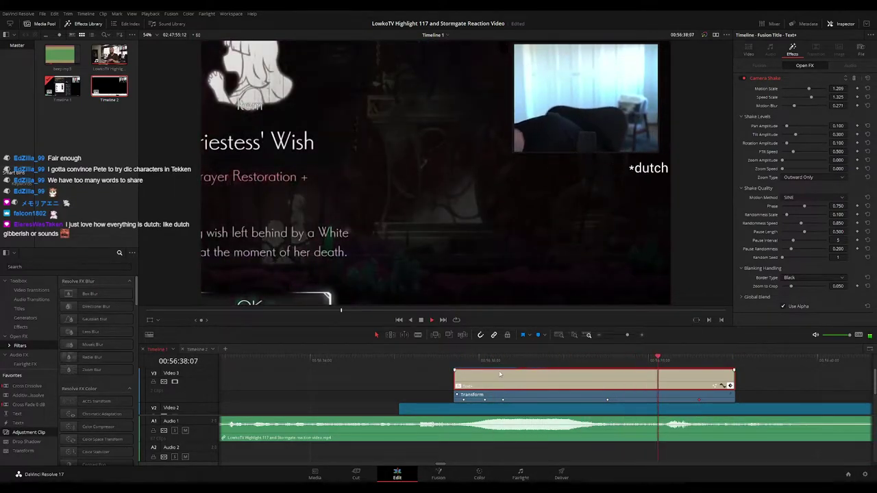
key(space)
click(399, 361)
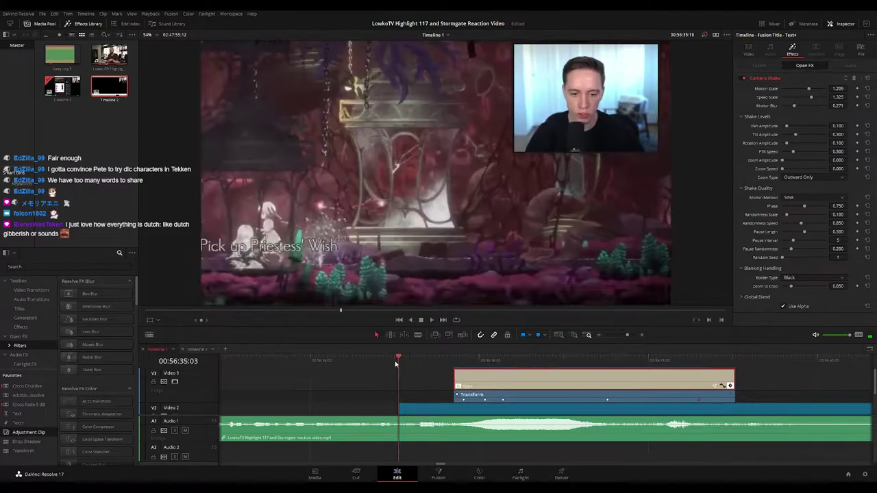
click(347, 391)
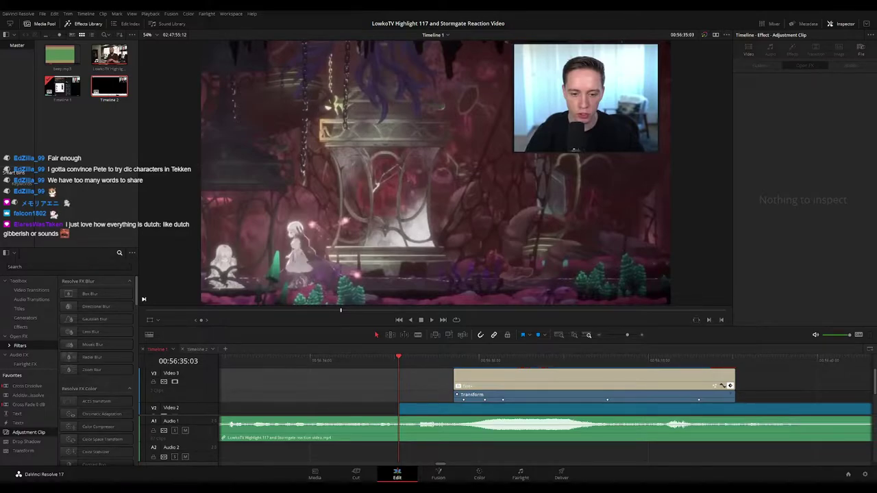
key(space)
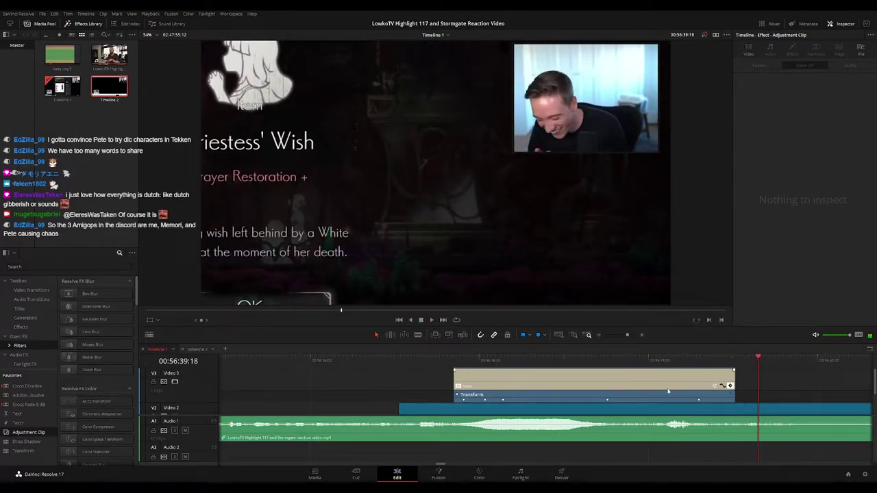
Move the last closing position keyframe of the title on Video 3 later, replay the animation, and collapse the title's keyframe track
drag(699, 400, 715, 400)
click(444, 360)
key(space)
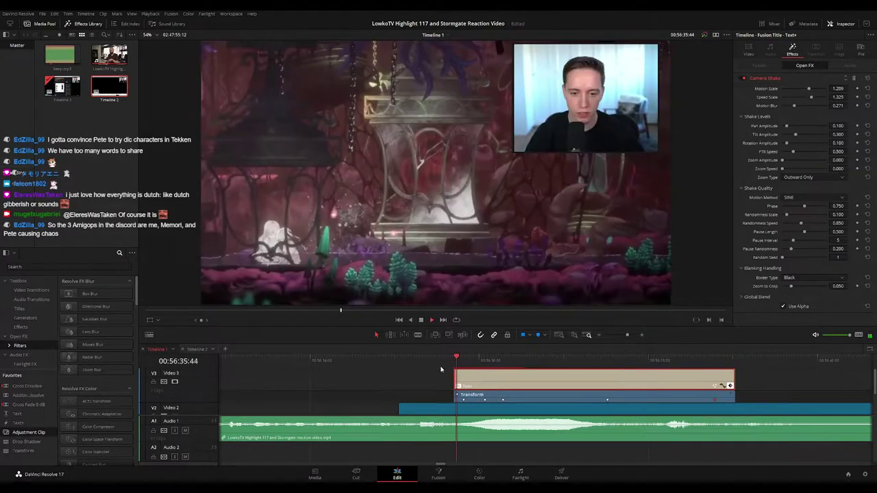
click(389, 383)
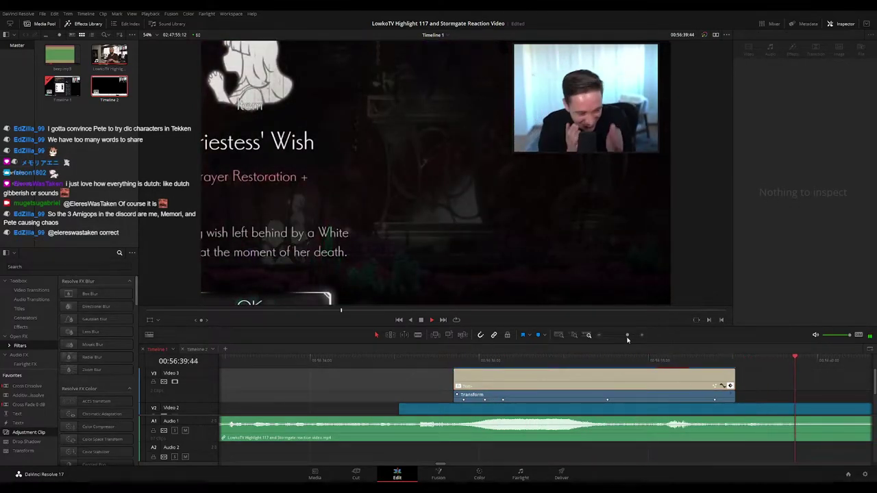
drag(627, 335, 623, 336)
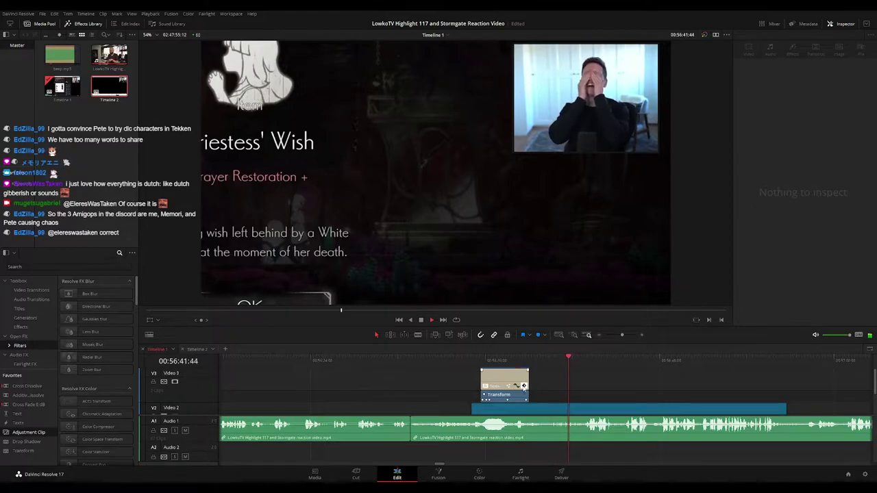
click(524, 386)
Watch the footage after the title, past the end of the adjustment clip, up to about 00:57:11
drag(611, 375, 526, 374)
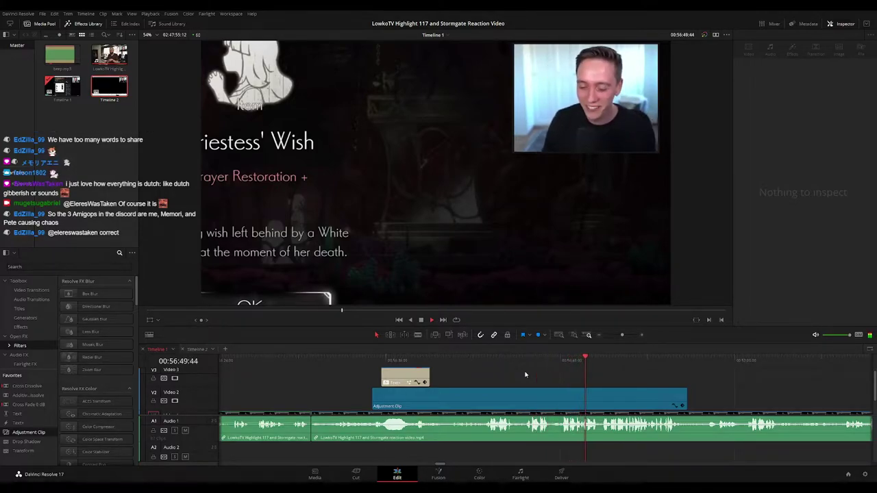
drag(595, 393, 405, 369)
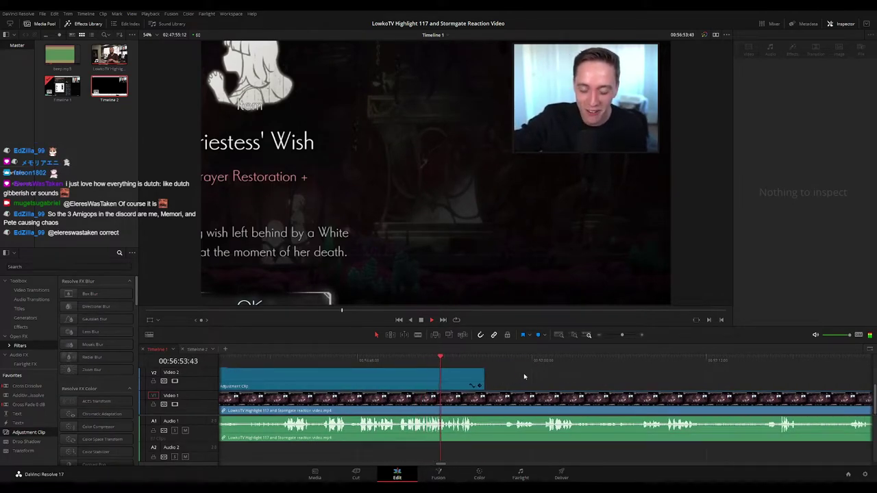
scroll(493, 378, right, 1)
scroll(428, 380, right, 1)
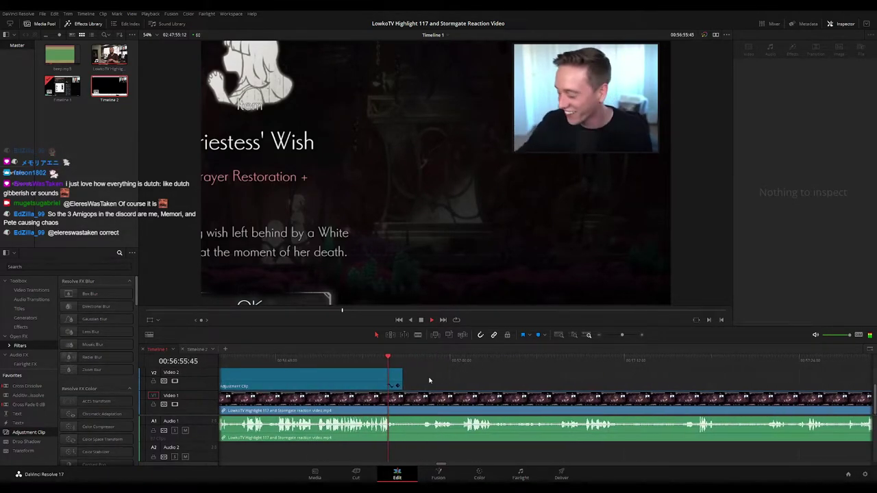
scroll(432, 377, right, 1)
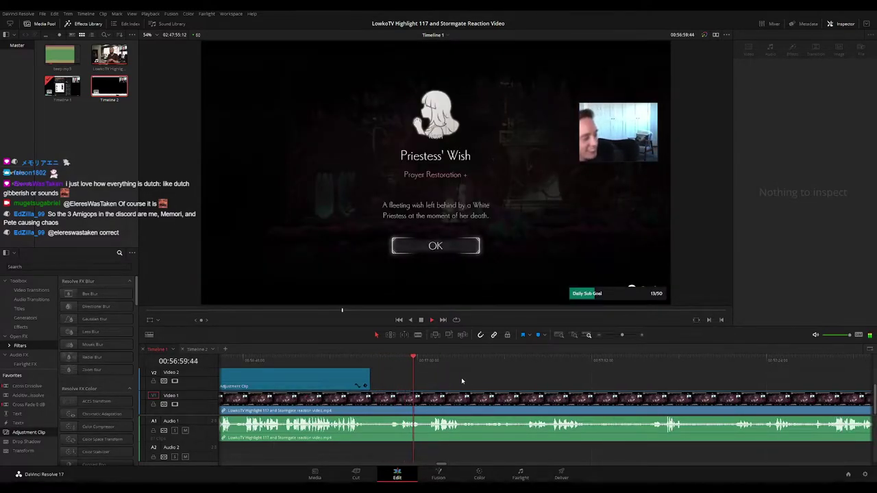
scroll(515, 379, right, 1)
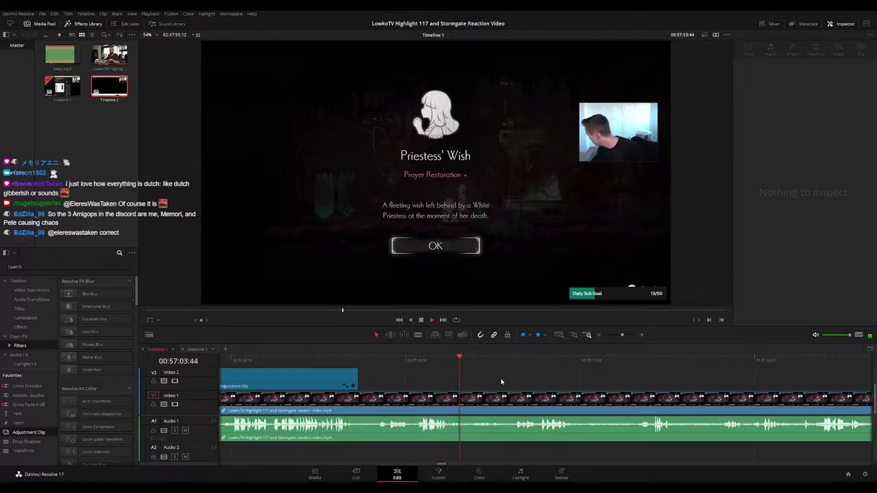
scroll(502, 384, right, 3)
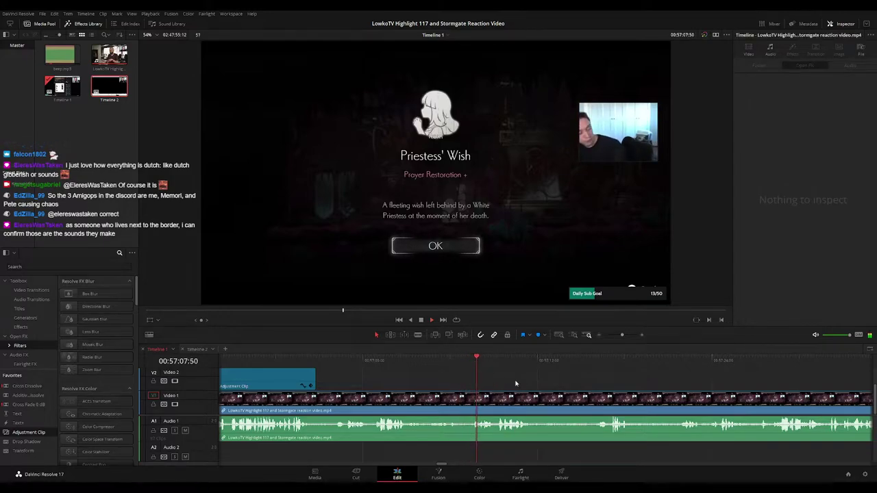
scroll(474, 389, right, 5)
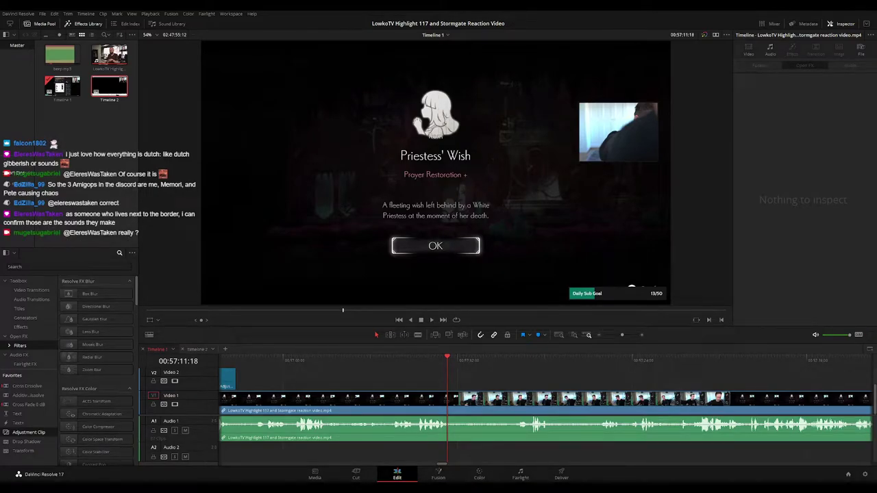
scroll(544, 385, left, 5)
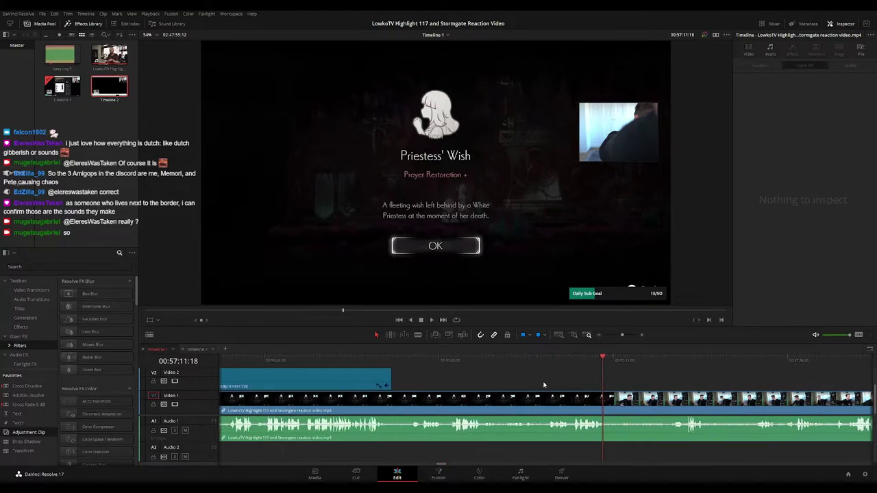
Replay the zoomed title moment from the start of the adjustment clip at 00:56:35:03
click(340, 360)
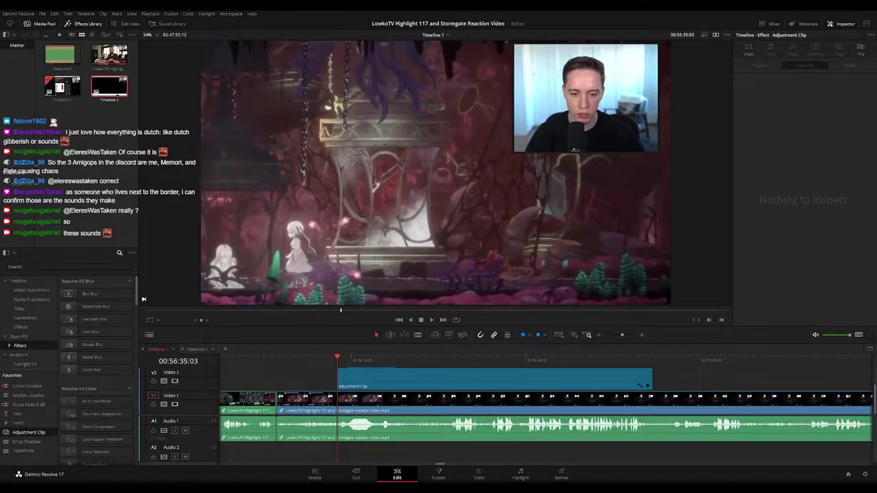
key(space)
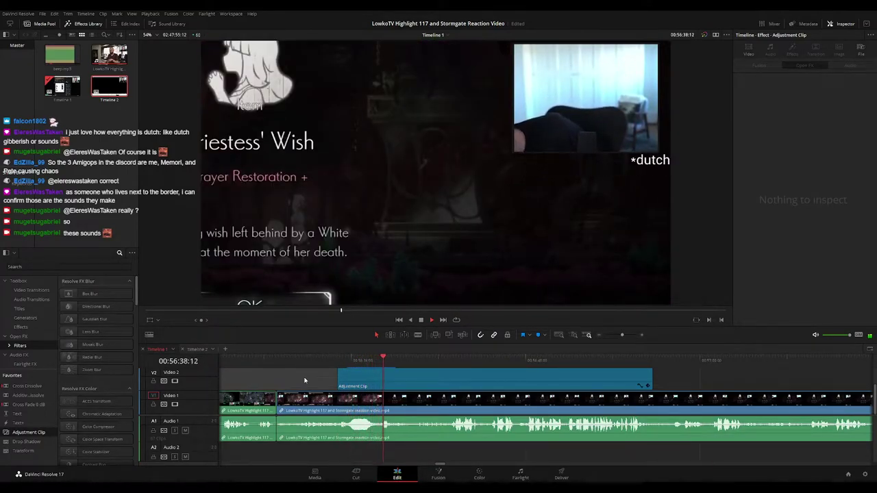
click(341, 364)
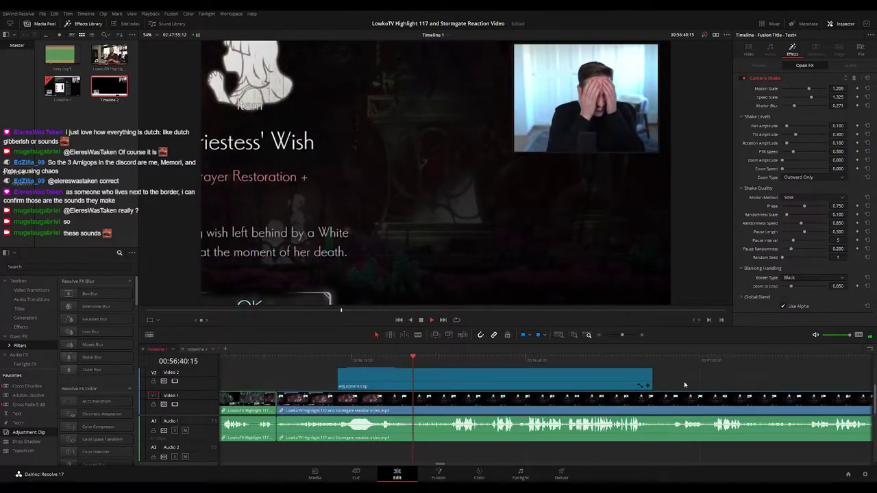
Jump to the end of the adjustment clip and watch the footage from there until about 00:57:13
drag(683, 384, 621, 376)
click(618, 376)
click(591, 359)
key(space)
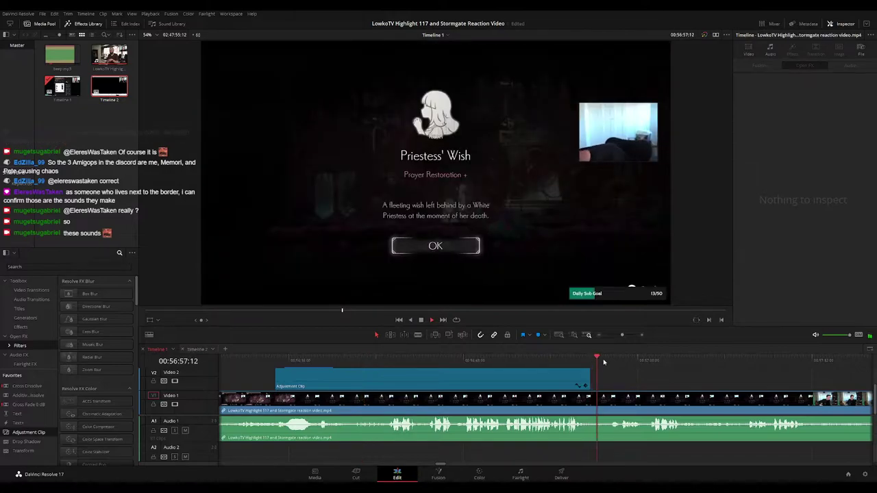
scroll(617, 383, right, 2)
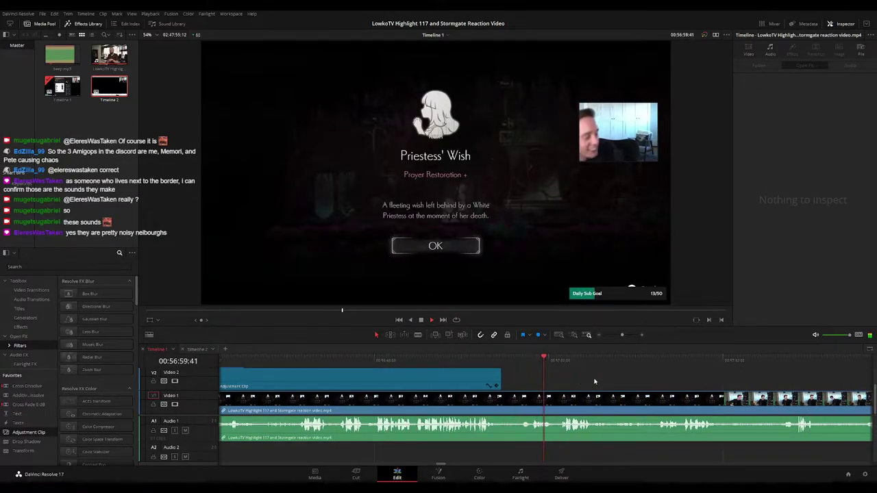
scroll(597, 381, down, 3)
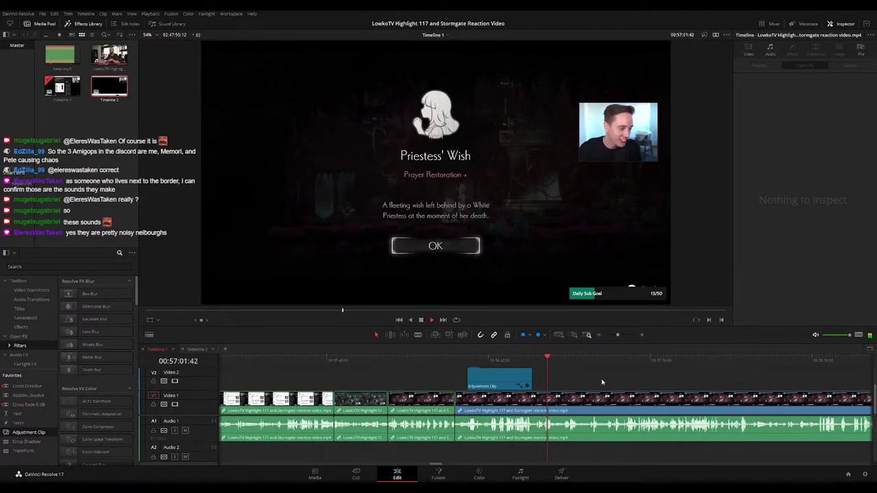
scroll(600, 381, up, 1)
scroll(600, 383, up, 2)
scroll(518, 381, right, 2)
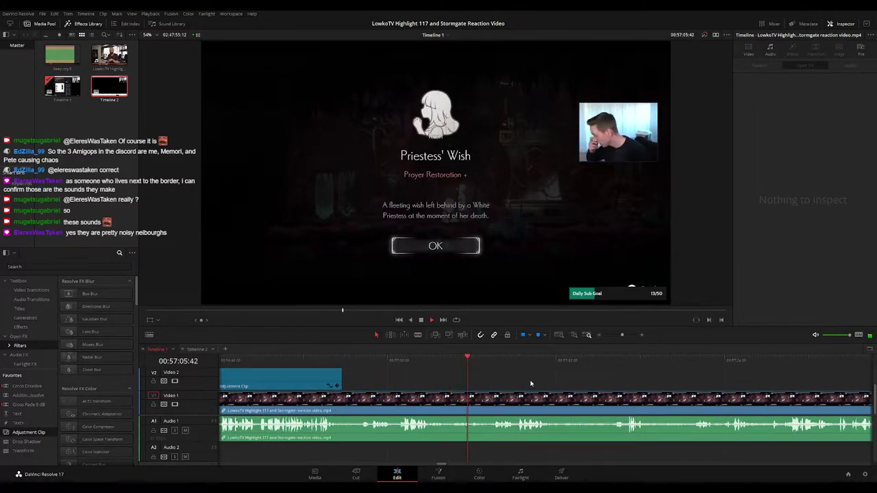
scroll(530, 383, right, 3)
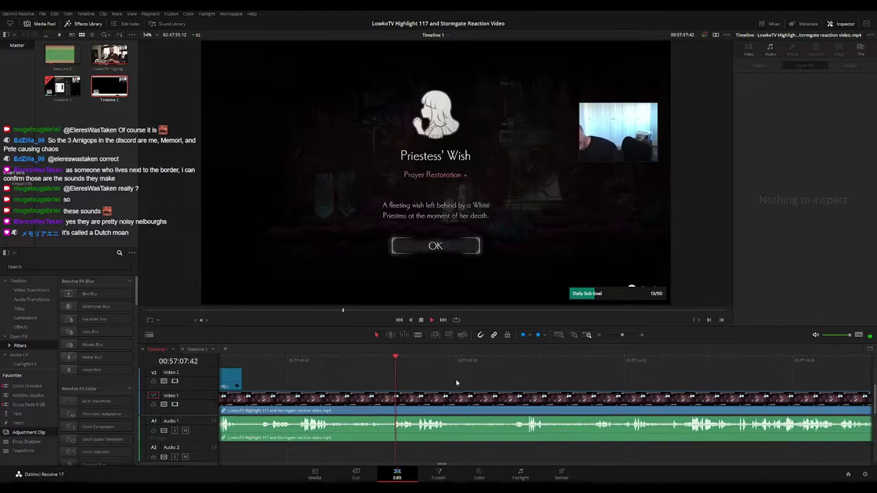
scroll(461, 382, right, 2)
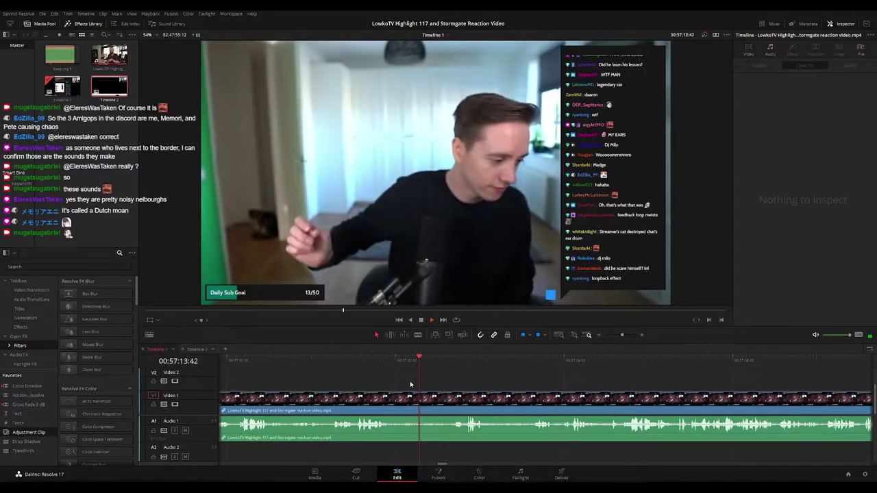
Return to the start of the adjustment clip on Video 2 and replay the lead-in to the title
scroll(363, 384, left, 12)
click(363, 360)
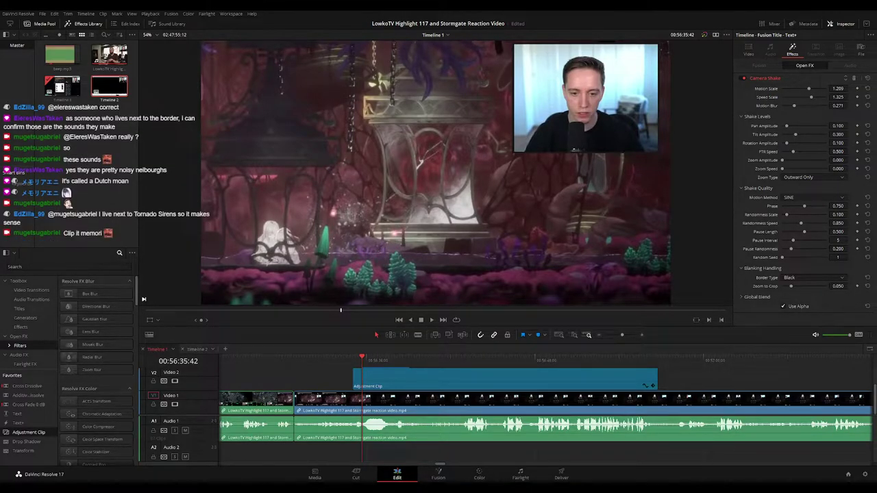
click(353, 363)
key(space)
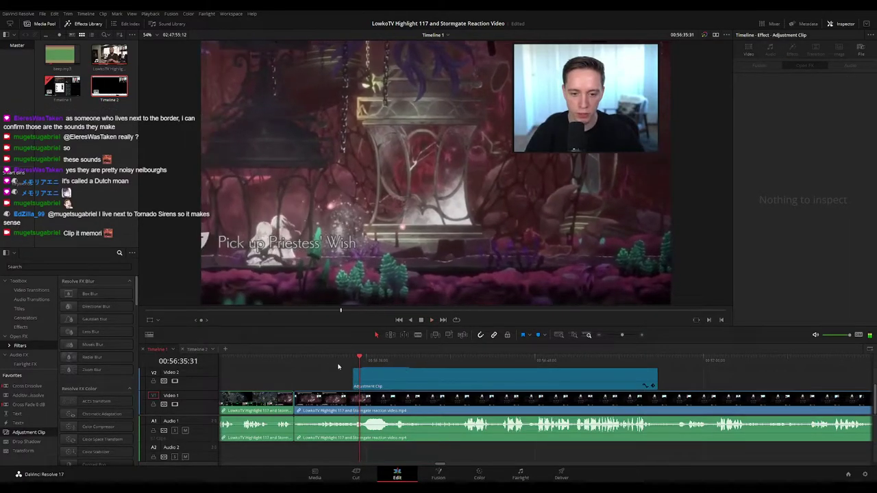
click(318, 365)
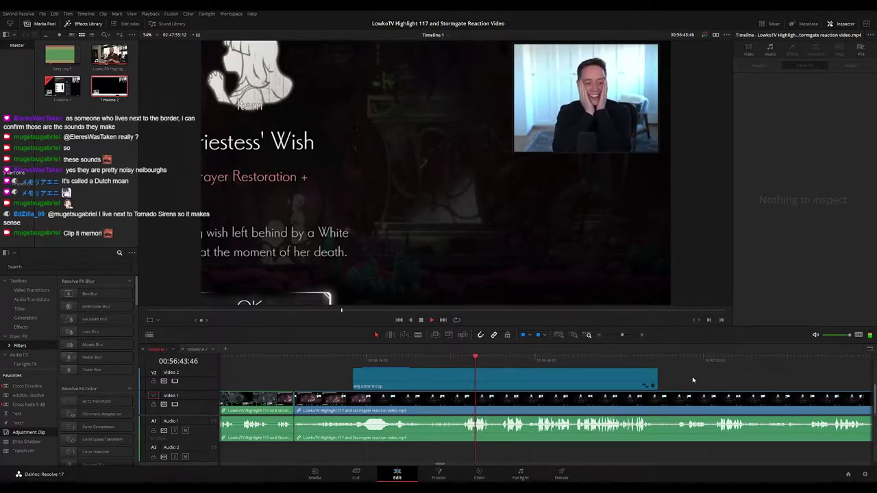
Review the footage from the zoomed section through the full-camera shot, skipping ahead where needed, up to about 00:57:28
drag(693, 380, 594, 373)
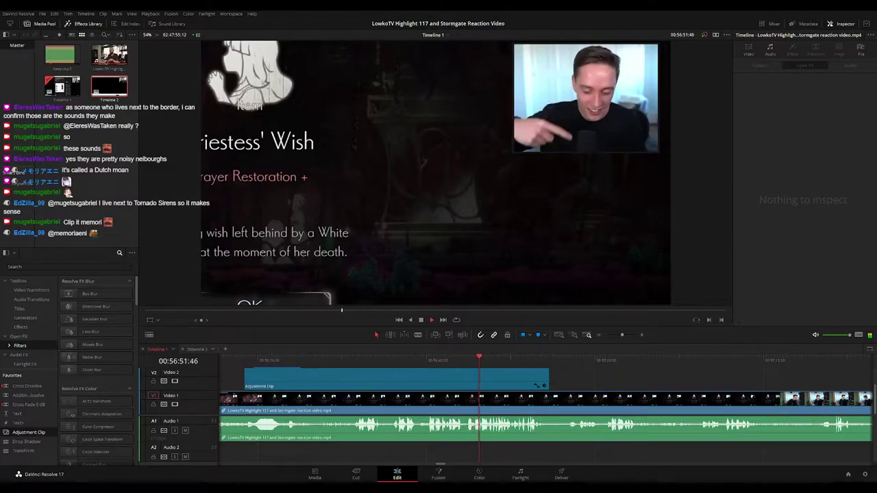
drag(607, 383, 504, 368)
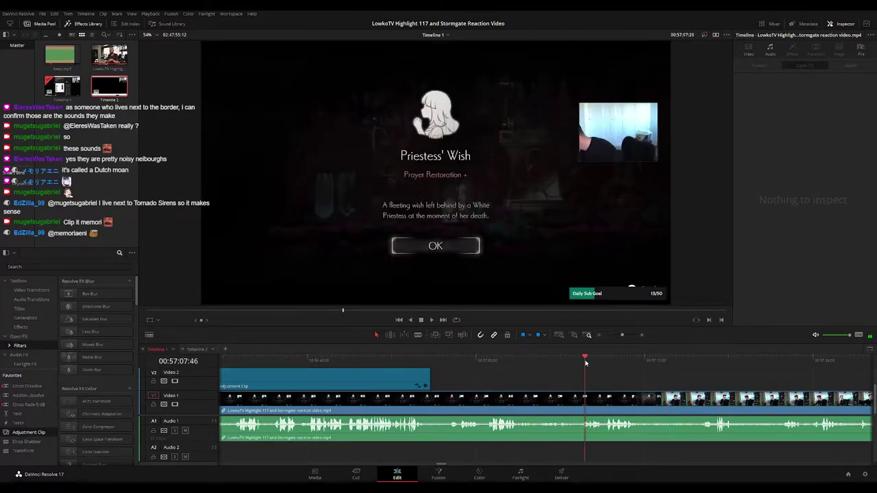
drag(649, 383, 522, 363)
drag(588, 374, 483, 374)
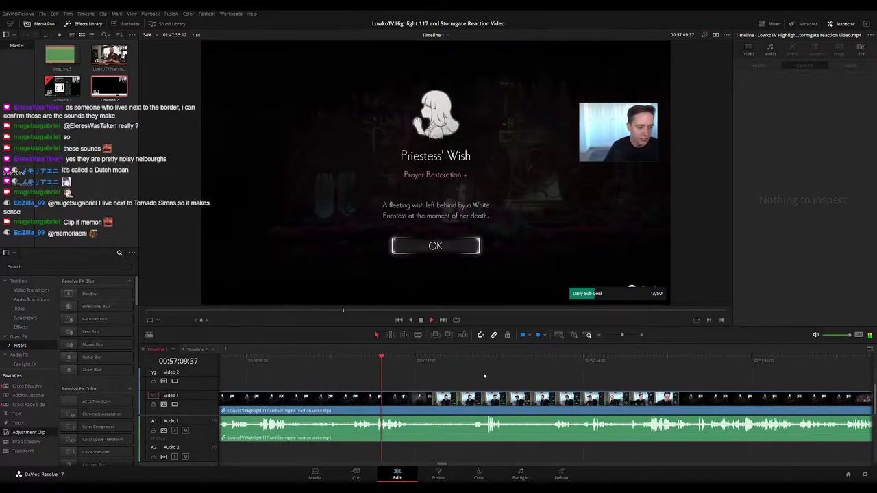
click(455, 364)
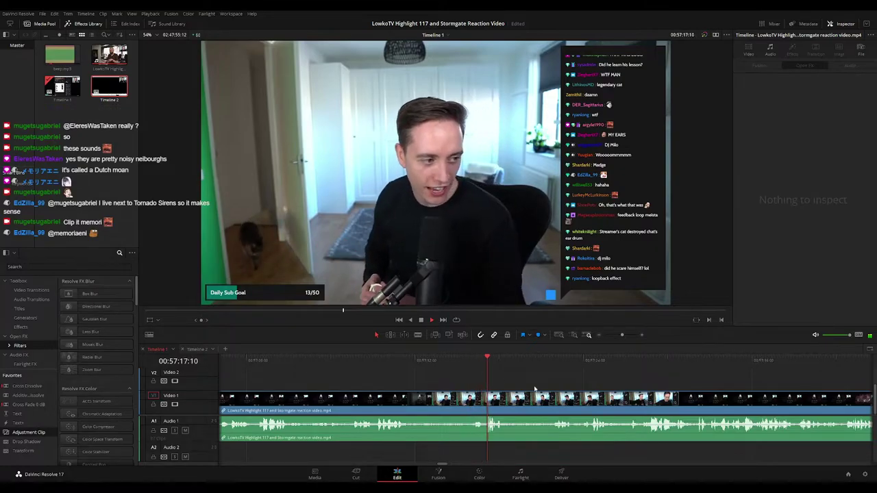
scroll(486, 389, right, 2)
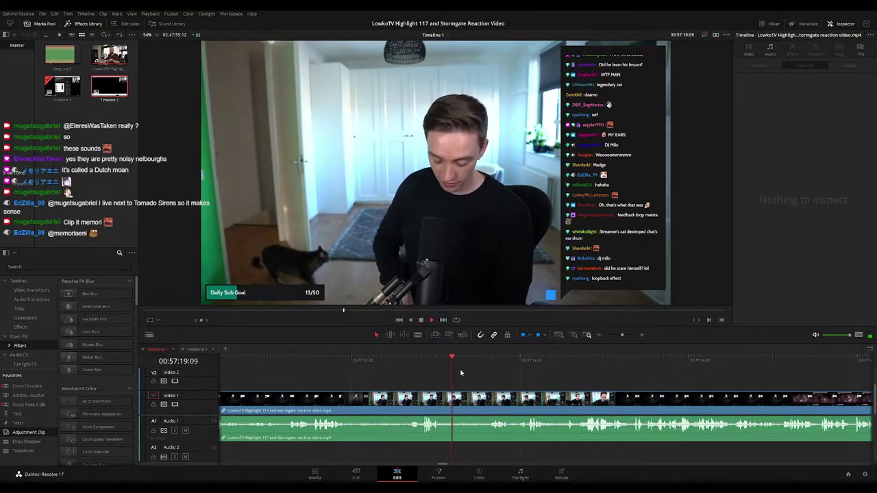
scroll(479, 372, right, 2)
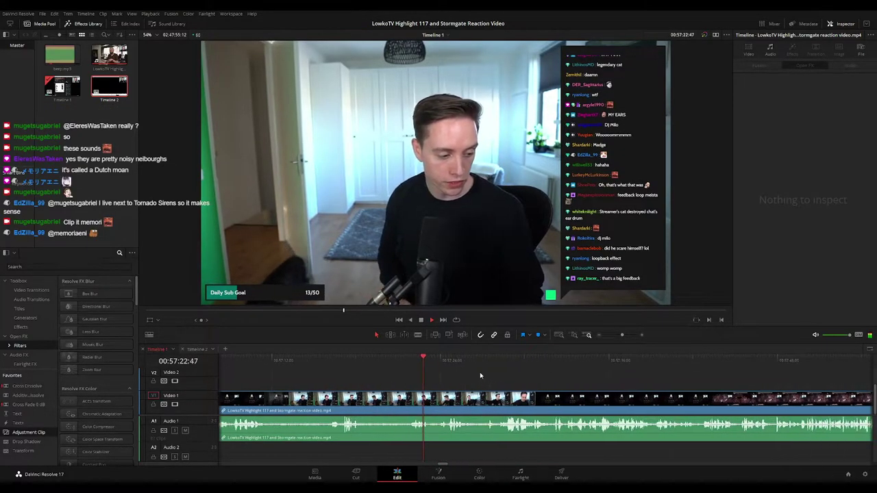
scroll(505, 383, right, 2)
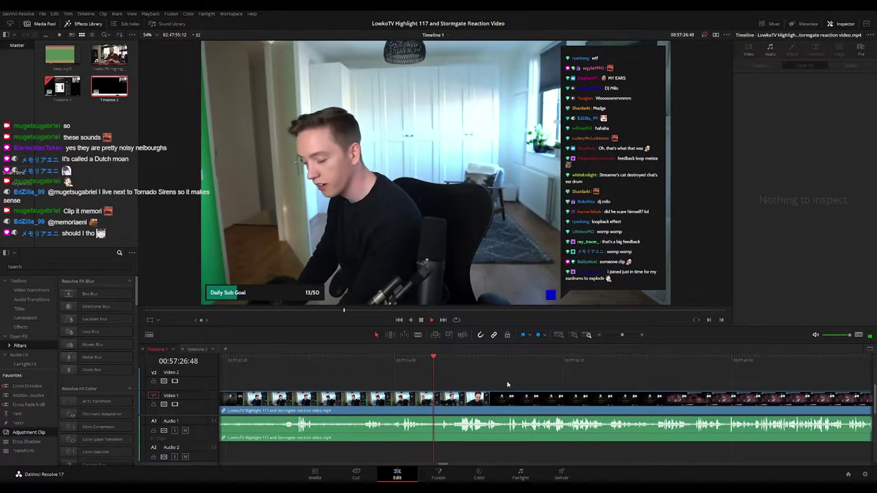
scroll(555, 391, right, 2)
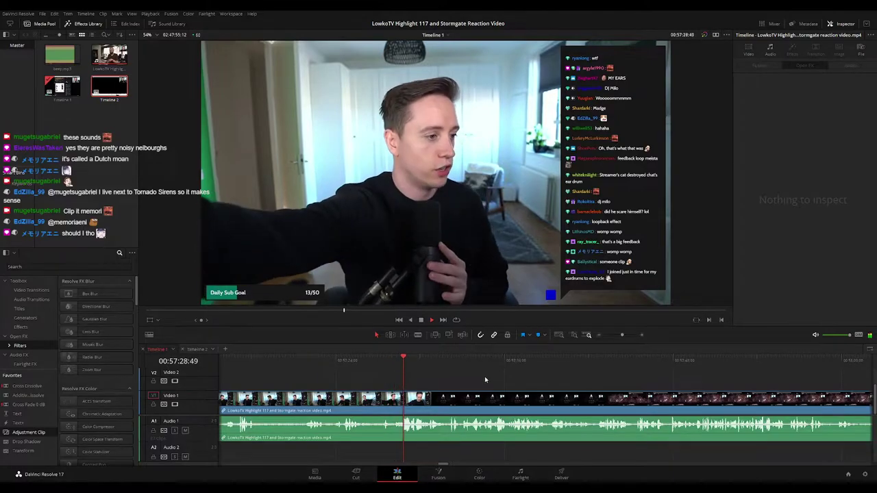
Split the Video 1 clip at 00:57:26:55 and about a second later, and ripple delete the short piece between the cuts
click(360, 365)
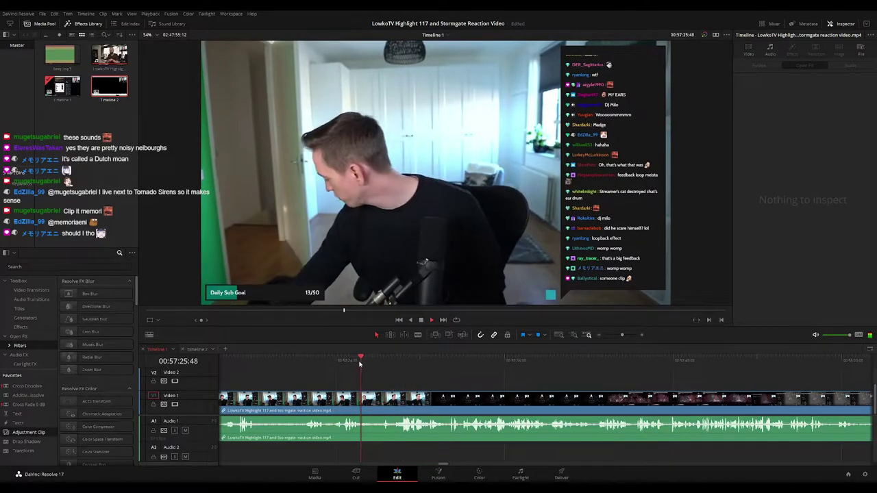
key(b)
click(377, 400)
click(391, 399)
key(a)
click(386, 399)
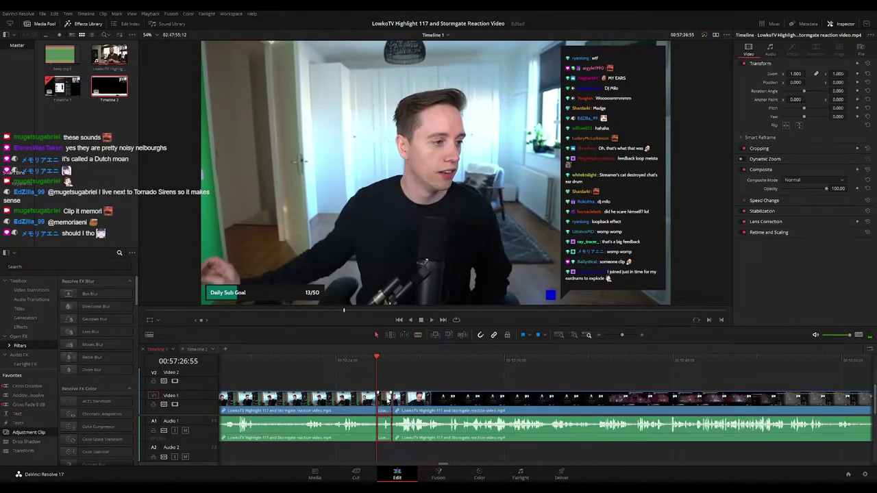
key(Delete)
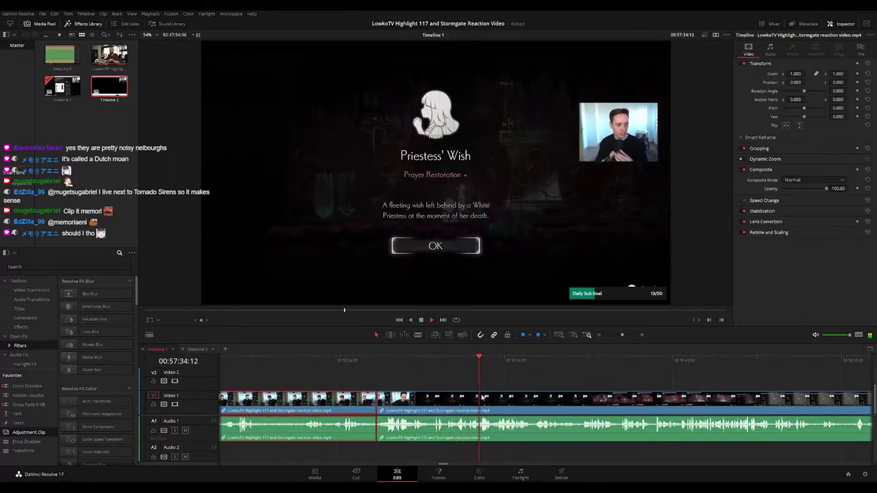
Mark the reviewed clip before the new cut with the pinkish-purple clip colour
key(p)
click(529, 385)
click(615, 336)
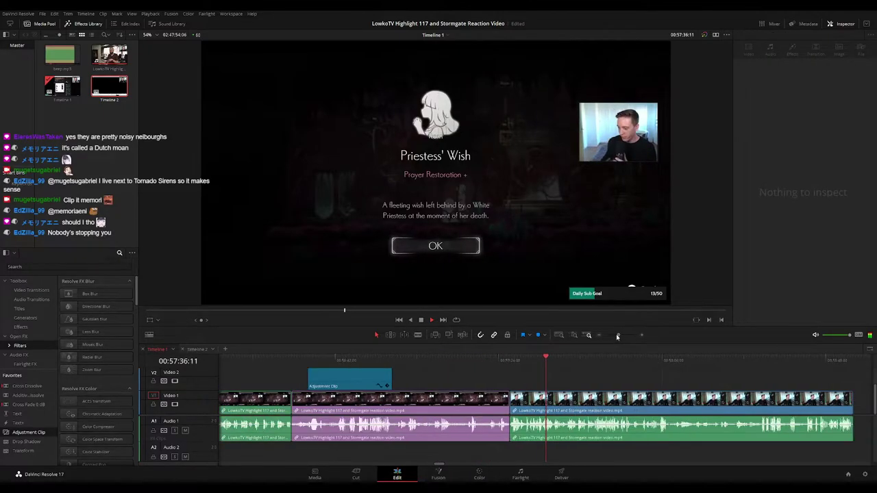
Review the footage to about 00:58:01, split the Video 1 clip at 00:57:59:50 and about a second later, and ripple delete the short piece between
drag(615, 336, 618, 336)
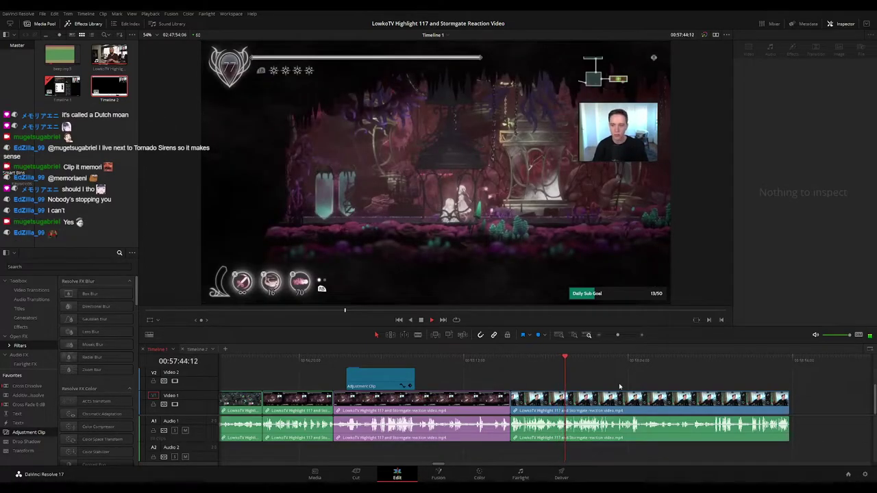
scroll(621, 385, up, 1)
scroll(620, 385, up, 4)
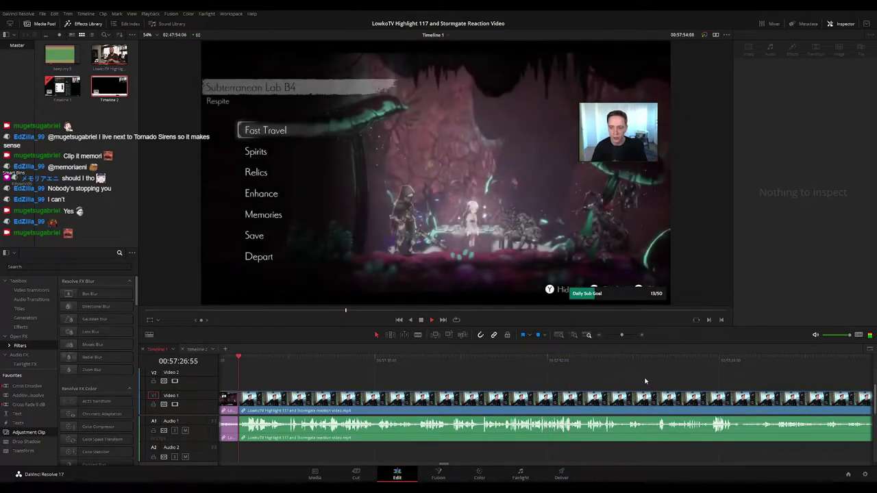
drag(638, 379, 475, 381)
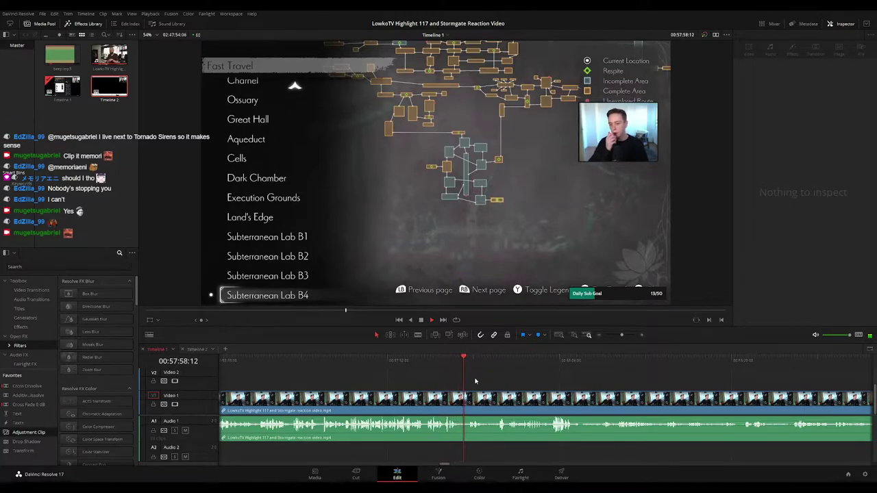
scroll(491, 382, right, 1)
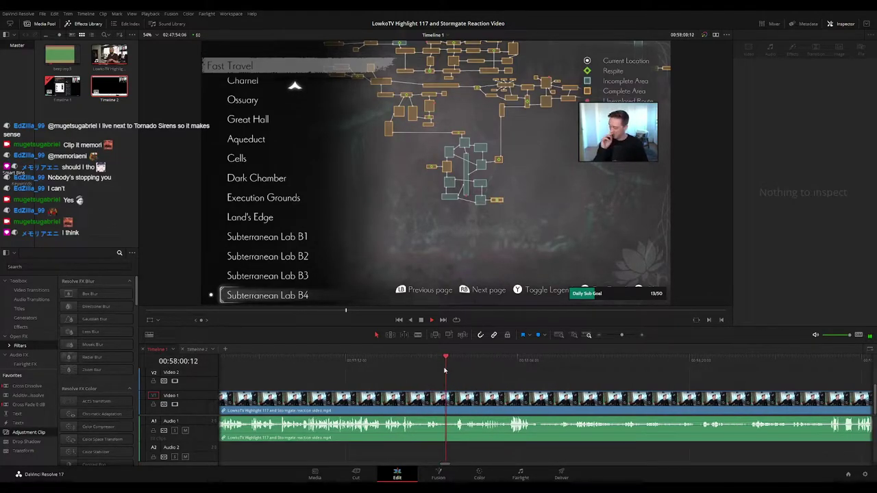
scroll(503, 402, up, 2)
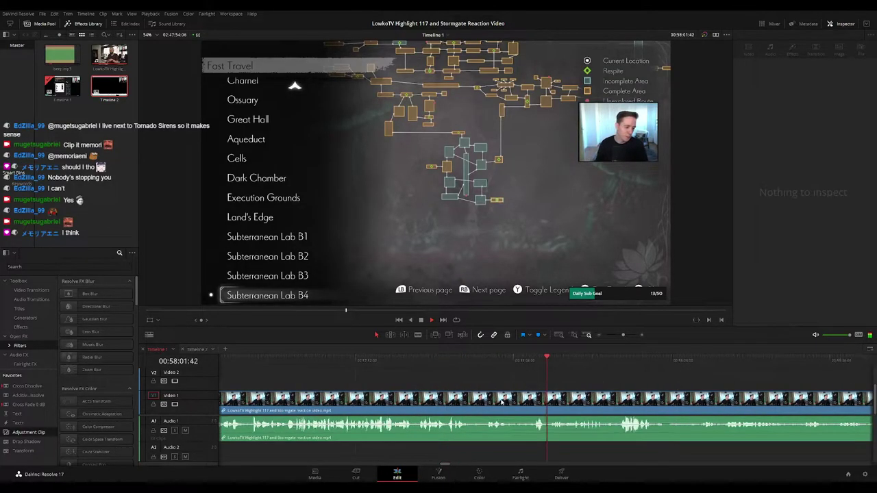
click(464, 366)
key(b)
click(487, 399)
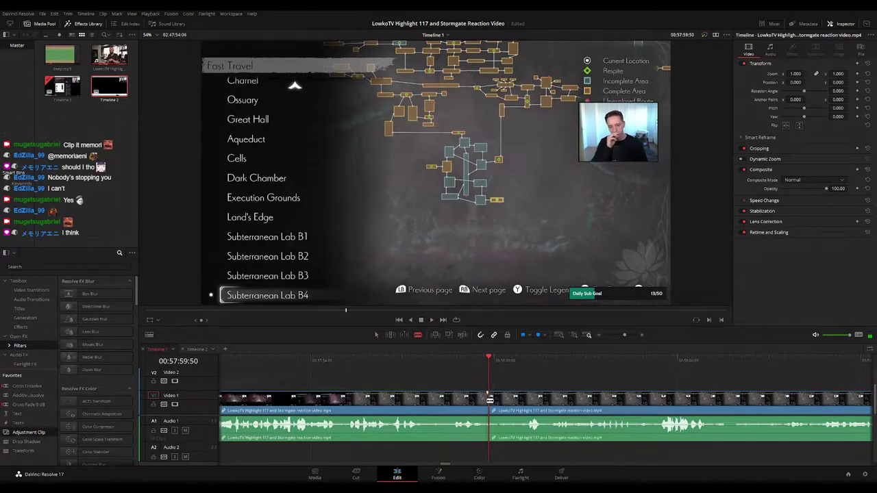
click(529, 398)
key(a)
click(517, 401)
key(Delete)
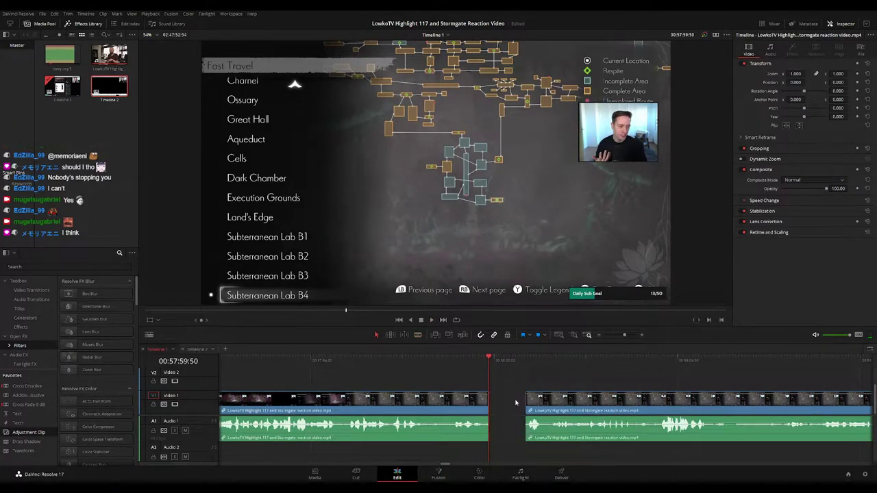
Mark the reviewed clip before the 00:57:59:50 cut with the pinkish-purple clip colour
key(space)
click(451, 405)
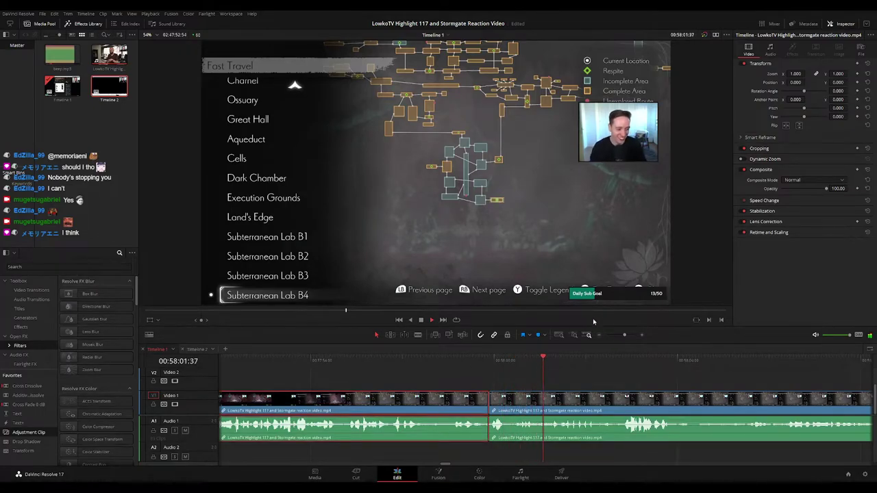
key(ctrl+shift+p)
click(667, 386)
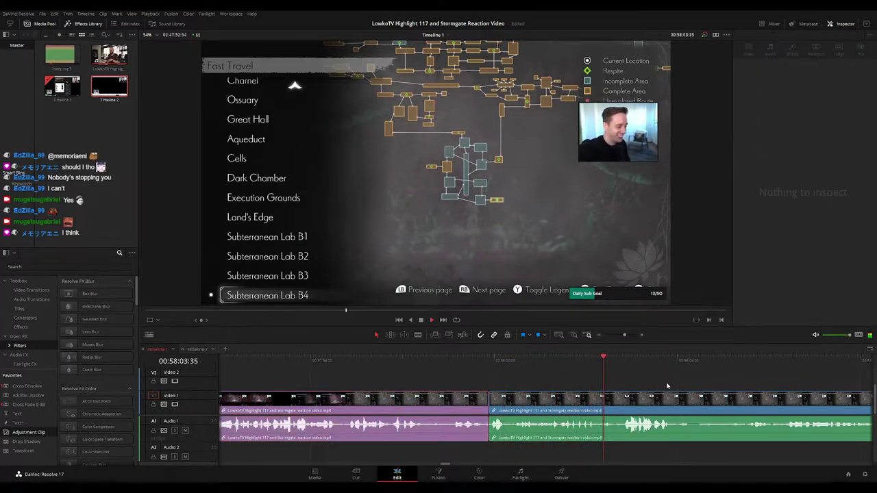
Review the Fast Travel map footage from about 00:58:03 until it switches to the StarCraft gameplay near 00:58:20
scroll(667, 386, down, 2)
drag(666, 386, 515, 374)
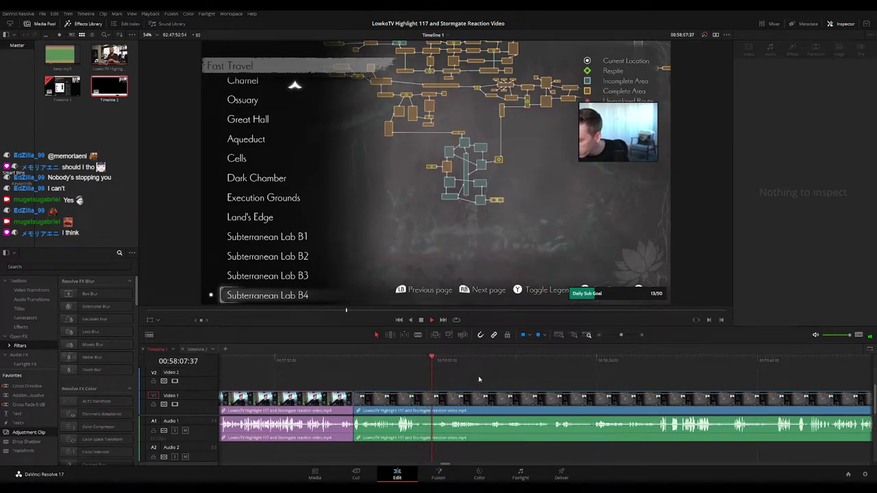
scroll(504, 384, right, 2)
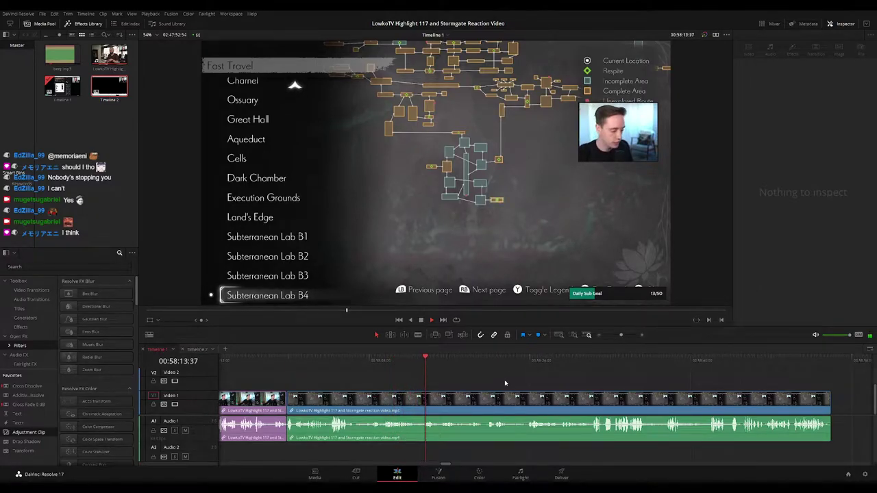
scroll(504, 382, right, 2)
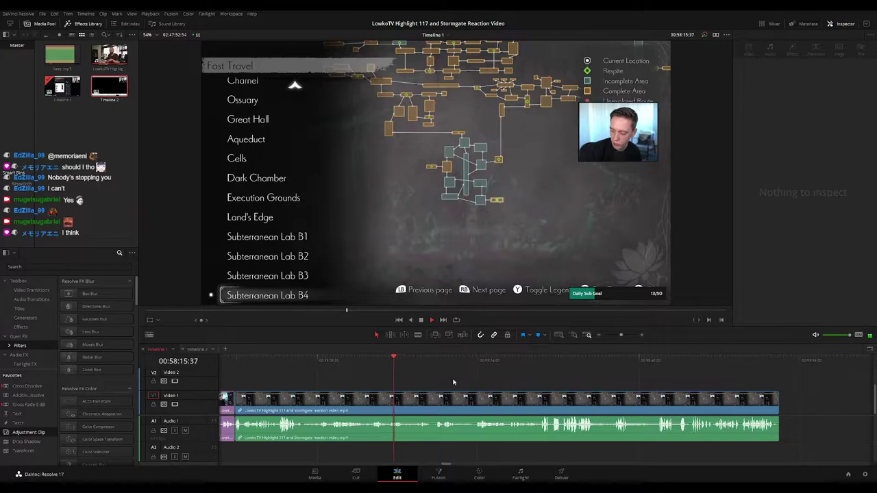
click(418, 364)
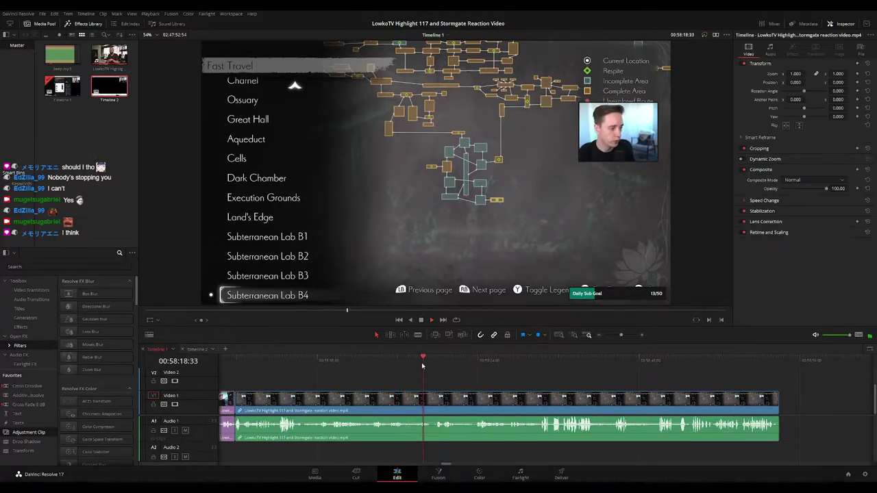
key(ctrl+=)
key(ctrl+=)
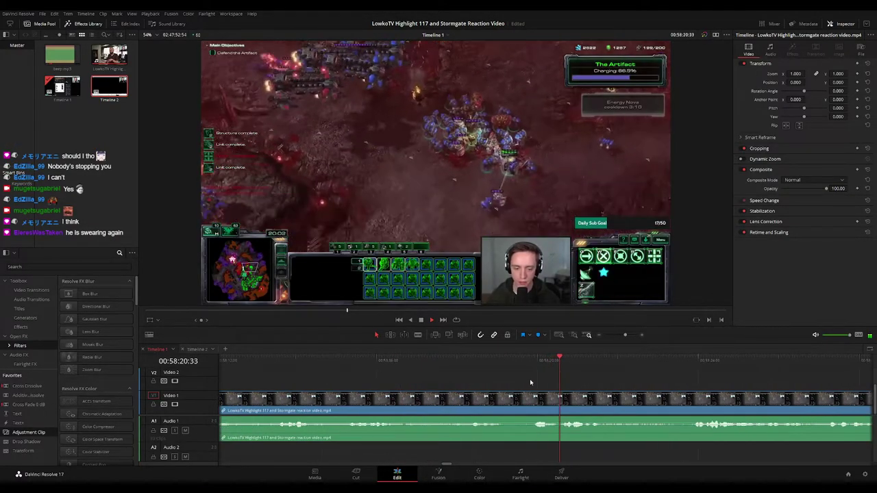
Split the Video 1 clip at 00:58:19:19 and a few frames further on, and ripple delete the short piece between the cuts
click(473, 365)
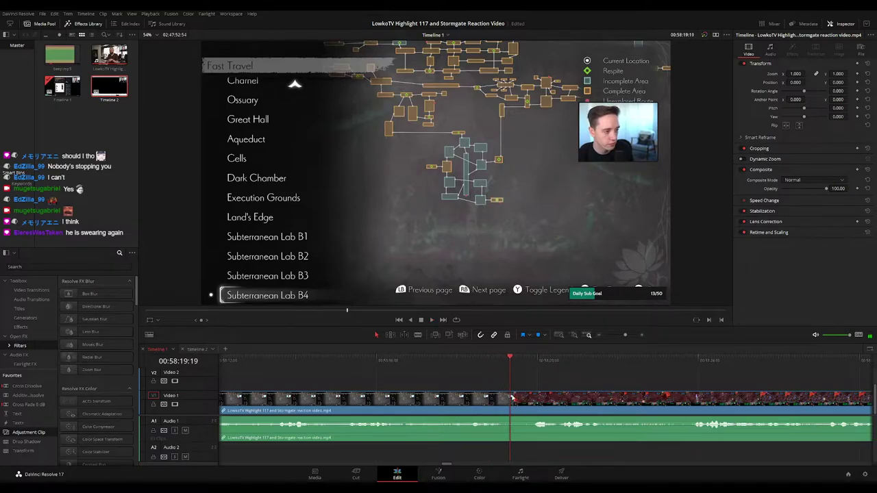
drag(512, 363, 511, 362)
click(517, 396)
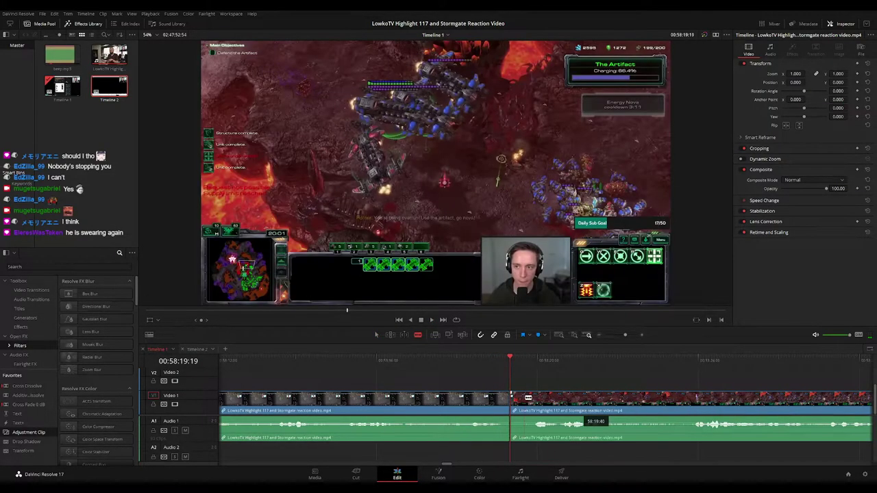
click(525, 398)
key(a)
click(521, 402)
click(521, 404)
key(Delete)
Mark the Fast Travel map clip before the 00:58:19:19 cut with the pinkish-purple clip colour
key(space)
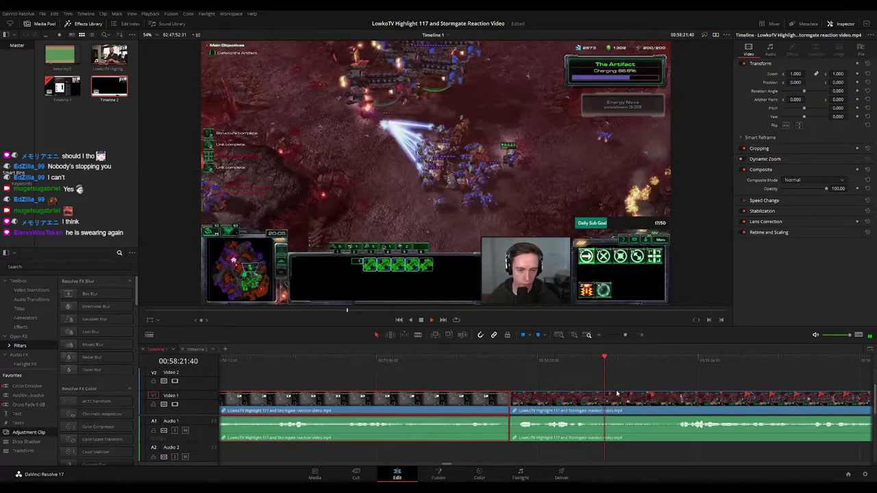
key(p)
key(space)
drag(625, 335, 620, 335)
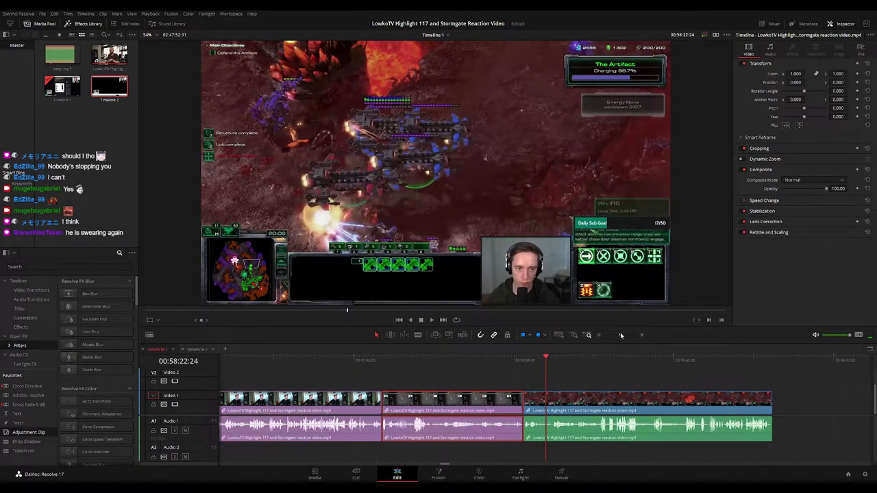
Review the StarCraft gameplay clip from about 00:58:22 to 00:58:42, replaying the moment around 00:58:31
key(space)
click(606, 376)
drag(622, 376, 501, 361)
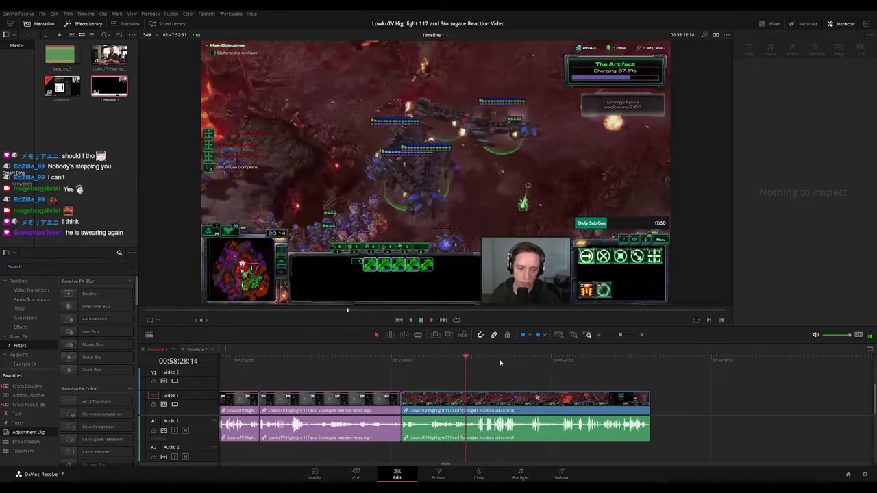
key(ctrl+equal)
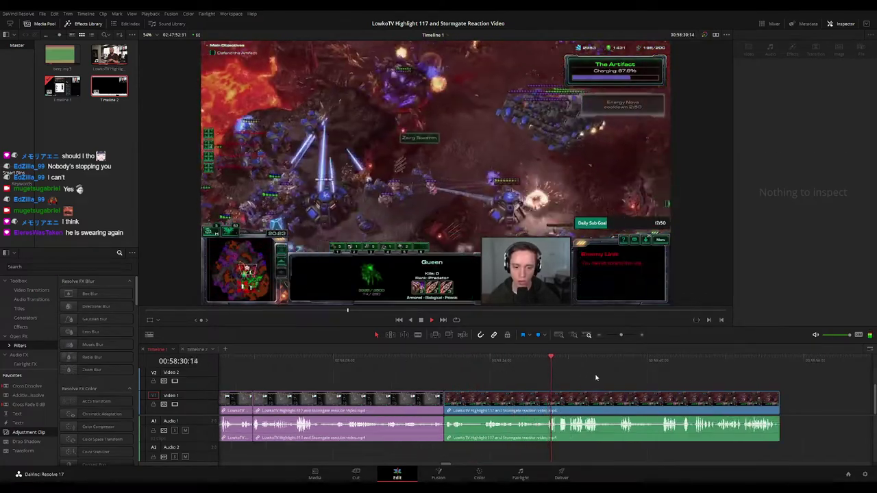
drag(608, 376, 503, 367)
key(space)
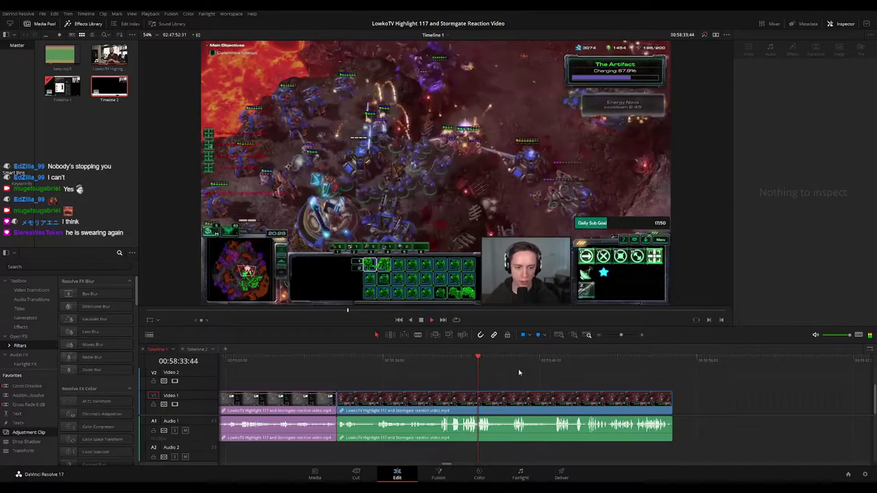
click(451, 361)
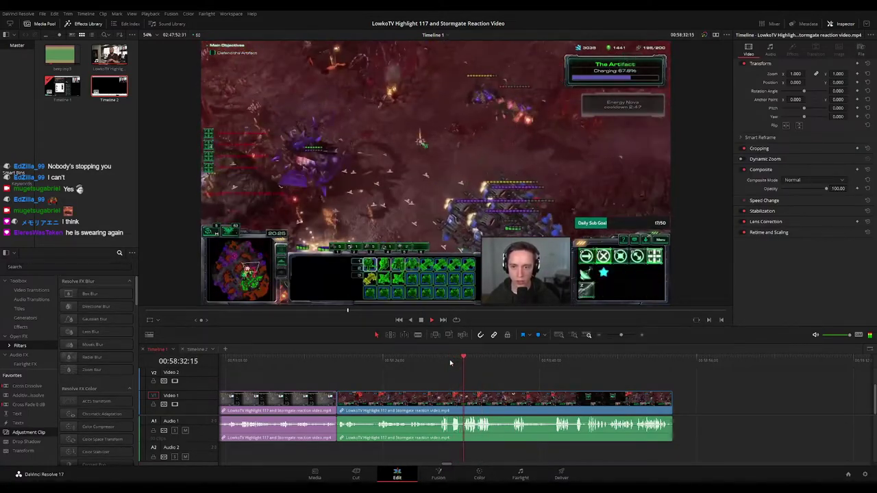
drag(529, 375, 461, 369)
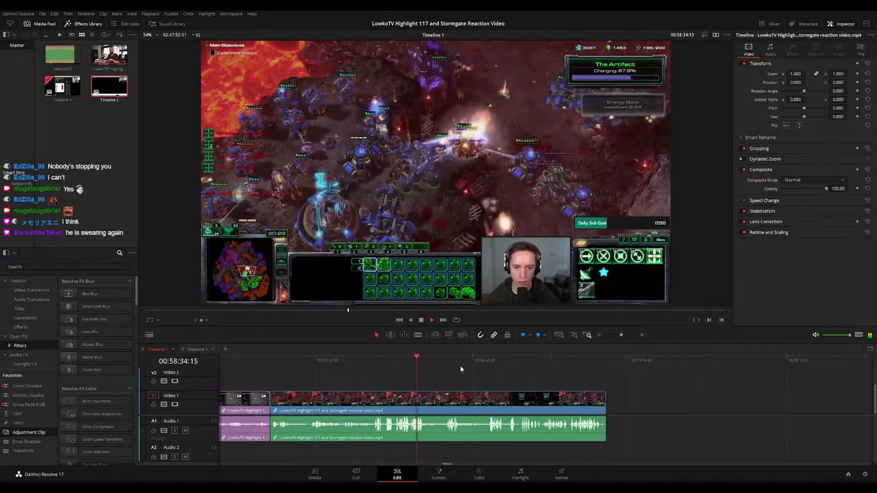
scroll(452, 370, right, 1)
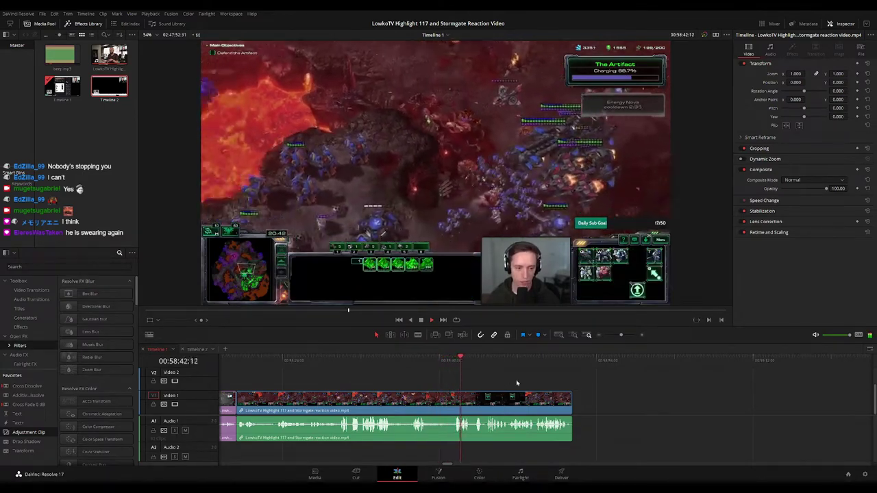
Mark the StarCraft gameplay clip with the blue clip colour and review its footage to about 00:58:50
drag(519, 379, 463, 380)
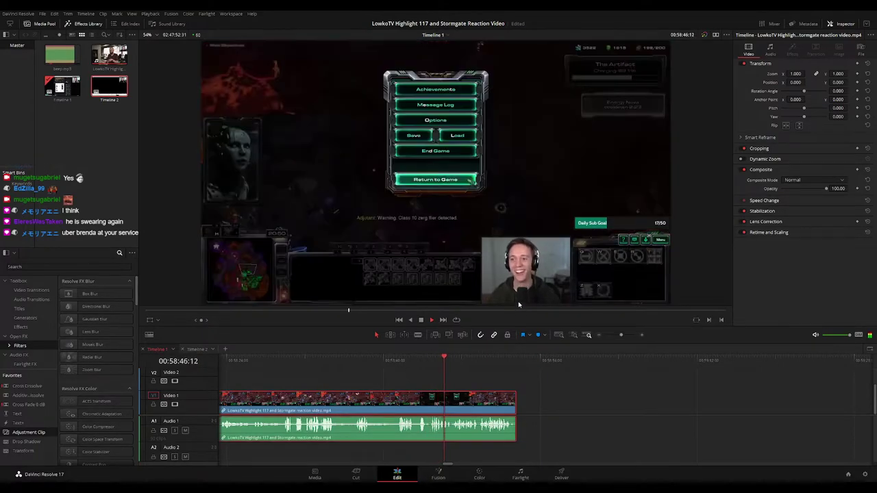
click(581, 384)
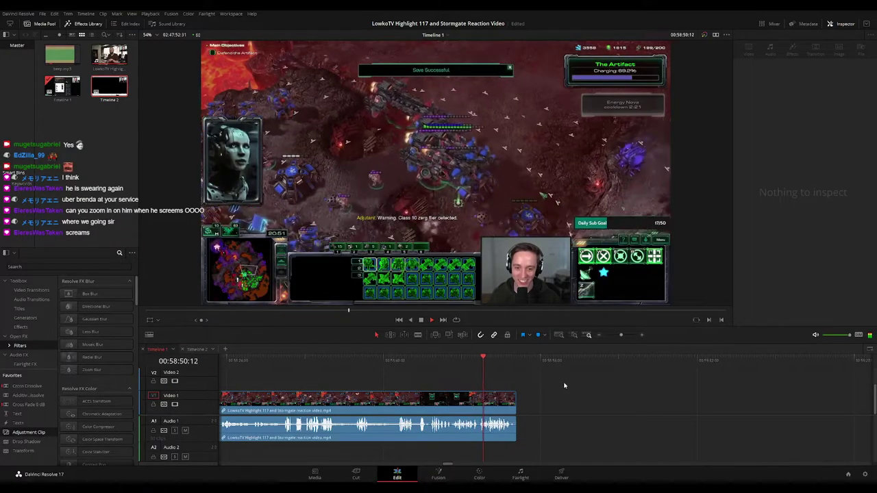
key(space)
key(space)
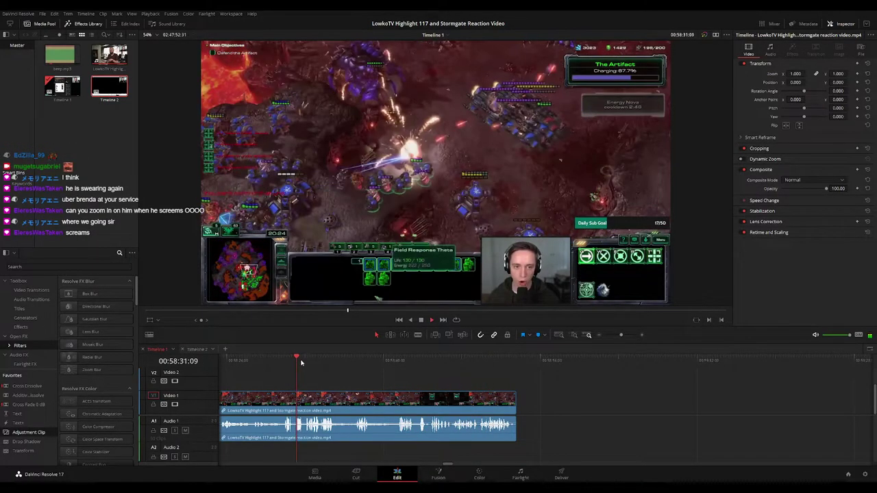
Split the StarCraft gameplay clip at 00:58:30:50 and 00:58:31:54 to isolate the short reaction moment
click(287, 361)
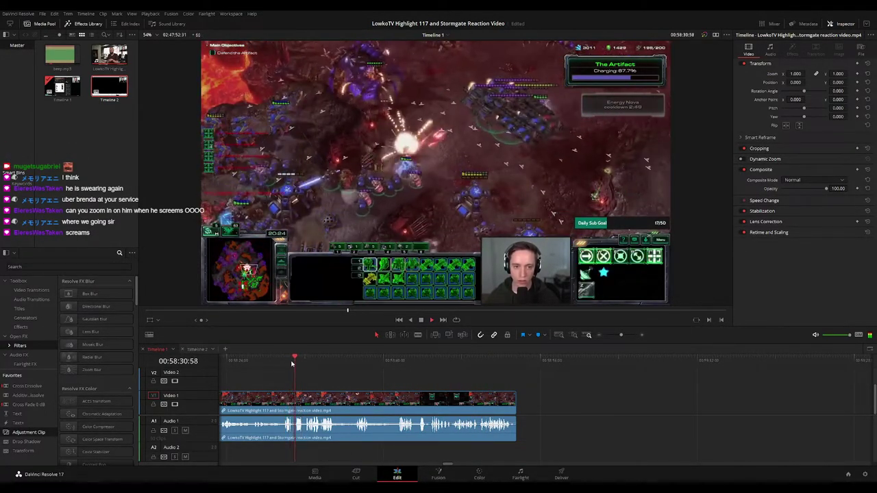
click(294, 360)
key(b)
click(294, 393)
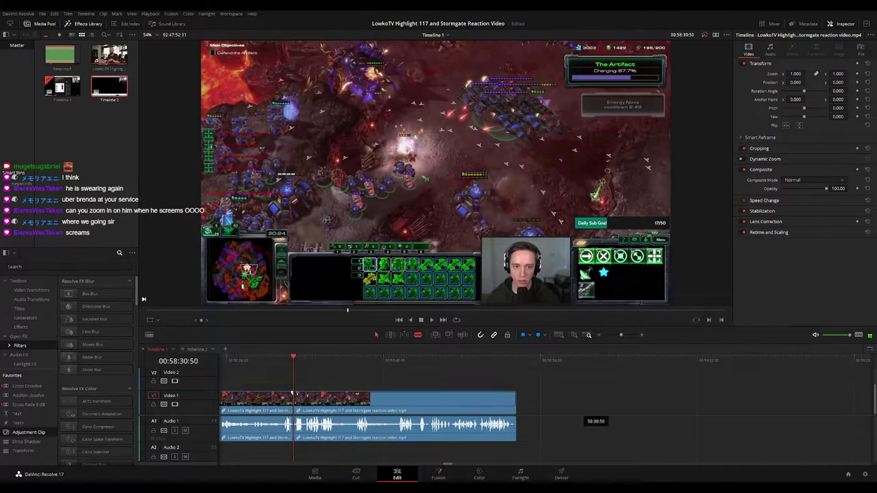
key(space)
key(space)
click(303, 394)
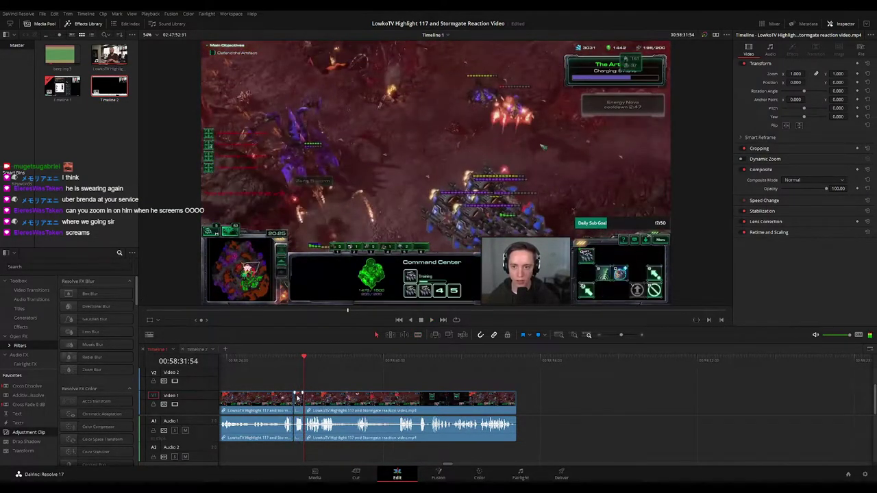
Place an adjustment clip on Video 2 at 00:58:30:50 and trim it to the length of the short reaction piece
key(a)
key(Up)
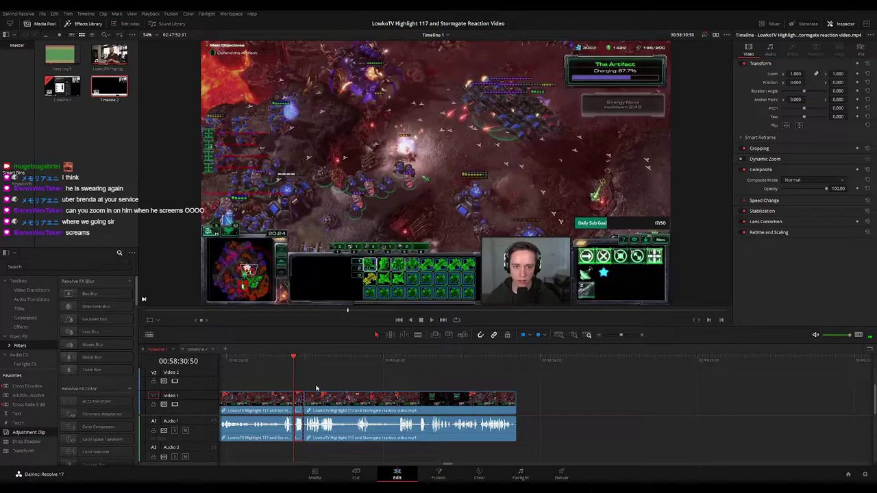
drag(33, 432, 280, 385)
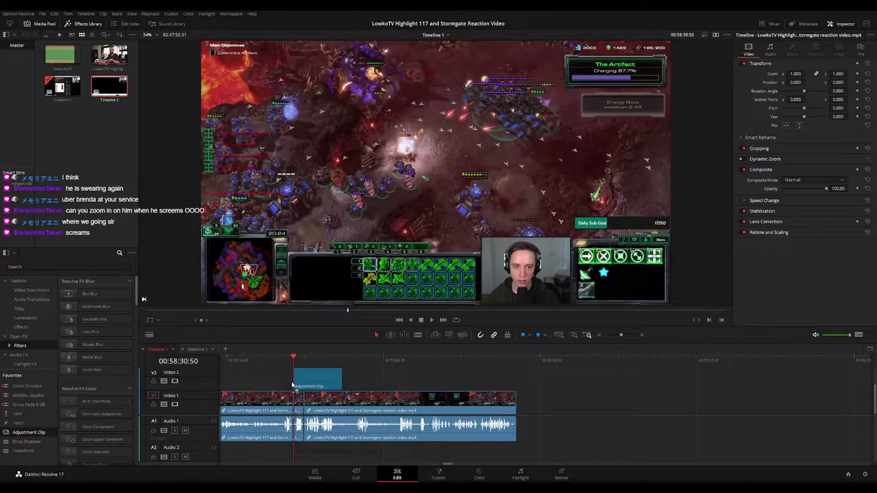
drag(341, 380, 302, 381)
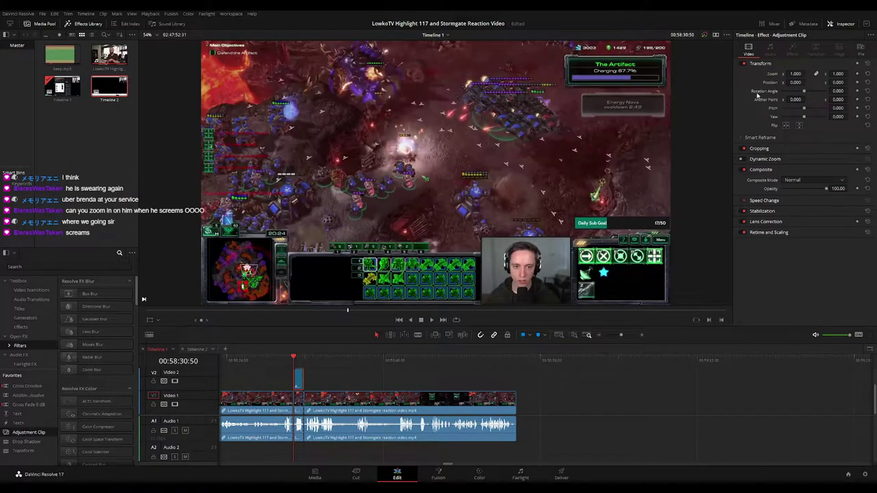
Set the adjustment clip's zoom to 1.690 and its position to X -825, Y 498 to centre the webcam horizontally
drag(795, 73, 807, 73)
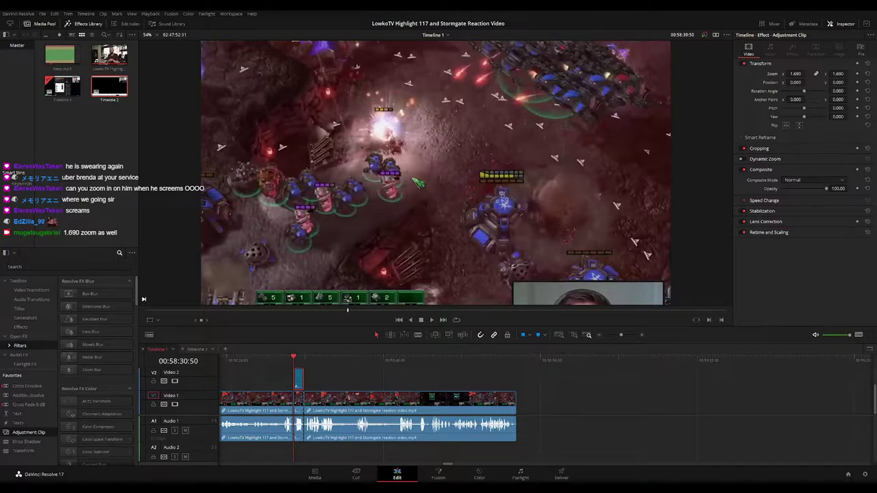
drag(838, 82, 807, 82)
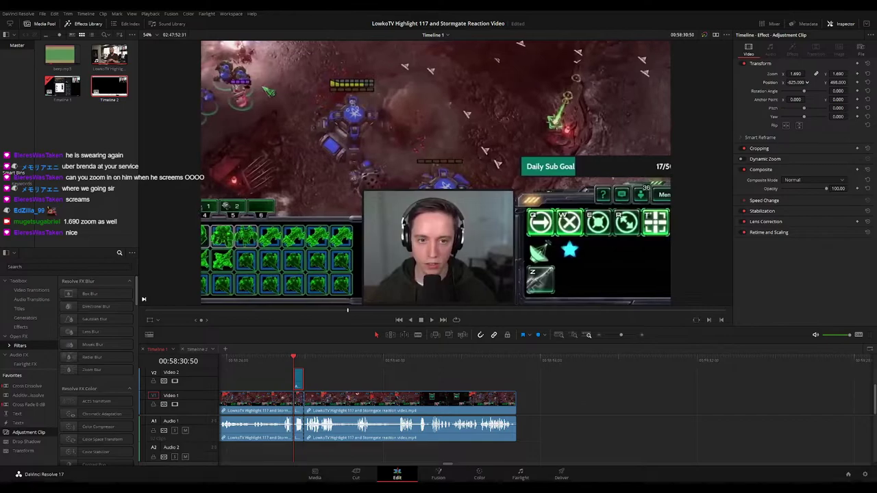
Set the adjustment clip's X position to -851 and review the remaining gameplay footage to the end of the timeline
drag(752, 82, 744, 82)
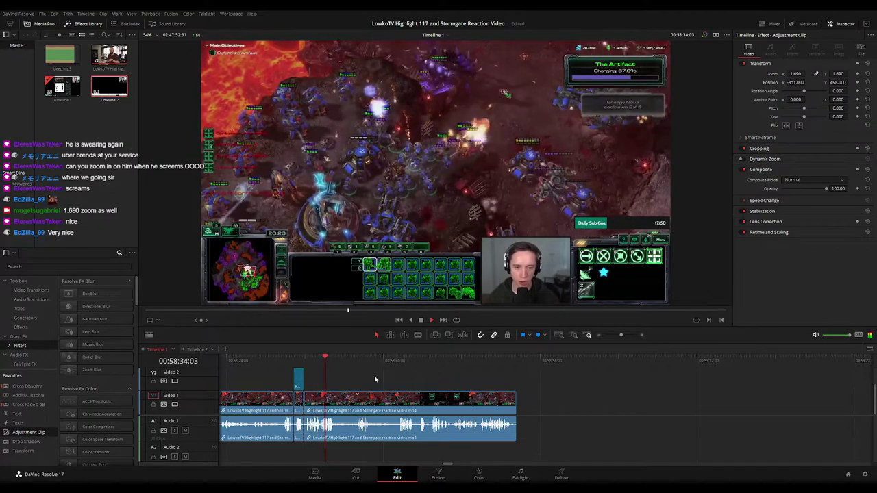
click(354, 360)
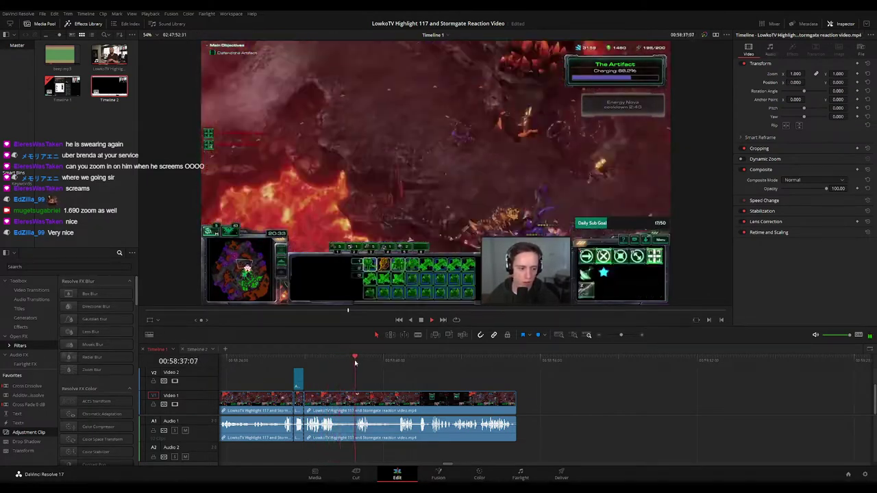
click(415, 359)
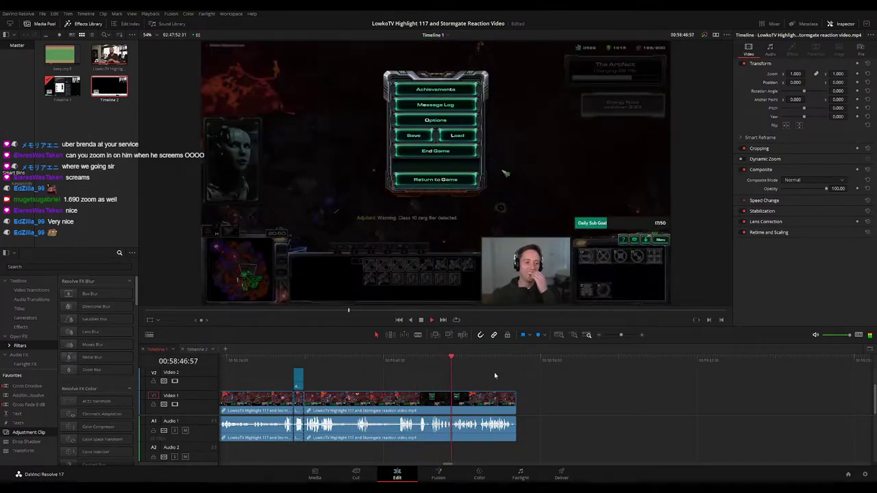
drag(523, 384, 454, 380)
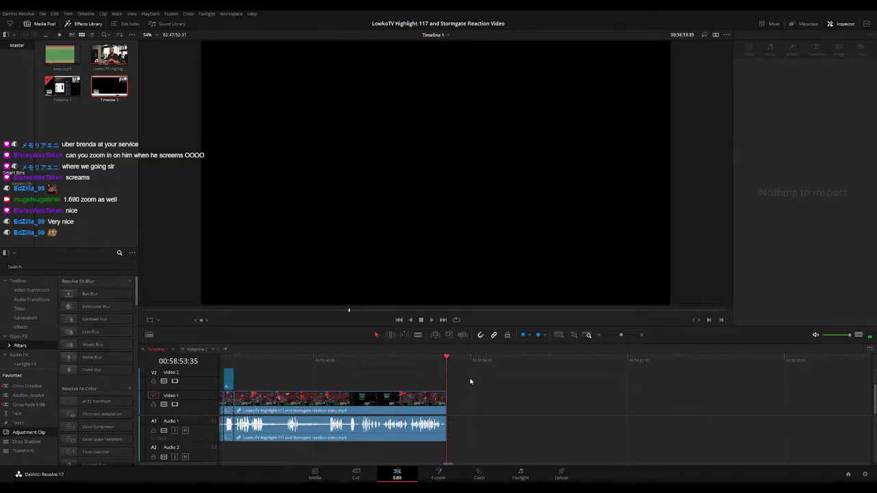
Add a timeline marker named "End of Highlight 117" at 00:58:53:35, where the last clip ends
drag(620, 335, 608, 335)
scroll(423, 412, left, 3)
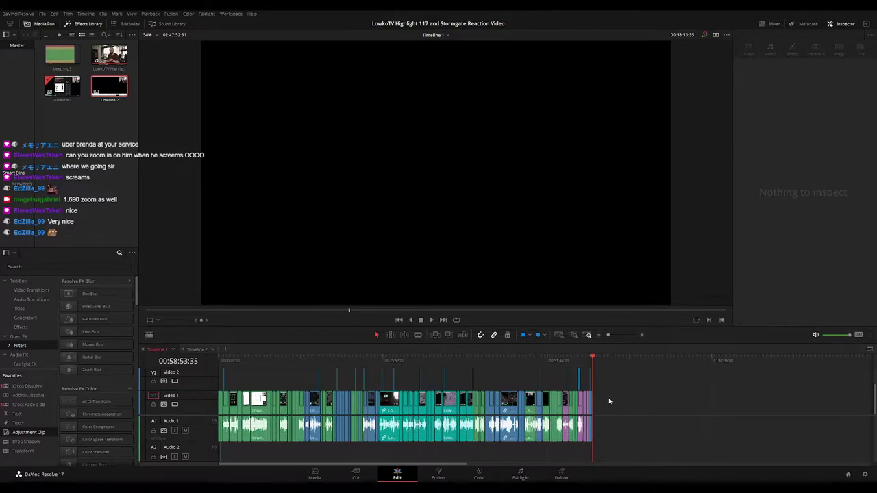
key(m)
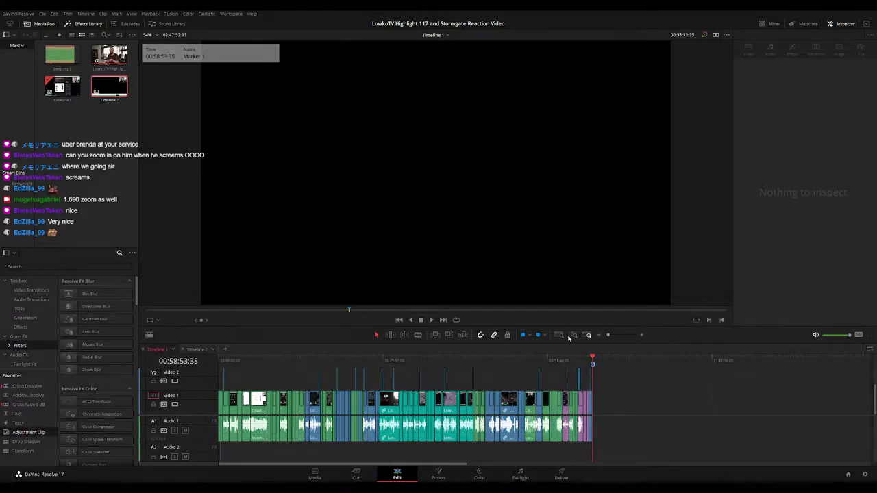
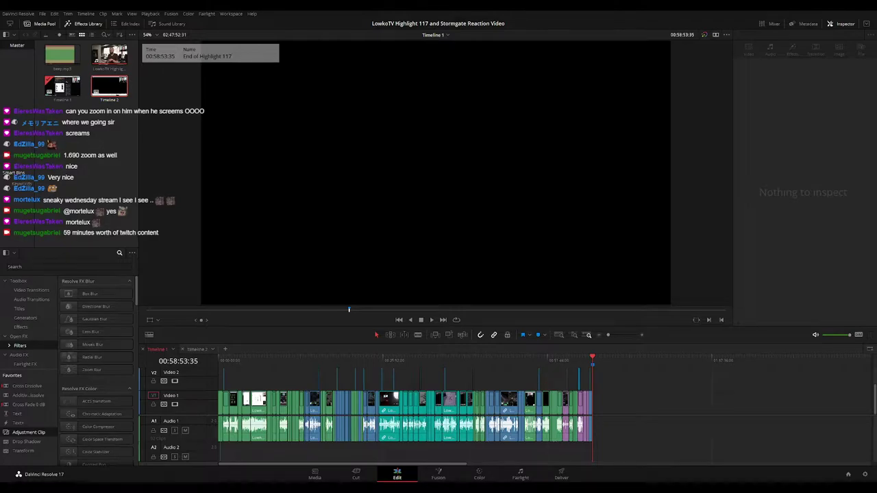
click(624, 396)
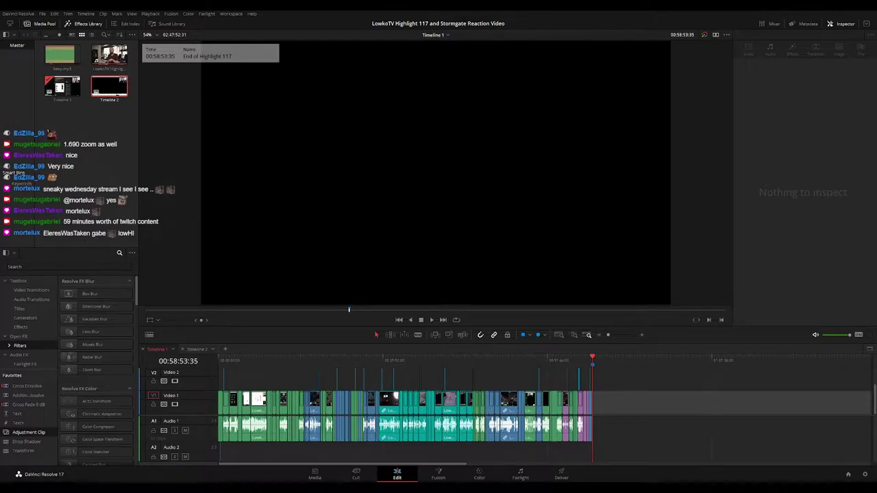
Rename Timeline 1 as "Highlight 117" and Timeline 2 as "Stormgate Reaction Video"
click(157, 349)
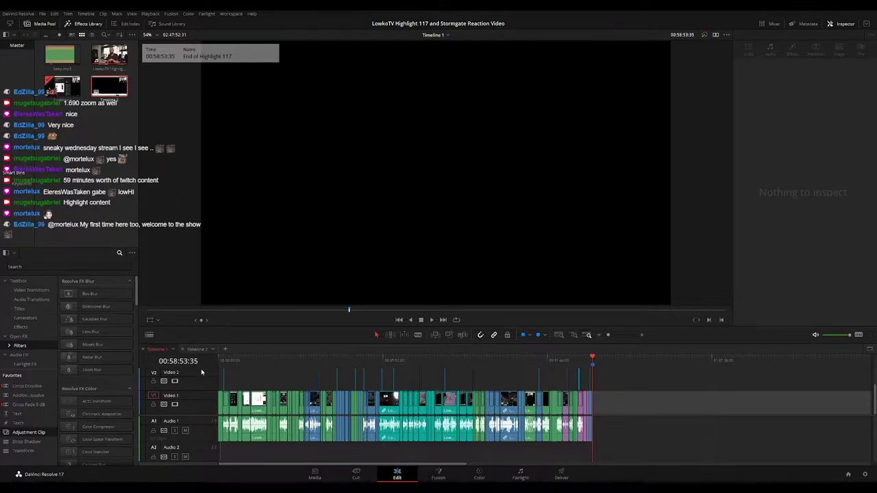
text(Highlight 117)
key(Return)
click(203, 350)
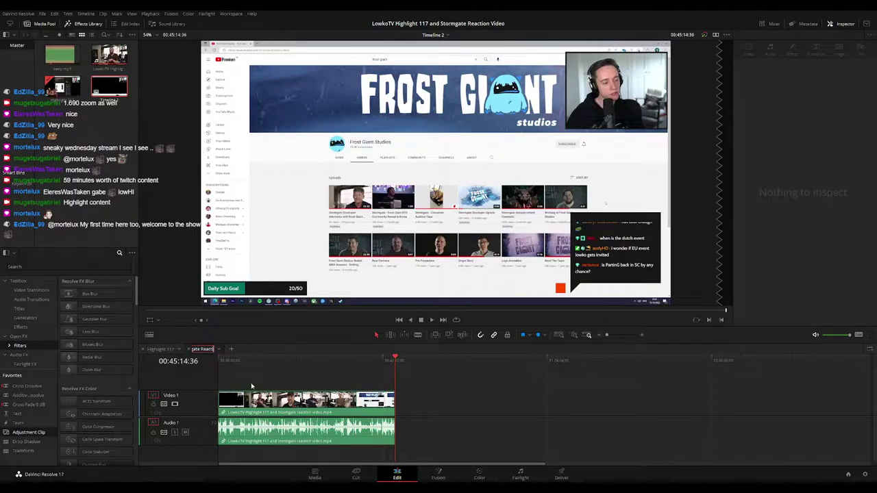
text(on Vide)
key(Return)
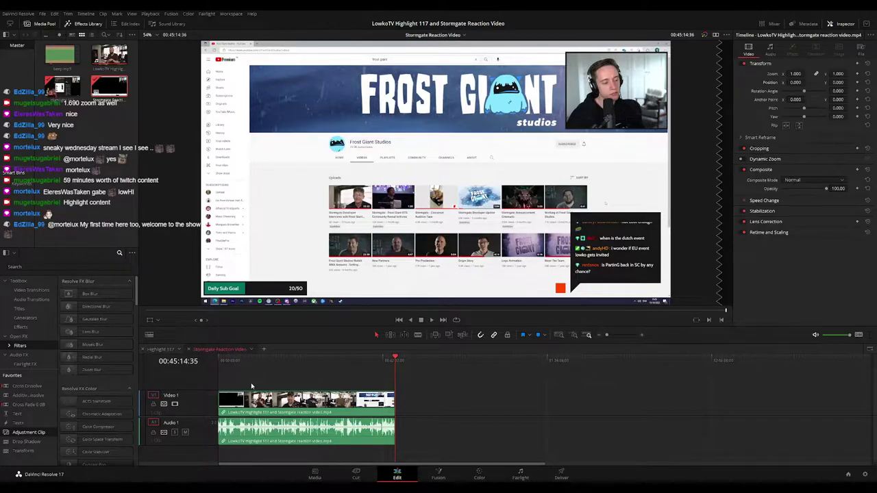
Add an audio fade-in of about 53 frames at the start of the Stormgate reaction clip
drag(268, 364, 368, 372)
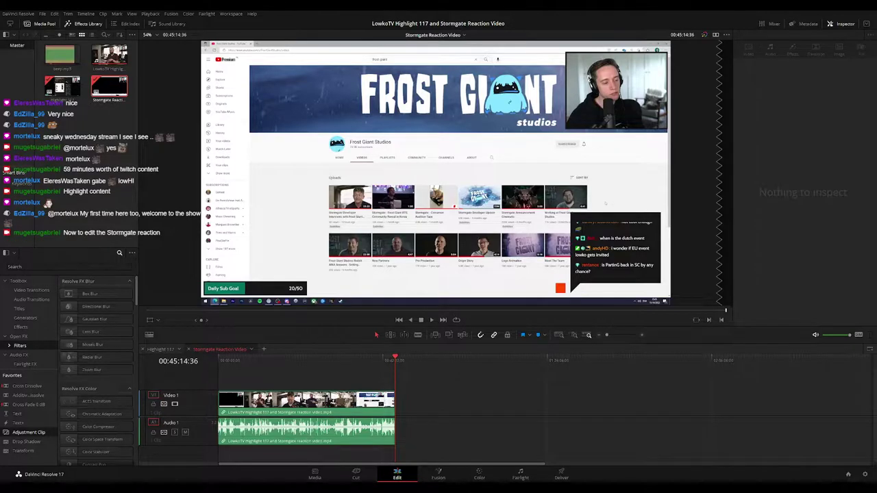
drag(266, 359, 219, 360)
key(space)
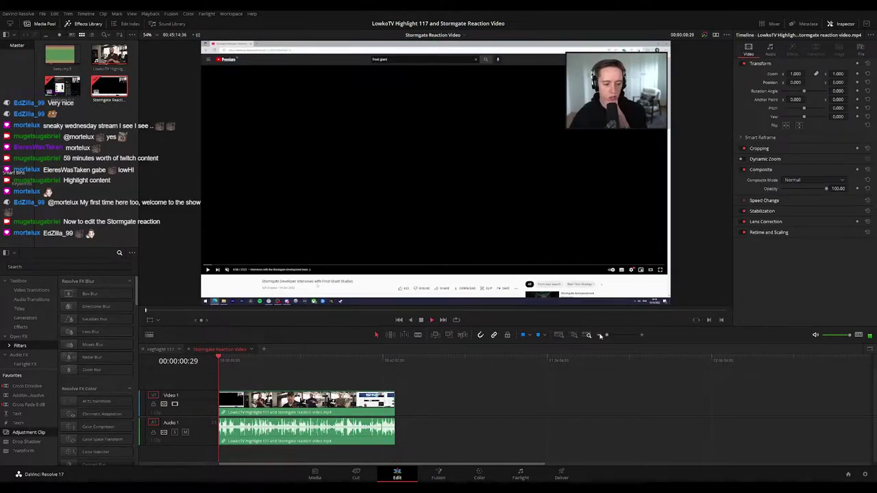
drag(607, 335, 624, 336)
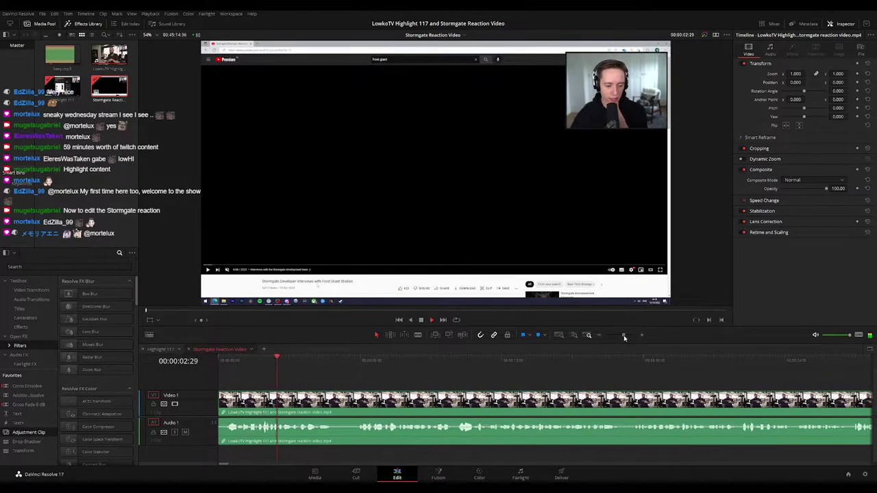
key(space)
drag(229, 422, 243, 424)
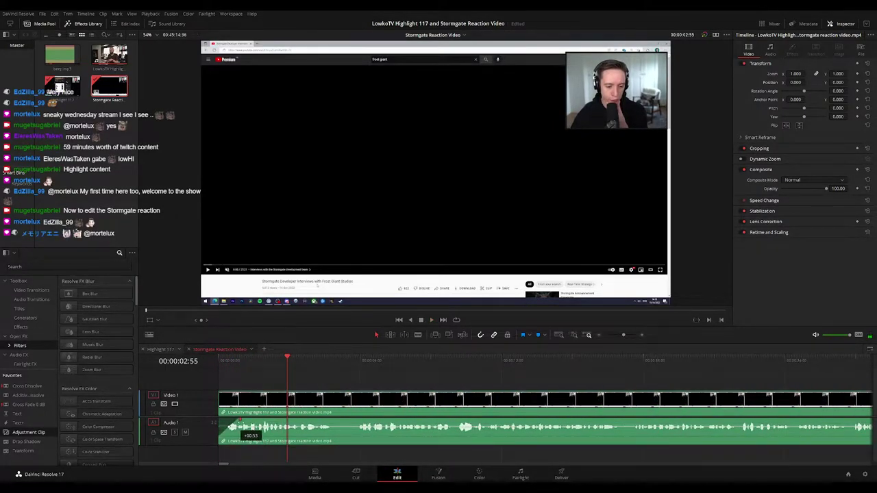
Cut the short pause starting at 00:00:05:03 out of the reaction clip and close the gap
key(Home)
key(space)
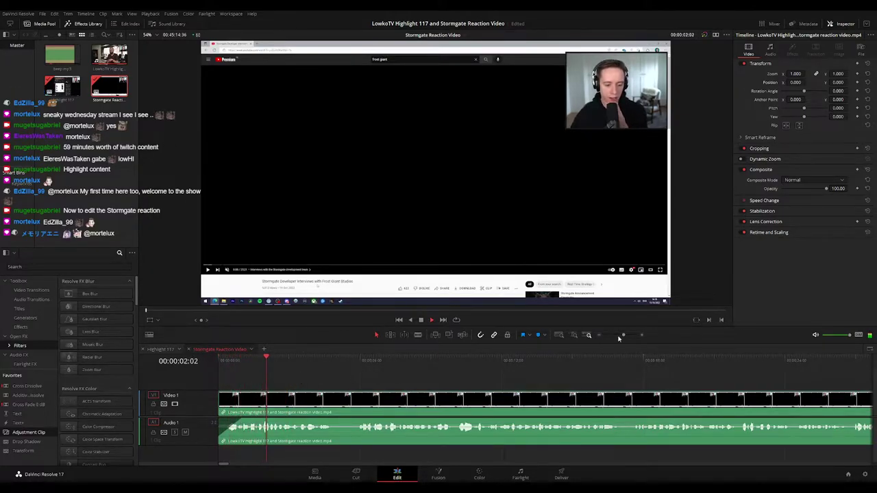
drag(623, 336, 620, 337)
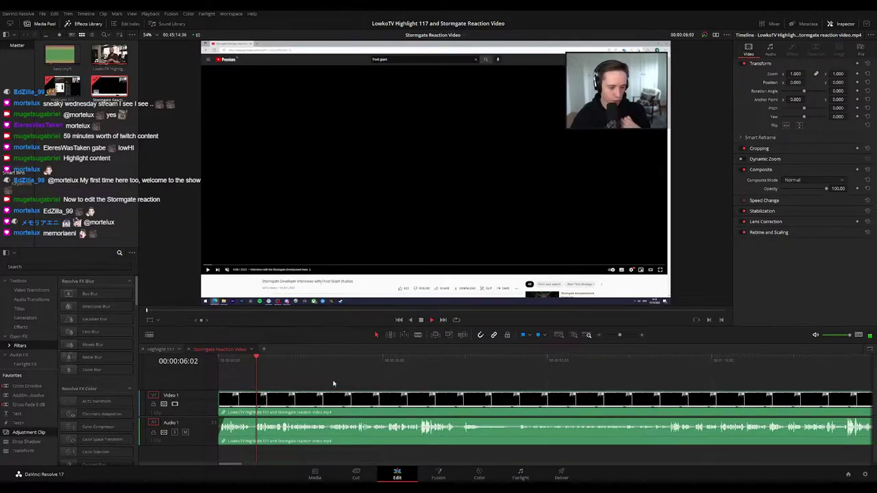
click(243, 364)
alt+scroll(279, 384, up, 4)
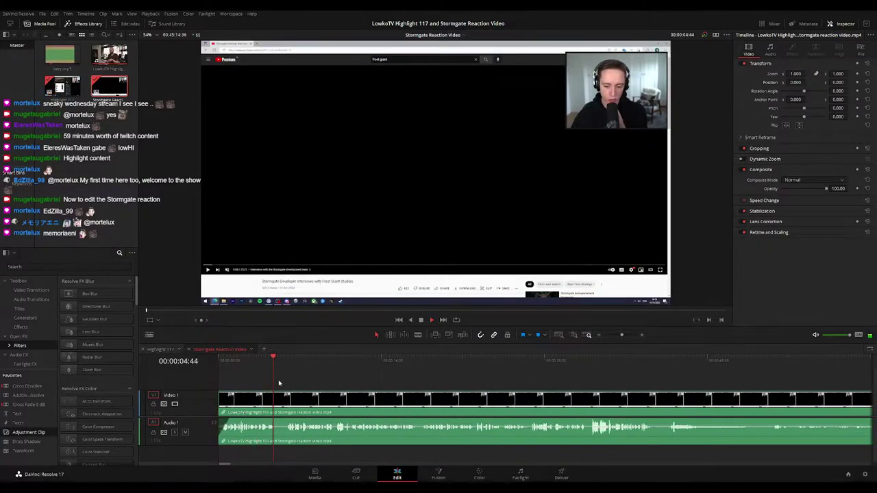
click(346, 363)
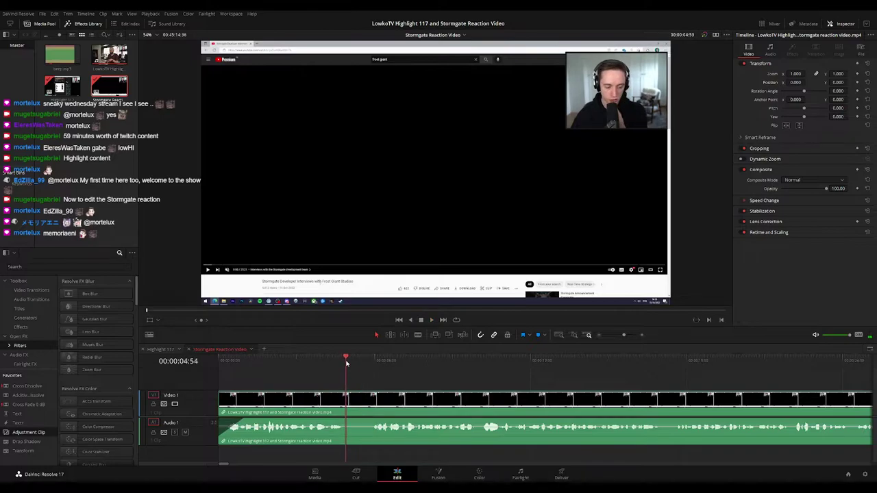
key(space)
click(349, 404)
click(372, 402)
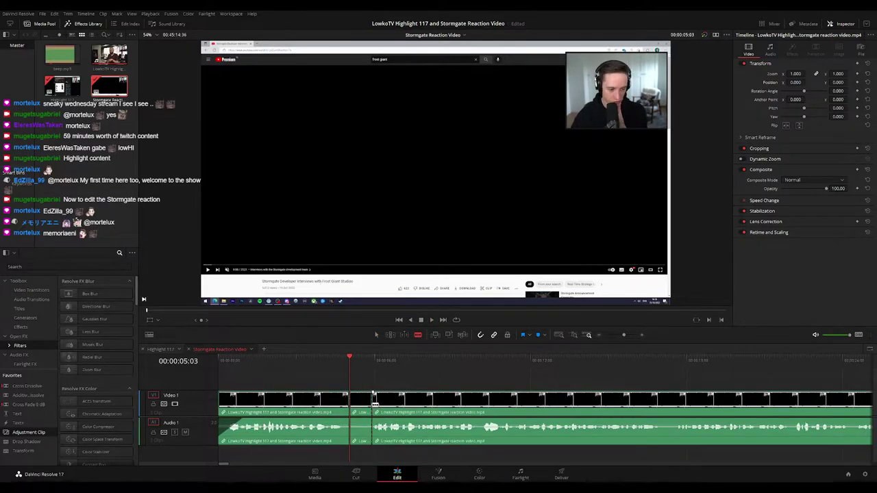
key(Delete)
Place a Cross Fade 0 dB transition on the audio cut at 00:00:05:03
key(space)
click(342, 363)
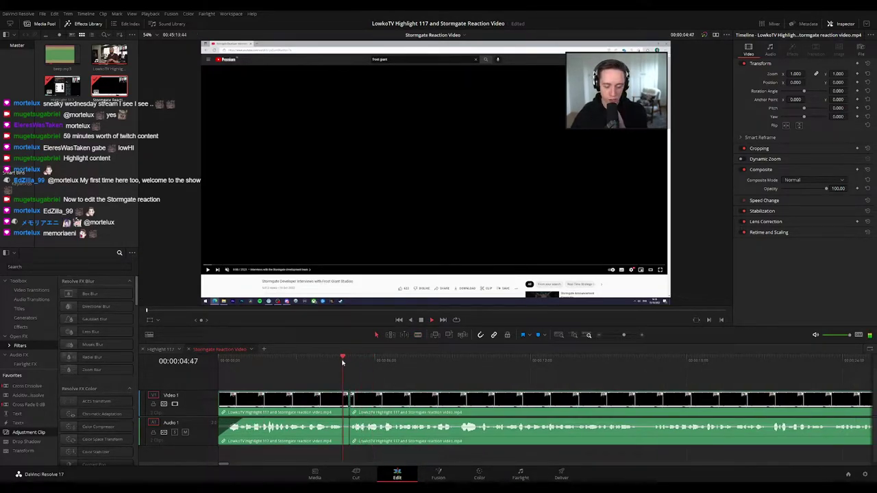
drag(28, 387, 348, 387)
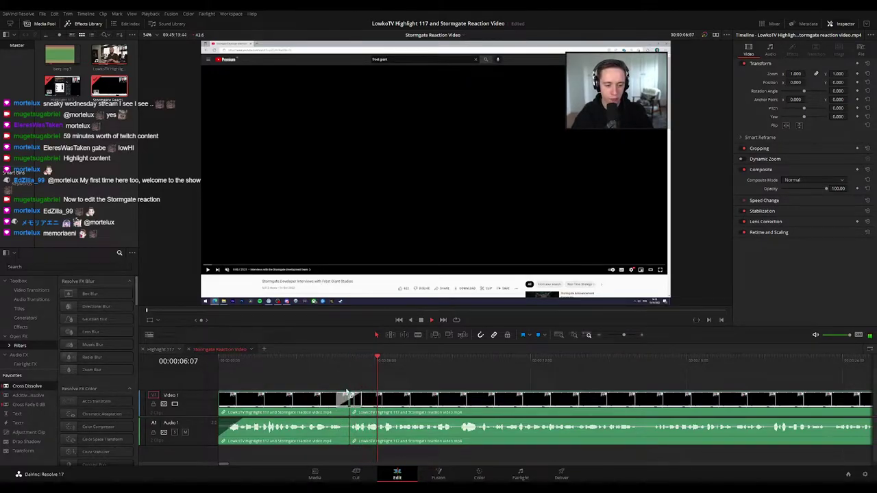
drag(29, 404, 348, 428)
Play the clip from about 00:00:04:10 to check the cross-faded audio cut at 00:00:05:03
click(327, 360)
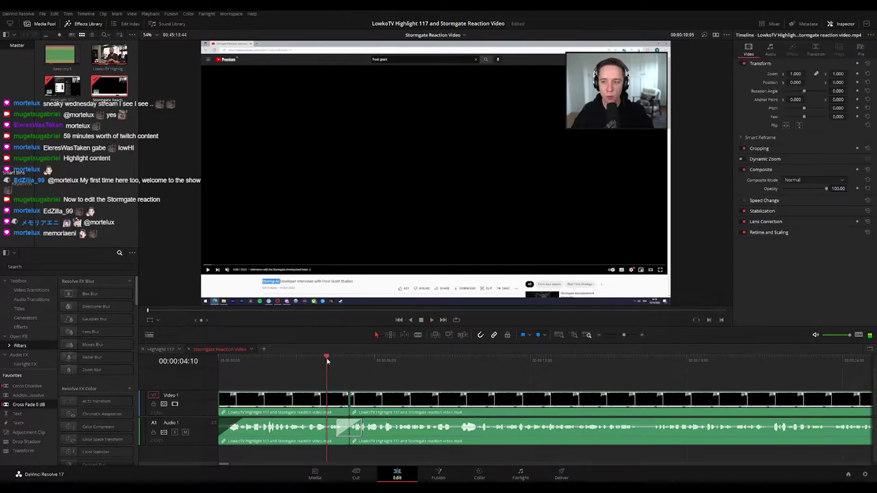
drag(624, 335, 622, 335)
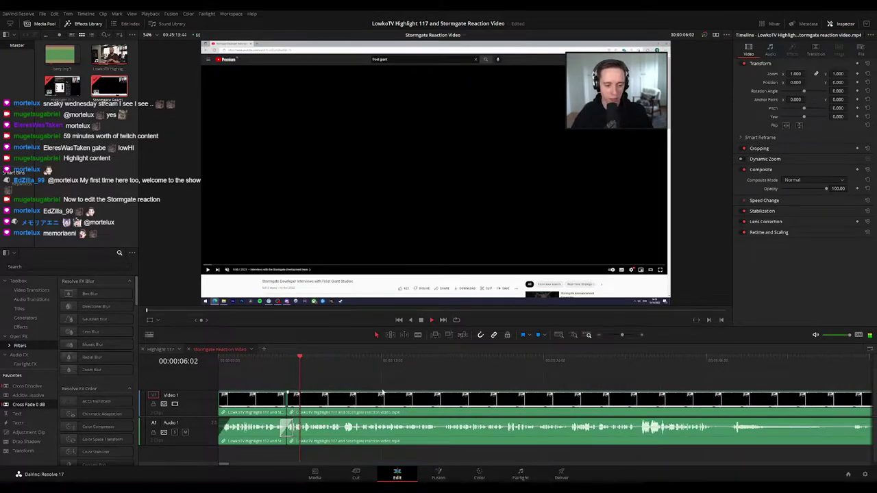
key(ctrl+equal)
key(ctrl+equal)
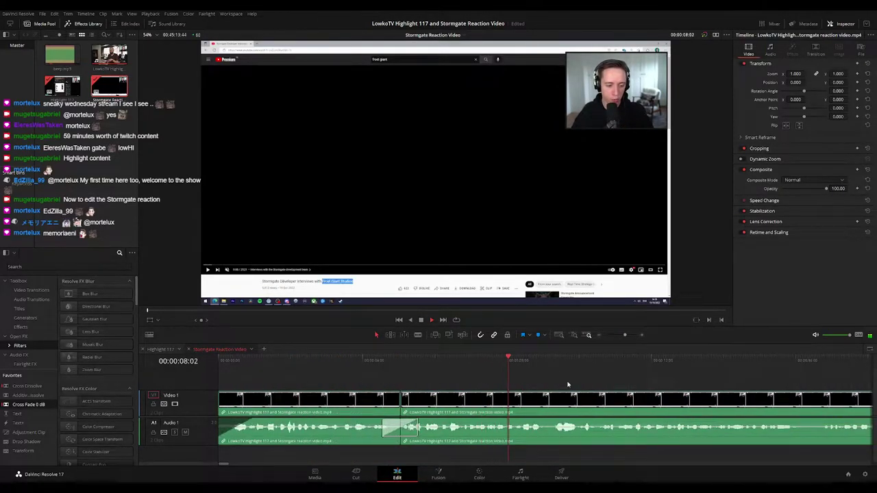
drag(568, 384, 402, 356)
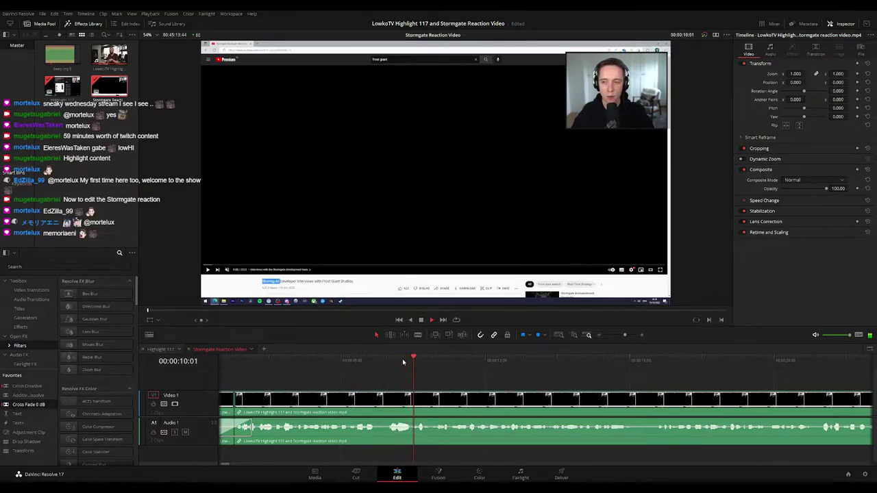
Listen through the reaction clip from about 00:00:10:00 to 00:00:32:00, following the waveform for pauses or flaws to cut
scroll(449, 370, right, 2)
scroll(479, 376, right, 1)
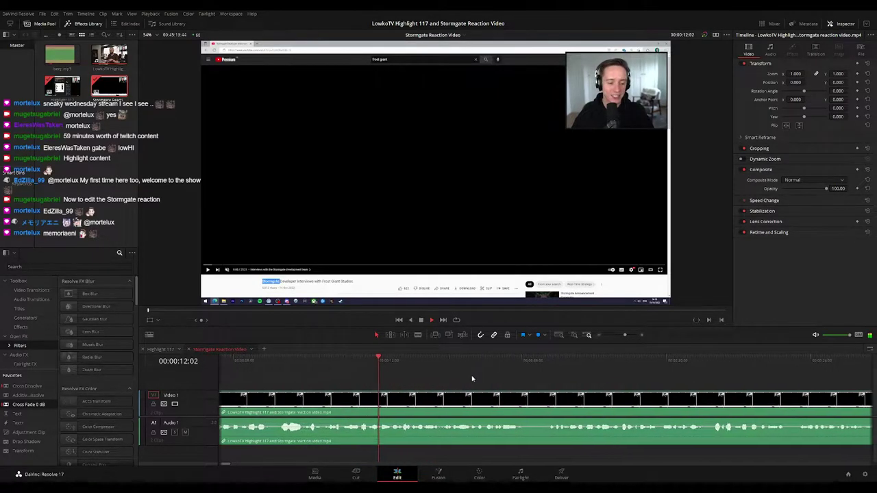
drag(471, 378, 410, 380)
scroll(417, 376, right, 2)
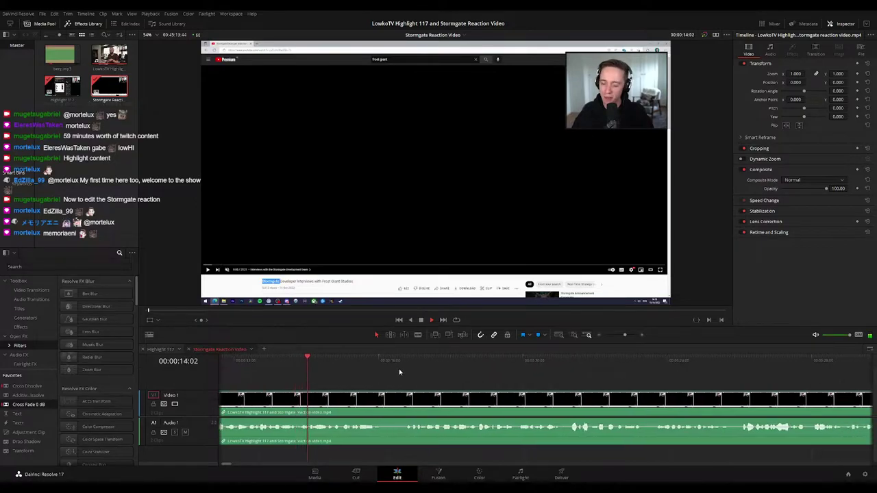
scroll(404, 374, right, 1)
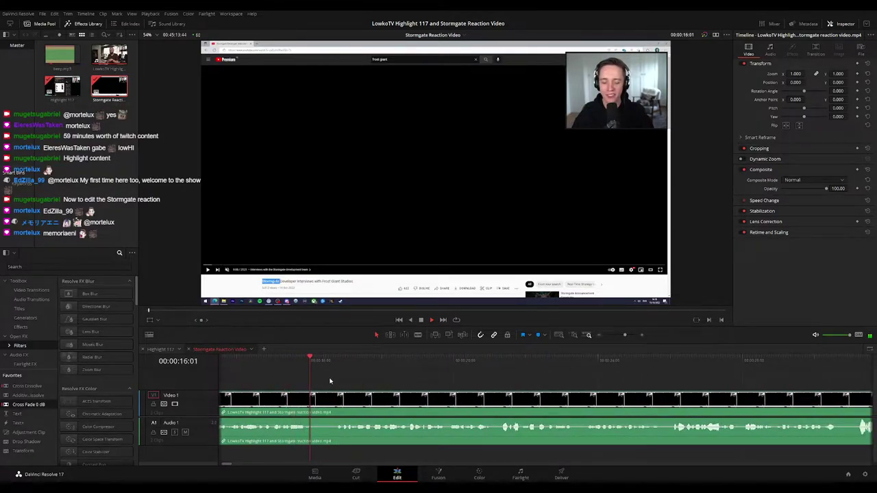
scroll(451, 382, right, 1)
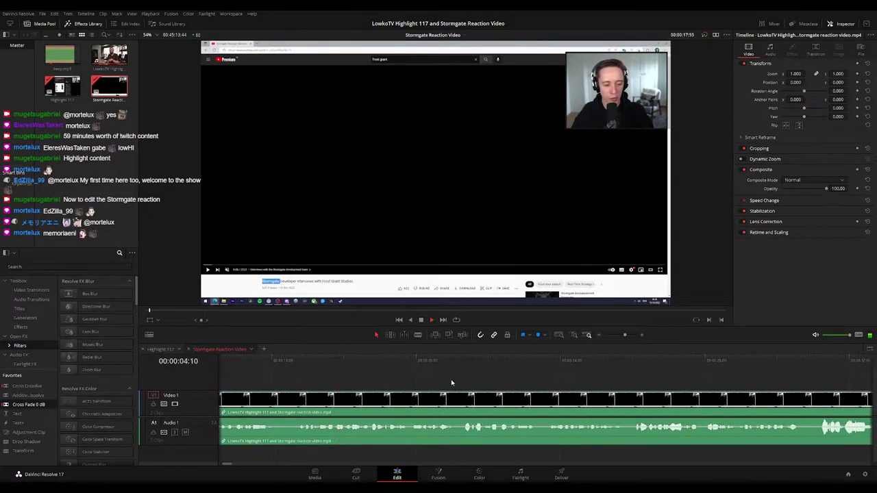
scroll(479, 385, right, 1)
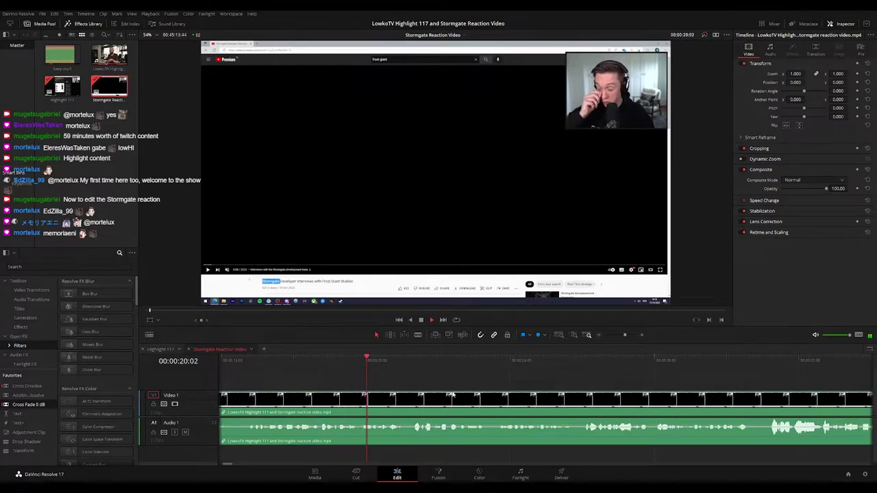
scroll(496, 388, right, 1)
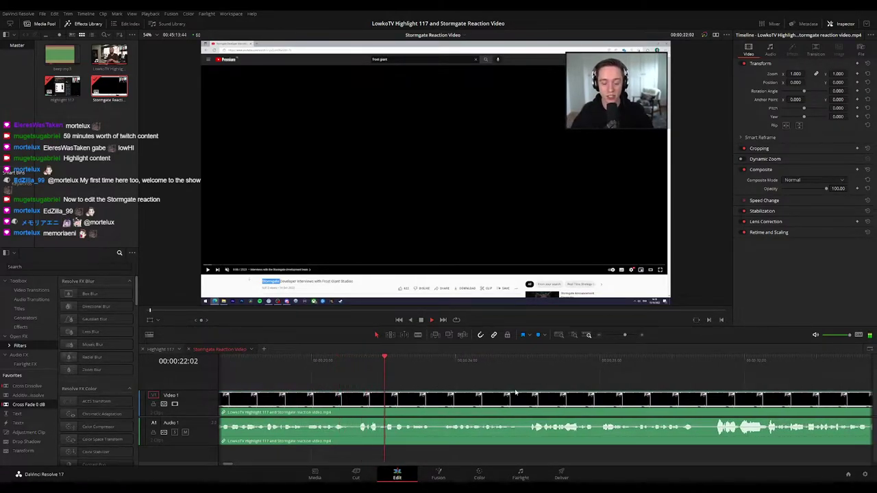
scroll(443, 387, right, 2)
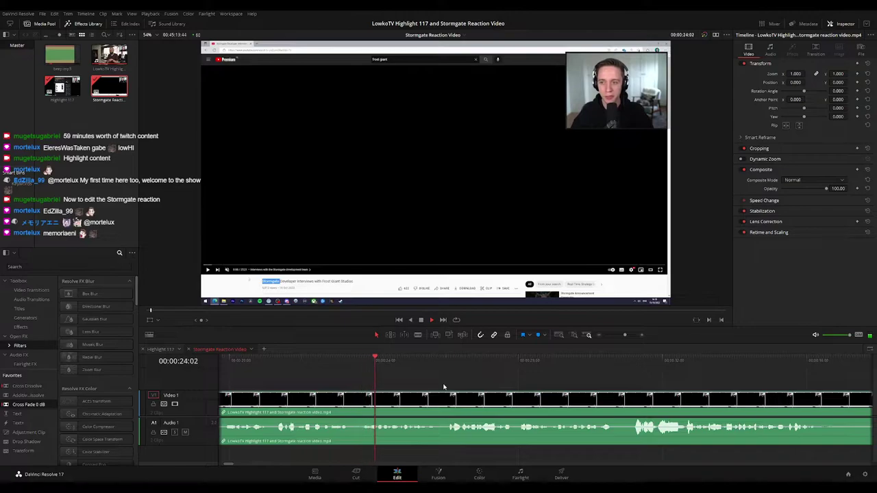
scroll(479, 387, right, 2)
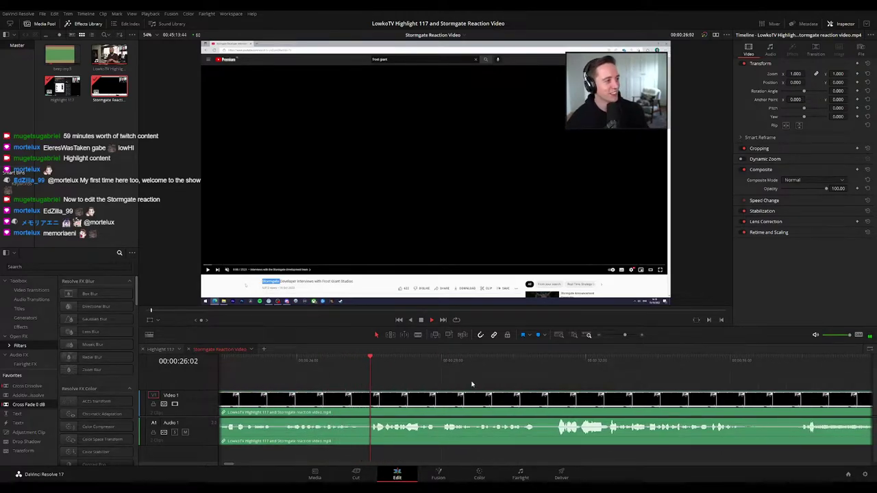
drag(471, 384, 400, 383)
drag(470, 384, 420, 382)
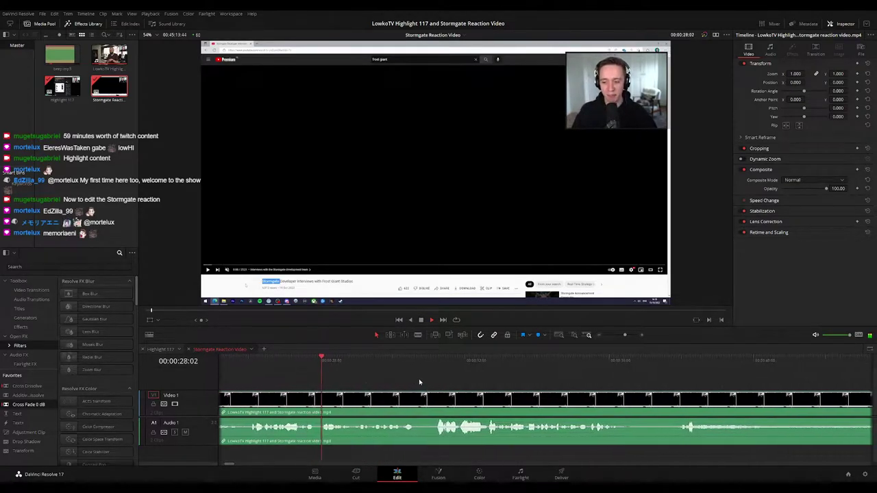
scroll(429, 381, right, 2)
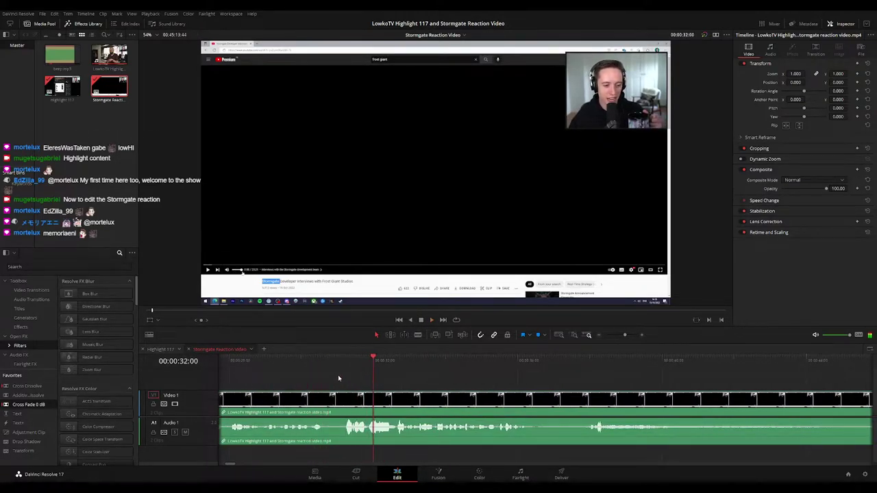
Cut the section from about 00:00:30:44 to 00:00:31:25 out of the reaction clip and close the gap
click(317, 368)
key(space)
key(b)
click(328, 399)
key(space)
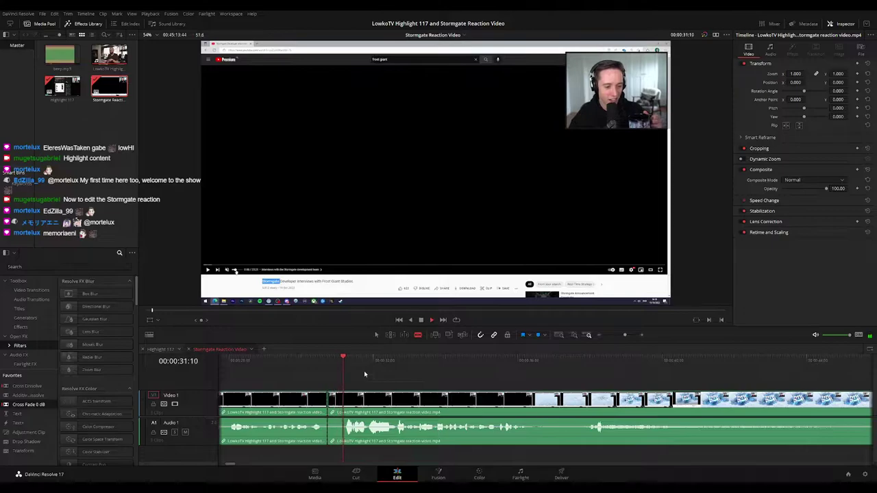
key(space)
scroll(356, 381, up, 4)
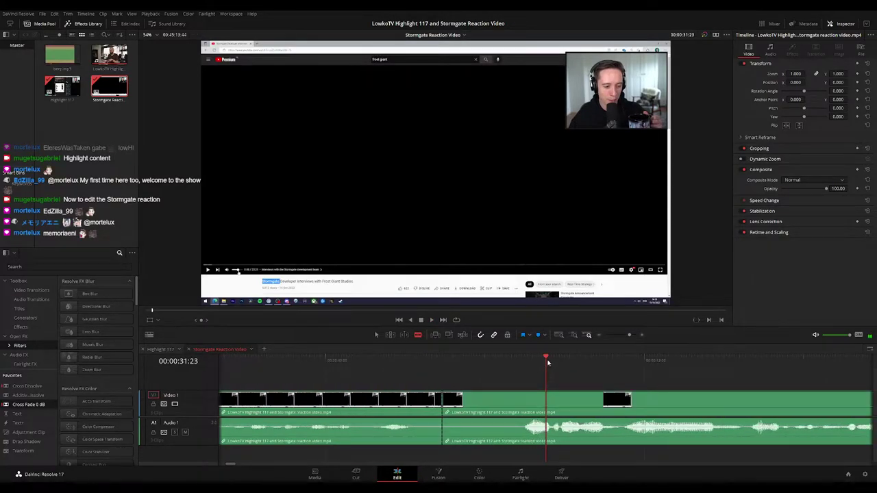
drag(548, 363, 551, 362)
key(ctrl+b)
key(a)
click(509, 404)
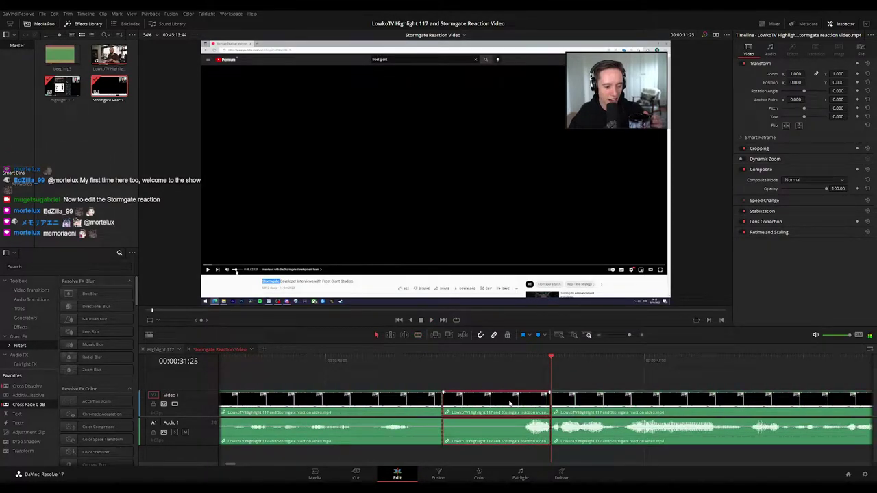
key(Delete)
Play back the join at about 00:00:30:44 several times to check how the cut sounds
click(371, 363)
key(space)
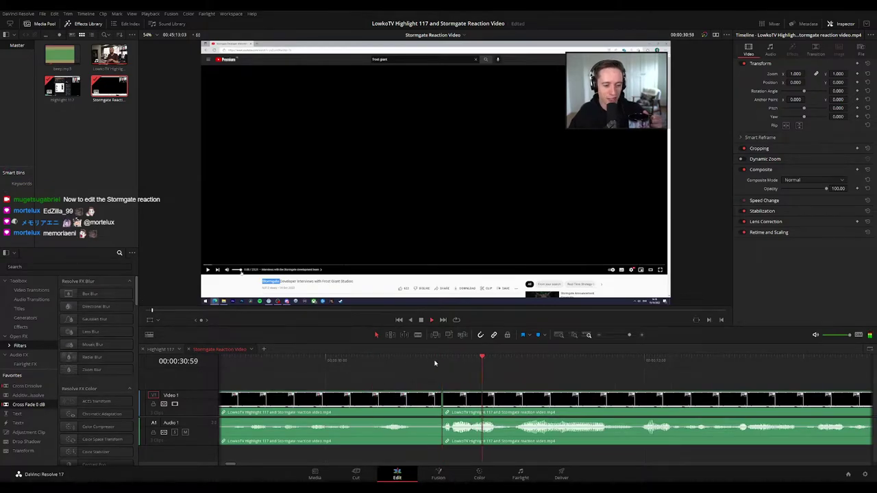
drag(629, 335, 628, 335)
key(space)
click(383, 365)
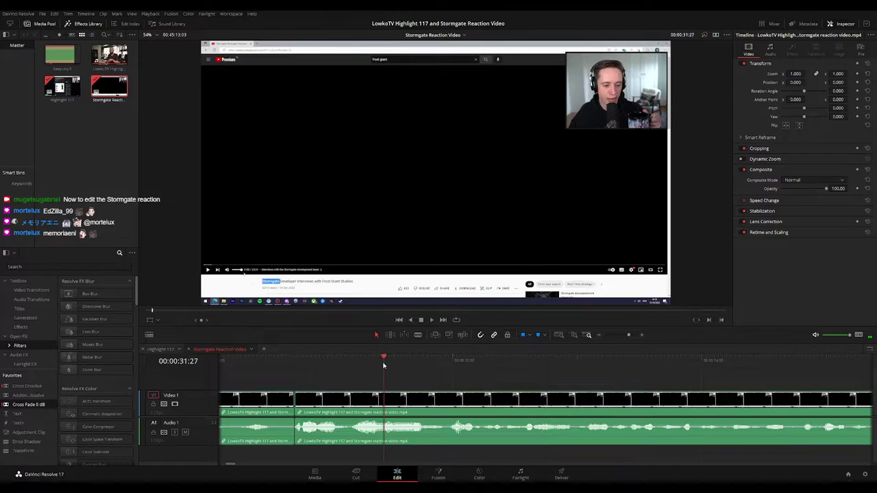
click(335, 363)
click(306, 363)
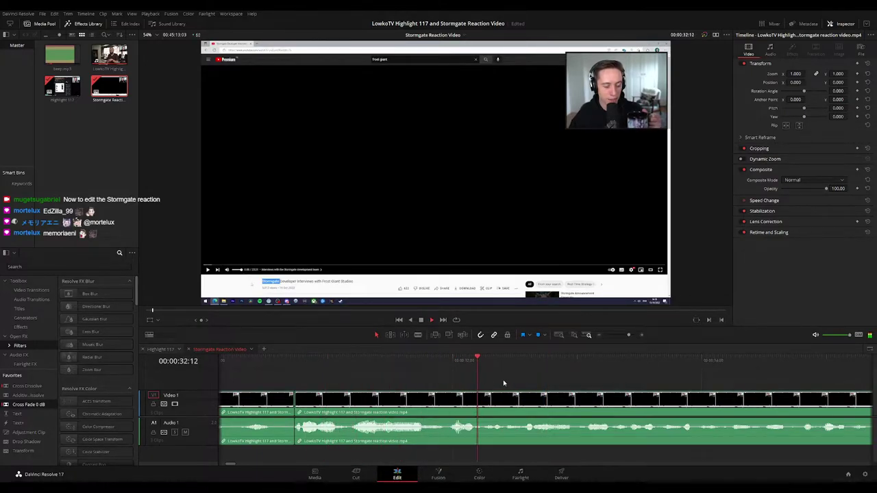
Review the reaction clip from about 00:00:32:12 to 00:00:48:17, through the Frost Giant Studios intro
drag(628, 335, 625, 335)
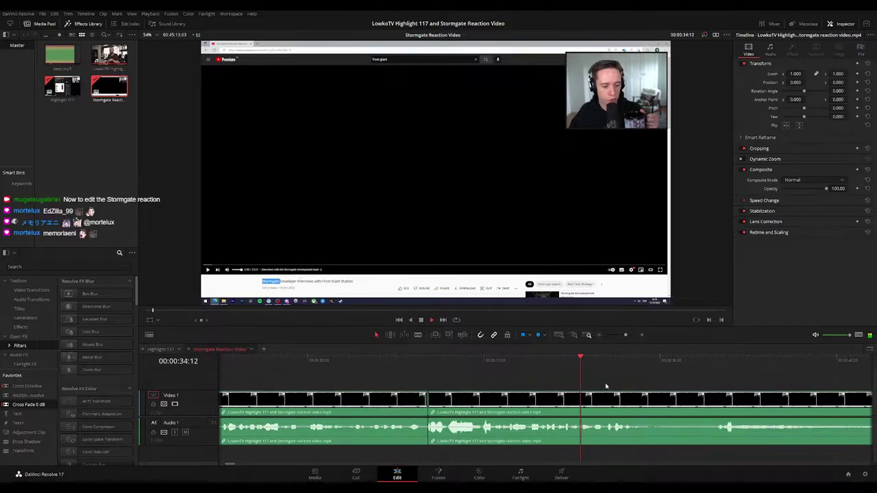
drag(636, 380, 467, 378)
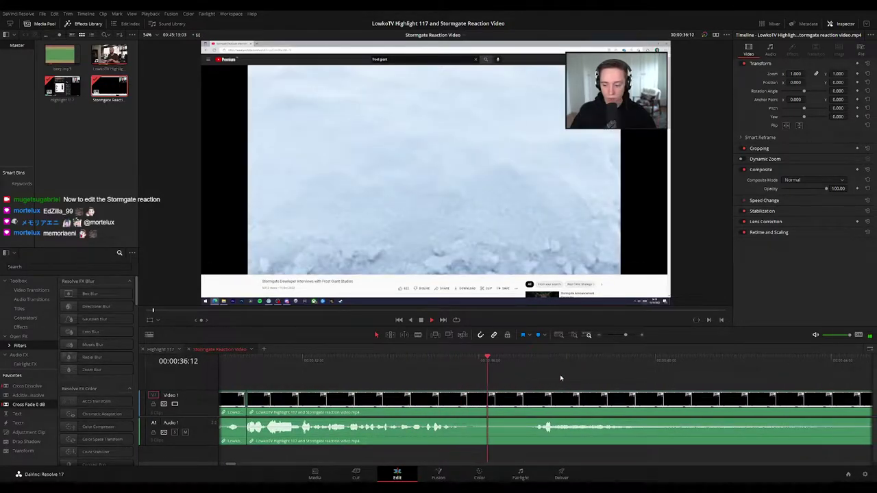
drag(562, 376, 428, 372)
mouse_move(625, 335)
mouse_down()
mouse_move(614, 337)
mouse_move(623, 341)
mouse_up()
scroll(491, 384, right, 3)
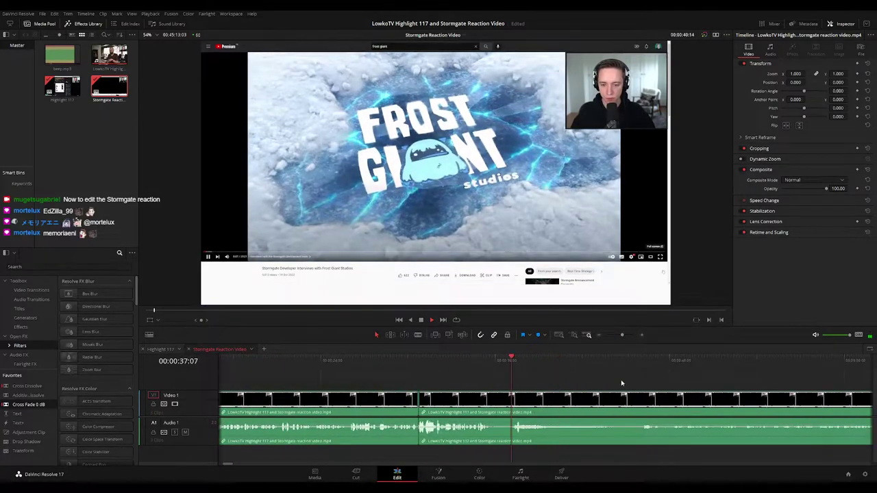
drag(491, 388, 439, 388)
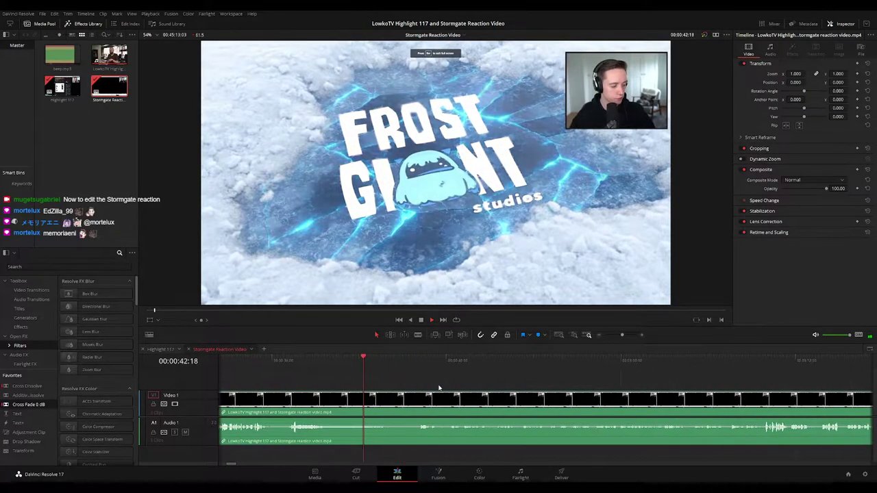
scroll(484, 392, right, 2)
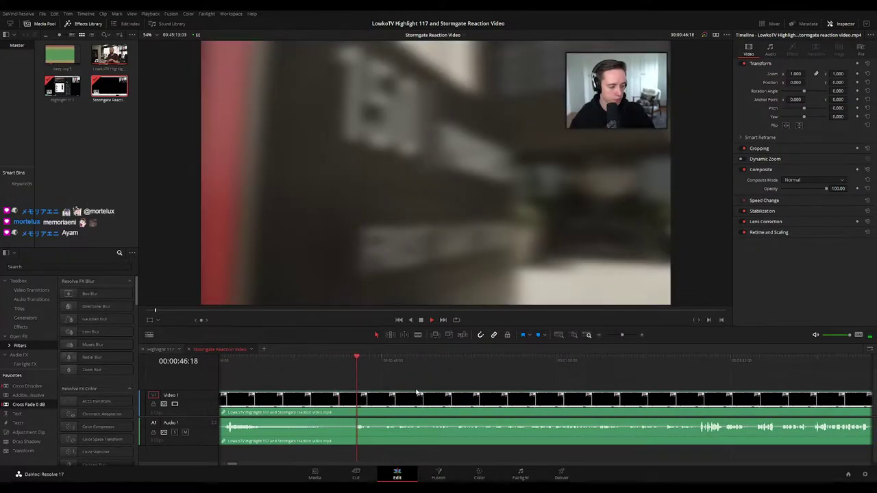
scroll(398, 384, right, 2)
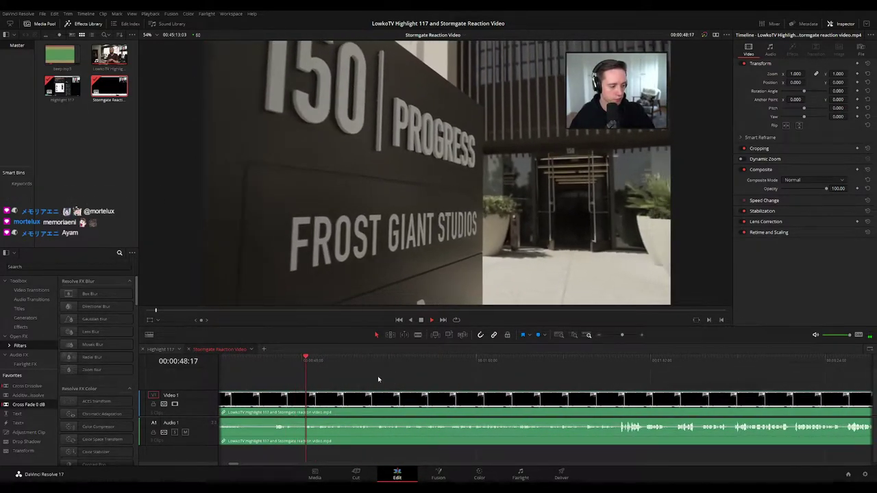
Replay the clip from about 00:00:48:00 and review it through the interview's title to about 00:01:14:09
key(space)
click(290, 364)
key(space)
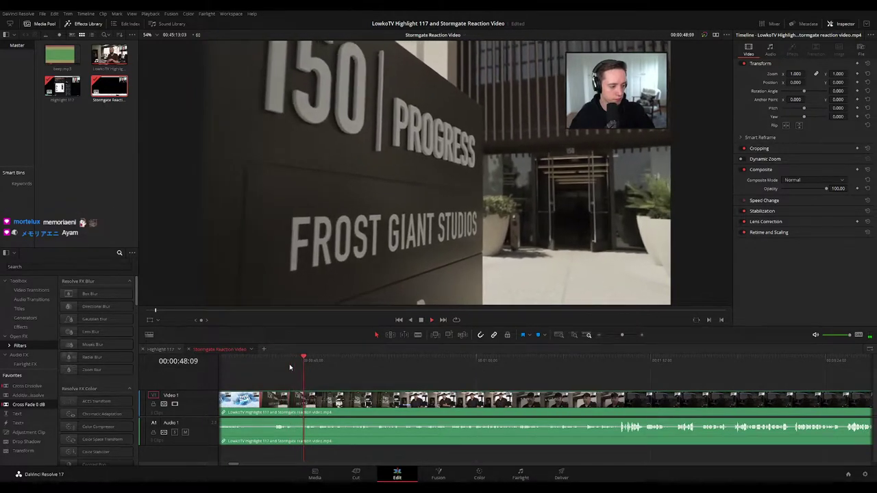
scroll(401, 385, right, 2)
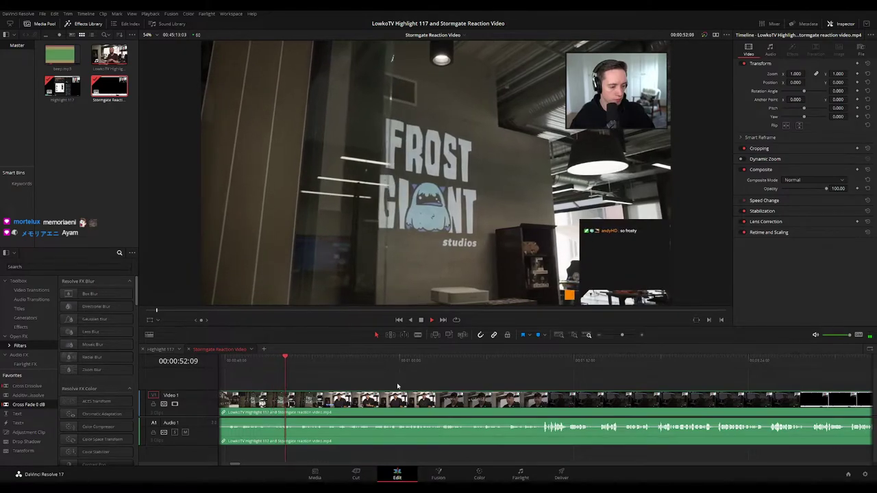
scroll(390, 385, right, 1)
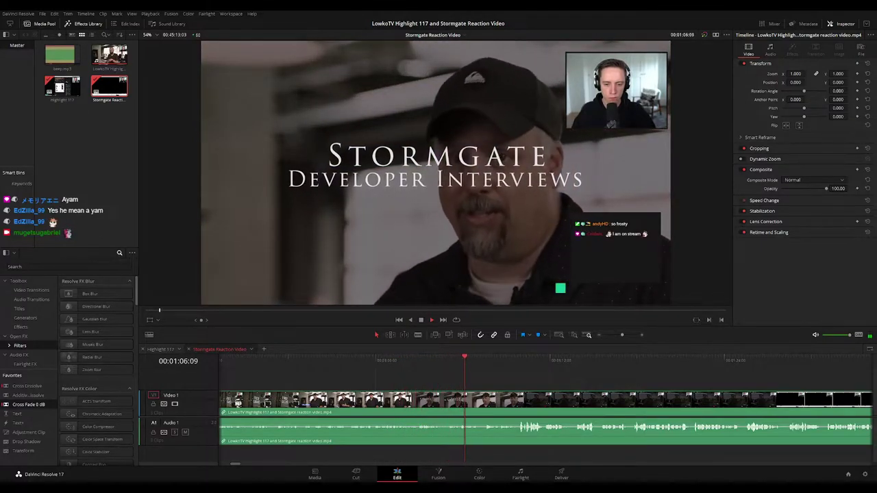
drag(564, 383, 391, 384)
scroll(390, 384, right, 2)
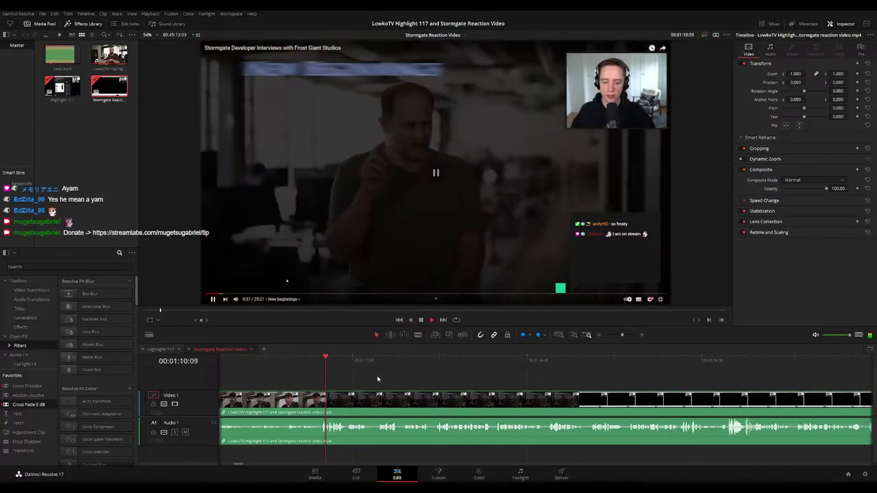
scroll(411, 383, right, 3)
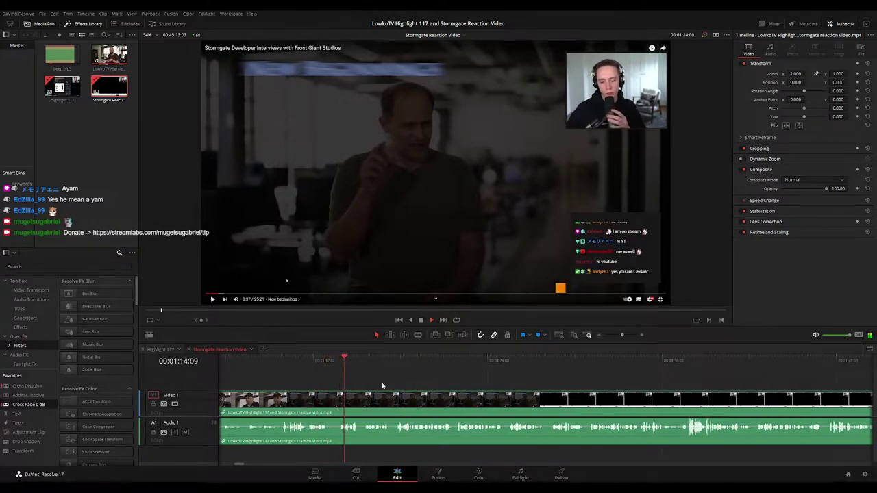
Cut the pause of about one second starting at 00:01:13:01 out of the reaction clip and close the gap
key(ctrl+equal)
key(ctrl+equal)
click(417, 360)
key(space)
key(b)
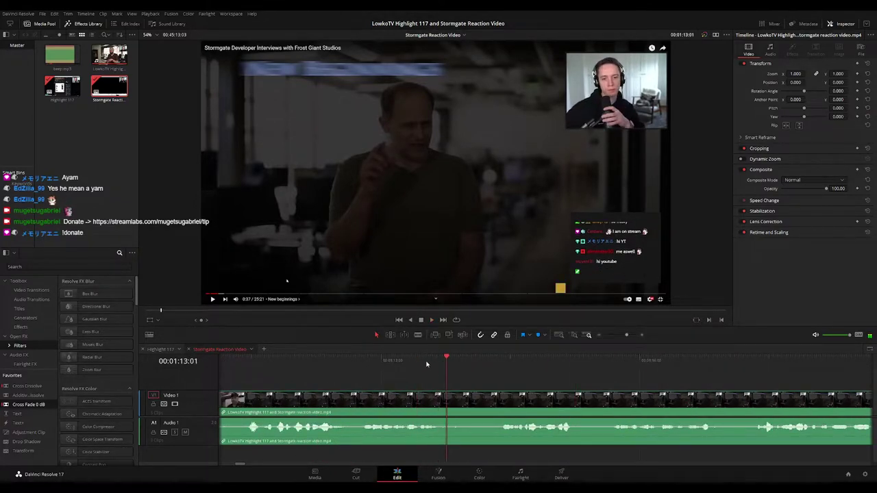
click(449, 400)
drag(494, 359, 514, 359)
click(507, 404)
key(a)
click(504, 404)
key(BackSpace)
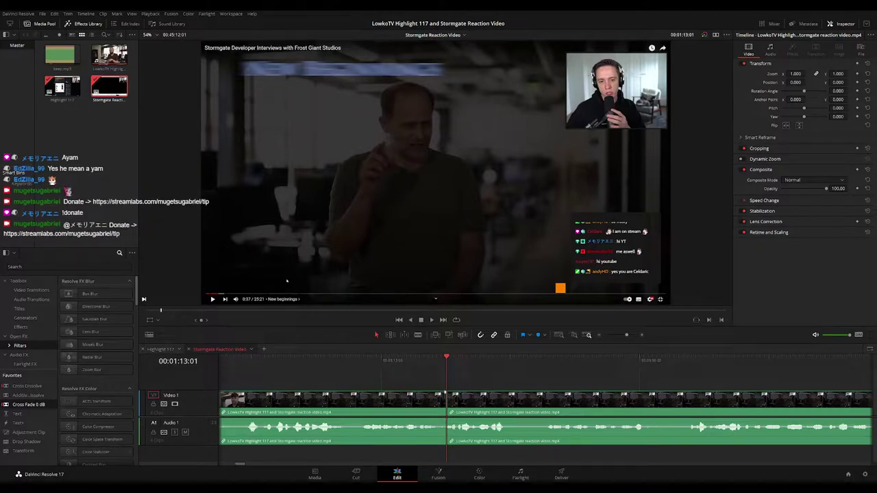
Play the timeline across the join at 00:01:13:01 and on to about 00:01:18:56 to check the cut
click(346, 361)
key(space)
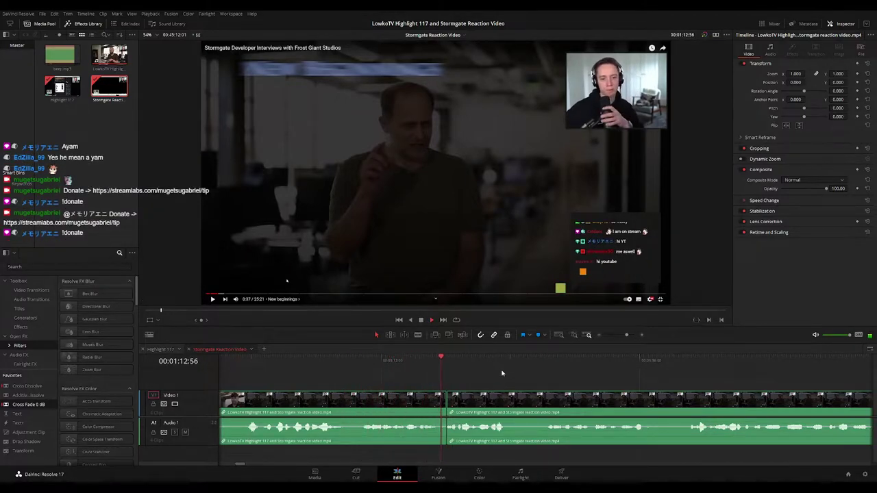
drag(626, 335, 620, 335)
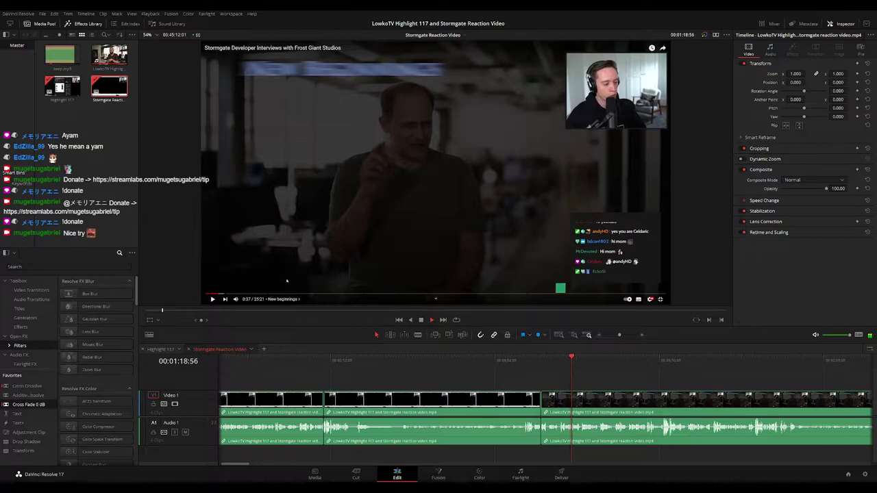
Cut the section from 00:01:37:11 to 00:01:37:59 out of the reaction clip and close the gap
drag(622, 387, 432, 367)
scroll(433, 368, right, 1)
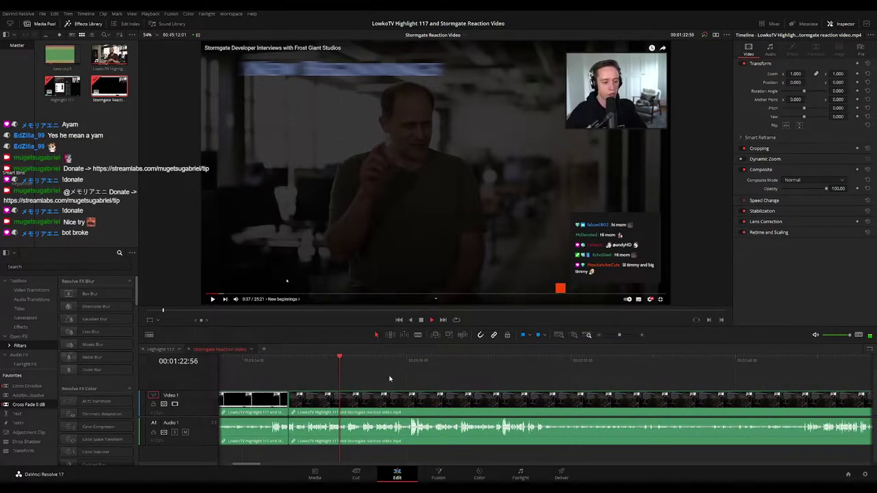
key(ctrl+equal)
drag(602, 381, 444, 380)
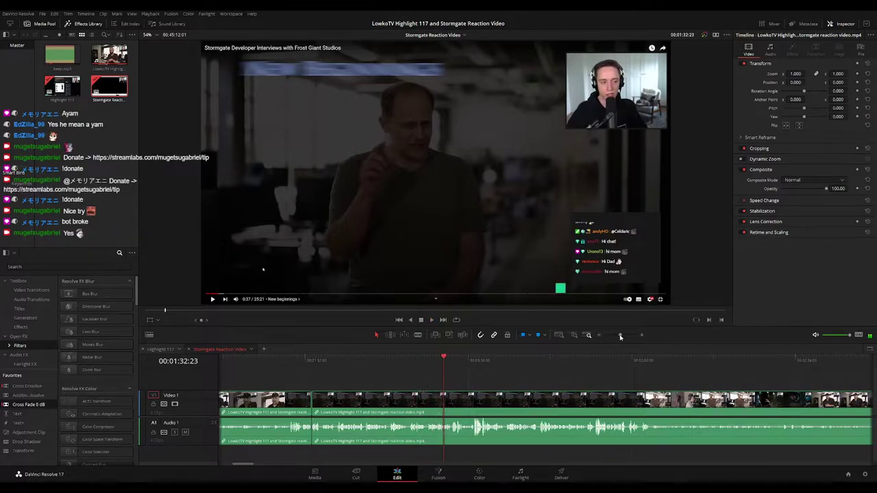
drag(621, 336, 625, 337)
click(274, 360)
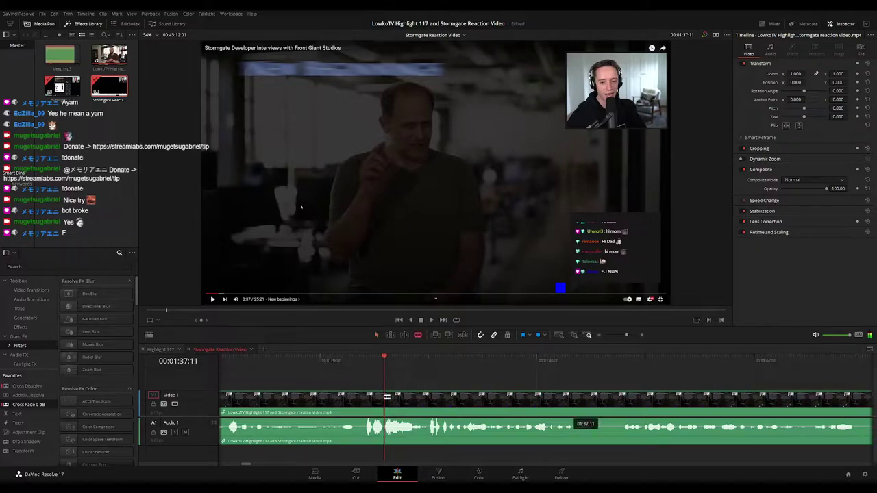
click(387, 397)
click(431, 398)
key(a)
click(415, 402)
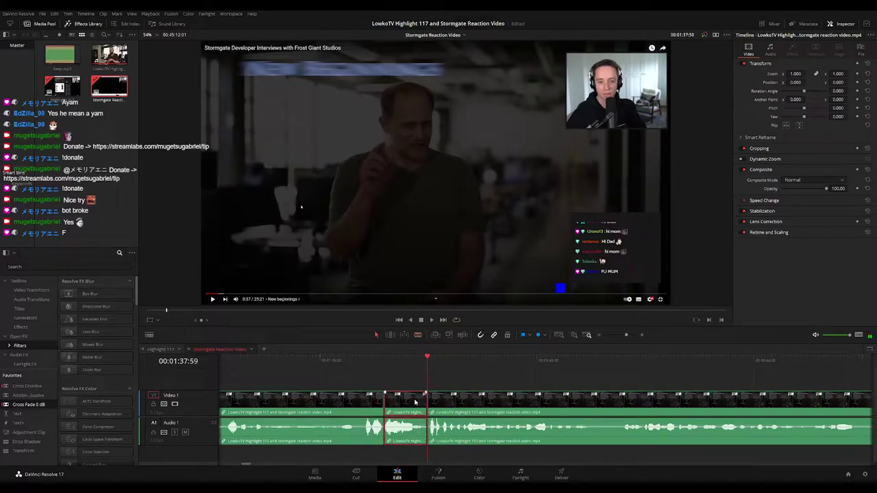
key(Delete)
Play the timeline from about 00:01:36:08 across the join at 00:01:37:11 and on to about 00:01:46:08
click(329, 357)
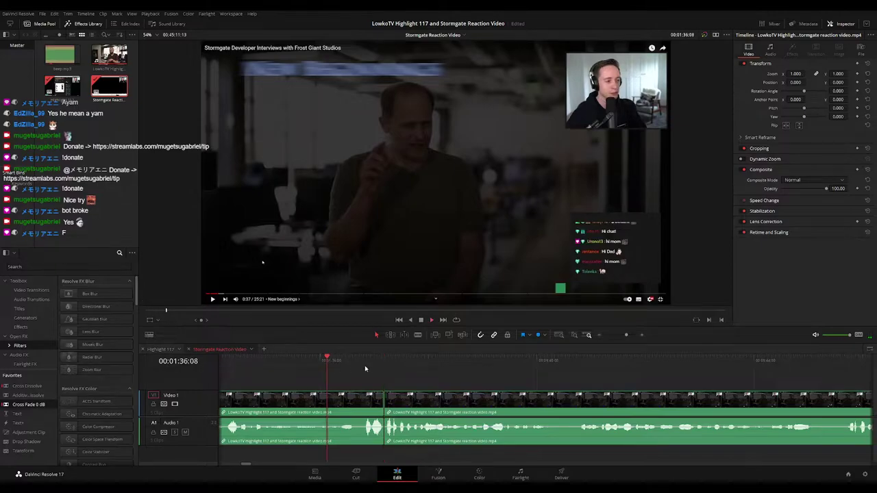
key(space)
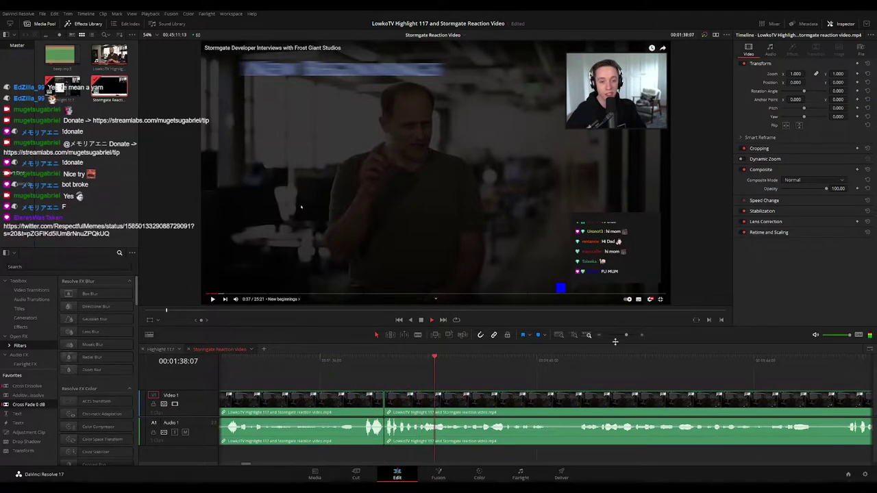
drag(627, 335, 623, 335)
drag(589, 379, 451, 377)
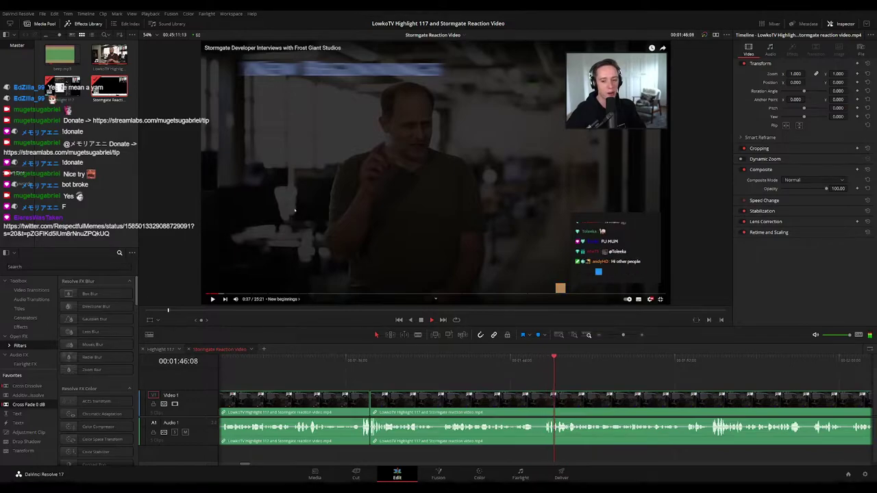
drag(659, 386, 483, 385)
Cut a section of about half a second starting at 00:01:45:10 out of the reaction clip and close the gap
key(space)
click(367, 358)
click(348, 364)
key(space)
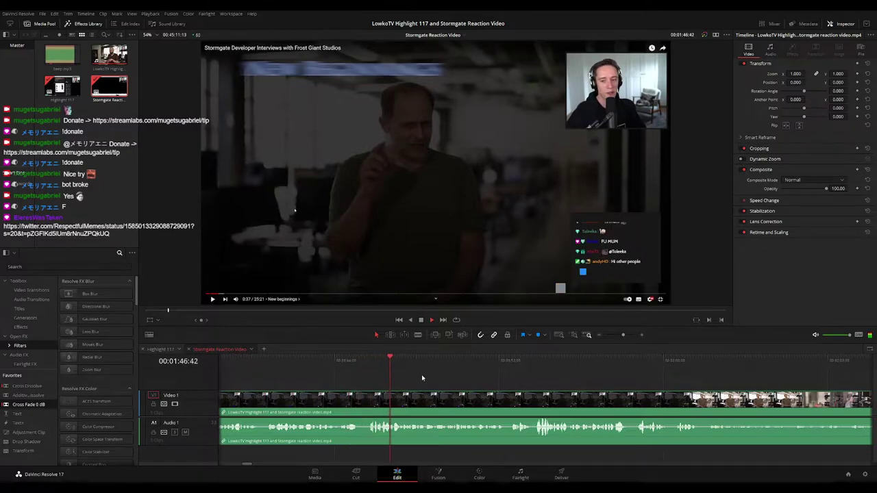
key(space)
key(b)
click(359, 406)
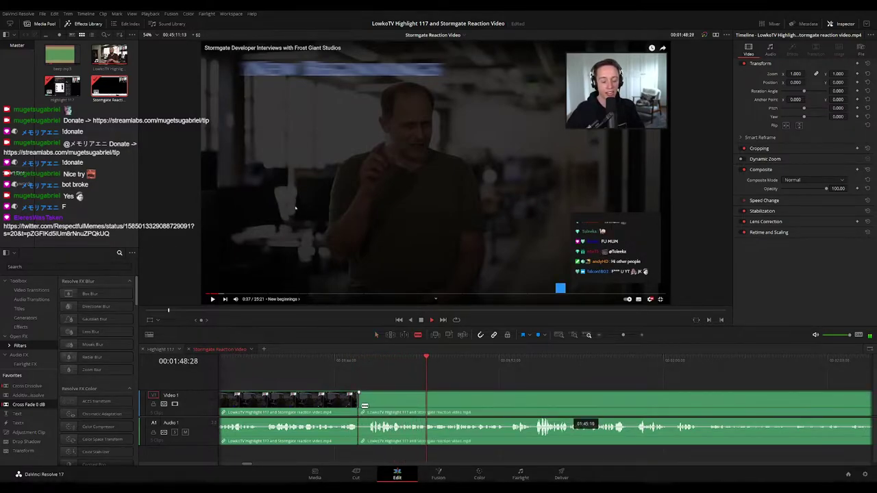
click(368, 407)
key(a)
click(363, 409)
key(Delete)
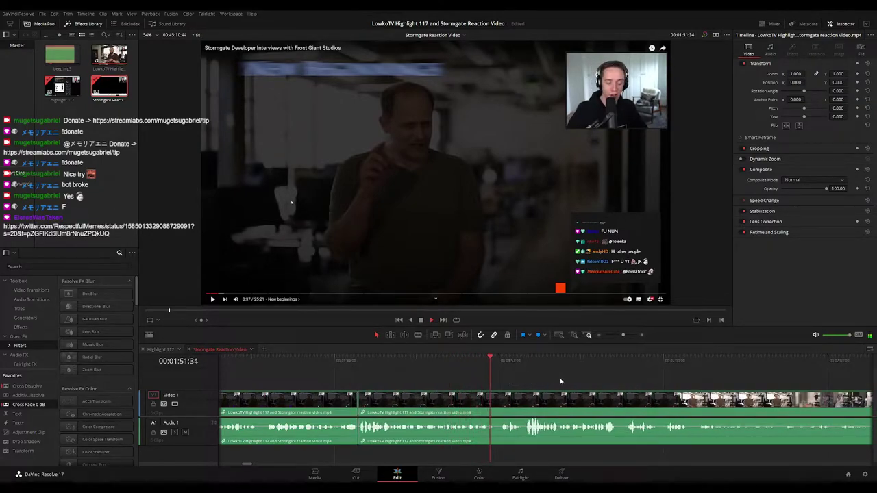
Play the reaction clip past the join at 00:01:45:10 to about 00:01:57:52 to find where the webcam close-up starts
drag(560, 381, 388, 381)
drag(466, 386, 389, 385)
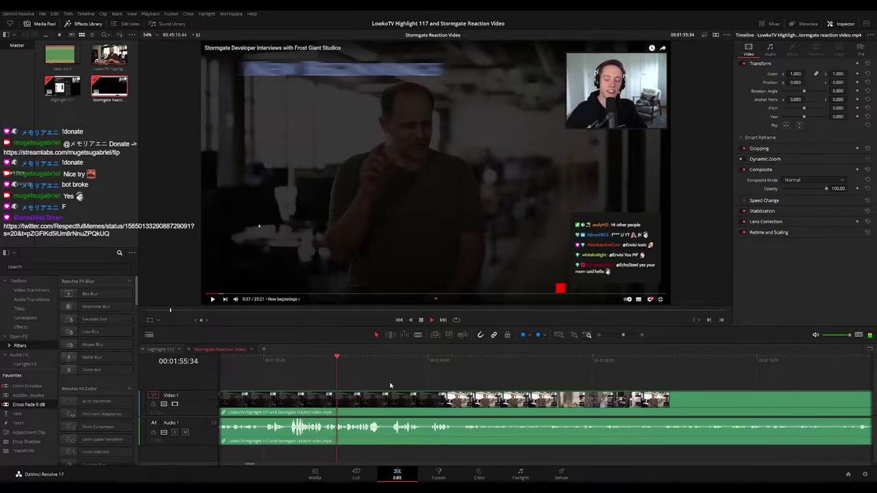
scroll(404, 382, right, 2)
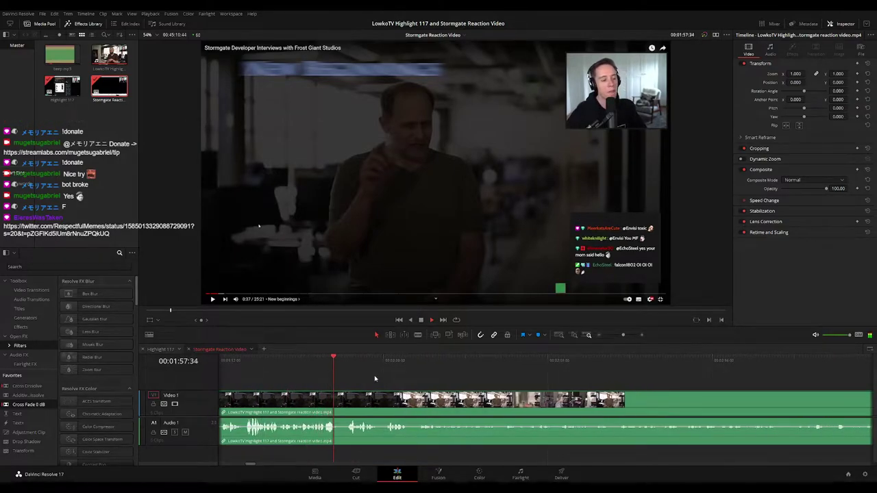
click(319, 366)
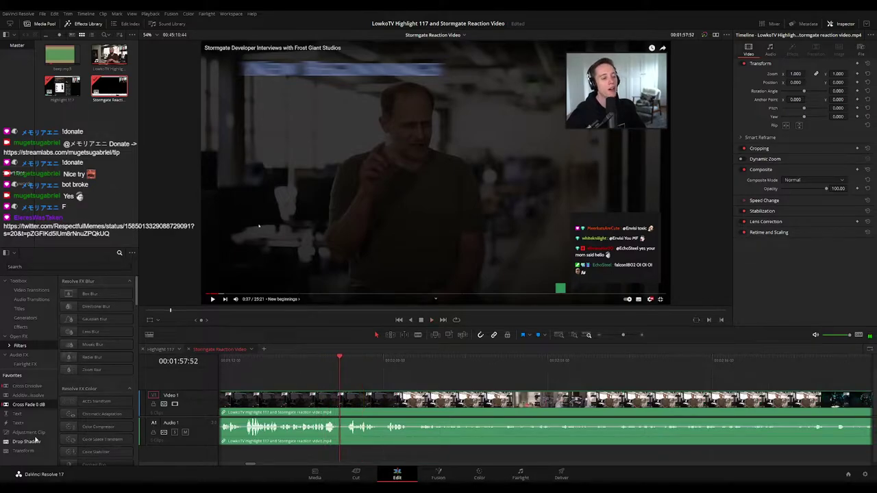
Add an adjustment clip above the reaction clip at 00:01:57:52 and enlarge the webcam with zoom 1.690 and position X -872, Y -485
drag(27, 433, 359, 387)
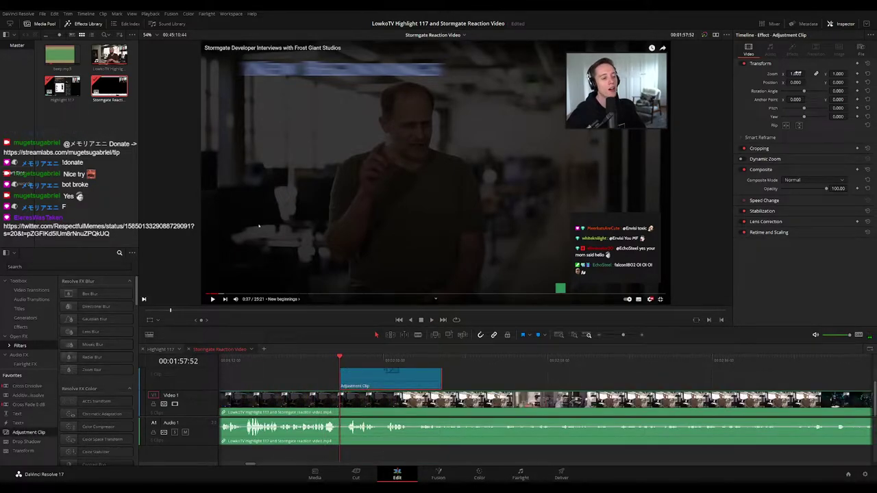
drag(797, 73, 777, 82)
drag(836, 82, 771, 82)
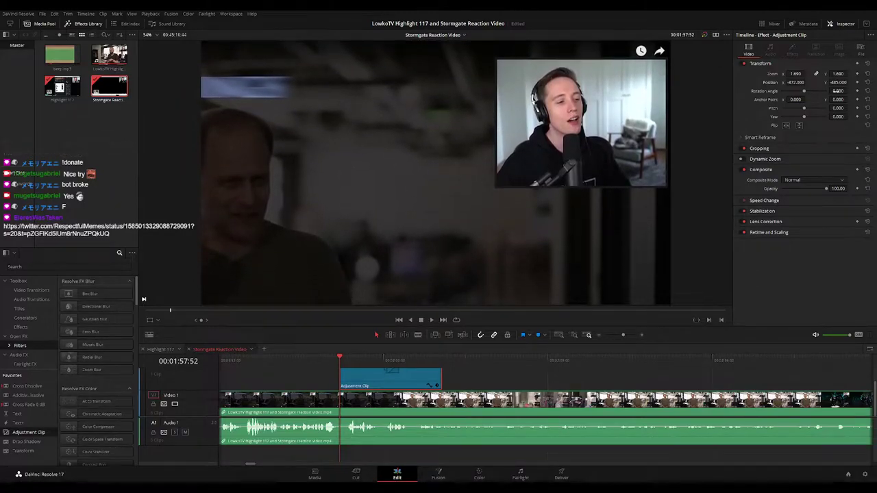
Play through the webcam close-up and shorten the adjustment clip to end at about 00:02:01
key(space)
click(479, 379)
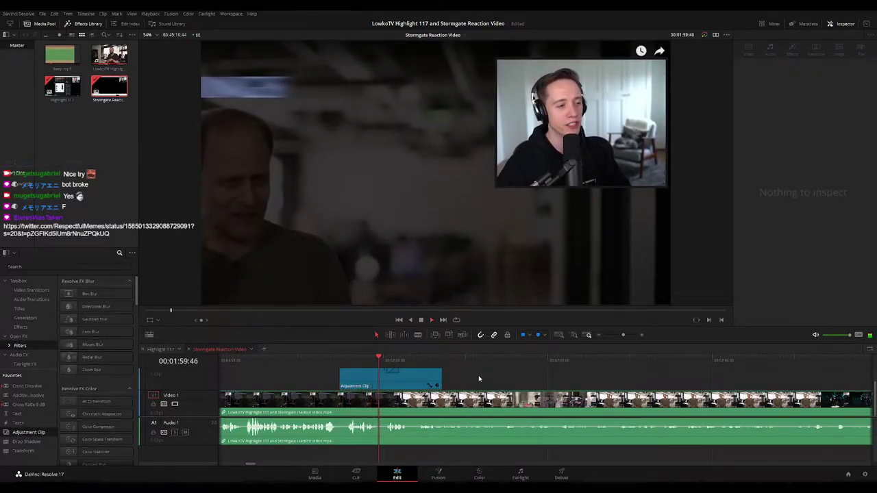
drag(441, 381, 410, 380)
key(space)
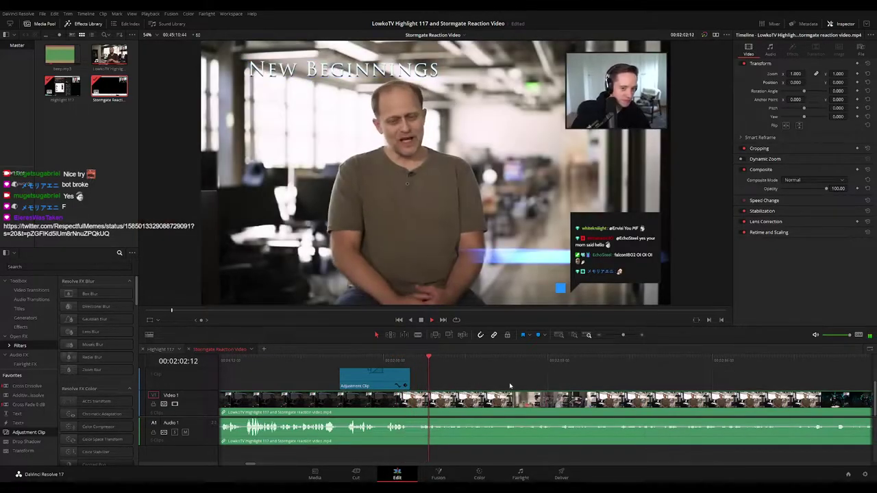
Review the reaction clip from about 00:02:02:12 to 00:02:20:12, through the New Beginnings part of the interview
drag(510, 385, 432, 382)
drag(496, 383, 422, 381)
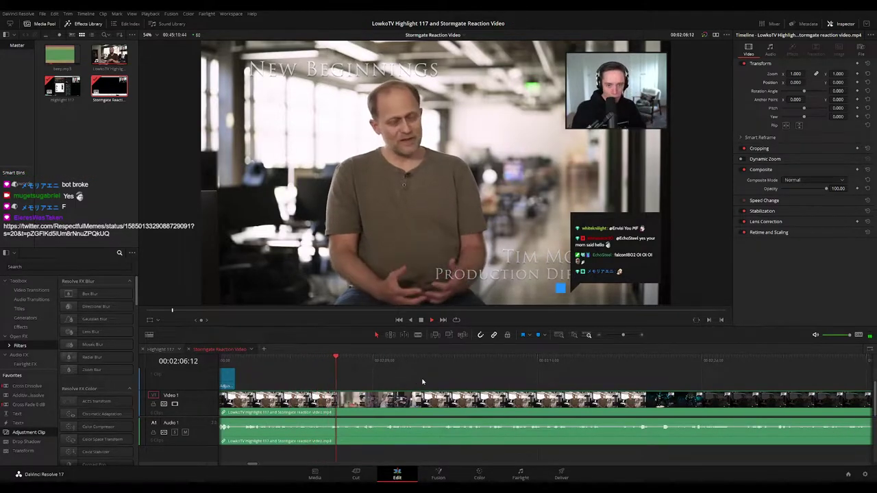
scroll(422, 382, right, 3)
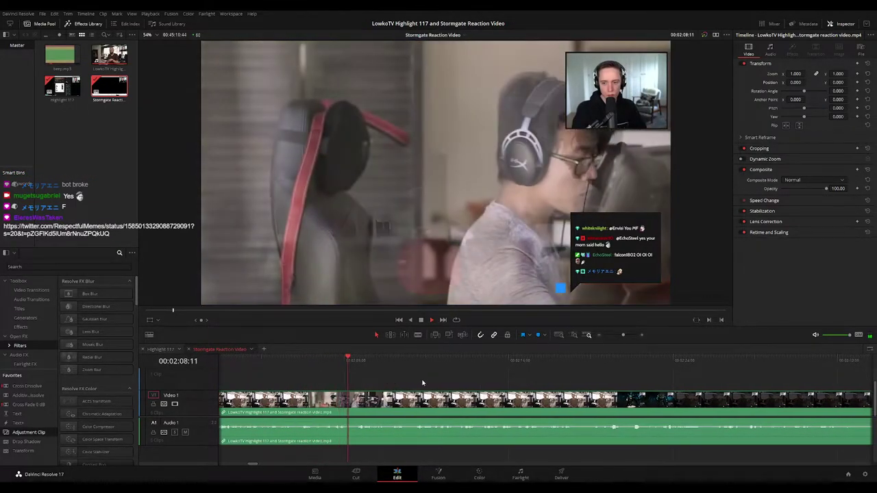
scroll(421, 381, right, 3)
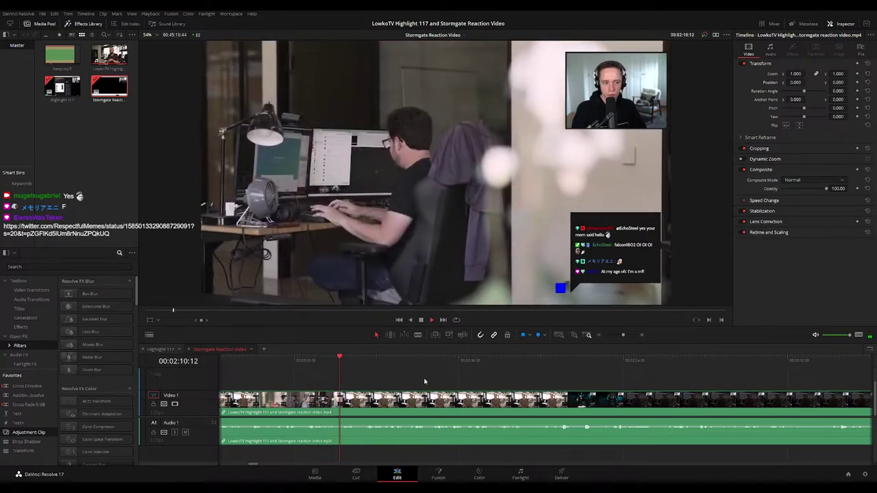
scroll(466, 387, down, 5)
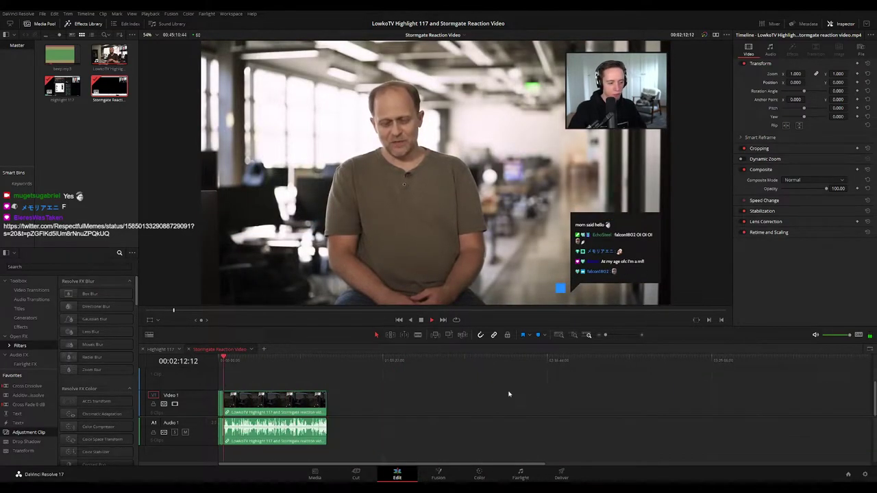
scroll(305, 390, up, 5)
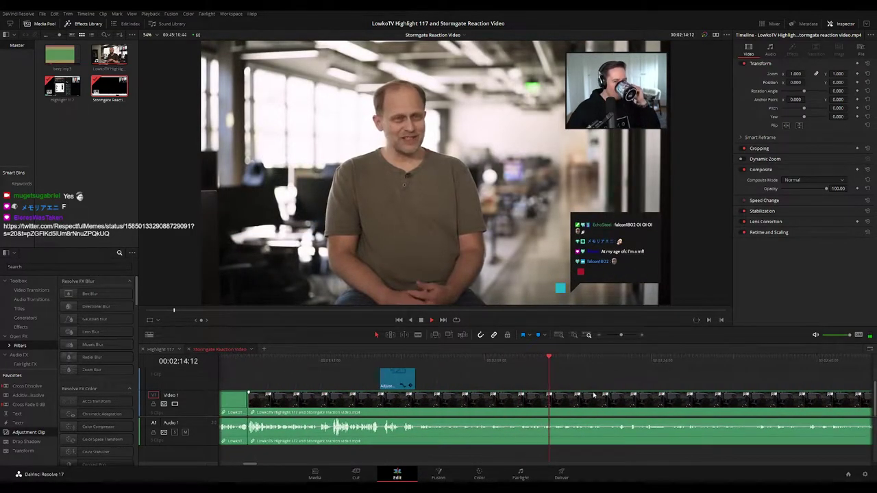
scroll(589, 386, right, 3)
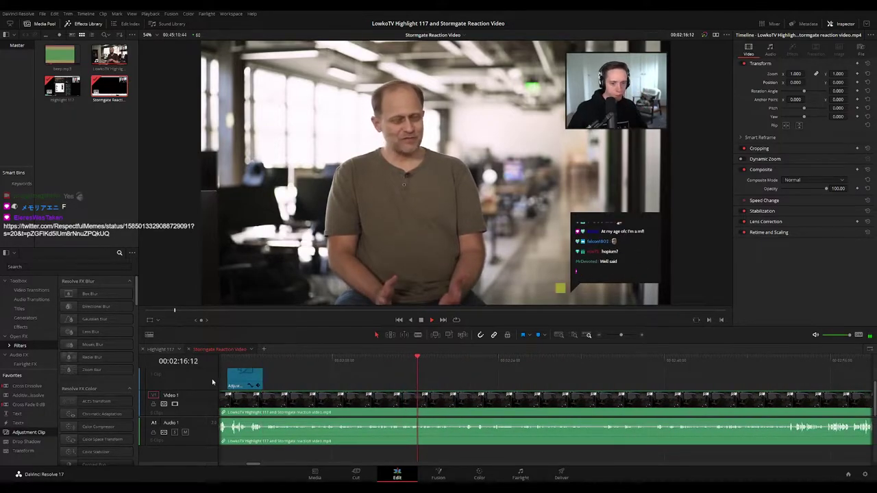
scroll(205, 375, up, 2)
scroll(201, 371, down, 2)
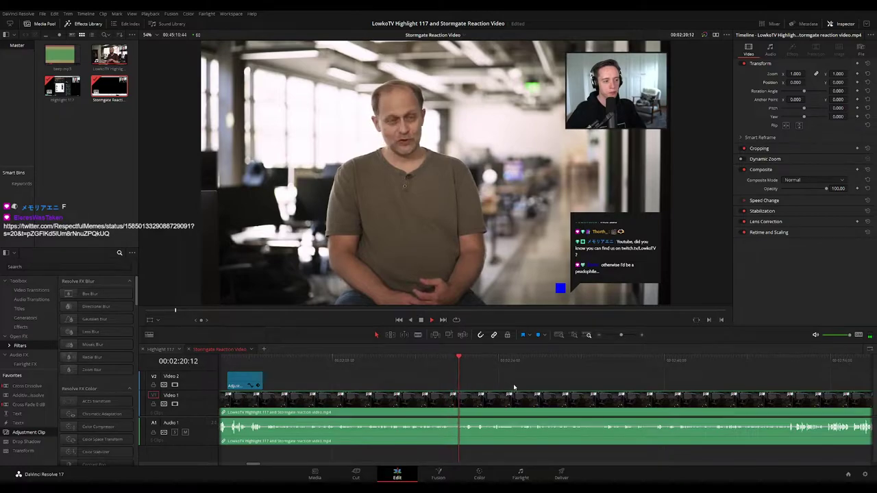
Continue reviewing the reaction clip from about 00:02:20:12 to the Command & Conquer article pause at 00:02:57:58
scroll(513, 384, right, 3)
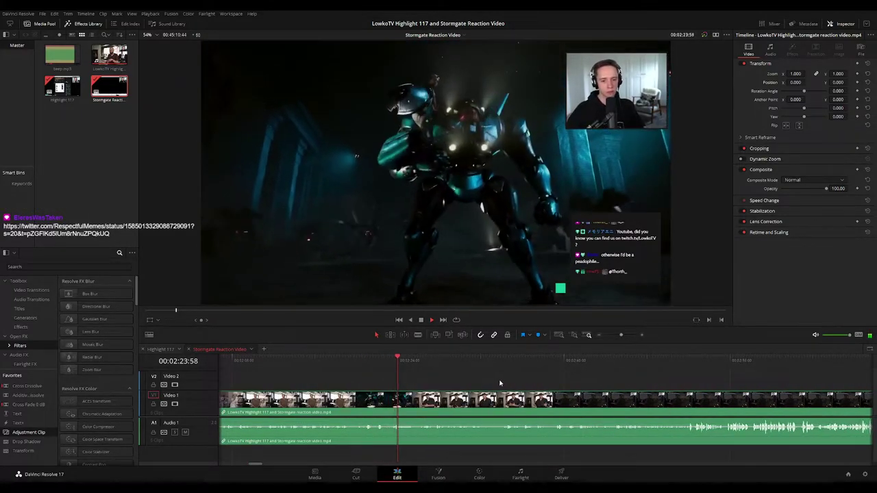
scroll(463, 378, right, 2)
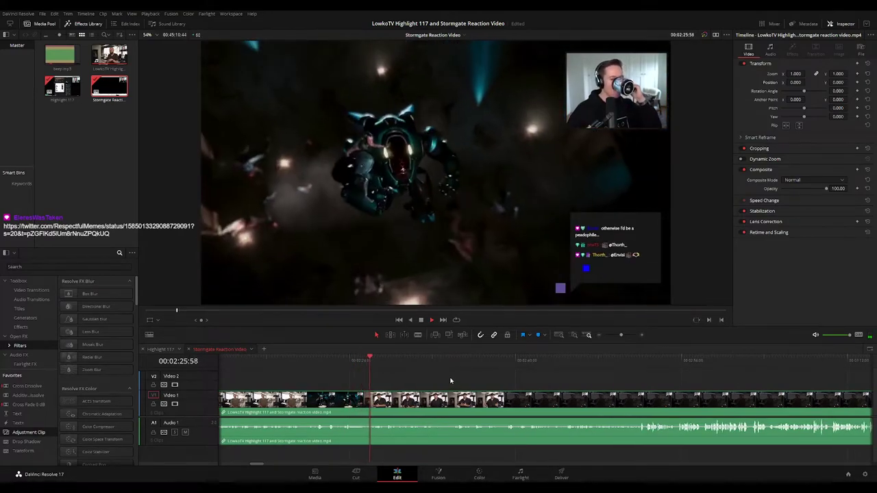
scroll(473, 381, right, 2)
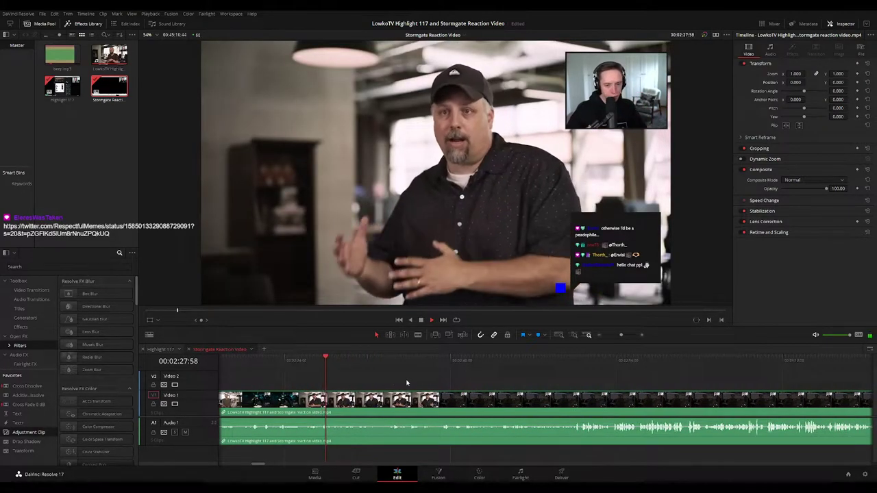
scroll(411, 380, right, 2)
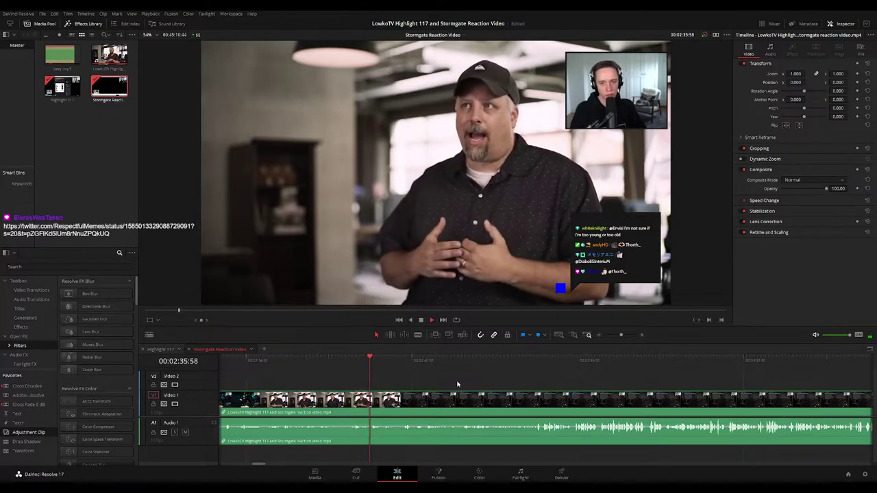
scroll(411, 381, right, 3)
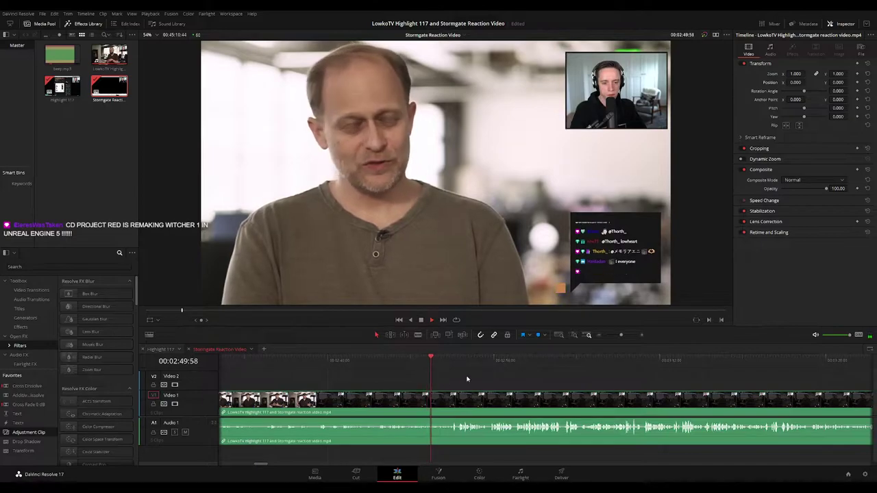
drag(465, 380, 419, 374)
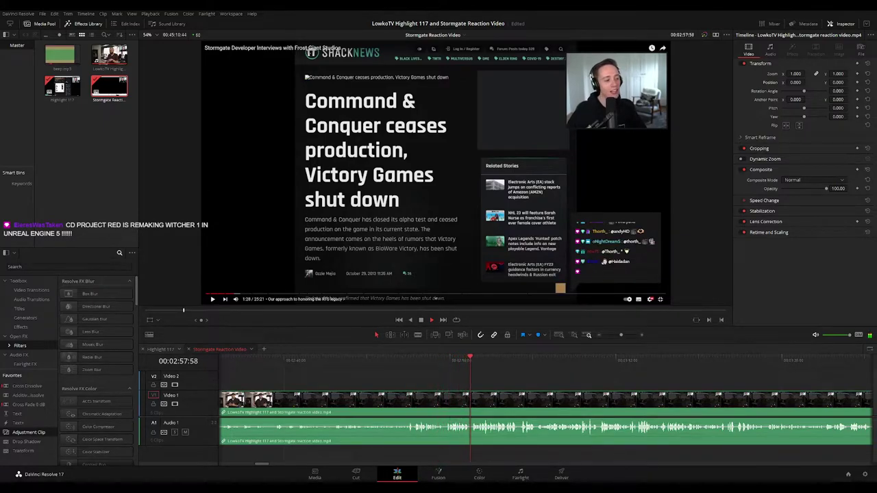
Review the commentary over the Command & Conquer article to about 00:03:11:26, replaying it from about 00:03:01
drag(537, 381, 468, 382)
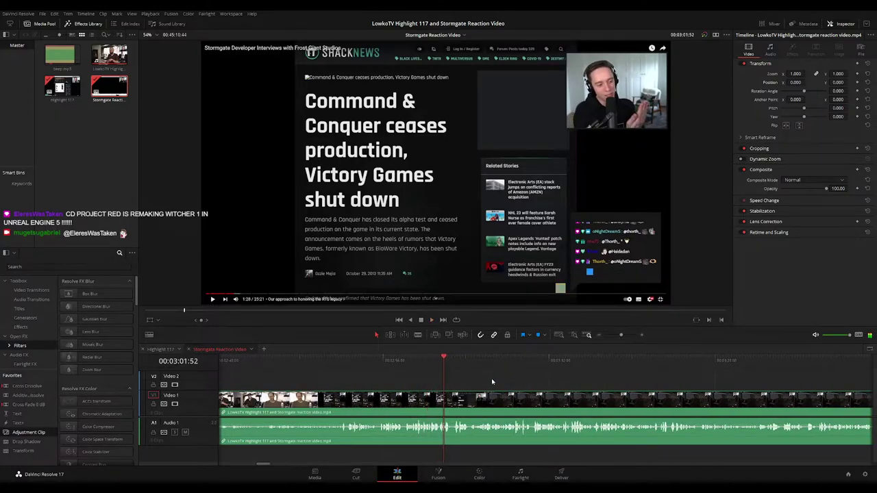
click(431, 355)
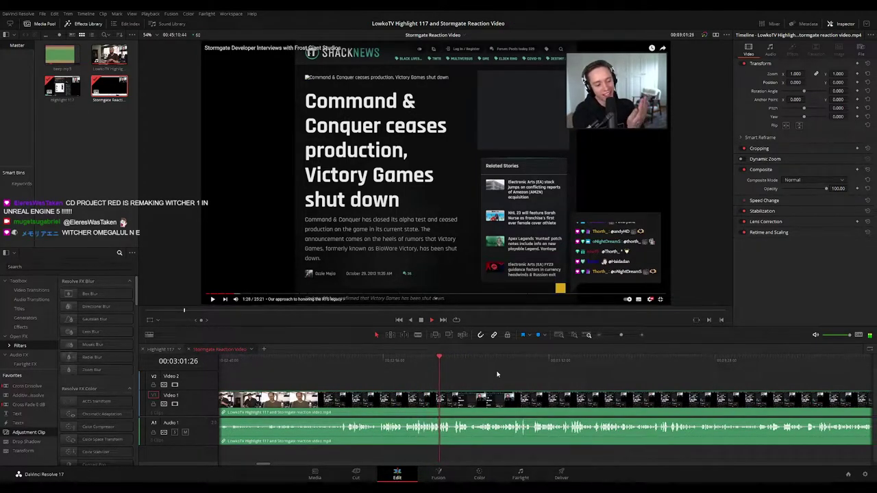
scroll(449, 378, right, 3)
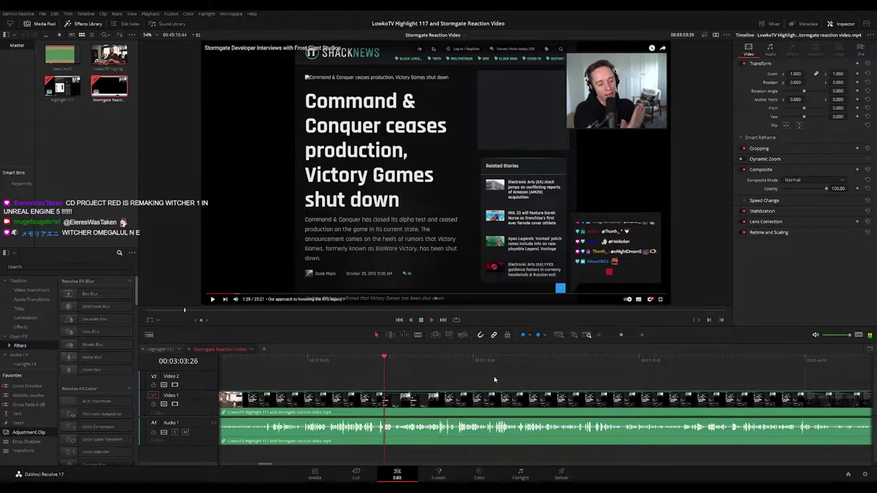
scroll(424, 377, right, 3)
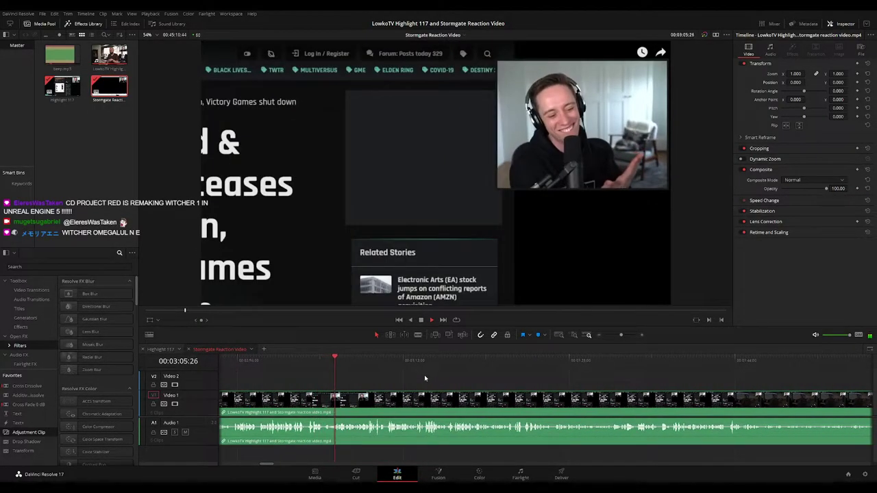
scroll(424, 374, right, 2)
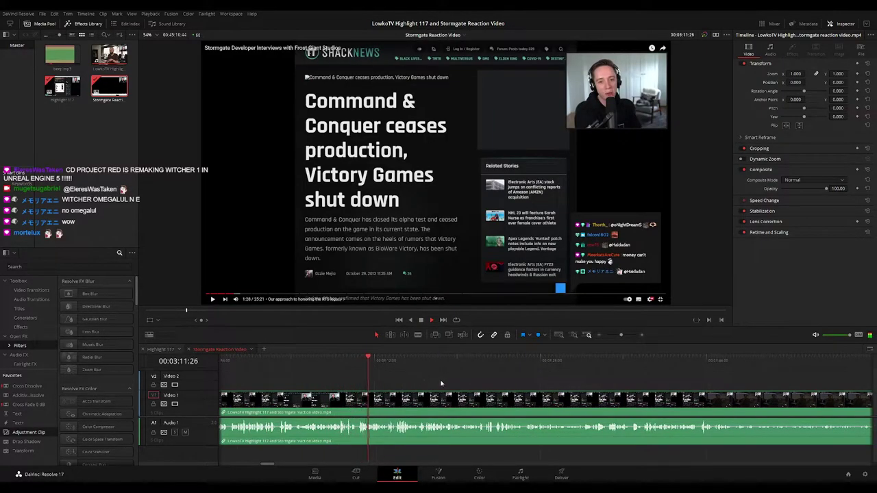
Continue reviewing the commentary over the Command & Conquer article from about 00:03:11:26 to 00:03:27:13
scroll(405, 380, right, 3)
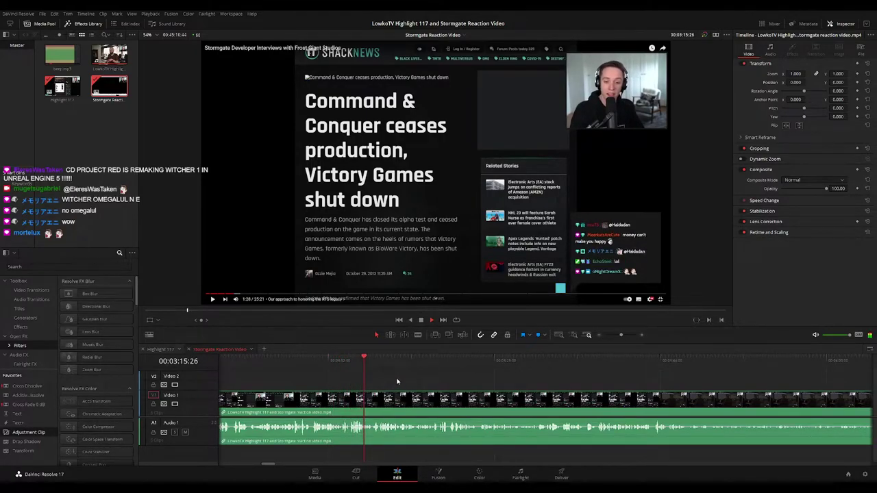
scroll(411, 381, up, 1)
scroll(582, 380, right, 3)
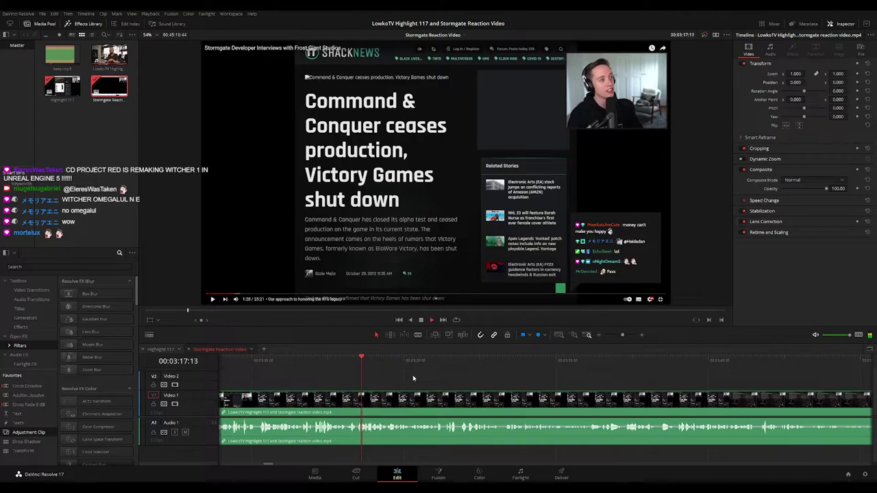
scroll(392, 389, left, 3)
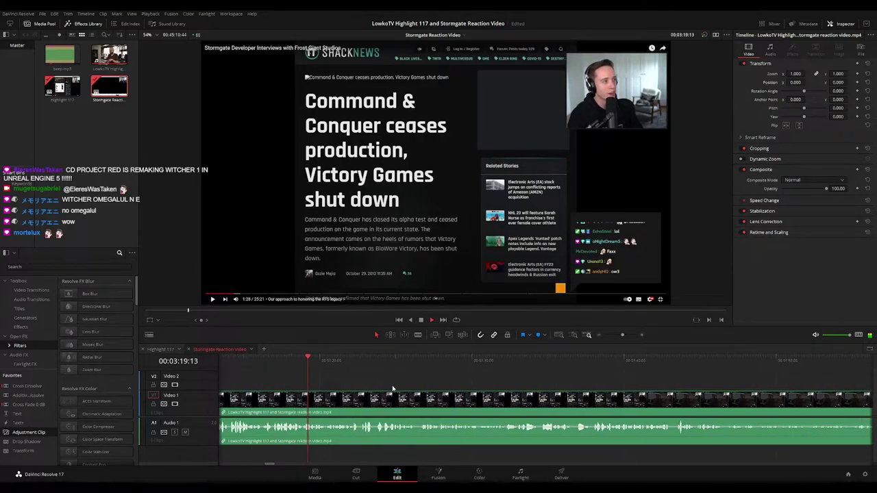
scroll(402, 383, right, 2)
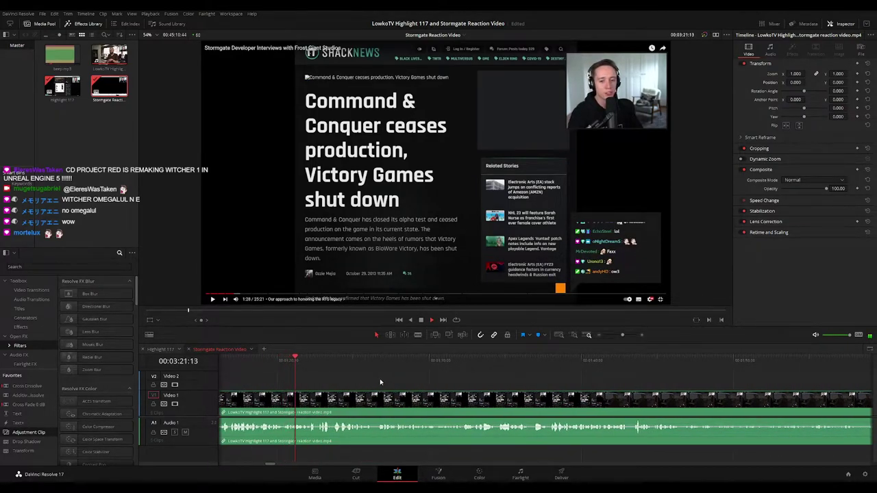
scroll(396, 382, right, 1)
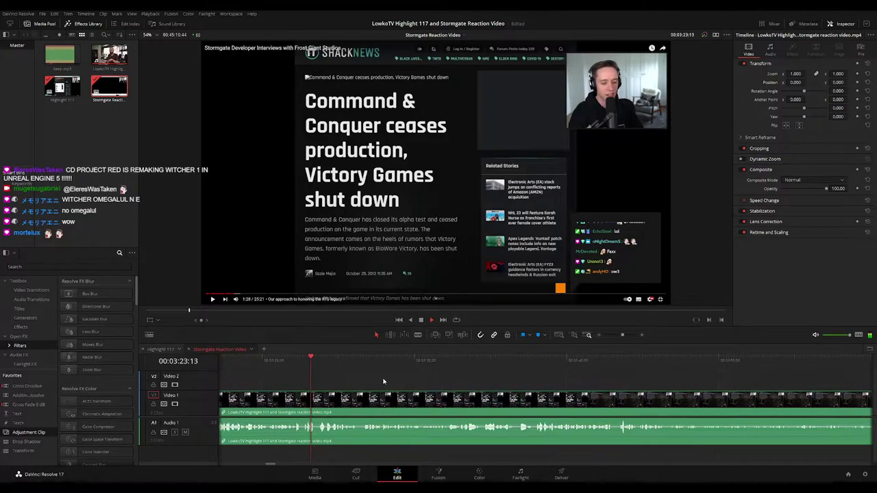
scroll(408, 382, right, 1)
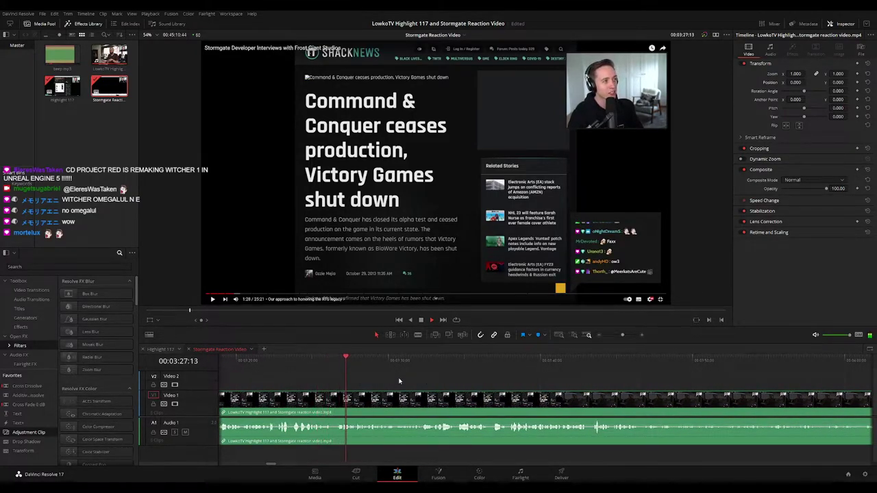
Add an adjustment clip on Video 2 at 00:03:26:22 and zoom it to 1.690 with position X -873 and Y -407 for a webcam close-up
click(318, 364)
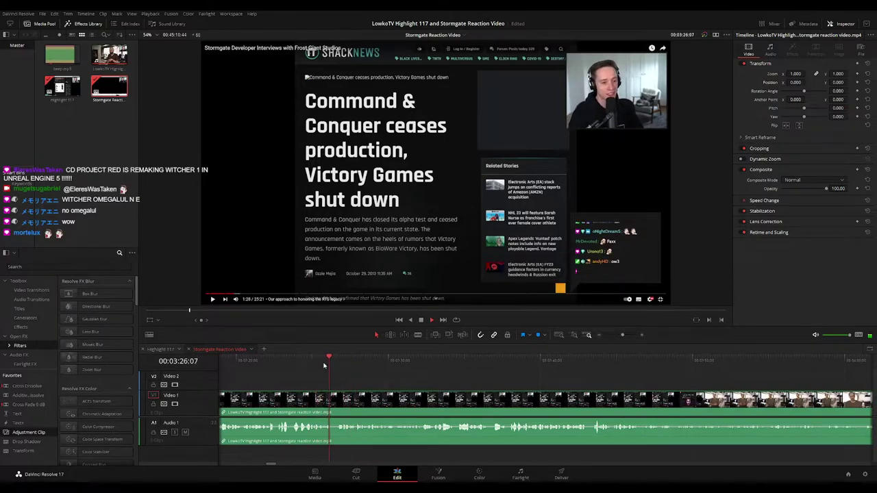
key(space)
drag(329, 387, 336, 385)
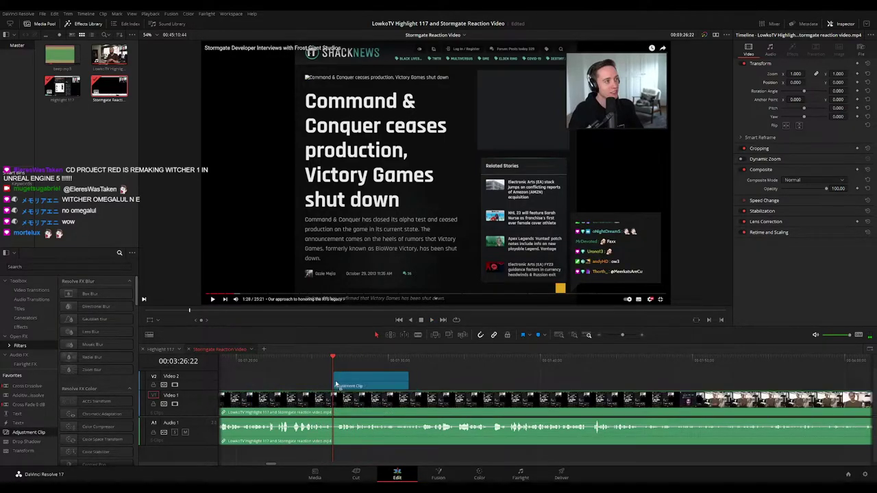
drag(795, 73, 837, 82)
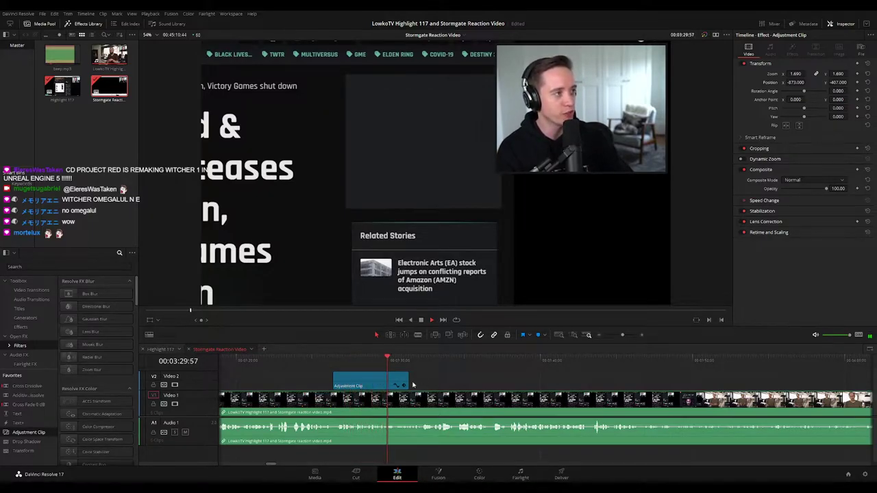
Extend the close-up's adjustment clip on Video 2 to end at about 00:03:43 while playing through the commentary
drag(408, 380, 452, 381)
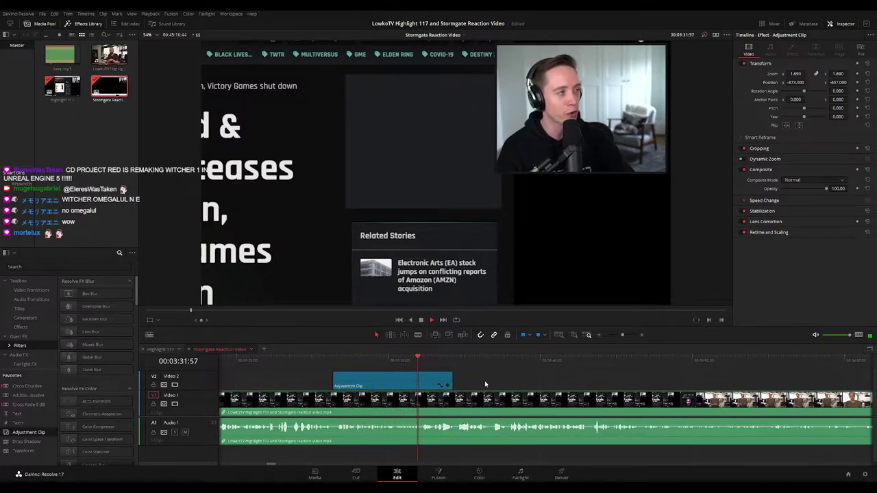
scroll(456, 380, right, 2)
drag(389, 381, 522, 377)
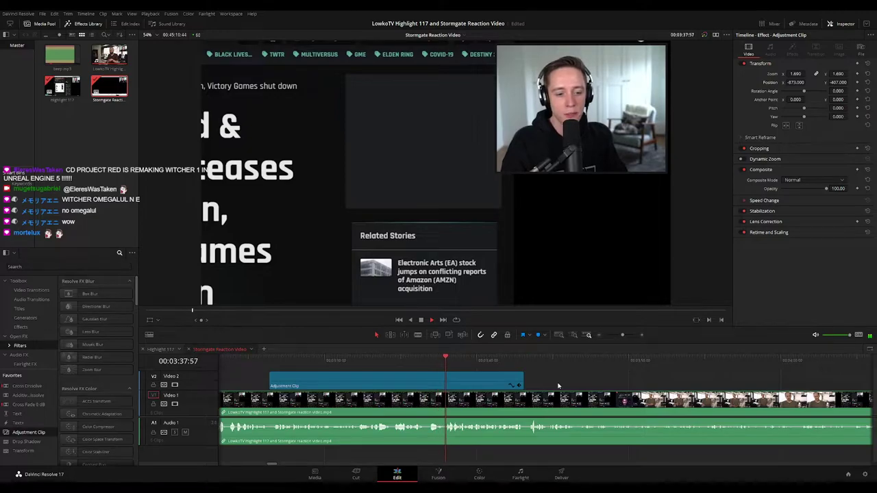
Play through the end of the webcam close-up and review the clip up to the StarCraft 2 article at about 00:03:49:26
scroll(558, 386, right, 4)
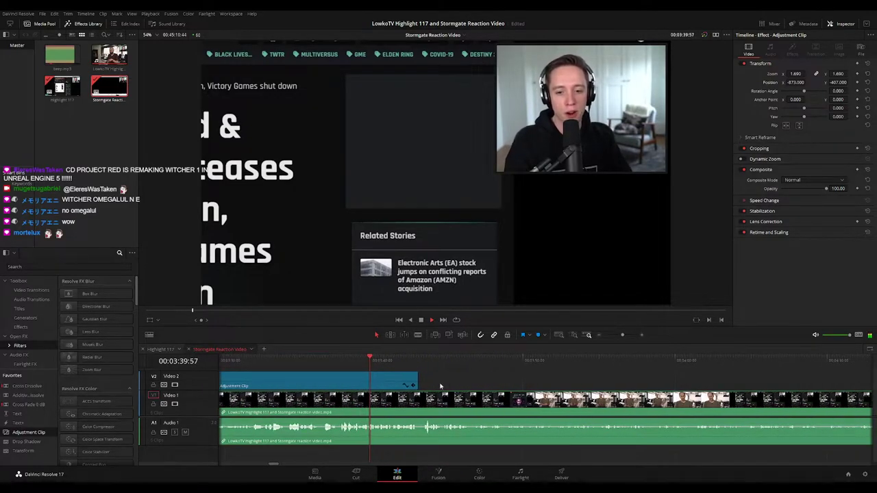
scroll(459, 385, right, 3)
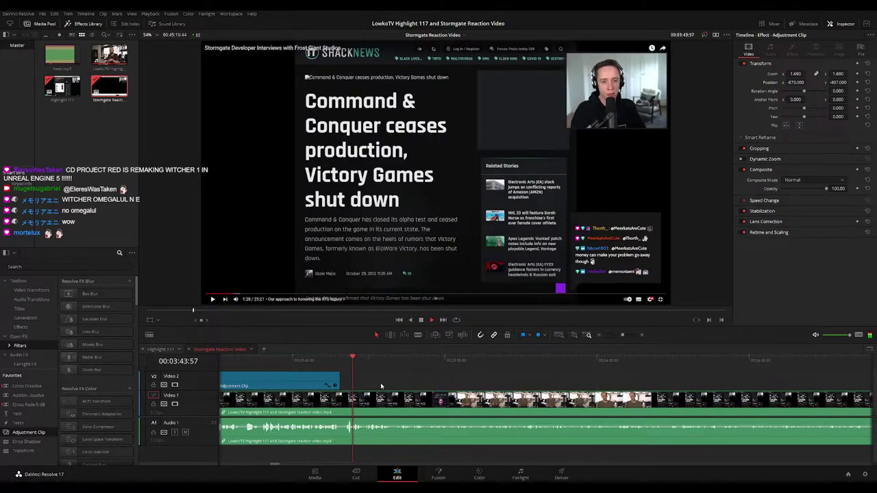
scroll(374, 382, right, 2)
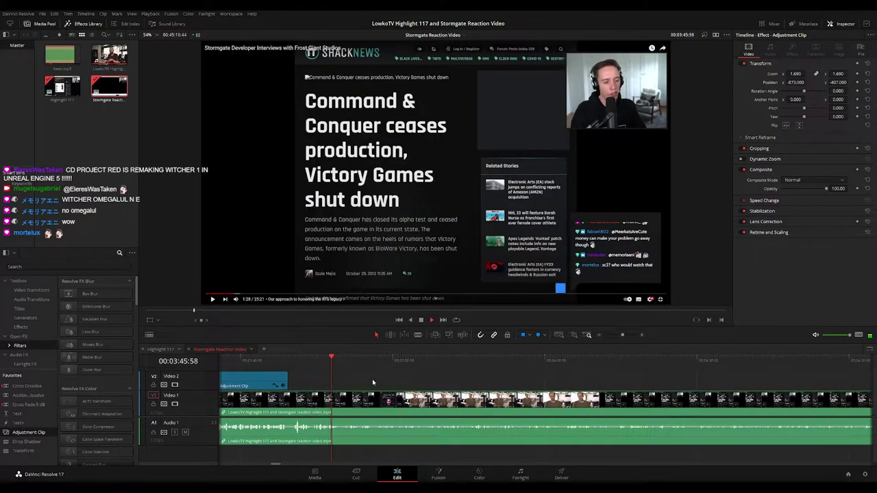
scroll(376, 381, right, 2)
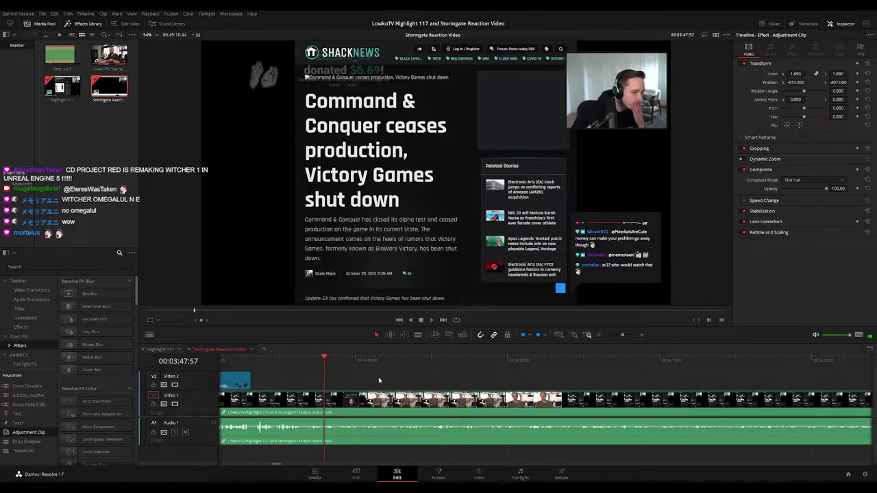
scroll(391, 377, right, 1)
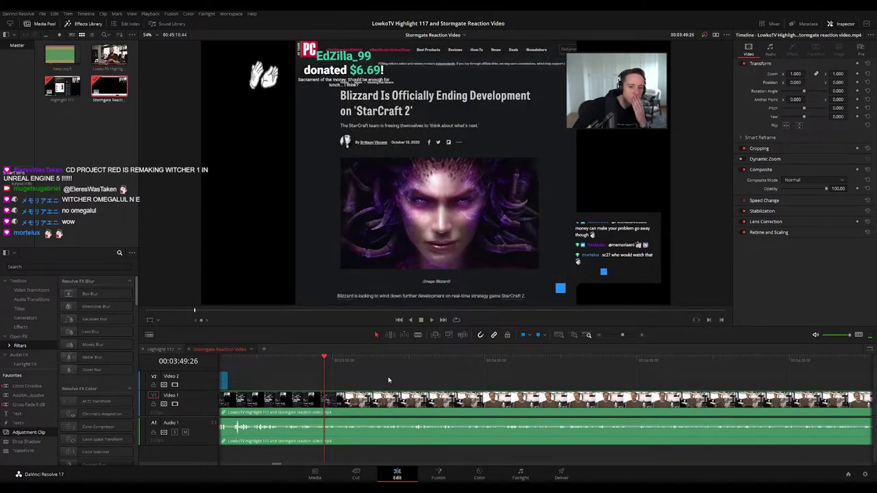
click(315, 360)
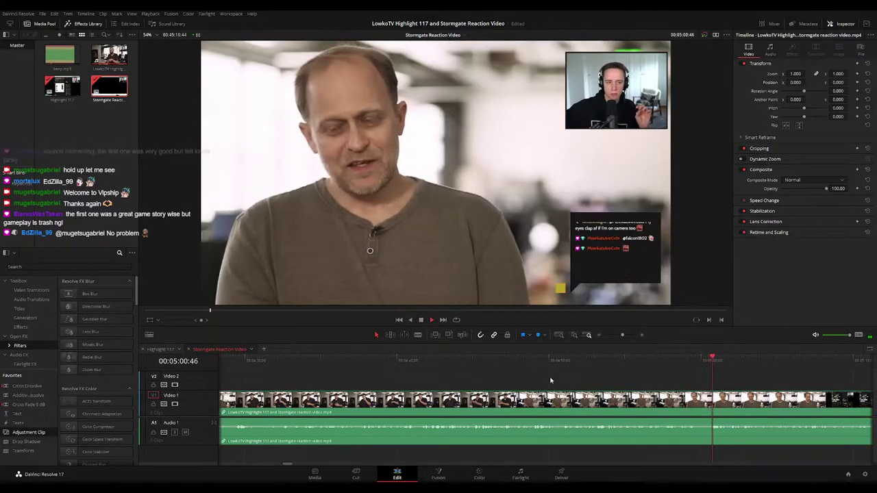
Review the developer interview section of the reaction clip from about 00:05:00:46 to 00:05:26:20
drag(687, 383, 393, 379)
drag(552, 379, 420, 378)
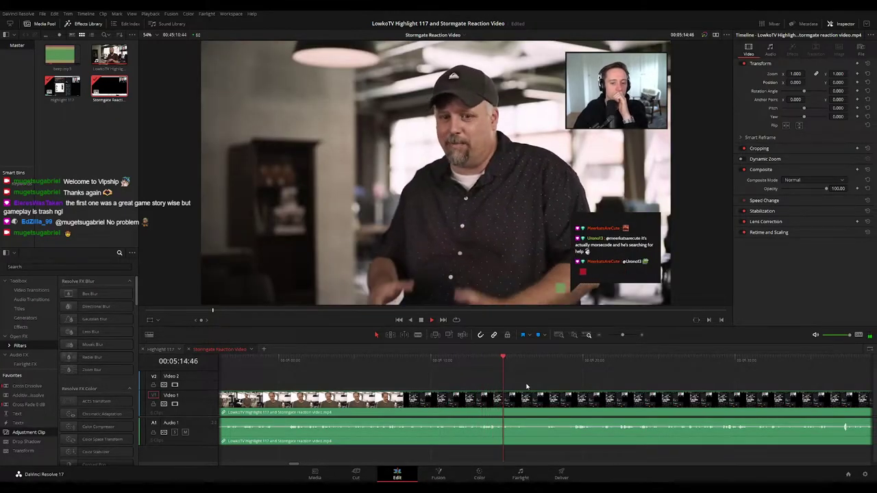
drag(559, 385, 435, 384)
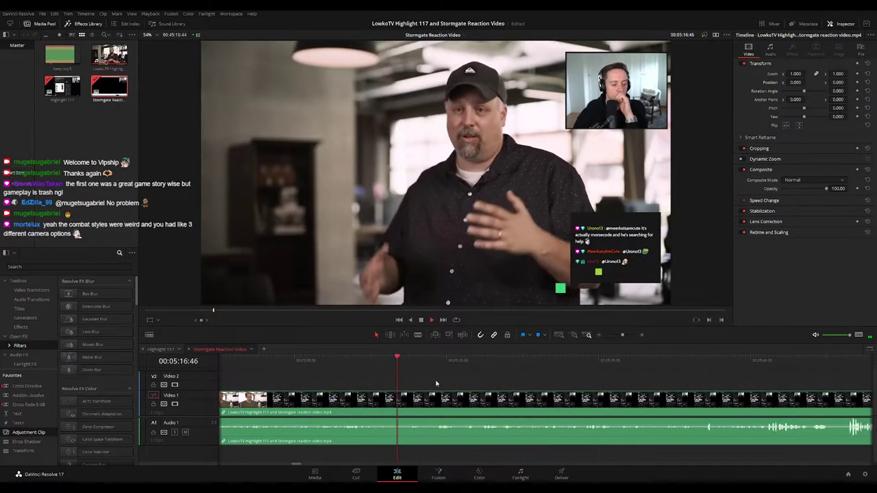
scroll(439, 383, right, 2)
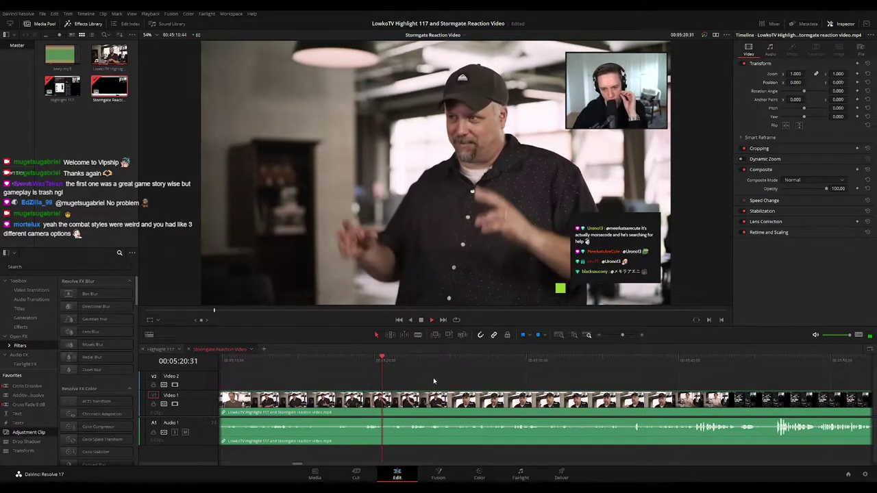
scroll(411, 378, right, 1)
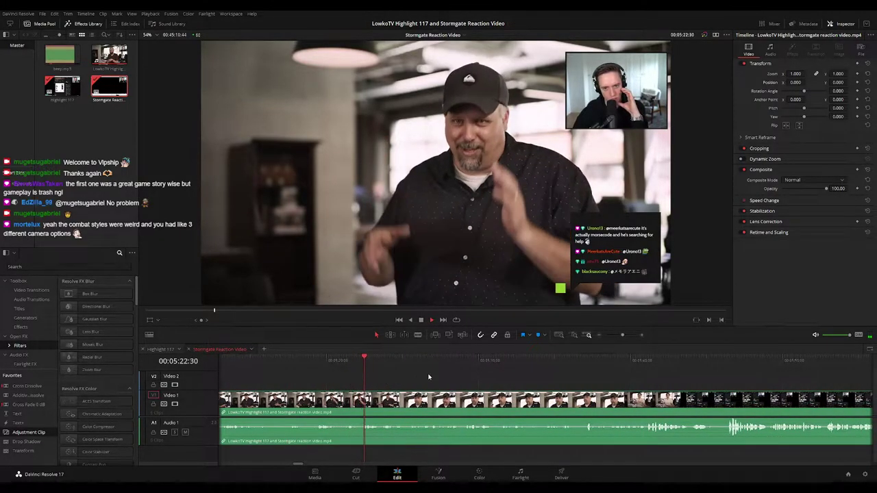
scroll(428, 377, right, 2)
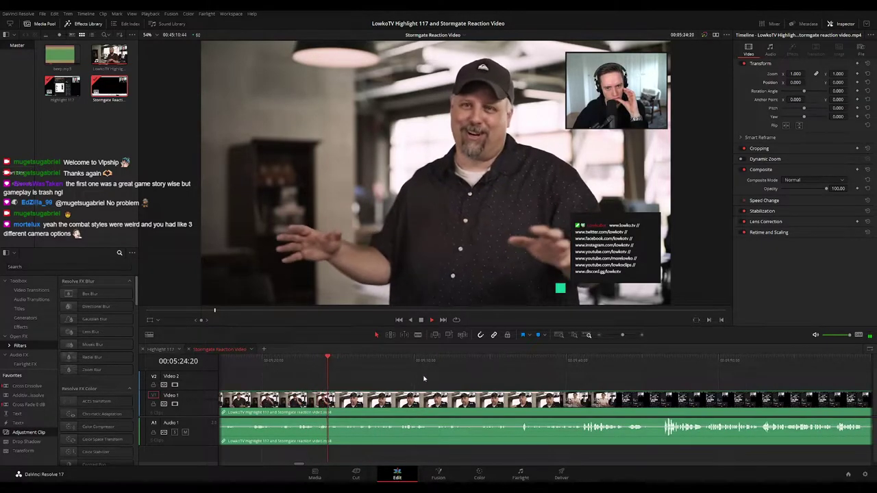
scroll(379, 376, right, 2)
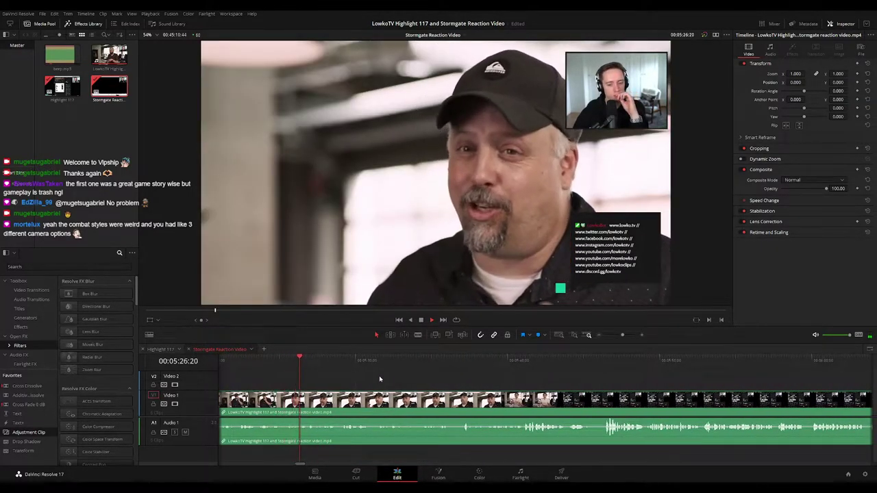
Continue reviewing the interview from about 00:05:26:20 to the pause on the Lead Co-Op Designer at 00:05:44:07
scroll(408, 380, right, 1)
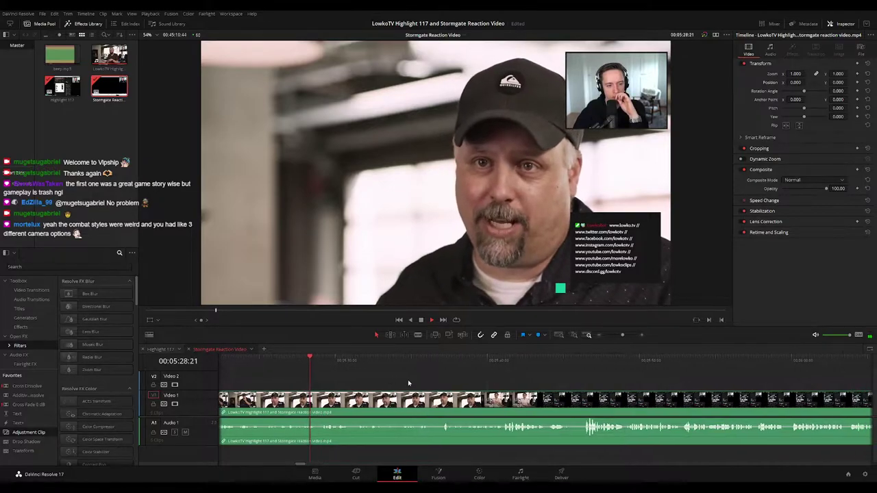
scroll(408, 379, right, 1)
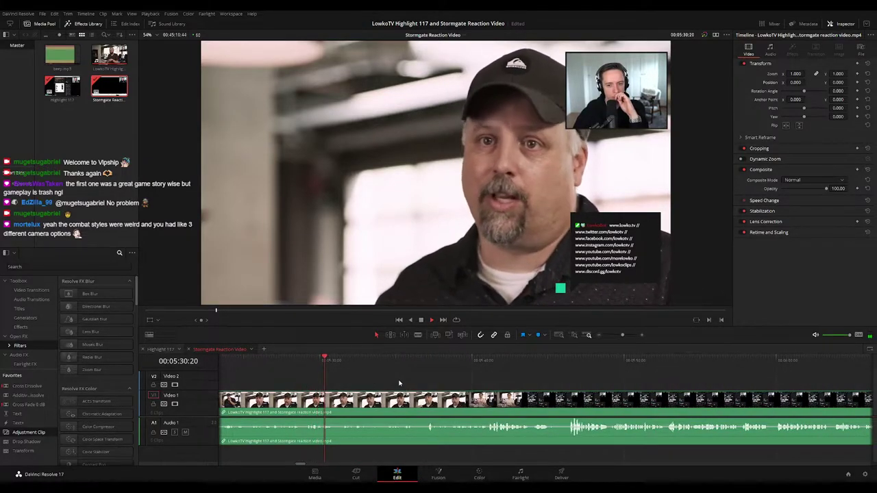
scroll(407, 383, right, 2)
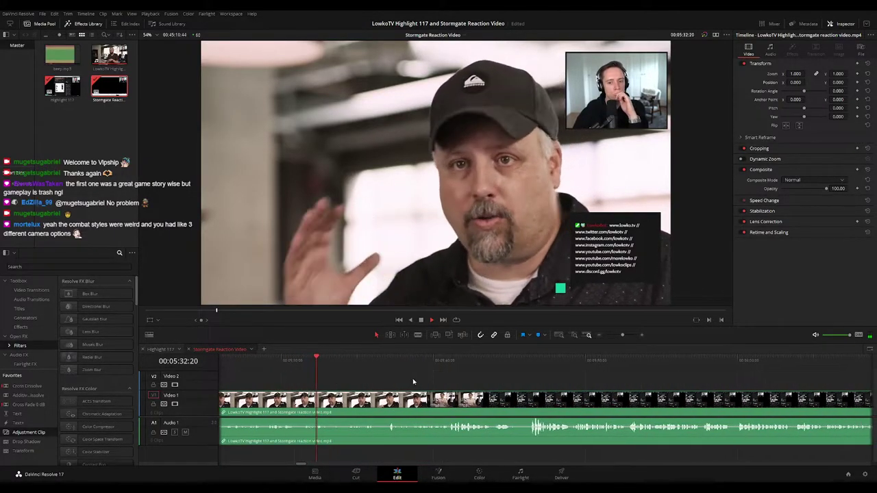
scroll(418, 382, right, 1)
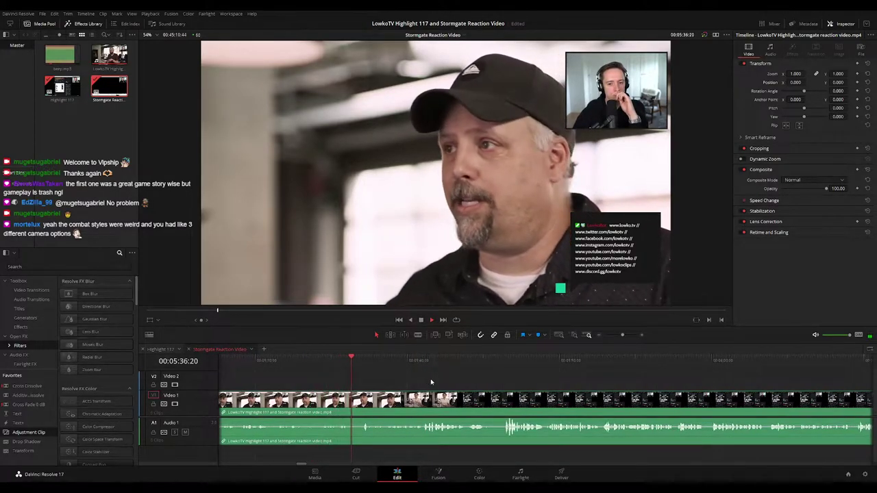
scroll(431, 383, right, 1)
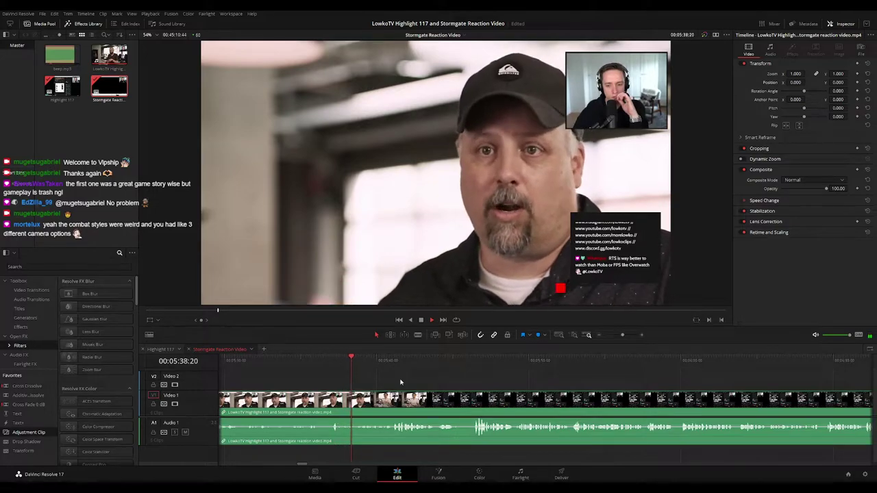
scroll(409, 381, right, 2)
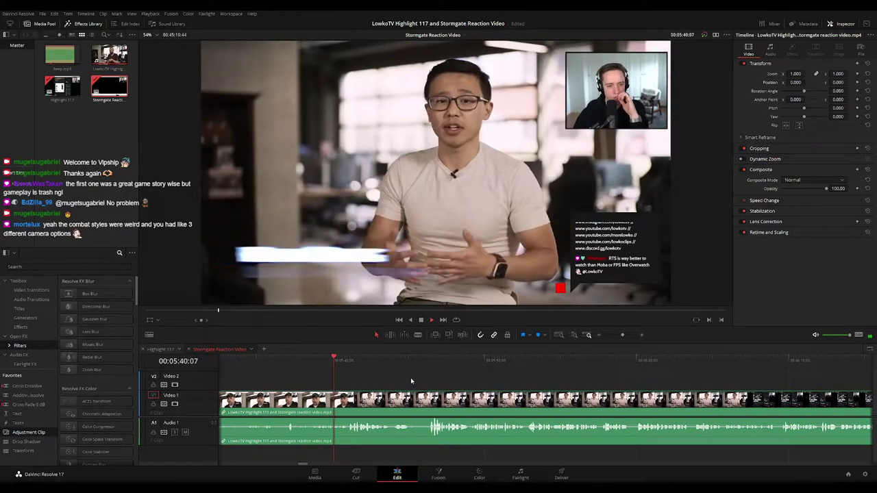
scroll(374, 372, right, 2)
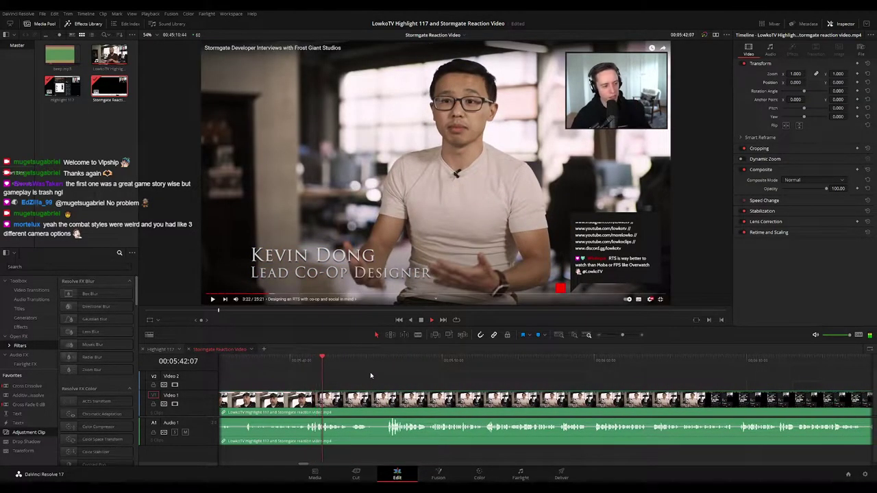
scroll(370, 372, right, 1)
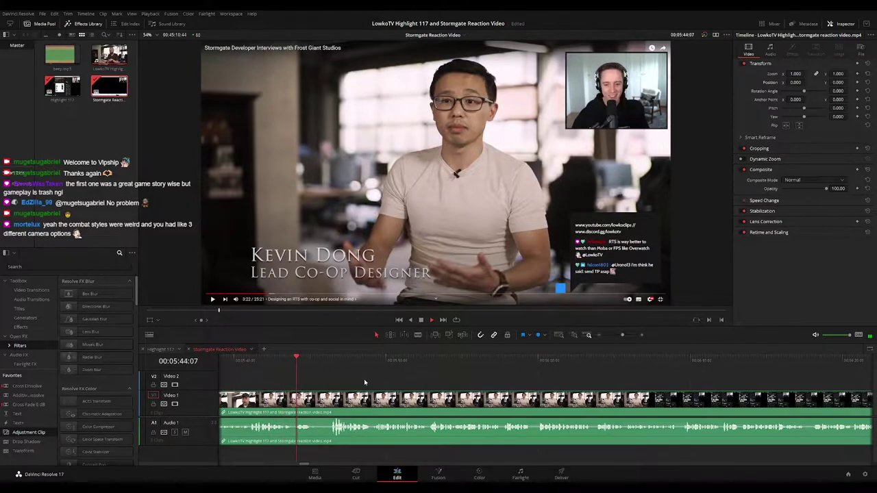
Cut the reaction clip at about 00:05:45:07 and 00:05:46:26 and remove the short pause between, closing the gap
key(b)
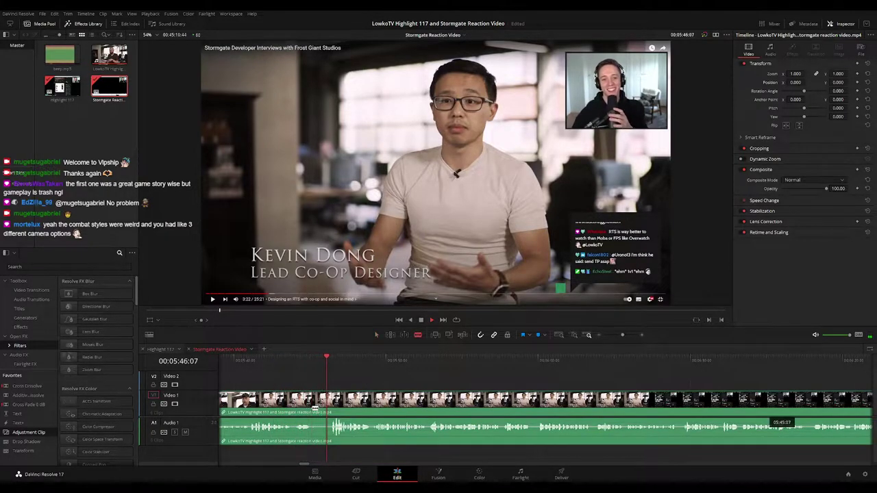
click(312, 404)
click(333, 407)
key(a)
click(322, 409)
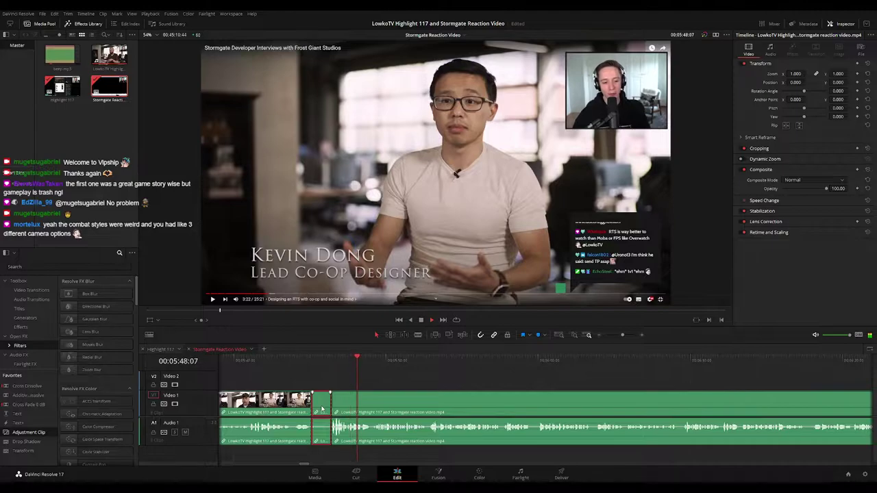
key(Delete)
Play back the new cut at about 00:05:45 and return the playhead to the edit point at 00:05:45:07
click(299, 368)
key(space)
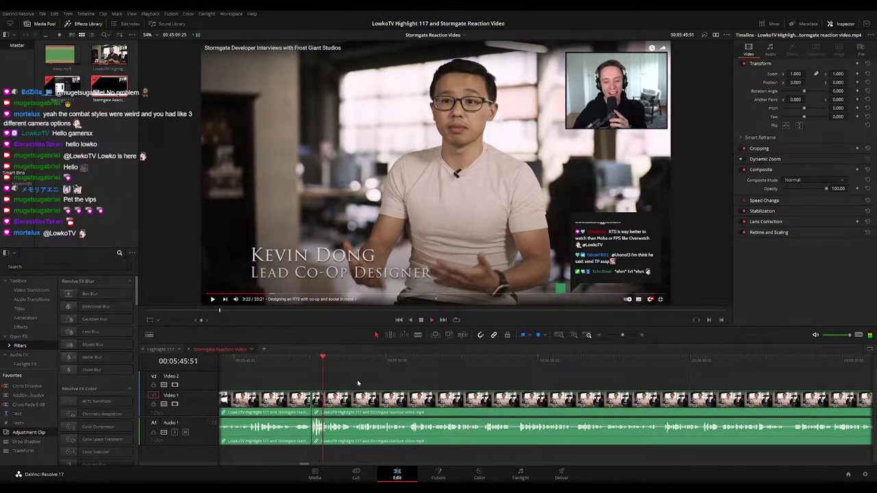
click(315, 366)
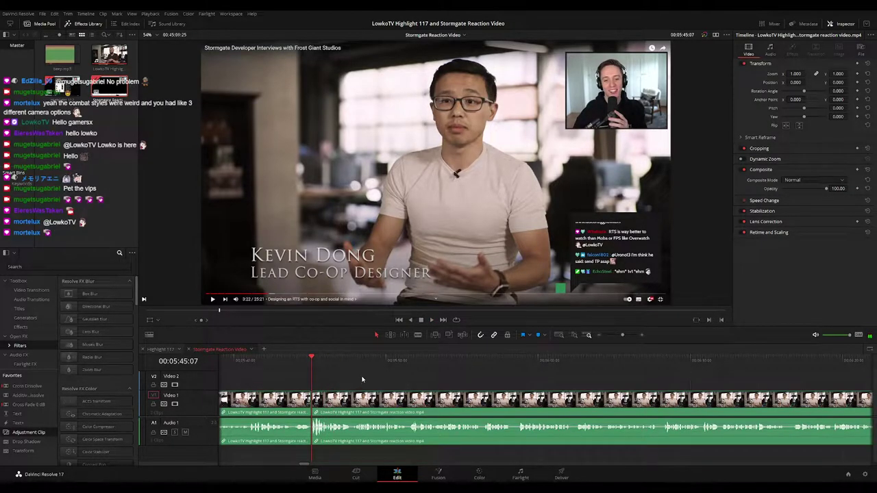
Switch to the Highlight 117 timeline and spot-check it from the start to the first adjustment clip at about 00:00:53:50
click(163, 349)
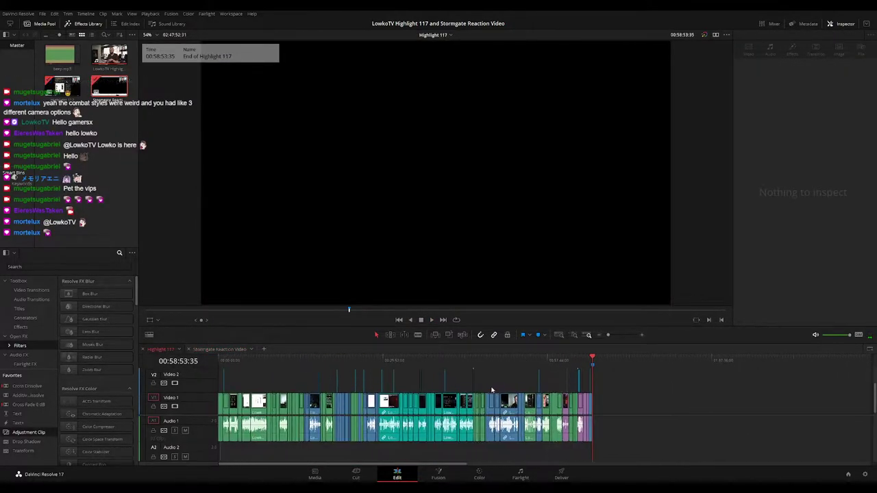
scroll(444, 386, down, 1)
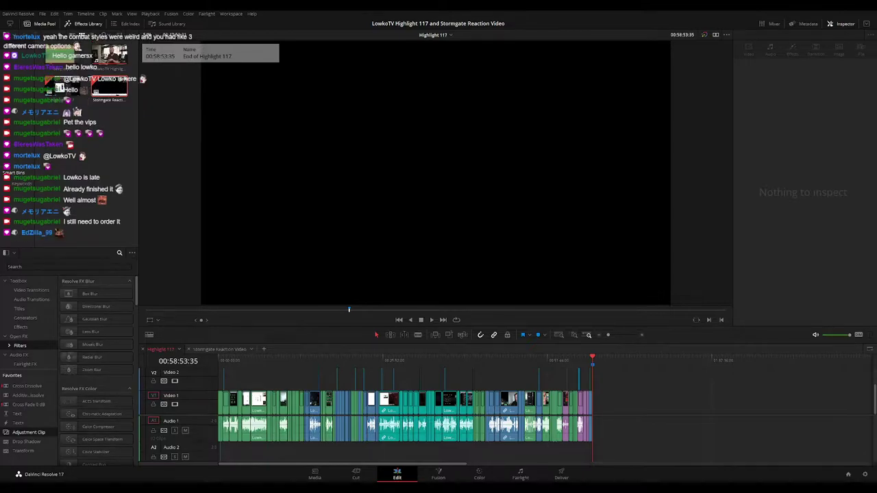
click(221, 361)
key(space)
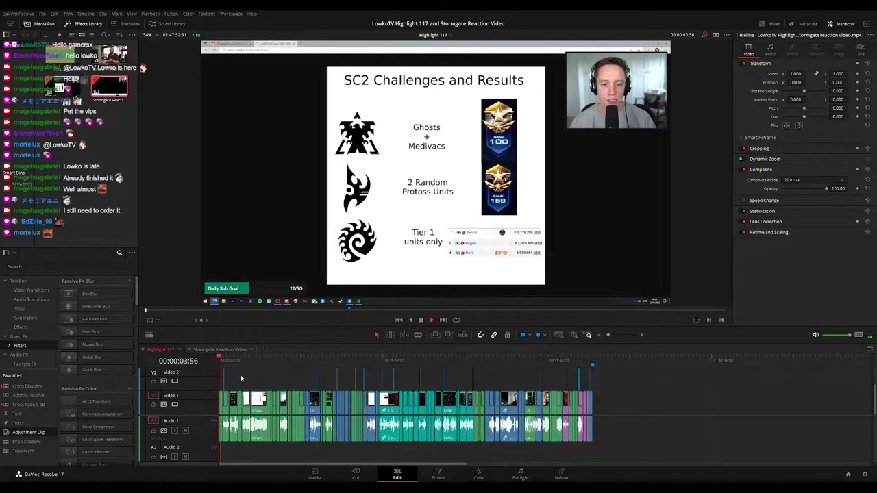
scroll(240, 375, up, 3)
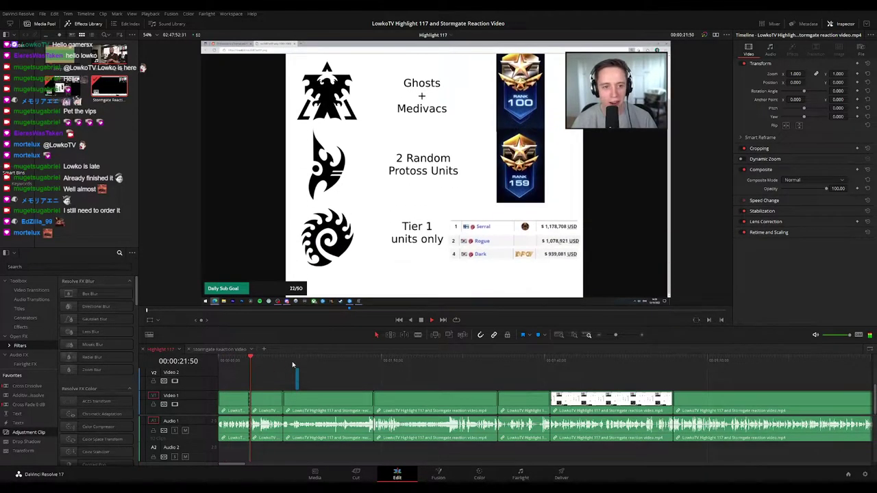
click(294, 362)
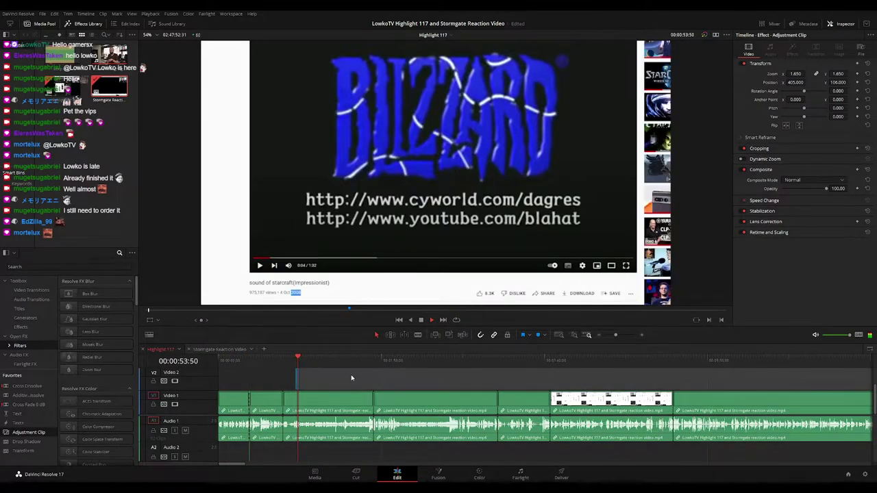
scroll(339, 378, down, 4)
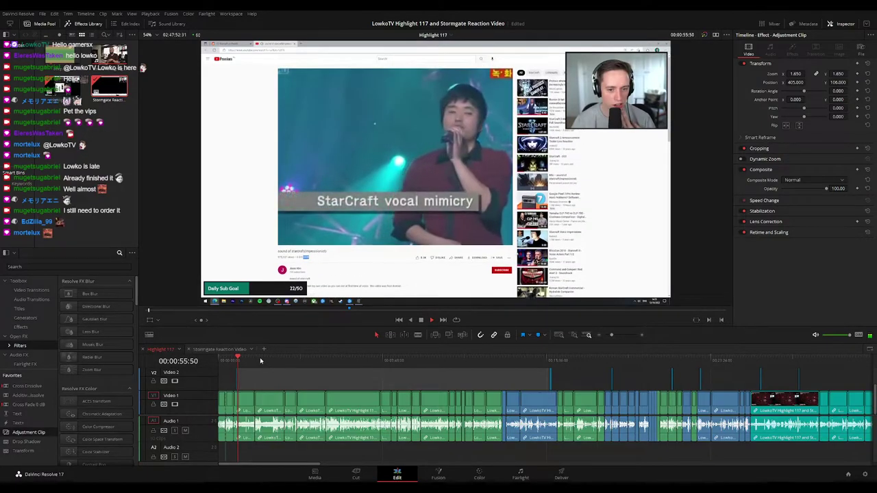
Spot-check the StarCraft vocal mimicry and Twitch ad incentive sections of Highlight 117 from about 00:01:17 to 00:07:43
click(244, 363)
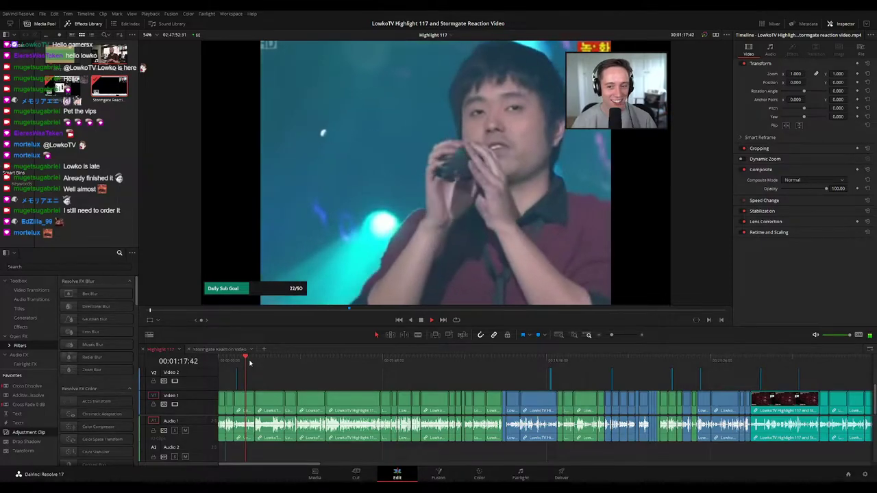
click(256, 362)
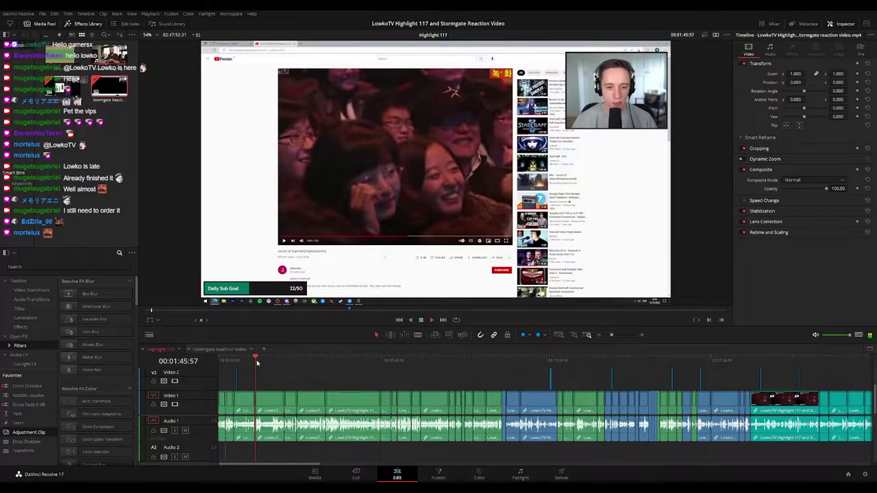
click(284, 363)
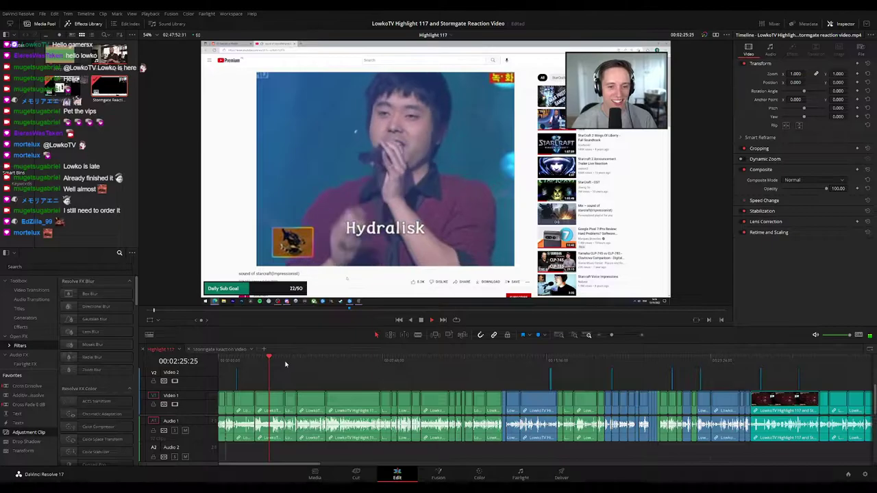
click(297, 363)
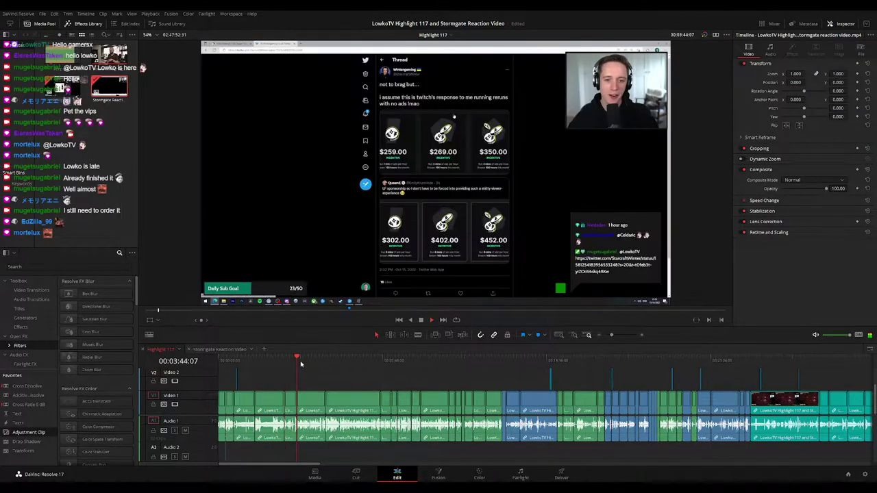
click(312, 363)
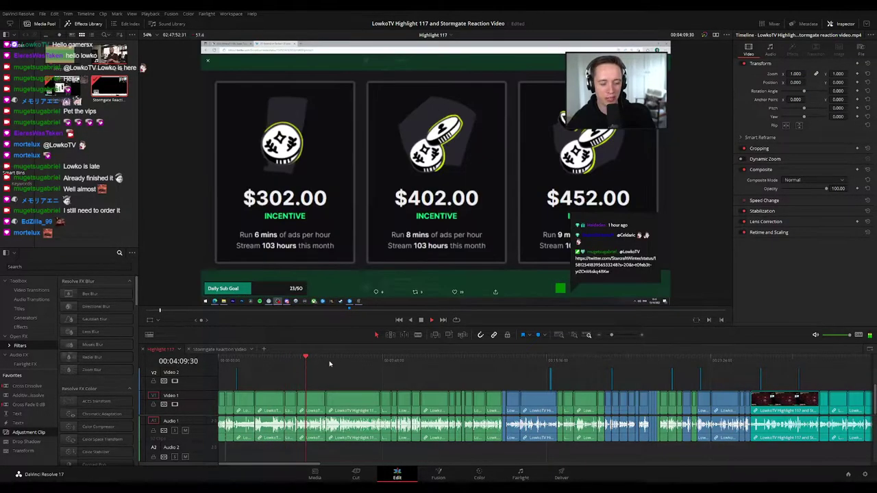
click(338, 363)
click(380, 363)
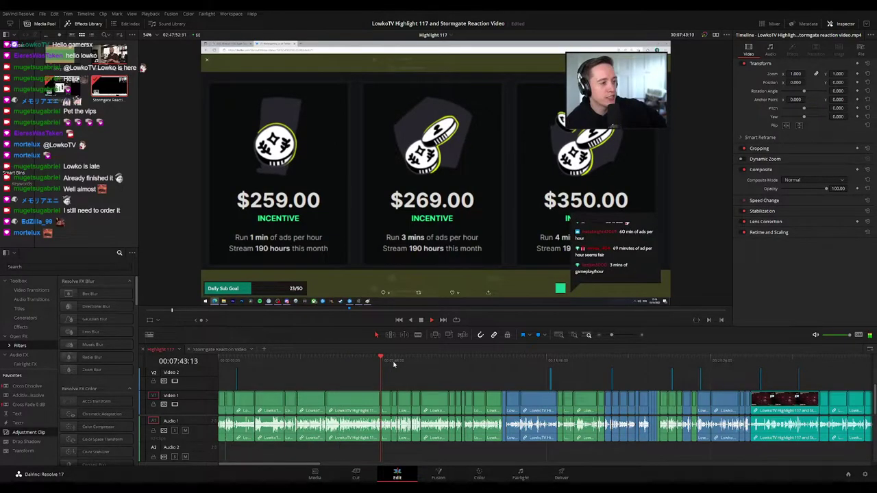
Spot-check the Twitch recap section and the start of the campaign gameplay up to about 00:14:24
click(396, 363)
click(411, 363)
click(431, 363)
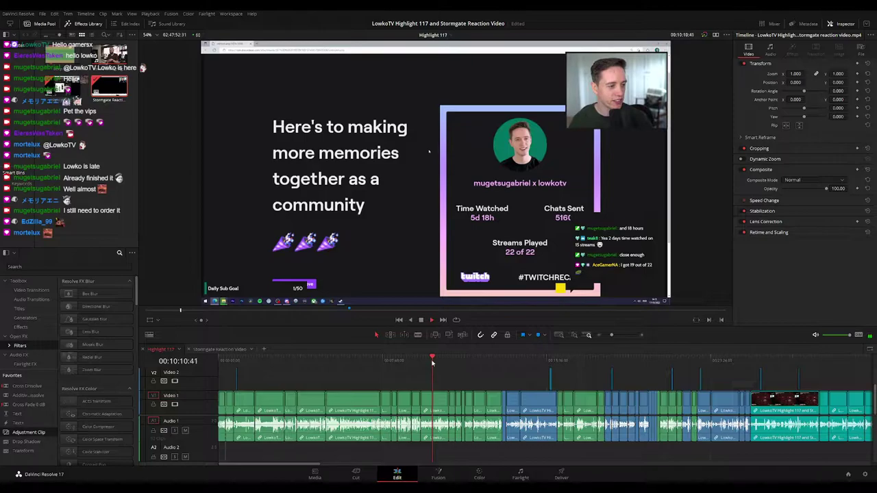
click(452, 361)
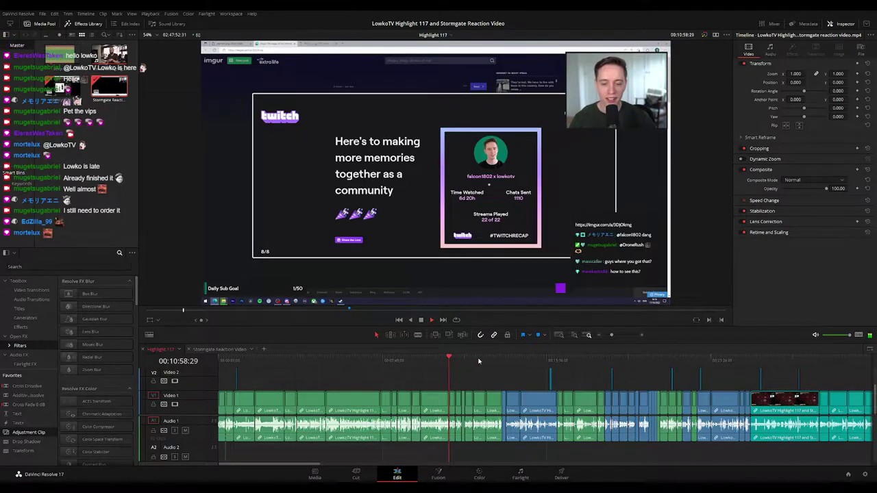
click(503, 360)
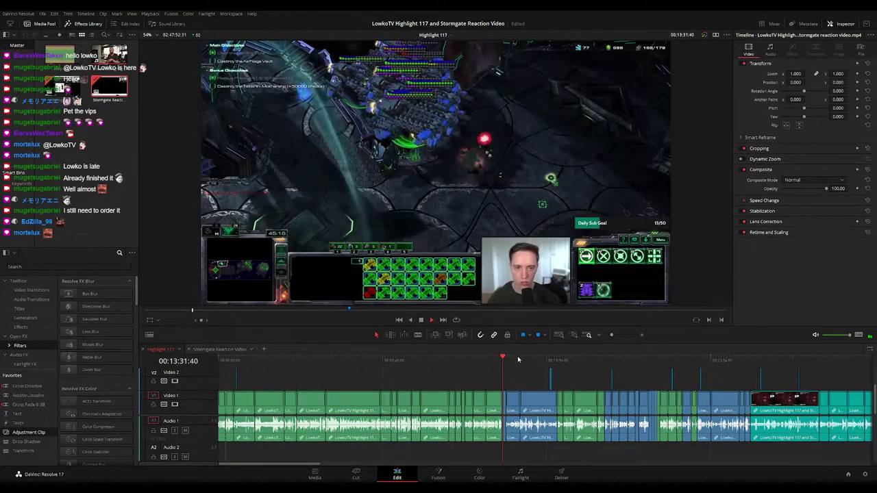
click(520, 357)
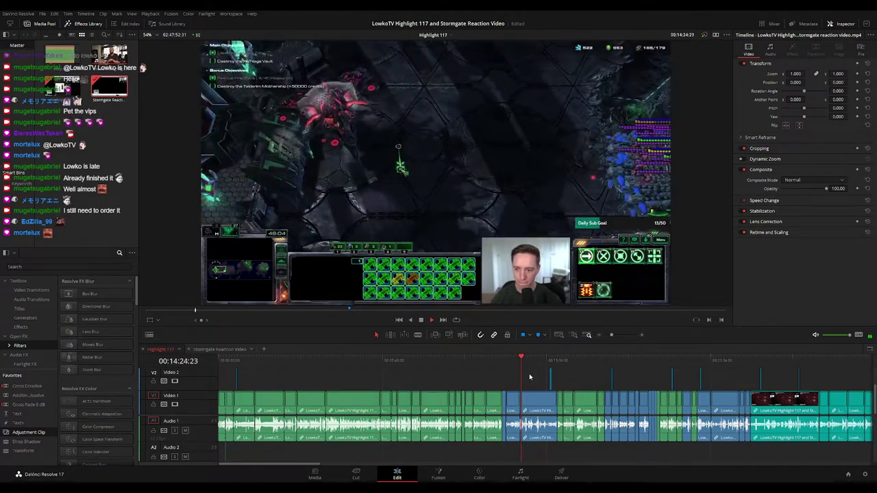
Examine the mission summary close-up at about 00:15:45 and the gameplay before it, and scrub ahead to about 00:16:19
scroll(530, 377, up, 3)
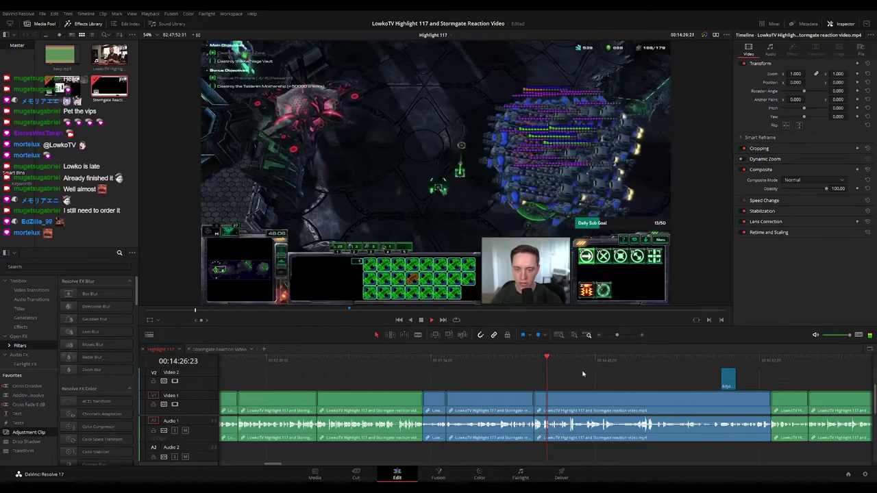
drag(634, 379, 472, 380)
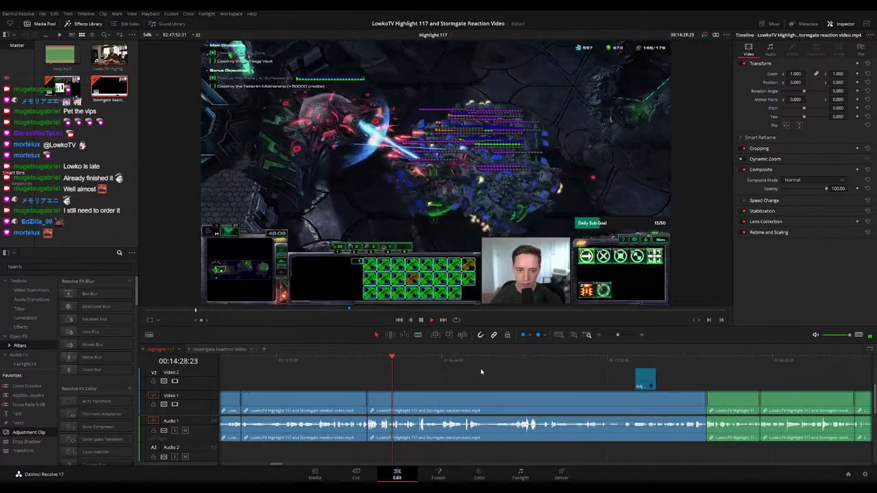
click(632, 361)
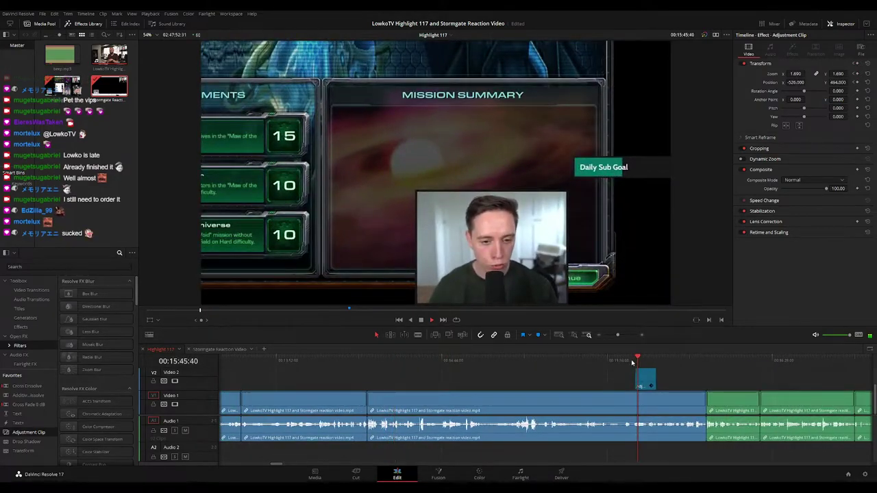
drag(714, 385, 562, 376)
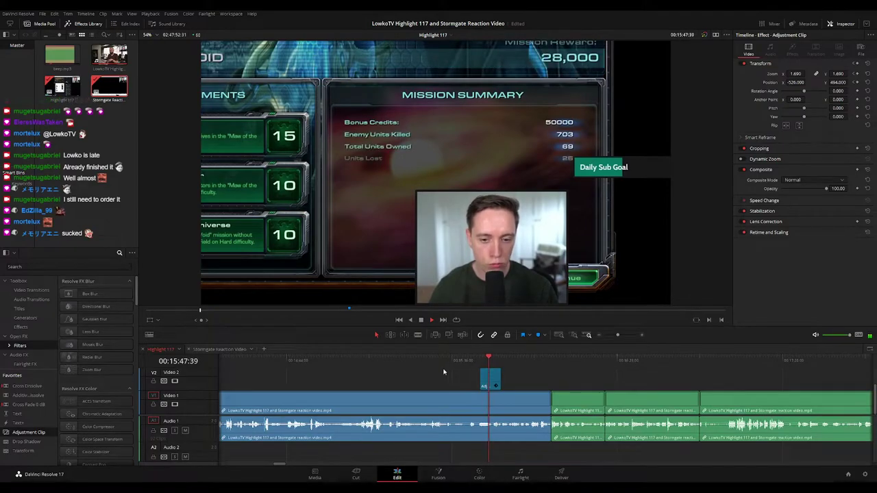
click(393, 361)
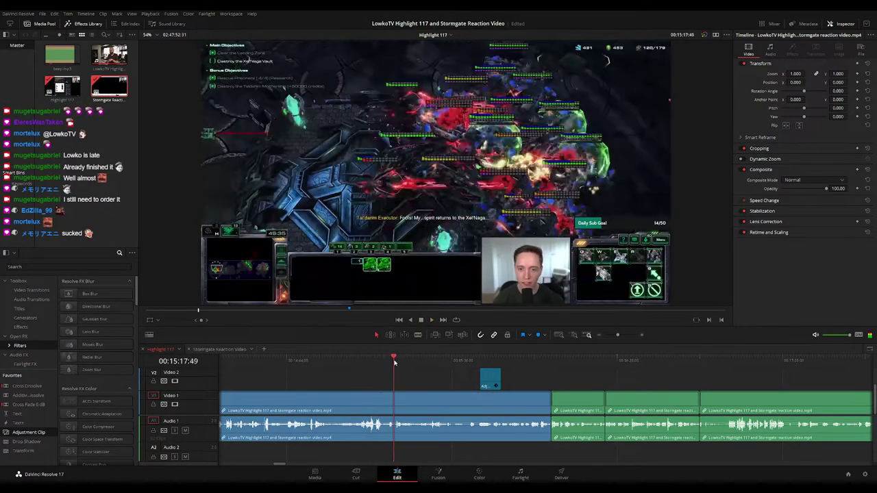
drag(394, 361, 589, 363)
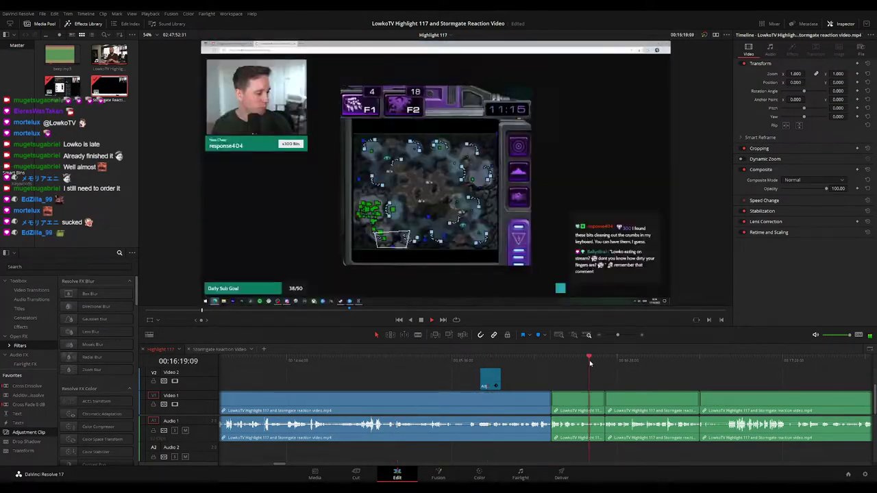
Play back the "Baneling Busts!" thumbnail section from about 00:17:05 to 00:17:15
scroll(609, 369, down, 4)
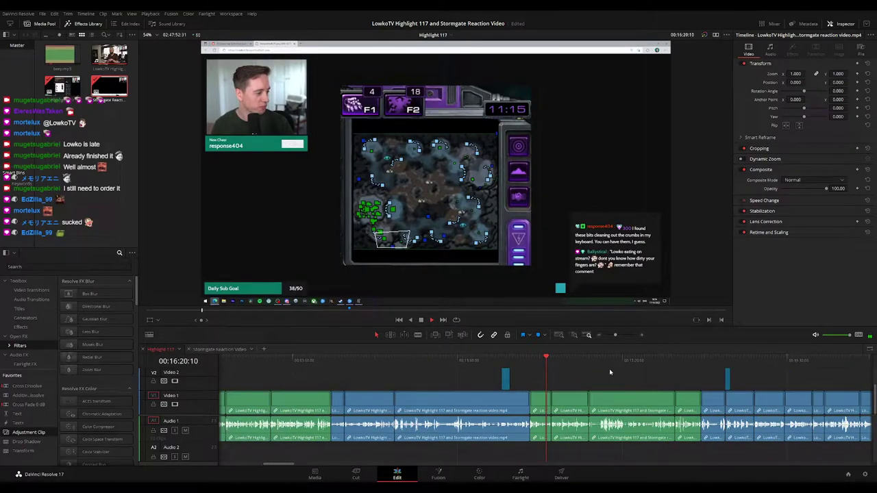
click(441, 361)
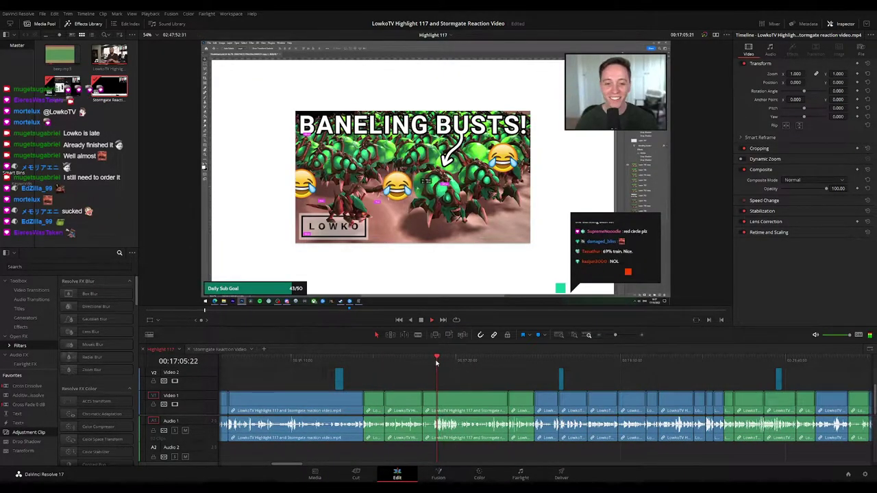
click(435, 361)
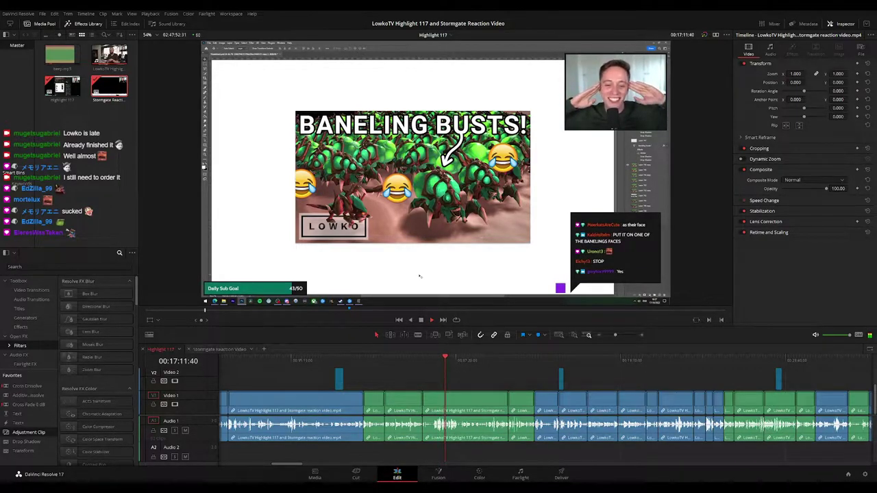
click(468, 381)
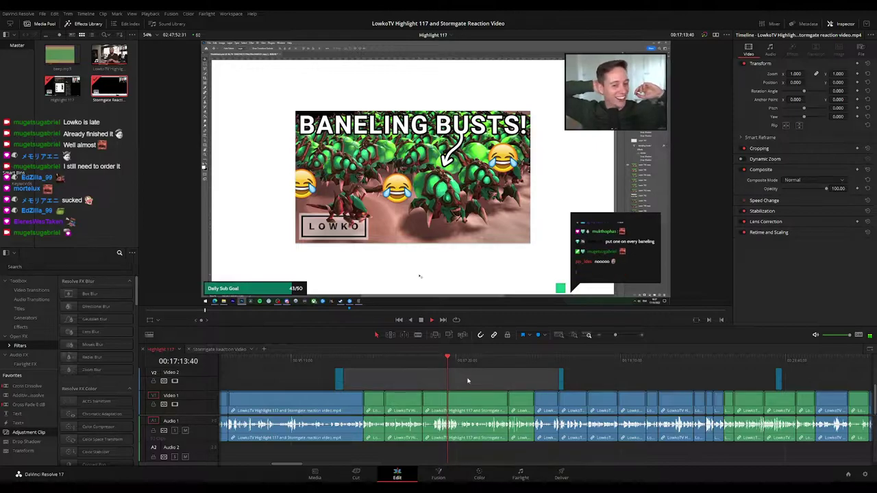
key(Delete)
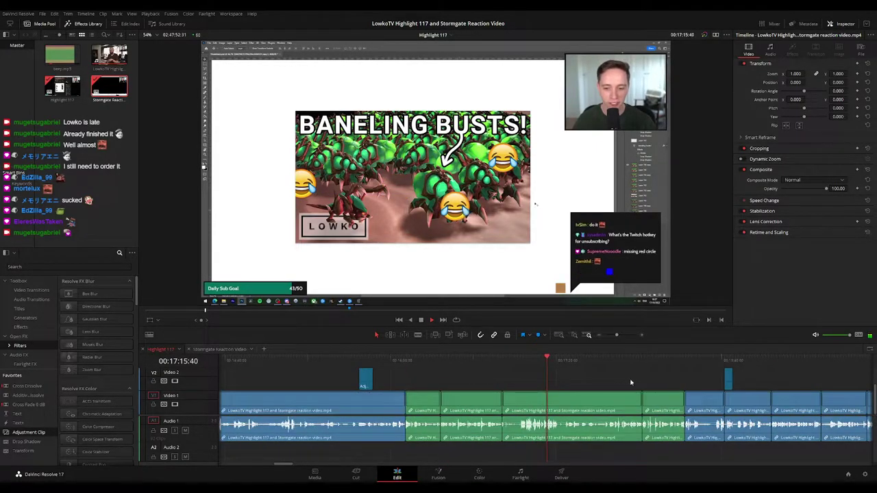
Spot-check the Starport webcam close-up at about 00:18:42 and the following mission gameplay up to about 00:21:18
click(724, 362)
drag(773, 382, 525, 356)
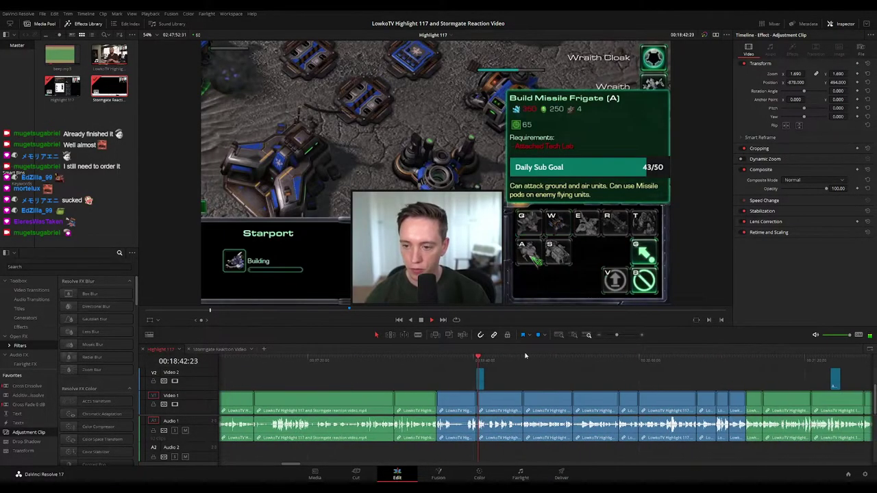
click(532, 358)
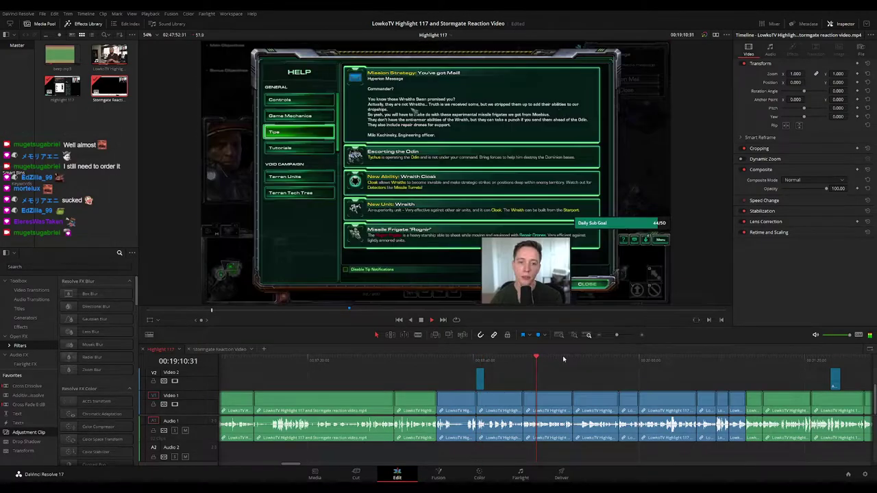
click(587, 357)
click(638, 358)
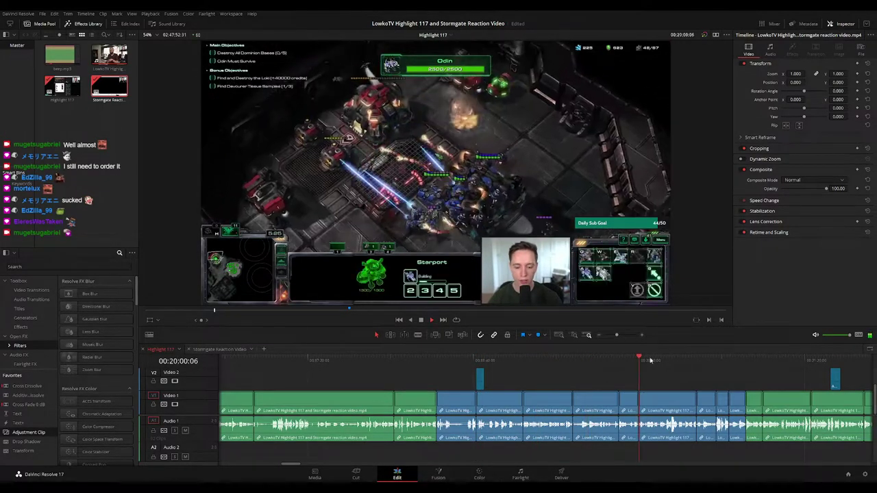
click(802, 359)
drag(805, 382, 527, 384)
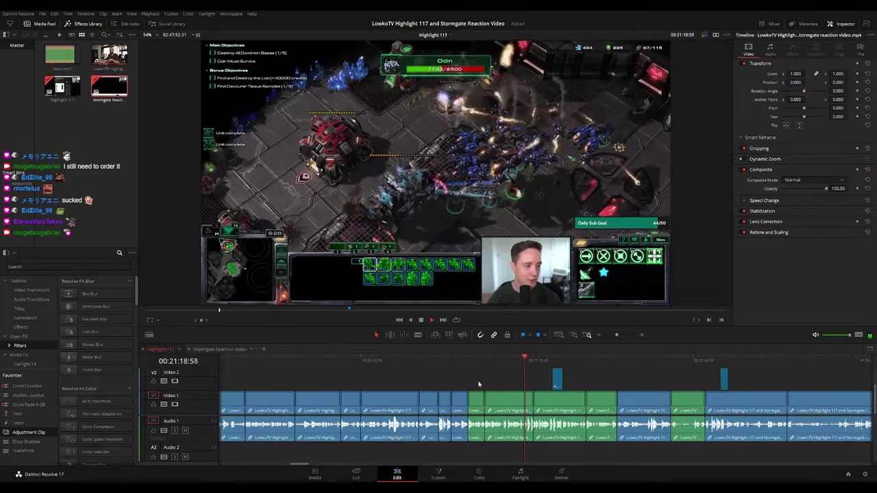
Play back the webcam close-up at about 00:21:34 and continue towards the following sections of Highlight 117
click(545, 359)
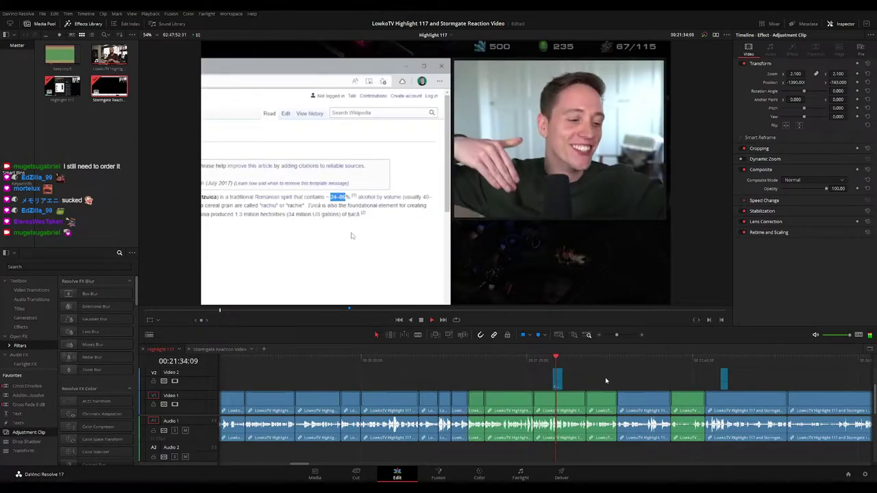
click(620, 378)
key(ctrl+minus)
drag(602, 377, 468, 377)
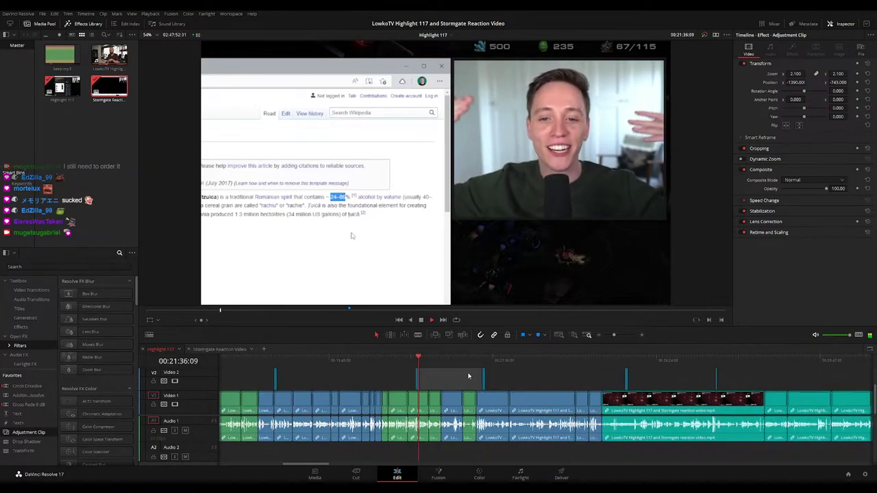
Review the Highlight 117 timeline from about 00:22:30 to 00:22:55, up to the punch-in adjustment clip on the Frigate upgrade text
scroll(469, 375, right, 2)
click(386, 359)
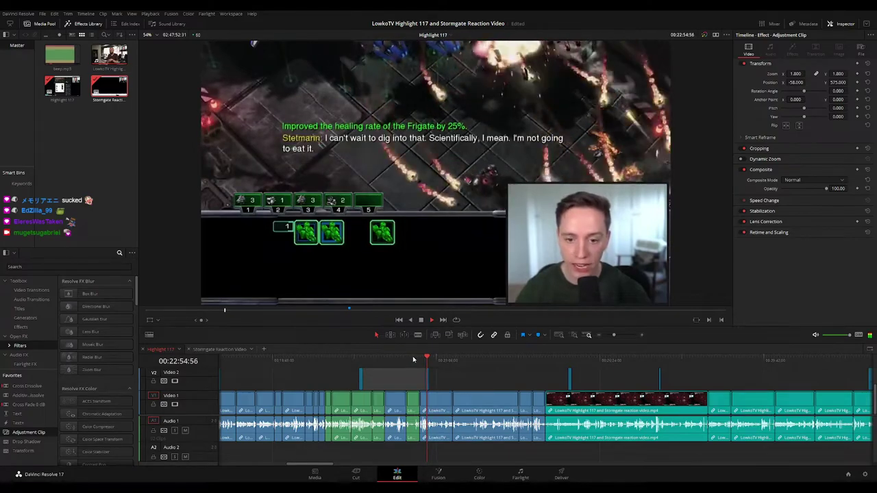
click(413, 359)
click(407, 360)
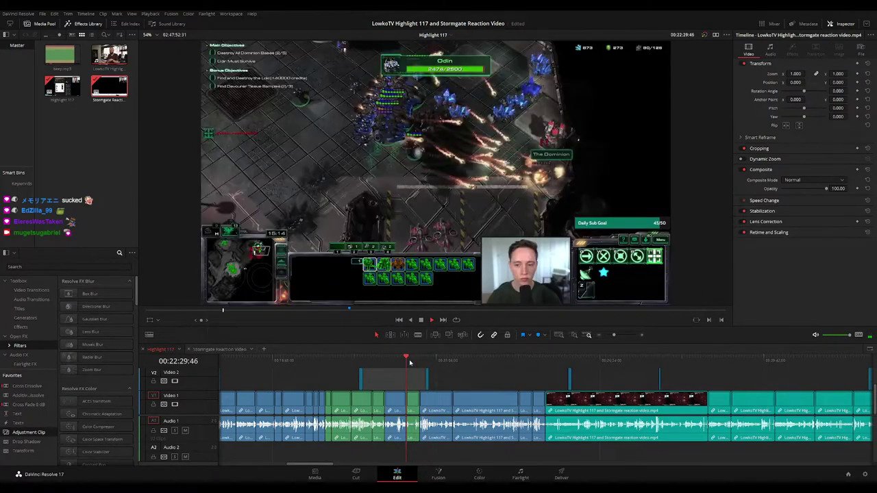
key(ctrl+=)
key(ctrl+=)
key(ctrl+=)
scroll(586, 396, up, 1)
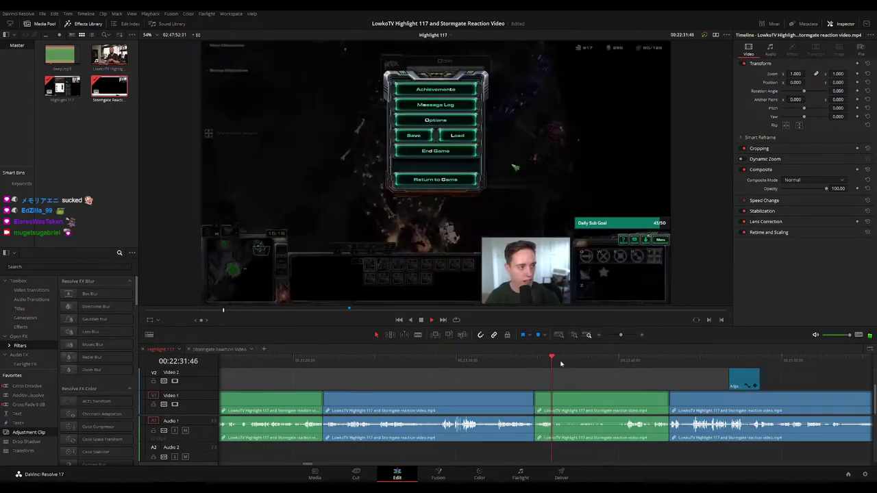
drag(608, 381, 548, 380)
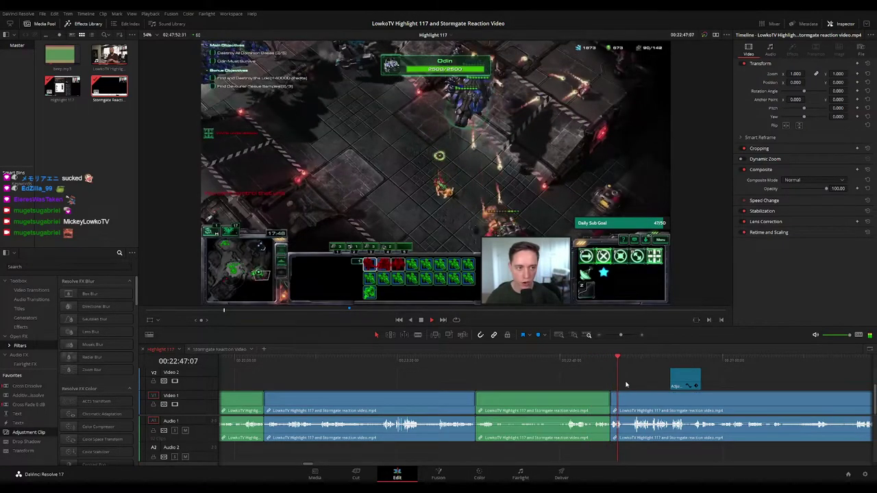
click(633, 385)
drag(634, 385, 506, 385)
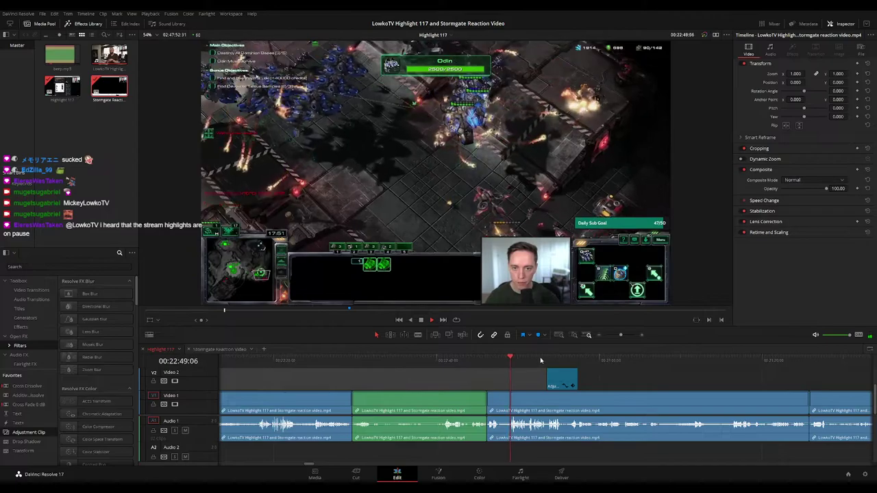
click(540, 360)
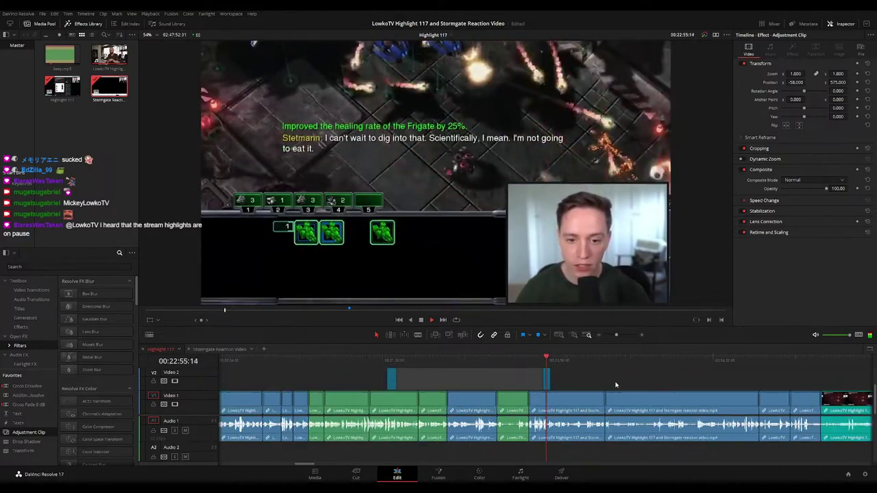
Skim the footage from about 00:22:55 to 00:31:00, checking the end of the StarCraft mission and the start of the side-scroller section
scroll(615, 385, down, 6)
drag(576, 382, 443, 379)
key(space)
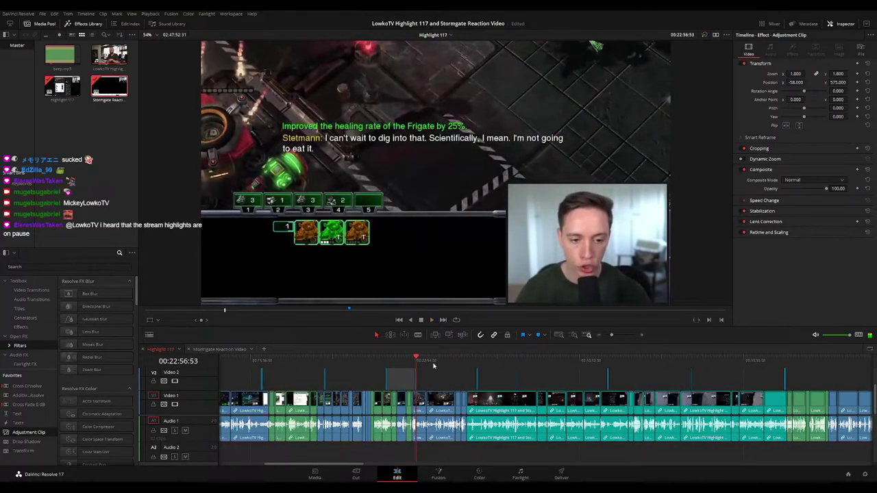
click(451, 361)
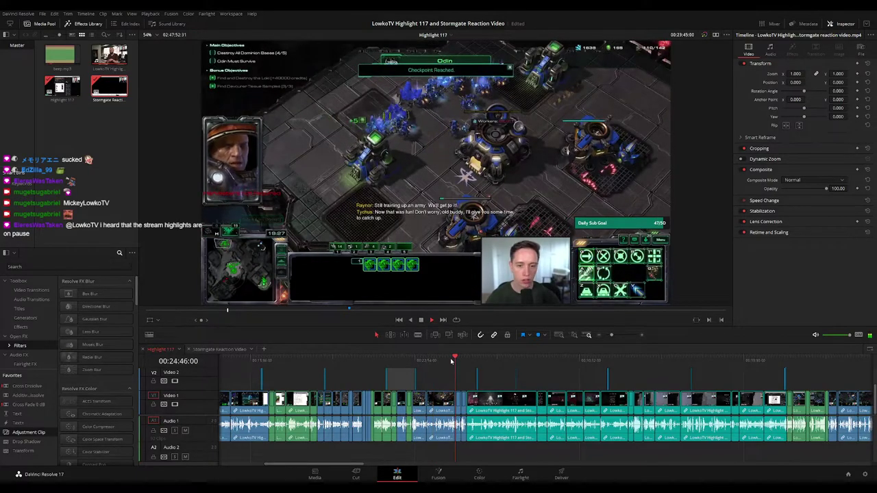
click(461, 358)
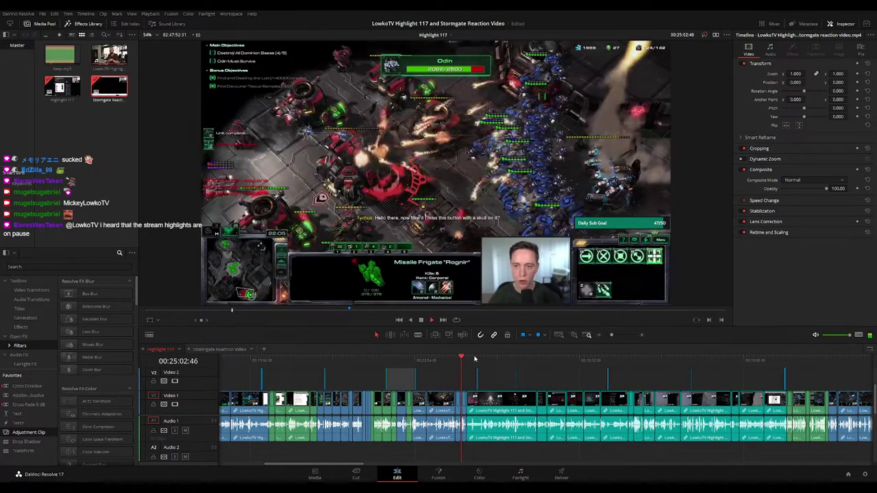
click(476, 358)
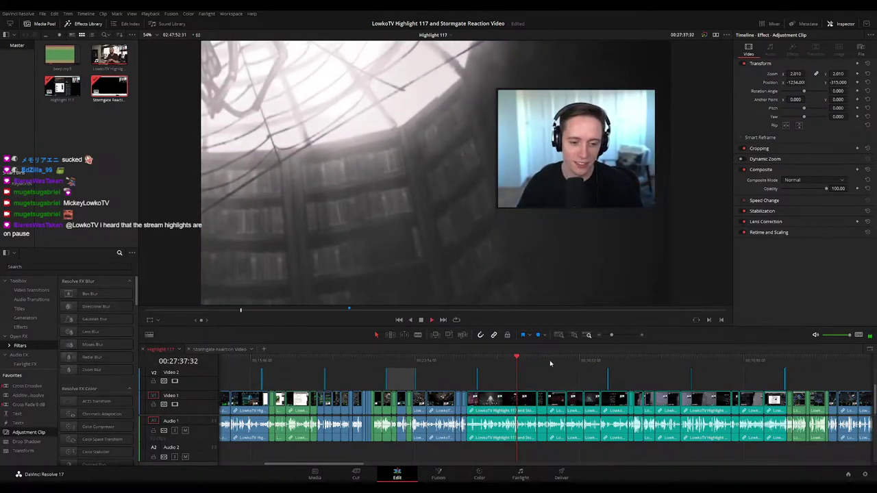
drag(541, 359, 590, 359)
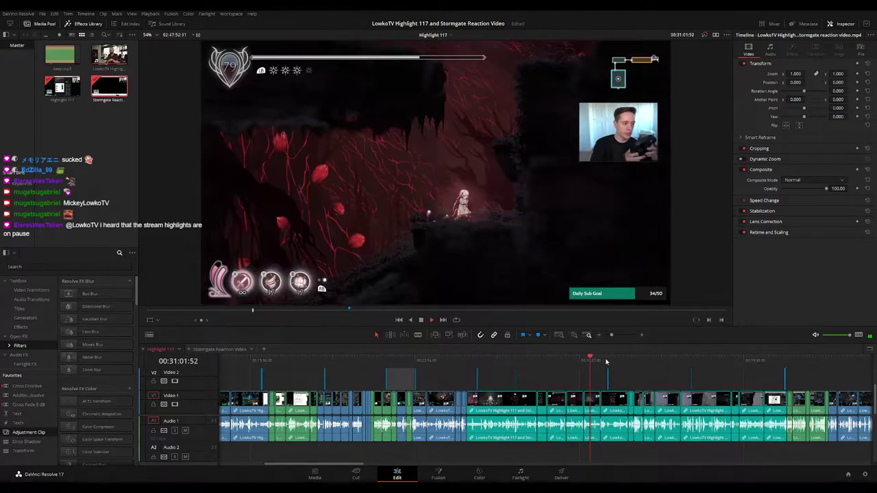
Spot-check the side-scroller gameplay and its webcam punch-ins from about 00:31:50 to 00:36:40
click(606, 360)
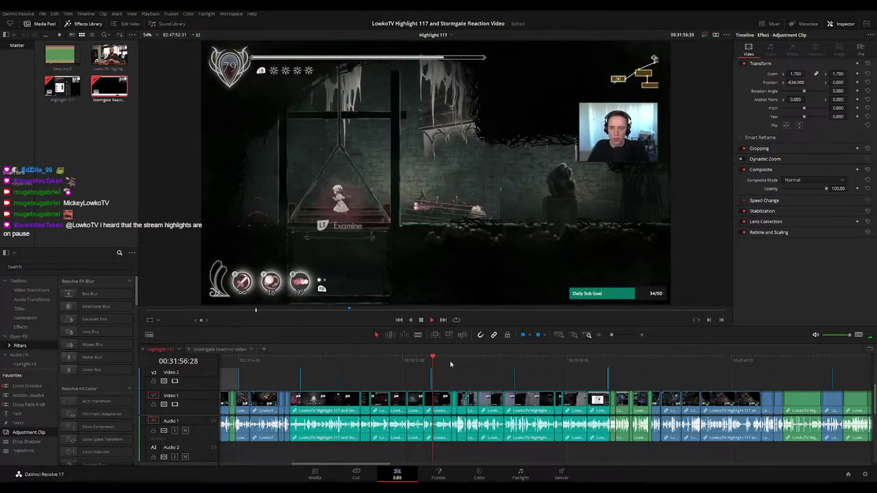
click(452, 361)
click(466, 361)
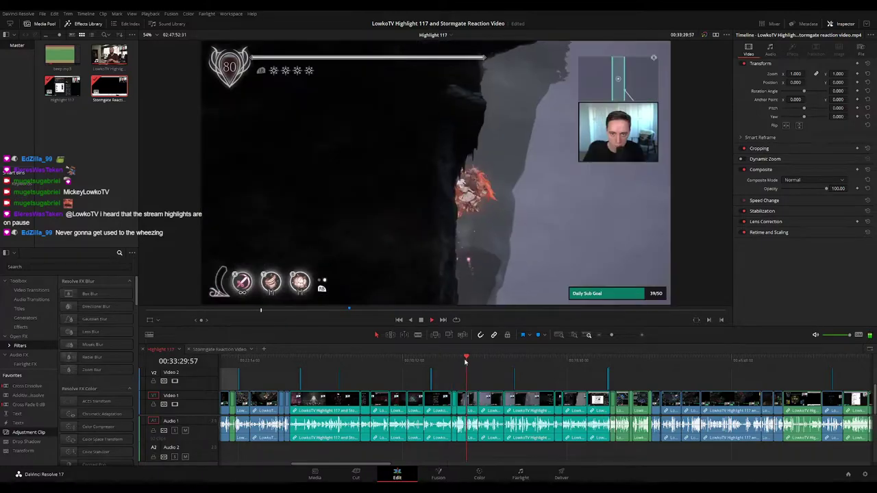
click(488, 361)
click(512, 357)
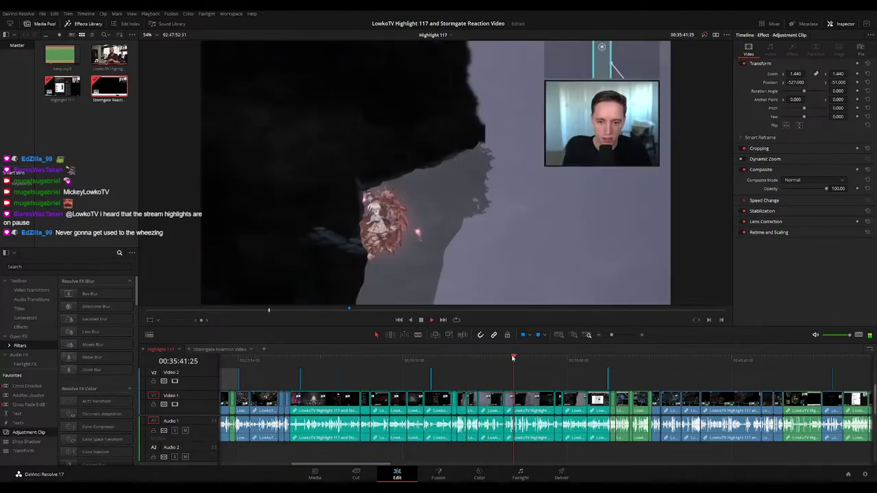
click(554, 361)
click(535, 361)
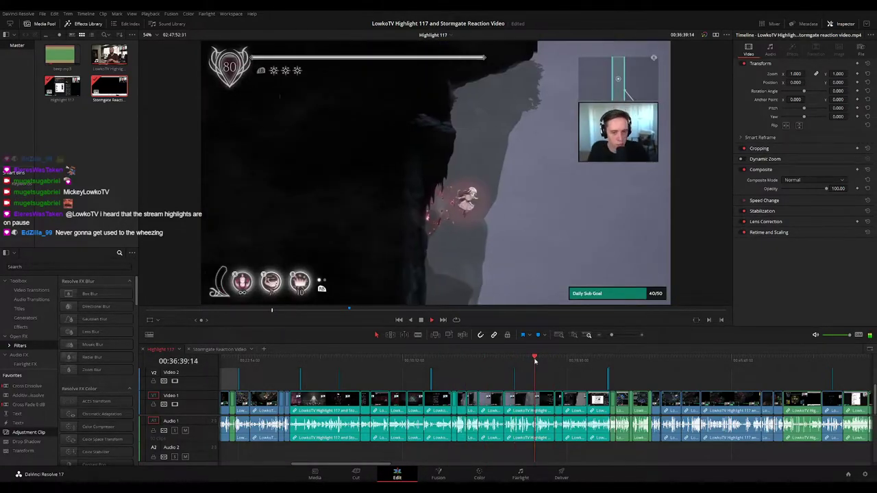
key(space)
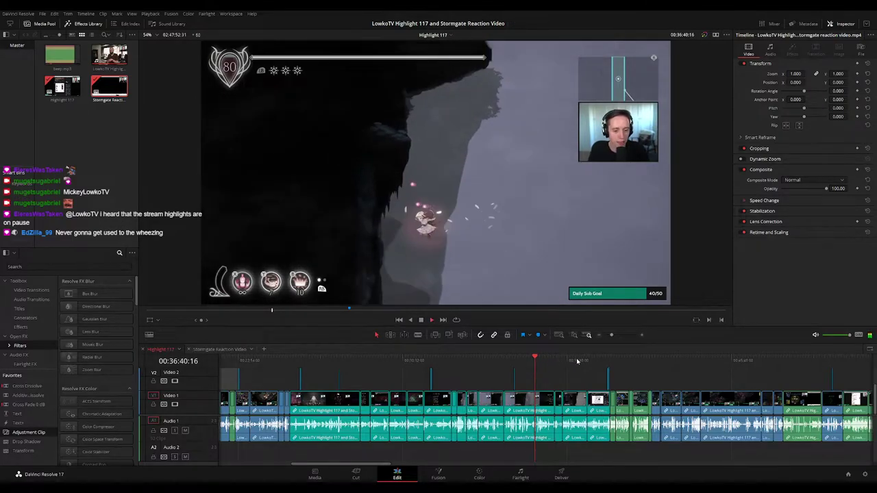
Play back the webcam punch-in near 00:40:00 closely, including its "*gibberish in dutch*" caption, through to the end of the side-scroller section
click(607, 361)
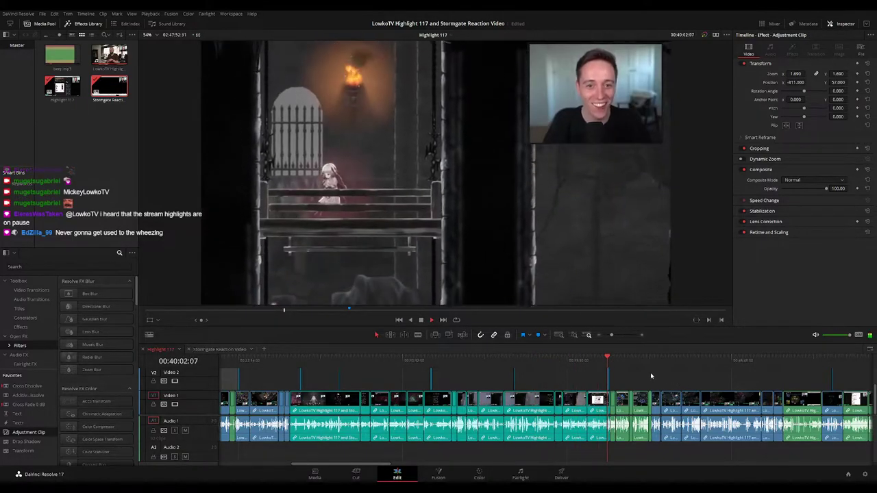
scroll(645, 374, up, 3)
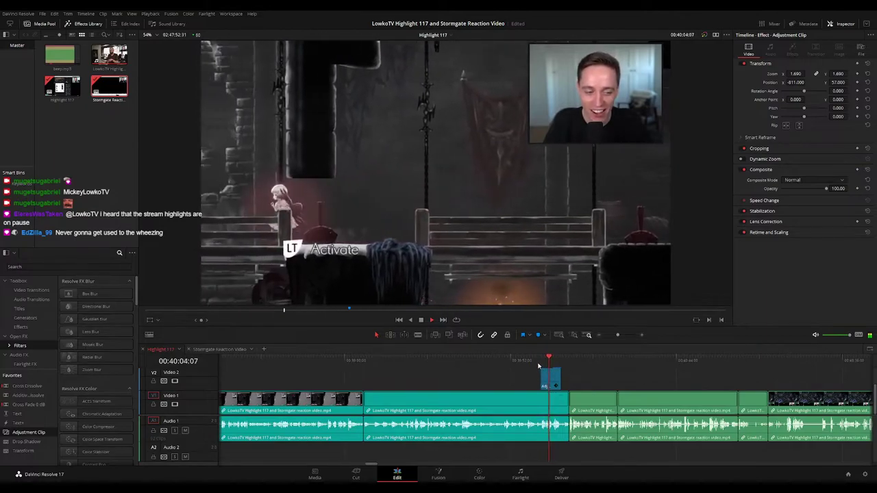
click(529, 360)
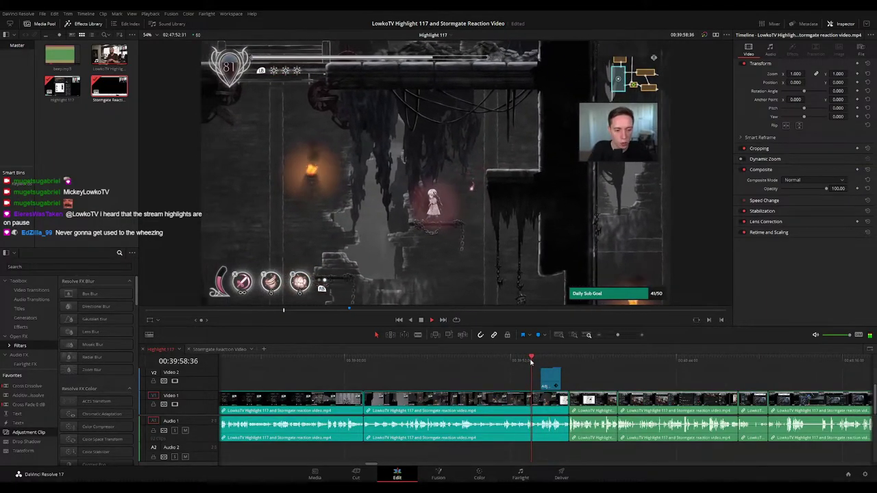
scroll(546, 374, up, 2)
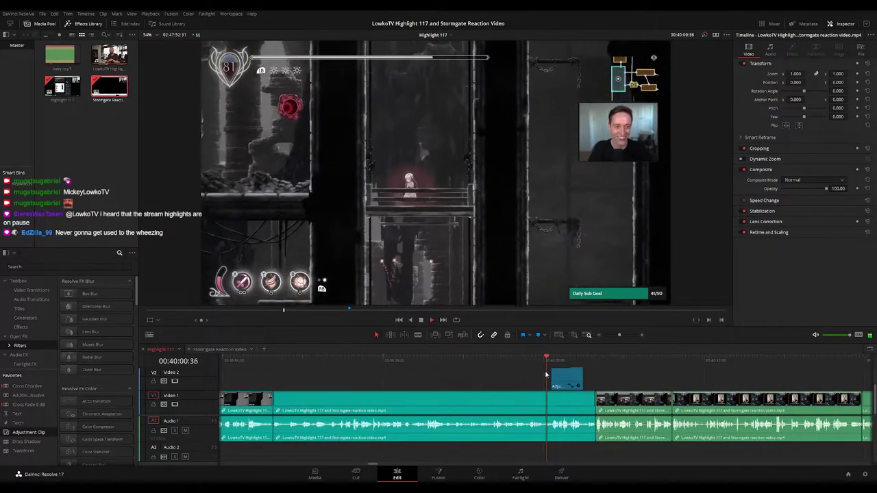
drag(502, 357, 503, 358)
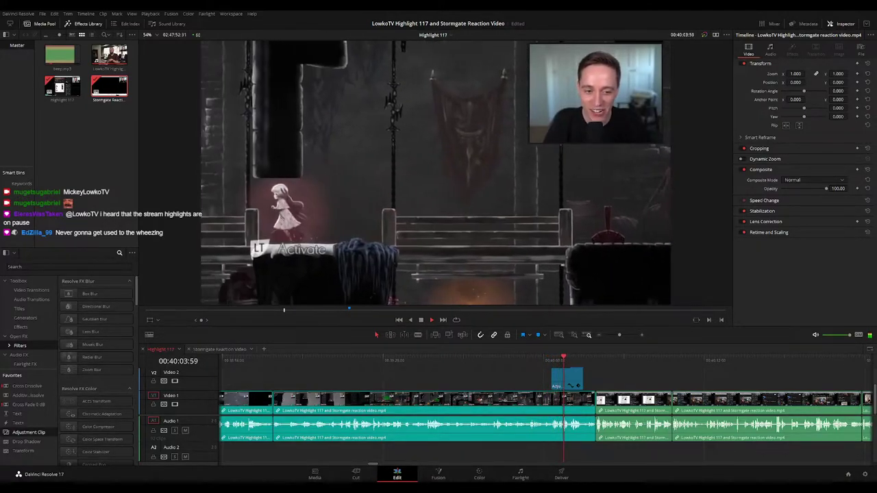
drag(608, 382, 559, 372)
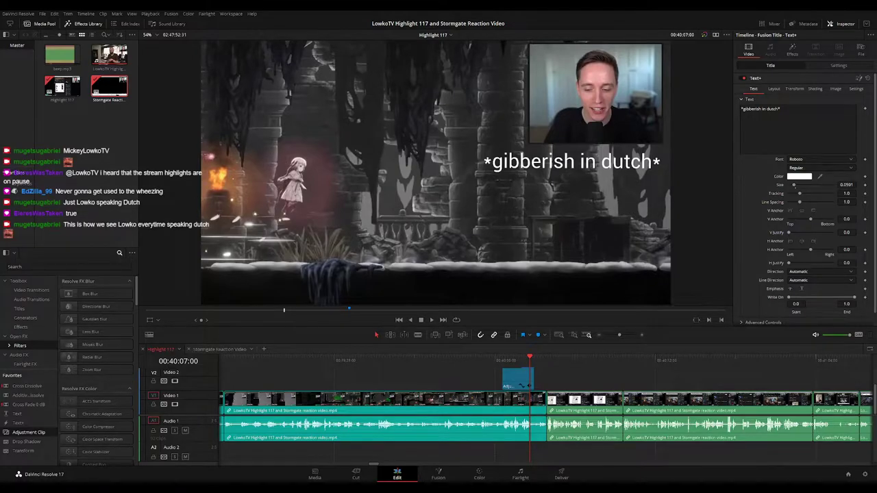
click(522, 360)
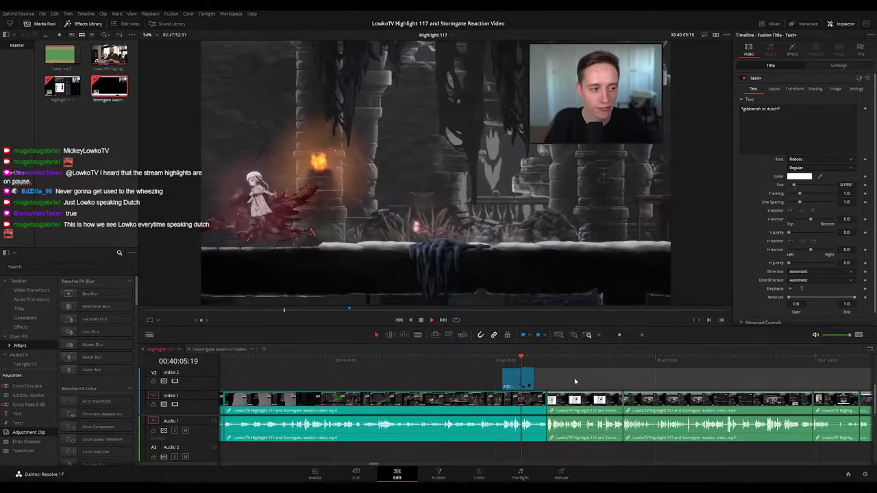
key(space)
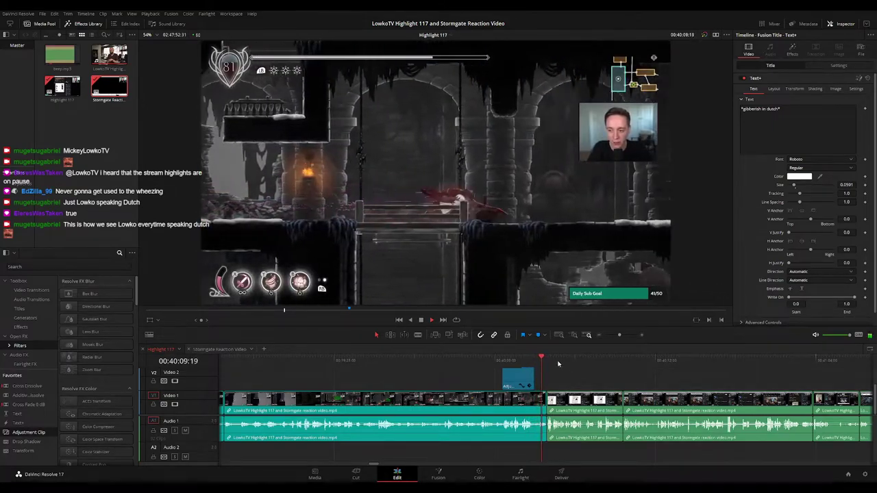
Skim the r/starcraft Reddit segment from about 00:40:10 to 00:41:58, checking each post's clip
click(557, 360)
click(617, 362)
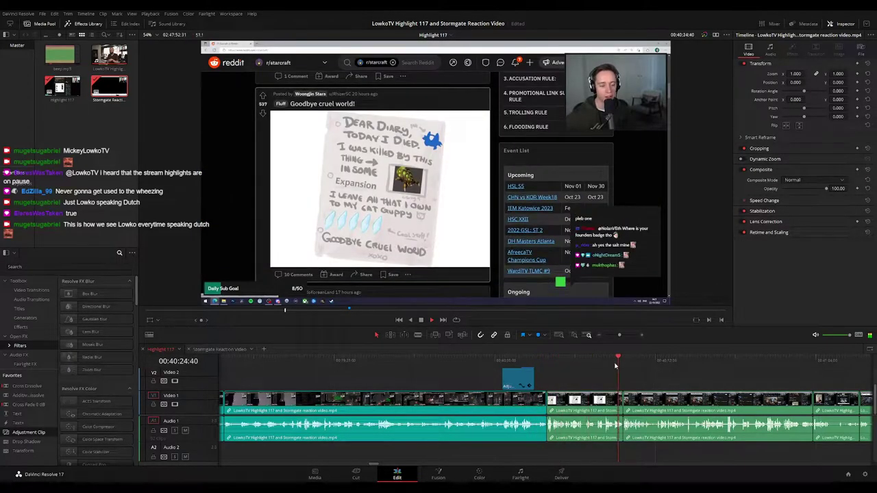
click(620, 357)
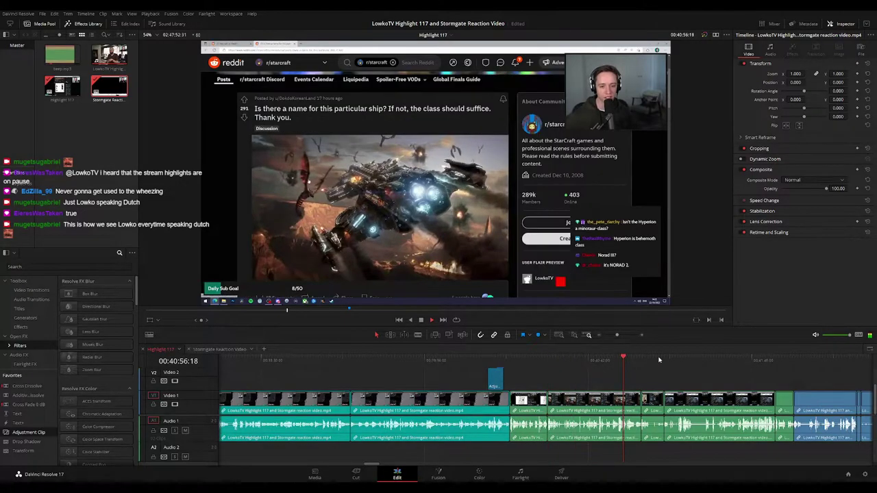
click(662, 359)
key(ctrl+minus)
click(572, 359)
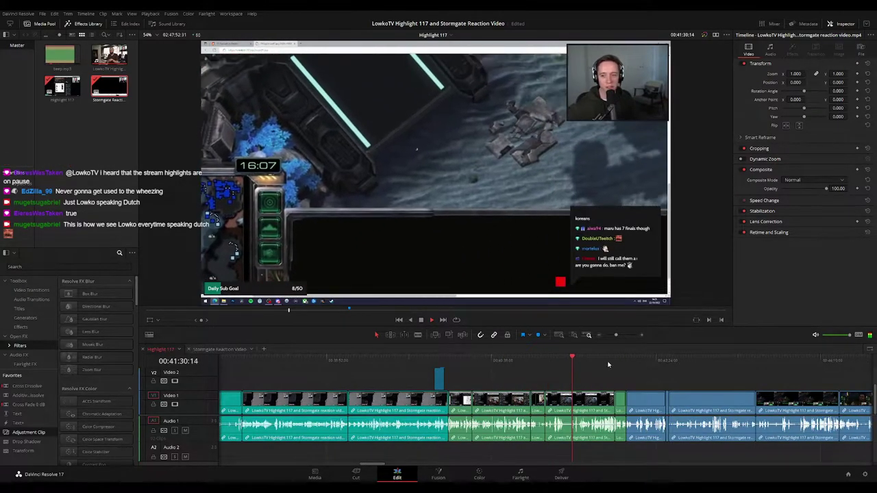
click(615, 359)
drag(664, 381, 487, 359)
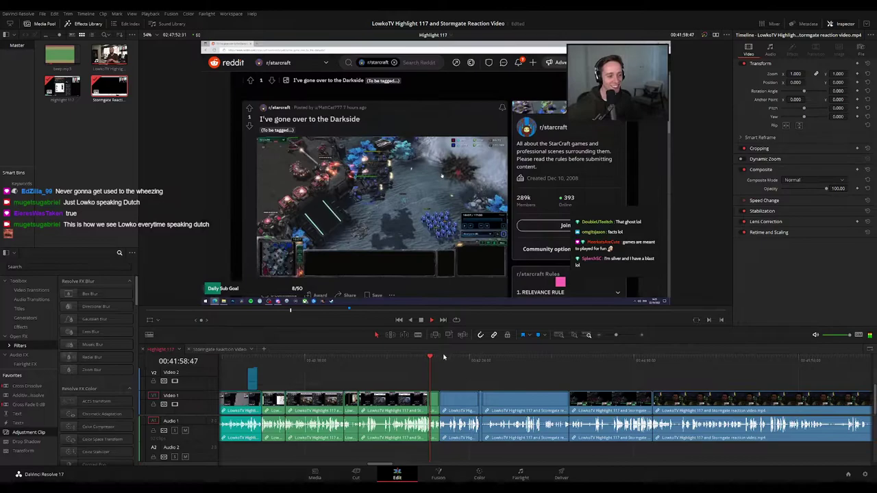
Check the cuts into the Fusion Reactor mission, sampling its first clips up to about 00:43:29
click(441, 358)
click(463, 360)
click(480, 358)
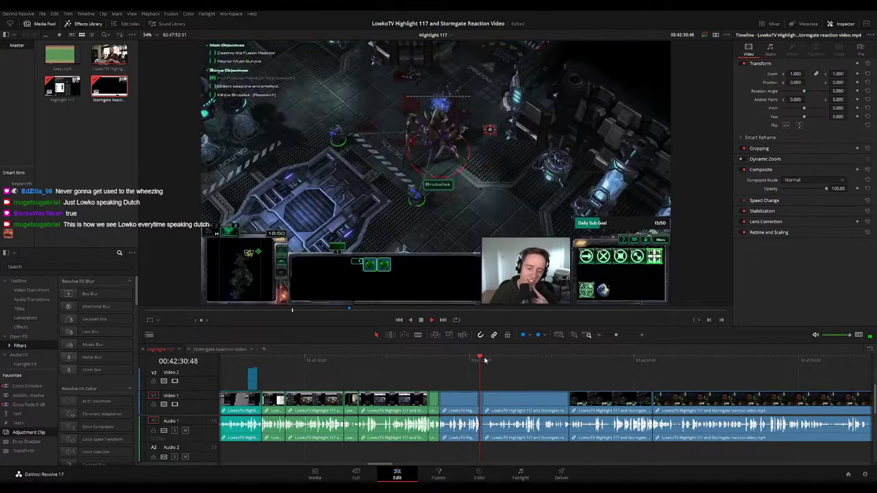
click(514, 357)
click(554, 359)
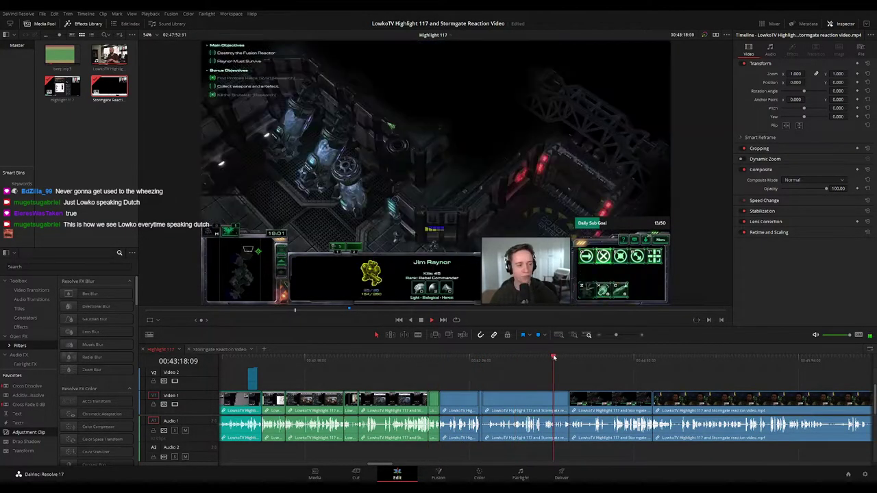
click(570, 358)
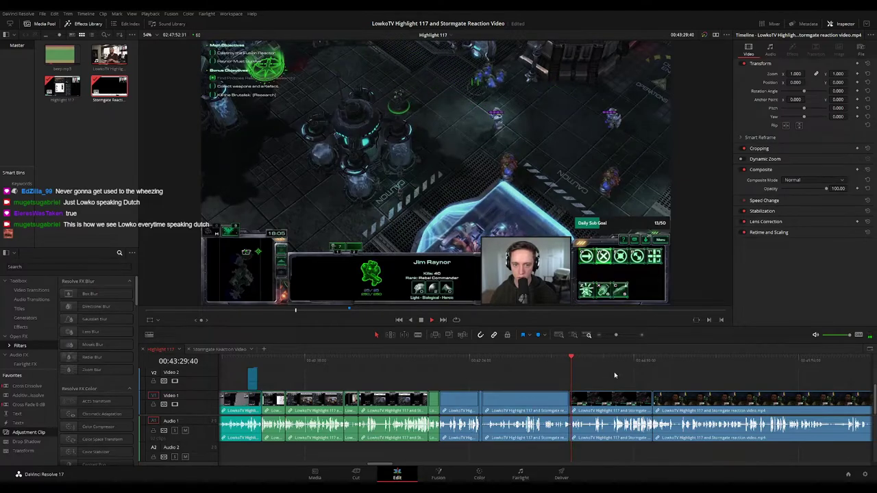
Continue reviewing the Fusion Reactor mission footage from about 00:43:30 to 00:45:13, including the cut into the long escape clip
drag(615, 374, 468, 374)
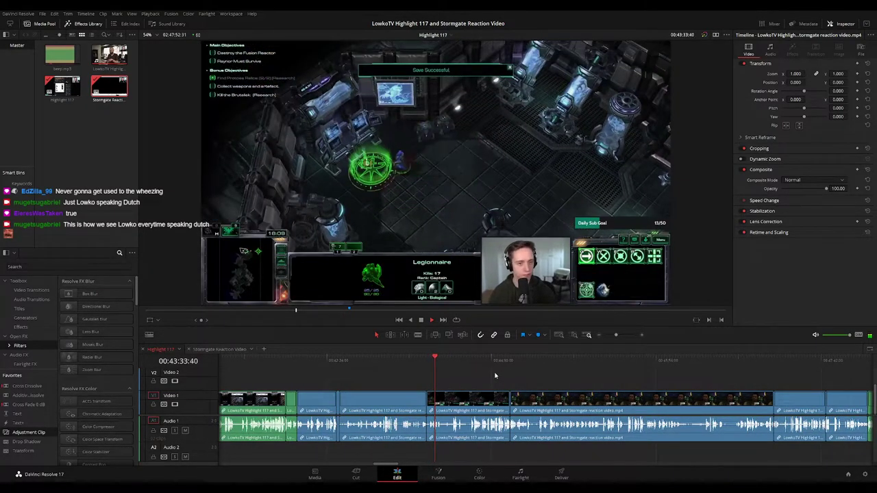
click(453, 361)
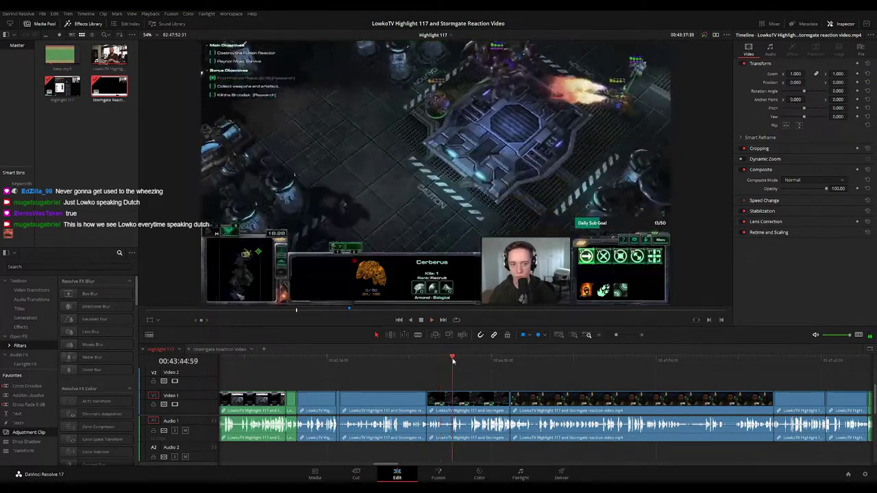
click(481, 361)
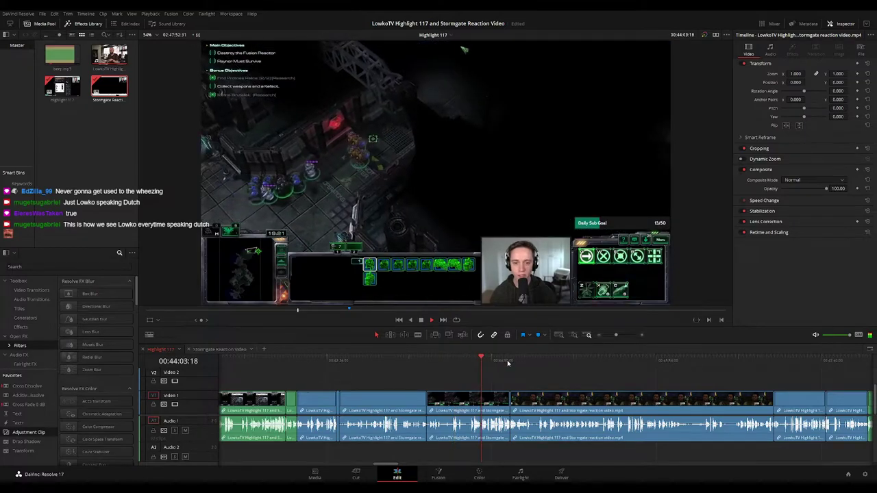
click(503, 361)
click(519, 359)
click(591, 360)
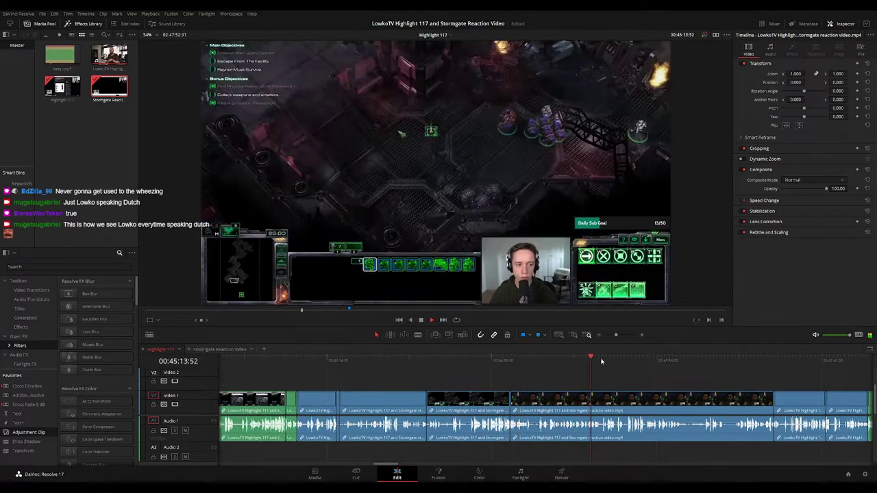
Sample the long escape clip of the Fusion Reactor mission, checking its end cut near 00:47:13 and an earlier passage near 00:46:25
key(ctrl+minus)
key(ctrl+minus)
key(ctrl+minus)
key(ctrl+minus)
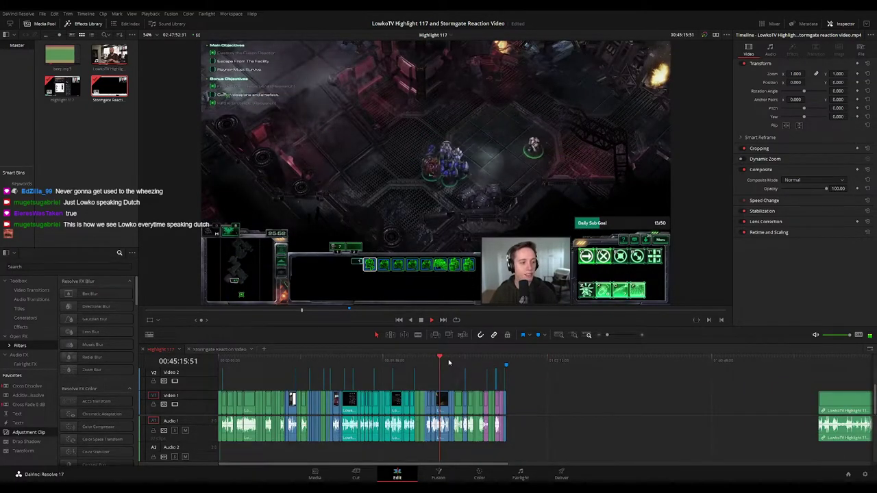
click(449, 361)
key(ctrl+plus)
key(ctrl+plus)
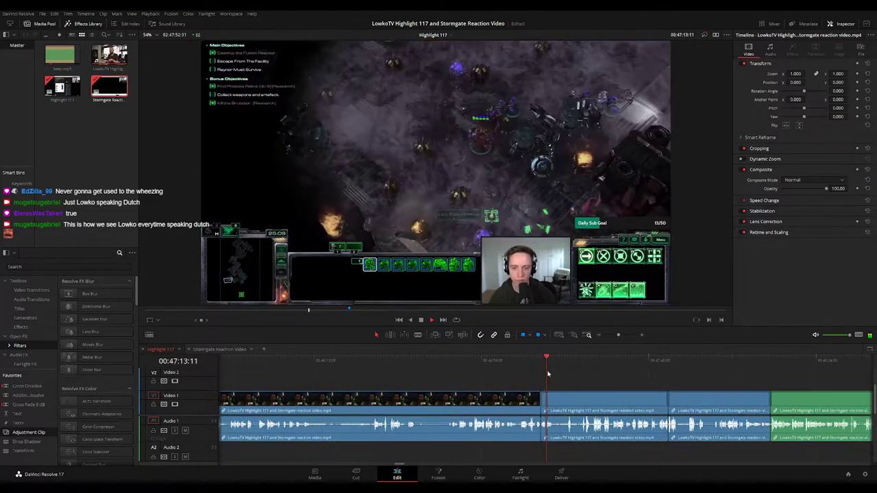
click(363, 363)
scroll(456, 378, left, 3)
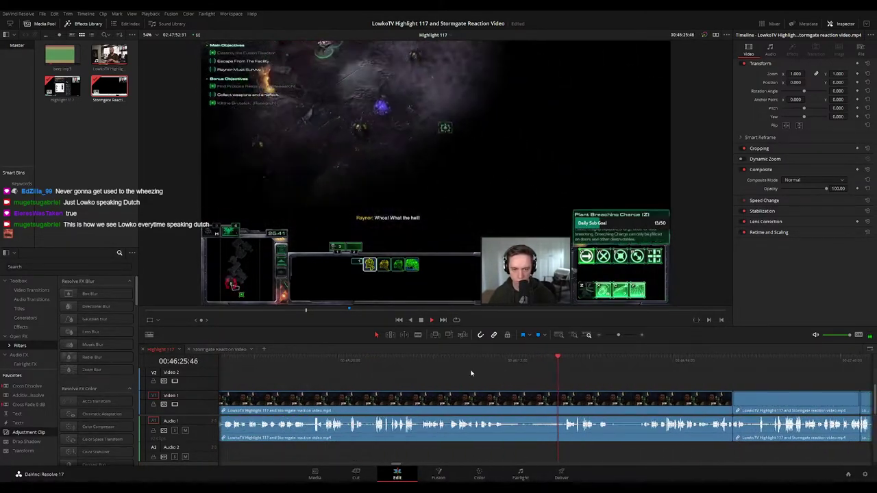
click(294, 361)
scroll(480, 373, left, 5)
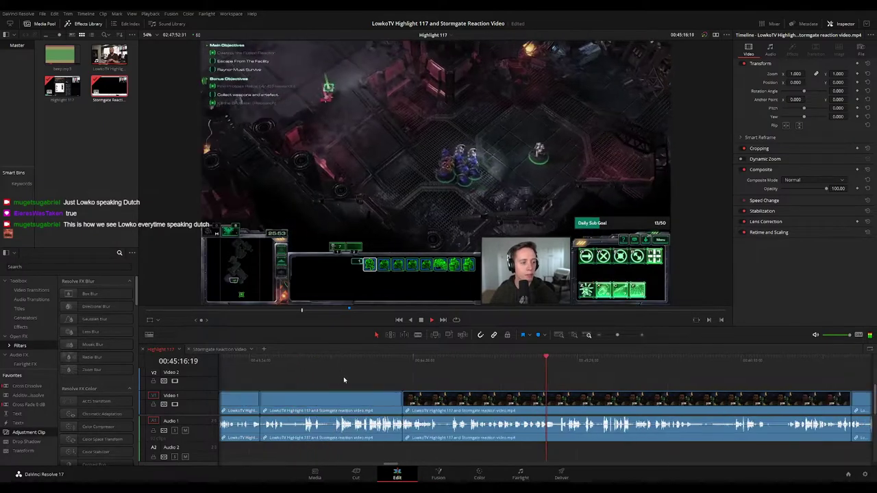
Skim the fight footage inside the long escape clip from about 00:45:25 to 00:46:10
drag(510, 363, 572, 362)
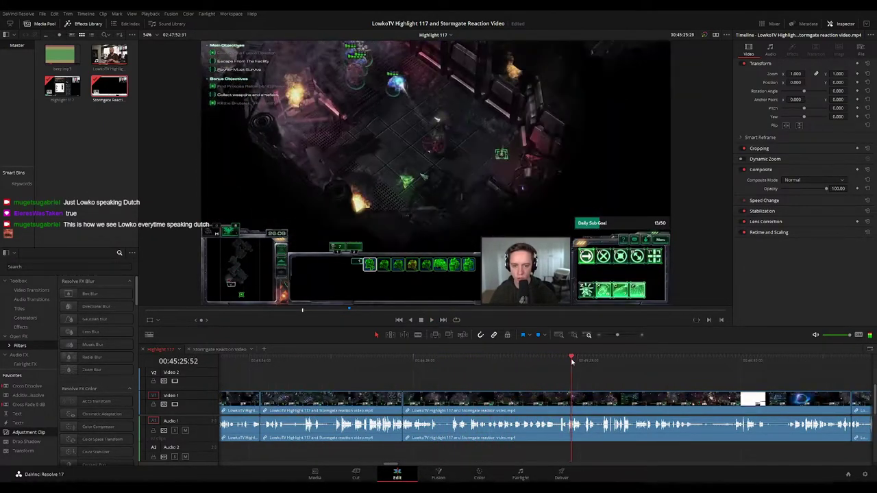
click(581, 363)
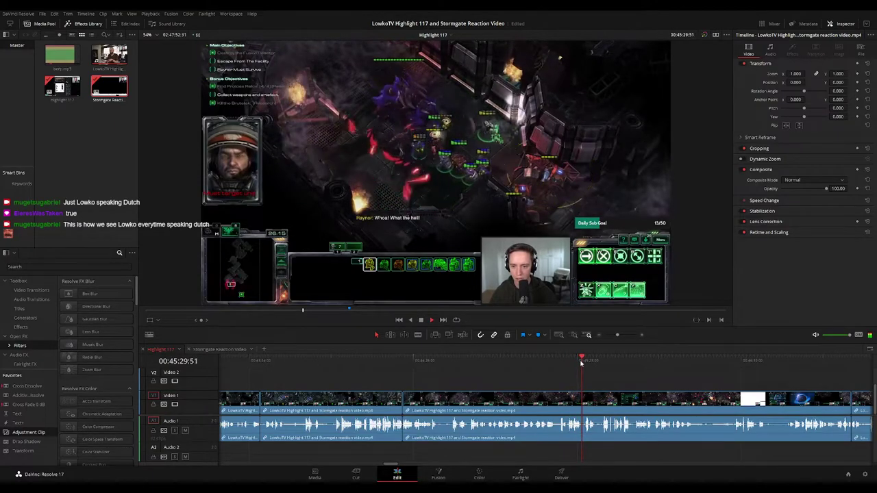
scroll(589, 376, up, 2)
click(534, 362)
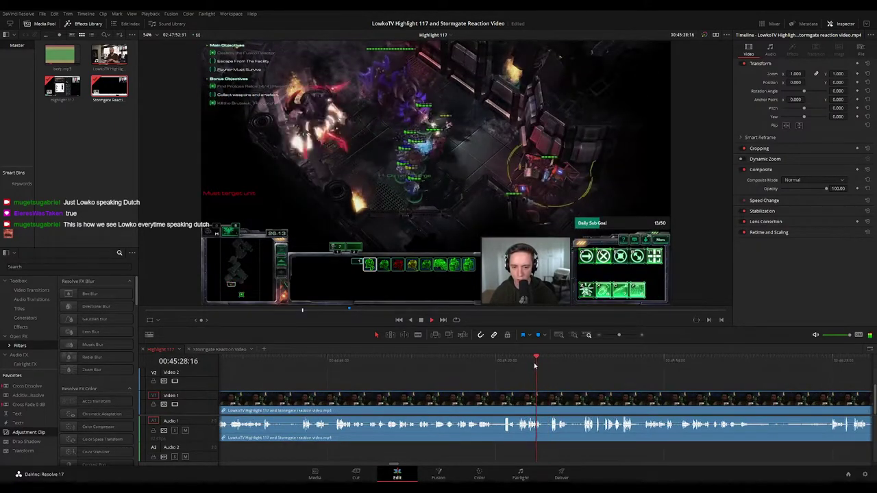
click(554, 363)
click(624, 363)
drag(708, 395, 502, 374)
click(548, 359)
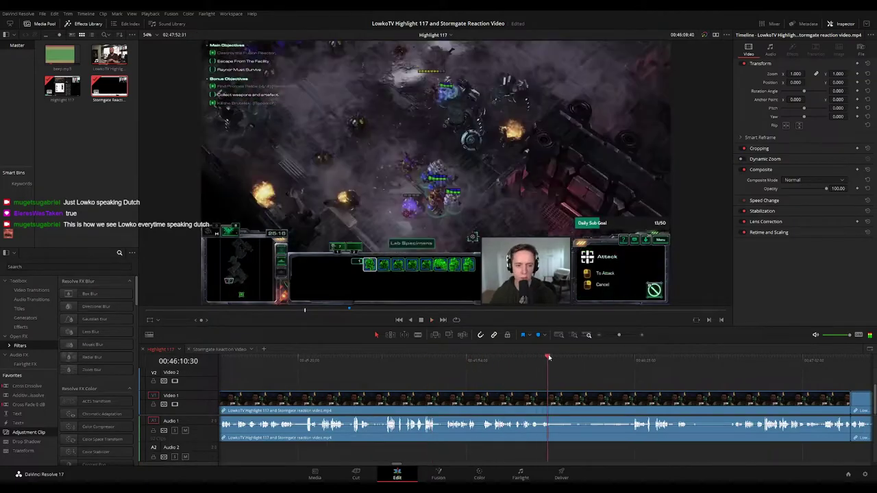
Play back the zoomed-in Hybrid shot with the red arrow and blindfold emote near 00:46:16, starting from about 00:46:13
click(557, 357)
key(space)
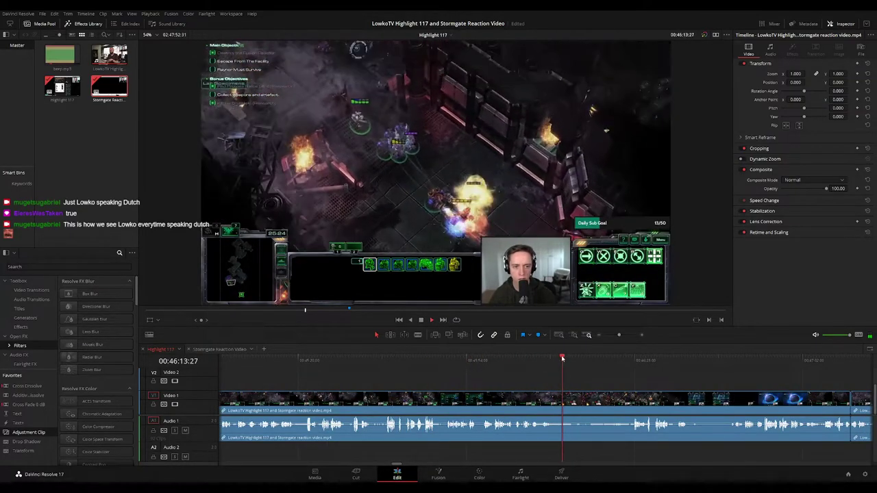
click(575, 359)
key(space)
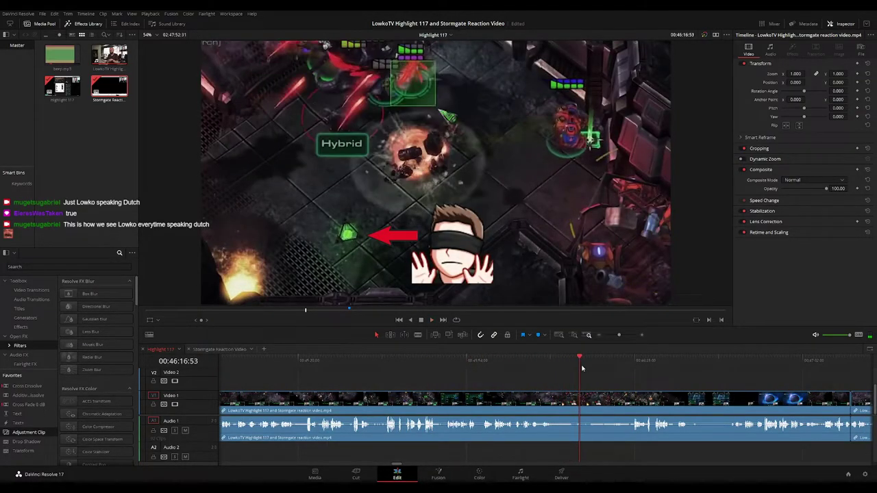
key(space)
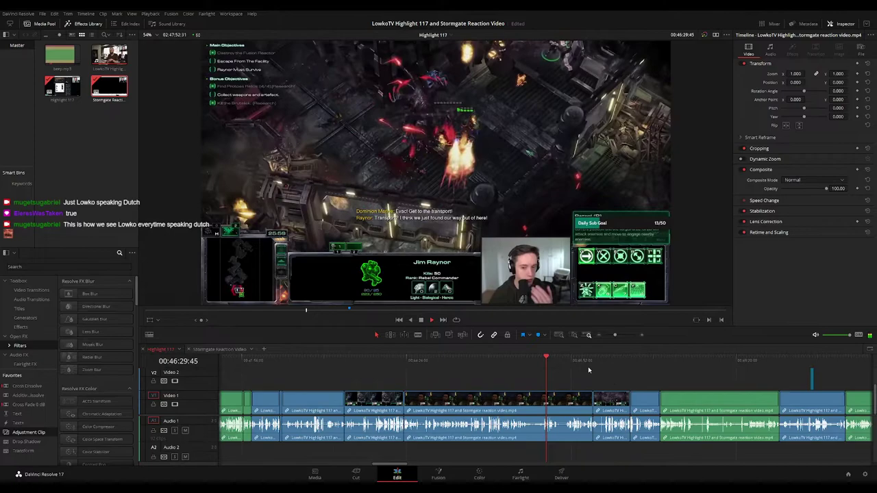
Check the cut out of the escape clip near 00:47:11 and sample the Australian esports tweet reaction from 00:48:29 to 00:49:17
click(593, 361)
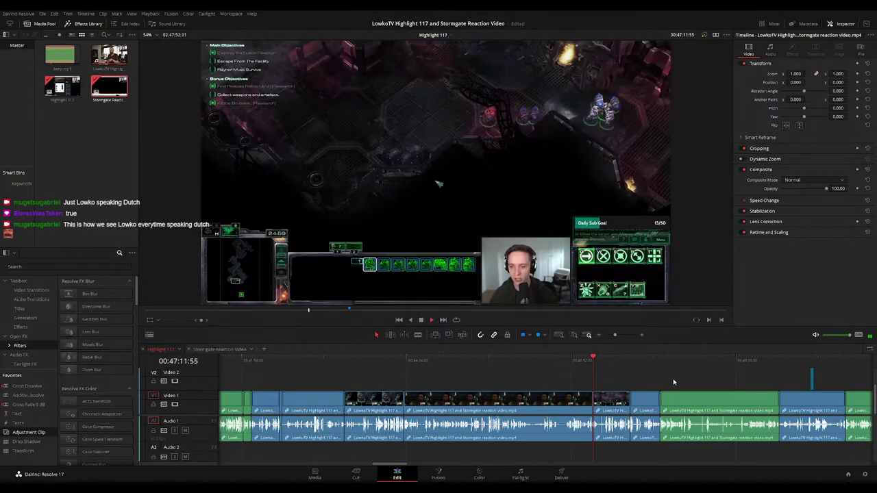
drag(634, 377, 466, 367)
click(462, 361)
click(479, 360)
click(510, 361)
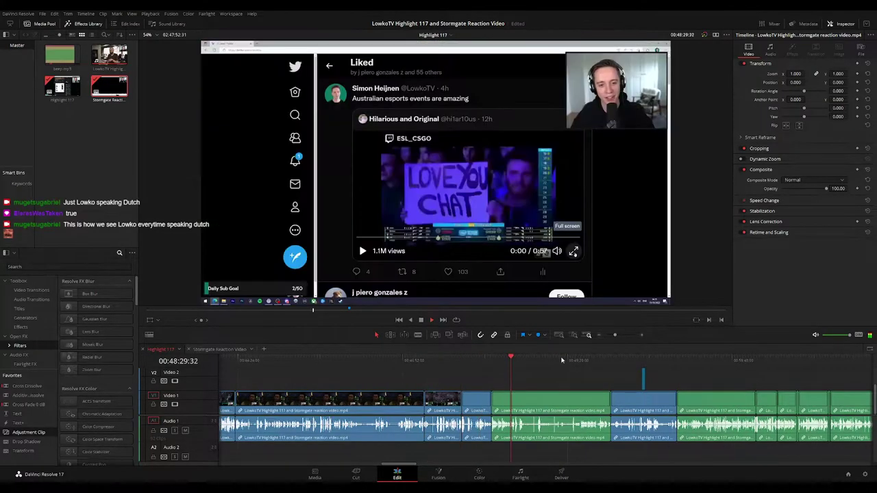
click(563, 359)
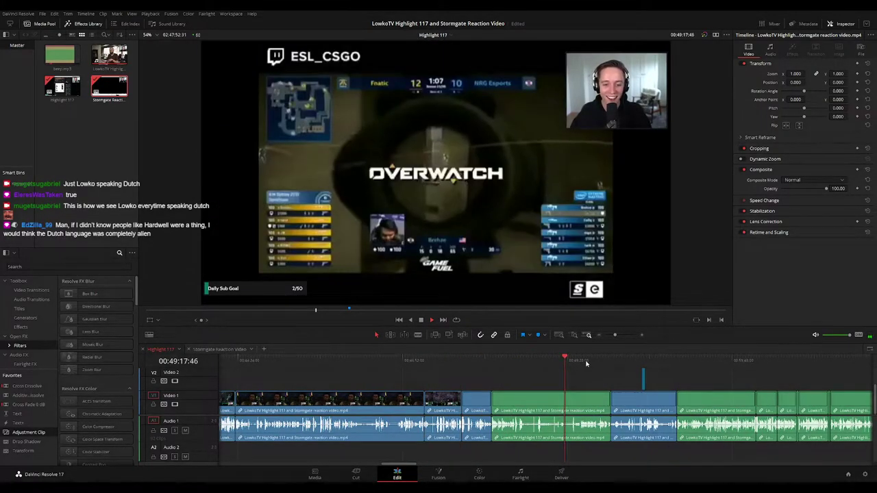
Check the end of the esports reaction near 00:49:37 and the zoomed-in gameplay punch-in at about 00:50:29
drag(585, 376, 446, 374)
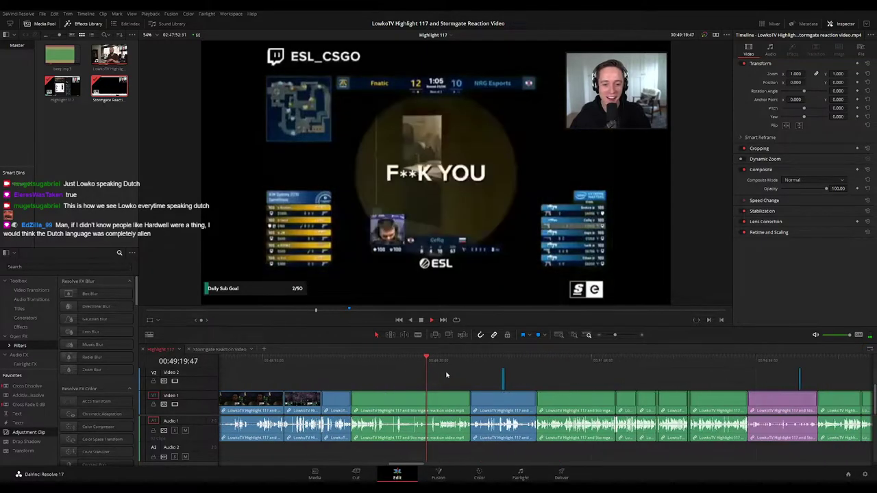
click(446, 362)
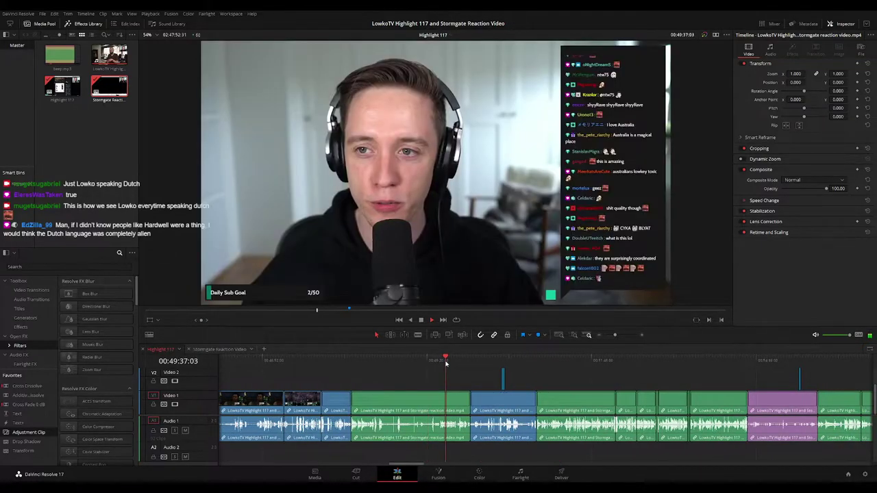
click(502, 361)
scroll(531, 377, down, 8)
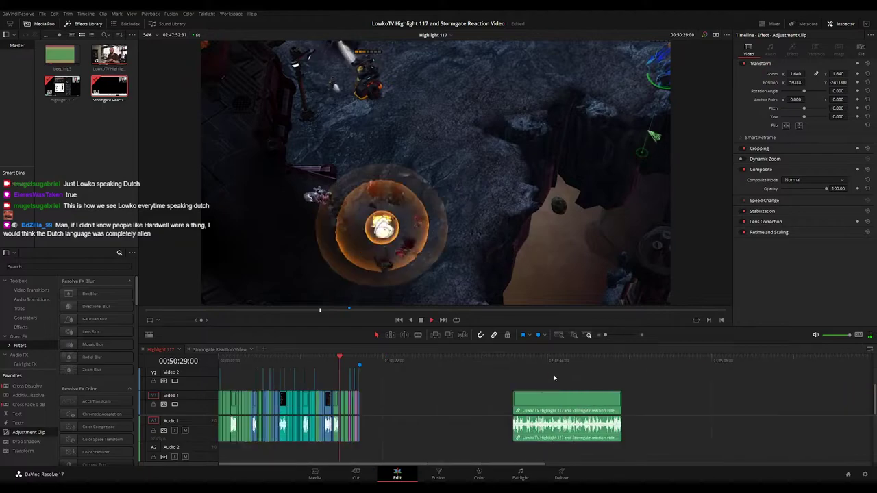
Skim ahead through the following clips to the phone-photo punch-in and play it back near 00:54:54
scroll(554, 377, up, 7)
drag(598, 356, 726, 361)
scroll(617, 370, right, 5)
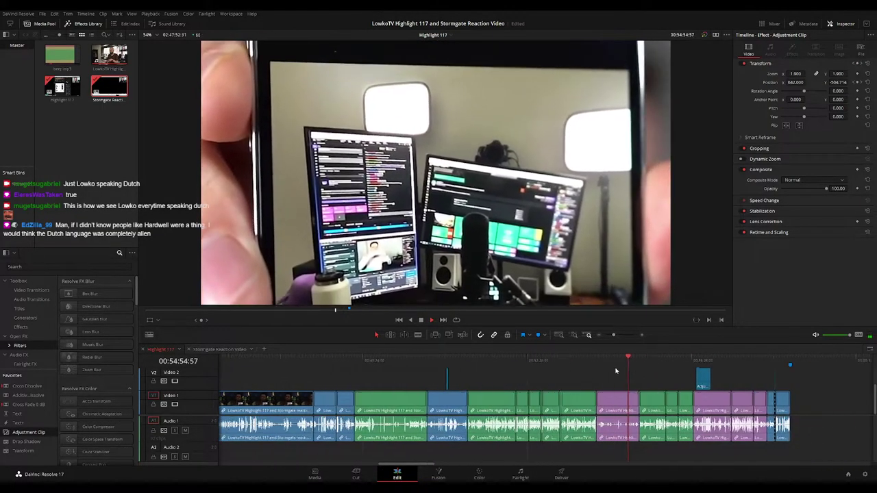
scroll(500, 363, right, 2)
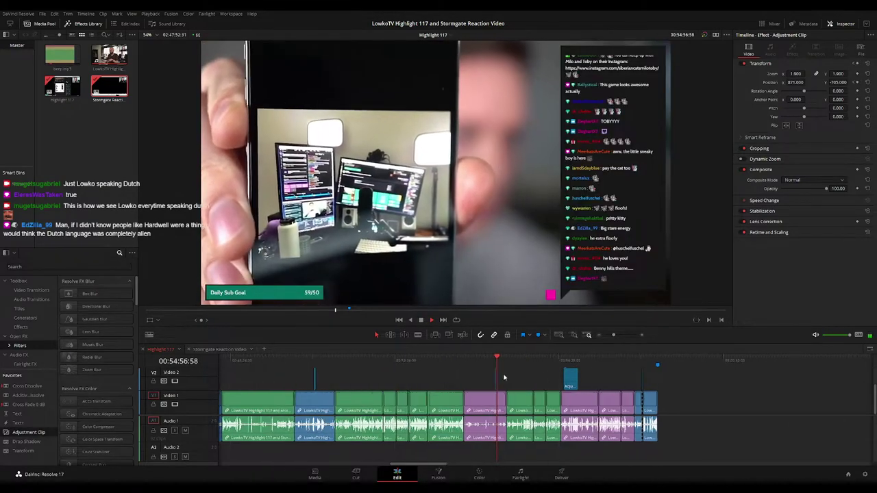
Check the cut into the Umbral Knight gameplay at about 00:56:31 and play on into its adjustment clip
click(527, 359)
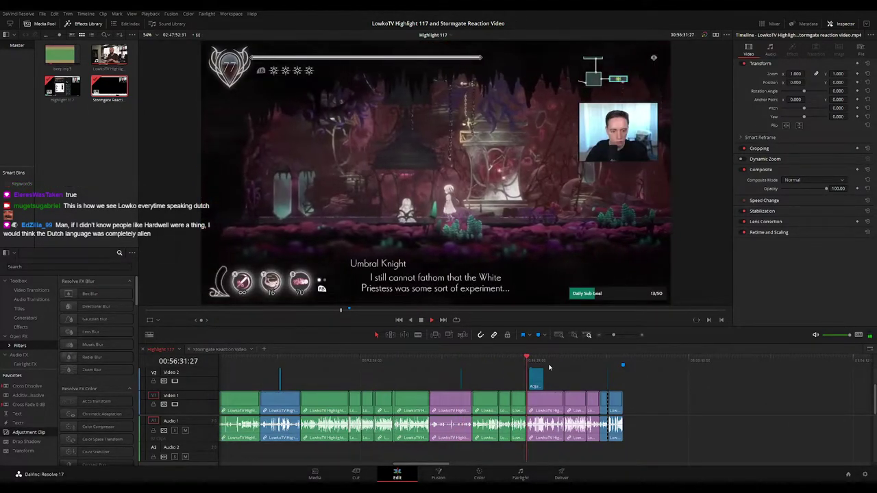
scroll(563, 374, up, 3)
scroll(618, 380, up, 4)
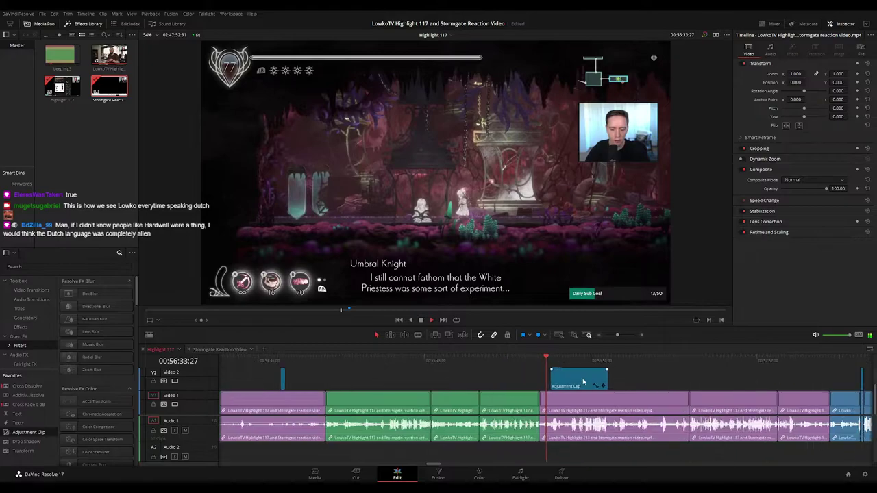
scroll(664, 380, right, 2)
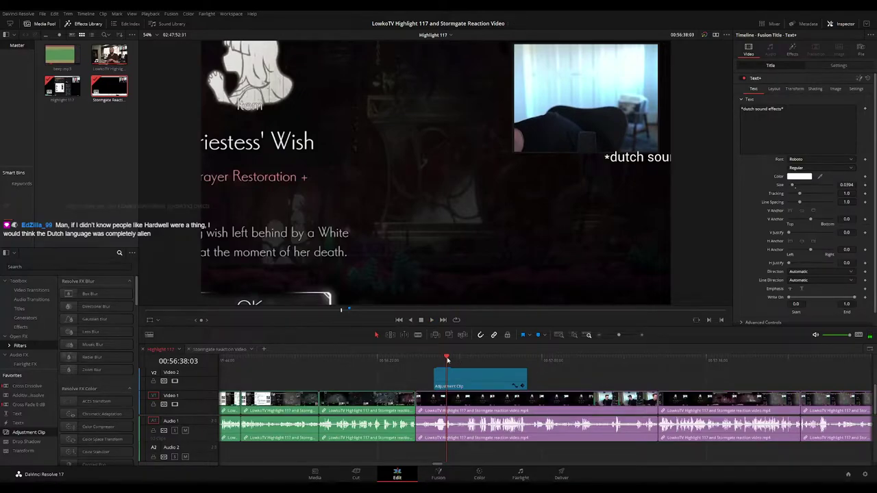
Inspect the "*dutch sound effects*" caption near 00:56:37 and replay the webcam punch-in from its start
click(444, 357)
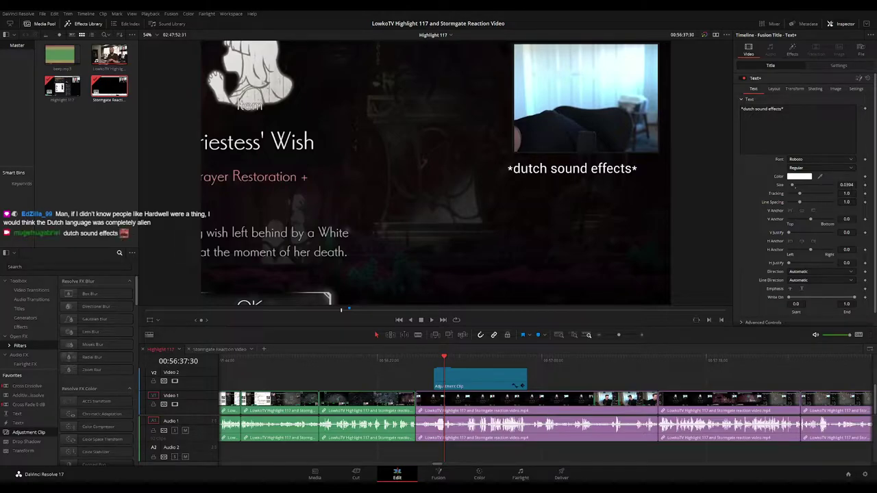
click(533, 385)
click(436, 360)
key(space)
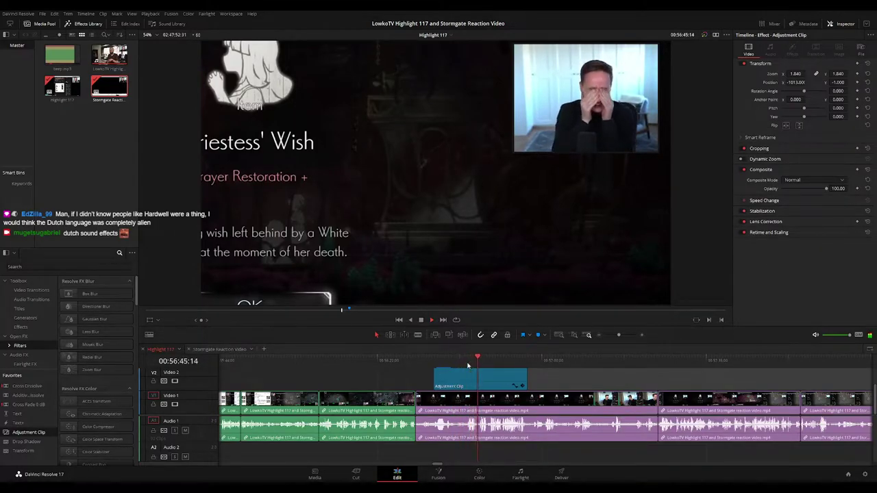
Check the rest of the webcam punch-in up to about 00:56:53 and sample the Priestess' Wish clip near 00:57:48
click(546, 381)
scroll(546, 381, down, 1)
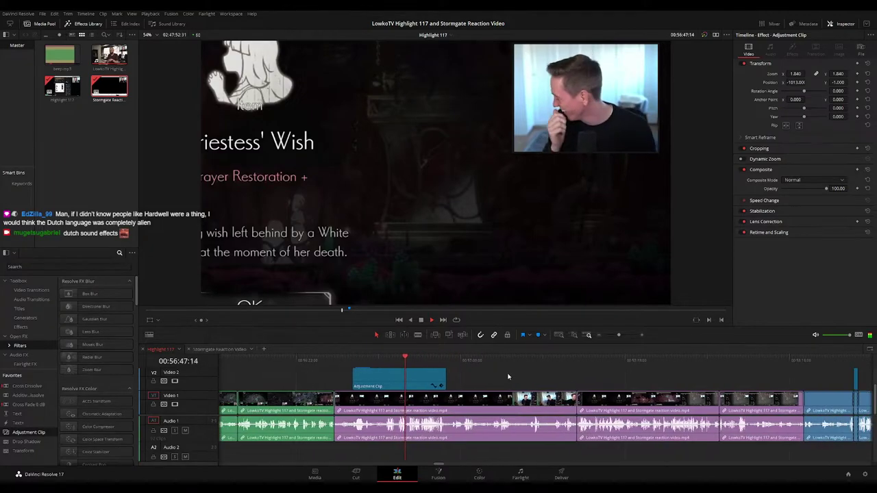
click(431, 359)
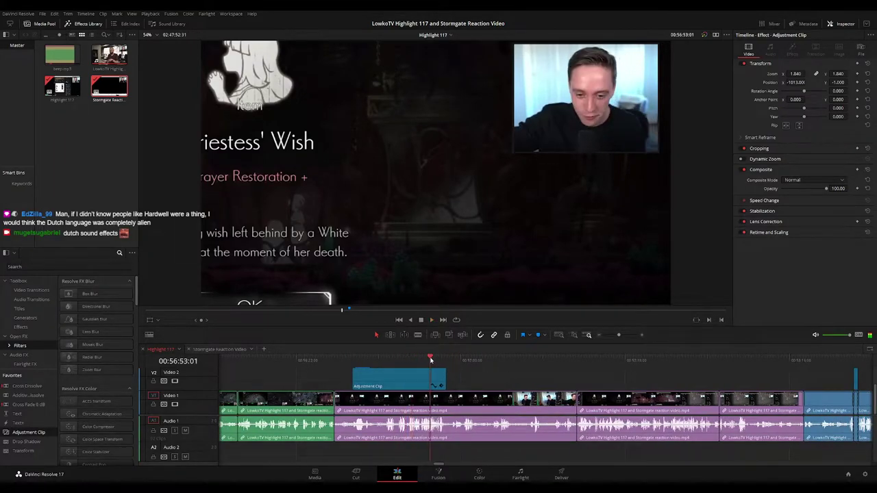
click(671, 358)
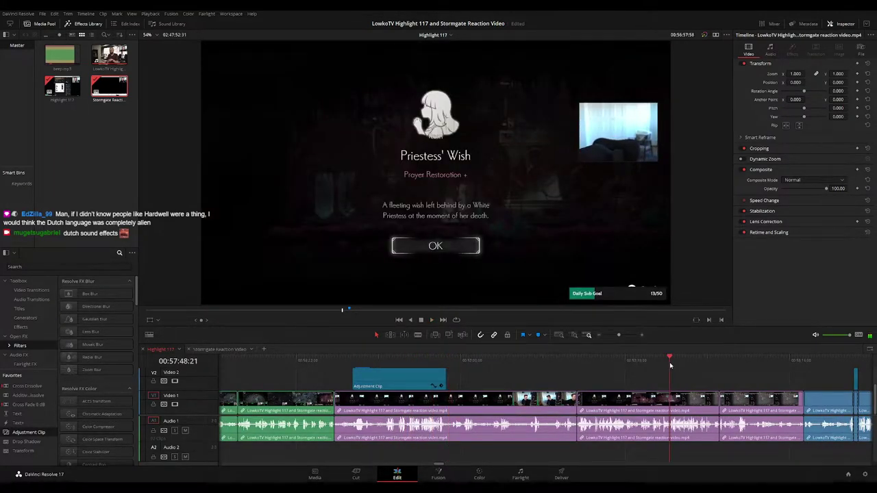
Skim the last clips of the Highlight 117 timeline up to the Artifact mission footage at about 00:58:33
key(ctrl+minus)
drag(554, 358, 590, 358)
click(677, 359)
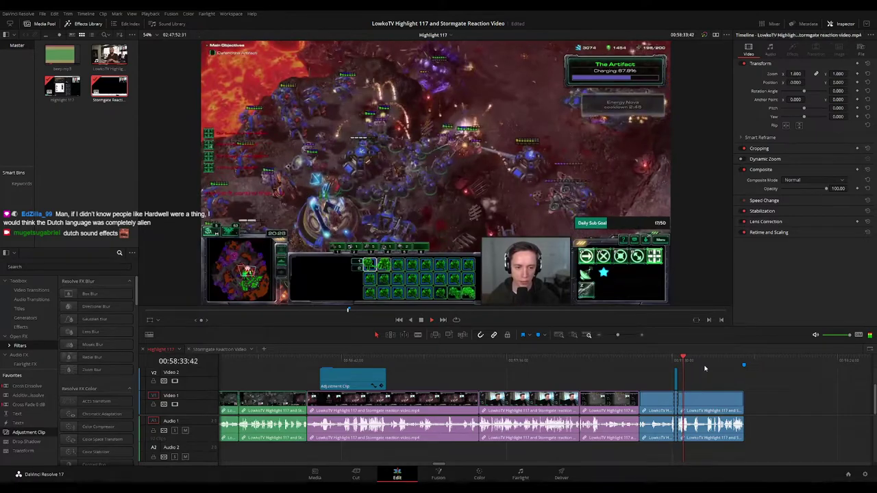
scroll(668, 371, down, 1)
scroll(664, 372, down, 1)
scroll(565, 382, down, 1)
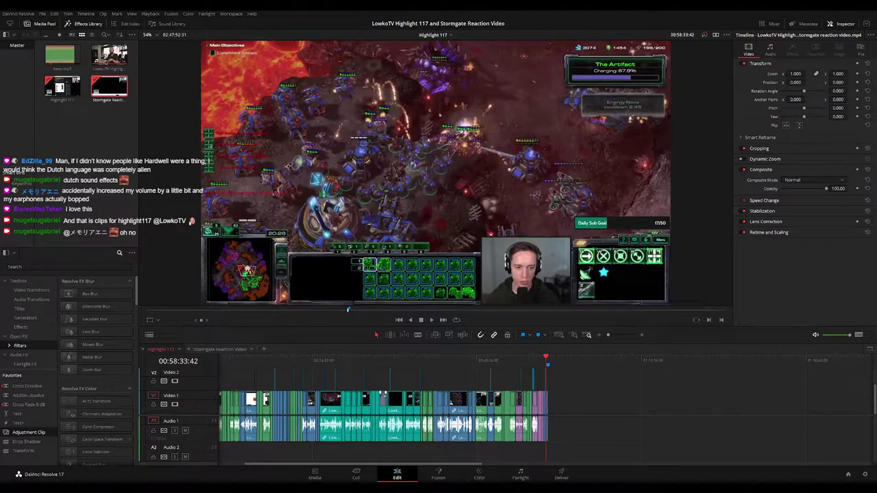
Switch to the Stormgate Reaction Video timeline and play the developer interview reaction across the cut near 00:05:45, continuing to about 00:06:07
click(220, 349)
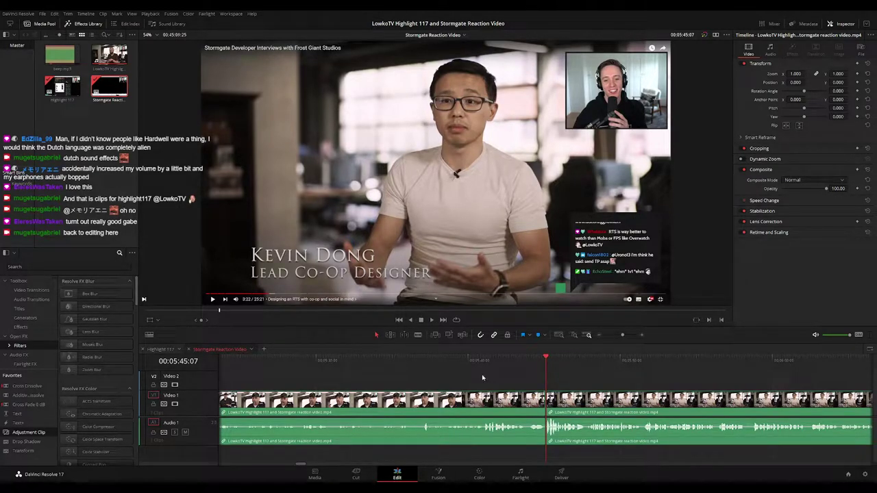
drag(481, 377, 275, 377)
key(space)
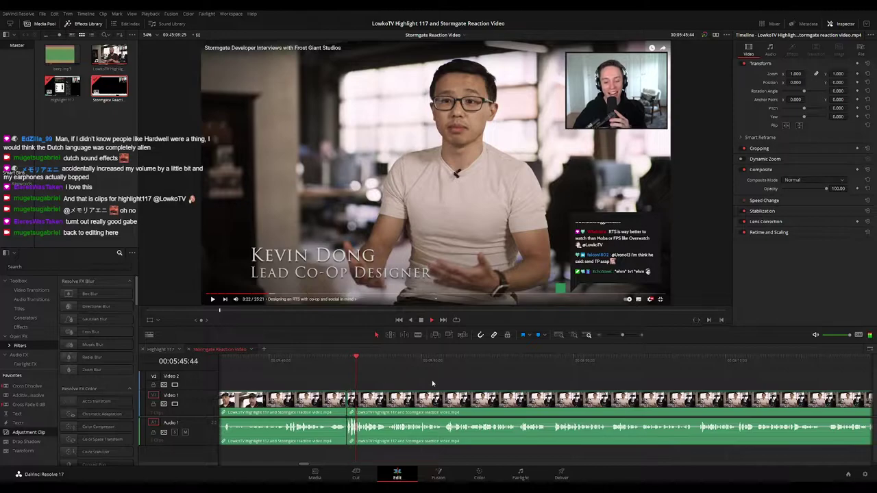
click(333, 364)
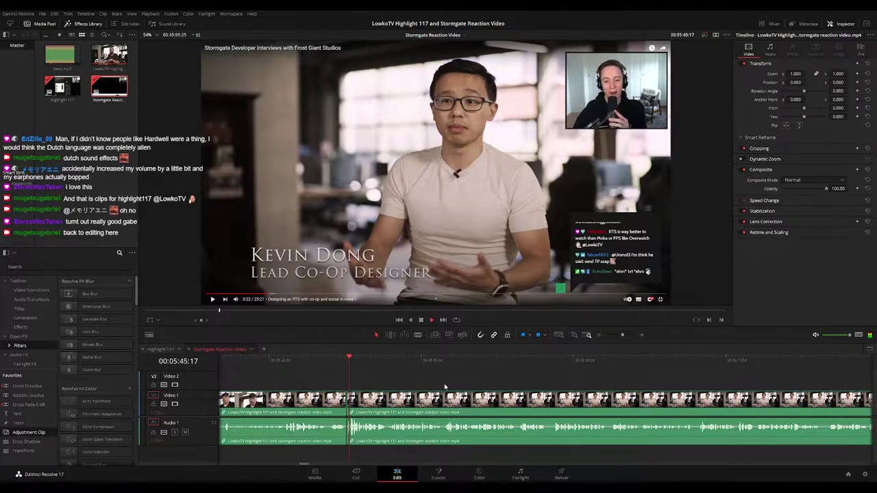
drag(481, 386, 409, 372)
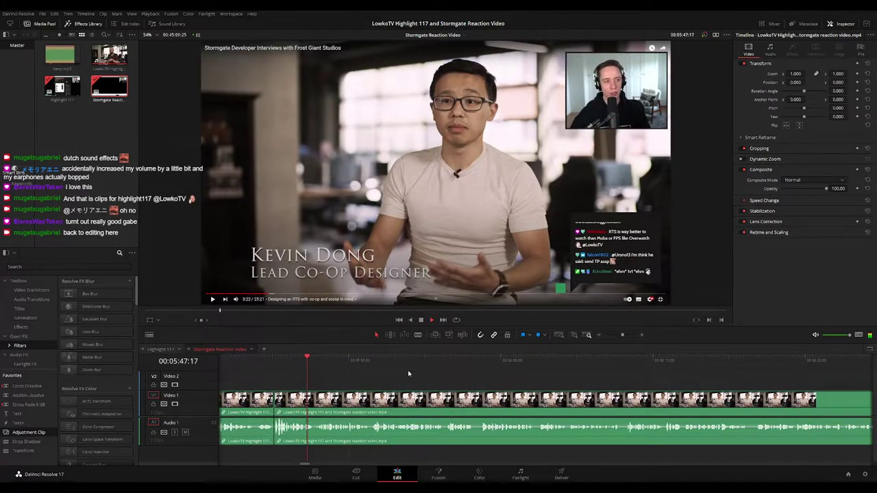
scroll(411, 377, left, 3)
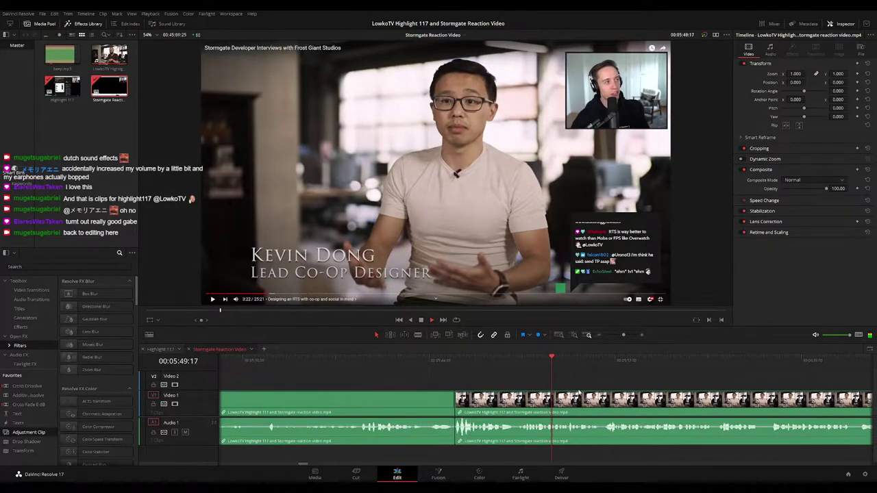
scroll(579, 393, right, 1)
scroll(411, 380, right, 3)
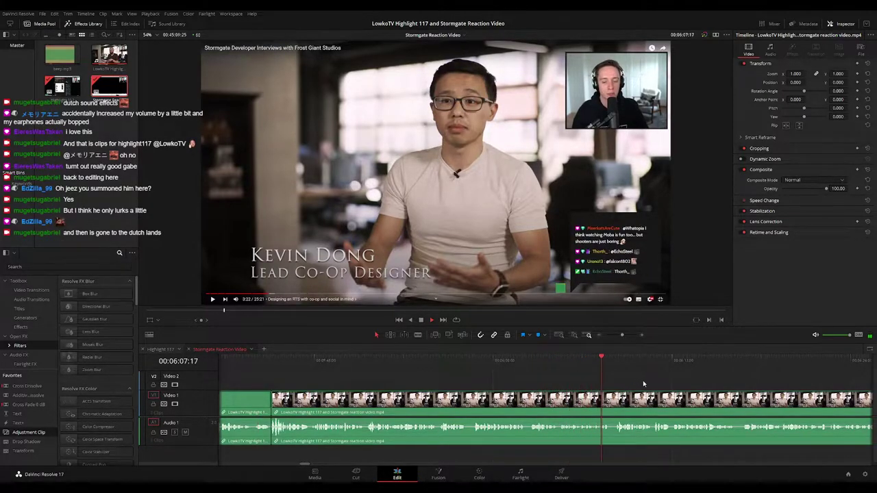
Split the interview clip on both sides of a brief pause near 00:06:16 and ripple-delete the short piece
drag(644, 382, 353, 384)
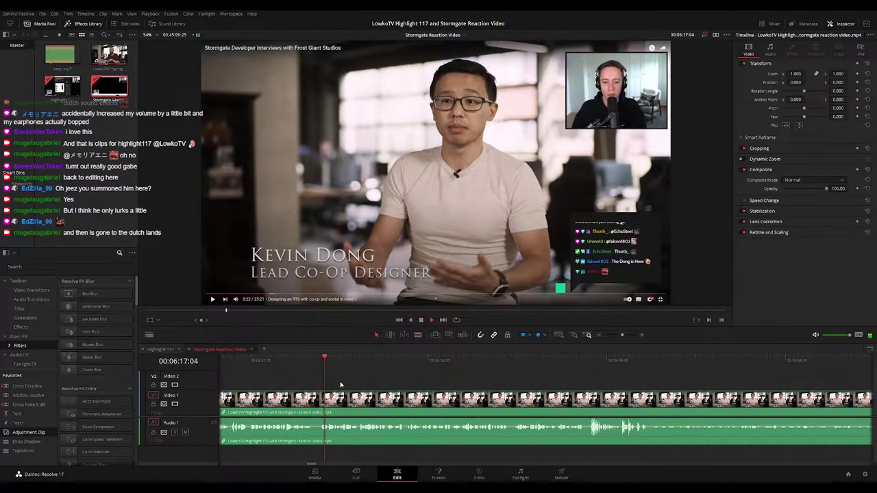
key(ctrl+equal)
key(b)
click(490, 398)
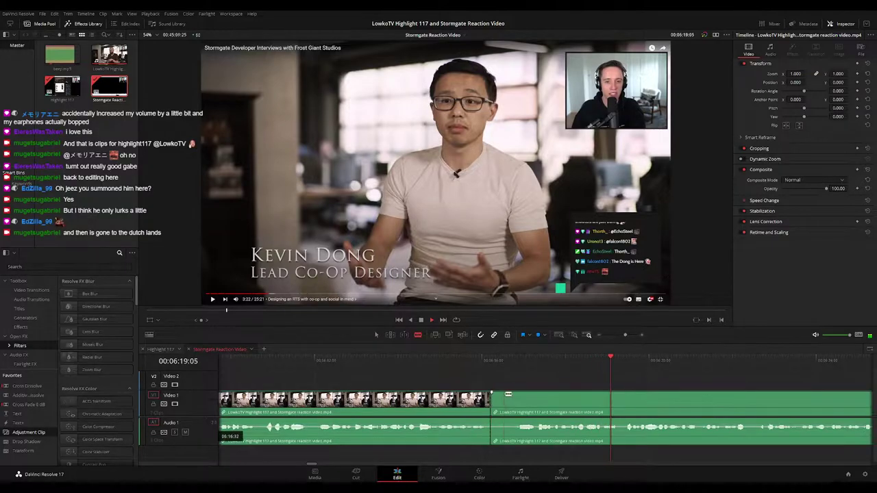
click(518, 398)
key(a)
key(Delete)
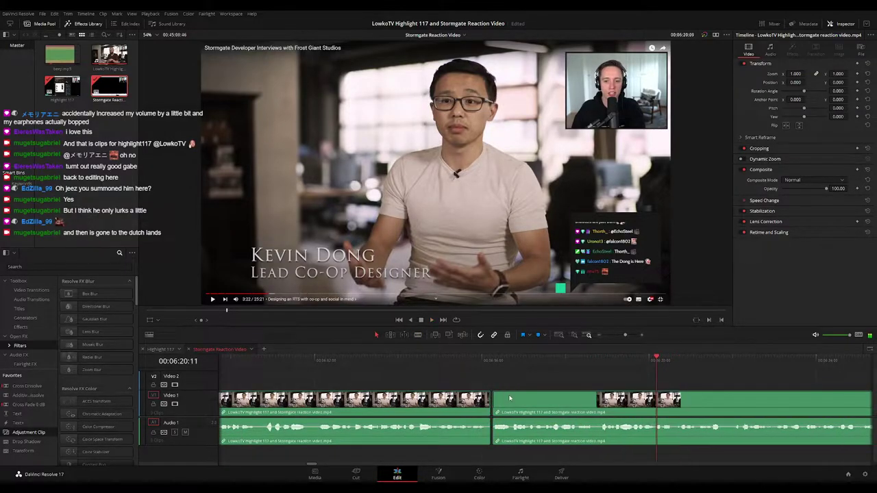
Add an adjustment clip on Video 2 starting at the cut at 00:06:16:13
scroll(618, 389, down, 2)
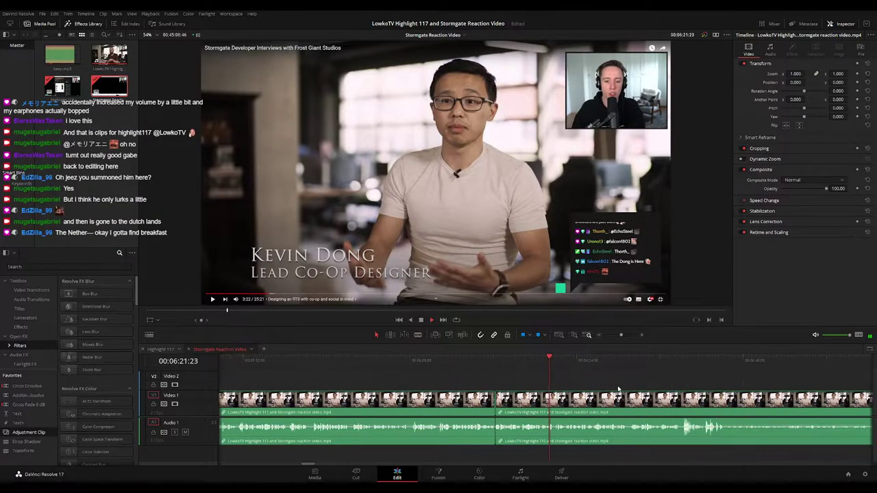
drag(636, 383, 485, 380)
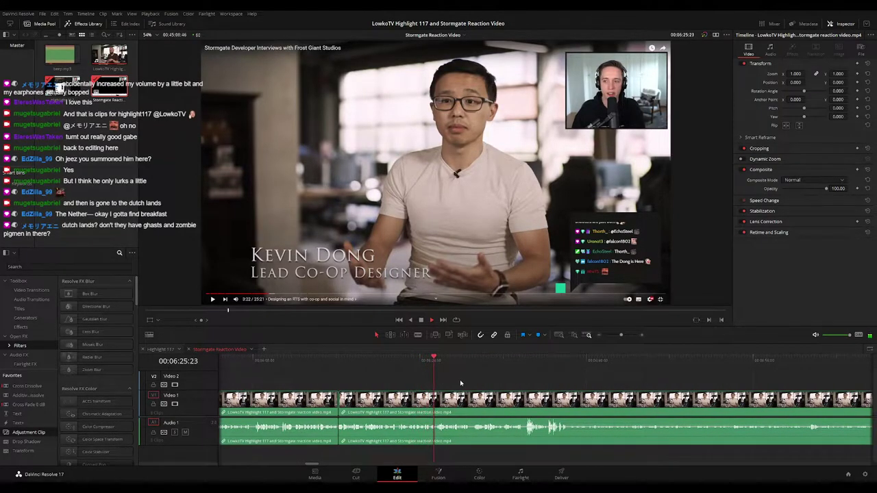
click(338, 359)
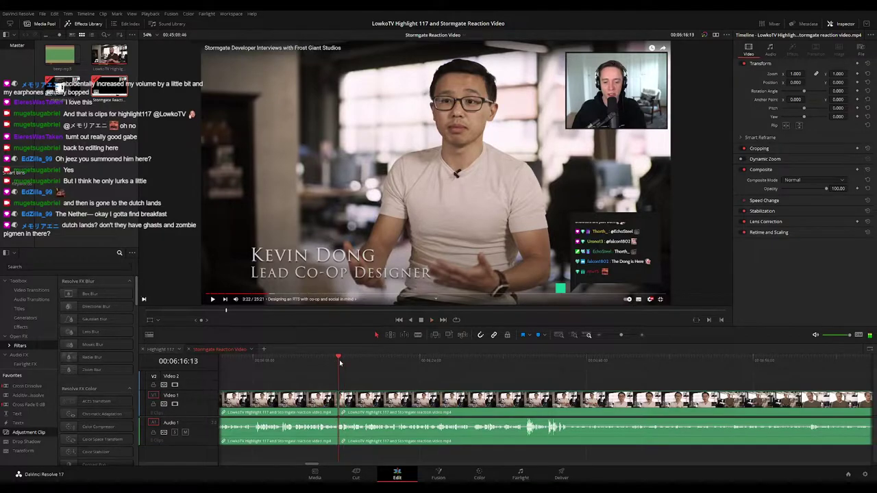
drag(28, 435, 521, 381)
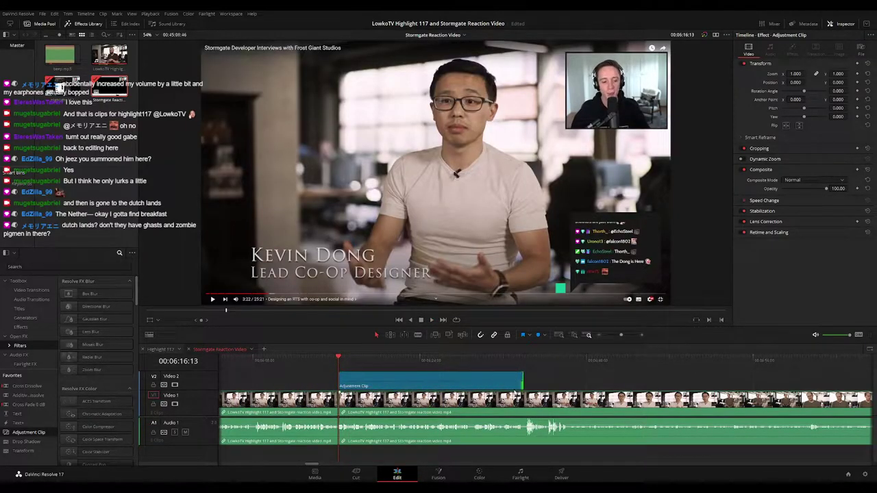
Punch in on the webcam by setting the adjustment clip's Zoom to 1.690 and Position to X -864, Y -459
click(491, 387)
drag(794, 73, 779, 82)
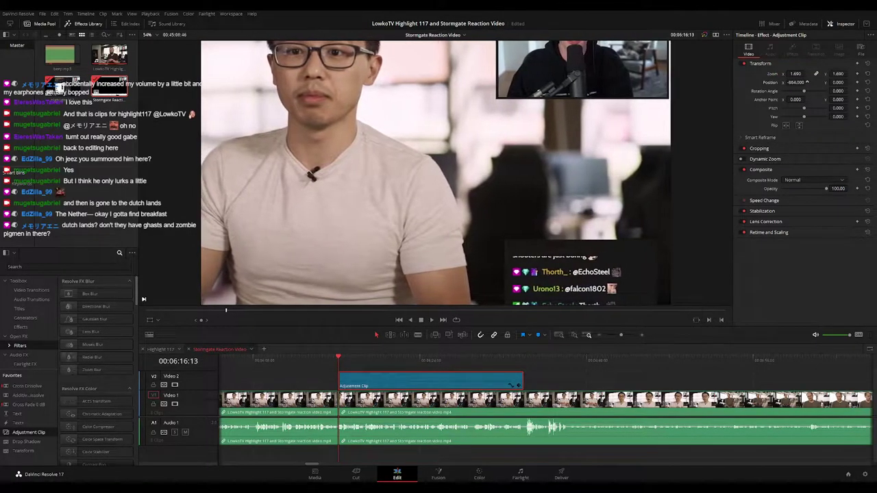
mouse_move(839, 82)
mouse_down()
mouse_move(818, 82)
mouse_move(848, 82)
mouse_up()
Play the zoomed-in webcam section from its start and check how it ends near 00:06:34
key(space)
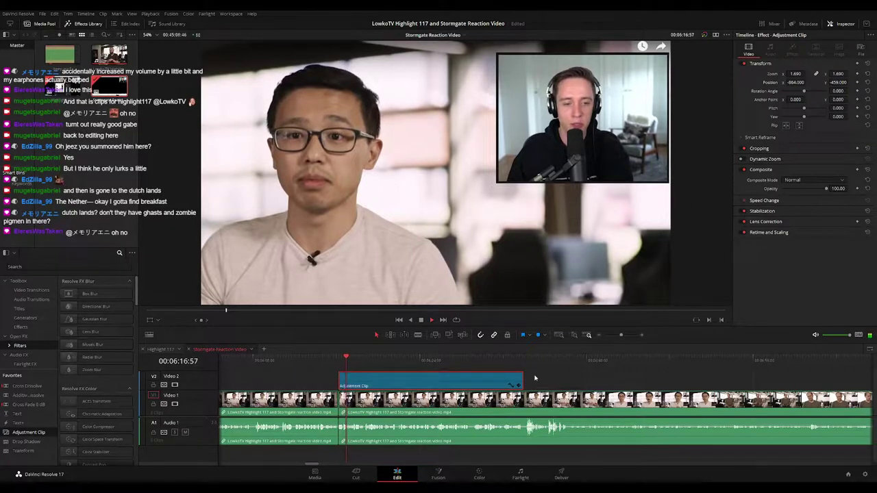
click(548, 386)
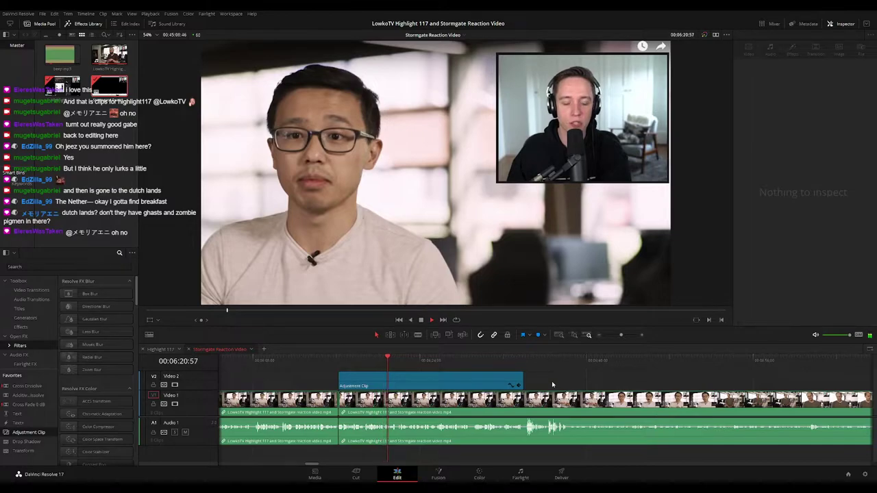
drag(549, 385, 537, 385)
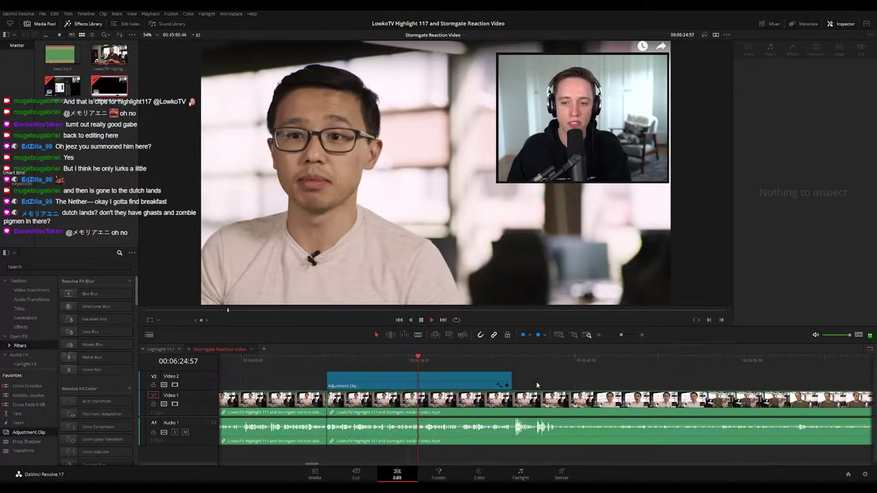
scroll(549, 387, right, 2)
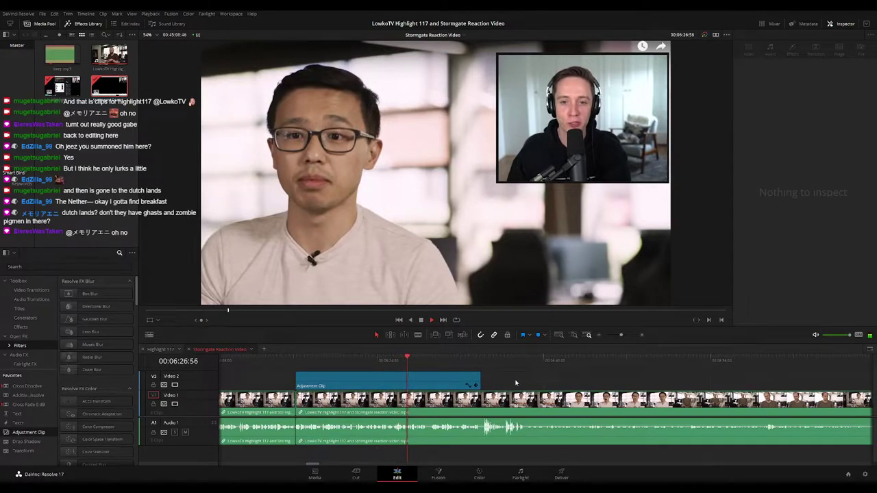
key(ctrl+=)
key(ctrl+=)
drag(638, 385, 448, 372)
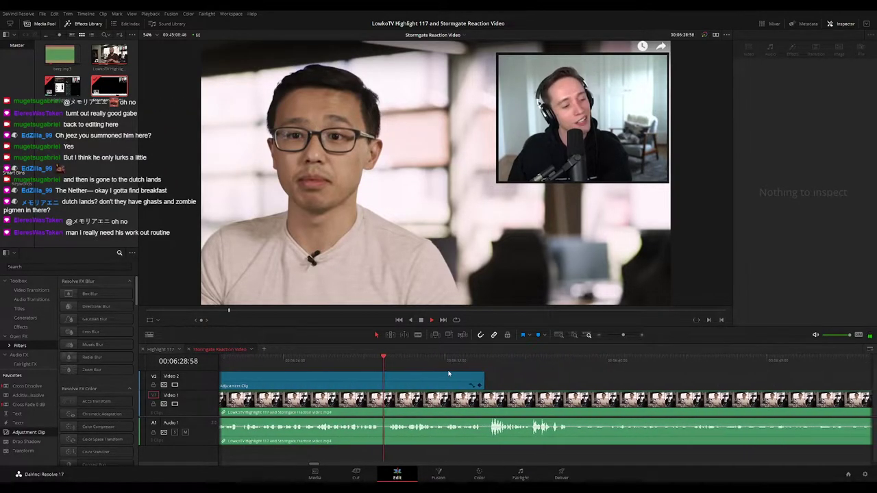
key(space)
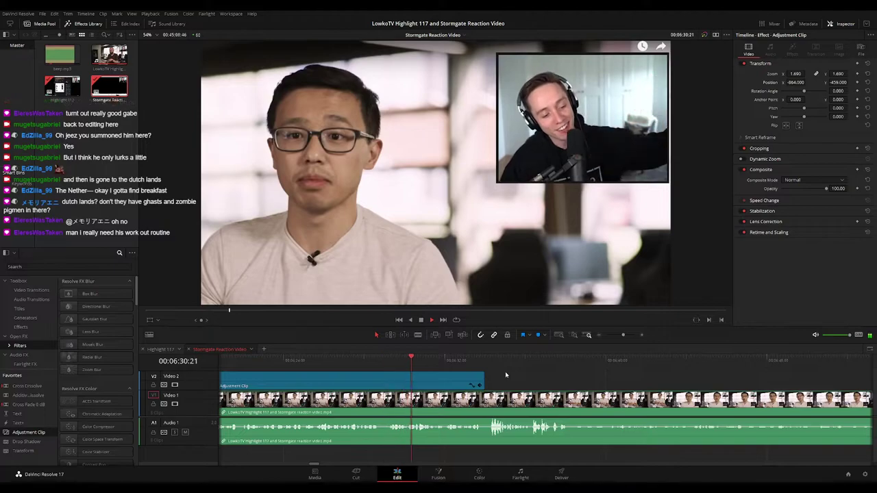
scroll(464, 370, right, 4)
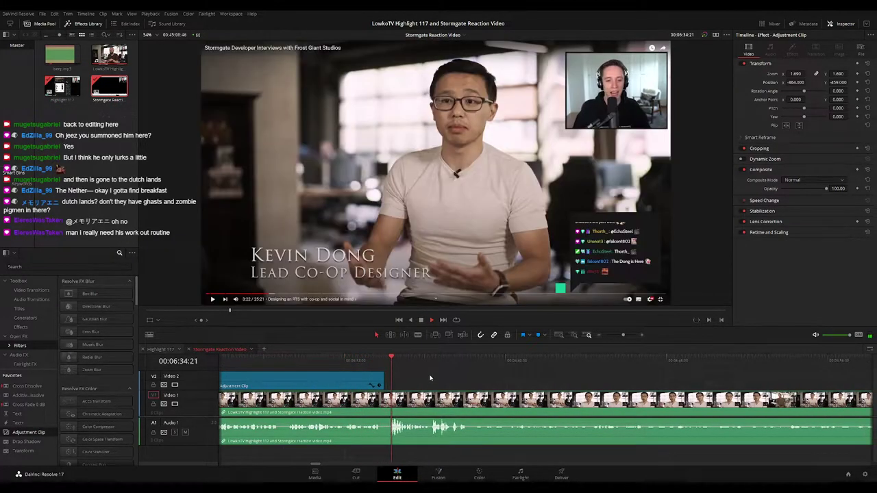
Split the footage at the adjustment clip's end at 00:06:33:45 and before the speech resumes, and ripple-delete the short pause between
click(376, 359)
key(space)
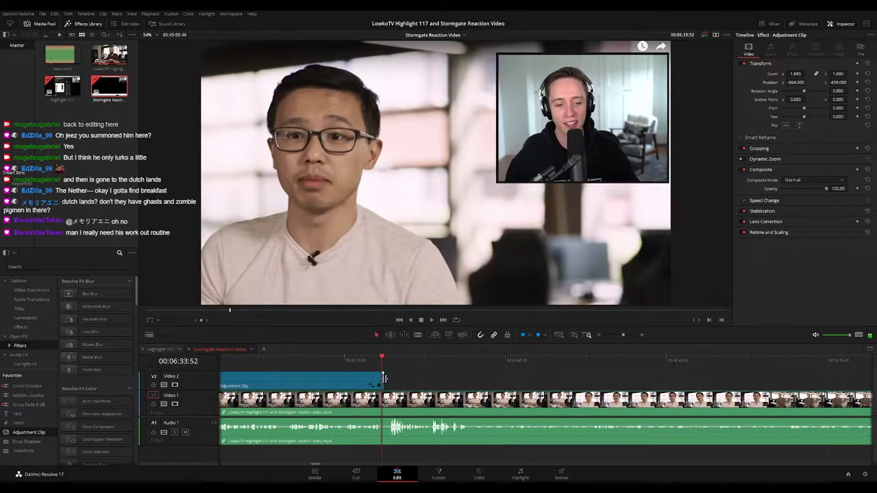
key(ctrl+equal)
key(ctrl+equal)
drag(520, 360, 533, 381)
key(b)
click(534, 400)
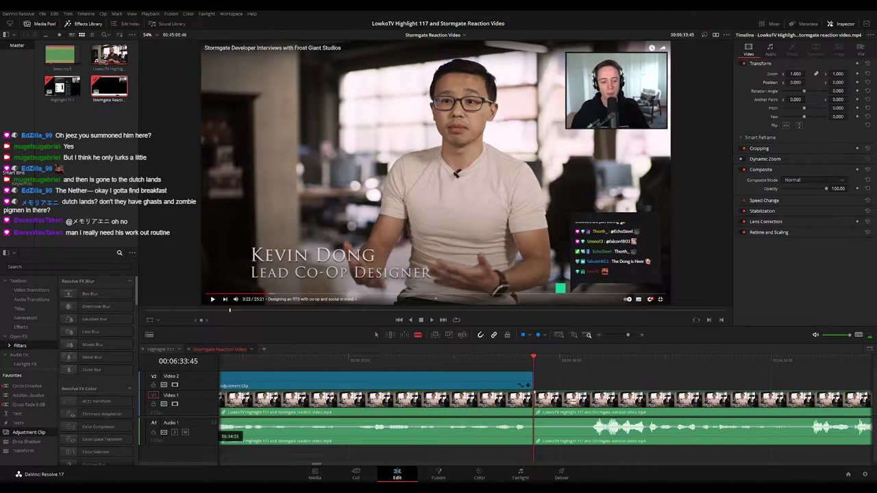
click(587, 401)
key(a)
click(555, 399)
key(BackSpace)
key(space)
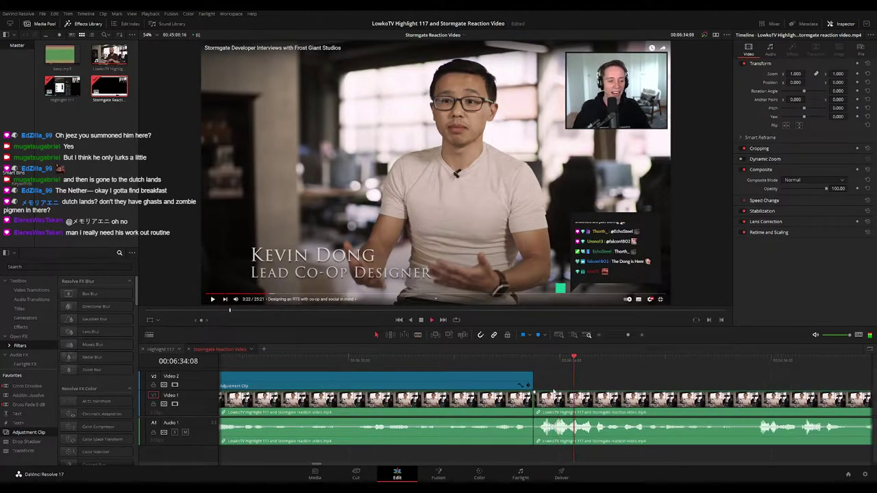
Play across the new cut near 00:06:34 and review the developer interview up to about 00:07:18
drag(626, 335, 618, 335)
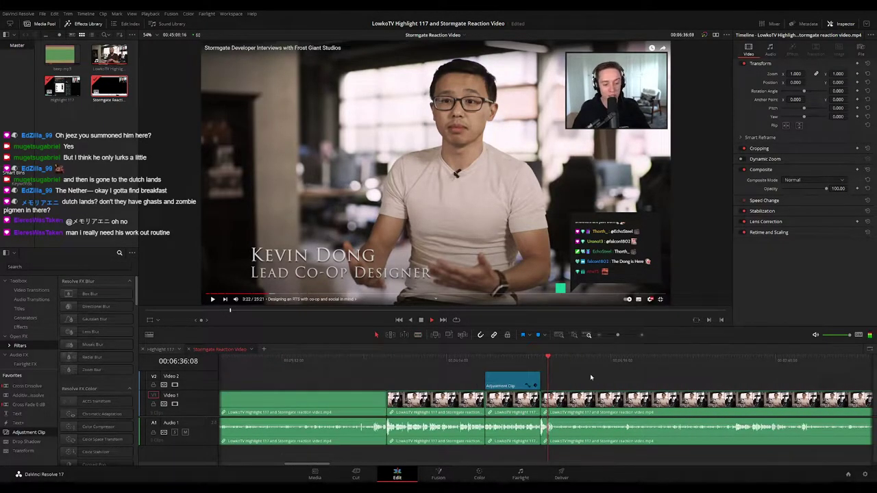
key(ctrl+equal)
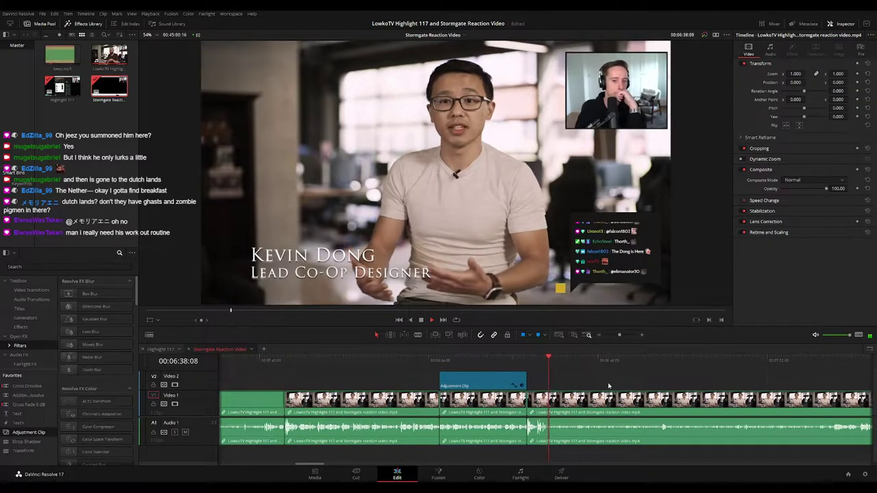
drag(607, 384, 508, 384)
scroll(544, 382, right, 3)
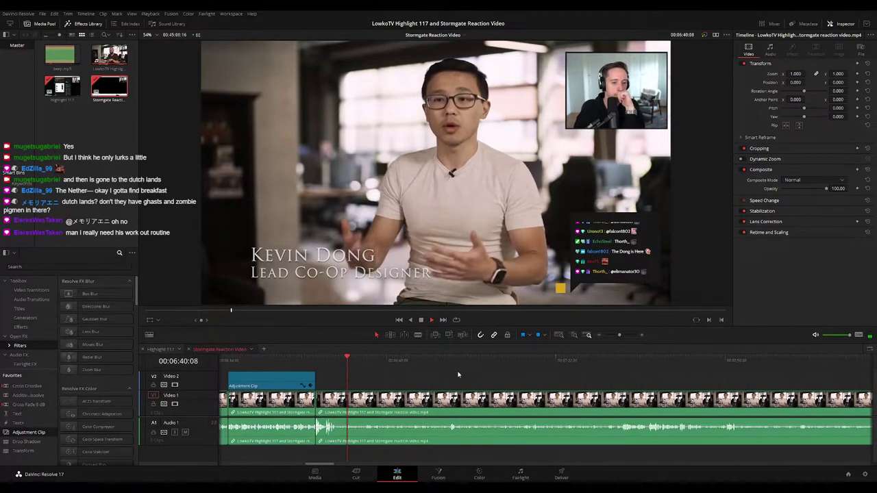
mouse_move(620, 335)
mouse_down()
mouse_move(603, 336)
mouse_move(618, 335)
mouse_up()
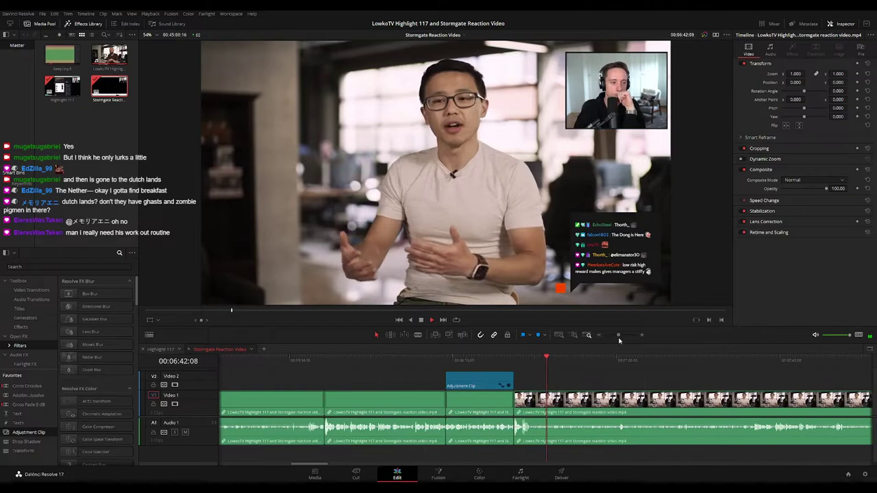
scroll(603, 389, right, 3)
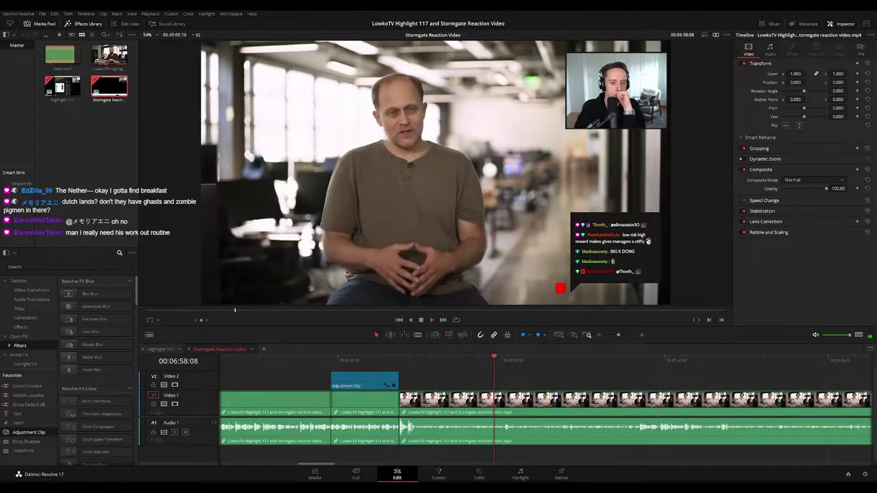
drag(541, 381, 430, 378)
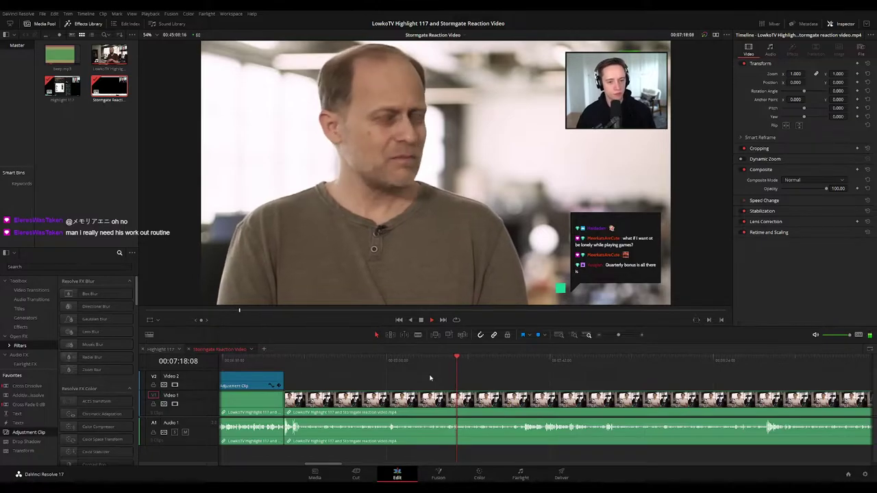
Review the interview and webcam reaction from about 00:07:18 to 00:08:25, comparing the audio waveform for places to cut
scroll(455, 381, right, 1)
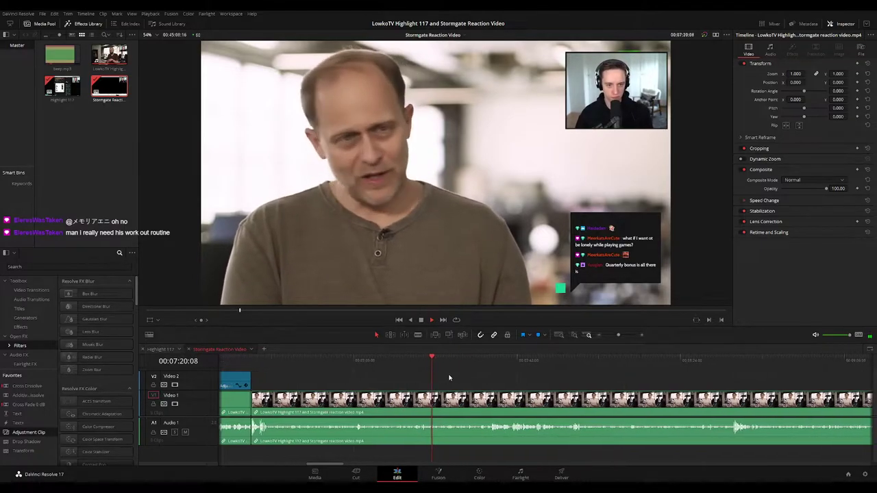
key(ctrl+equal)
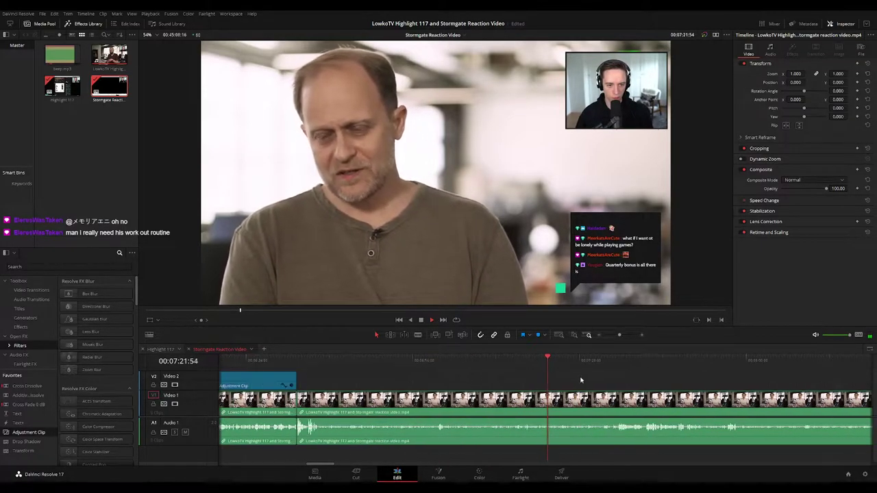
drag(582, 379, 488, 376)
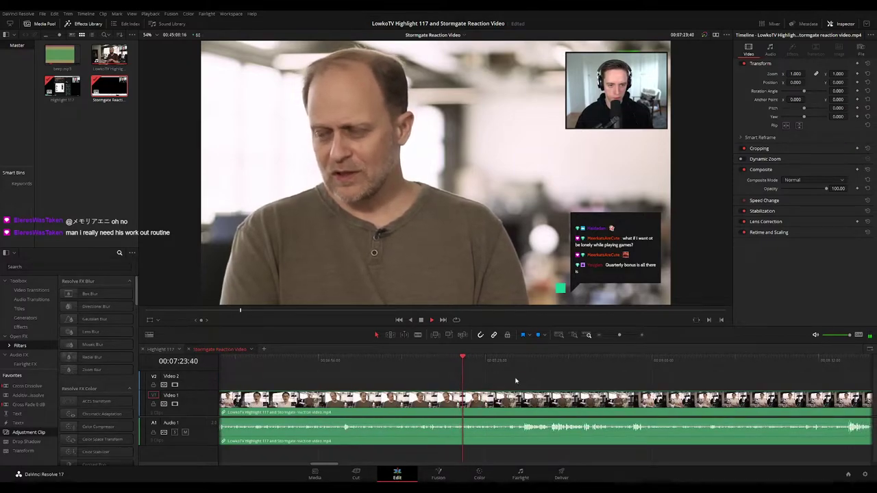
scroll(526, 381, right, 5)
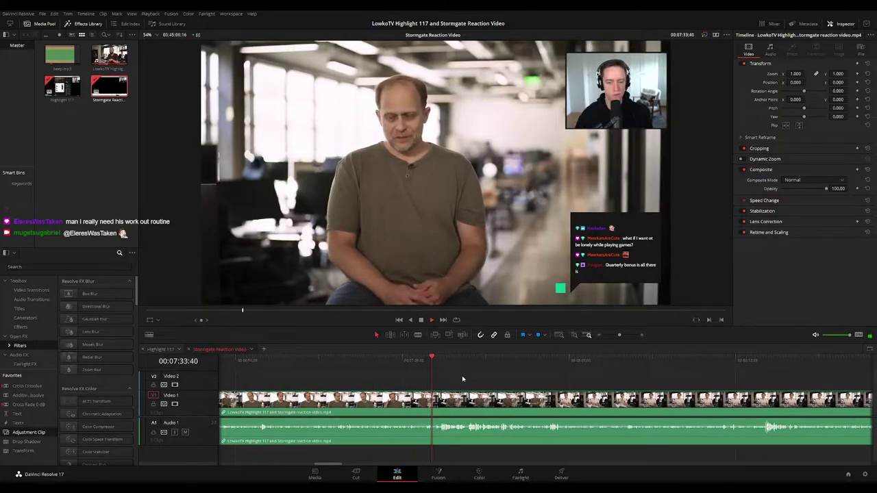
drag(490, 379, 395, 372)
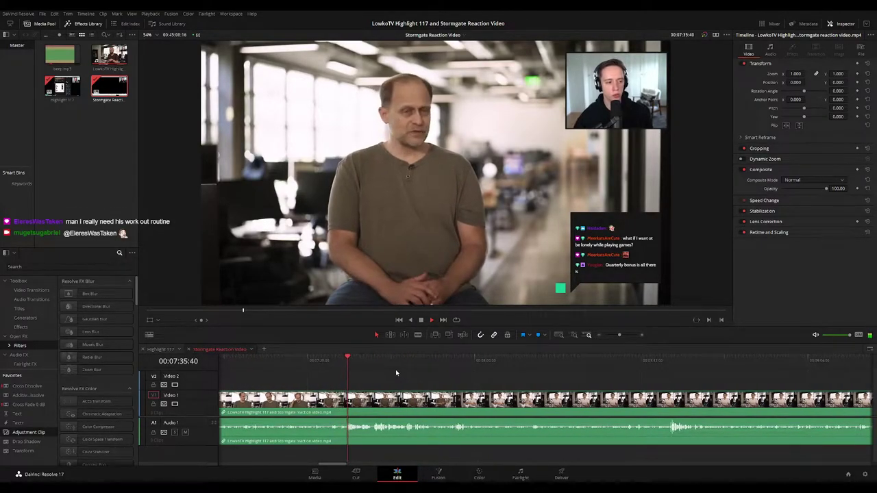
scroll(378, 372, right, 2)
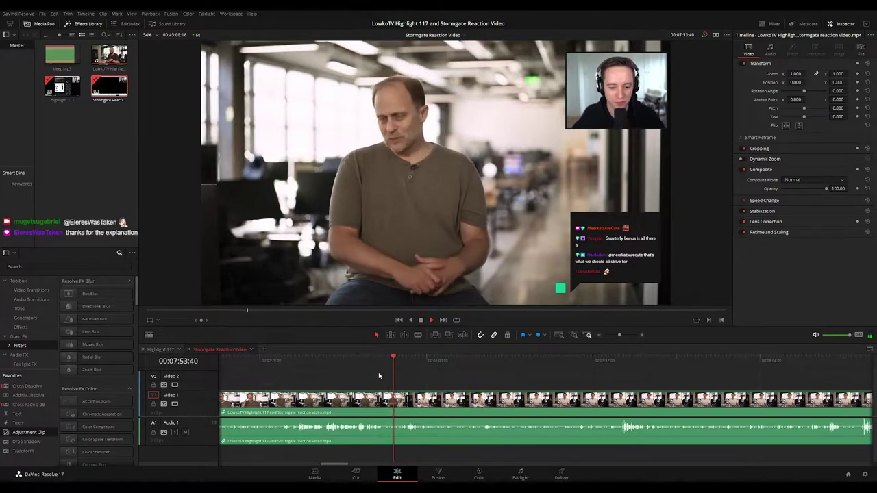
scroll(402, 384, right, 1)
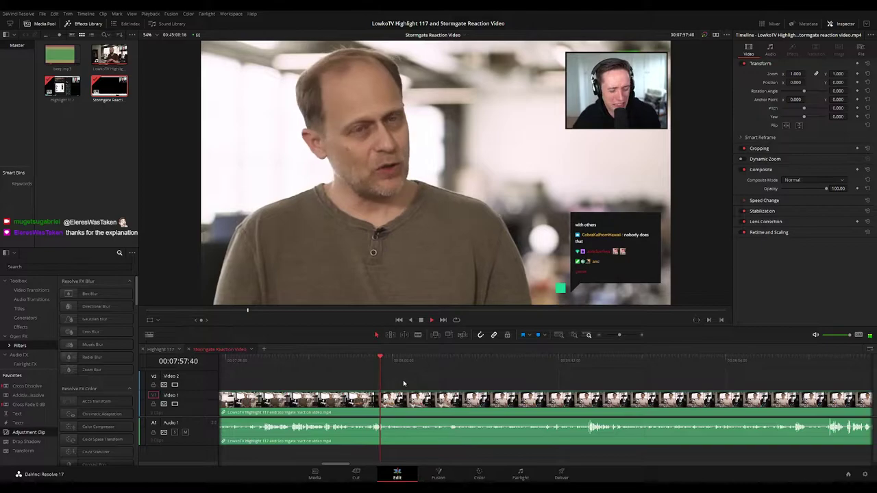
scroll(395, 384, right, 1)
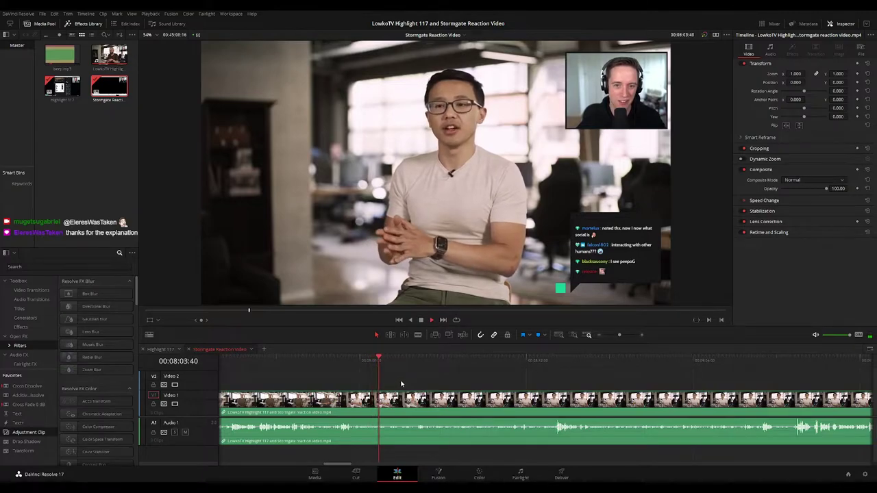
scroll(401, 385, right, 2)
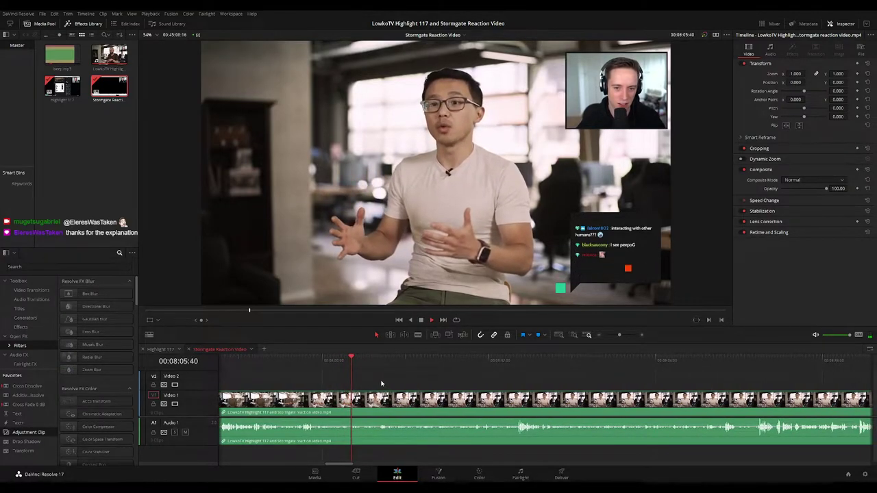
scroll(368, 383, right, 2)
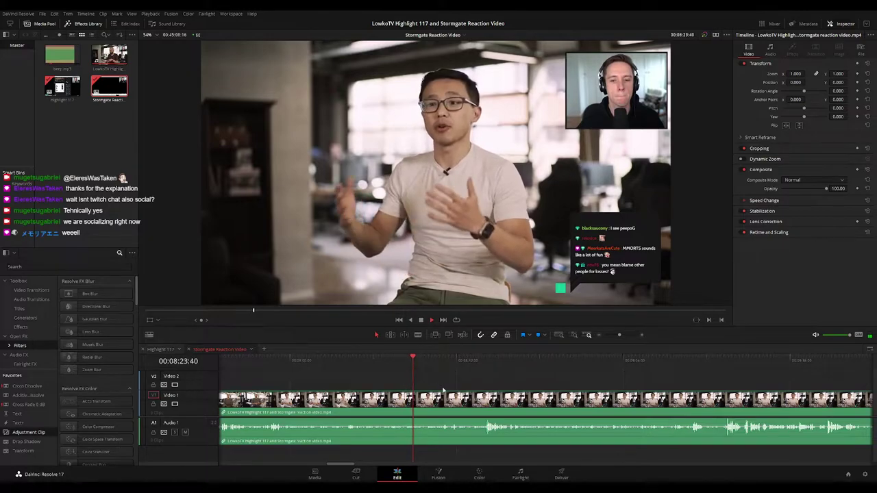
drag(446, 386, 396, 374)
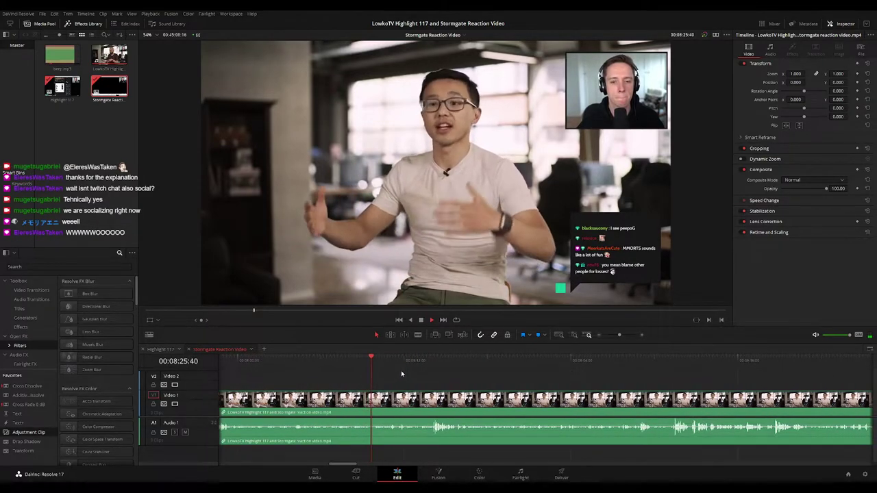
Review the interview from about 00:08:25 to 00:08:39, inspecting the audio waveform up close where the speech starts around 00:08:37:40
scroll(403, 375, right, 2)
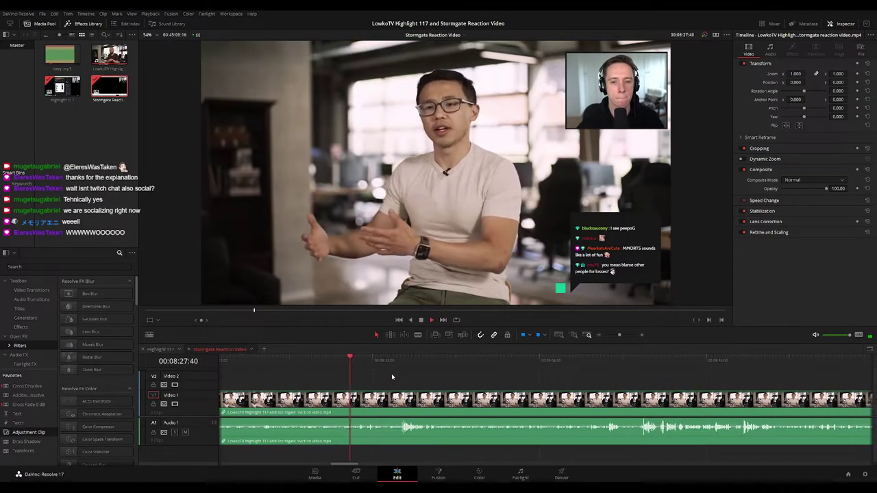
drag(418, 377, 386, 378)
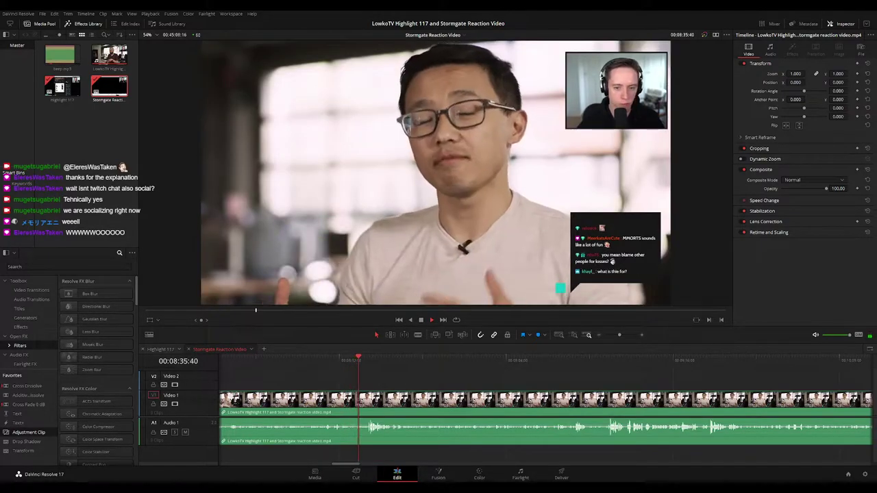
drag(430, 379, 368, 373)
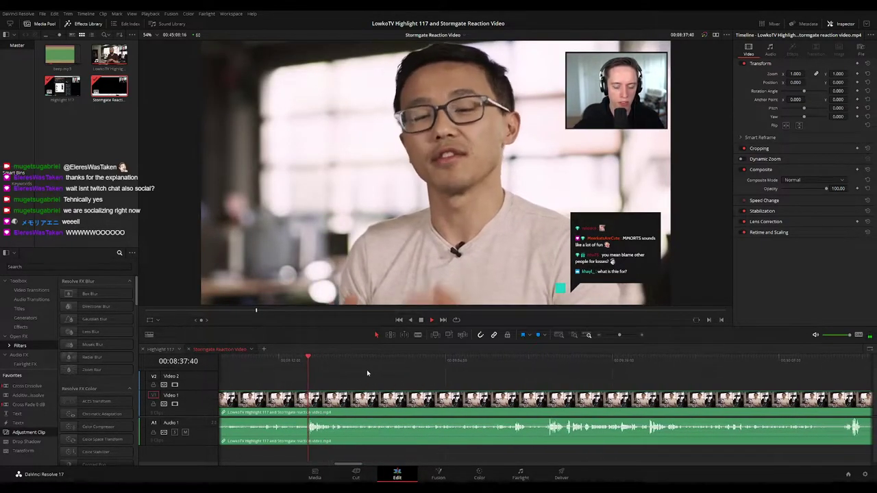
click(307, 360)
key(ctrl+equal)
key(ctrl+equal)
key(ctrl+equal)
key(ctrl+equal)
key(ctrl+equal)
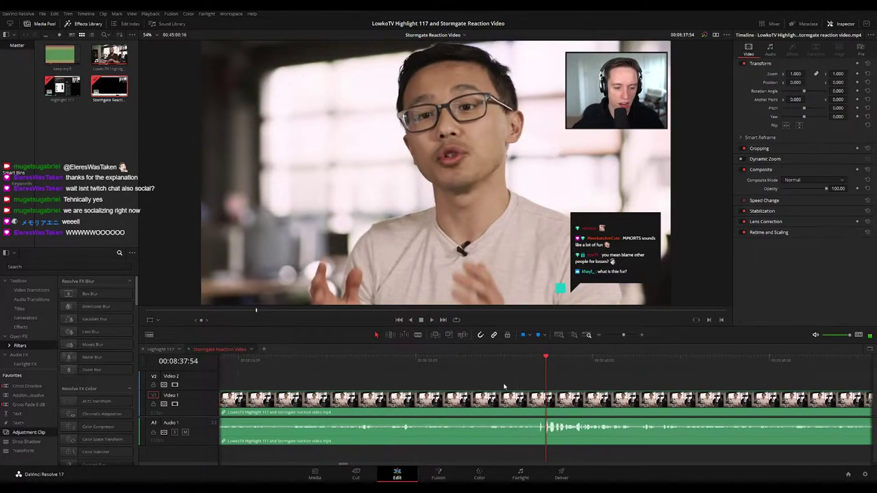
click(512, 364)
key(space)
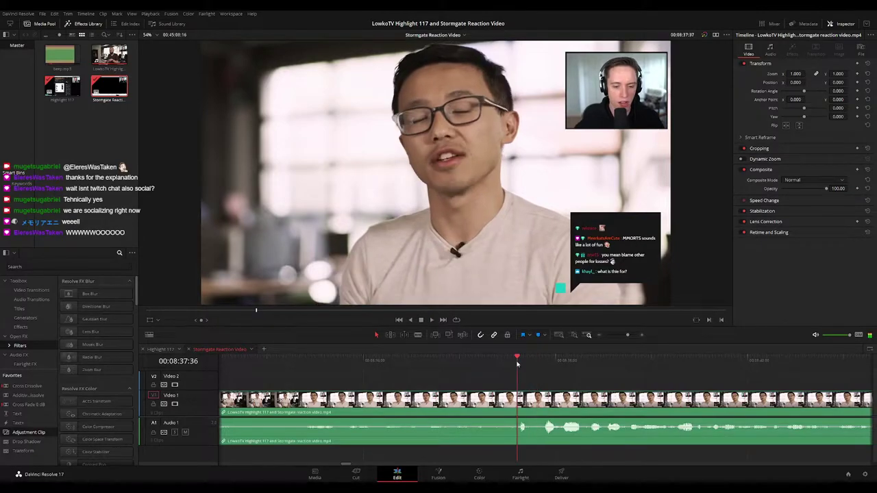
click(516, 363)
drag(517, 363, 458, 364)
click(522, 362)
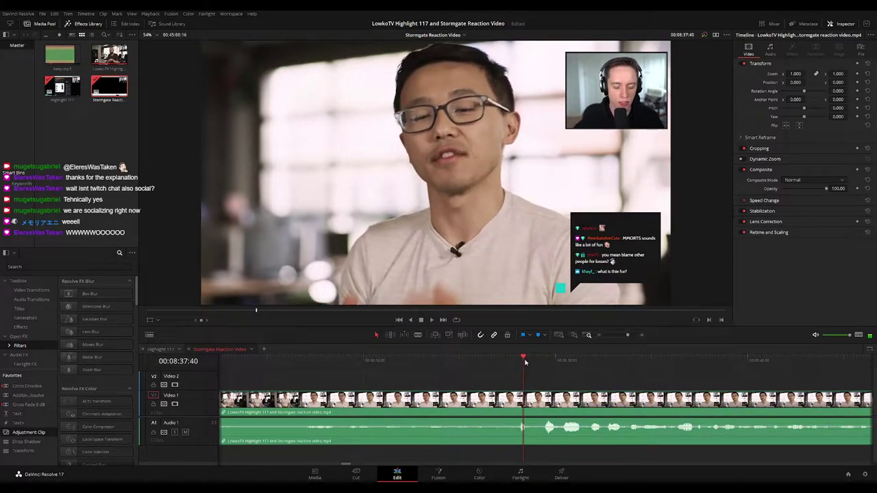
key(space)
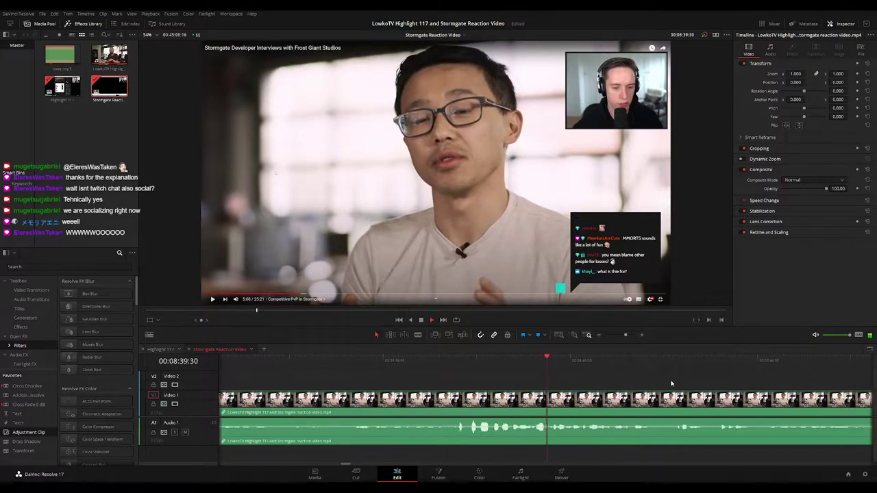
Review the interview and webcam reaction from about 00:08:39 to 00:09:44, replaying the reaction from about 00:09:29 to find places to cut
key(ctrl+minus)
scroll(617, 384, down, 1)
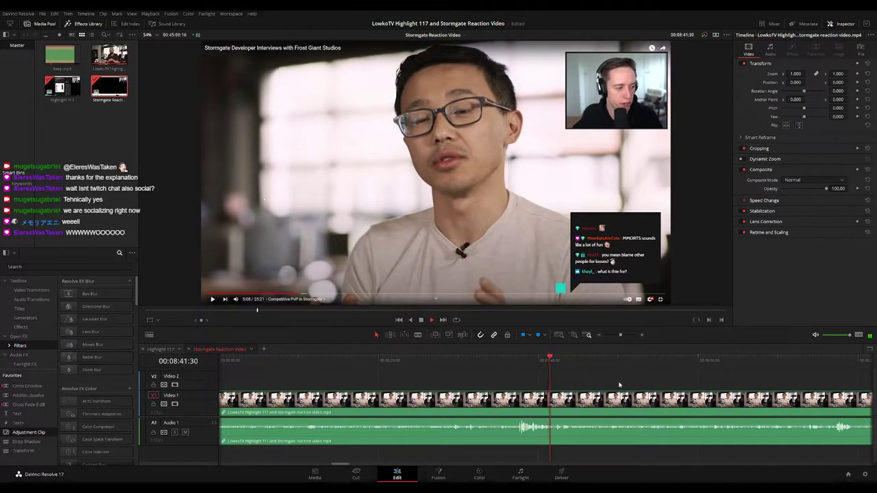
drag(617, 384, 519, 384)
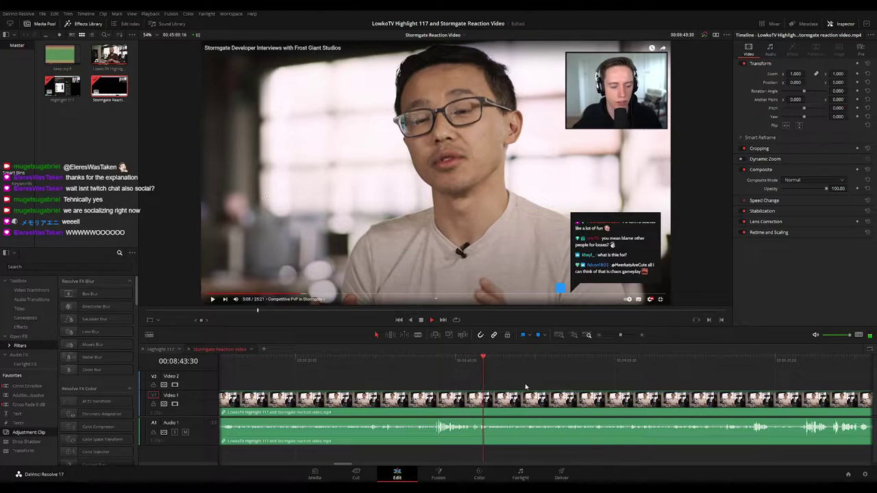
scroll(493, 381, right, 2)
scroll(491, 379, right, 1)
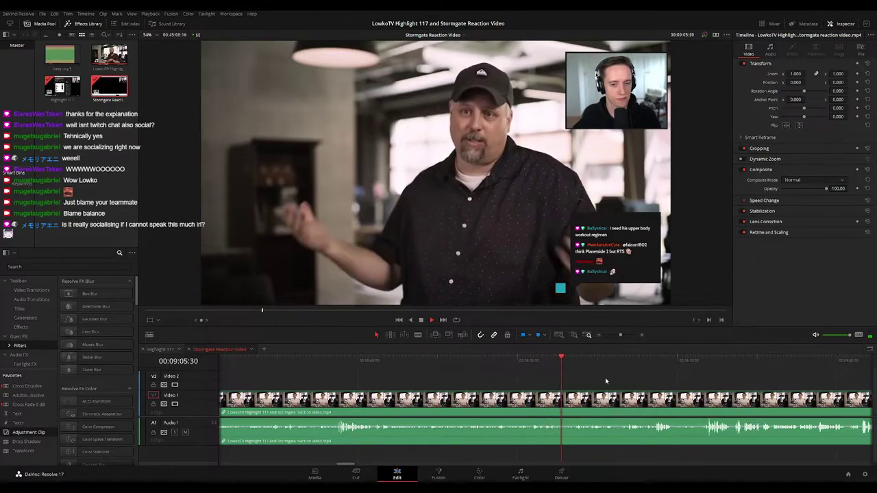
drag(648, 384, 433, 383)
scroll(417, 381, right, 1)
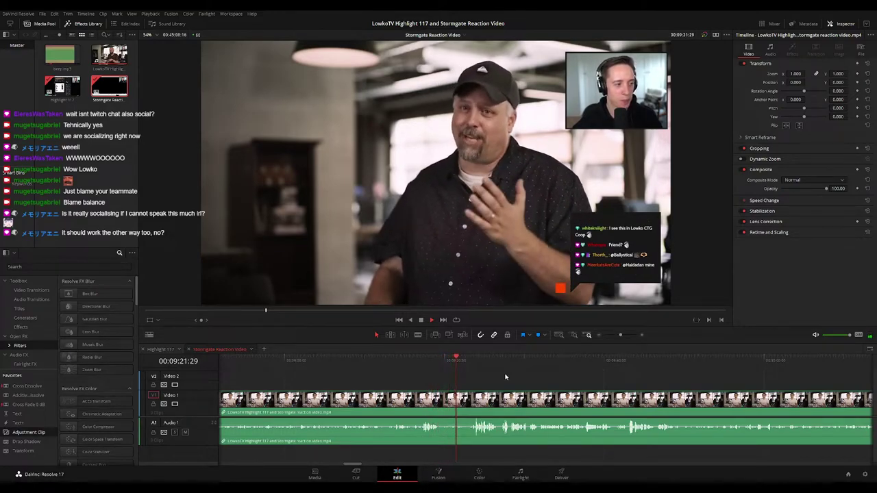
drag(511, 376, 436, 376)
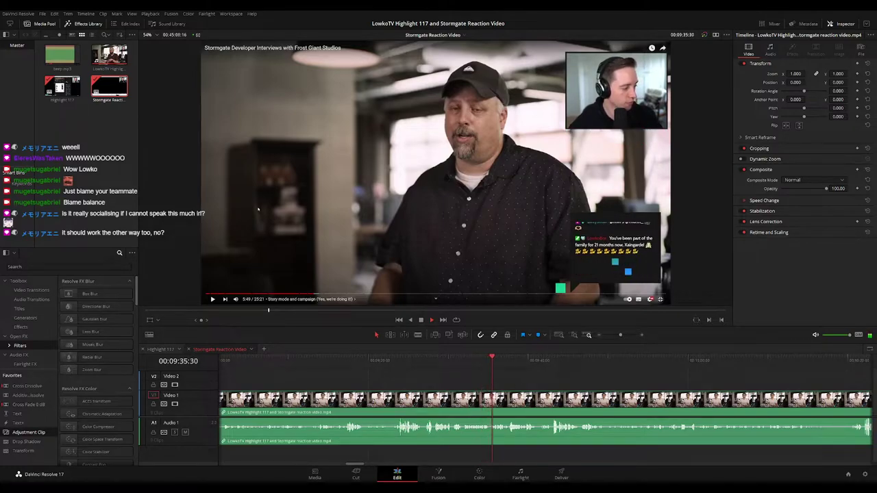
scroll(517, 383, right, 2)
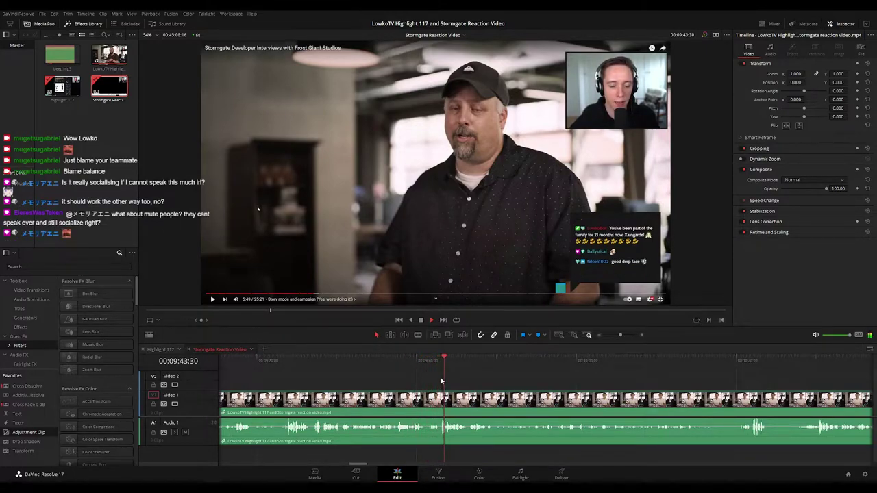
click(330, 360)
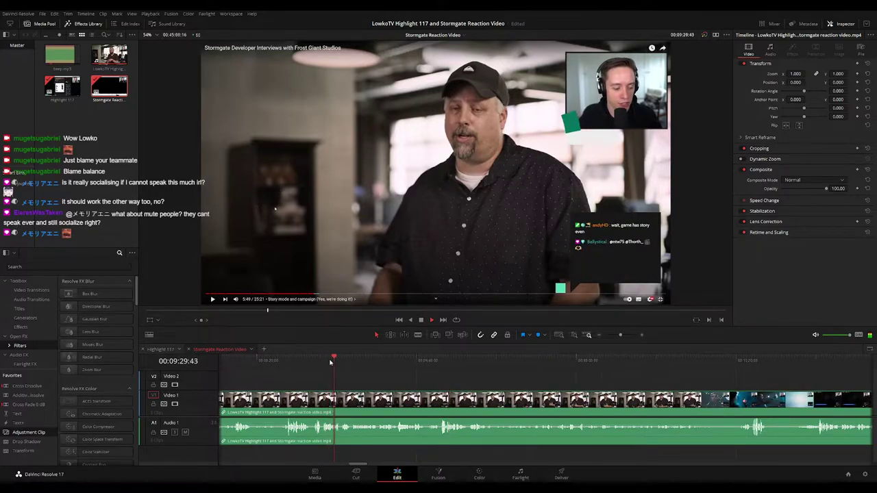
key(space)
key(space)
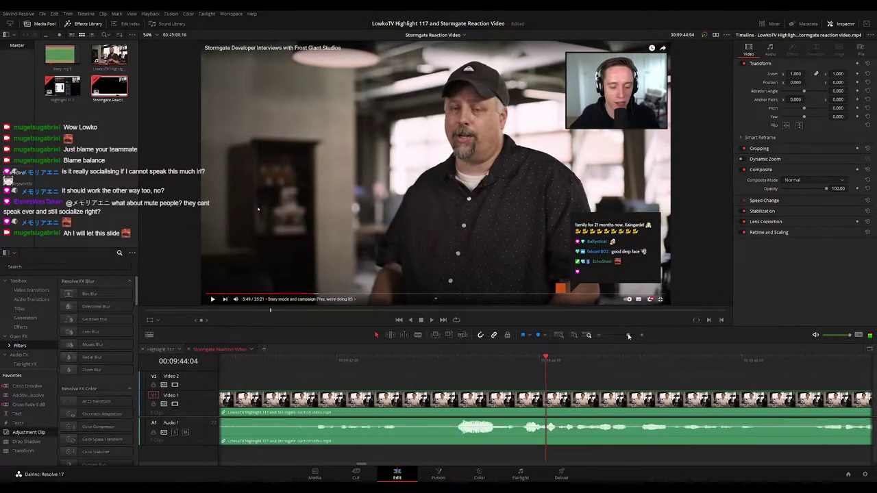
Split the footage at 00:09:40:55 and about 00:09:41:43, and ripple-delete the short section between the cuts
click(338, 363)
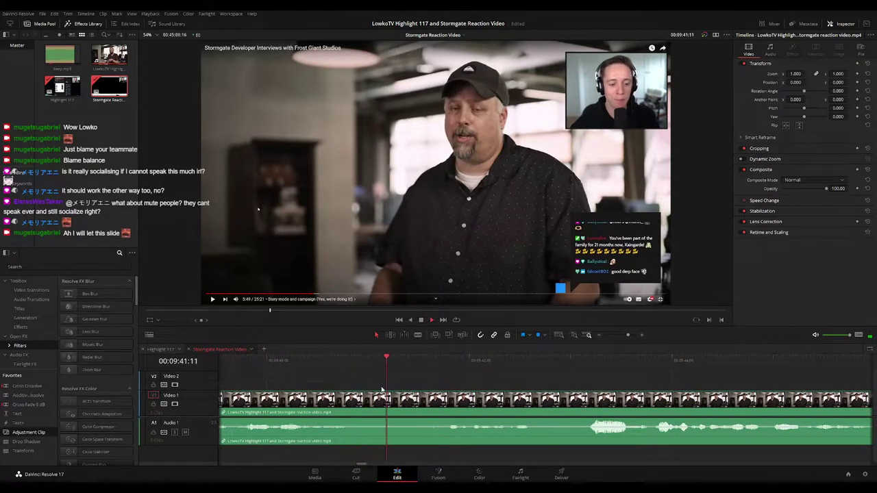
key(space)
key(b)
click(361, 397)
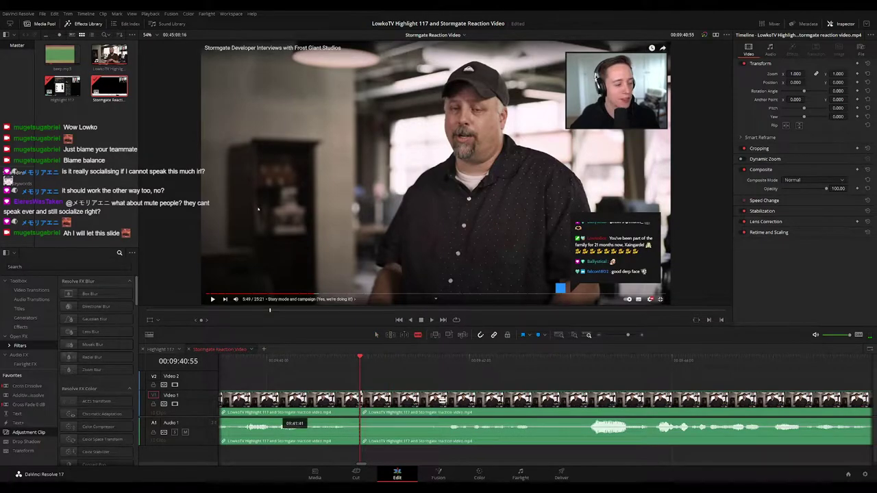
click(442, 401)
key(a)
click(415, 403)
key(Delete)
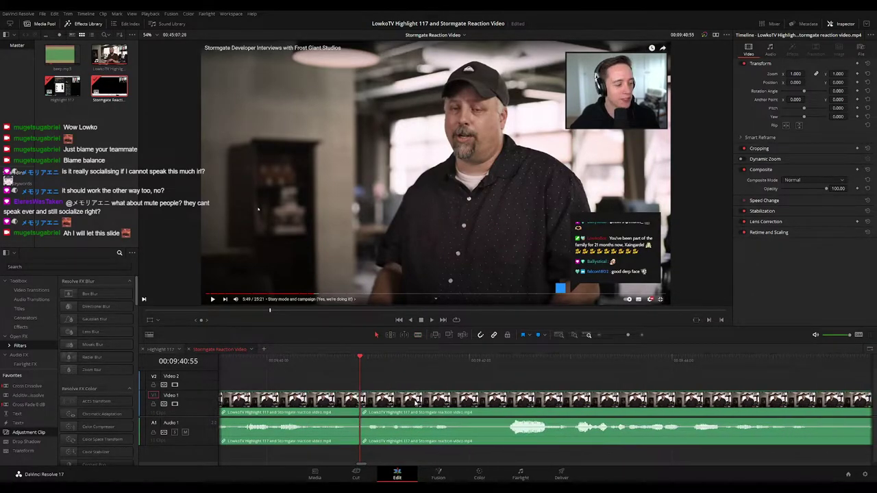
Split the footage at about 00:09:42:04 and 00:09:43:00, around the loud audio burst, and ripple-delete that section
key(space)
click(309, 361)
scroll(444, 388, right, 2)
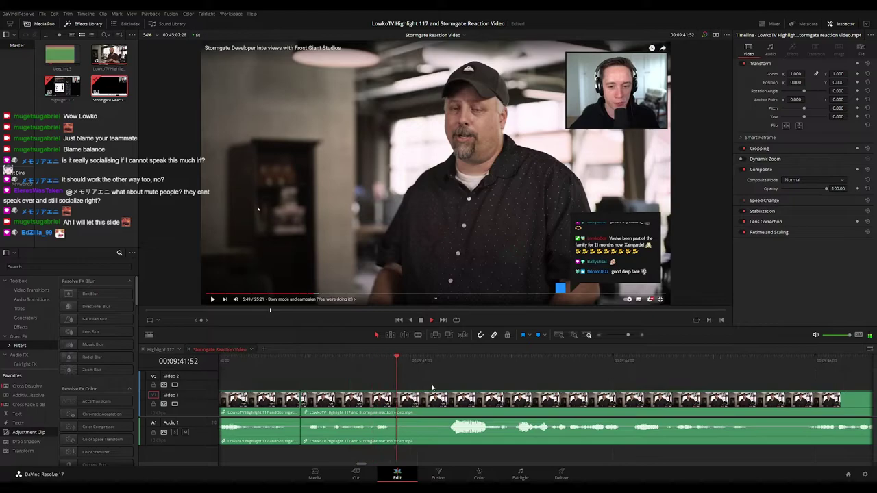
key(space)
key(b)
click(420, 401)
drag(416, 360, 512, 368)
click(512, 399)
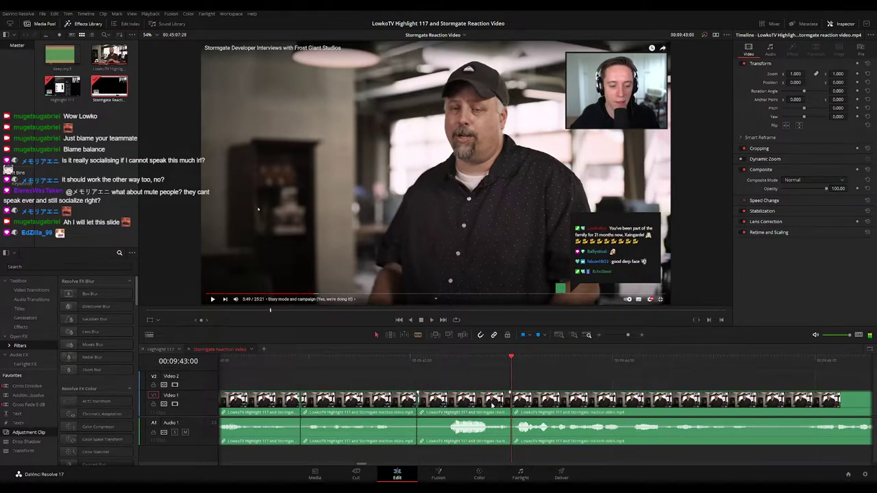
key(a)
click(489, 404)
key(Delete)
Play across the new cut near 00:09:42, and review the interview and webcam reaction up to about 00:10:35
click(358, 370)
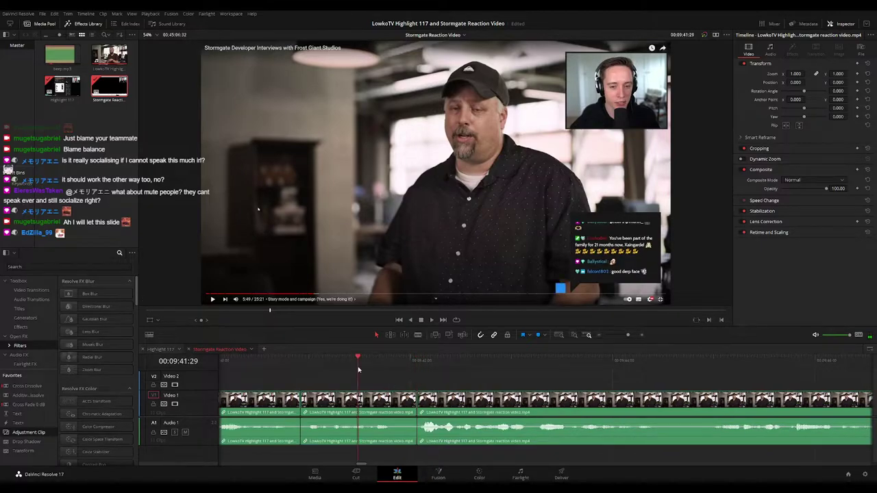
click(478, 366)
drag(628, 335, 621, 335)
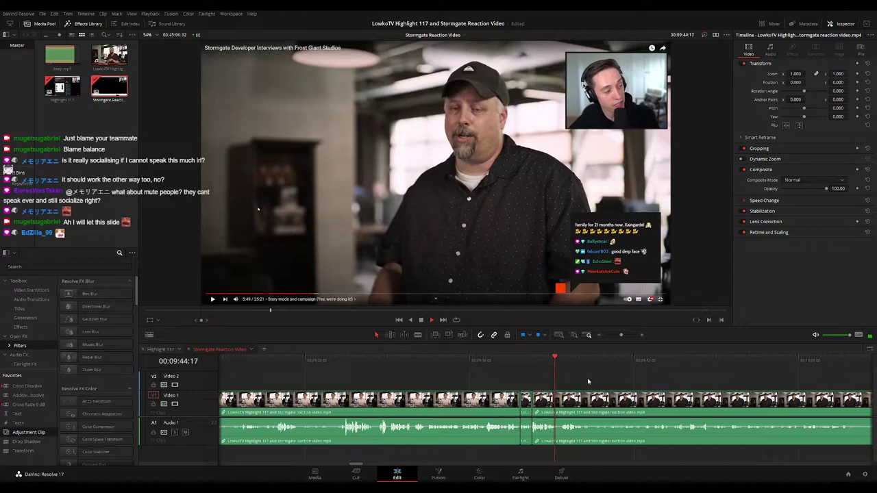
drag(612, 381, 480, 368)
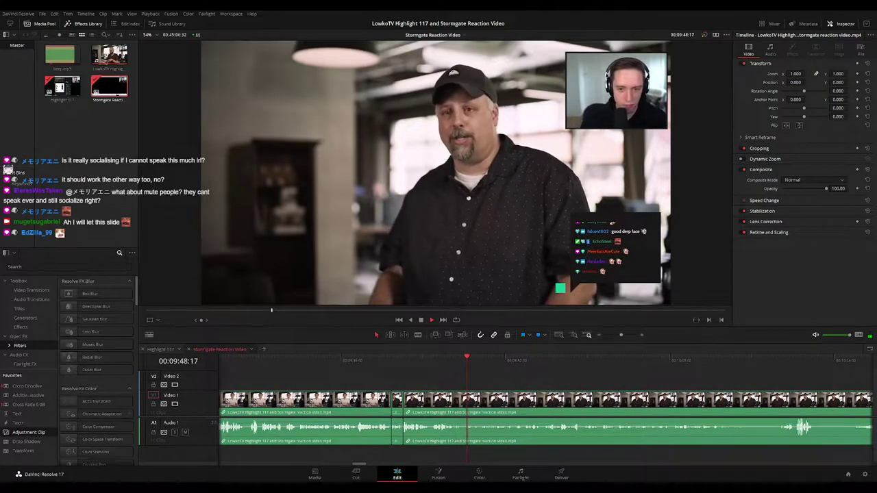
scroll(556, 381, right, 2)
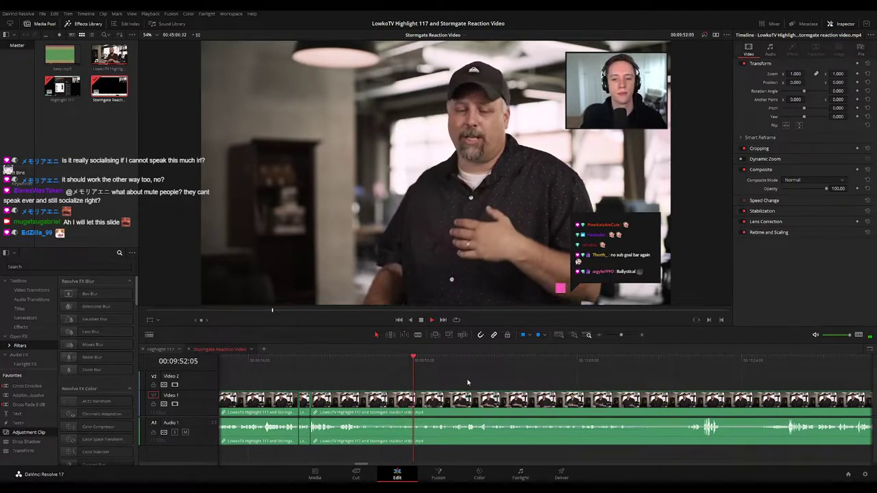
scroll(467, 383, right, 2)
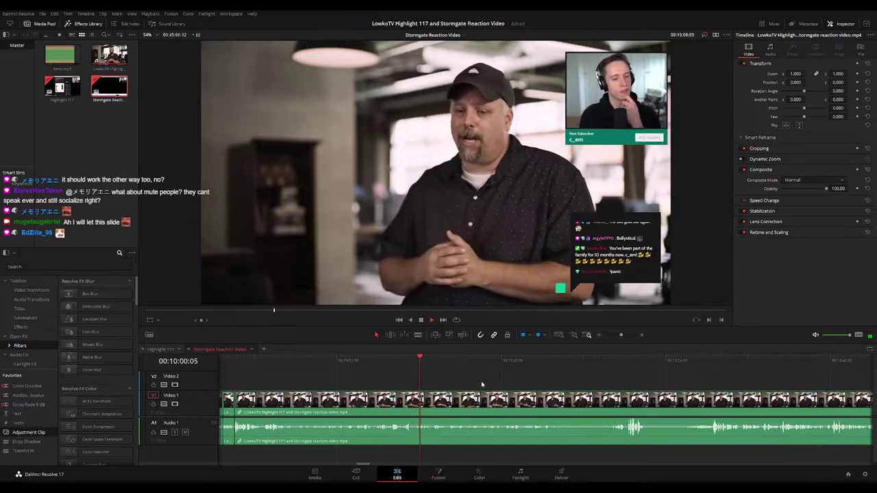
scroll(482, 384, right, 2)
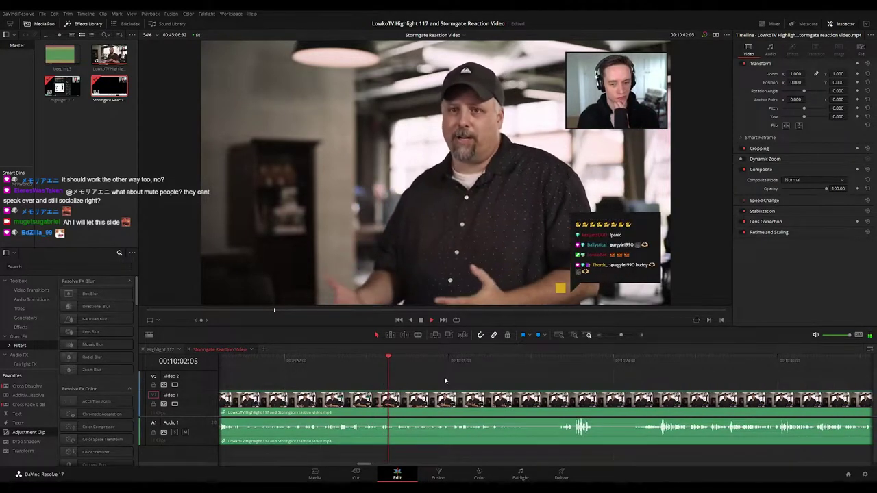
scroll(446, 381, right, 2)
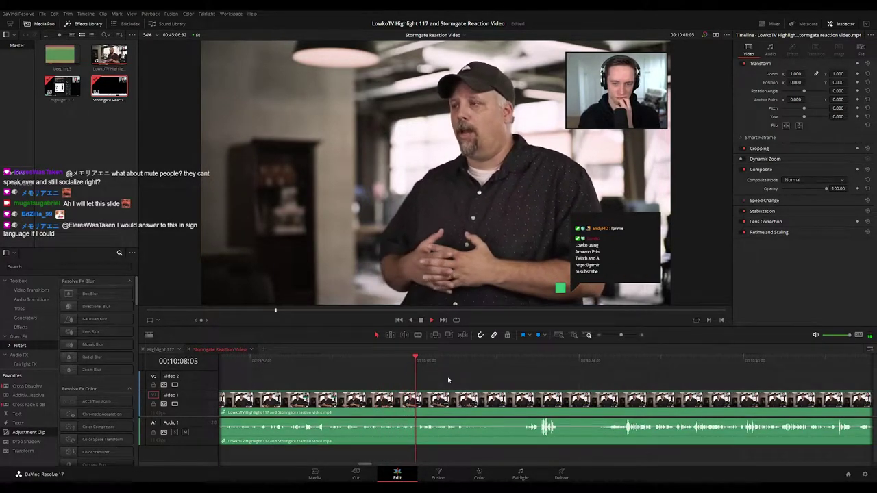
scroll(455, 380, right, 2)
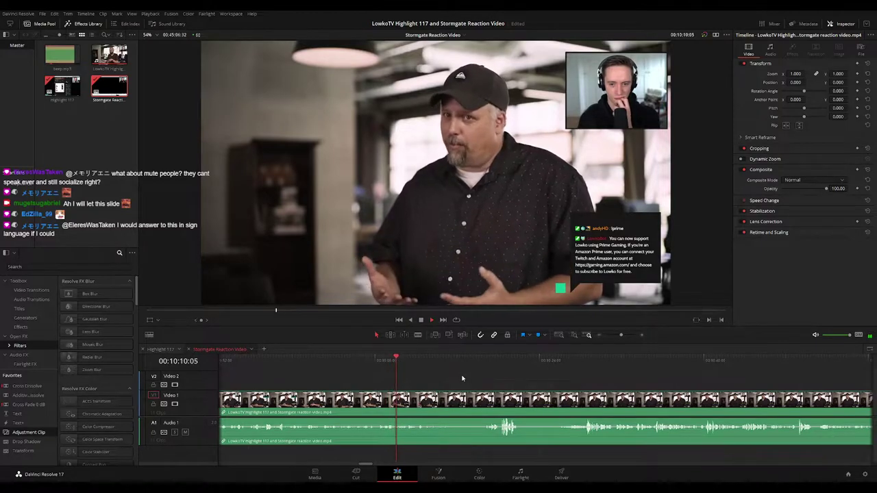
scroll(454, 383, right, 2)
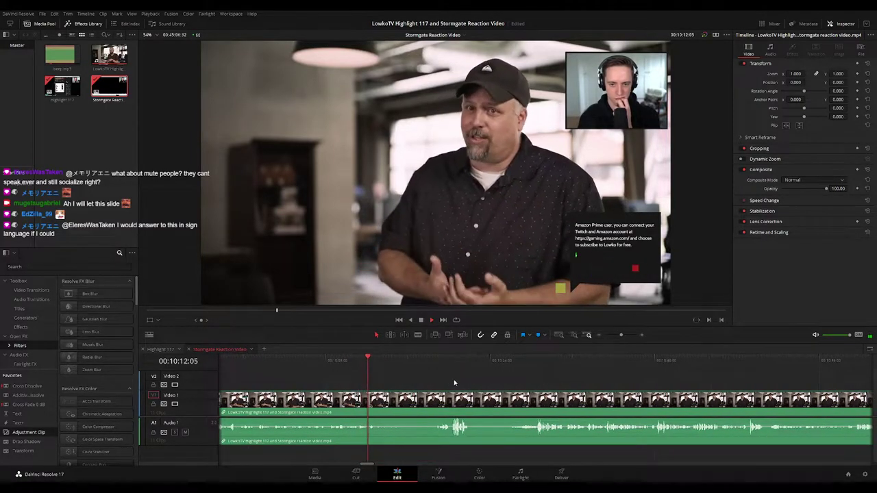
scroll(431, 381, right, 2)
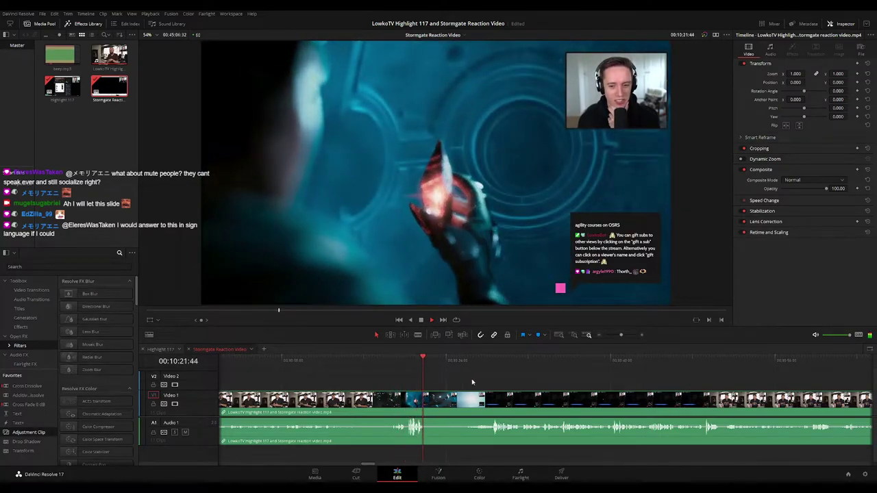
drag(474, 380, 420, 379)
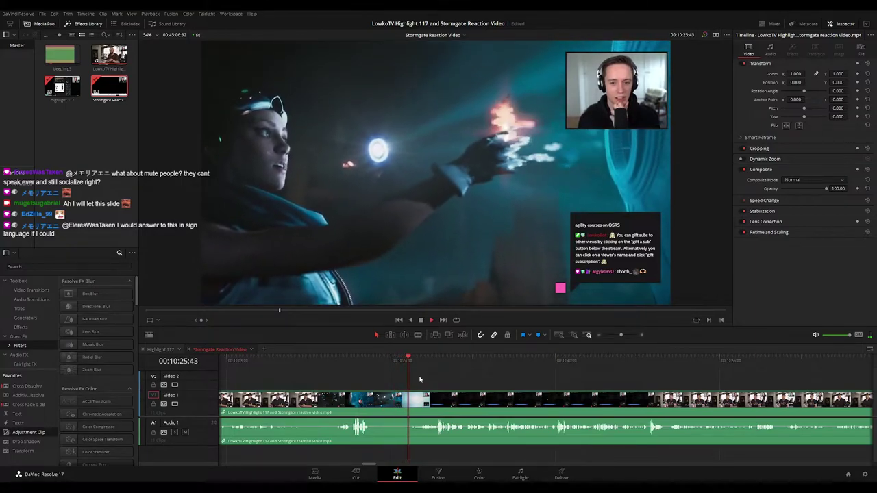
scroll(418, 379, right, 1)
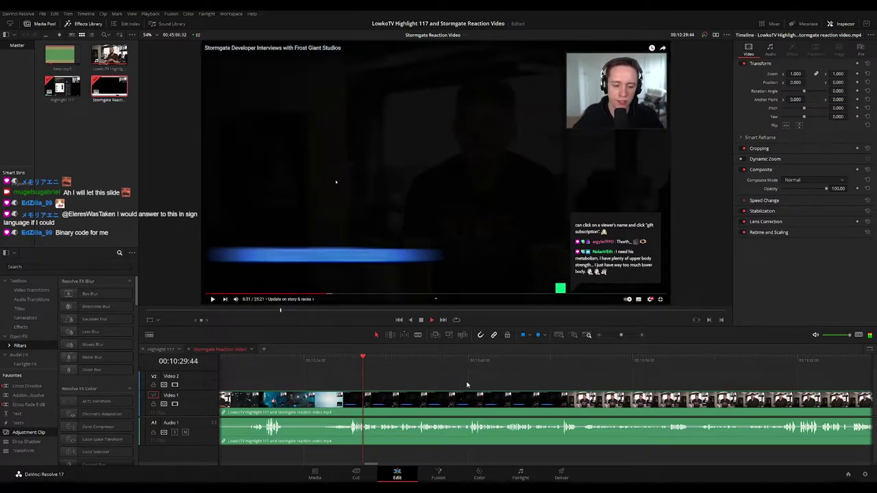
scroll(413, 378, right, 1)
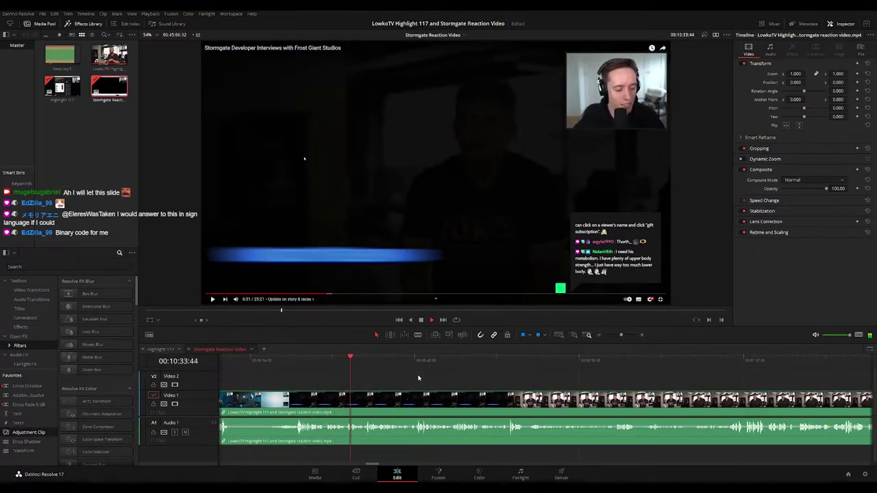
scroll(442, 381, right, 1)
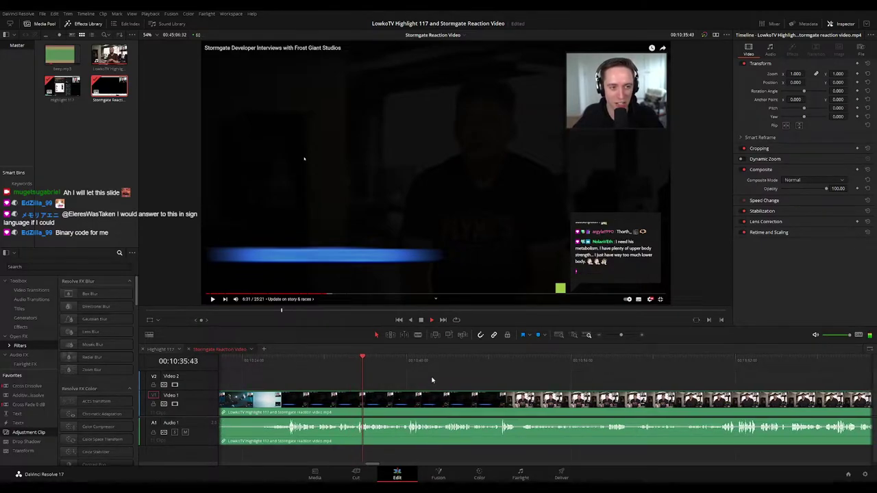
click(348, 366)
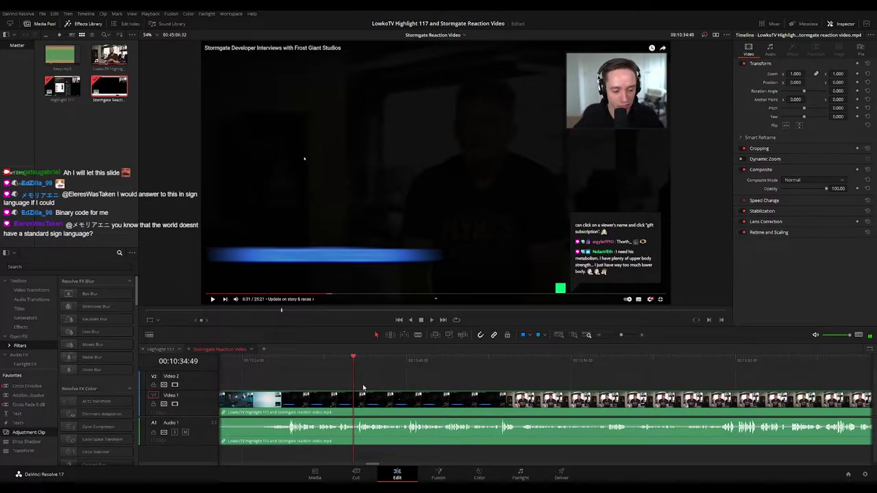
Split the footage at 00:10:35:03 and 00:10:35:17, and ripple-delete the short section between the cuts
scroll(544, 376, up, 3)
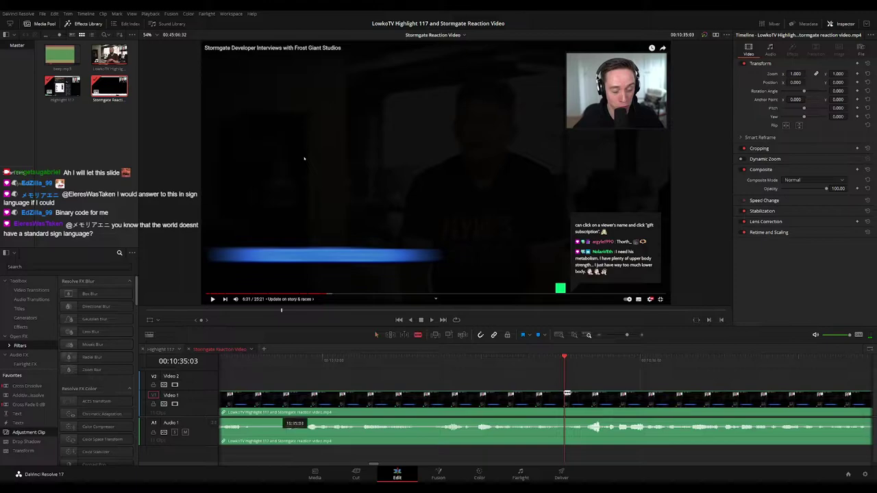
click(566, 392)
key(space)
key(space)
click(583, 402)
key(a)
click(574, 406)
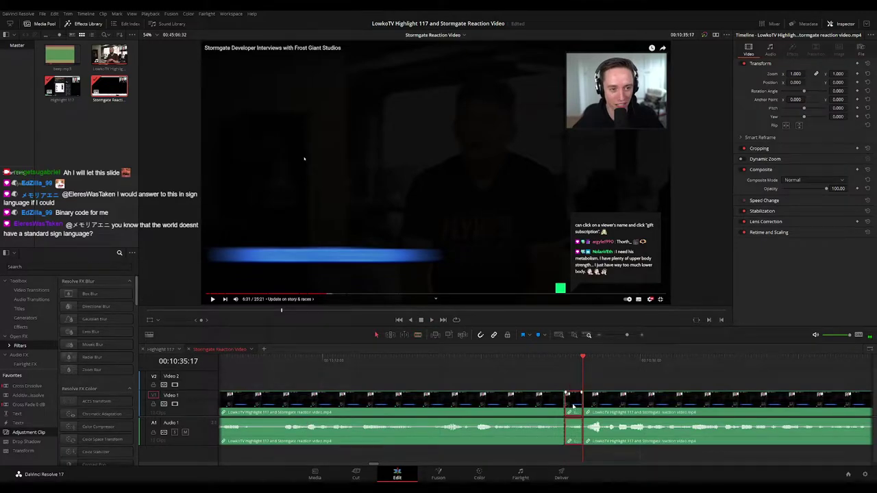
key(Delete)
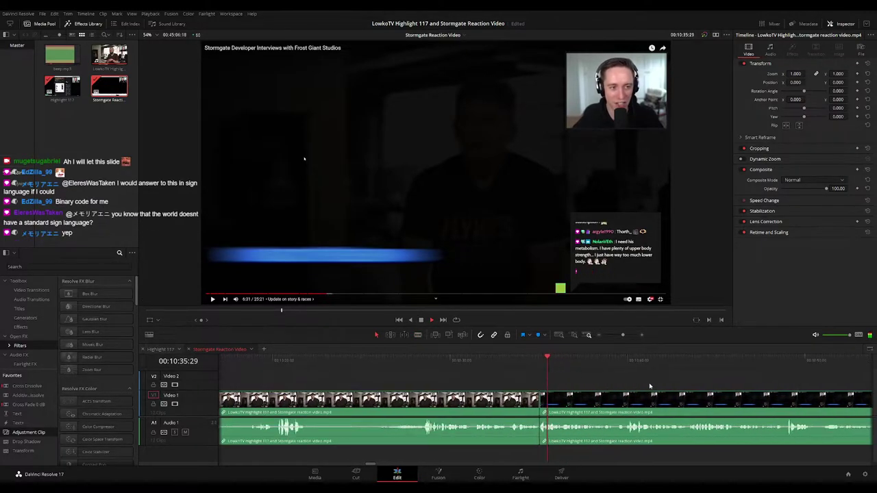
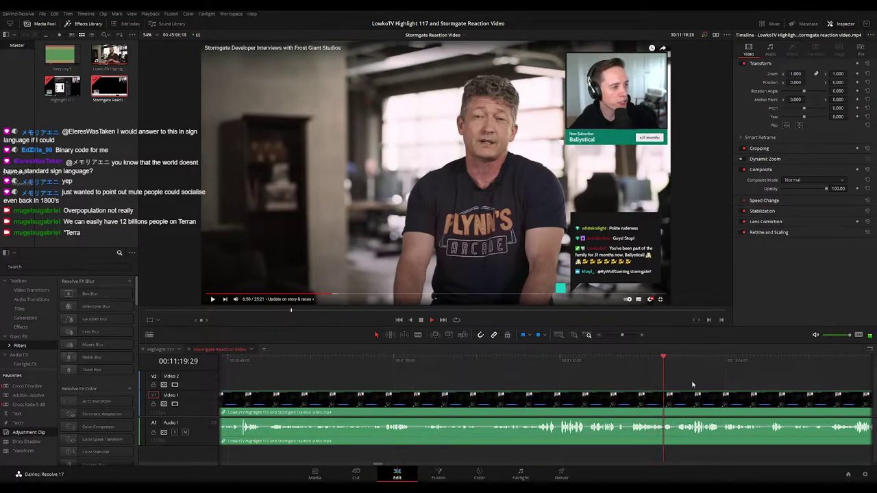
Review the webcam reaction over the paused interview from about 00:11:15 to 00:11:28 for a place to cut
click(591, 359)
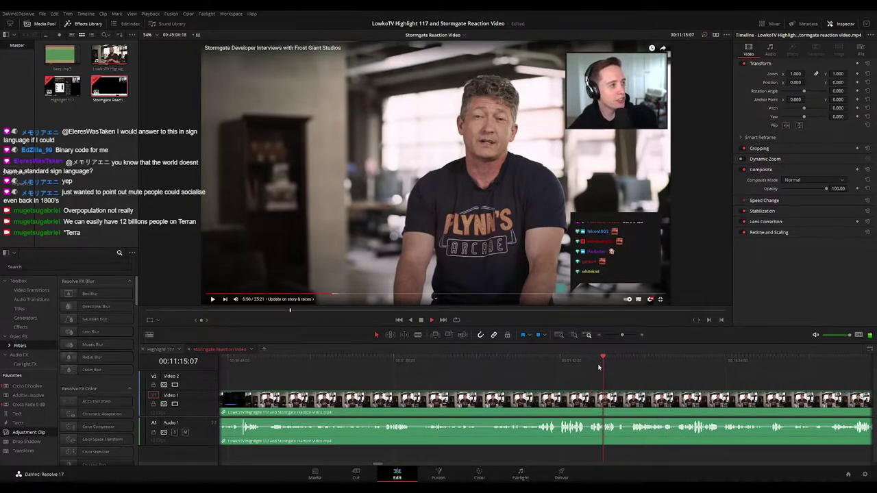
drag(656, 380, 523, 374)
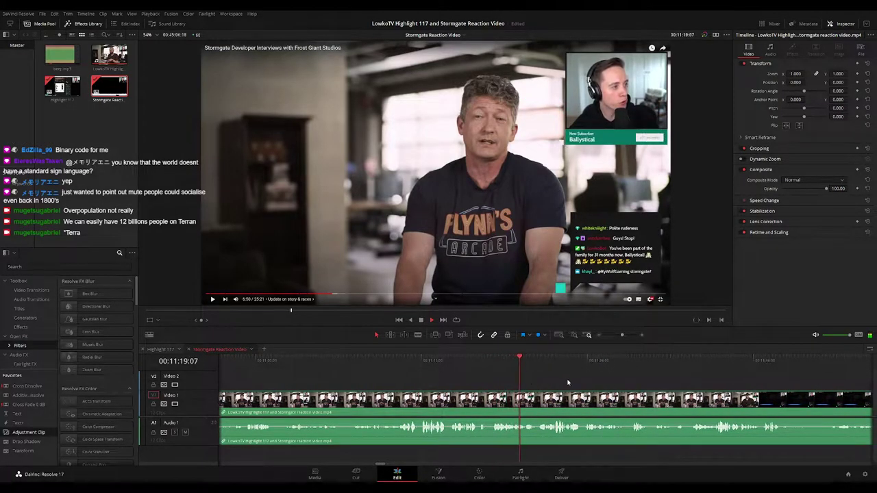
drag(561, 381, 502, 380)
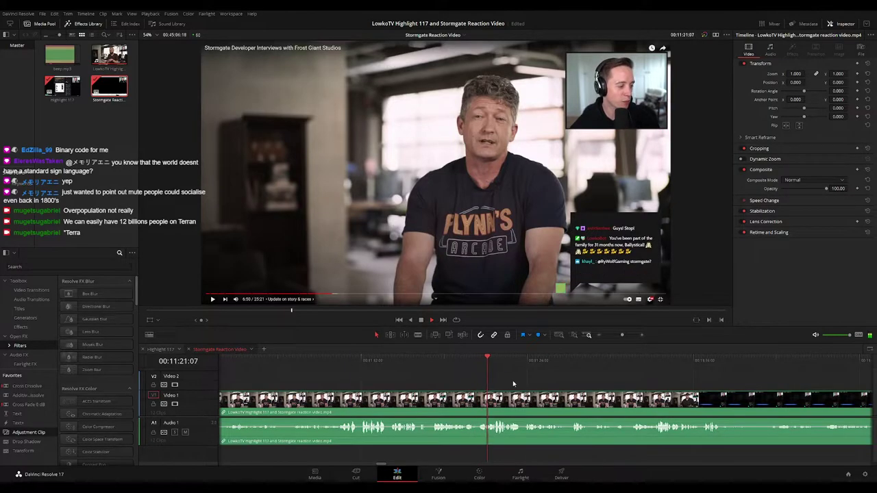
scroll(497, 387, right, 1)
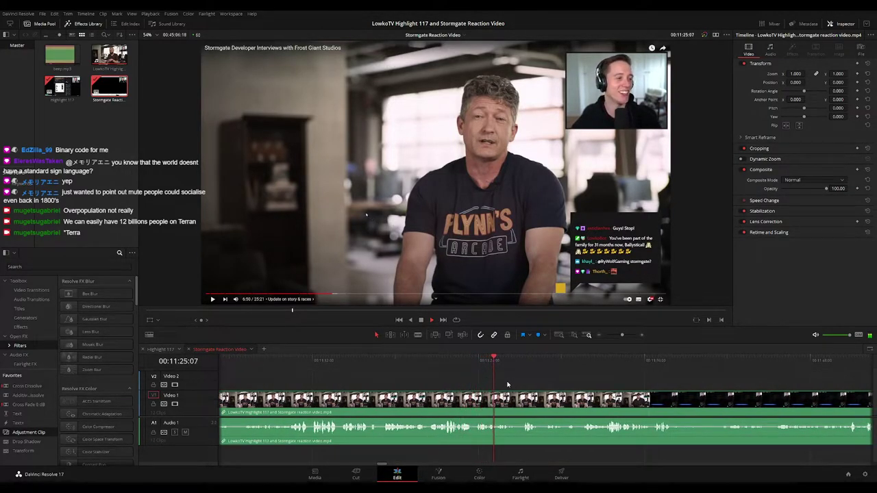
scroll(514, 381, right, 1)
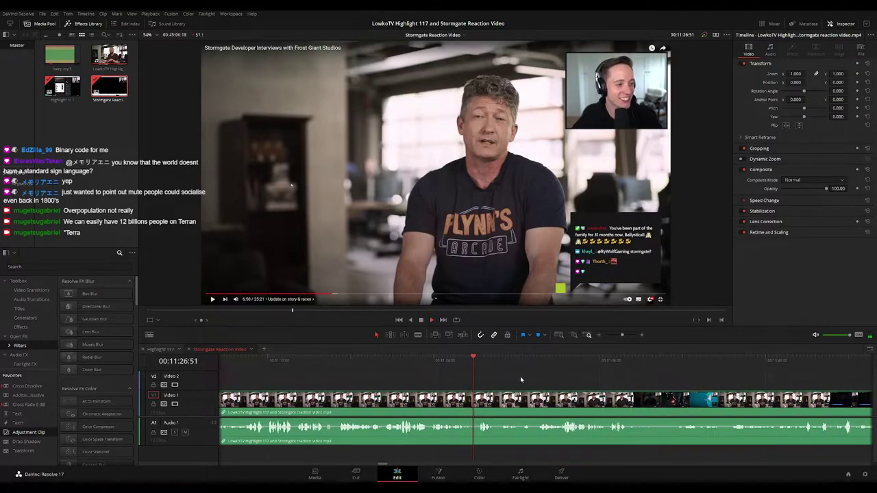
scroll(541, 388, right, 1)
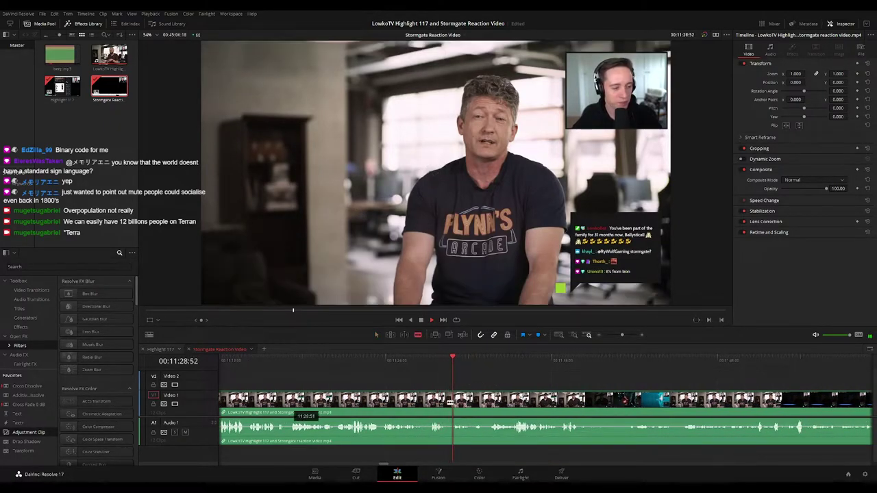
Split the footage at about 00:11:26:47 and 00:11:28:51, ripple-delete the section between, and play across the new cut
click(410, 363)
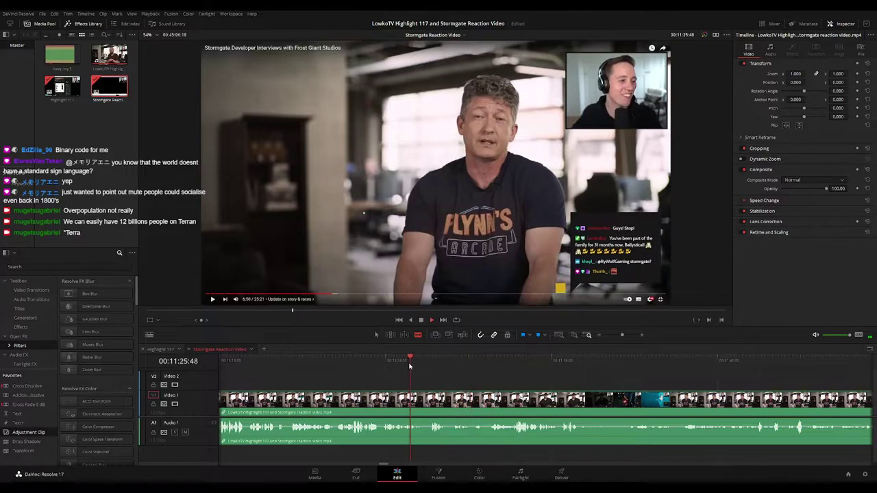
key(space)
key(ctrl+b)
click(454, 359)
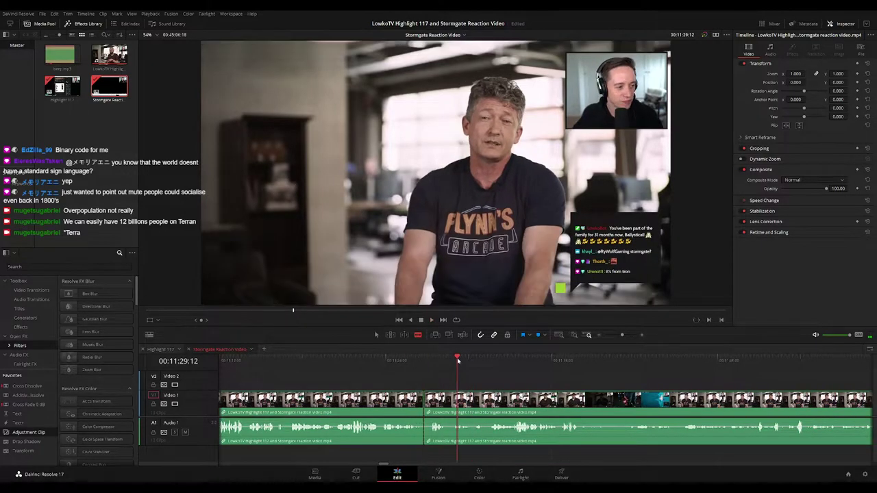
click(453, 398)
key(a)
click(444, 402)
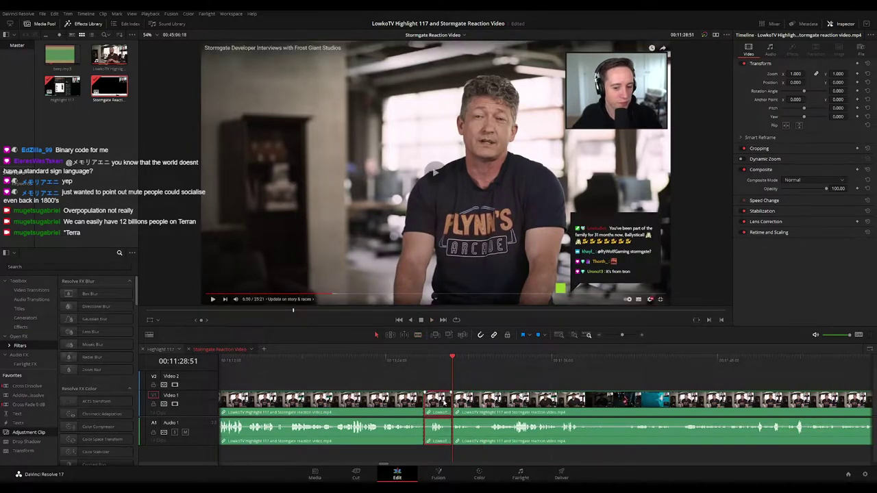
key(Delete)
click(406, 366)
key(space)
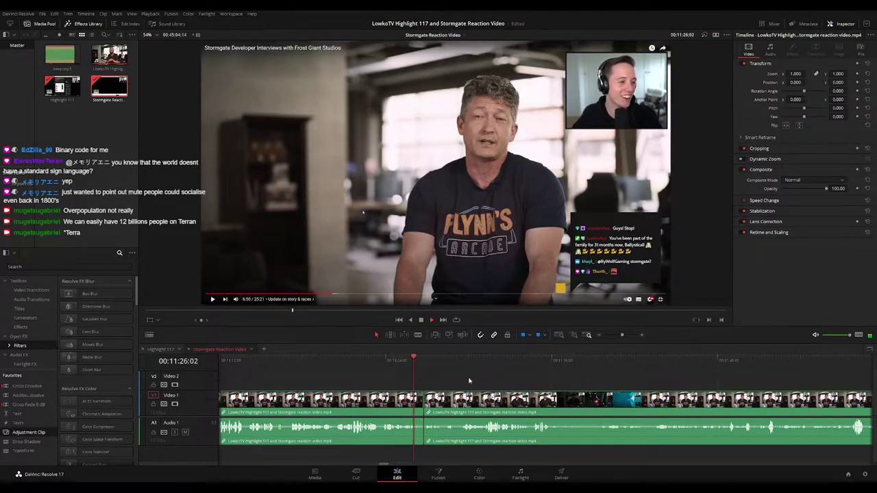
Split the footage at 00:11:39:01, where the Story & Races title shows, and ripple-delete the section back to the previous cut
drag(541, 381, 459, 378)
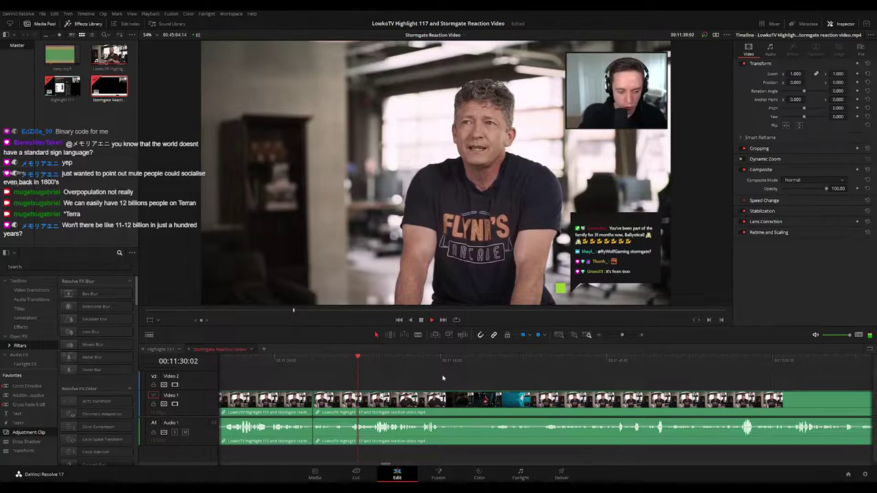
drag(475, 379, 439, 373)
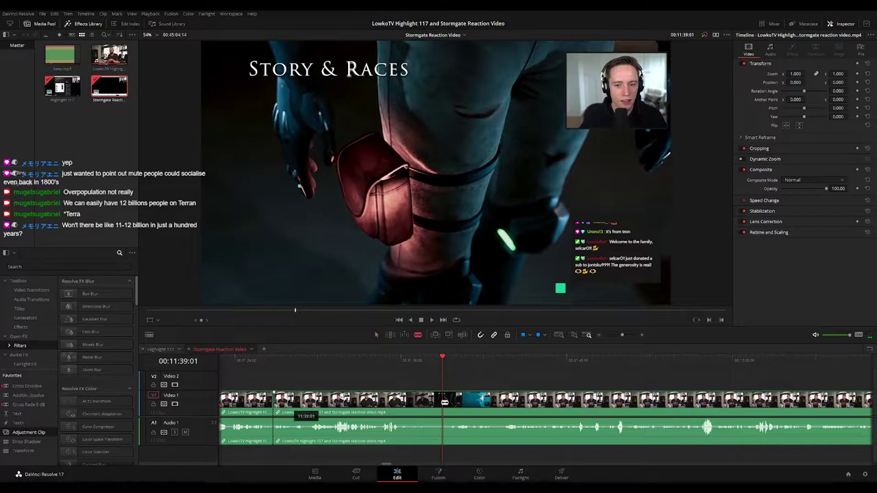
click(444, 402)
key(a)
click(426, 404)
key(Delete)
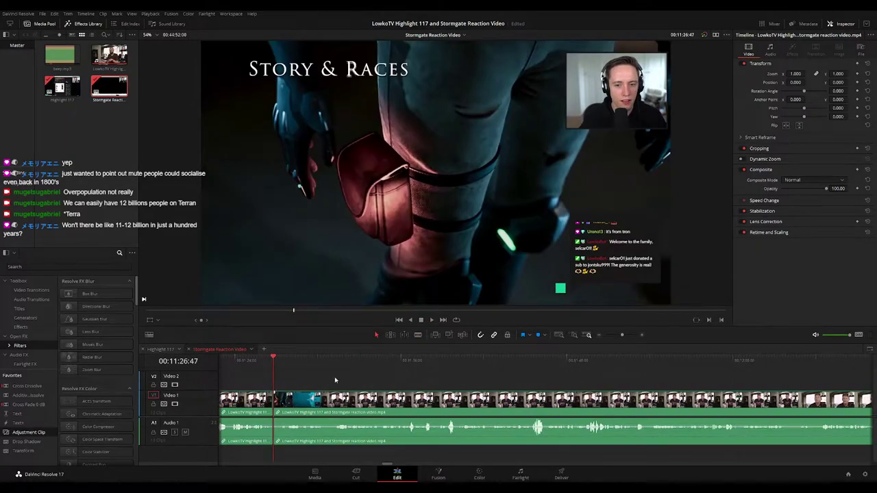
Undo the last deletion, replay the restored section from about 00:11:31, and ripple-delete that section again
key(ctrl+z)
click(327, 361)
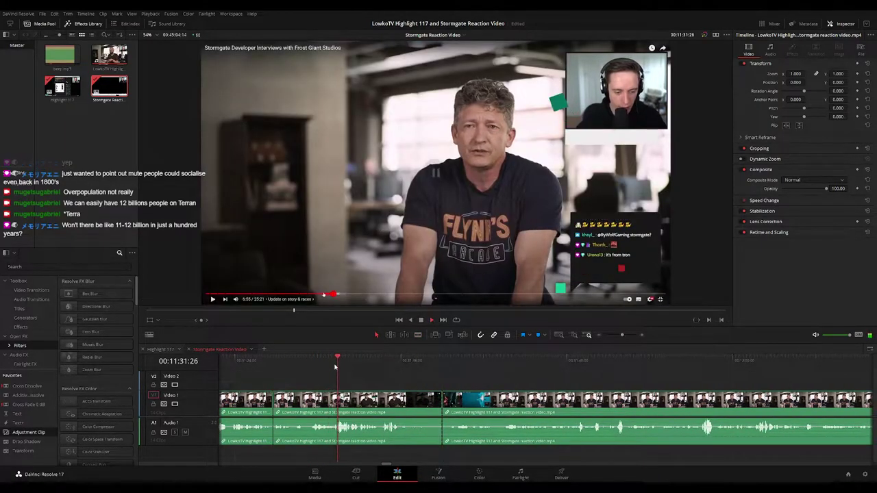
click(387, 404)
key(shift+BackSpace)
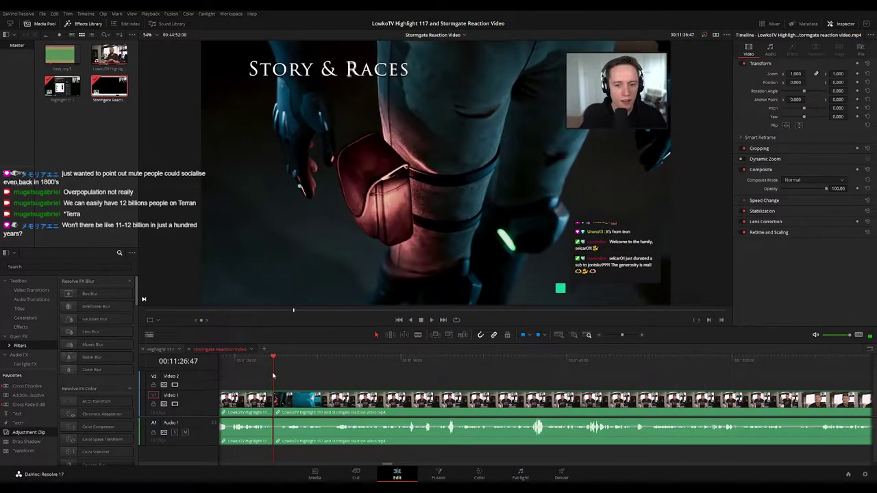
Play across the cut at 00:11:26:47, and check the reaction before it from 00:11:11:50 and the interview after it up to about 00:11:37
click(256, 367)
key(space)
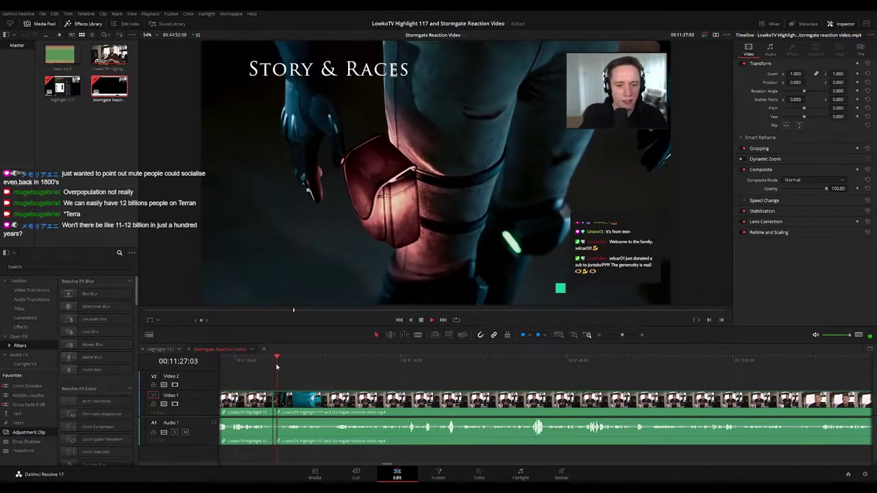
key(space)
scroll(329, 367, left, 3)
drag(391, 360, 299, 360)
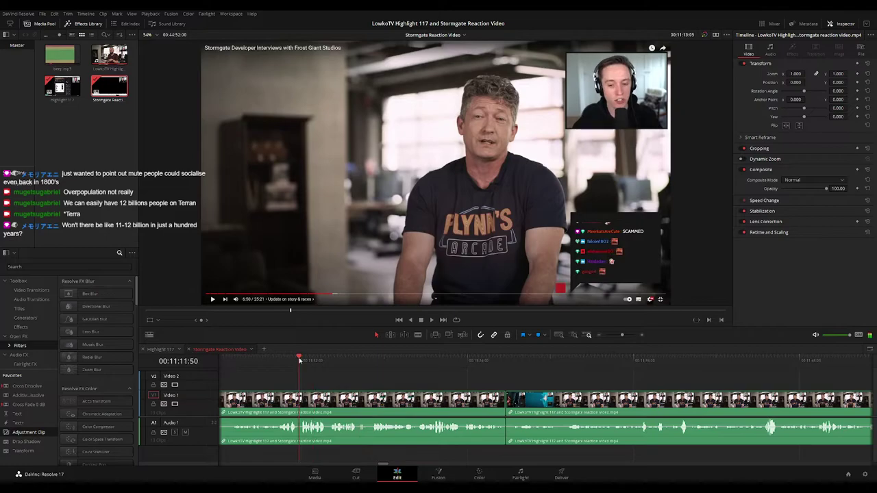
key(space)
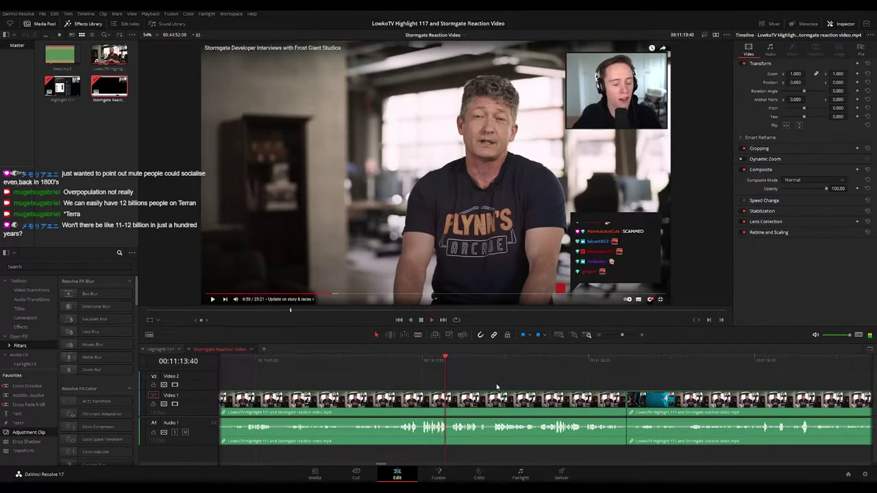
click(514, 362)
scroll(510, 363, right, 2)
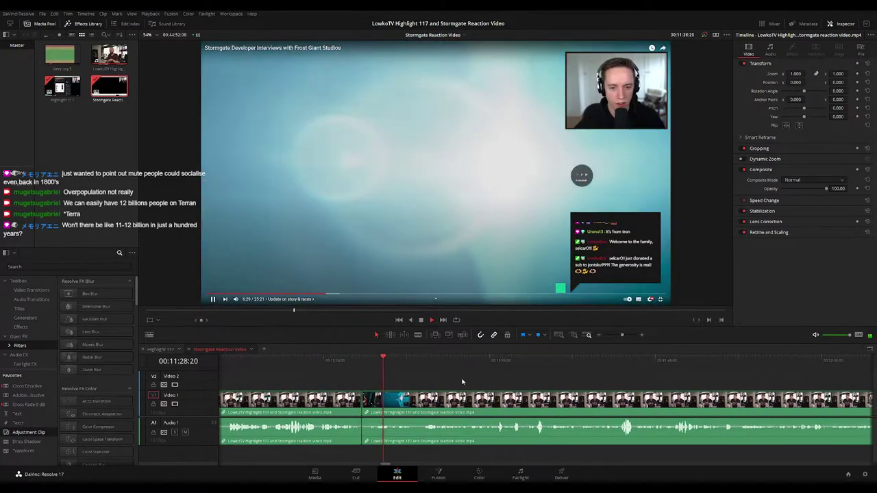
click(499, 363)
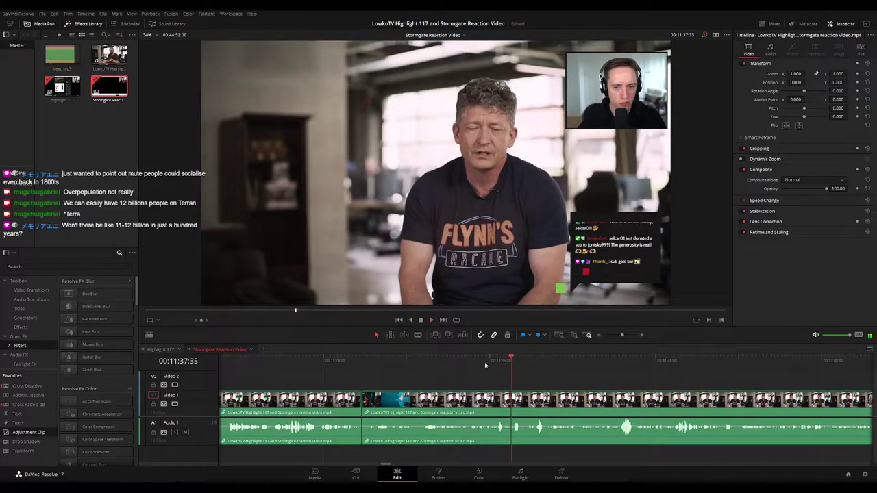
click(448, 362)
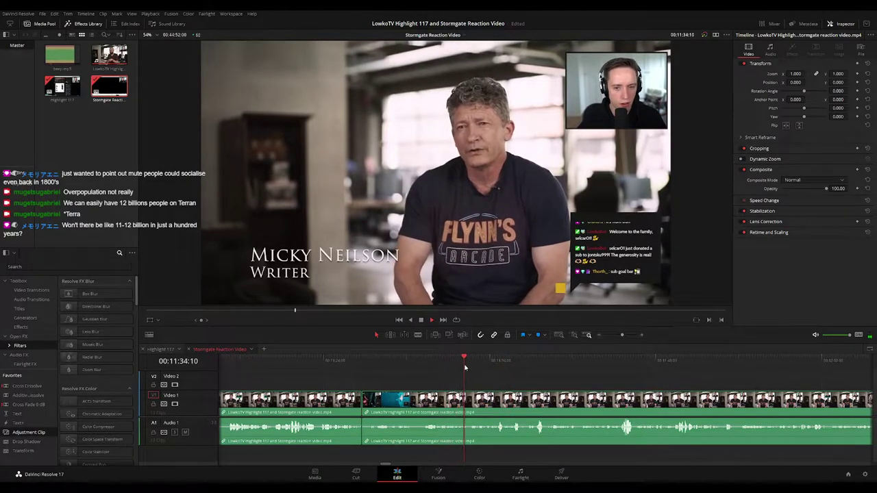
Replay the webcam reaction before the cut, between about 00:11:08 and 00:11:26, to judge how it leads into the next section
click(277, 361)
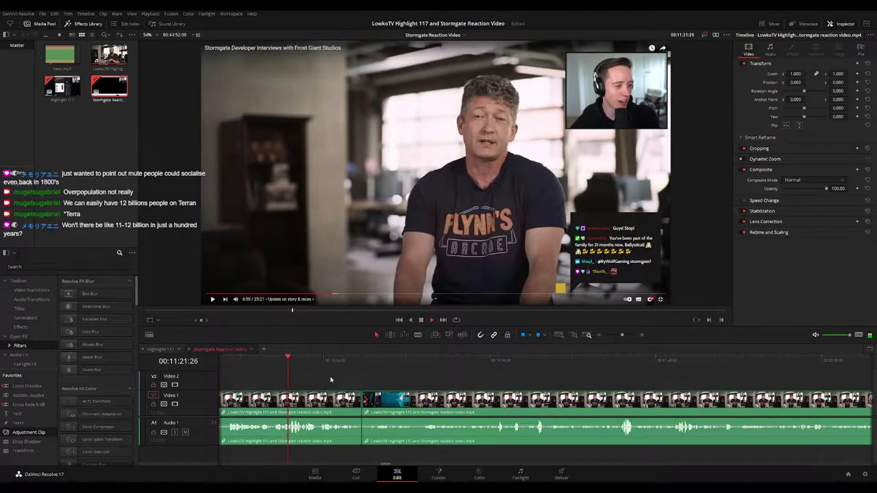
scroll(330, 379, up, 3)
click(248, 361)
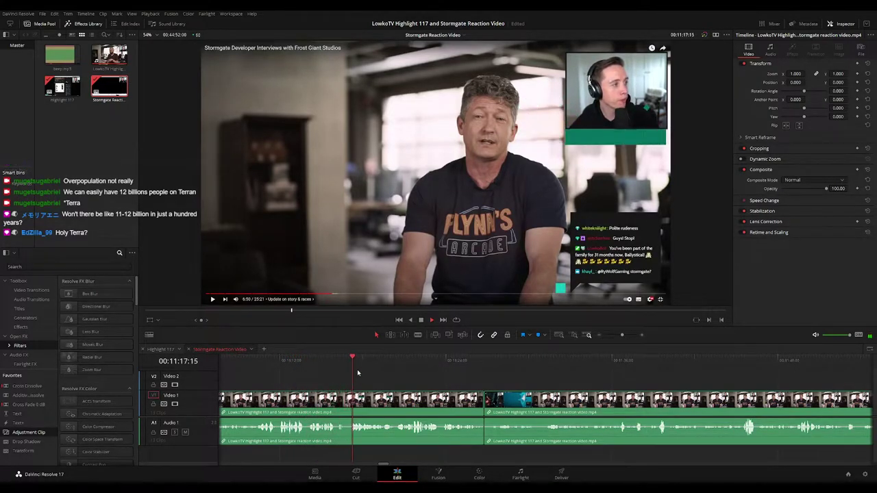
drag(414, 364, 449, 365)
scroll(455, 385, right, 3)
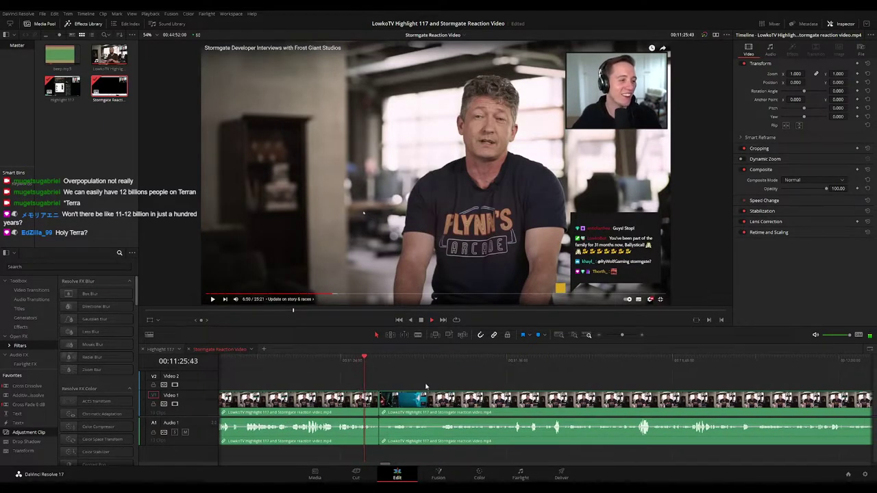
scroll(434, 390, left, 4)
drag(308, 372, 284, 368)
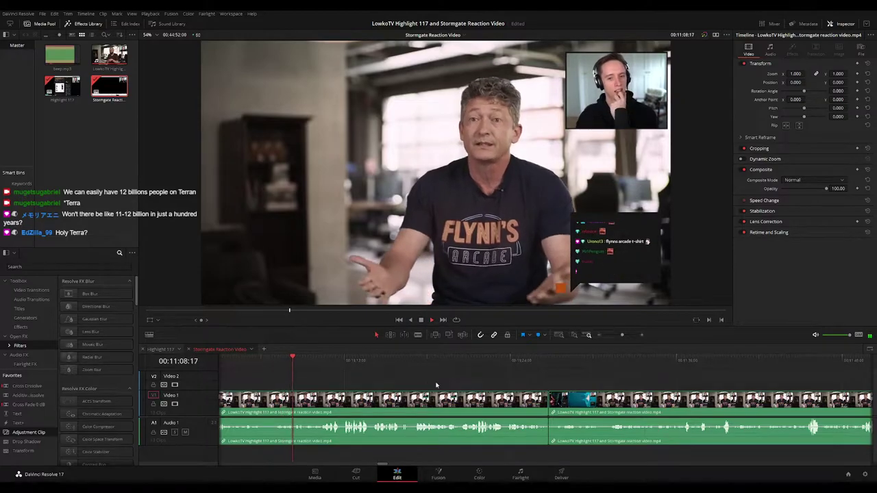
Split the footage at 00:11:46:33, after the loud audio burst, and ripple-delete the section back to the cut at 00:11:26:47
click(740, 363)
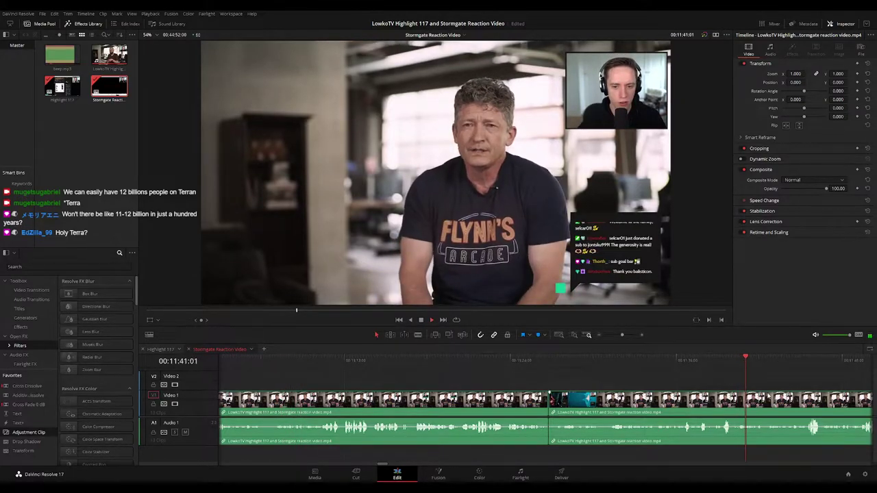
scroll(544, 388, right, 9)
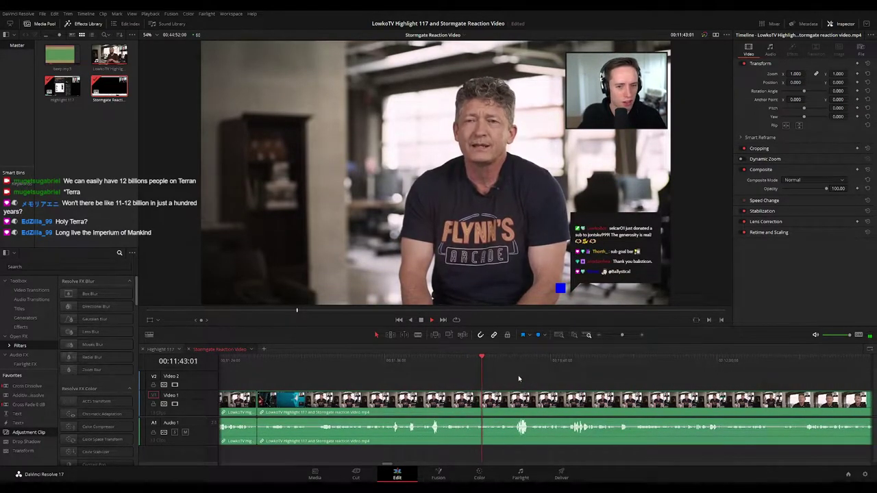
click(390, 361)
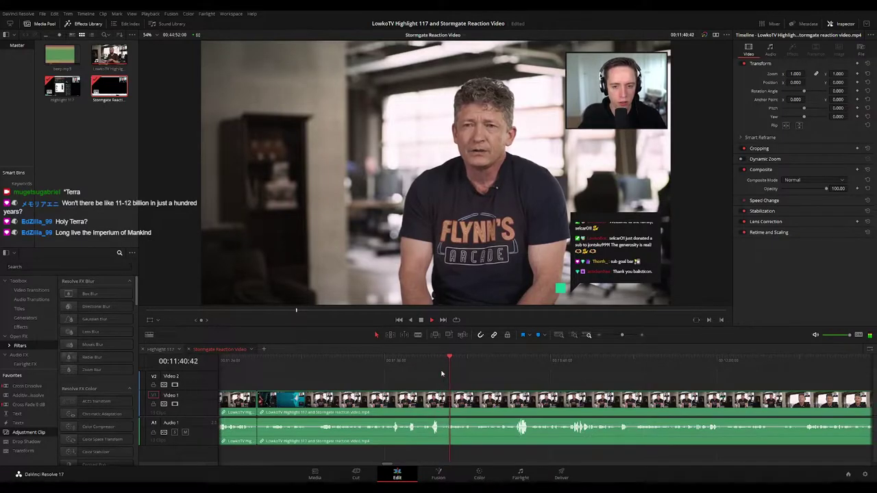
scroll(499, 387, right, 2)
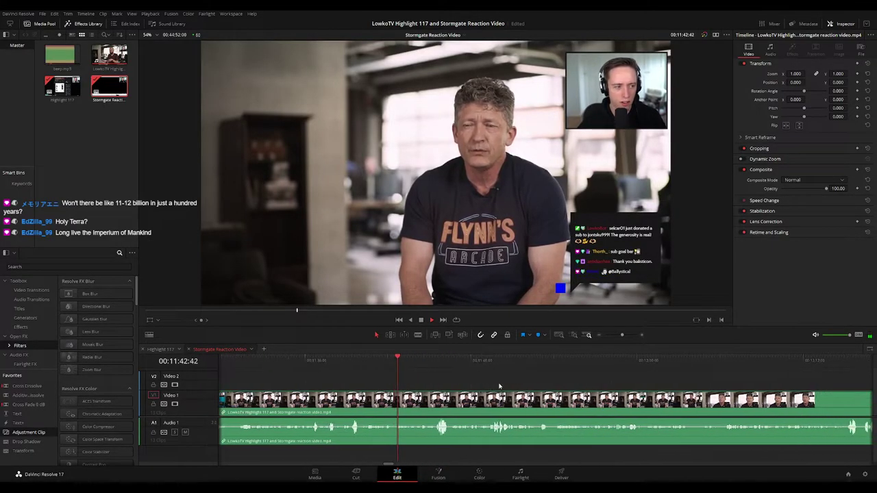
scroll(467, 379, right, 1)
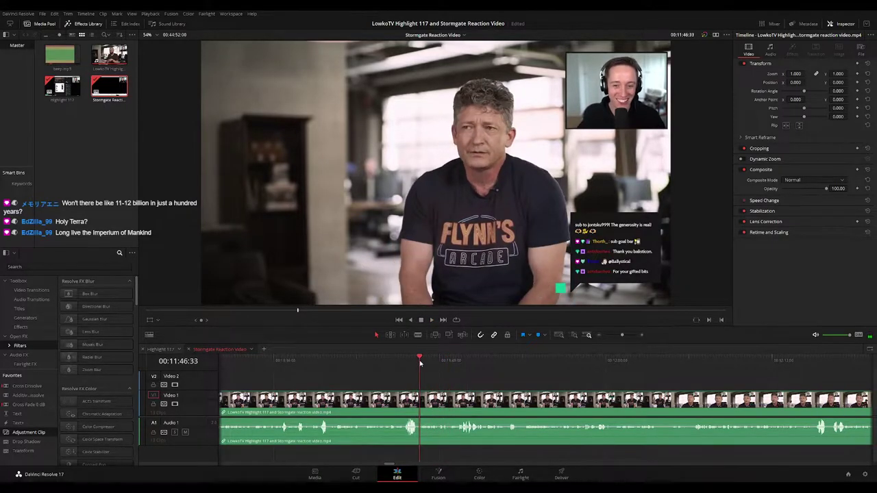
click(420, 394)
key(a)
click(400, 404)
key(Delete)
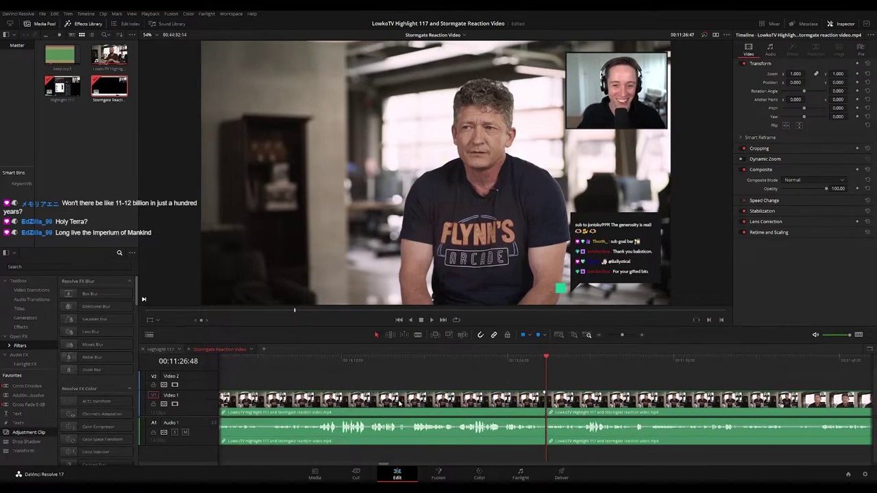
Play across the cut at 00:11:26:47 from the reaction at about 00:11:08, following the interview up to about 00:11:55
click(304, 367)
key(space)
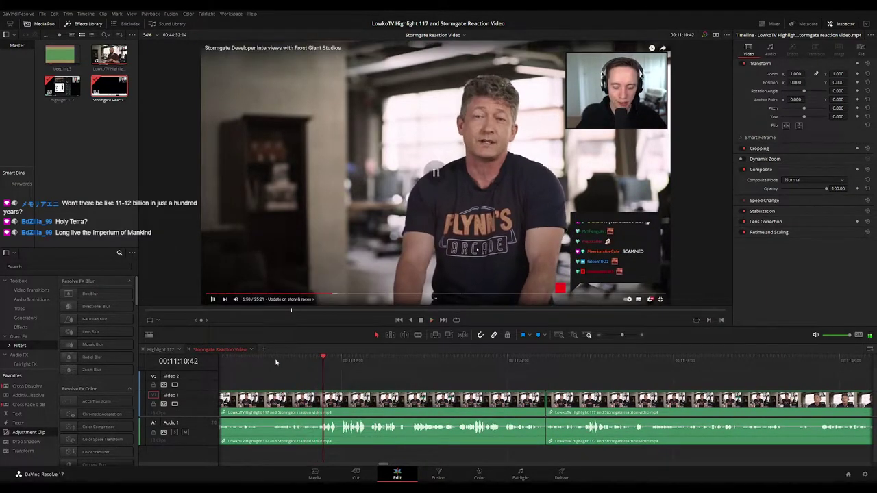
click(271, 362)
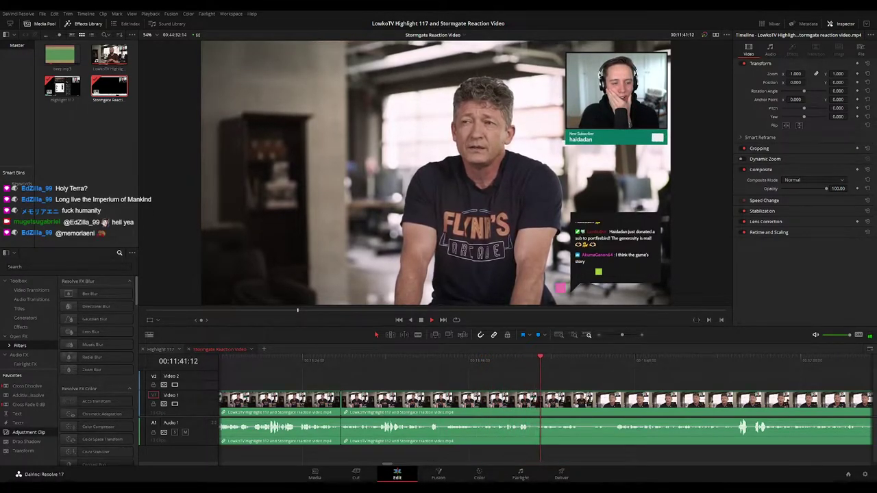
drag(626, 383, 506, 378)
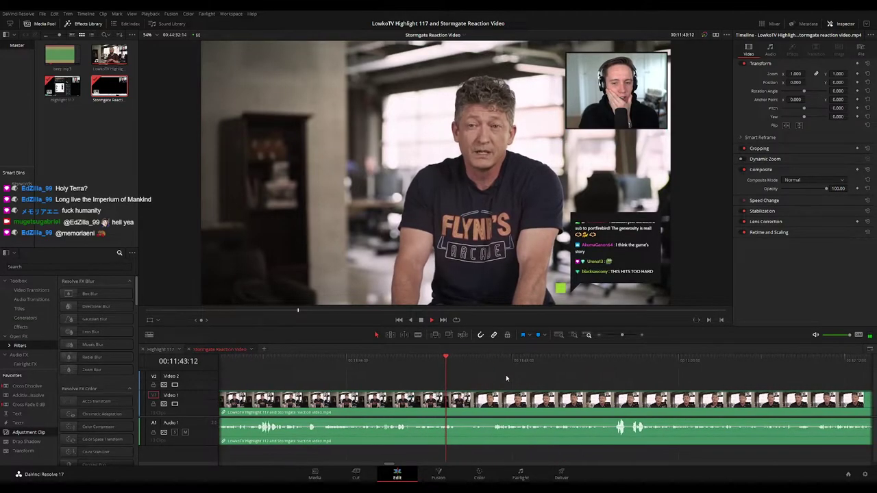
scroll(506, 379, right, 2)
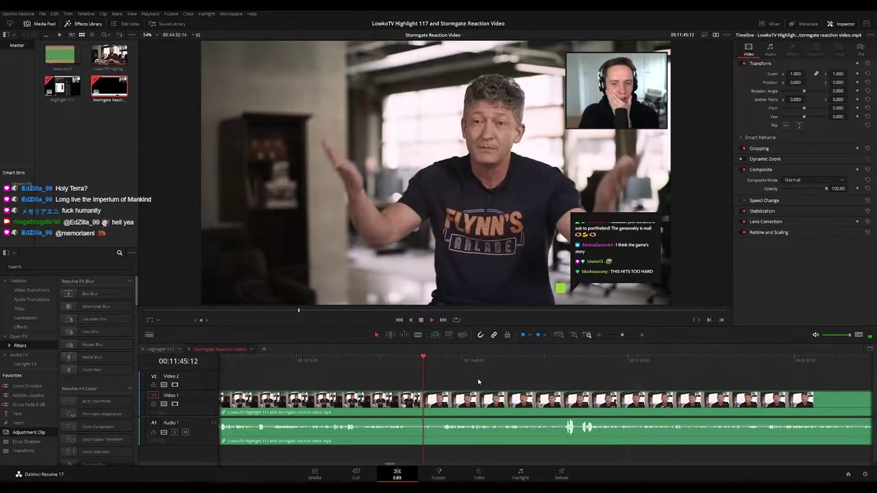
scroll(469, 381, right, 3)
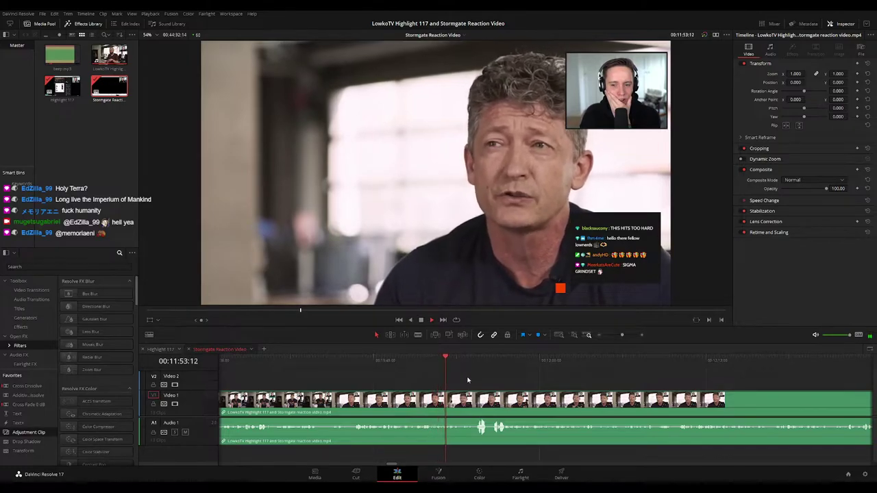
scroll(479, 376, right, 3)
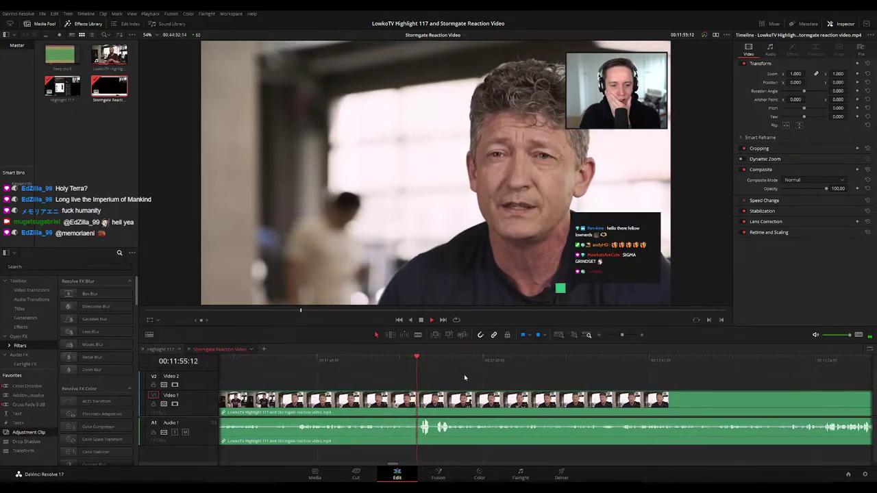
Review the close-up interview section from about 00:11:55 to 00:12:13 for pauses or reactions worth editing
scroll(459, 377, right, 3)
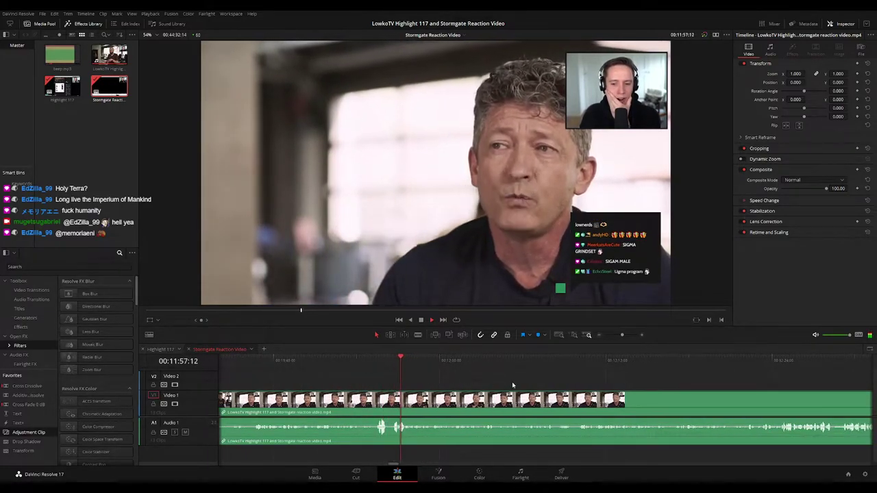
scroll(479, 380, right, 3)
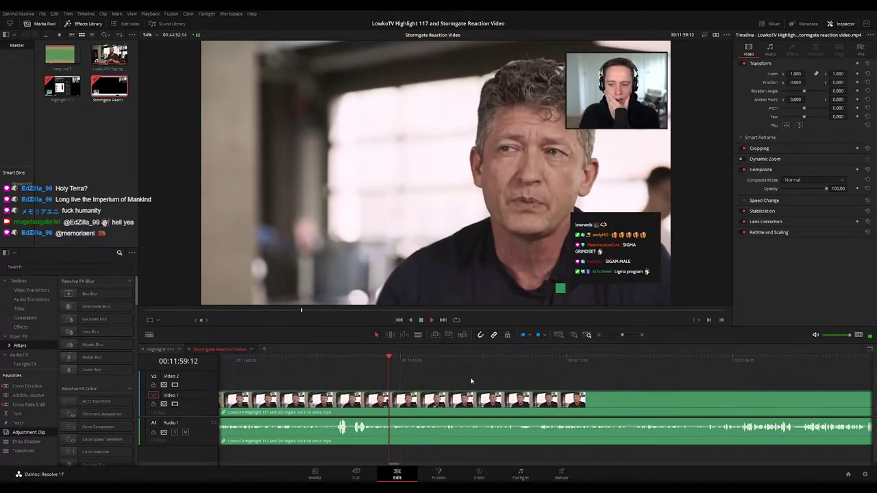
scroll(479, 382, right, 3)
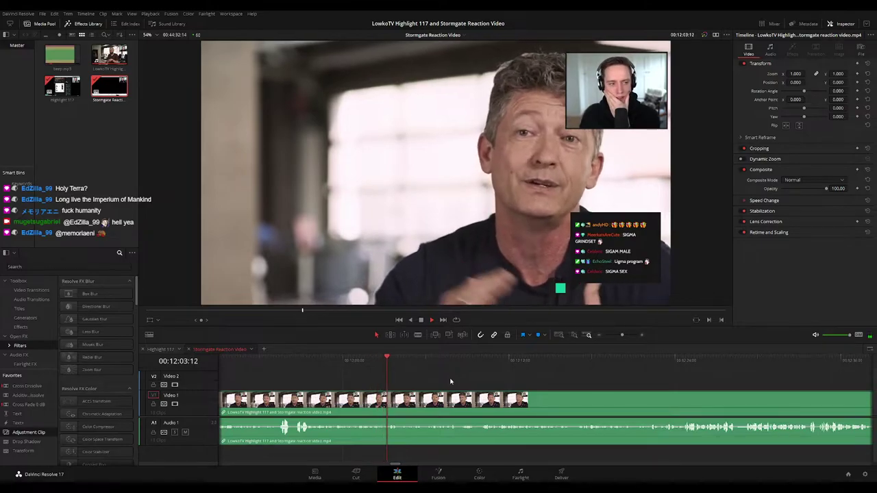
scroll(457, 381, right, 3)
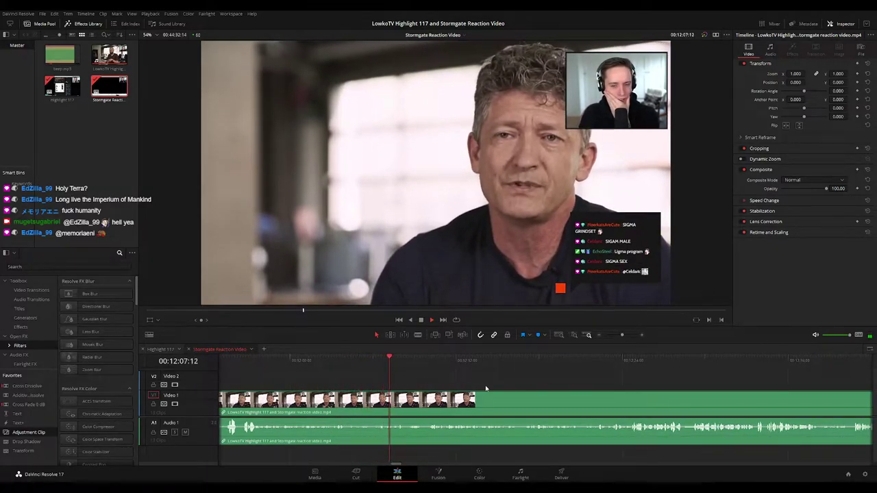
scroll(426, 389, right, 3)
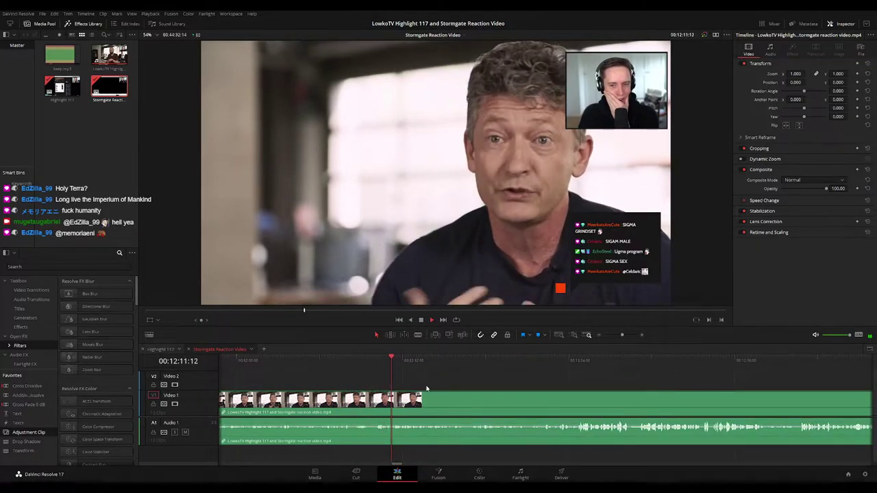
scroll(470, 386, right, 3)
scroll(471, 385, right, 2)
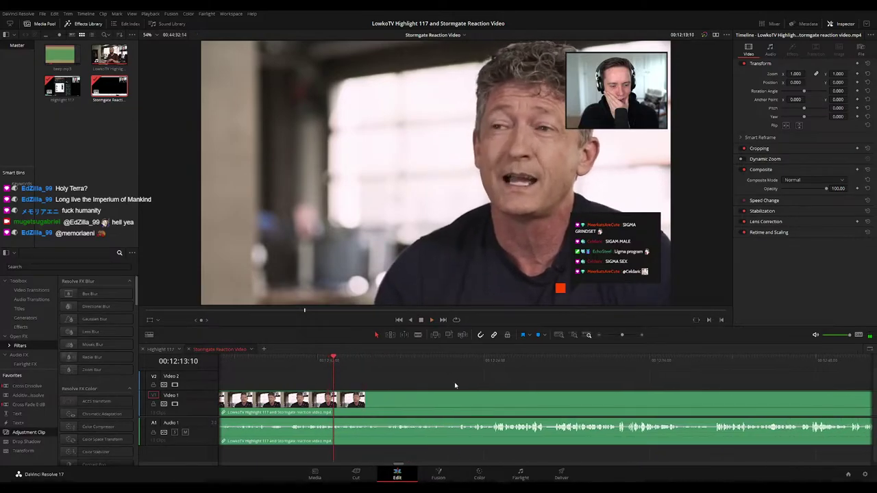
key(space)
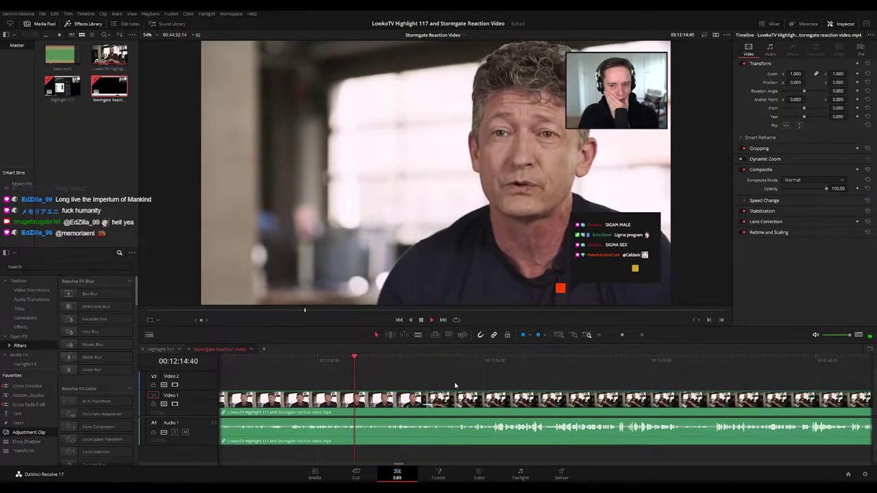
Play on into the art director's interview and check the streamer's spoken reaction up to about 00:12:28
scroll(404, 385, right, 4)
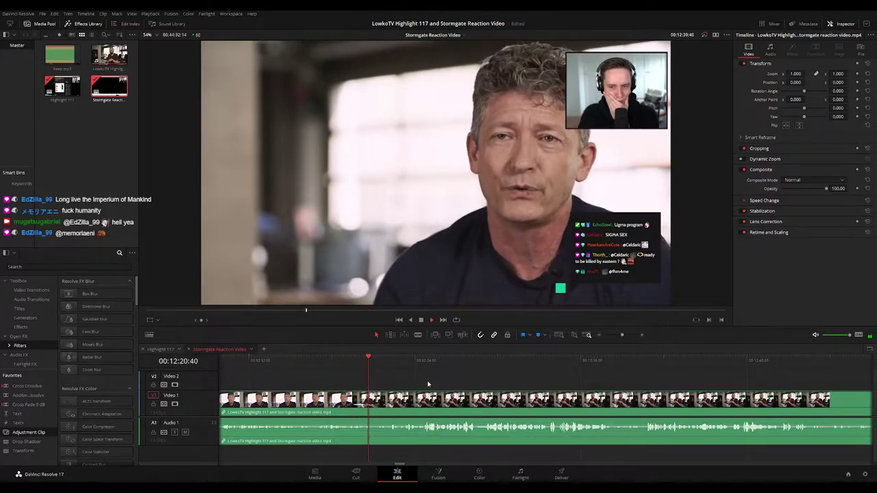
scroll(431, 382, right, 2)
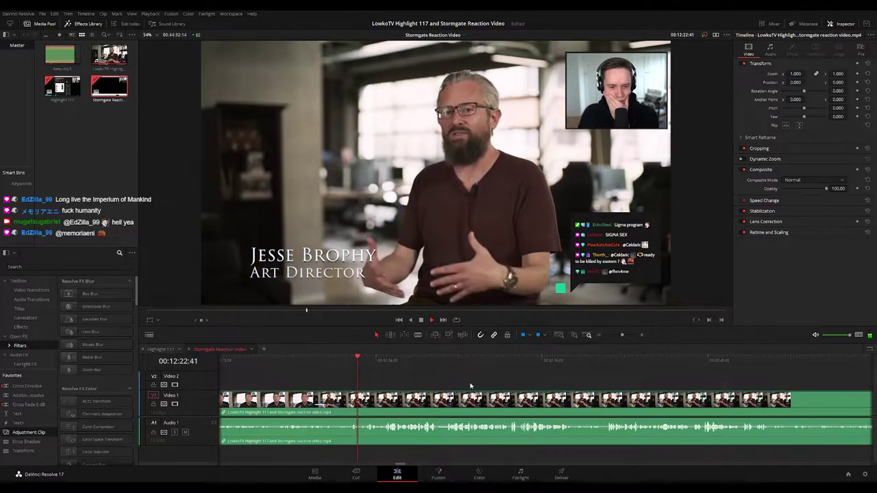
scroll(423, 385, right, 3)
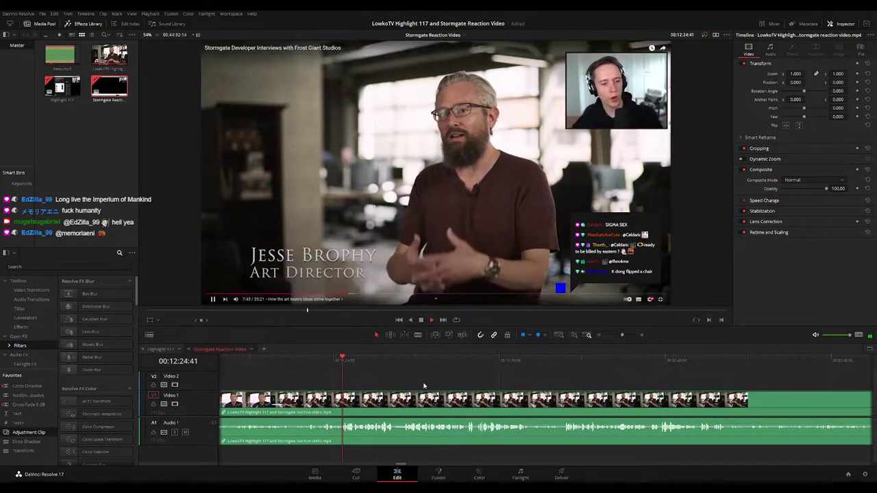
scroll(436, 381, right, 1)
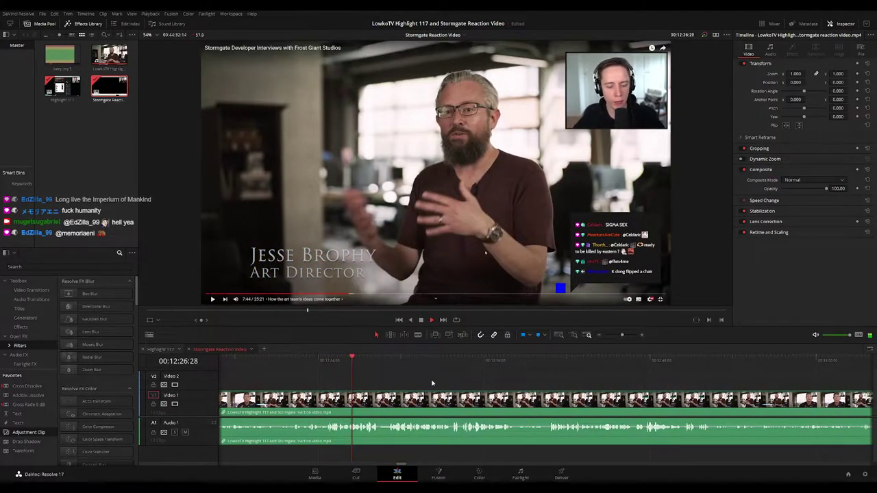
scroll(439, 384, right, 2)
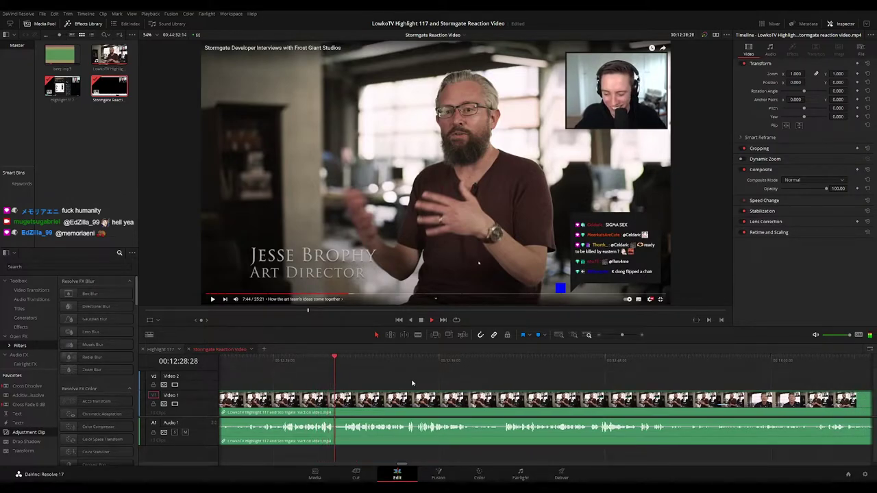
Add an adjustment clip on Video 2 at about 00:12:28 with zoom 1.690 and position -867, -473 to punch in on the webcam
click(318, 363)
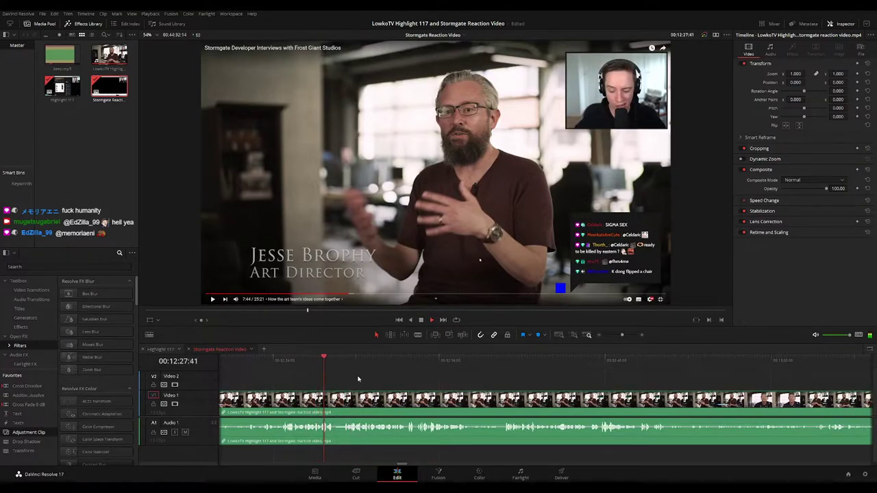
drag(29, 434, 336, 384)
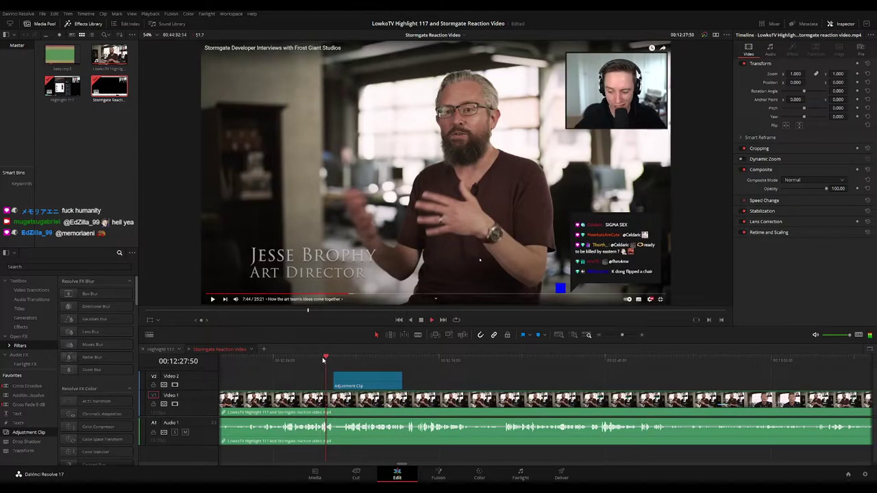
drag(342, 383, 338, 383)
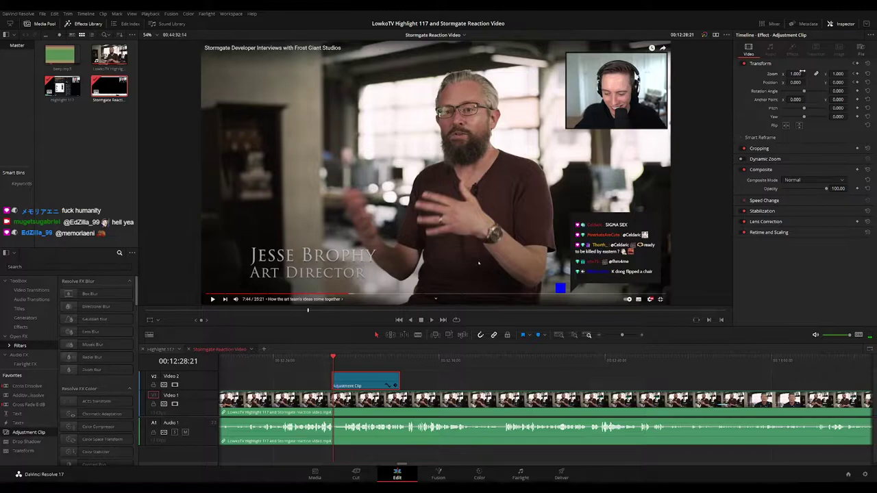
drag(801, 71, 817, 83)
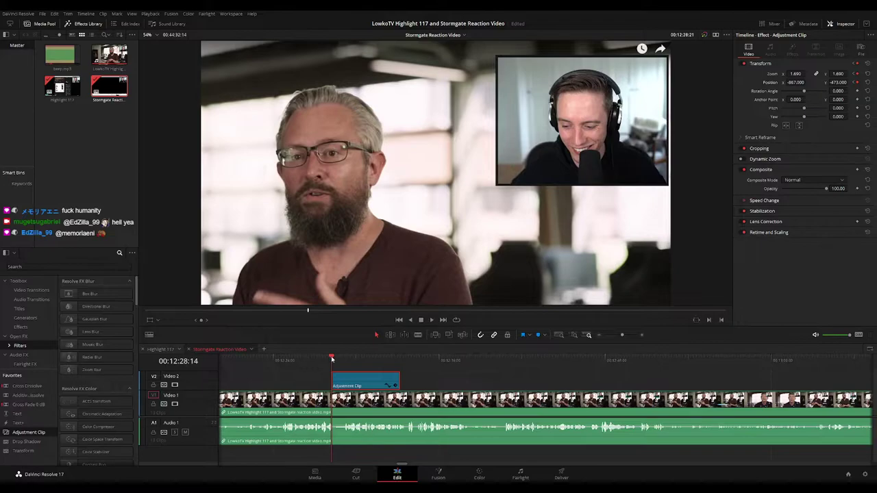
Play the webcam punch-in from 00:12:28:14 and check the reaction after it up to about 00:12:51
key(space)
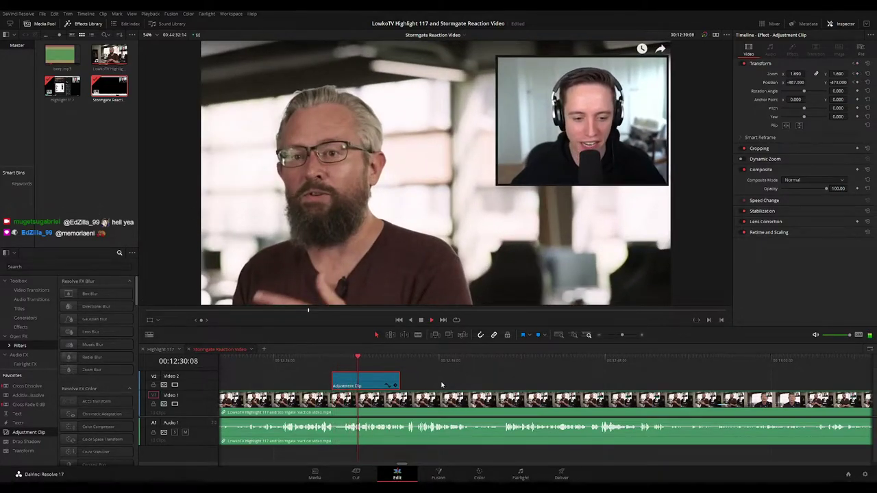
click(442, 385)
drag(442, 385, 356, 384)
key(space)
key(space)
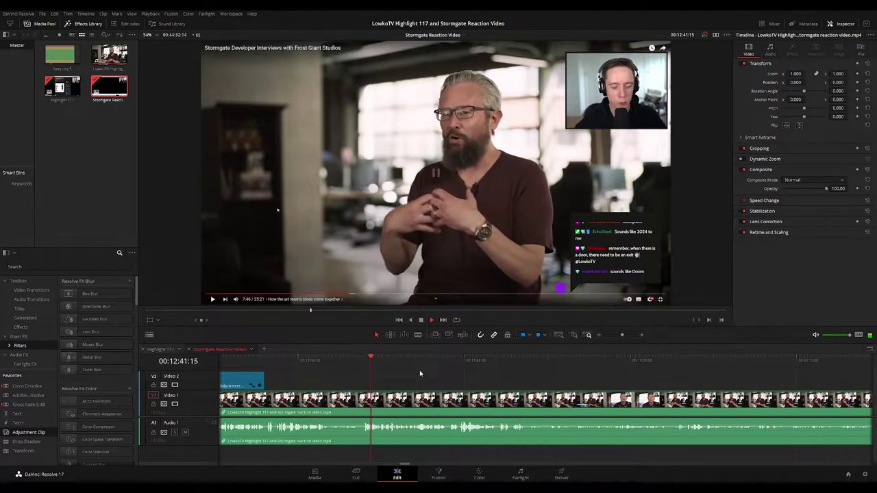
mouse_move(480, 381)
mouse_down()
mouse_move(428, 383)
mouse_move(475, 384)
mouse_up()
scroll(452, 385, right, 3)
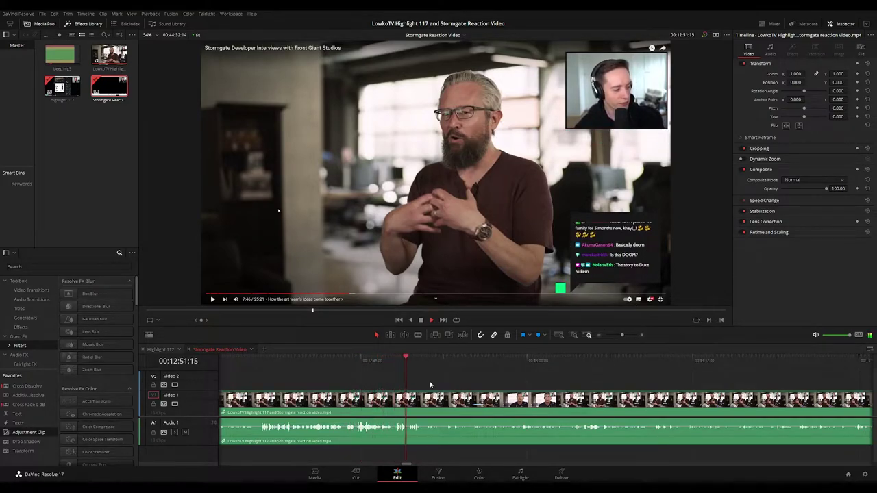
Split the footage at 00:12:50:23 and about 14 frames after it, and ripple-delete the short piece between the splits
click(384, 360)
key(space)
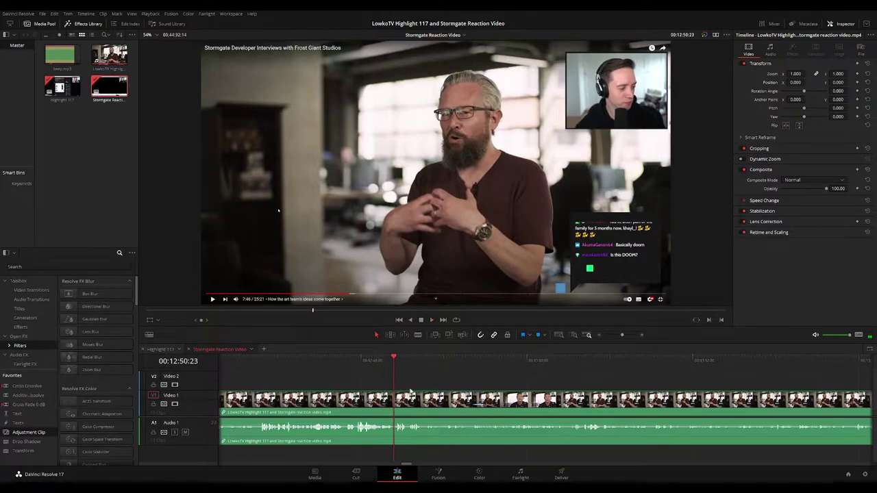
key(ctrl+=)
key(ctrl+=)
key(b)
click(549, 404)
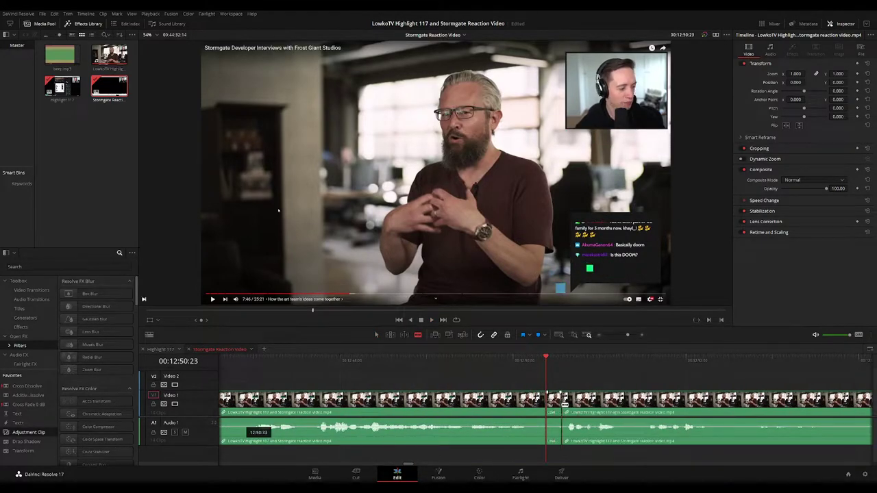
click(565, 403)
key(a)
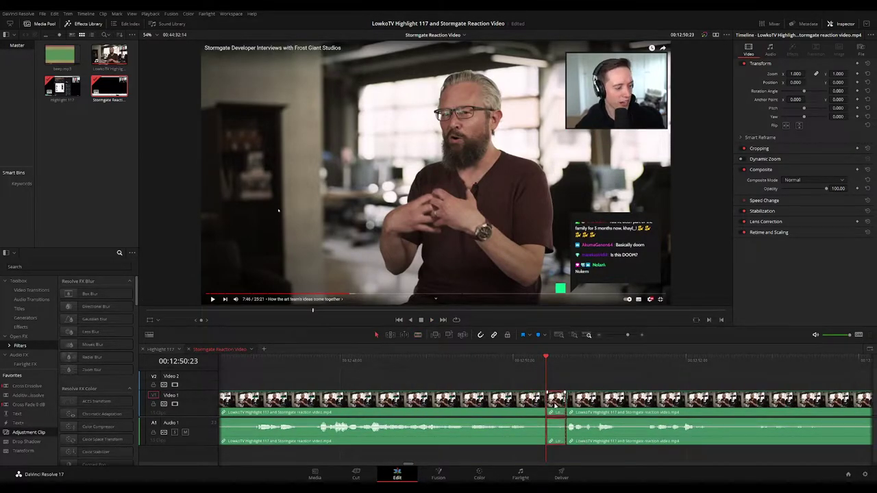
key(BackSpace)
Play across the cut at 00:12:50:23 and review the following developer interview up to about 00:14:03
key(space)
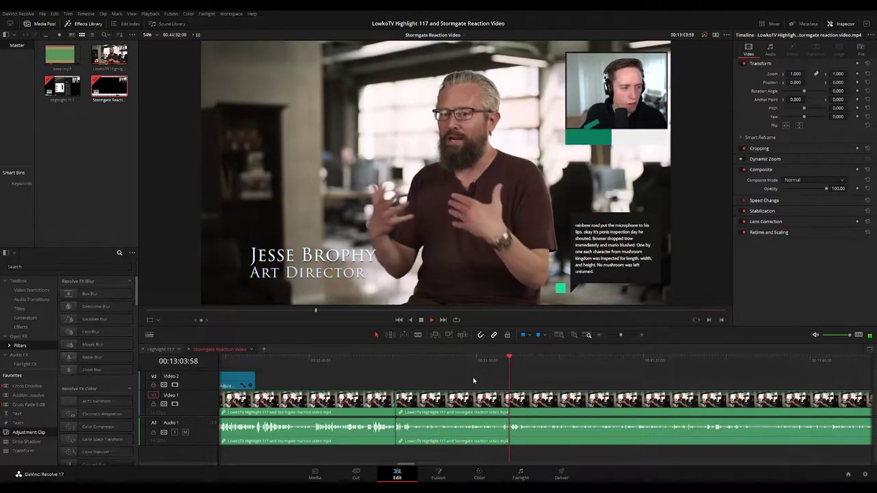
drag(530, 392, 474, 384)
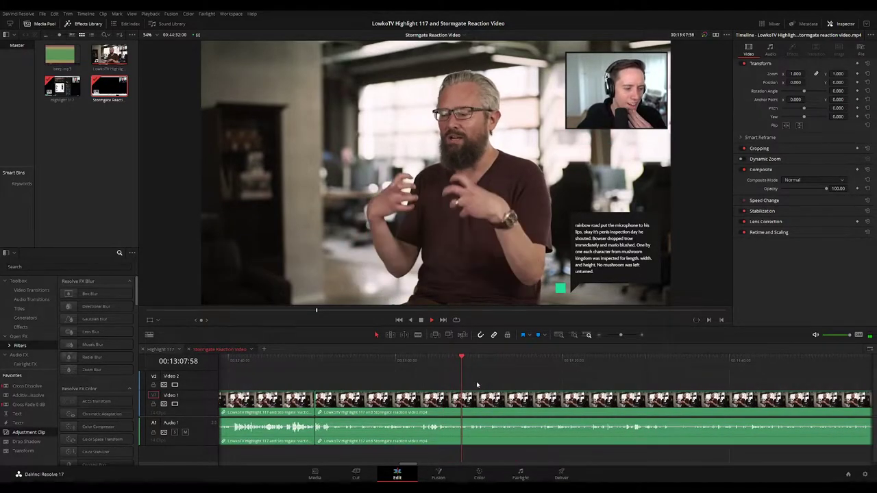
scroll(459, 385, right, 1)
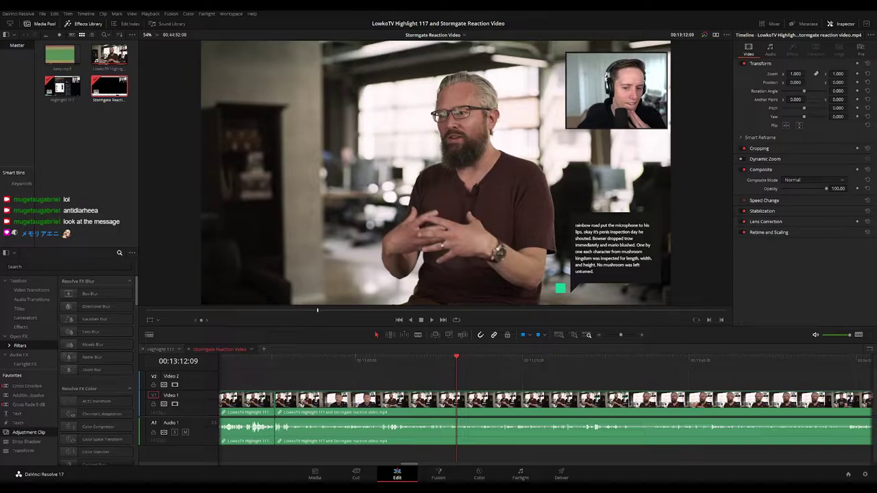
key(space)
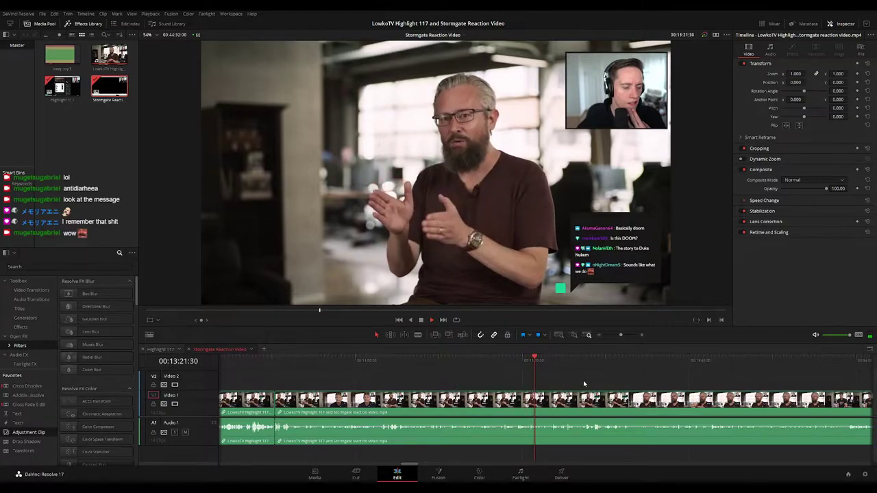
drag(584, 381, 470, 379)
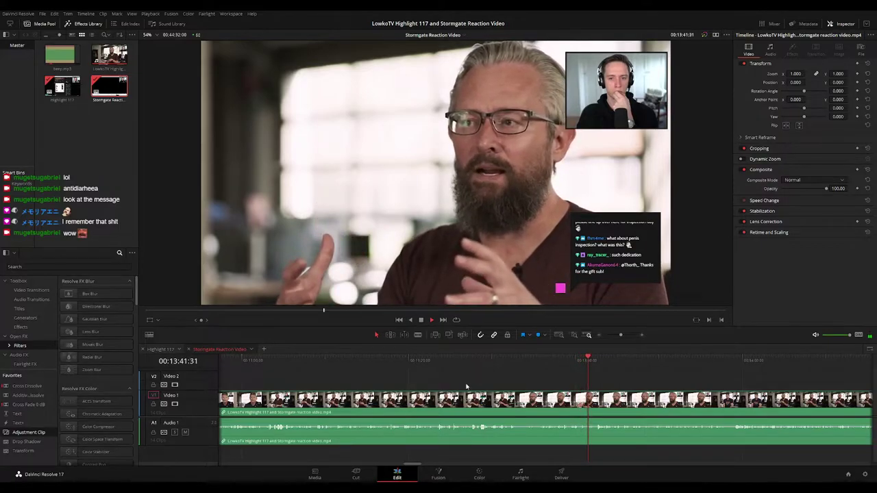
drag(625, 381, 444, 379)
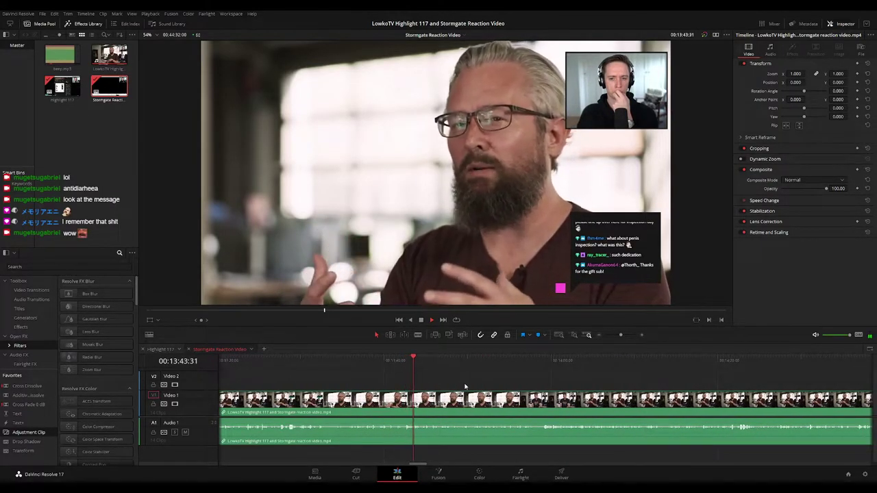
scroll(483, 385, right, 2)
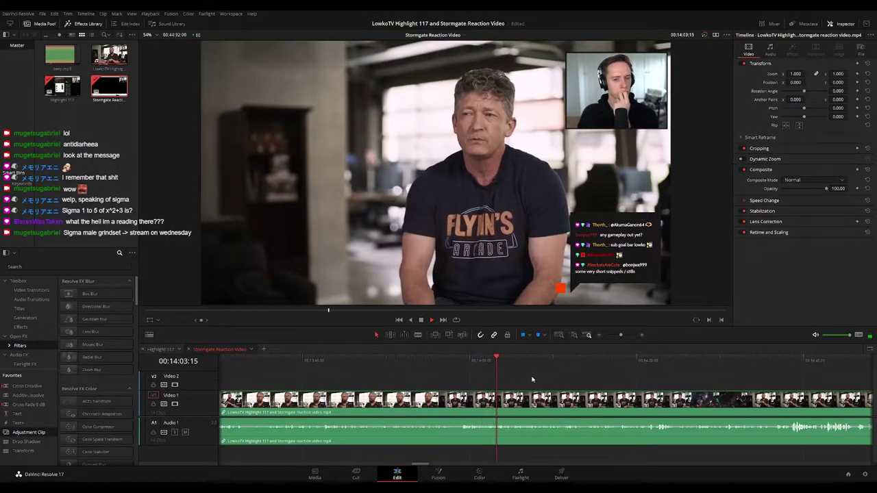
Review the developer interview from about 00:14:03 and replay the streamer's comment from about 00:14:40
drag(555, 381, 442, 380)
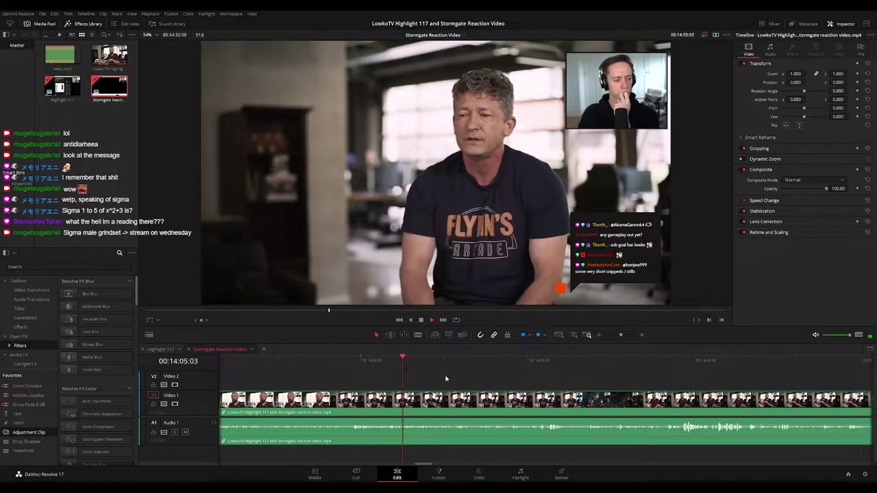
scroll(442, 379, right, 1)
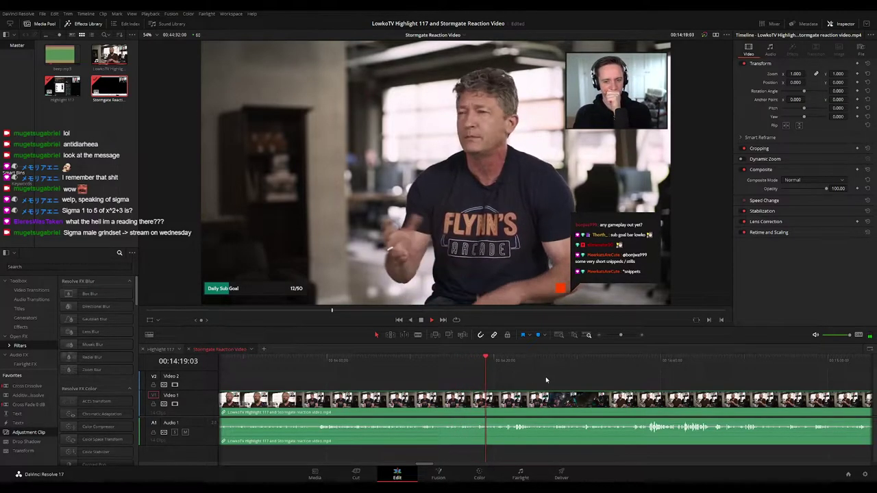
drag(546, 380, 431, 380)
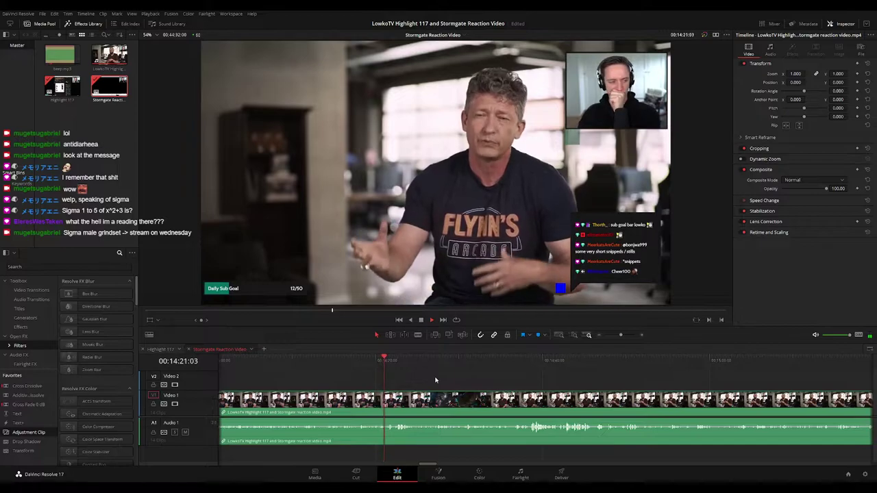
scroll(421, 378, right, 1)
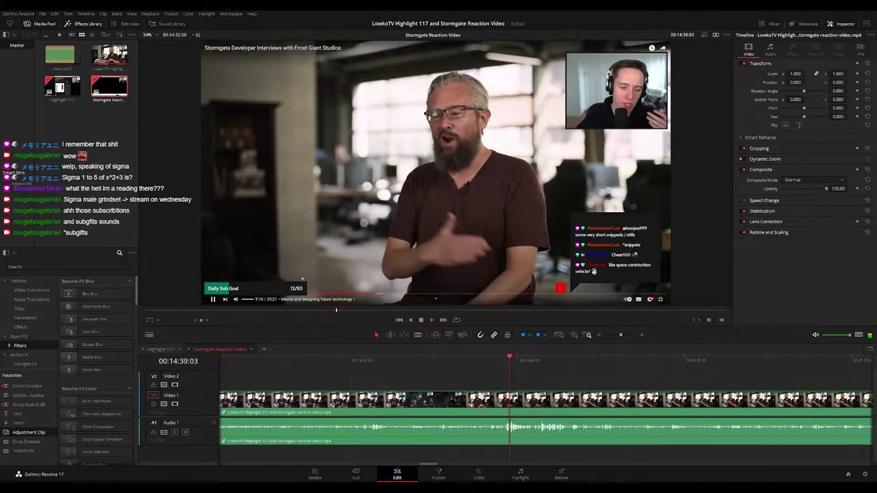
scroll(489, 380, right, 2)
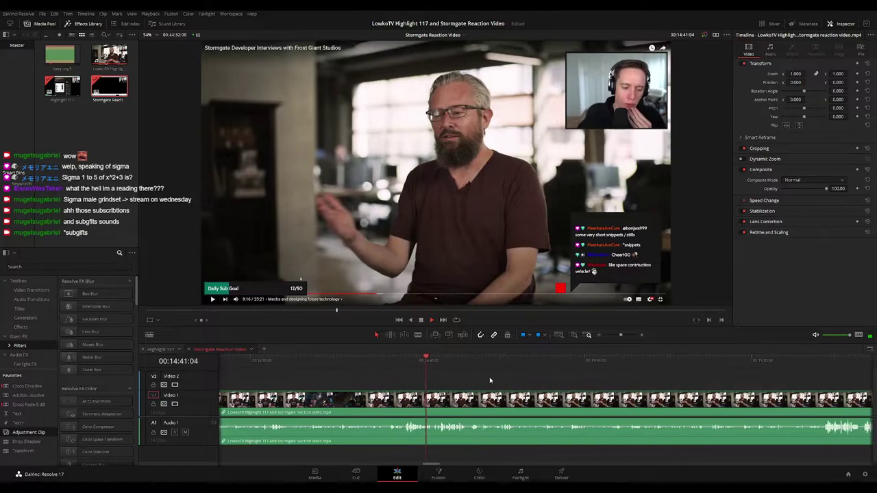
key(space)
scroll(444, 383, up, 4)
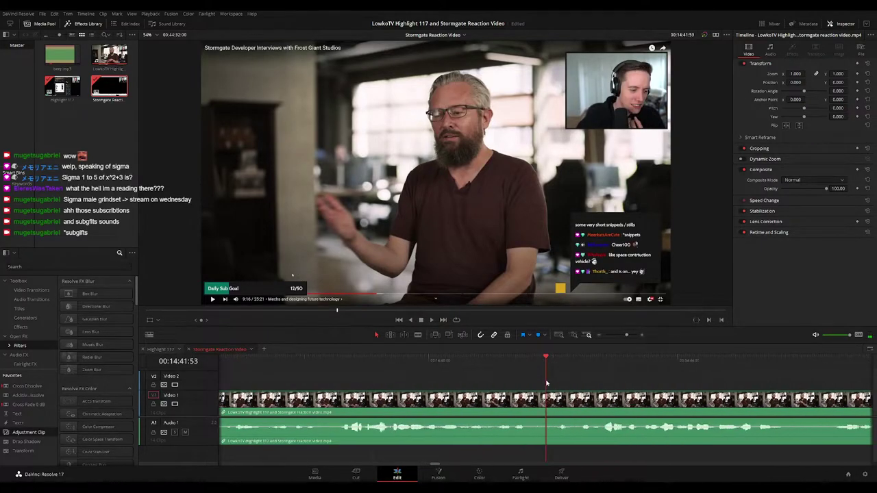
click(454, 364)
key(space)
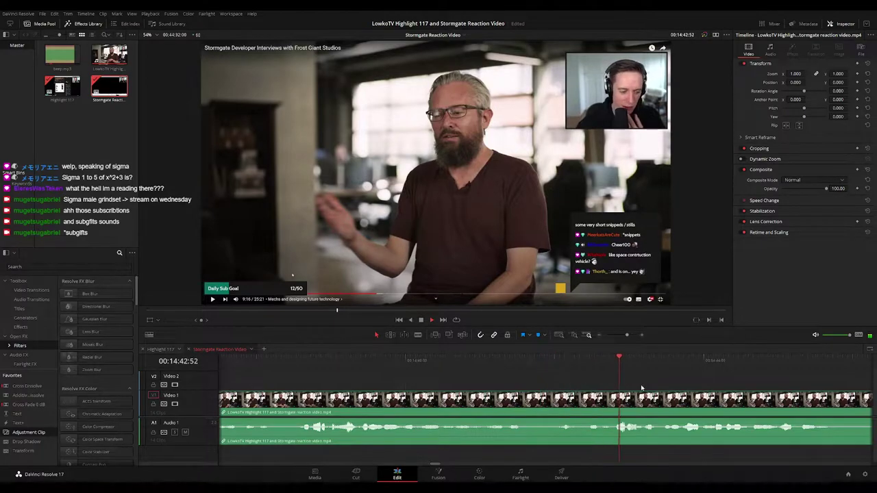
Play on through the interview up to about 00:15:30, checking the reaction audio for pauses to cut
scroll(640, 384, down, 3)
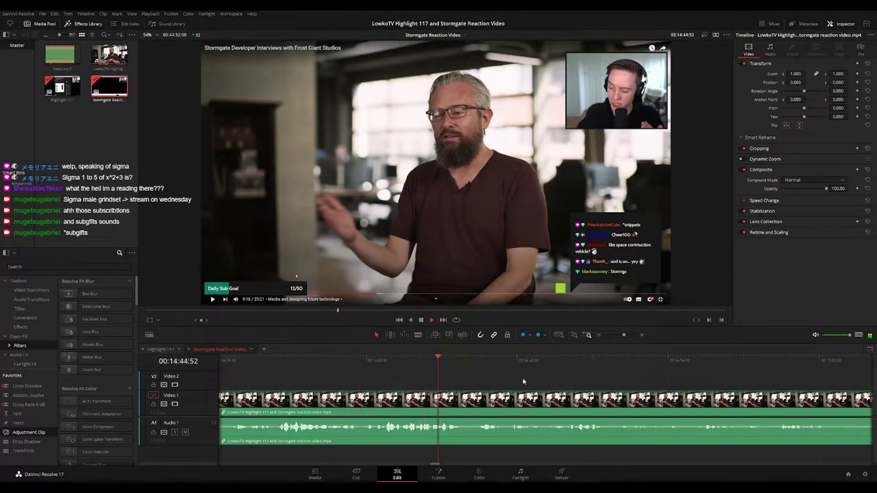
drag(524, 382, 398, 376)
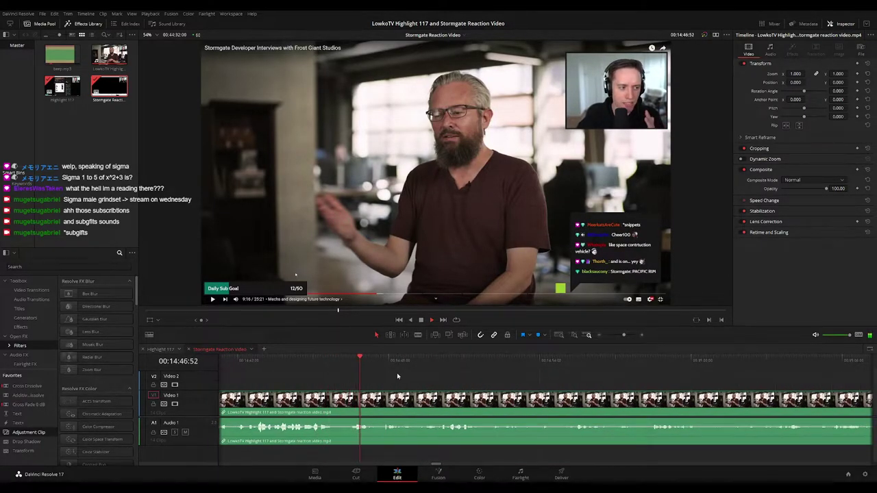
scroll(445, 380, down, 2)
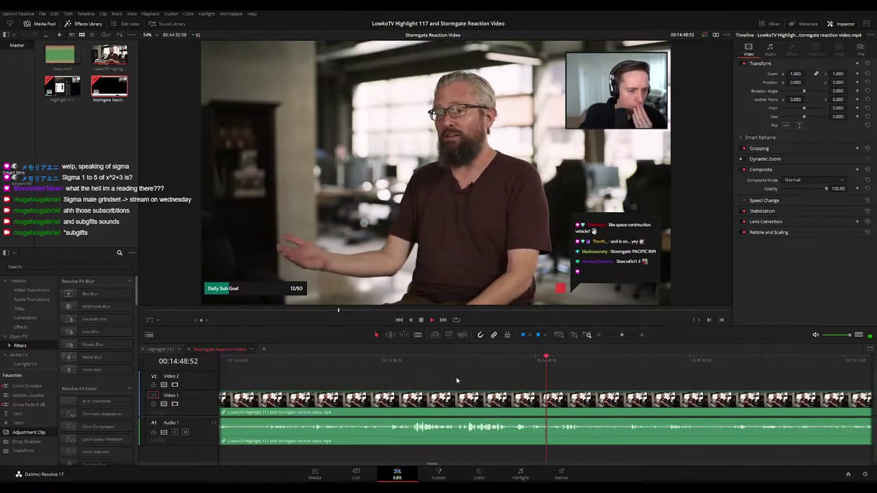
drag(587, 386, 418, 366)
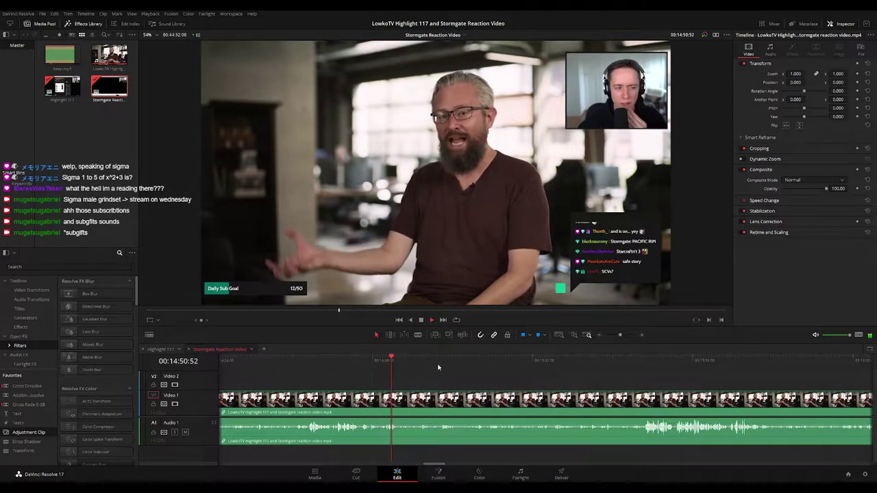
scroll(396, 378, right, 1)
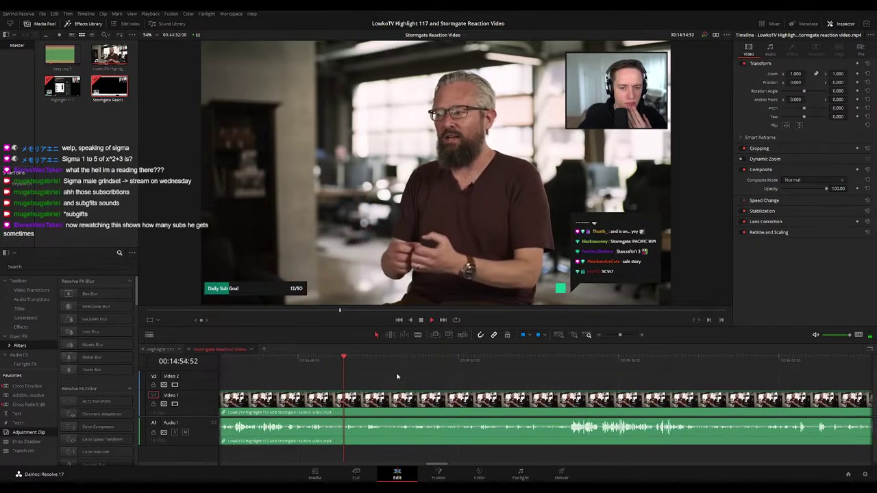
scroll(394, 376, right, 1)
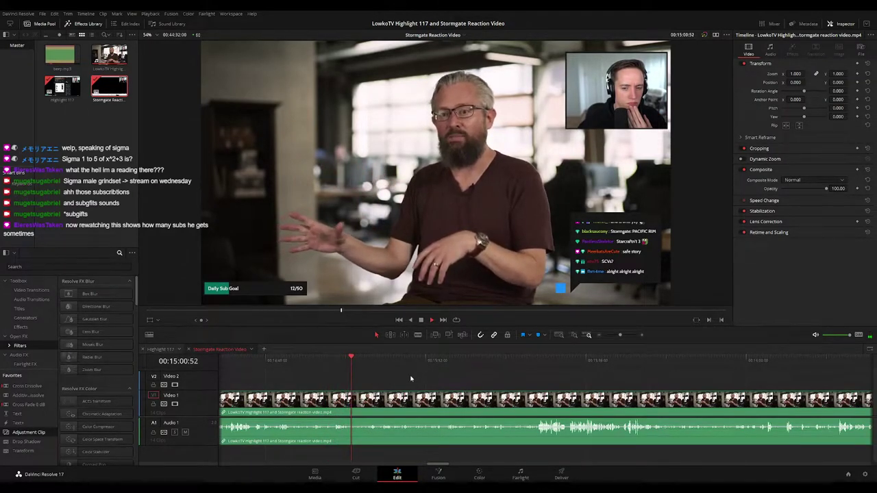
scroll(394, 381, right, 1)
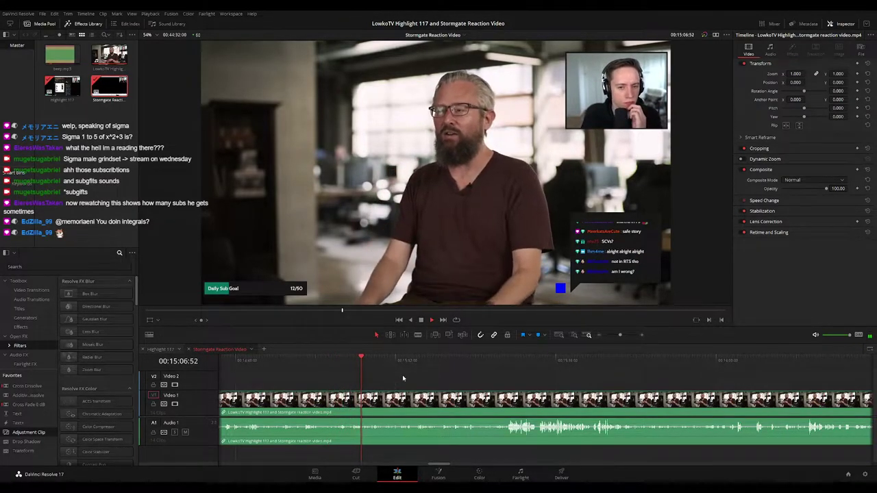
mouse_move(620, 335)
mouse_down()
mouse_move(612, 337)
mouse_move(622, 335)
mouse_up()
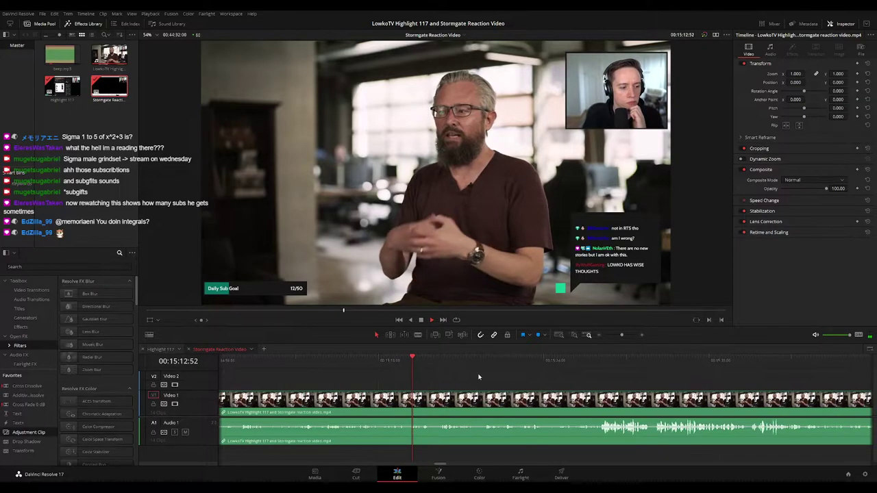
scroll(431, 374, right, 3)
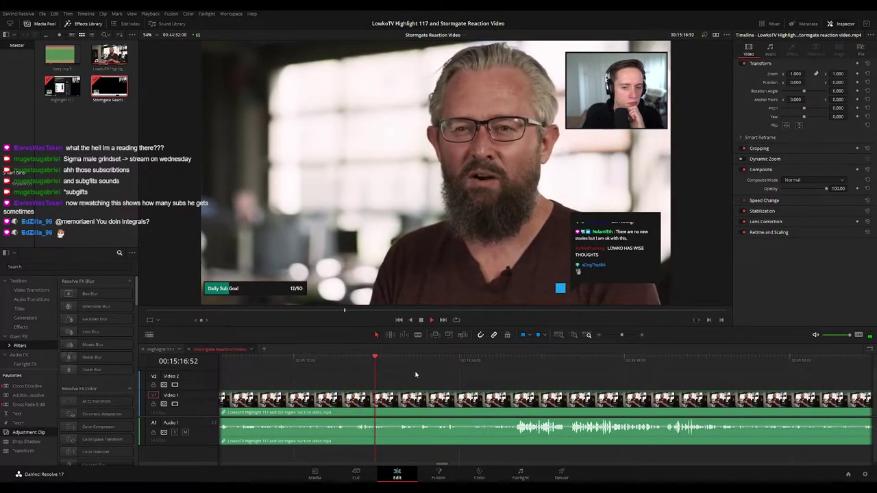
scroll(439, 383, right, 3)
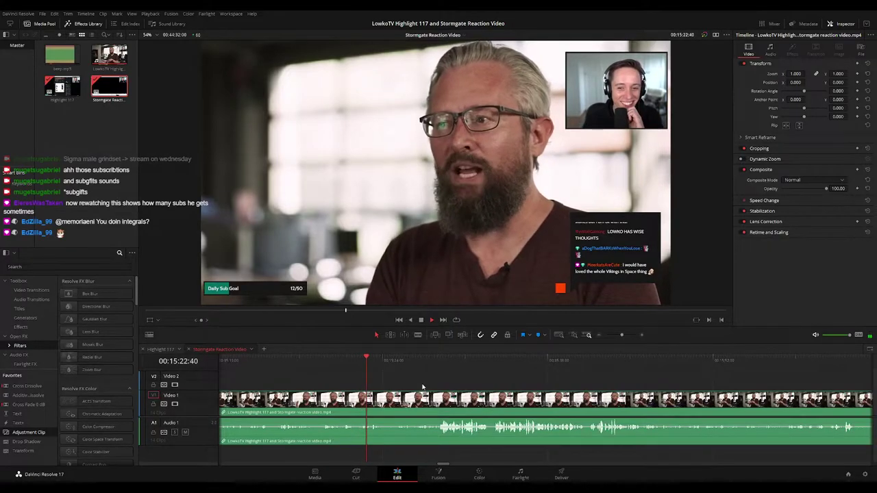
drag(462, 384, 405, 382)
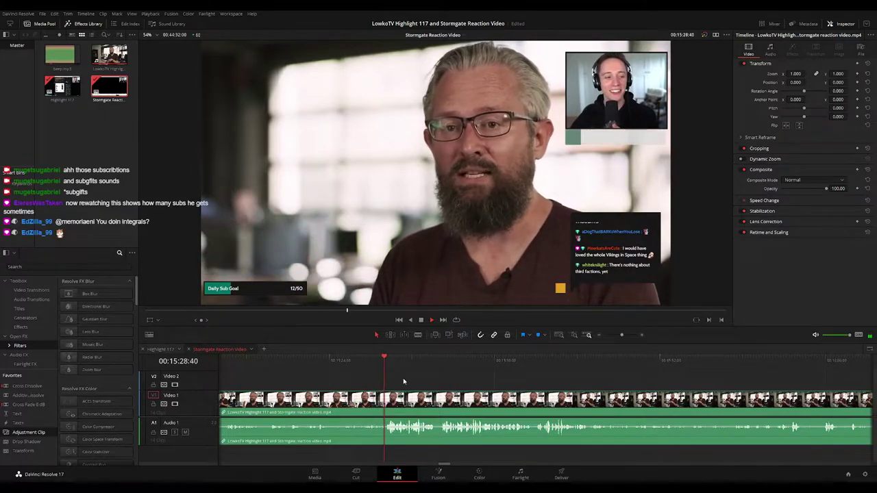
drag(499, 380, 382, 376)
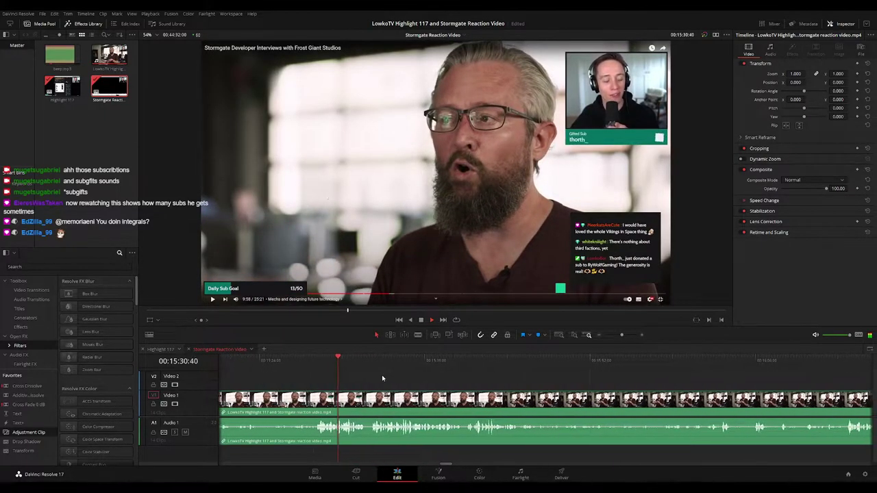
Split the footage at about 00:15:33 and about 27 frames after it, and ripple-delete the short piece between the splits
key(ctrl+equal)
key(ctrl+equal)
scroll(566, 384, right, 8)
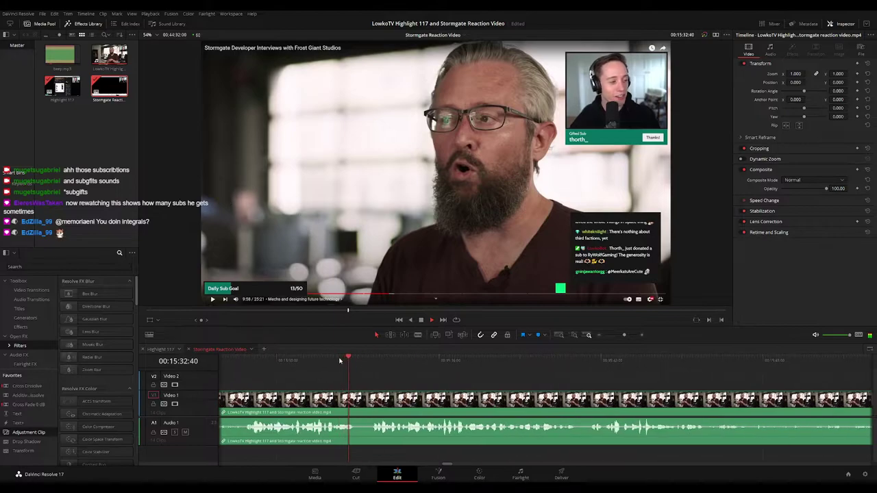
click(358, 399)
click(370, 399)
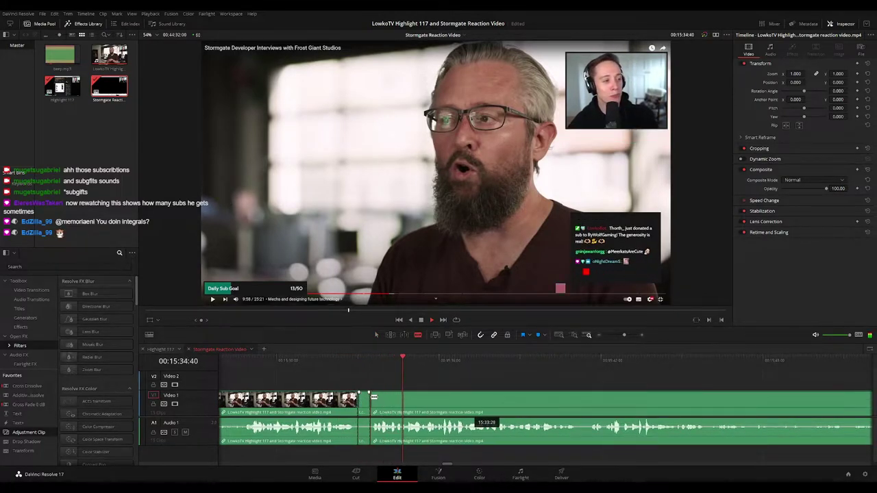
key(a)
click(365, 401)
key(Delete)
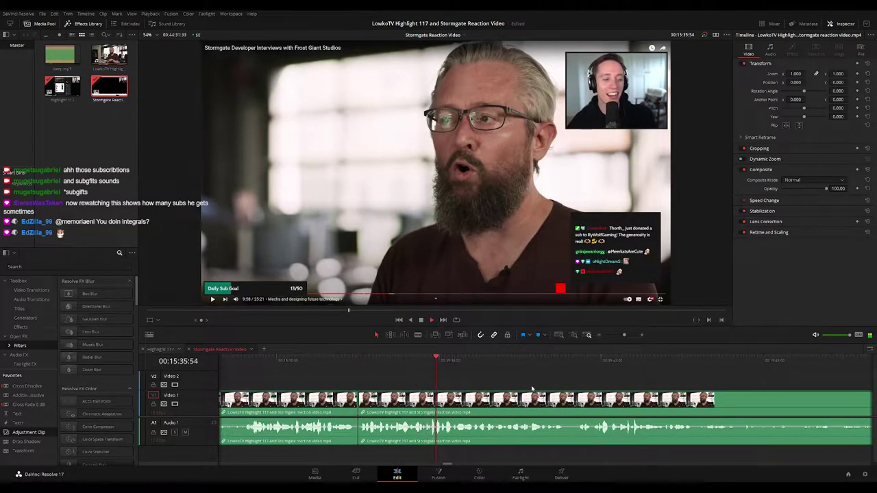
Split the footage at about 00:15:40 and about 31 frames after it, and ripple-delete the short piece between the splits
scroll(470, 376, right, 4)
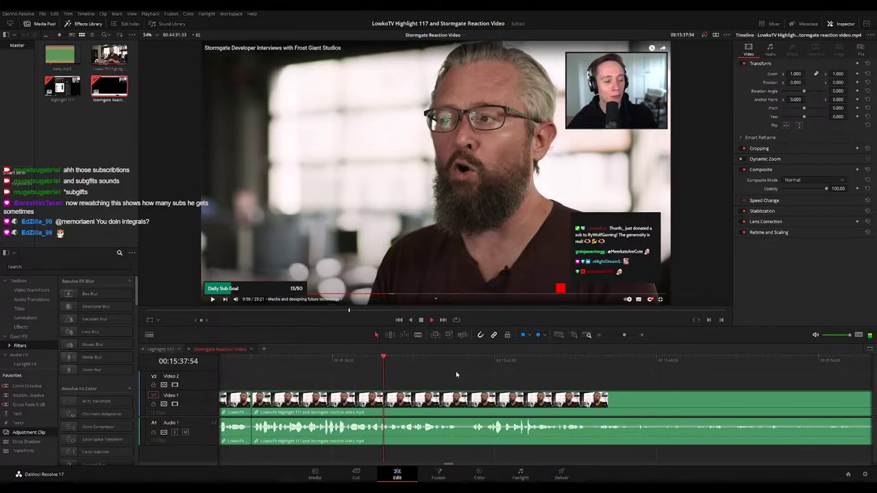
scroll(456, 375, right, 3)
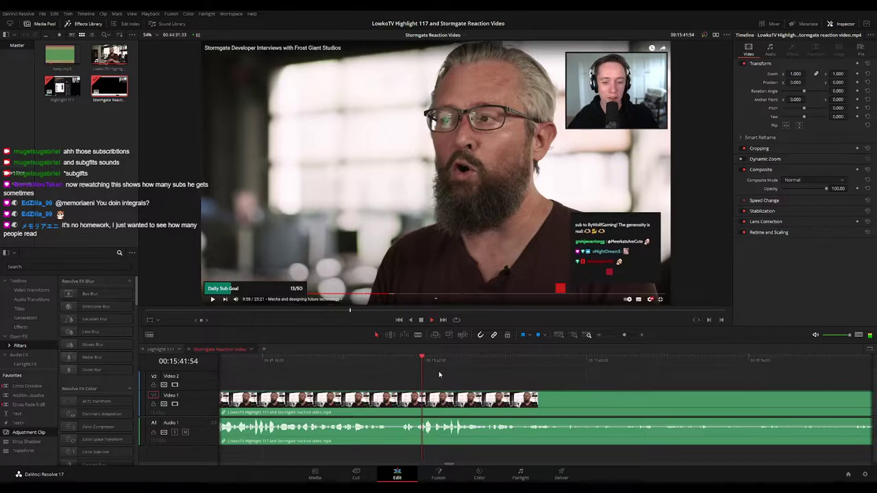
key(b)
click(389, 404)
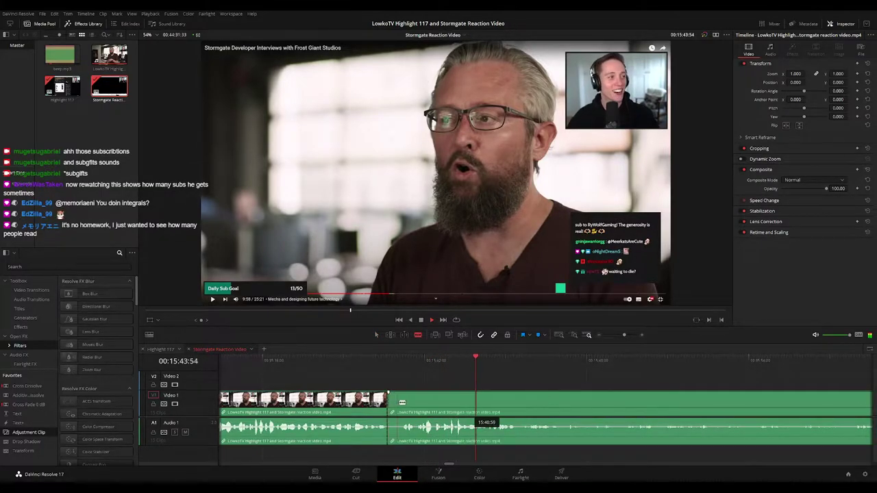
click(402, 402)
key(a)
click(395, 405)
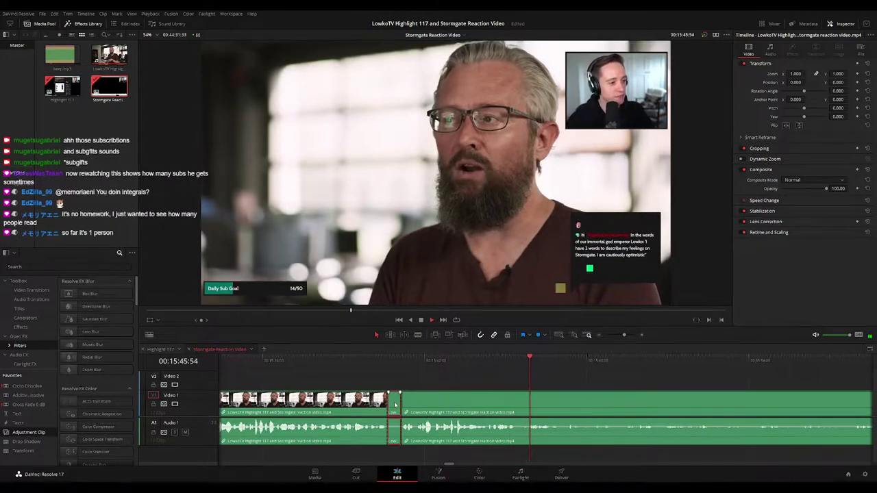
key(Delete)
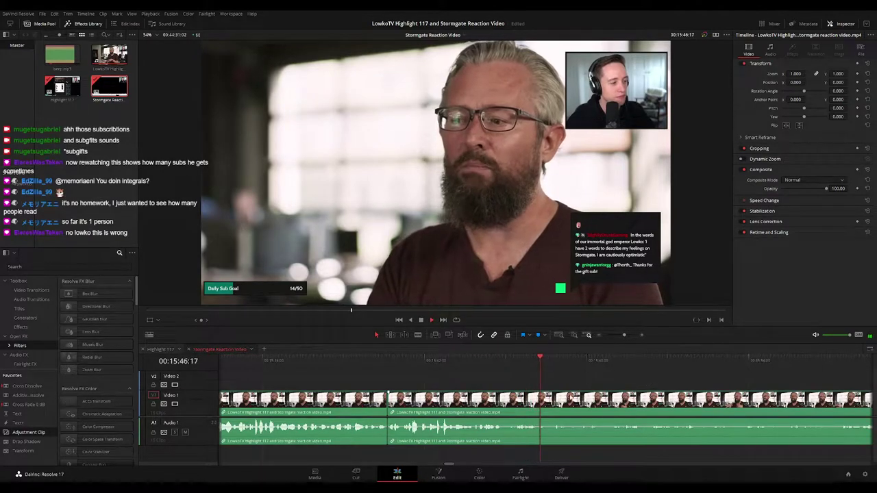
Review the resumed developer interview and the webcam reaction from about 00:15:46 to about 00:16:49
scroll(649, 383, down, 3)
scroll(455, 390, down, 2)
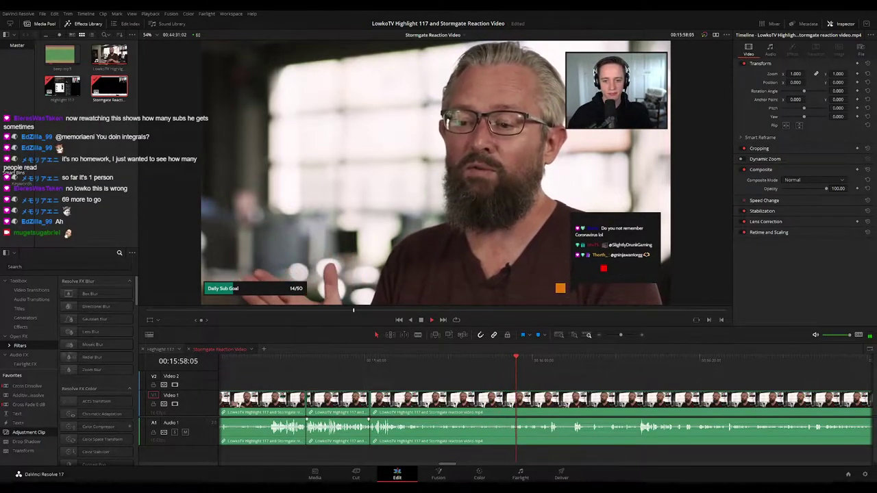
drag(563, 387, 433, 387)
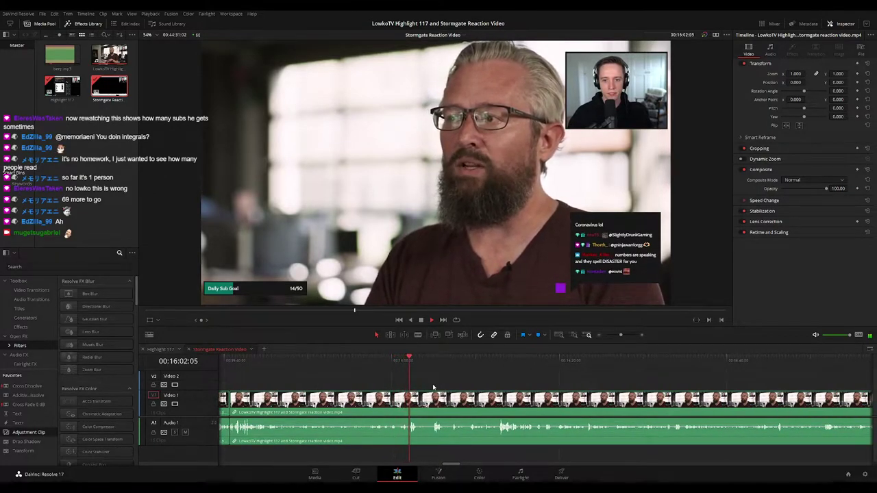
scroll(453, 393, right, 2)
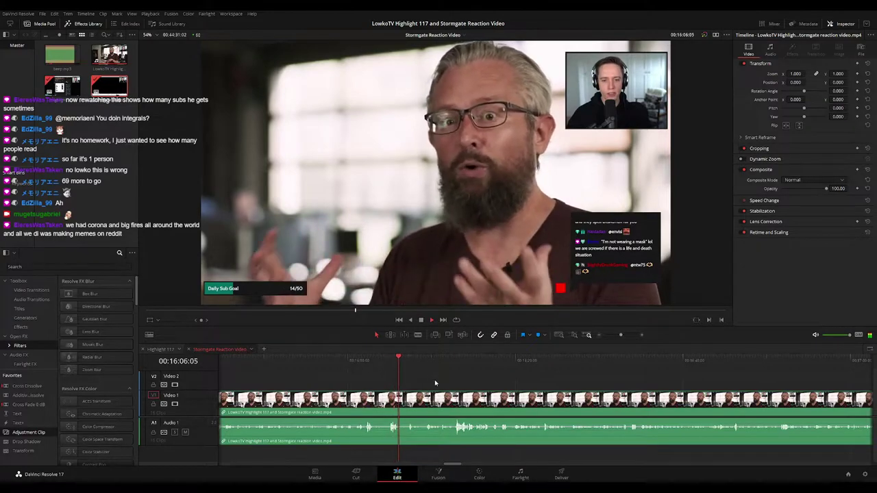
scroll(435, 380, right, 2)
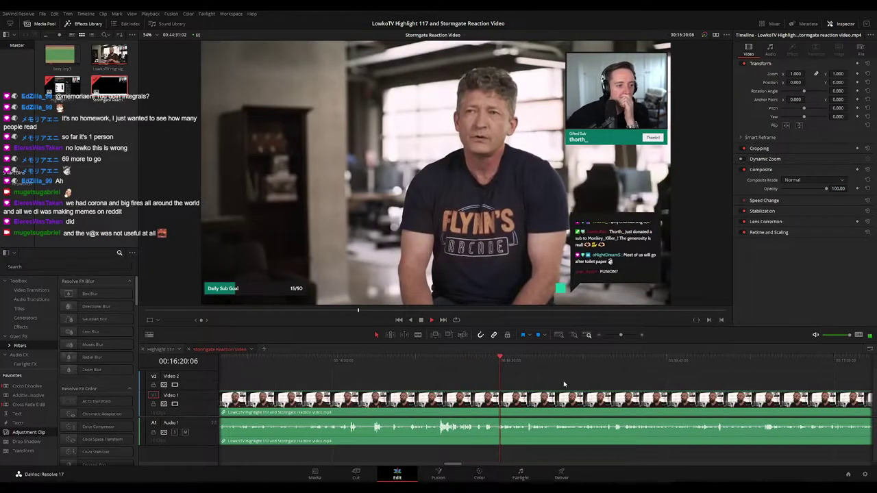
drag(564, 383, 446, 373)
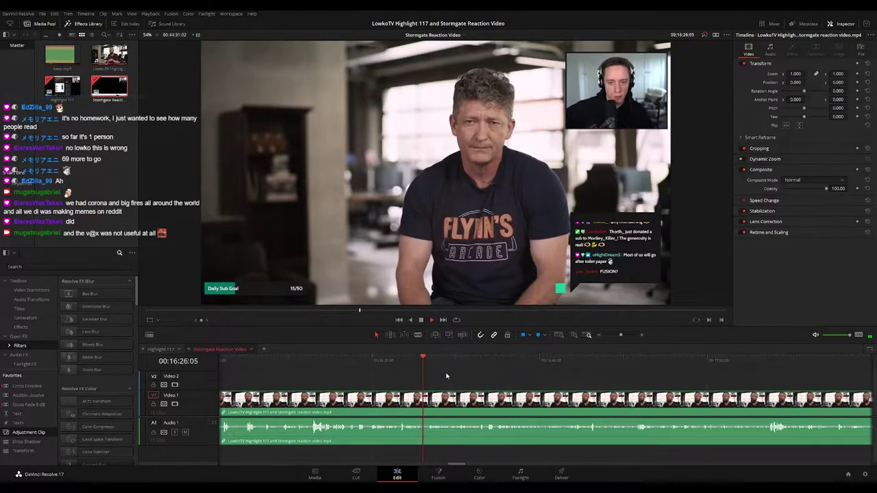
scroll(439, 370, right, 2)
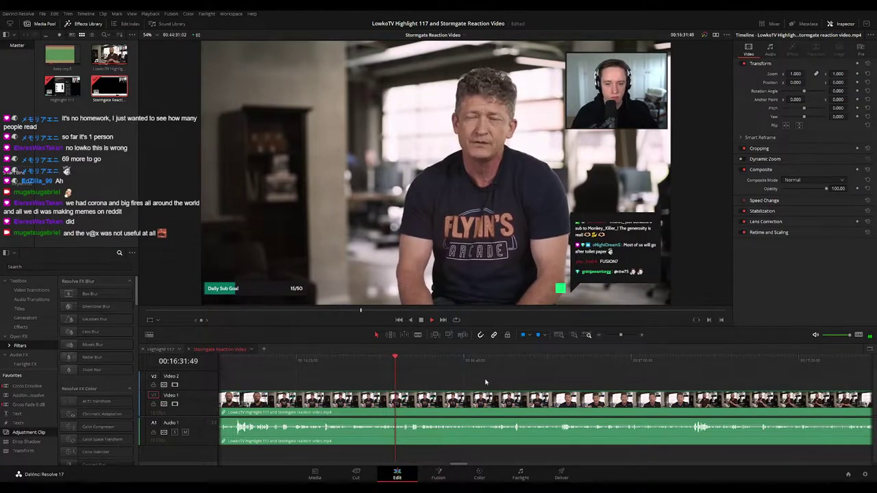
scroll(485, 381, down, 2)
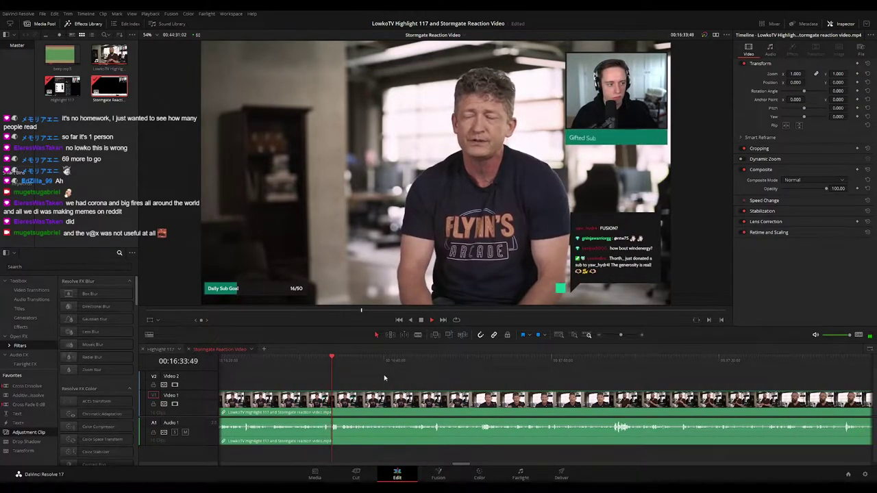
scroll(312, 375, down, 2)
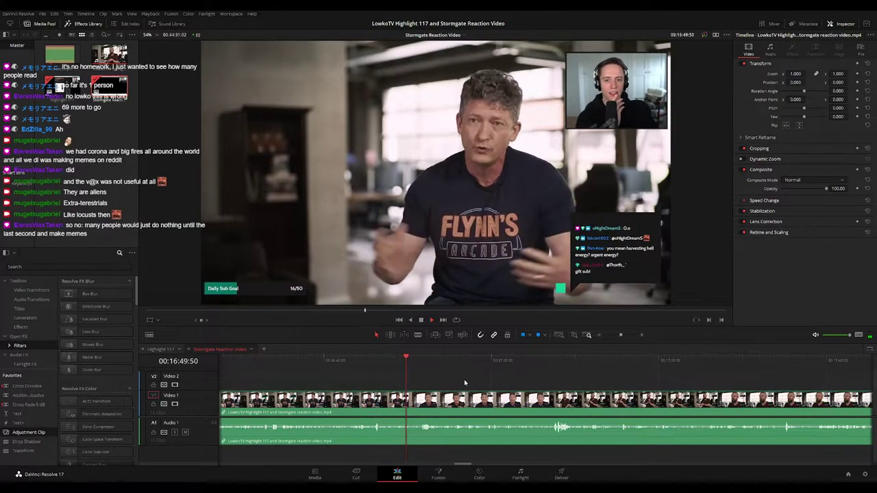
Review the developer interview and webcam reaction from about 00:16:49 to about 00:18:31, checking the audio for pauses to cut
drag(467, 383, 388, 383)
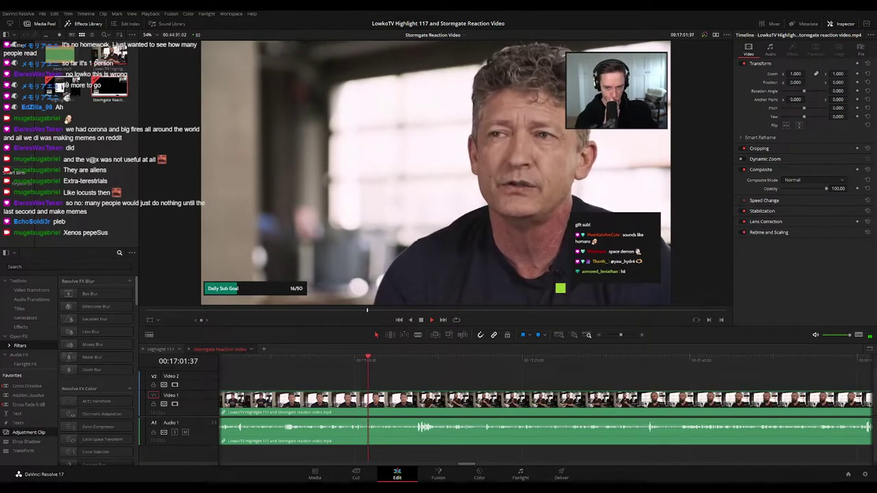
scroll(383, 374, right, 3)
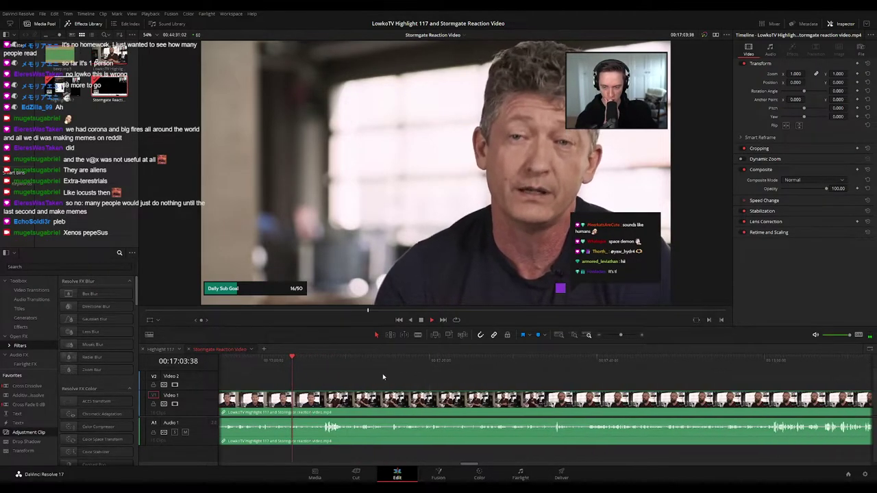
scroll(371, 375, right, 1)
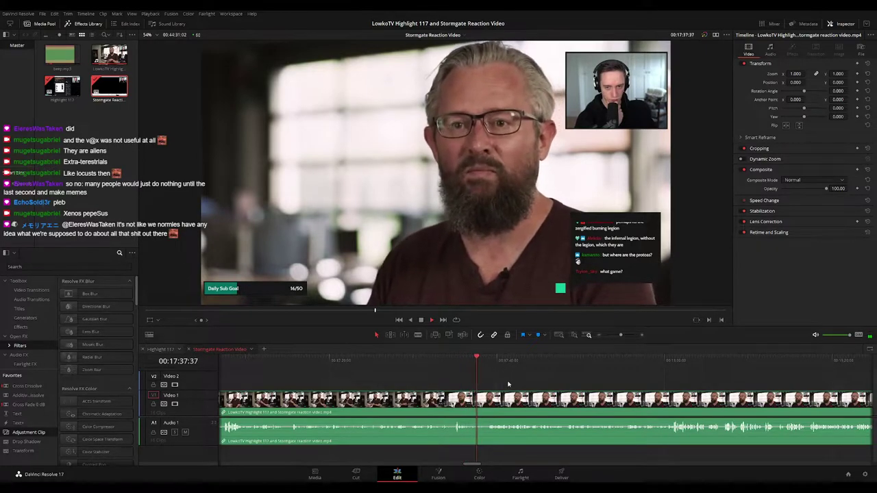
drag(507, 382, 413, 382)
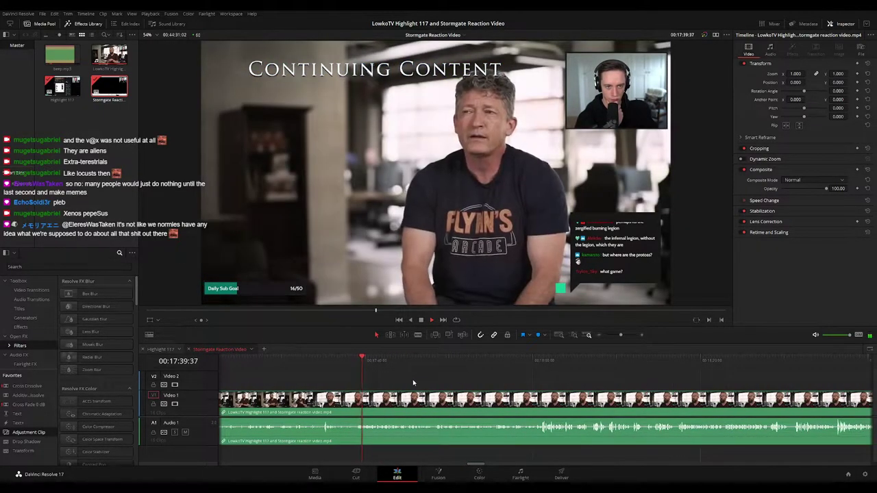
scroll(425, 378, right, 1)
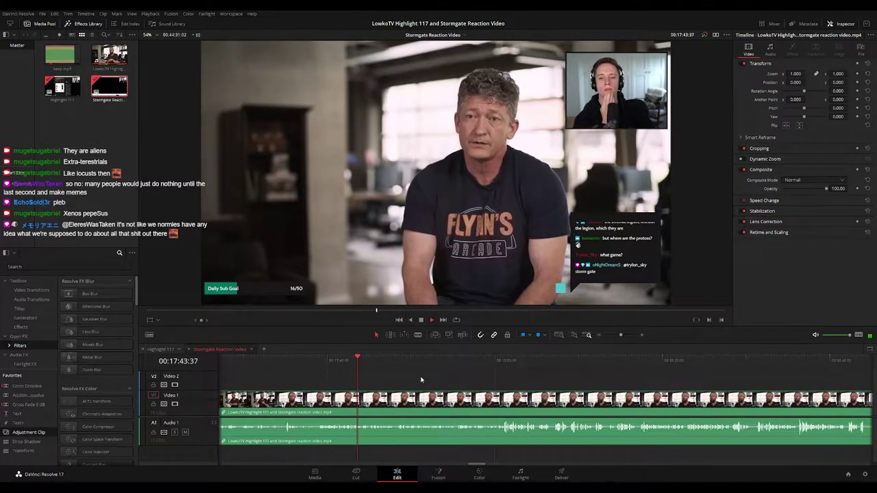
scroll(420, 381, right, 1)
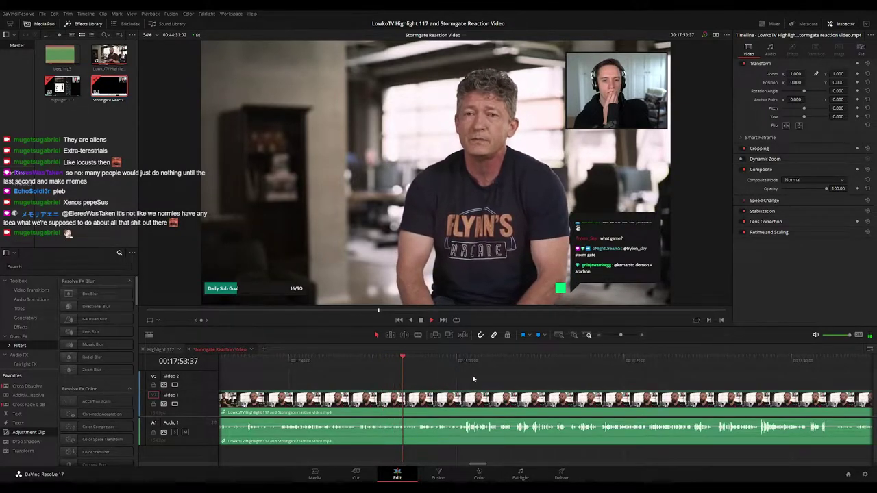
drag(474, 378, 419, 372)
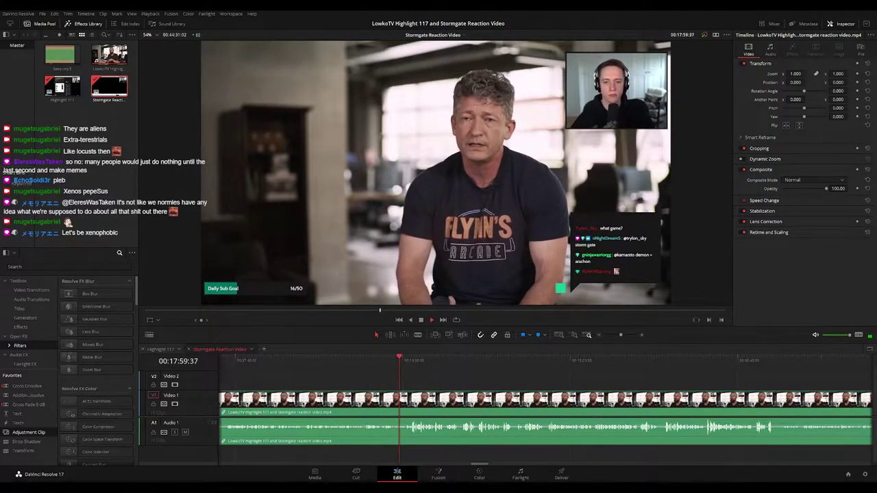
scroll(455, 375, right, 1)
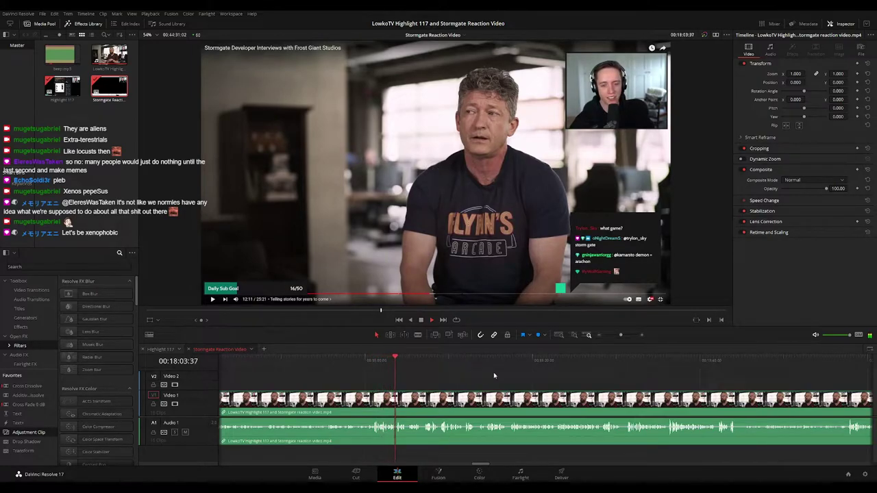
scroll(479, 375, right, 1)
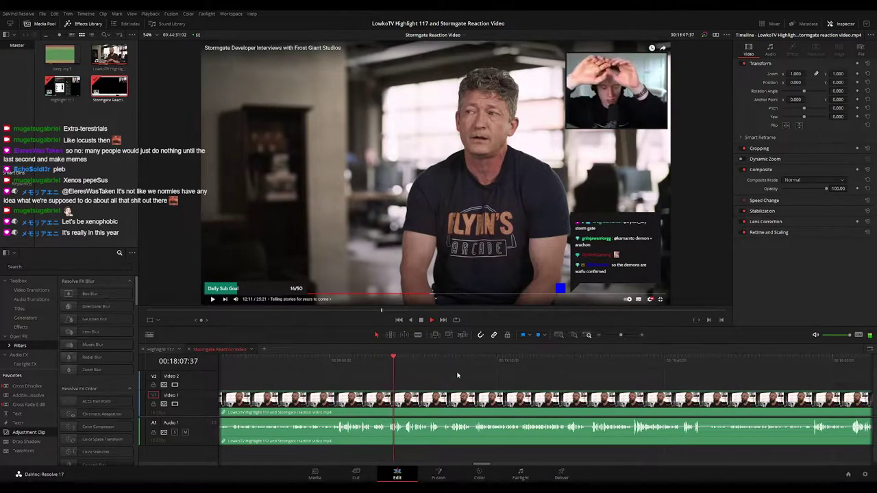
scroll(445, 375, right, 2)
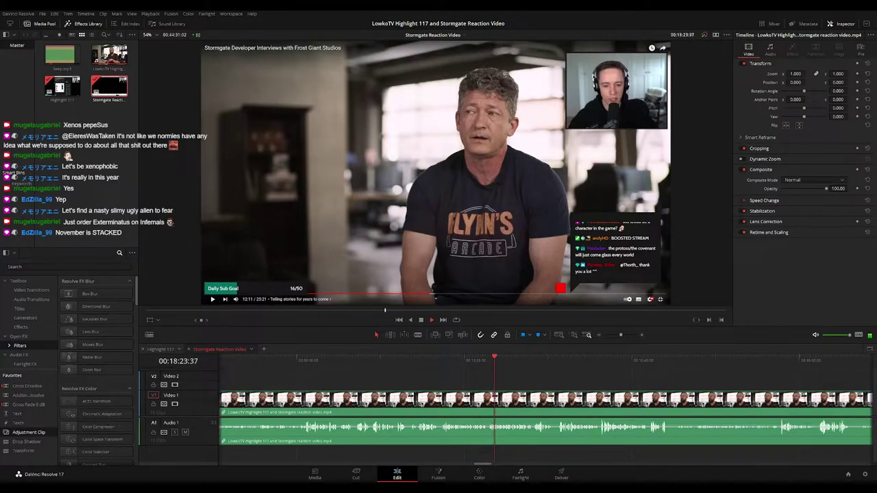
drag(578, 379, 491, 374)
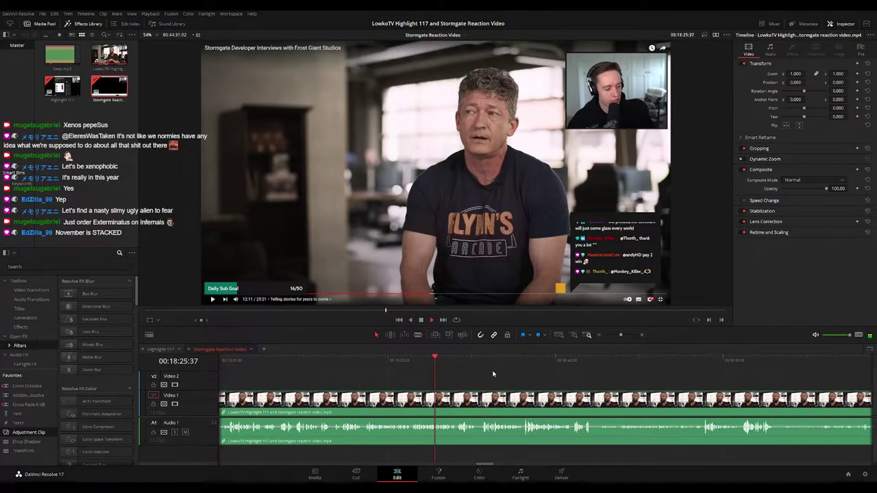
scroll(464, 375, right, 1)
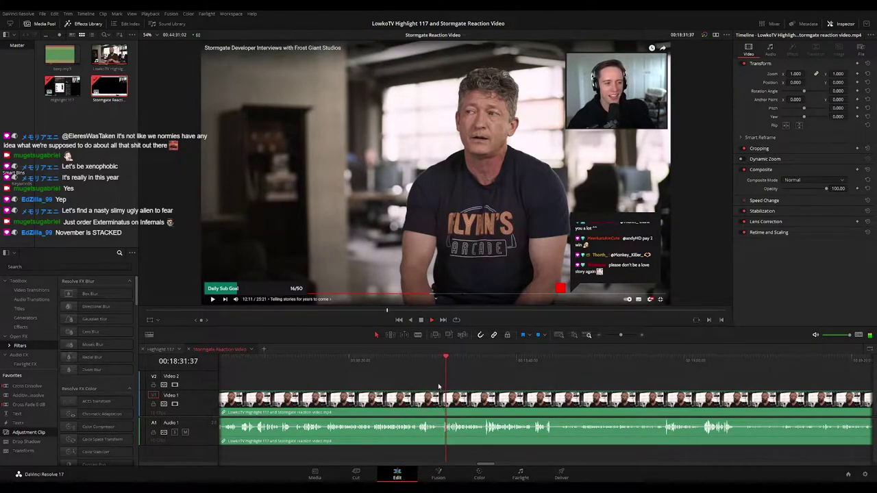
Split the footage at about 00:18:30:24 and one second after it, and ripple-delete the piece between the splits
scroll(436, 387, up, 3)
key(space)
key(b)
click(443, 398)
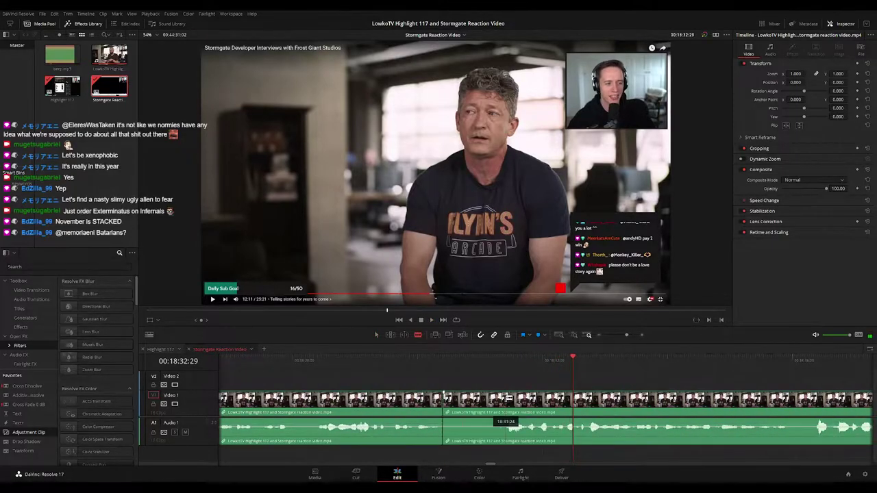
click(508, 397)
key(a)
click(480, 401)
key(Delete)
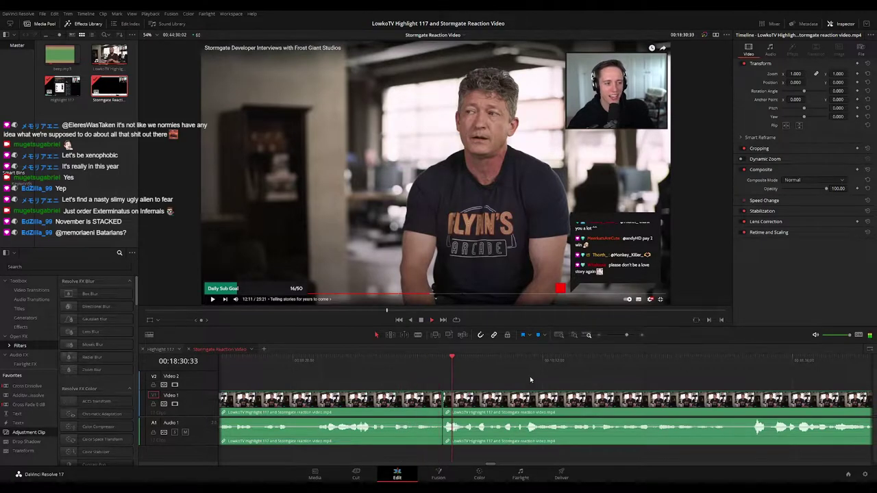
Split the footage at about 00:19:04:55 and at 00:19:05:39, ripple-delete the short piece between the splits, and resume playback
drag(627, 340, 622, 343)
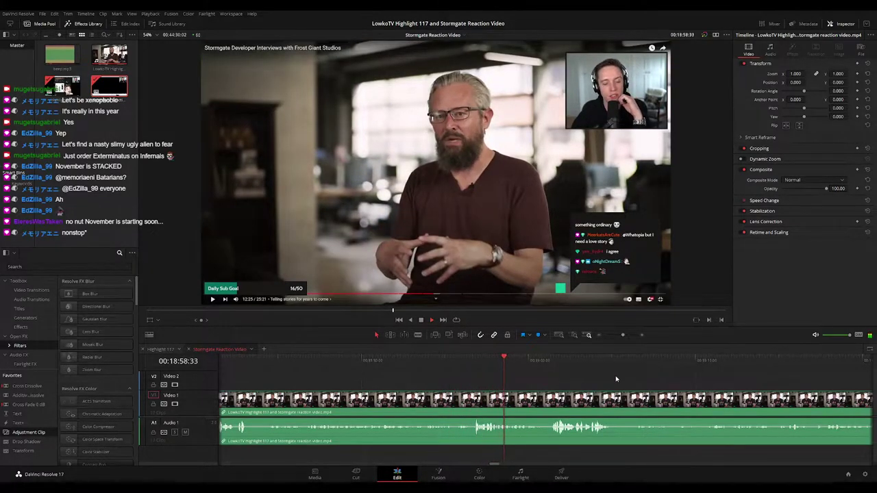
drag(616, 379, 394, 367)
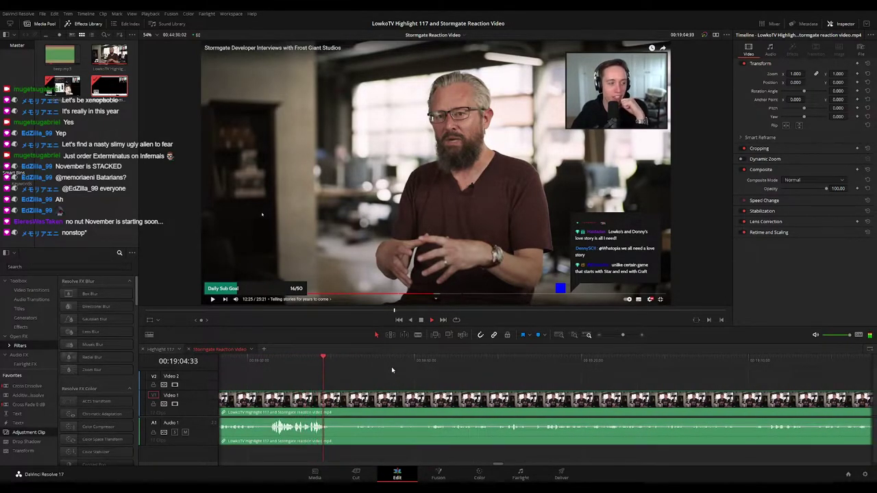
key(b)
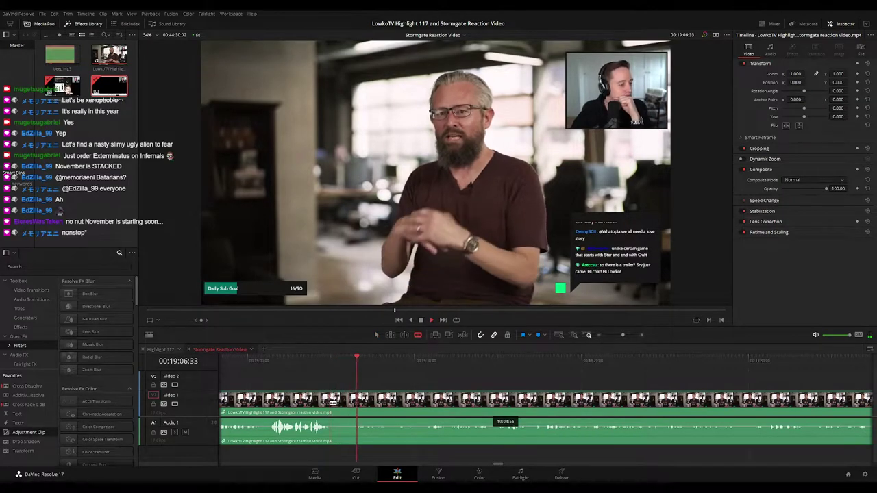
click(333, 405)
click(341, 359)
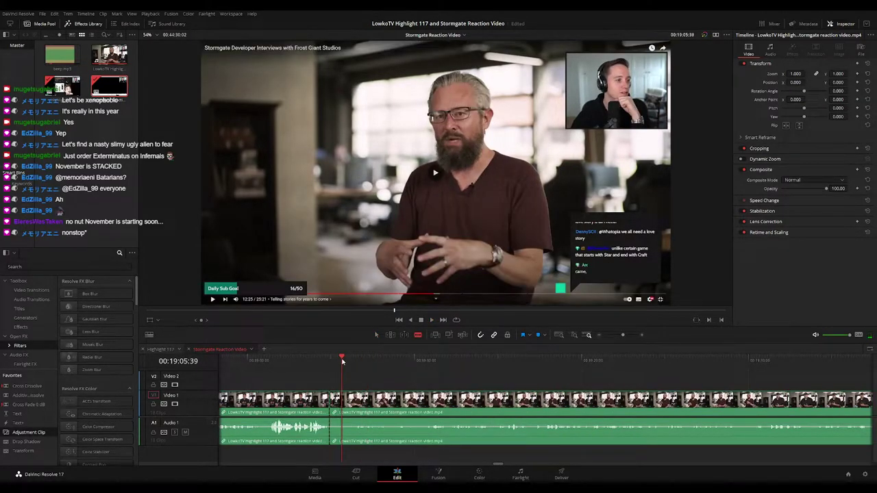
click(342, 401)
key(a)
click(336, 405)
key(Delete)
key(space)
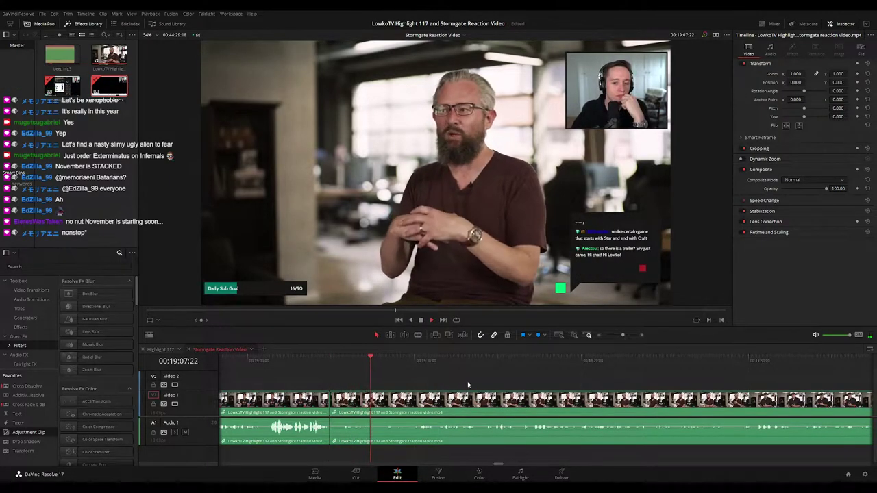
Review the interview and webcam reaction from about 00:19:07 to about 00:20:13, looking for where the streamer's commentary starts
drag(468, 384, 370, 381)
mouse_move(619, 335)
mouse_down()
mouse_move(609, 335)
mouse_move(620, 335)
mouse_up()
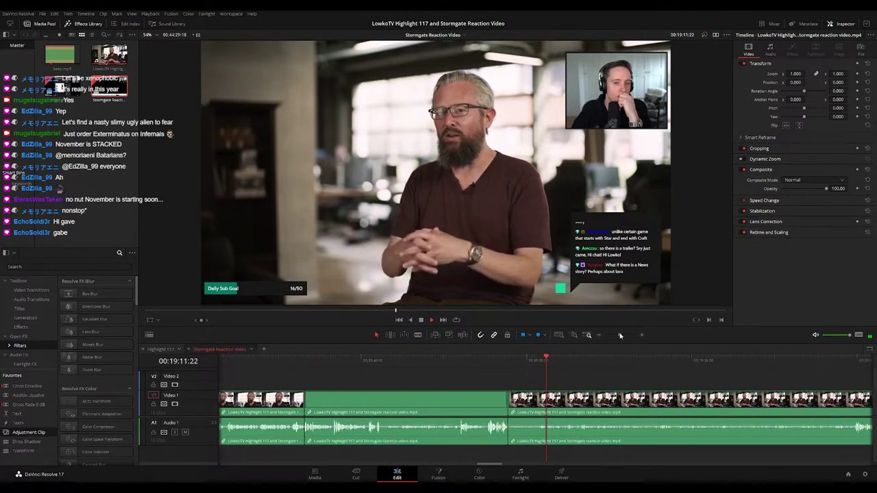
drag(605, 377, 424, 377)
scroll(424, 377, right, 1)
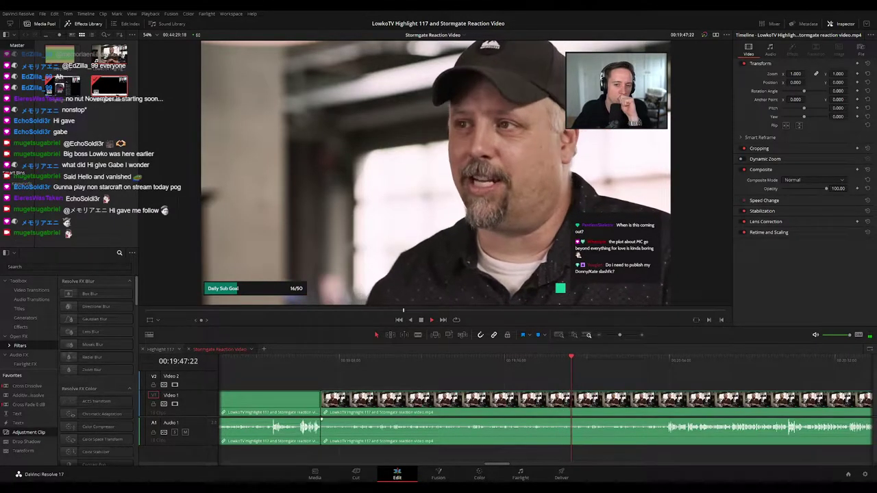
drag(625, 384, 469, 383)
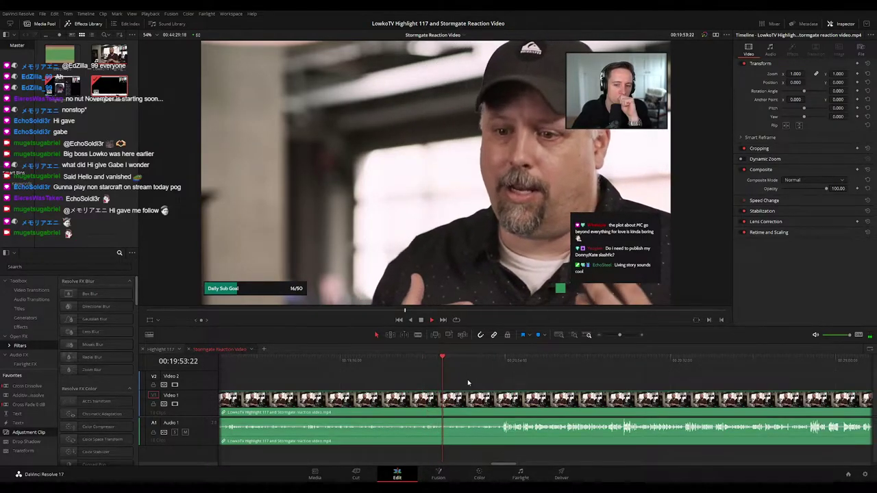
scroll(497, 381, right, 1)
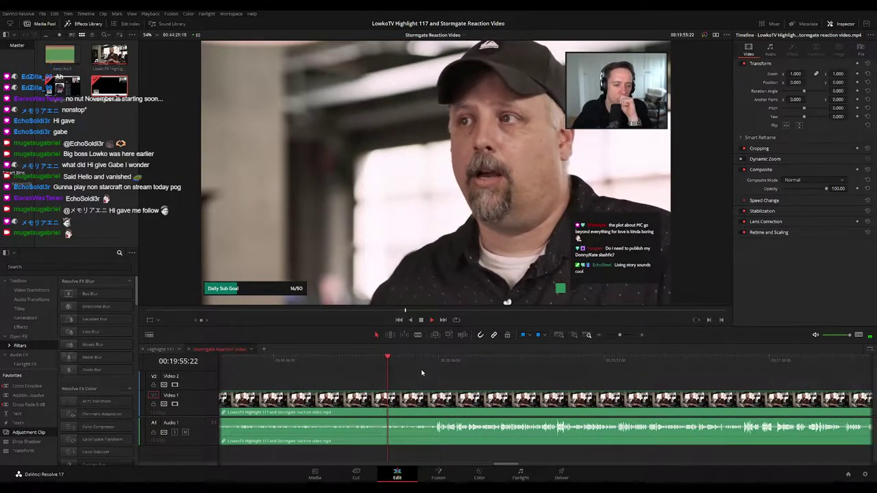
drag(444, 371, 374, 372)
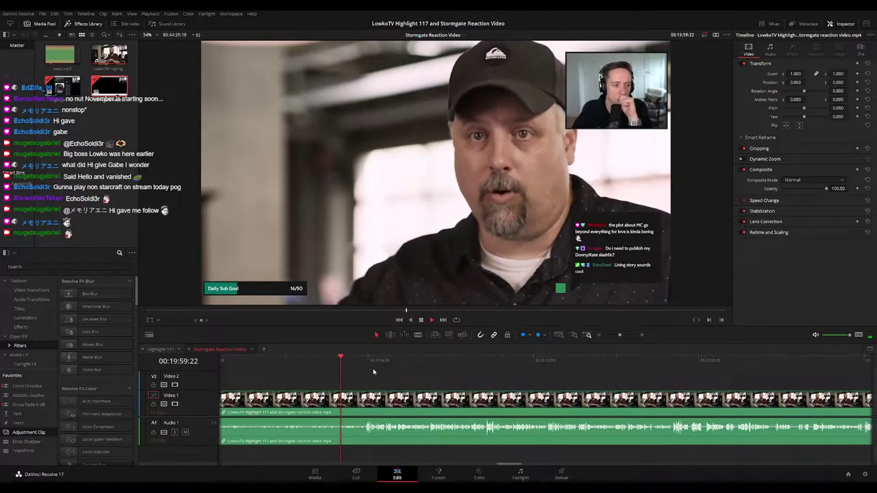
drag(393, 383, 354, 377)
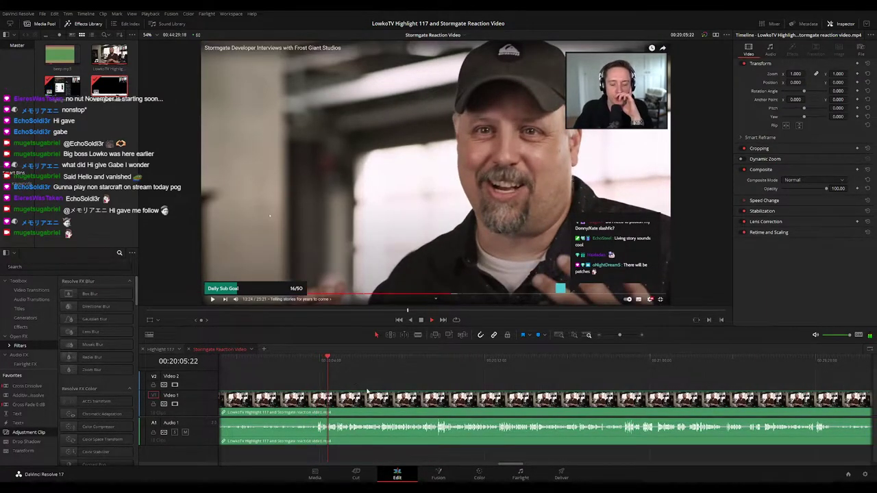
scroll(418, 384, up, 1)
scroll(428, 381, right, 4)
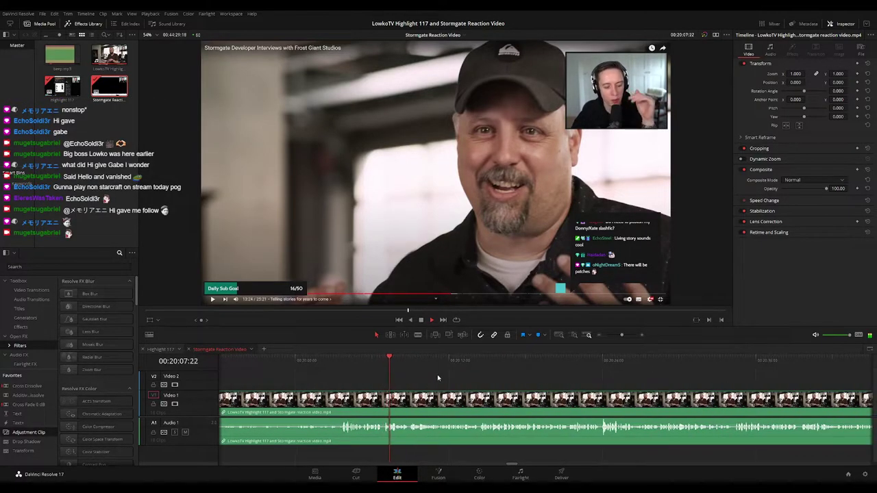
scroll(482, 385, right, 2)
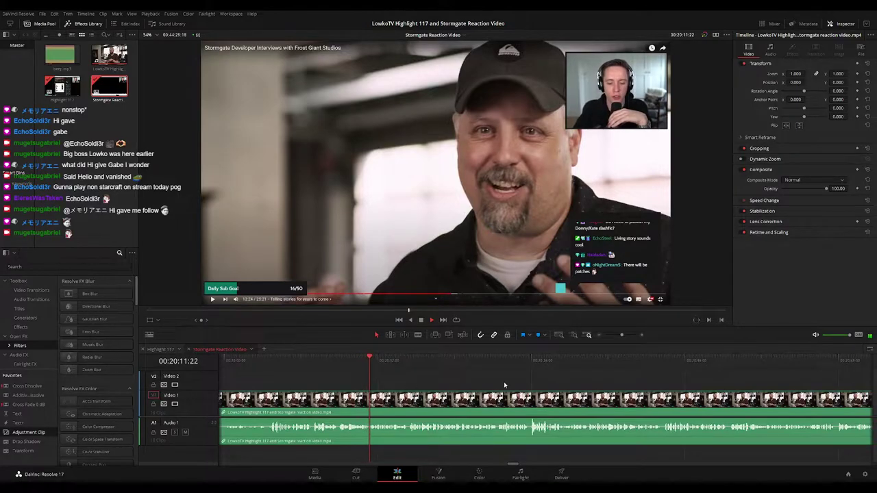
scroll(480, 382, right, 2)
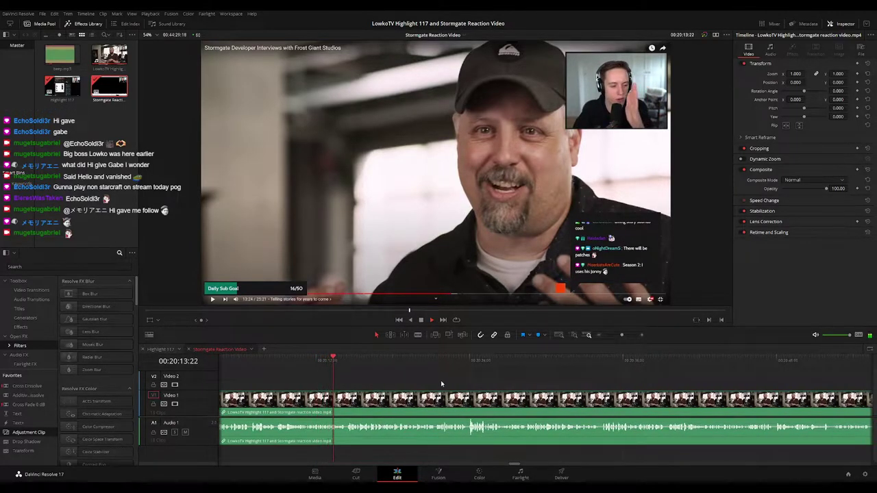
Add an adjustment clip on Video 2 from about 00:20:08, with zoom 1.690 and position X -870, Y -480, to punch in on the webcam
scroll(535, 376, left, 6)
click(428, 360)
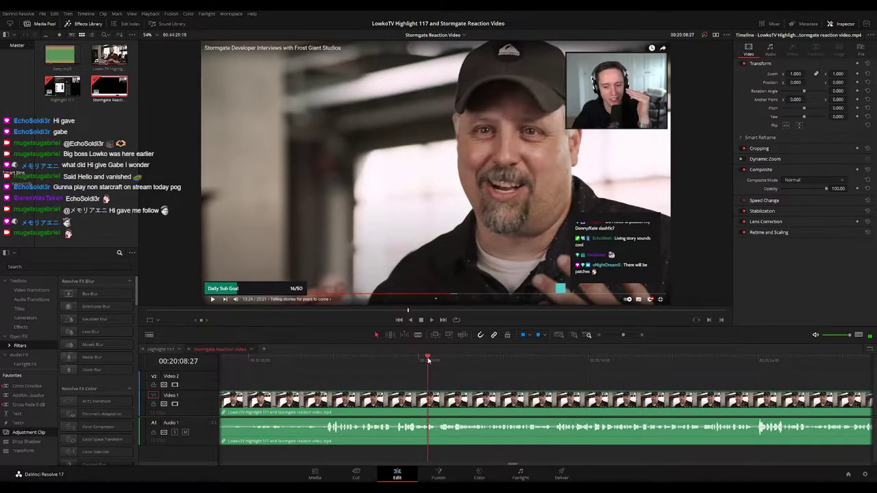
drag(24, 433, 436, 385)
mouse_move(791, 74)
mouse_down()
mouse_move(809, 74)
mouse_move(794, 82)
mouse_up()
key(space)
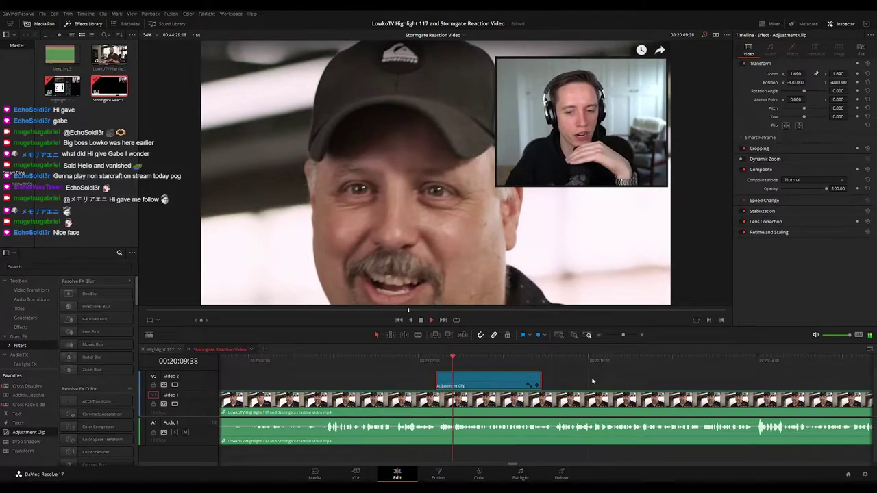
Extend the end of the webcam punch-in adjustment clip to about 00:20:34 and check the commentary beneath it
click(593, 381)
drag(627, 379, 443, 360)
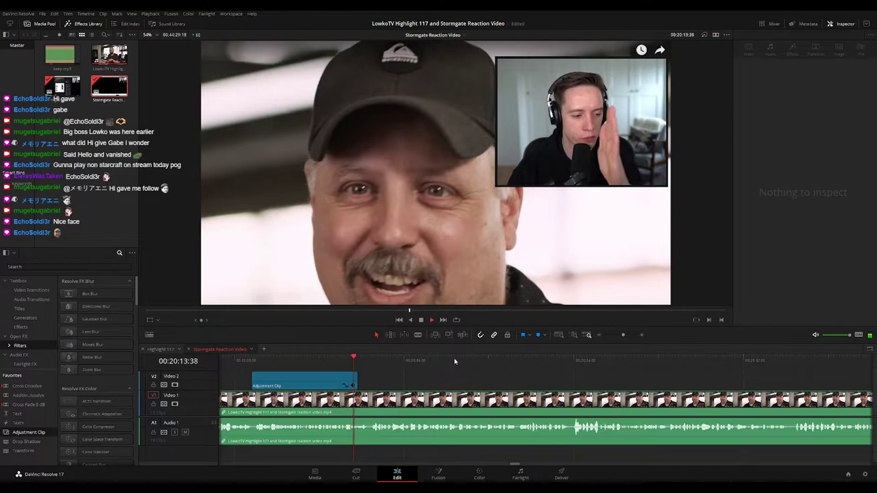
drag(356, 381, 793, 381)
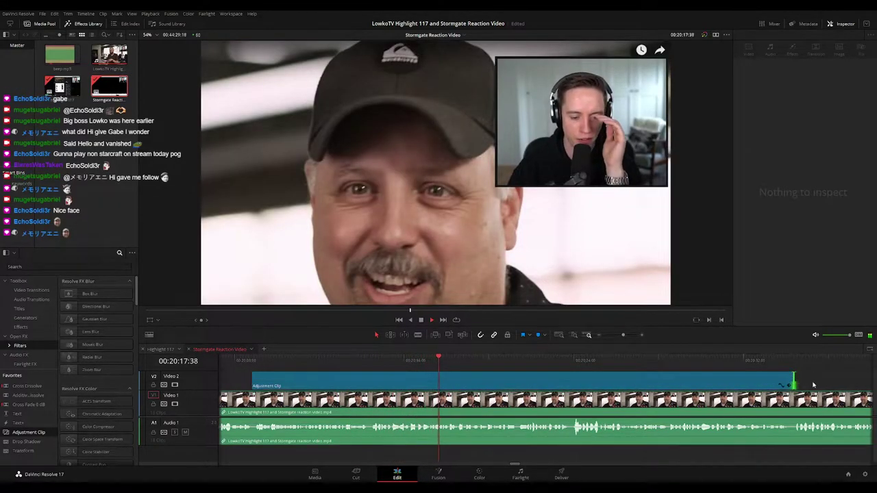
scroll(539, 395, right, 3)
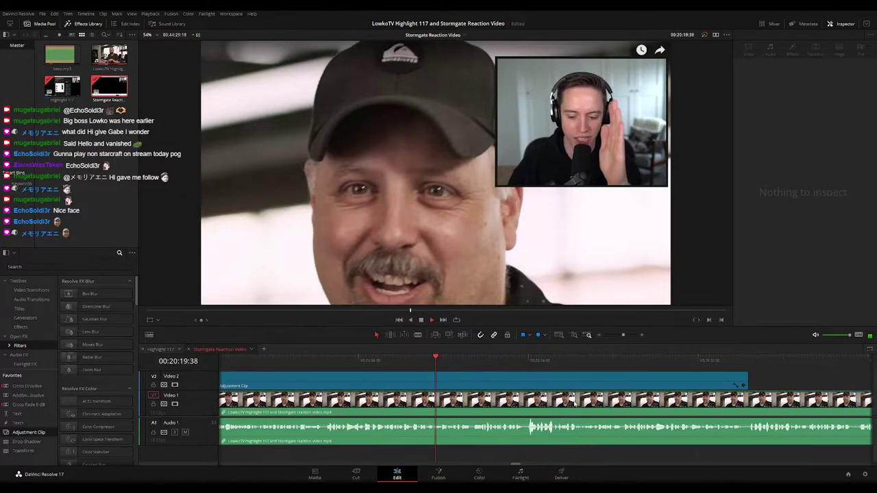
scroll(498, 401, right, 3)
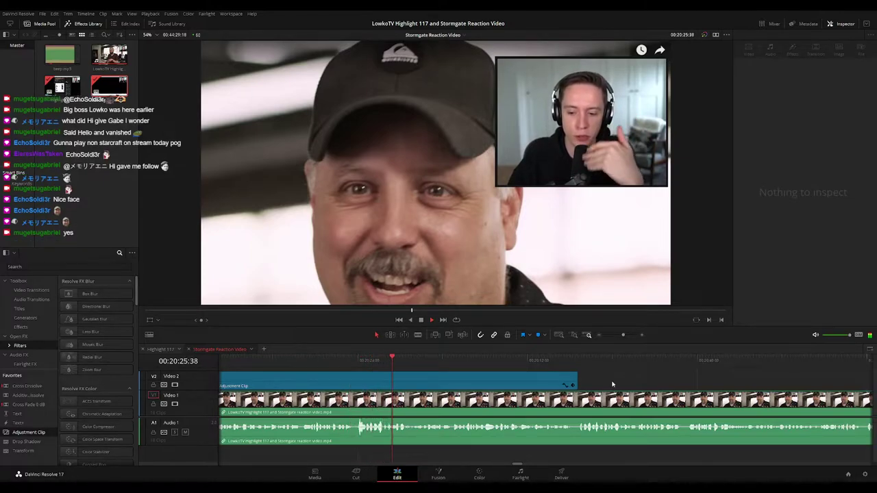
scroll(613, 385, right, 3)
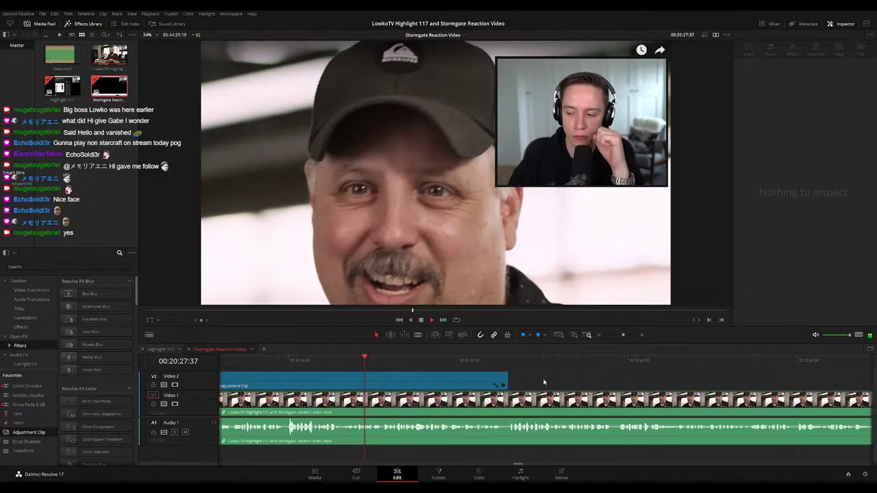
Split the footage at 00:20:34:03 and at about 00:20:34:27, and ripple-delete the short pause between the splits
scroll(526, 376, right, 2)
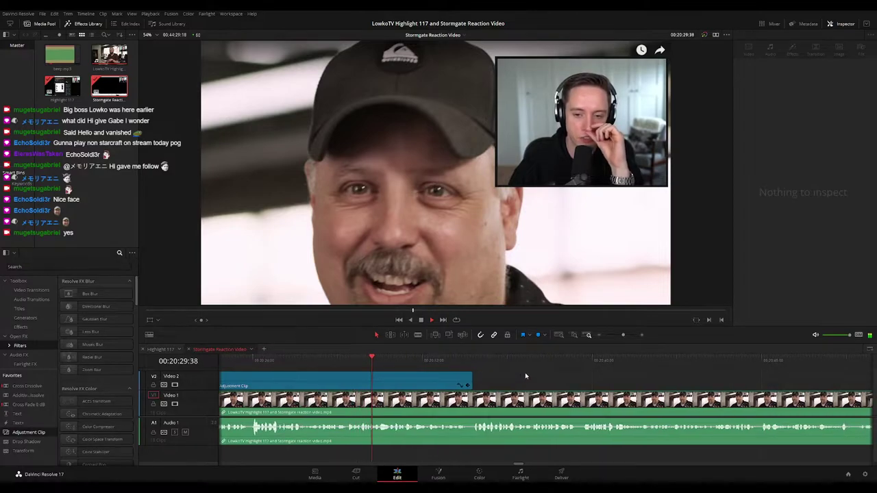
scroll(494, 377, right, 2)
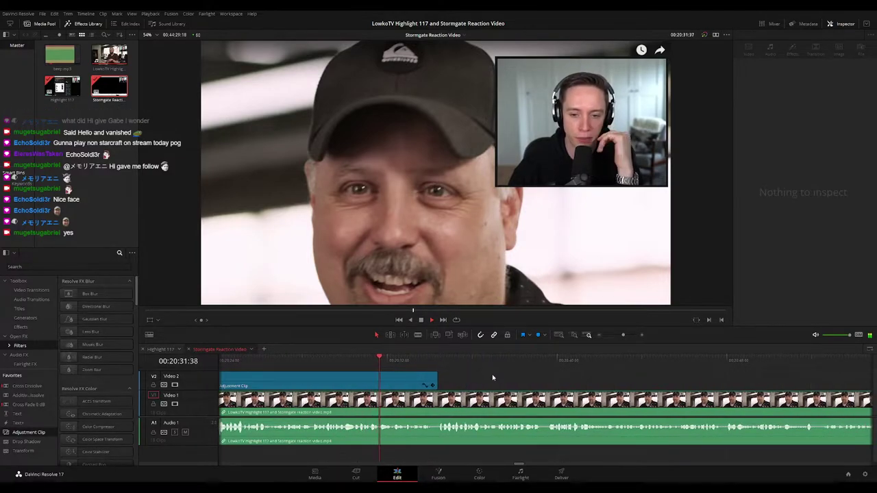
scroll(463, 382, right, 3)
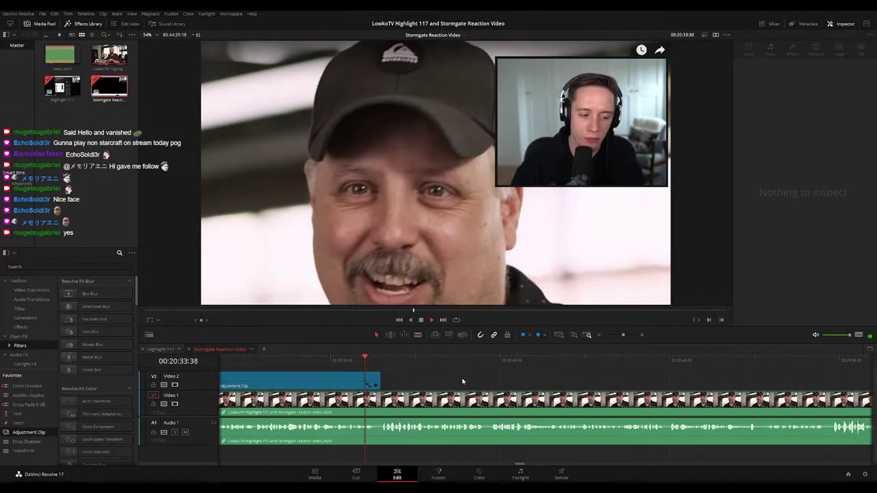
key(space)
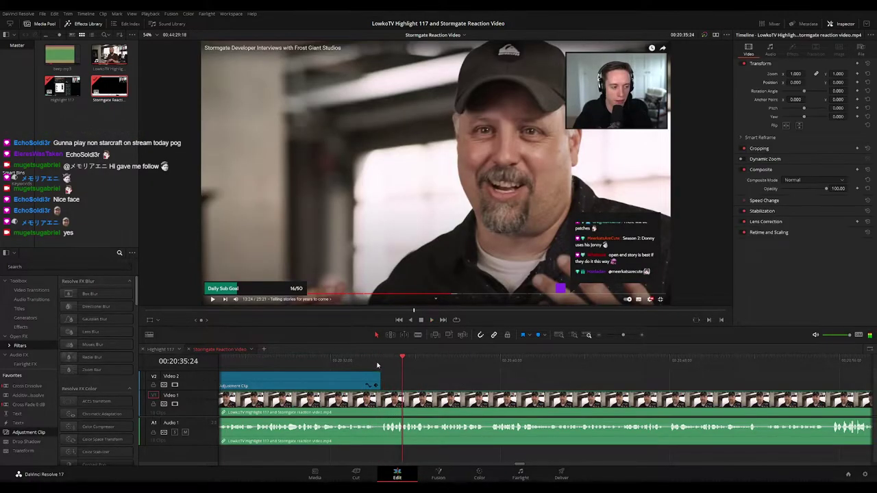
key(b)
key(ctrl+=)
key(ctrl+=)
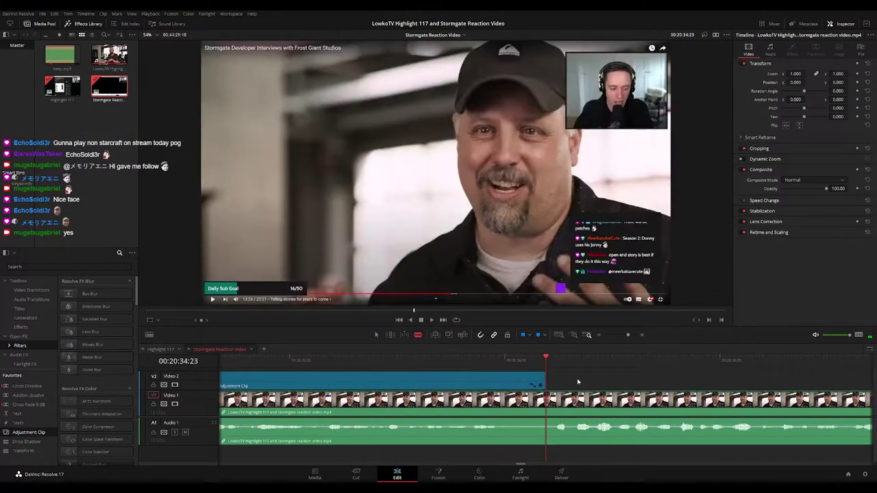
click(511, 416)
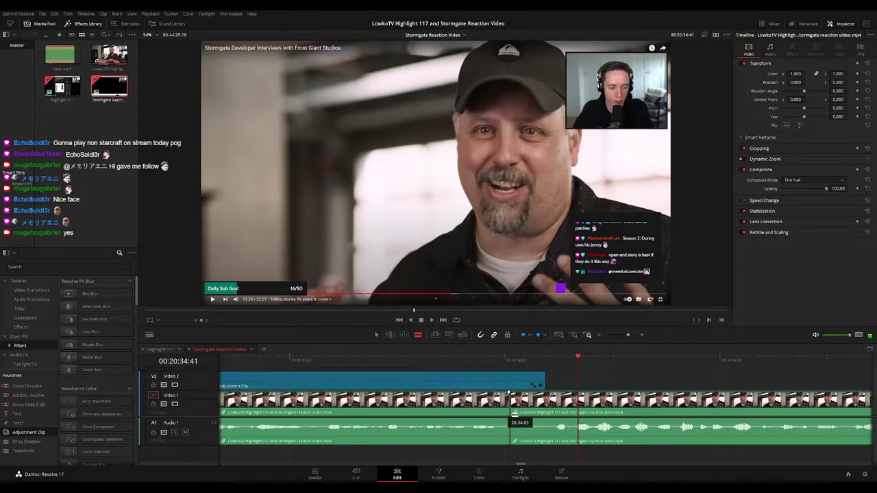
click(552, 408)
key(a)
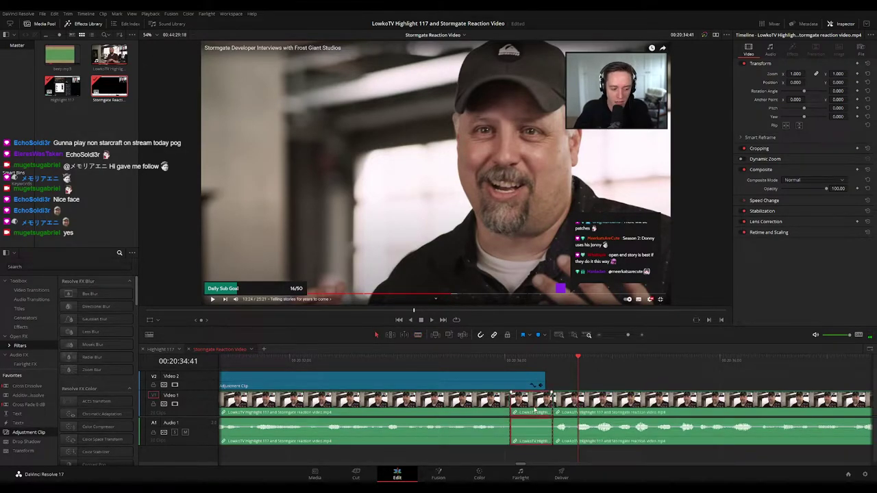
key(Delete)
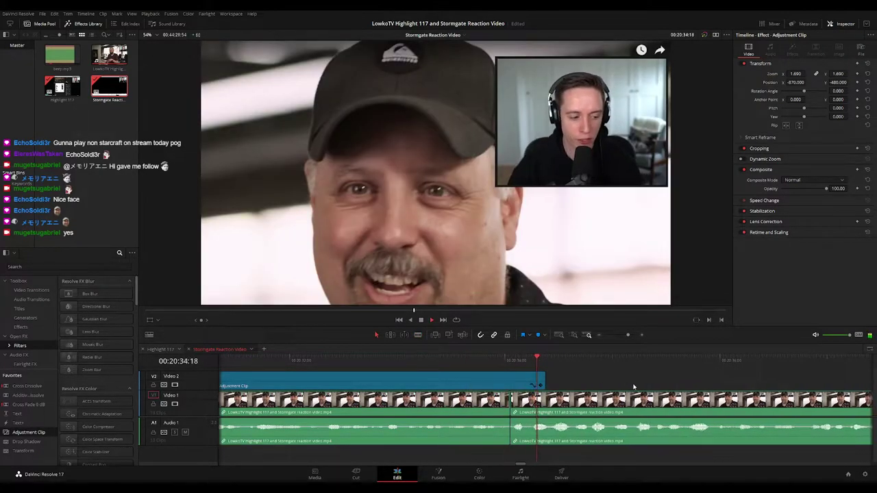
Extend the end of the webcam punch-in adjustment clip to about 00:20:47 and review the commentary that follows
drag(627, 335, 622, 335)
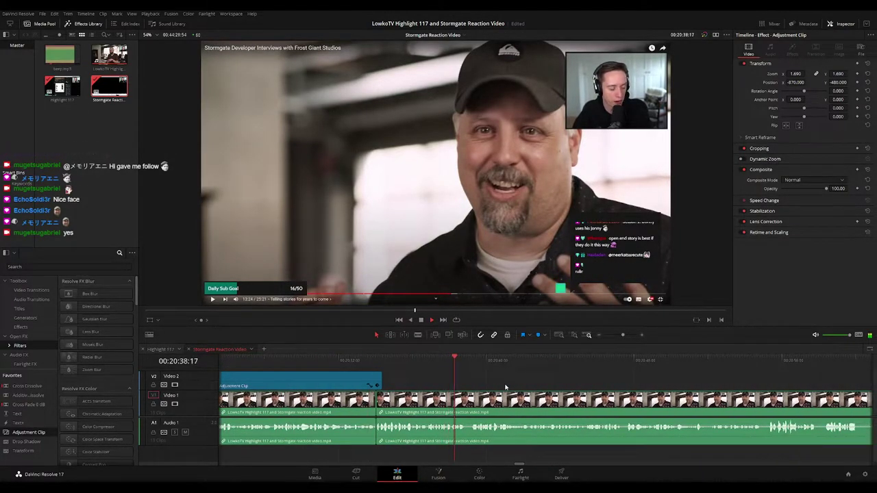
drag(381, 381, 621, 381)
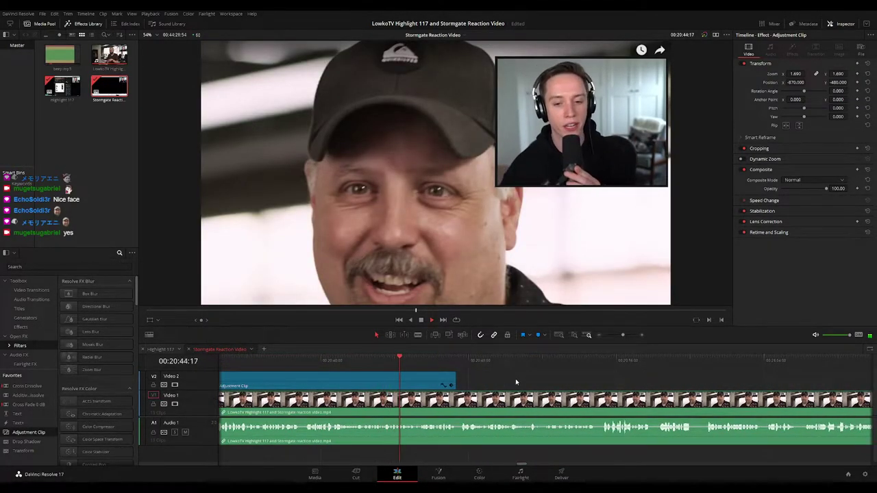
scroll(472, 387, down, 1)
drag(399, 381, 400, 380)
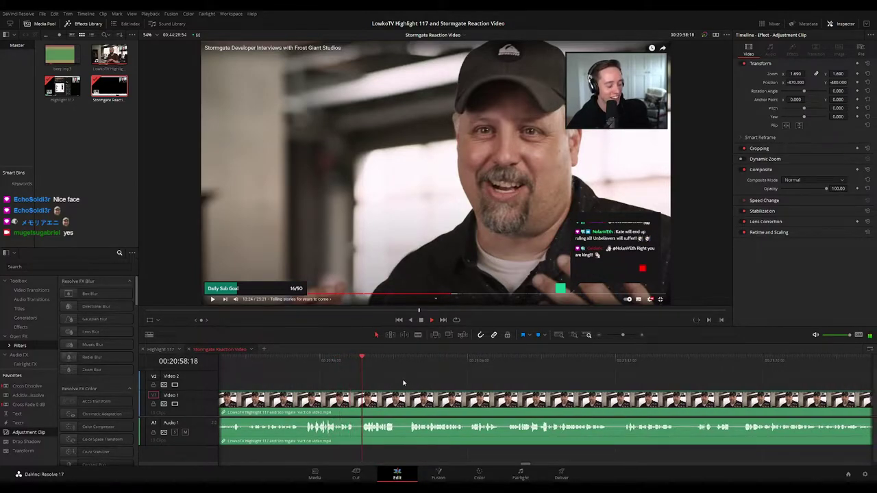
Split the footage at about 00:21:00:10 and at 00:21:00:53, and ripple-delete the short piece between the splits
key(b)
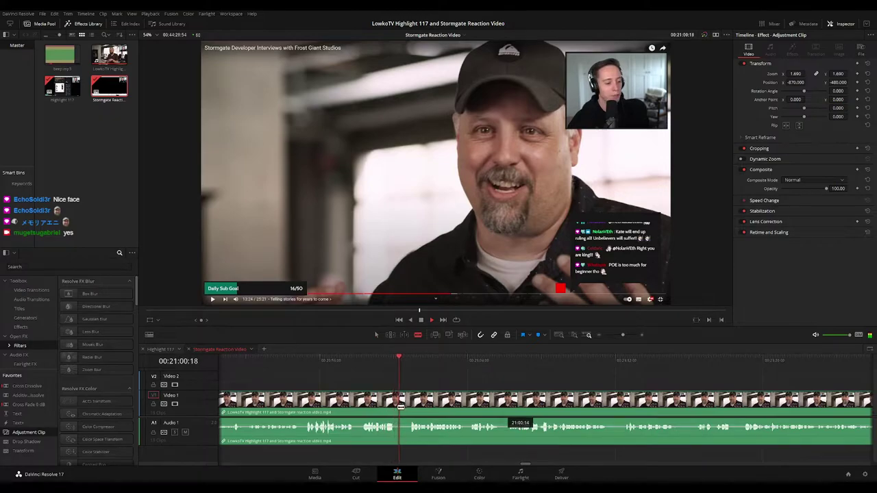
click(400, 405)
key(a)
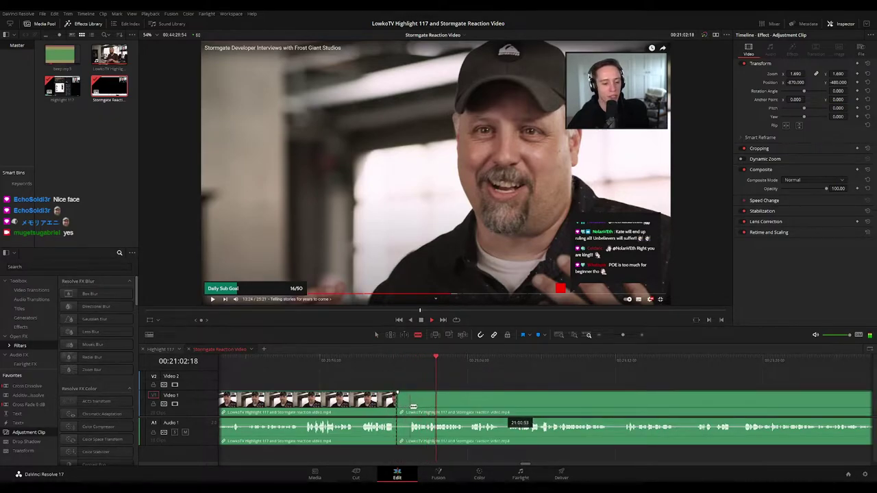
click(405, 410)
key(Delete)
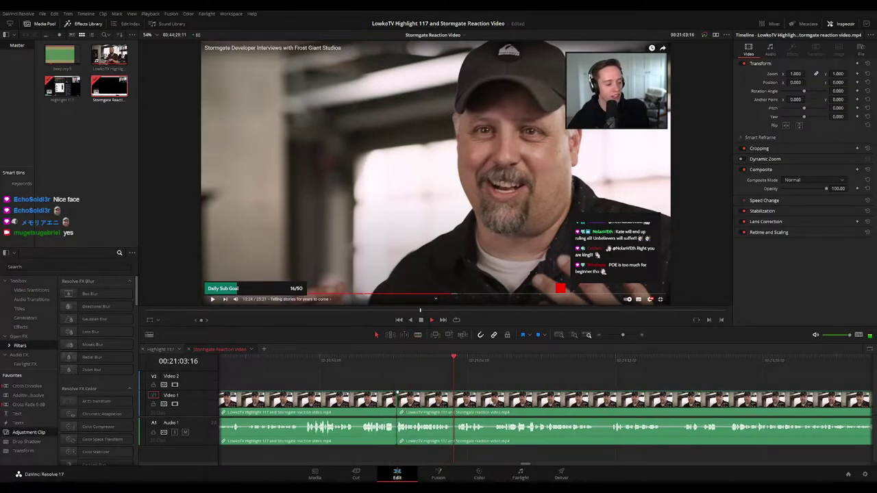
Cut the pause from about 00:21:10:44 to 00:21:11:35 out of the footage with two splits and a ripple delete
drag(529, 390, 383, 387)
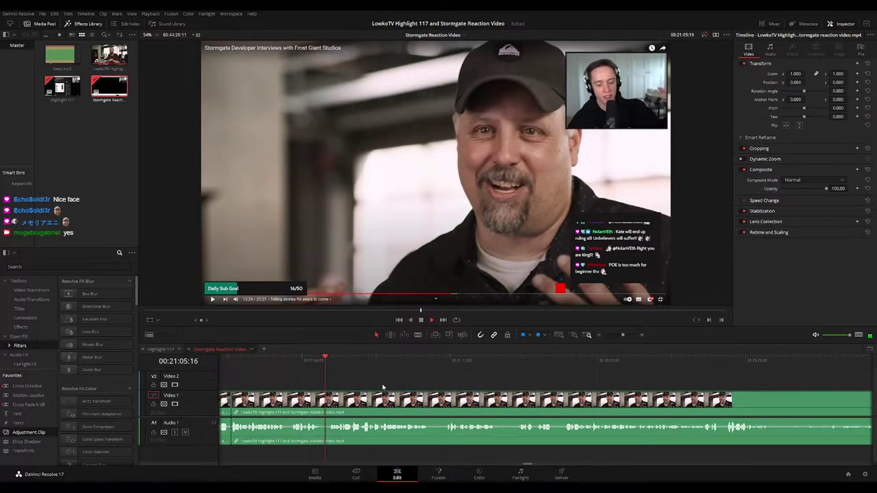
click(330, 361)
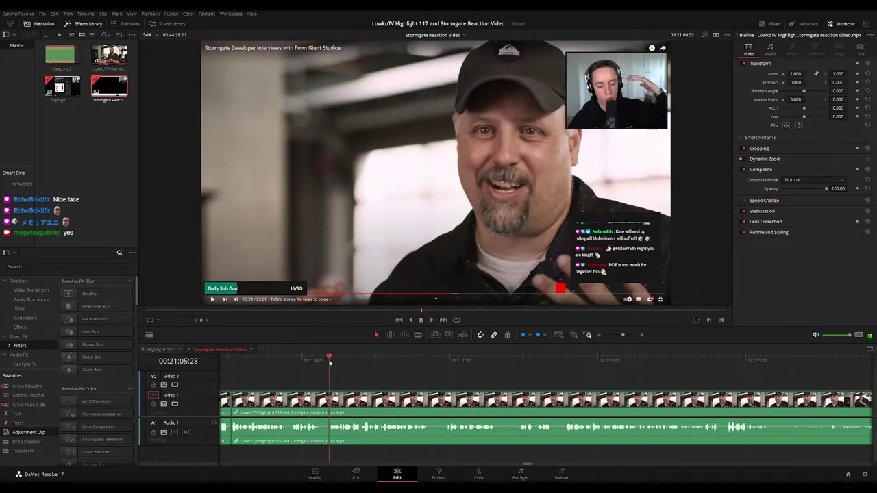
scroll(470, 380, right, 1)
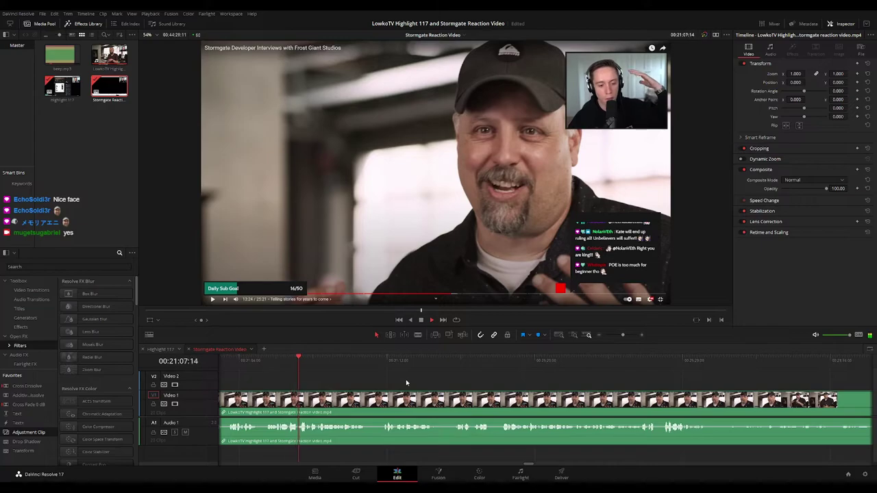
key(b)
click(366, 399)
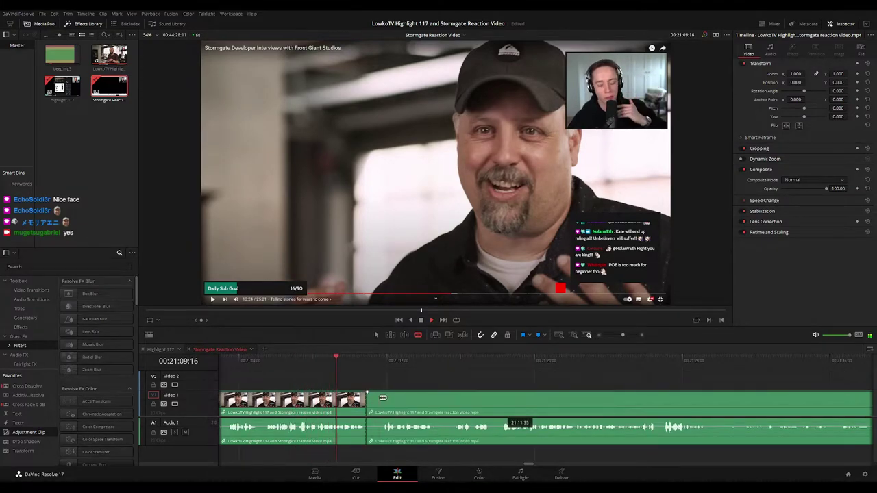
click(381, 400)
key(a)
click(377, 401)
key(Delete)
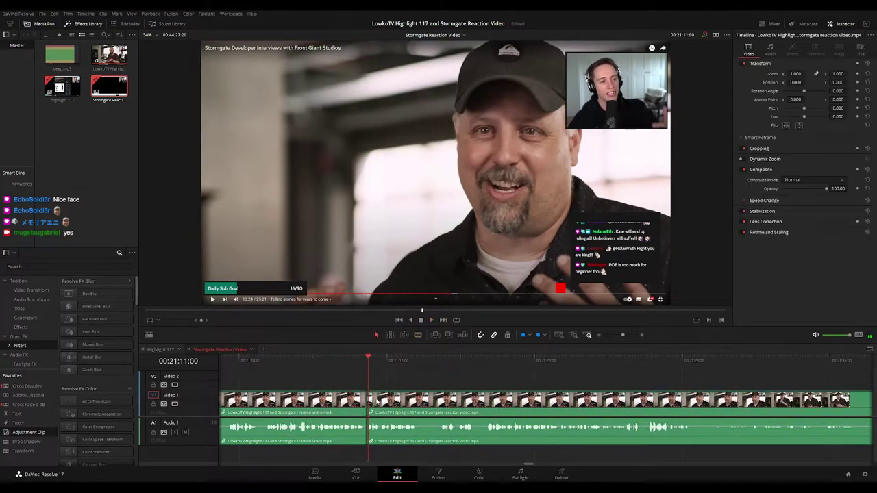
Split out and ripple-delete two short pauses, one starting at about 00:21:13:36 and the other at about 00:21:15:33
click(416, 403)
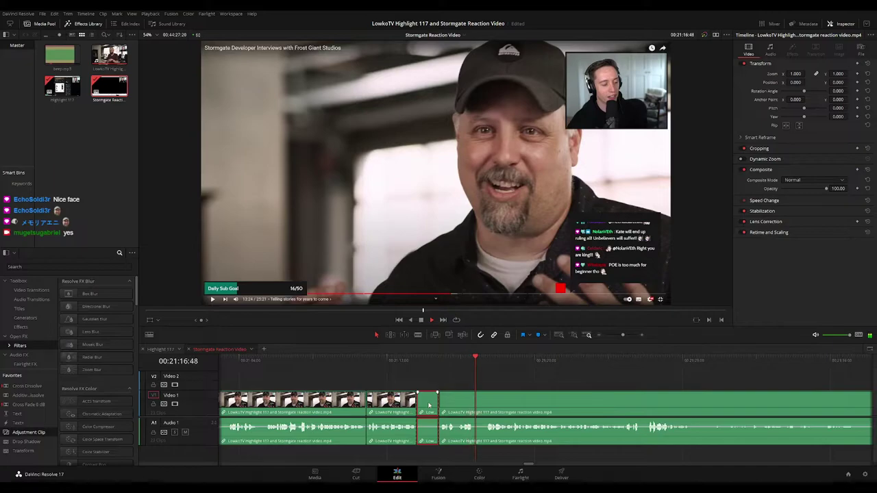
key(Delete)
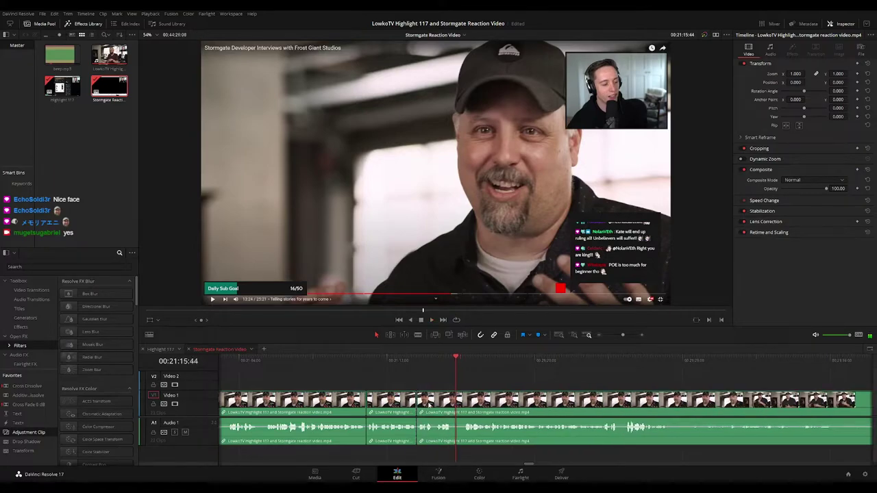
click(452, 402)
click(465, 402)
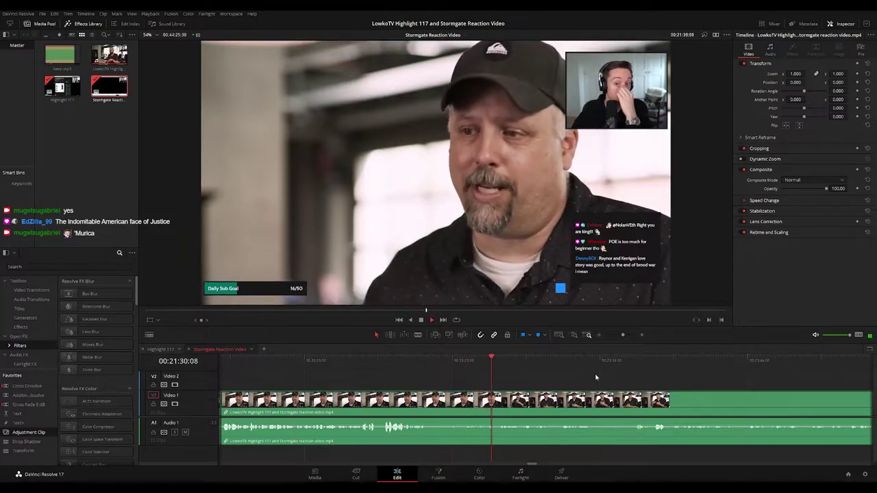
Review the interview and webcam reaction from about 00:21:30 to 00:22:39, checking for commentary and pauses that need editing
mouse_move(622, 336)
mouse_down()
mouse_move(607, 335)
mouse_move(622, 335)
mouse_up()
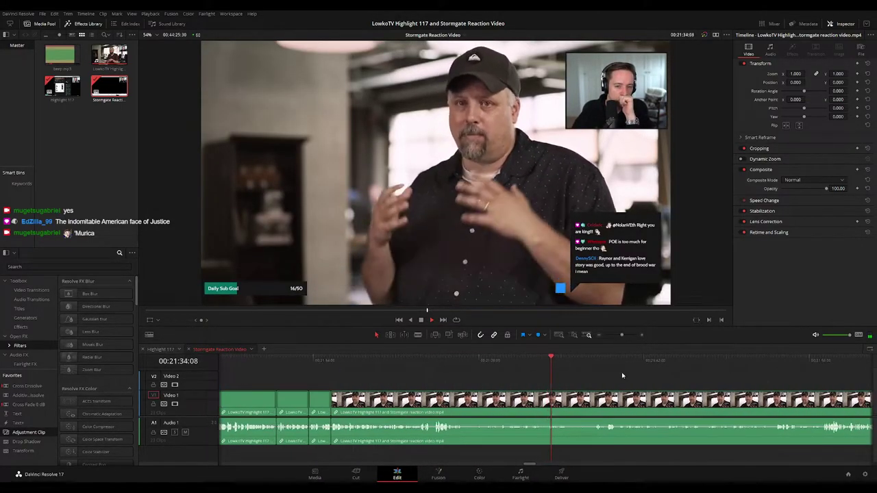
drag(621, 373, 482, 383)
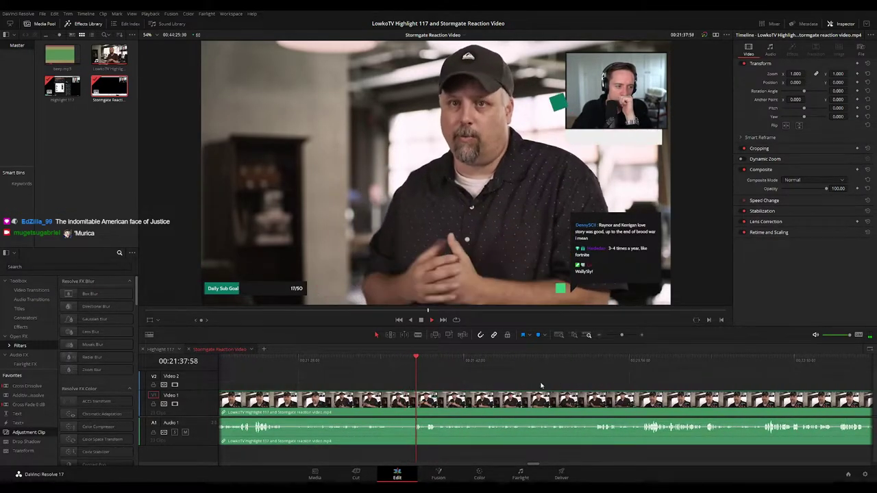
scroll(473, 384, right, 3)
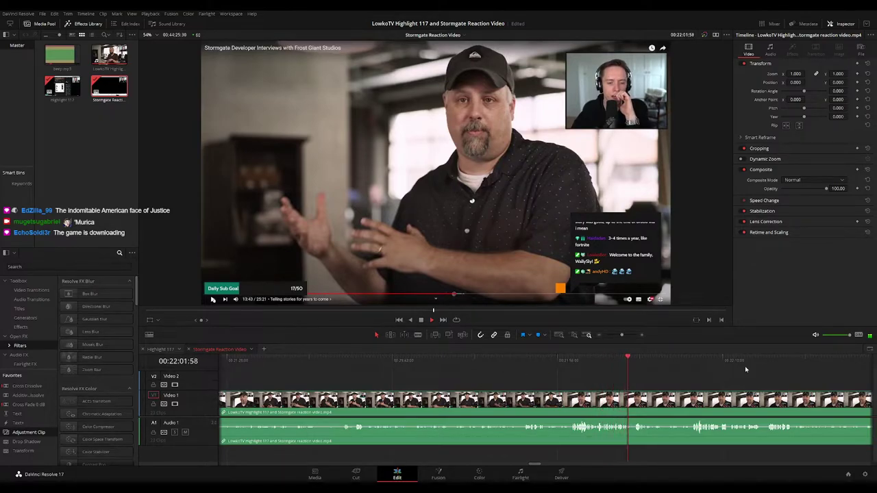
drag(652, 383, 480, 390)
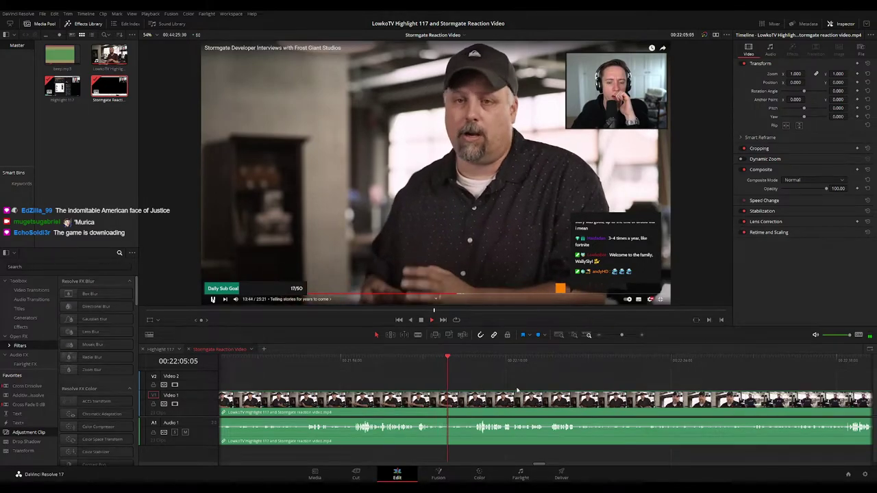
scroll(517, 390, right, 2)
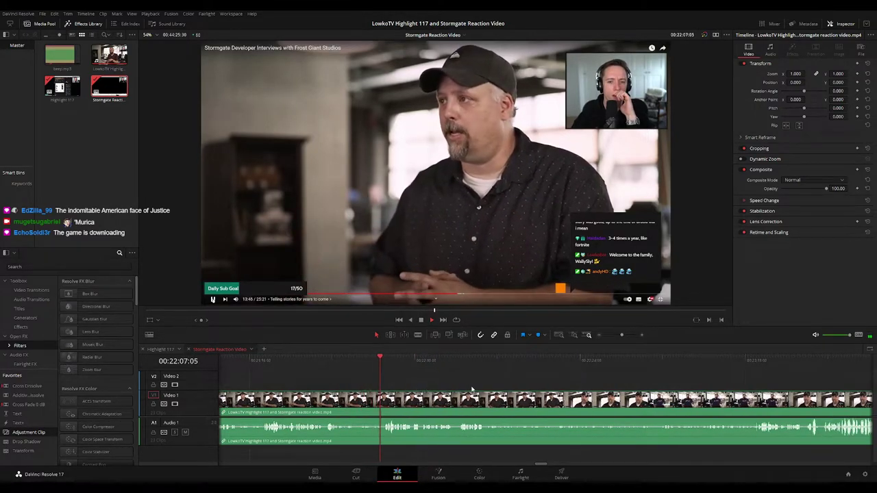
drag(471, 389, 435, 389)
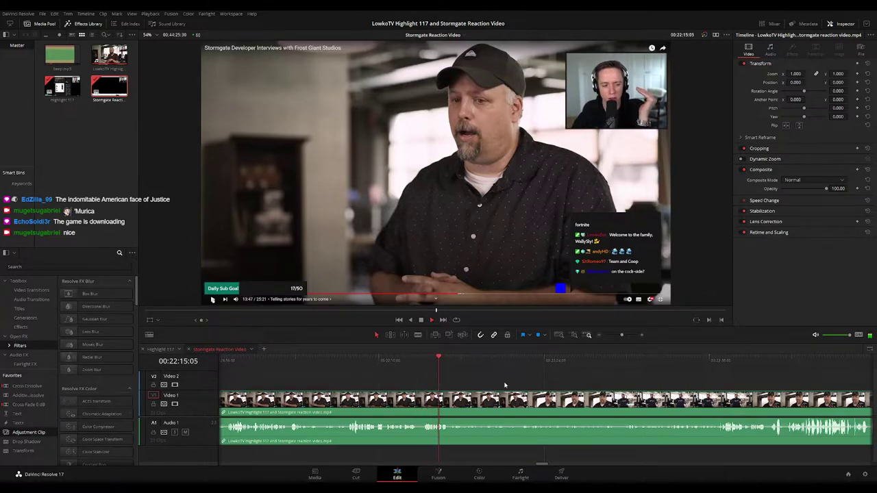
scroll(505, 385, right, 2)
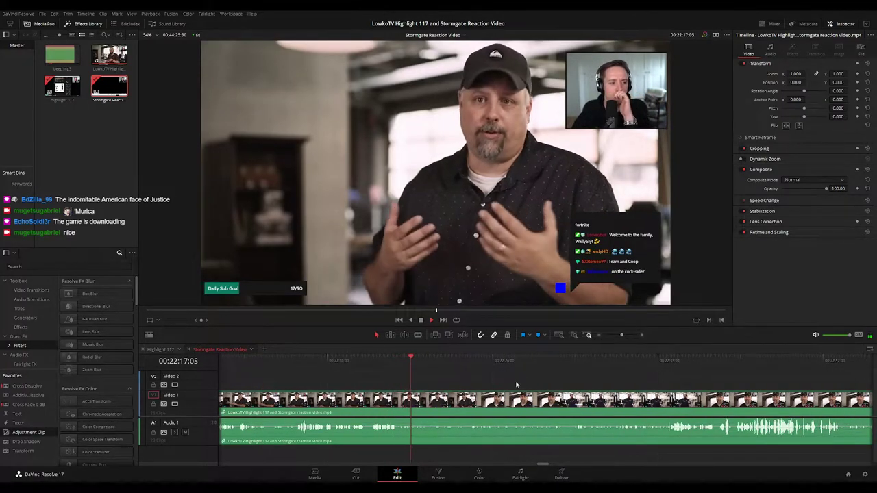
scroll(517, 385, right, 2)
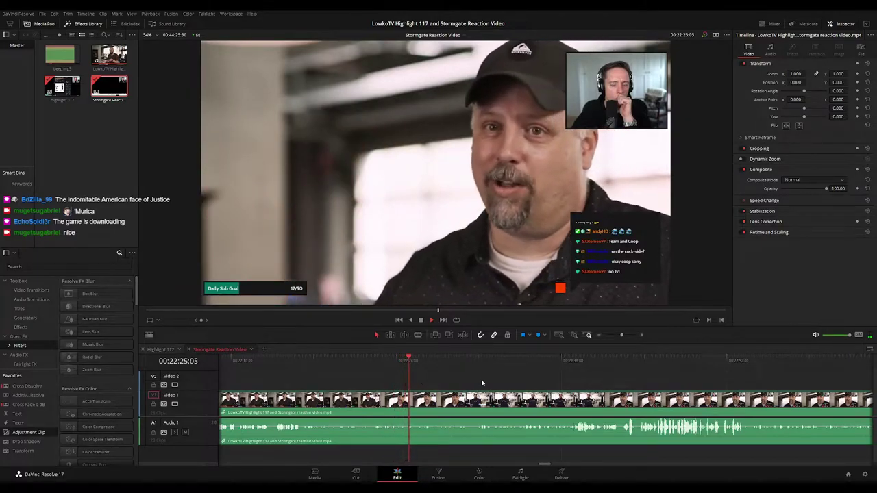
scroll(397, 379, right, 3)
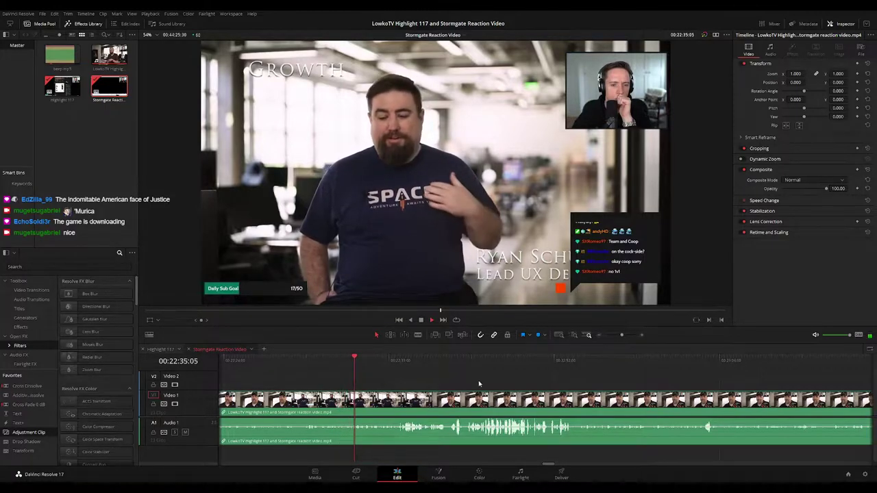
drag(479, 384, 395, 384)
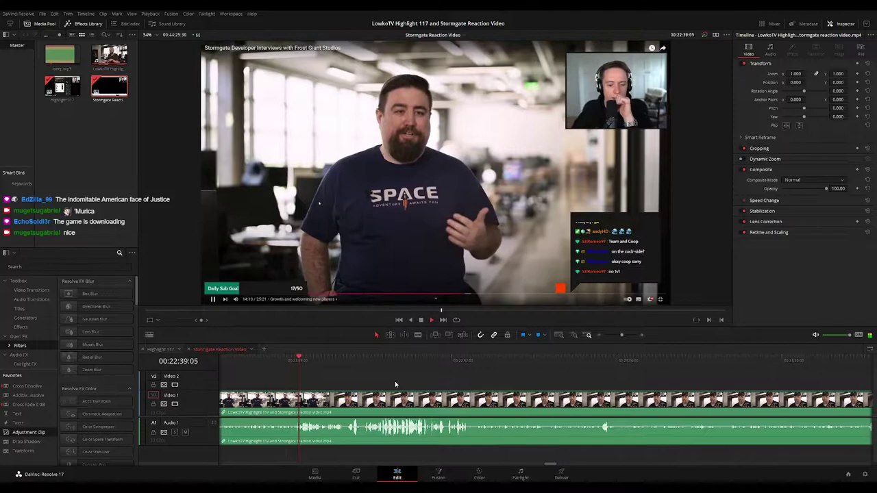
Split the footage at 00:22:38:43 and about 00:22:39:04, and ripple-delete the short pause between the splits
click(300, 358)
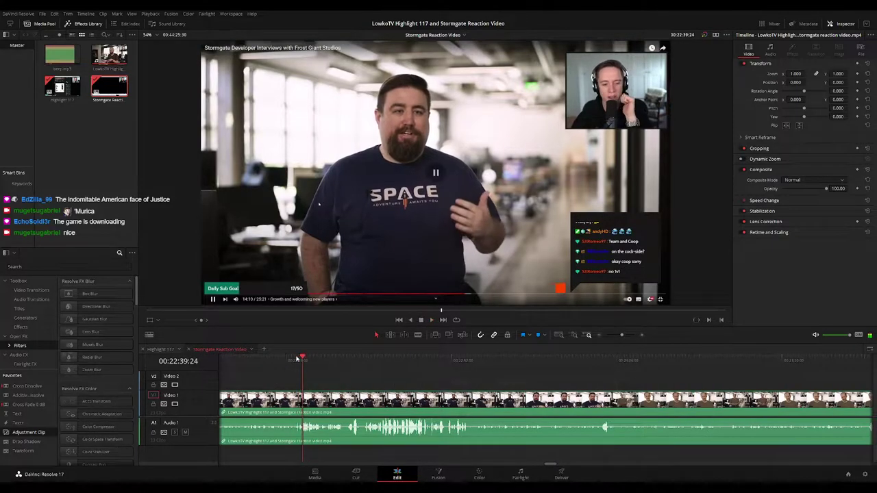
click(296, 358)
key(space)
key(ctrl+equal)
key(ctrl+equal)
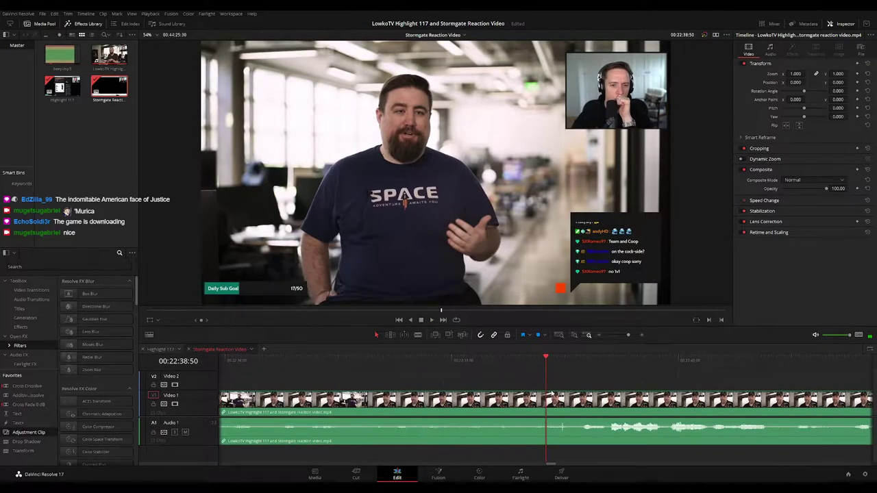
click(532, 364)
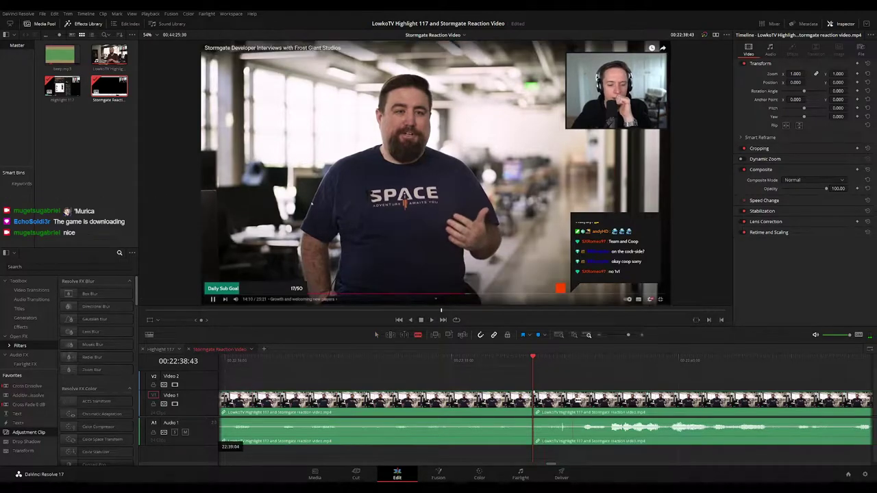
click(575, 401)
key(a)
key(Delete)
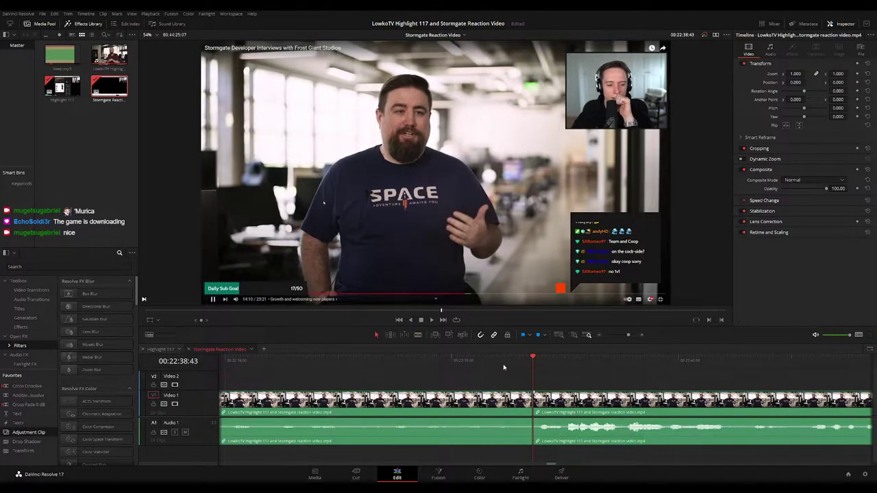
key(space)
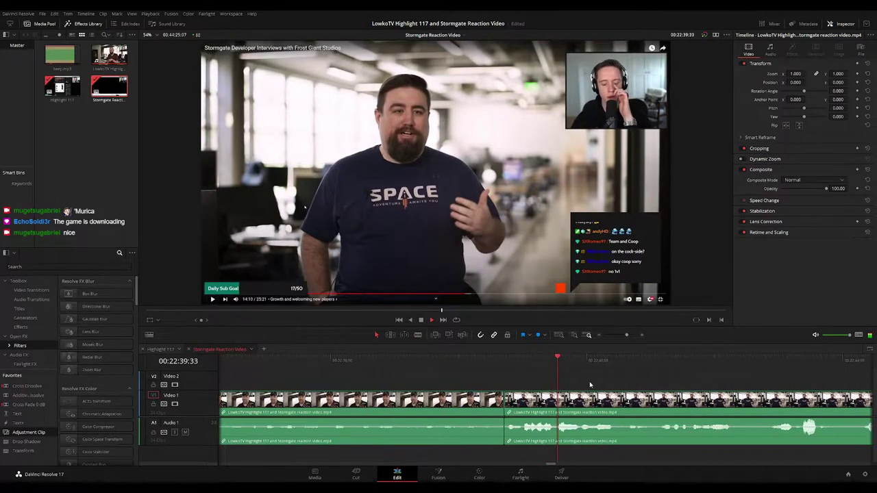
Add an adjustment clip on Video 2 at 00:22:42:33, zoomed to 1.690 with position -871, -478, and extend it to the commentary's end
drag(607, 381, 492, 381)
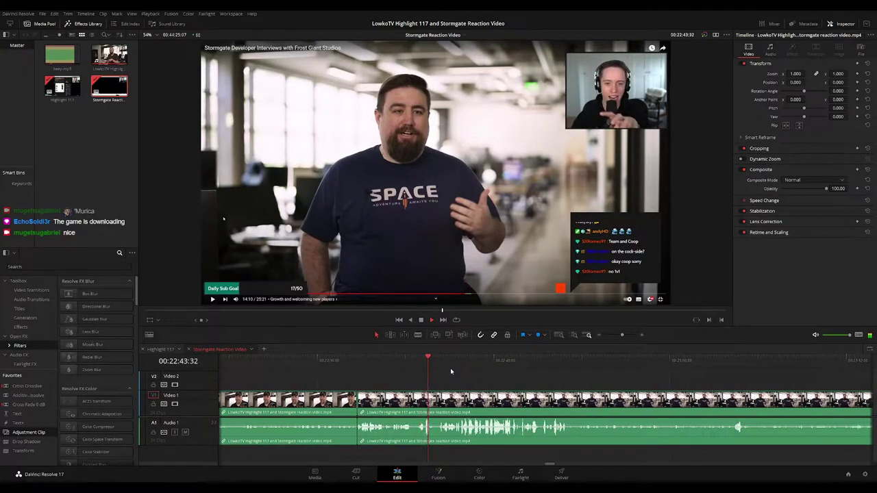
click(337, 359)
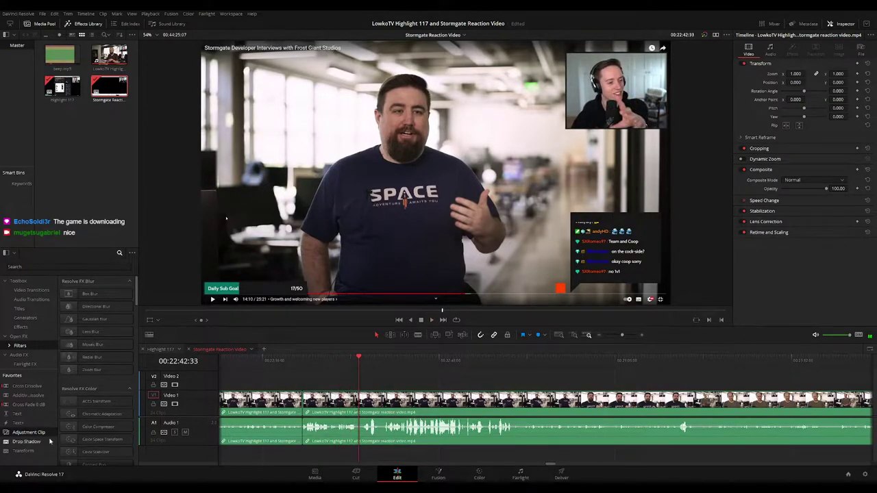
drag(49, 442, 364, 381)
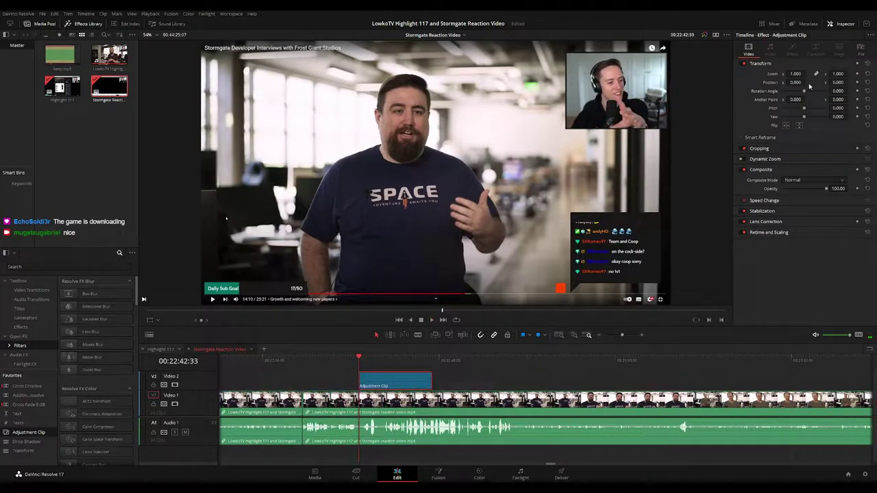
drag(795, 73, 806, 74)
mouse_move(806, 82)
mouse_down()
mouse_move(849, 82)
mouse_move(801, 83)
mouse_up()
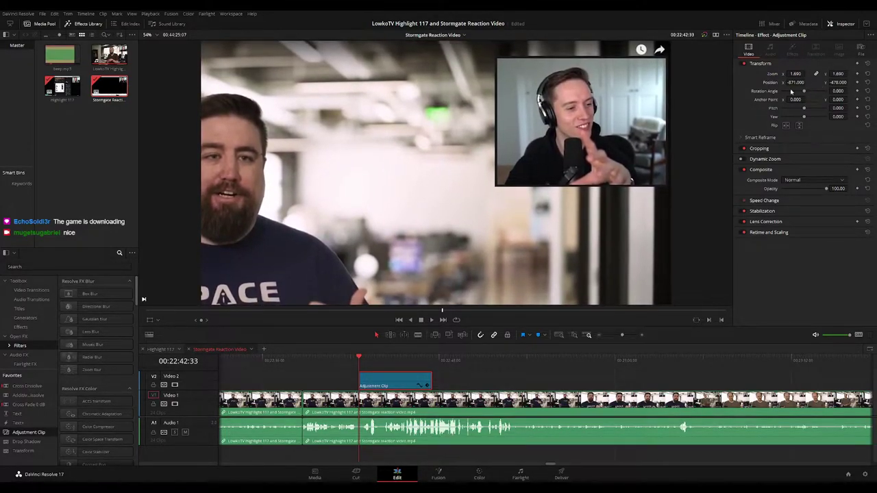
drag(431, 382, 511, 386)
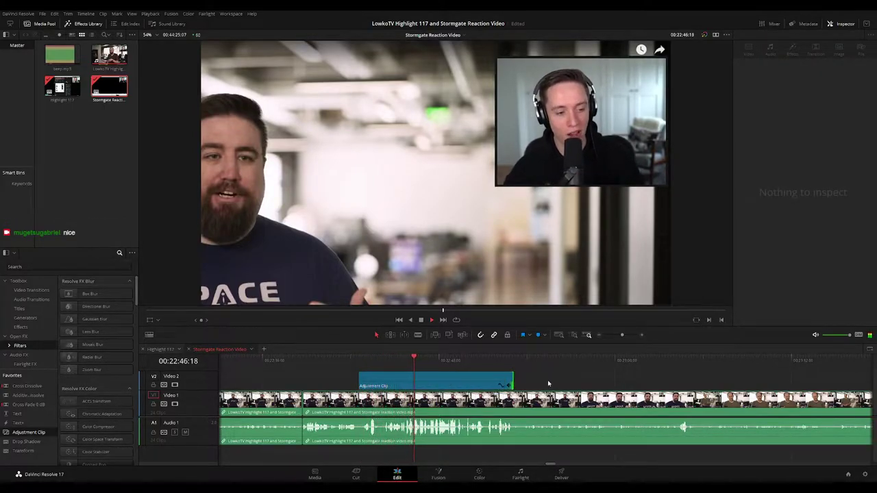
Review the interview and webcam reaction from about 00:22:46 to 00:25:26, checking for commentary and pauses that need editing
scroll(445, 368, right, 3)
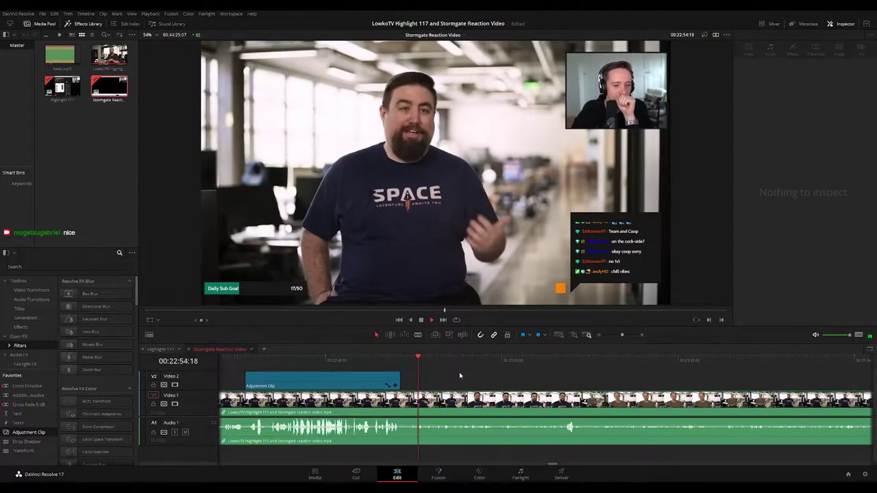
scroll(501, 376, right, 1)
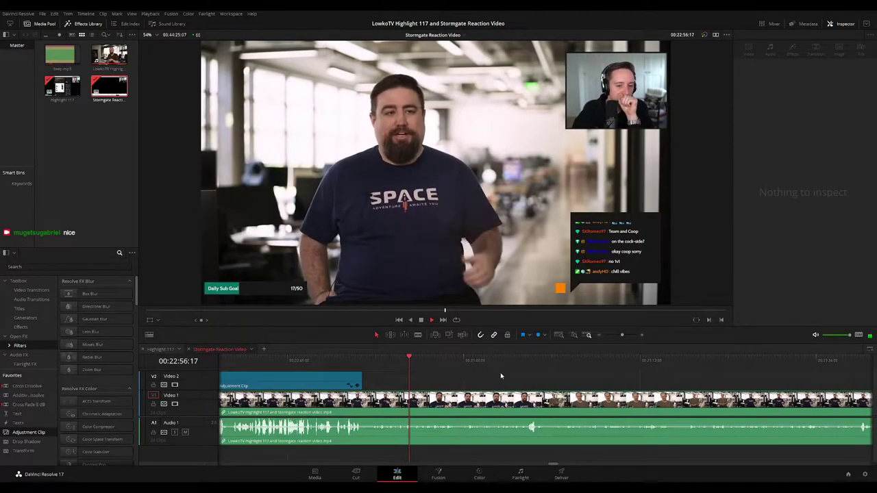
drag(541, 376, 464, 374)
mouse_move(622, 335)
mouse_down()
mouse_move(612, 335)
mouse_move(620, 336)
mouse_up()
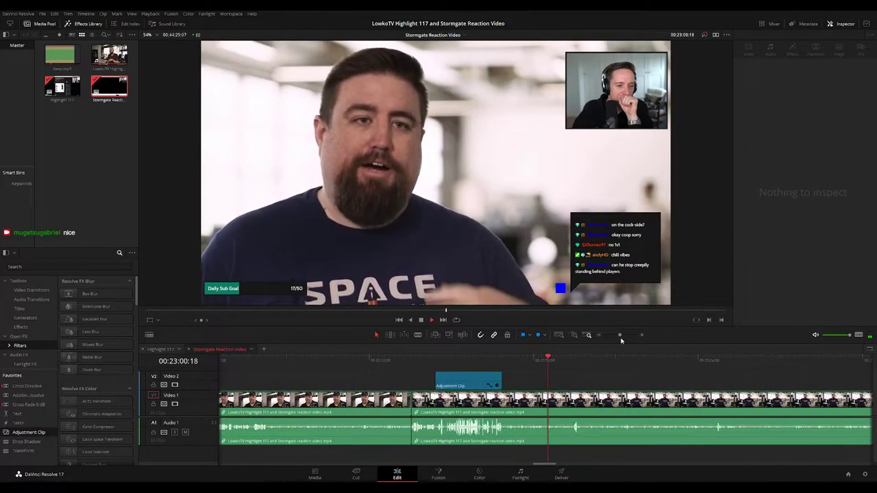
scroll(507, 379, right, 3)
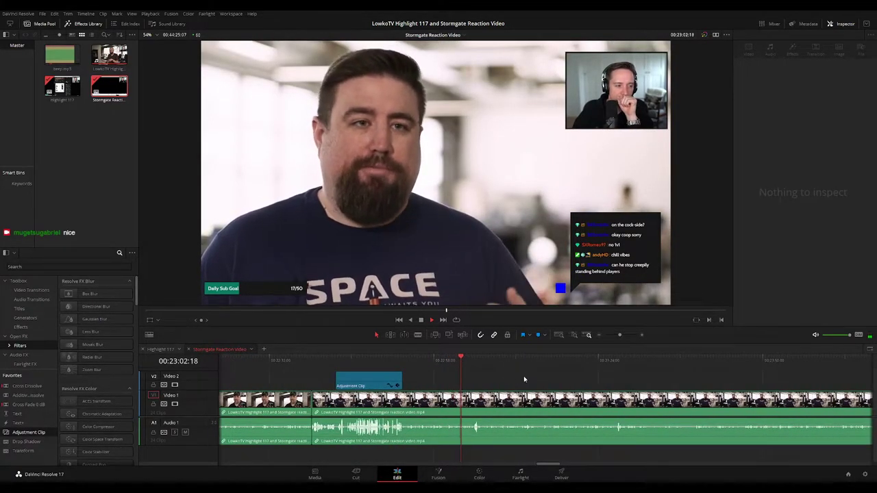
scroll(406, 372, right, 3)
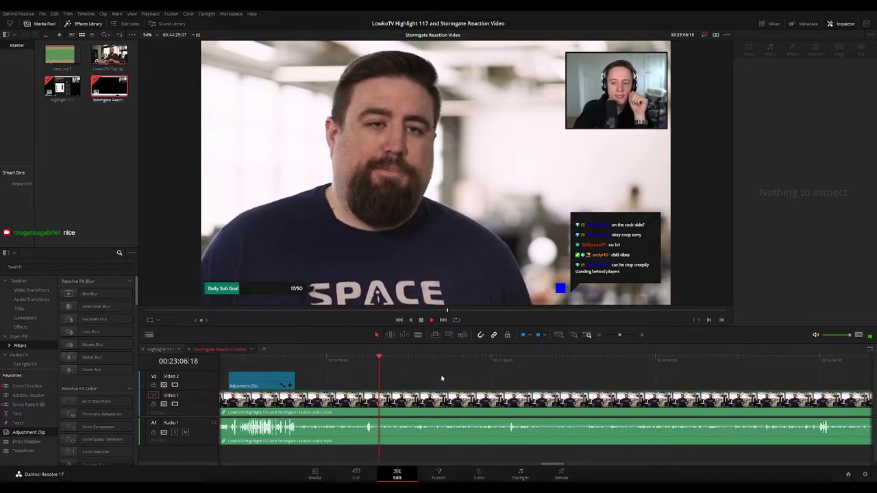
scroll(402, 378, right, 1)
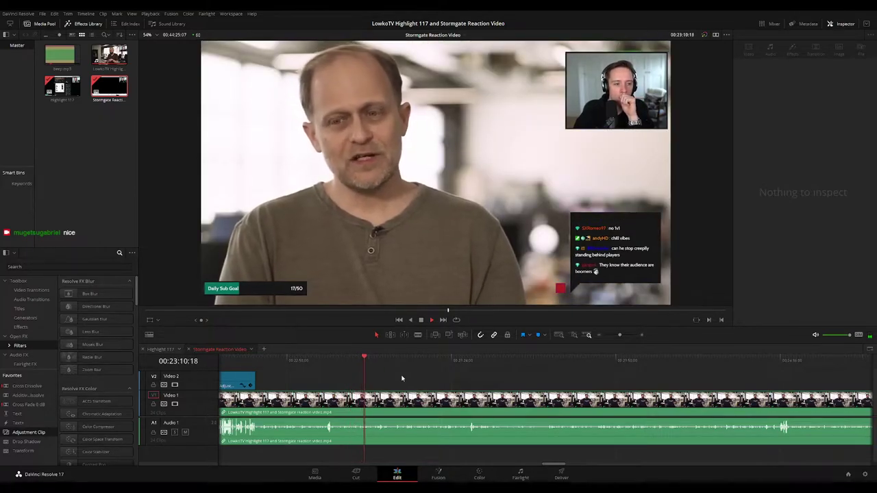
scroll(375, 375, right, 1)
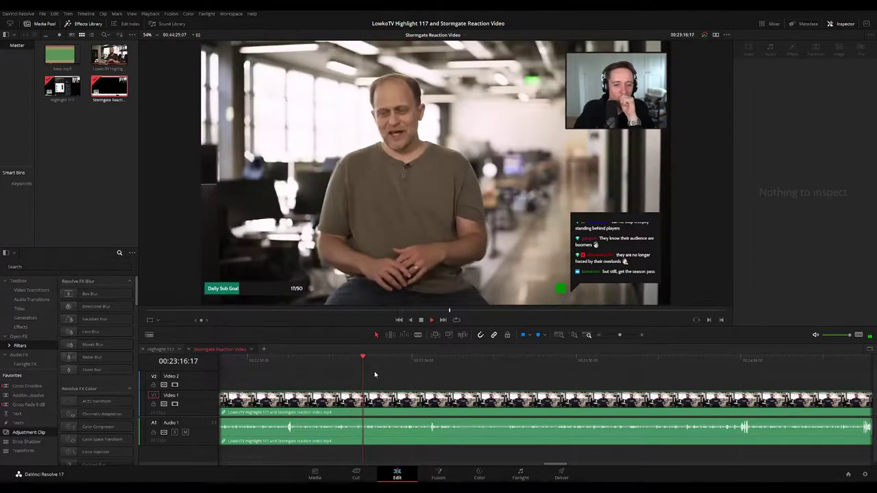
scroll(312, 380, right, 3)
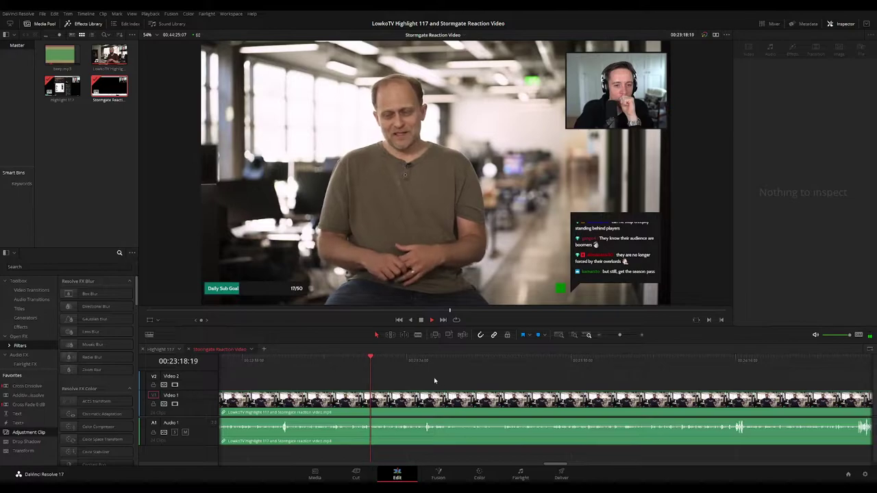
scroll(312, 381, right, 1)
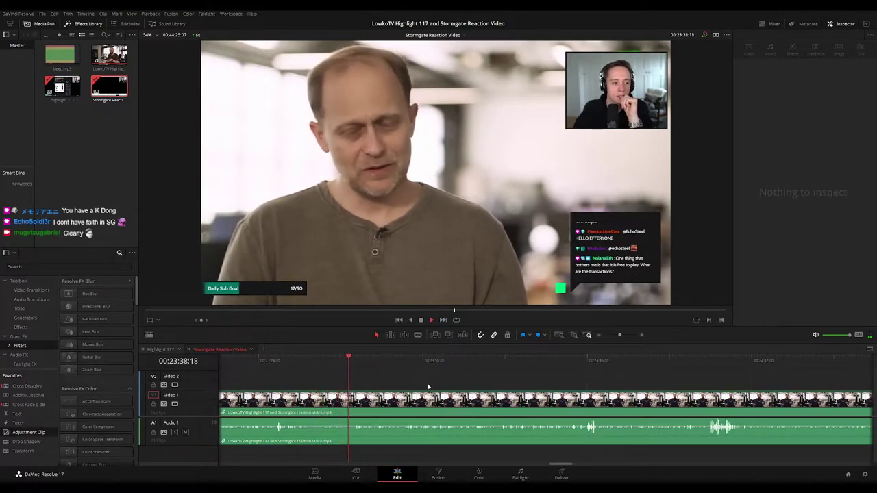
drag(428, 387, 361, 378)
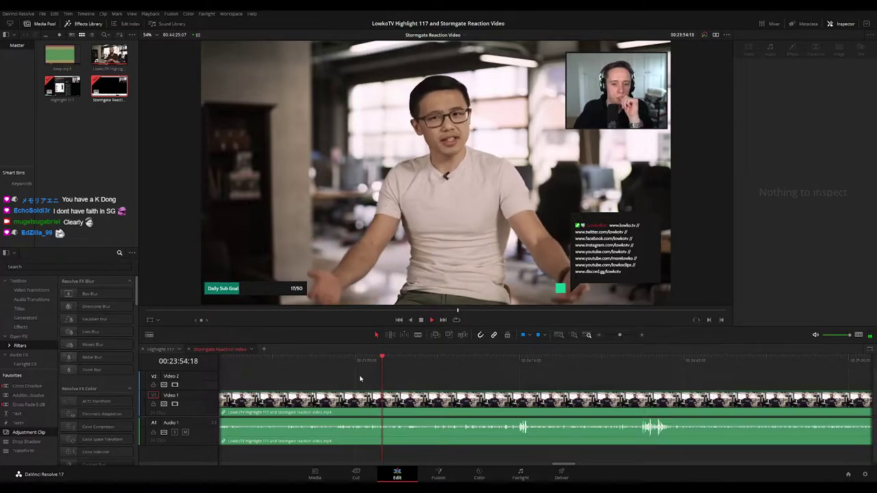
drag(352, 378, 245, 378)
drag(325, 380, 305, 379)
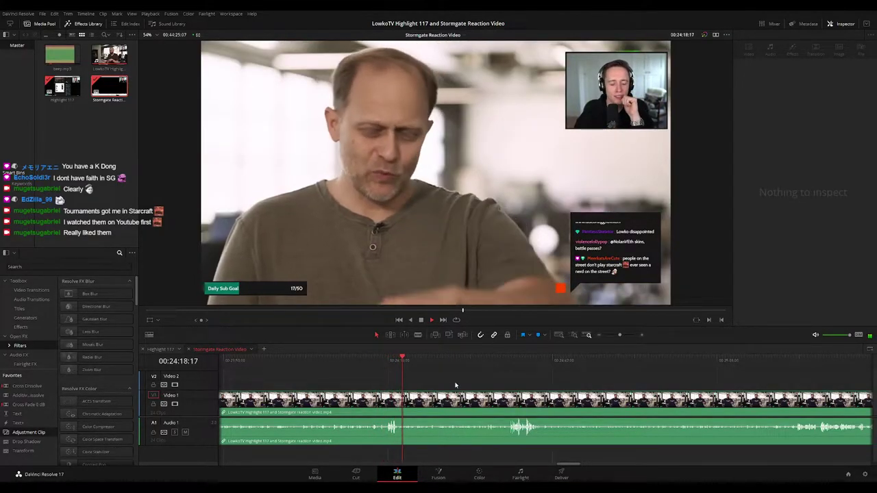
drag(454, 384, 346, 385)
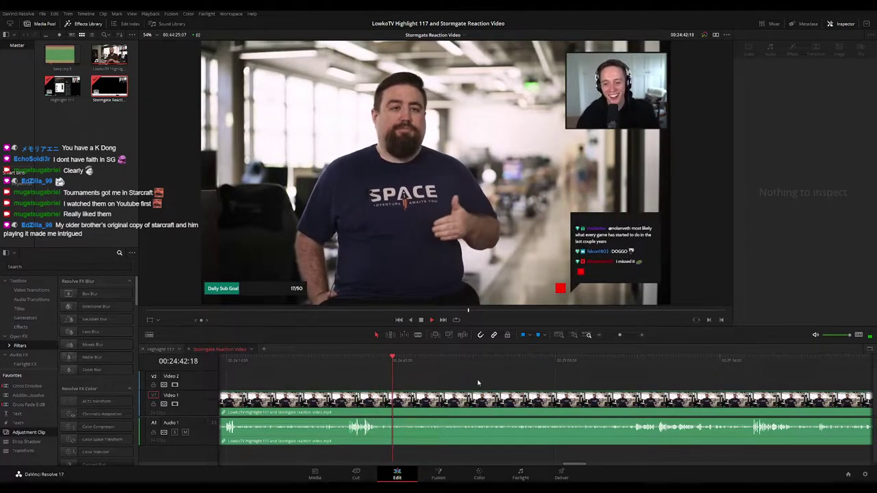
drag(477, 381, 387, 379)
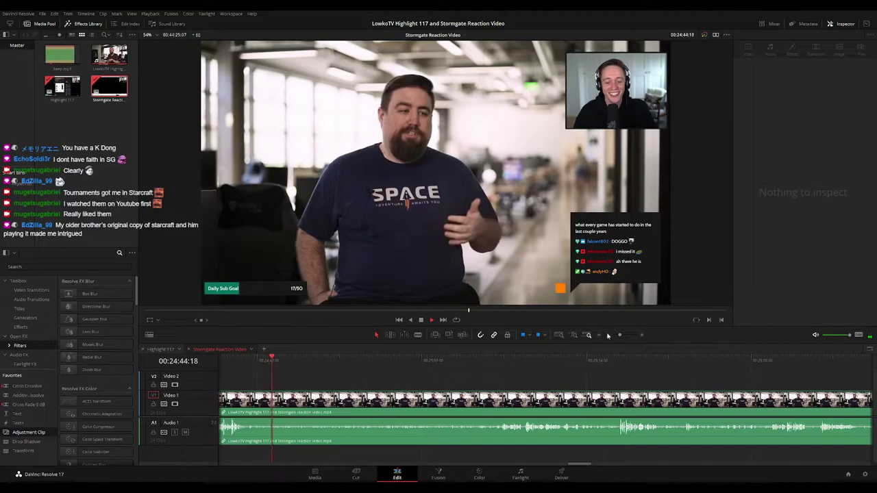
mouse_move(620, 335)
mouse_down()
mouse_move(607, 337)
mouse_move(617, 337)
mouse_up()
drag(591, 379, 455, 377)
scroll(400, 380, right, 2)
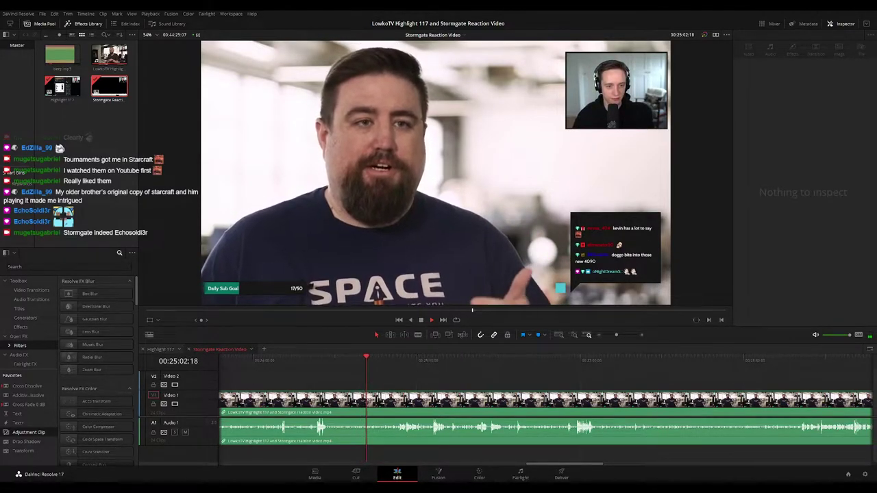
drag(434, 376, 419, 379)
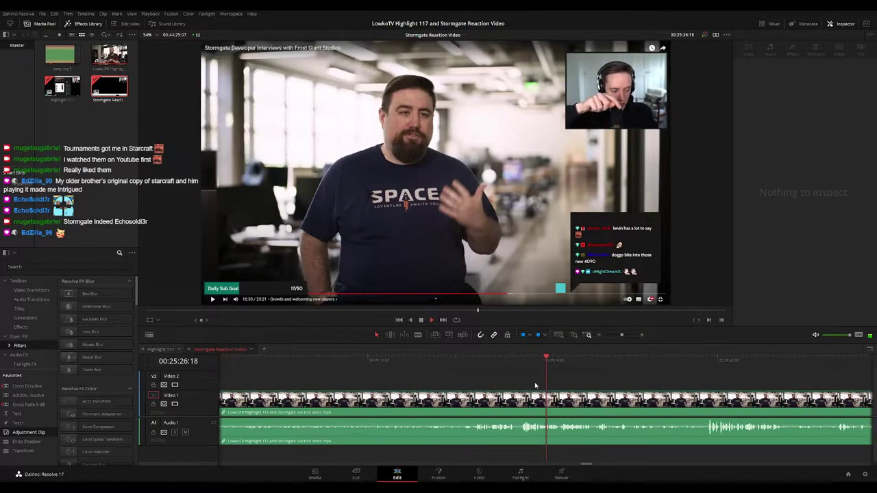
Cut the unneeded speech from about 00:25:21:53 to 00:25:22:23 with two splits and a ripple delete, and play back the join
click(424, 359)
key(space)
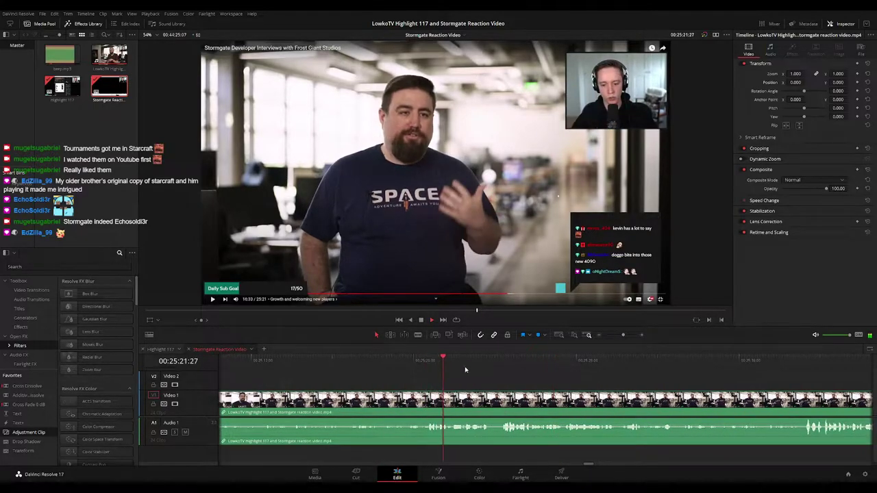
key(space)
key(ctrl+equal)
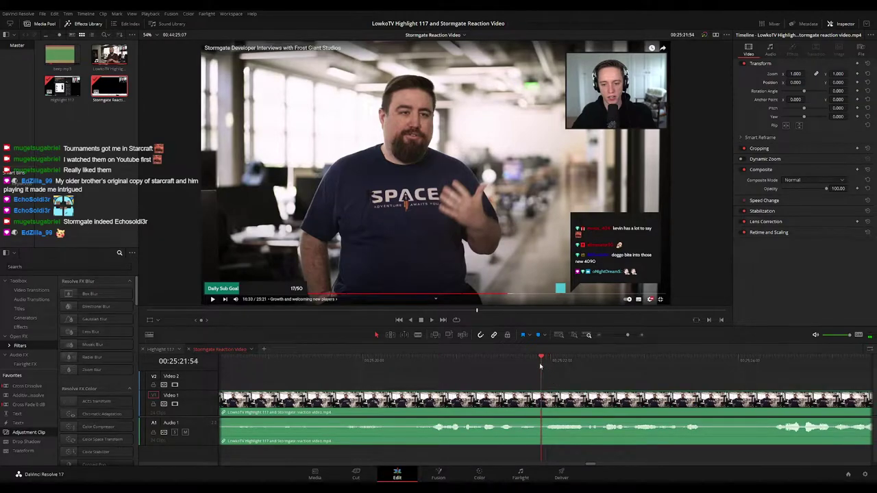
key(b)
click(541, 399)
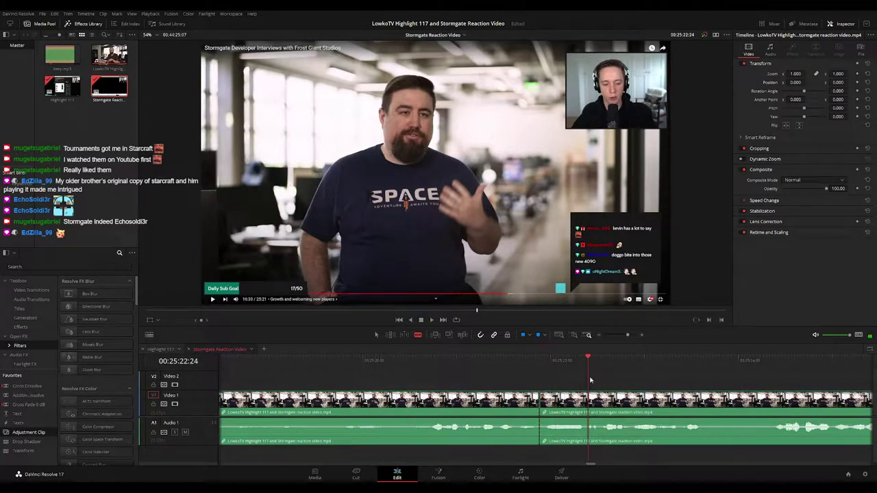
click(586, 396)
key(a)
click(569, 407)
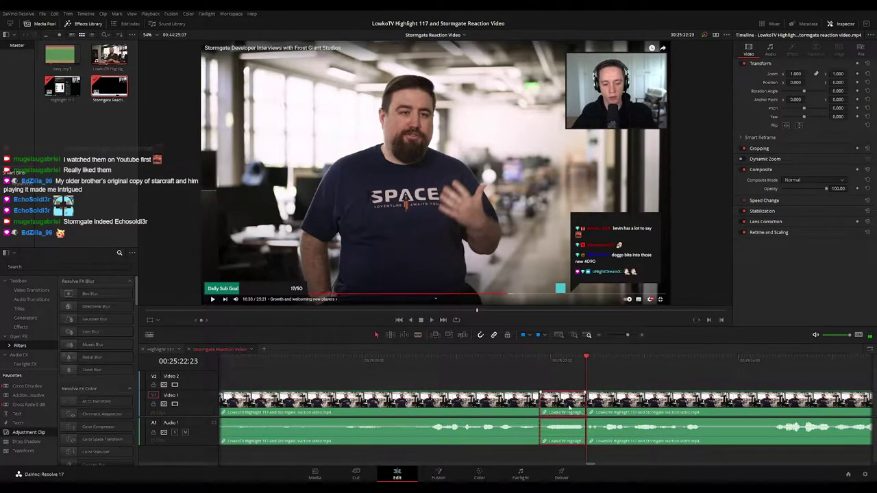
key(Delete)
click(447, 363)
key(space)
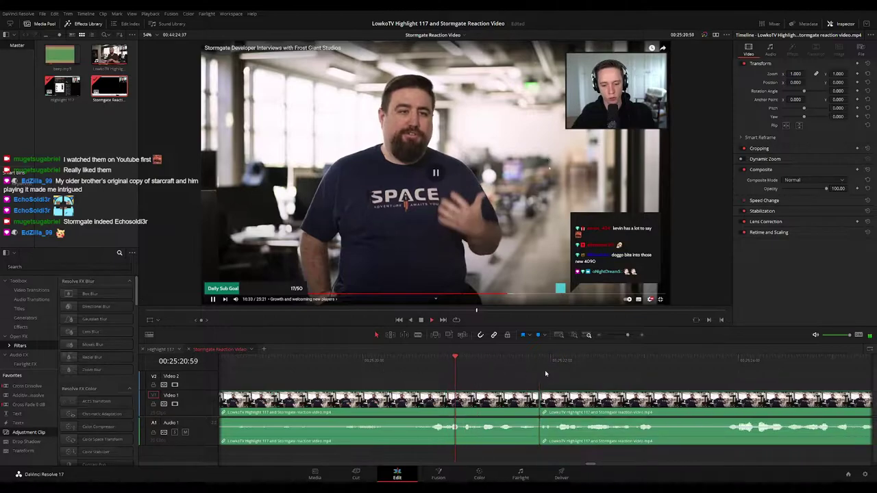
Split out and ripple-delete the pause from 00:25:23:16 to about 00:25:23:43
scroll(444, 380, down, 1)
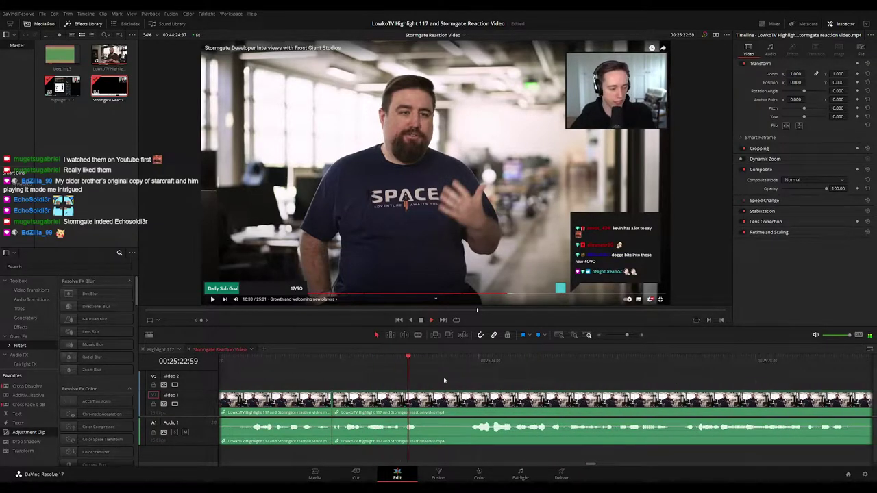
key(ctrl+minus)
key(ctrl+minus)
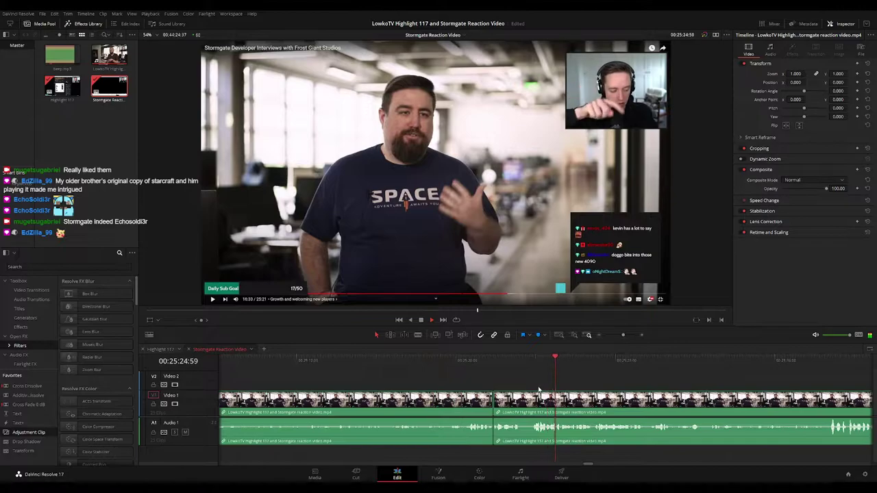
scroll(507, 385, right, 2)
click(446, 362)
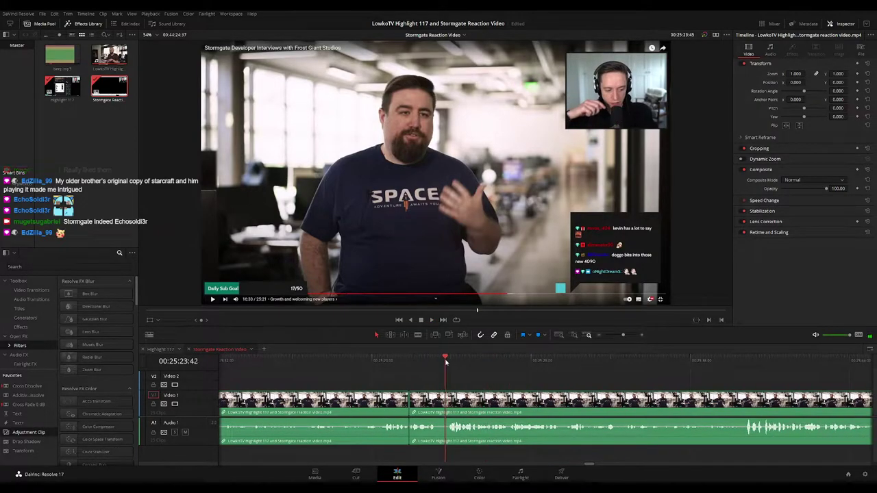
drag(446, 363, 441, 362)
key(b)
click(442, 399)
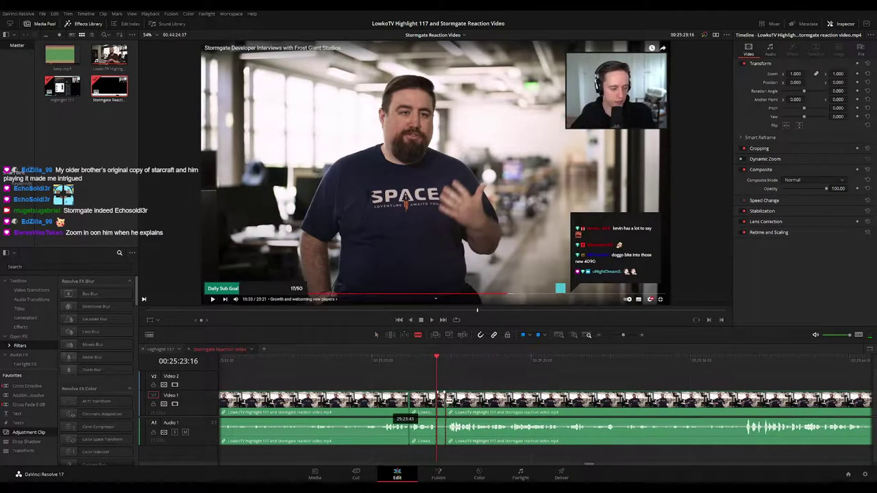
key(Delete)
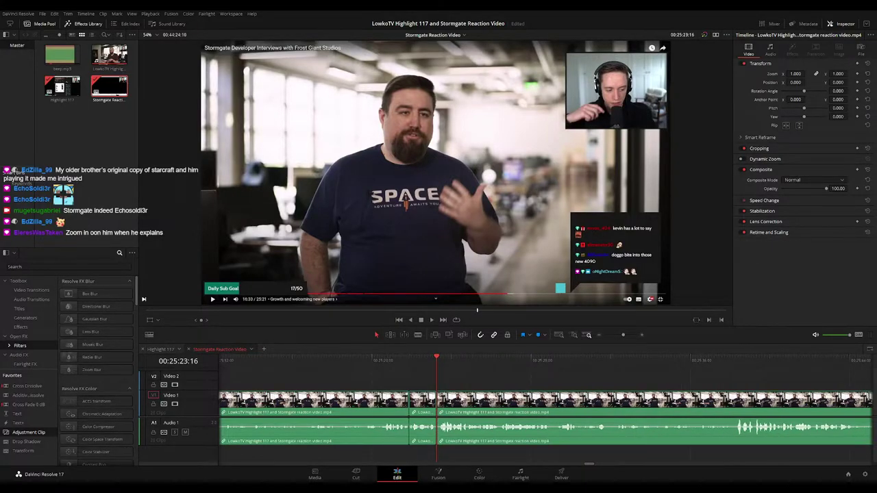
Add an adjustment clip on Video 2 at 00:25:23:16, zoomed to 1.690 with position -874, -400, and extend its end to about 00:25:29
drag(47, 433, 431, 379)
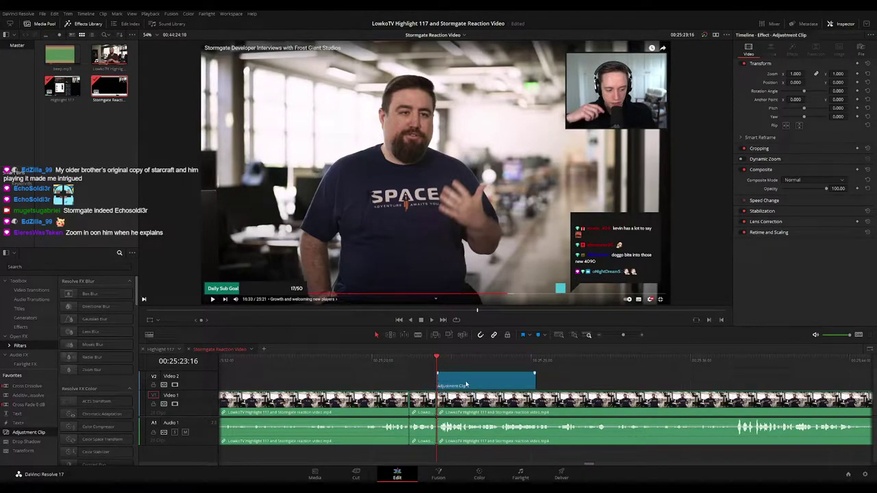
drag(794, 73, 850, 83)
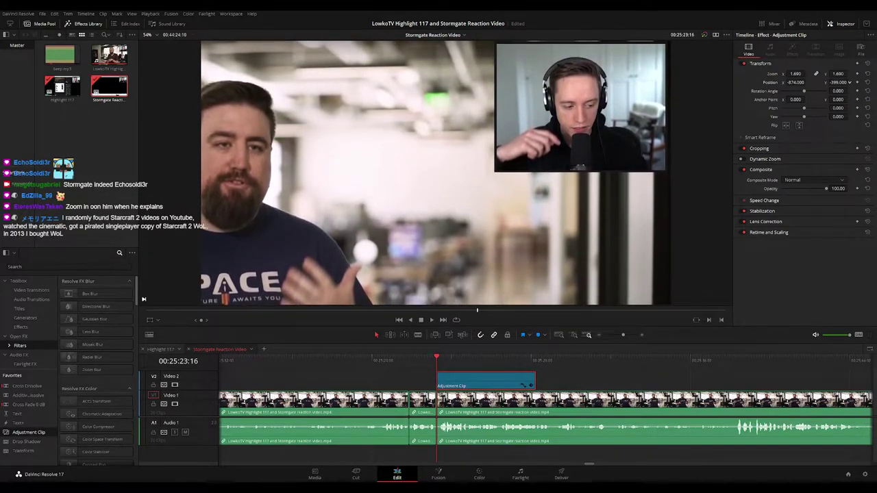
key(space)
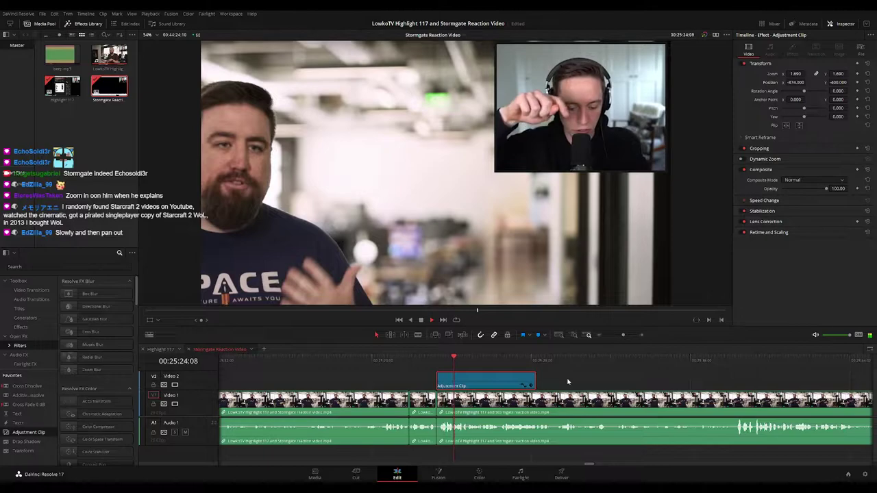
click(567, 381)
scroll(573, 381, right, 2)
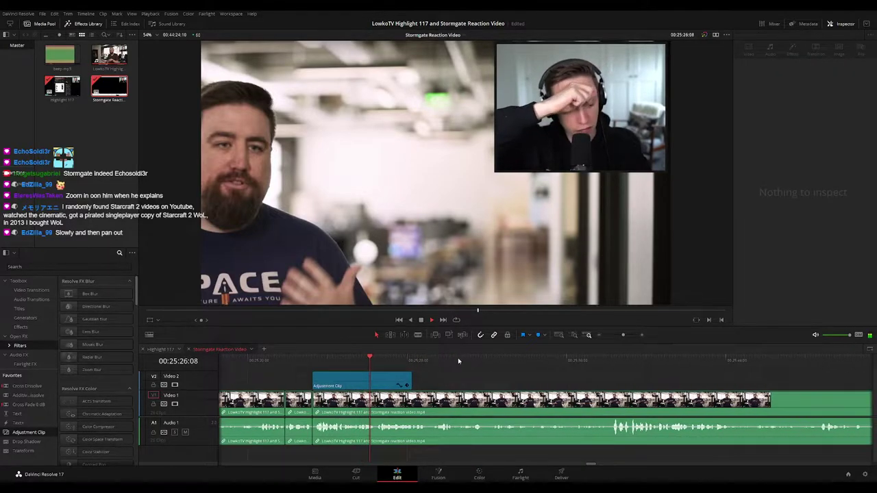
scroll(458, 361, right, 1)
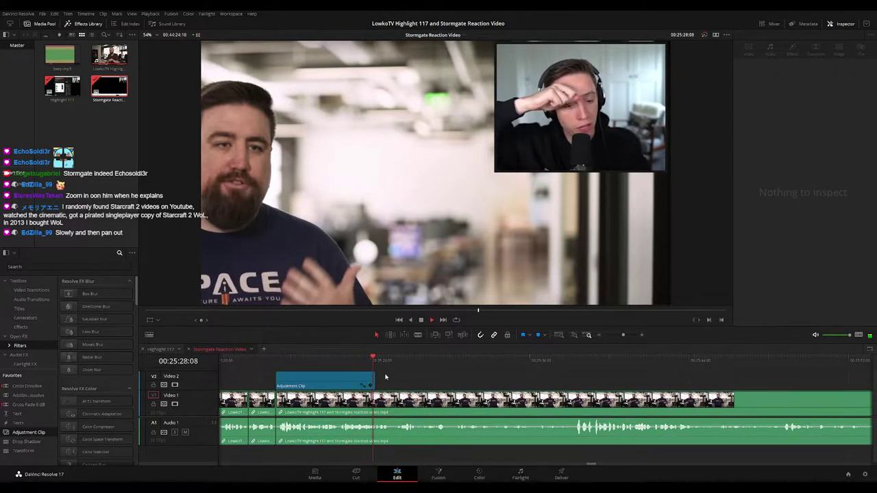
key(space)
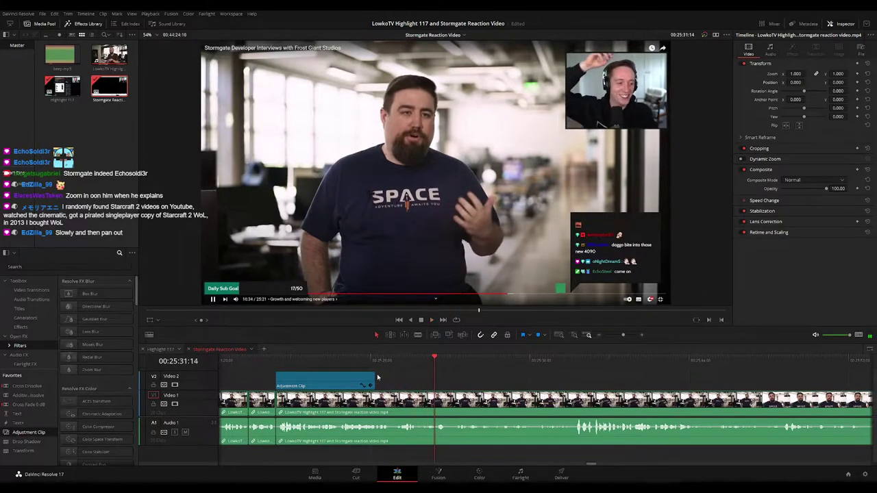
drag(374, 379, 392, 380)
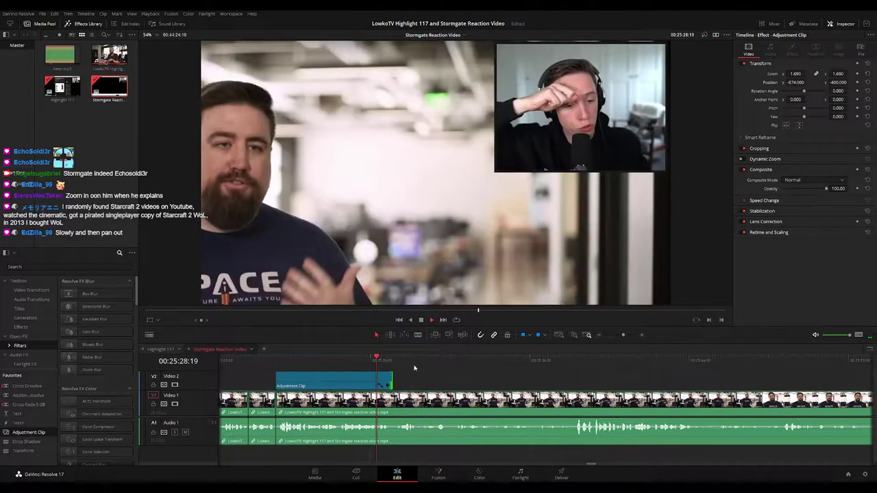
Review the interview and webcam reaction from about 00:25:28 to 00:26:04, checking for commentary and pauses that need editing
drag(528, 382, 438, 369)
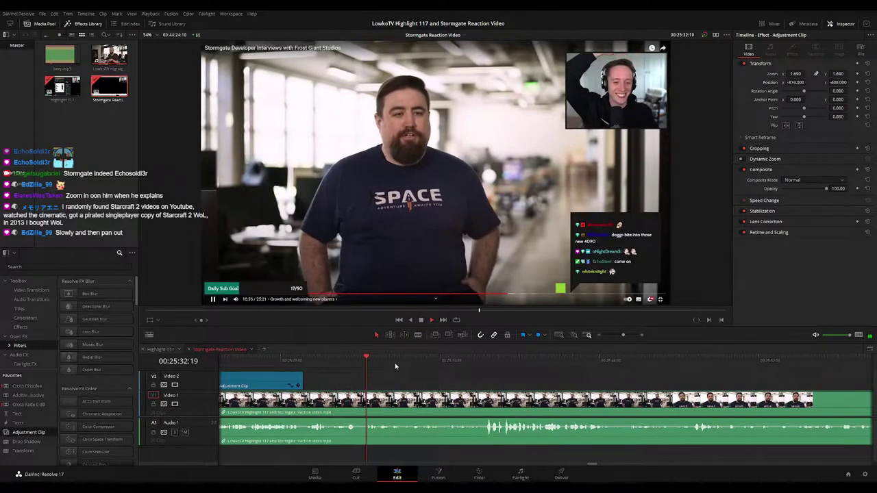
drag(460, 384, 415, 379)
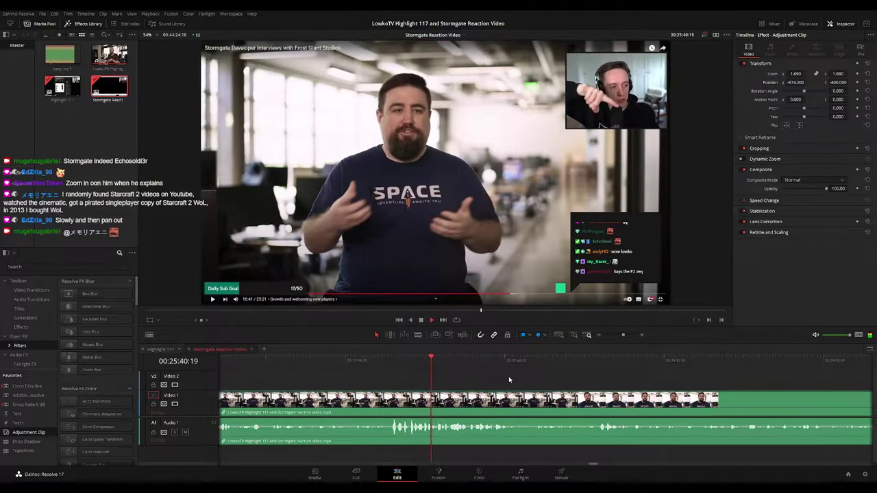
scroll(411, 368, right, 6)
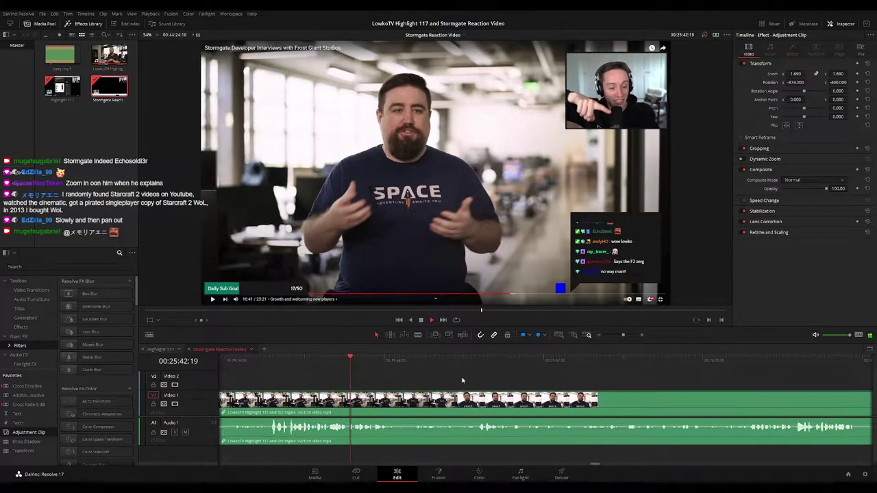
scroll(462, 380, right, 3)
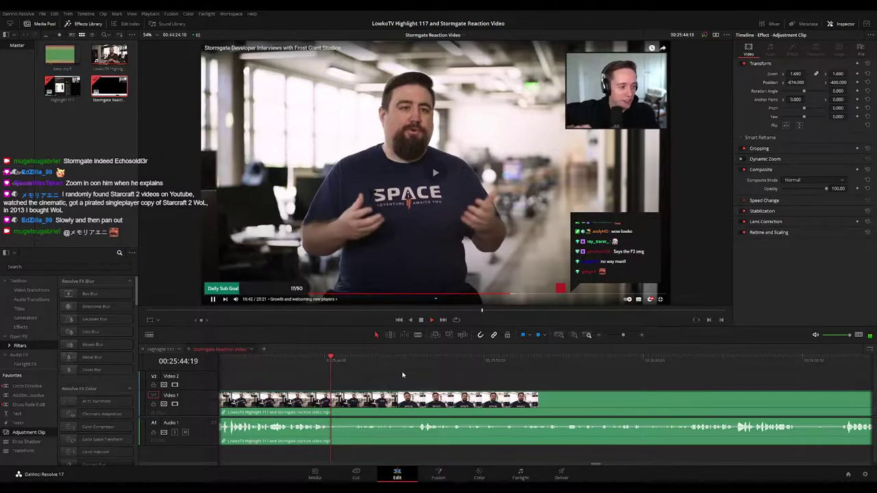
scroll(476, 372, right, 3)
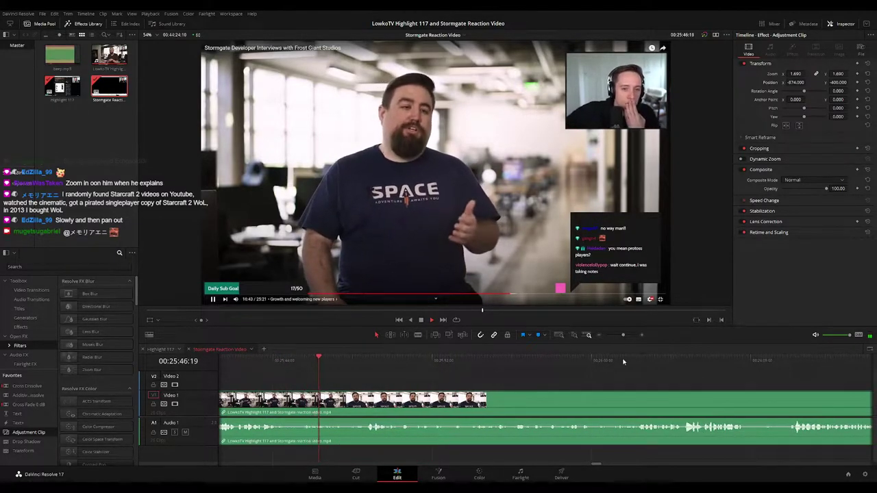
mouse_move(625, 335)
mouse_down()
mouse_move(609, 336)
mouse_move(620, 335)
mouse_up()
scroll(612, 382, right, 7)
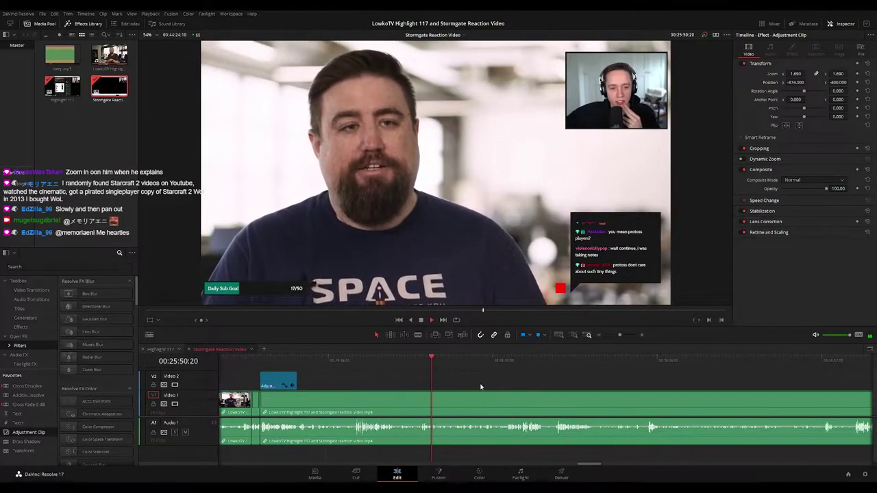
scroll(479, 386, right, 3)
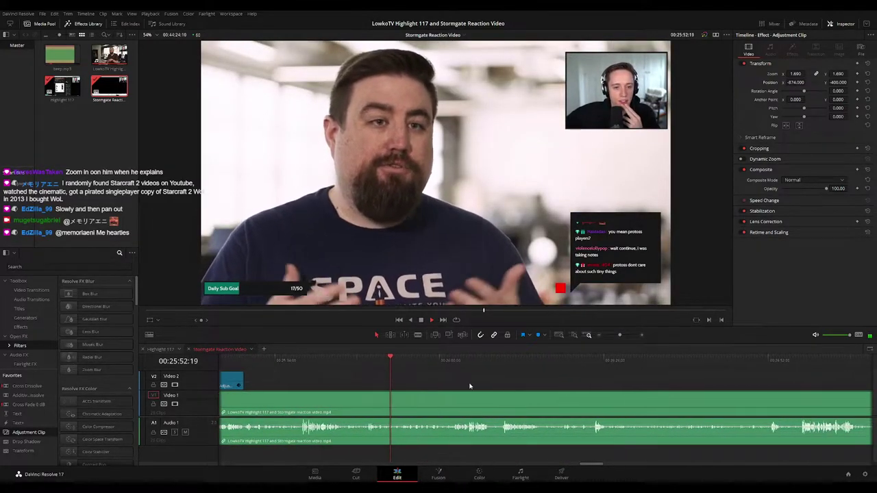
scroll(476, 386, right, 2)
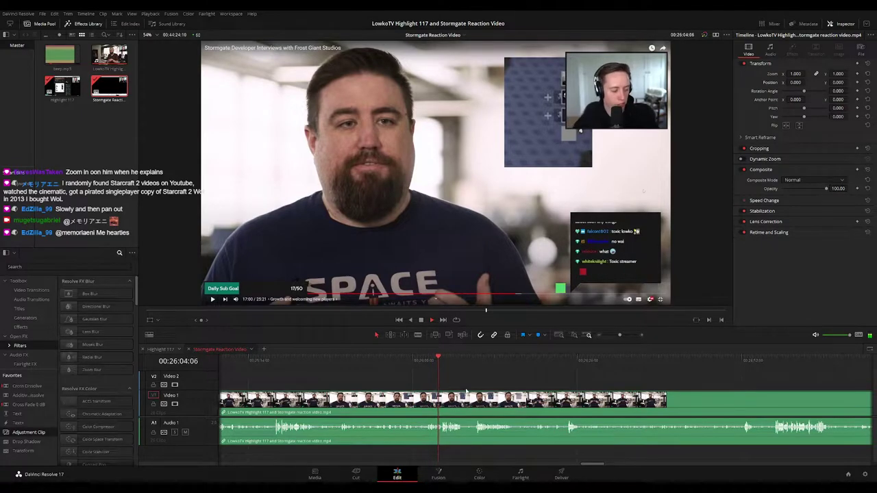
Split the reaction clip at 00:26:08:37 and again at about 00:26:09:14, and ripple-delete the short segment between the cuts
key(ctrl+equal)
drag(578, 381, 429, 380)
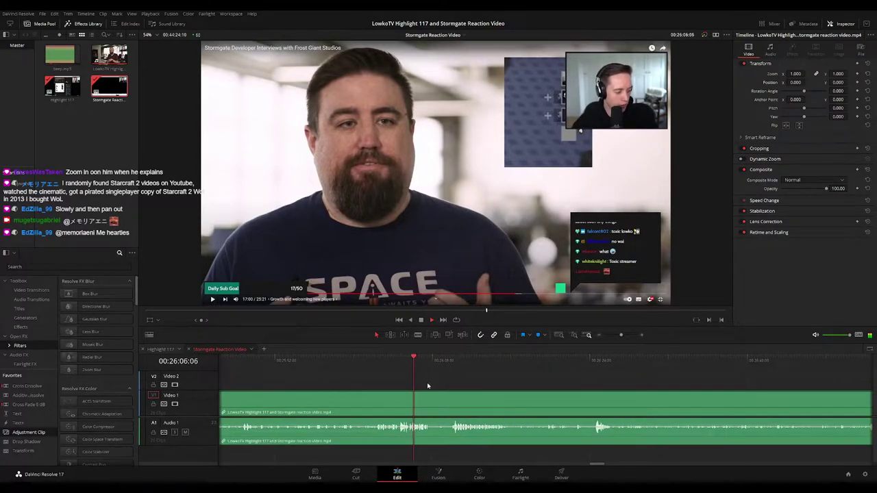
key(ctrl+equal)
drag(558, 385, 432, 382)
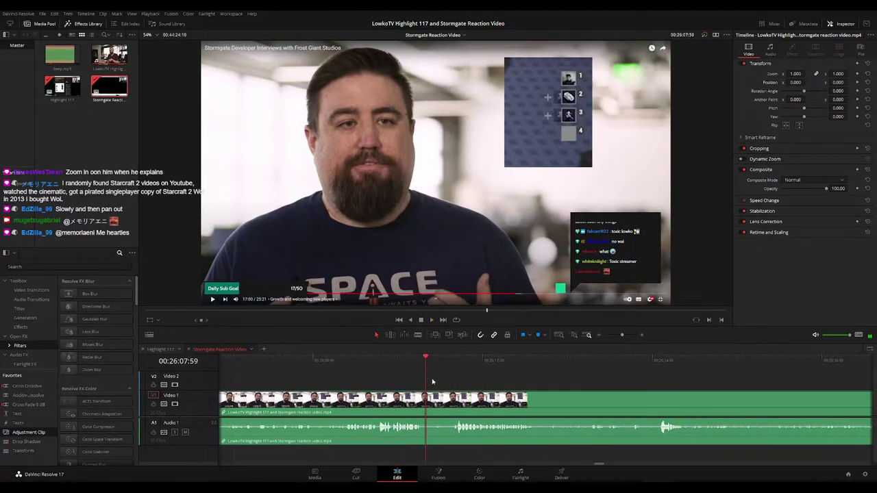
click(424, 365)
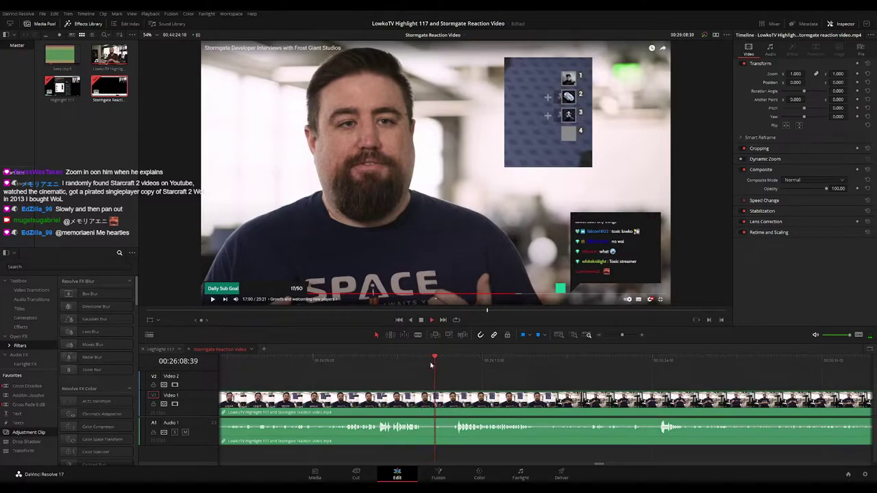
click(437, 402)
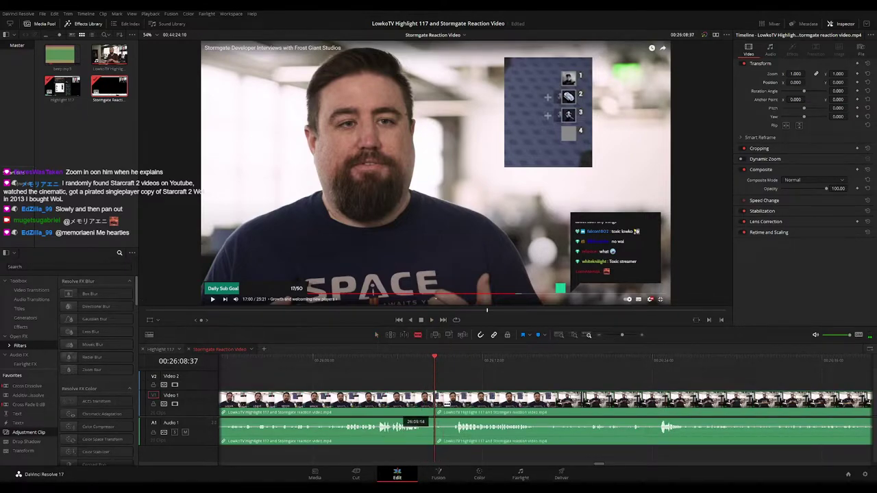
key(Delete)
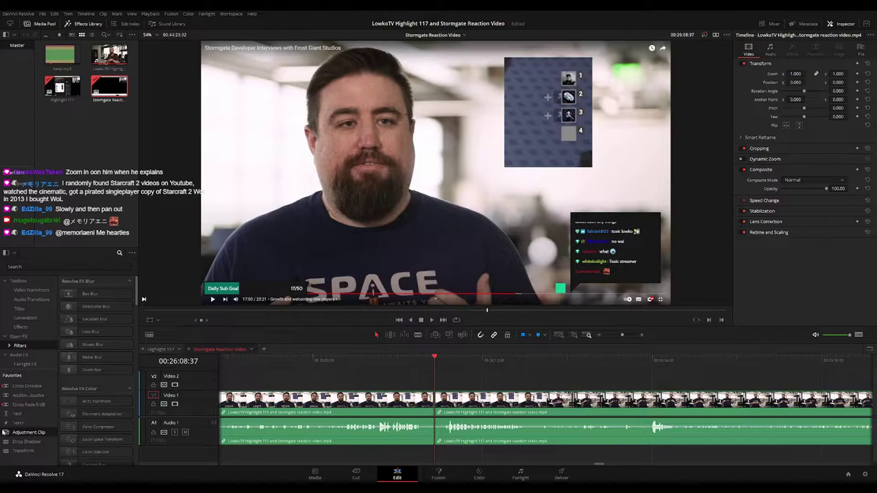
Add an Adjustment Clip on Video 2 starting at 00:26:07:40, with zoom 1.900 and position X -1126, Y -532 to enlarge the control-group inset
drag(189, 400, 429, 387)
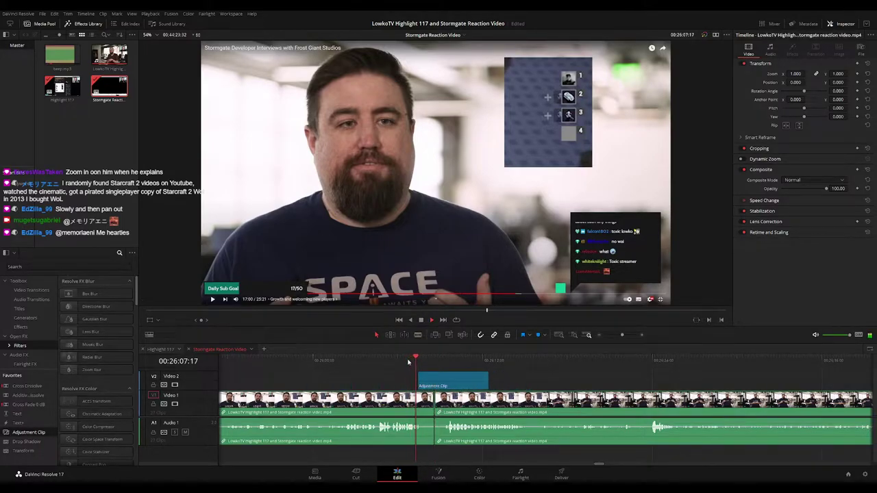
drag(418, 383, 422, 382)
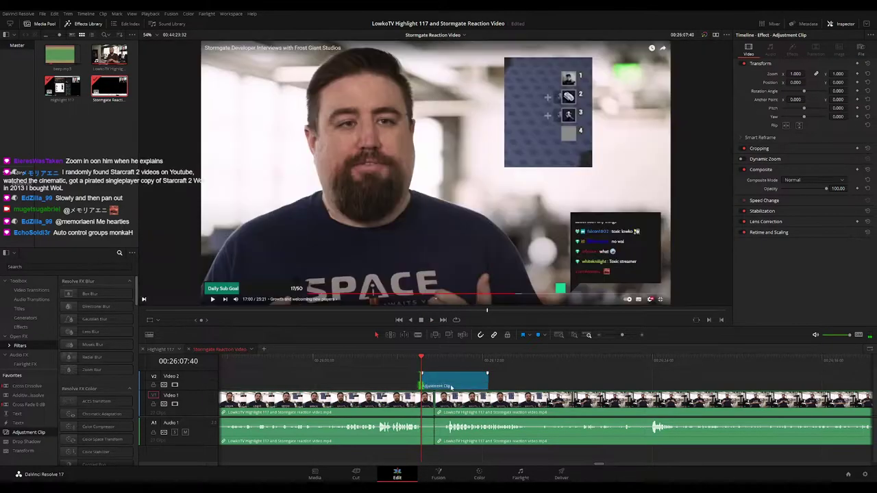
drag(798, 73, 771, 82)
drag(837, 83, 849, 82)
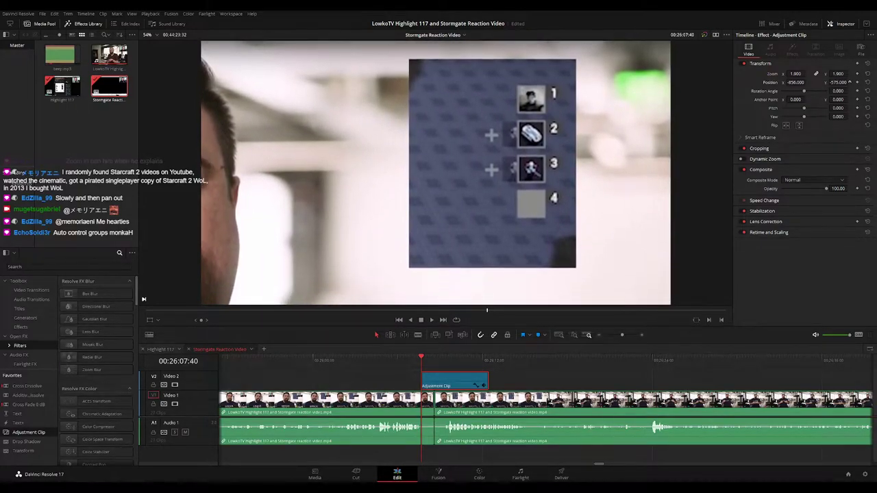
drag(796, 83, 785, 82)
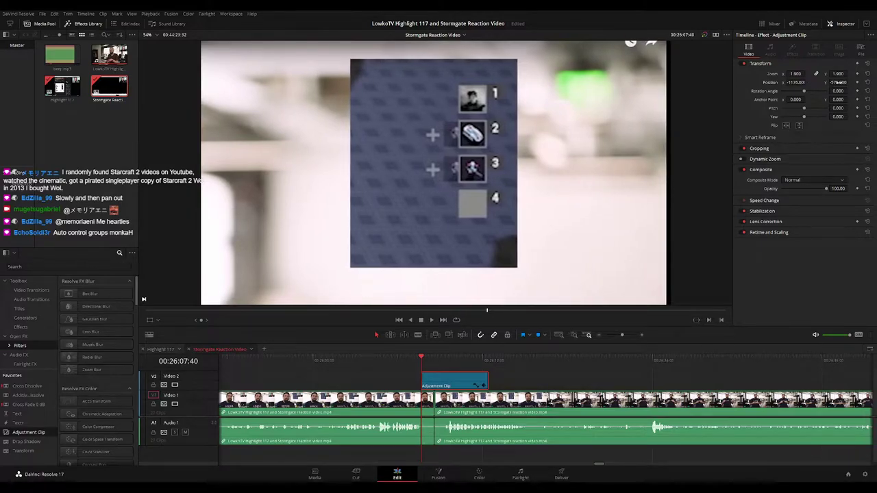
drag(837, 82, 807, 82)
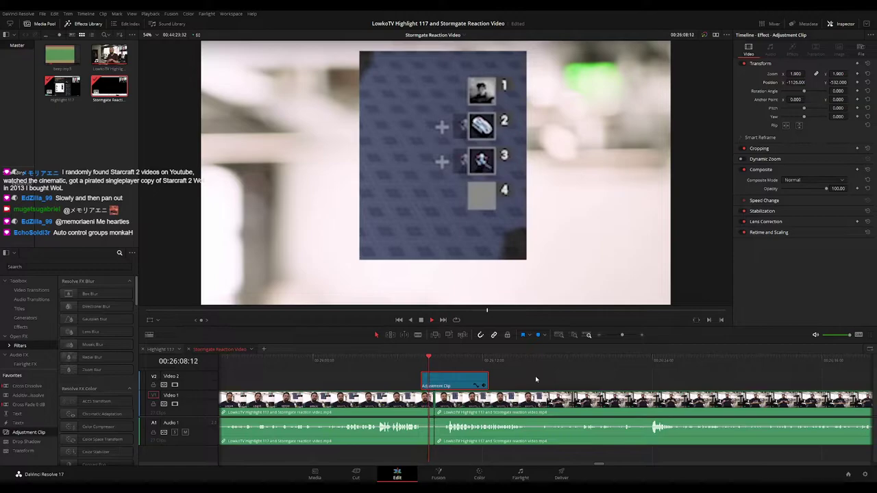
Shorten the adjustment clip so it ends at about 00:26:09:16, playing back the zoomed section to check its timing
drag(487, 382, 442, 382)
click(409, 365)
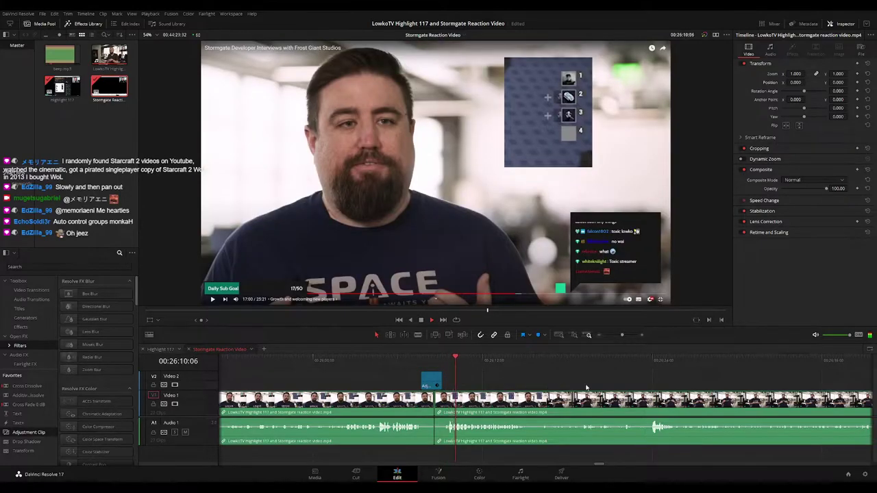
drag(582, 387, 454, 376)
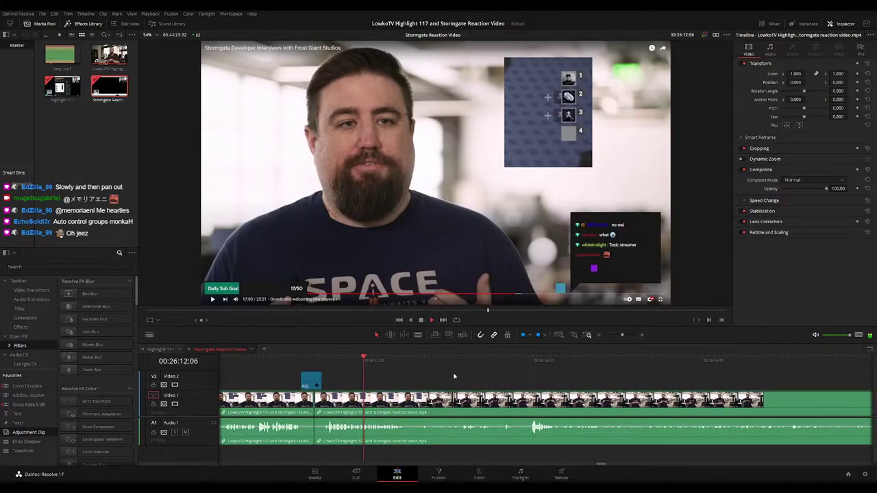
scroll(410, 373, right, 2)
scroll(368, 387, left, 2)
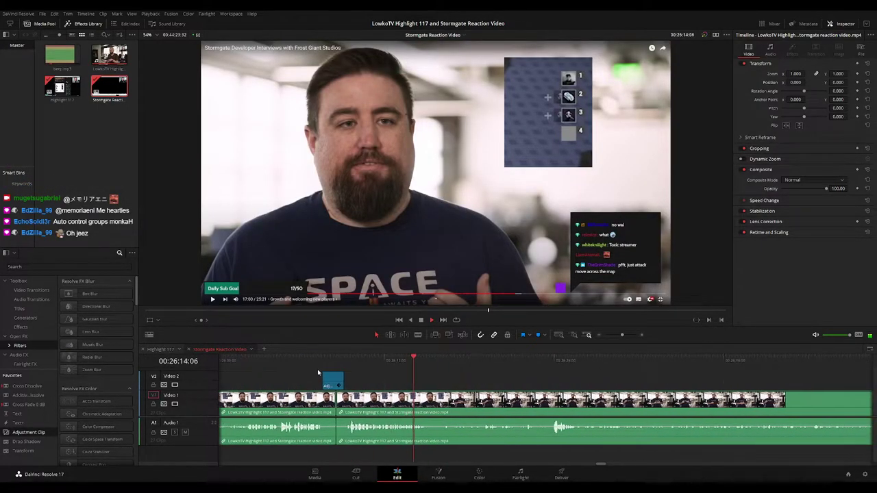
click(314, 363)
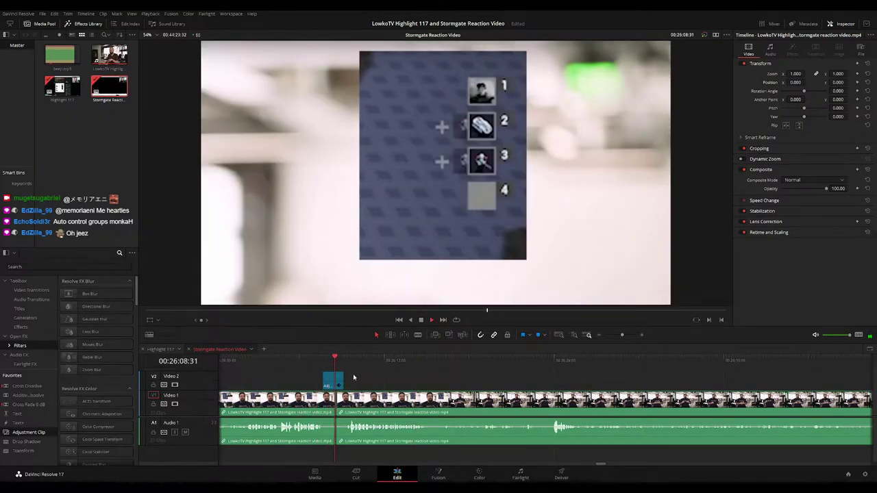
key(space)
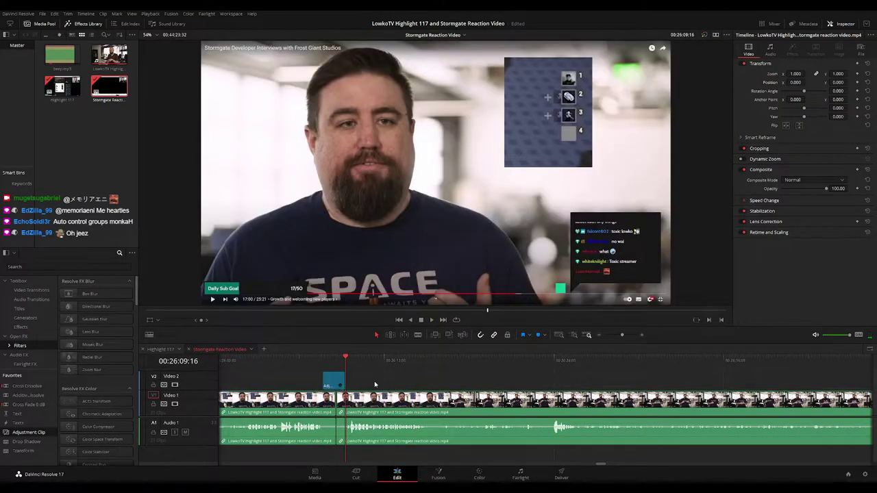
Review the interview and reaction footage following the zoomed section, up to about 00:27:43, for further places to edit
scroll(500, 382, right, 2)
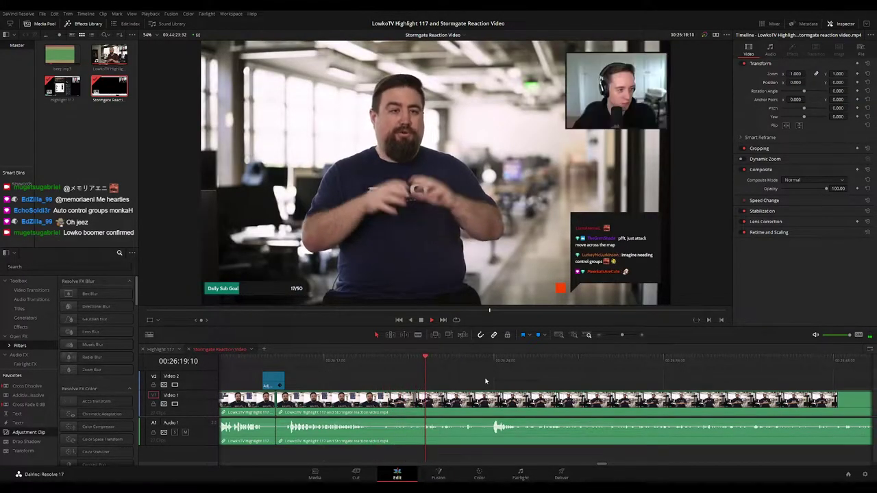
drag(530, 381, 380, 381)
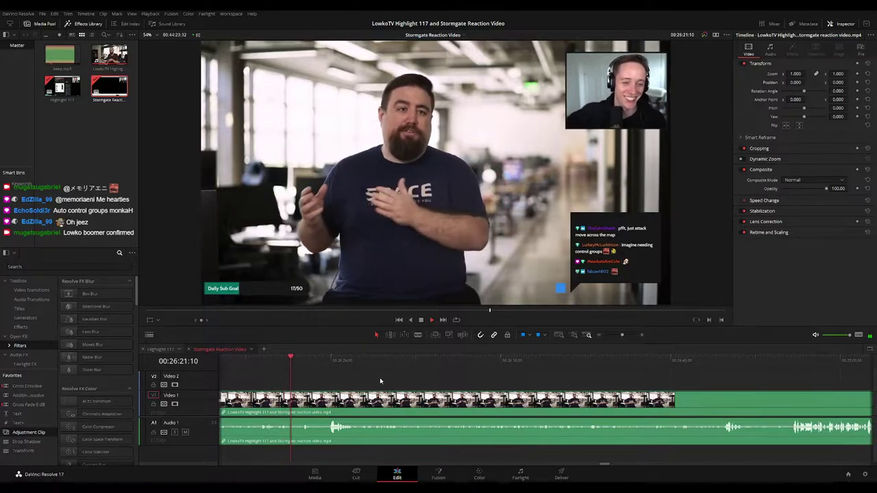
scroll(423, 385, right, 1)
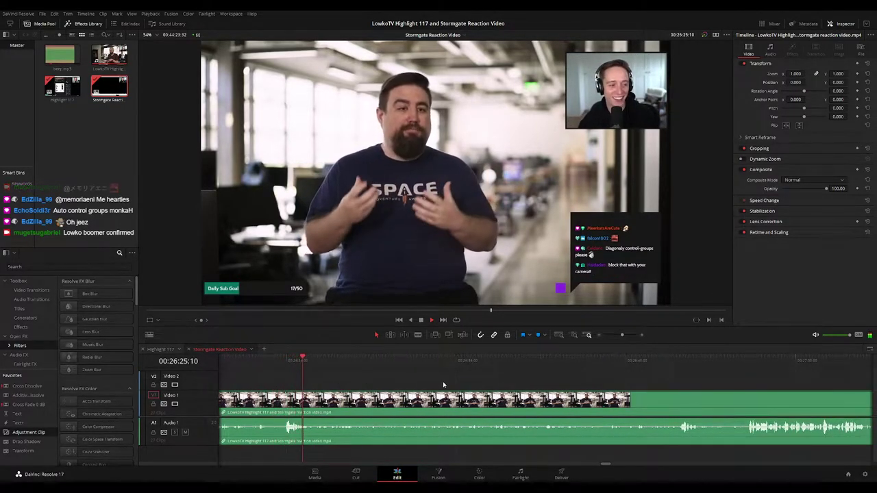
scroll(408, 385, right, 1)
mouse_move(622, 335)
mouse_down()
mouse_move(609, 335)
mouse_move(621, 335)
mouse_up()
scroll(535, 383, right, 3)
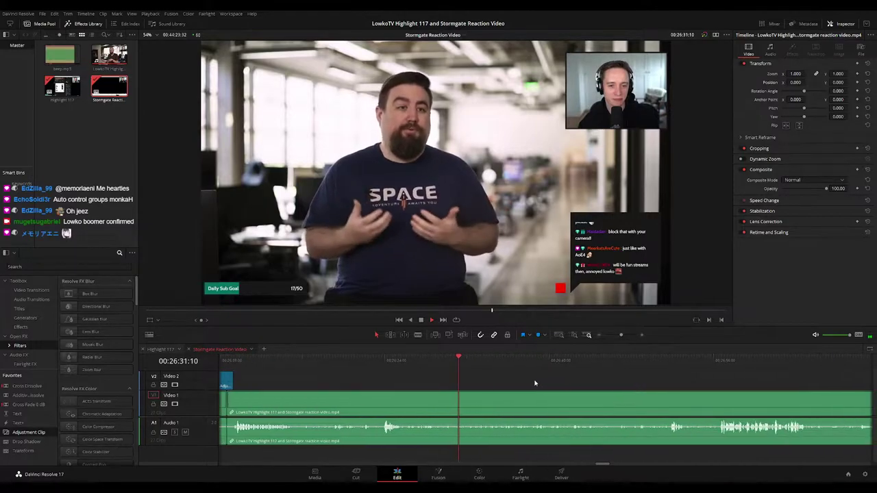
scroll(492, 373, right, 2)
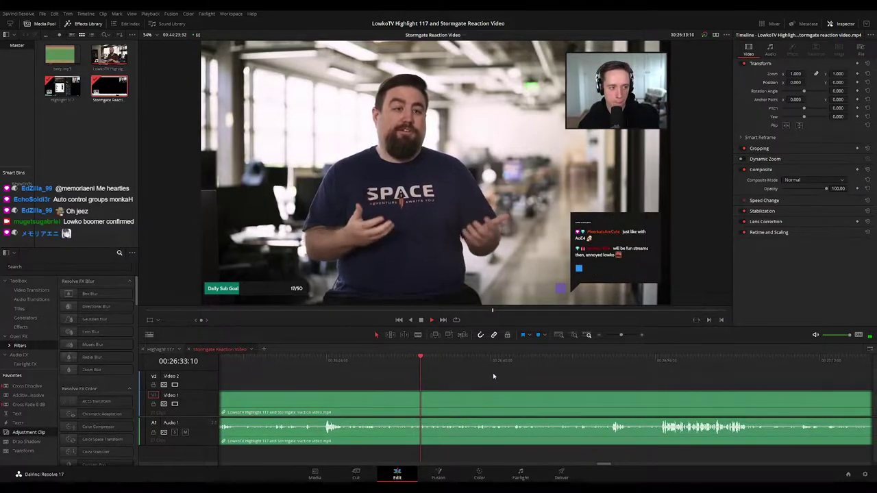
scroll(493, 376, right, 2)
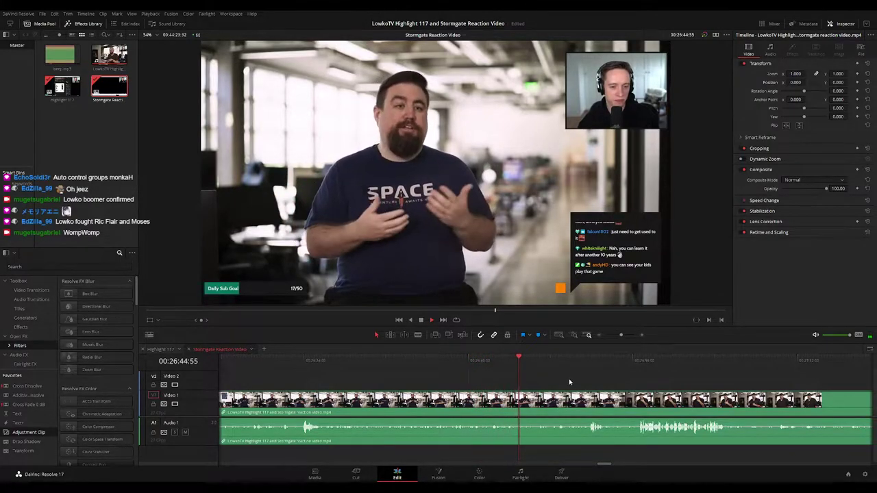
drag(569, 382, 403, 372)
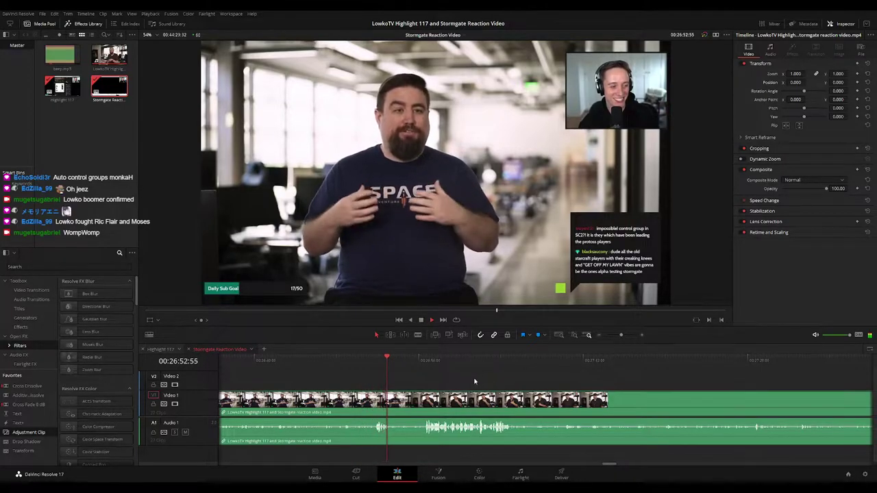
scroll(399, 377, right, 2)
scroll(367, 374, right, 1)
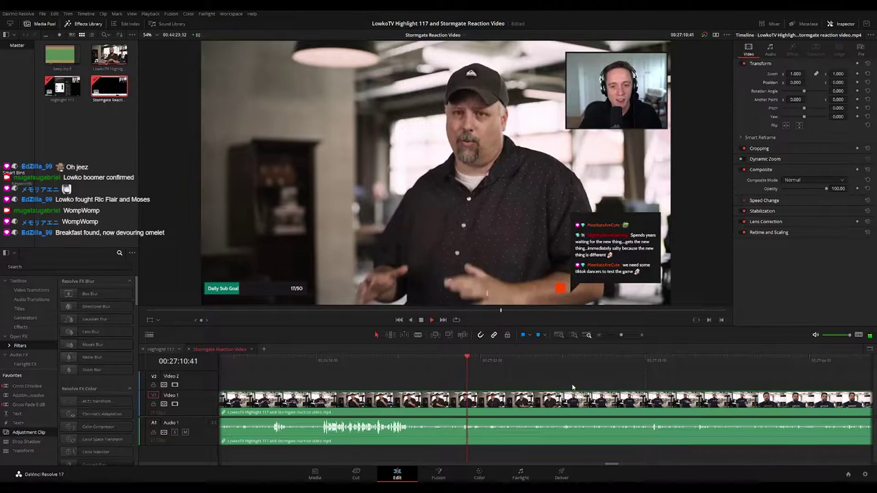
scroll(441, 394, right, 3)
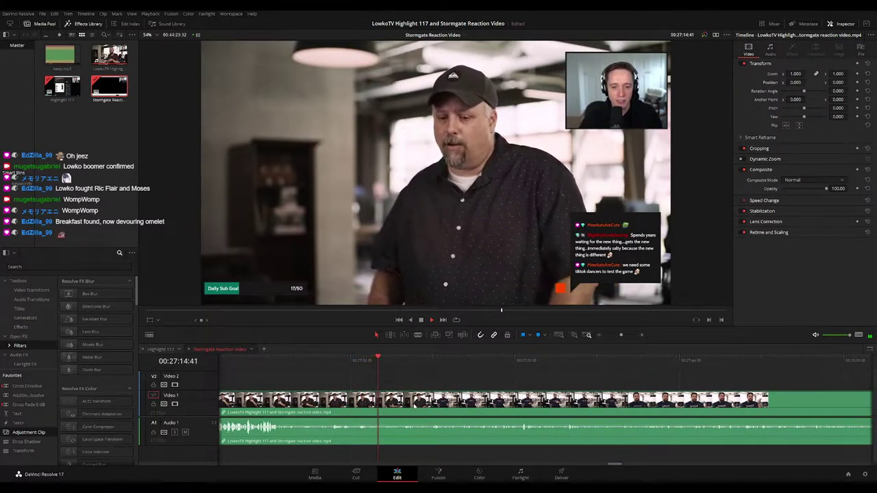
scroll(432, 396, right, 2)
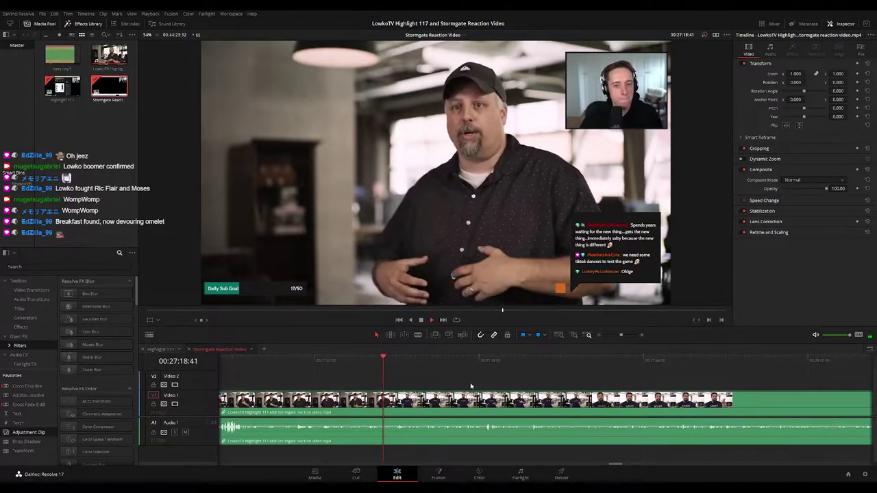
scroll(432, 387, right, 2)
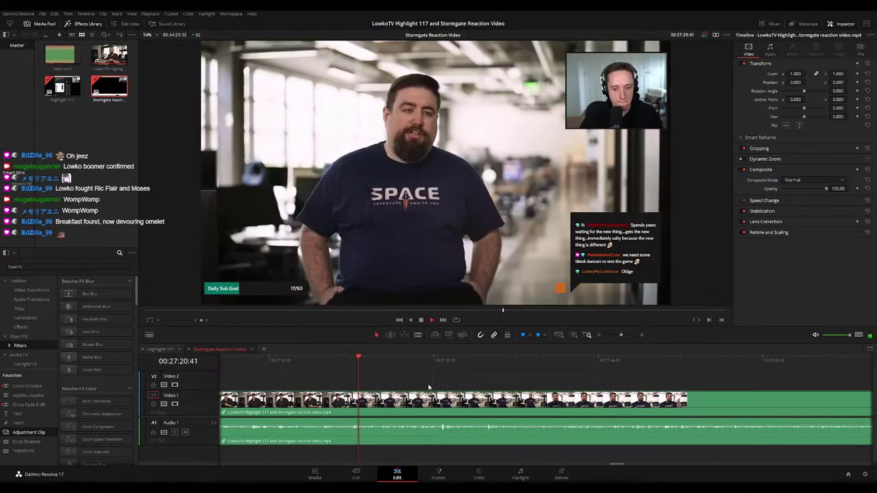
scroll(439, 388, right, 2)
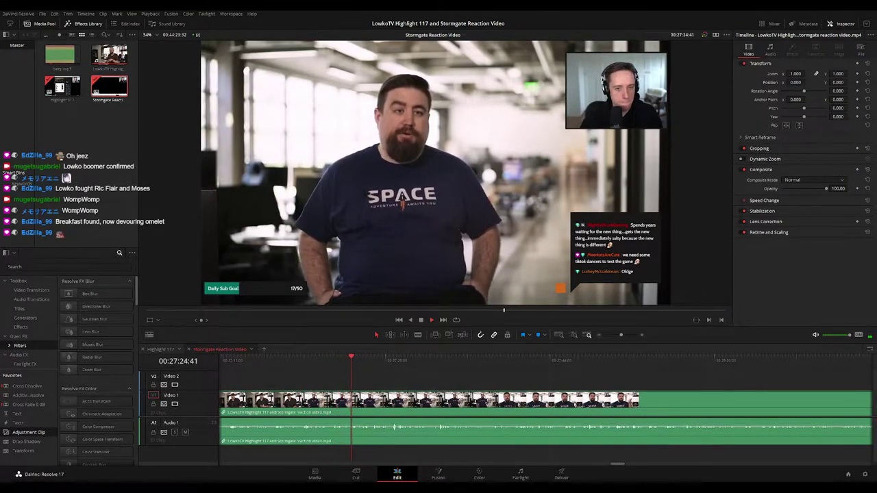
scroll(430, 379, right, 2)
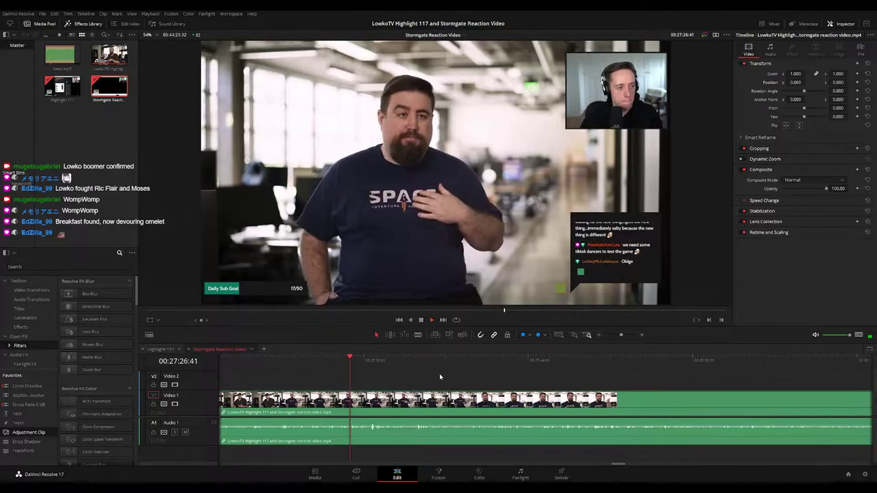
mouse_move(621, 335)
mouse_down()
mouse_move(607, 337)
mouse_move(621, 335)
mouse_up()
scroll(532, 383, right, 5)
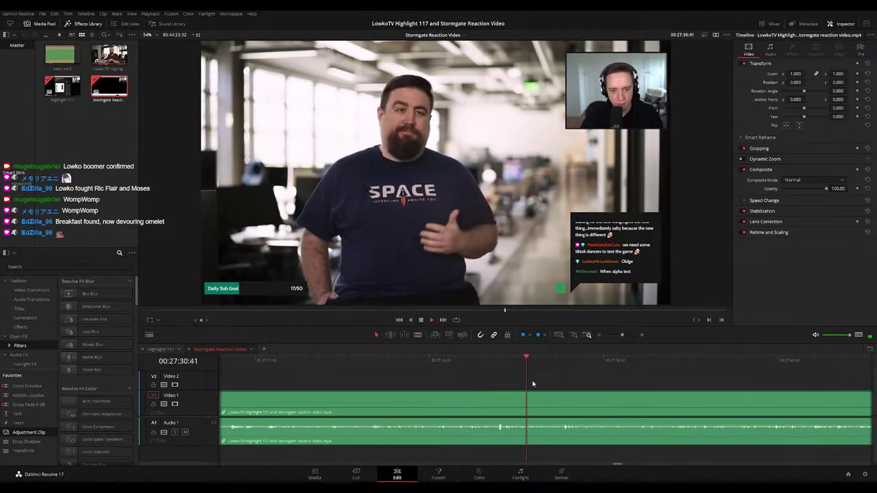
scroll(519, 384, right, 1)
scroll(520, 384, right, 1)
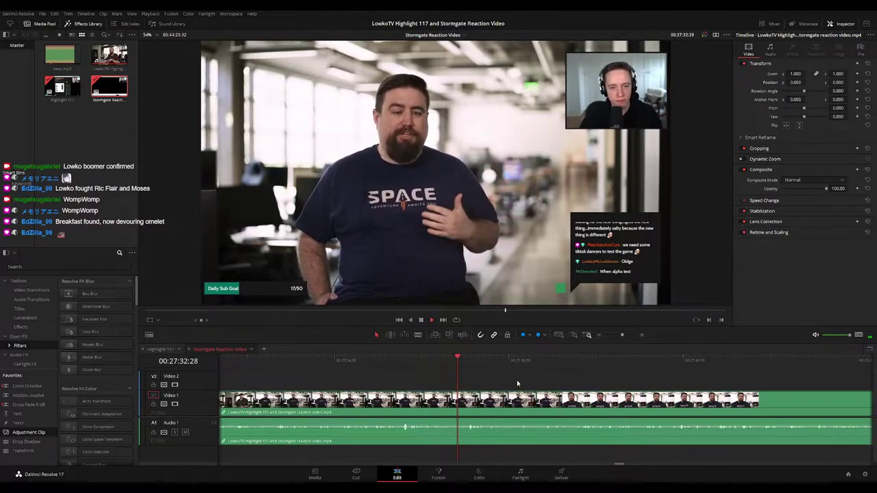
scroll(587, 377, right, 5)
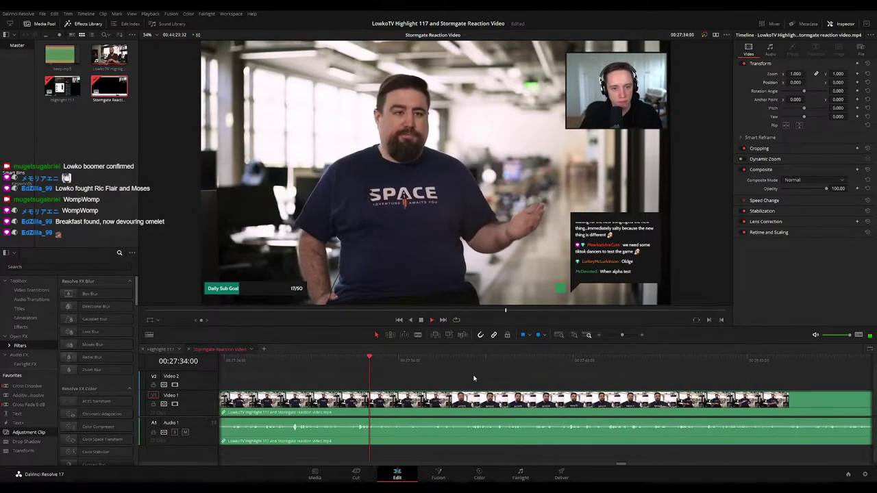
scroll(513, 383, right, 1)
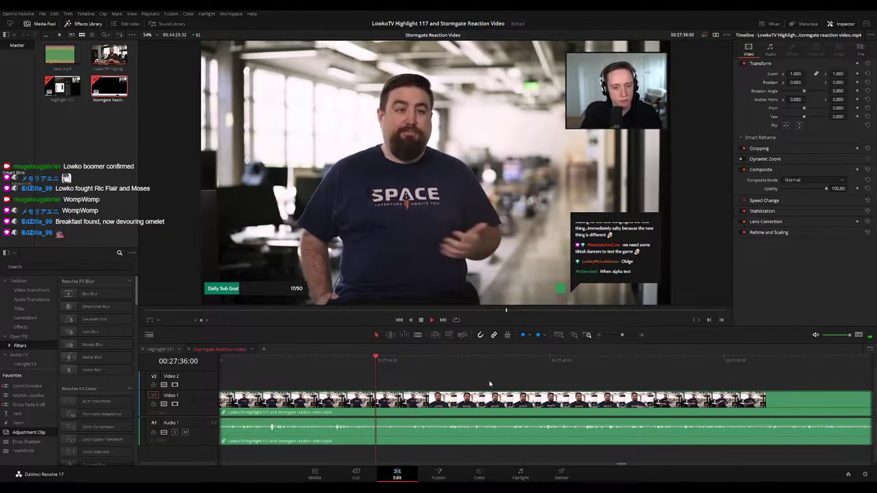
scroll(419, 379, right, 3)
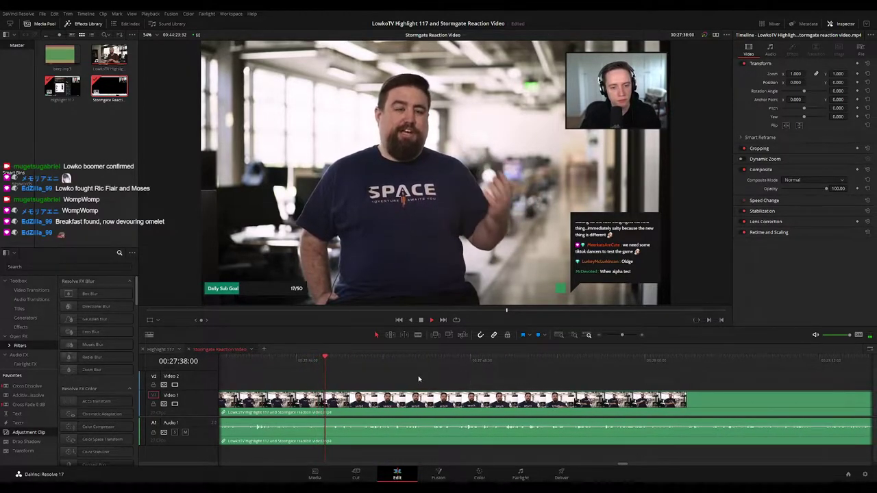
scroll(418, 379, right, 2)
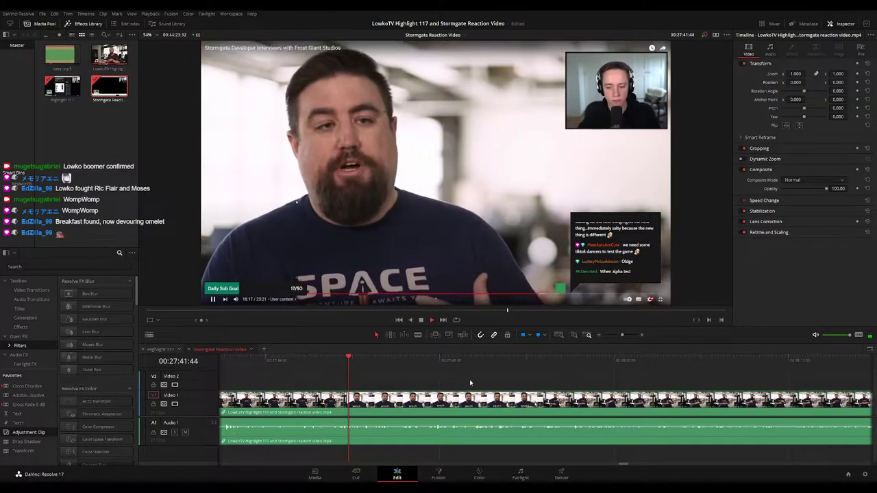
scroll(433, 379, right, 2)
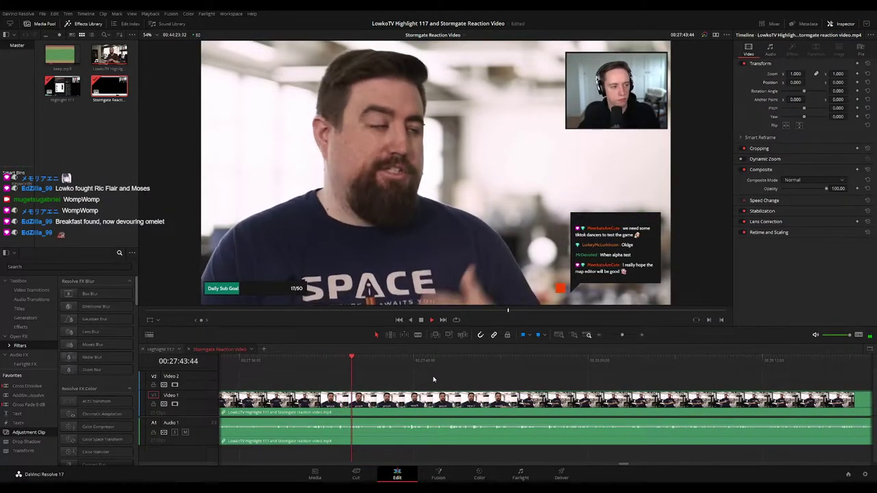
Review the interview footage from about 00:27:43 to 00:28:33 for reactions or pauses worth editing
scroll(445, 376, right, 3)
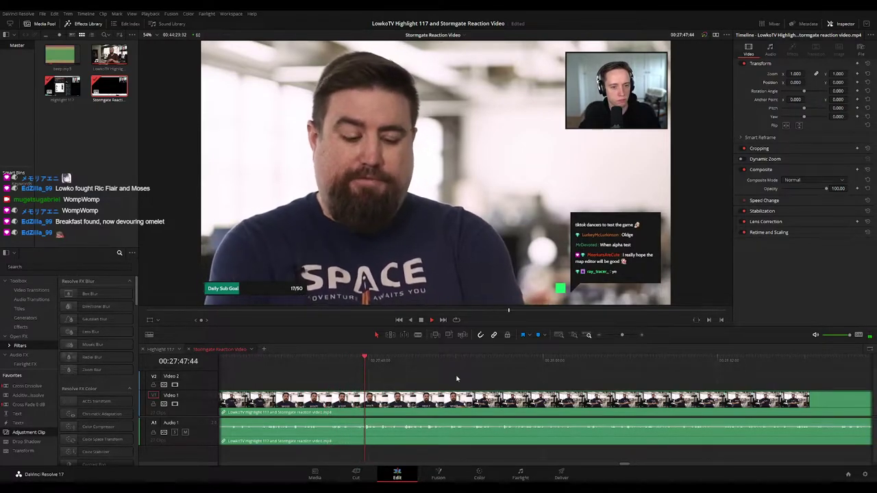
scroll(463, 378, right, 2)
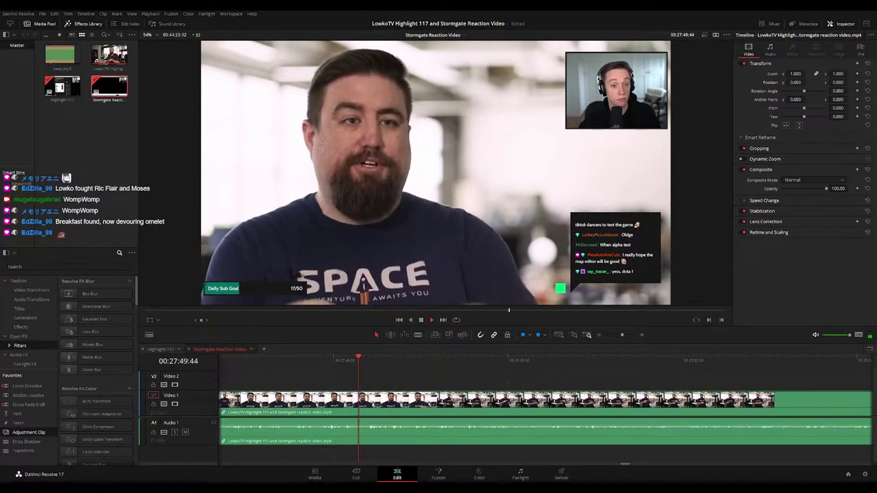
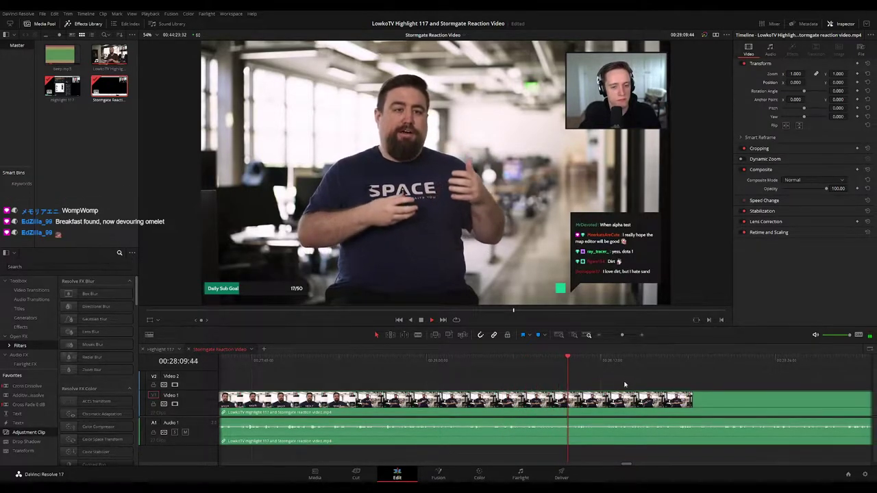
scroll(449, 389, right, 5)
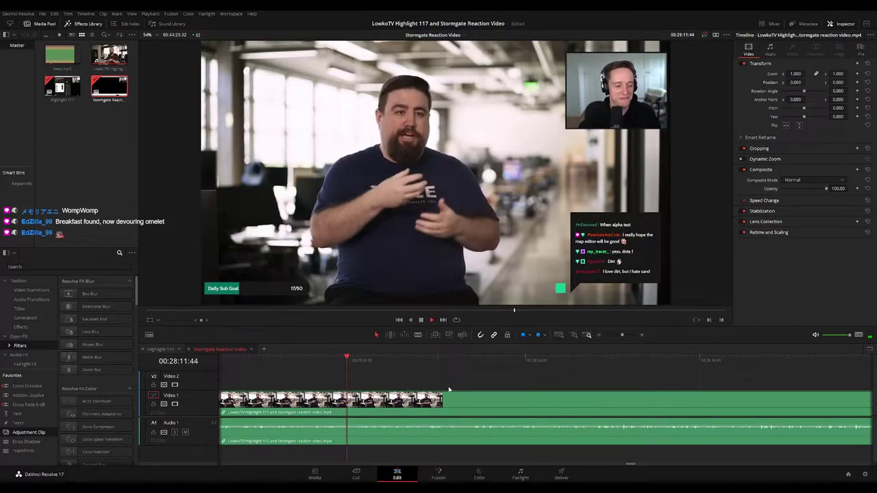
scroll(435, 383, right, 1)
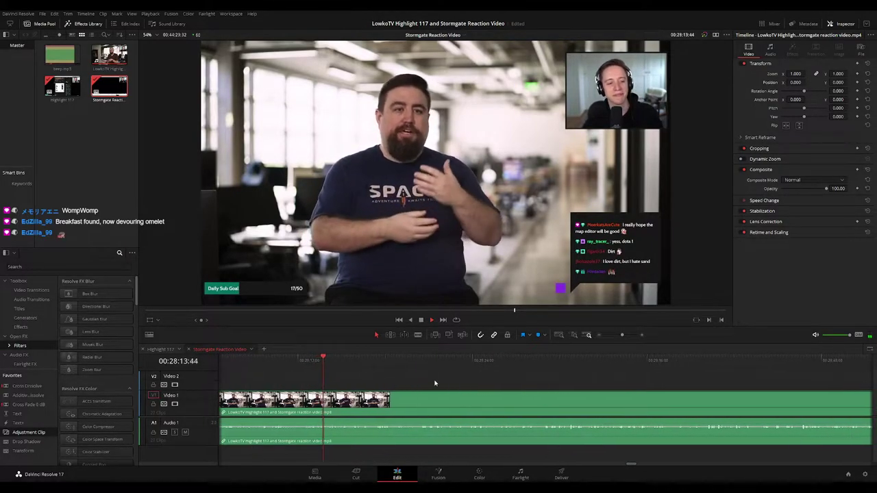
scroll(462, 381, right, 1)
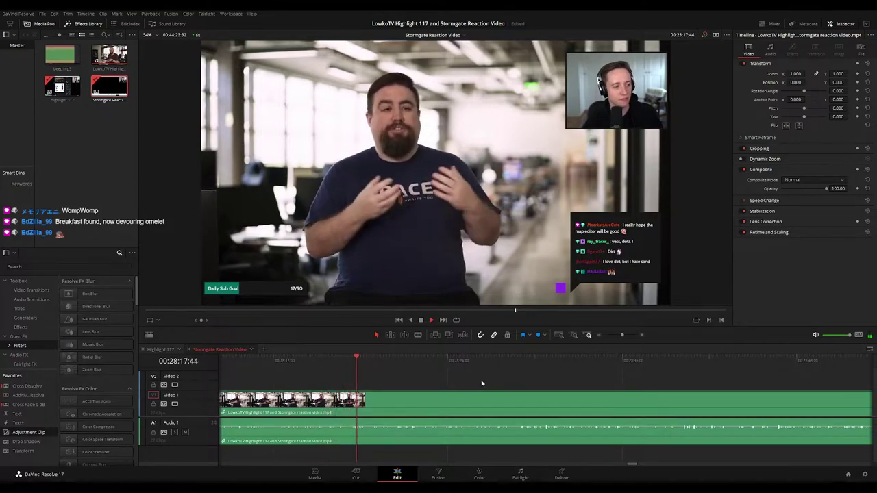
scroll(446, 384, right, 2)
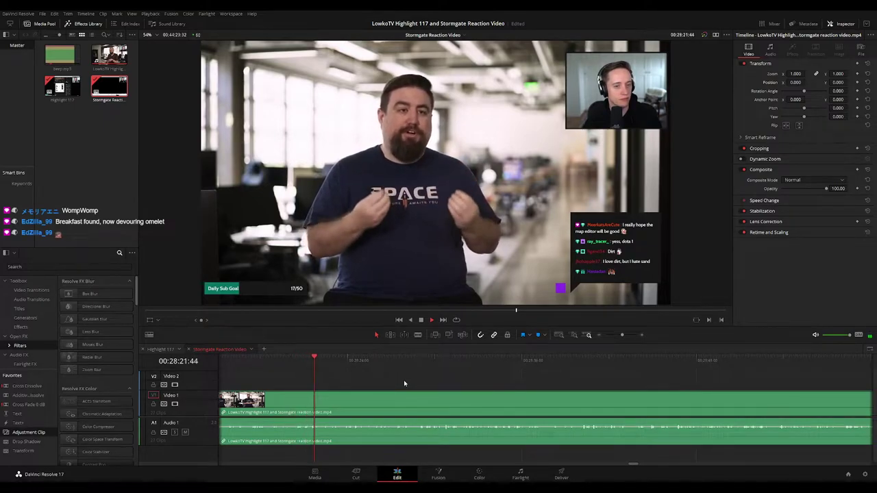
scroll(411, 382, right, 2)
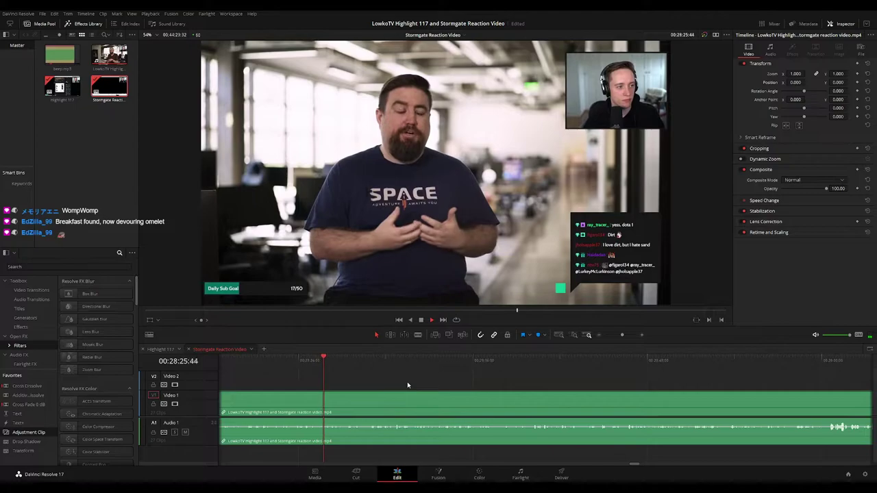
drag(494, 391, 463, 385)
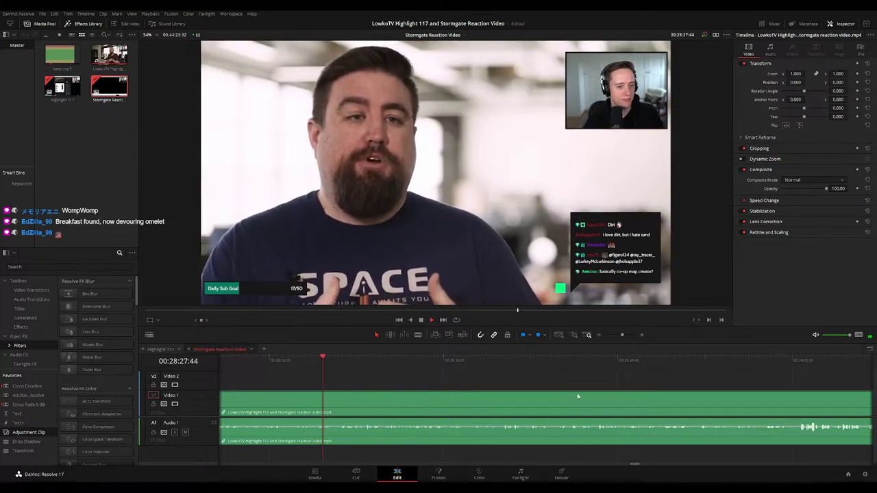
scroll(515, 394, right, 2)
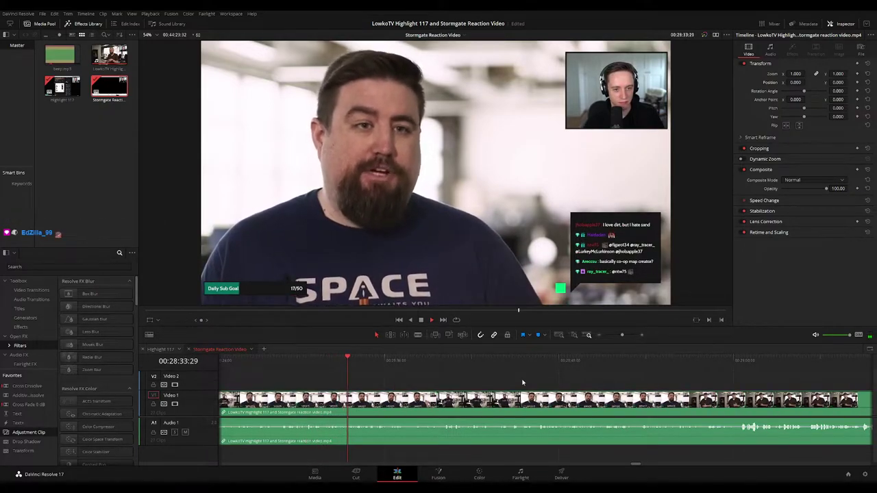
Survey the audio waveform of the remaining reaction footage at a wider timeline scale to locate the next talking sections
key(ctrl+minus)
key(ctrl+minus)
key(ctrl+minus)
key(ctrl+minus)
key(ctrl+minus)
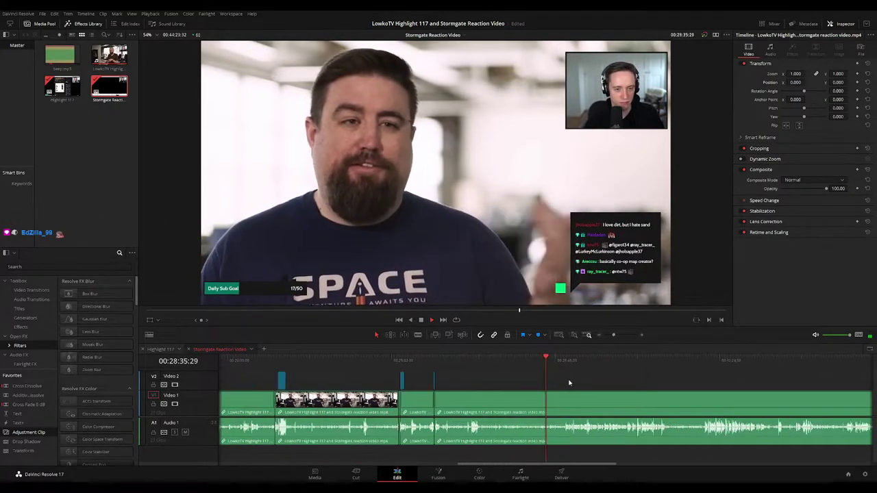
key(ctrl+minus)
key(ctrl+minus)
key(ctrl+minus)
key(ctrl+minus)
key(ctrl+equal)
key(ctrl+equal)
key(ctrl+equal)
key(ctrl+equal)
scroll(481, 383, right, 5)
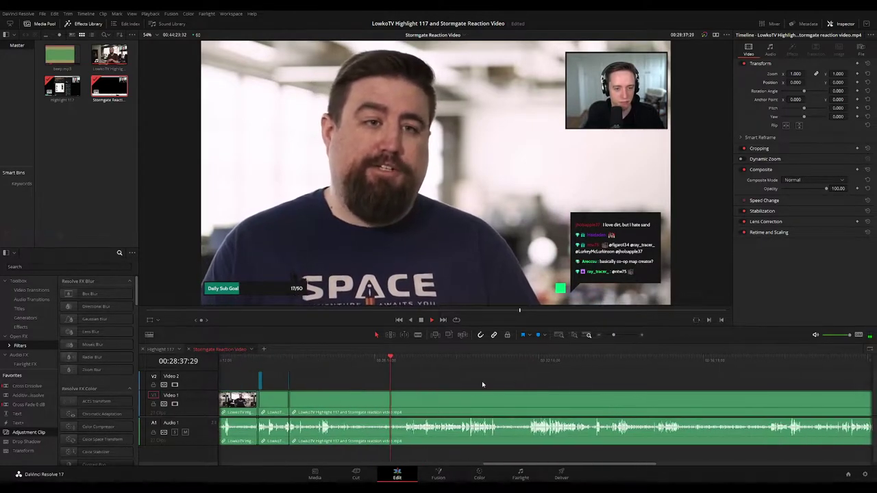
key(ctrl+minus)
key(ctrl+minus)
scroll(475, 395, right, 2)
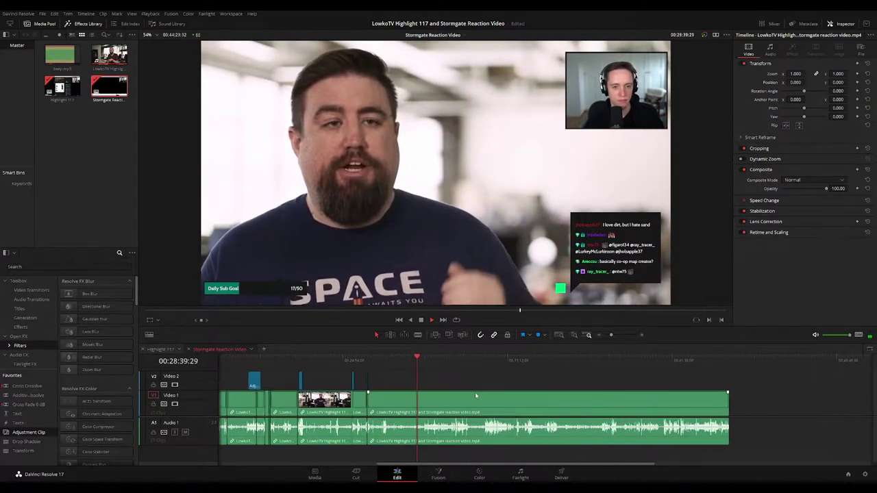
key(ctrl+equal)
key(ctrl+equal)
drag(613, 399, 386, 392)
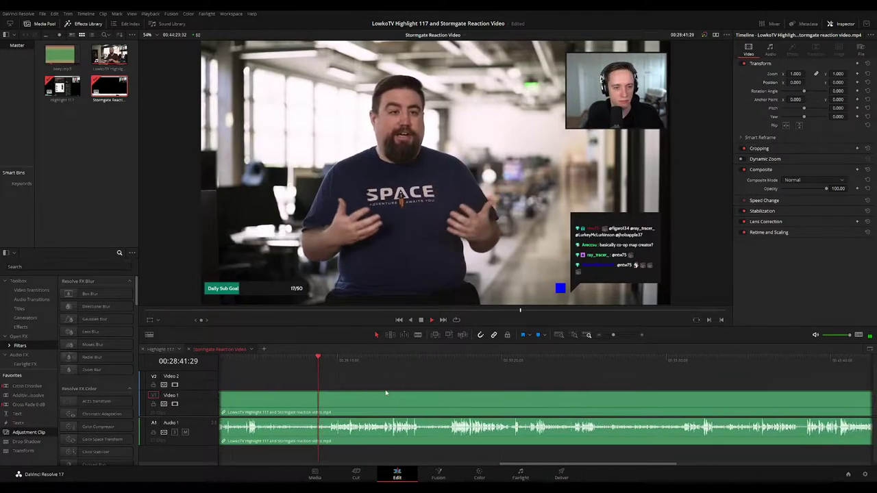
drag(444, 394, 370, 394)
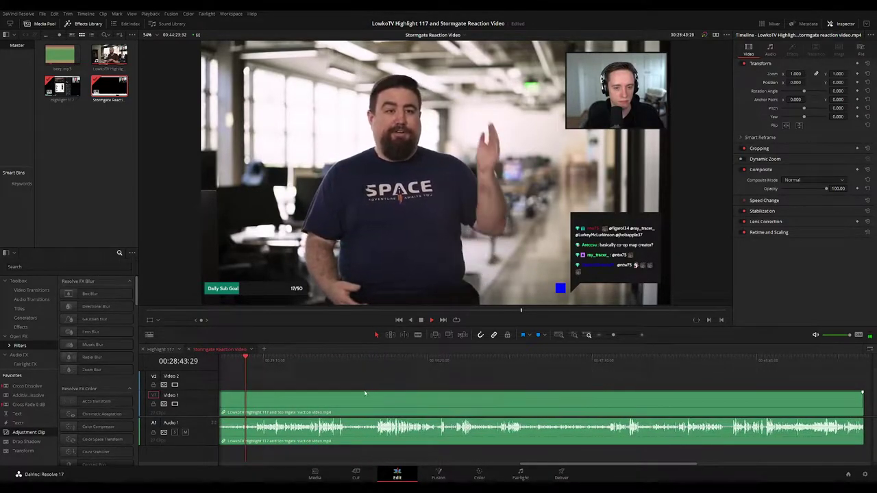
Review the footage from about 00:28:43 into the opening of the Business Model section at about 00:29:00, looking for pauses
key(space)
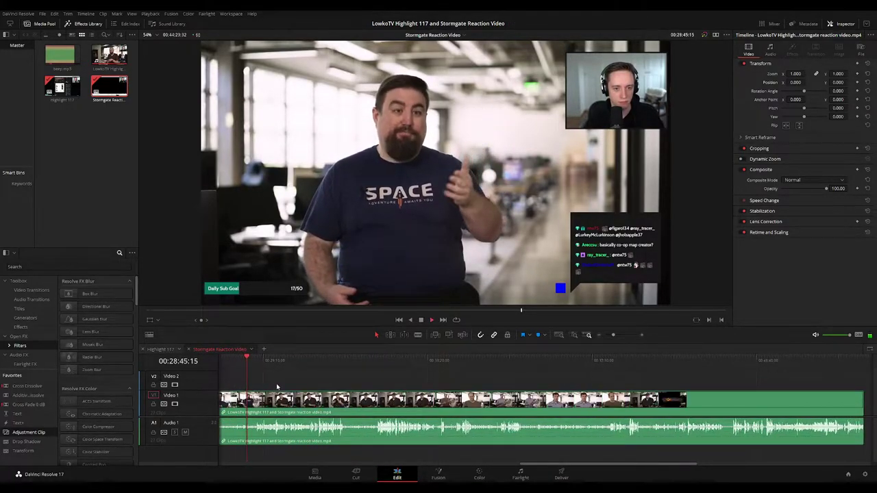
scroll(514, 397, up, 4)
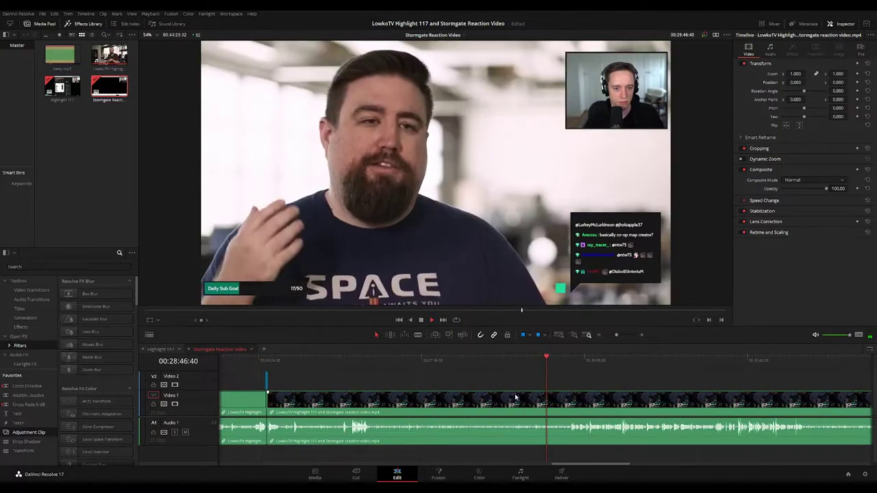
drag(591, 398, 419, 374)
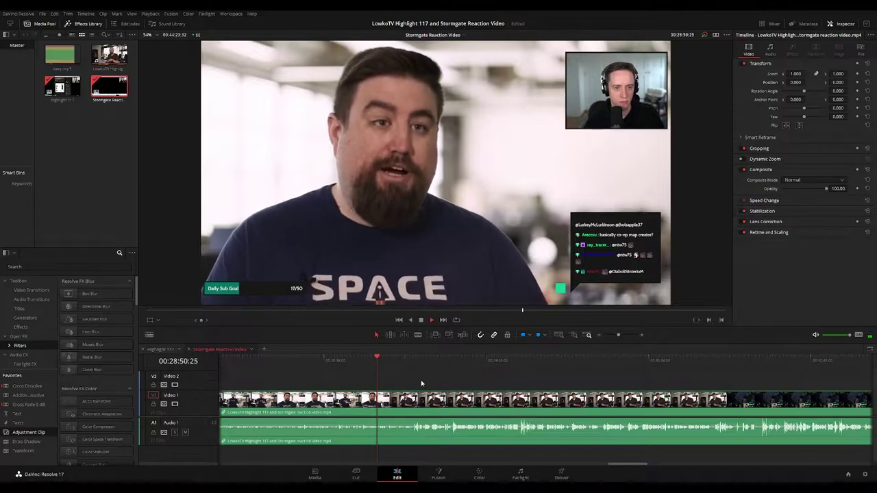
key(ctrl+equal)
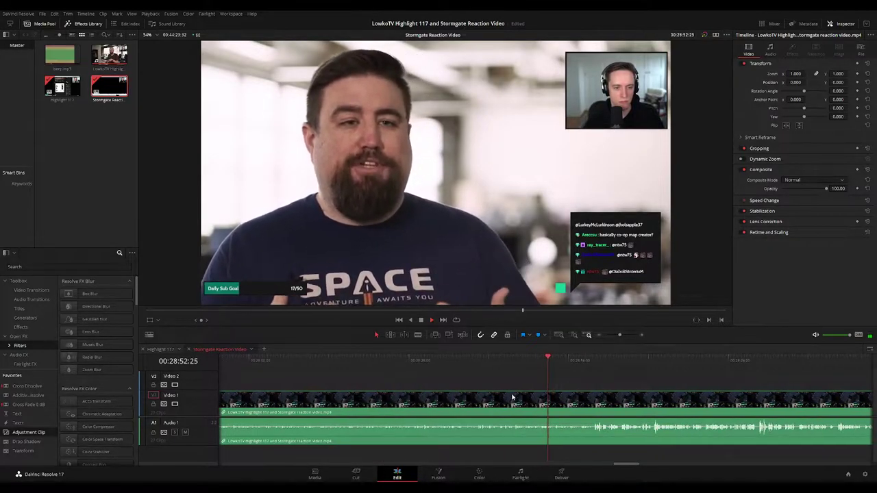
drag(582, 403, 608, 392)
key(ctrl+equal)
scroll(608, 392, right, 3)
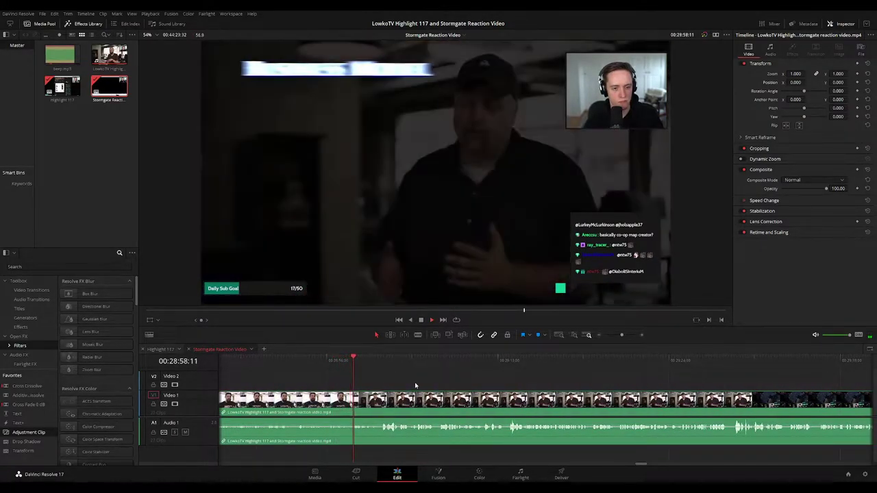
key(ctrl+b)
key(ctrl+equal)
drag(589, 401, 429, 393)
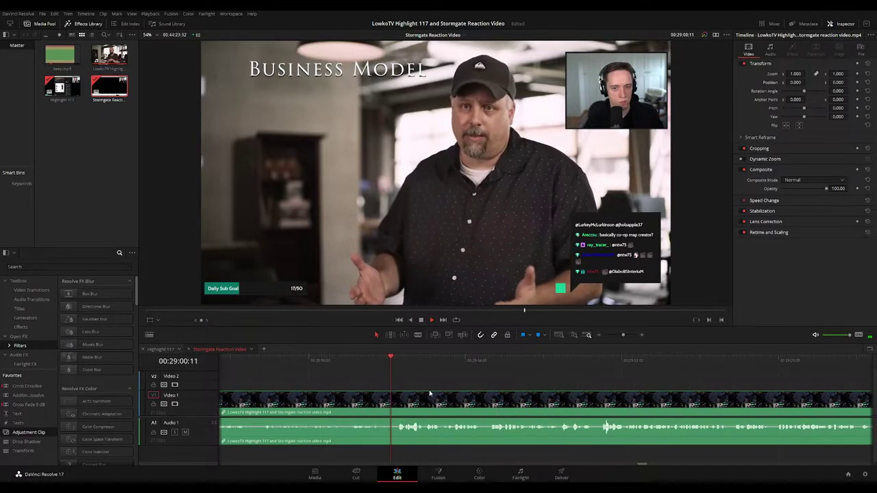
scroll(423, 390, right, 2)
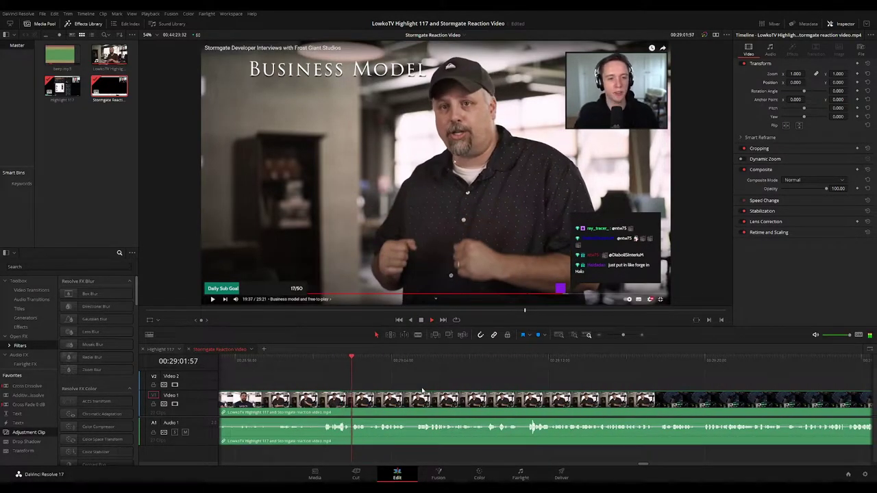
Split the reaction clip at about 00:29:04:45 and again just after 00:29:05:07, and ripple-delete the short pause between the cuts
scroll(422, 390, right, 2)
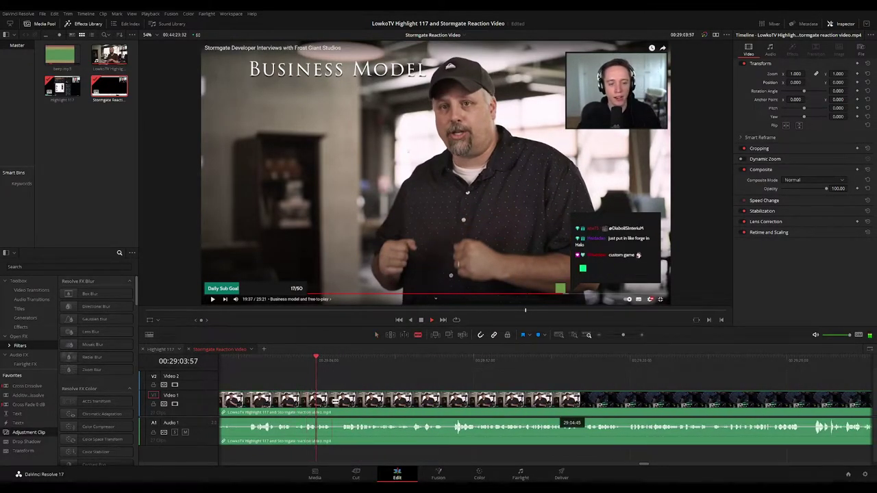
key(ctrl+b)
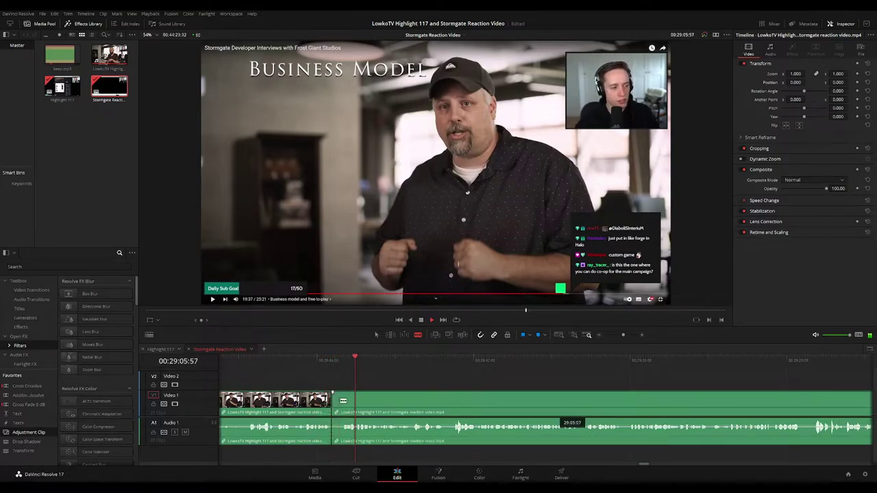
click(343, 402)
key(a)
click(337, 404)
key(Delete)
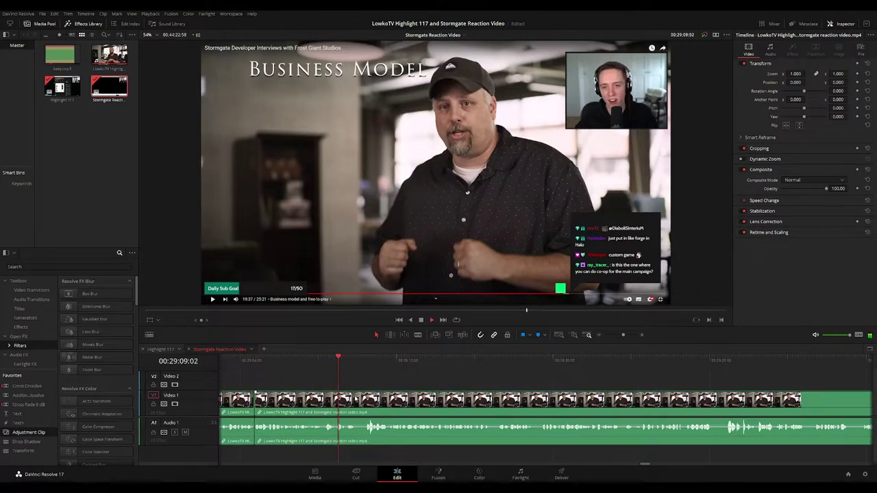
Cut out the short pause starting at about 00:29:09:54, just before the next loud audio peak, and close the gap
key(b)
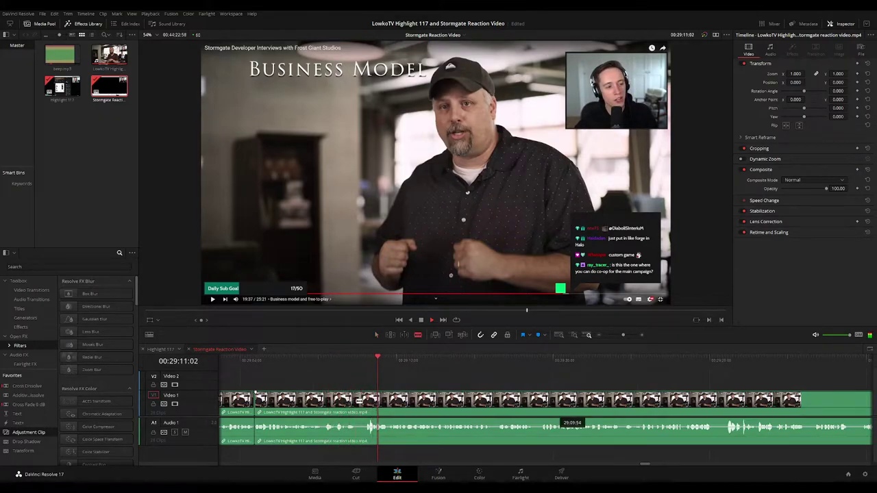
click(366, 403)
key(a)
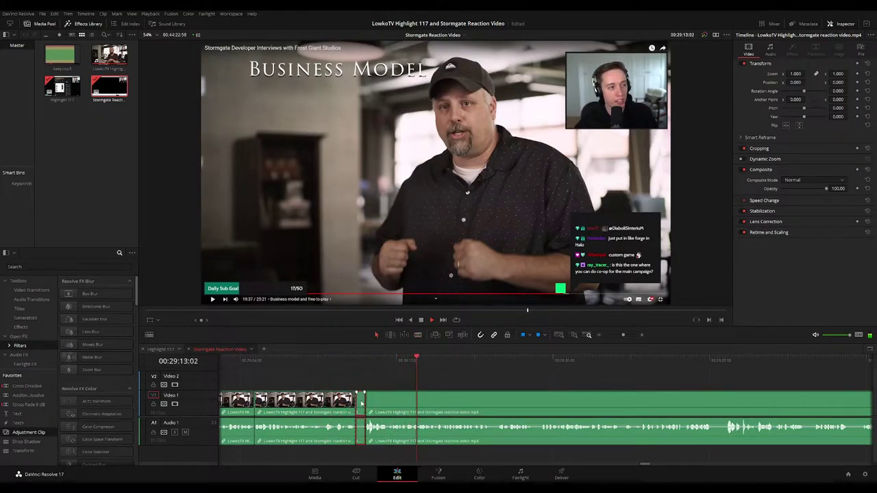
click(361, 403)
key(Delete)
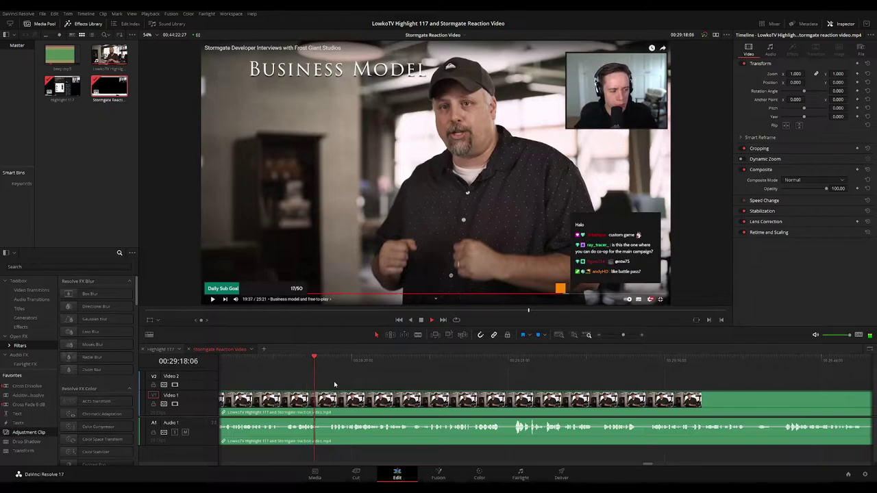
Split the reaction clip at about 00:29:27:33 and again just before the following audio peak, and ripple-delete the segment between
scroll(509, 387, right, 3)
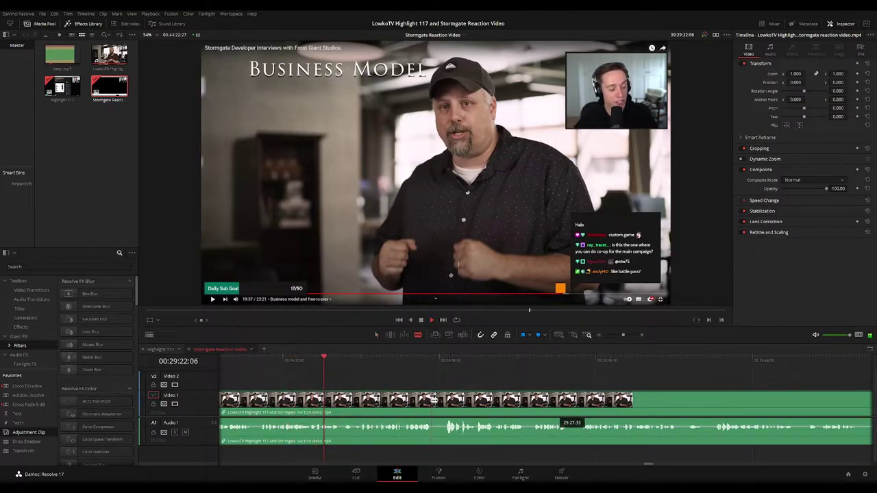
click(432, 400)
click(445, 402)
key(a)
click(438, 403)
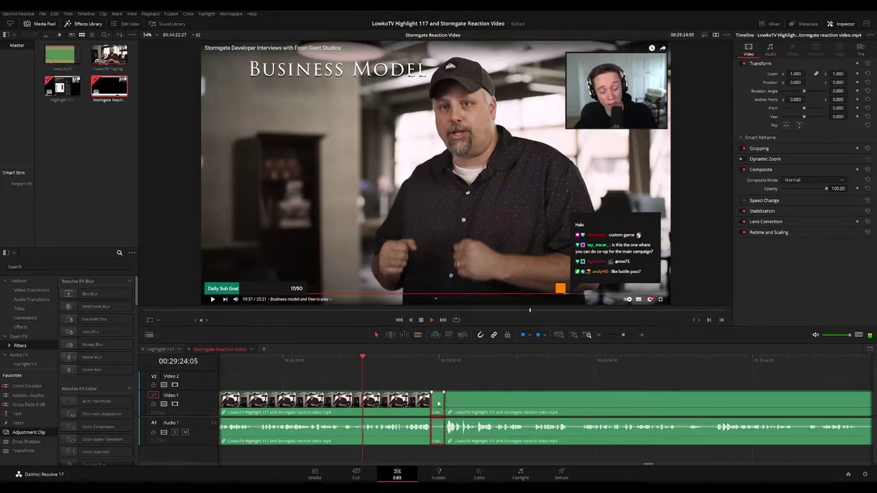
key(Delete)
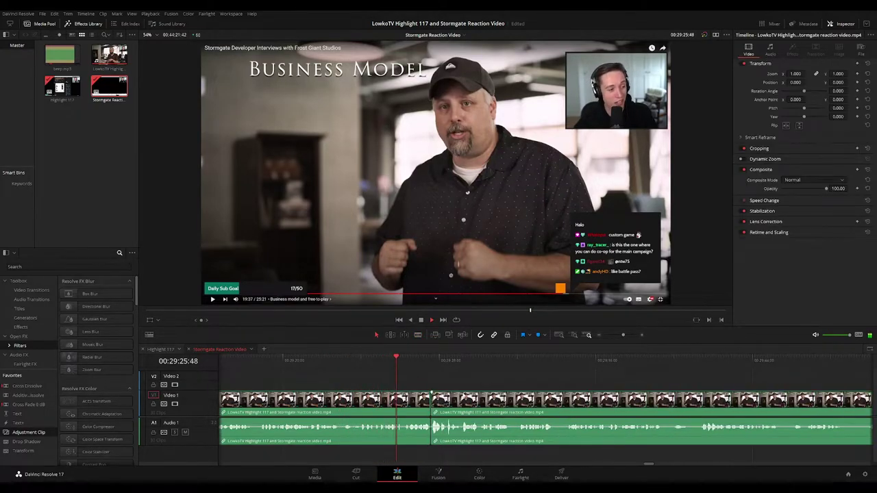
Split the reaction clip at about 00:29:33:52 and again at about 00:29:34:30, and ripple-delete the short pause between the cuts
drag(513, 391, 418, 387)
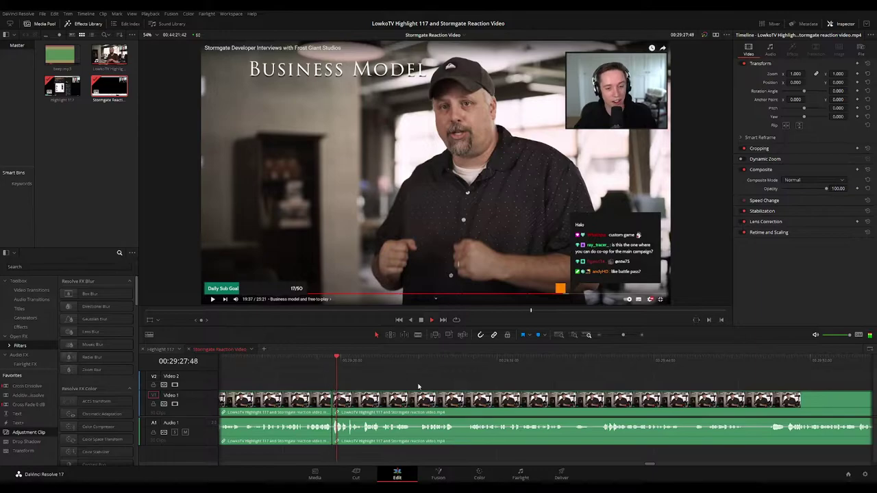
scroll(433, 389, right, 2)
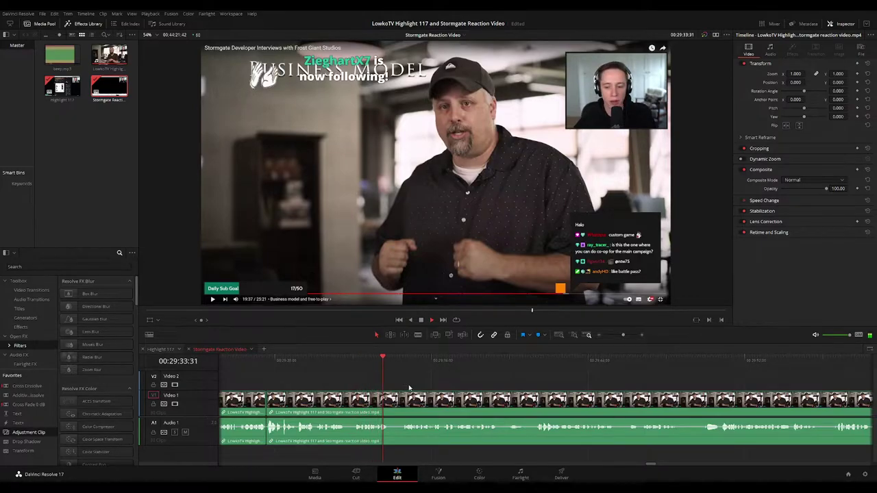
key(space)
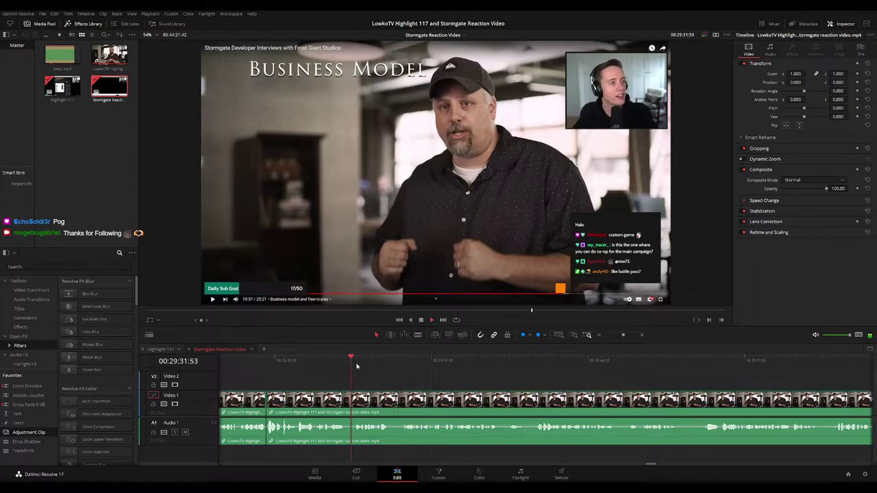
key(b)
click(403, 402)
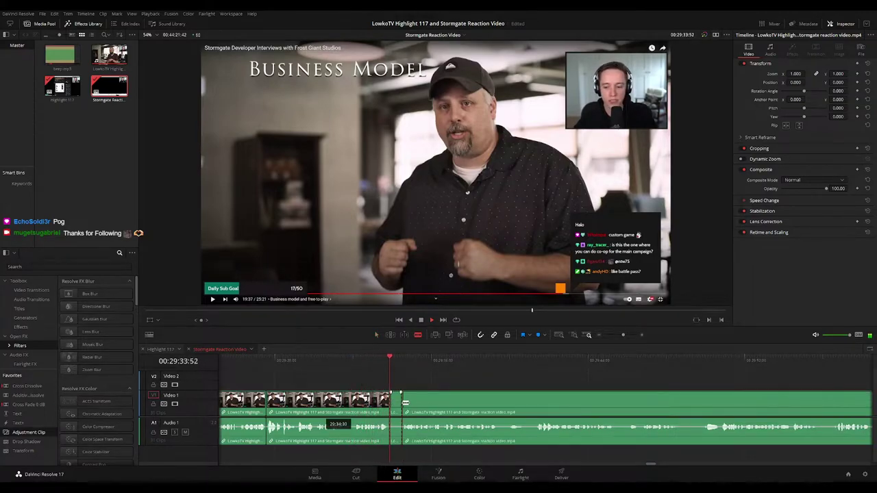
key(a)
click(396, 404)
key(Delete)
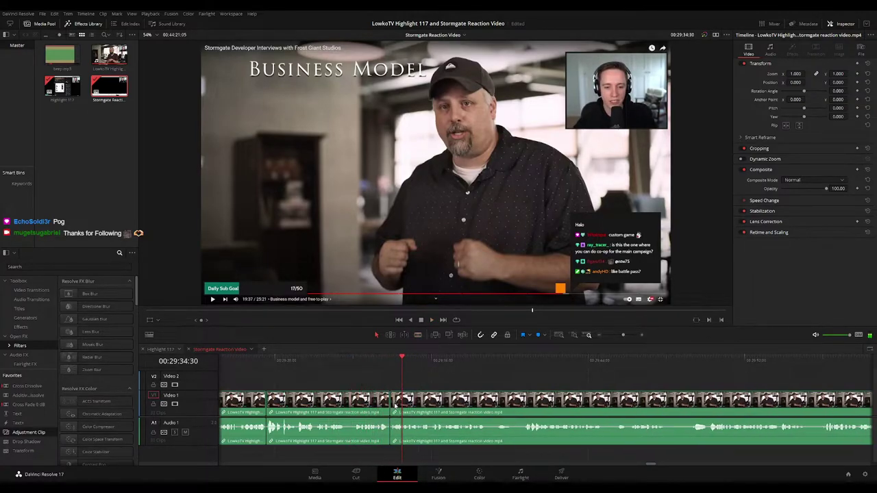
Cut out the half-second pause ending at about 00:29:32:03 in the reaction clip and close the gap
click(341, 356)
key(space)
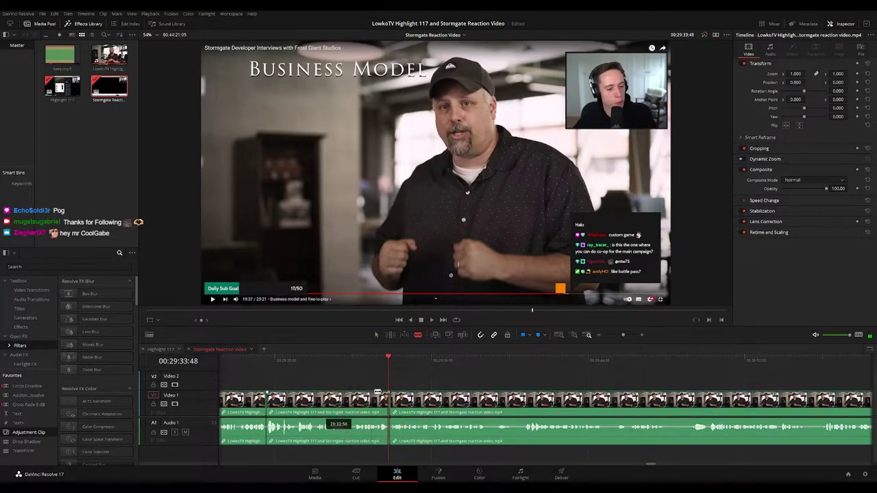
key(ctrl+equal)
click(424, 401)
click(450, 400)
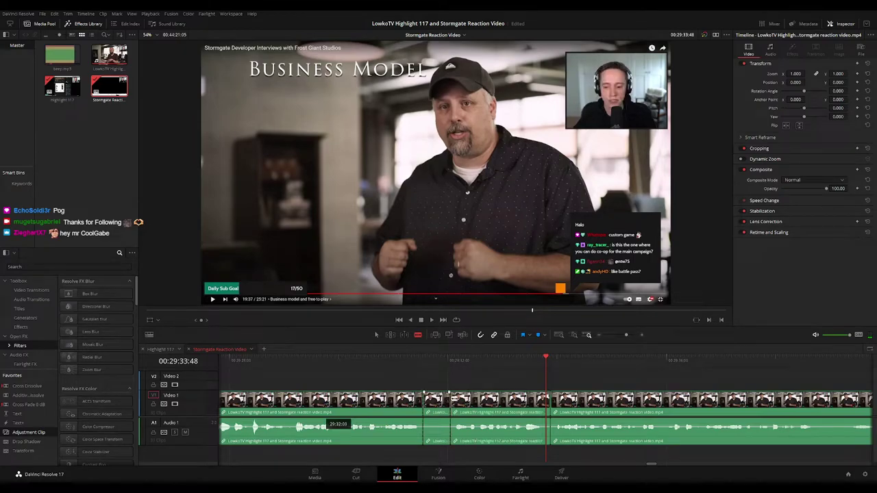
key(a)
click(438, 402)
key(Delete)
key(space)
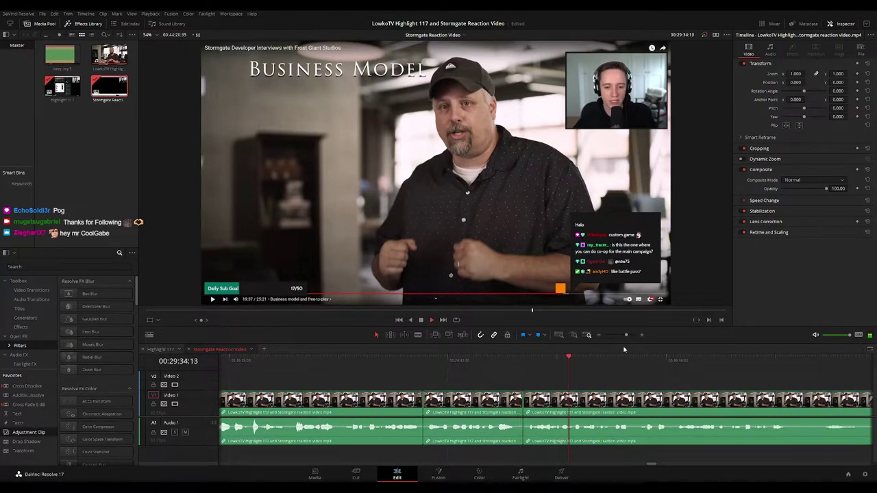
Cut out the short pause ending at about 00:29:48:43, just before the next audio peak, and close the gap
drag(625, 335, 621, 336)
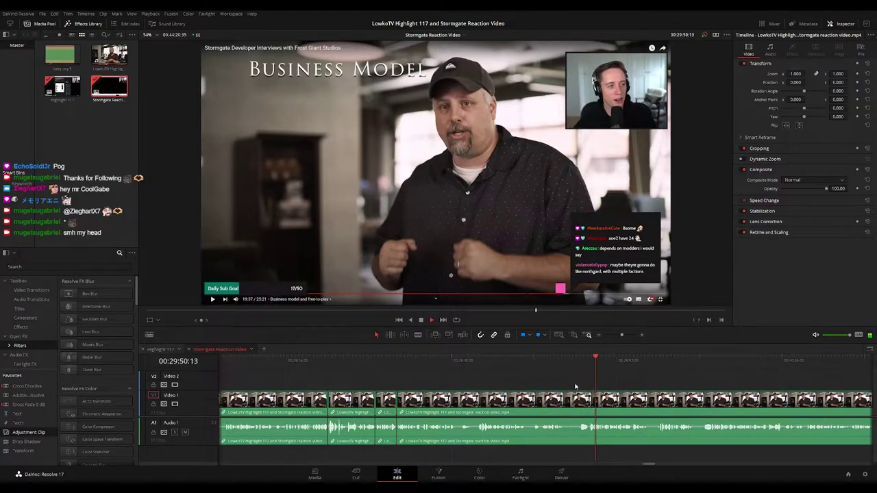
key(ctrl+=)
key(b)
click(470, 400)
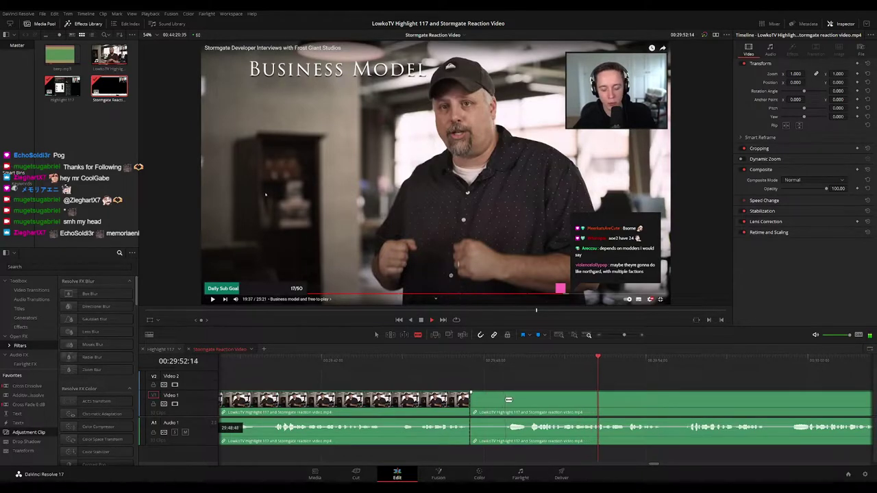
key(a)
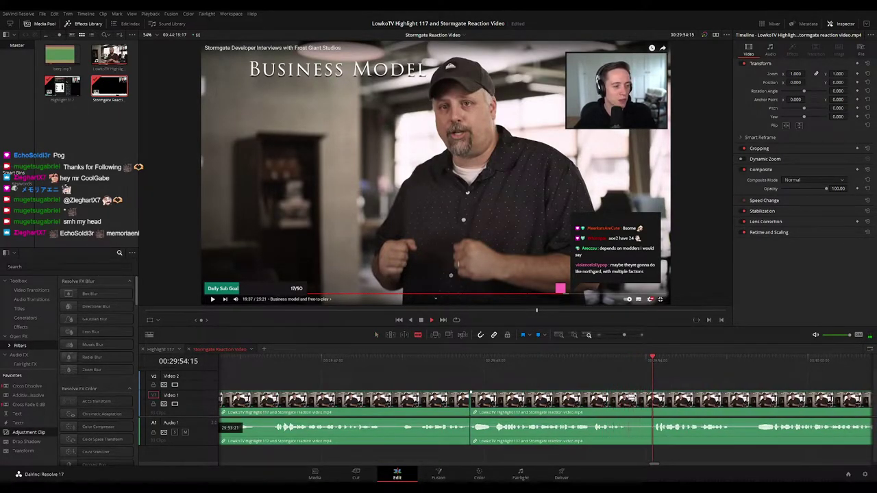
Split the reaction clip at about 00:29:53:21 and again just before the following audio peak, and ripple-delete the pause between
key(b)
click(628, 396)
click(654, 396)
key(a)
click(641, 400)
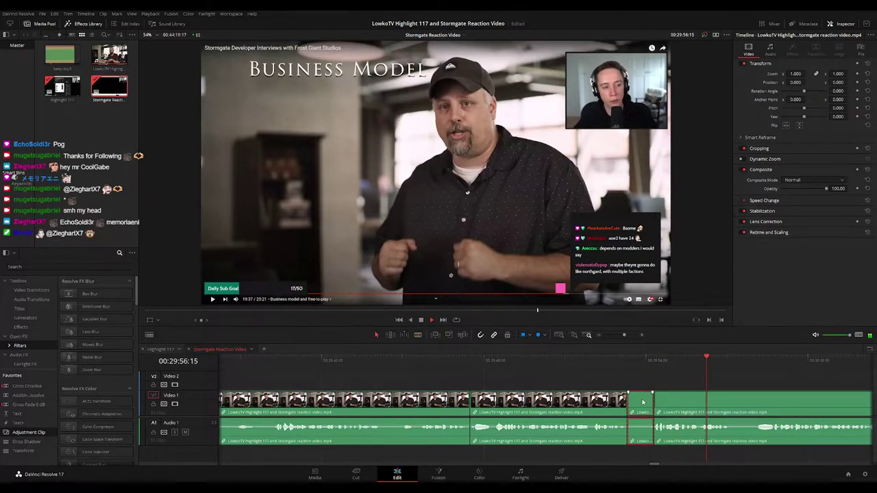
key(Delete)
Cut out the short quiet stretch ending at about 00:29:57:07, just before the next loud audio, and close the gap
scroll(681, 388, right, 3)
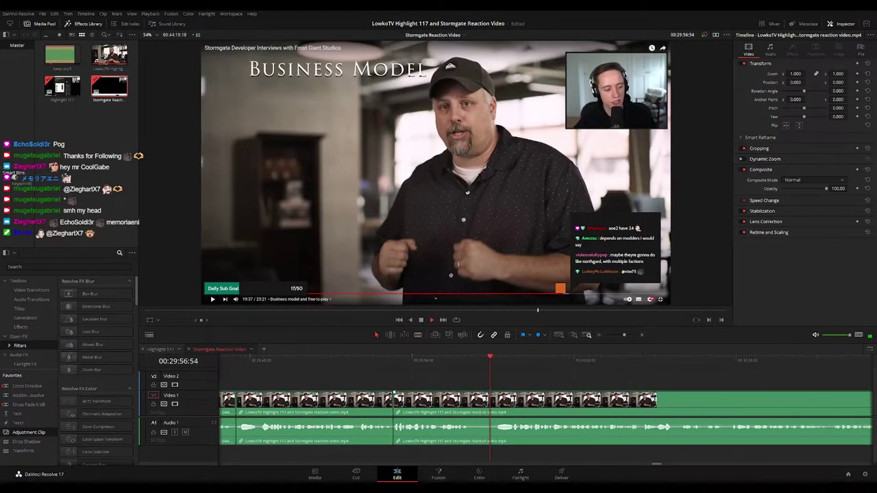
key(b)
click(470, 404)
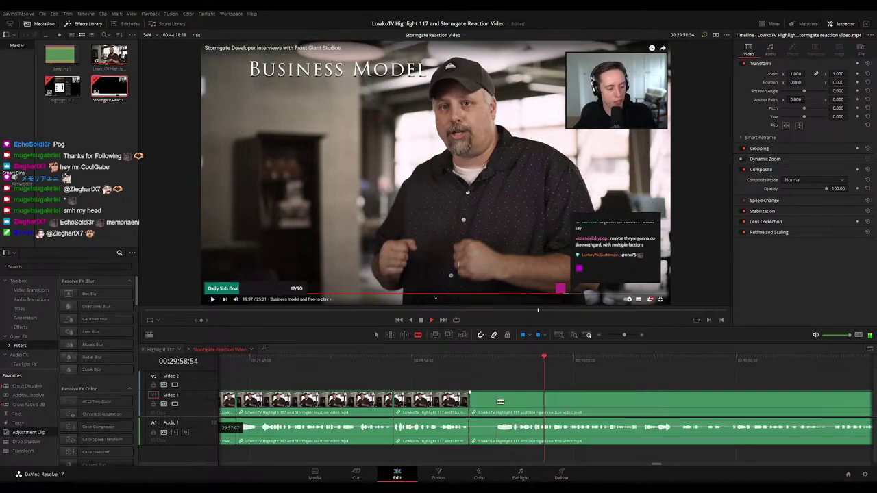
click(495, 402)
key(a)
click(479, 405)
key(Delete)
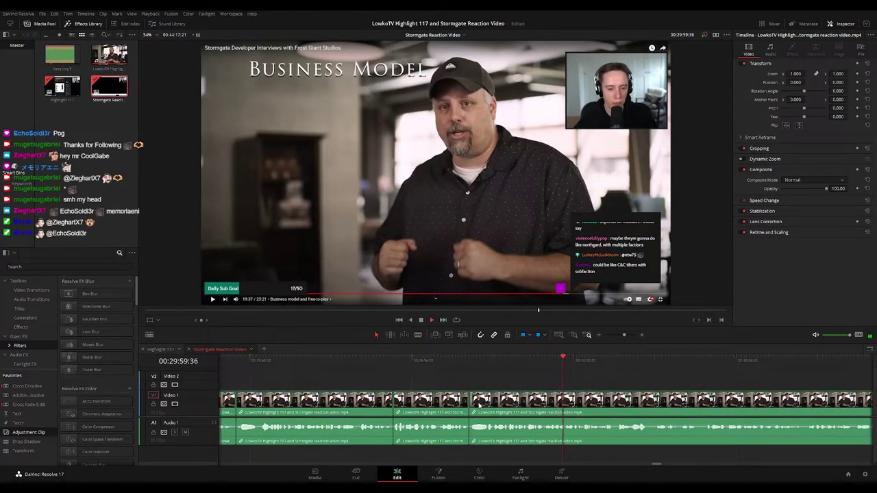
Split the reaction clip at about 00:30:02:51 and just before the loud audio at about 00:30:28, and ripple-delete the long section between
key(ctrl+minus)
scroll(625, 389, right, 8)
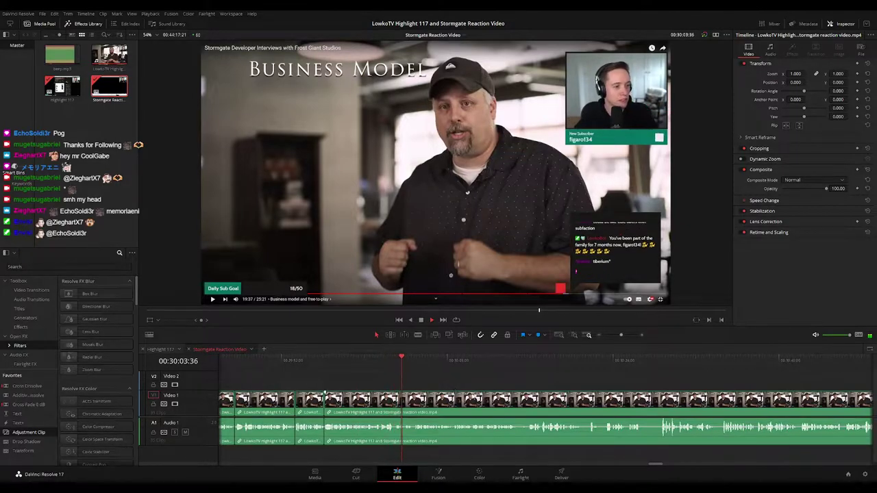
scroll(452, 388, right, 3)
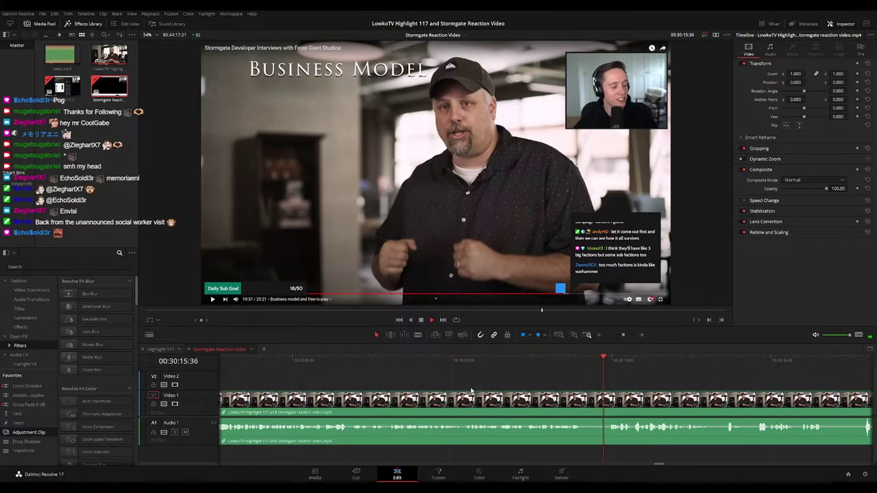
click(333, 361)
key(b)
click(350, 400)
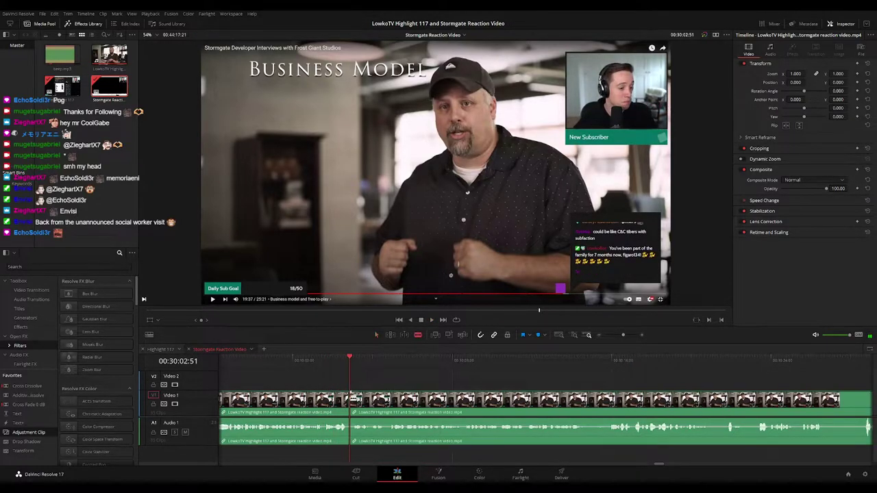
drag(615, 362, 722, 361)
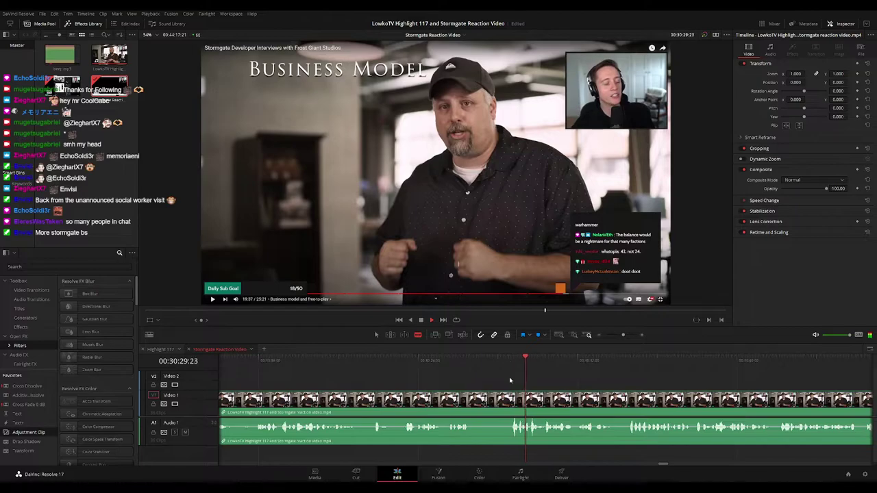
click(511, 400)
key(a)
click(495, 404)
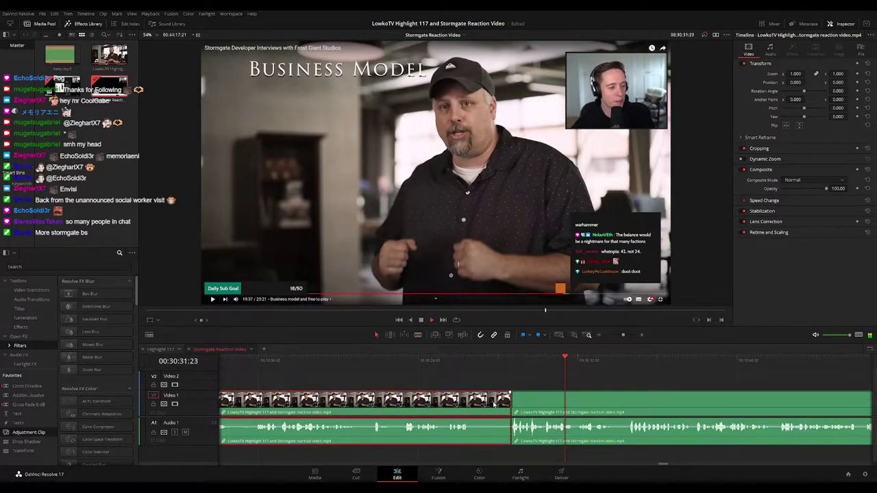
key(Delete)
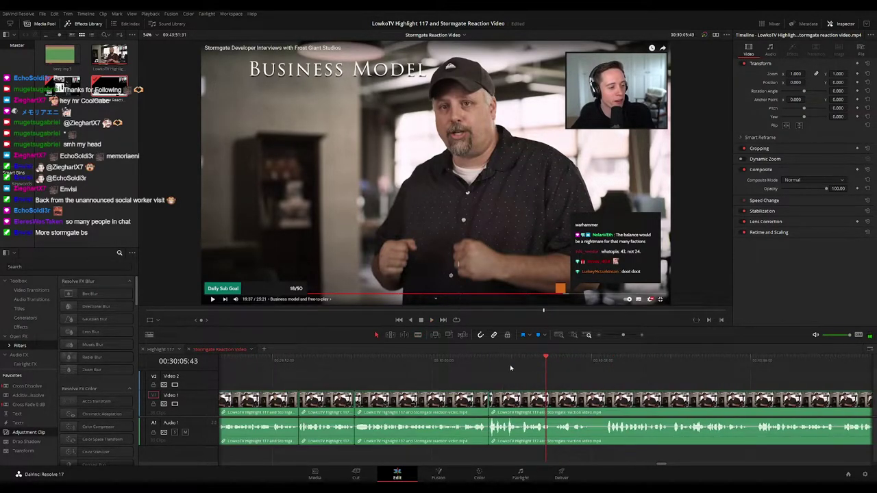
Play back the join from about 00:30:01:52, then ripple-delete the short pause just before the audio peak at about 00:30:08:51
click(470, 362)
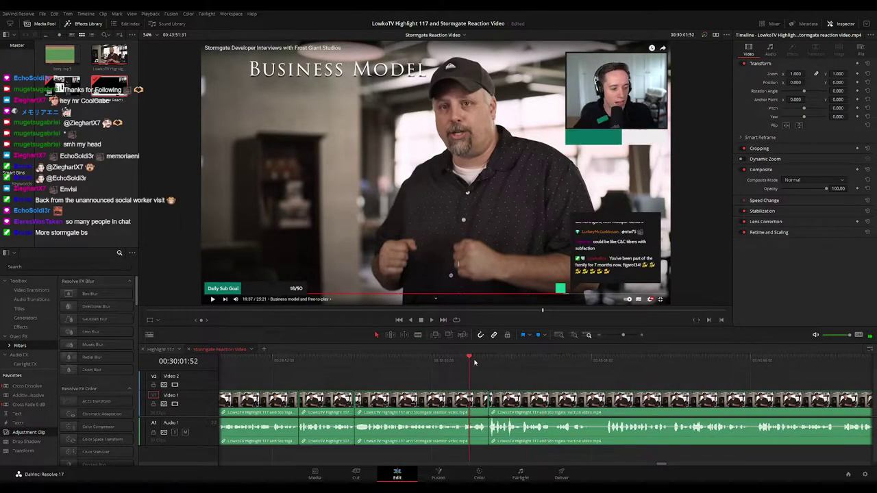
key(space)
scroll(491, 370, right, 1)
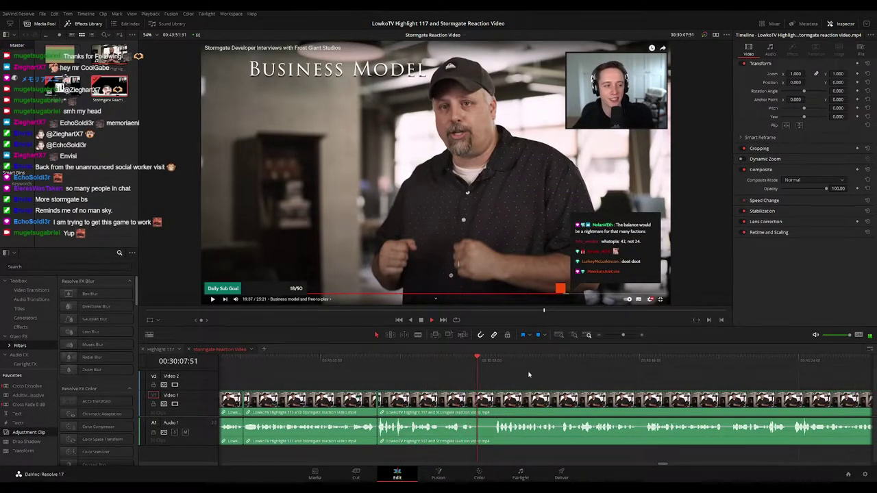
drag(546, 384, 455, 367)
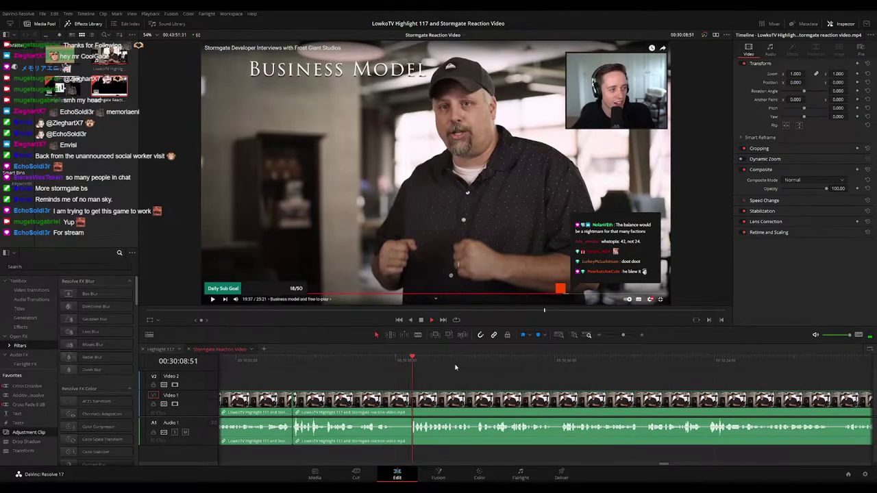
click(394, 395)
click(409, 394)
key(a)
click(401, 400)
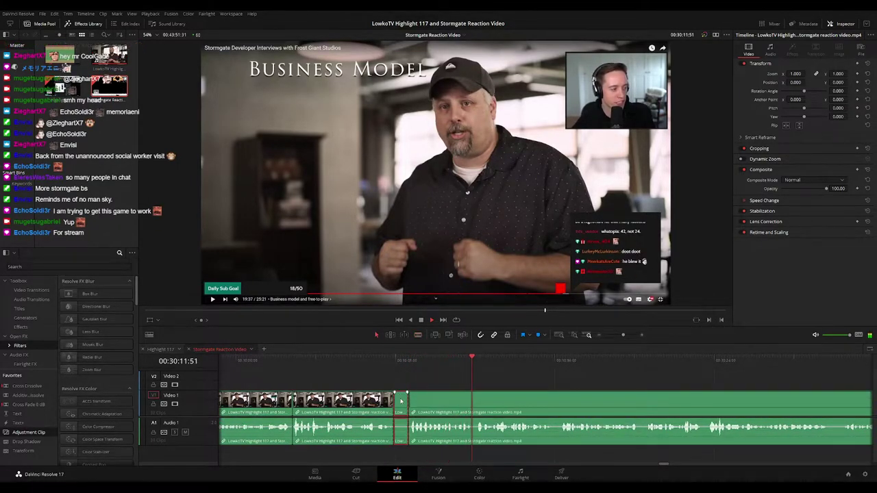
key(Delete)
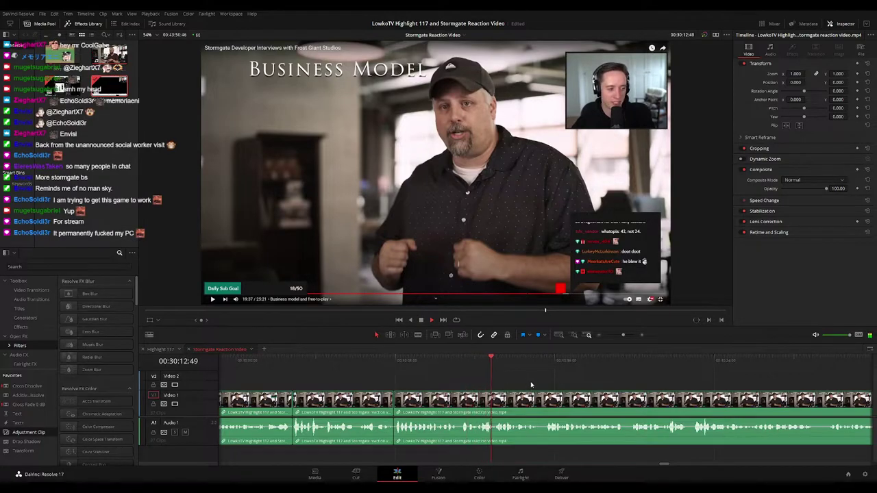
Cut out the half-second pause at about 00:30:15 in the reaction clip and close the gap
key(ctrl+minus)
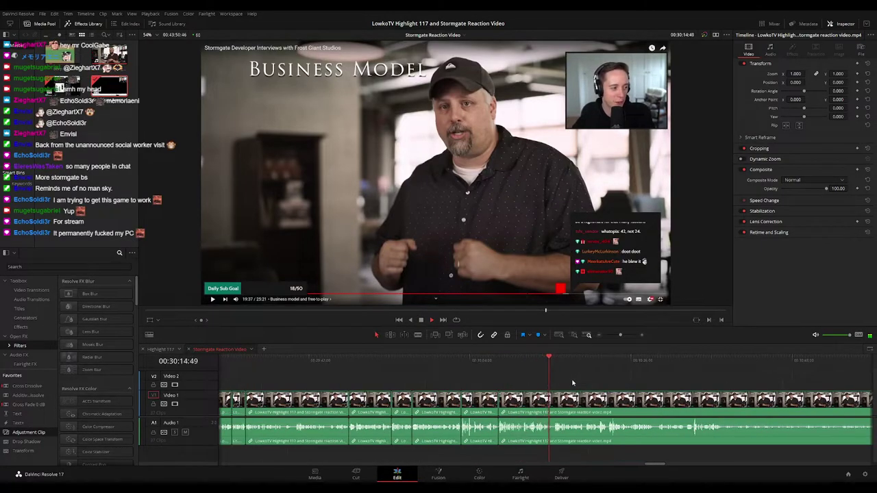
key(ctrl+equal)
key(ctrl+equal)
key(b)
click(541, 404)
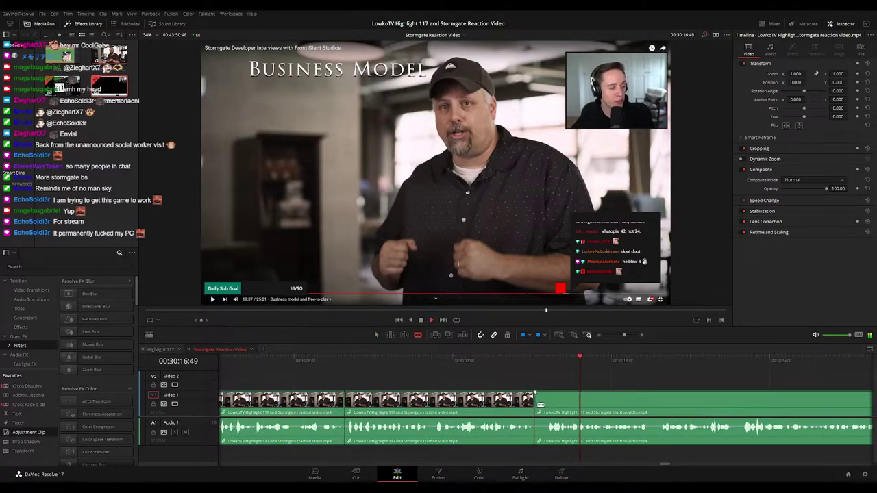
key(Delete)
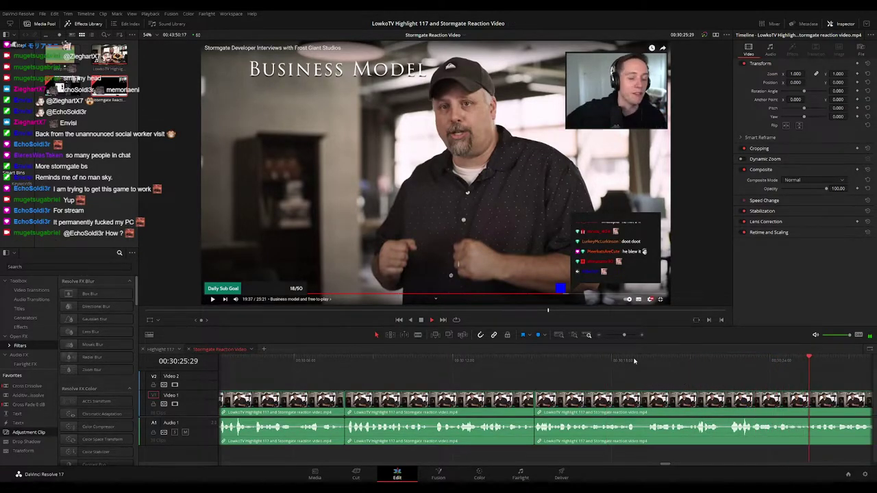
Cut out the short pause ending at about 00:30:29:11 in the reaction clip and close the gap
drag(624, 335, 620, 336)
key(ctrl+=)
key(ctrl+=)
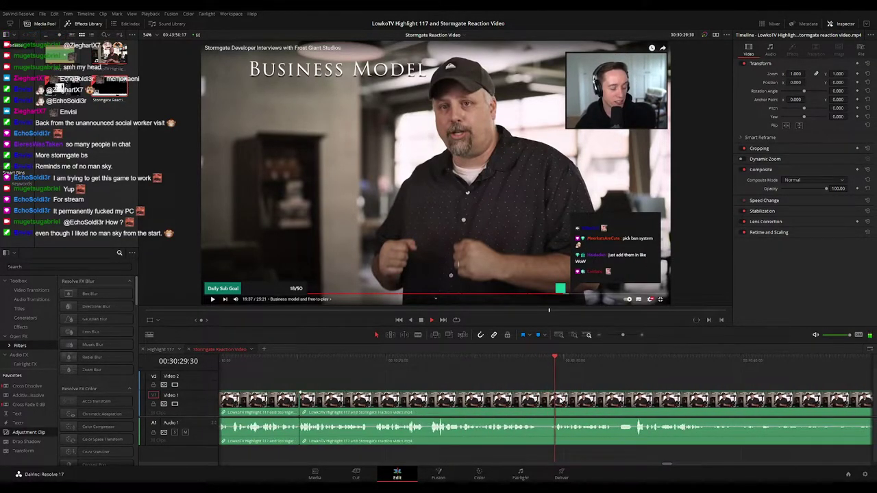
key(b)
click(539, 401)
click(549, 401)
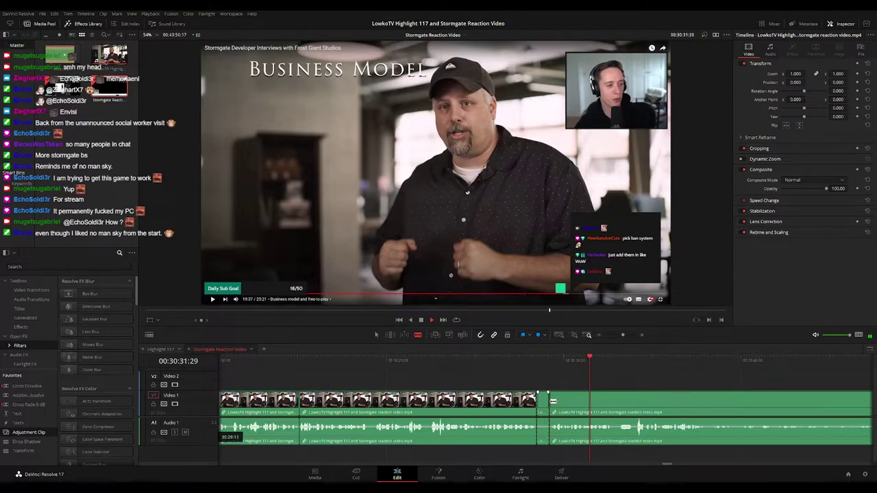
key(a)
click(543, 405)
key(Delete)
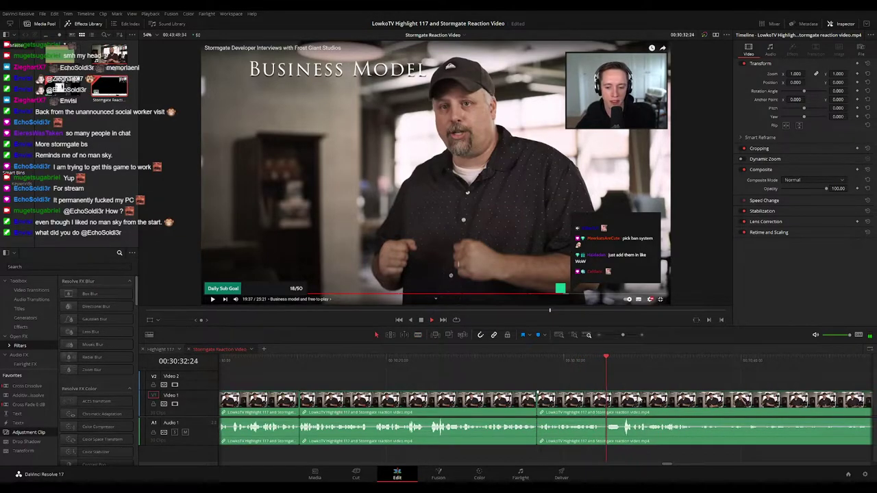
Review the footage from about 00:30:32 into the resumed interview at about 00:31:02, looking for pauses
drag(669, 388, 473, 387)
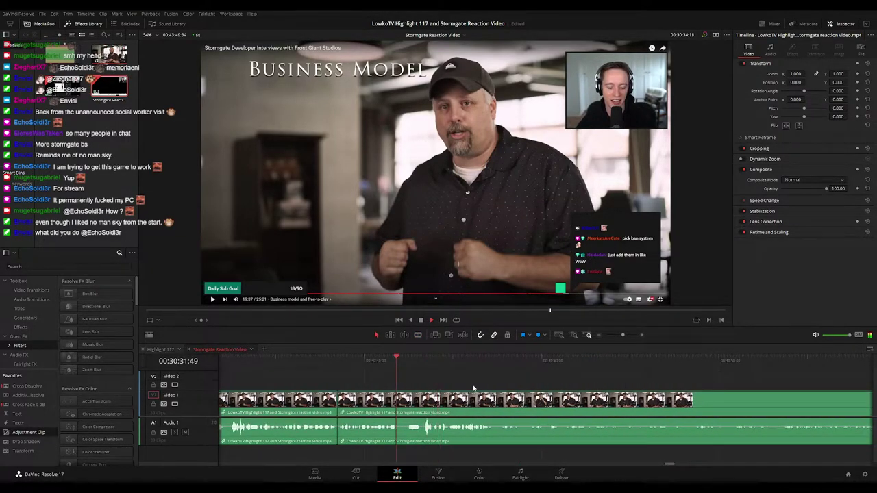
key(ctrl+minus)
drag(562, 384, 403, 383)
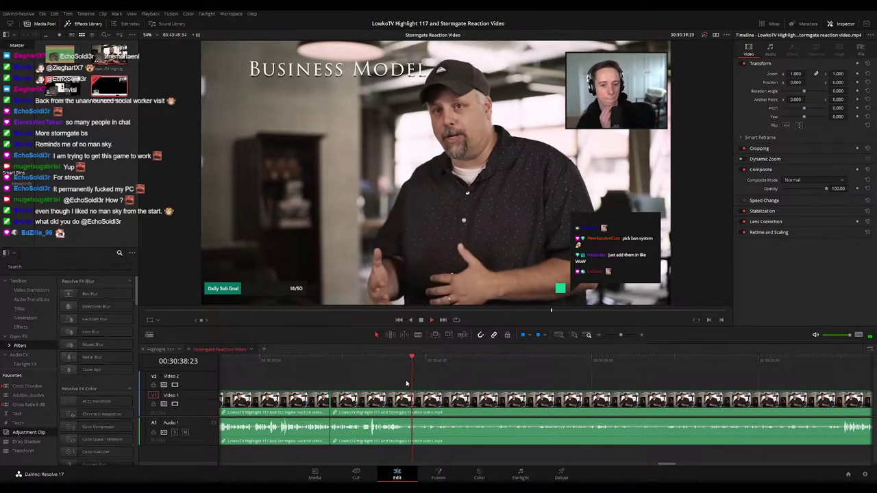
scroll(404, 380, down, 1)
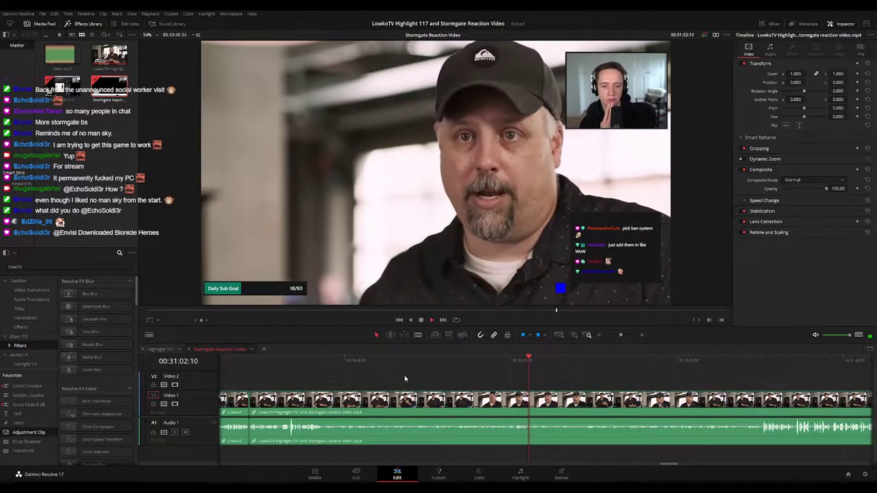
Review the interview and reaction footage from about 00:31:02 to 00:31:35, looking for pauses
scroll(614, 413, right, 2)
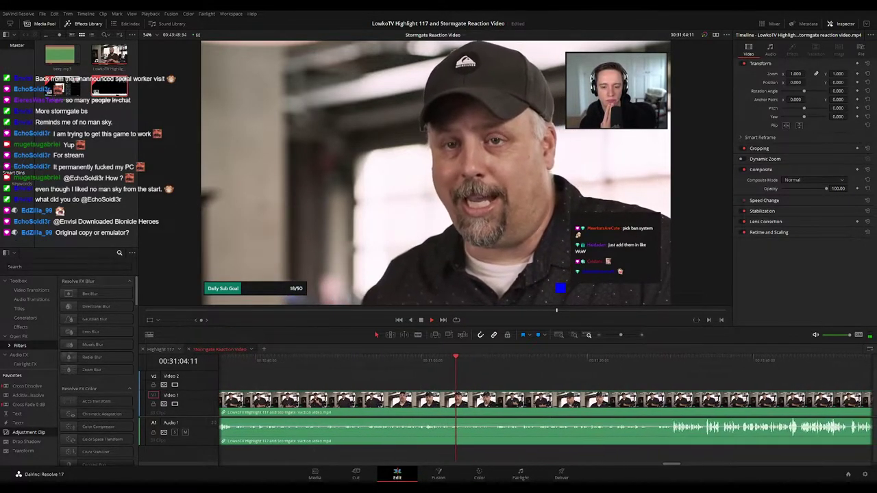
scroll(545, 413, right, 1)
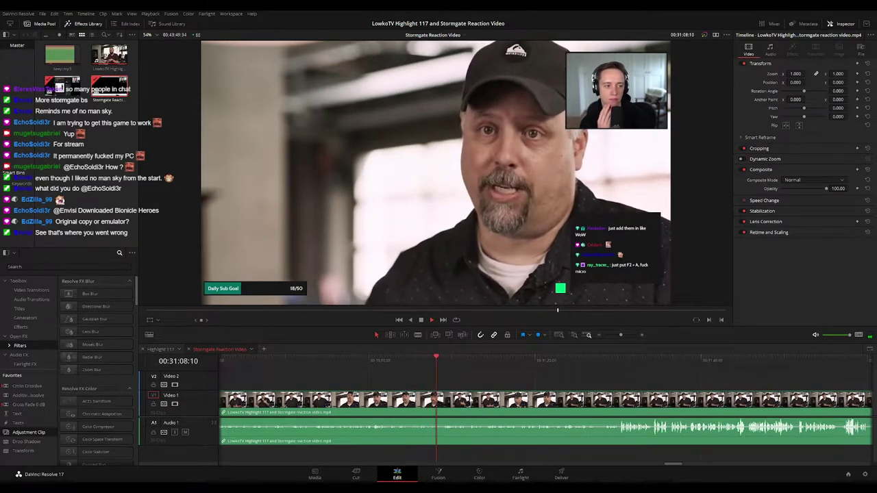
scroll(466, 388, right, 1)
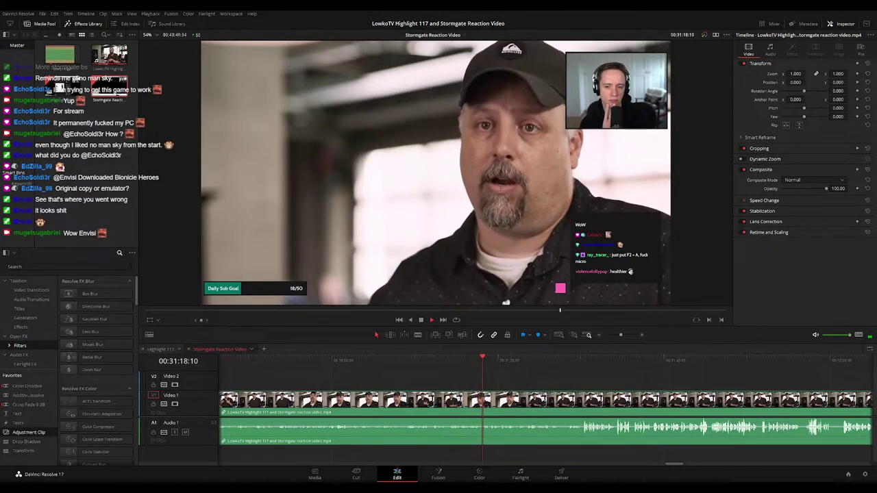
scroll(571, 383, right, 2)
key(ctrl+=)
scroll(556, 387, up, 1)
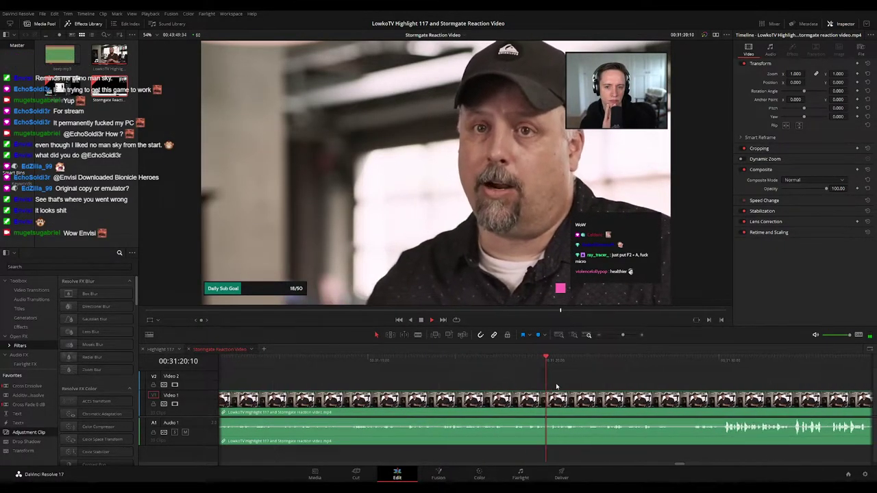
scroll(632, 387, right, 2)
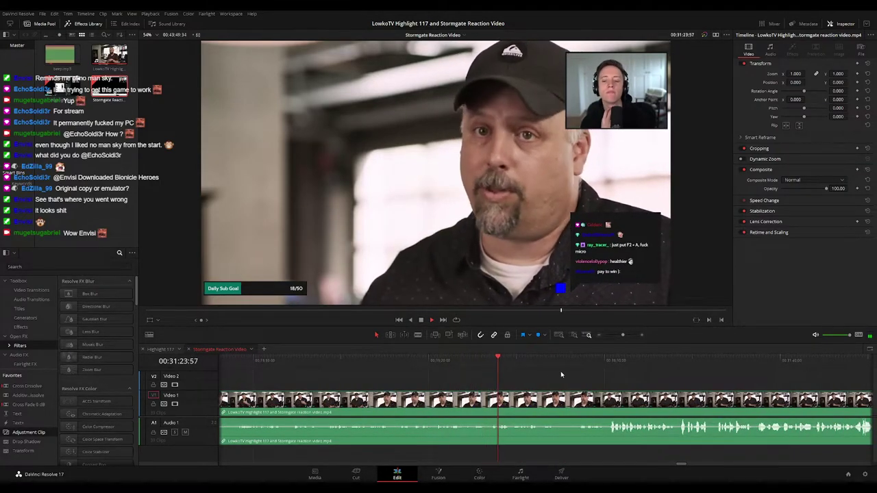
scroll(517, 374, right, 2)
scroll(455, 373, right, 2)
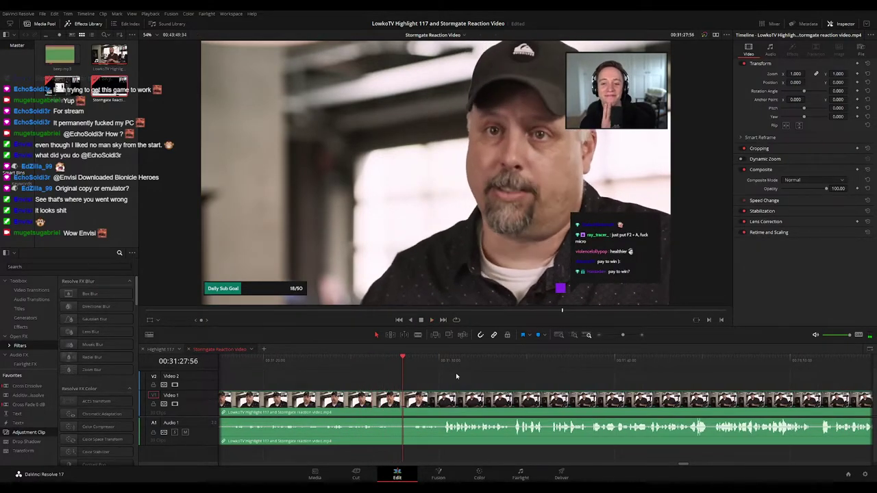
scroll(510, 376, right, 2)
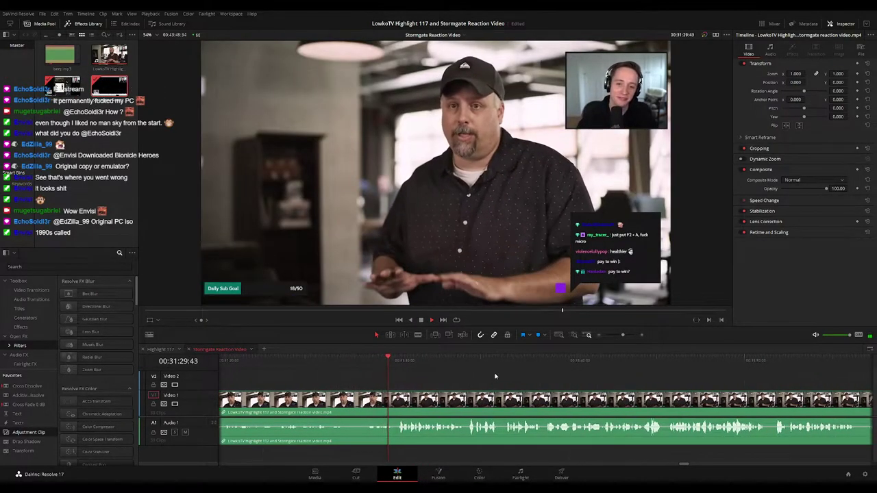
scroll(493, 373, right, 2)
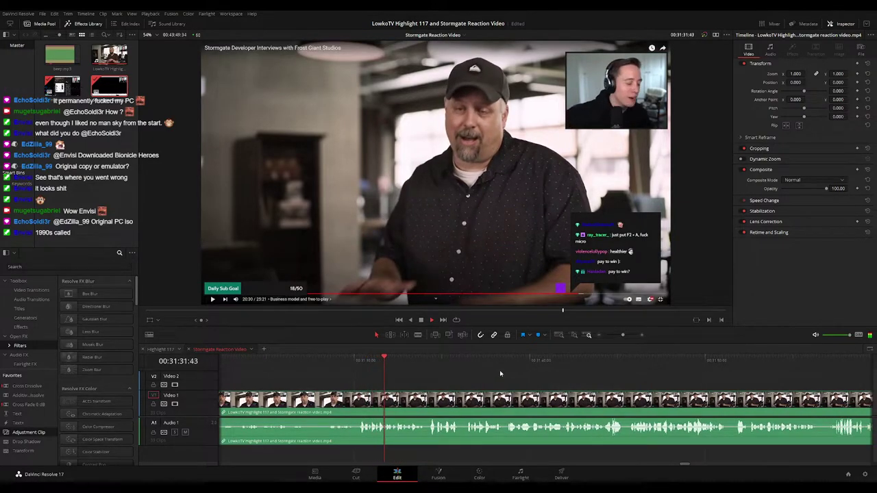
scroll(489, 376, right, 2)
scroll(478, 378, right, 2)
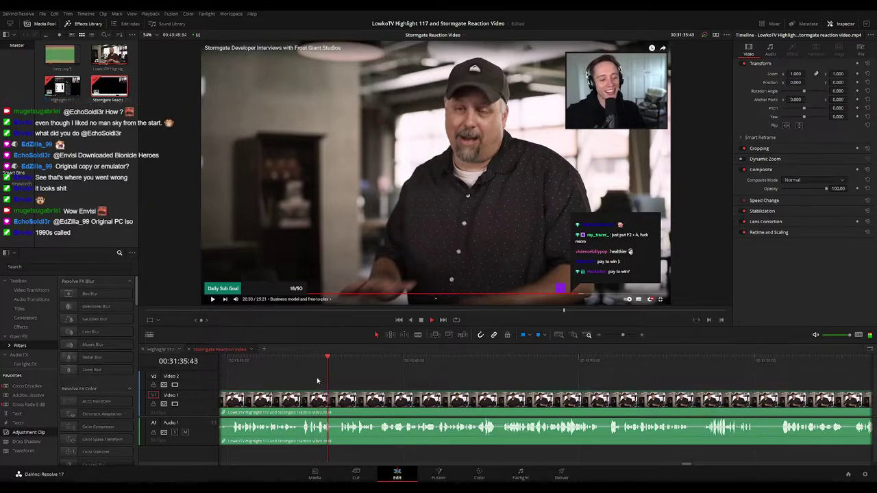
Cut out the half-second pause starting at 00:31:34:05 in the reaction clip and close the gap
click(291, 364)
key(b)
click(299, 401)
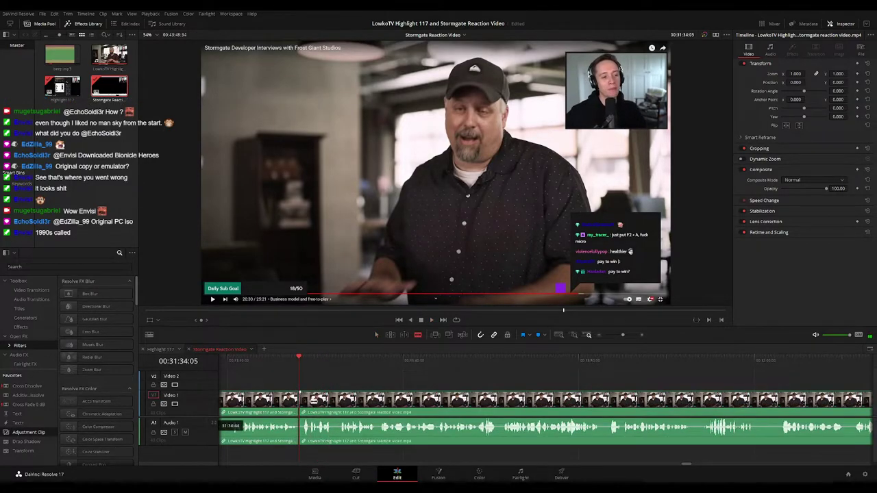
click(309, 401)
key(Delete)
Play on from the join and ripple-delete the short pause at about 00:31:35:24
key(space)
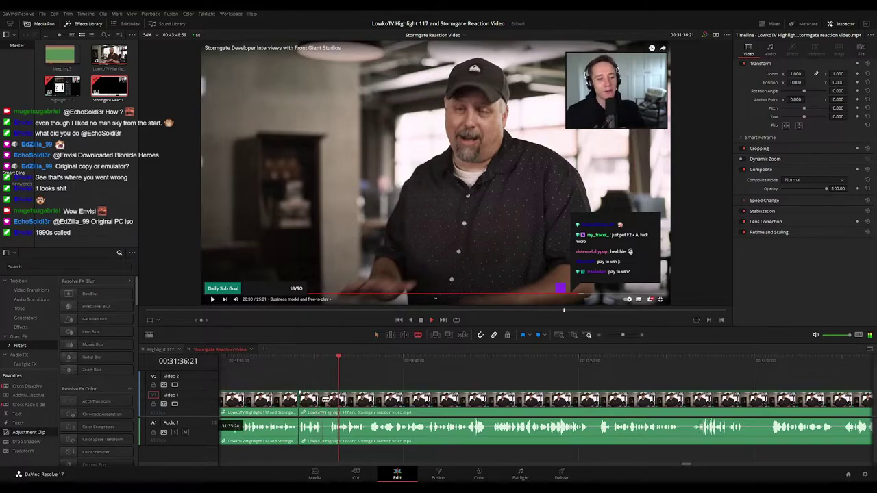
click(323, 400)
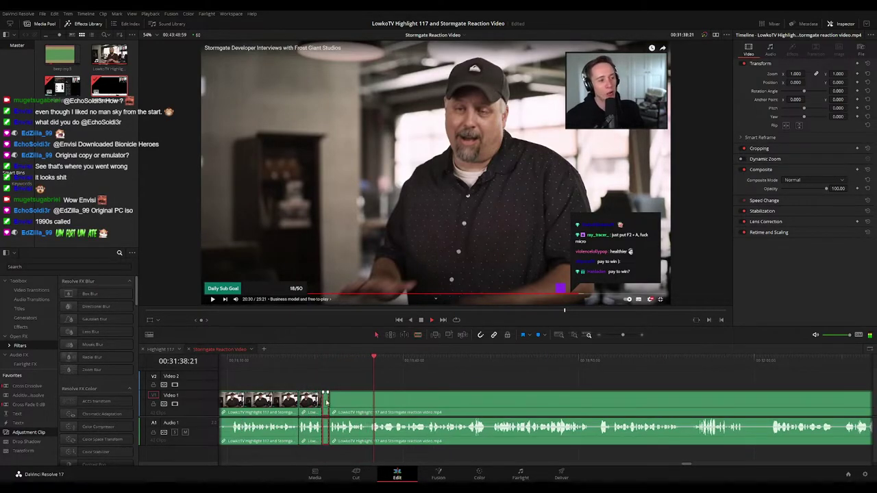
key(Delete)
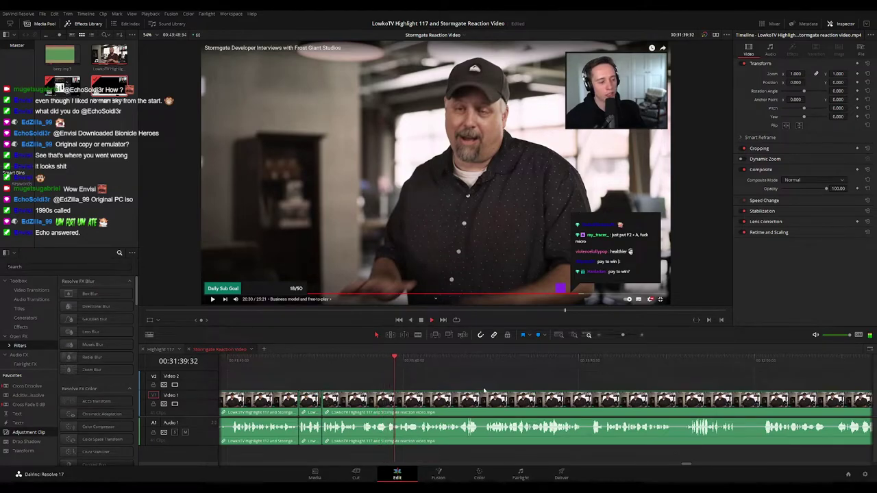
Cut out the brief pause at about 00:31:44 in the reaction clip, close the gap and resume playback
drag(484, 390, 389, 383)
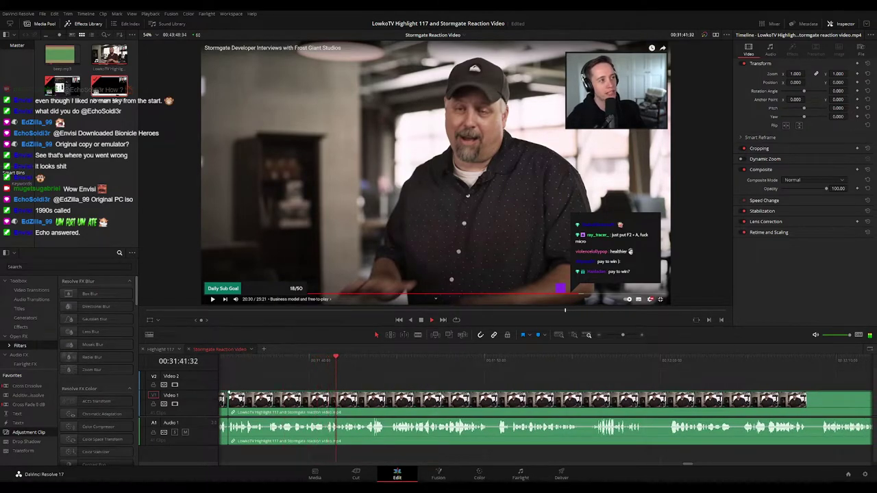
scroll(389, 382, right, 2)
key(space)
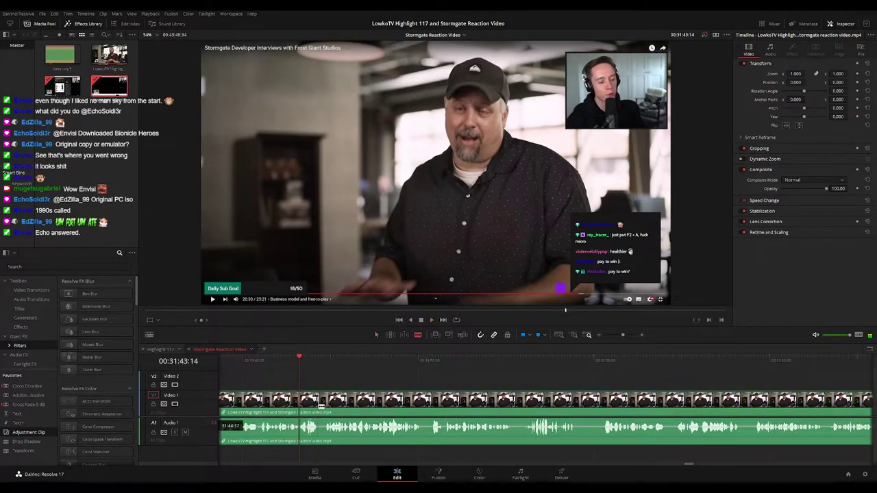
key(b)
click(323, 404)
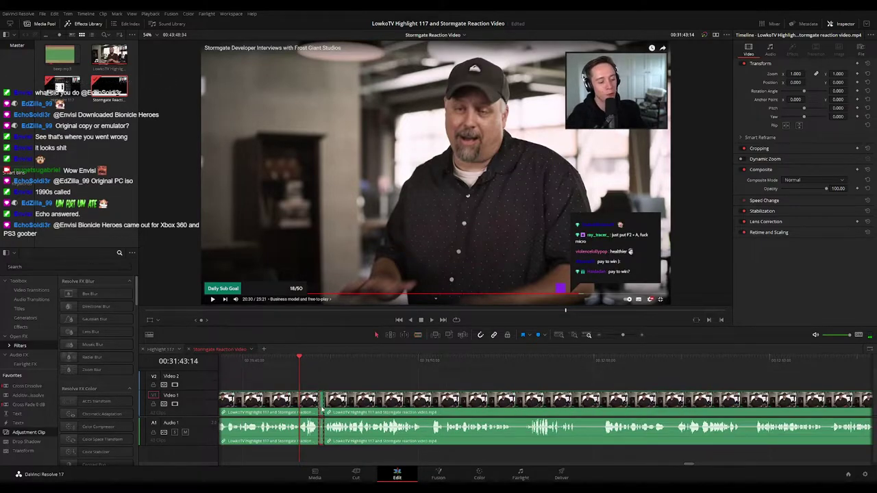
key(Delete)
key(space)
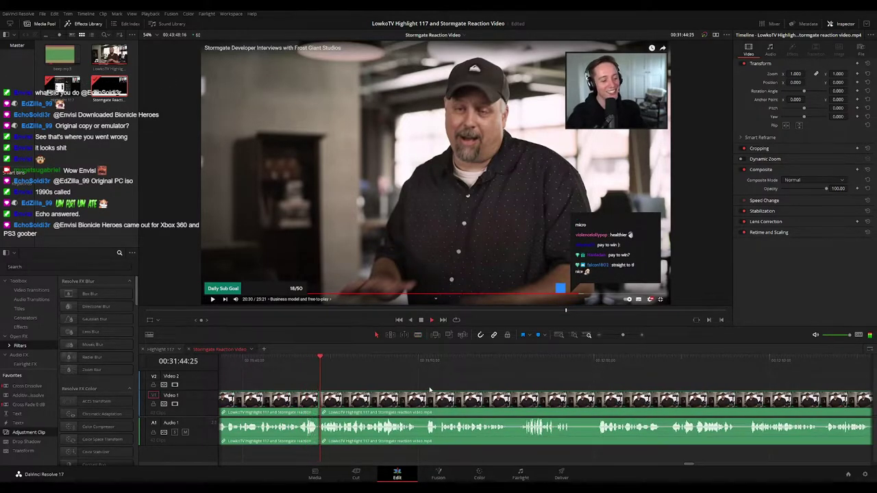
Add an adjustment clip on Video 2 at 00:31:35:24 with zoom 1.690 and position -865, -480, extending it to about 00:31:59
click(279, 366)
drag(332, 375, 509, 378)
key(space)
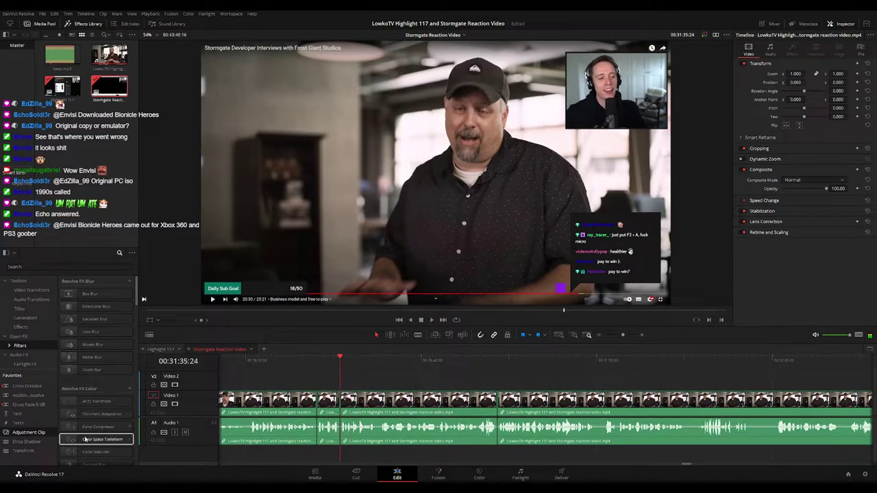
drag(108, 414, 342, 380)
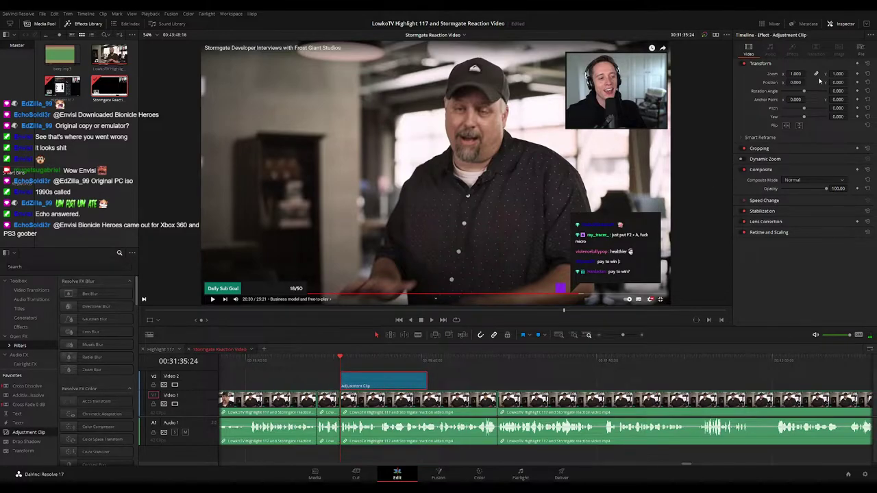
drag(794, 73, 844, 82)
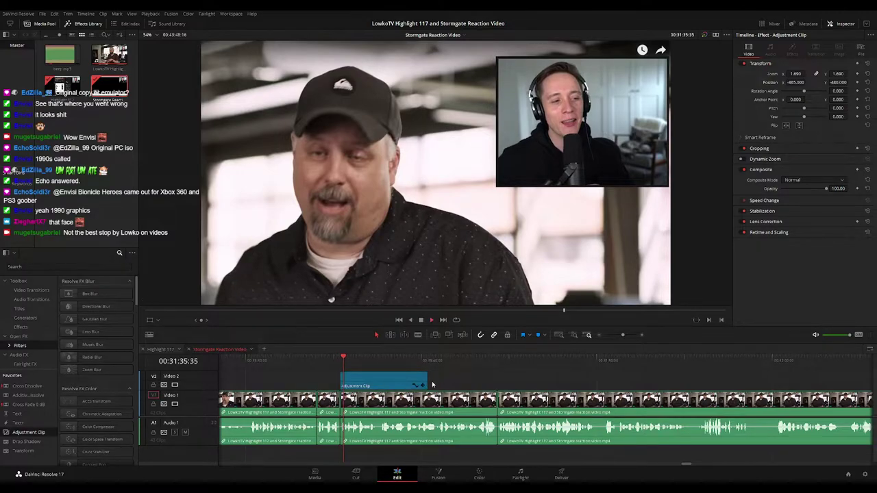
drag(427, 382, 761, 377)
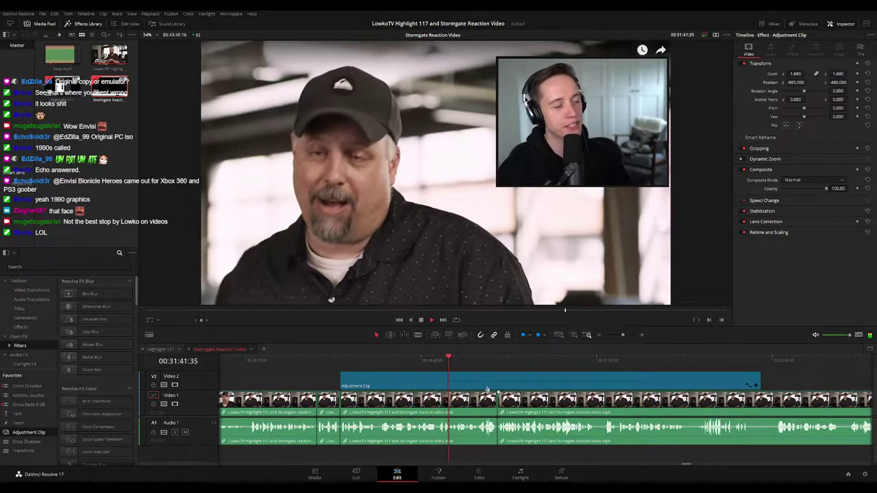
Cut out the half-second pause starting at about 00:31:50 in the reaction clip and close the gap
scroll(458, 398, right, 3)
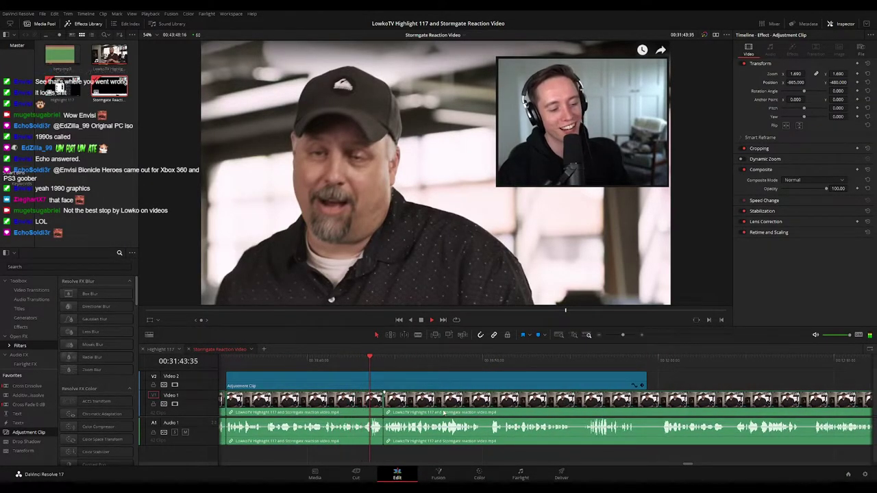
scroll(464, 403, right, 2)
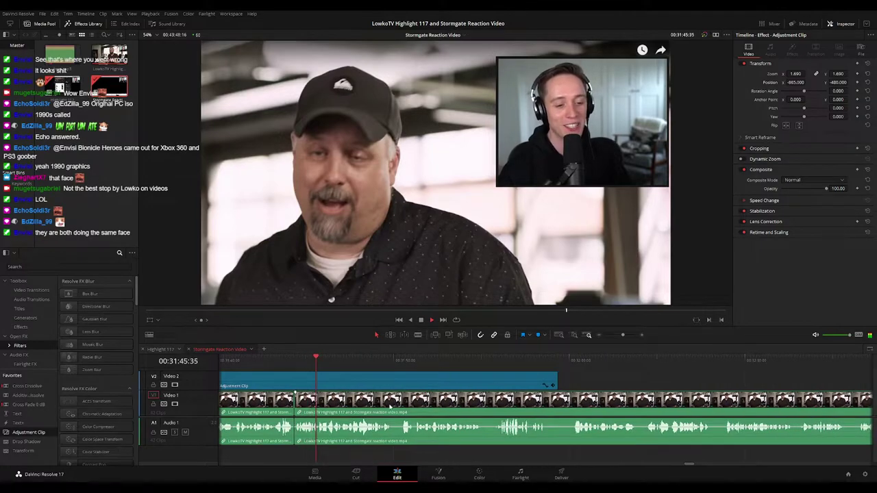
key(b)
click(393, 407)
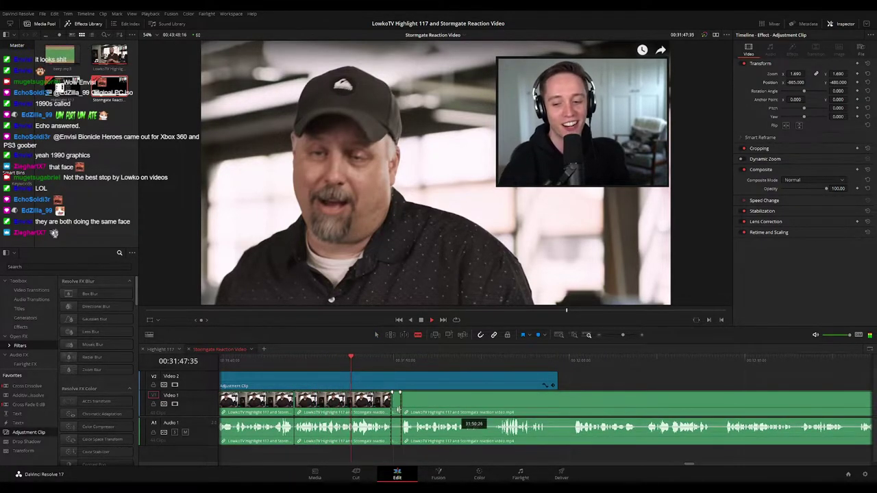
key(a)
click(397, 410)
key(Delete)
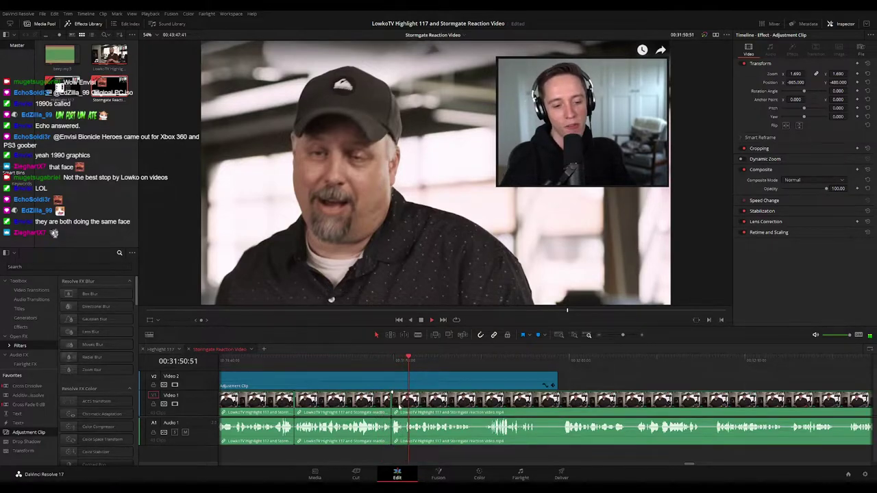
Ripple-delete the further short section directly after the join at about 00:31:50, up to the next speech
key(b)
click(405, 407)
key(a)
click(401, 409)
key(BackSpace)
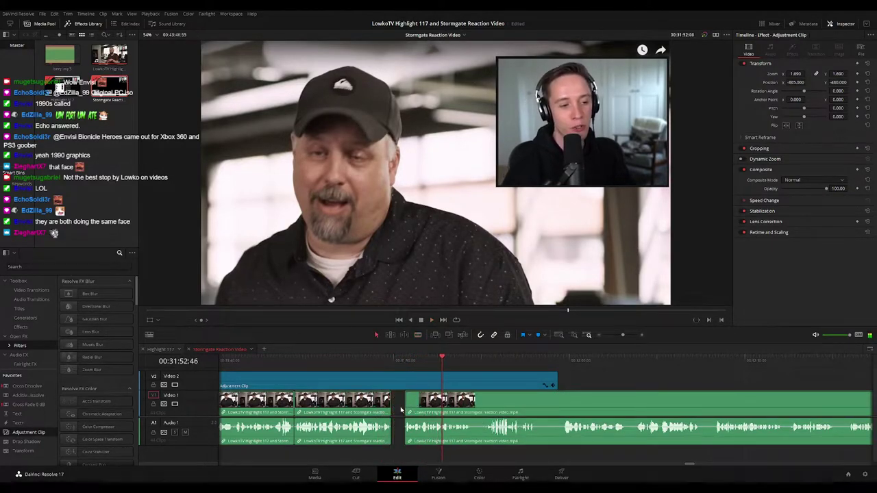
Cut out the one-second pause starting at 00:31:53:35 in the reaction clip and close the gap
key(ctrl+z)
key(b)
key(space)
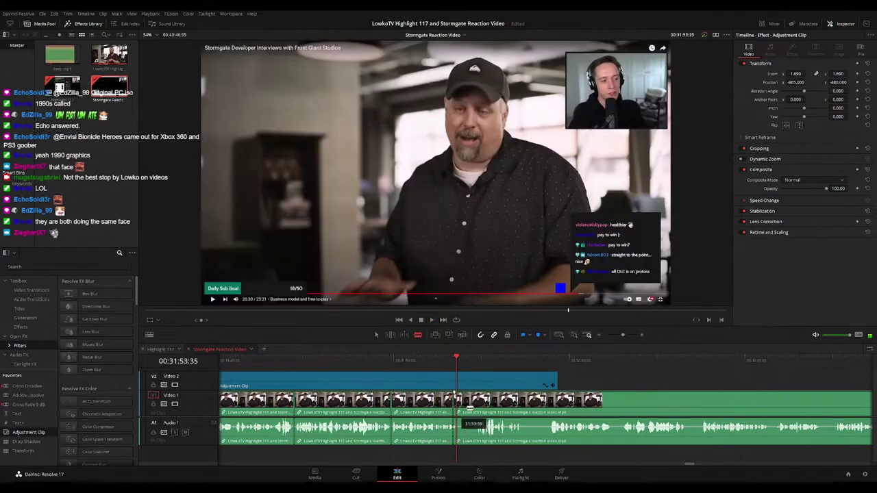
key(ctrl+equal)
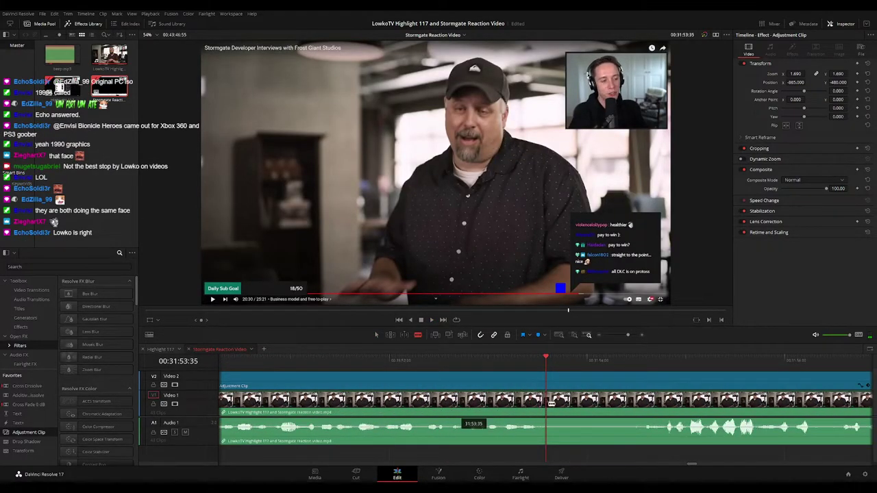
click(547, 404)
click(642, 409)
key(a)
click(602, 406)
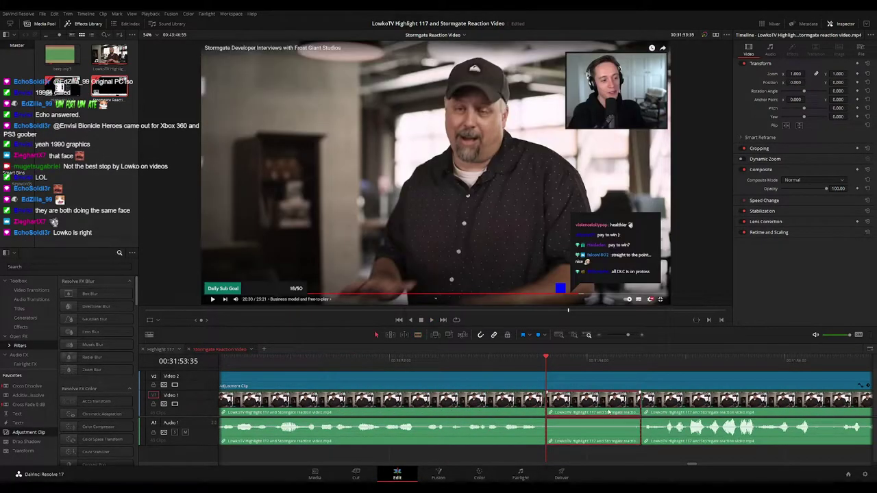
key(Delete)
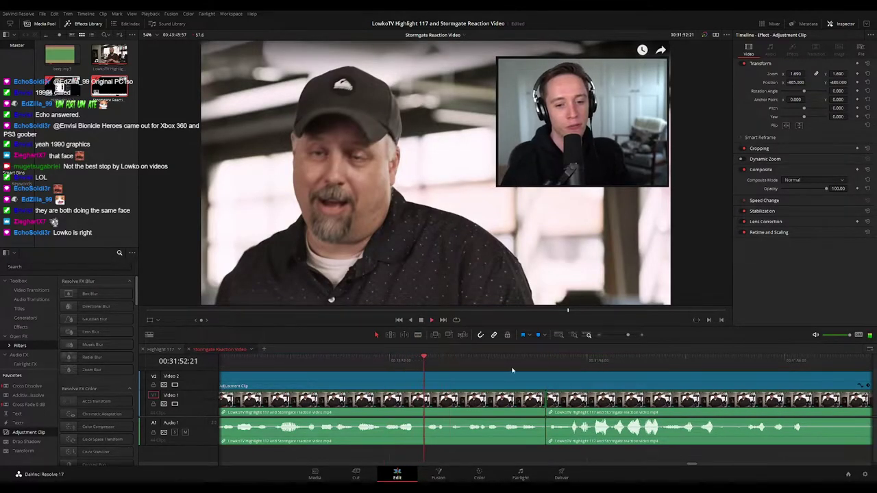
Extend the end of the zoom adjustment clip on Video 2 to about 00:32:06
key(ctrl+minus)
scroll(628, 401, right, 3)
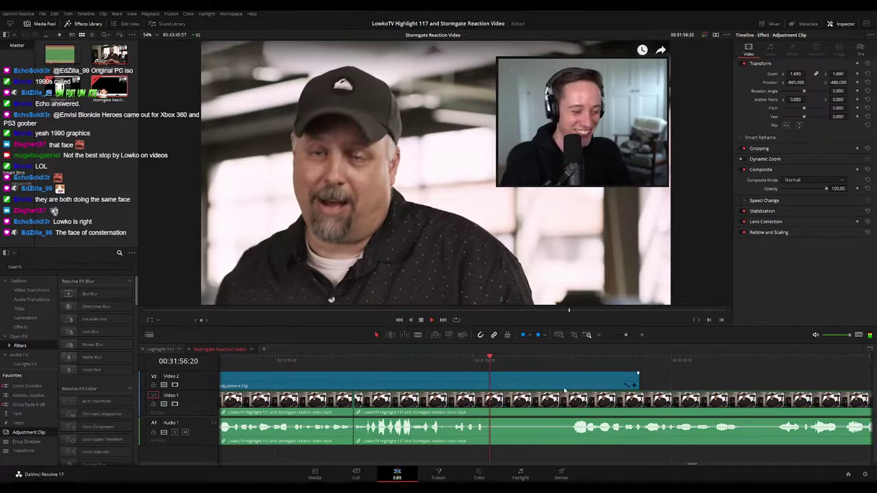
scroll(565, 390, down, 2)
drag(606, 379, 768, 379)
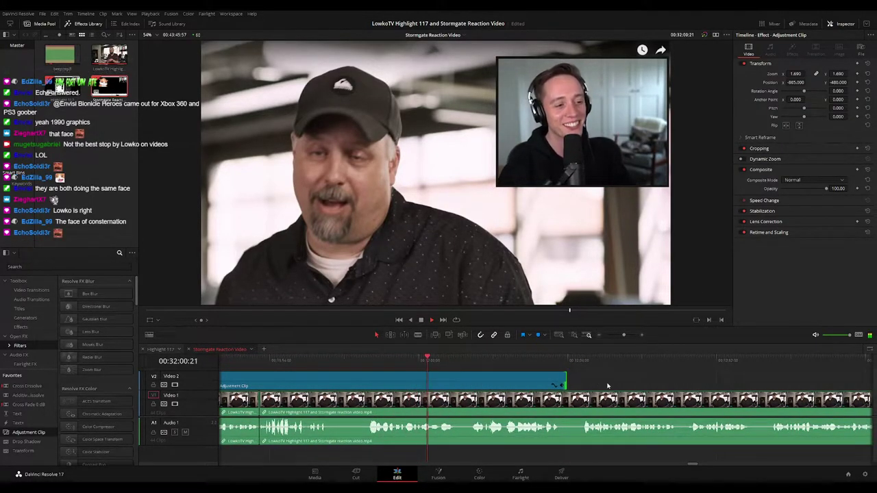
Cut out the short pause at about 00:32:01:30 in the reaction clip and close the gap
scroll(607, 386, right, 1)
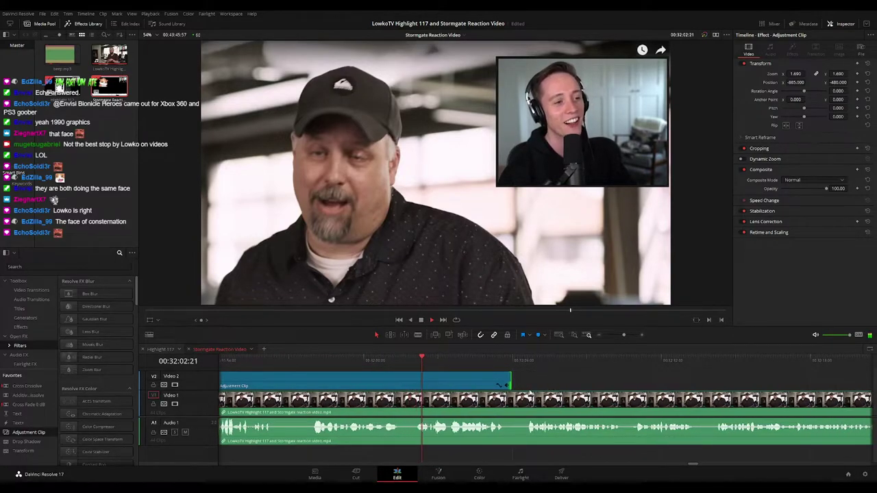
key(b)
click(399, 407)
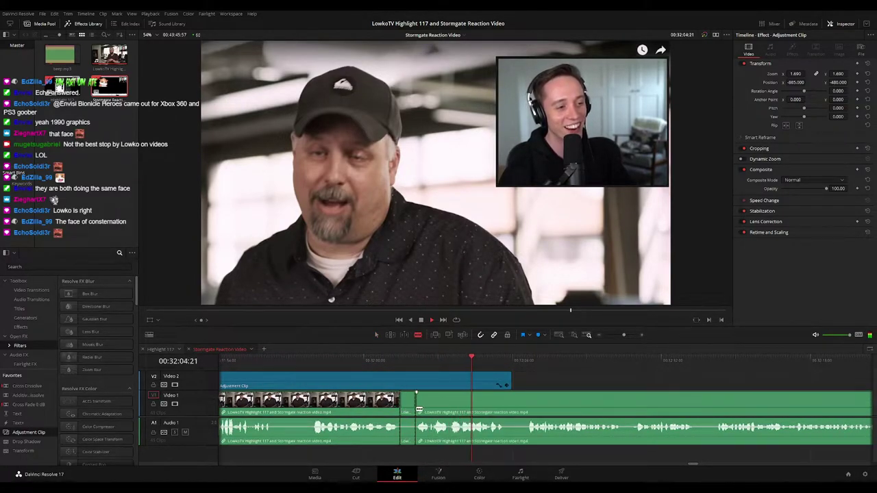
key(a)
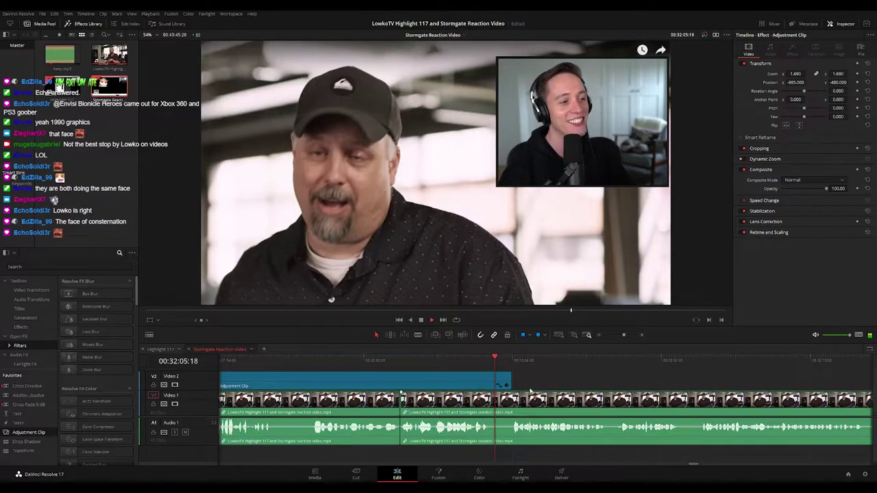
Cut out the short pause starting at about 00:32:05 in the reaction clip and close the gap
scroll(529, 391, right, 1)
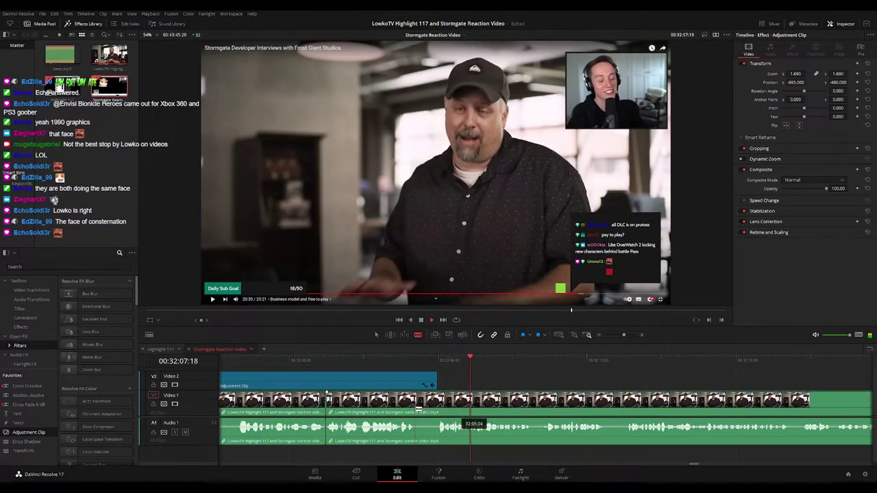
click(415, 409)
click(438, 407)
key(a)
click(431, 408)
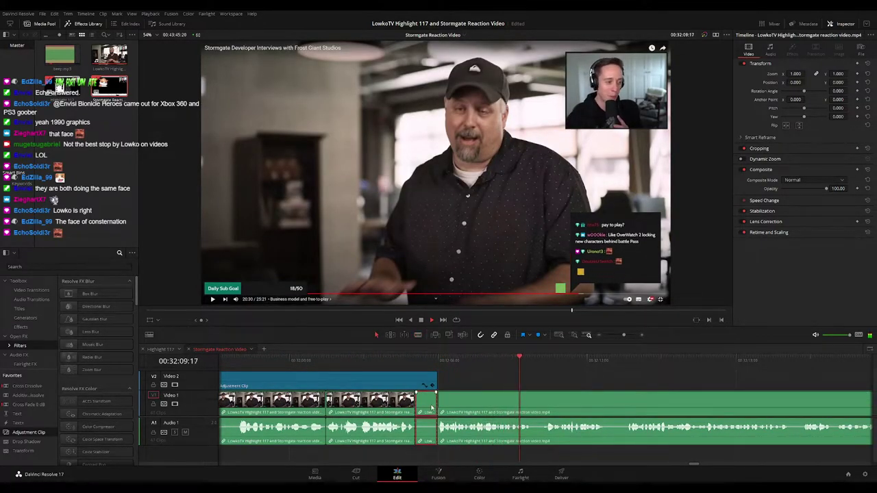
key(Delete)
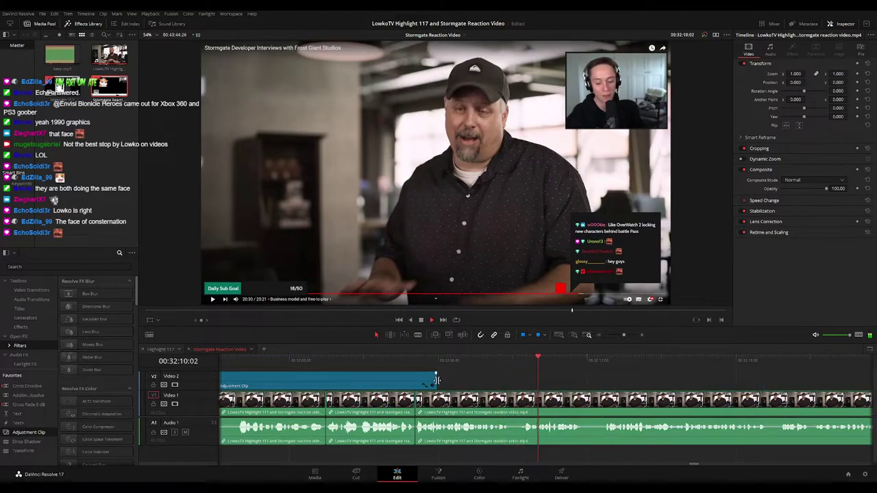
Cut out the short pause starting at about 00:32:12 in the reaction clip and close the gap
key(b)
click(586, 404)
click(601, 405)
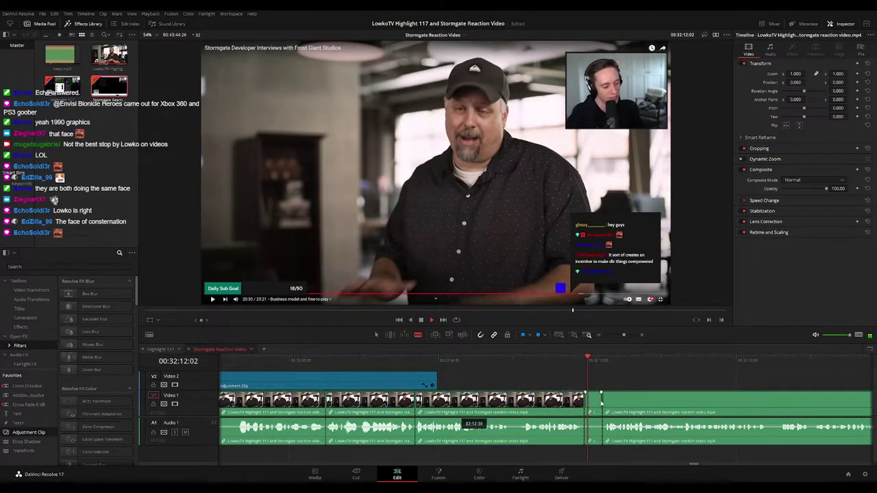
key(a)
click(596, 404)
key(Delete)
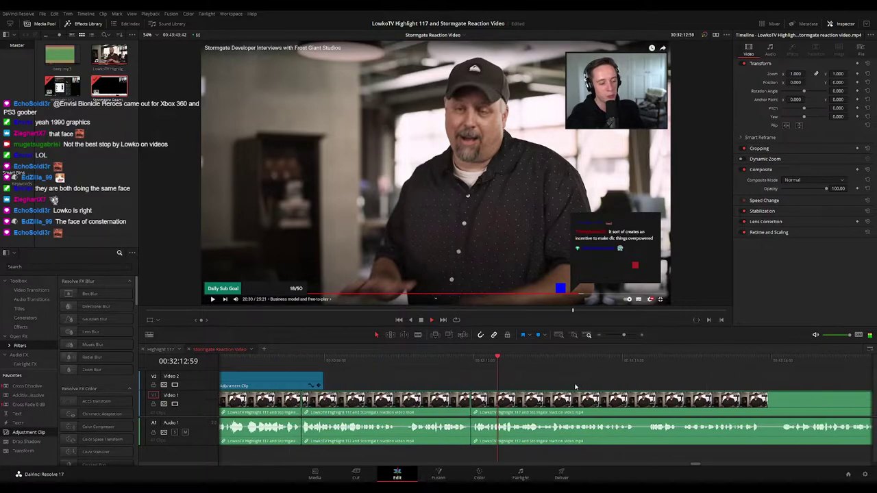
Extend the zoom adjustment clip on Video 2 to about 00:32:24 and ripple-delete the short pause at about 00:32:18:30 in the reaction clip
drag(274, 380, 721, 381)
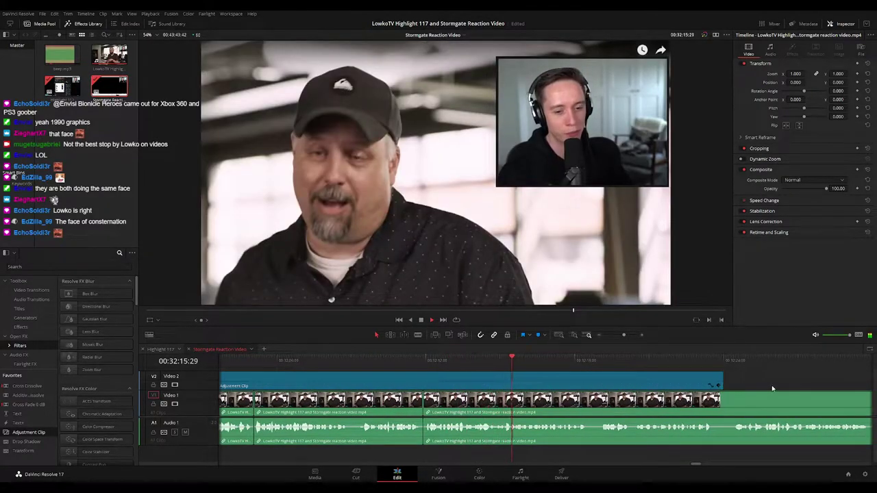
key(space)
key(b)
click(587, 408)
click(602, 408)
key(a)
click(596, 407)
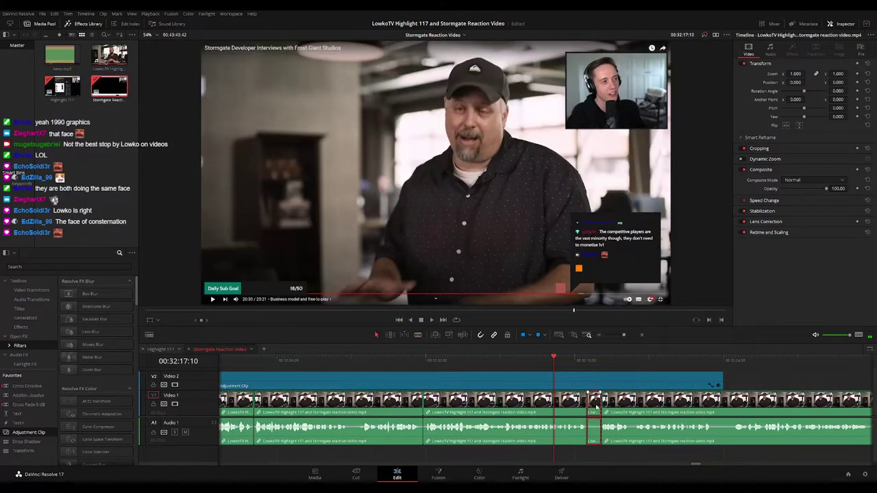
key(Delete)
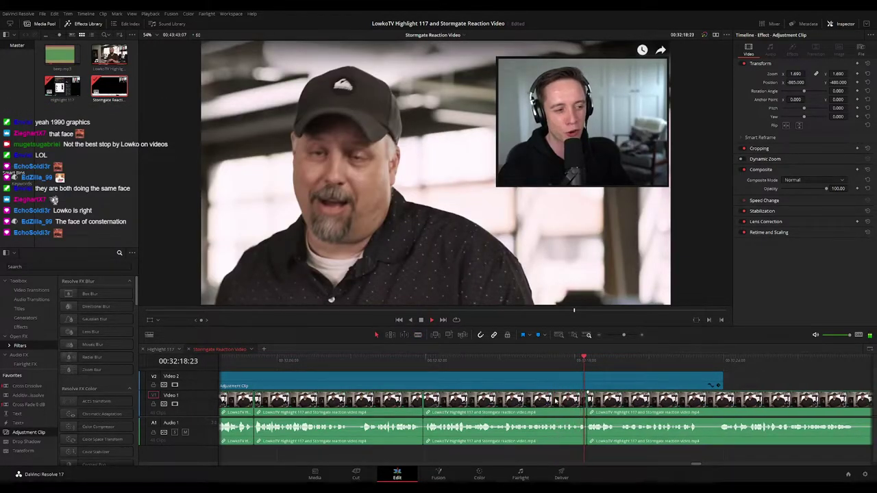
Cut out the short pause starting at about 00:32:23 in the reaction clip and close the gap
scroll(556, 401, right, 4)
key(b)
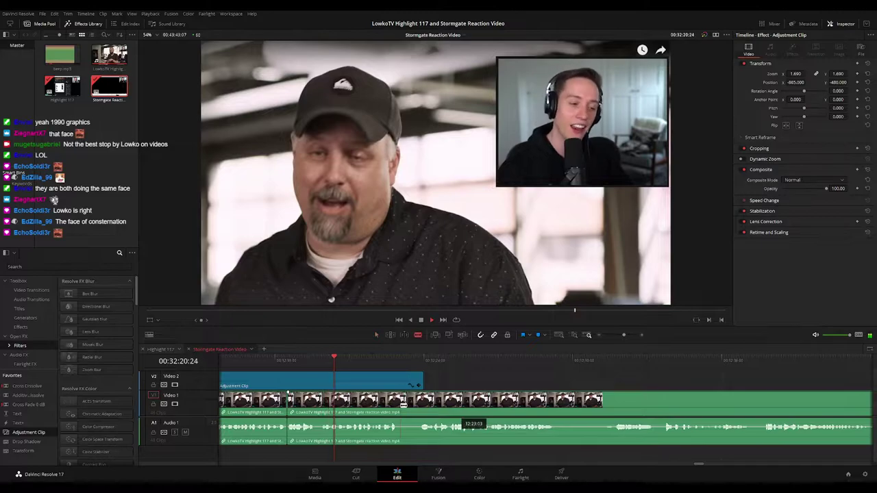
key(b)
click(398, 404)
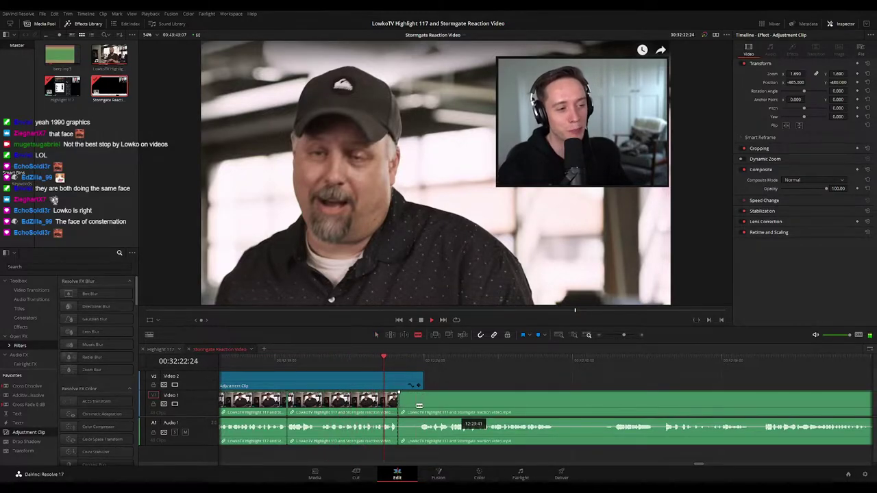
click(415, 406)
key(a)
click(410, 407)
key(Delete)
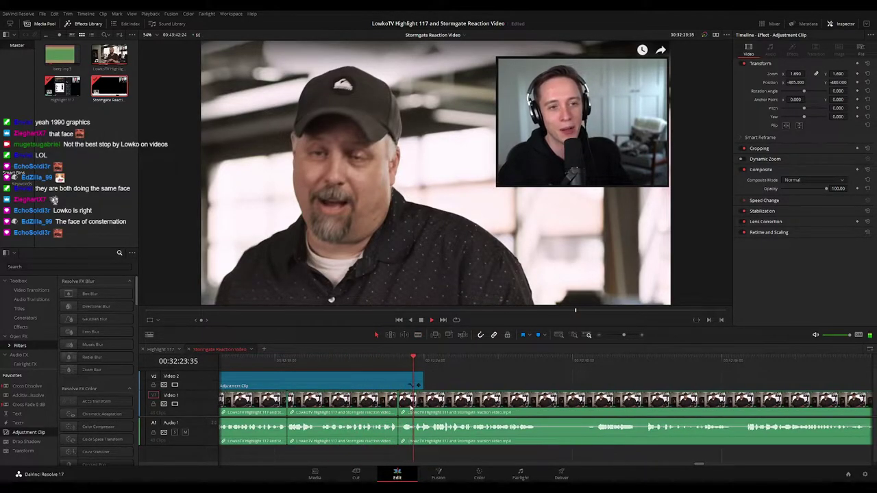
Ripple-delete the further short section directly after the join at about 00:32:23, ending at about 00:32:23:40
click(414, 409)
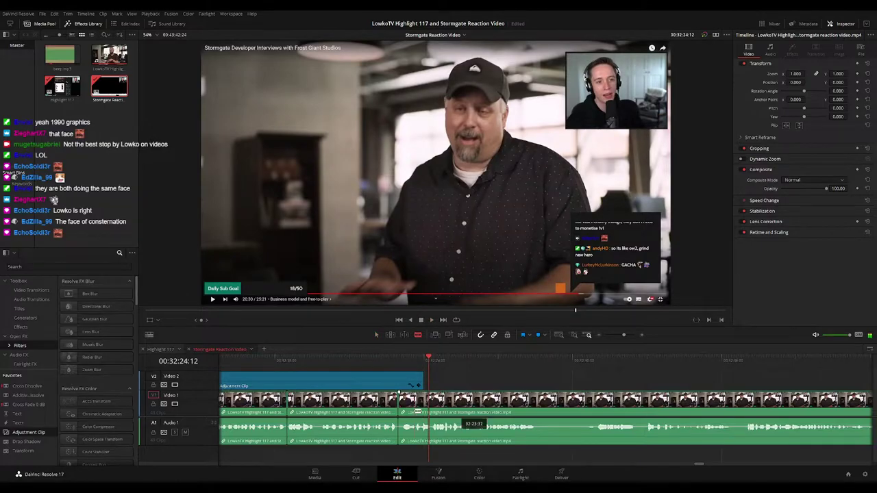
click(416, 411)
key(a)
click(409, 409)
key(Delete)
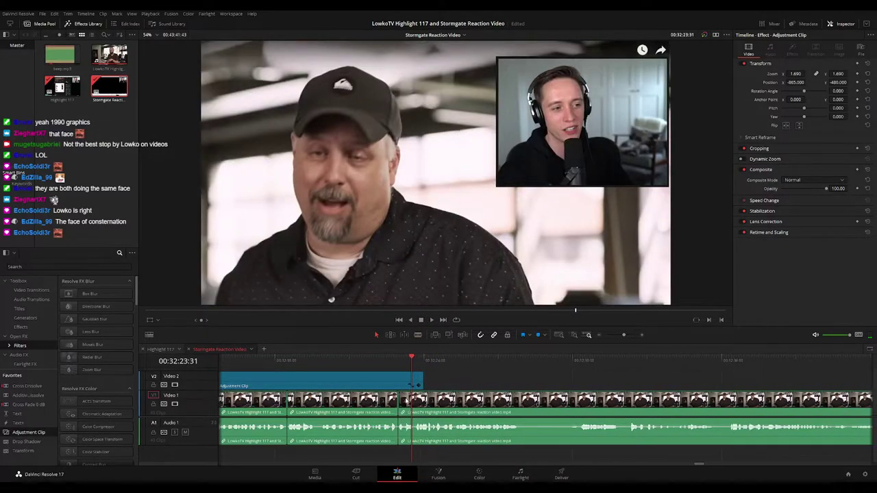
Trim the end of the zoom adjustment clip on Video 2 back to the join at about 00:32:23 and replay that part
click(375, 363)
key(space)
drag(422, 381, 397, 380)
click(382, 363)
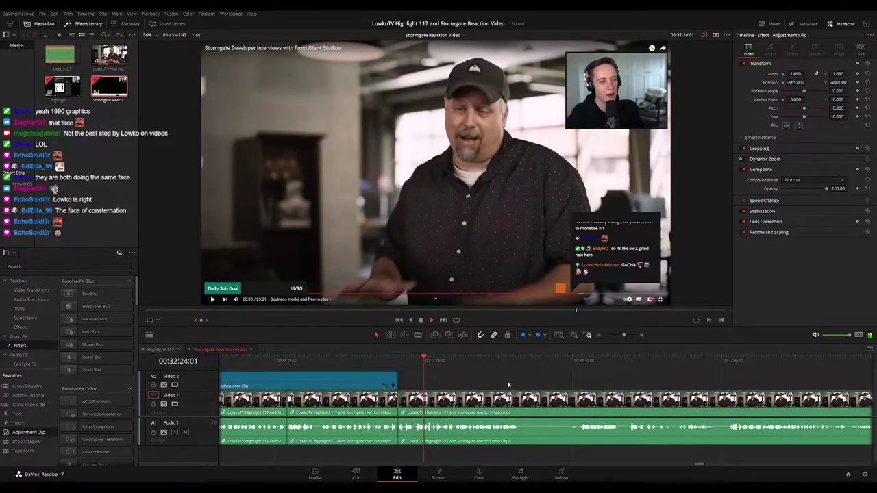
Ripple-delete the section of the reaction clip from 00:32:27:56 to about 00:32:30:17 and replay the join
drag(567, 385, 458, 377)
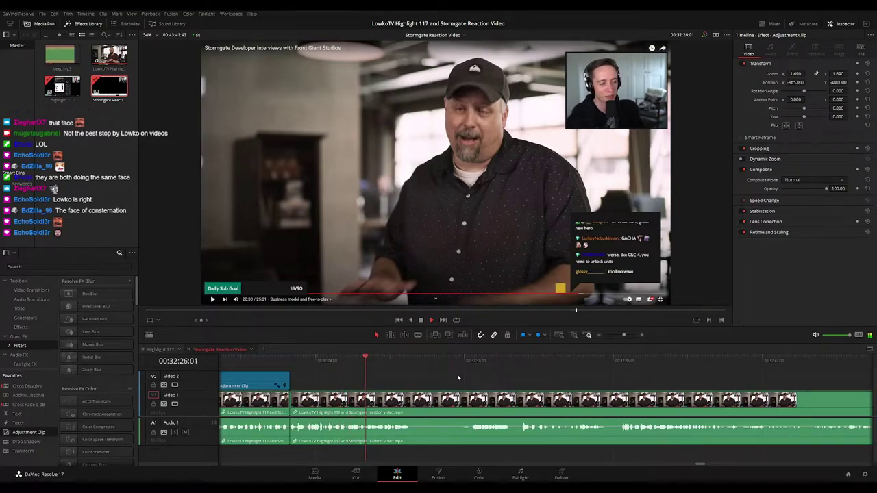
key(space)
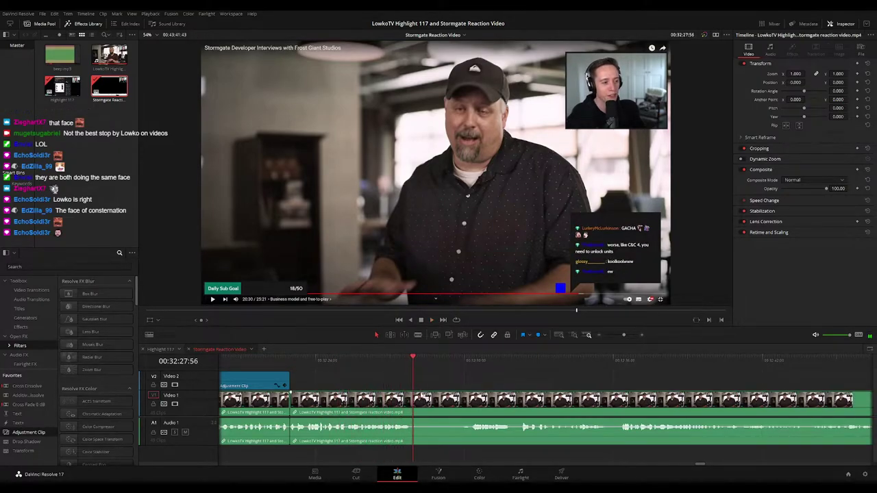
key(b)
click(413, 401)
click(470, 359)
key(space)
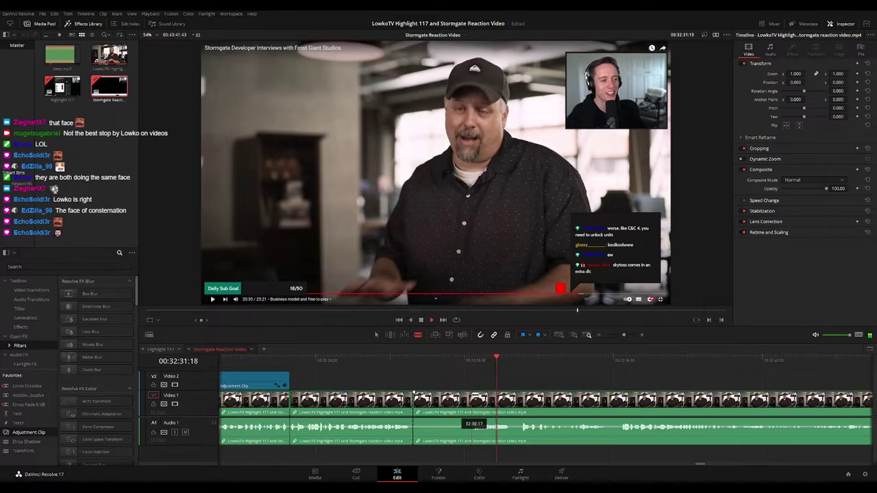
key(ctrl+b)
key(Delete)
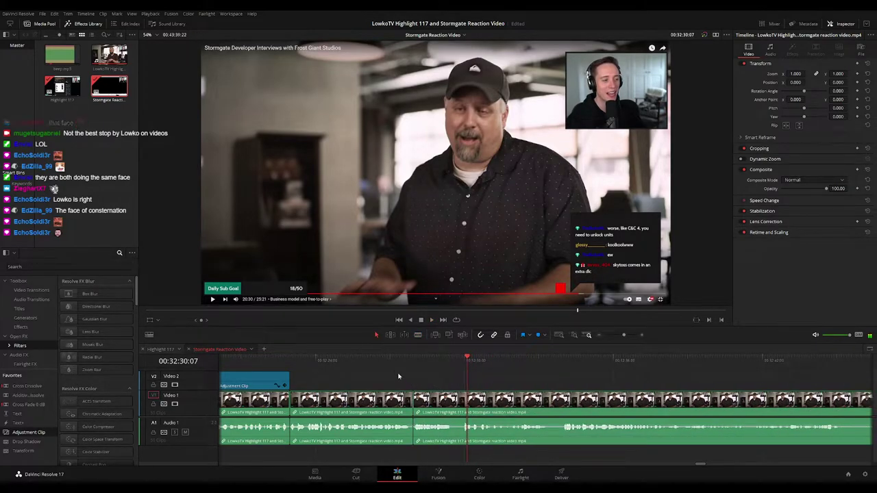
click(390, 359)
key(space)
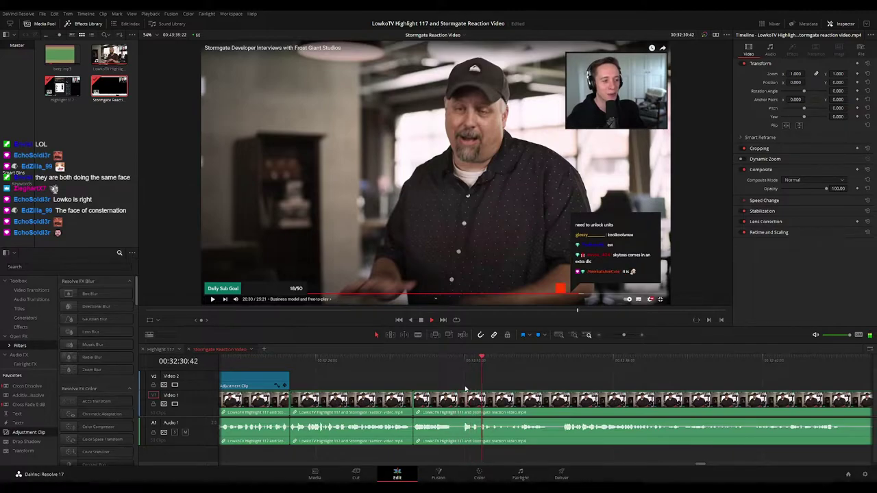
Cut out the short pause starting at about 00:32:33:20 in the reaction clip and close the gap
drag(544, 382, 502, 382)
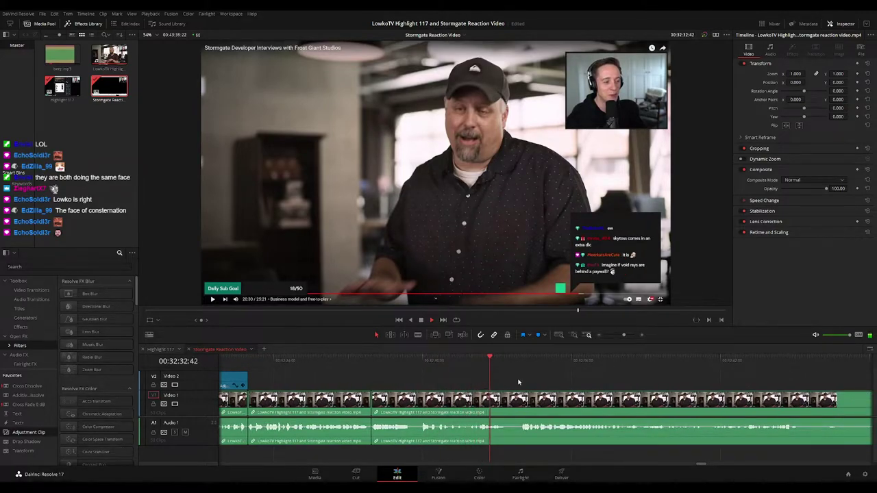
scroll(518, 383, down, 4)
scroll(534, 385, up, 5)
key(b)
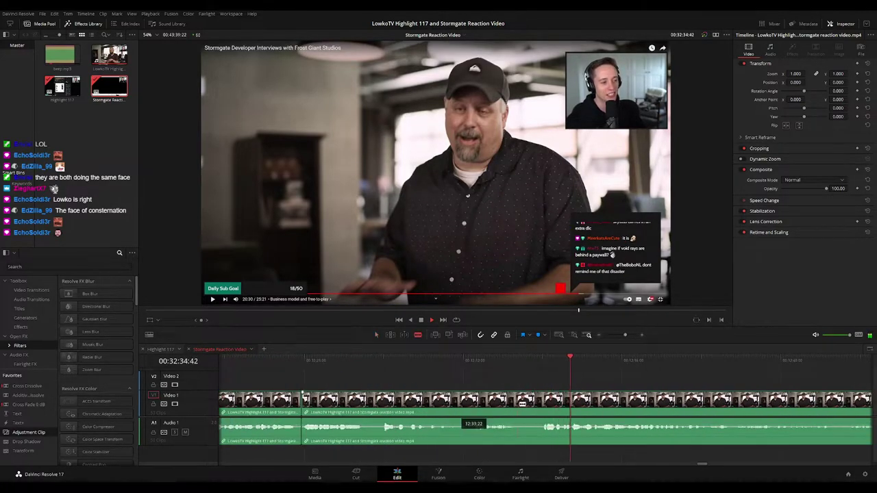
click(518, 403)
click(541, 401)
key(a)
click(527, 404)
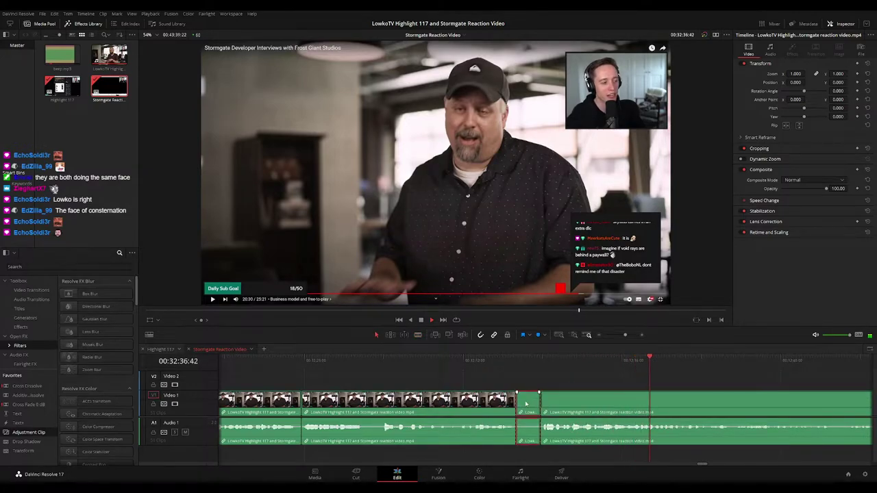
key(Delete)
Ripple-delete the silent section of the reaction clip from about 00:32:45 to 00:32:50 and replay the join
scroll(619, 392, down, 2)
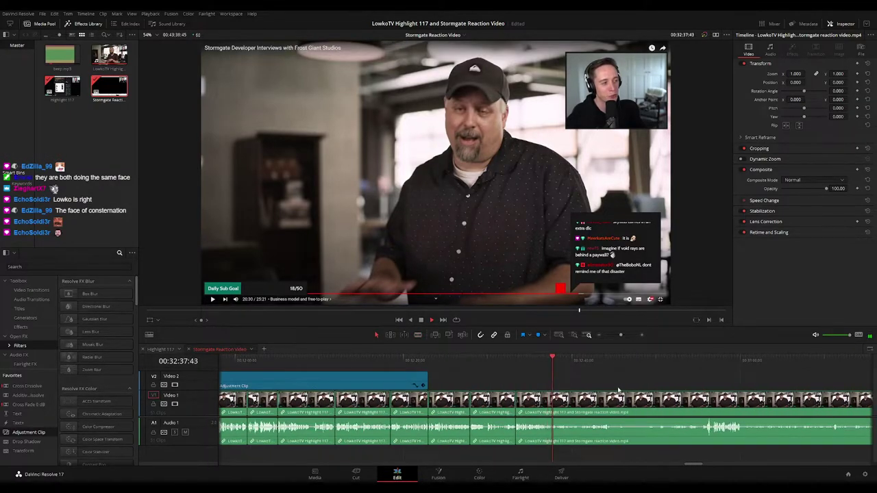
scroll(618, 390, up, 2)
drag(618, 390, 482, 368)
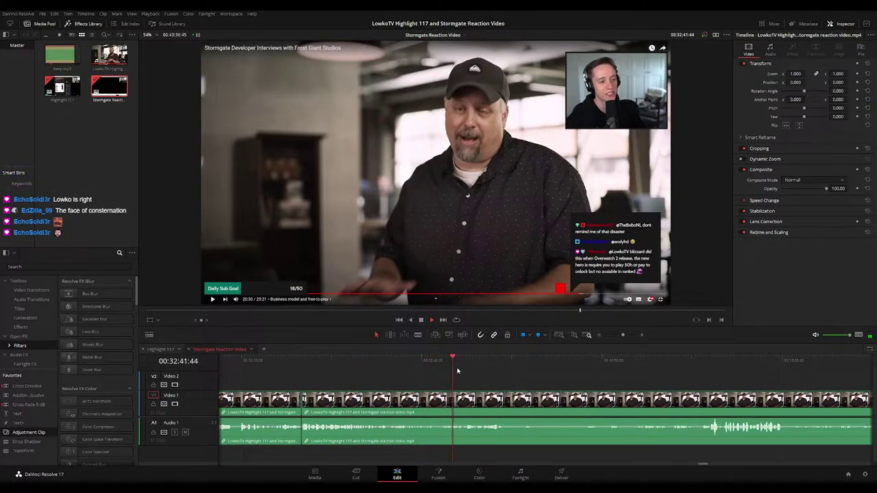
scroll(515, 383, right, 4)
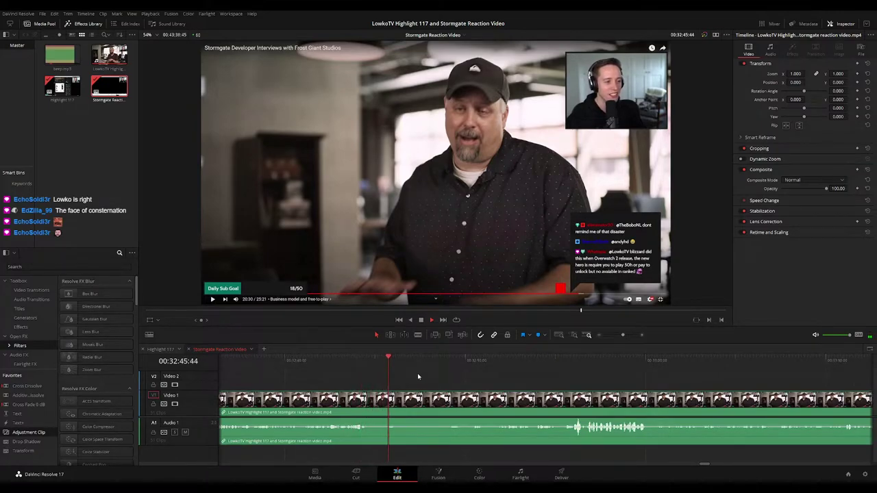
key(b)
click(372, 403)
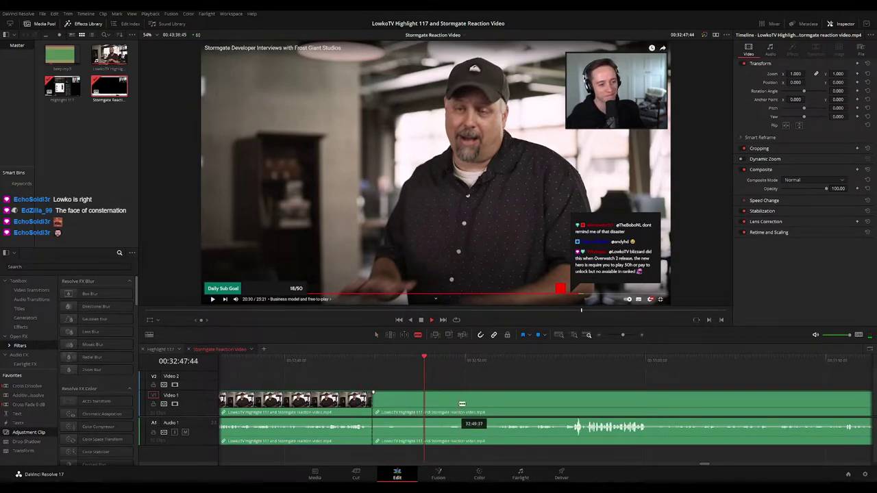
click(472, 363)
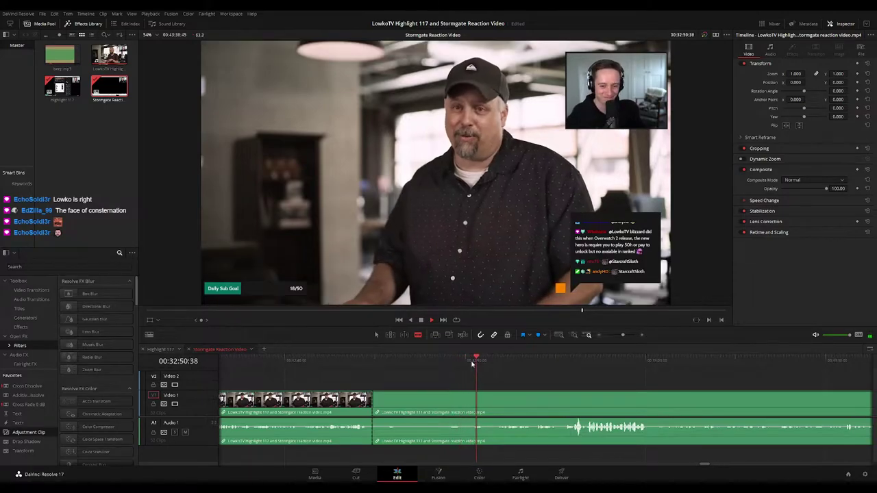
click(467, 399)
key(a)
click(449, 404)
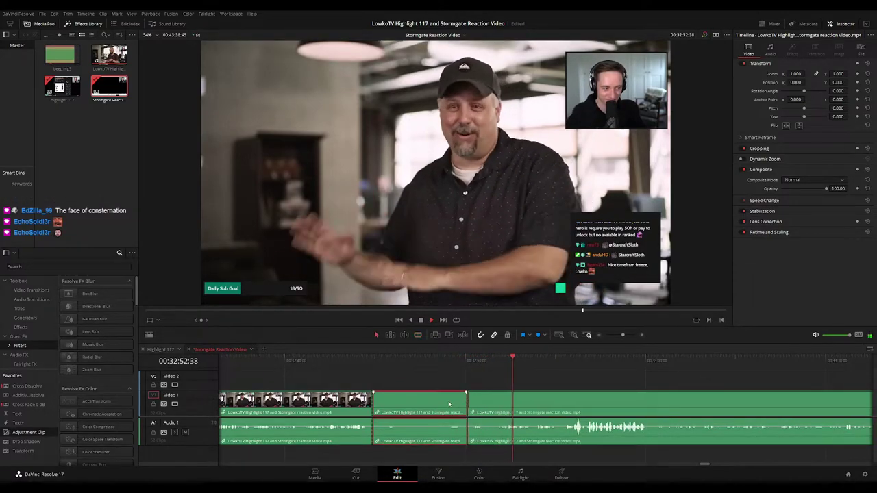
key(Delete)
click(344, 363)
key(space)
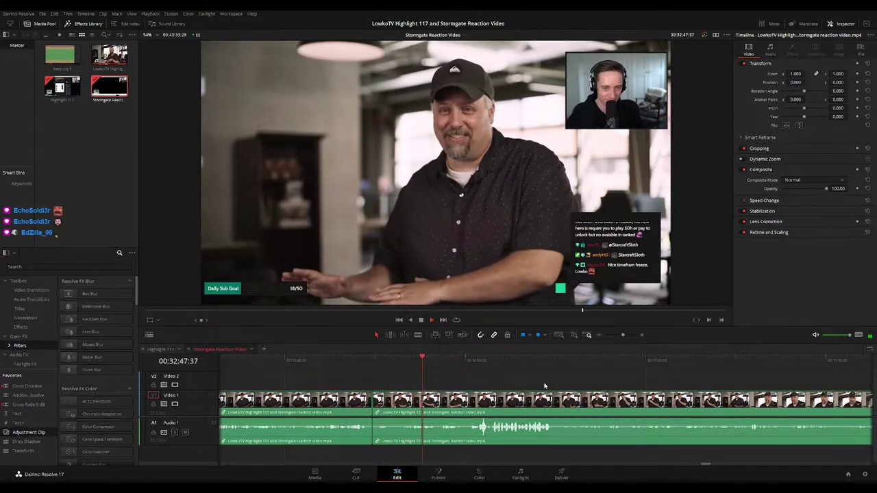
Review the reaction clip from about 00:32:48 to 00:33:21 for further pauses and return the playhead to about 00:33:14
drag(544, 386, 491, 385)
scroll(484, 381, right, 2)
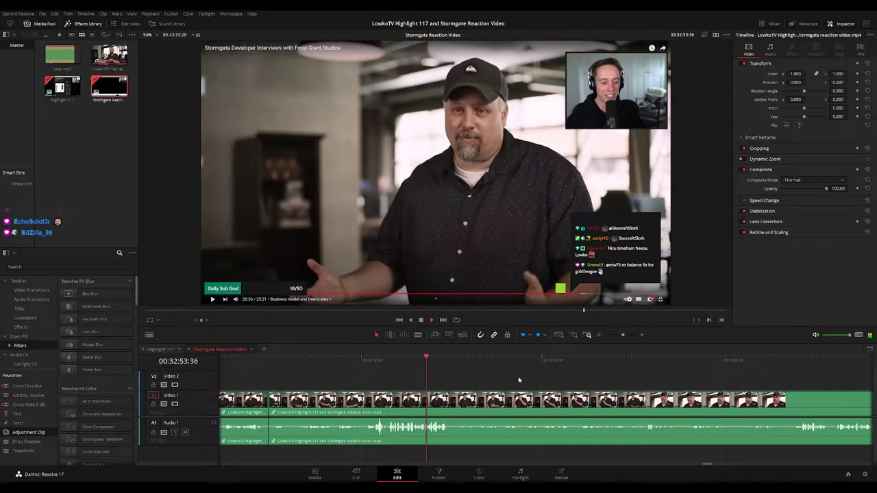
scroll(559, 379, up, 2)
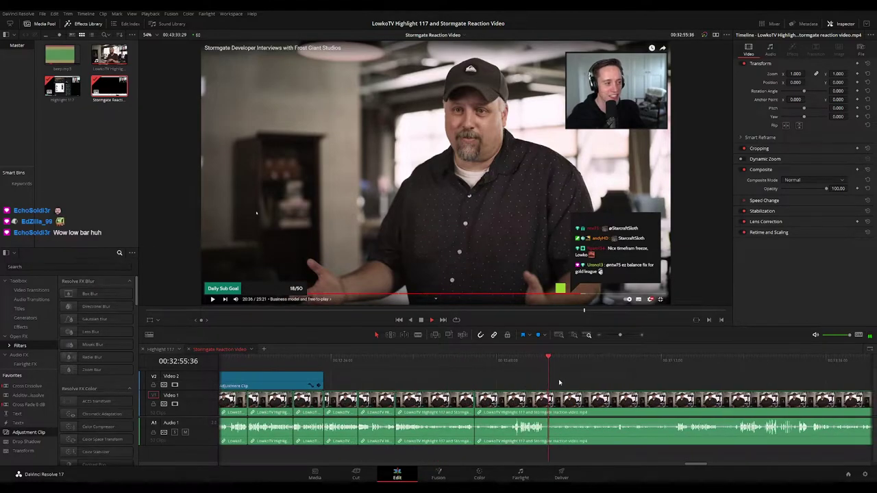
scroll(500, 375, down, 3)
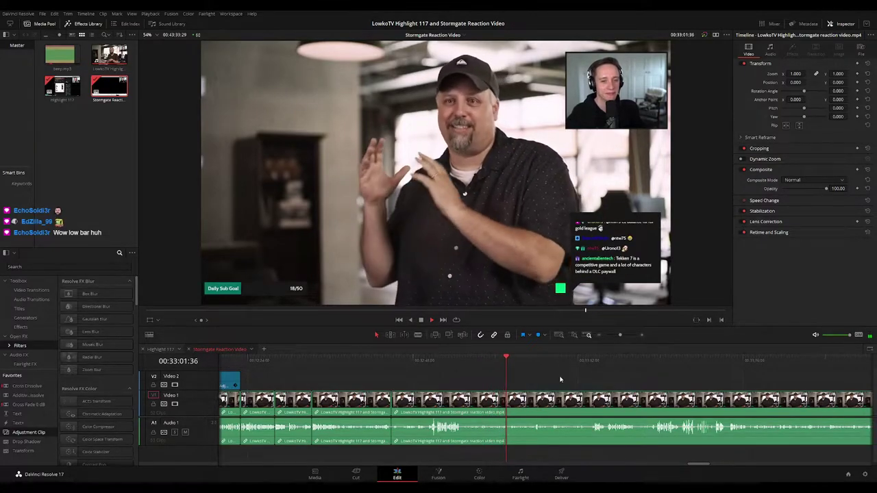
scroll(560, 380, right, 3)
mouse_move(620, 335)
mouse_down()
mouse_move(610, 336)
mouse_move(620, 336)
mouse_up()
scroll(500, 380, right, 2)
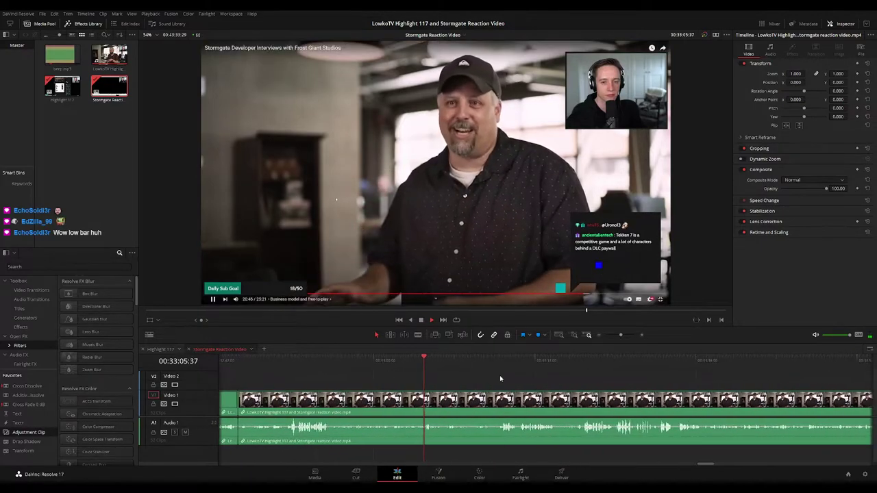
scroll(512, 380, right, 1)
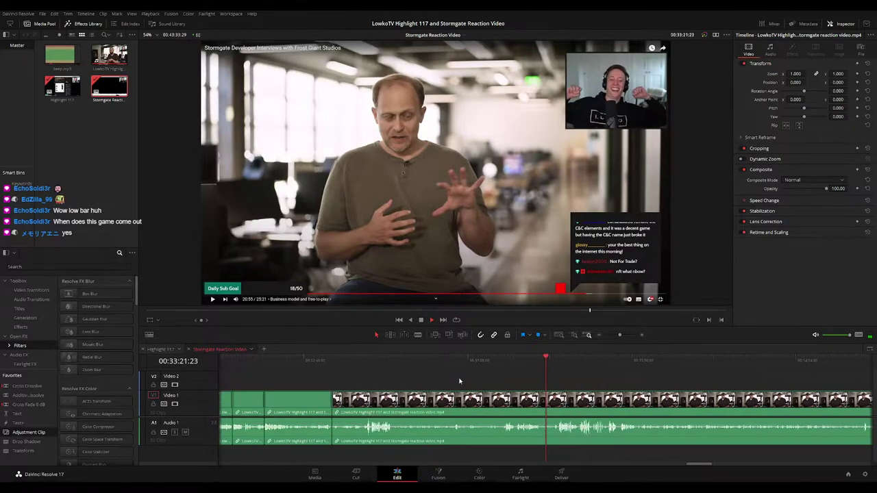
click(502, 357)
key(space)
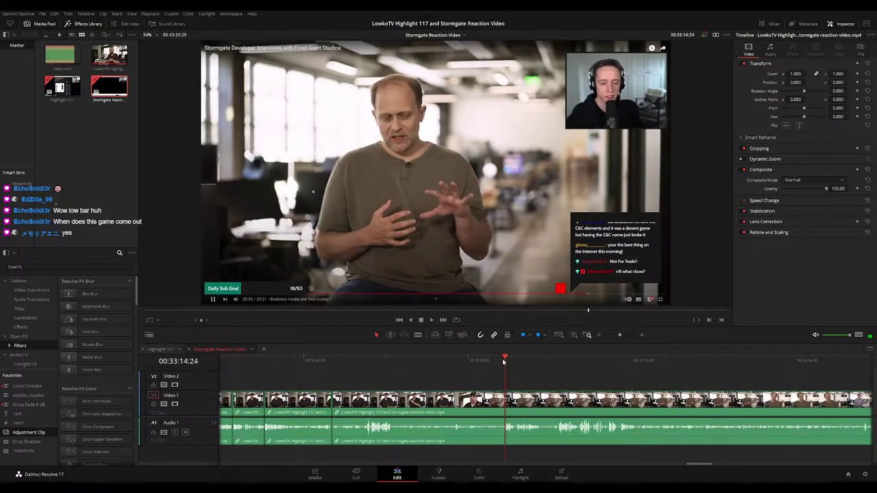
Add an adjustment clip above the reaction clip at about 00:33:16 and set its zoom to 1.690 and position to -871, -400
key(ctrl+equal)
key(space)
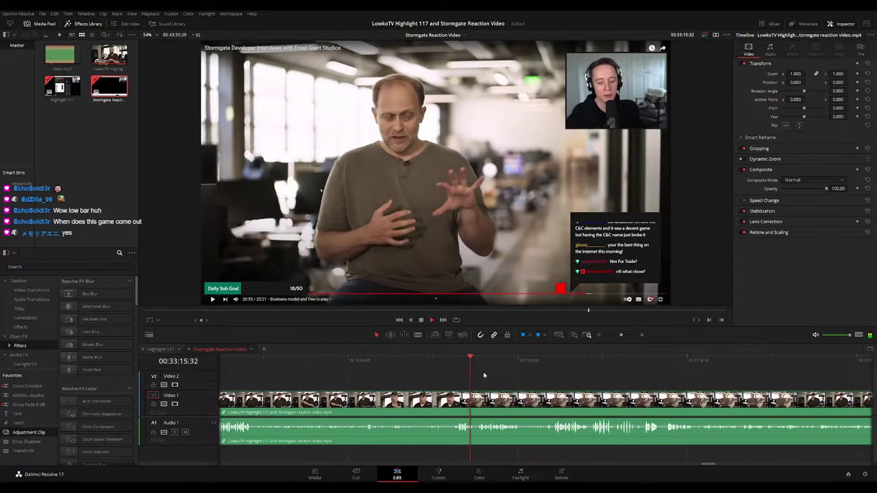
drag(28, 432, 503, 385)
drag(794, 73, 807, 73)
drag(794, 73, 820, 82)
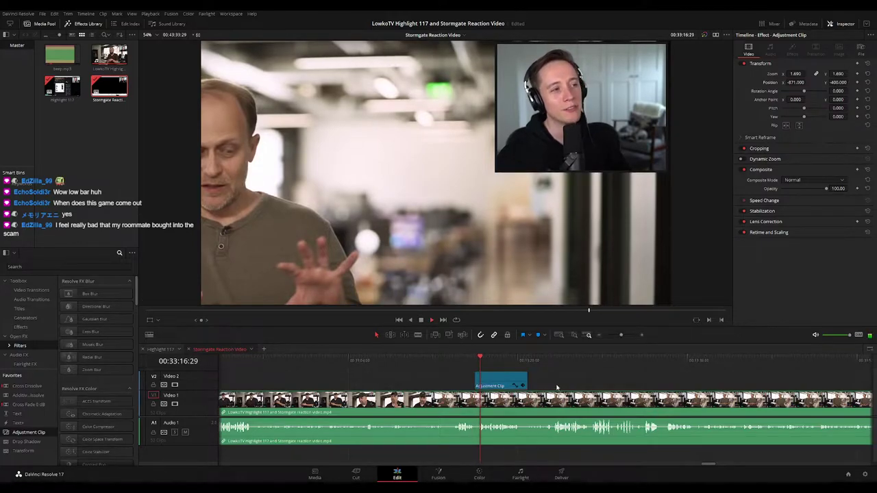
Extend the end of the new adjustment clip on Video 2 to about 00:33:26:50
click(562, 384)
scroll(568, 381, up, 3)
scroll(626, 377, right, 3)
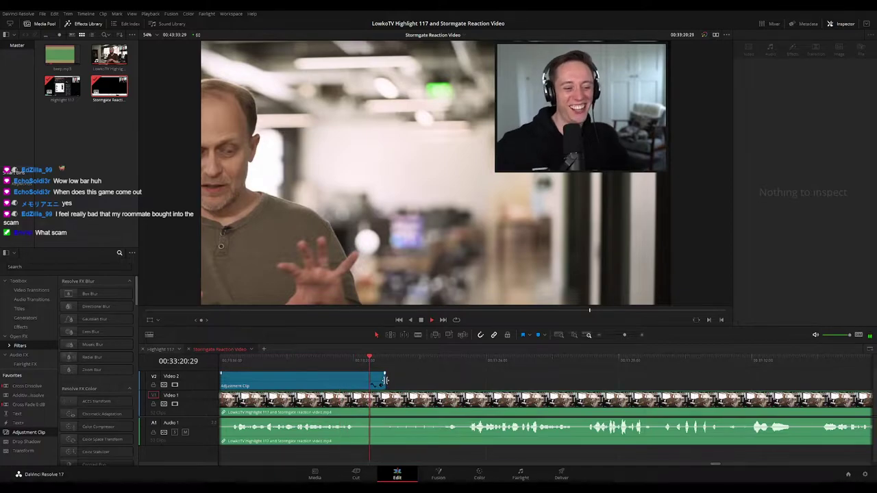
drag(385, 380, 582, 381)
scroll(535, 370, right, 2)
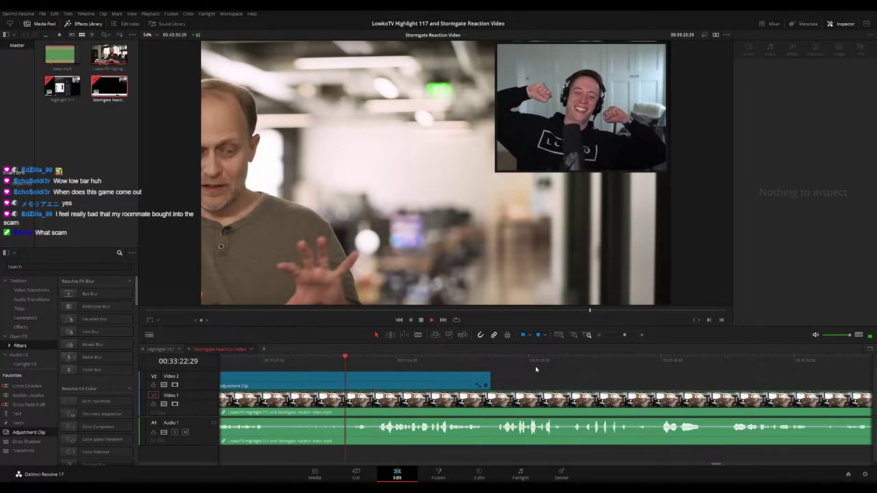
Ripple-delete the short pause in the reaction clip from about 00:33:22:40 to 00:33:23:22 and replay the join
scroll(535, 369, right, 1)
key(space)
key(b)
click(317, 407)
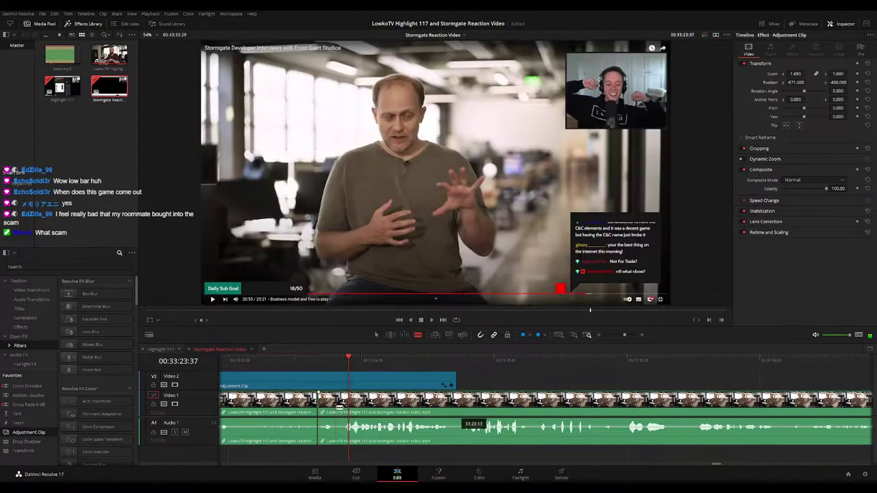
click(341, 408)
key(a)
click(330, 405)
key(Delete)
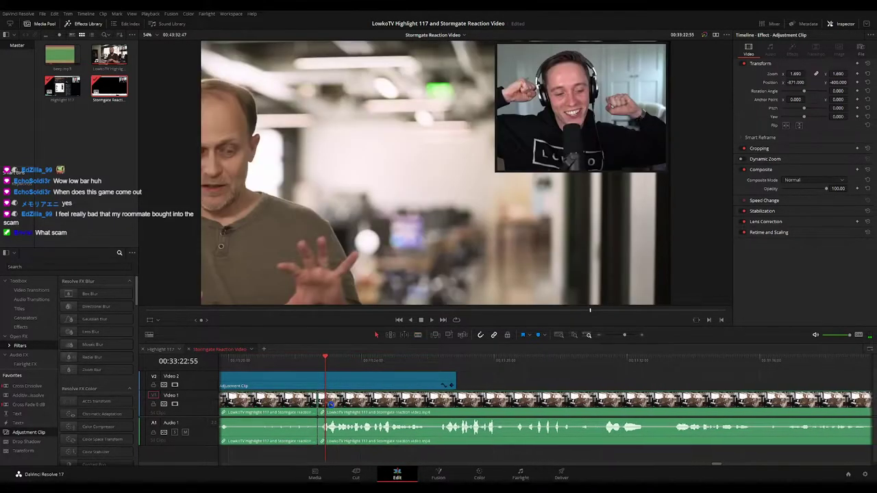
key(space)
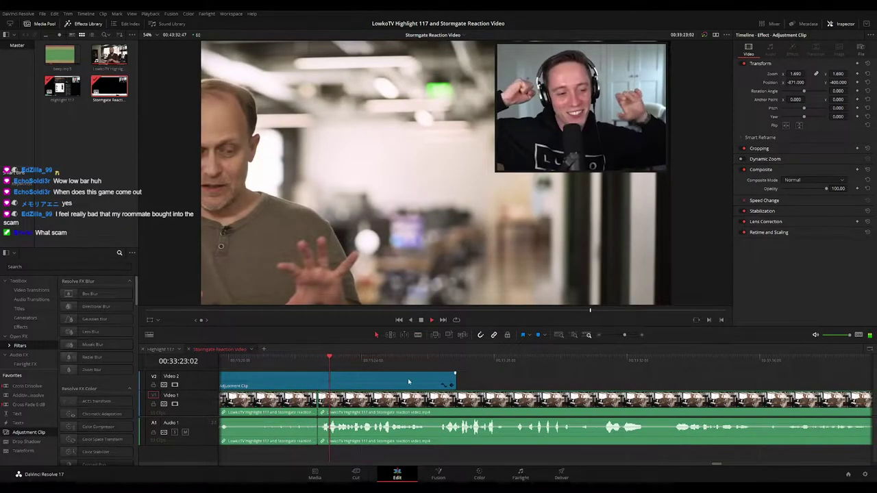
Extend the end of the zoom adjustment clip to about 00:33:32:30 to cover the rest of the reactor's comment
scroll(515, 387, right, 2)
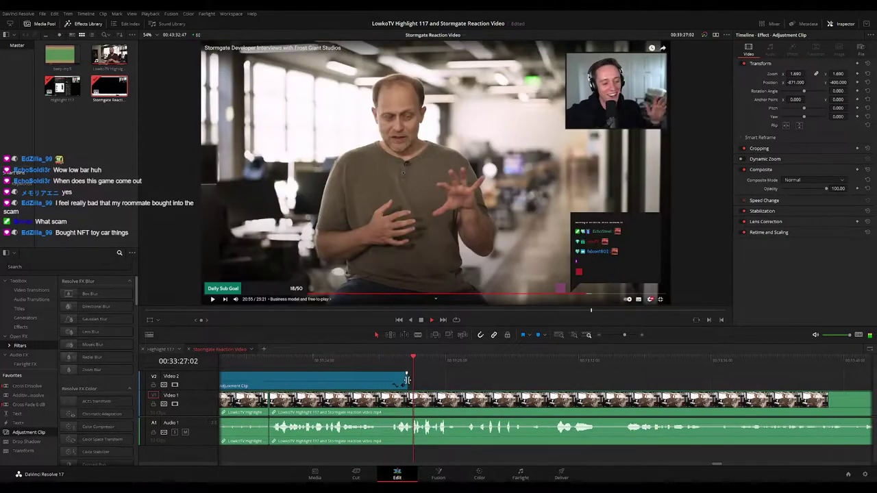
drag(406, 380, 591, 380)
scroll(644, 388, right, 5)
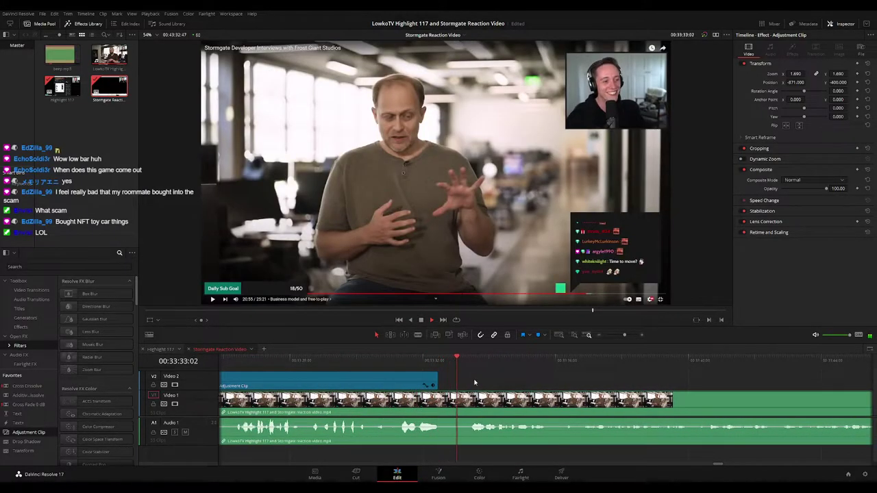
Ripple-delete the one-second section of the reaction clip right after the adjustment clip's end at about 00:33:32:30 and replay the join
key(b)
click(446, 399)
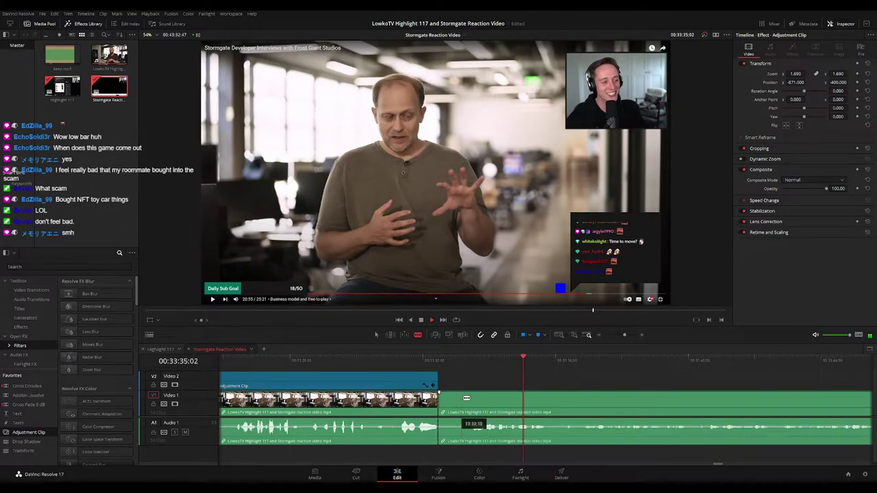
click(472, 401)
key(a)
click(462, 401)
key(Delete)
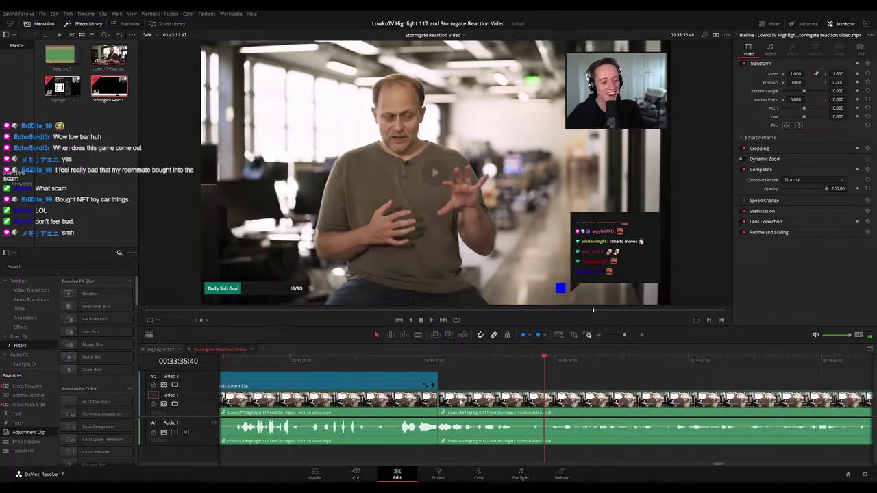
click(373, 369)
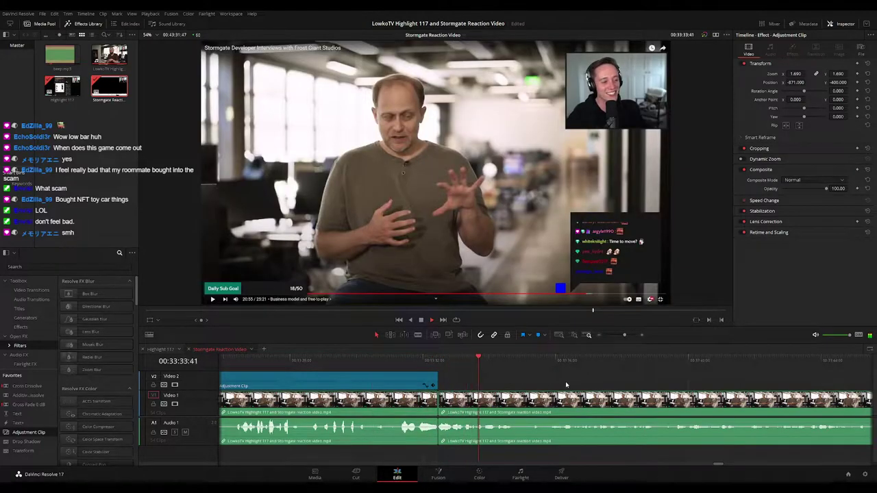
Review the reaction clip from about 00:33:33 to 00:34:31 for further pauses and spots worth editing
scroll(568, 382, down, 4)
drag(622, 377, 499, 376)
scroll(592, 382, up, 1)
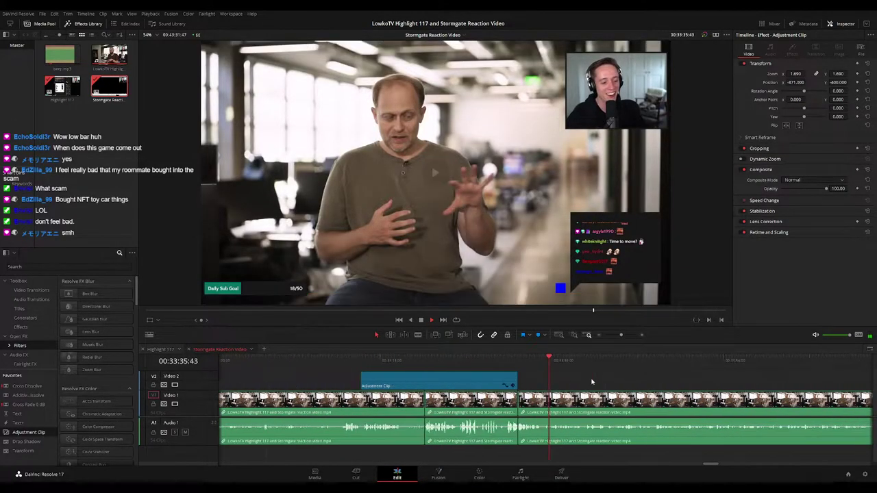
scroll(592, 382, down, 2)
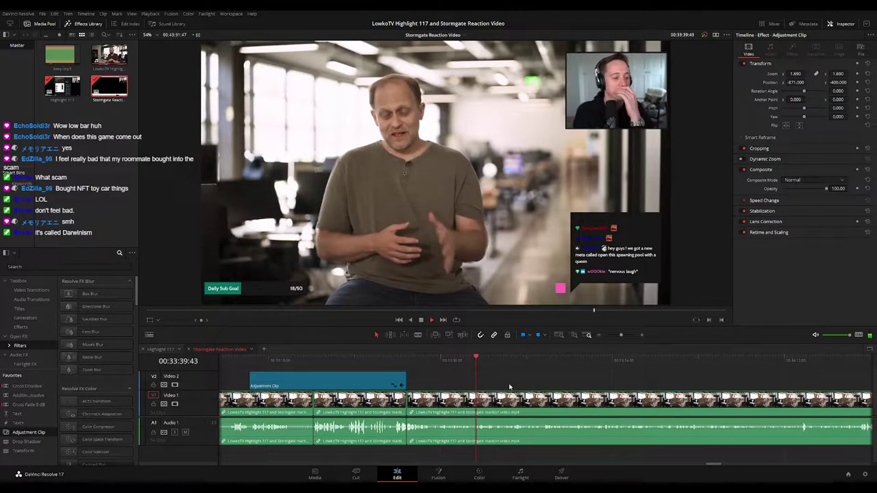
drag(621, 335, 618, 335)
scroll(587, 382, down, 1)
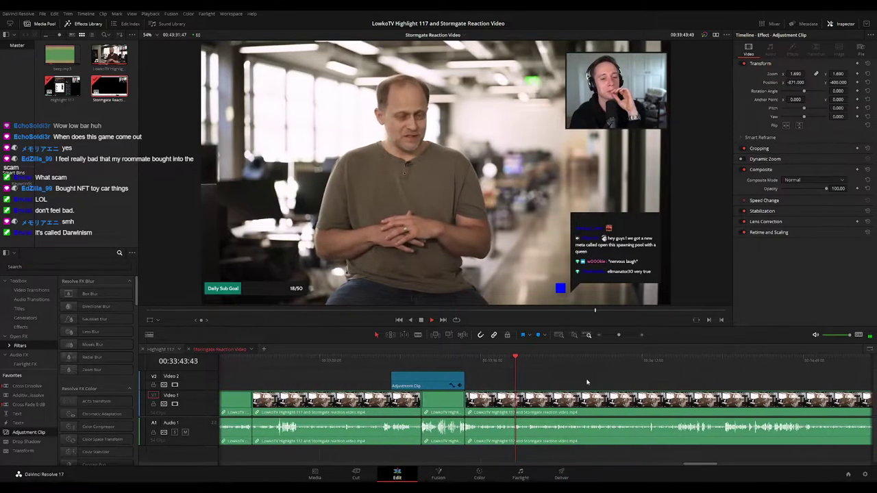
scroll(586, 382, down, 1)
key(ctrl+equal)
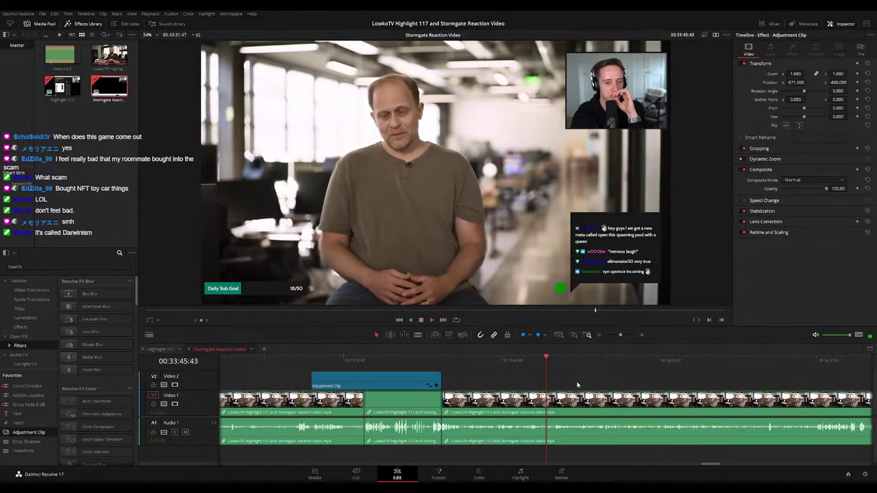
drag(620, 390, 377, 389)
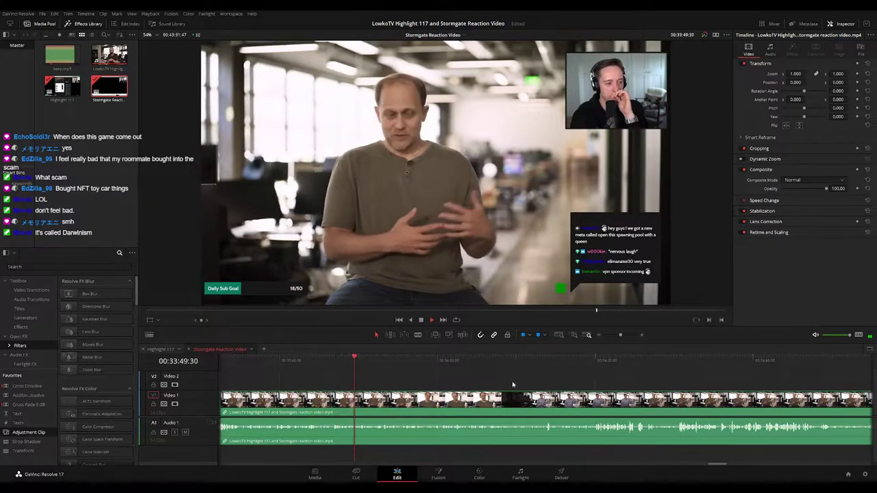
scroll(396, 383, right, 2)
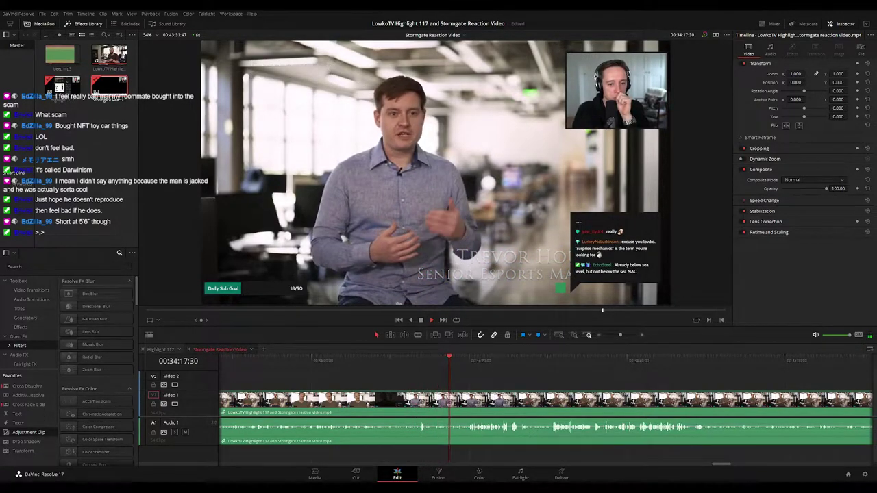
scroll(398, 382, up, 2)
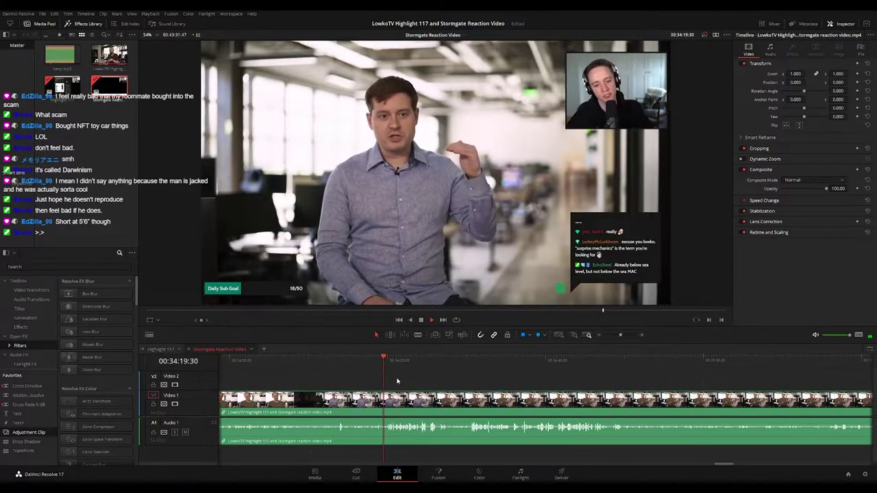
scroll(417, 370, right, 4)
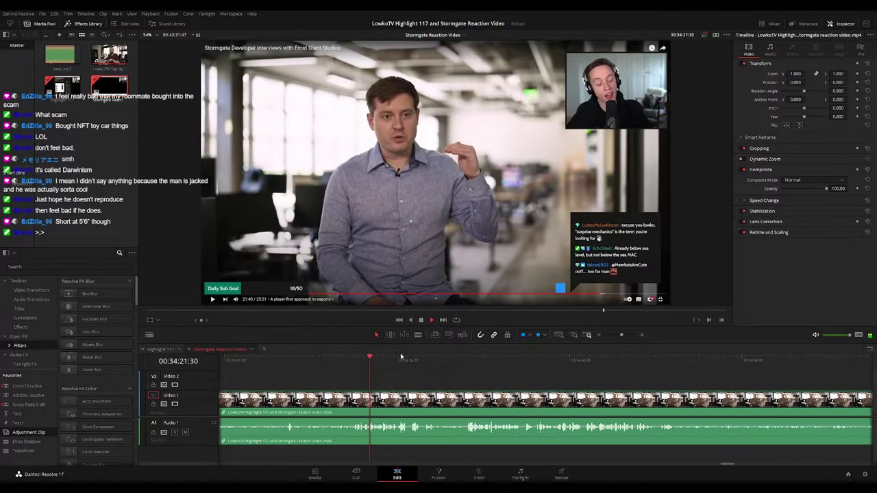
scroll(434, 379, up, 1)
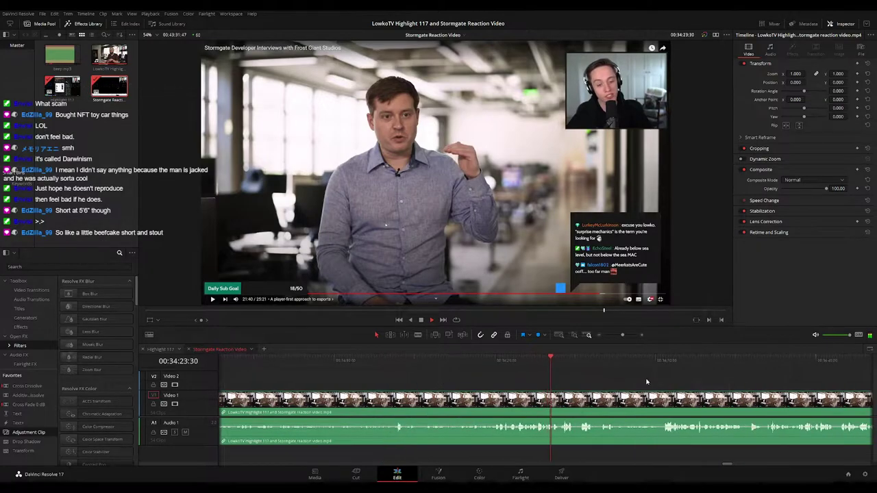
drag(646, 379, 463, 376)
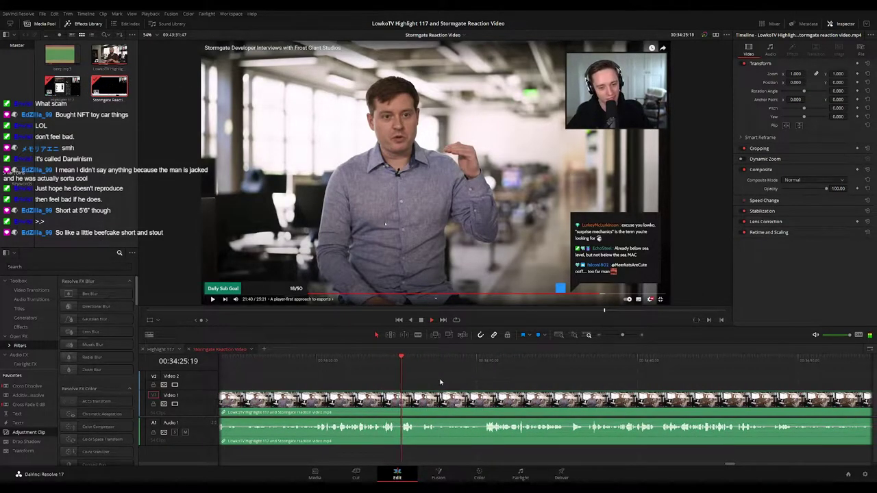
scroll(513, 380, right, 1)
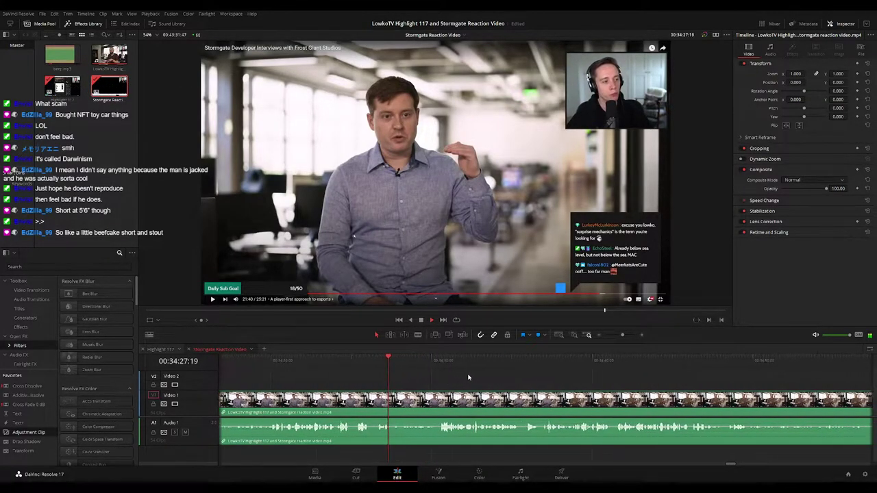
scroll(479, 375, right, 1)
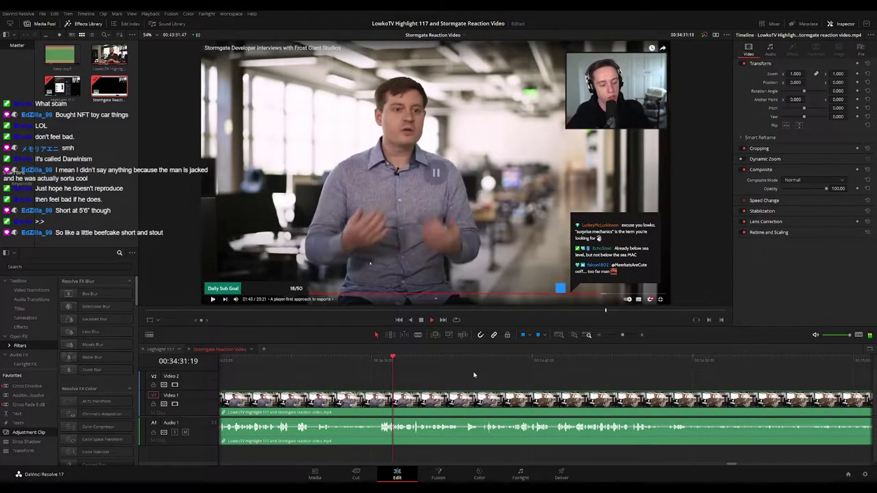
Ripple-delete the short section of the reaction clip from 00:34:32:05 to about 00:34:32:32
click(393, 363)
key(space)
key(ctrl+=)
key(ctrl+=)
key(ctrl+=)
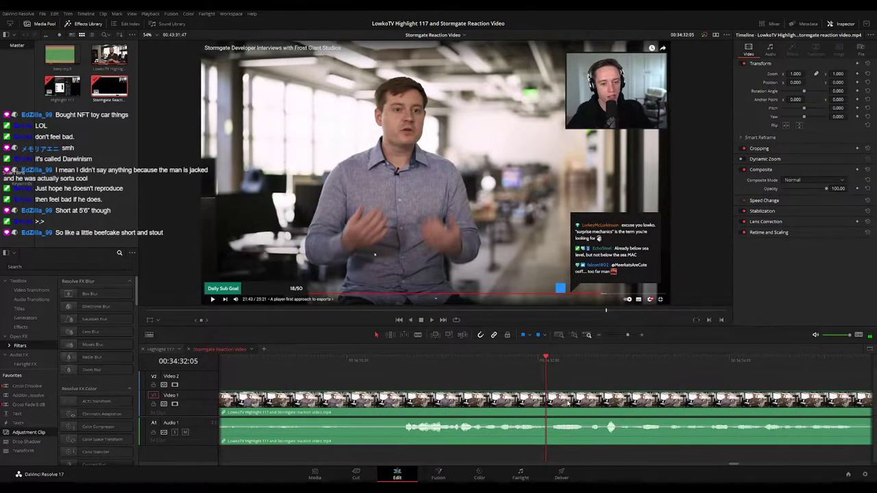
key(b)
click(548, 403)
click(588, 401)
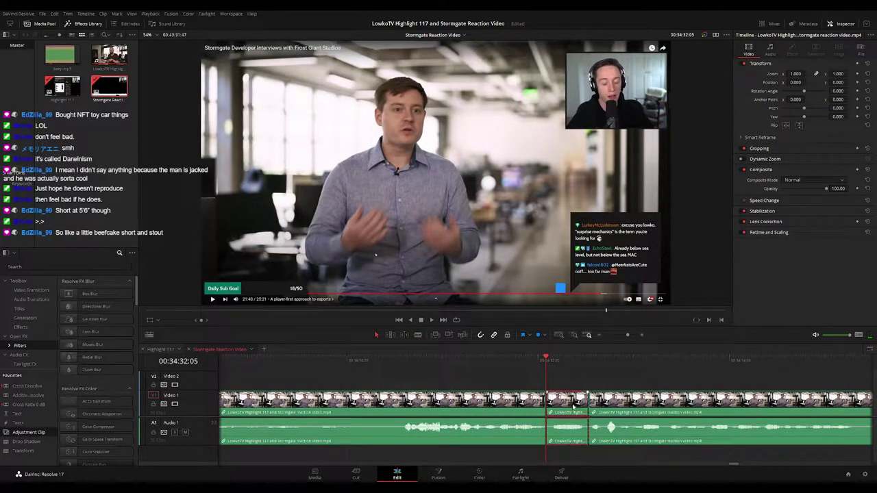
key(Delete)
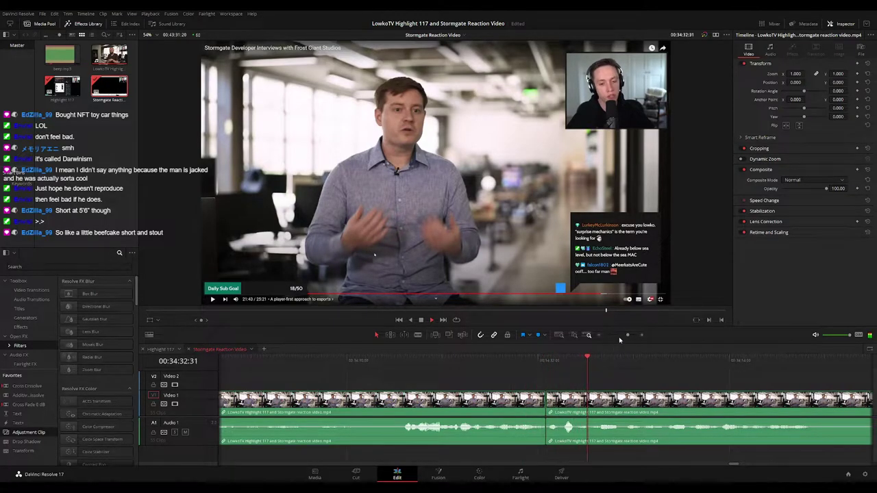
Review the reaction clip from about 00:34:32 to 00:34:52 for further pauses after the new cut
click(623, 336)
scroll(589, 386, up, 2)
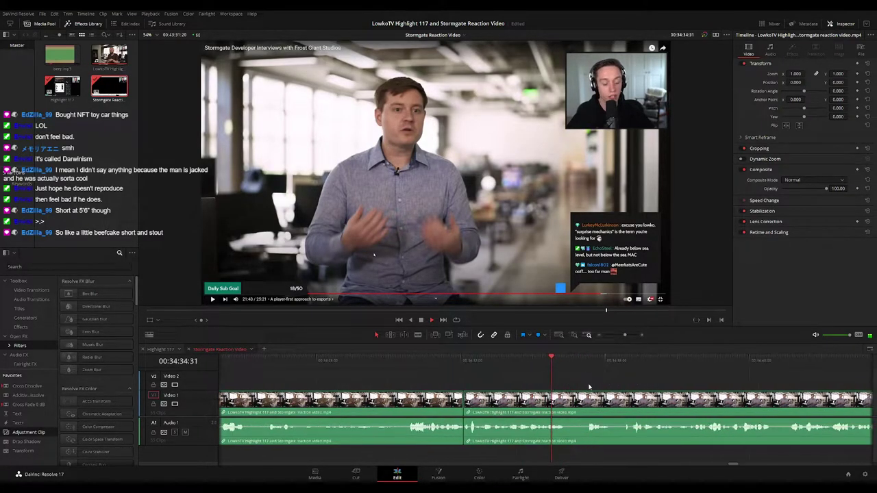
scroll(474, 367, down, 2)
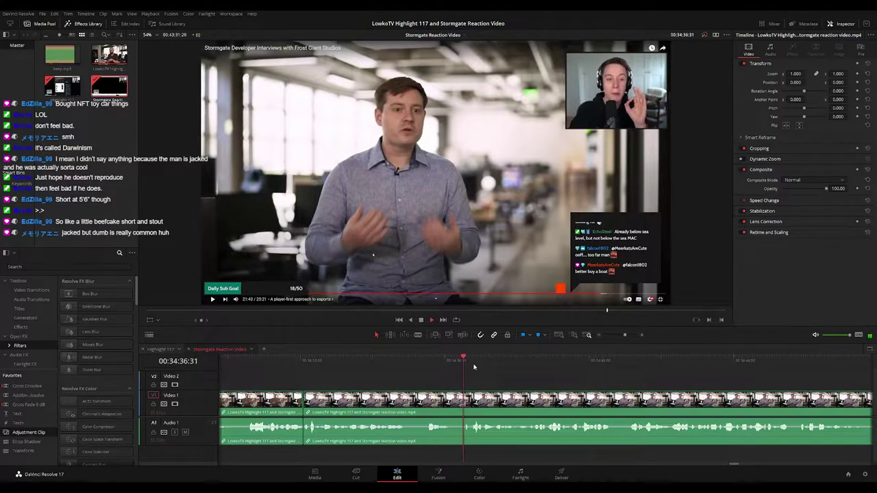
click(621, 335)
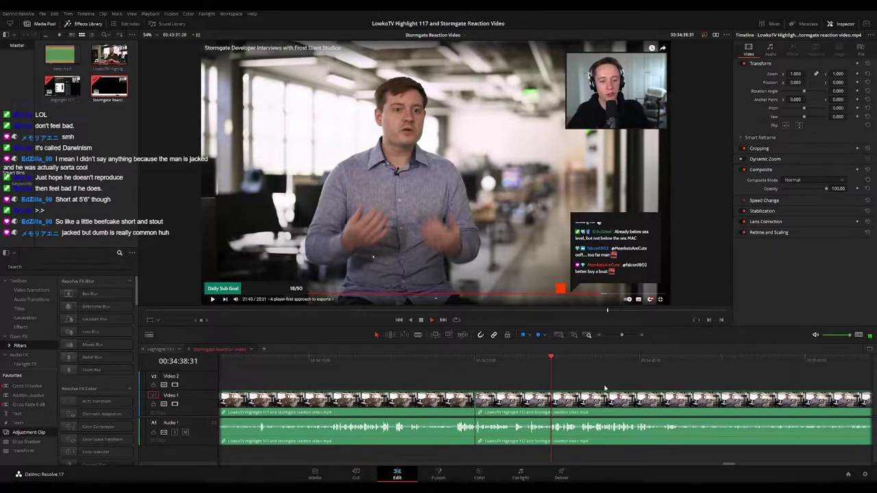
scroll(508, 383, down, 2)
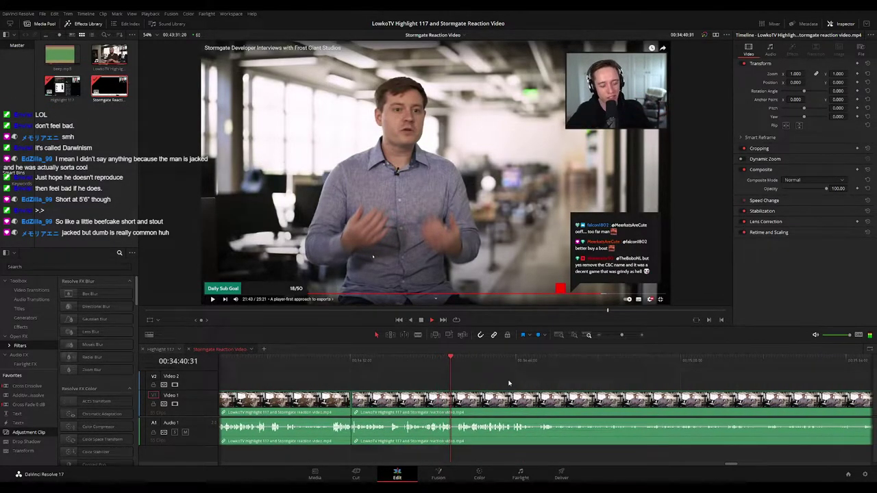
scroll(504, 379, down, 3)
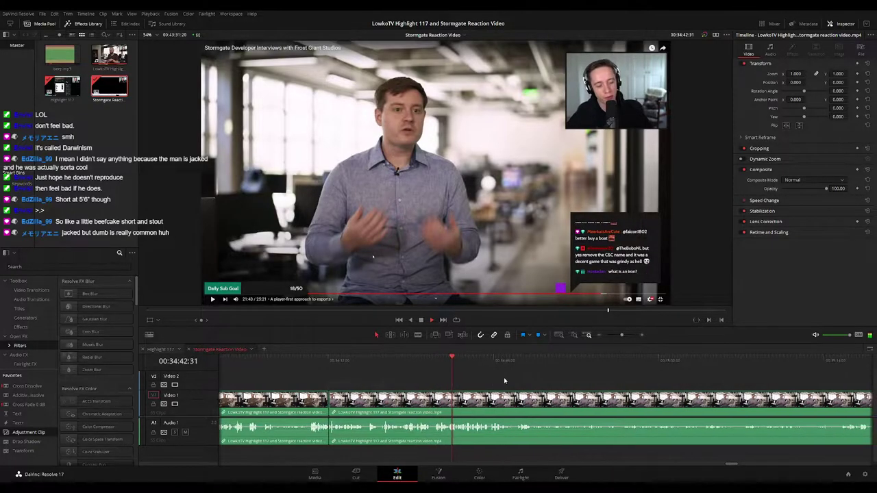
mouse_move(622, 334)
mouse_down()
mouse_move(612, 337)
mouse_move(623, 335)
mouse_up()
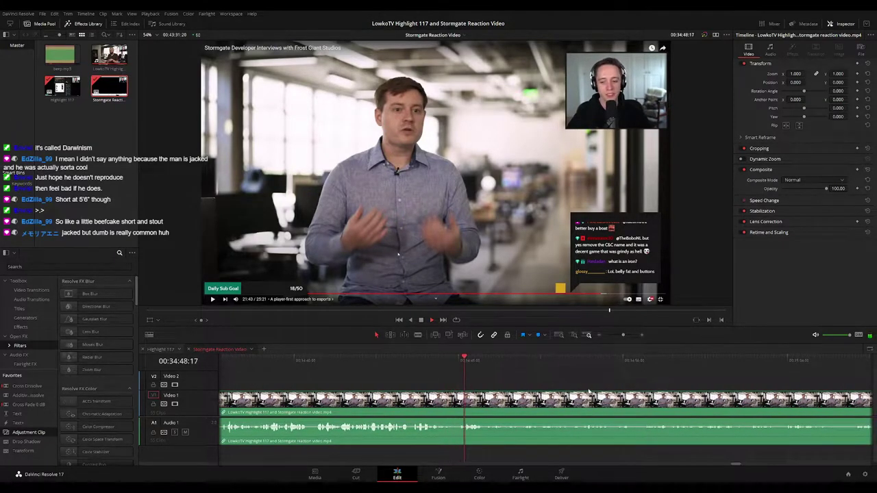
scroll(541, 392, right, 3)
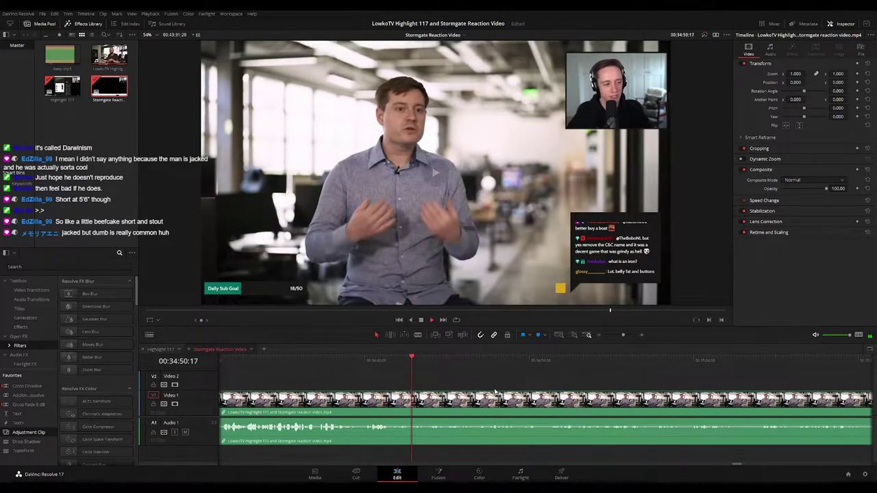
scroll(532, 384, down, 4)
scroll(563, 384, down, 2)
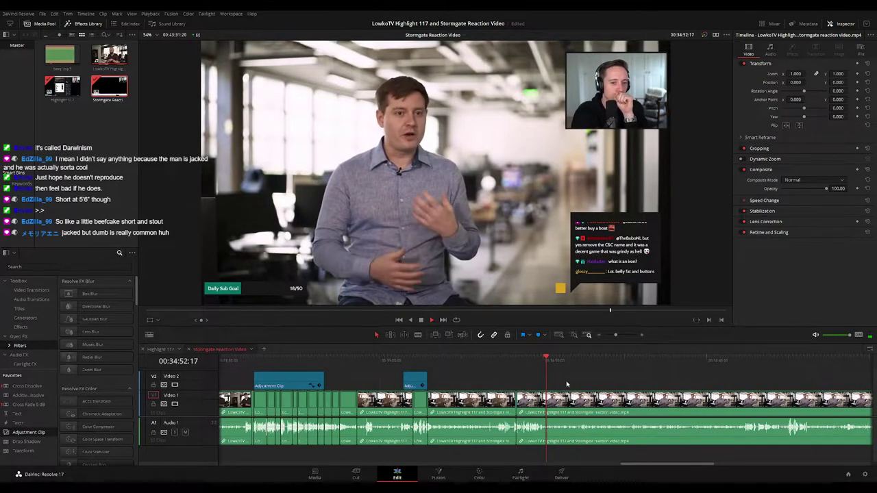
Review the reaction clip from about 00:34:52 to 00:36:08 for pauses and spots worth editing
scroll(436, 381, right, 4)
scroll(425, 385, right, 3)
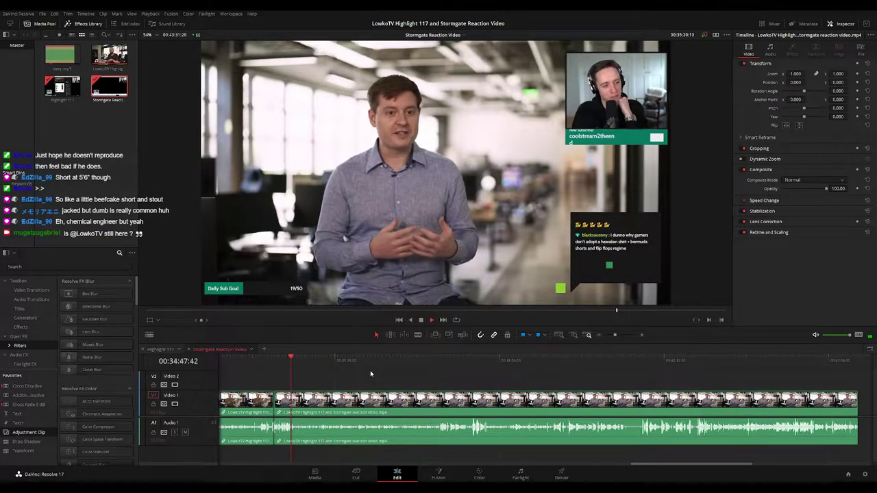
scroll(575, 390, up, 3)
scroll(575, 389, up, 1)
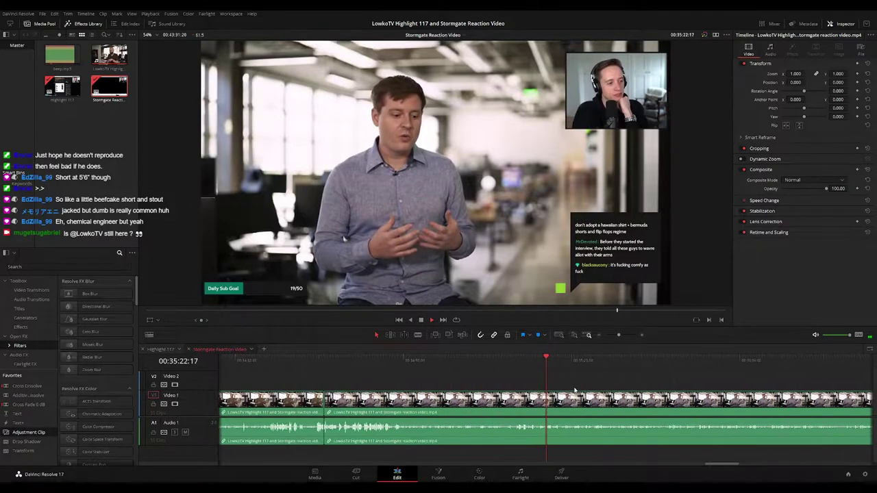
drag(581, 386, 448, 385)
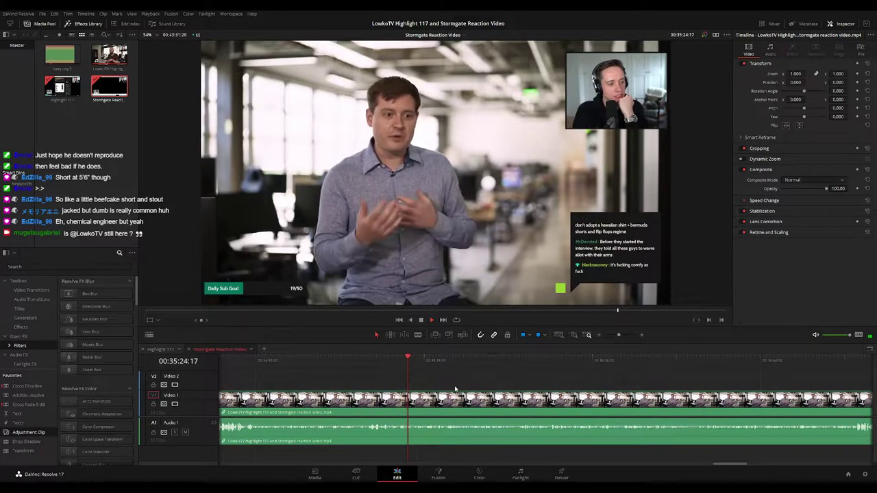
scroll(411, 388, down, 1)
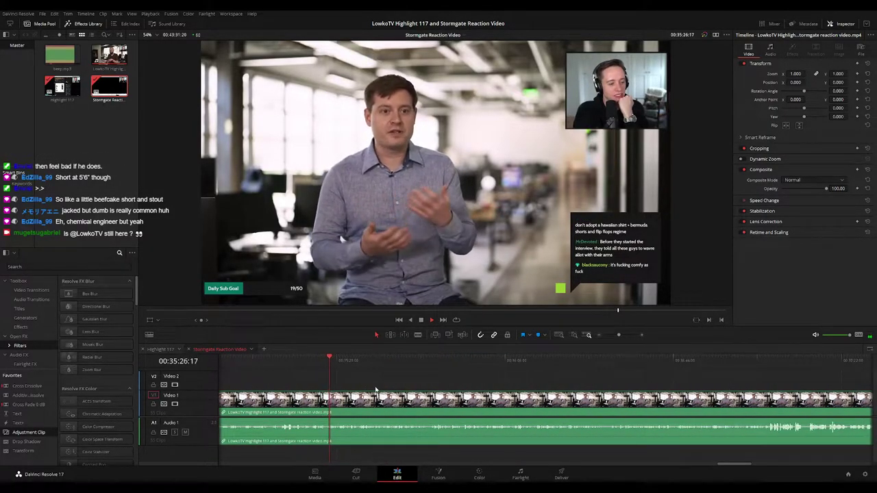
scroll(368, 387, down, 1)
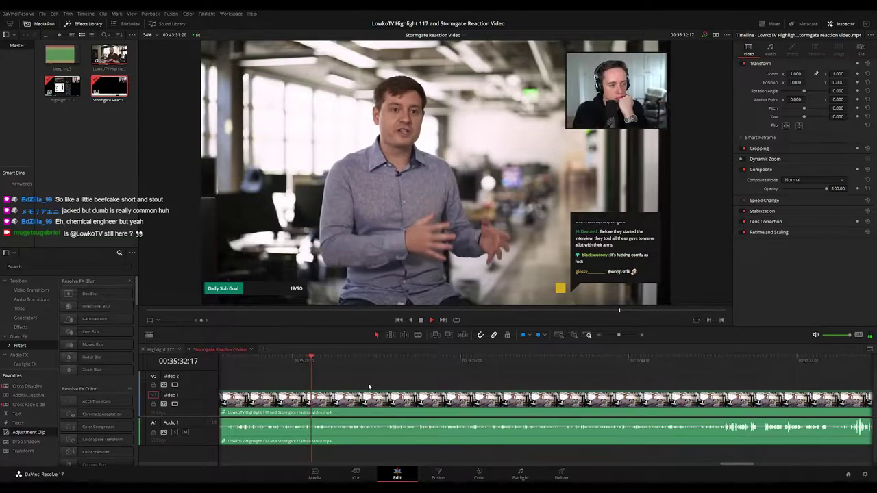
scroll(345, 383, down, 1)
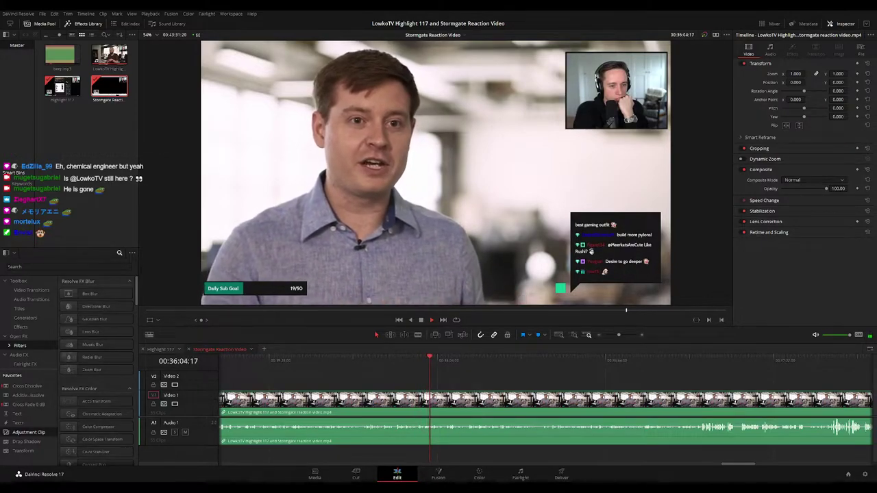
drag(459, 378, 387, 377)
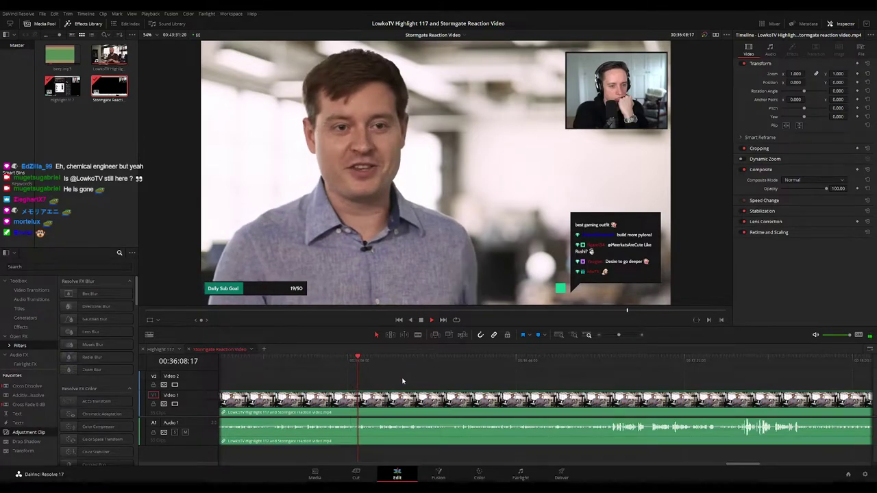
Continue reviewing the reaction clip from about 00:36:08 to 00:37:56, looking for the reactor's next comments
scroll(403, 381, left, 5)
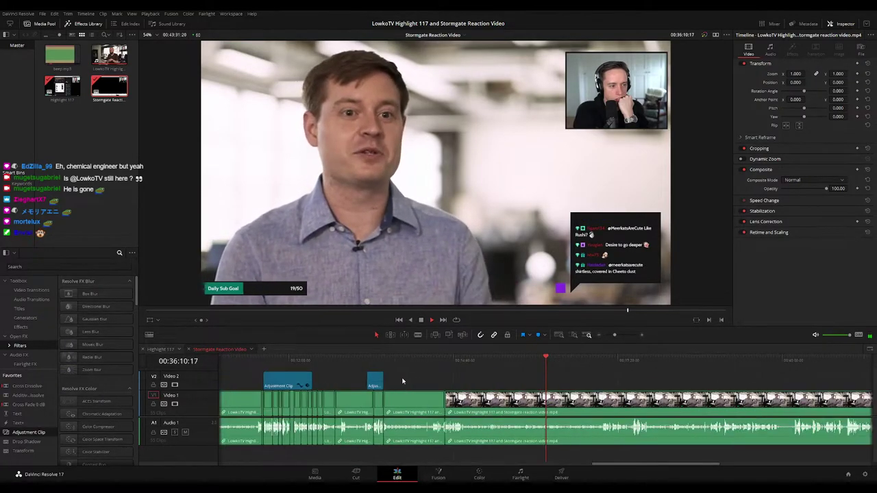
scroll(403, 381, up, 4)
scroll(606, 380, down, 5)
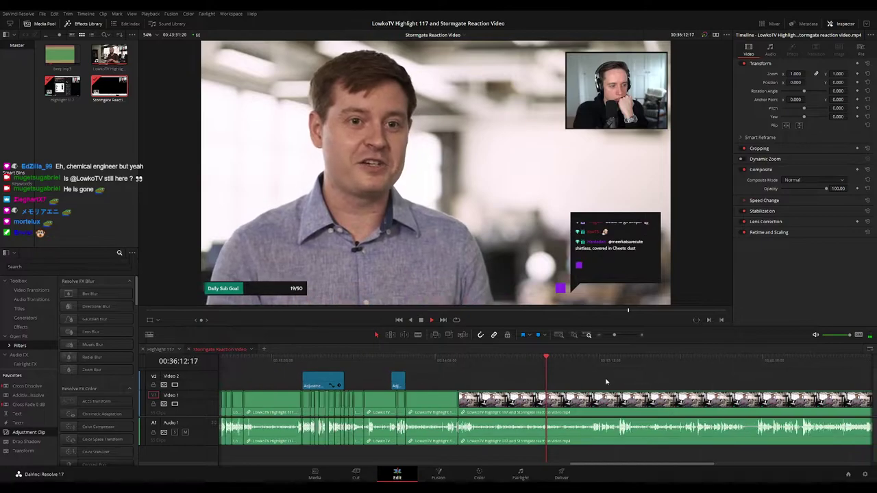
scroll(606, 382, up, 2)
scroll(606, 383, right, 2)
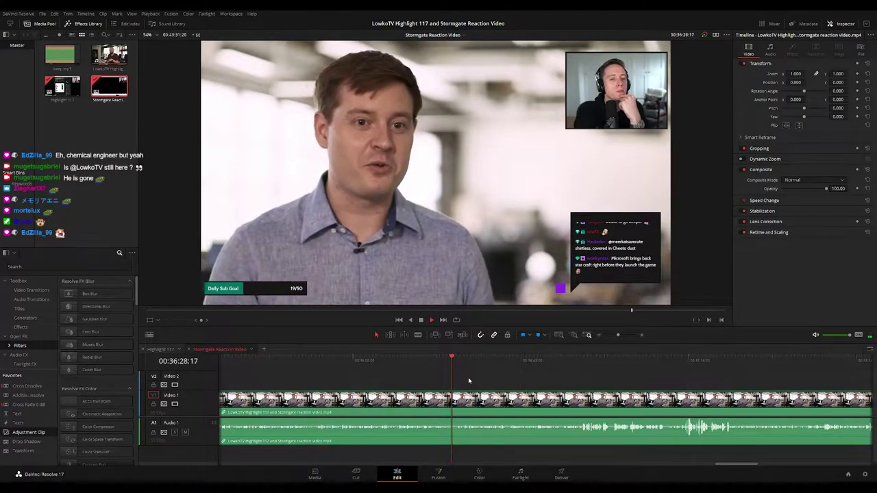
drag(480, 380, 425, 373)
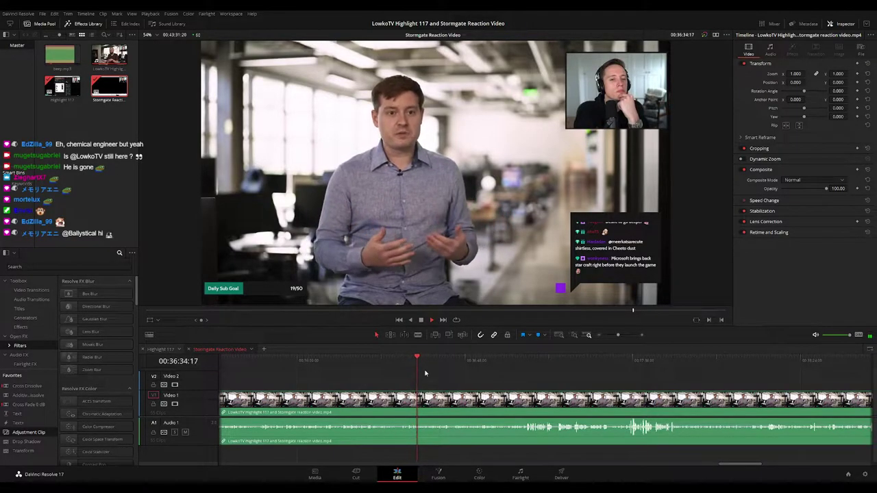
scroll(404, 375, right, 2)
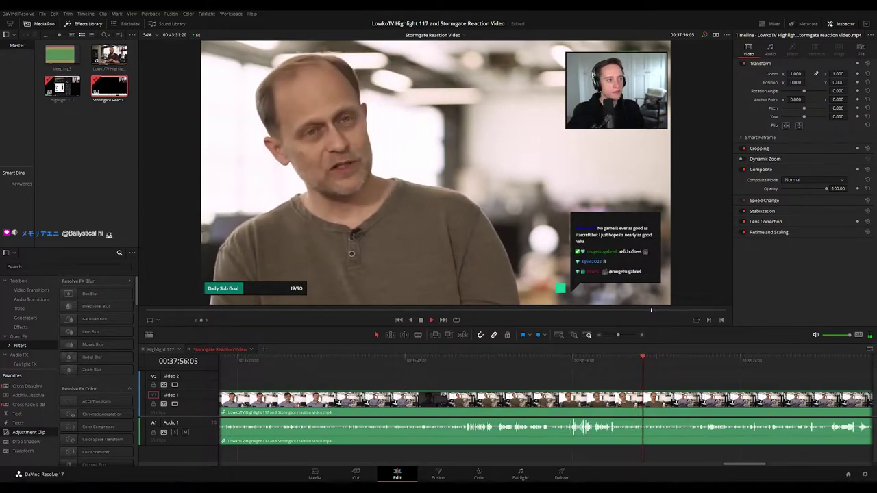
Return to the reactor's comments at about 00:37:05 and ripple-delete the section of the reaction clip from about 00:37:13:00 to 00:37:14:45
click(460, 368)
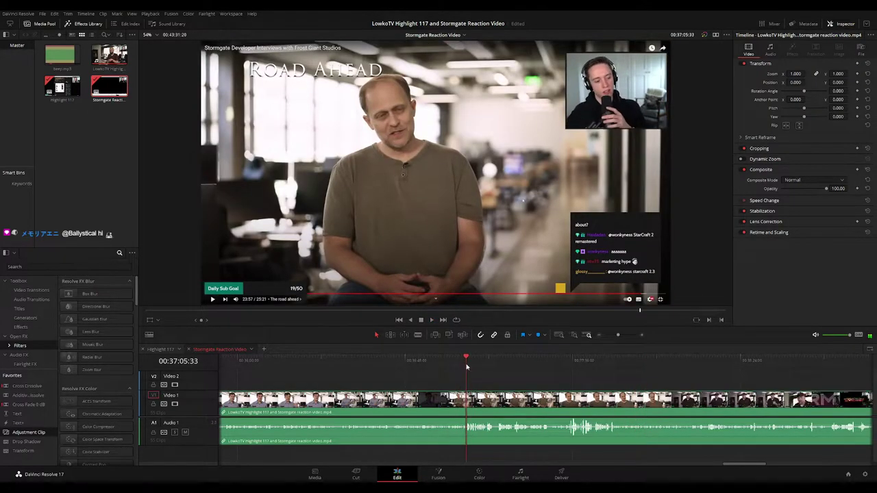
scroll(490, 386, up, 2)
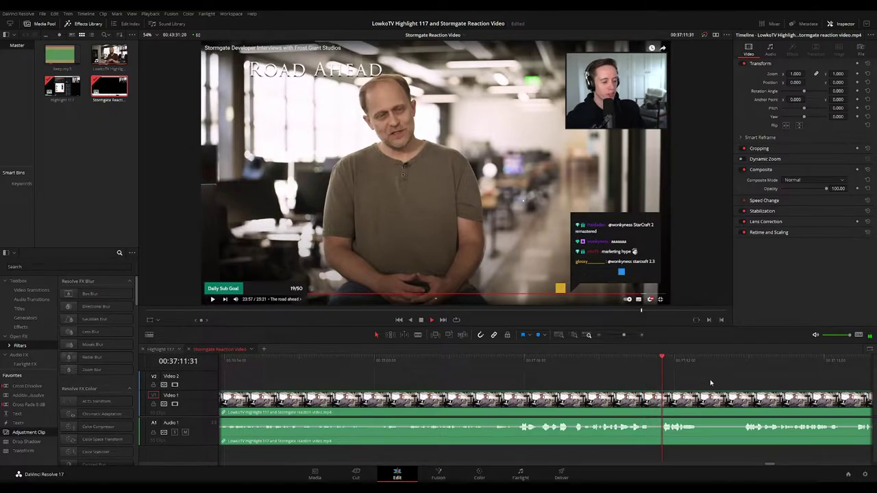
drag(710, 381, 450, 370)
key(b)
click(445, 394)
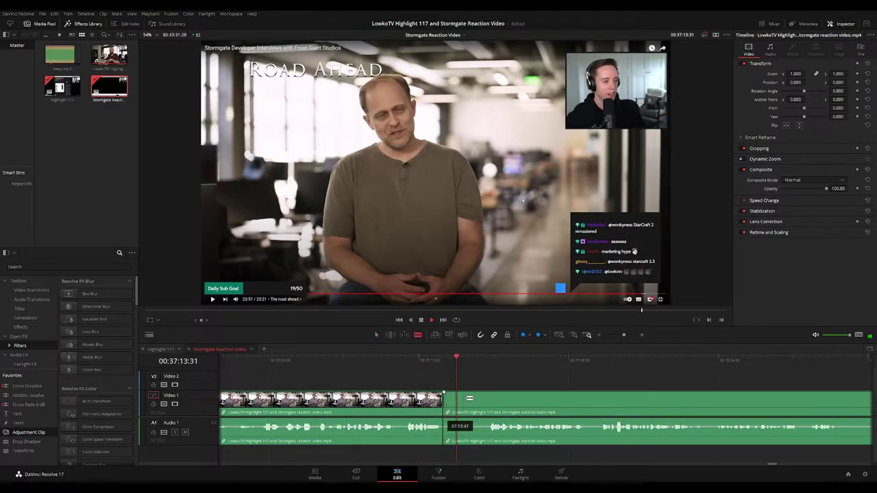
click(487, 401)
key(a)
click(469, 404)
key(Delete)
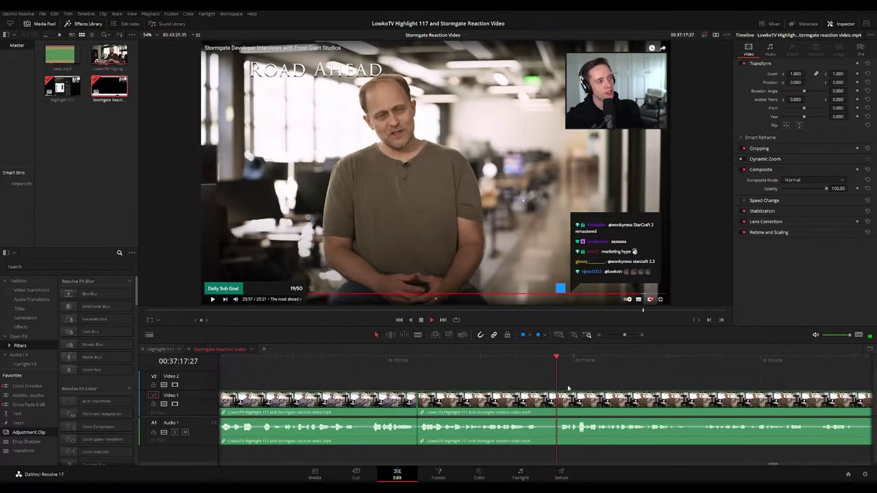
Ripple-delete the short pause in the reaction clip from about 00:37:16:52 to 00:37:17:34
key(b)
click(539, 401)
click(560, 402)
key(a)
click(553, 404)
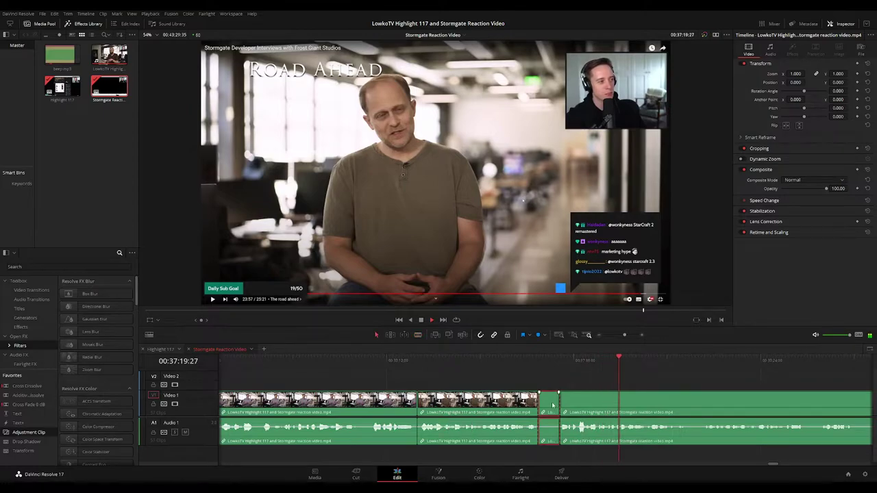
key(Delete)
Ripple-delete the short section of the reaction clip from about 00:37:26:28 to 00:37:27:22
drag(658, 393, 441, 381)
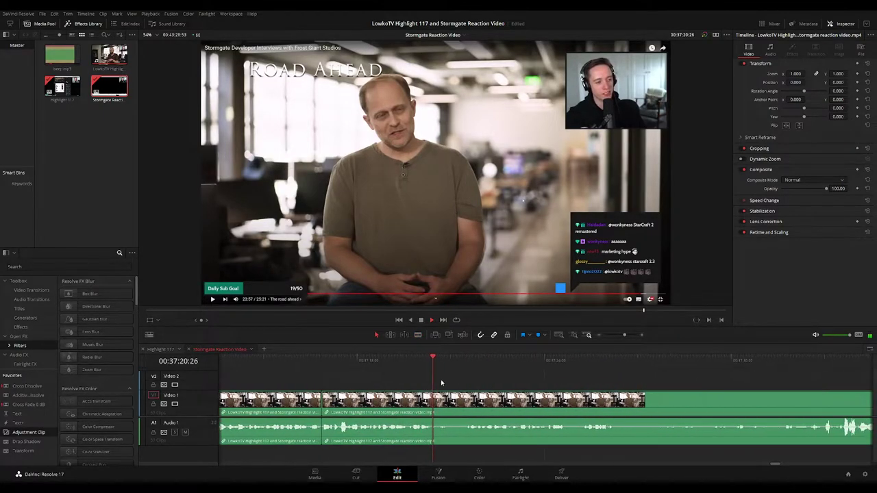
drag(530, 389, 460, 386)
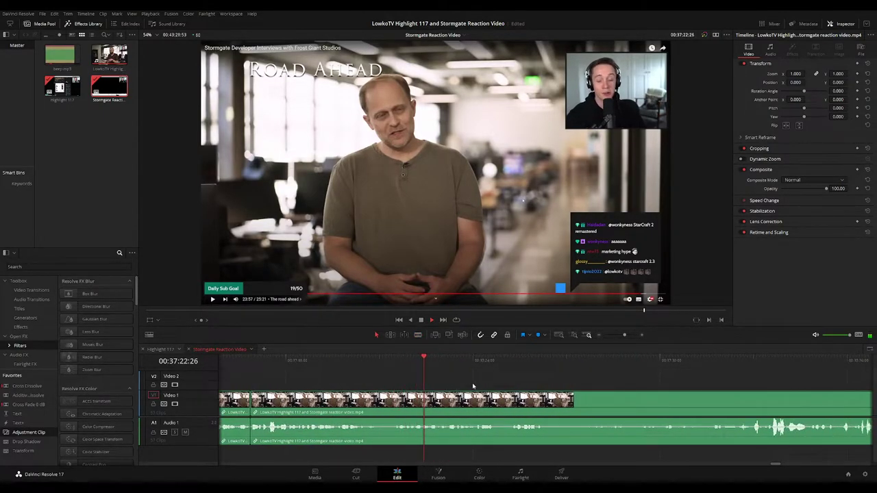
scroll(452, 376, right, 1)
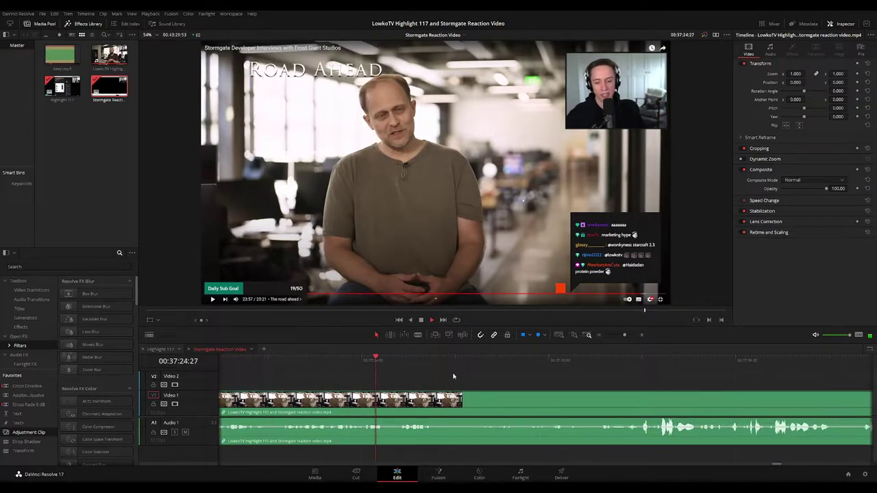
key(b)
click(438, 403)
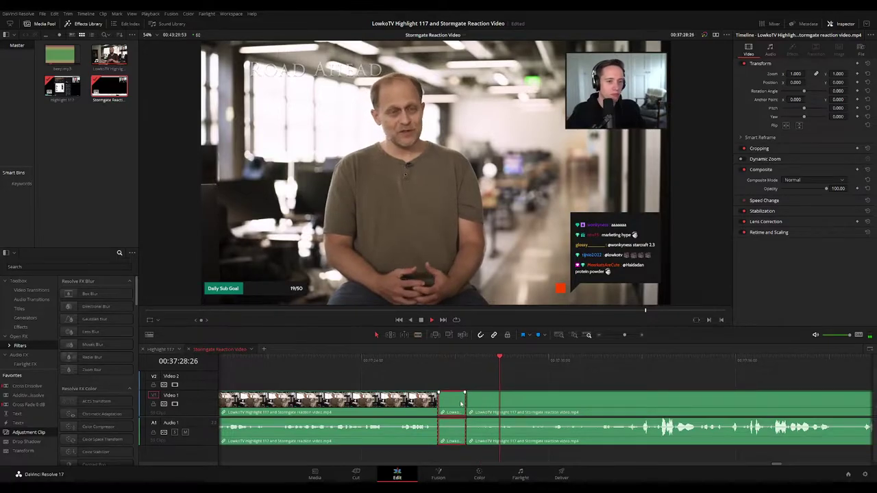
key(a)
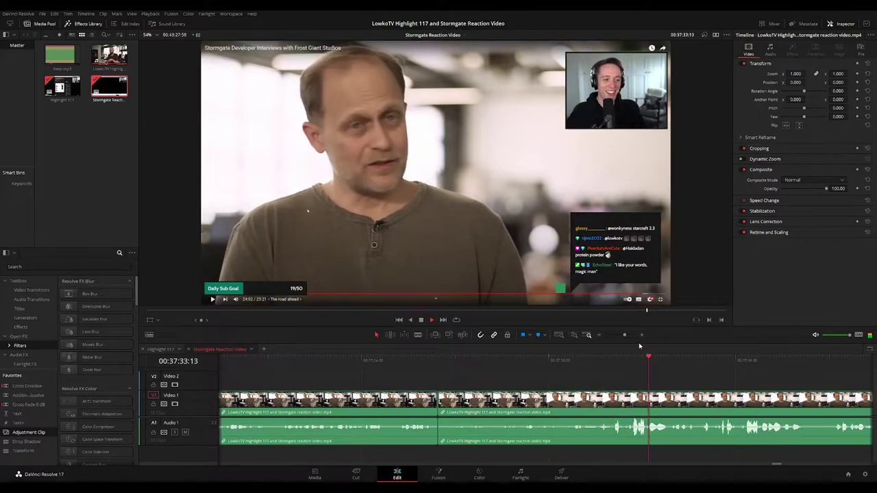
Ripple-delete the one-second section of the reaction clip from about 00:37:38:11 to 00:37:39:13
mouse_move(624, 335)
mouse_down()
mouse_move(612, 336)
mouse_move(622, 339)
mouse_up()
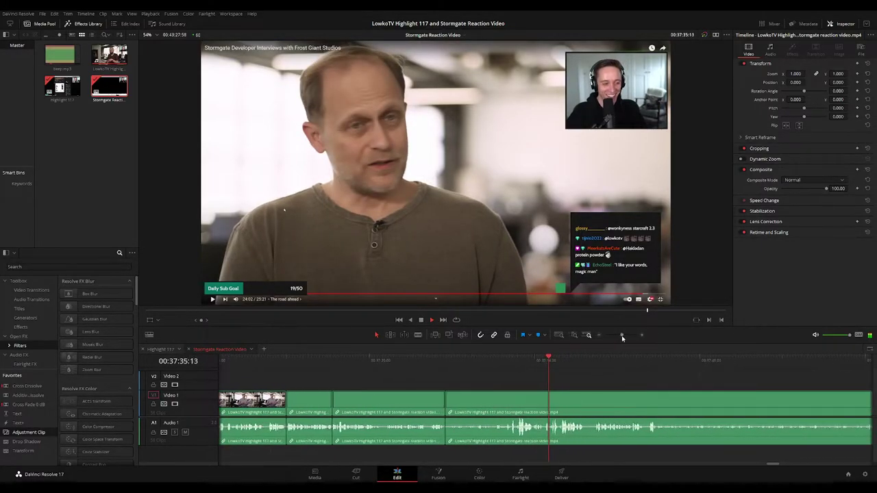
scroll(523, 368, right, 5)
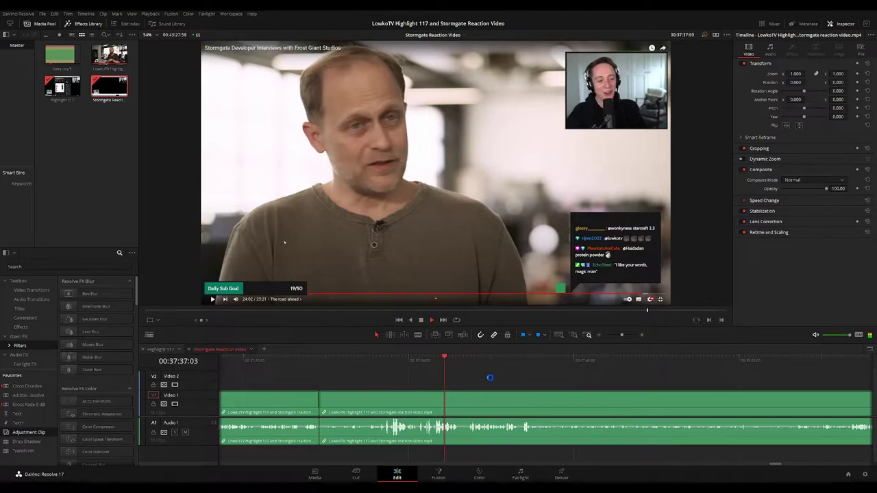
key(b)
click(533, 405)
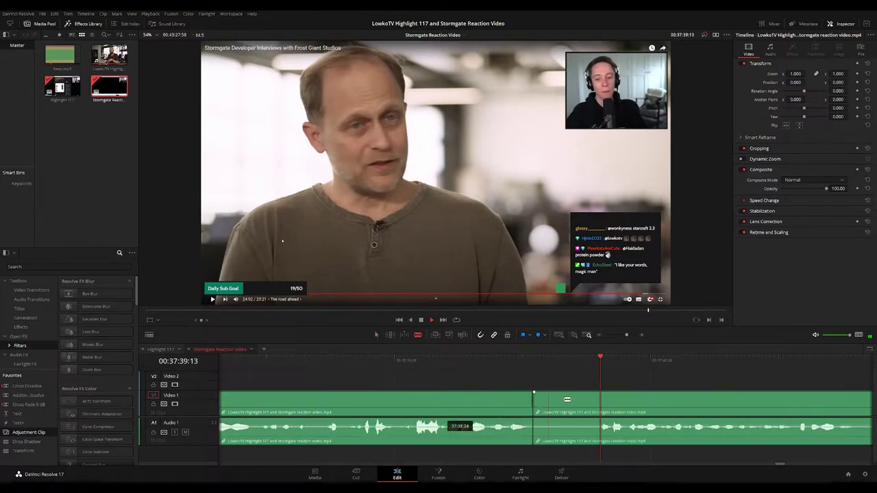
click(600, 399)
key(a)
click(571, 406)
key(Delete)
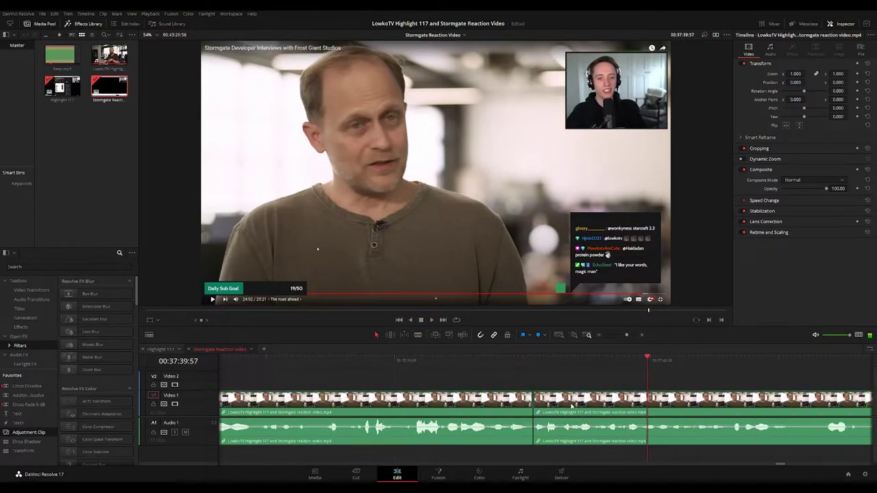
Review the reaction clip from about 00:37:40 to 00:38:30 for further pauses after the latest cut
key(ctrl+minus)
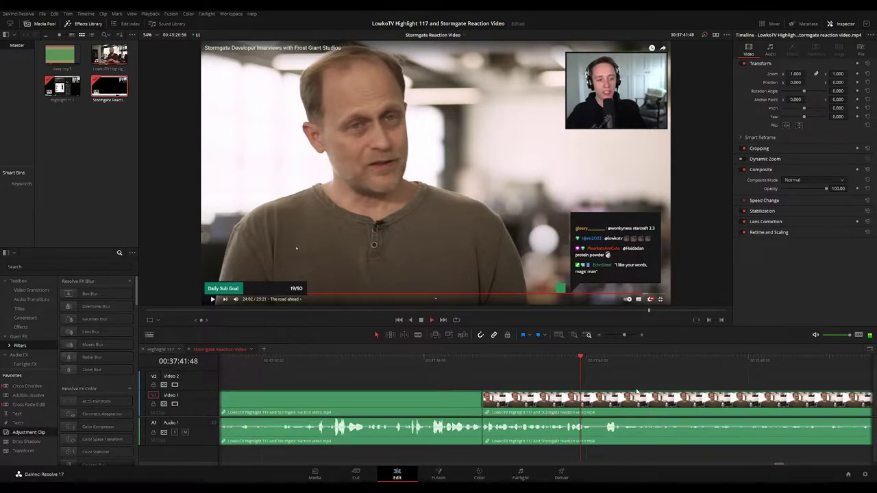
scroll(637, 392, right, 3)
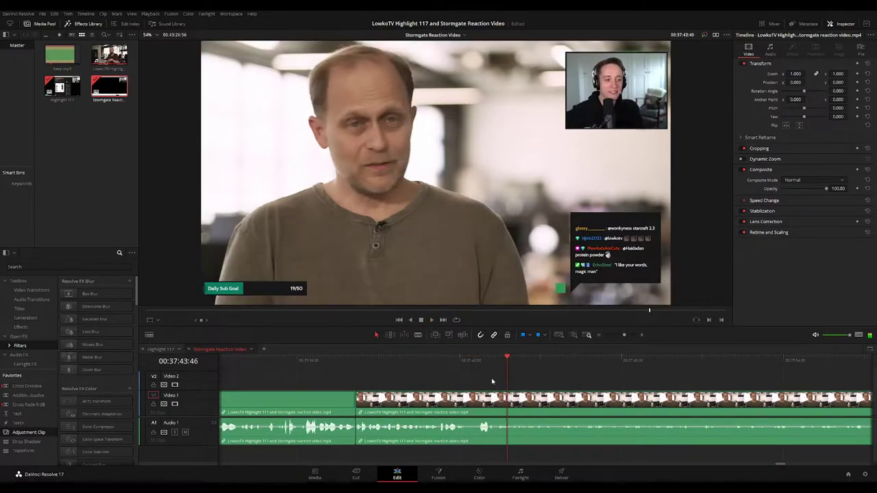
scroll(492, 382, down, 3)
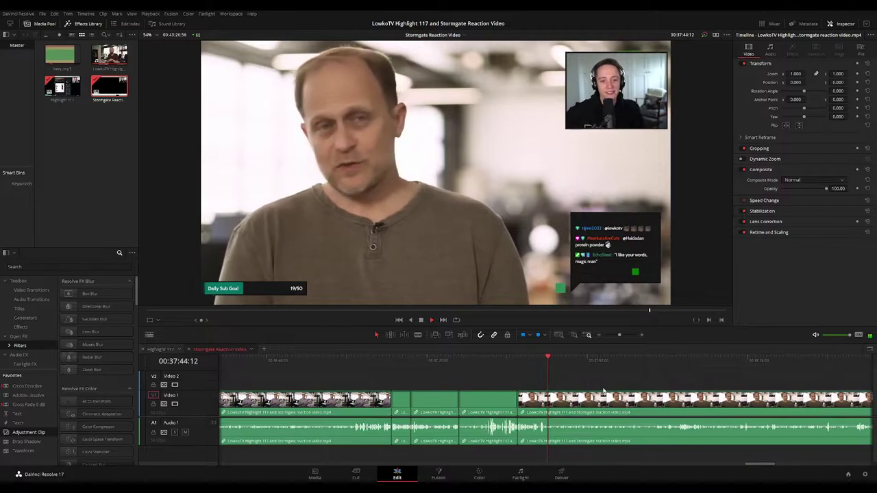
scroll(613, 385, down, 2)
scroll(622, 387, right, 6)
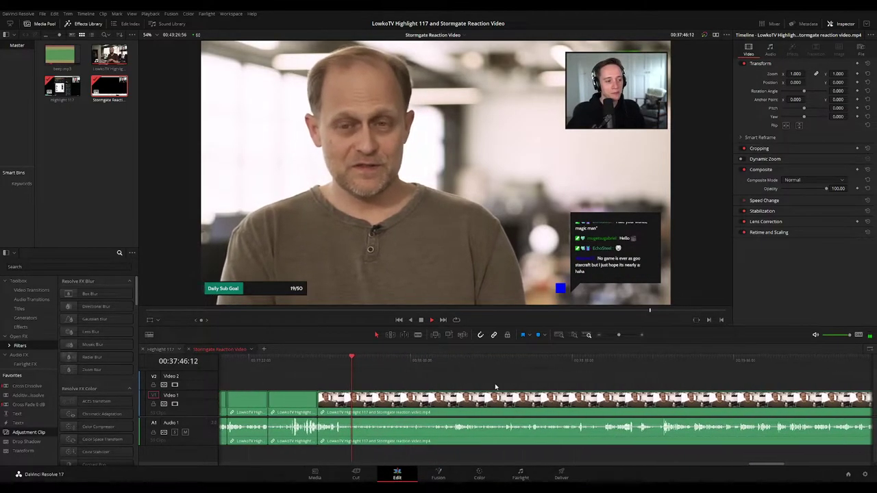
drag(520, 386, 540, 384)
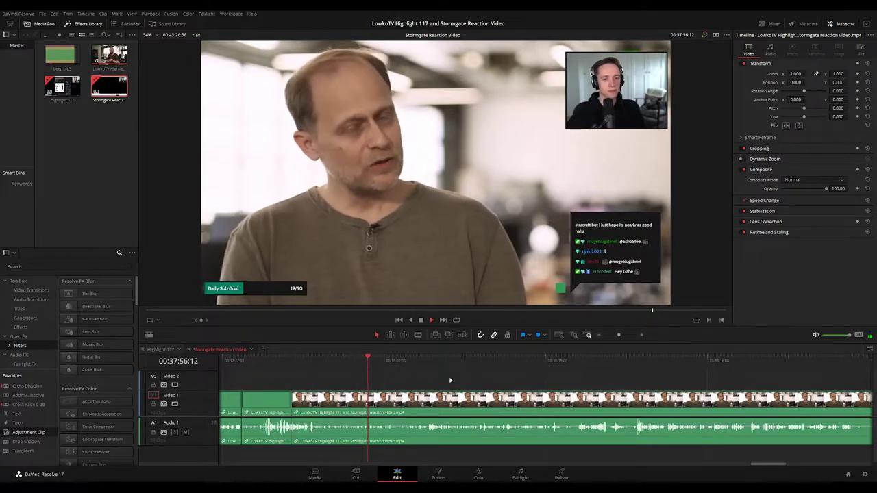
scroll(583, 381, left, 5)
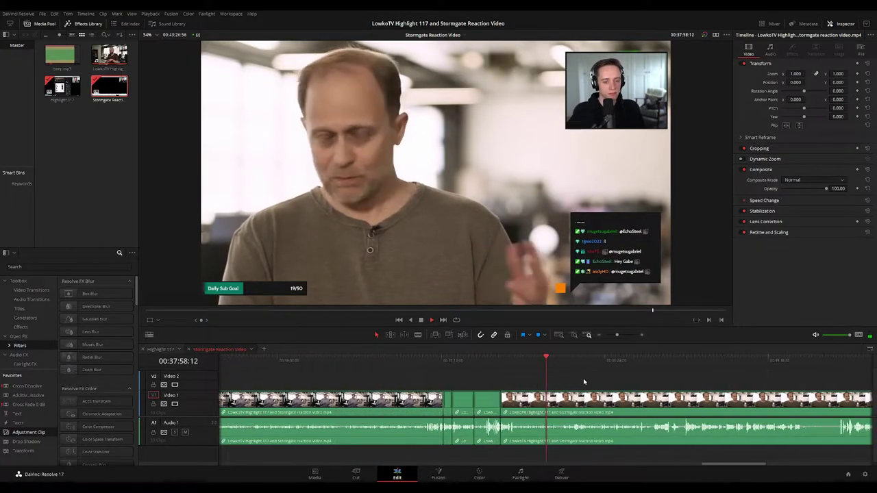
scroll(583, 381, down, 3)
scroll(600, 380, up, 5)
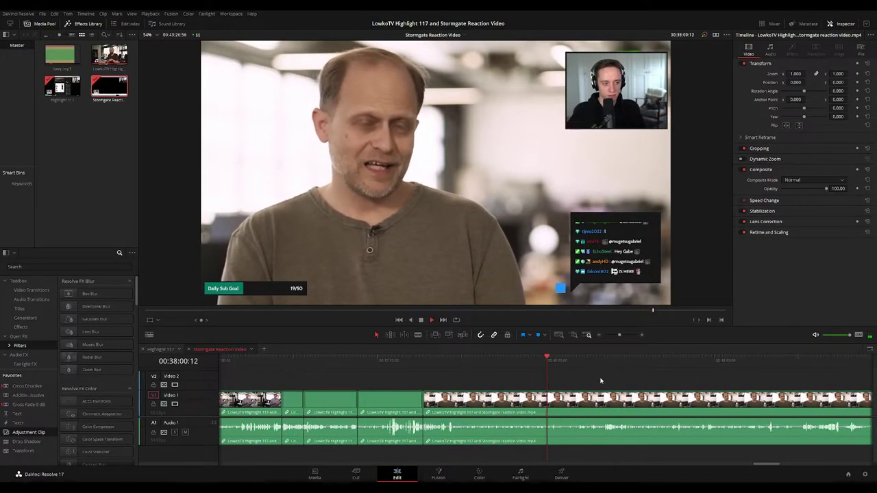
scroll(600, 381, up, 2)
drag(615, 381, 528, 381)
key(space)
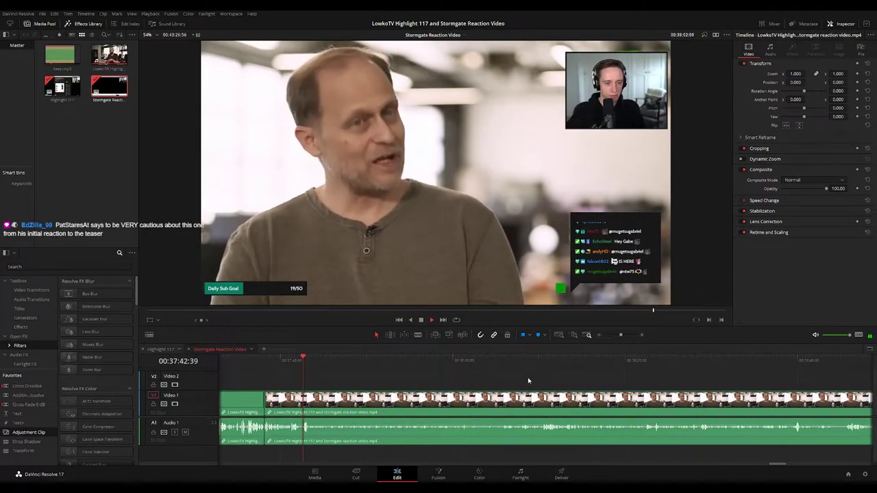
scroll(513, 382, right, 2)
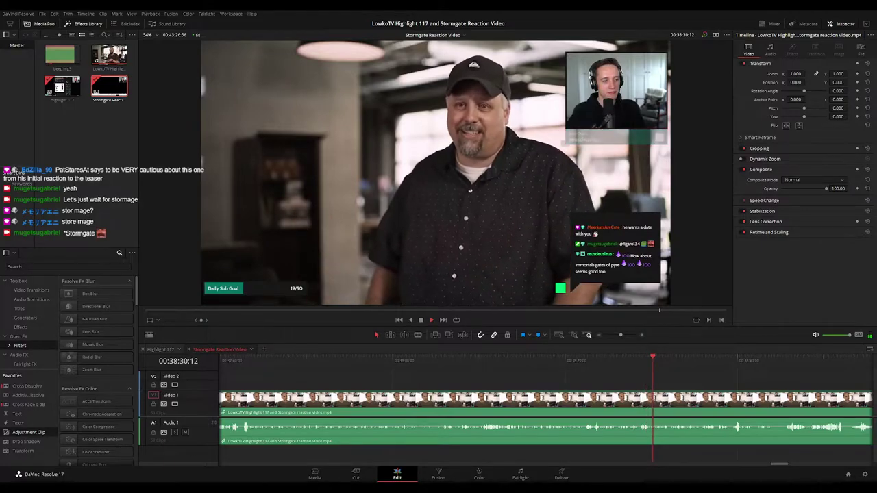
Ripple-delete the roughly one-second section of the reaction clip from about 00:38:52:14 to 00:38:53:19 and replay the join
drag(704, 385, 566, 387)
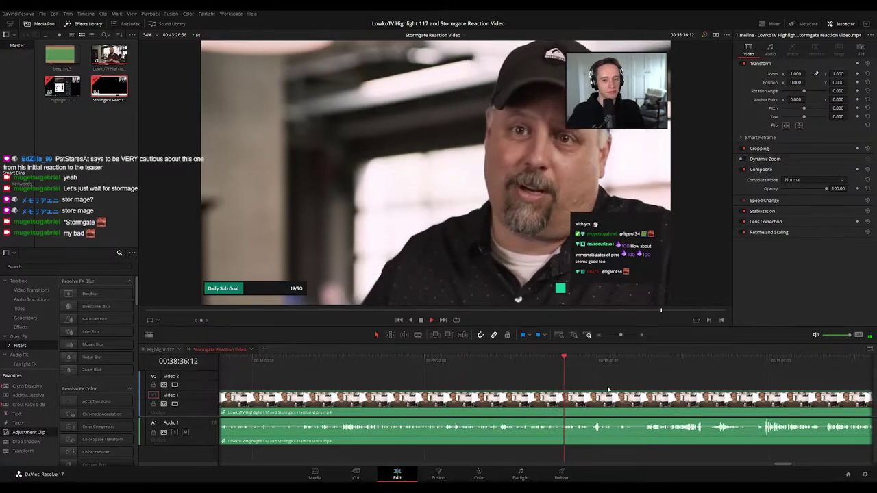
drag(624, 388, 495, 385)
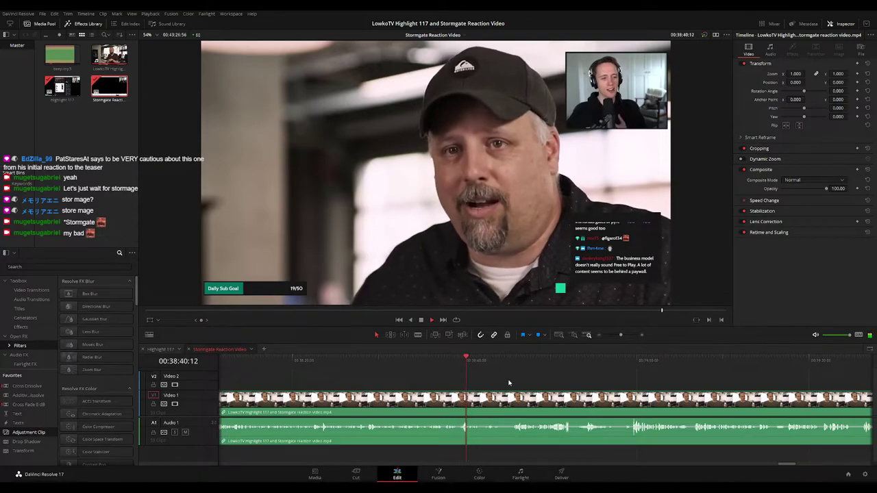
drag(532, 379, 456, 376)
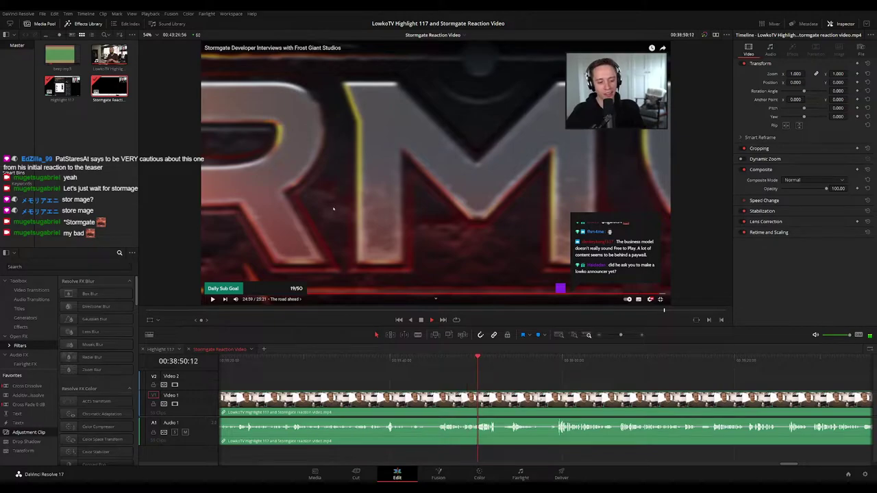
scroll(556, 377, up, 2)
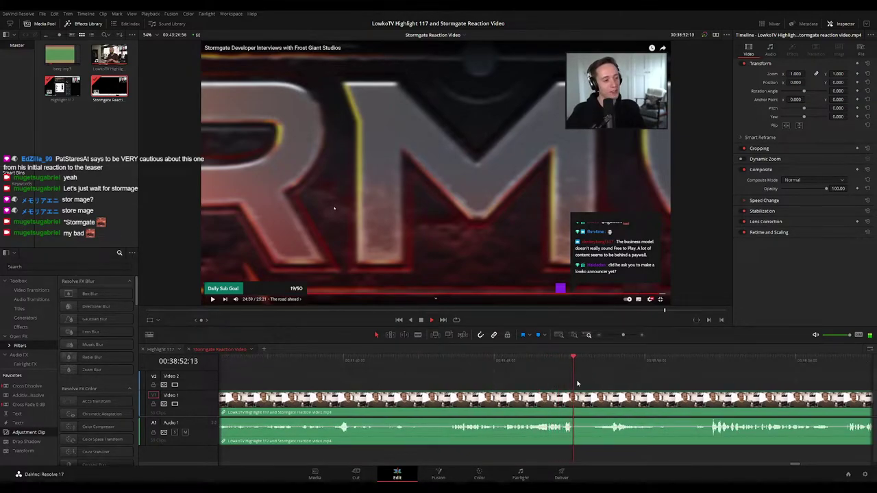
drag(577, 383, 415, 381)
key(b)
click(405, 402)
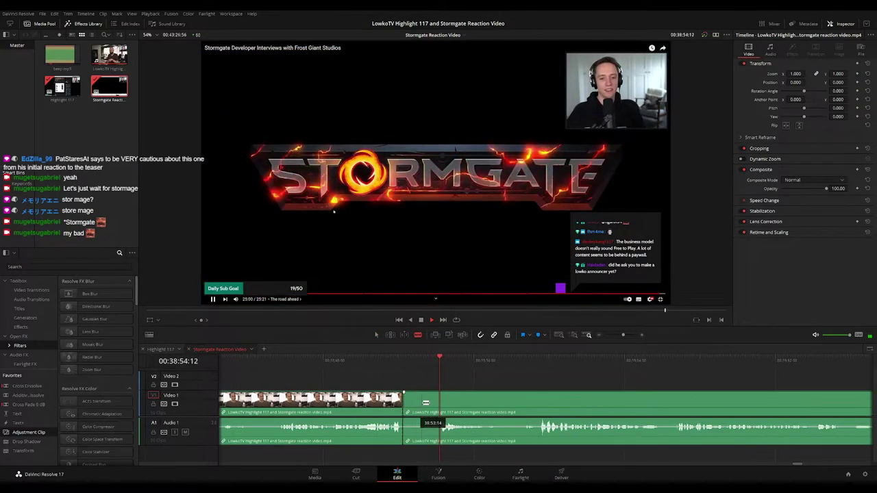
click(422, 402)
key(a)
click(415, 404)
key(BackSpace)
click(415, 404)
key(BackSpace)
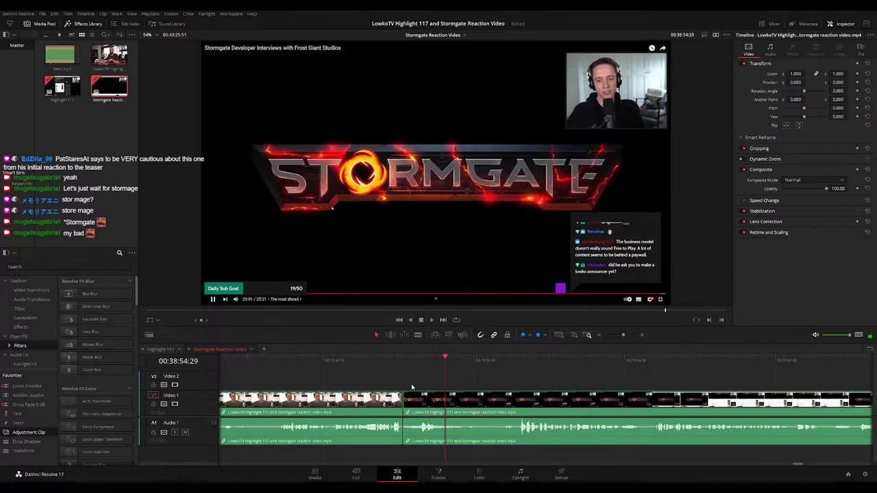
click(398, 359)
key(space)
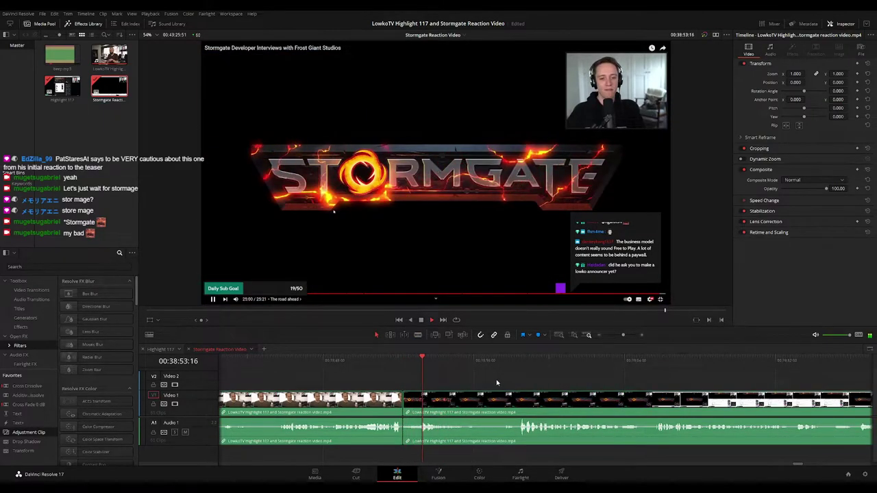
Ripple-delete the section of the reaction clip from about 00:38:55:36 to 00:38:58:28 and play back across the cut
drag(521, 382, 408, 359)
click(357, 361)
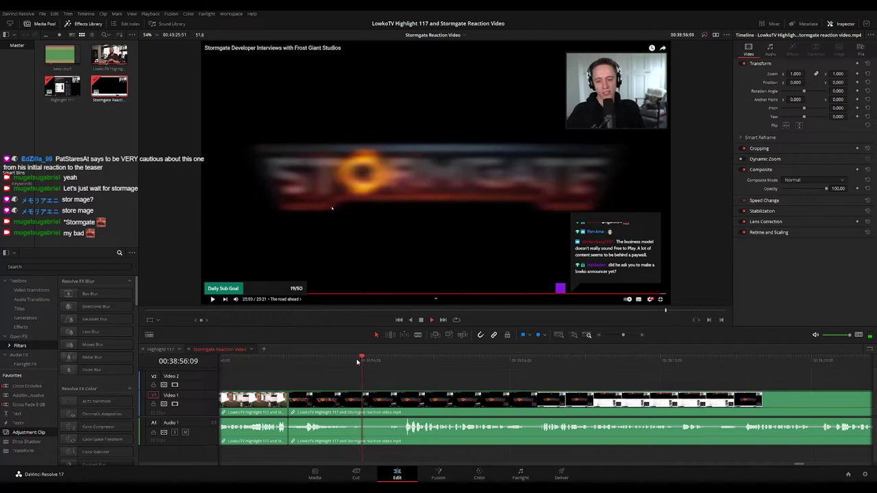
key(b)
click(351, 399)
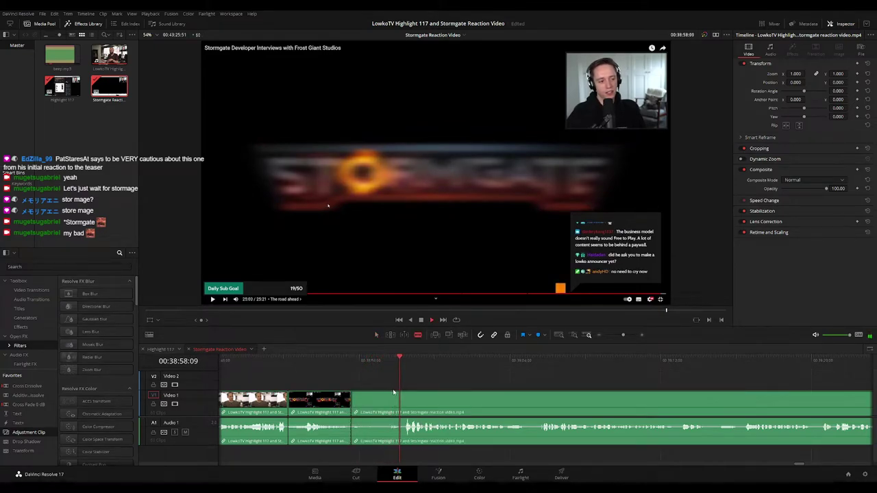
click(405, 400)
key(a)
click(391, 405)
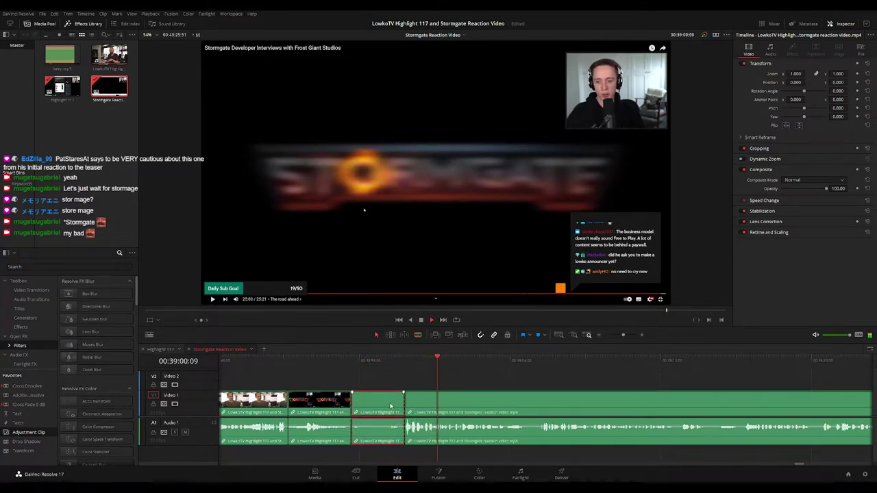
key(Delete)
click(343, 360)
key(space)
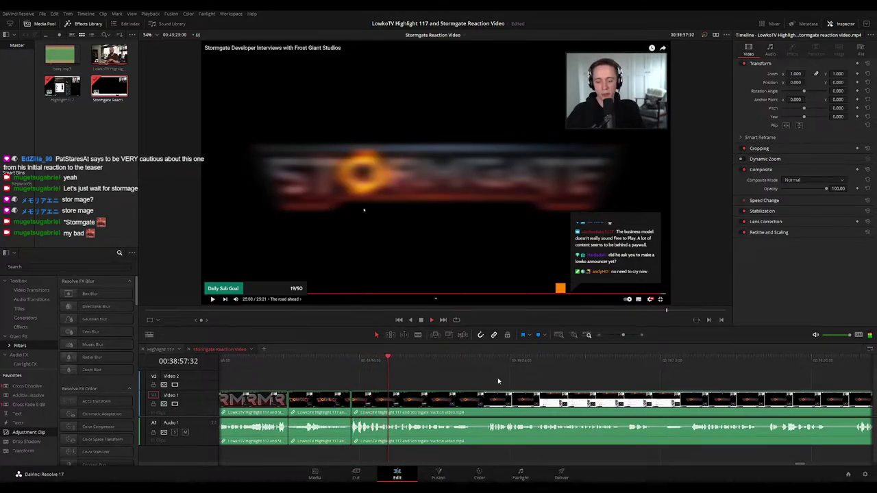
Ripple-delete the two-second section of the reaction clip from about 00:39:00:56 to 00:39:02:55
drag(508, 376, 398, 375)
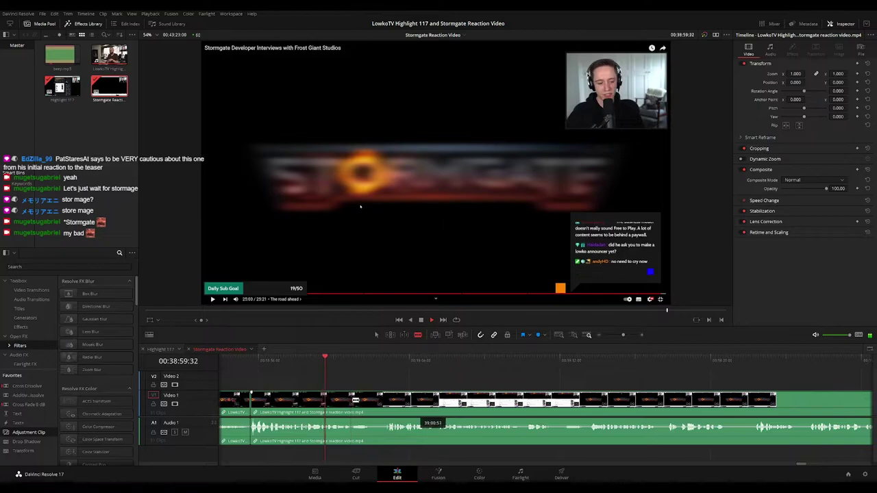
key(b)
click(352, 401)
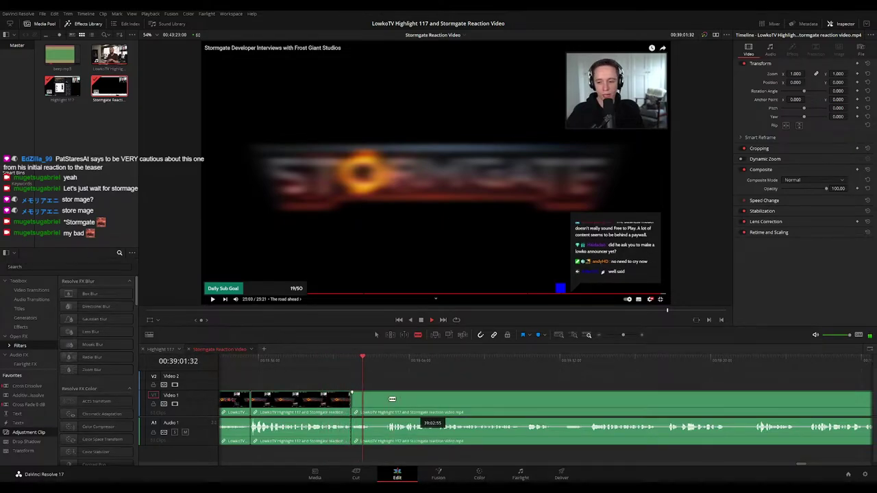
key(ctrl+equal)
key(ctrl+equal)
key(ctrl+equal)
key(space)
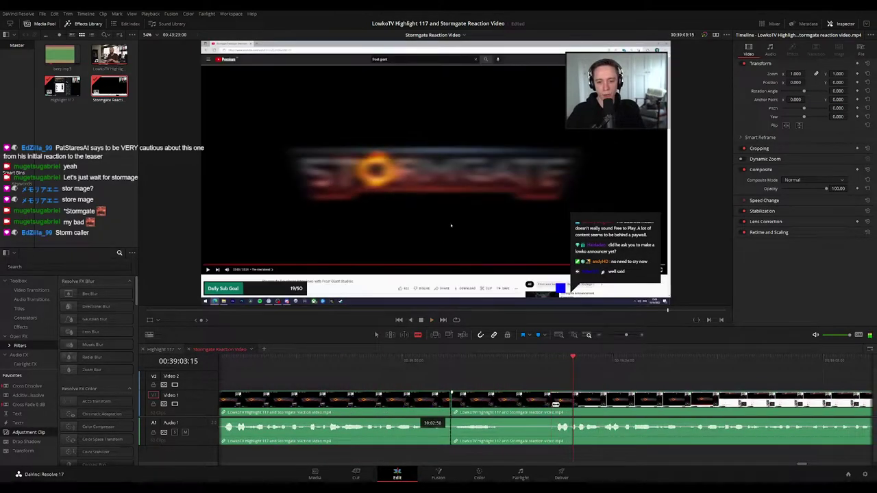
click(556, 402)
key(a)
click(531, 406)
key(Delete)
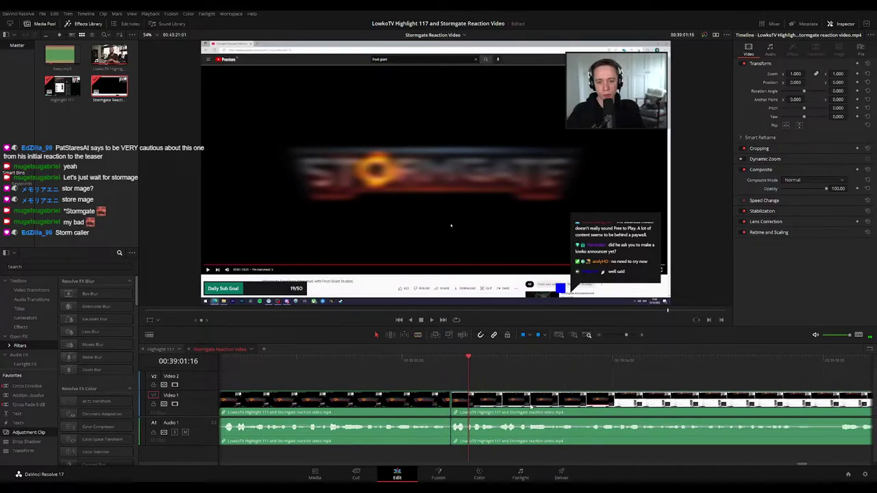
key(space)
Ripple-delete the pause in the reaction clip from about 00:39:18:52 to 00:39:20:23
scroll(596, 384, down, 3)
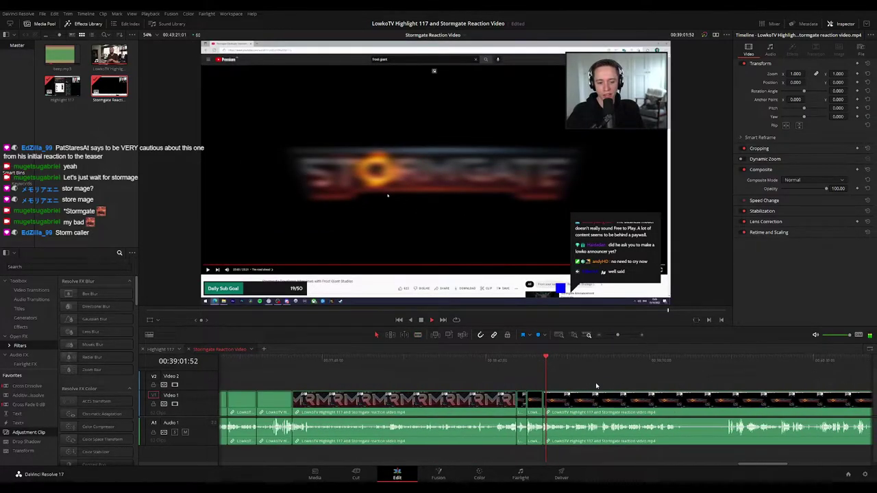
scroll(596, 383, up, 3)
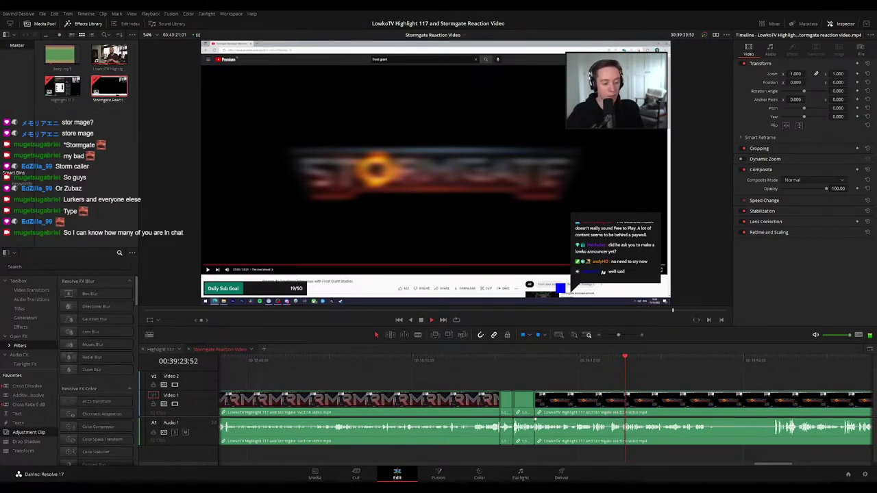
key(ctrl+=)
key(ctrl+=)
key(ctrl+=)
key(ctrl+=)
key(ctrl+=)
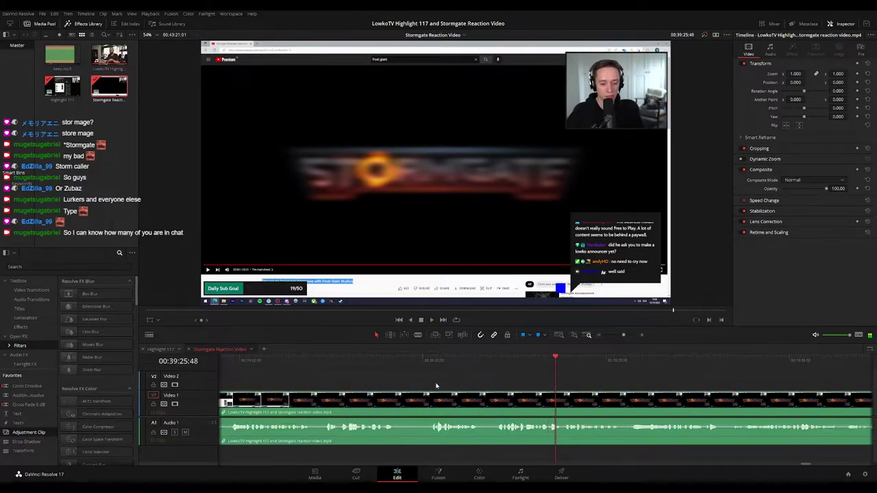
click(376, 363)
key(b)
click(399, 404)
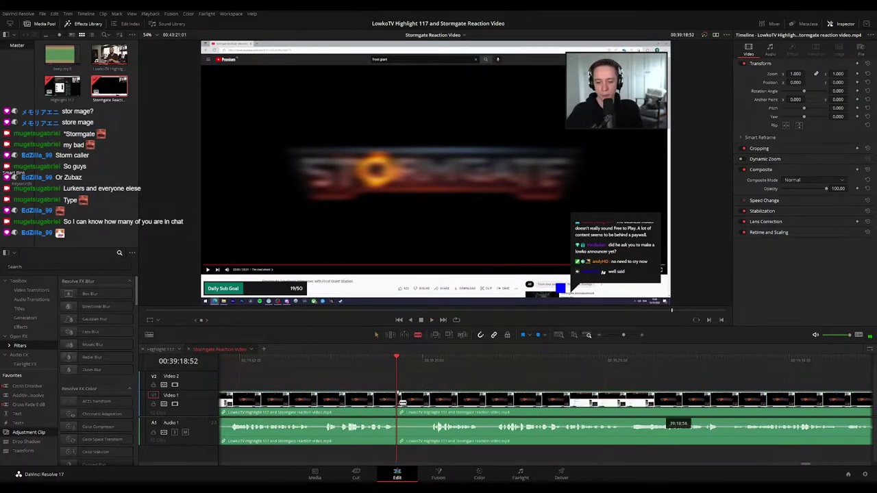
click(430, 404)
key(a)
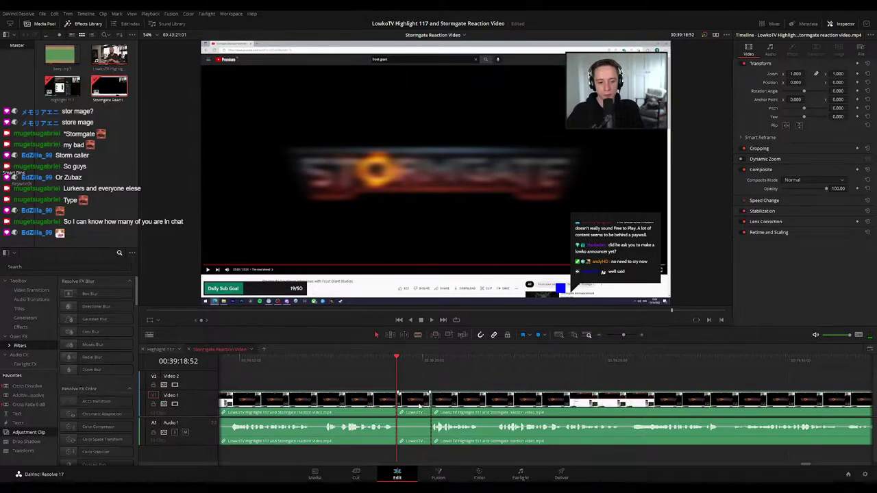
key(Delete)
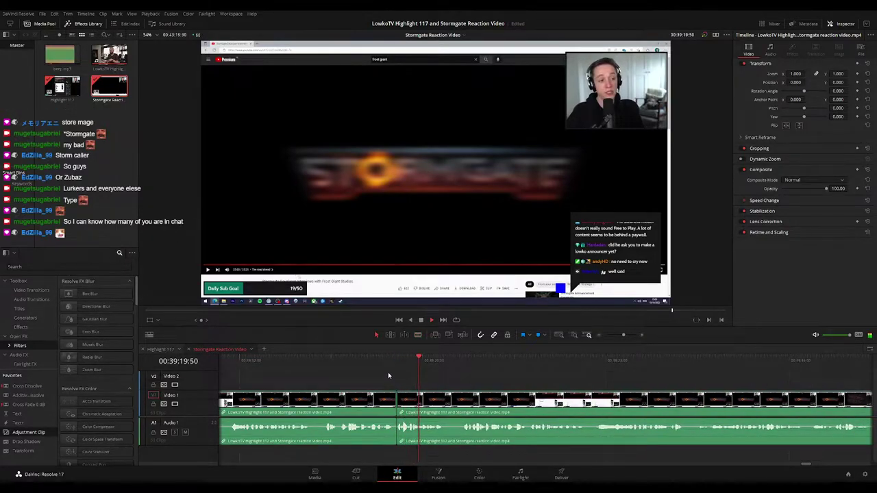
Replay the join at about 00:39:18:52 and ripple-delete the few-frame sliver directly after it
click(386, 361)
key(space)
scroll(399, 374, up, 3)
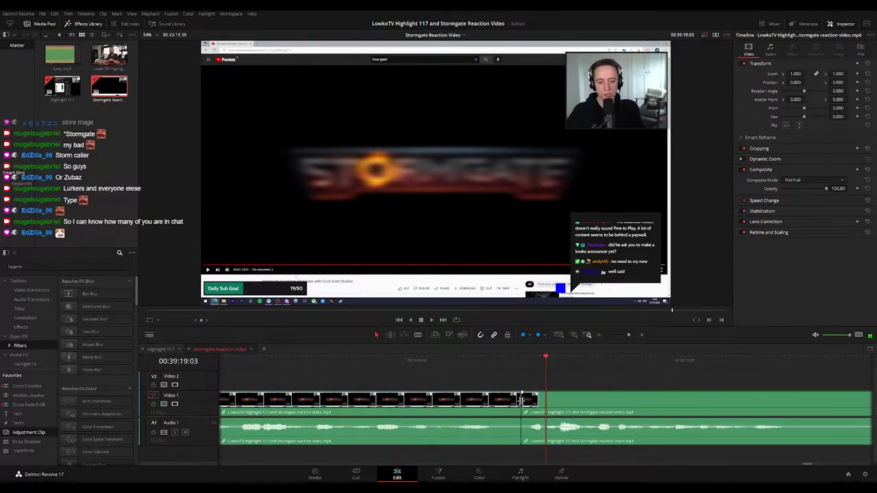
key(b)
click(528, 402)
key(a)
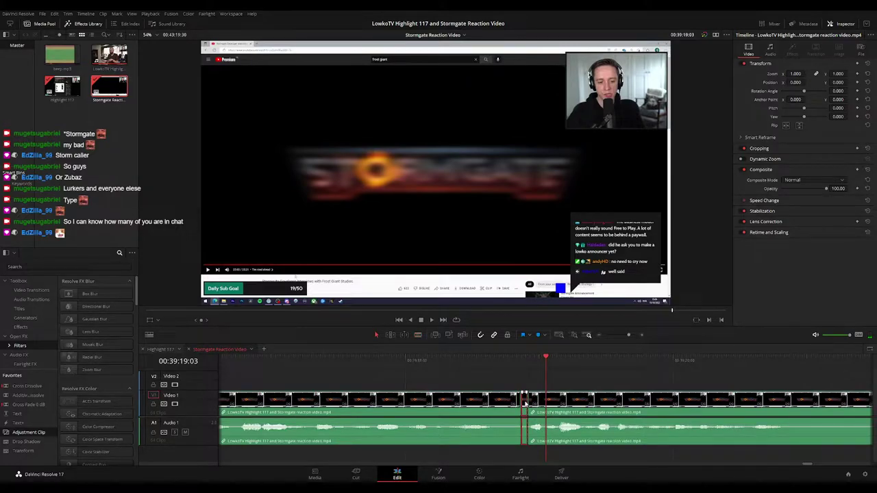
key(BackSpace)
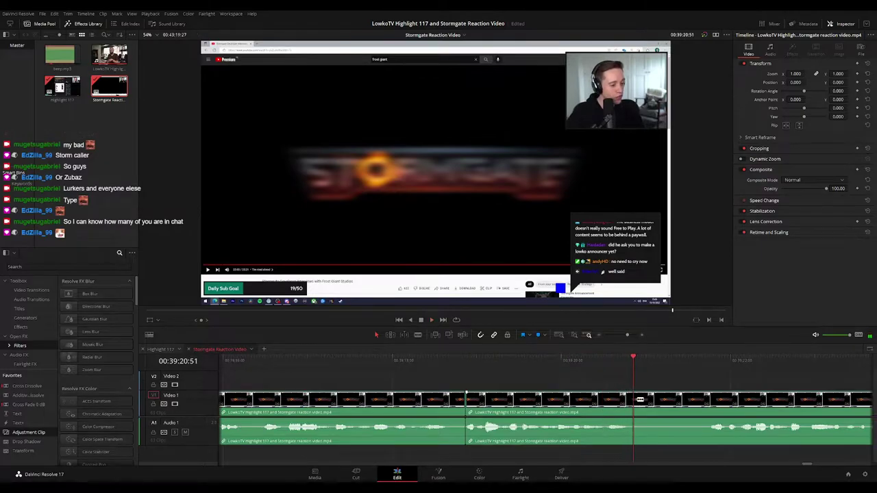
Ripple-delete the short pause in the reaction clip from about 00:39:20:55 to 00:39:21:42
click(638, 399)
click(704, 402)
key(a)
key(BackSpace)
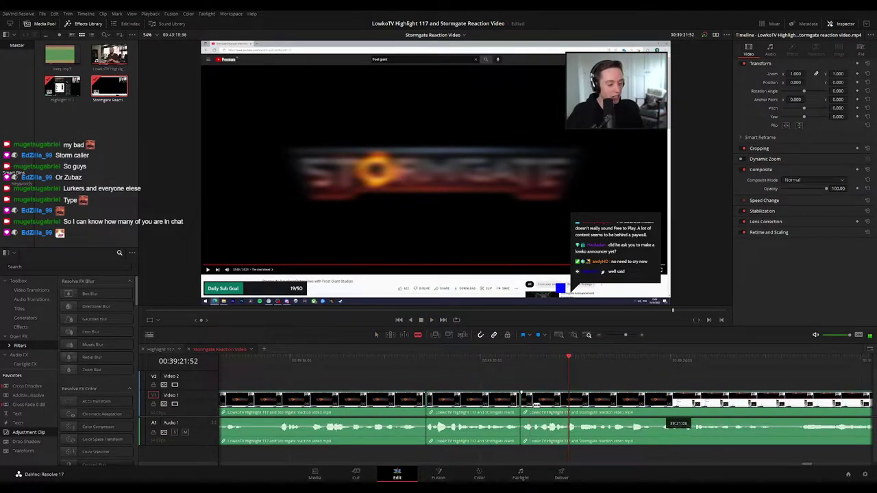
Trim a further short piece directly after the latest cut, up to about 00:39:21:09, closing the gap
click(535, 404)
key(a)
click(527, 405)
key(Delete)
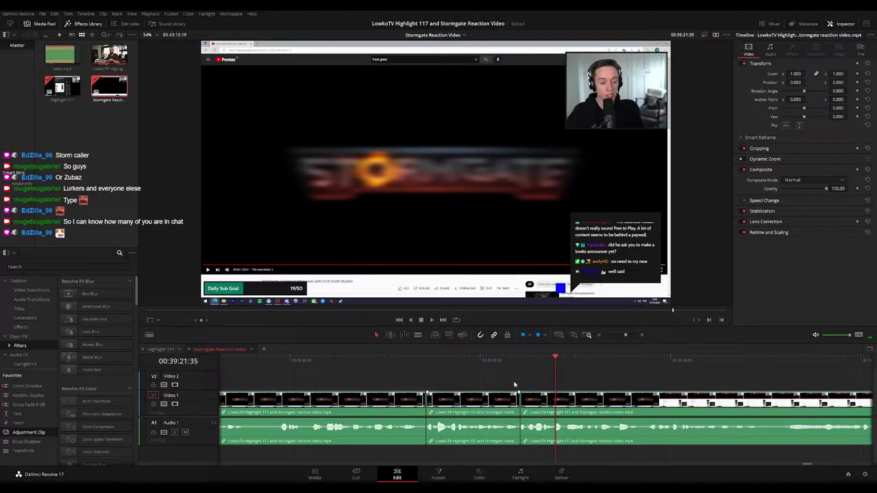
Review the reaction clip from about 00:39:21 to 00:39:59 for further pauses, skipping ahead through the outro
scroll(515, 371, down, 3)
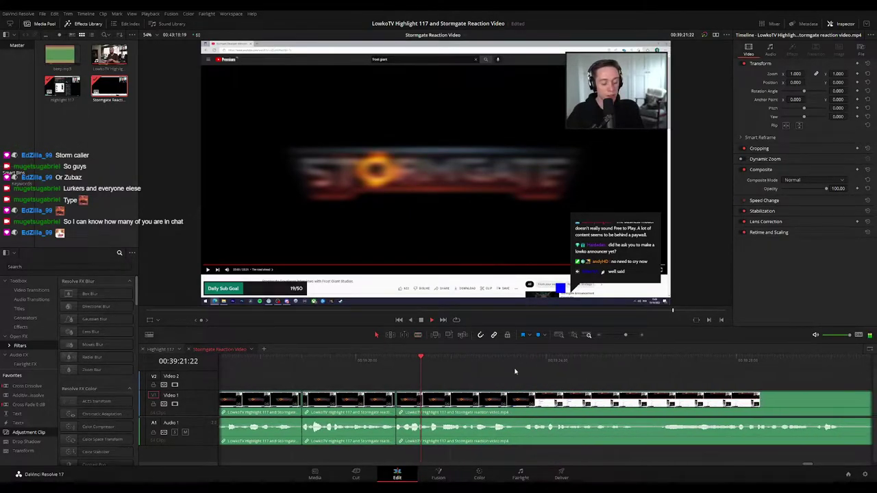
key(shift+Left)
scroll(501, 384, up, 3)
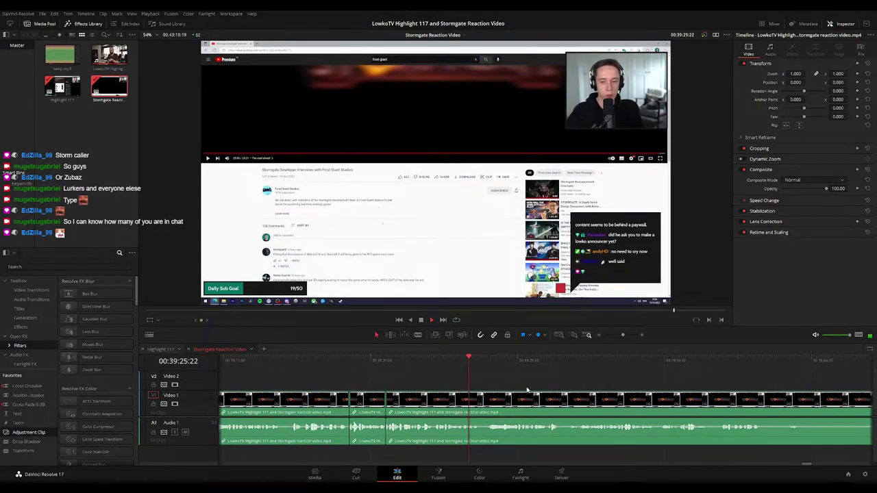
drag(529, 390, 414, 372)
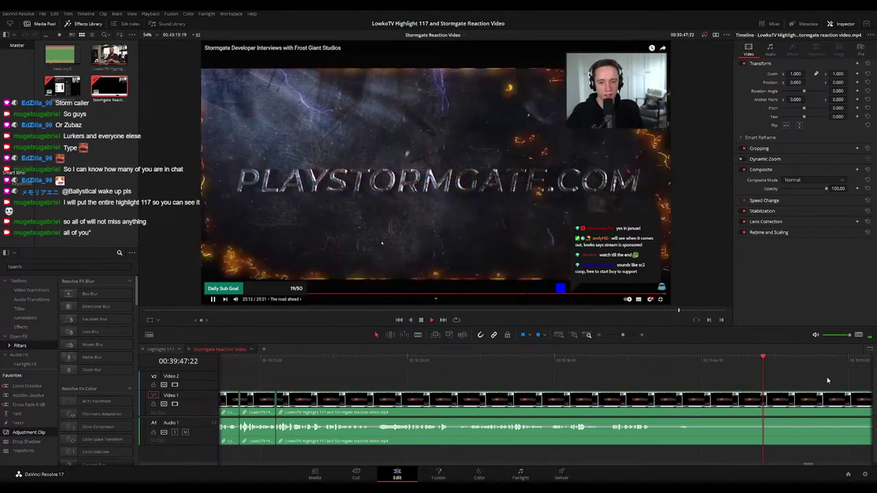
scroll(499, 380, right, 3)
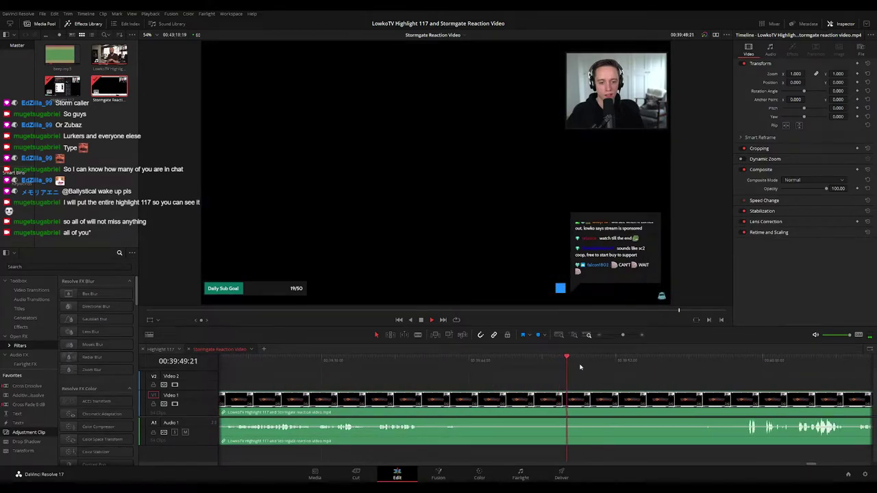
click(680, 361)
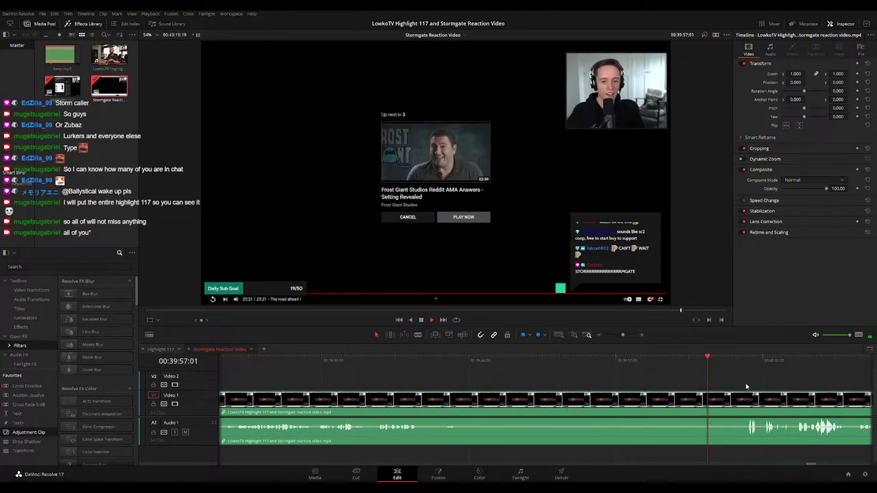
scroll(745, 386, right, 3)
scroll(524, 380, down, 3)
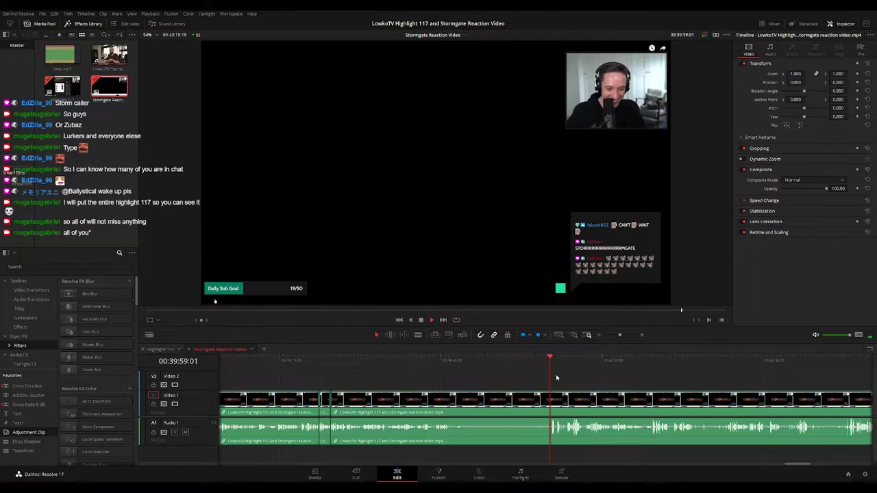
Ripple-delete the short section of the reaction clip from about 00:40:04:29 to 00:40:05:14
scroll(568, 380, up, 3)
scroll(508, 382, right, 2)
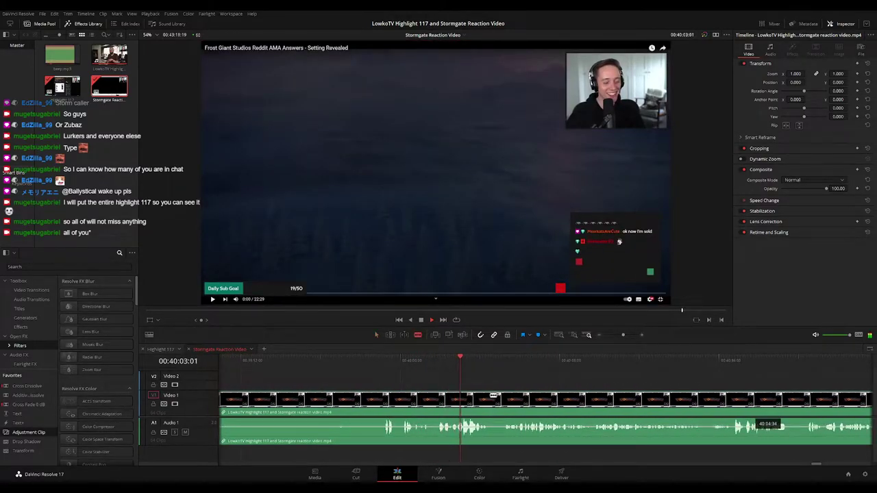
key(b)
click(505, 399)
key(a)
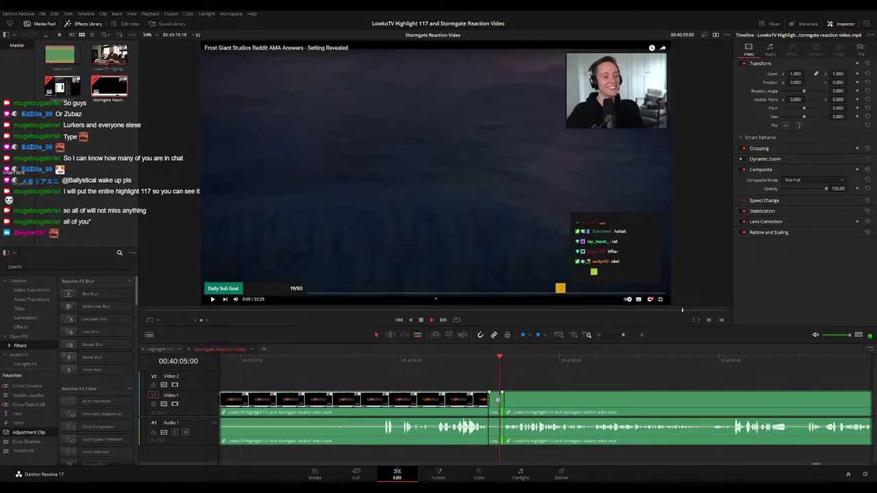
click(497, 402)
key(Delete)
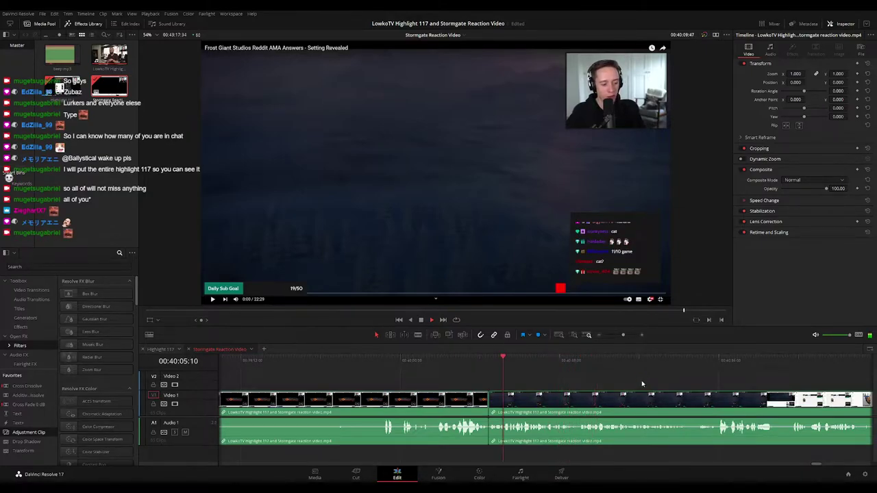
Ripple-delete the short pause in the cat video reaction starting at about 00:40:47:40
scroll(641, 380, down, 5)
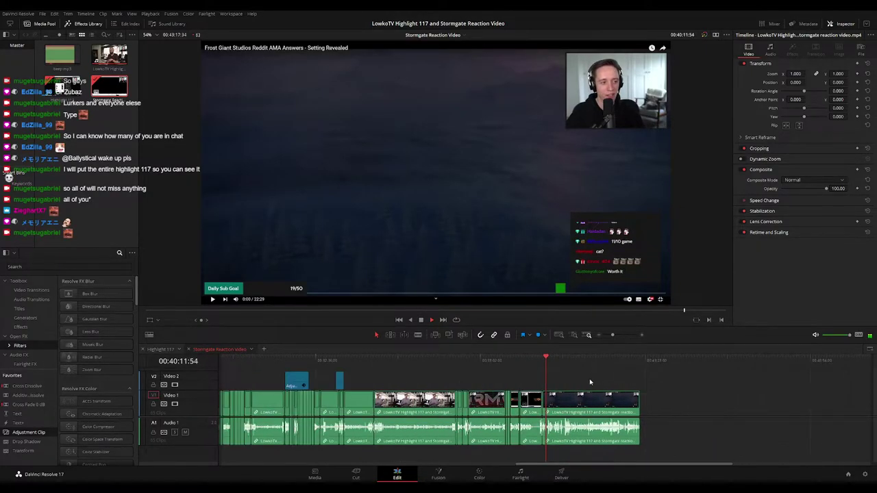
scroll(590, 382, up, 5)
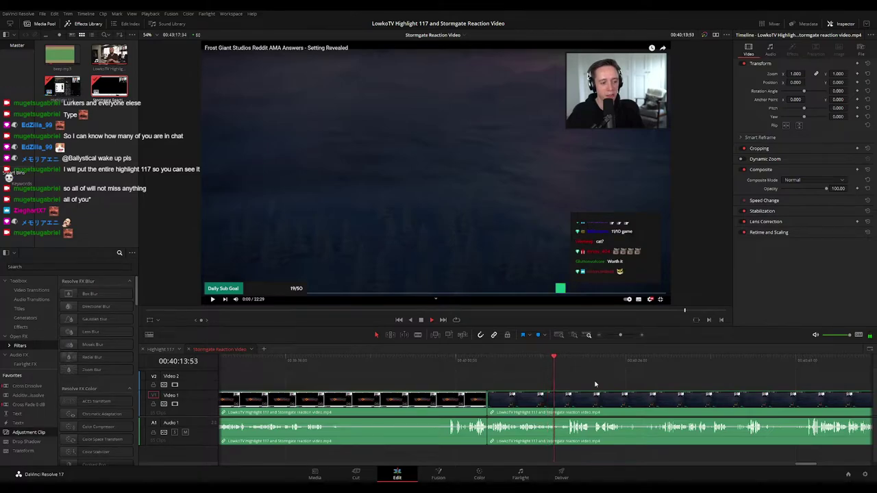
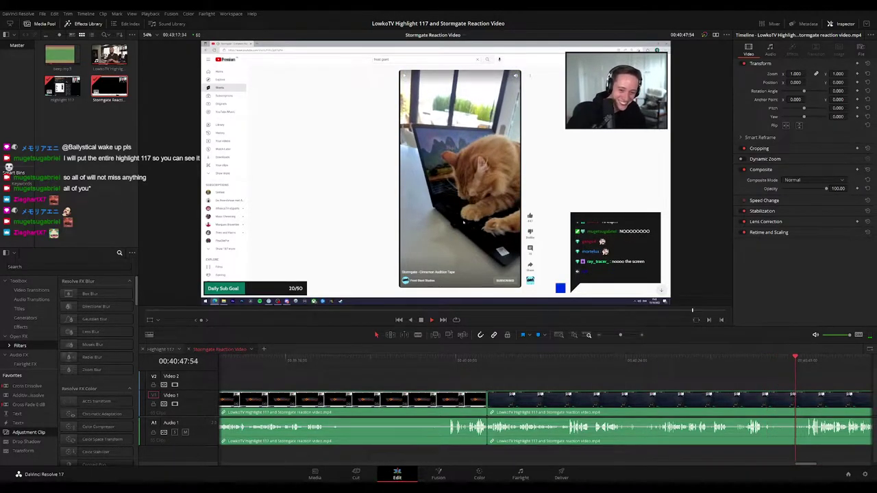
drag(835, 387, 632, 381)
key(space)
scroll(635, 380, up, 4)
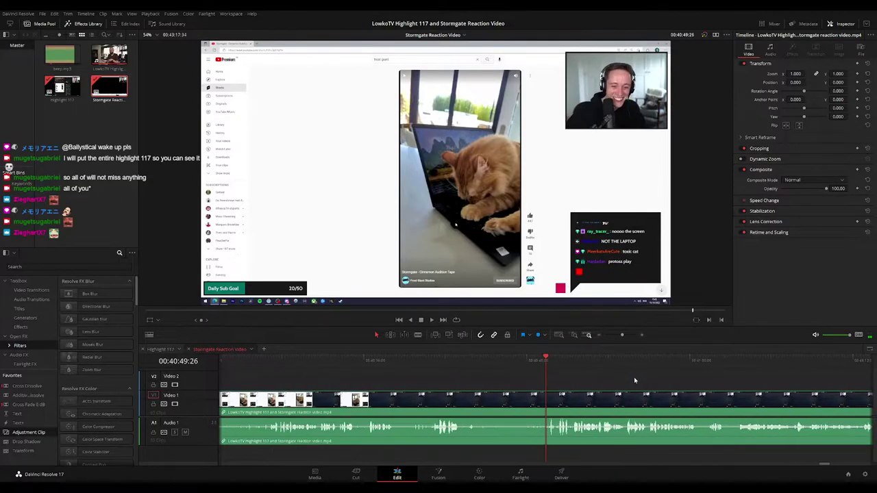
click(469, 361)
key(space)
key(space)
key(ctrl+b)
click(460, 362)
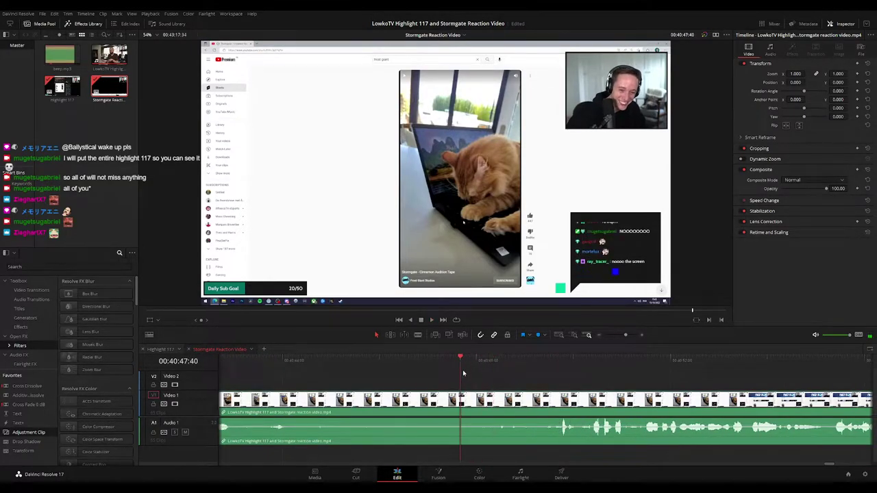
key(ctrl+b)
key(Delete)
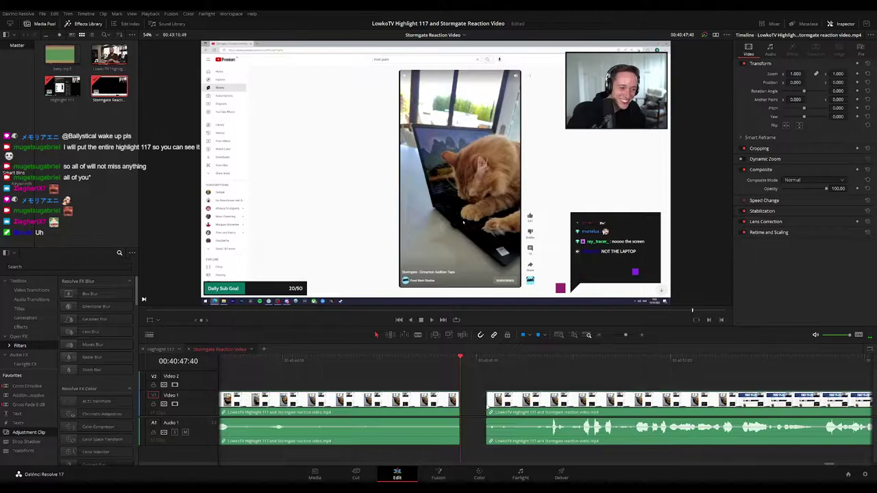
Review the reaction to the RTS community reveal in Korea from about 00:40:47 to 00:42:02 for pauses to cut
key(space)
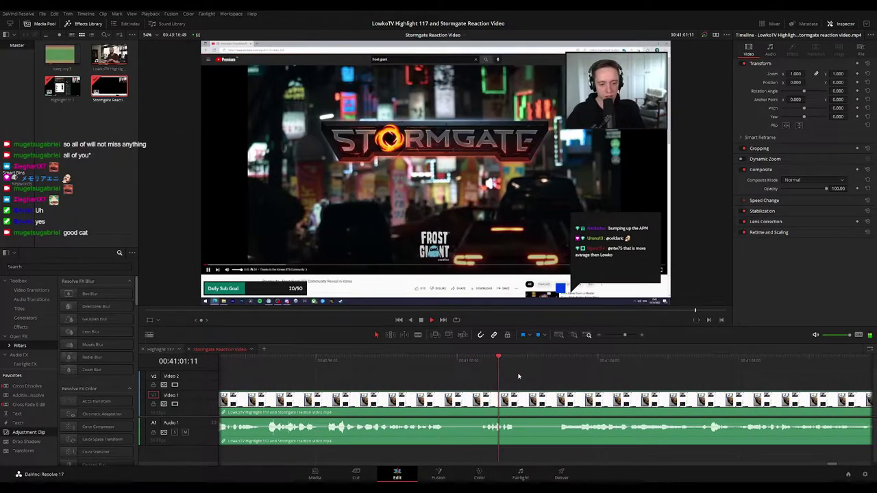
drag(624, 335, 619, 335)
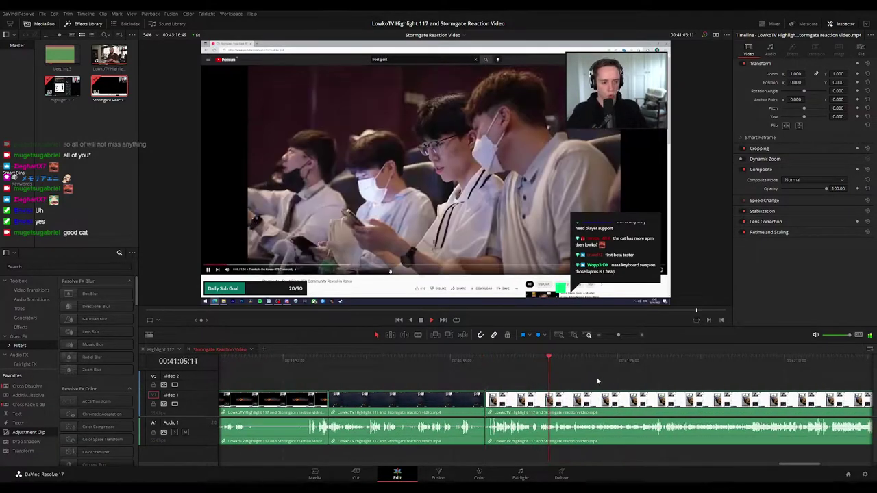
drag(589, 377, 469, 371)
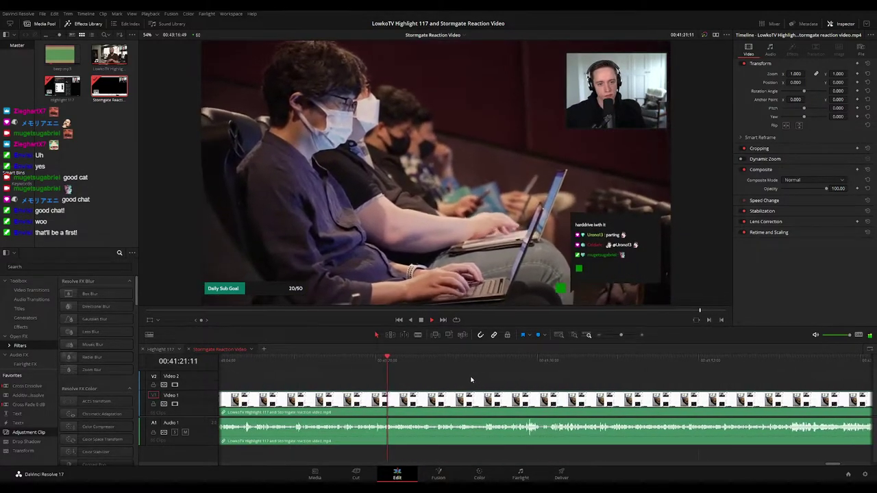
mouse_move(622, 336)
mouse_down()
mouse_move(607, 337)
mouse_move(621, 336)
mouse_up()
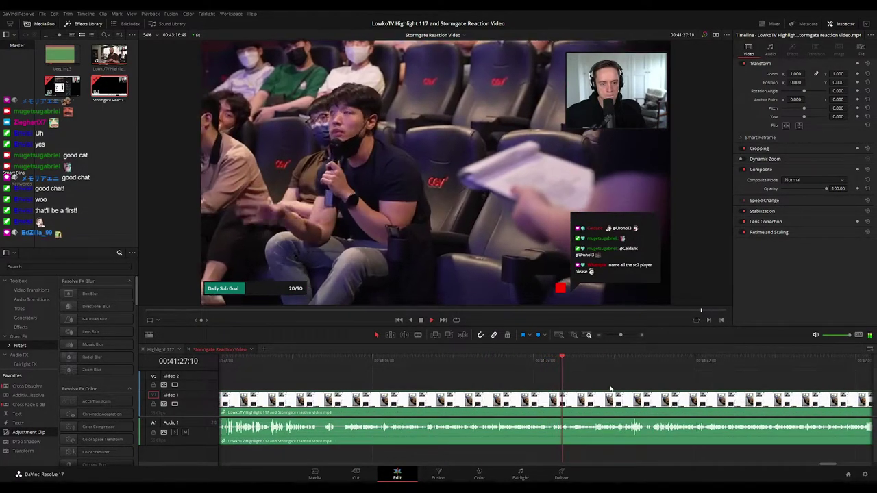
drag(610, 389, 486, 387)
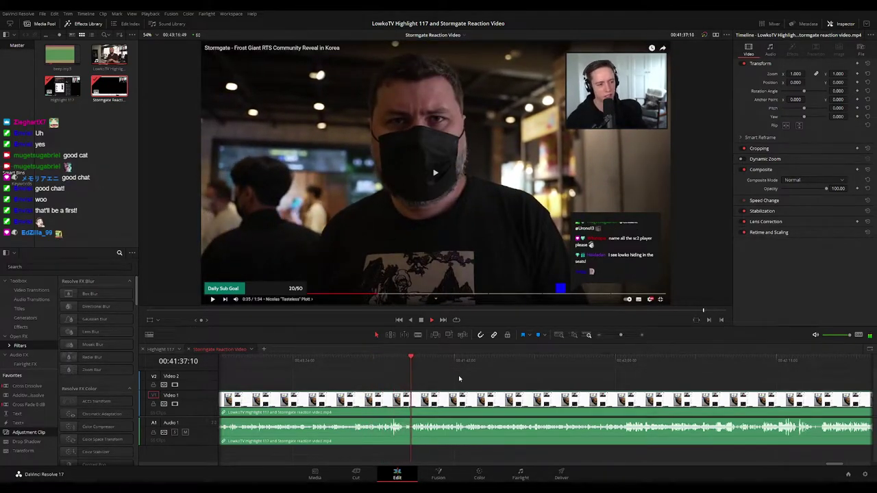
key(ctrl+minus)
key(ctrl+minus)
key(ctrl+minus)
key(ctrl+minus)
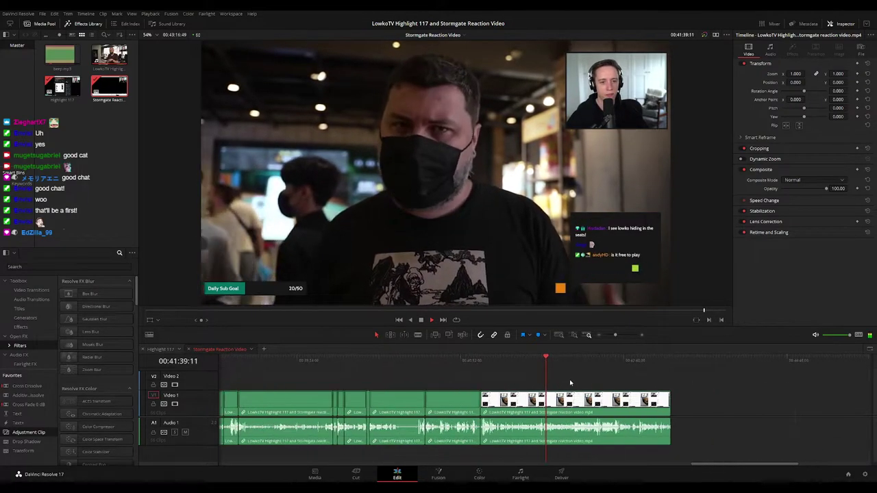
scroll(570, 383, down, 2)
scroll(570, 382, down, 3)
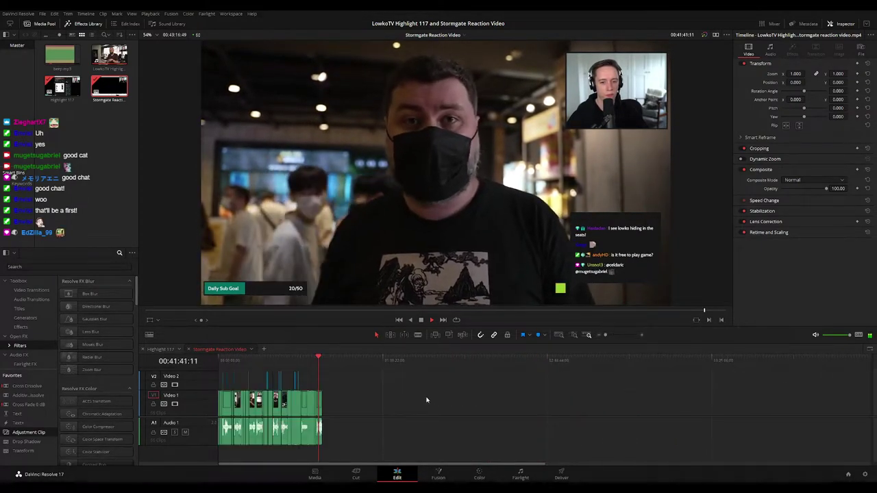
scroll(426, 400, up, 5)
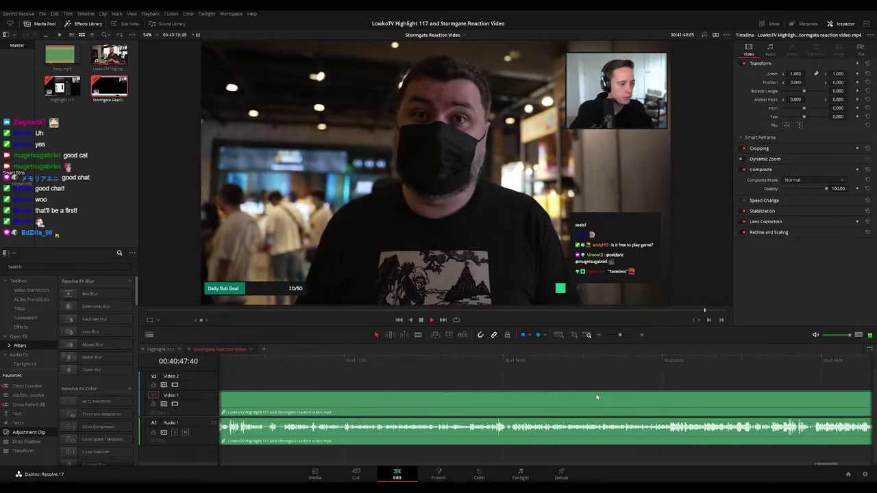
scroll(597, 397, up, 1)
drag(656, 387, 502, 382)
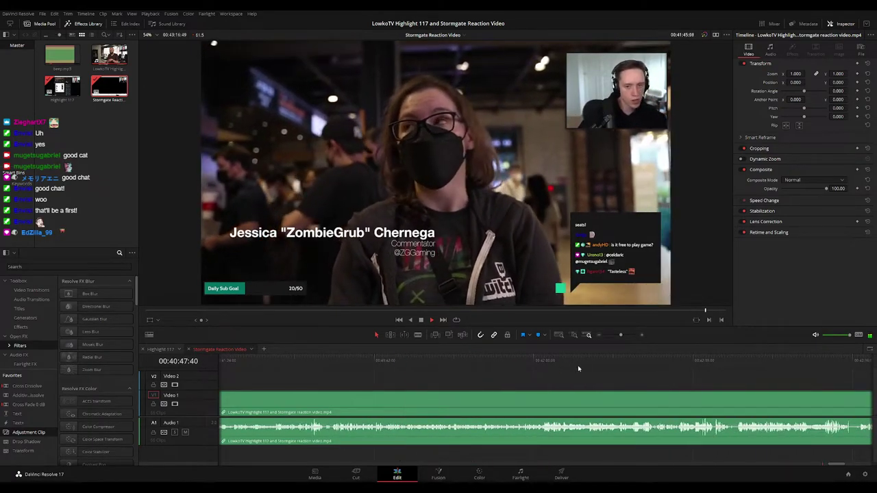
drag(620, 336, 622, 337)
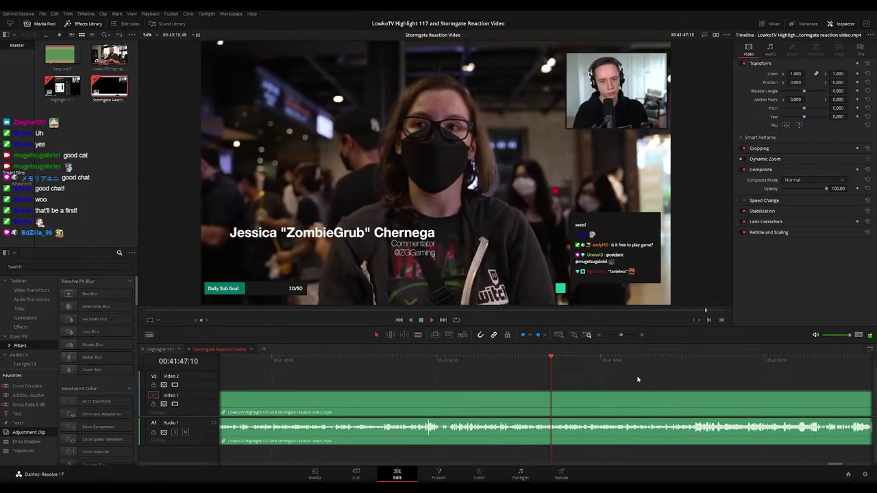
drag(637, 379, 439, 382)
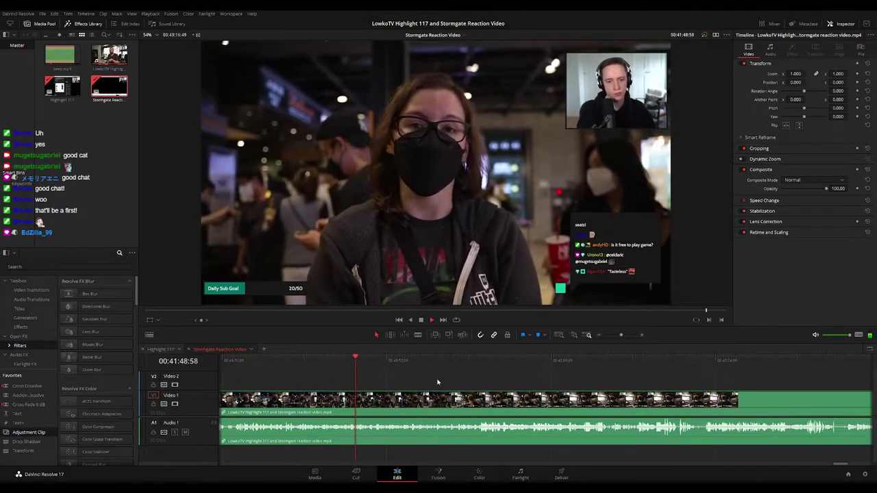
drag(472, 377, 388, 373)
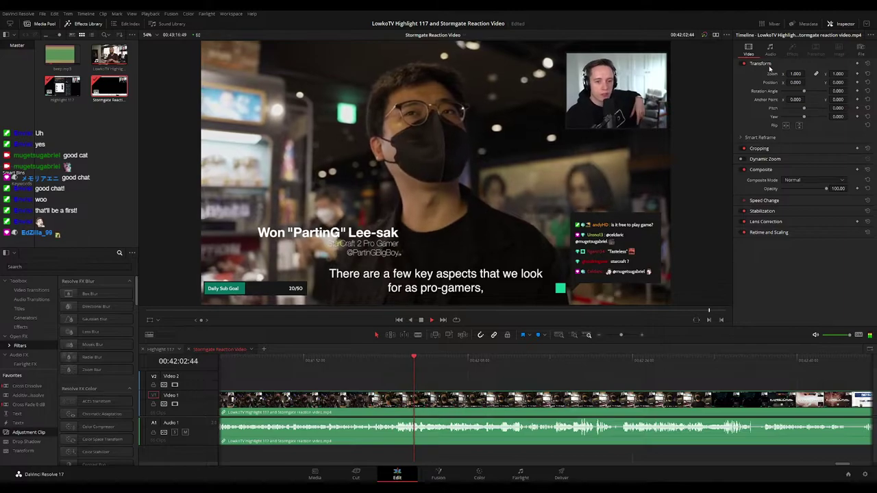
Hide the Inspector and continue reviewing the pro-gamer interviews up to about 00:42:18
click(841, 24)
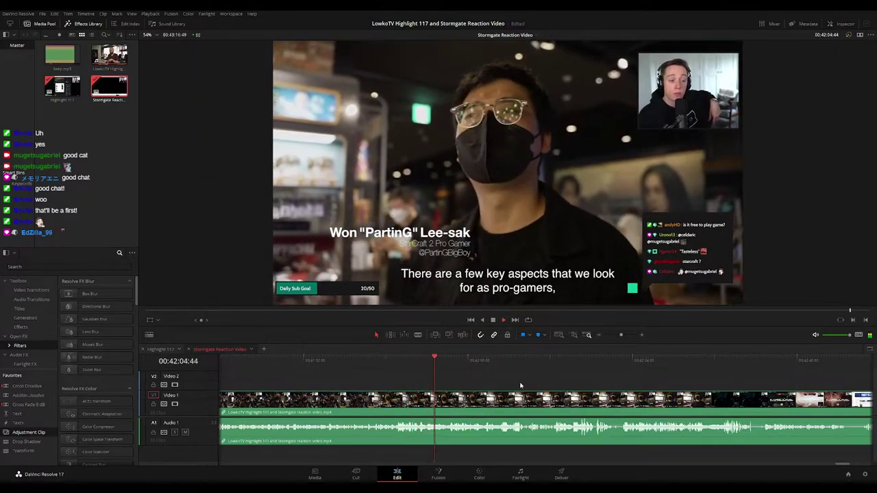
drag(520, 385, 439, 385)
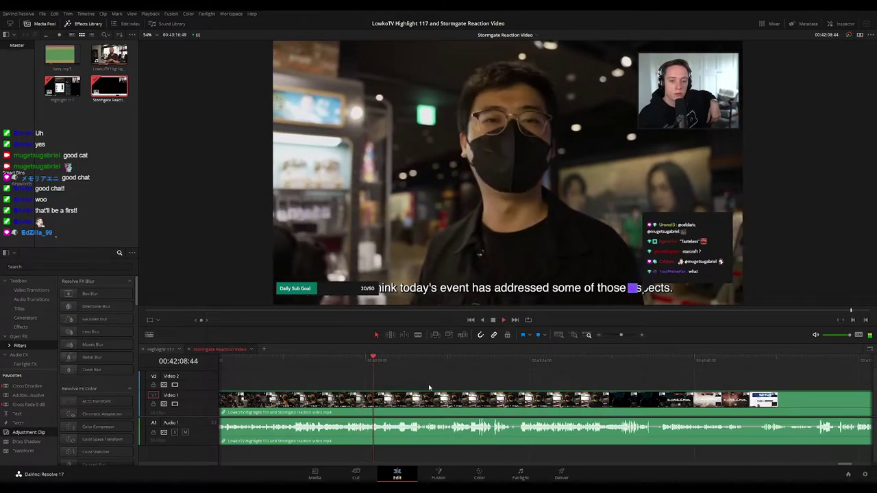
key(ctrl+minus)
key(ctrl+minus)
key(ctrl+minus)
key(ctrl+minus)
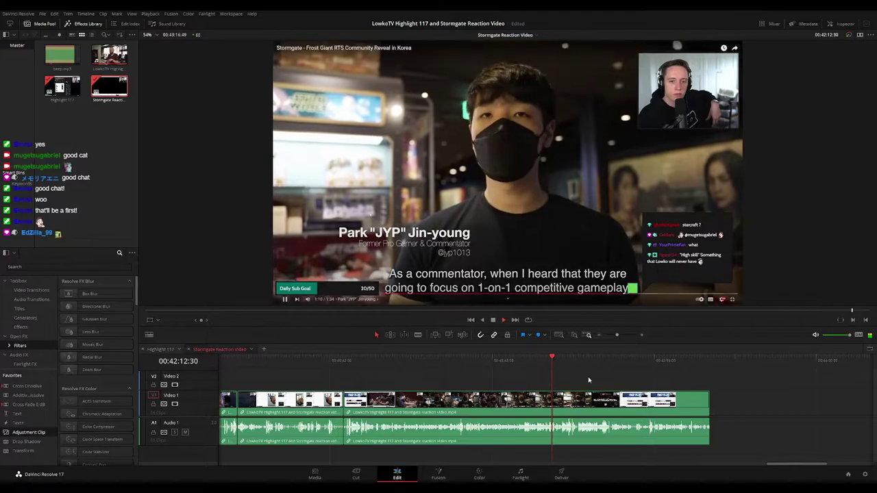
key(ctrl+equal)
key(ctrl+equal)
key(ctrl+equal)
key(ctrl+equal)
key(ctrl+equal)
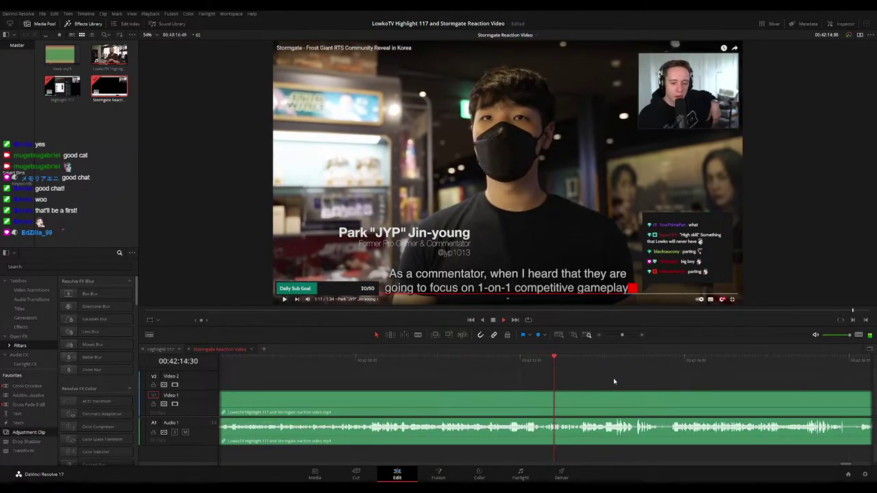
drag(615, 380, 499, 380)
scroll(490, 382, right, 2)
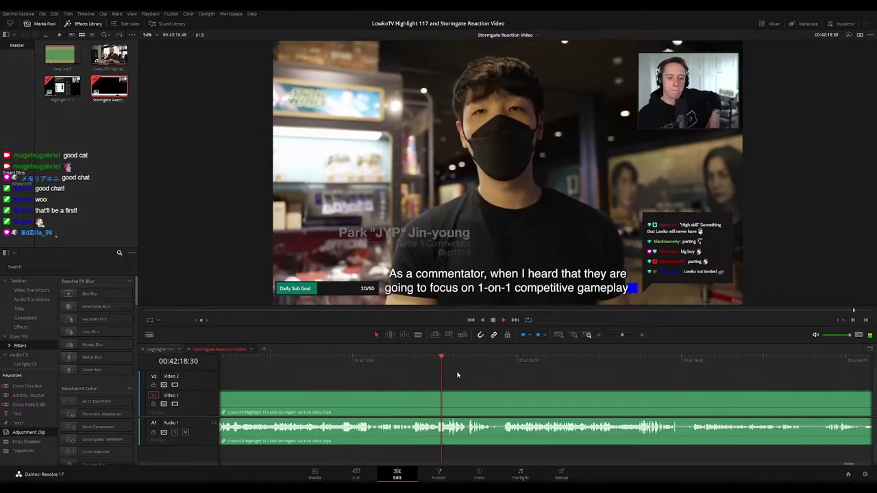
Replay the commentator interview around 00:42:18 and review the reaction up to about 00:42:35 for pauses
key(space)
click(470, 380)
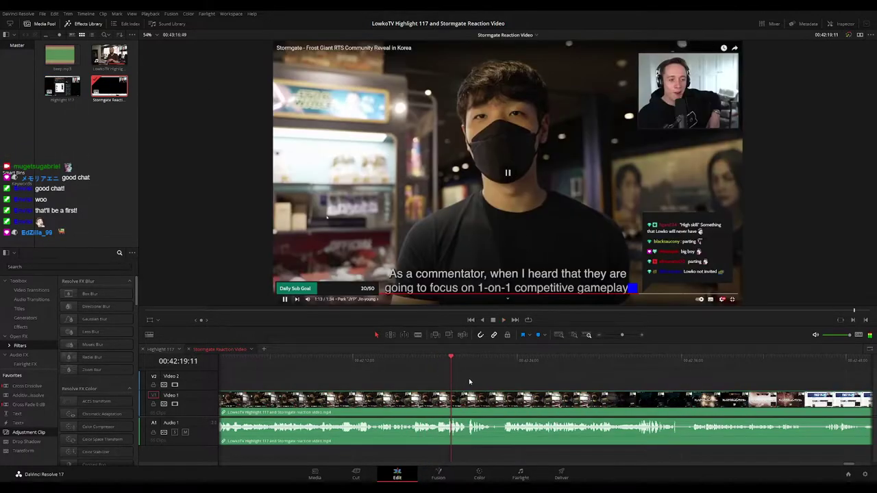
key(space)
click(440, 360)
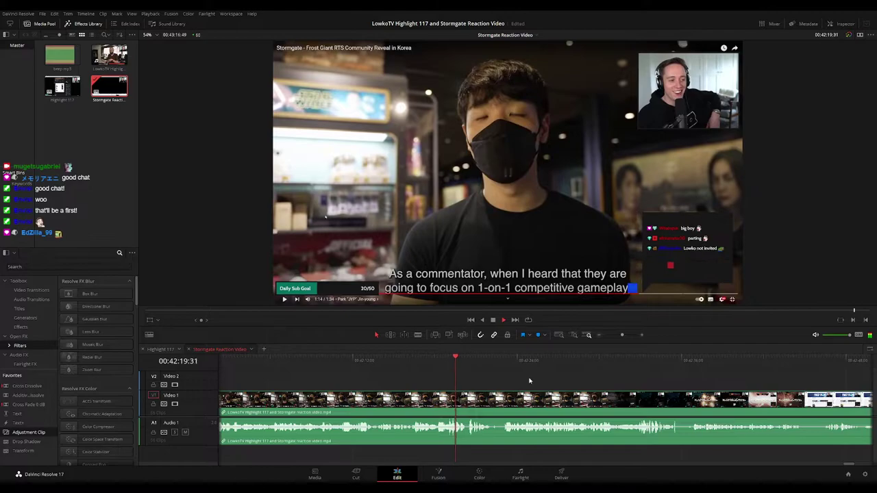
scroll(490, 366, right, 2)
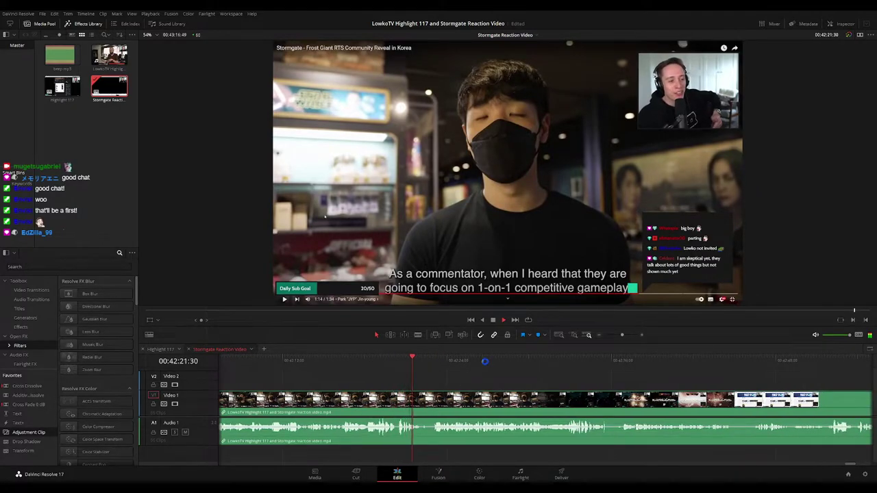
scroll(499, 368, right, 2)
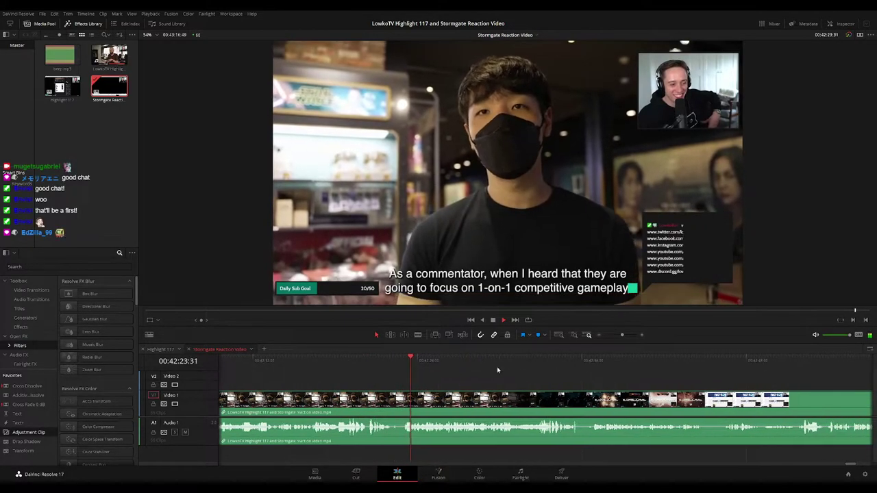
drag(622, 335, 622, 335)
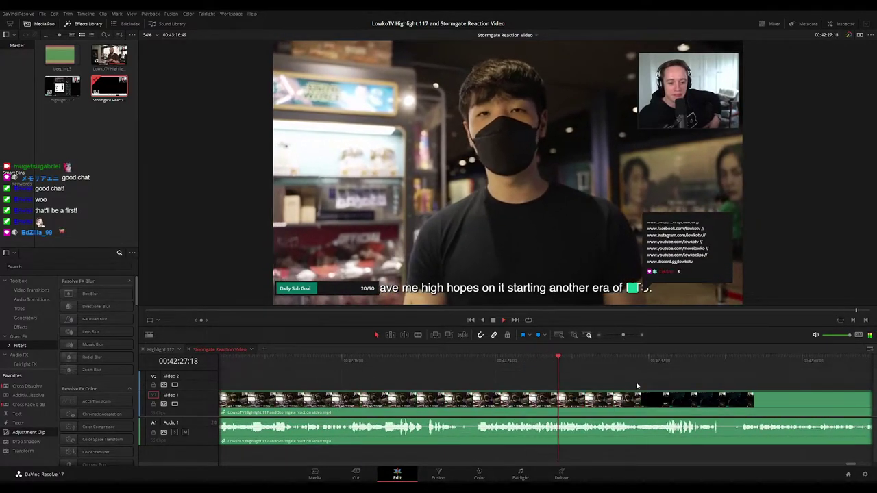
scroll(525, 372, right, 2)
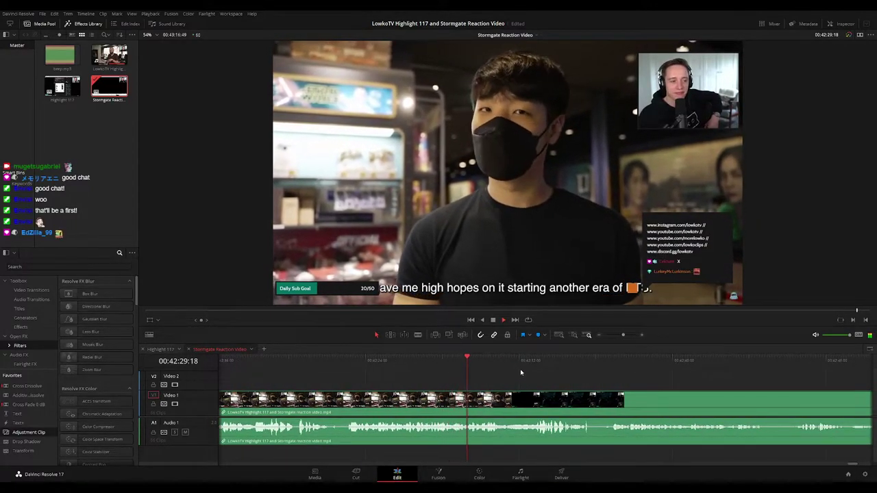
scroll(487, 381, right, 2)
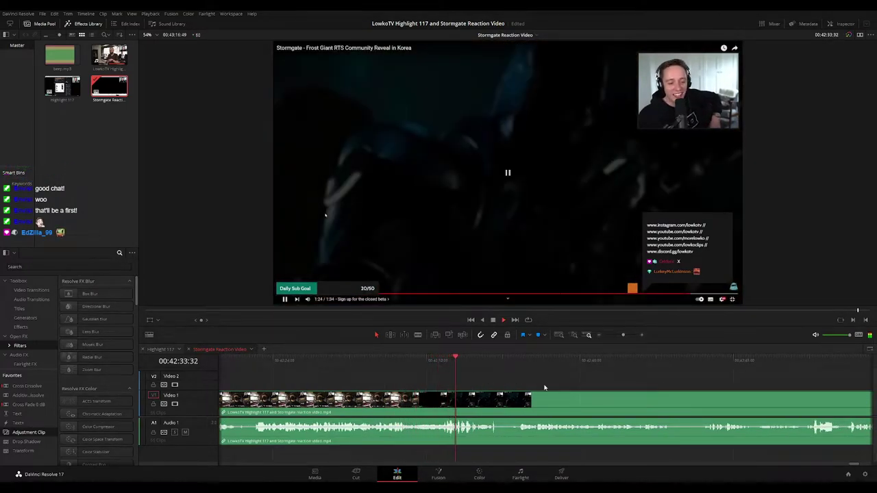
scroll(469, 373, right, 2)
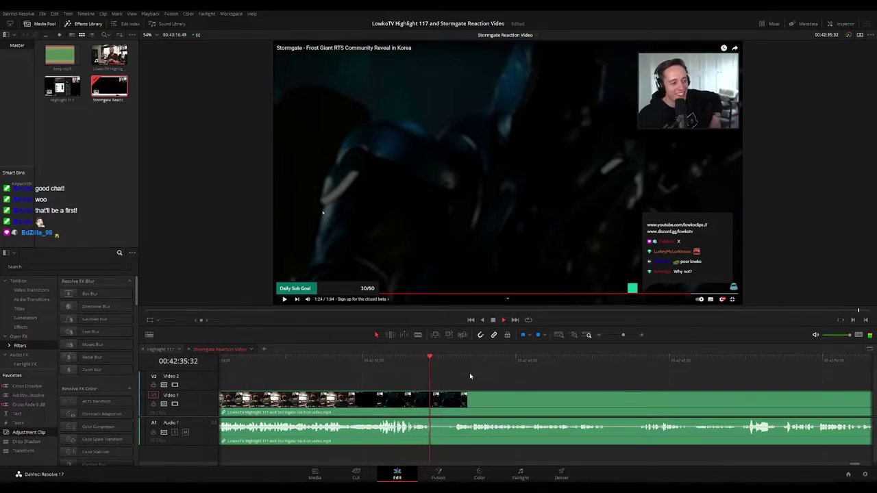
Cut out the short pause starting at about 00:42:36:07 with a ripple delete and play back across the join
scroll(425, 391, right, 2)
key(space)
key(b)
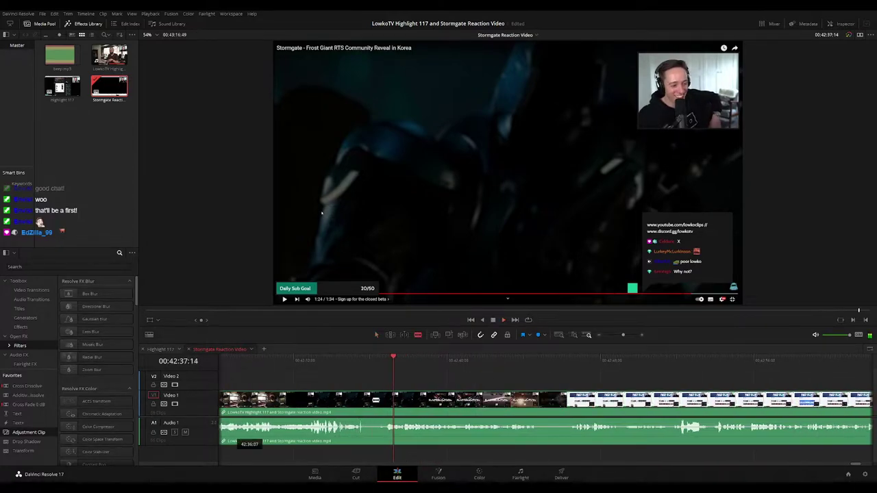
click(372, 400)
click(385, 400)
key(a)
click(381, 403)
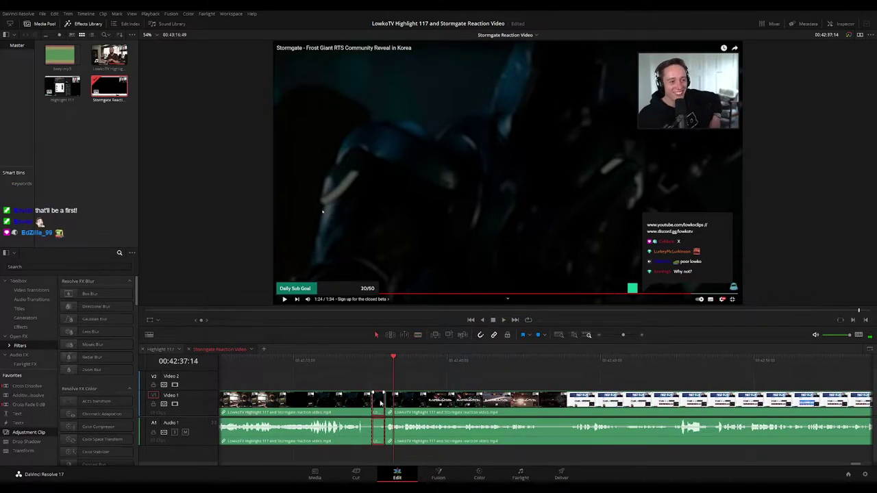
key(BackSpace)
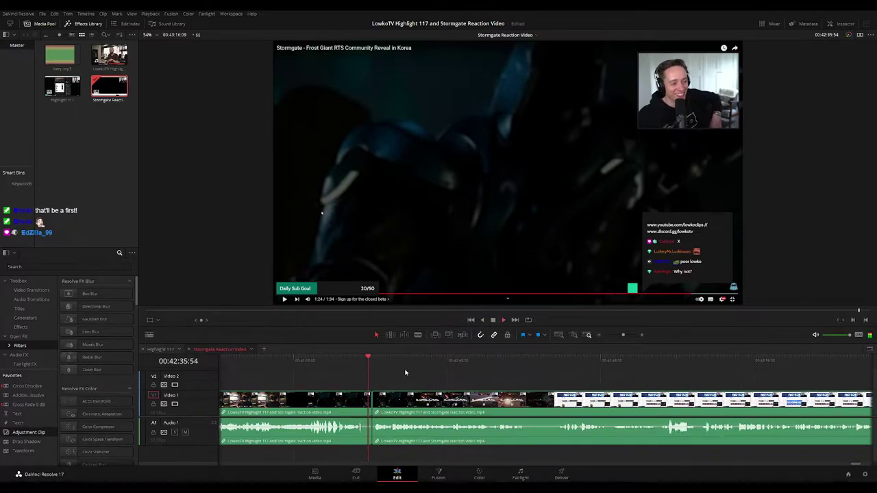
key(space)
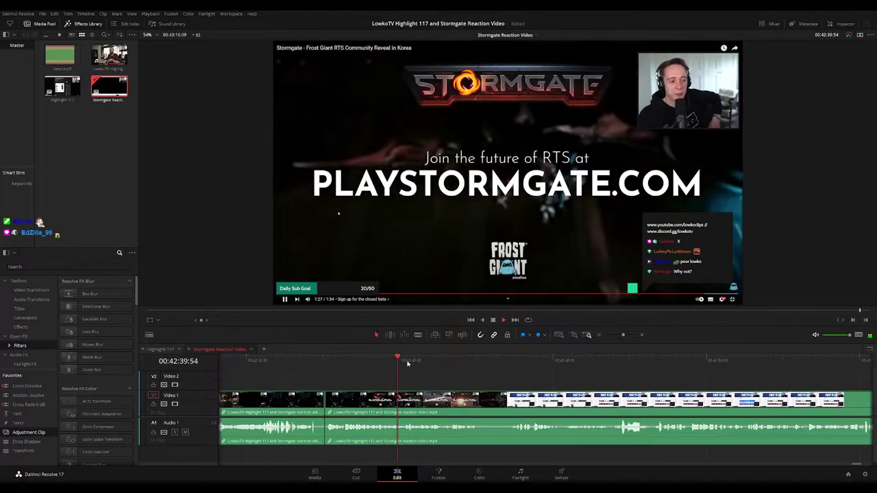
Split the clip at 00:42:51:03 and again just before the speech resumes, and ripple delete the pause in between
click(457, 363)
key(space)
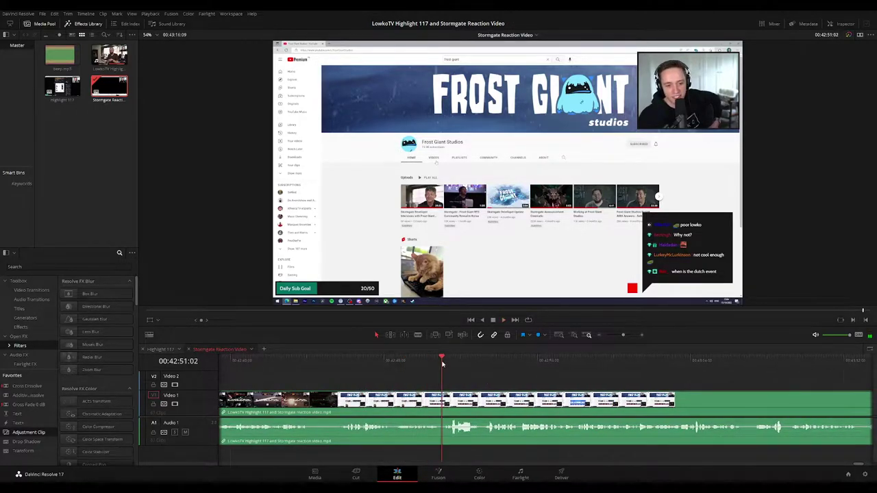
click(387, 362)
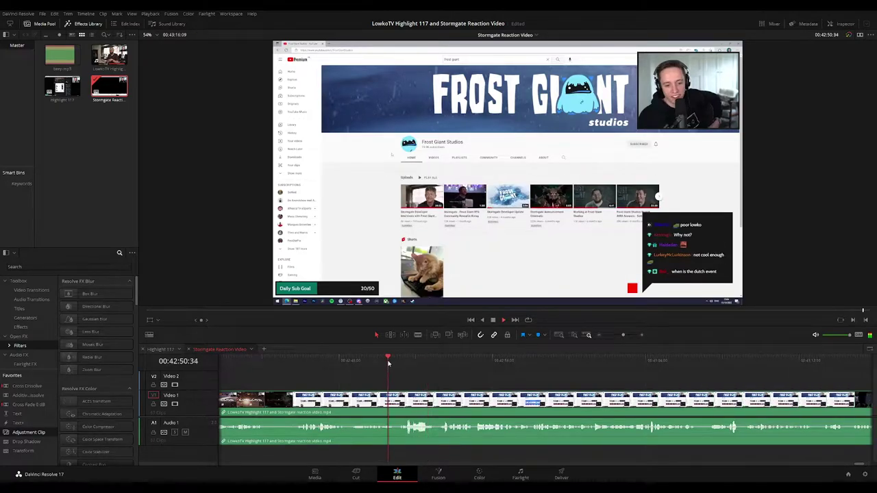
key(space)
key(ctrl+equal)
key(ctrl+equal)
key(ctrl+equal)
key(ctrl+equal)
key(b)
click(546, 404)
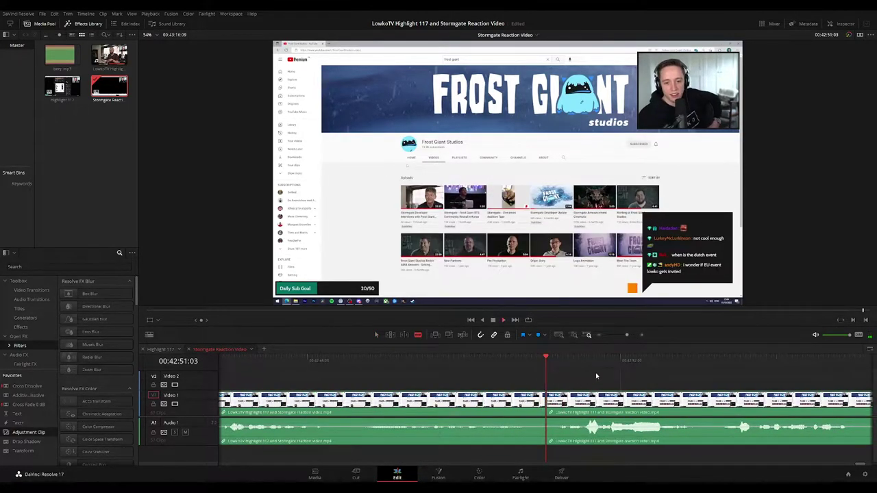
click(596, 377)
click(582, 404)
key(a)
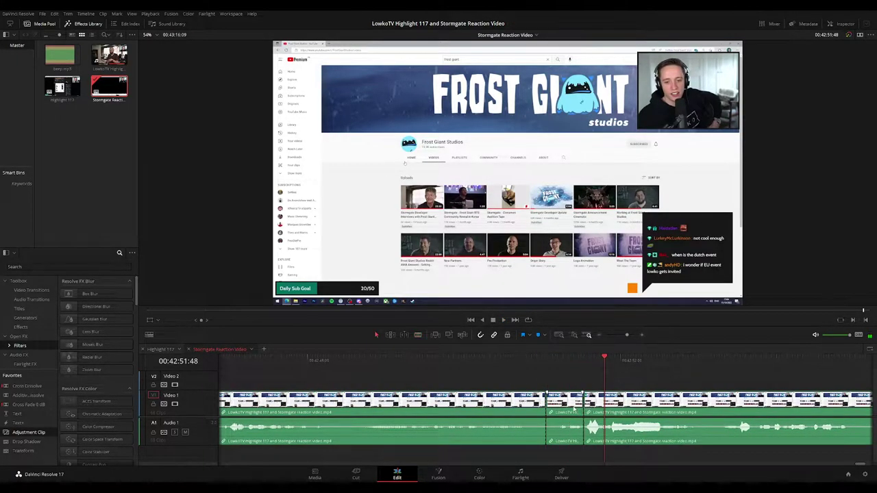
key(Delete)
Split off the quiet stretch at about 00:42:52, right after the short spoken phrase, and ripple delete it
click(480, 358)
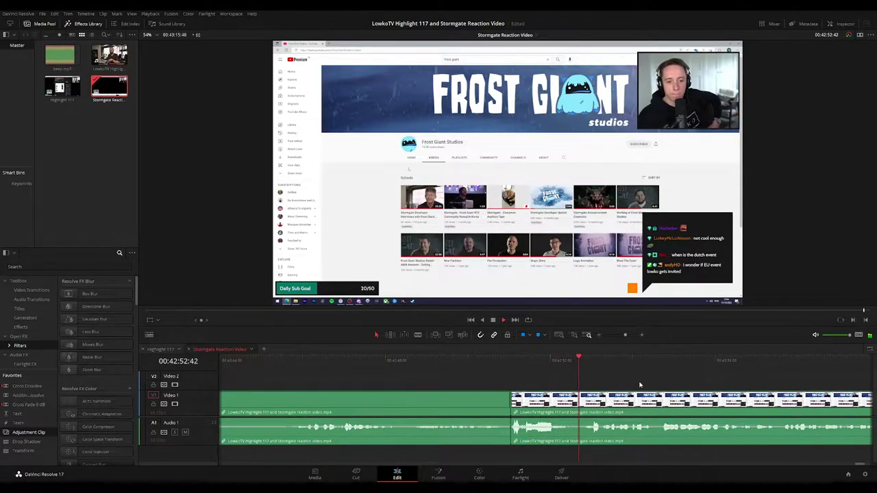
click(404, 399)
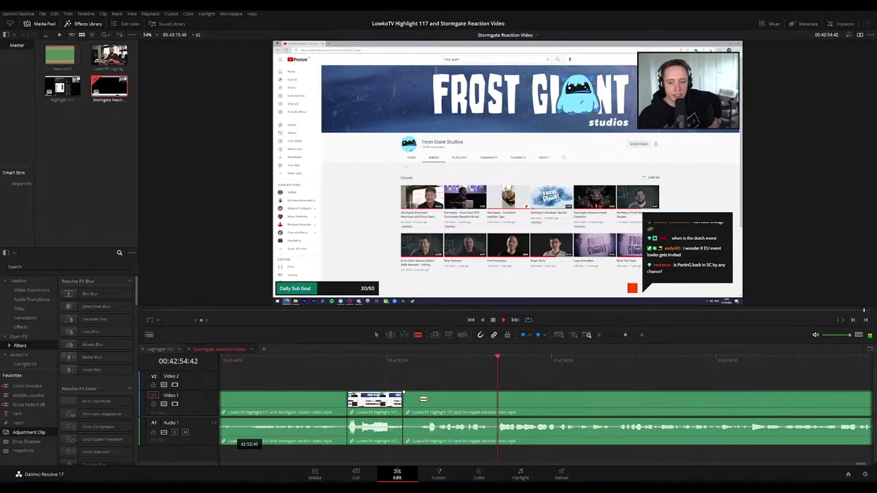
click(420, 399)
key(a)
click(409, 406)
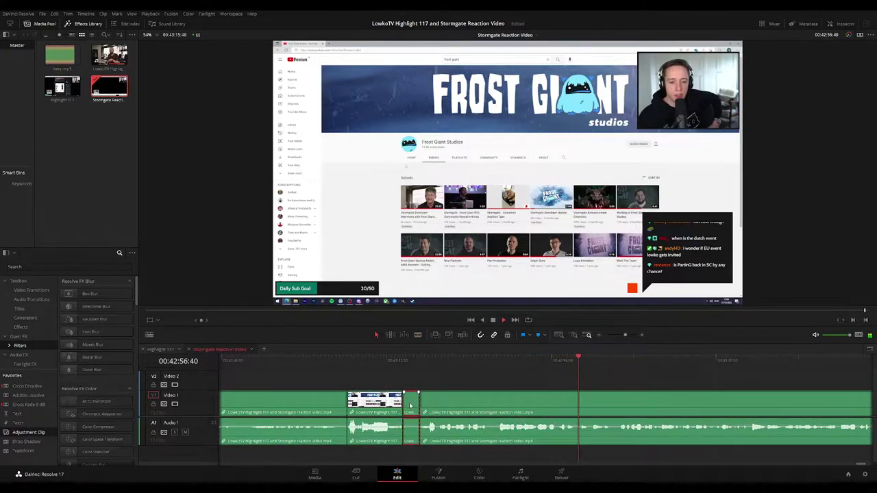
key(BackSpace)
Ripple delete the leftover silence starting at about 00:42:52:10 and play back across the join
click(397, 363)
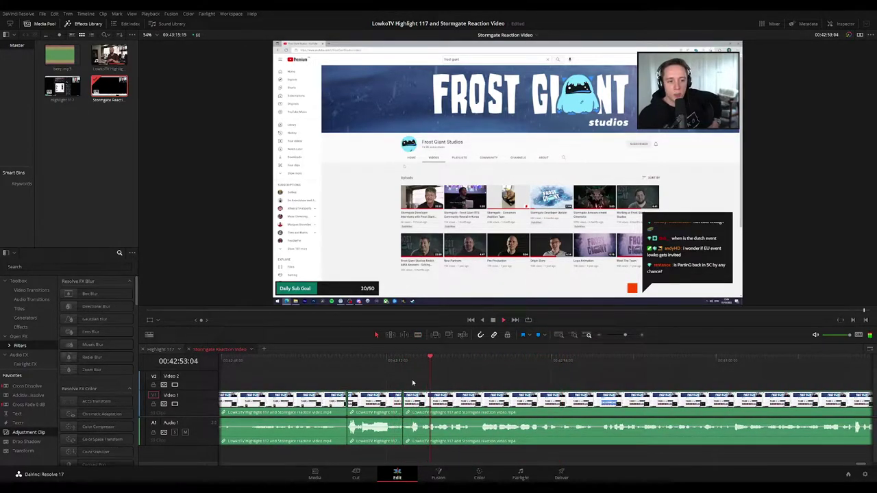
click(383, 367)
key(space)
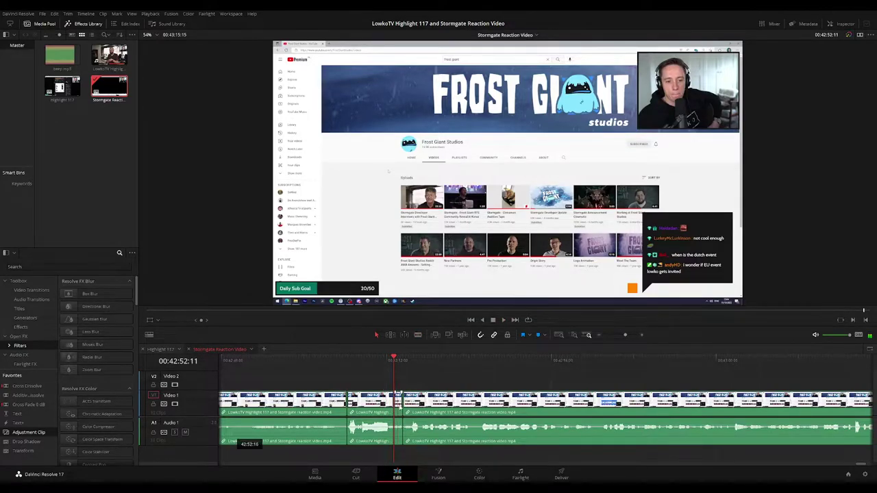
key(BackSpace)
click(385, 363)
key(space)
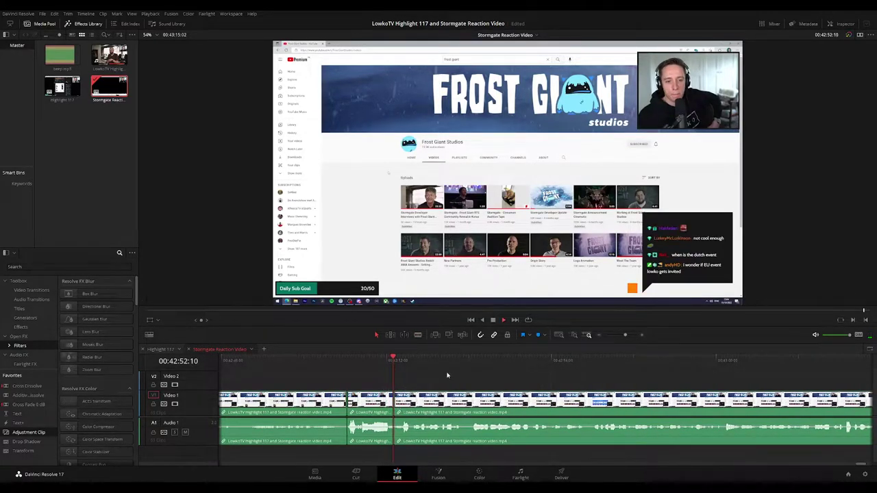
Add a Cross Fade 0 dB to the audio cut at about 00:42:52 and review the footage up to about 00:43:05
scroll(524, 381, right, 1)
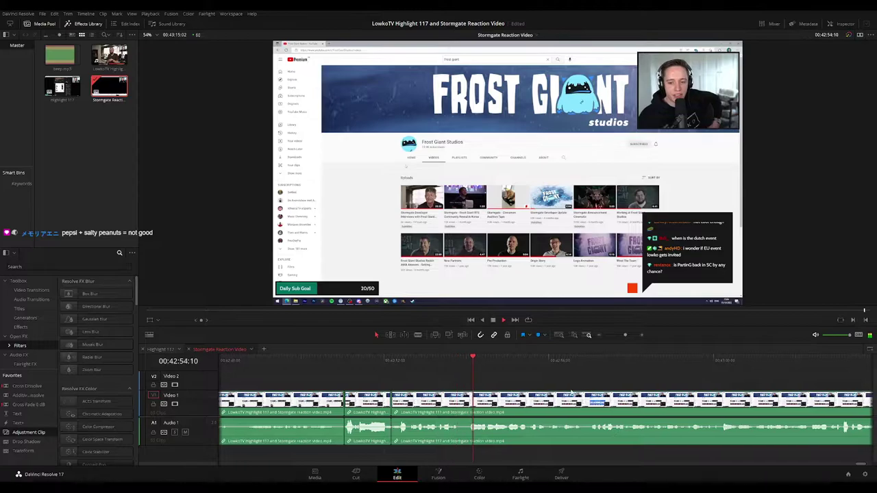
drag(29, 405, 190, 400)
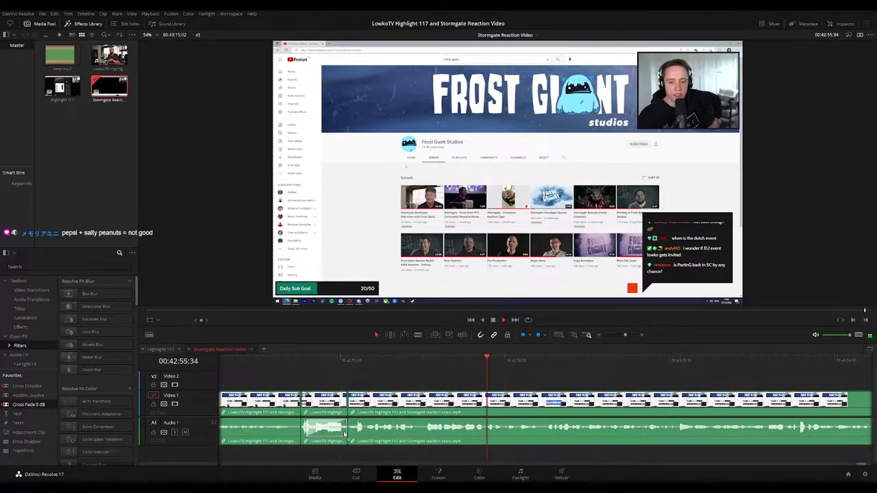
scroll(506, 366, right, 4)
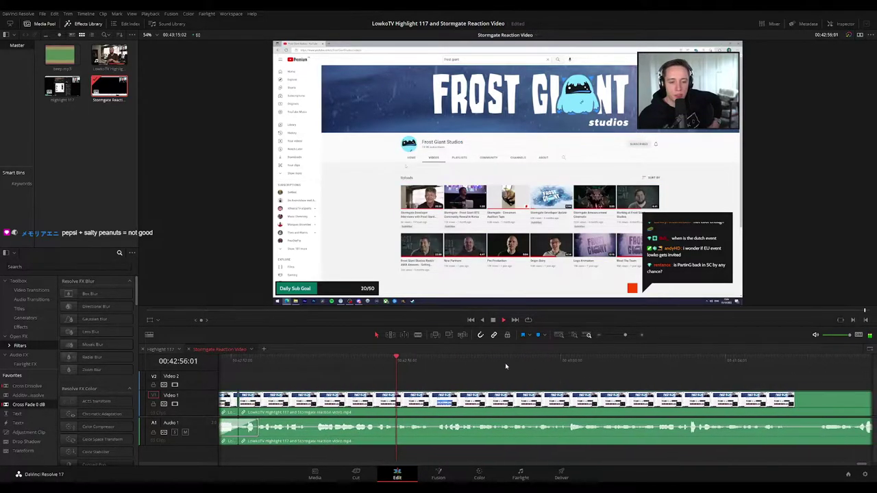
scroll(542, 370, right, 3)
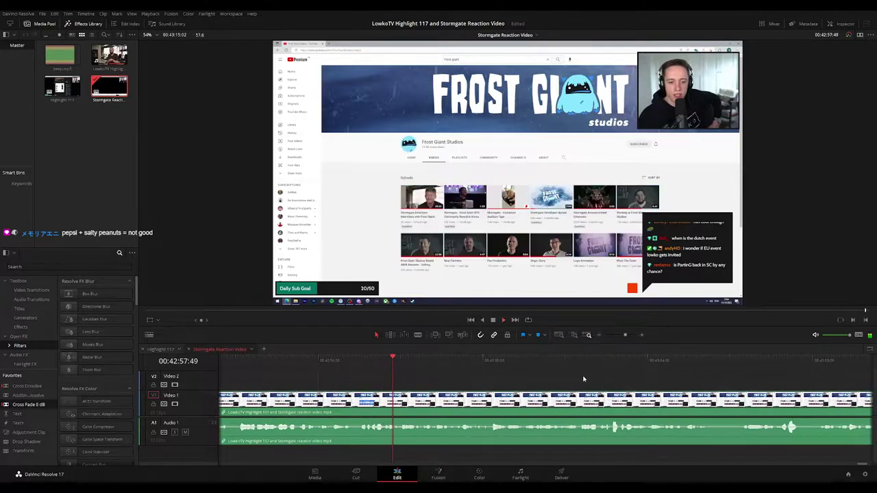
drag(625, 335, 624, 336)
drag(640, 385, 543, 376)
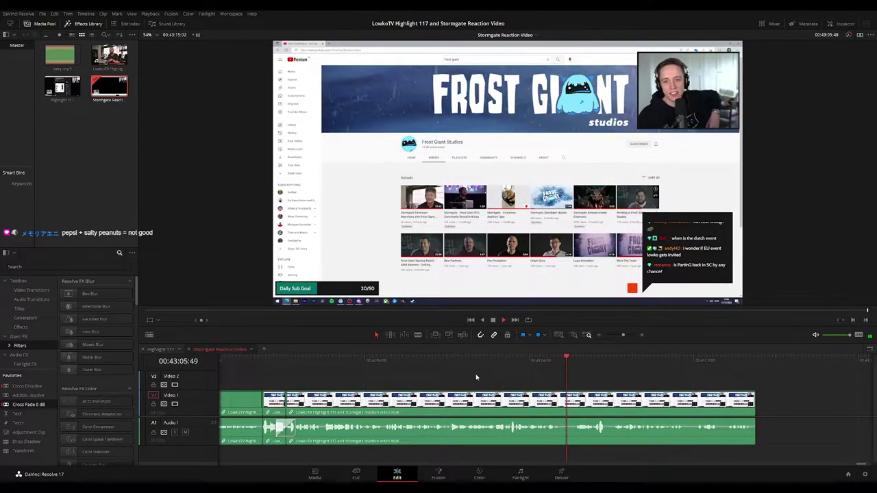
Hide the Effects Library and Media Pool, and add a marker named End of Reaction Video at 00:43:15:02
click(83, 24)
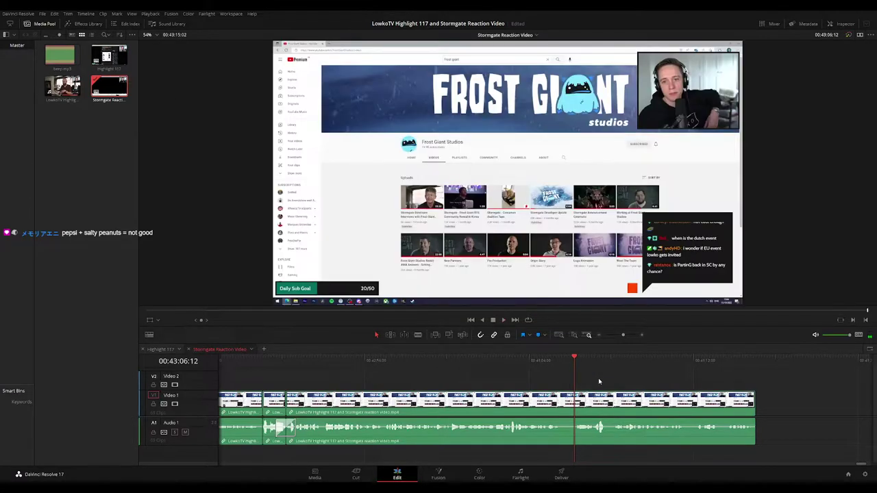
click(45, 23)
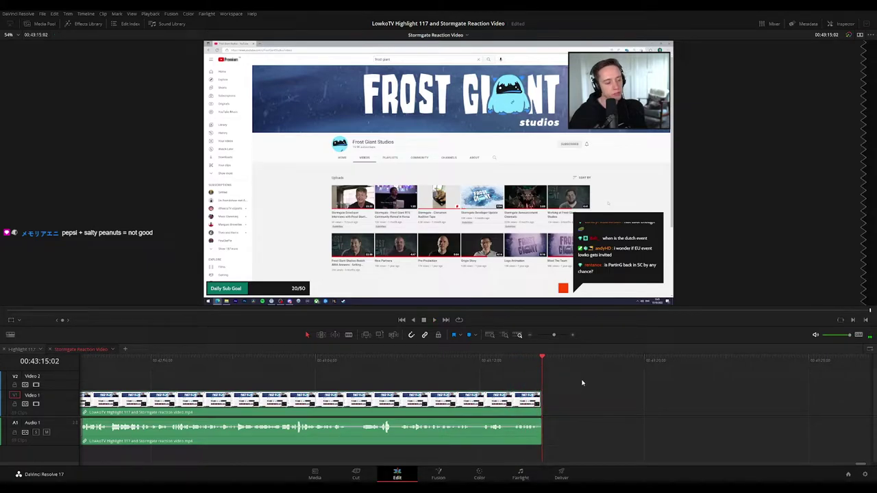
key(m)
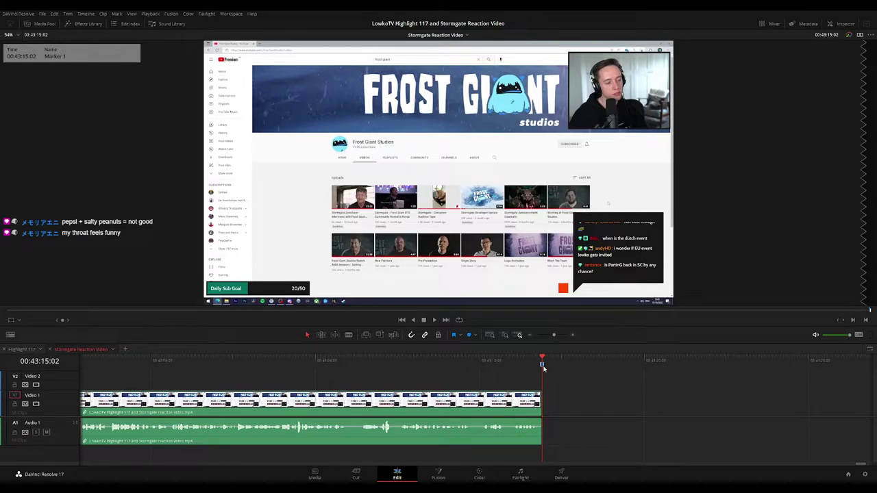
drag(553, 335, 538, 335)
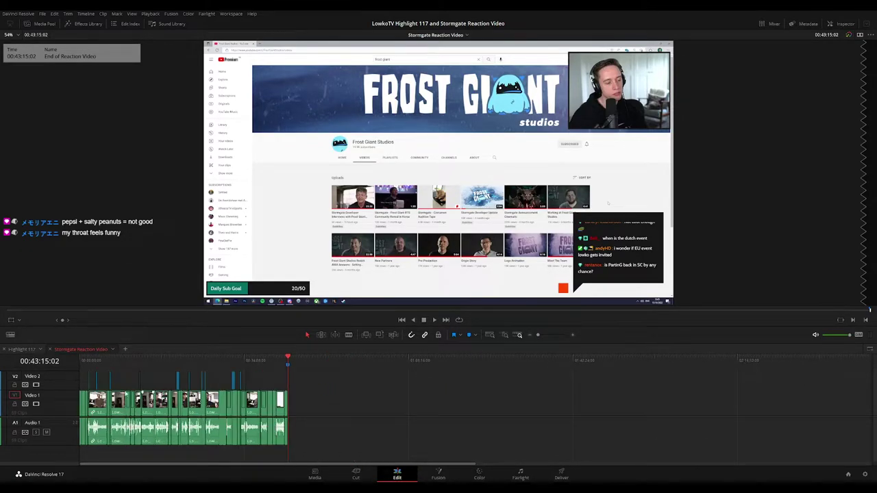
Switch to the Highlight 117 timeline, return the playhead to its start and enlarge the viewer
click(22, 350)
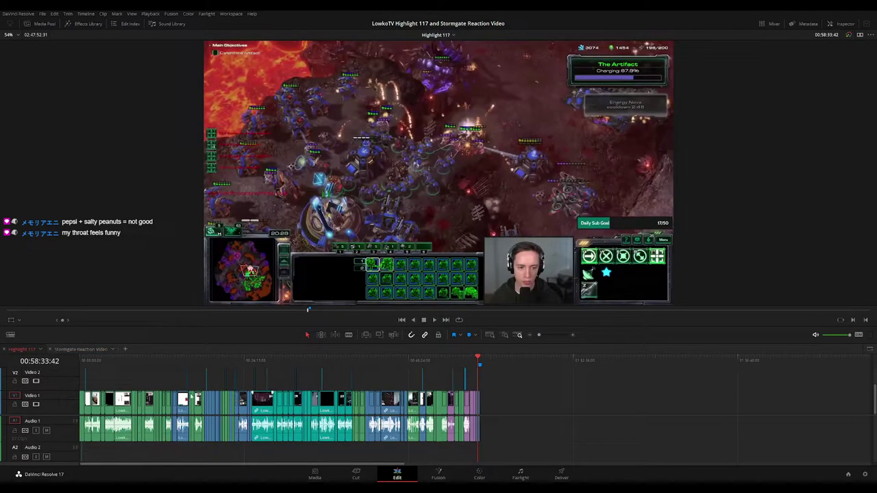
drag(115, 366, 38, 365)
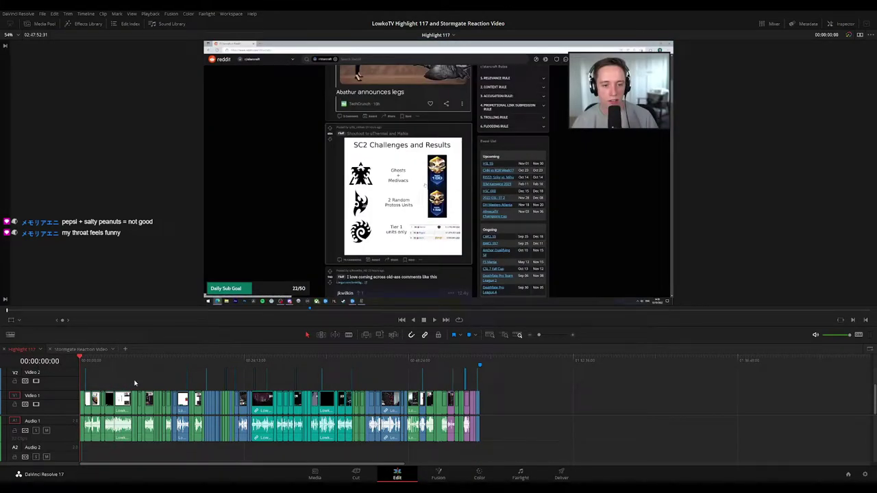
drag(271, 342, 268, 384)
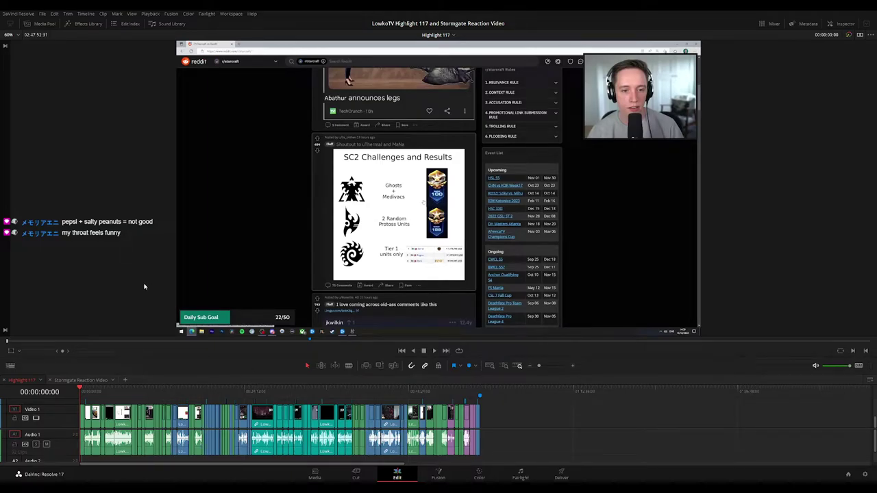
click(93, 381)
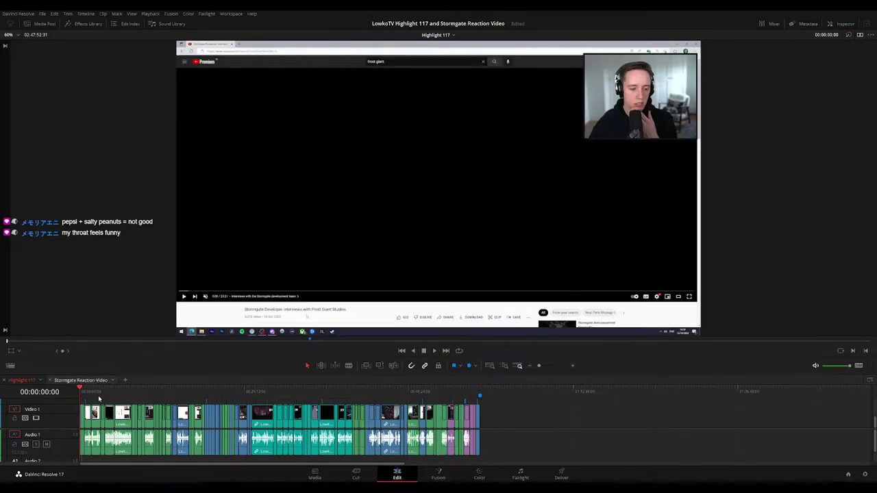
drag(98, 394, 77, 394)
scroll(110, 396, up, 8)
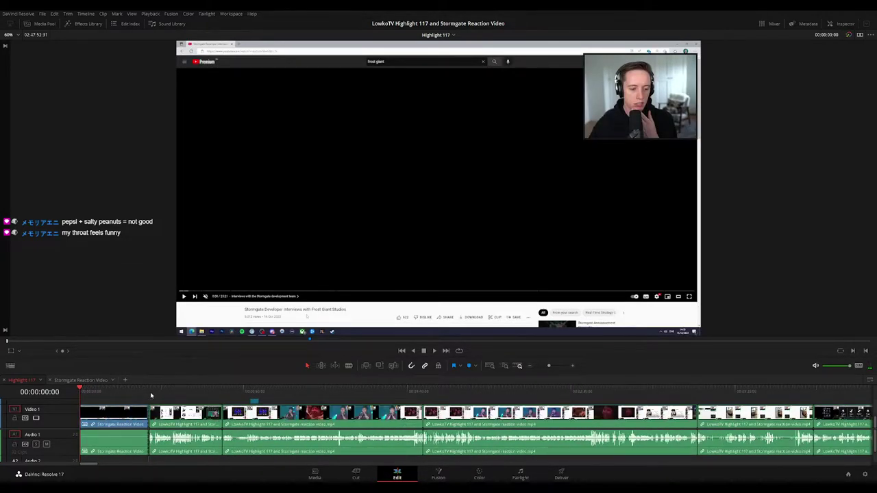
Spot-check the opening of Highlight 117 up to about 00:00:13:48 and return to the start
key(space)
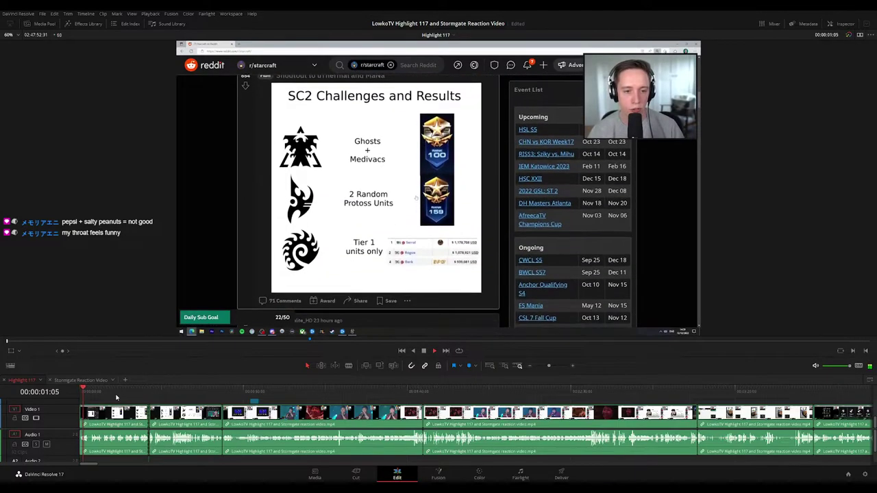
click(76, 396)
click(124, 394)
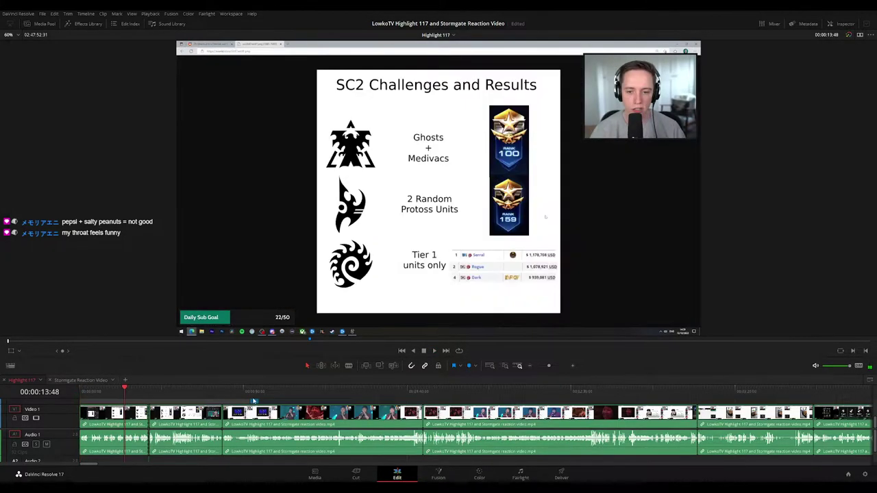
key(Home)
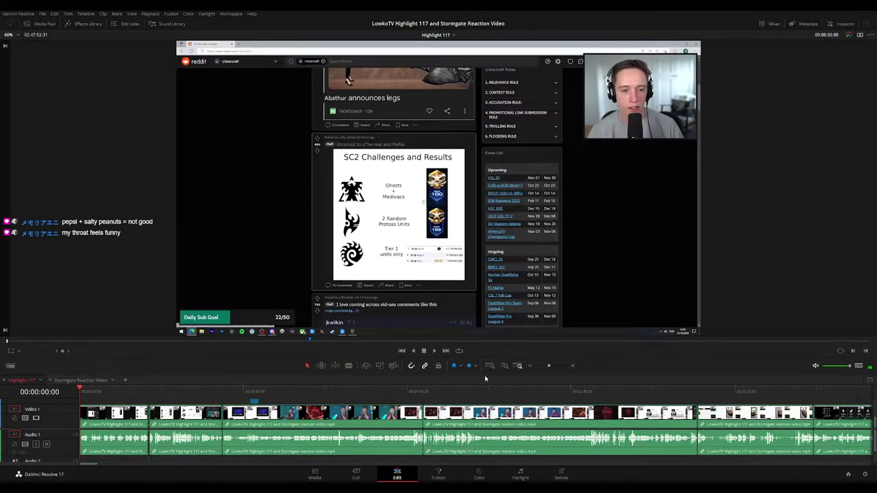
Delete the leftover source clip lying beyond the finished edit in the Highlight 117 timeline
drag(548, 365, 536, 365)
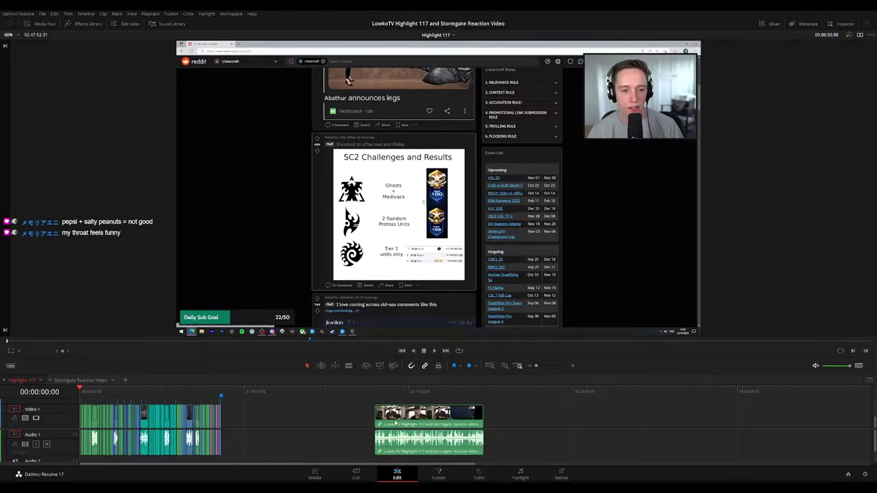
click(413, 423)
key(Delete)
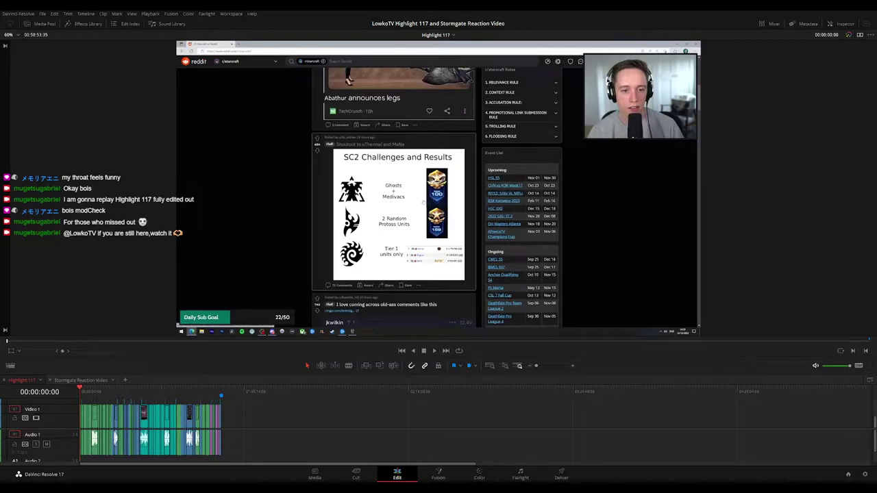
Check the end of Highlight 117 at 00:58:53:35 and play the whole edit from the start for review
click(222, 392)
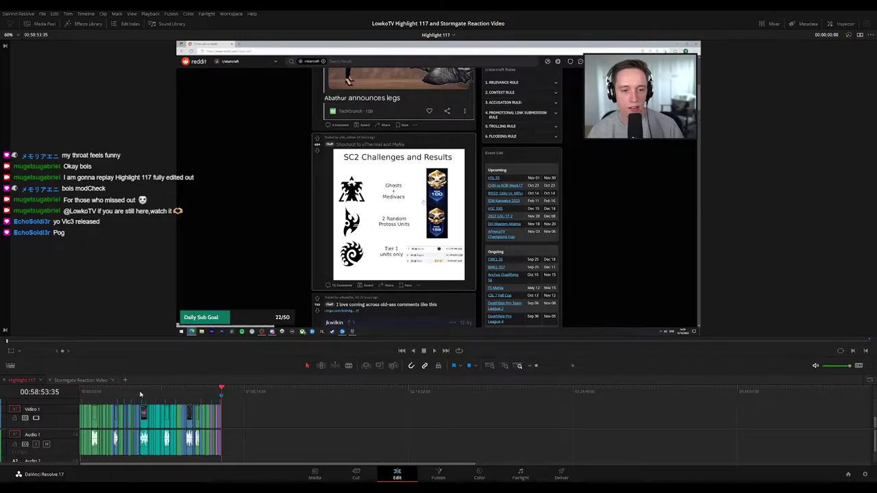
key(Home)
key(space)
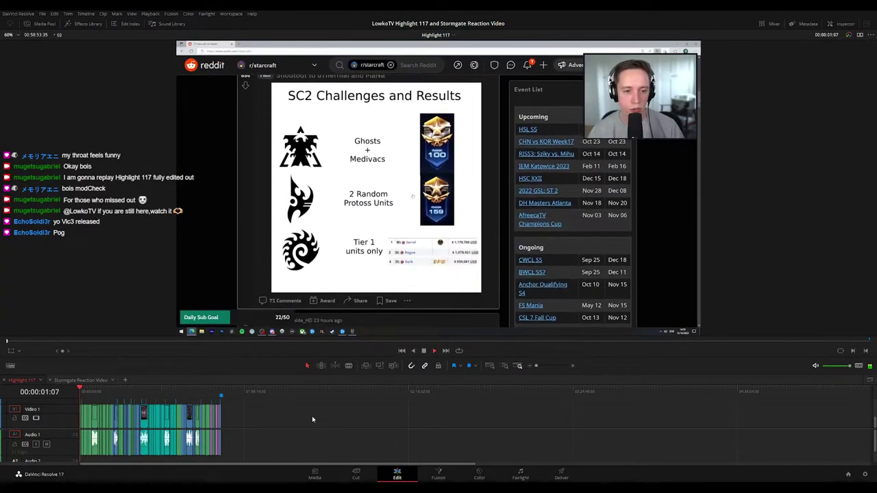
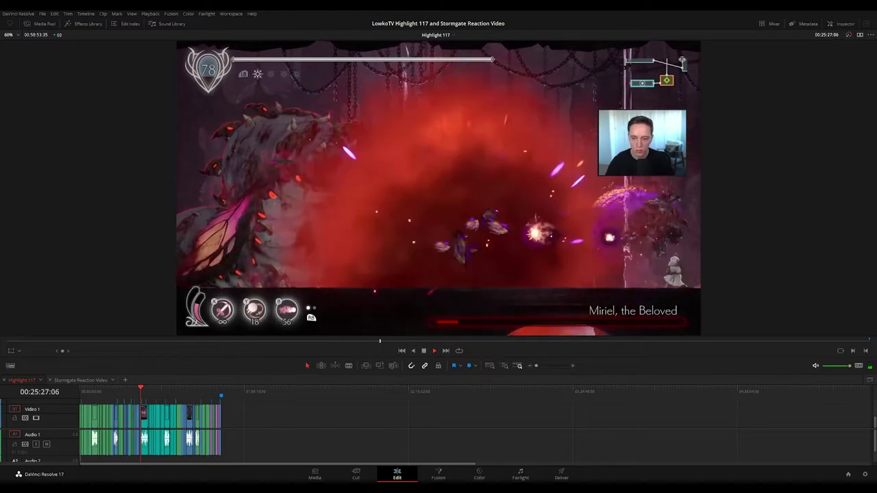
Show the Effects Library and Media Pool, and continue reviewing Highlight 117 from about 00:25:29 to 00:31:16
click(77, 24)
click(41, 23)
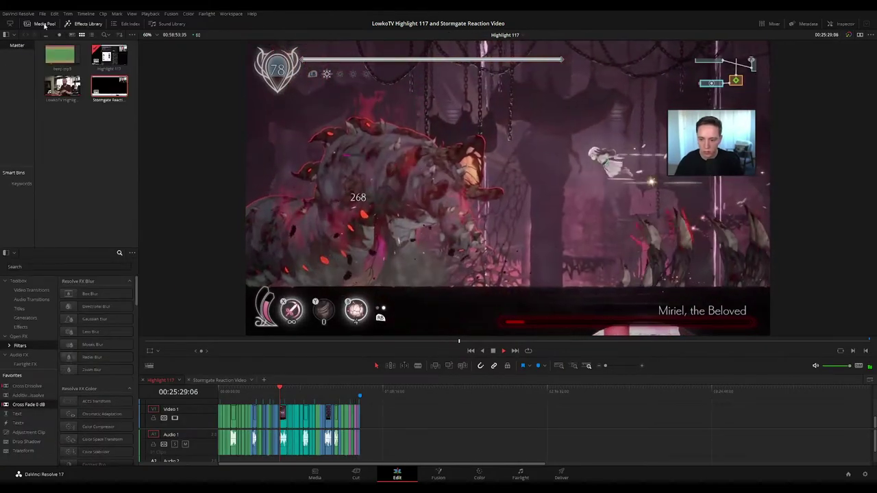
click(520, 474)
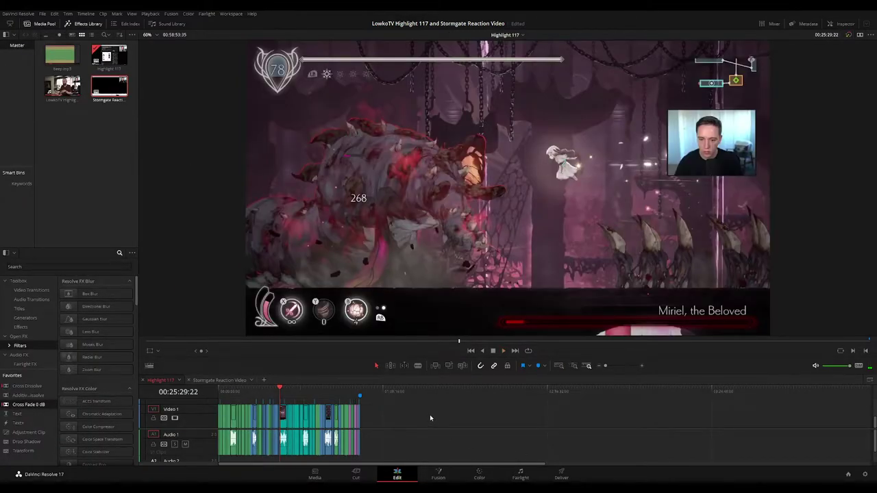
key(space)
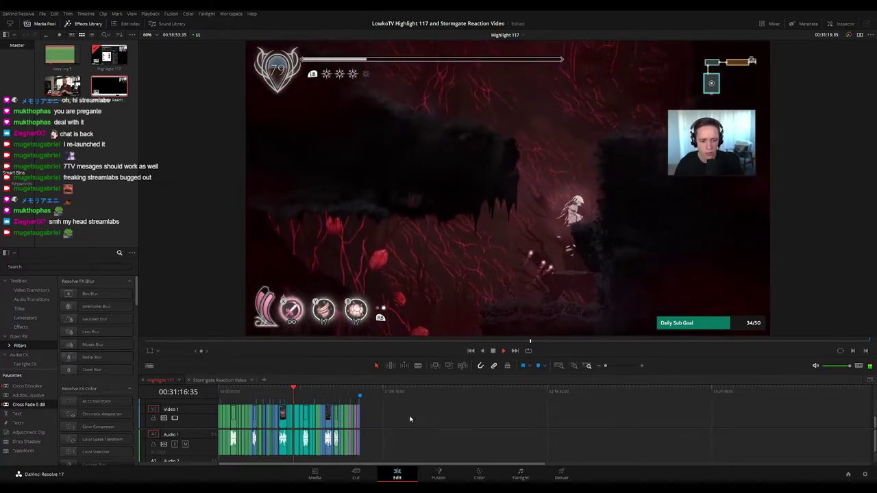
Hide the Effects Library and Media Pool, and continue reviewing Highlight 117 from about 00:31:17 to 00:58:12
click(93, 80)
click(81, 24)
click(46, 24)
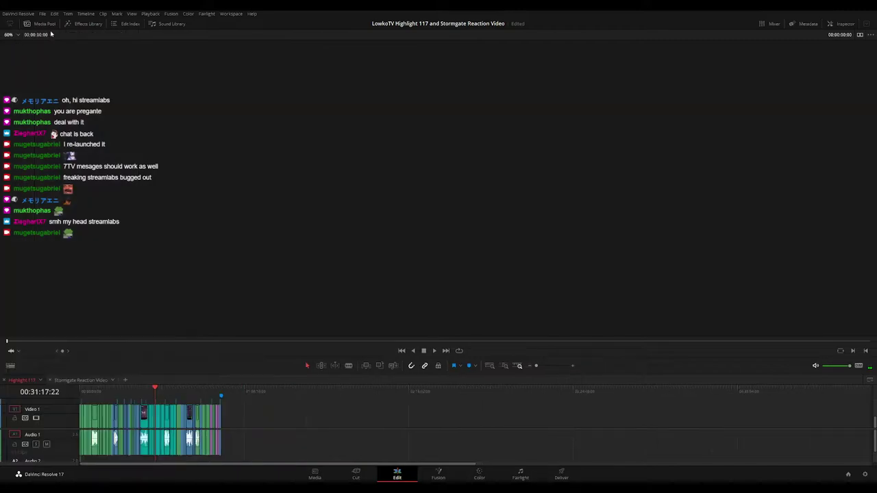
key(space)
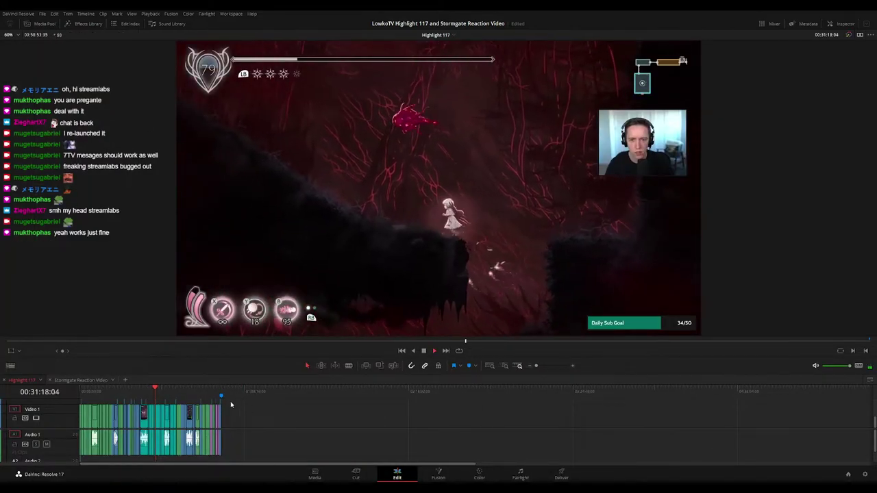
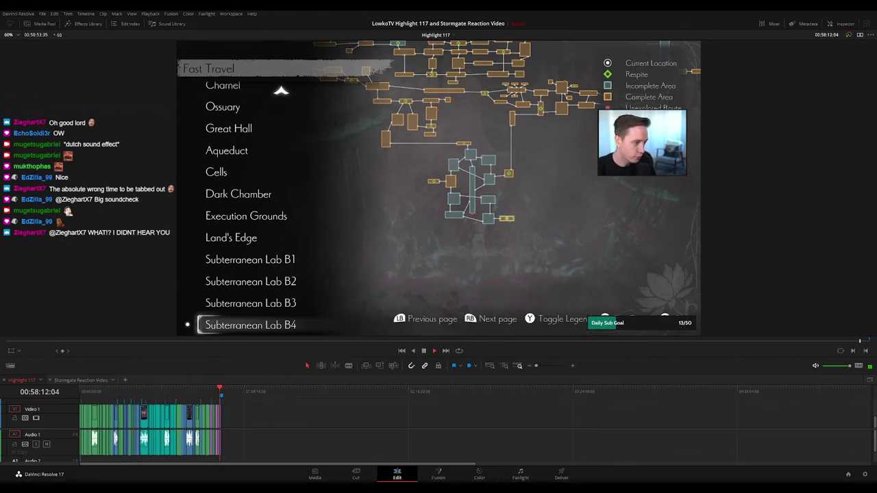
Show the Effects Library and Media Pool again, and review the last part of Highlight 117 up to its end at 00:58:53:35
drag(536, 365, 550, 368)
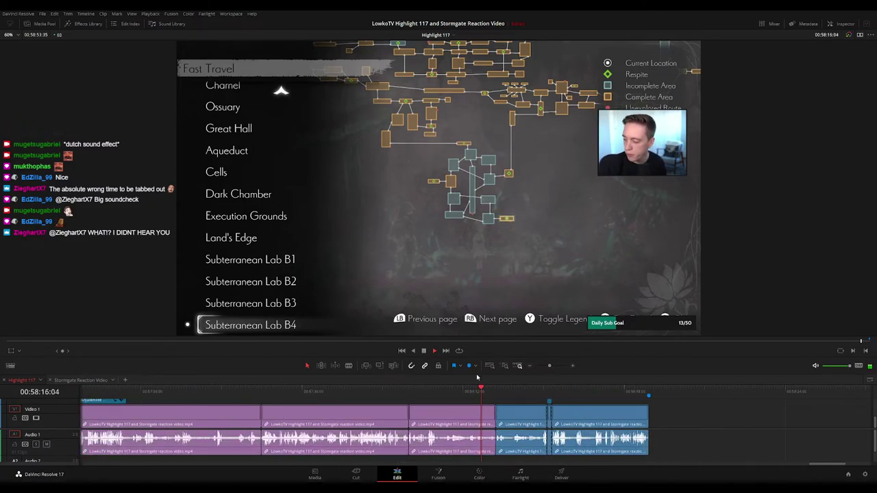
click(84, 23)
click(41, 24)
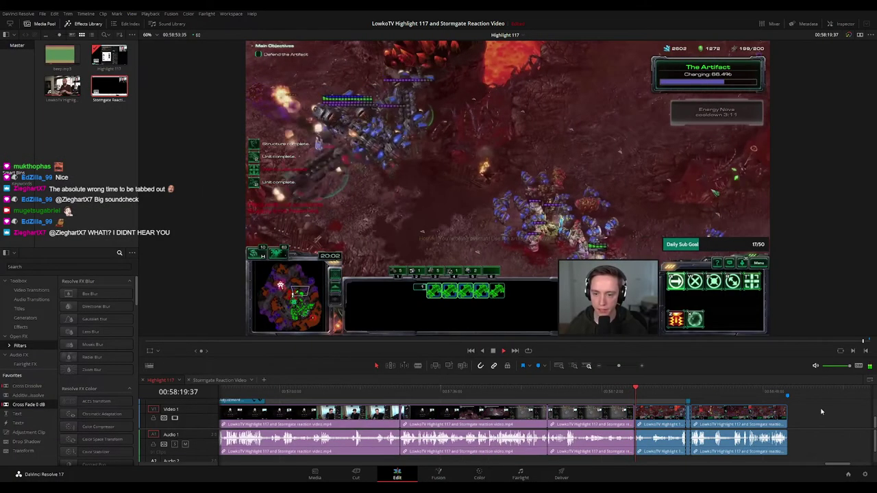
drag(820, 411, 599, 391)
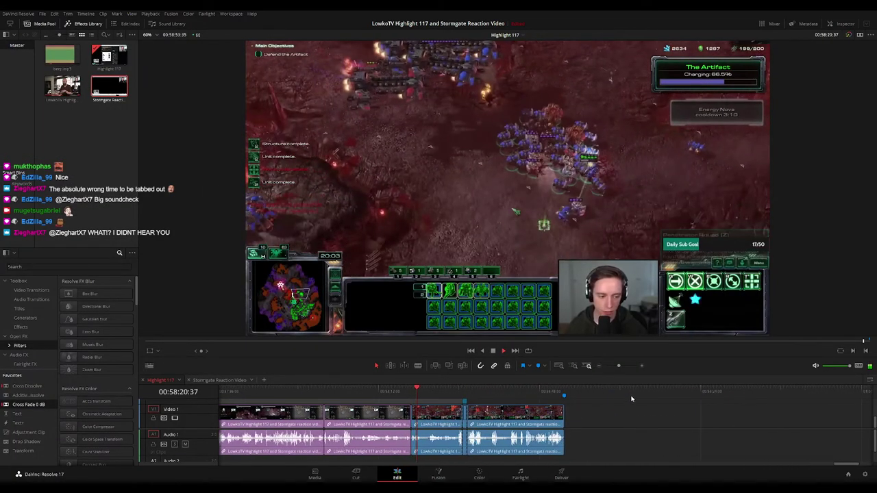
scroll(574, 404, down, 1)
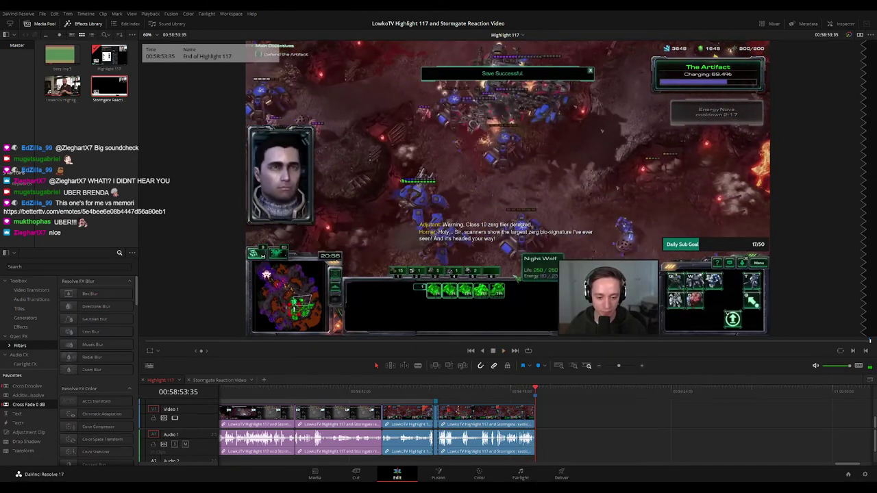
Enlarge the timeline area and adjust the video and audio track divider so all Highlight 117 tracks fit in view
scroll(535, 398, down, 5)
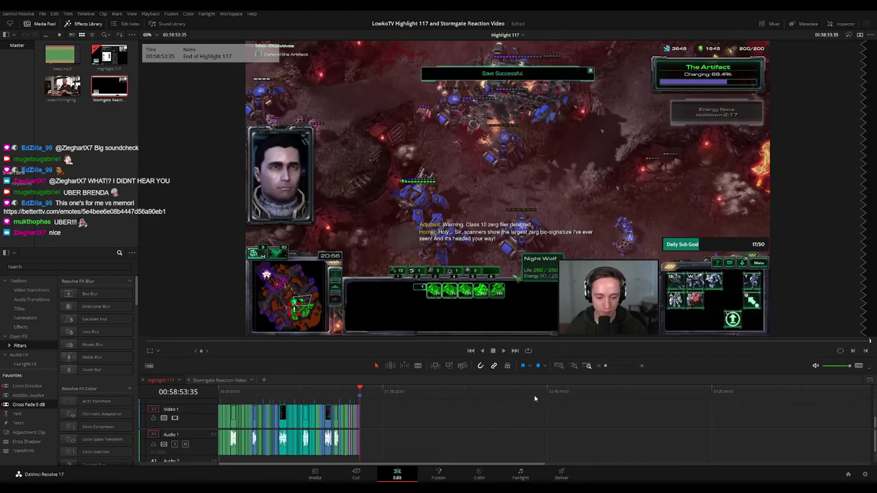
drag(513, 377, 479, 295)
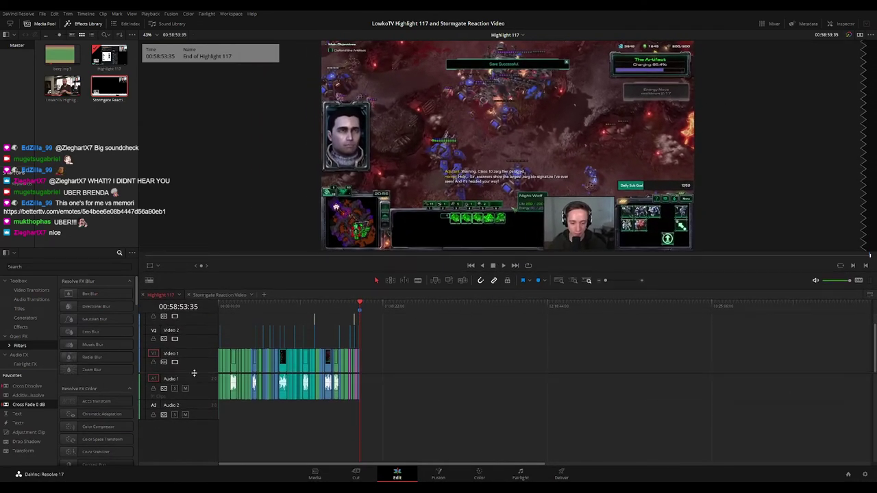
drag(194, 373, 200, 403)
click(589, 281)
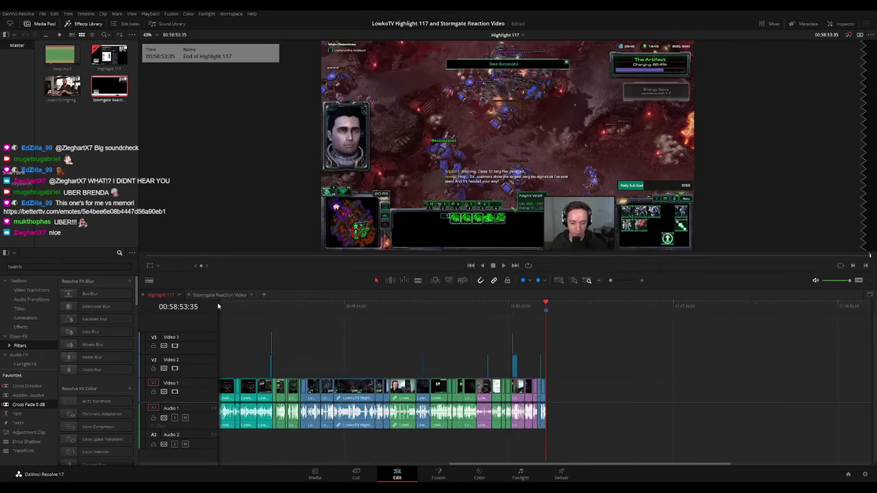
drag(361, 288, 361, 312)
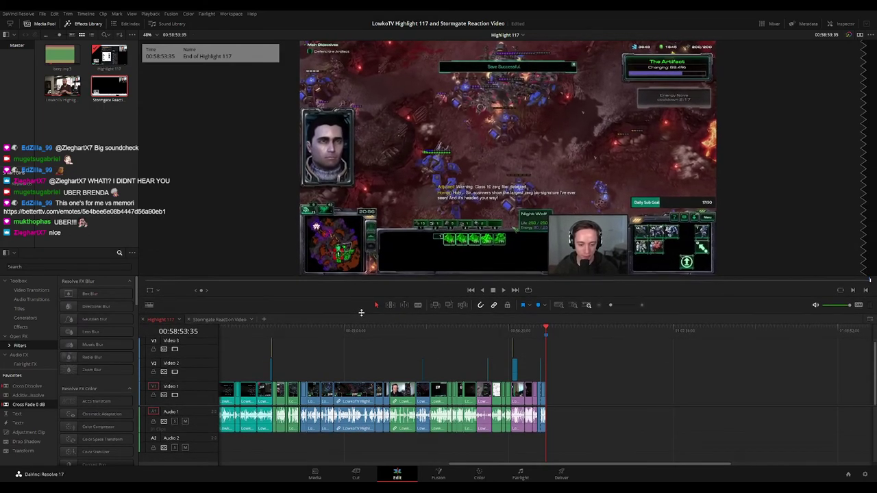
scroll(201, 360, up, 1)
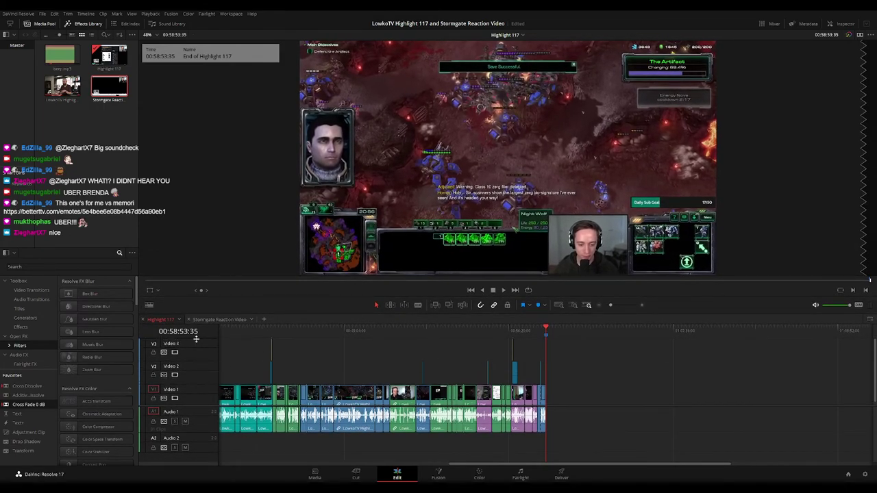
drag(196, 339, 196, 341)
Look over the full Highlight 117 timeline, check the Stormgate Reaction Video timeline, and return to Highlight 117
click(369, 350)
scroll(444, 346, left, 2)
scroll(548, 348, left, 6)
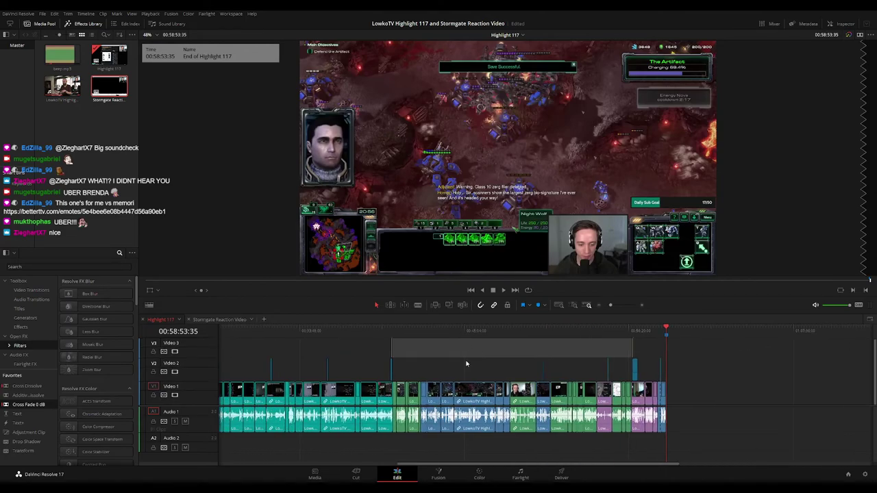
scroll(656, 350, right, 5)
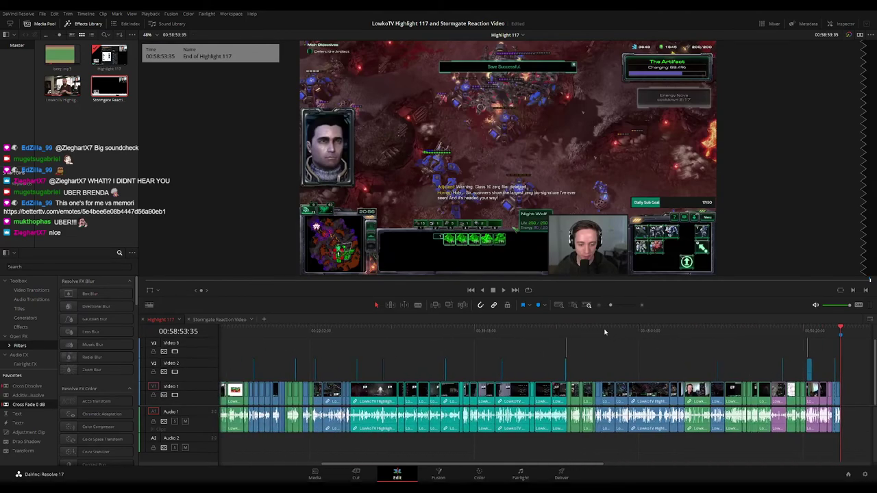
scroll(542, 367, left, 3)
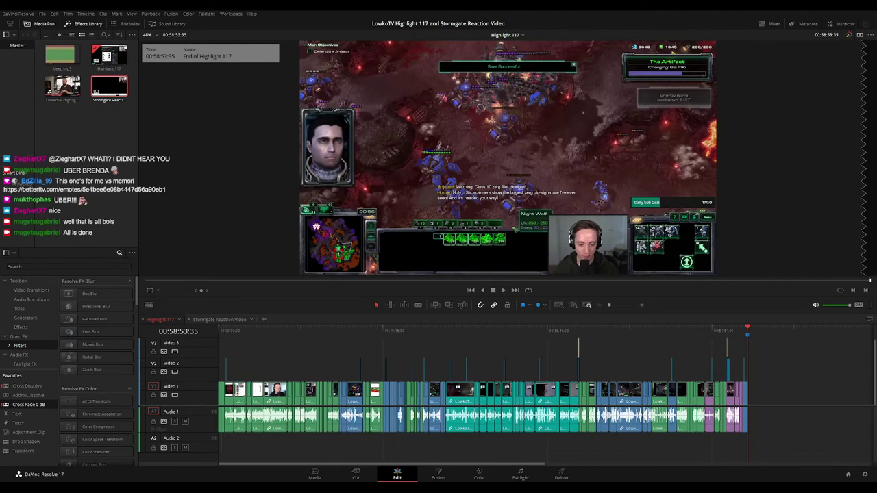
click(219, 319)
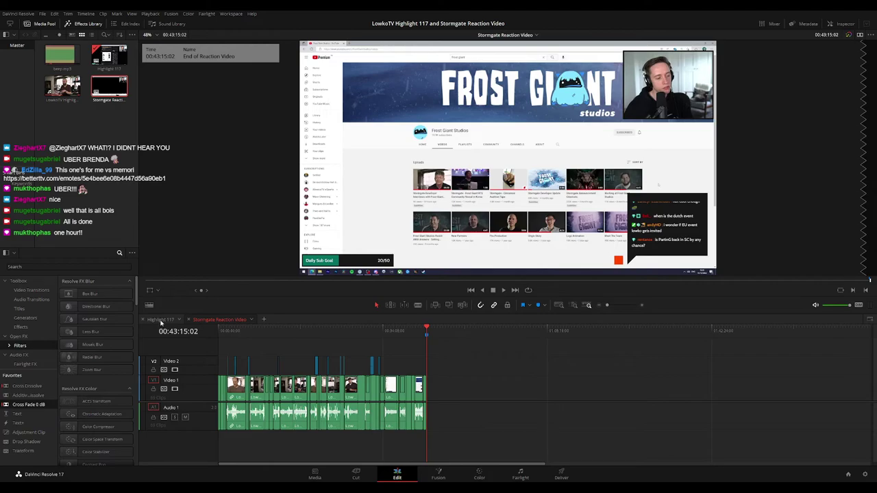
click(160, 319)
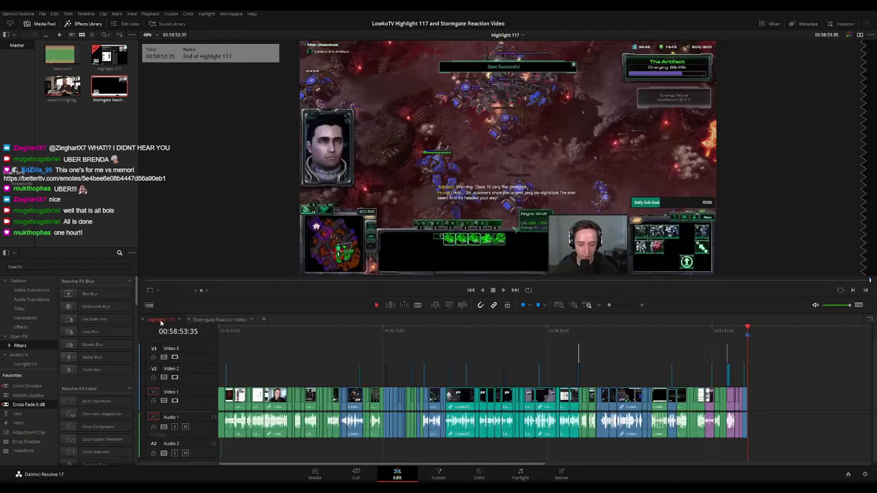